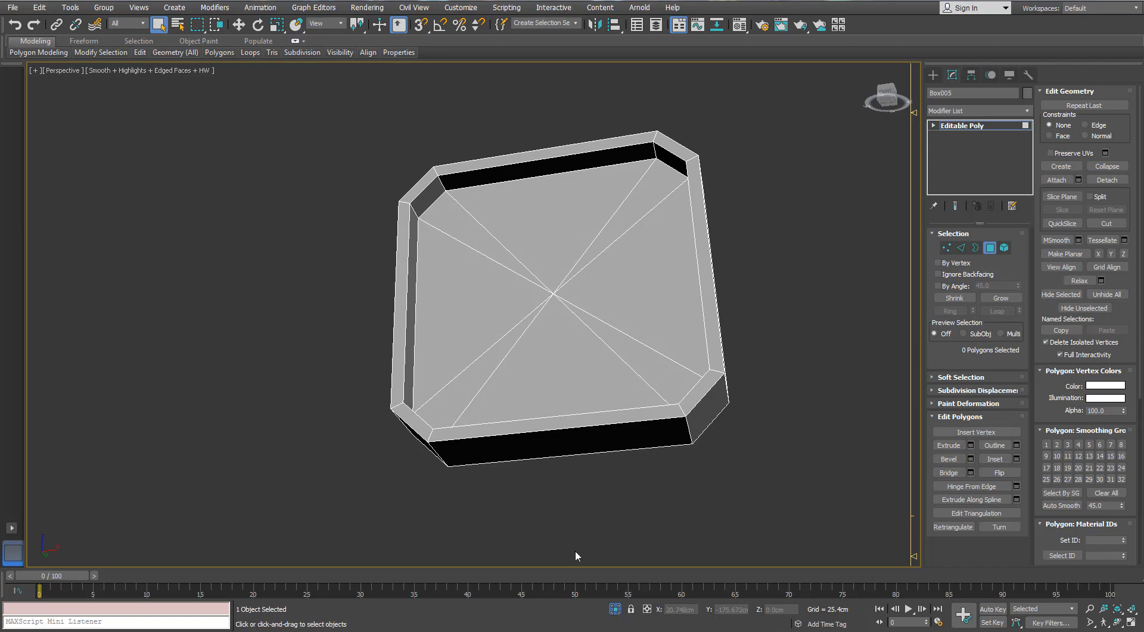
- Exit isolation and polygon editing of the square end plate, and isolate the ribbed knob in front of it
left_click(615, 608)
scroll(508, 324, "down", 4)
middle_click_drag(508, 325, 458, 351, "alt")
left_click(989, 248)
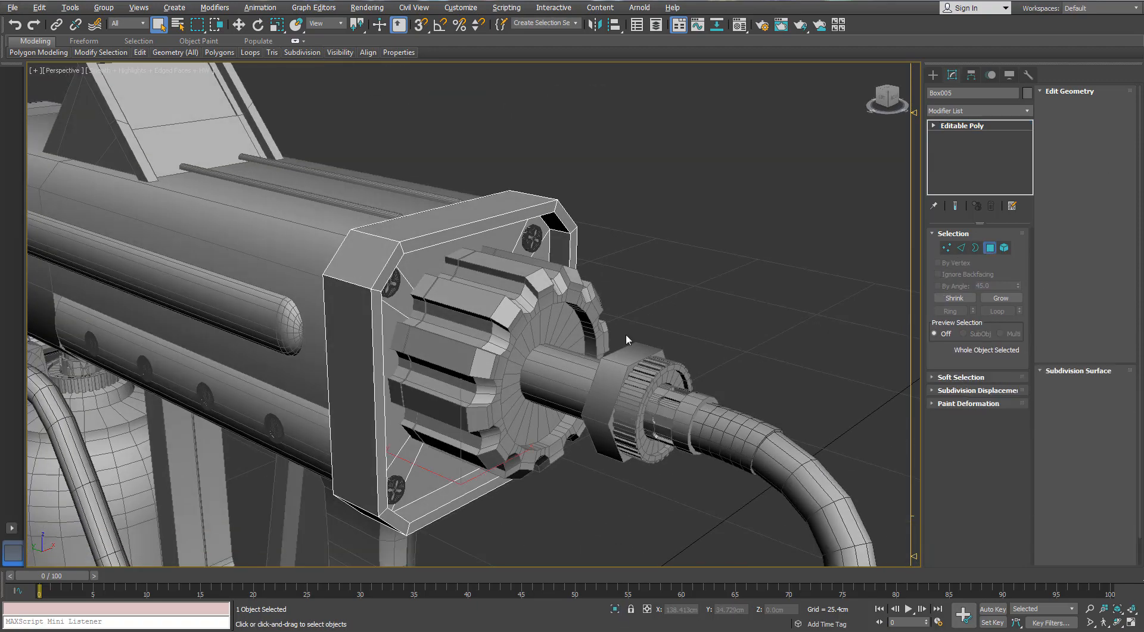
left_click(514, 278)
key("alt+q")
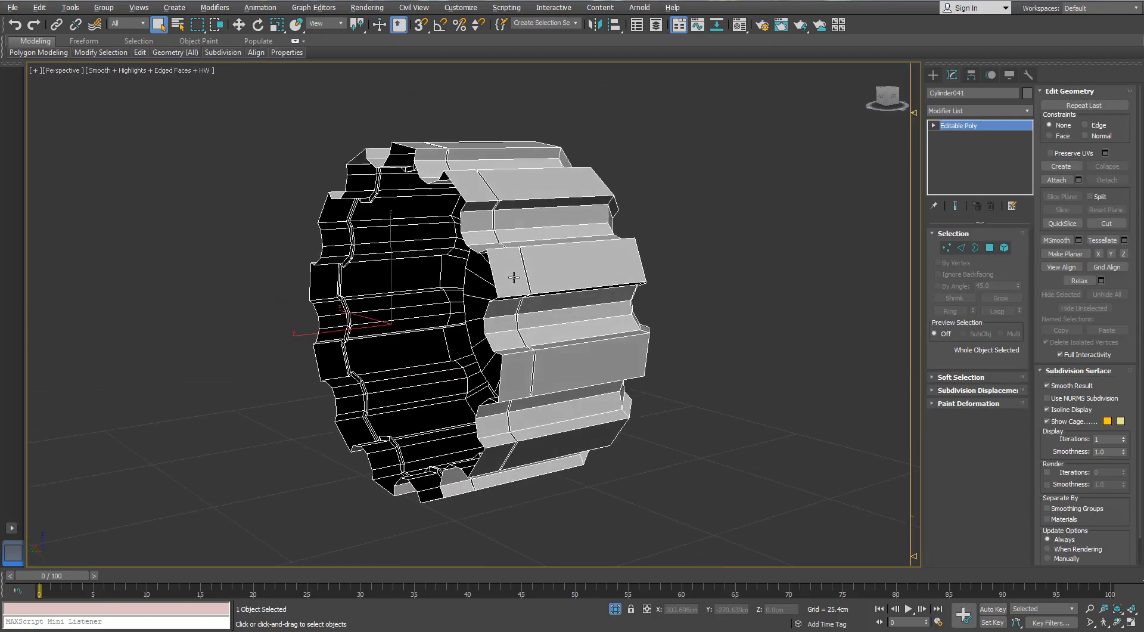
- Remove the inner edge loops that form the thin groove around the knob's side
middle_click_drag(513, 277, 468, 277, "alt")
left_click(958, 247)
middle_click_drag(512, 248, 471, 241, "alt")
scroll(391, 177, "up", 4)
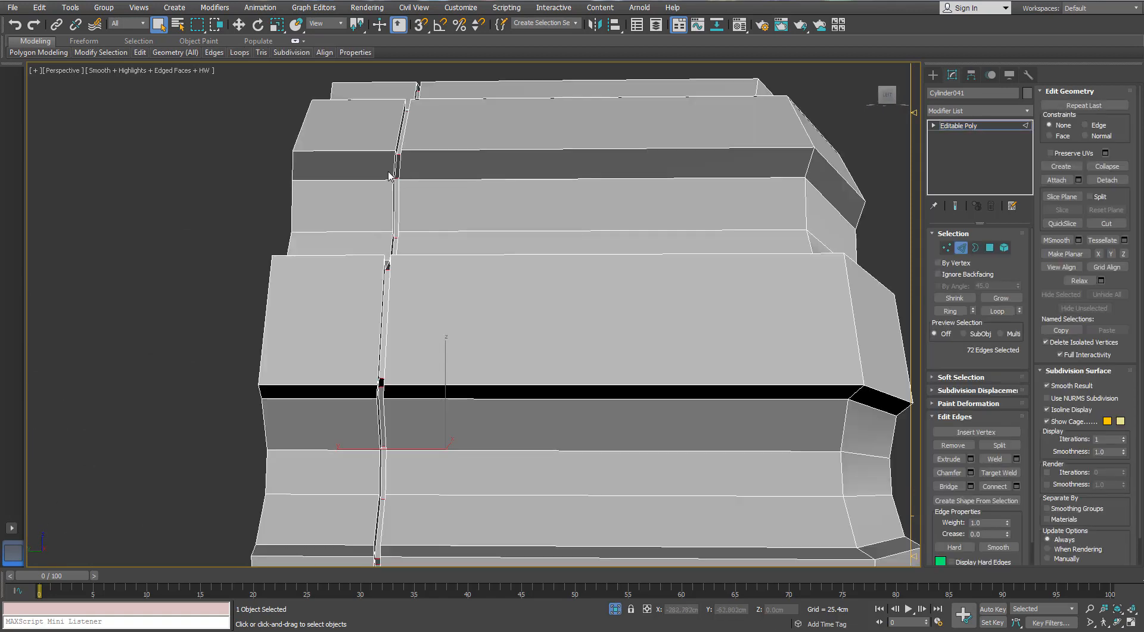
scroll(391, 177, "up", 5)
double_click(399, 166)
middle_click_drag(399, 166, 563, 157, "alt")
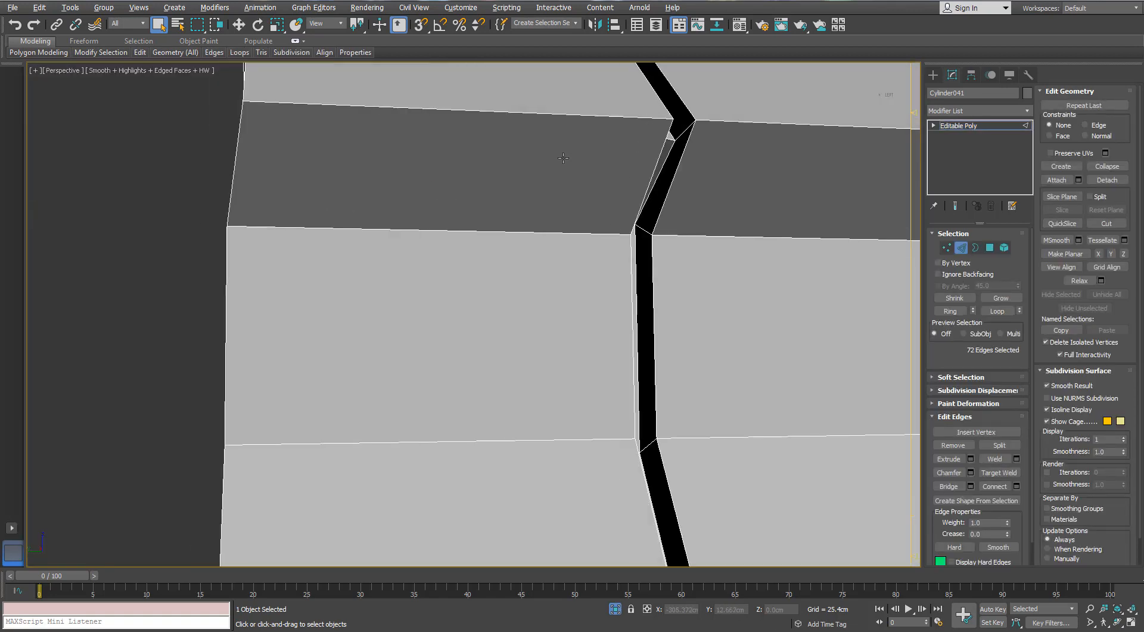
left_click(666, 156)
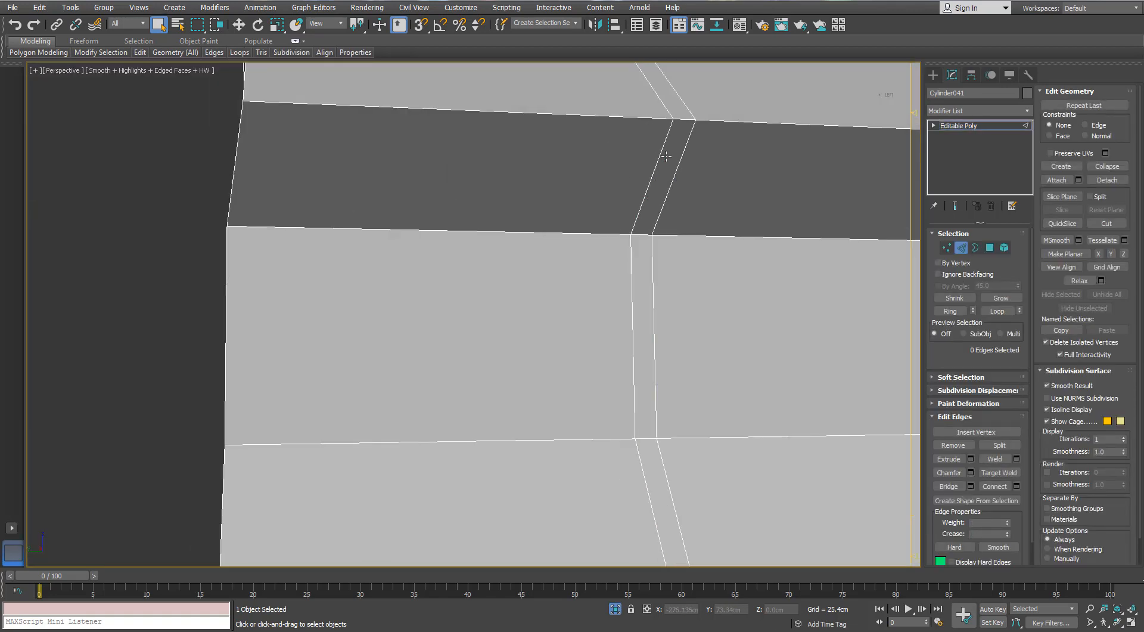
- Remove the two remaining parallel edge loops running around the knob where the groove was
middle_click_drag(667, 156, 538, 160, "alt")
double_click(548, 155)
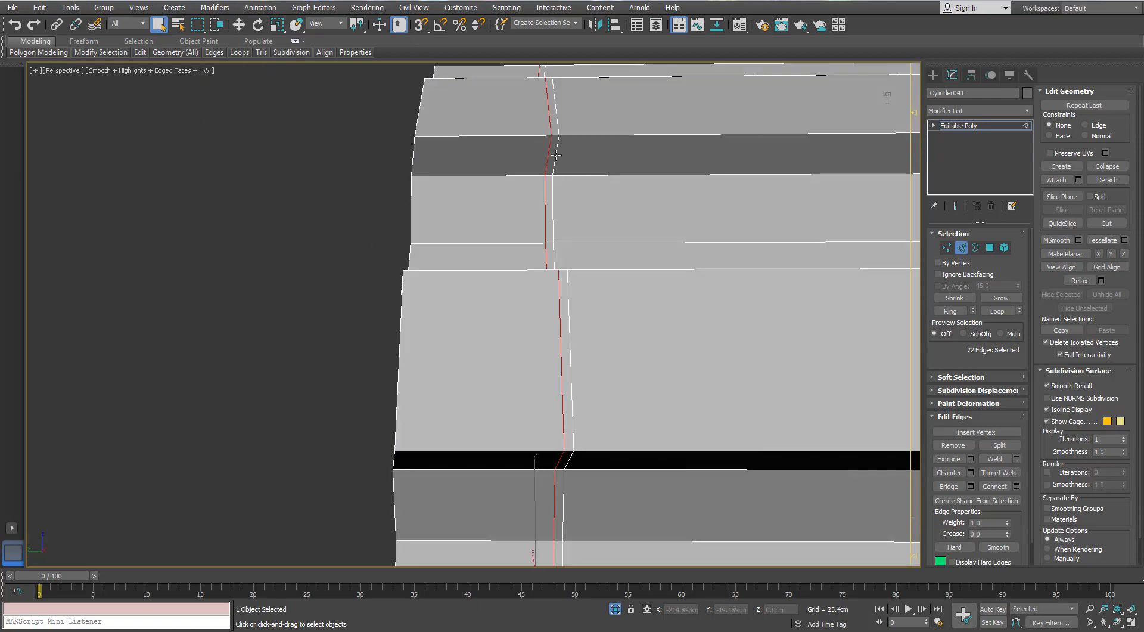
double_click(556, 155, "ctrl")
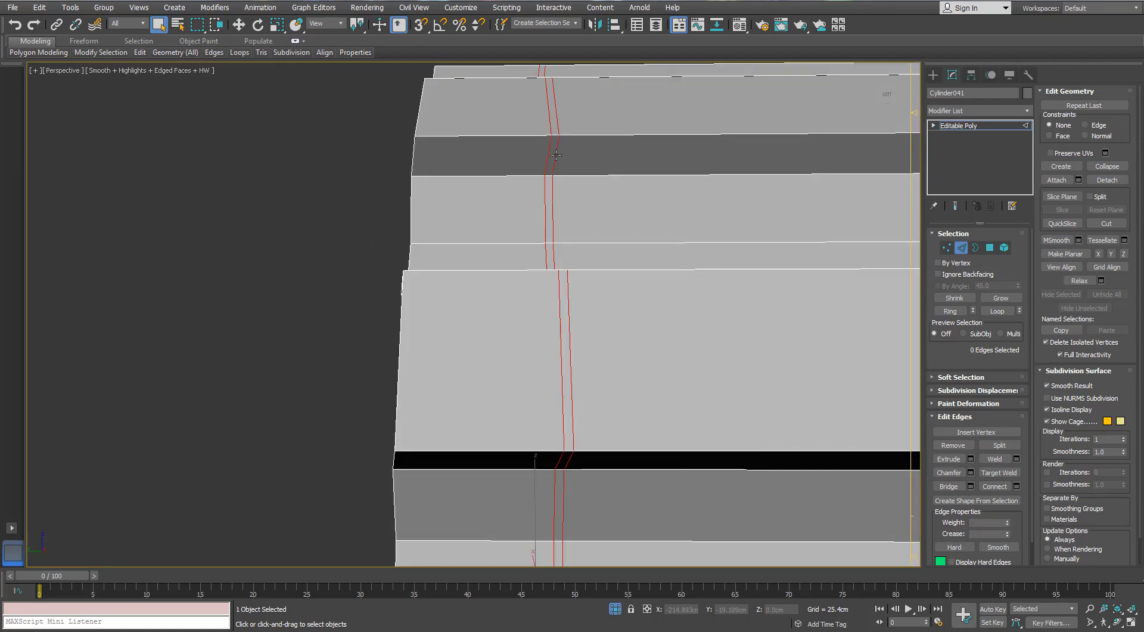
- Remove the inner edges of two notches on the knob's rim together with their vertices
scroll(556, 155, "down", 7)
middle_click_drag(661, 180, 596, 179, "alt")
scroll(614, 203, "up", 3)
scroll(614, 203, "down", 1)
scroll(591, 194, "up", 2)
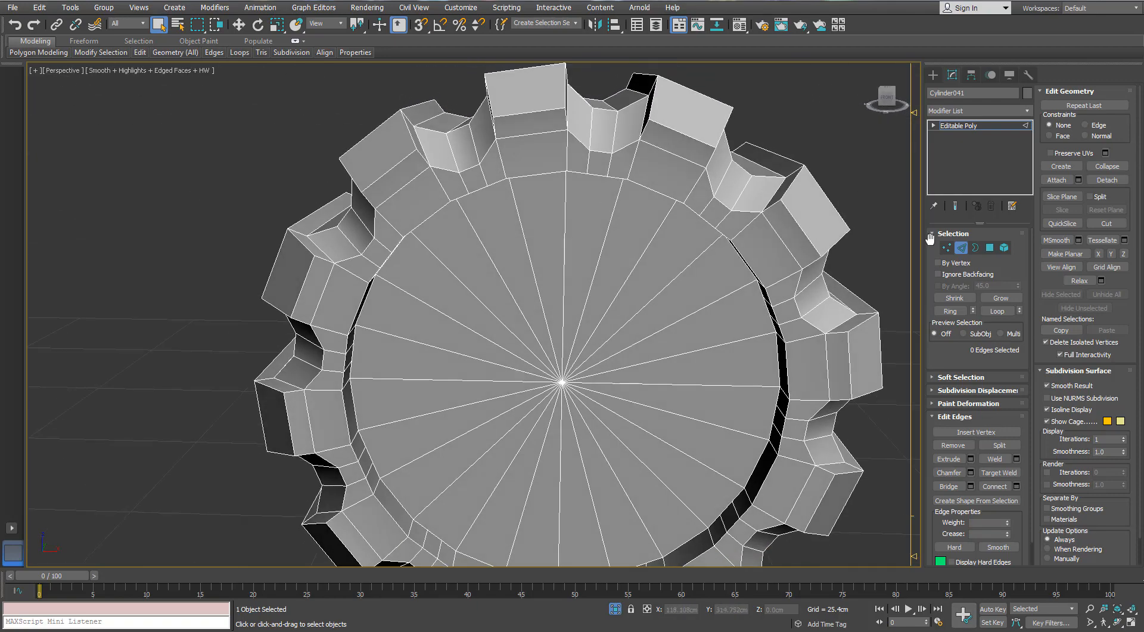
left_click(614, 131, "ctrl")
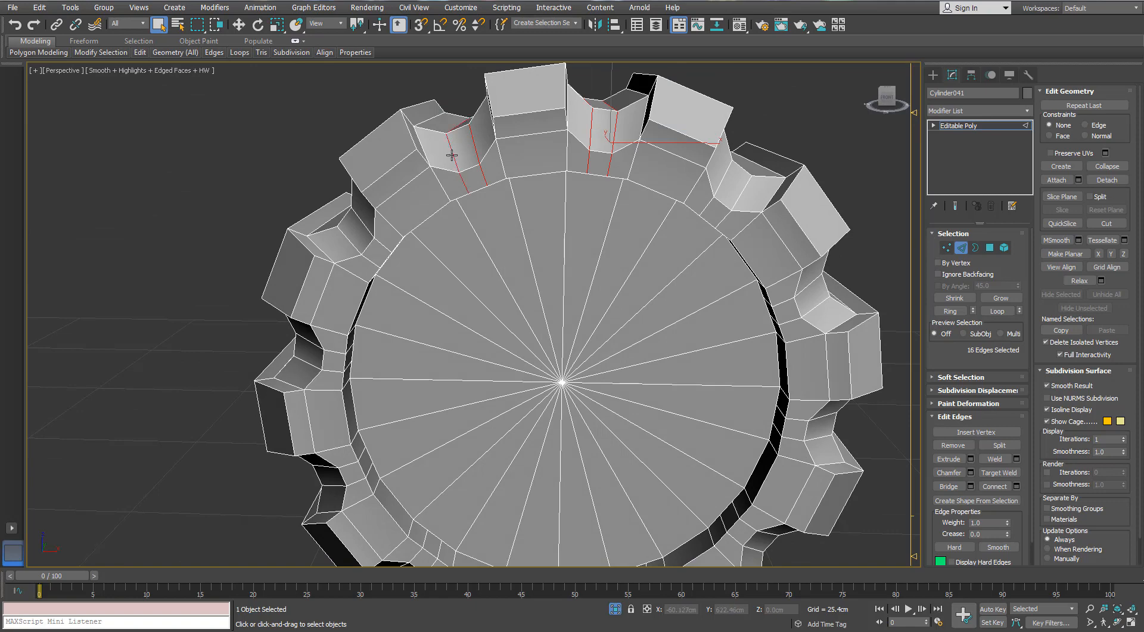
key("ctrl+BackSpace")
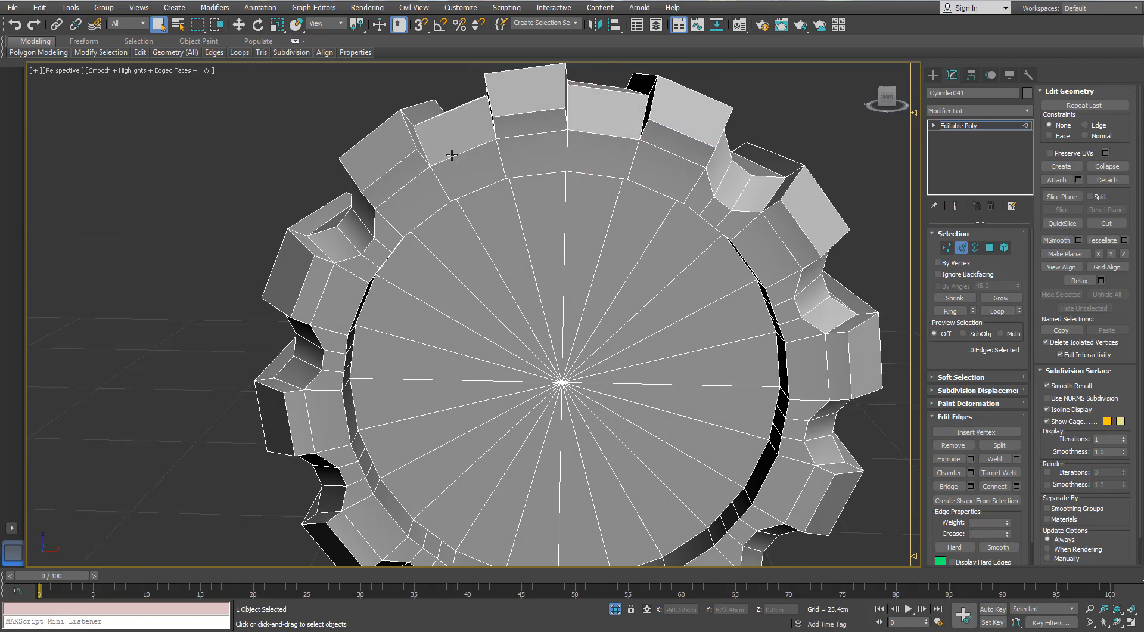
- Select the edges of another notch, and undo back to before the notch edges were removed
scroll(451, 155, "down", 3)
middle_click_drag(452, 155, 476, 176, "alt")
scroll(490, 177, "down", 3)
left_click(454, 197)
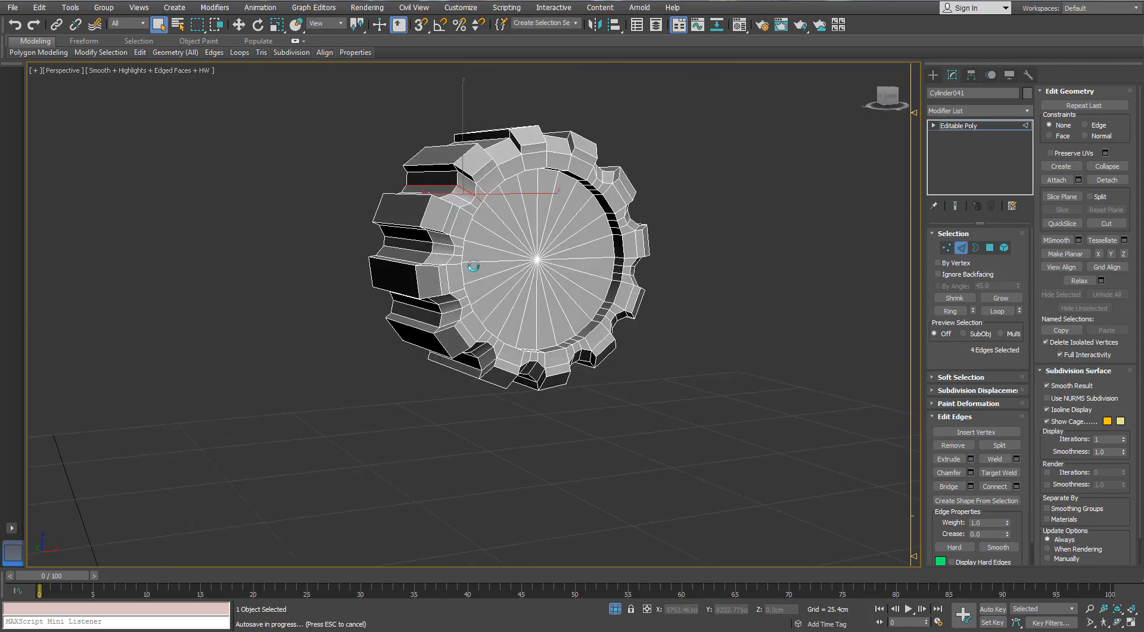
key("ctrl+z")
key("ctrl+z")
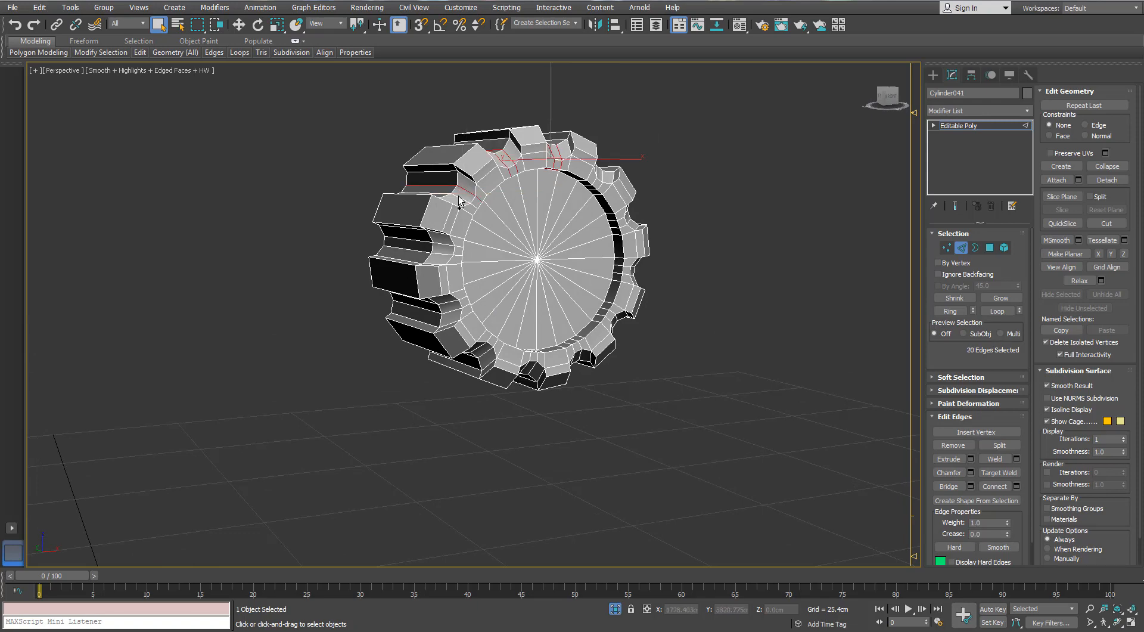
key("ctrl+z")
- Remove the inner edges of all notches around the knob together with their vertices
middle_click_drag(459, 195, 476, 284, "alt")
key("ctrl+BackSpace")
scroll(496, 235, "up", 3)
scroll(426, 249, "down", 2)
scroll(508, 288, "down", 2)
mouse_move(466, 359)
middle_mouse_down("alt")
mouse_move(473, 317)
mouse_move(480, 352)
middle_mouse_up("alt")
scroll(479, 351, "down", 3)
- Select the knob's whole element, switch to vertex level and inspect the simplified notches
left_click(1008, 250)
left_click(558, 340)
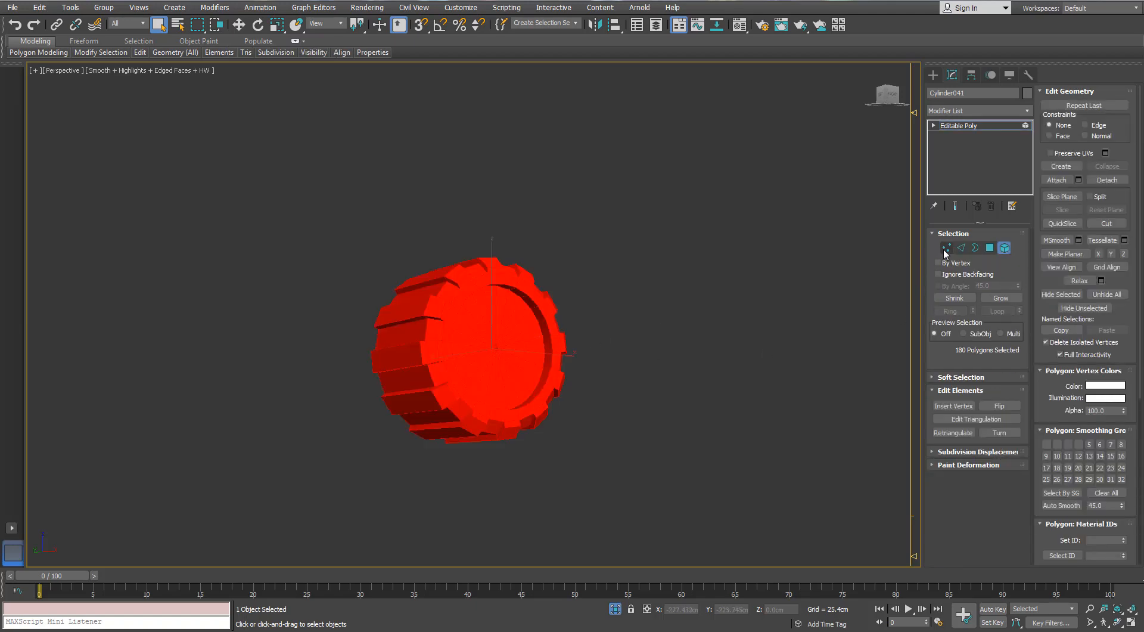
key("1")
scroll(643, 384, "up", 5)
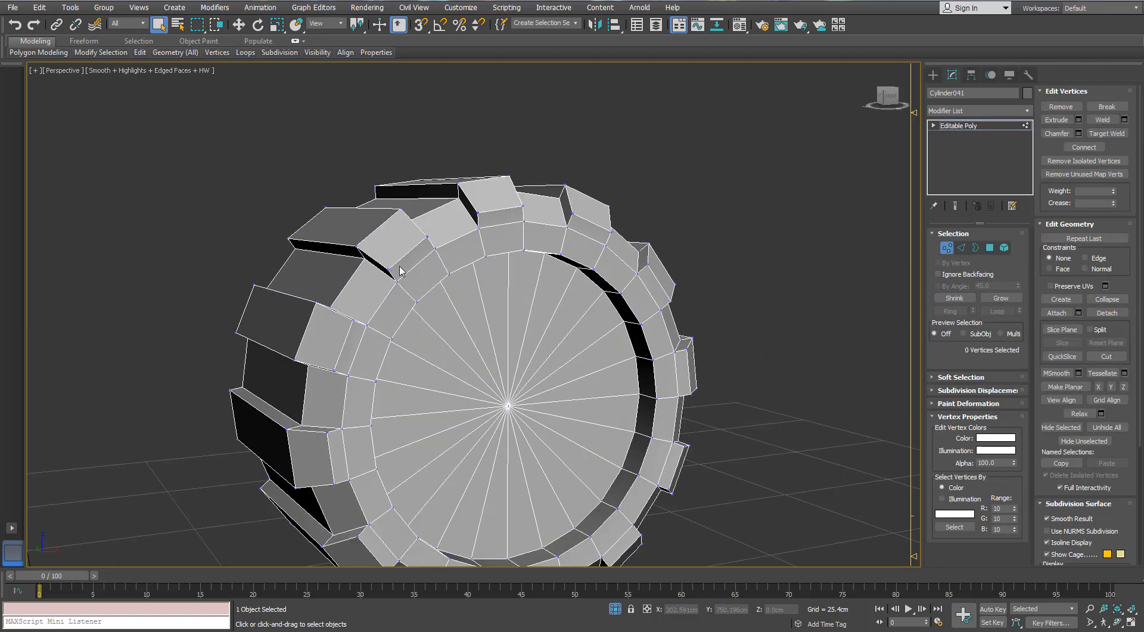
middle_click_drag(420, 241, 424, 236, "alt")
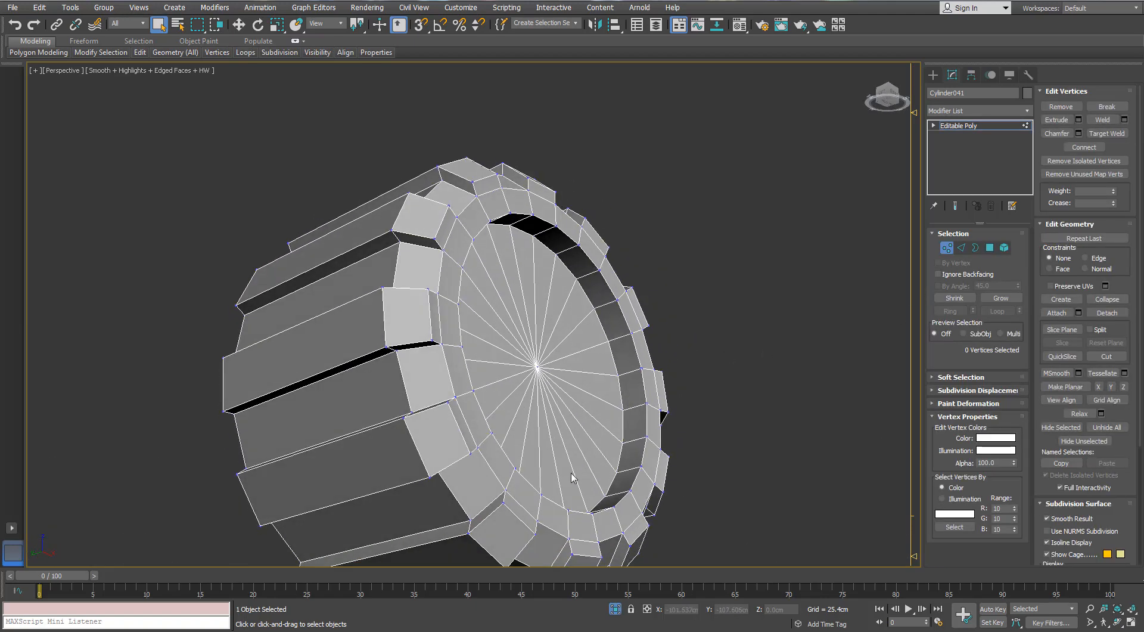
- Exit isolation and vertex editing of the knob, and select all parts of the gun
left_click(616, 608)
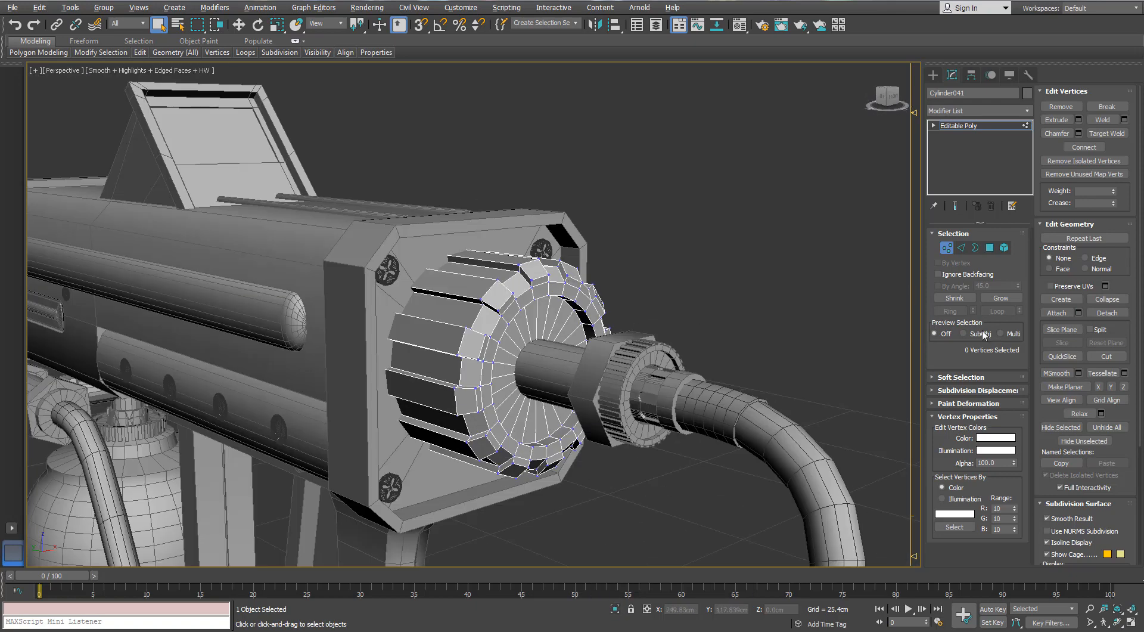
key("1")
left_click(795, 308)
scroll(787, 304, "down", 10)
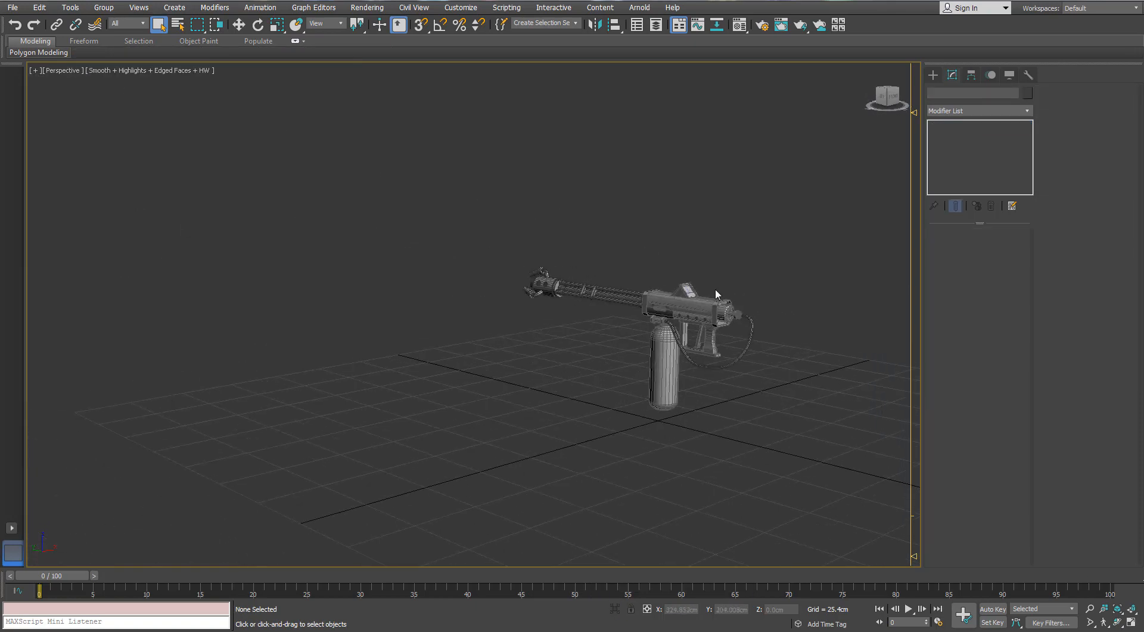
scroll(715, 290, "up", 3)
left_click_drag(857, 162, 419, 498)
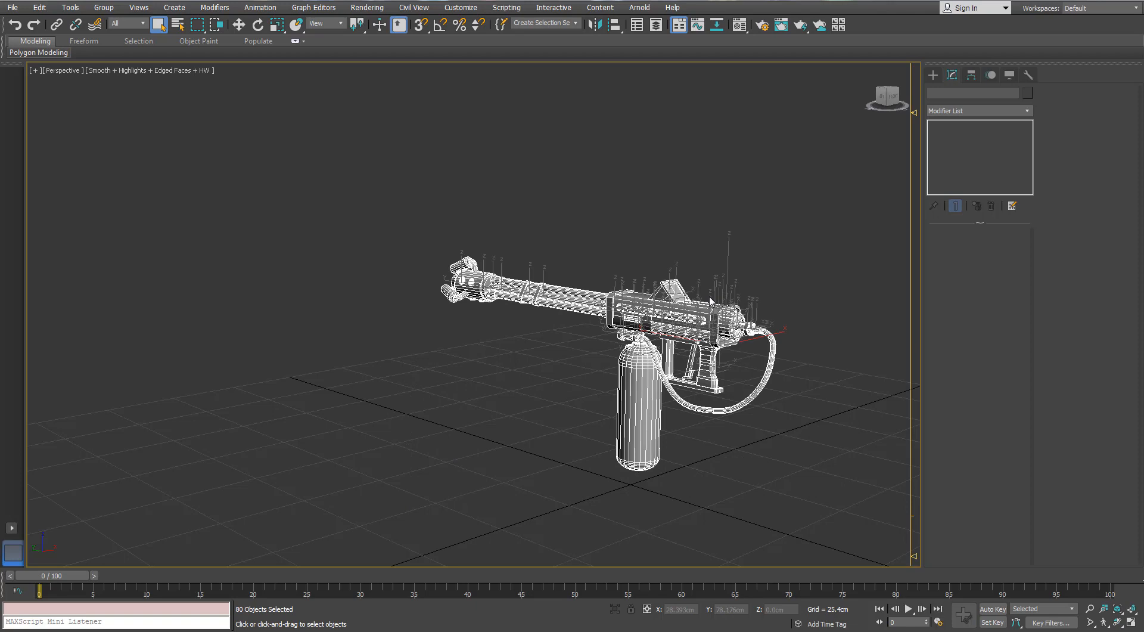
- Check the selected gun's triangle count with the Polygon Counter utility, and close the counter
left_click(1028, 74)
left_click(968, 255)
left_click_drag(564, 259, 182, 186)
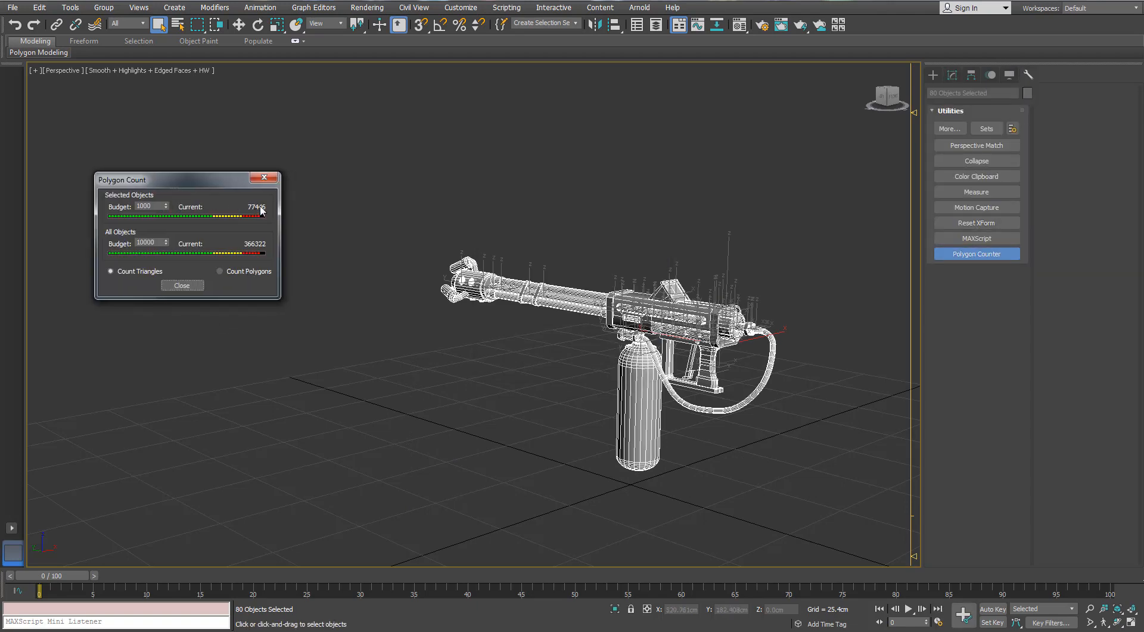
left_click(142, 271)
left_click(275, 178)
- Reopen the Polygon Counter and move its window clear of the model
scroll(662, 312, "up", 4)
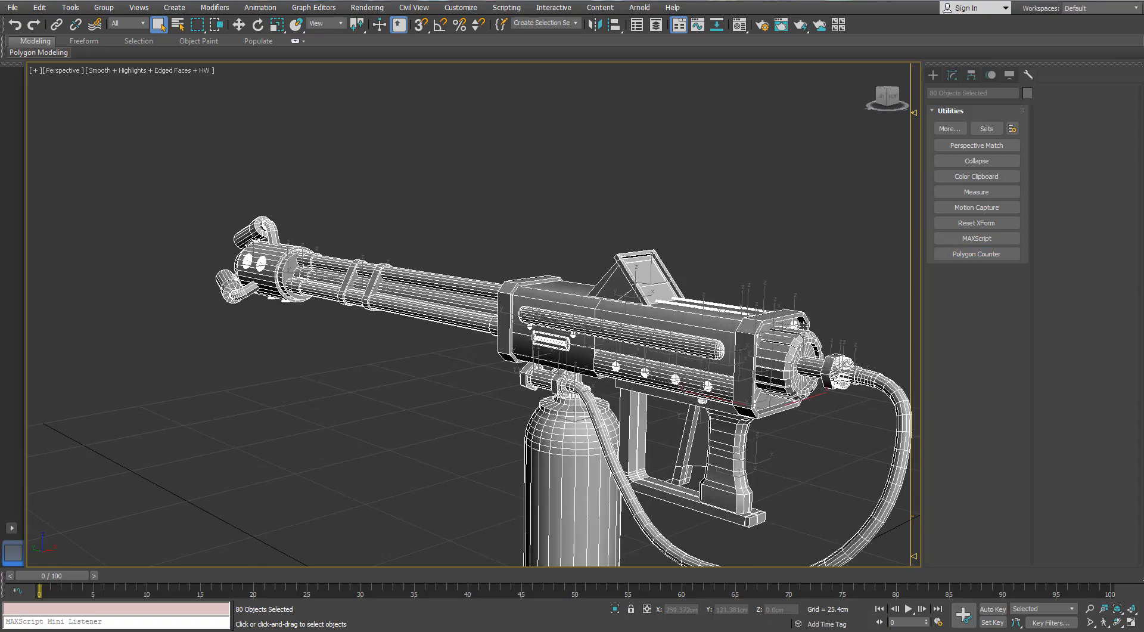
middle_click_drag(663, 311, 704, 307)
scroll(704, 307, "up", 2)
left_click(977, 254)
left_click_drag(570, 255, 121, 78)
- Delete the small raised teeth around the ring next to the hexagonal nut of the hose connector
scroll(444, 237, "down", 2)
middle_click_drag(887, 441, 734, 434)
scroll(660, 322, "up", 5)
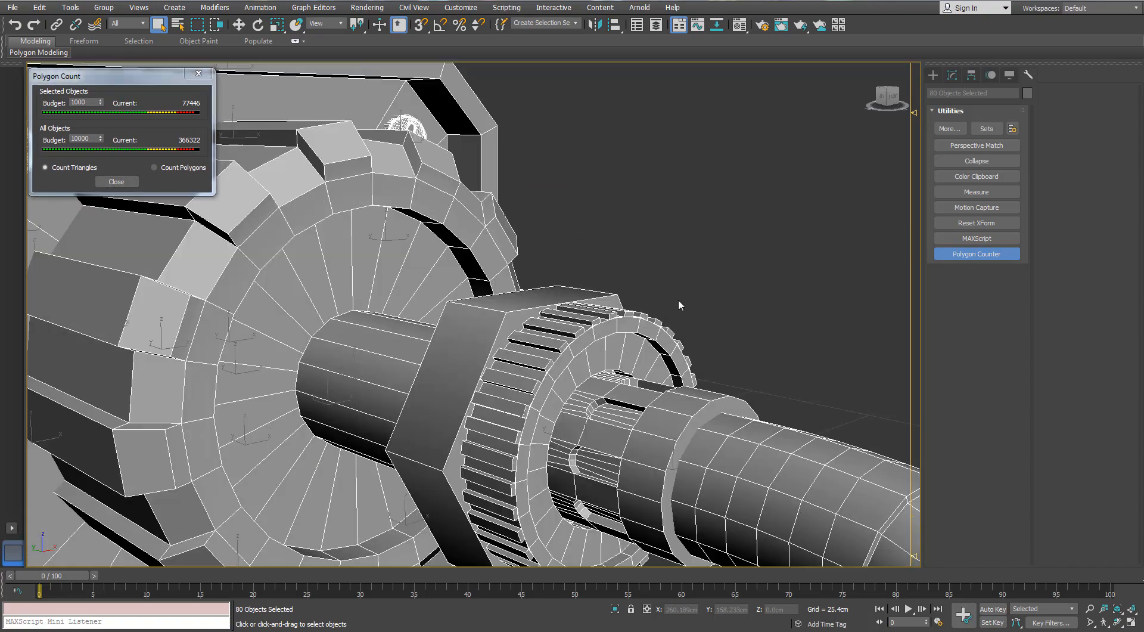
left_click(622, 314)
key("Delete")
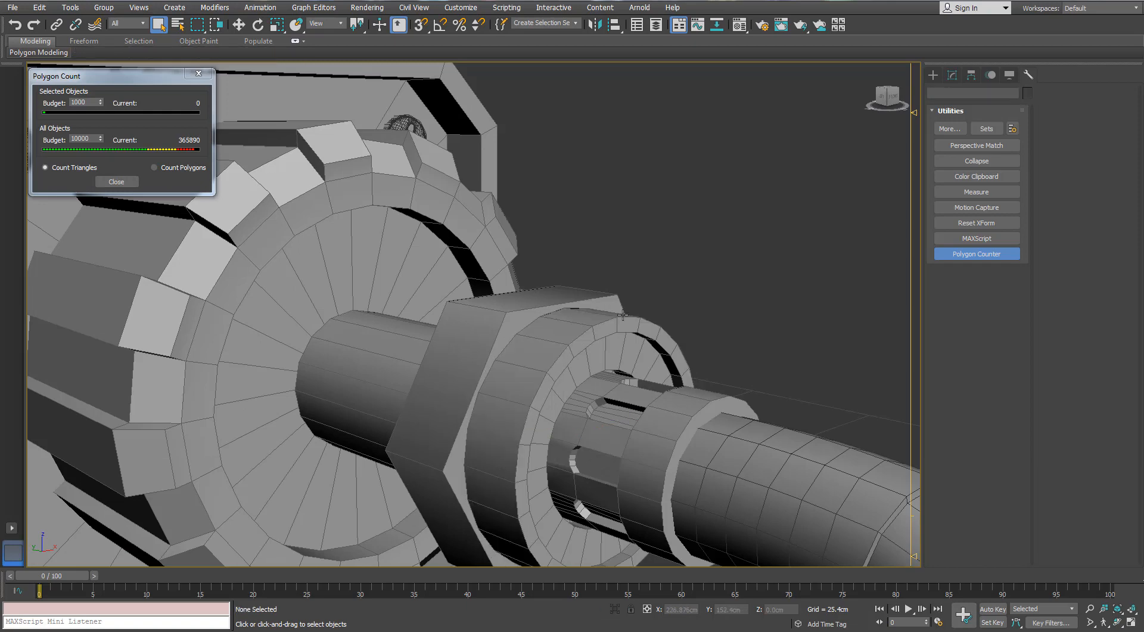
- Isolate the slotted sleeve between the ring and the hose, and show its modifier settings
left_click(612, 408)
key("alt+q")
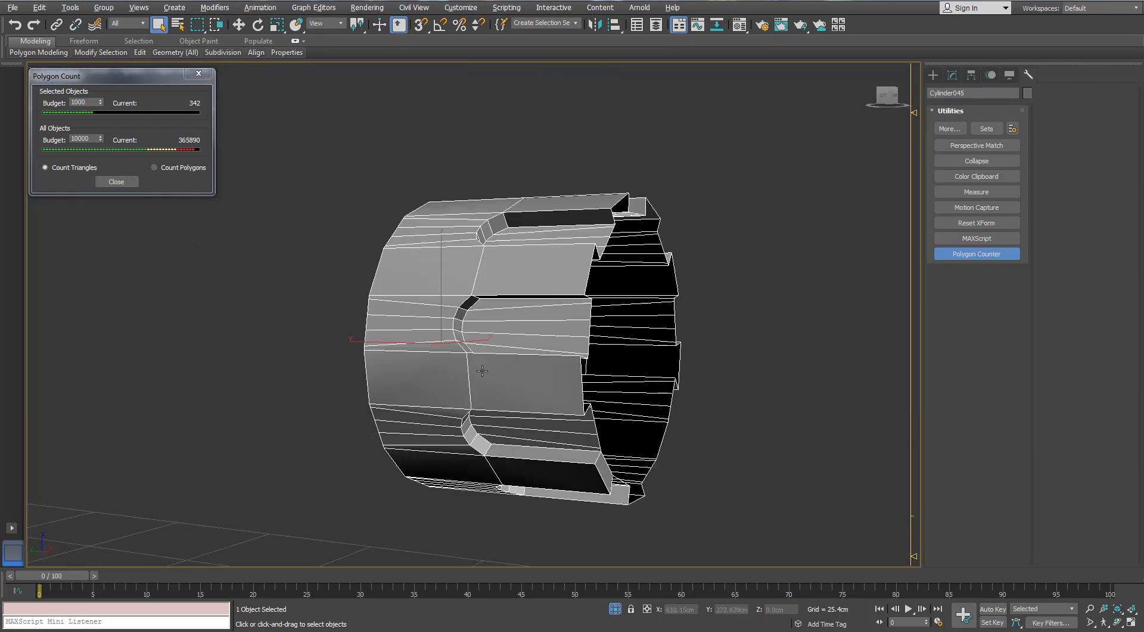
left_click(951, 75)
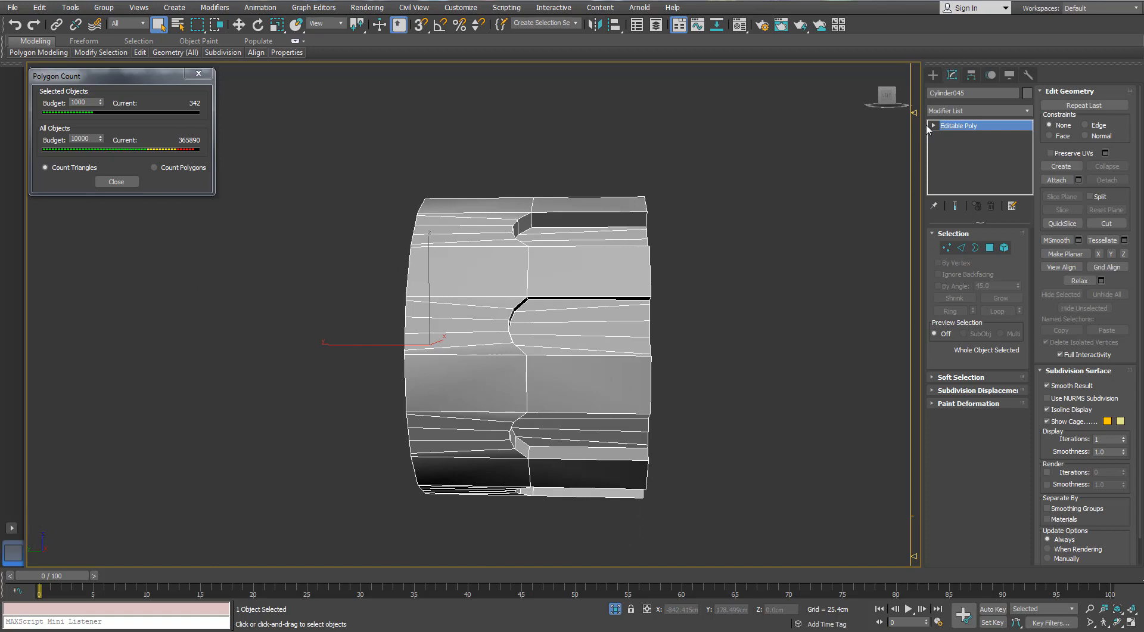
- Delete a single polygon at the slotted end of the sleeve
left_click(989, 247)
left_click_drag(585, 541, 703, 161)
middle_click_drag(600, 466, 559, 448, "alt")
left_click(560, 449)
key("Delete")
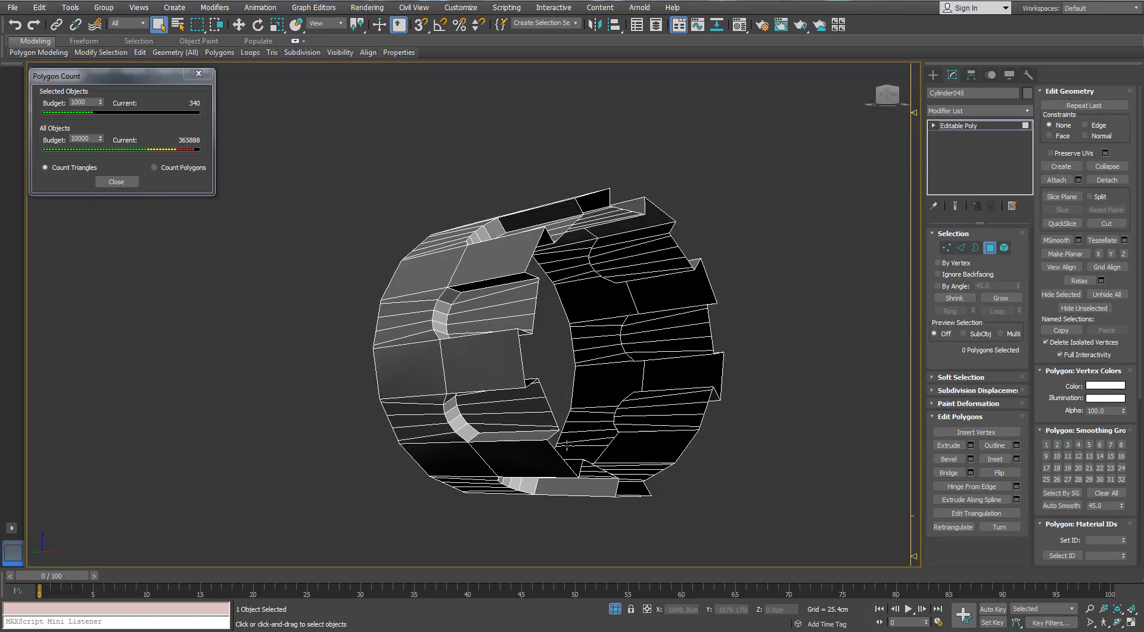
- Ring-select the lengthwise edges of both halves of the sleeve and connect them with 1 segment
left_click(962, 248)
middle_click_drag(539, 262, 581, 279, "alt")
left_click(518, 274)
key("alt+r")
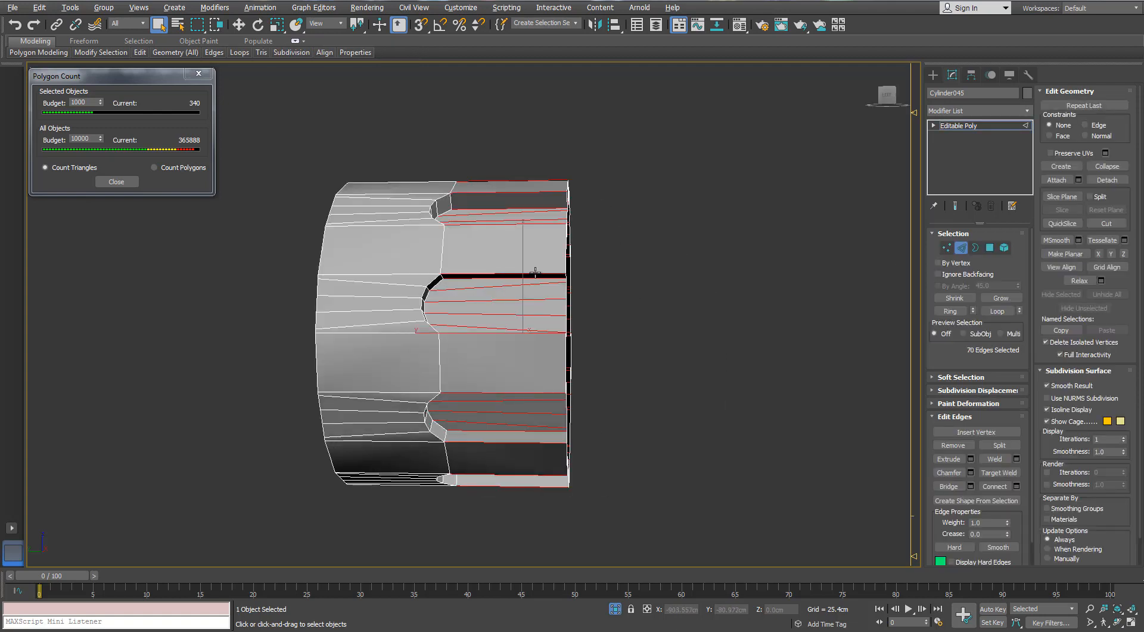
middle_click_drag(412, 375, 402, 369, "alt")
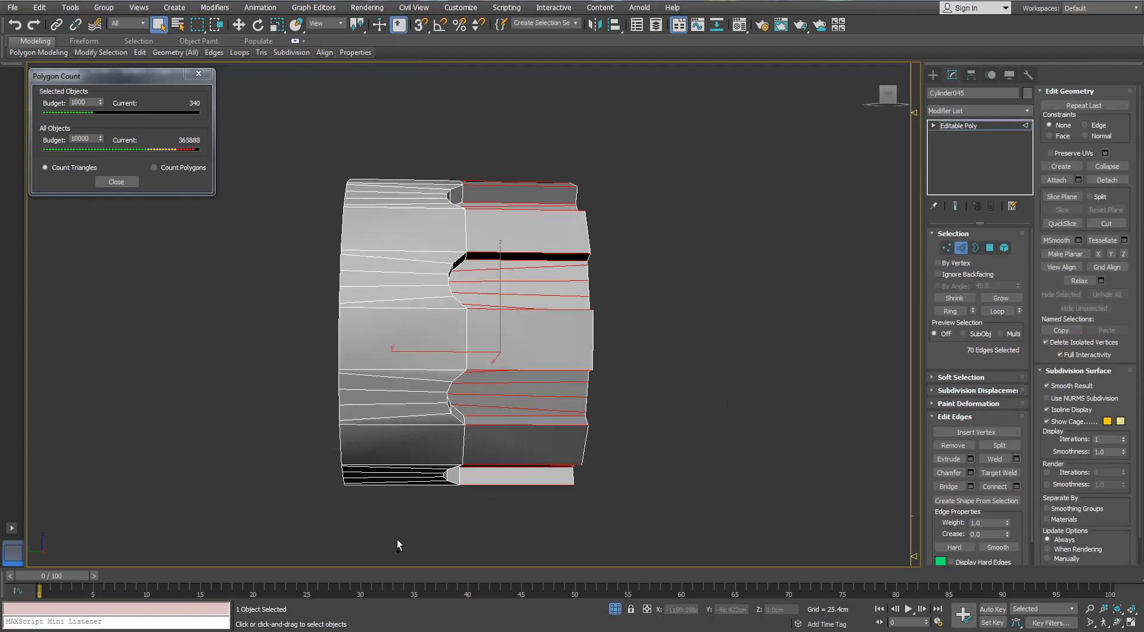
left_click(395, 484, "ctrl")
key("alt+r")
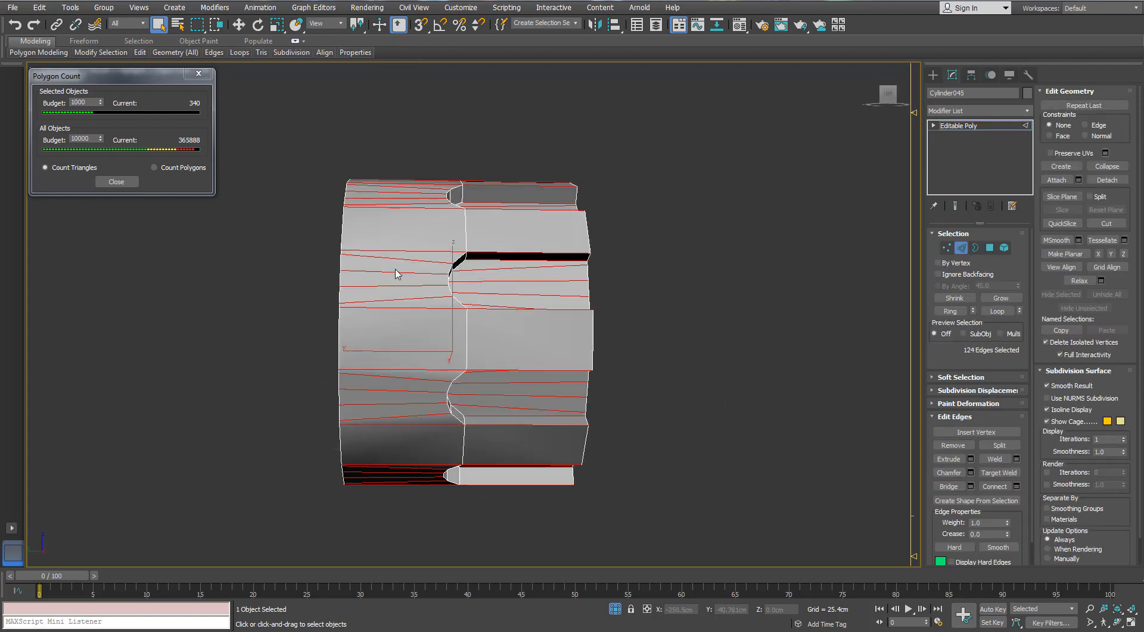
mouse_move(396, 273)
middle_mouse_down("alt")
mouse_move(462, 309)
mouse_move(417, 280)
middle_mouse_up("alt")
left_click(1017, 486)
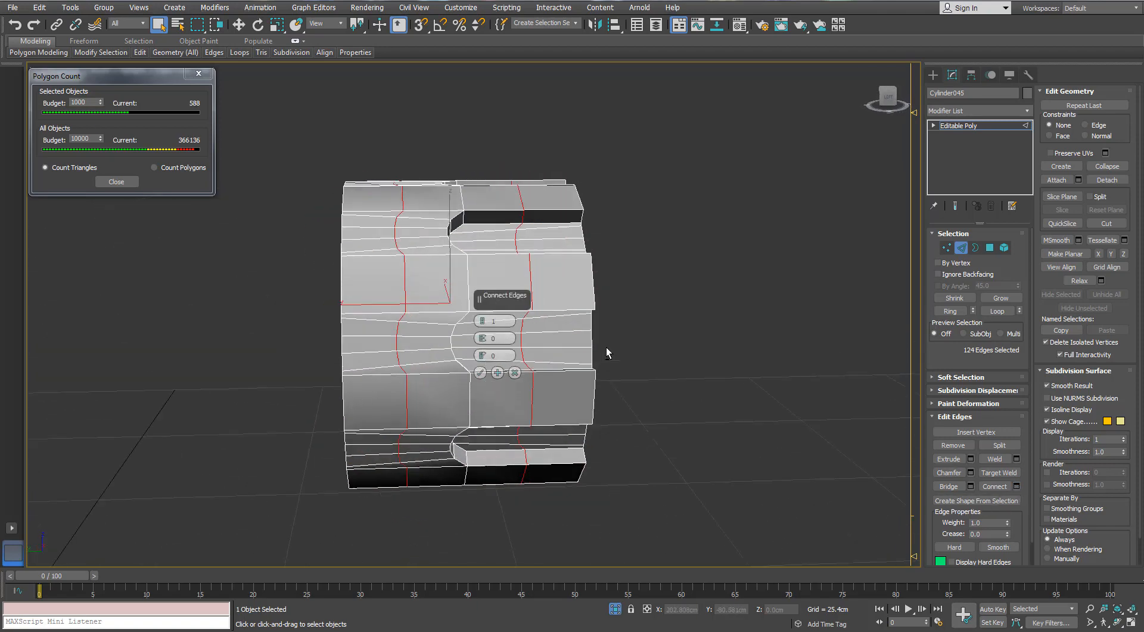
left_click(480, 372)
- Delete the band of polygons around the sleeve's middle, between the two new edge loops
key("4")
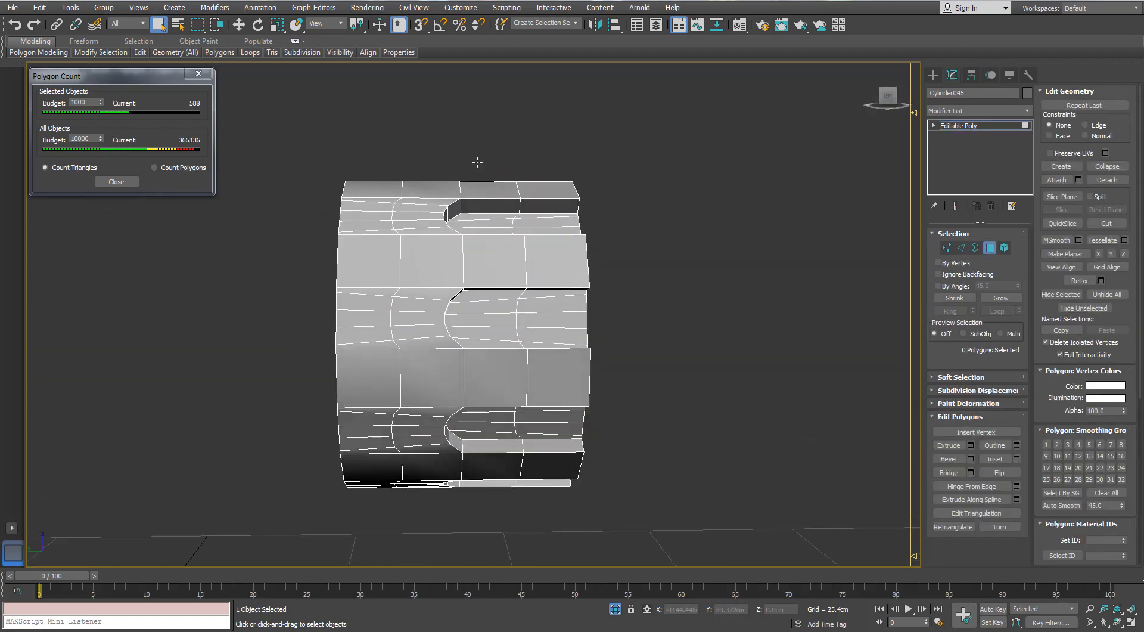
left_click_drag(478, 129, 431, 545)
middle_click_drag(437, 465, 514, 231, "alt")
key("Delete")
- Flatten the two facing open borders of the sleeve with Make Planar along Z
left_click(975, 249)
key("ctrl+a")
left_click(507, 235)
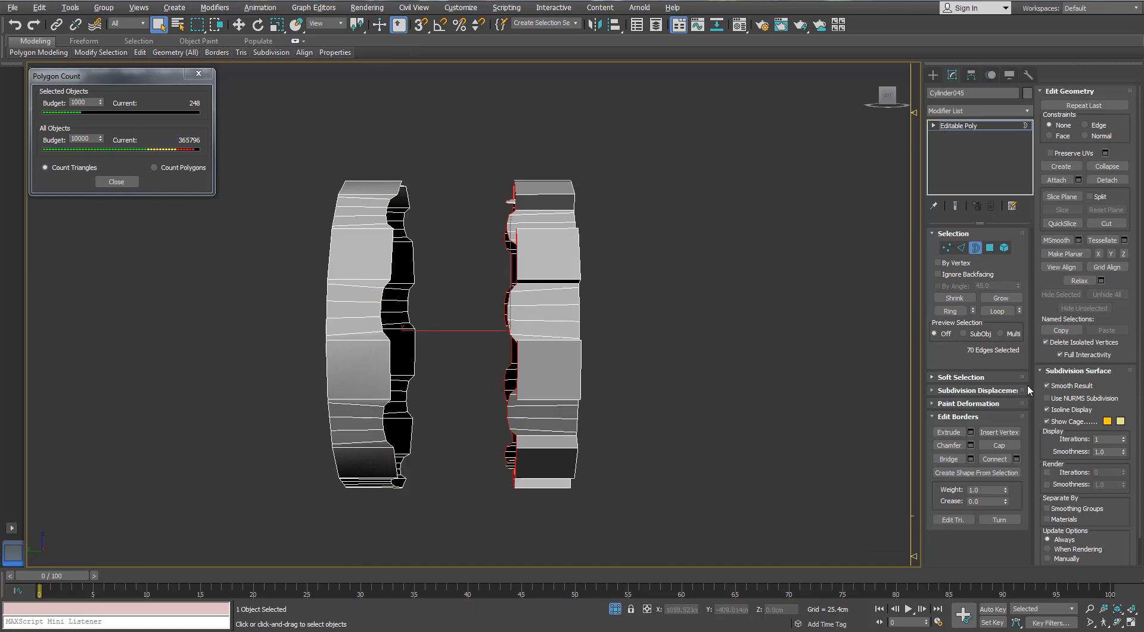
left_click(1106, 253)
key("ctrl+z")
left_click(391, 228)
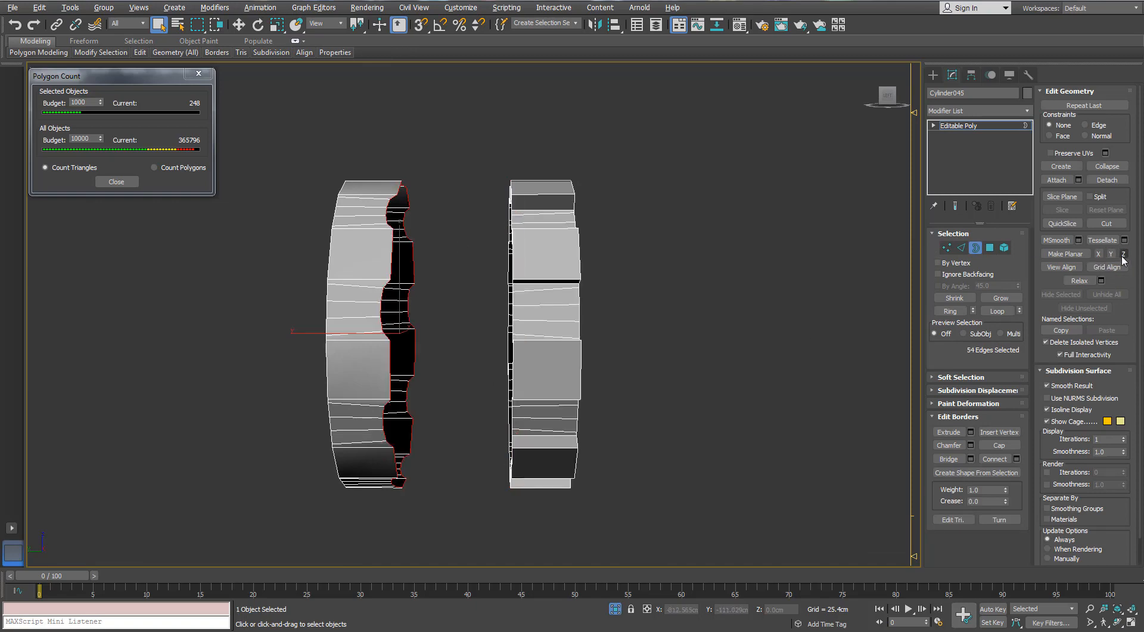
left_click(1124, 255)
- Try to bridge the two facing open borders of the sleeve
middle_click_drag(631, 263, 554, 269, "alt")
left_click(512, 244)
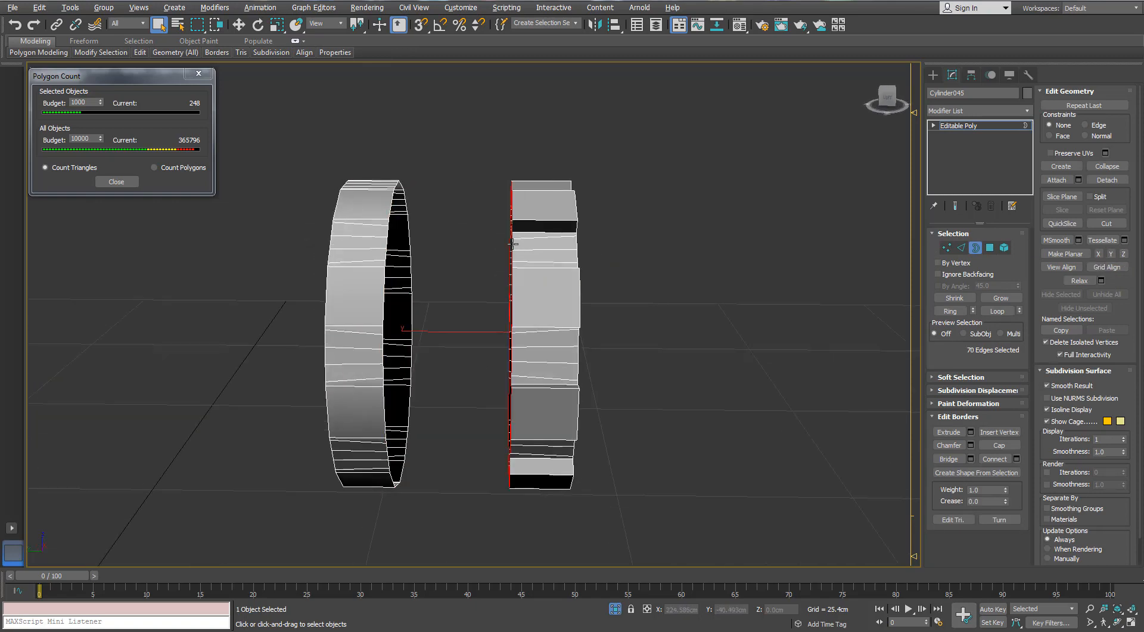
left_click(393, 214, "ctrl")
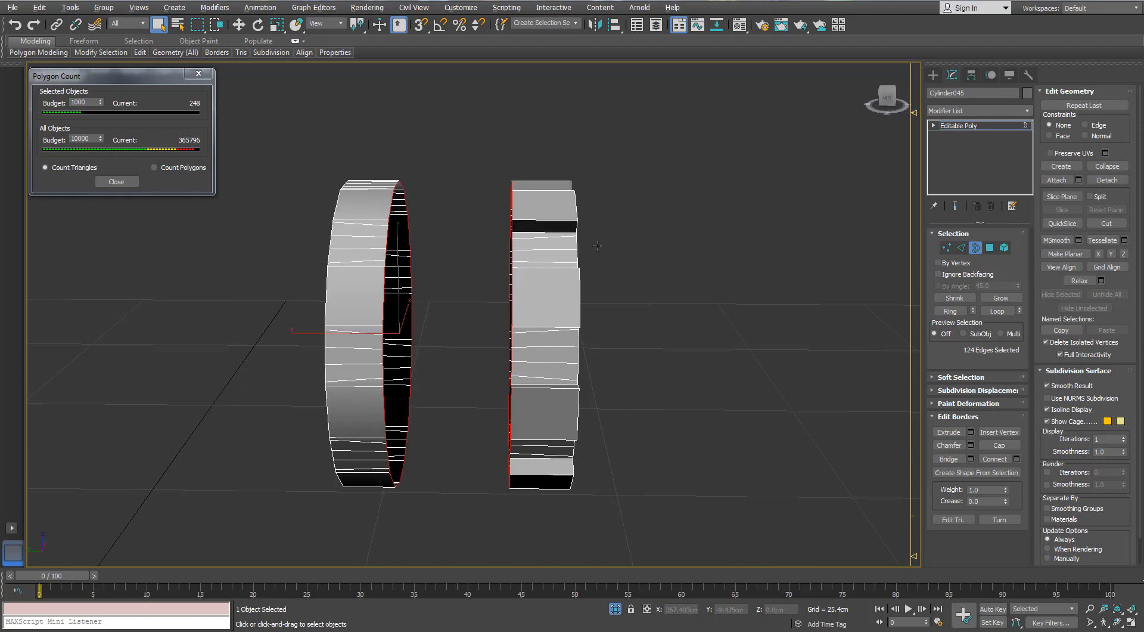
left_click(948, 458)
key("ctrl+z")
middle_click_drag(895, 449, 710, 282, "alt")
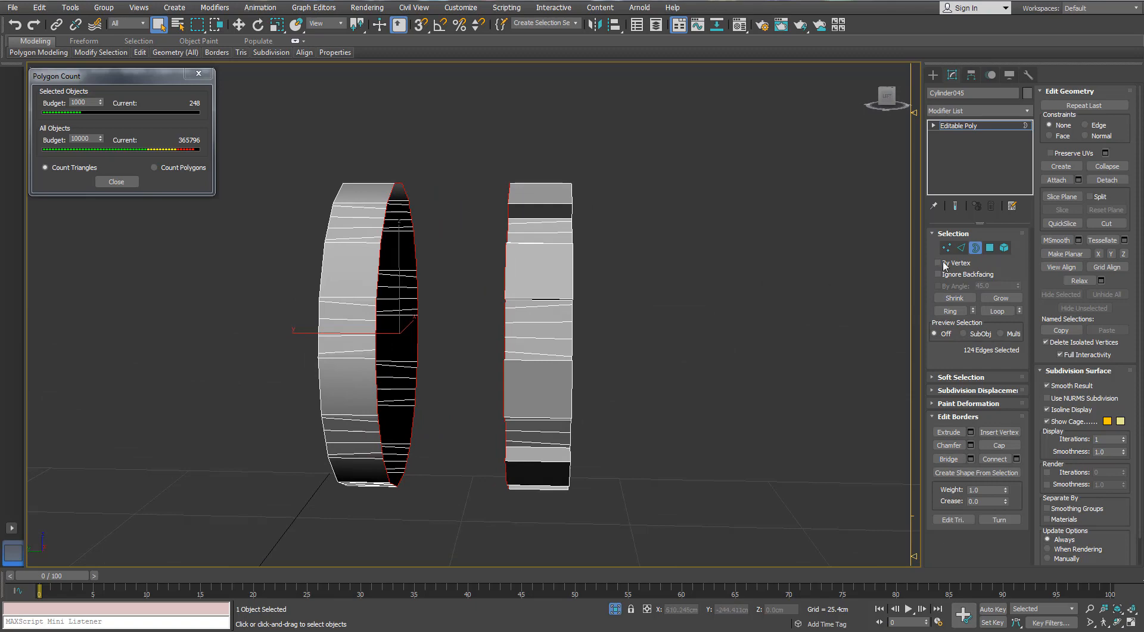
- Stretch the first sleeve half by moving its open inner border along Y across the gap and over the other half
left_click(396, 225)
left_click(383, 214)
key("w")
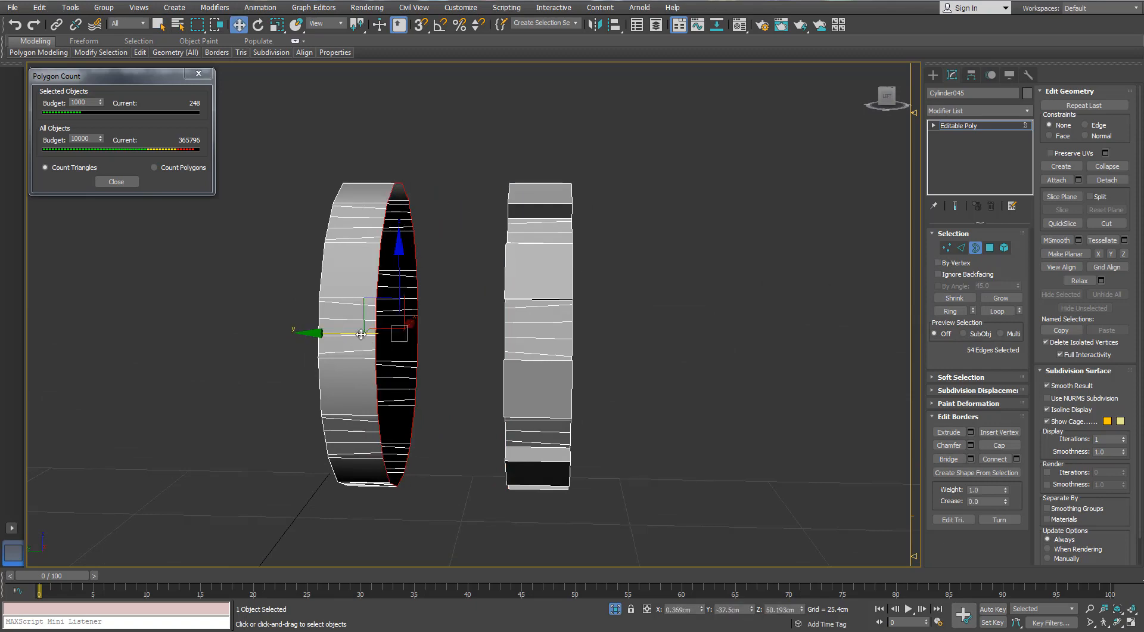
left_click_drag(361, 334, 510, 341)
middle_click_drag(514, 338, 501, 243, "alt")
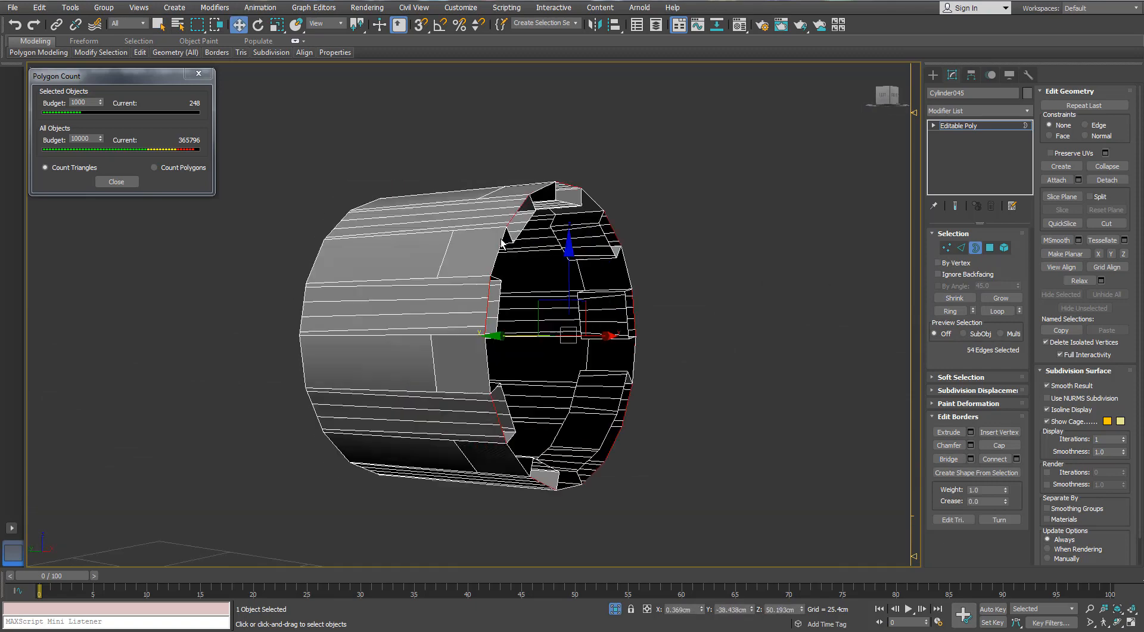
- Delete the other sleeve half as an element, leaving only the stretched half
left_click(1004, 247)
left_click(576, 203)
key("Delete")
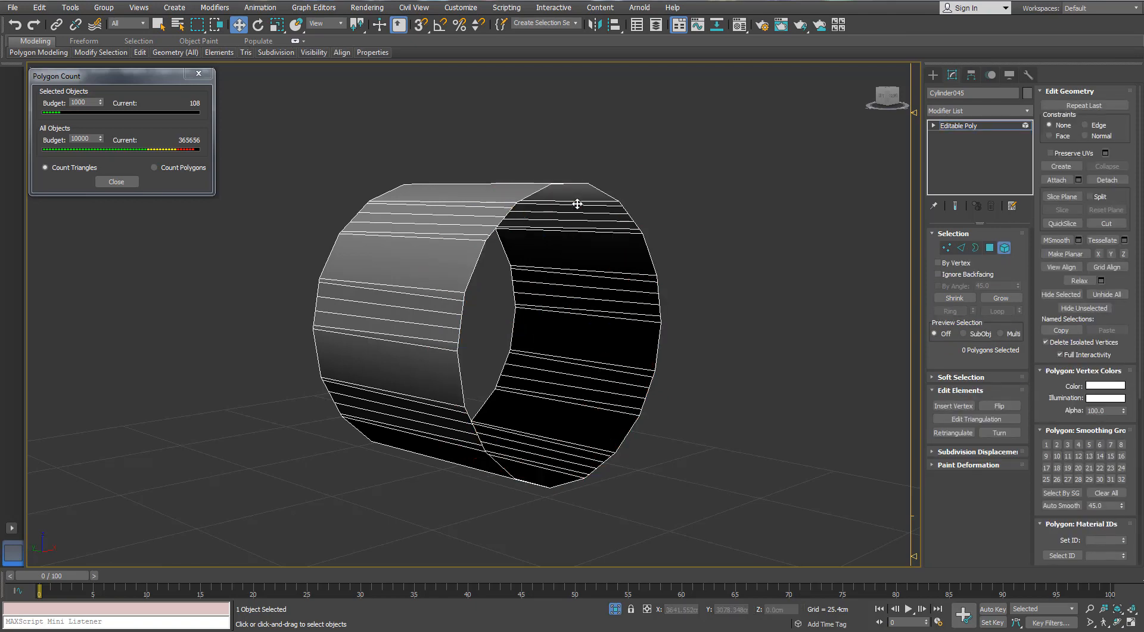
- Remove four redundant lengthwise edges from one closely spaced group on the sleeve
middle_click_drag(577, 203, 667, 214, "alt")
key("2")
left_click(673, 230)
left_click(655, 216, "ctrl")
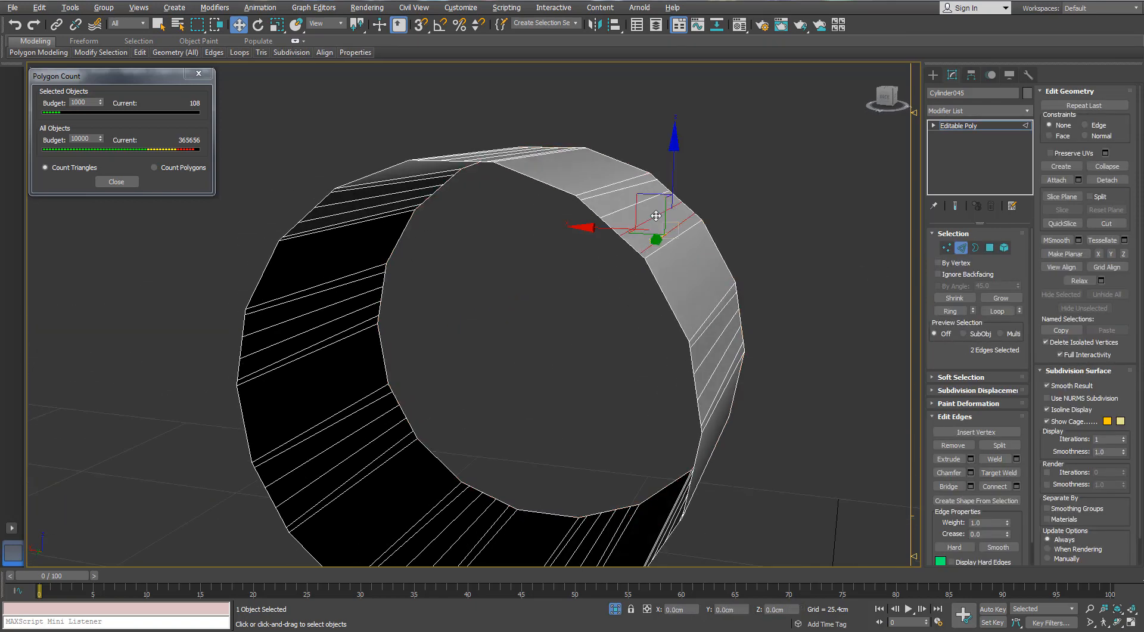
left_click(636, 204, "ctrl")
left_click(628, 188, "ctrl")
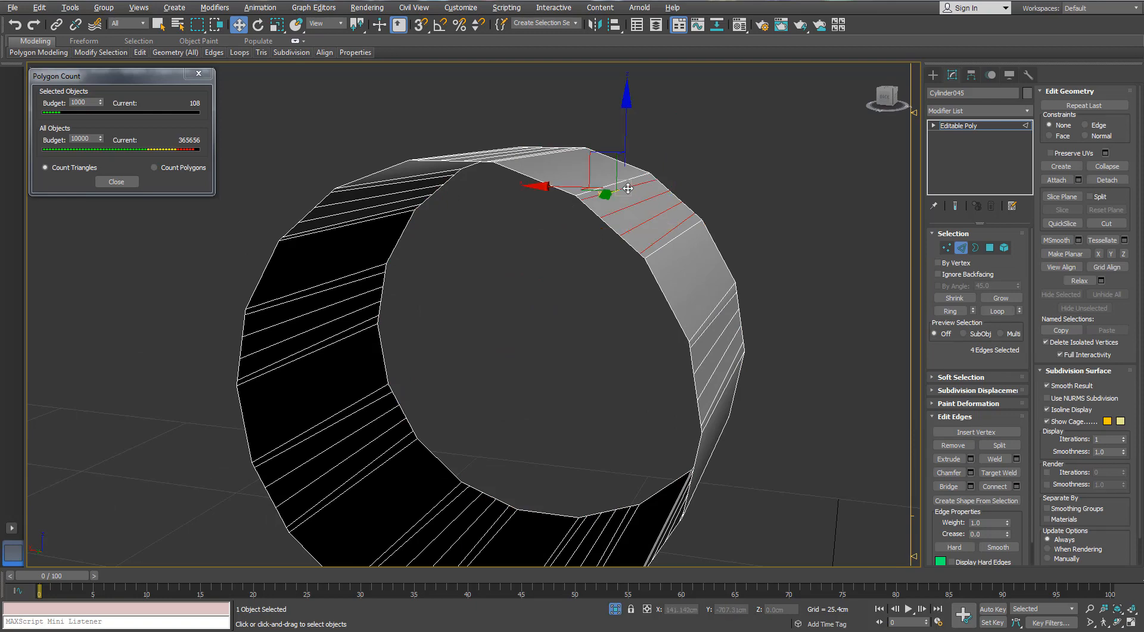
key("BackSpace")
- Remove the sleeve's remaining surplus lengthwise edges with their vertices, keeping the edges at the facet corners, and exit isolation
middle_click_drag(628, 188, 606, 336, "alt")
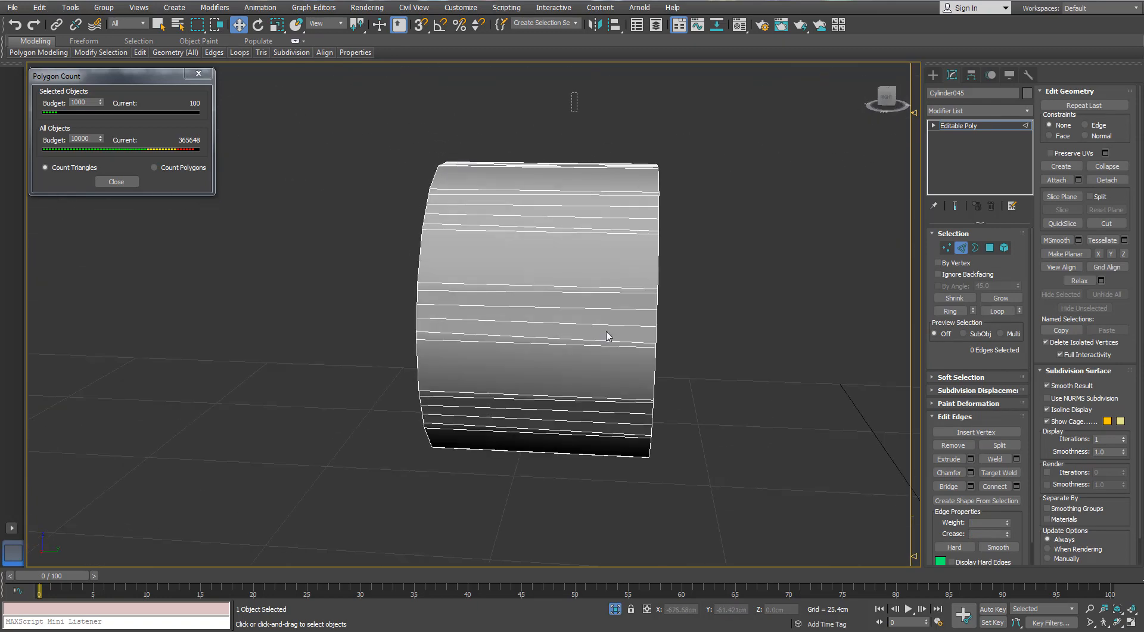
left_click_drag(571, 92, 547, 490)
middle_click_drag(547, 476, 459, 378, "alt")
scroll(580, 291, "up", 3)
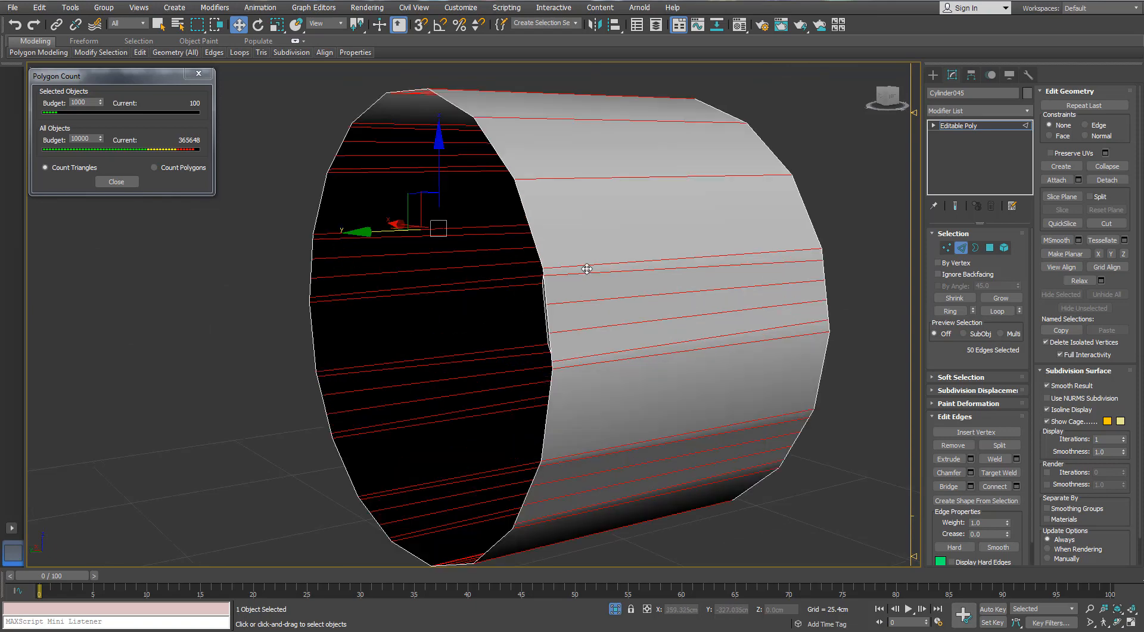
left_click(586, 269, "alt")
left_click(594, 354, "alt")
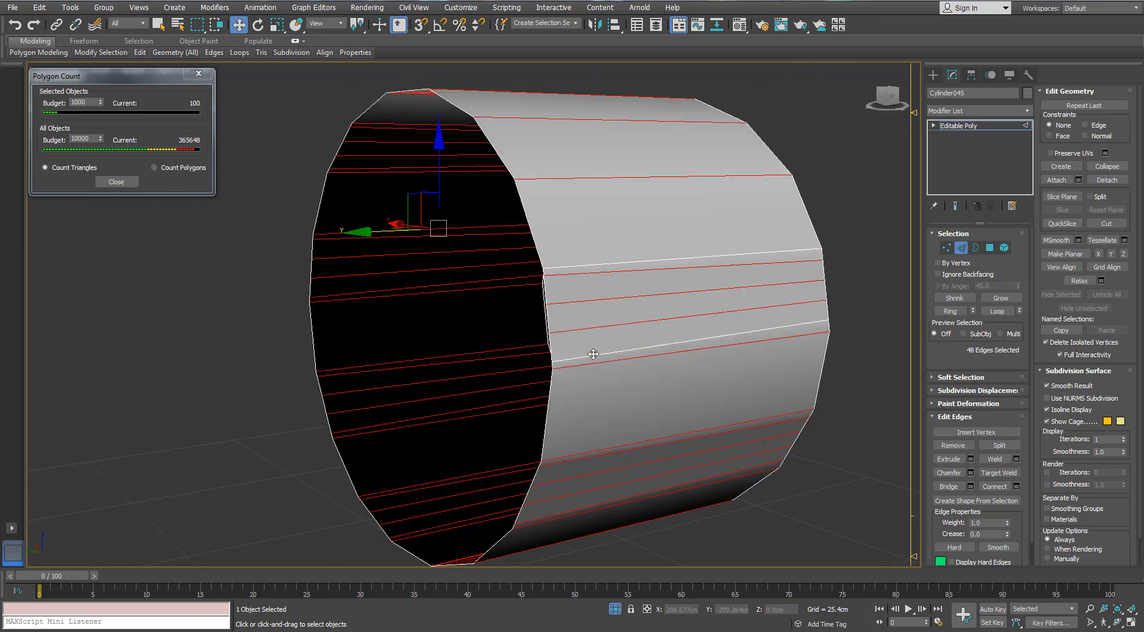
middle_click_drag(596, 360, 569, 298, "alt")
key("ctrl+BackSpace")
scroll(574, 250, "down", 3)
left_click(615, 608)
scroll(492, 375, "down", 5)
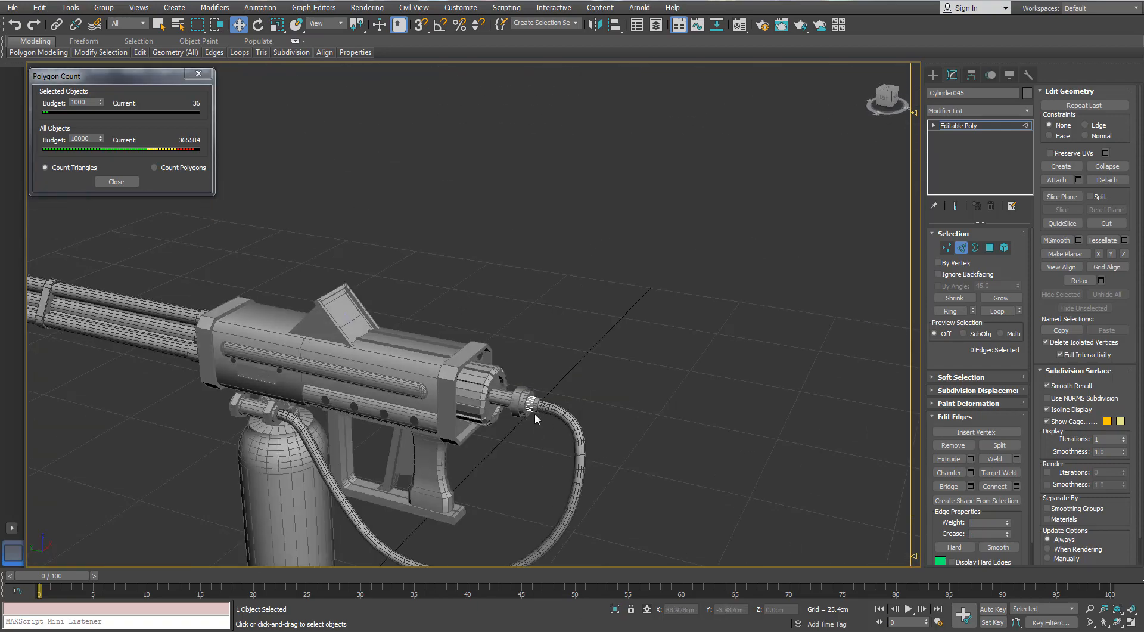
scroll(535, 412, "up", 10)
left_click(534, 234)
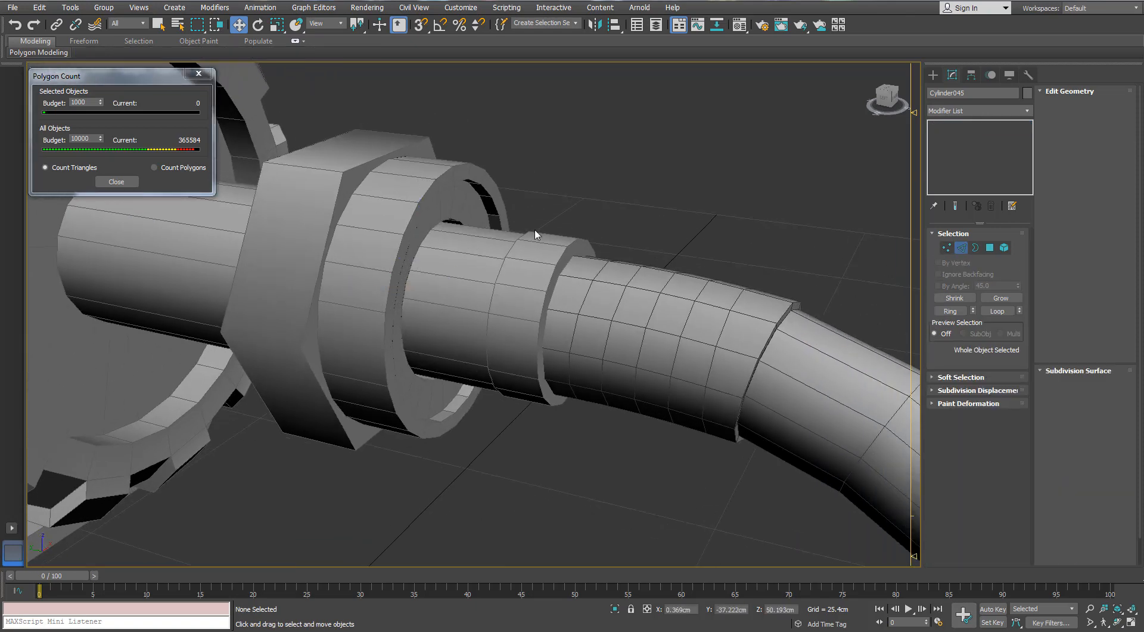
- Isolate the collar ring at the hose connector, remove the inner edge loop on its face with its vertices, and exit isolation
scroll(535, 234, "down", 10)
left_click(505, 217)
key("alt+q")
middle_click_drag(505, 217, 429, 184, "alt")
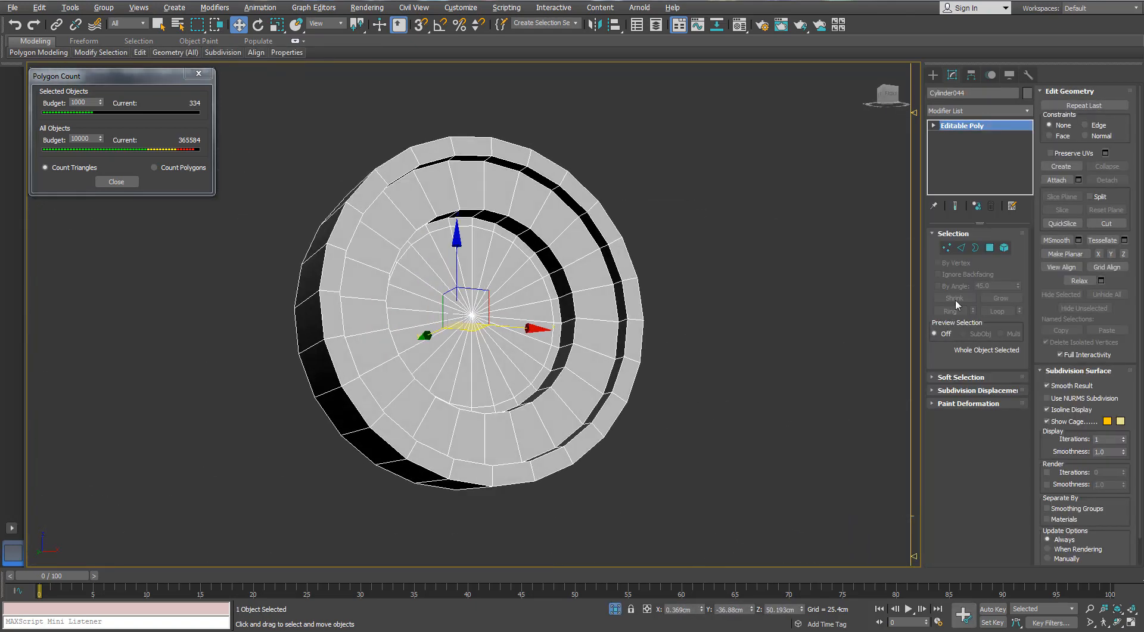
left_click(961, 247)
double_click(509, 242)
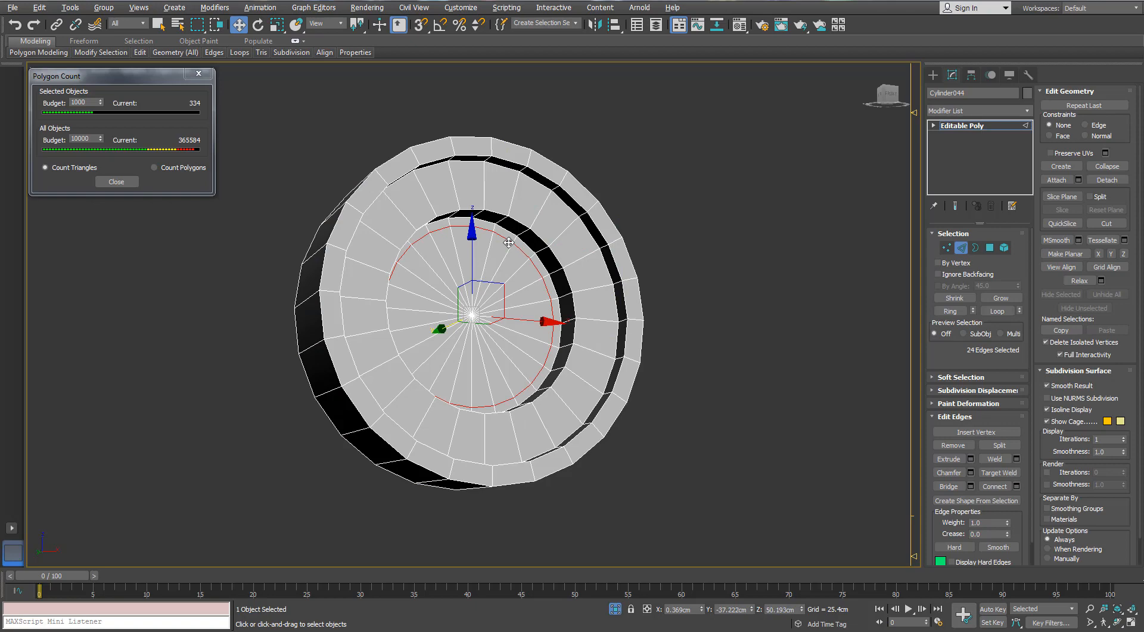
key("ctrl+BackSpace")
middle_click_drag(514, 243, 520, 204, "alt")
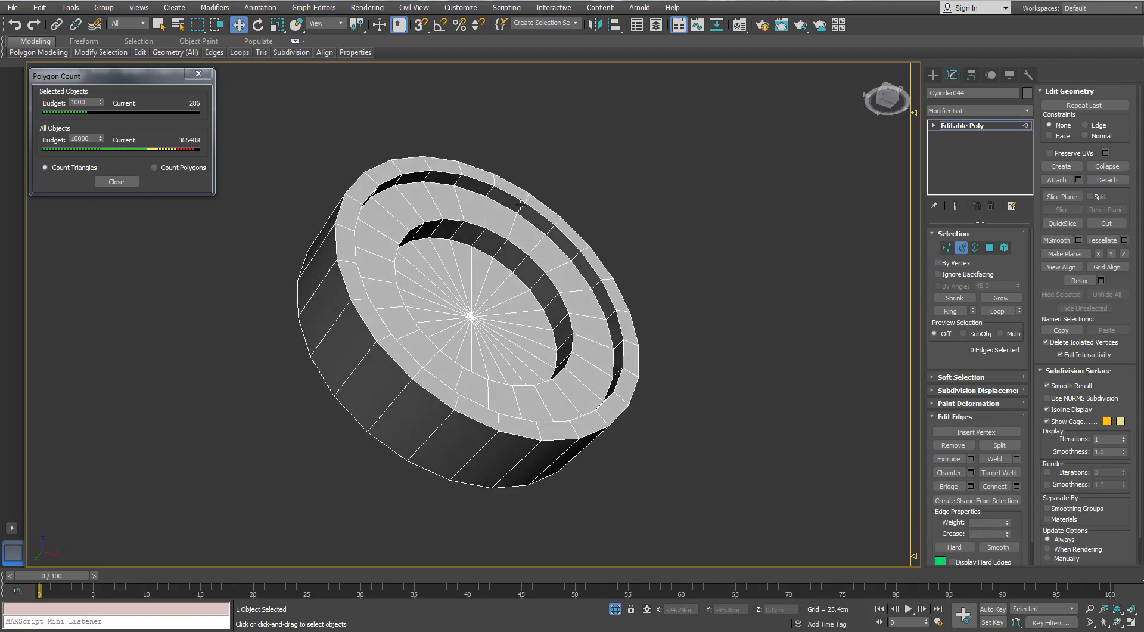
left_click(614, 609)
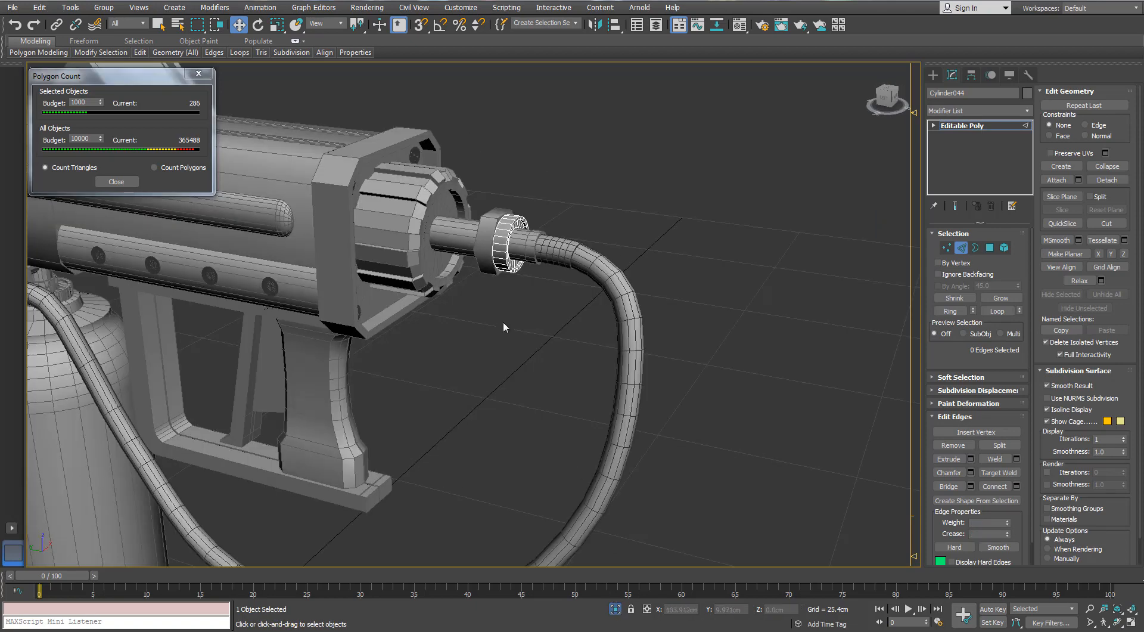
middle_click_drag(503, 323, 570, 353, "alt")
left_click(960, 247)
left_click(678, 439)
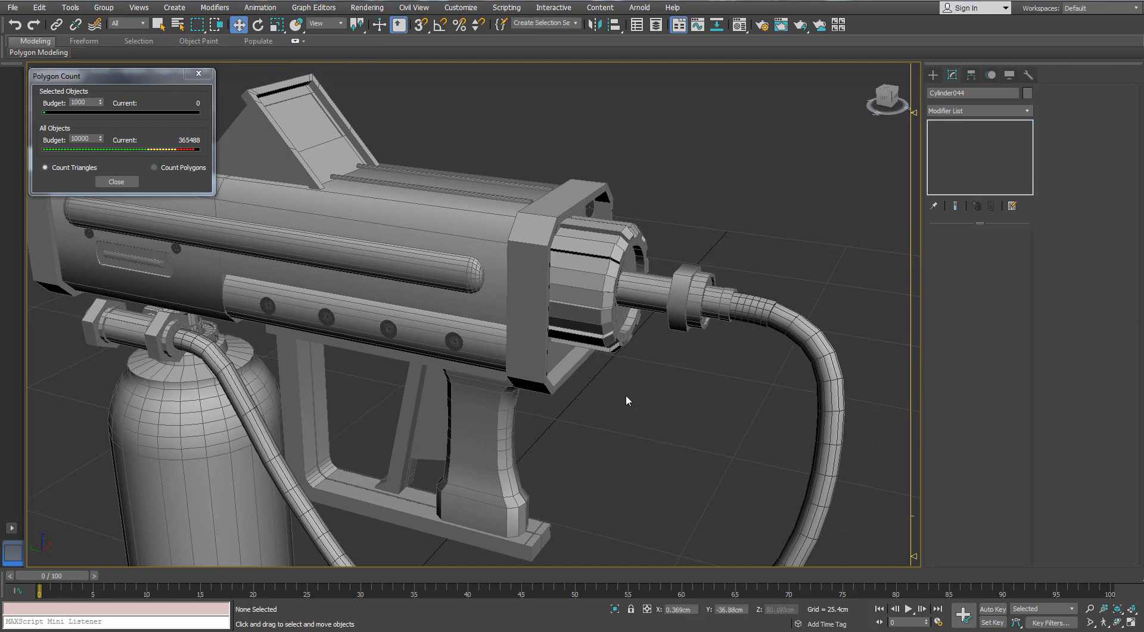
scroll(623, 392, "down", 5)
middle_click_drag(360, 296, 398, 291)
left_click_drag(629, 203, 102, 506)
scroll(397, 323, "up", 5)
scroll(708, 323, "up", 5)
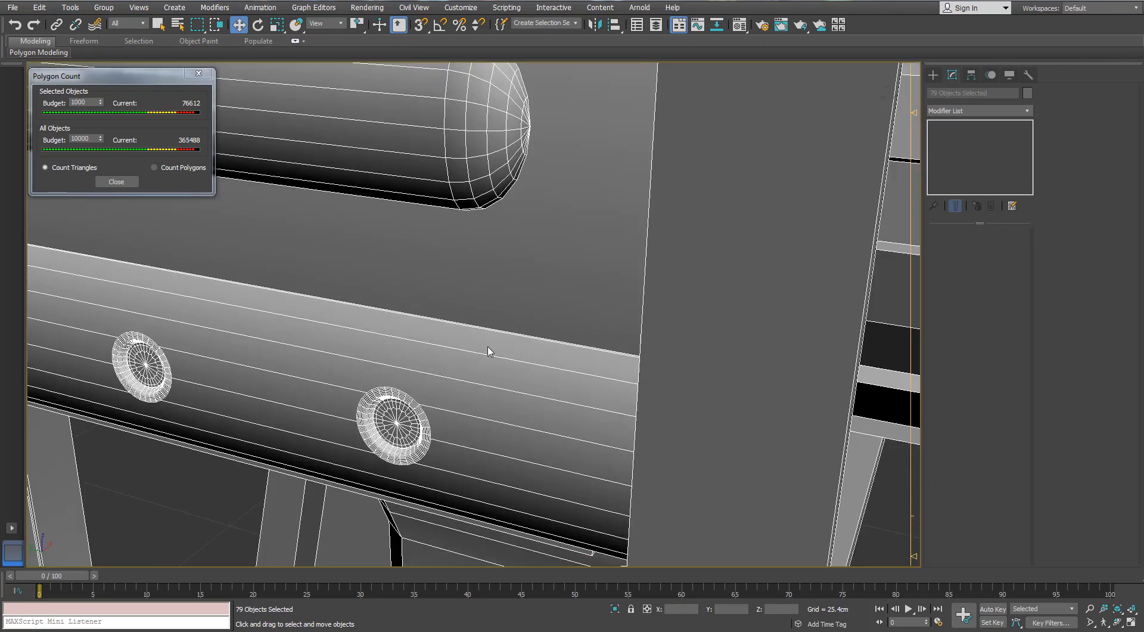
scroll(491, 350, "down", 4)
middle_click_drag(491, 350, 744, 320)
scroll(759, 306, "up", 4)
left_click(667, 259)
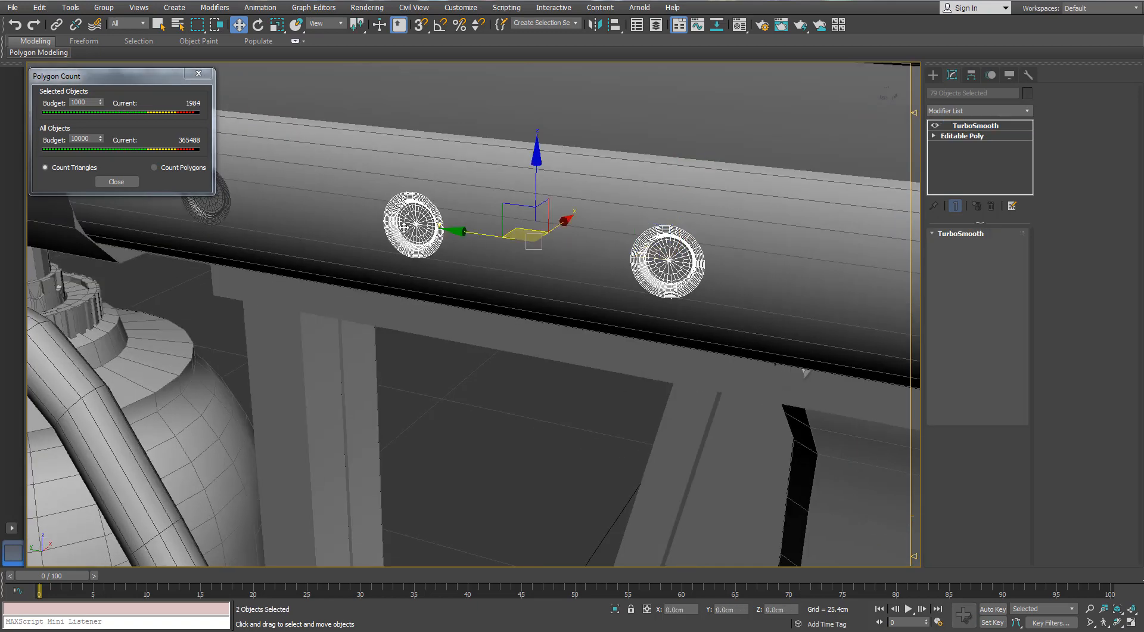
scroll(572, 237, "down", 3)
left_click(541, 236, "ctrl")
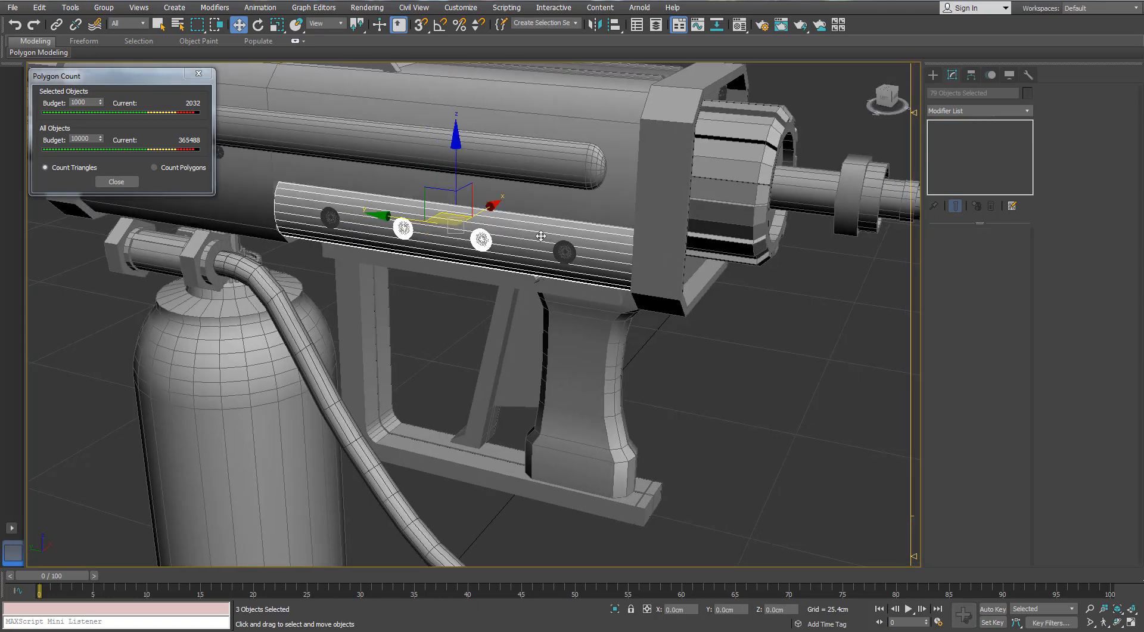
key("ctrl+z")
key("ctrl+z")
- Select the four round rivets on the lower strip on each side of the gun body and delete all eight
left_click(566, 251)
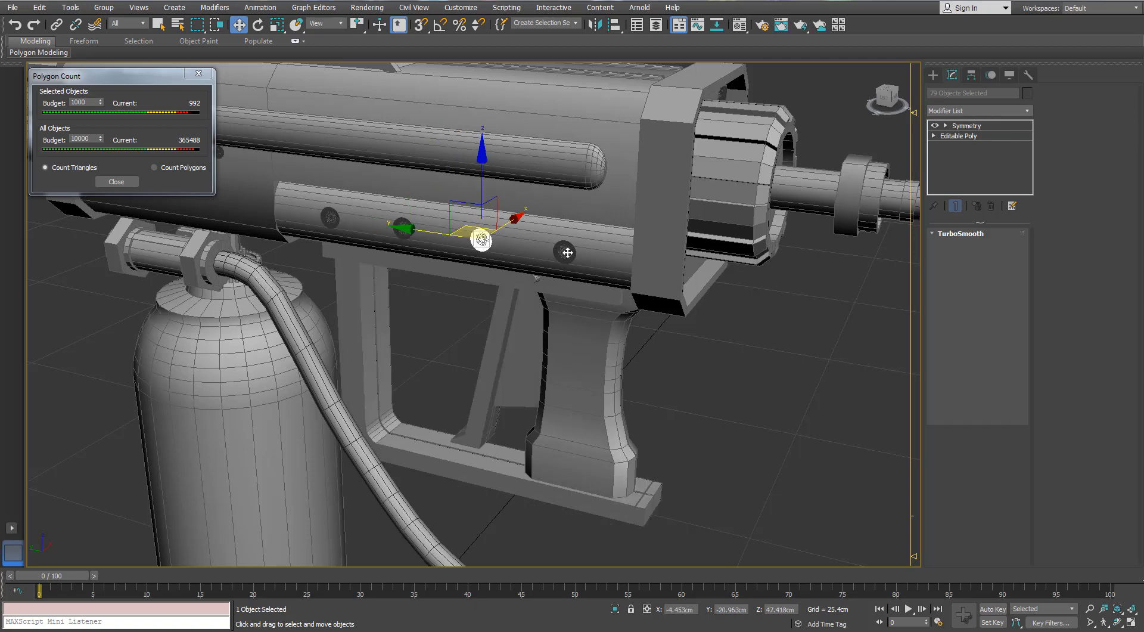
left_click(566, 251)
left_click(481, 239, "ctrl")
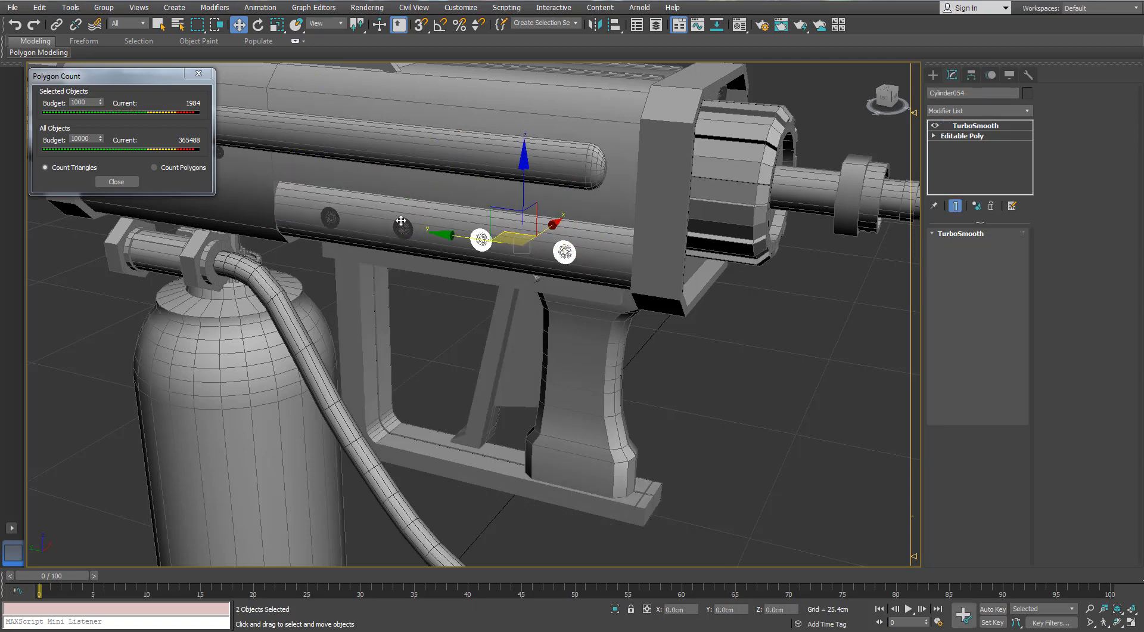
left_click(331, 213, "ctrl")
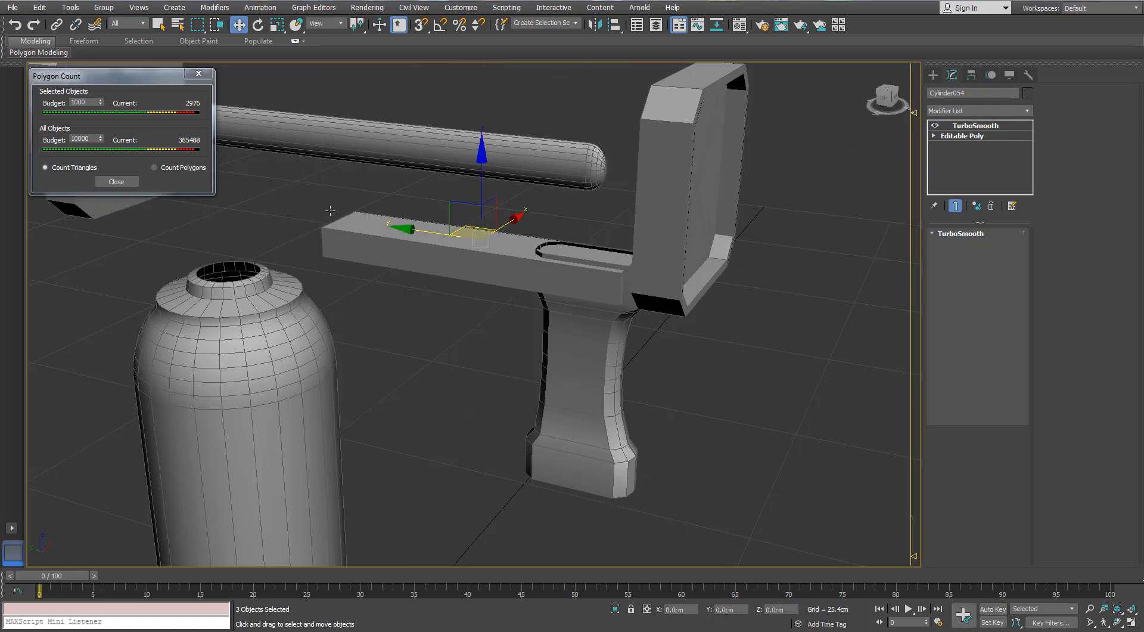
middle_click_drag(422, 243, 554, 296, "alt")
scroll(555, 296, "up", 5)
scroll(737, 245, "down", 8)
middle_click_drag(737, 245, 525, 256, "alt")
middle_click_drag(829, 240, 122, 271)
scroll(122, 271, "up", 8)
middle_click_drag(882, 283, 725, 303)
left_click(680, 287, "ctrl")
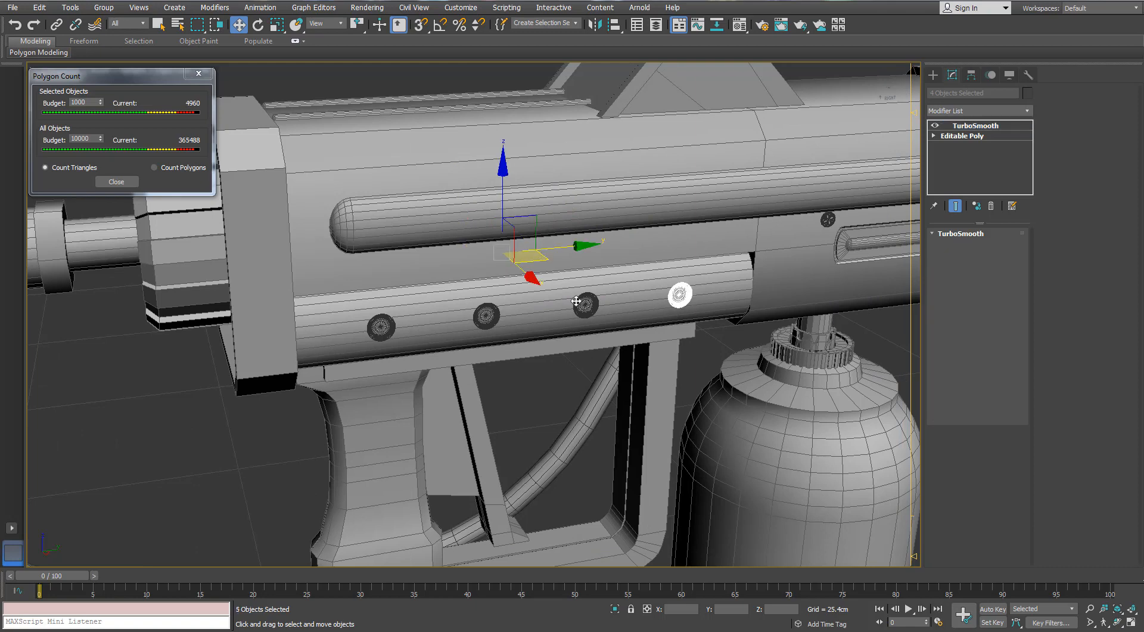
left_click(486, 314, "ctrl")
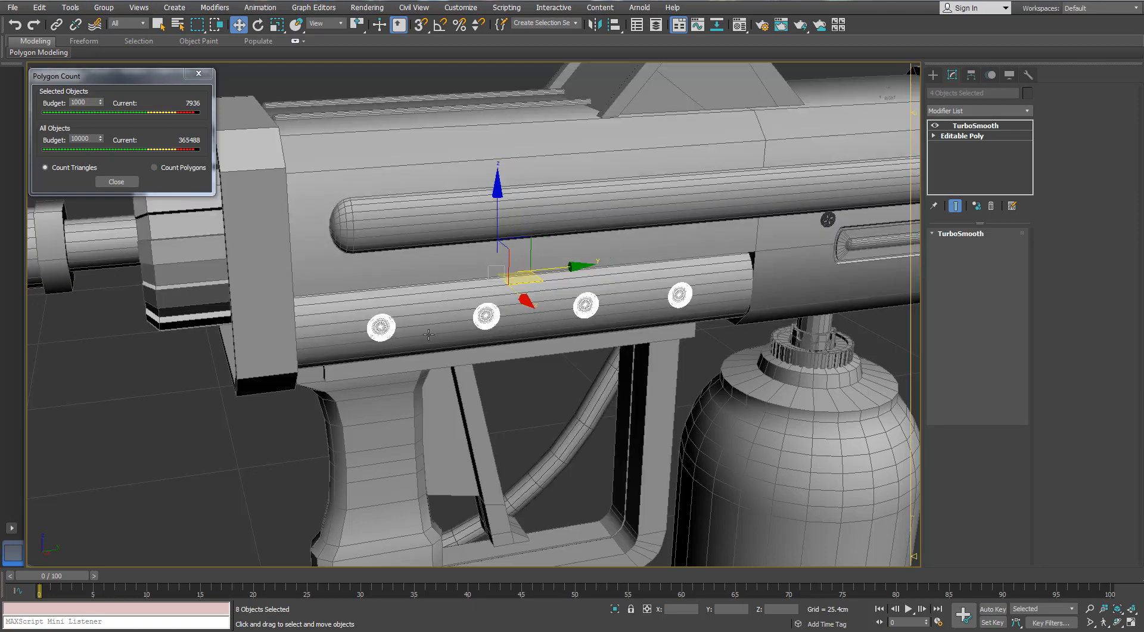
key("Delete")
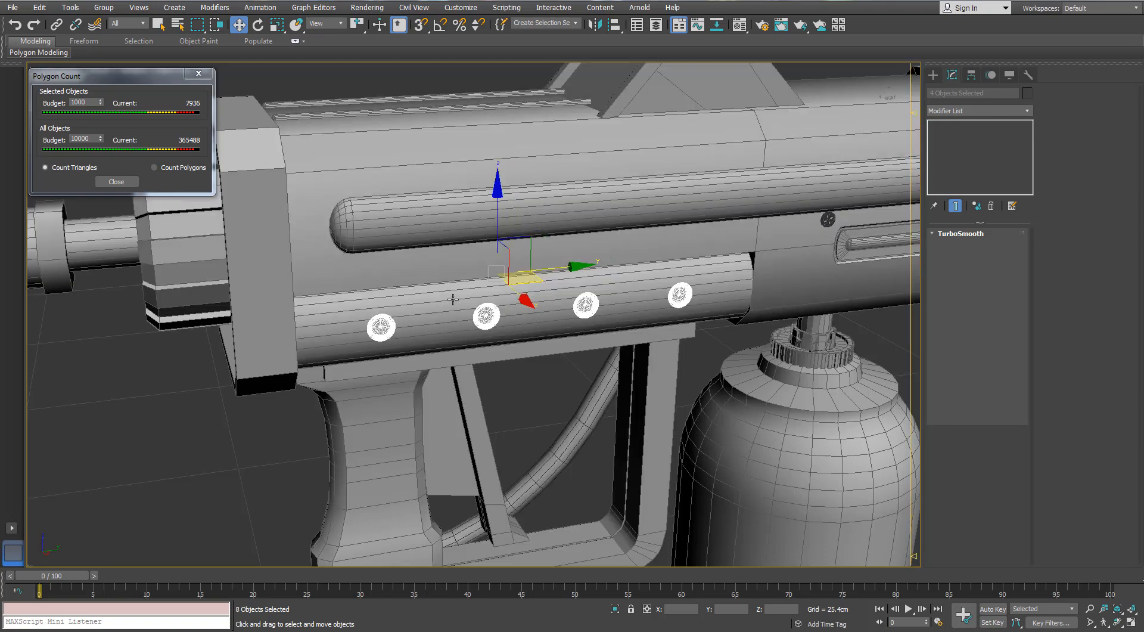
- Try deleting the cross-slot screw at the corner of the rear end plate, and undo the deletion
left_click_drag(164, 77, 175, 87)
scroll(467, 254, "down", 5)
scroll(609, 255, "down", 3)
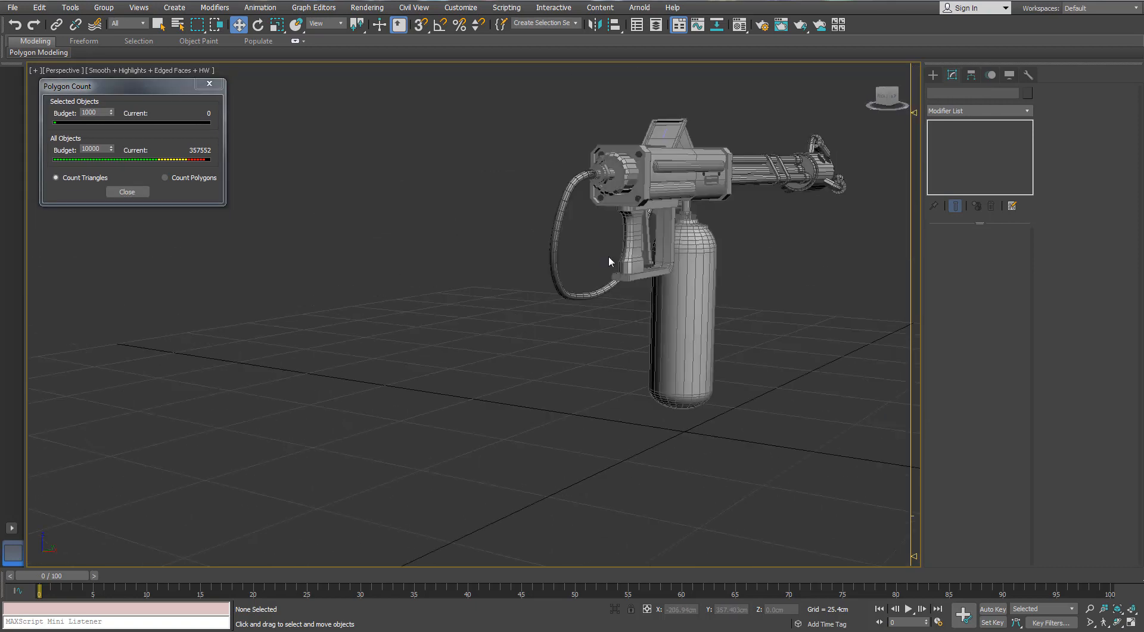
scroll(565, 207, "up", 10)
middle_click_drag(566, 207, 497, 262, "alt")
scroll(666, 214, "up", 5)
left_click(415, 130)
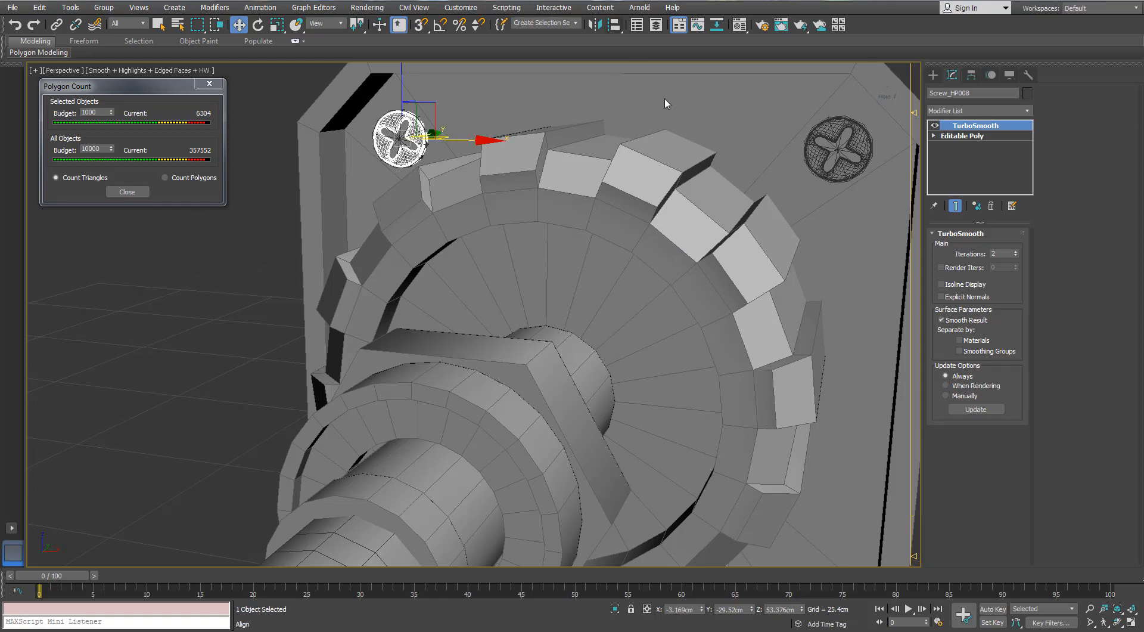
key("Delete")
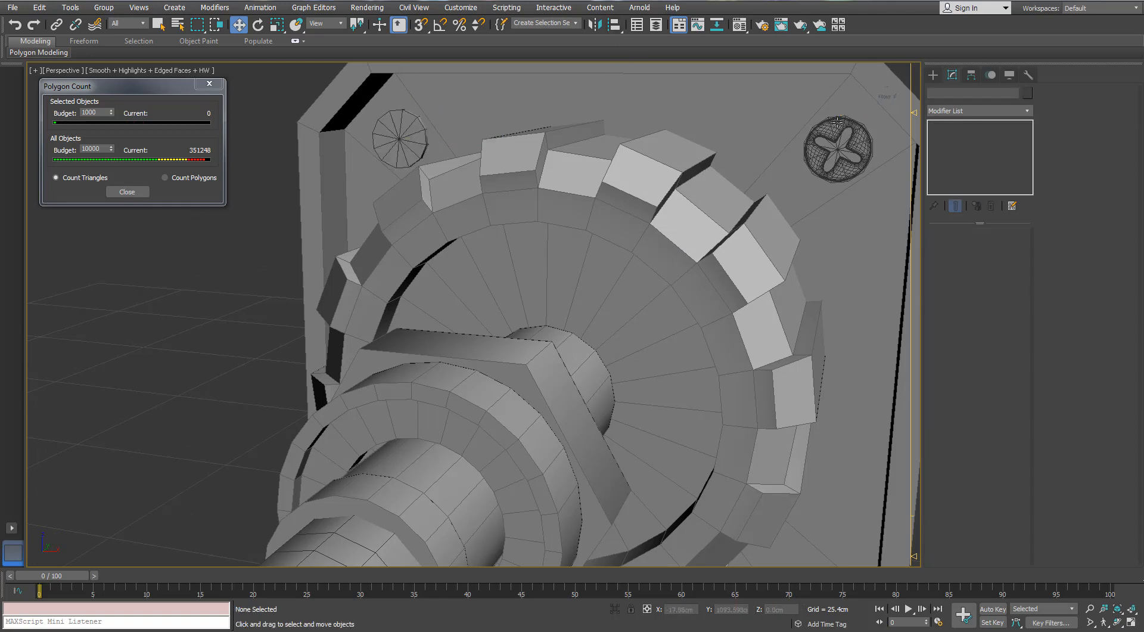
key("ctrl+z")
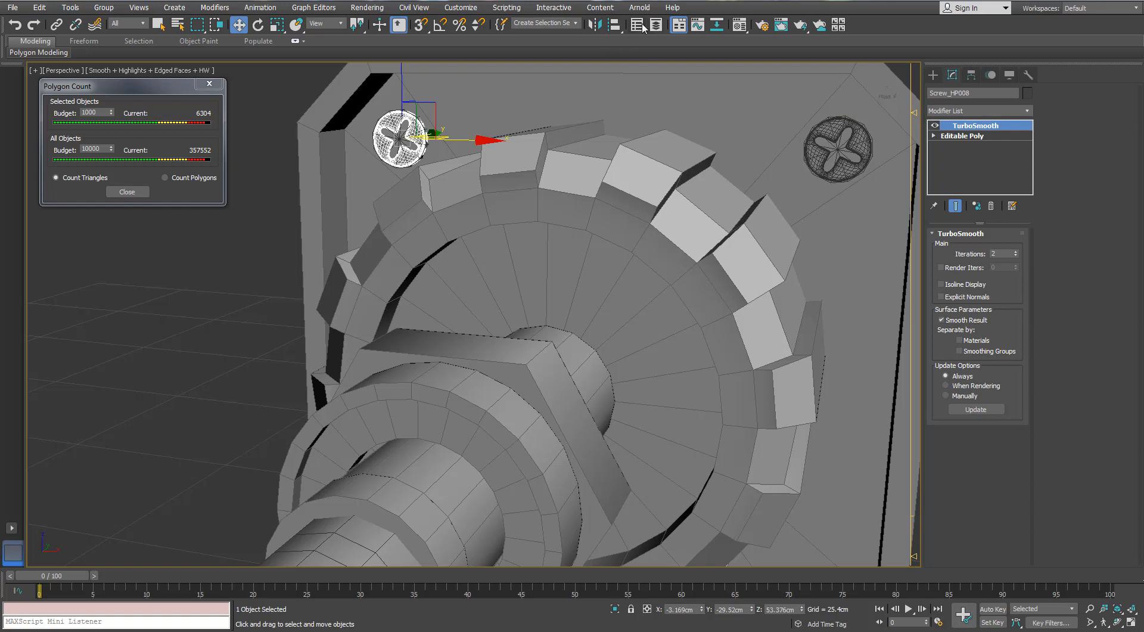
- Move Screw_HP008 through Screw_HP015 into the FlameThrower_HP layer using the Scene Explorer
left_click(642, 25)
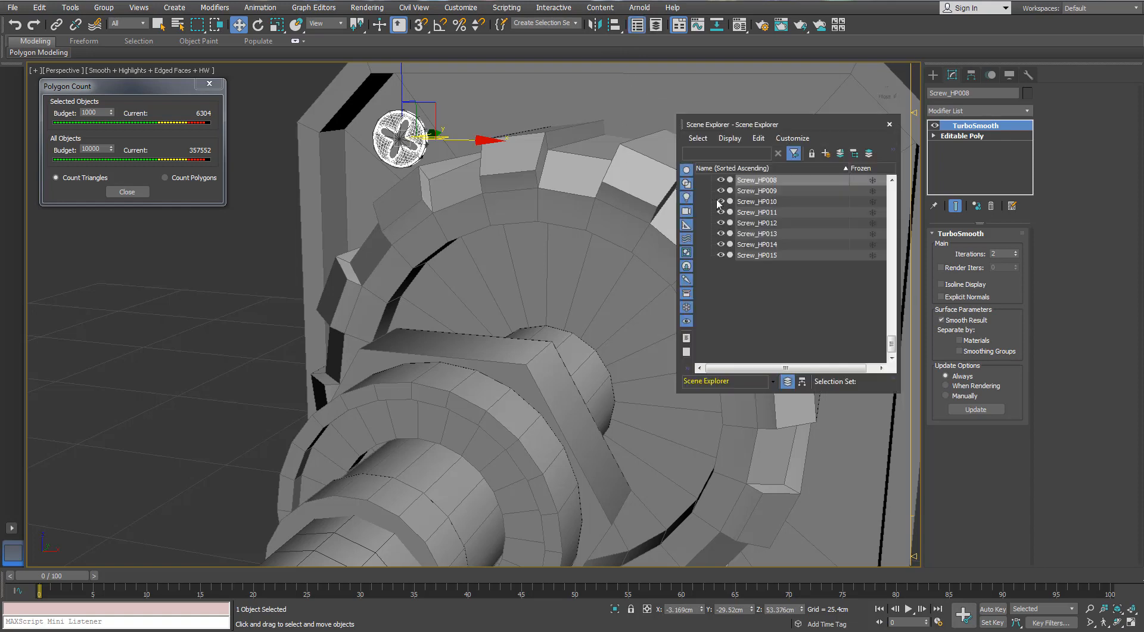
left_click(776, 255, "shift")
scroll(892, 337, "up", 3)
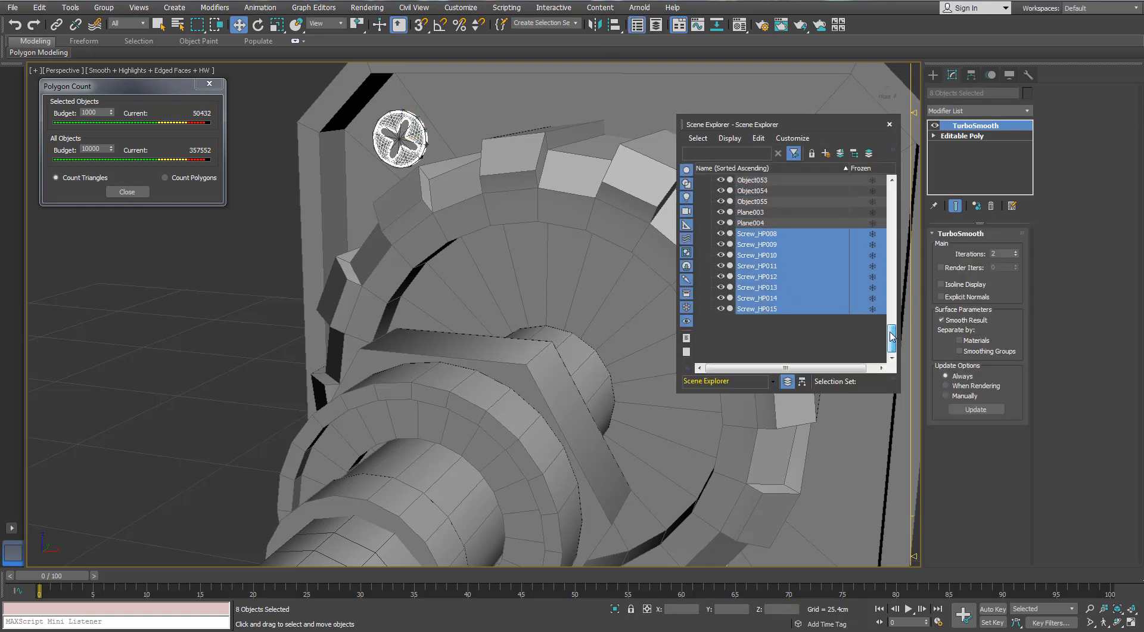
mouse_move(892, 336)
left_mouse_down()
mouse_move(888, 292)
mouse_move(875, 339)
left_mouse_up()
scroll(774, 233, "up", 1)
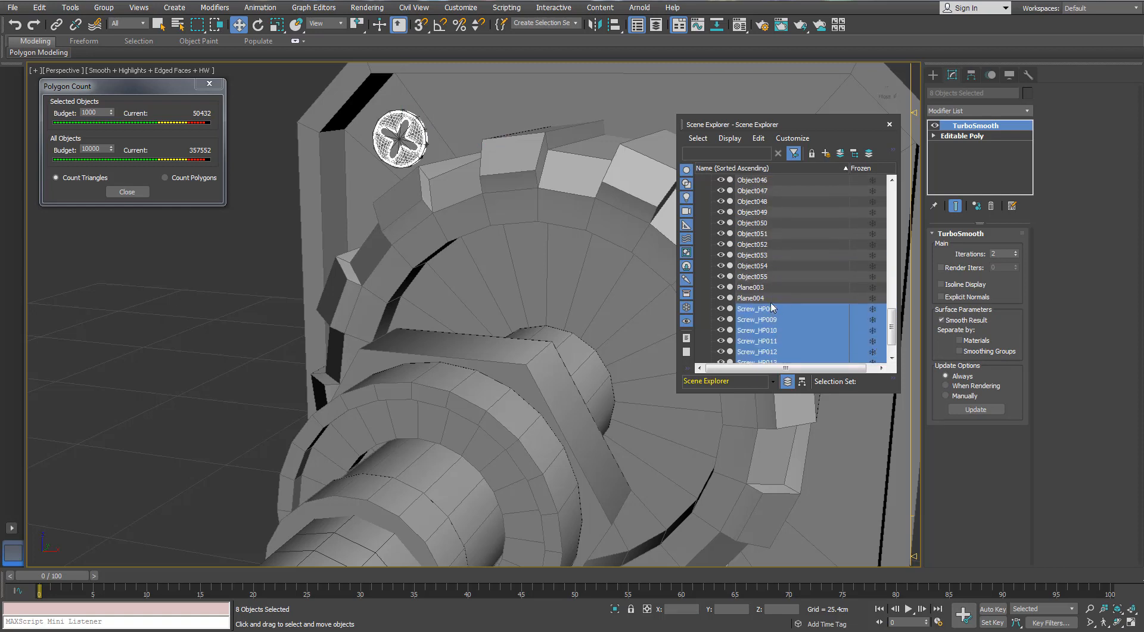
left_click_drag(771, 305, 757, 191)
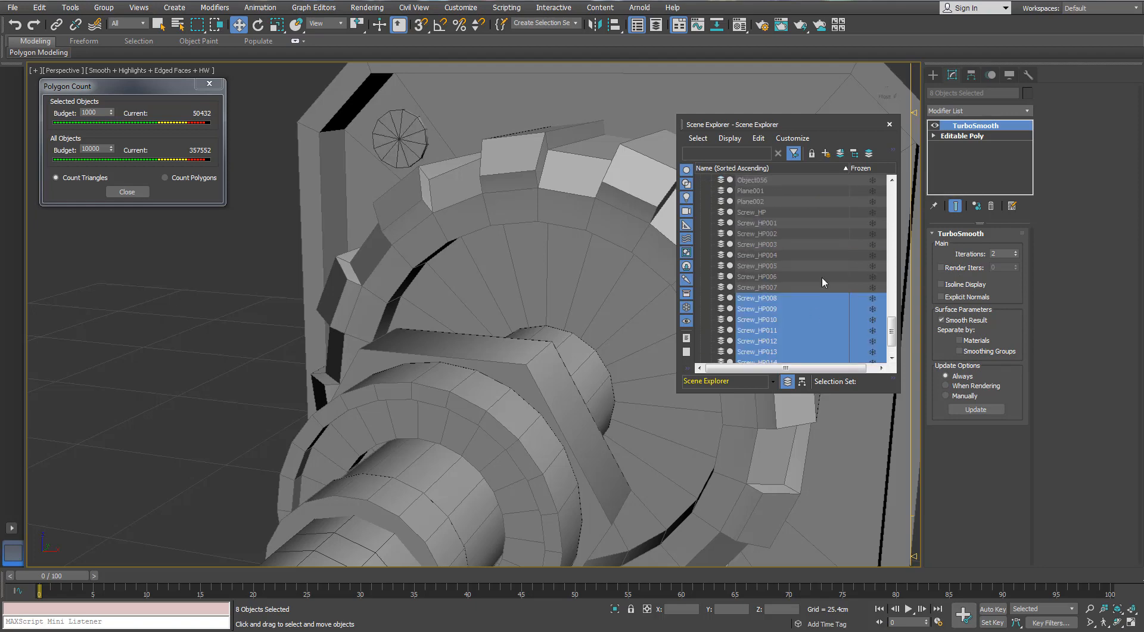
- Show the FlameThrower_HP layer, collapse its object list, and hide the FlameThrower_LP layer
left_click(727, 192)
left_click(710, 191)
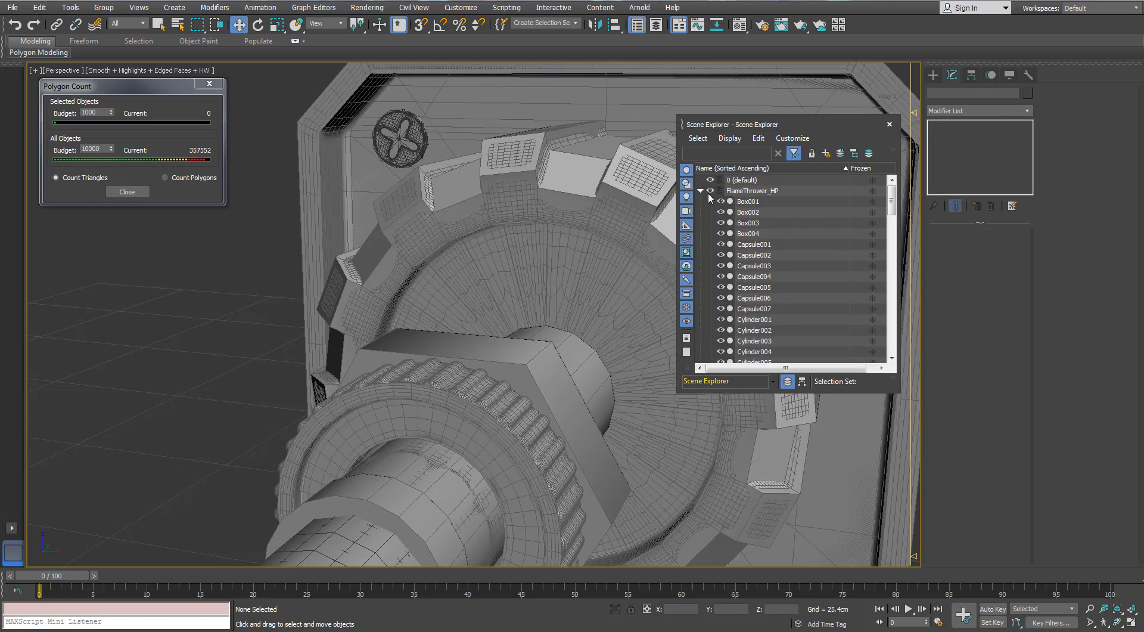
left_click(701, 191)
left_click(710, 202)
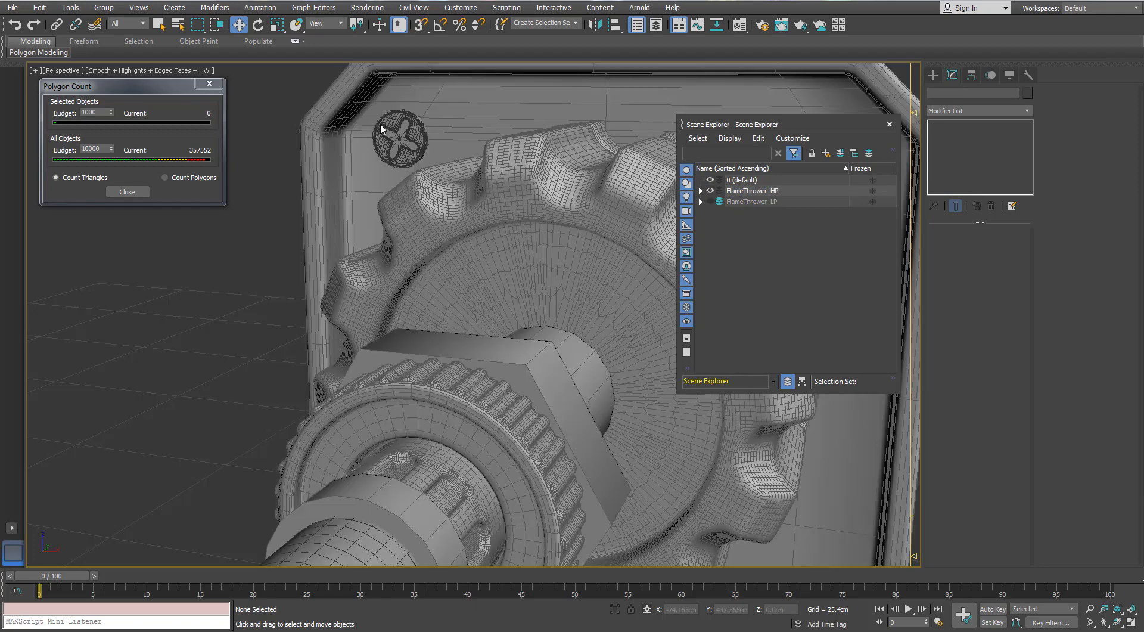
- Select the cross-slot screw on the rear end plate, then hide the FlameThrower_HP layer and show the FlameThrower_LP layer
left_click(399, 137)
left_click(399, 137)
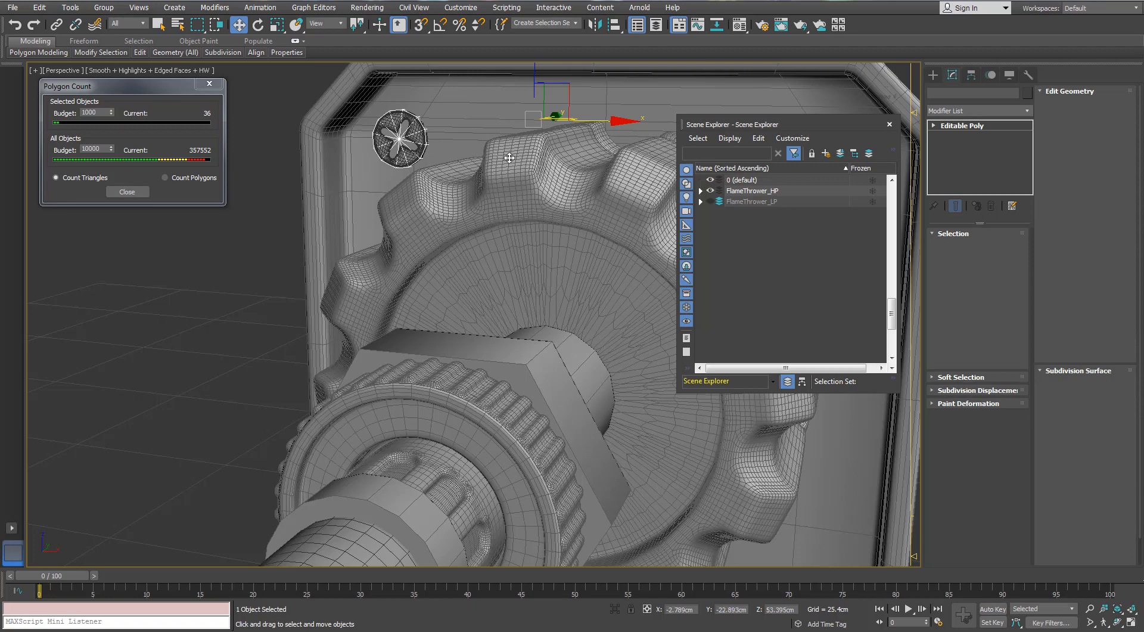
scroll(707, 202, "down", 5)
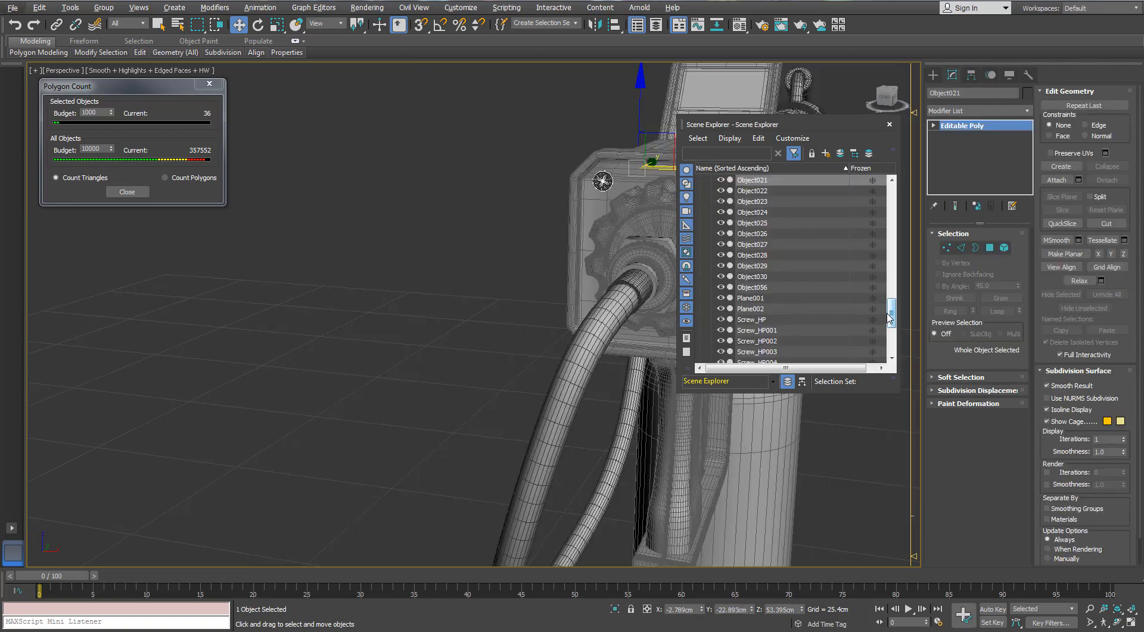
left_click_drag(890, 317, 884, 230)
mouse_move(884, 192)
left_mouse_down()
mouse_move(863, 294)
mouse_move(866, 182)
left_mouse_up()
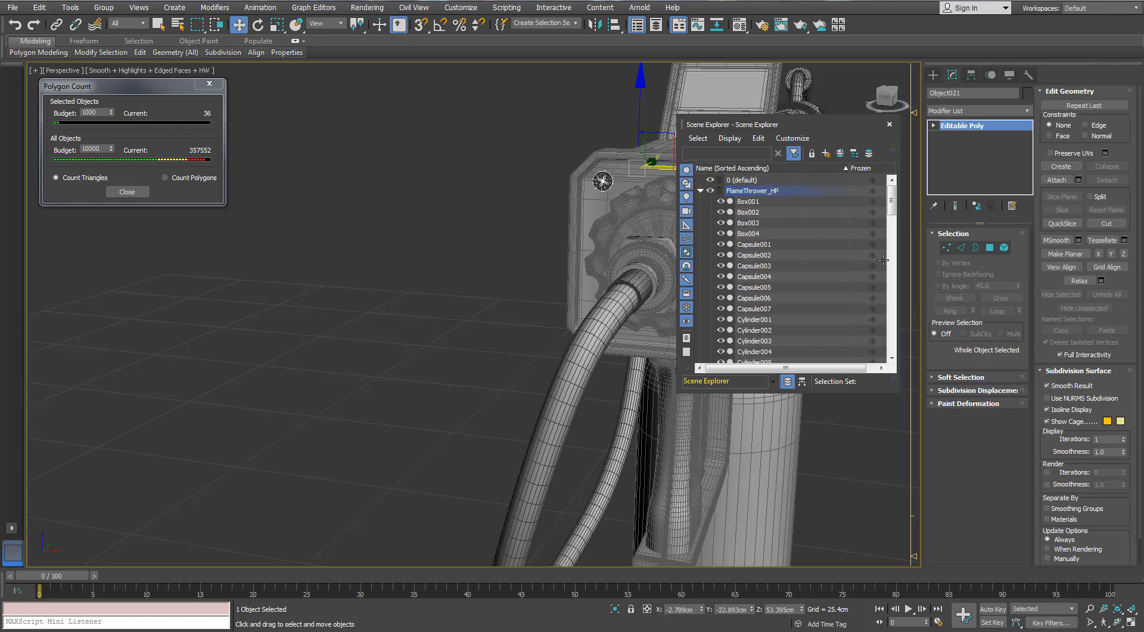
left_click(712, 191)
left_click(710, 202)
middle_click_drag(613, 179, 474, 199)
scroll(474, 199, "up", 2)
scroll(473, 199, "up", 3)
scroll(485, 198, "down", 3)
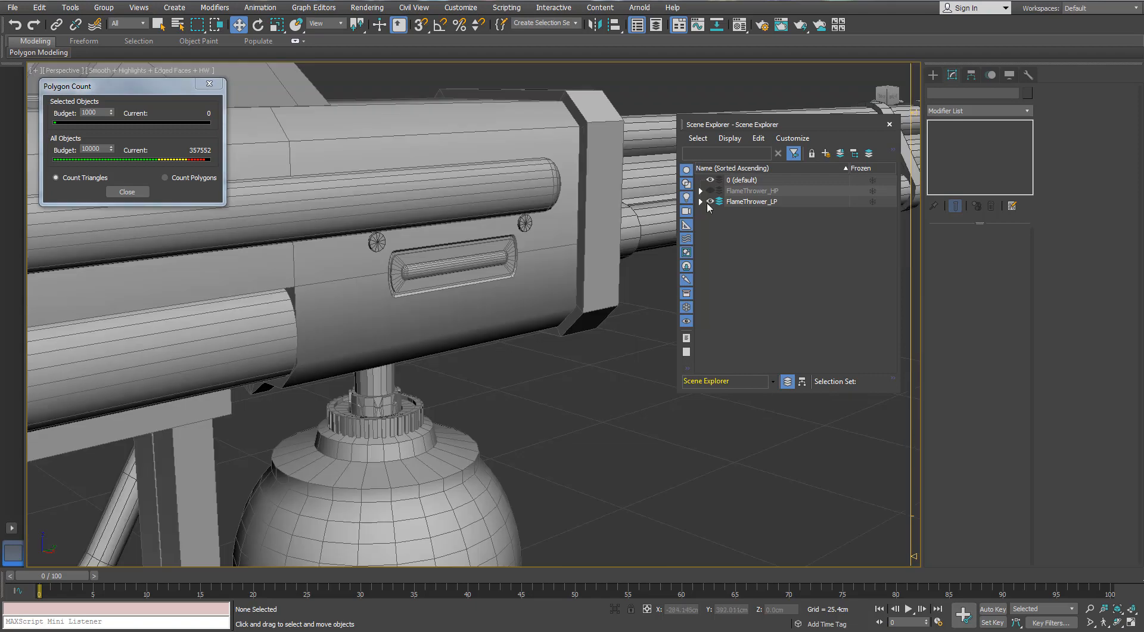
- Compare the round screws beside the side slot by switching between the FlameThrower_HP and FlameThrower_LP layers
left_click(710, 201)
left_click(711, 191)
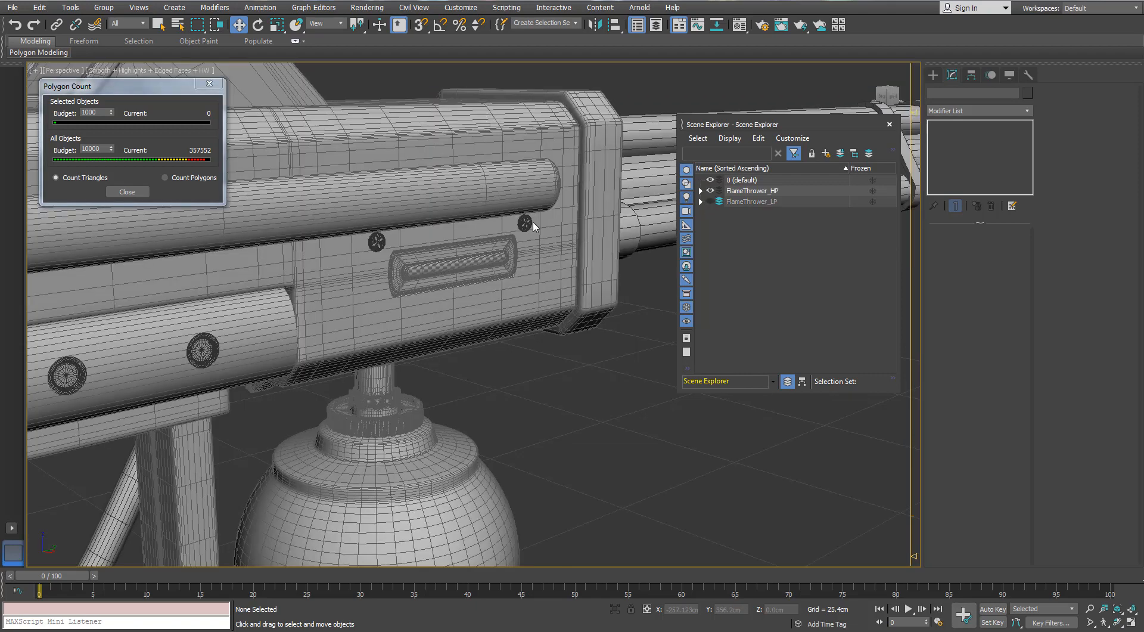
middle_click_drag(574, 219, 591, 219)
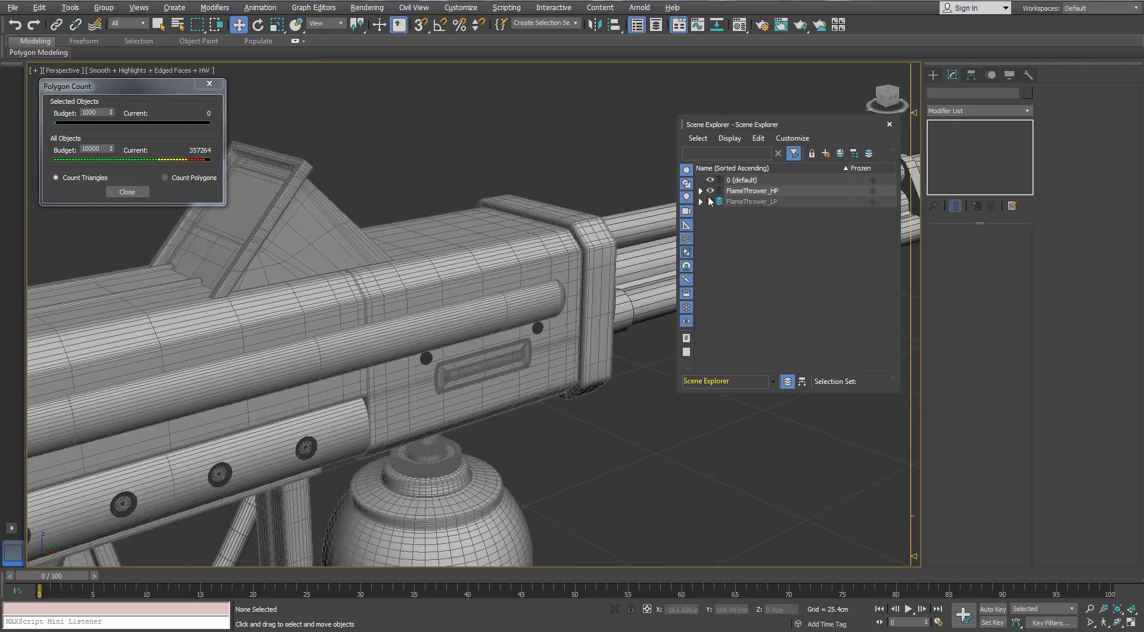
left_click(709, 191)
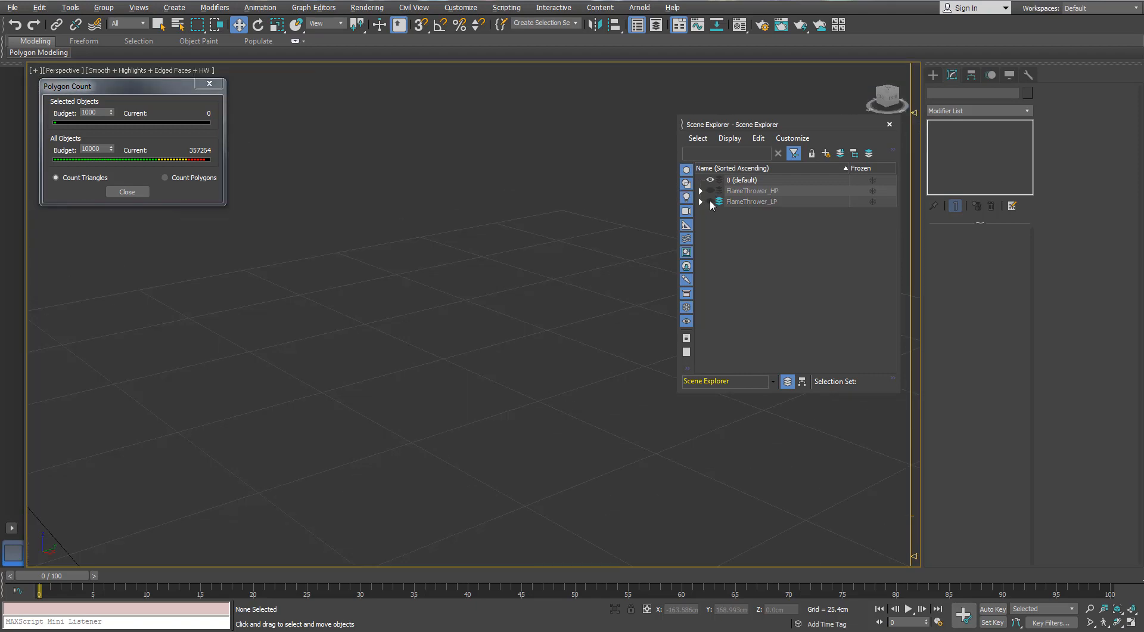
left_click(709, 201)
- Delete the thin bevelled frame around the recessed slot on both sides of the low-poly gun body
scroll(478, 306, "up", 4)
left_click(478, 305)
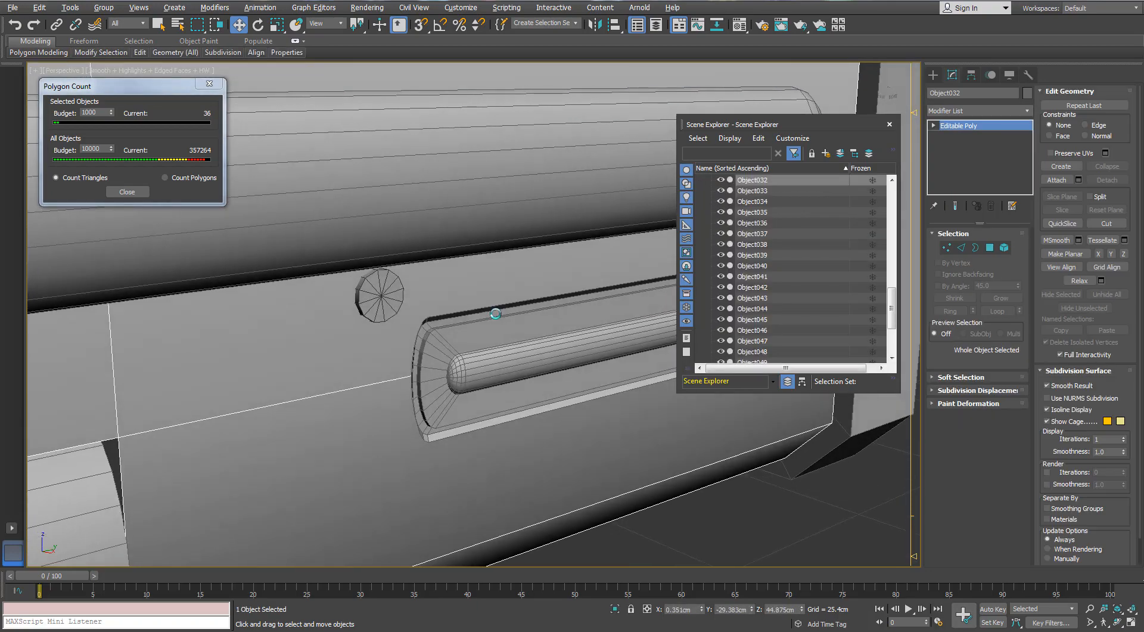
key("Delete")
scroll(496, 314, "down", 7)
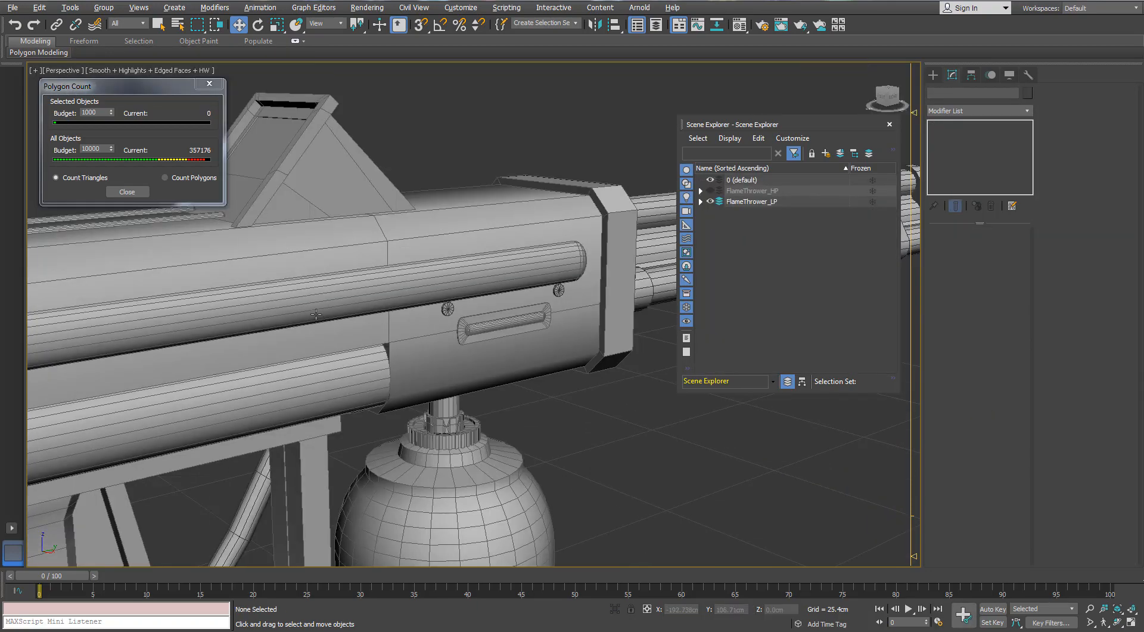
middle_click_drag(495, 313, 329, 325, "alt")
scroll(329, 325, "up", 6)
left_click(466, 333)
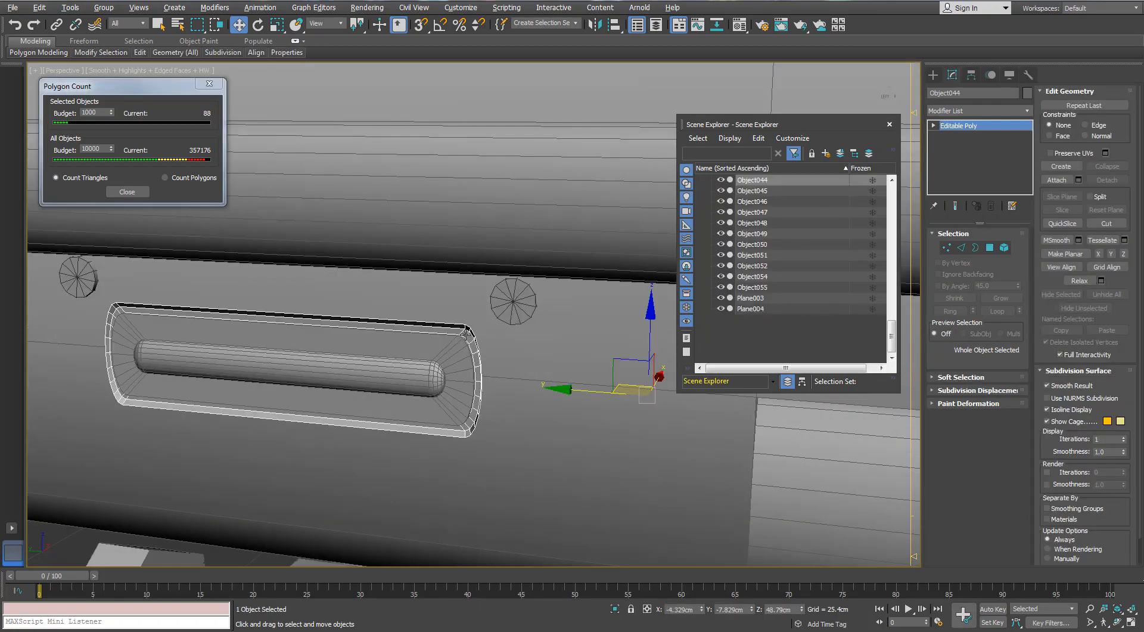
key("Delete")
scroll(466, 334, "down", 6)
middle_click_drag(466, 331, 551, 289, "alt")
- Select the two round rivets on one side of the large nozzle cylinder and delete them
left_click(221, 333)
scroll(220, 334, "down", 3)
middle_click_drag(220, 334, 307, 320)
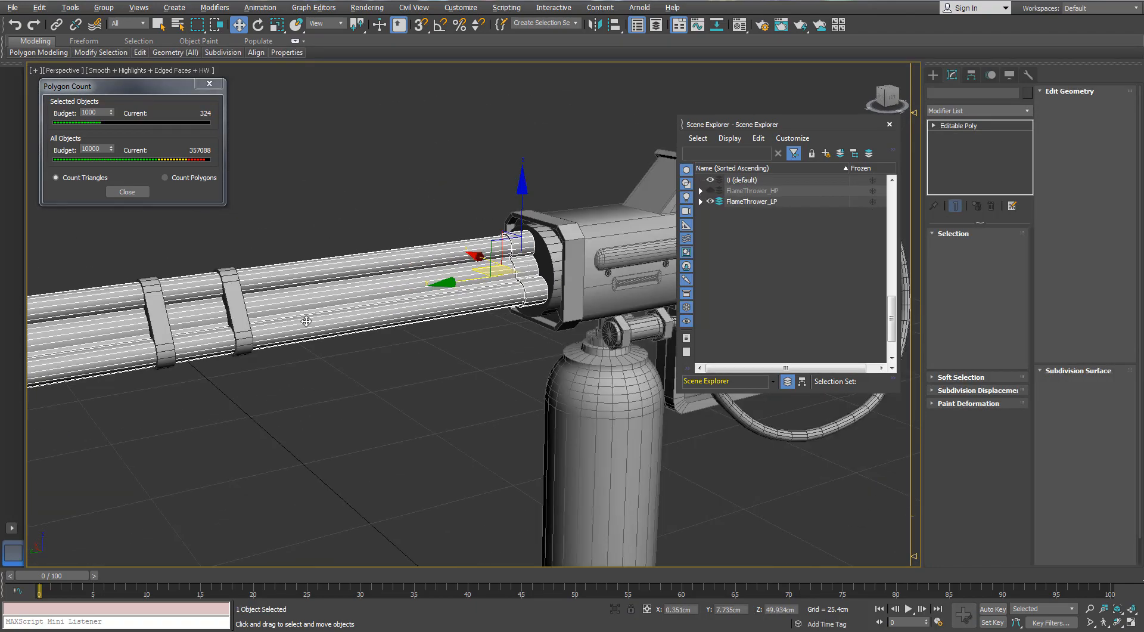
middle_click_drag(149, 304, 267, 292)
scroll(267, 291, "up", 4)
left_click(374, 306)
left_click(420, 299, "ctrl")
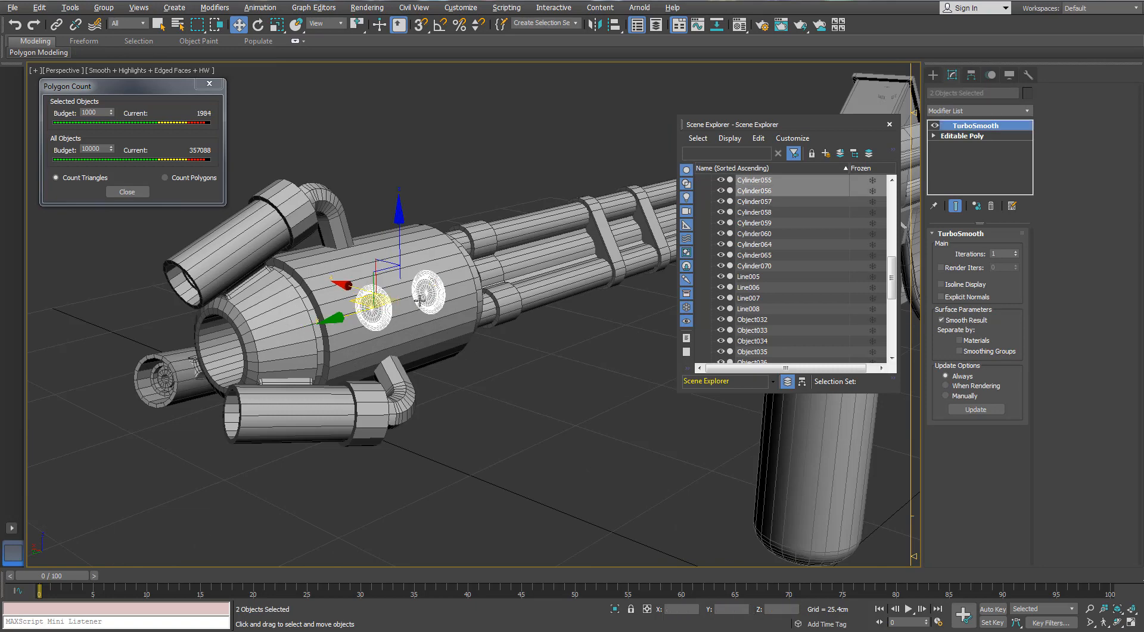
key("Delete")
- Select the four remaining round rivets around the nozzle cylinder and delete them
scroll(404, 310, "down", 4)
middle_click_drag(403, 310, 238, 362, "alt")
scroll(462, 305, "up", 3)
left_click(463, 305)
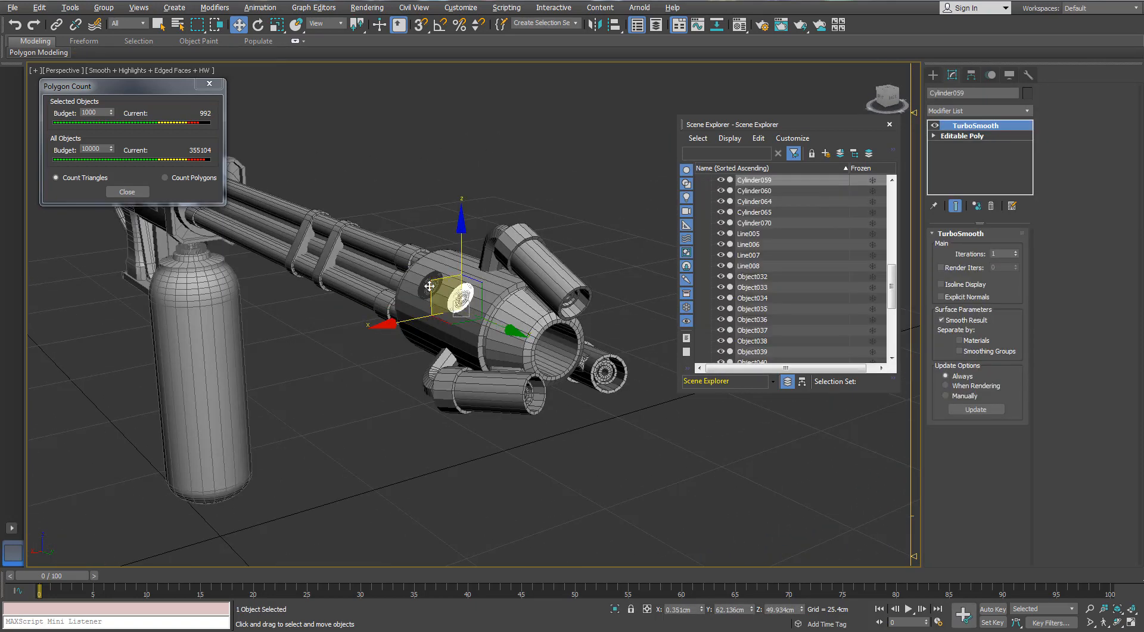
left_click(429, 286, "ctrl")
middle_click_drag(430, 286, 352, 176, "alt")
left_click(492, 357, "ctrl")
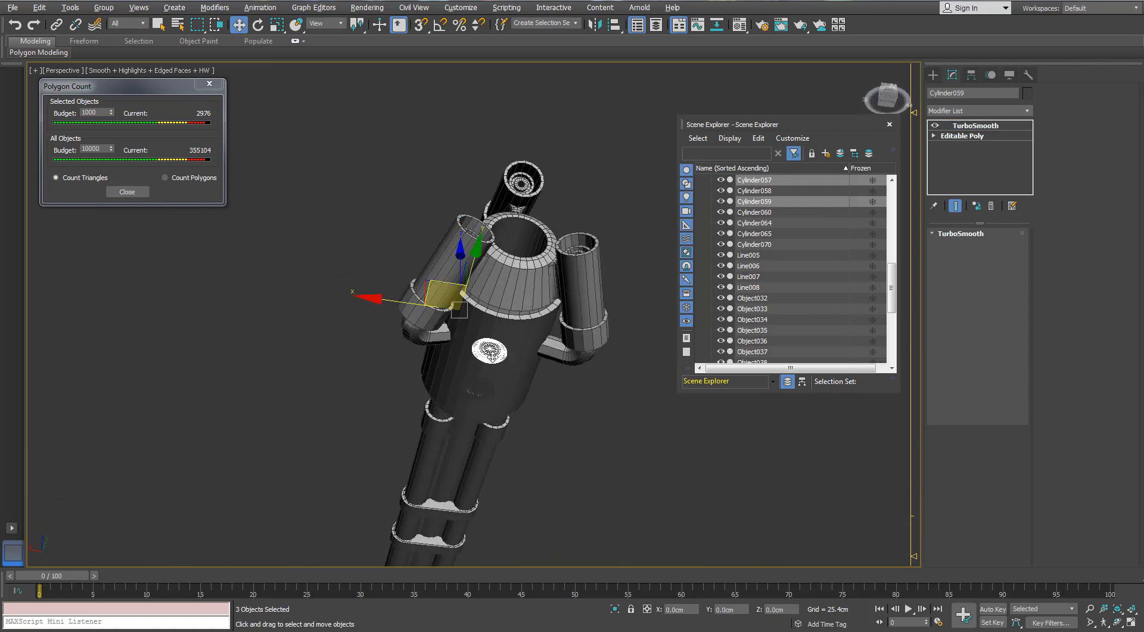
left_click(480, 389, "ctrl")
key("Delete")
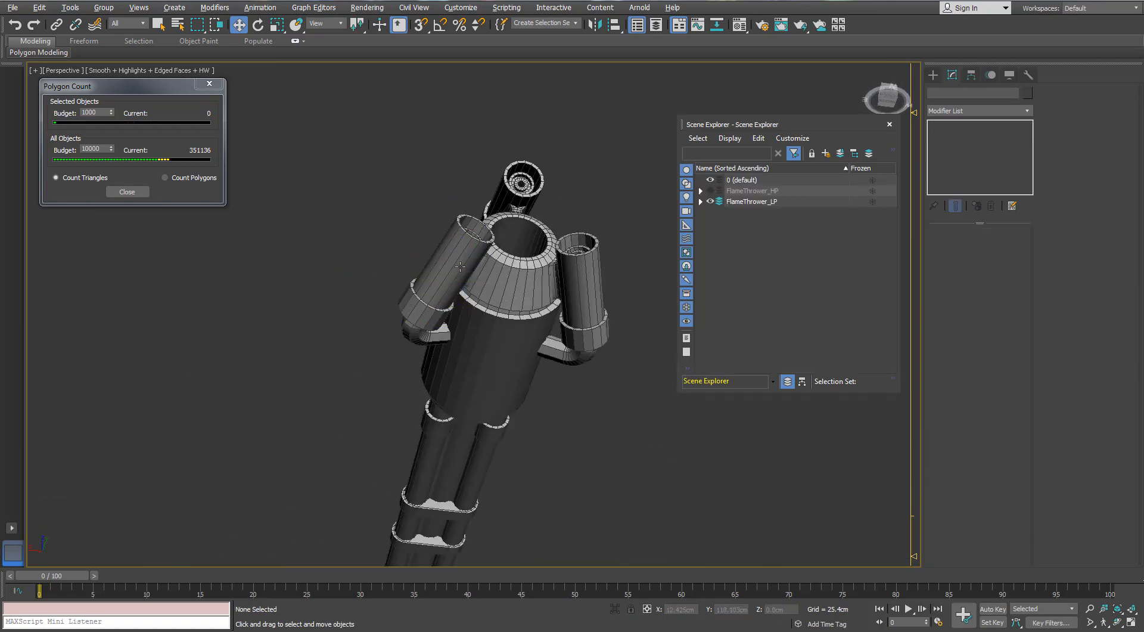
- Isolate the bent side nozzle, remove alternate edge loops around its pipe bend, and exit isolation
middle_click_drag(499, 256, 468, 274, "alt")
scroll(455, 364, "up", 5)
middle_click_drag(455, 364, 518, 395, "alt")
scroll(519, 396, "down", 3)
middle_click_drag(465, 364, 501, 357, "alt")
middle_click_drag(500, 358, 338, 356)
left_click(575, 453)
key("z")
middle_click_drag(567, 439, 371, 426, "alt")
scroll(399, 394, "up", 2)
left_click(961, 247)
double_click(403, 395)
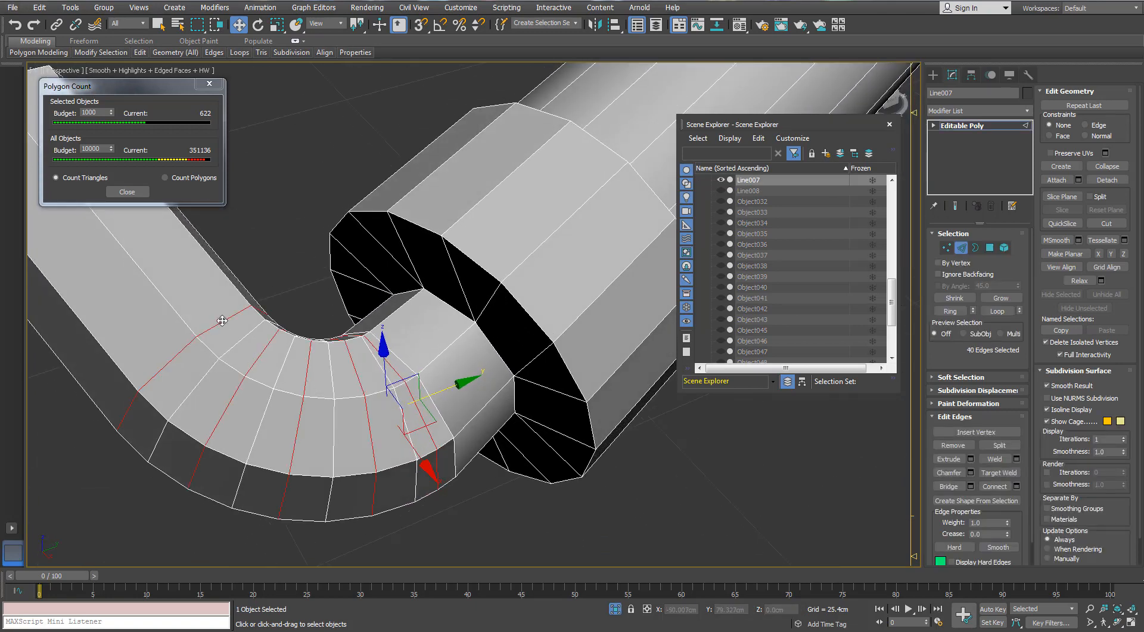
key("ctrl+BackSpace")
scroll(225, 322, "down", 5)
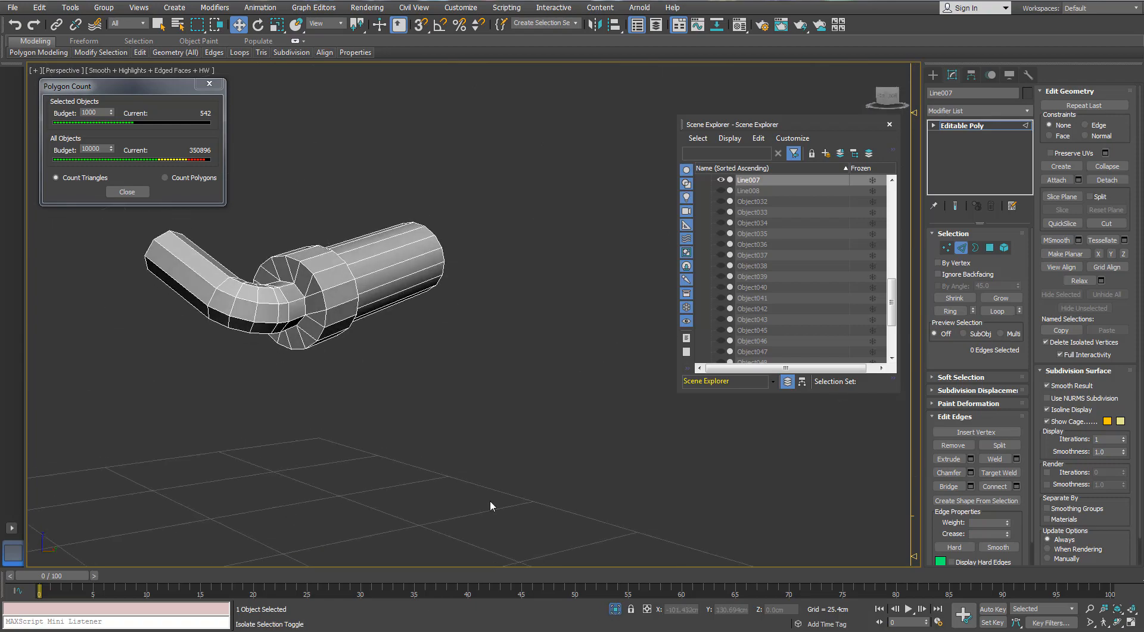
left_click(615, 608)
- Isolate the large nozzle cylinder, inset its rear cap polygon by 2.54 cm, collapse the inner polygon to a point, and exit isolation
middle_click_drag(554, 388, 506, 363, "alt")
middle_click_drag(506, 363, 661, 394)
left_click(962, 248)
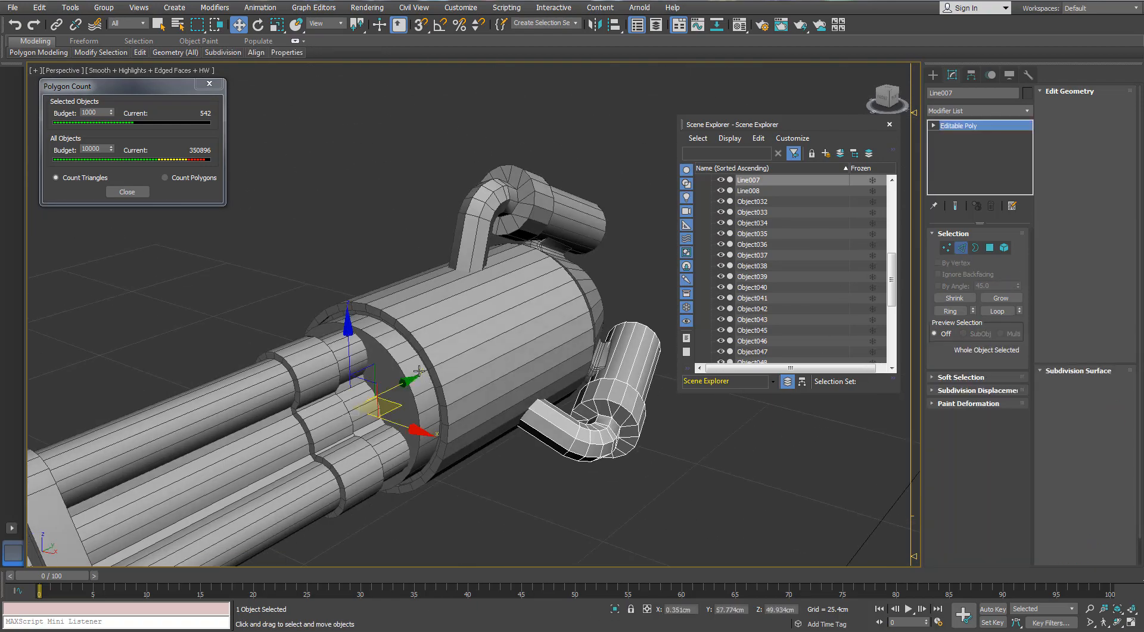
left_click(423, 359)
key("alt+q")
middle_click_drag(418, 361, 441, 352, "alt")
left_click(975, 248)
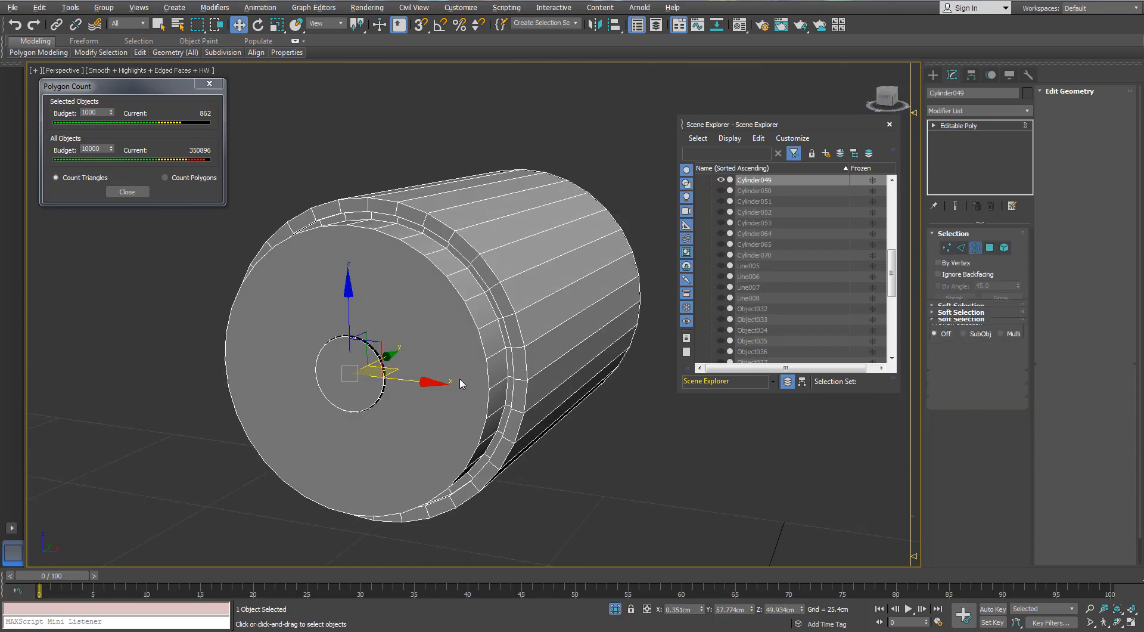
left_click(384, 380)
middle_click_drag(384, 380, 283, 377, "alt")
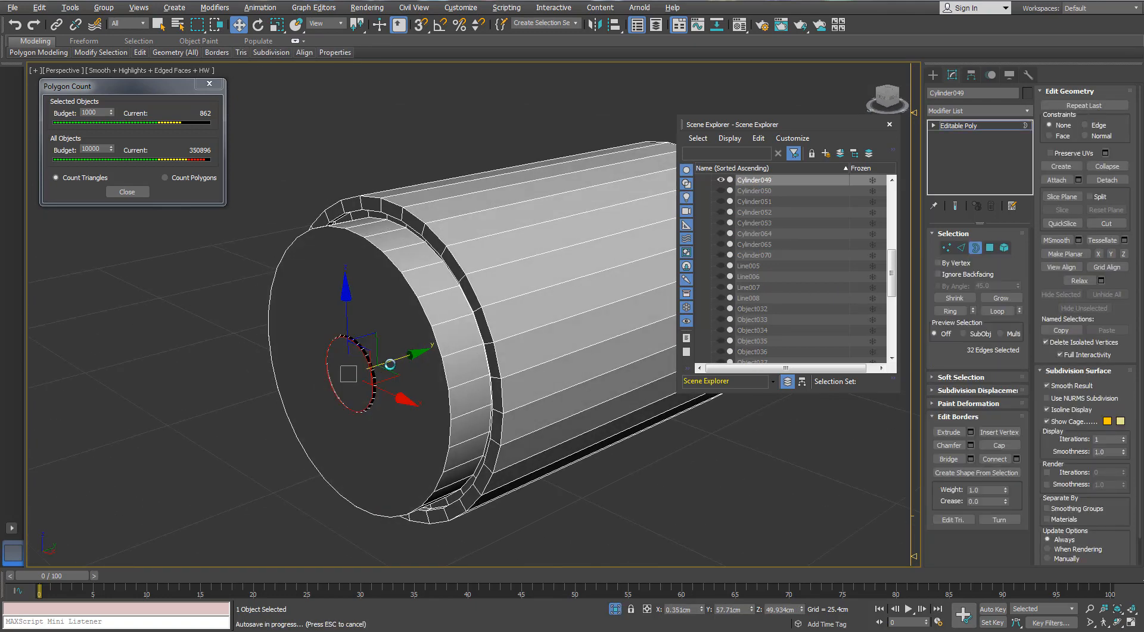
left_click(989, 248)
left_click(373, 307)
left_click(1016, 459)
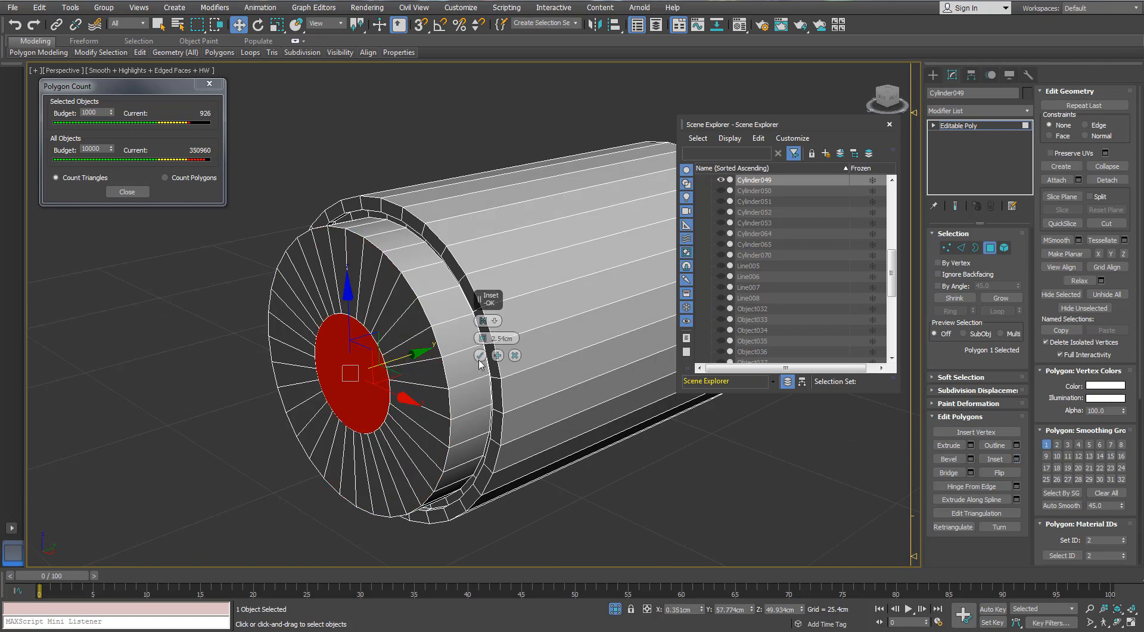
key("ctrl+alt+c")
key("alt+q")
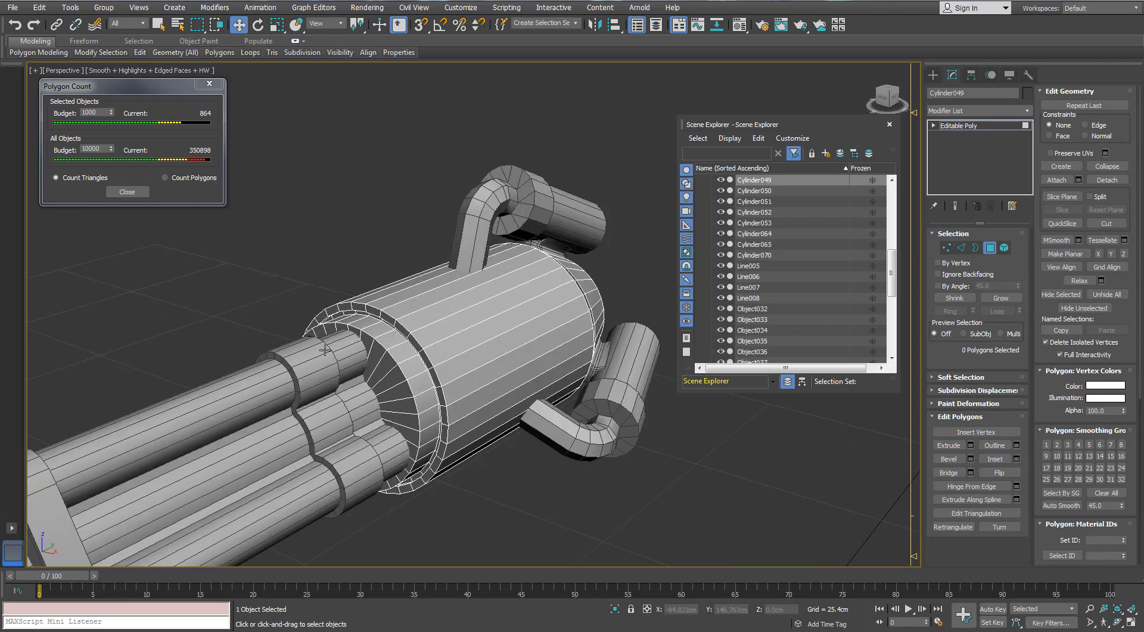
- Inset the circular cap where the barrel pipes enter the gun body by 2.54 cm and collapse the inner polygon to a point
scroll(167, 411, "down", 4)
middle_click_drag(167, 411, 518, 327)
scroll(519, 327, "up", 4)
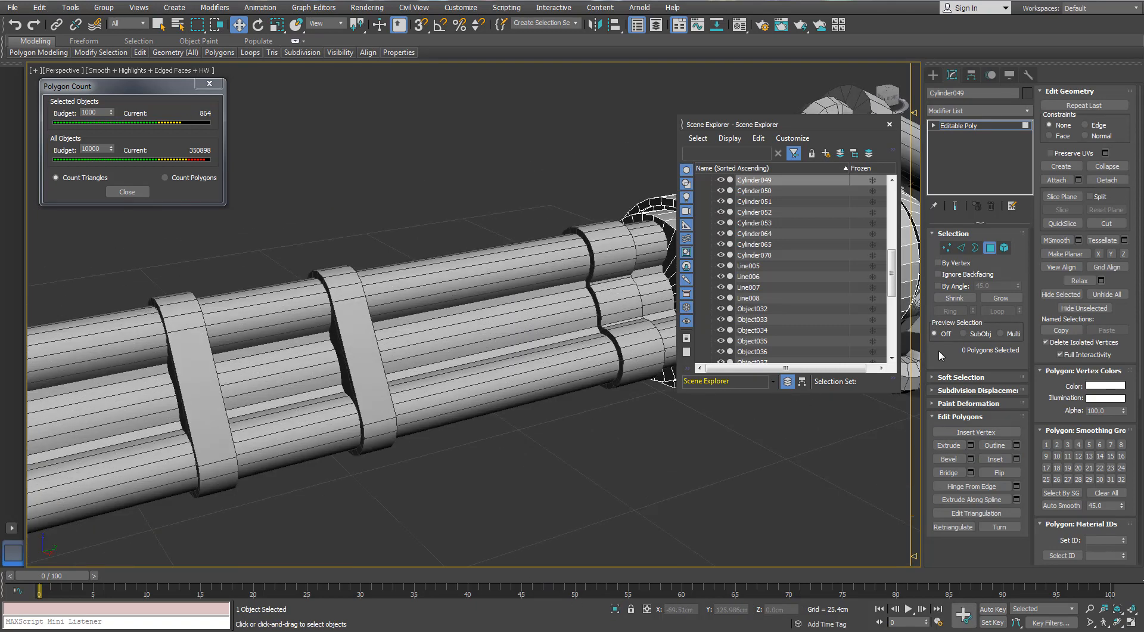
left_click(989, 248)
left_click(493, 322)
scroll(370, 302, "down", 4)
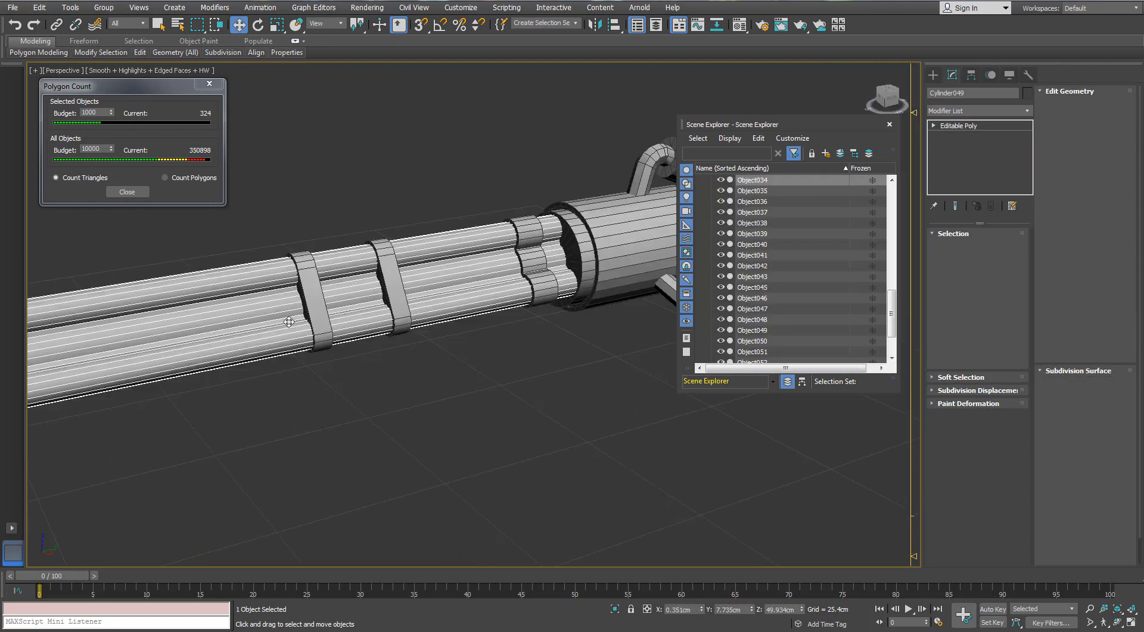
middle_click_drag(288, 319, 417, 293)
scroll(465, 358, "up", 3)
scroll(417, 293, "up", 3)
left_click(417, 293)
left_click(990, 247)
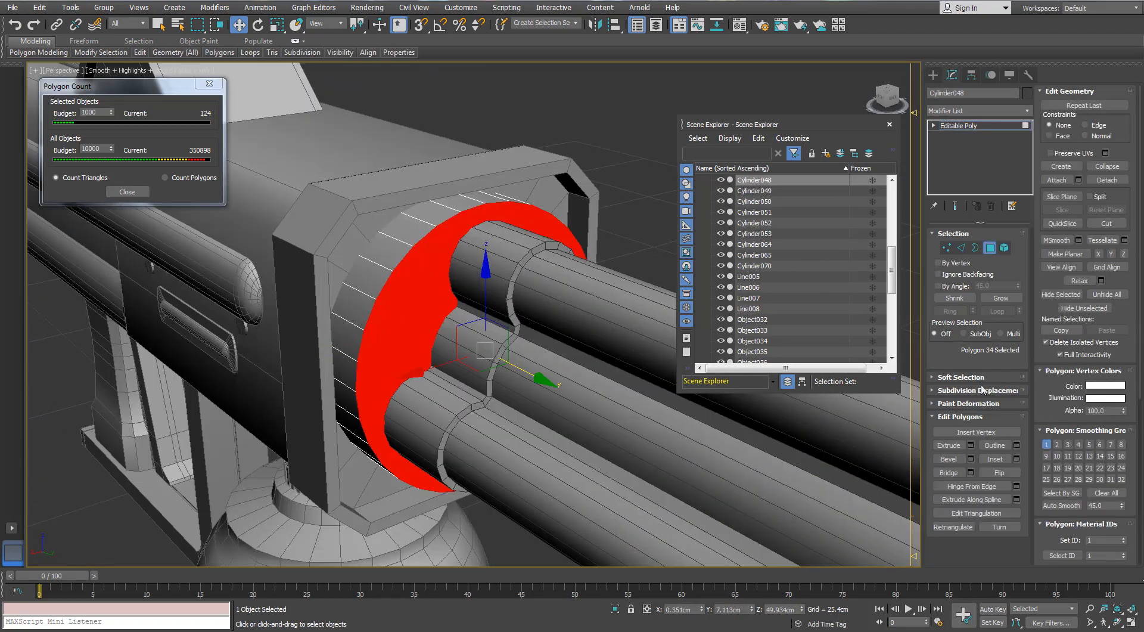
left_click(1016, 459)
middle_click_drag(492, 379, 470, 363, "alt")
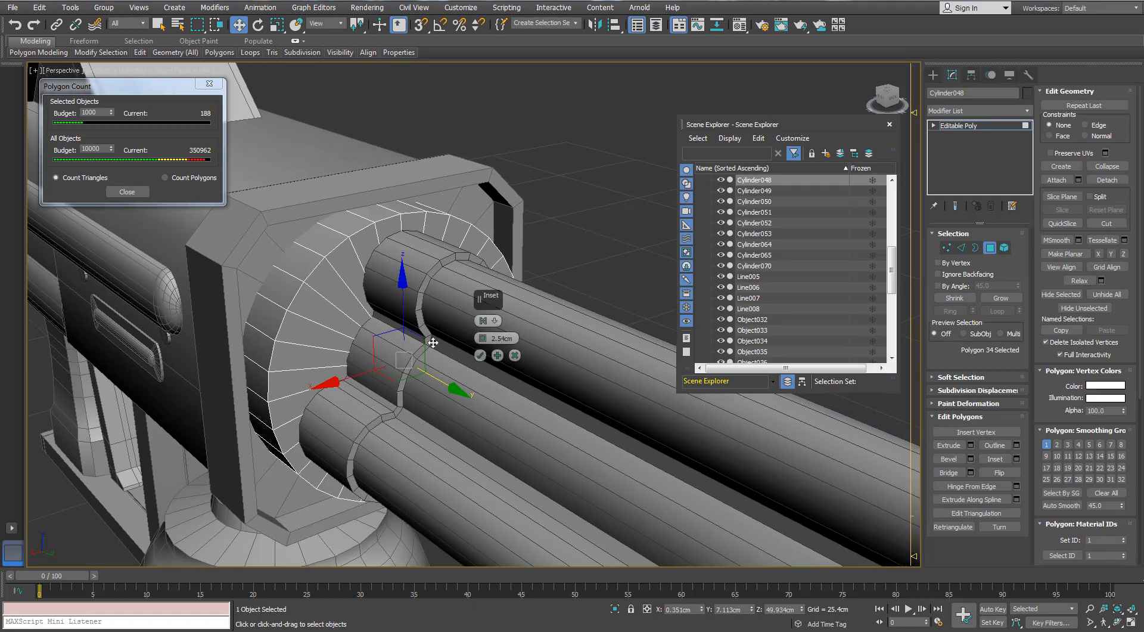
key("F3")
right_click(405, 344)
left_click(384, 225)
key("F3")
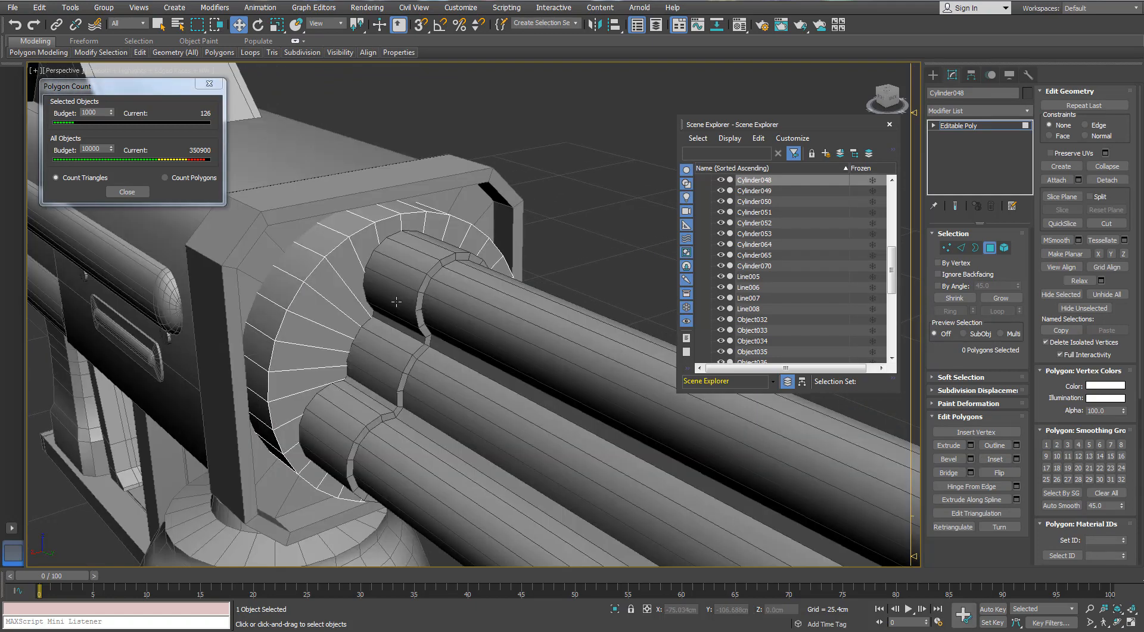
- Leave polygon editing, select two more detail objects on the low-poly gun, and delete them
scroll(418, 295, "down", 3)
middle_click_drag(429, 294, 485, 307)
left_click(990, 247)
left_click(571, 177)
middle_click_drag(390, 265, 587, 327, "alt")
scroll(416, 299, "up", 3)
left_click(487, 216)
scroll(444, 283, "down", 3)
middle_click_drag(423, 281, 438, 313, "alt")
left_click(445, 275)
left_click(375, 306, "ctrl")
key("Delete")
- Isolate the round pin above the grip and remove the outer edge loop from its front cap
scroll(374, 305, "down", 3)
middle_click_drag(438, 313, 555, 220)
scroll(389, 362, "up", 6)
middle_click_drag(554, 220, 657, 266, "alt")
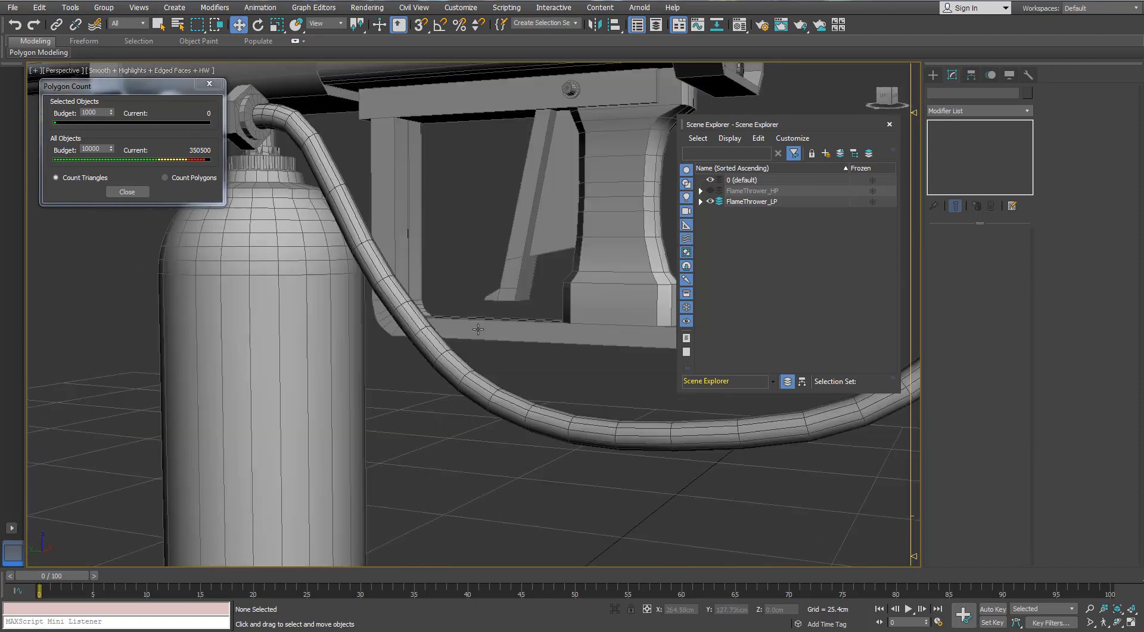
left_click(656, 265)
middle_click_drag(570, 168, 526, 272)
scroll(539, 224, "up", 5)
left_click(485, 146)
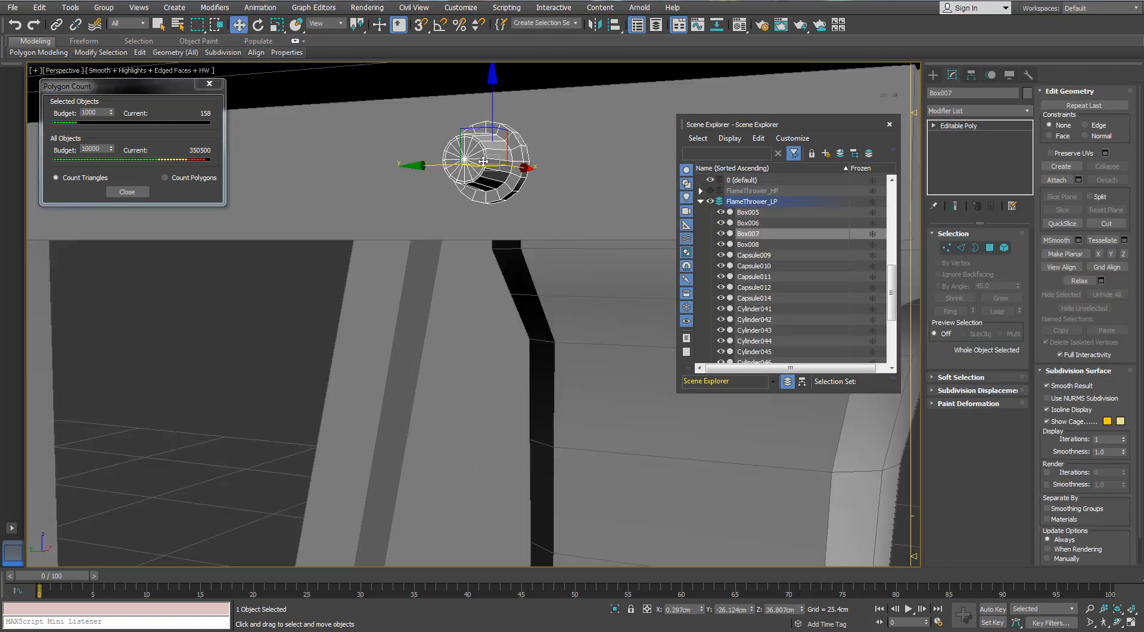
key("z")
left_click(961, 248)
double_click(552, 252)
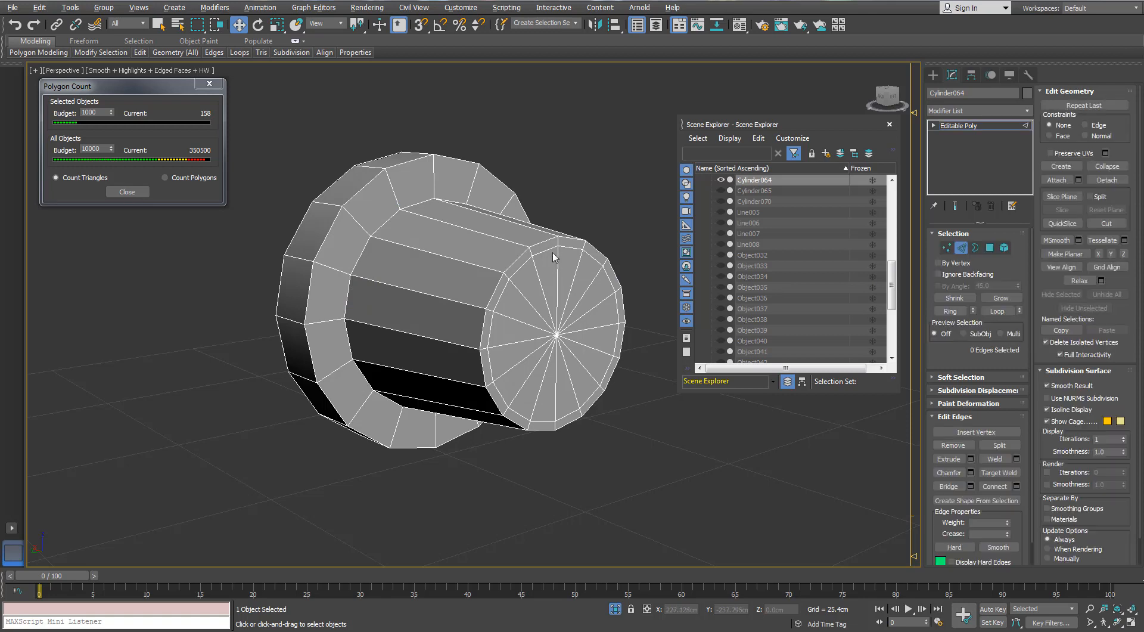
middle_click_drag(551, 251, 488, 288, "alt")
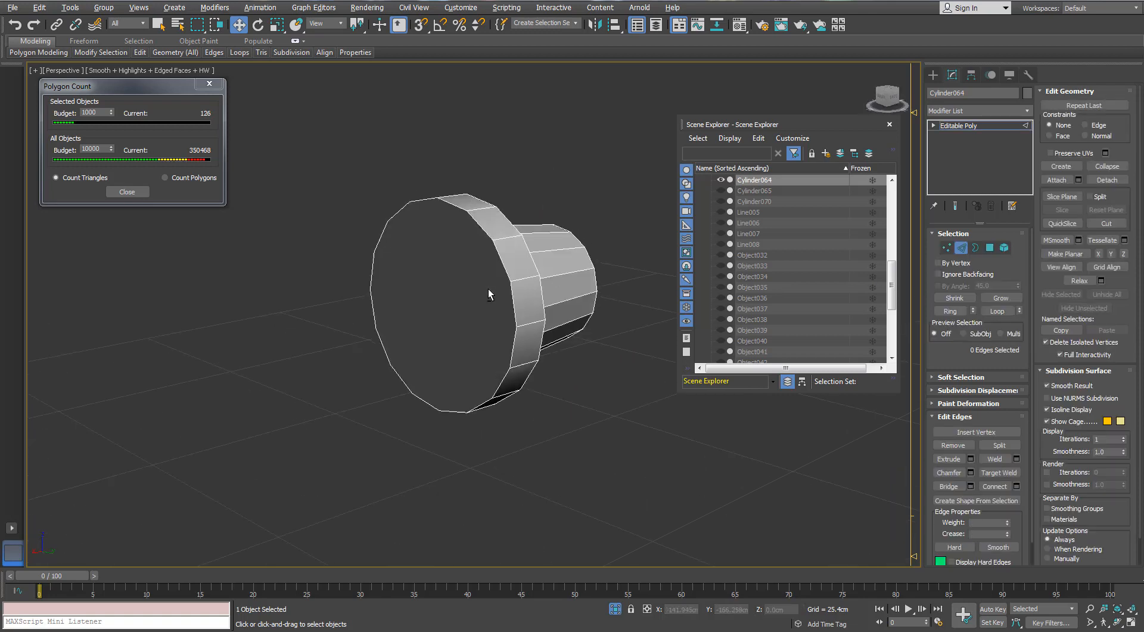
- Delete the hidden back cap polygon of the grip pin, exit isolation, and leave polygon editing
left_click(990, 247)
left_click(475, 273)
key("Delete")
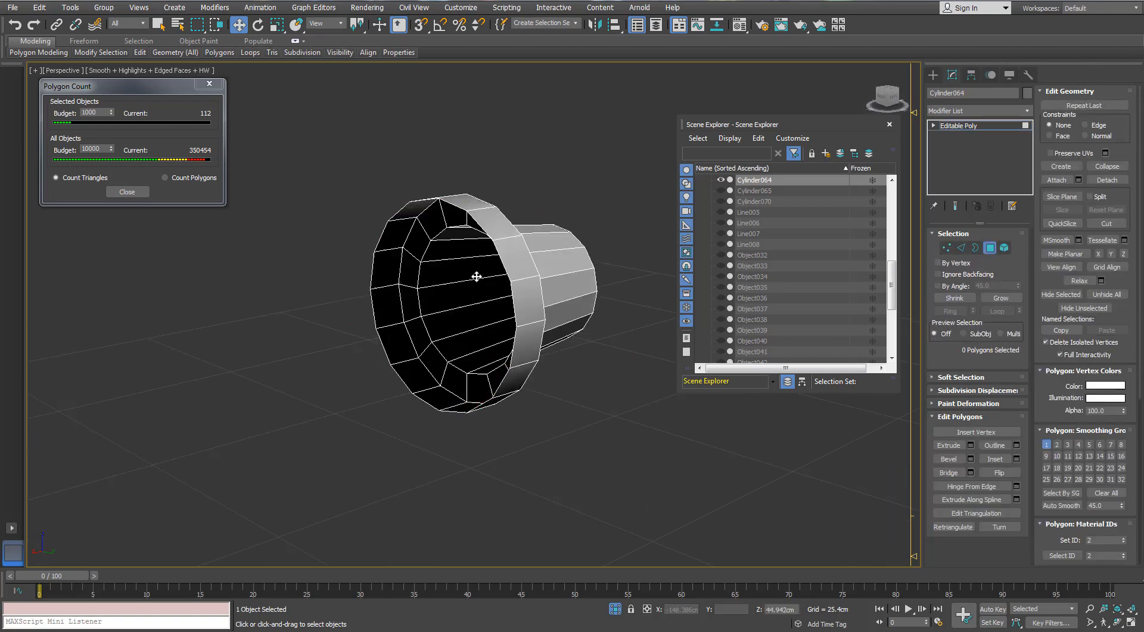
left_click(615, 609)
middle_click_drag(587, 462, 627, 449, "alt")
scroll(448, 409, "down", 5)
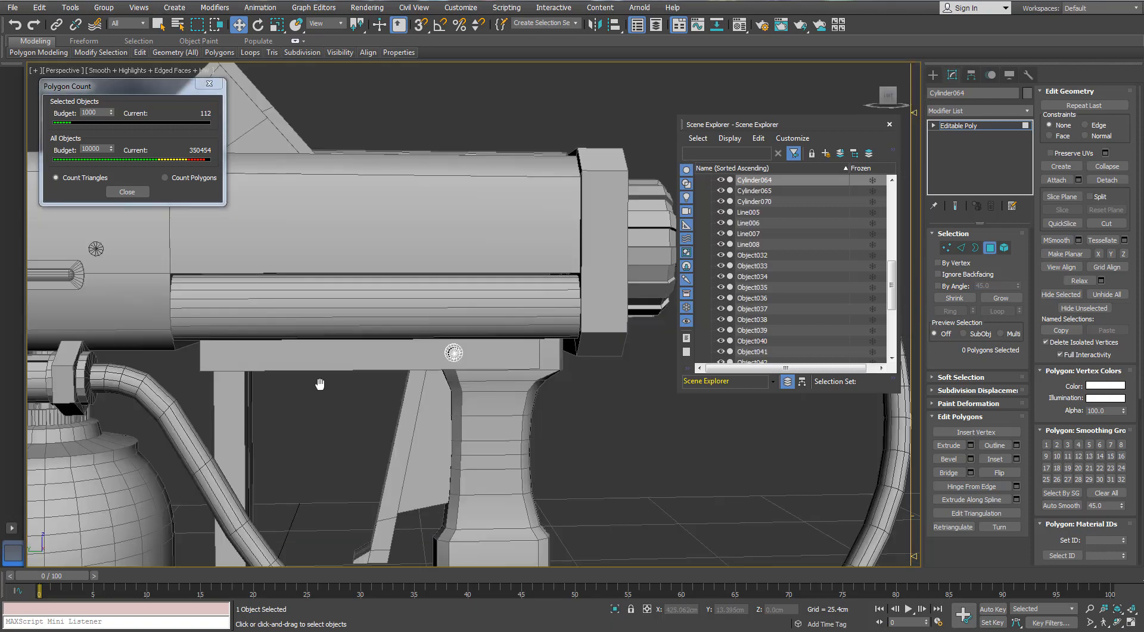
middle_click_drag(322, 383, 489, 277)
left_click(989, 247)
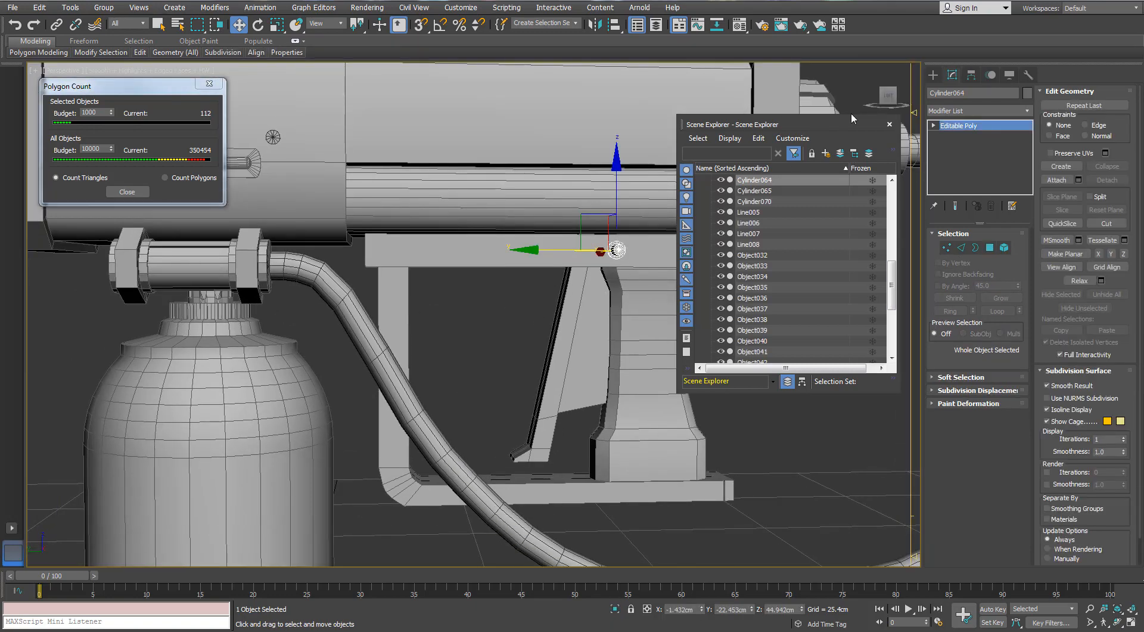
- Close the Scene Explorer, isolate the double-nut hose connector above the tank, and delete the cylinder polygons between its two nuts
left_click(890, 124)
middle_click_drag(230, 282, 437, 309)
scroll(427, 287, "up", 5)
left_click(435, 277)
key("alt+q")
scroll(437, 309, "up", 4)
key("4")
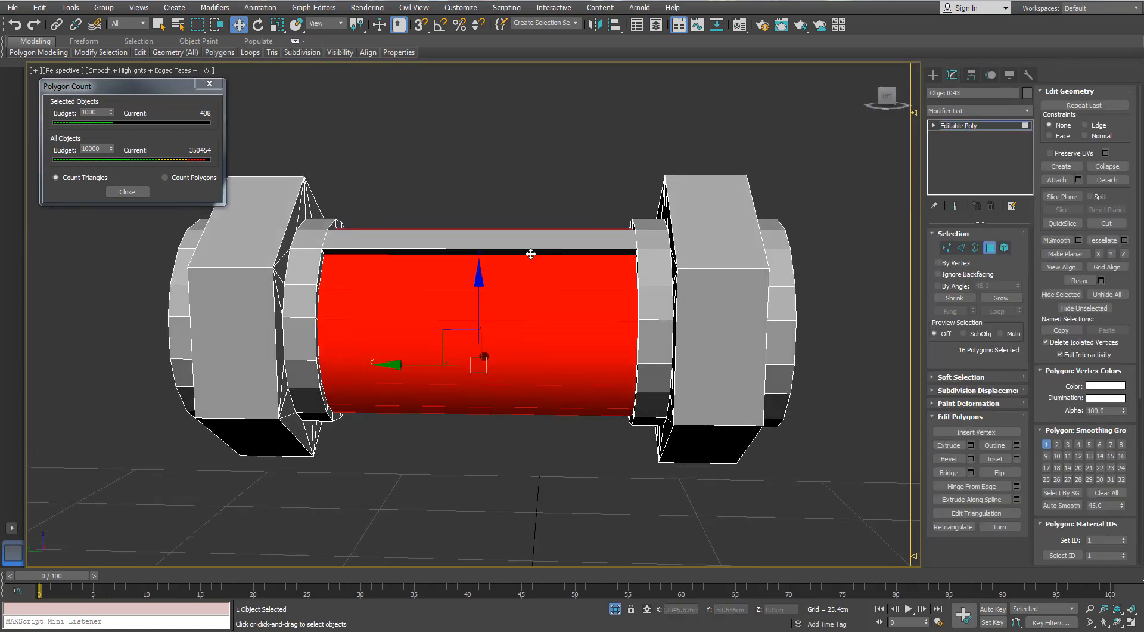
left_click_drag(489, 498, 483, 516)
middle_click_drag(484, 516, 591, 351, "alt")
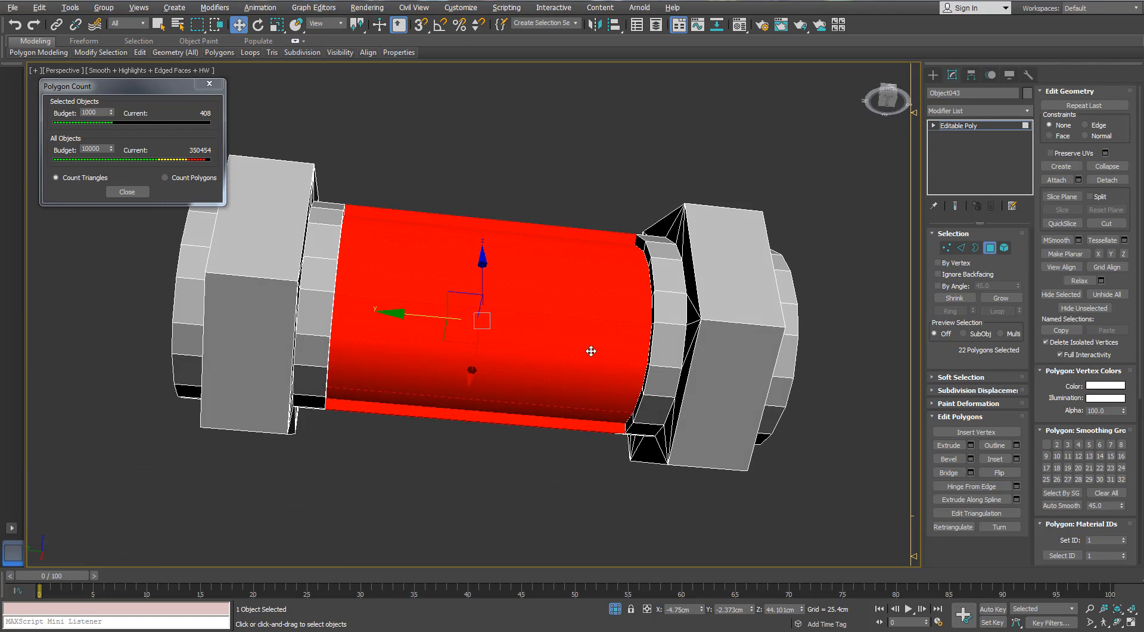
key("Delete")
- Select the inner rim edges on the facing collars of both nuts and delete them
middle_click_drag(642, 232, 707, 282, "alt")
scroll(707, 282, "up", 3)
key("2")
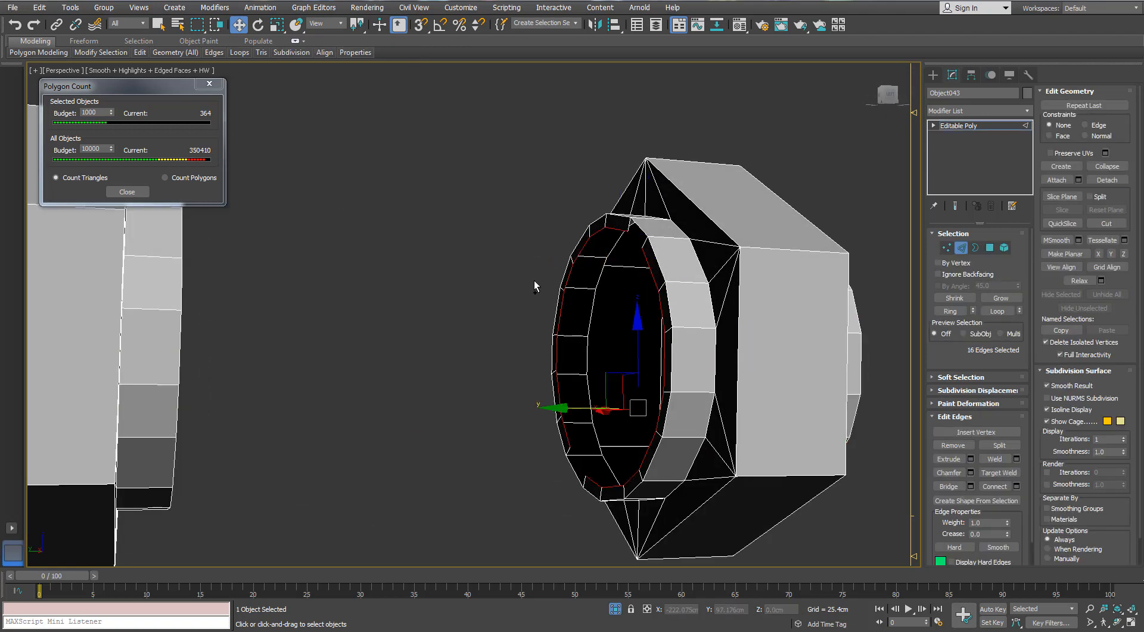
middle_click_drag(534, 280, 244, 262, "alt")
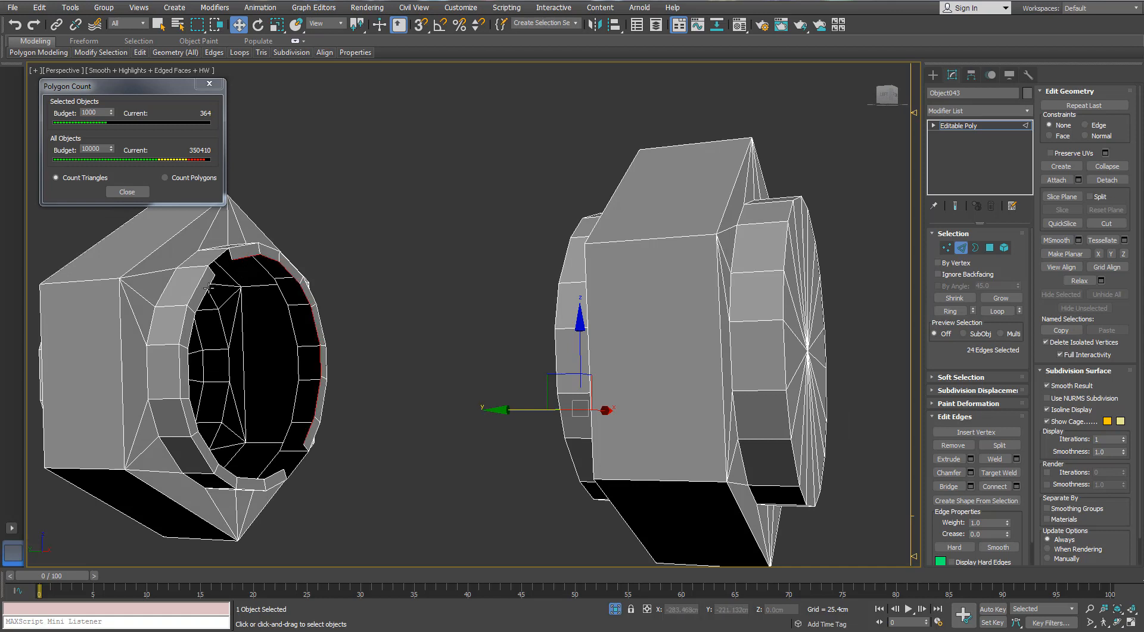
key("Delete")
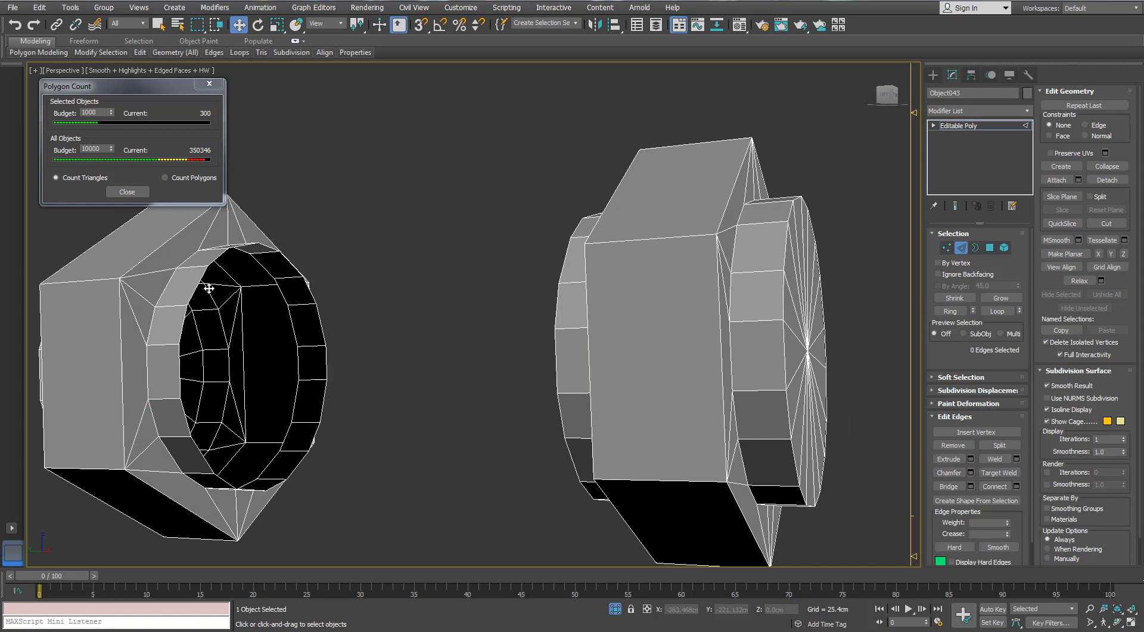
- Bridge the open borders of the two facing nut collars to rebuild the connector's middle cylinder
left_click(974, 249)
left_click(322, 323, "ctrl")
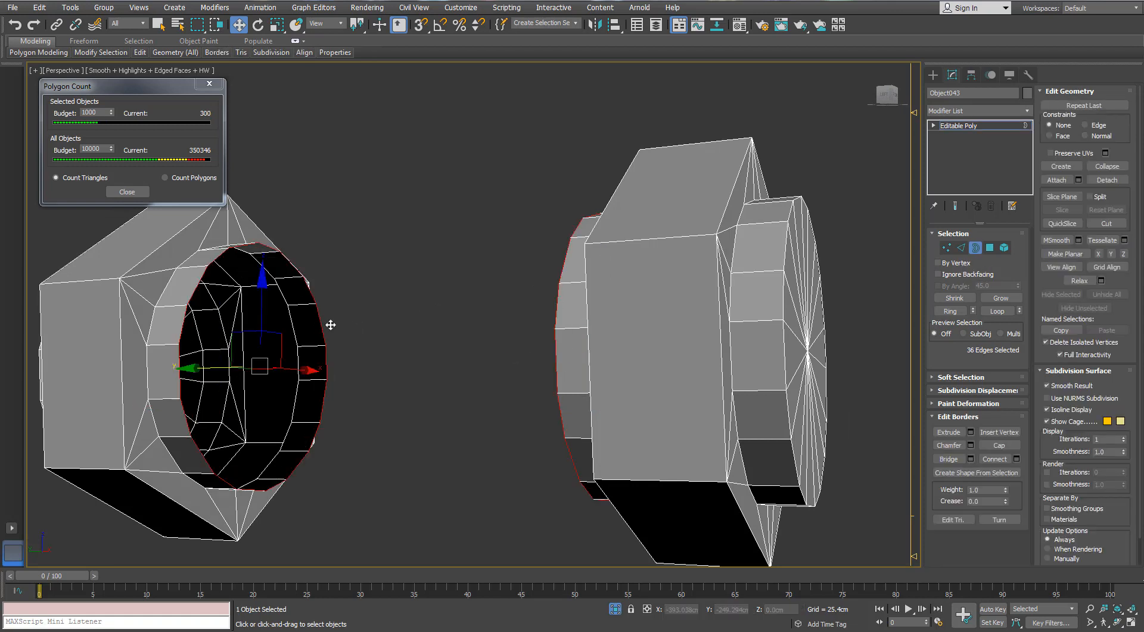
left_click(947, 458)
middle_click_drag(596, 322, 447, 319, "alt")
scroll(447, 321, "down", 2)
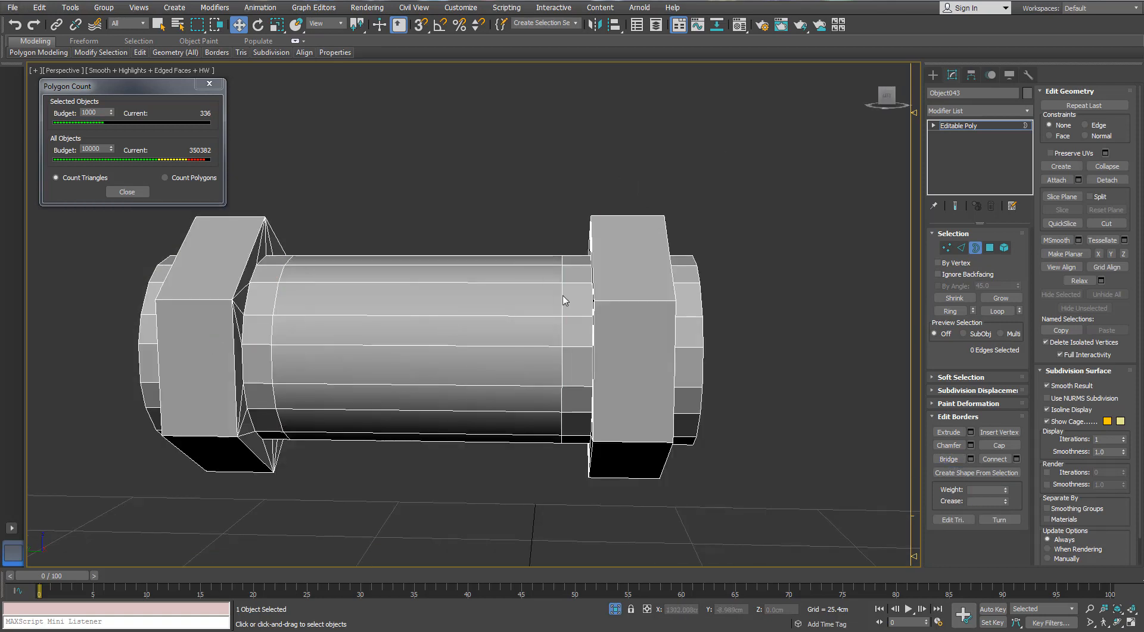
- Remove the surplus edge loops at both ends of the bridged cylinder and exit isolation
left_click(962, 247)
left_click(560, 328)
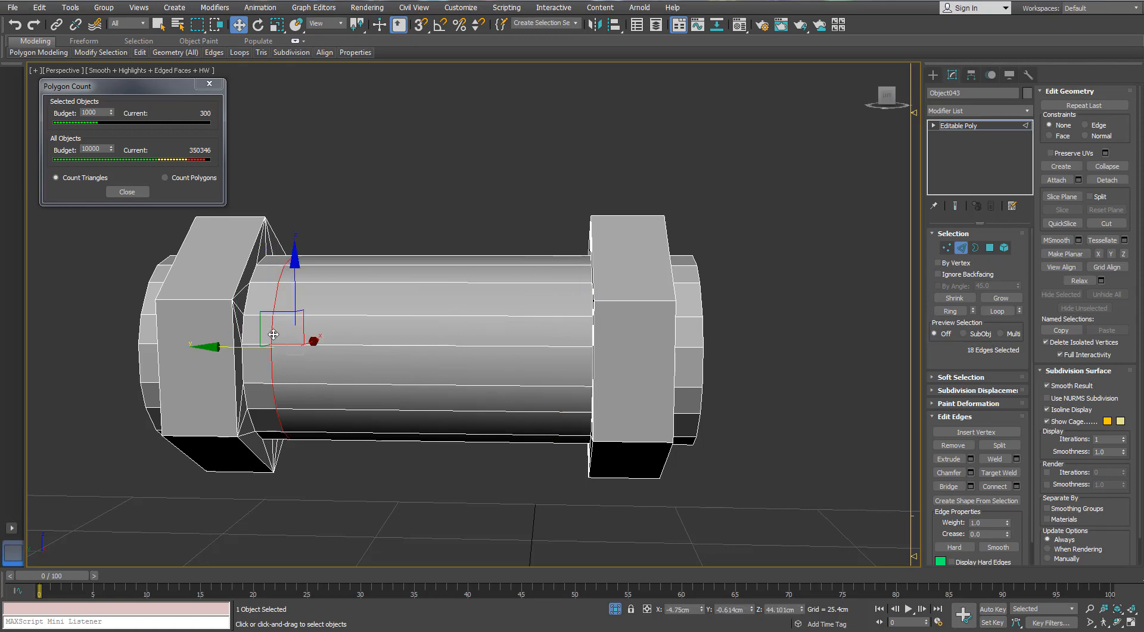
key("BackSpace")
middle_click_drag(274, 337, 472, 354, "alt")
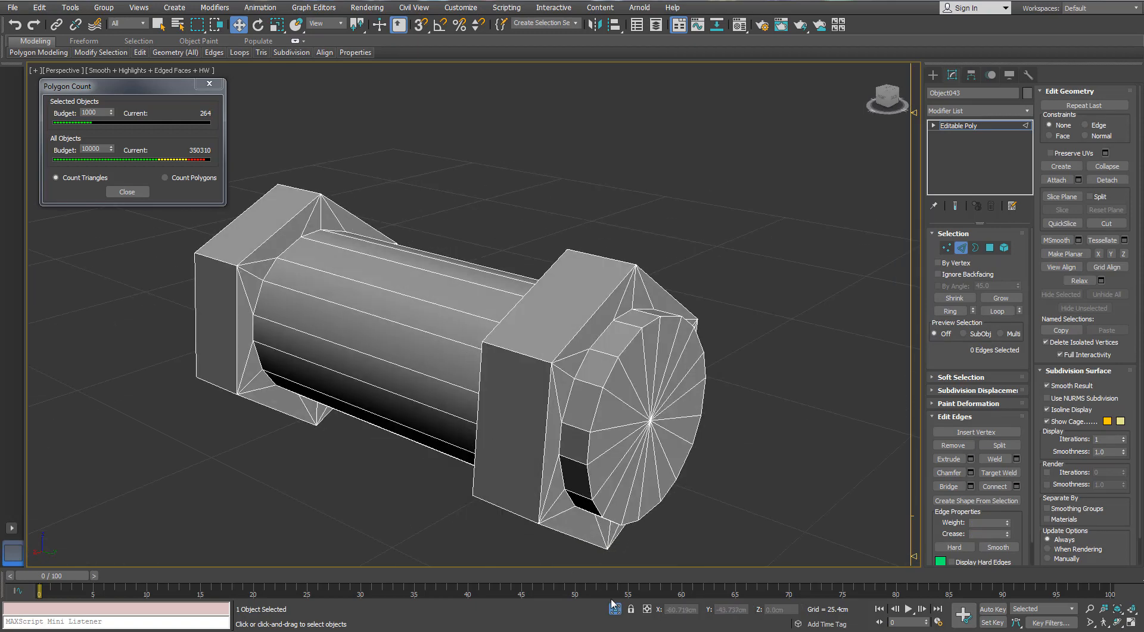
left_click(615, 608)
- Select the ridged ring around the tank neck and delete it
left_click(635, 411)
middle_click_drag(635, 412, 613, 387, "alt")
left_click(614, 387)
key("z")
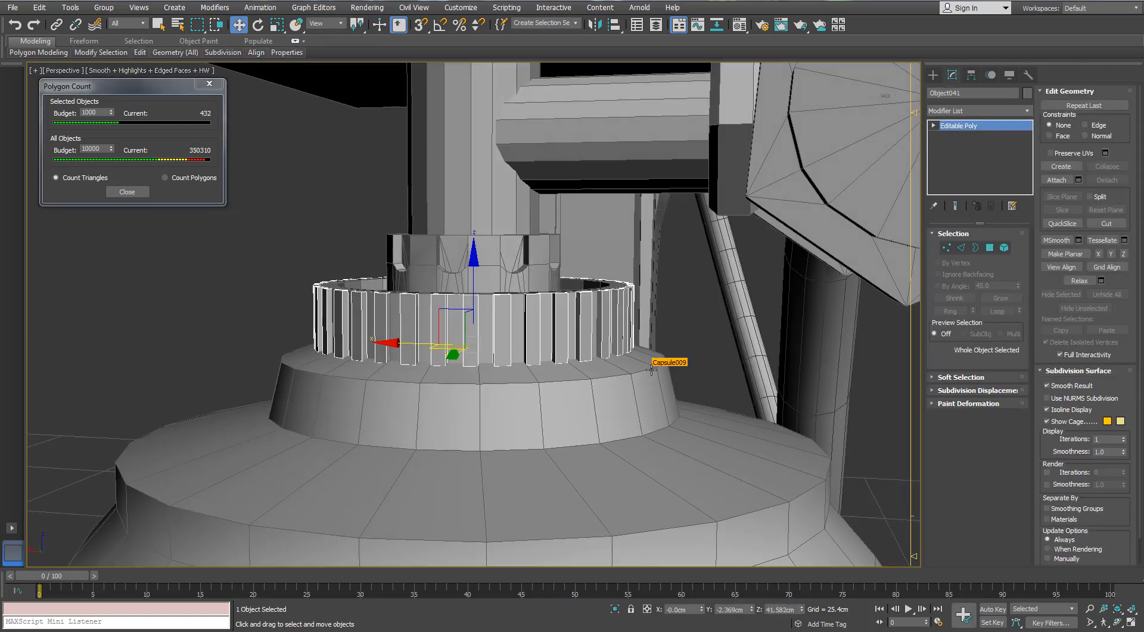
key("Delete")
- Isolate the notched collar with its vertical pipe above the tank neck
left_click(484, 254)
key("alt+q")
middle_click_drag(471, 310, 482, 370, "alt")
scroll(456, 400, "up", 3)
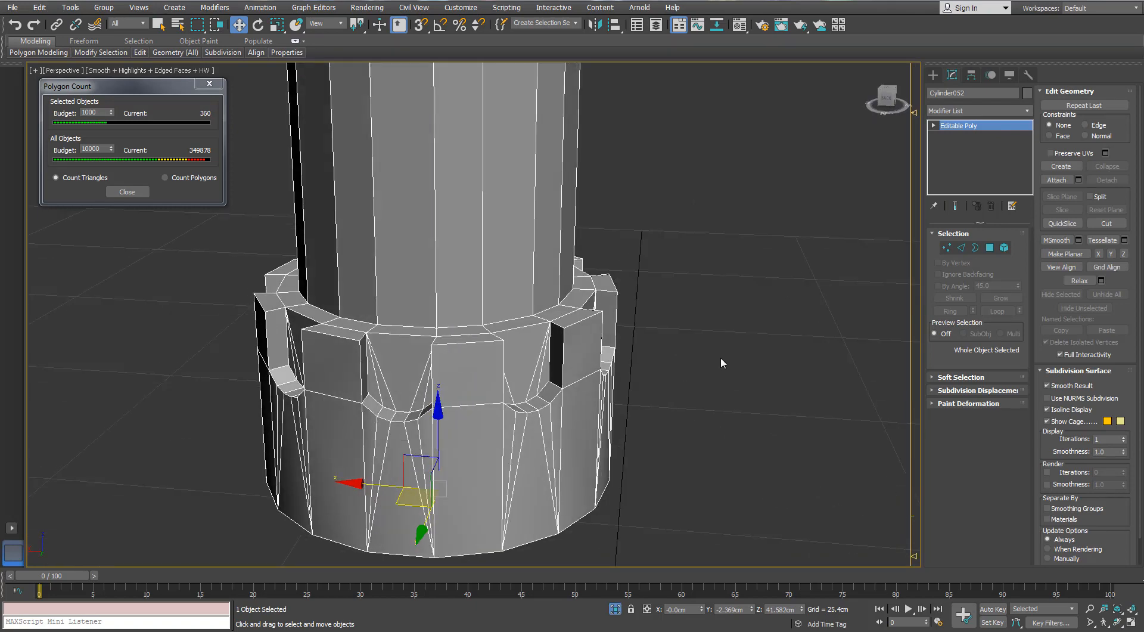
middle_click_drag(417, 358, 877, 309, "alt")
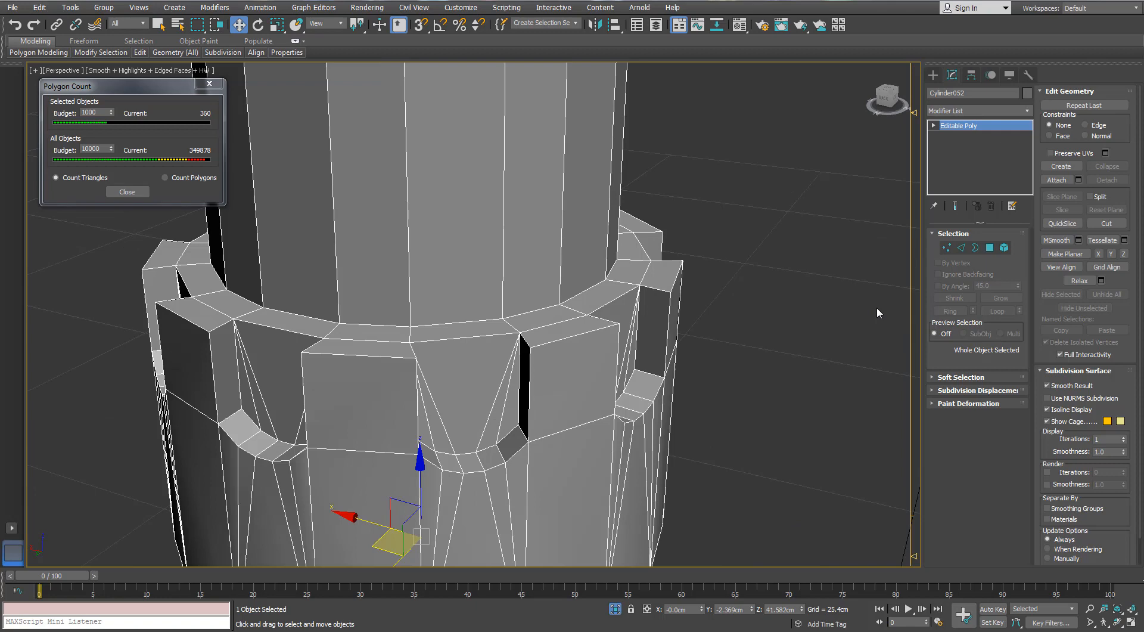
- Select the five back wall polygons of one notch in the collar
left_click(990, 247)
left_click(463, 384)
scroll(461, 406, "down", 5)
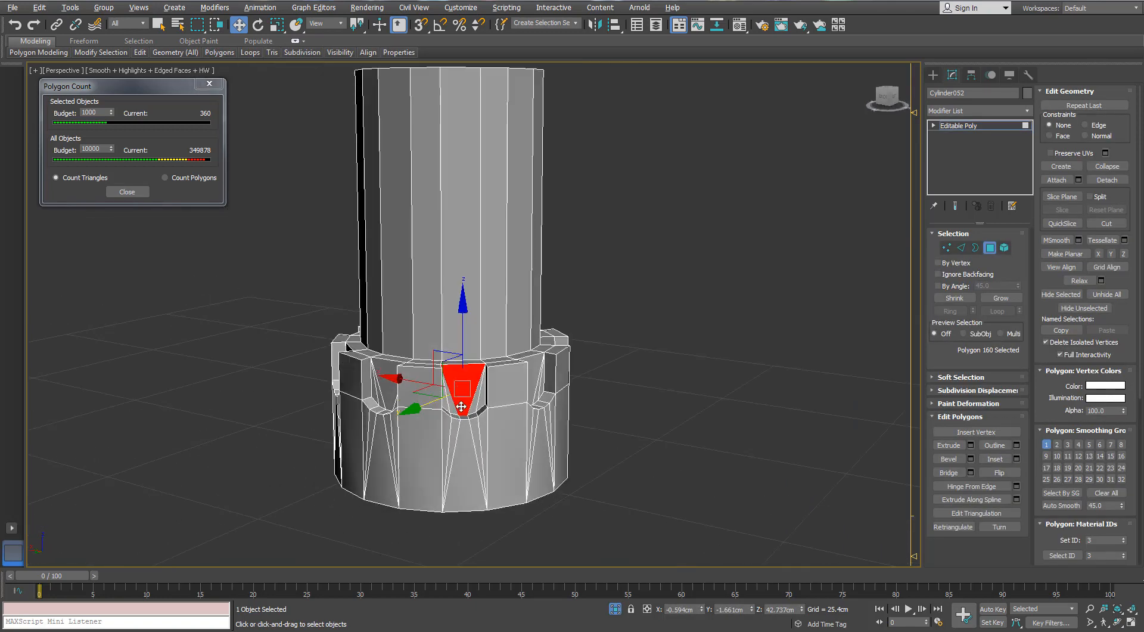
scroll(461, 406, "up", 4)
left_click(421, 411, "ctrl")
left_click(461, 438, "ctrl")
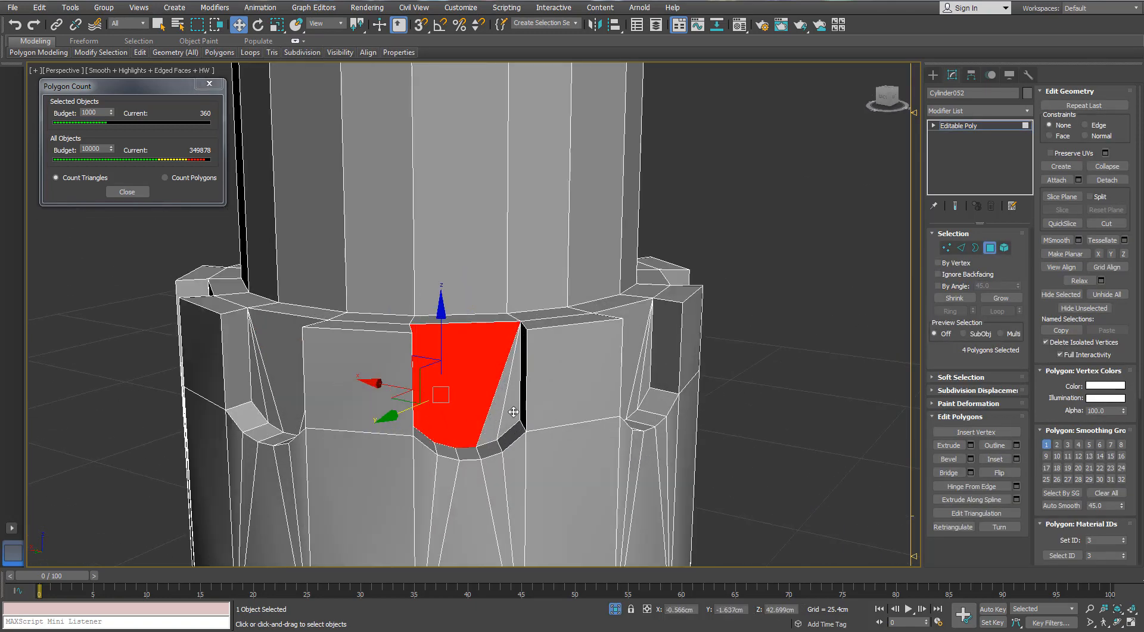
left_click(513, 411, "ctrl")
middle_click_drag(513, 411, 480, 434, "alt")
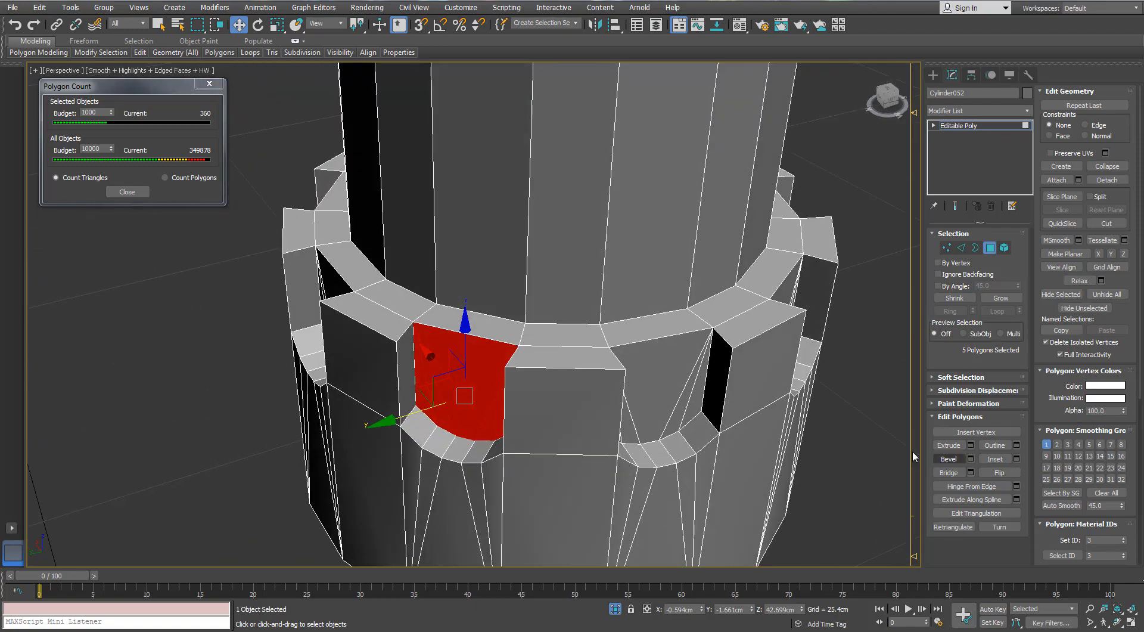
- Grow the selection to the notch's sides and floor without the surrounding faces, delete these polygons, and undo the deletion
left_click(1002, 298)
middle_click_drag(857, 333, 547, 356, "alt")
left_click_drag(550, 289, 366, 310, "alt")
left_click_drag(277, 282, 347, 359, "alt")
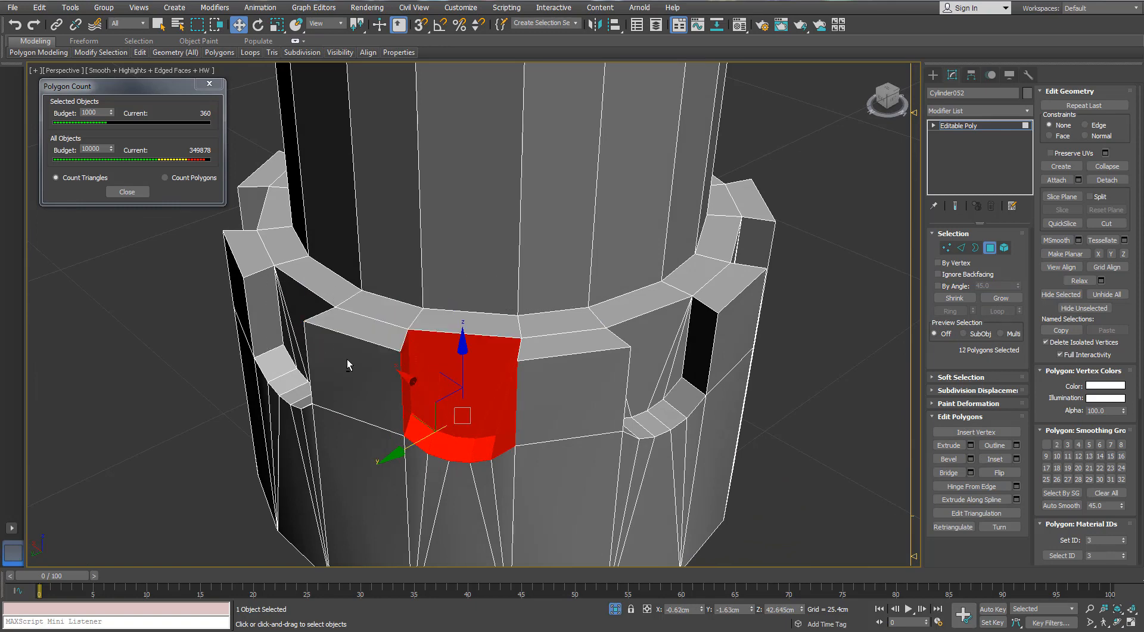
key("Delete")
middle_click_drag(352, 358, 625, 412, "alt")
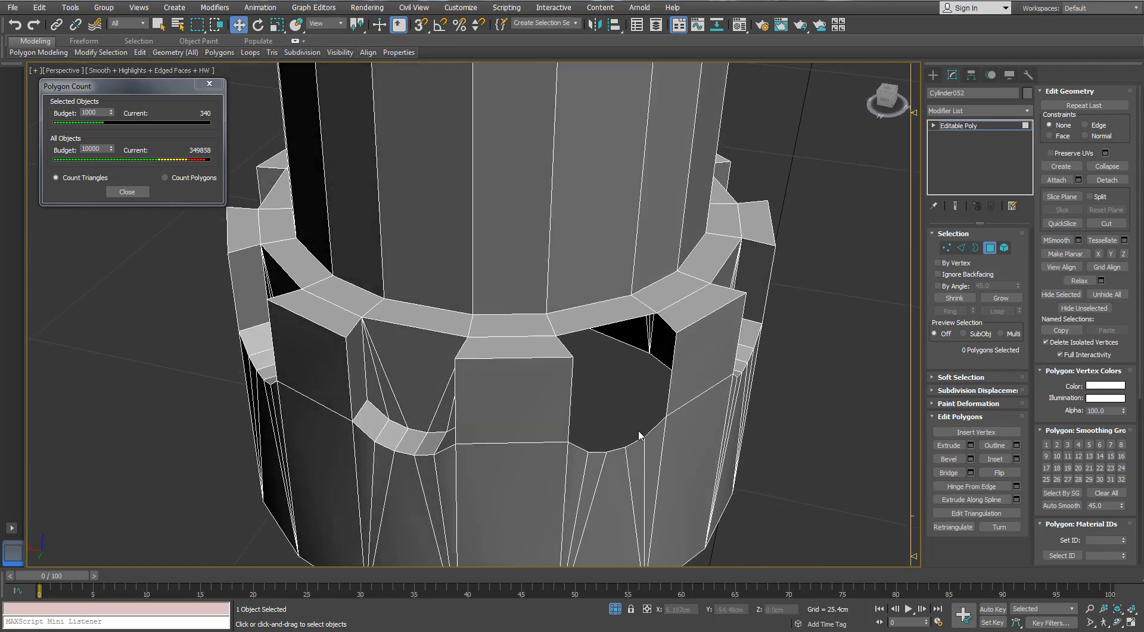
key("ctrl+z")
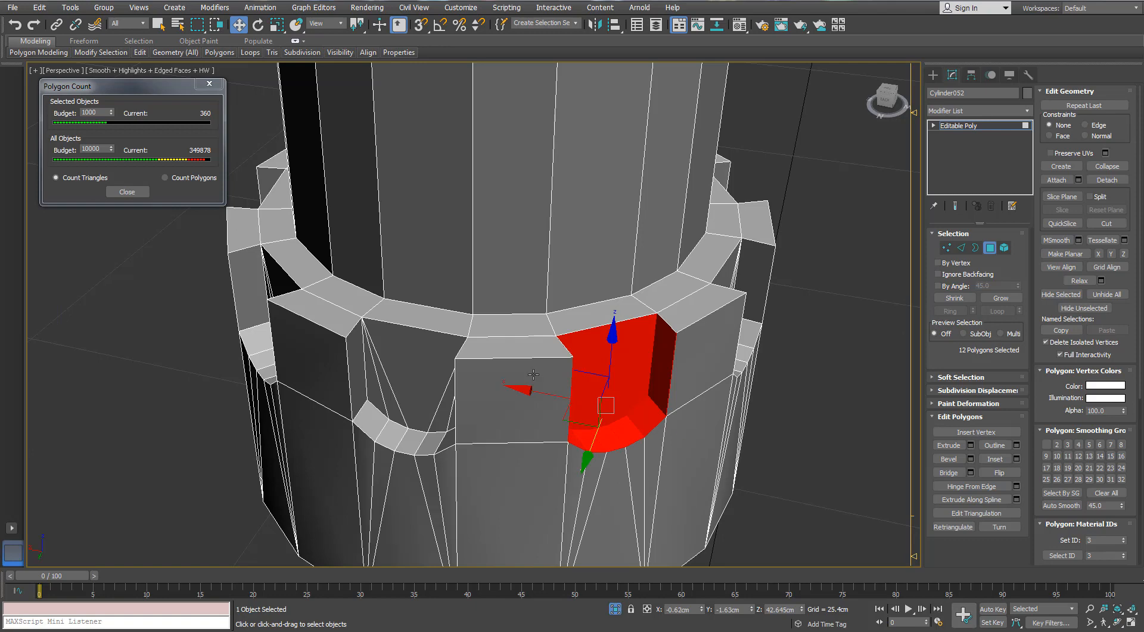
- Try deleting all notch and raised side polygons around the collar's upper part, leaving out the lower wall
scroll(533, 374, "down", 5)
left_click_drag(329, 537, 303, 544)
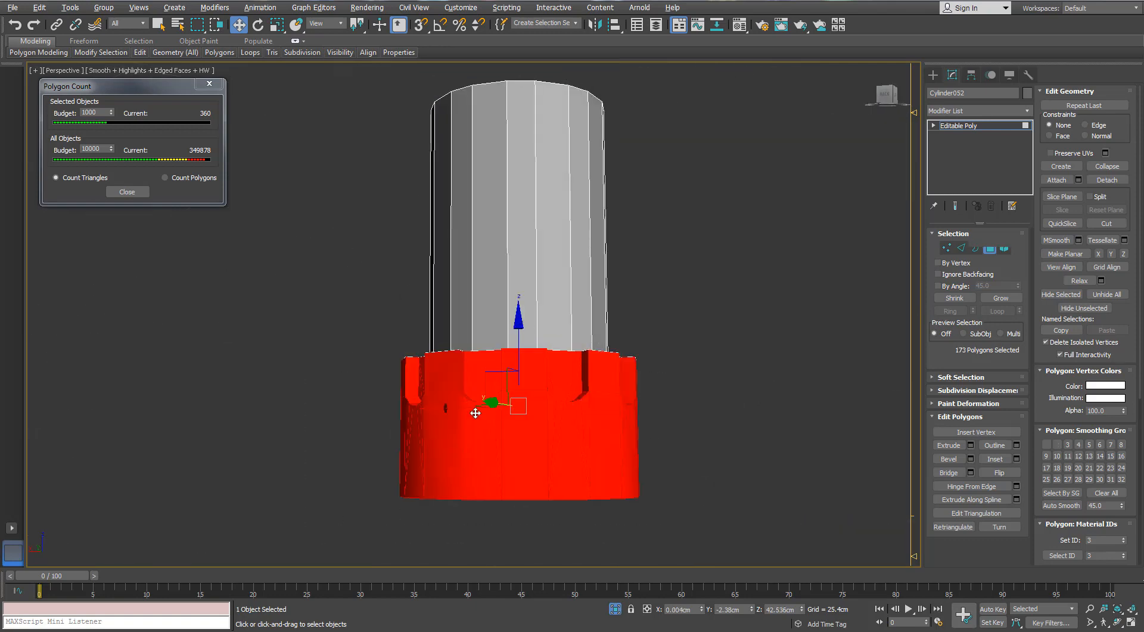
middle_click_drag(475, 408, 504, 453, "alt")
middle_click_drag(504, 411, 486, 361)
scroll(475, 384, "up", 3)
left_click_drag(741, 375, 213, 533, "alt")
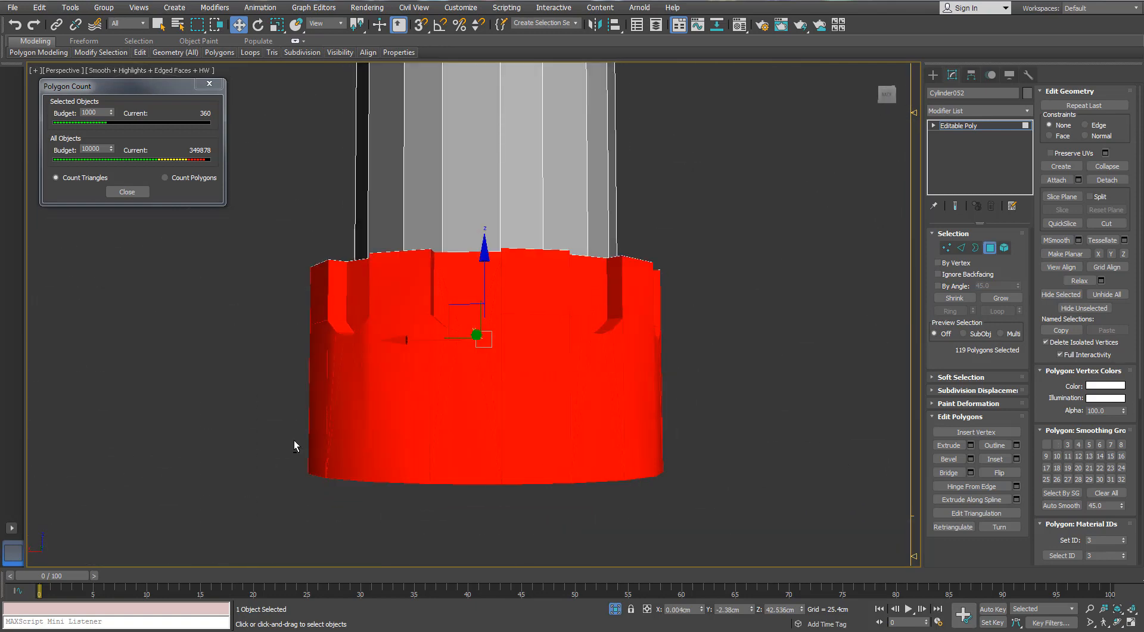
middle_click_drag(294, 440, 305, 487, "alt")
key("Delete")
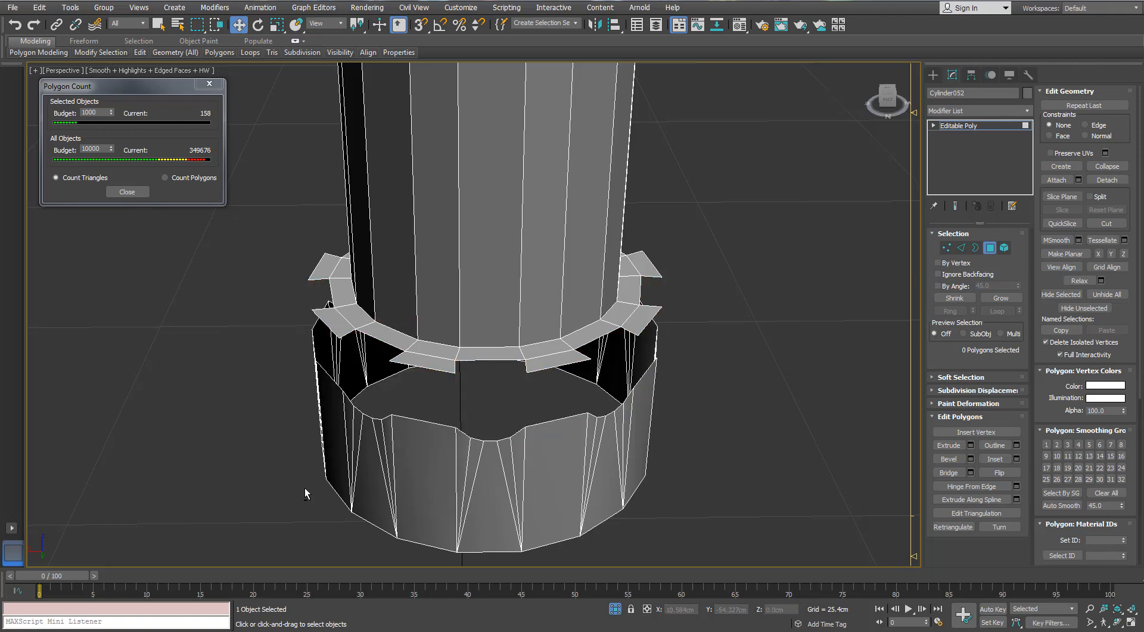
- Try bridging the side edges of neighbouring tabs to close the first gaps in the collar's top rim
left_click(962, 248)
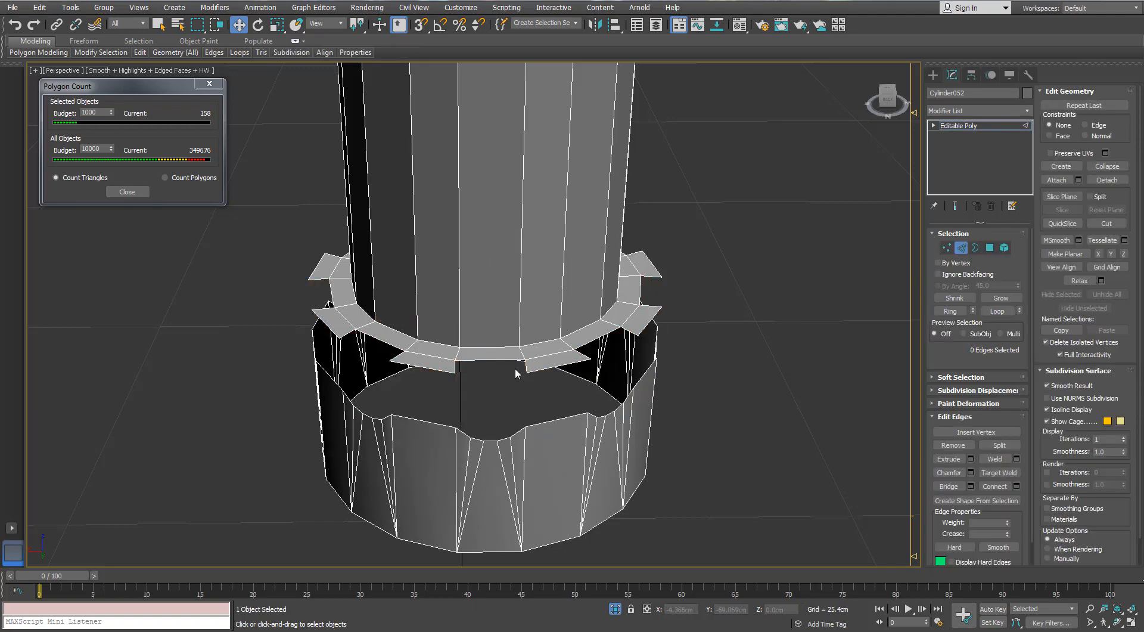
middle_click_drag(514, 388, 432, 399, "alt")
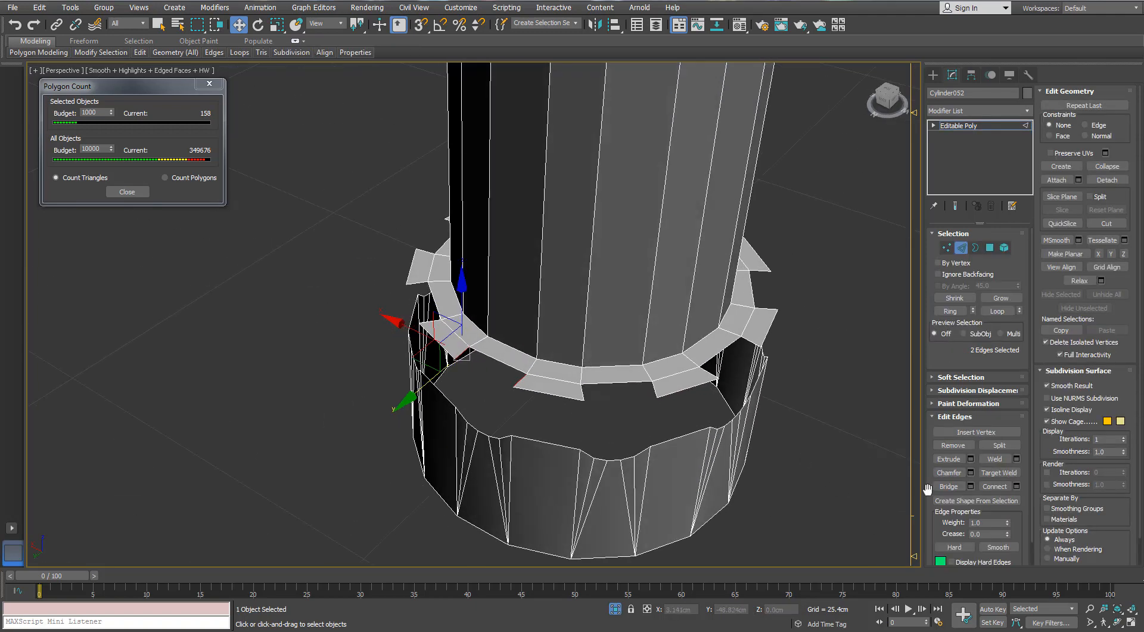
left_click(948, 487)
middle_click_drag(629, 405, 534, 430, "alt")
left_click(533, 429)
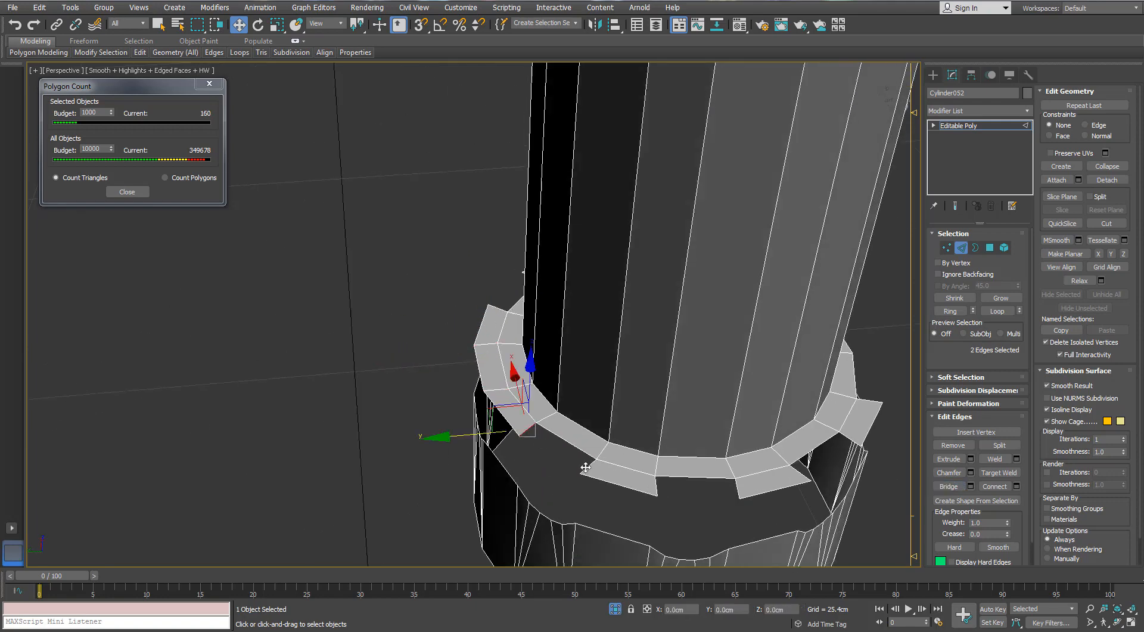
left_click(940, 487)
middle_click_drag(596, 454, 391, 388)
left_click(445, 416)
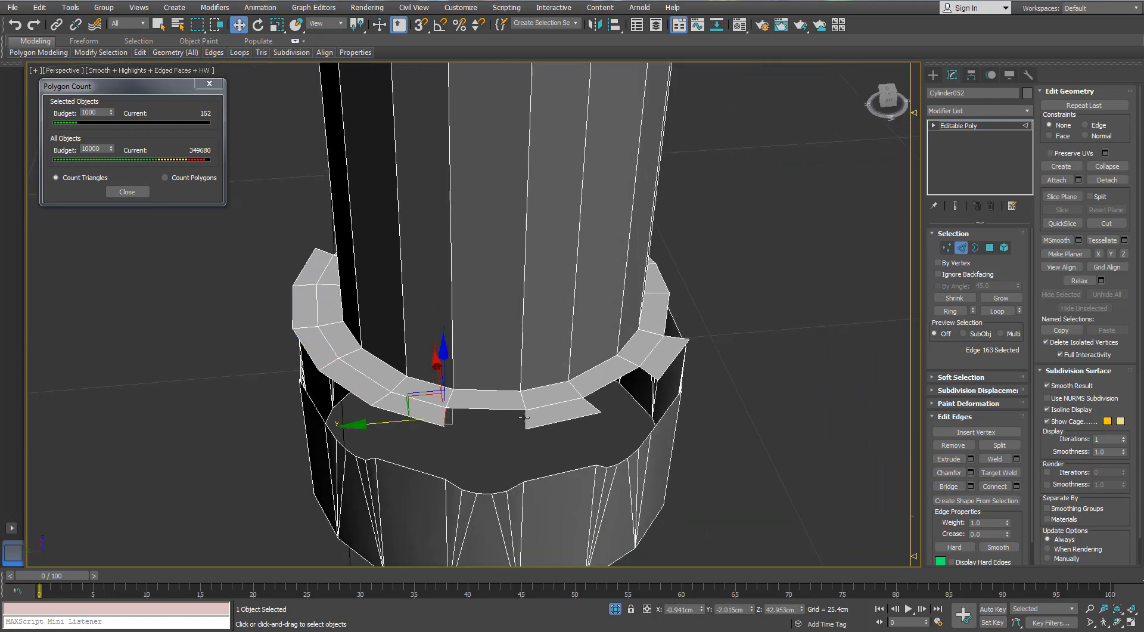
left_click(526, 418, "ctrl")
middle_click_drag(543, 416, 387, 390, "alt")
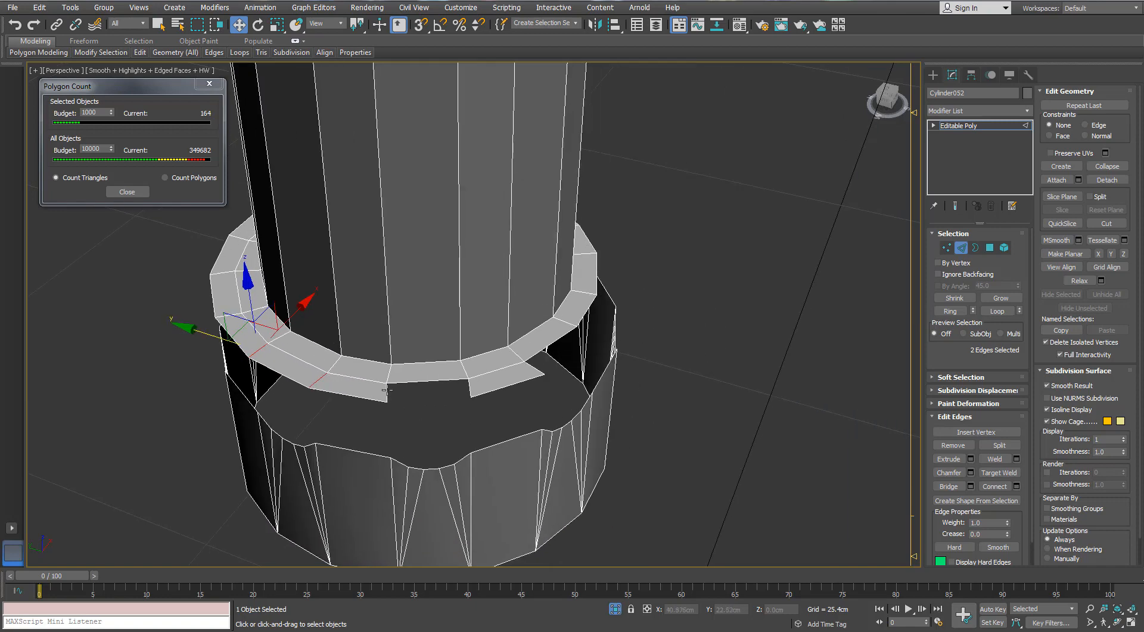
left_click(939, 490)
- Undo the rim bridges and the deletion of the collar's side polygons
middle_click_drag(453, 411, 385, 401, "alt")
key("ctrl+z")
key("ctrl+z")
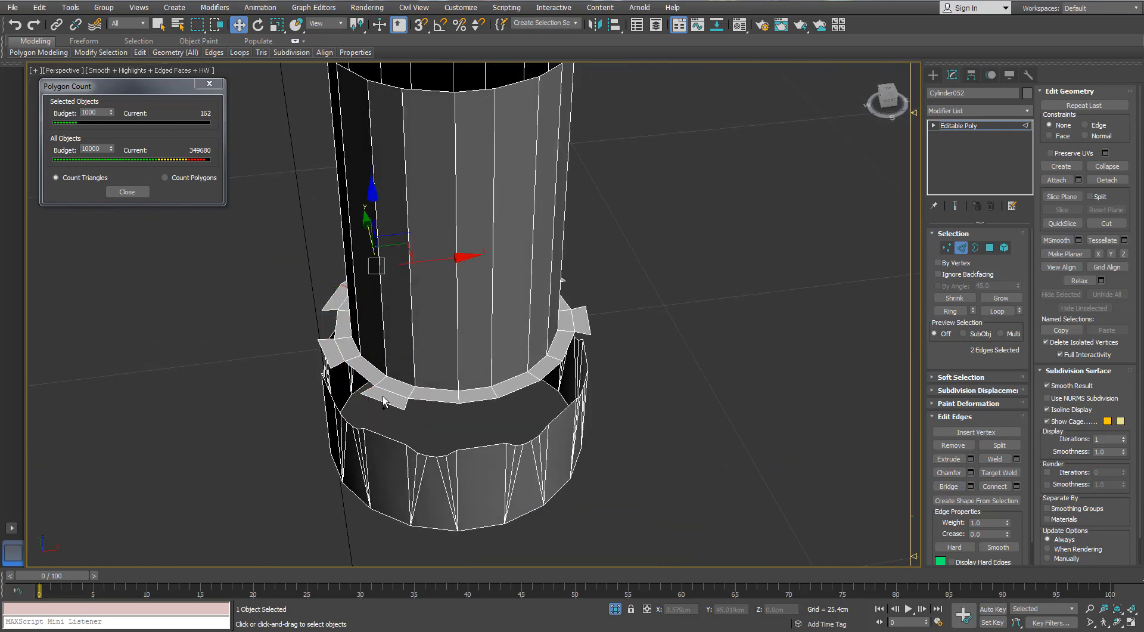
key("ctrl+z")
- Delete the 117 notch and raised side polygons around the collar, keeping its top rim faces and lower wall
left_click(990, 249)
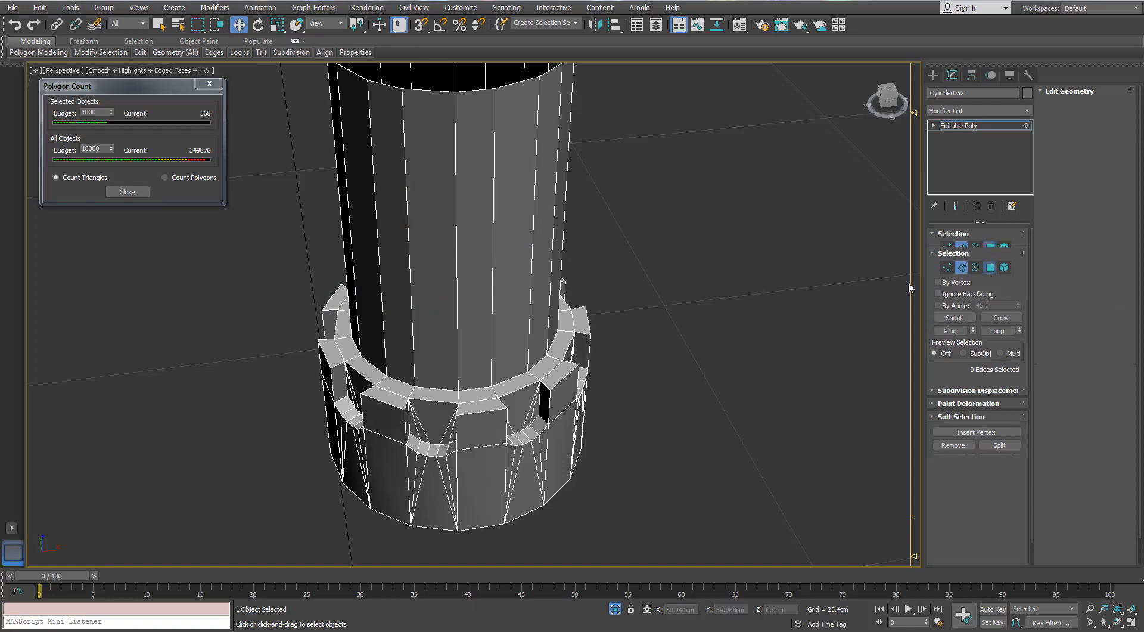
middle_click_drag(575, 398, 508, 421, "alt")
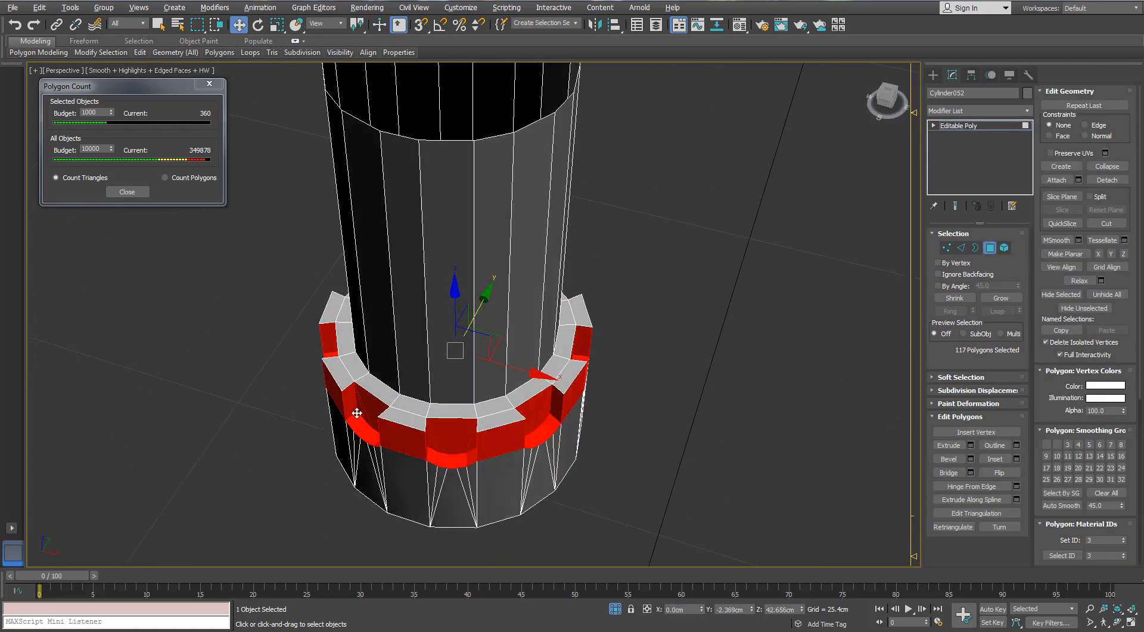
middle_click_drag(356, 413, 132, 378, "alt")
key("Delete")
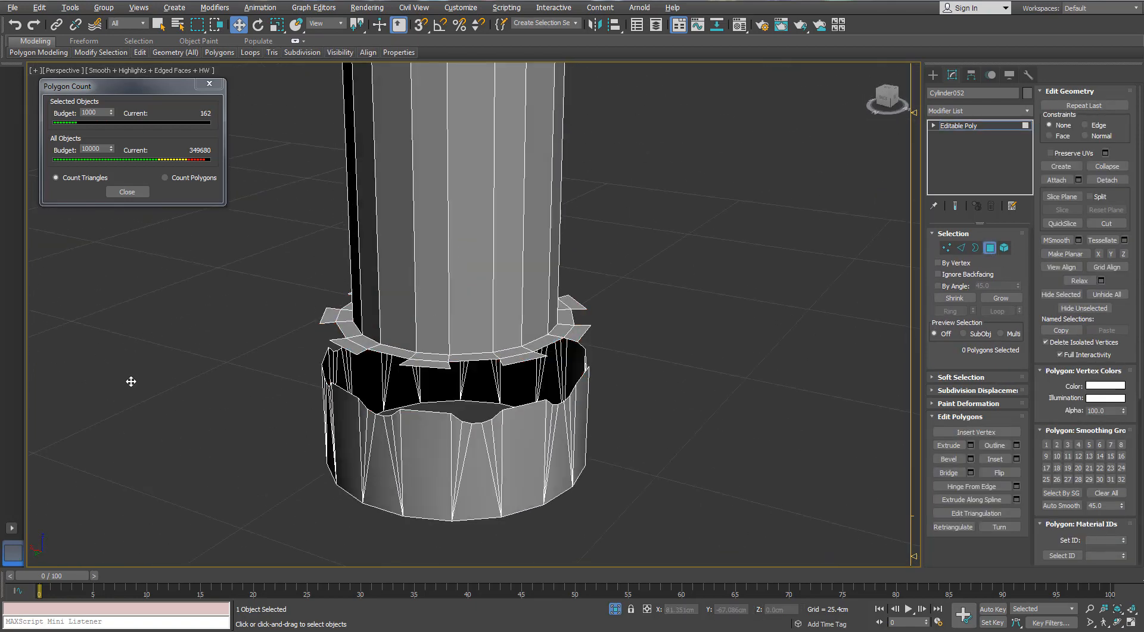
- Bridge the side edges of neighbouring tabs to close the first gaps in the collar's top rim
middle_click_drag(312, 354, 400, 398, "alt")
scroll(352, 373, "up", 3)
left_click(961, 249)
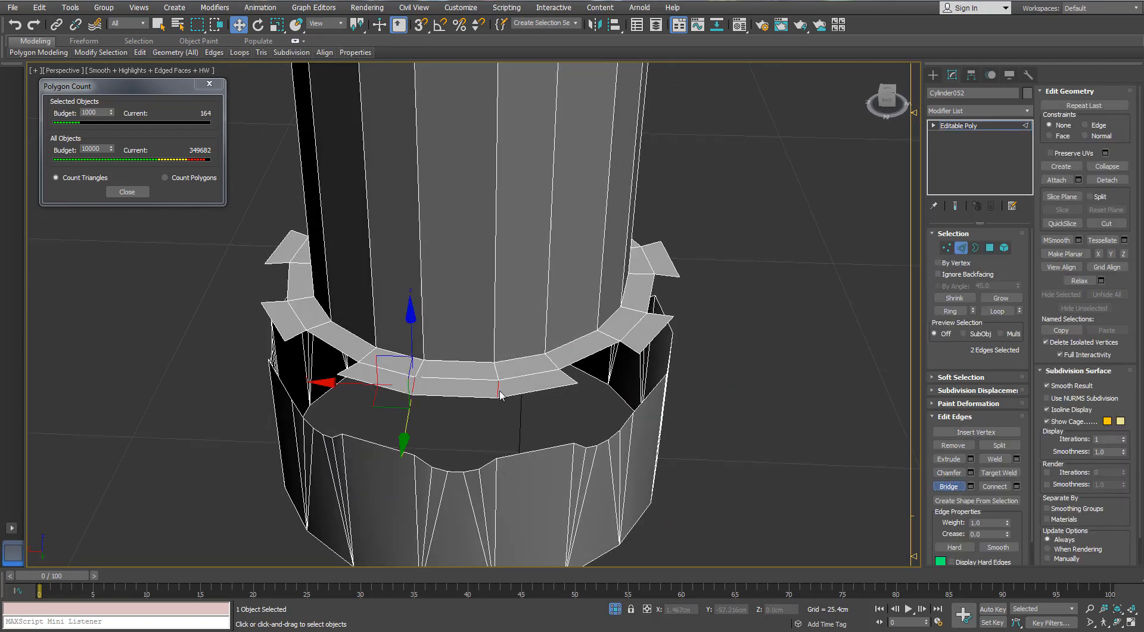
middle_click_drag(499, 395, 515, 448, "alt")
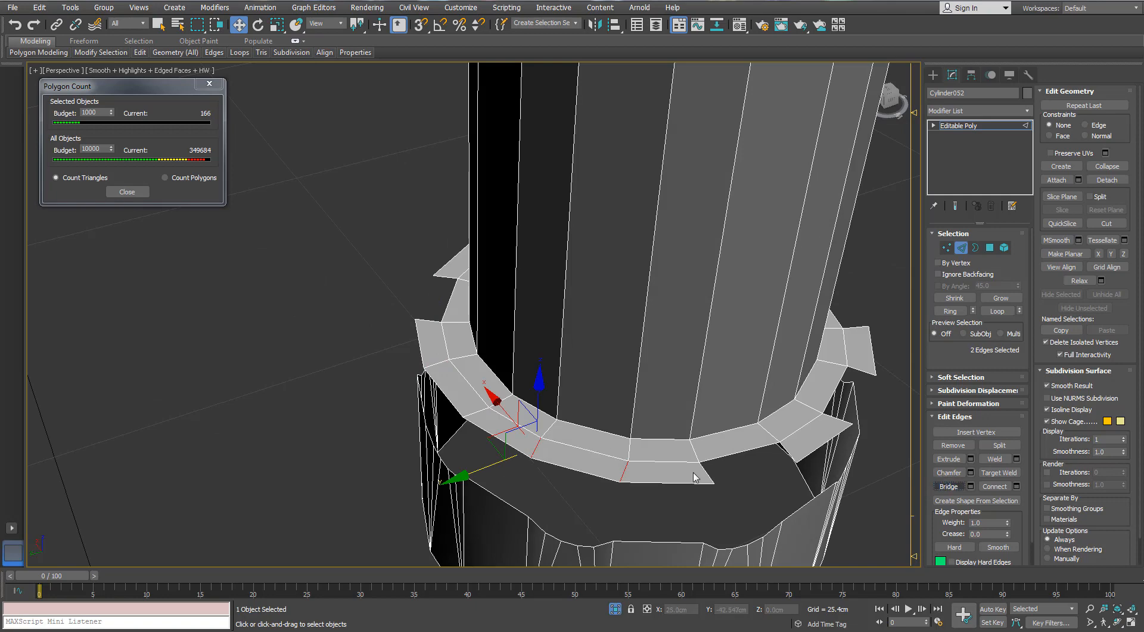
middle_click_drag(694, 477, 394, 411, "alt")
left_click(416, 409)
left_click(504, 390, "ctrl")
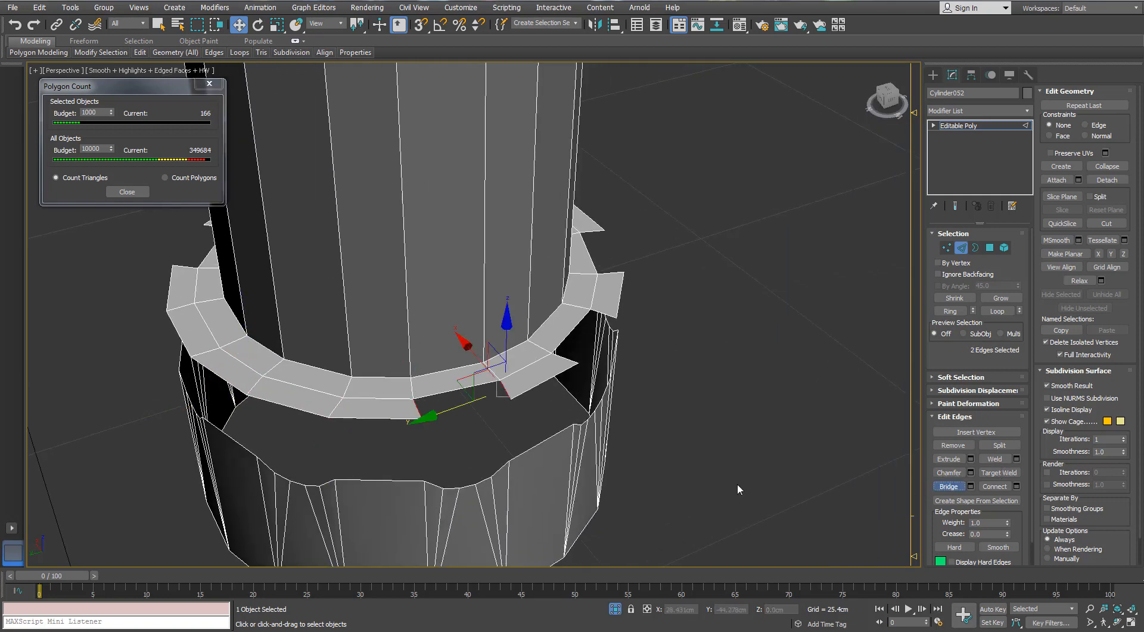
middle_click_drag(738, 488, 399, 419, "alt")
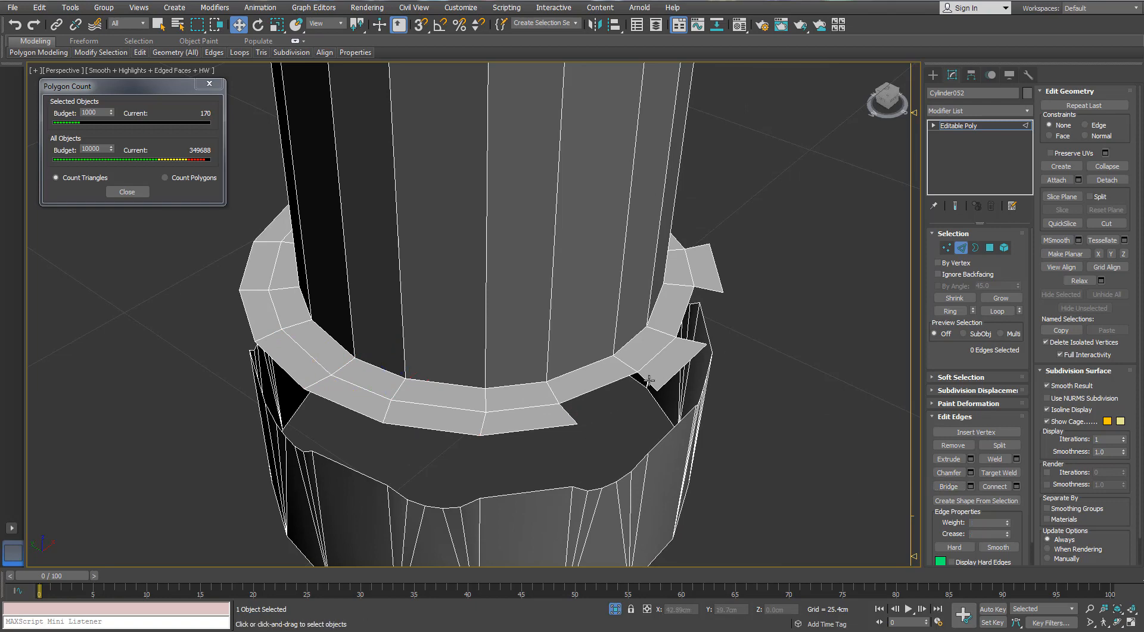
- Bridge the side edges of the remaining tabs until the collar's top rim is a continuous ring
left_click(949, 487)
middle_click_drag(646, 448, 415, 394, "alt")
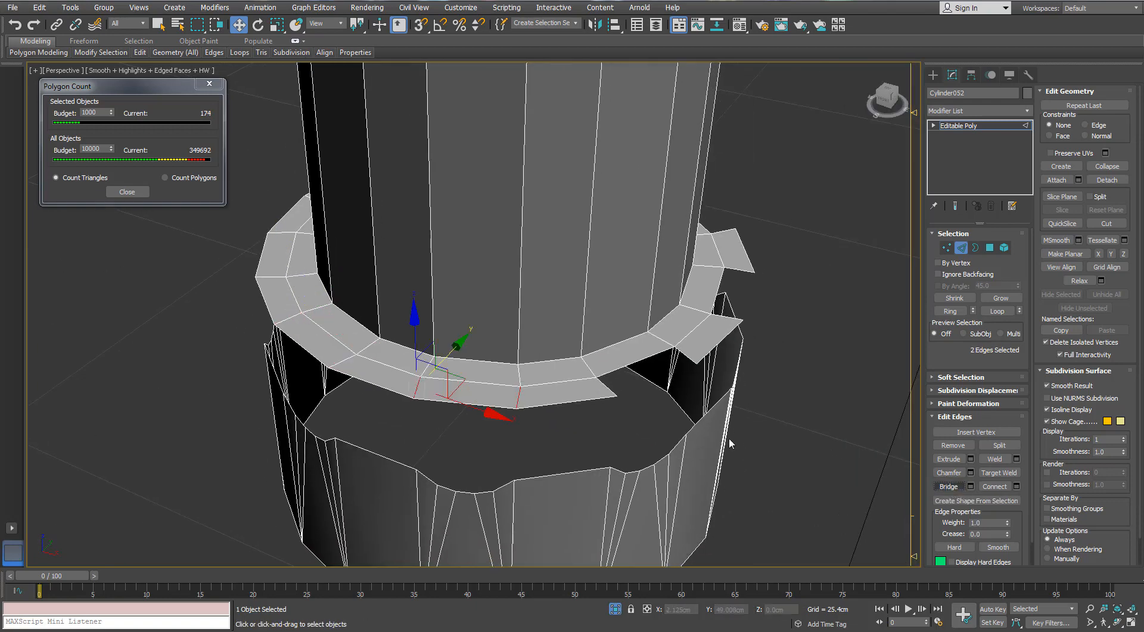
middle_click_drag(729, 443, 459, 428, "alt")
left_click(459, 427)
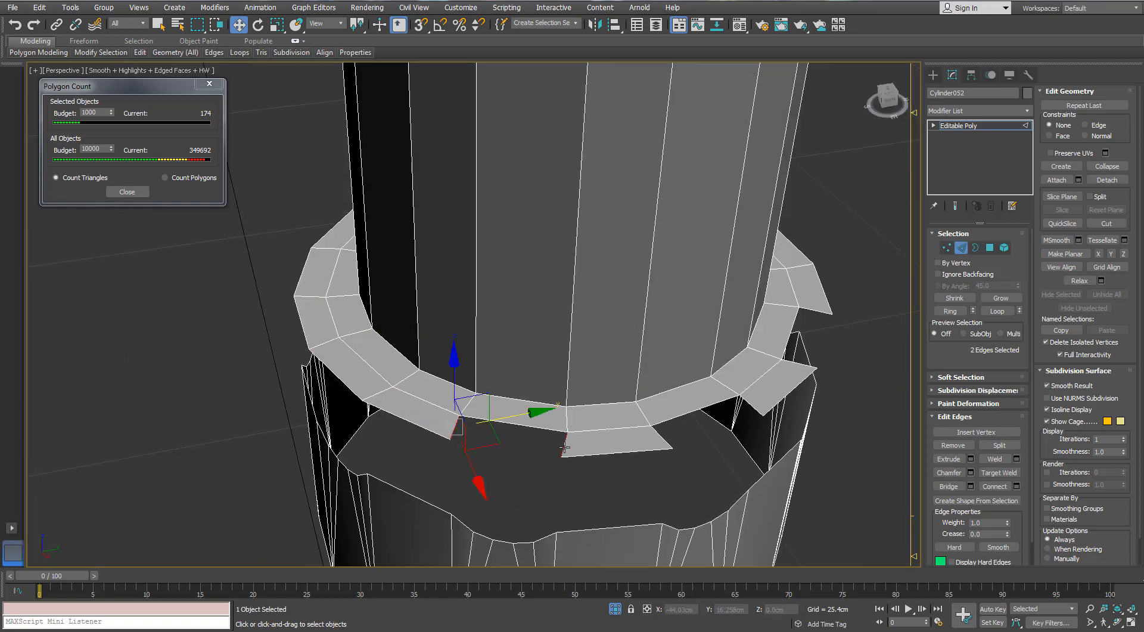
left_click(949, 486)
middle_click_drag(715, 455, 466, 449, "alt")
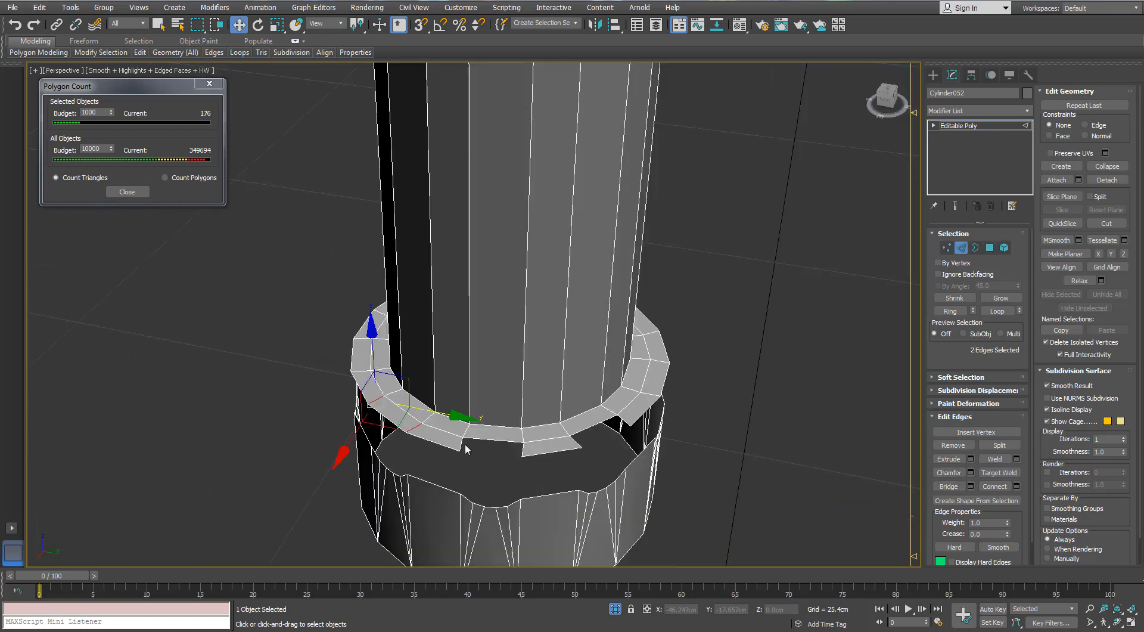
left_click(955, 490)
middle_click_drag(635, 471, 574, 485, "alt")
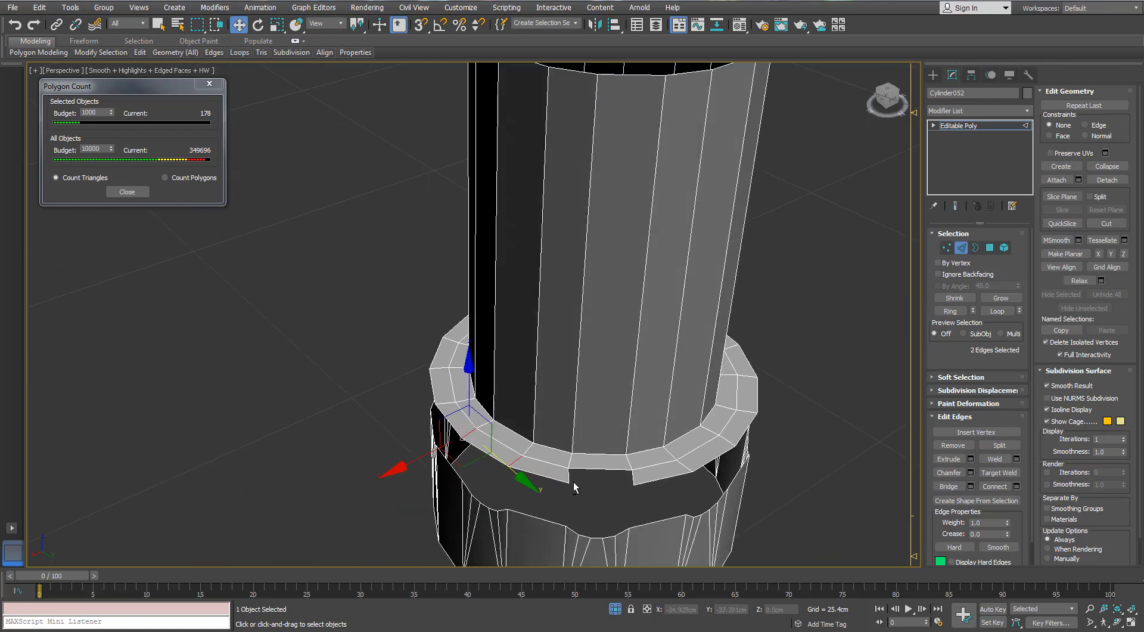
left_click(570, 475)
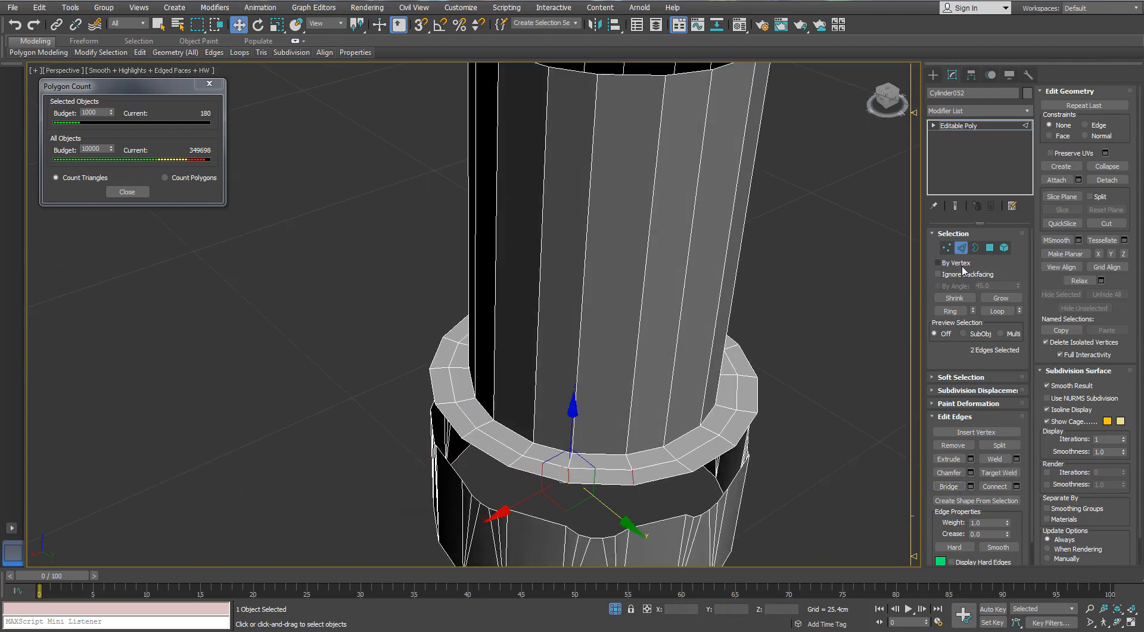
- Extrude the outer edge loop of the collar's rim straight down to the old wall's lower edge as a plain wall
double_click(746, 431)
middle_click_drag(623, 480, 576, 308, "alt")
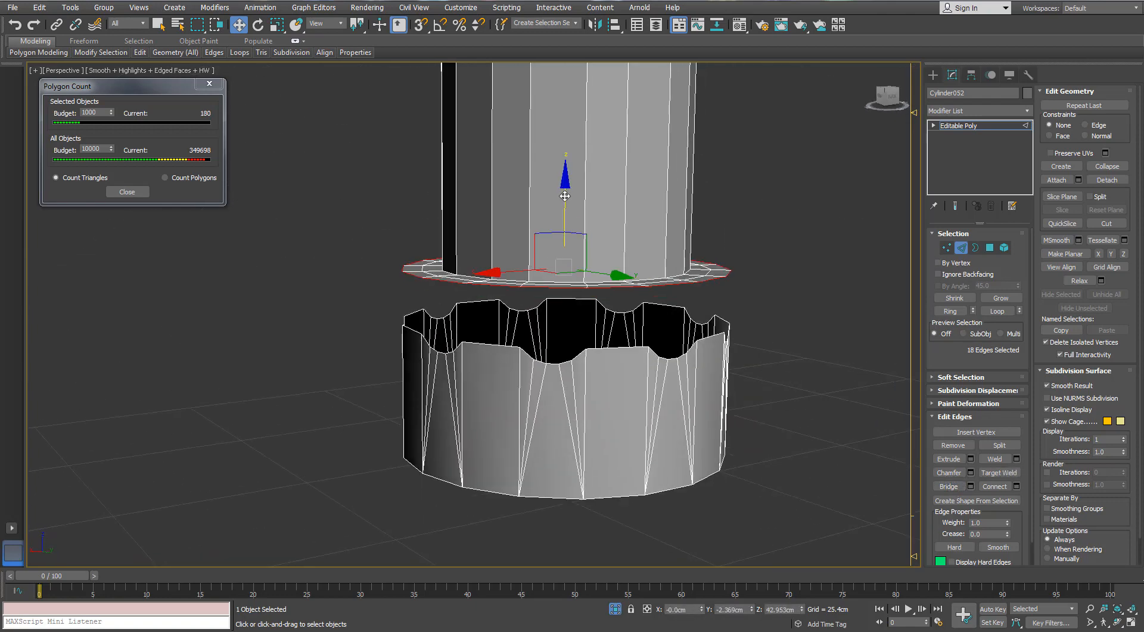
left_click_drag(565, 196, 563, 376, "shift")
- Delete the old notched lower wall element of the collar
left_click(1005, 247)
left_click(569, 417)
key("Delete")
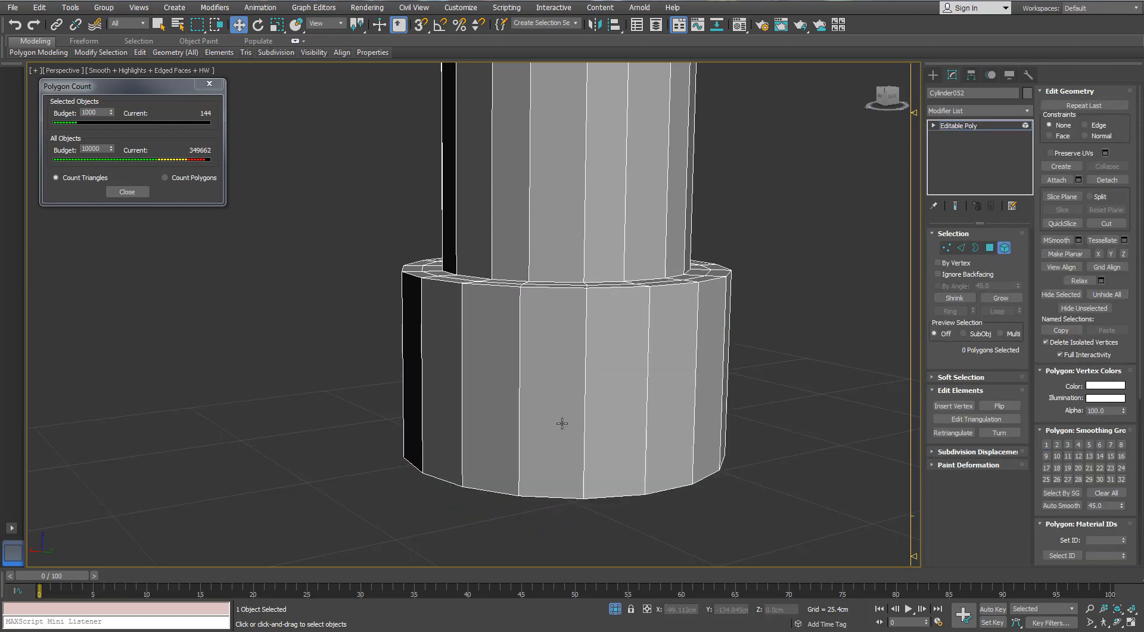
- Remove the surplus middle edge loop from the collar's flat top rim
middle_click_drag(590, 384, 593, 418, "alt")
left_click(961, 246)
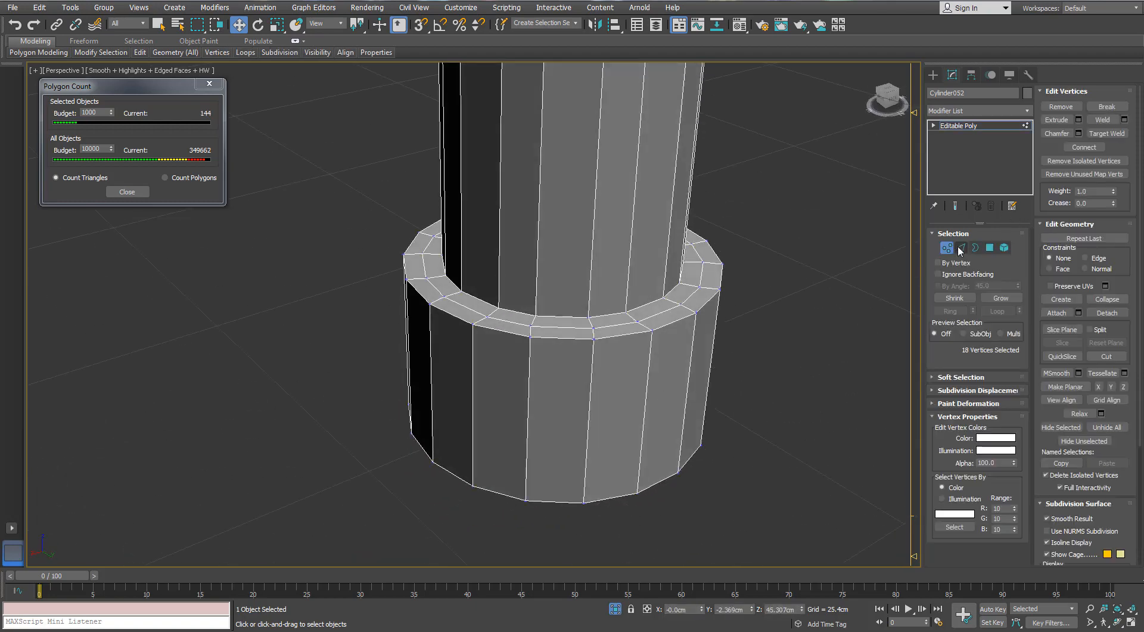
double_click(695, 295)
key("BackSpace")
scroll(563, 510, "down", 5)
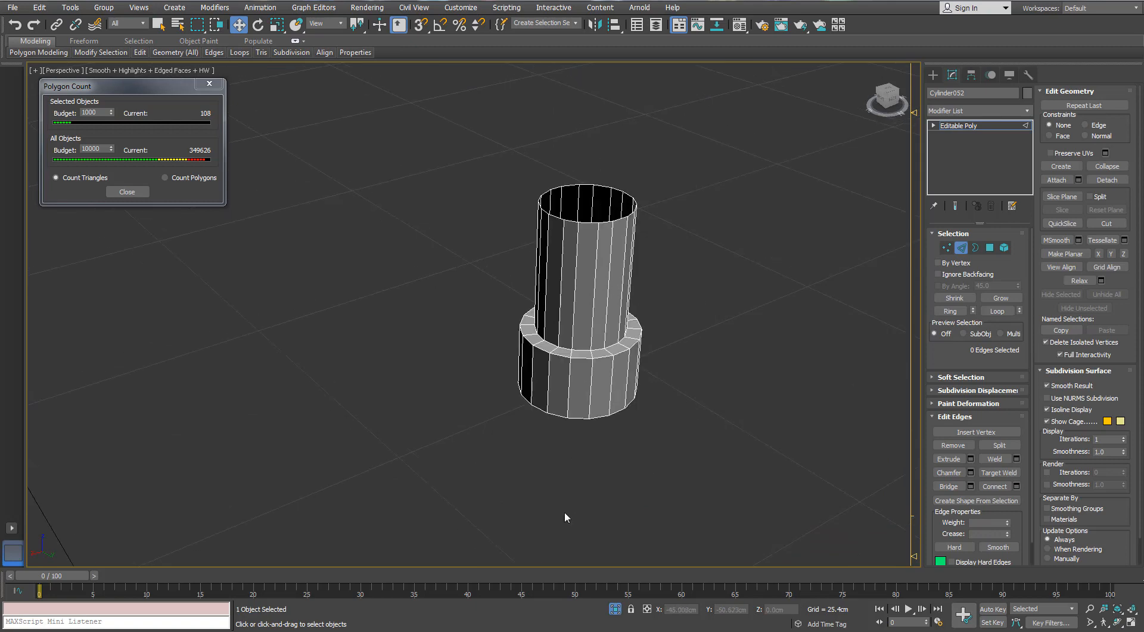
- Isolate the round recessed cap beneath the collar and remove the edge loop that forms its outer groove
left_click(618, 609)
middle_click_drag(542, 360, 593, 358, "alt")
scroll(529, 316, "up", 4)
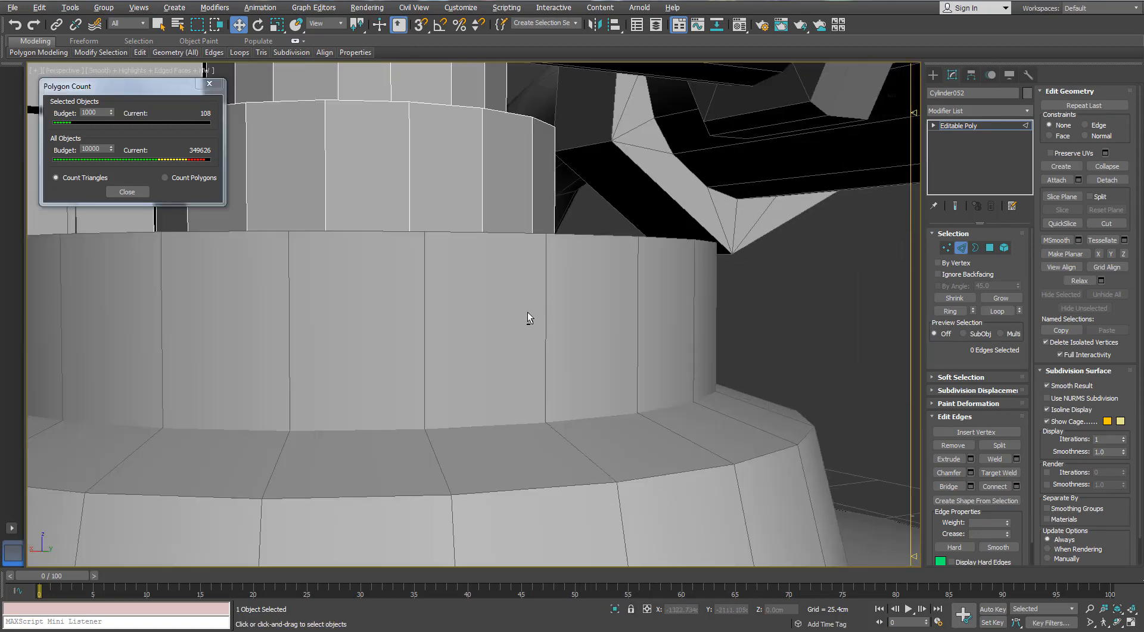
middle_click_drag(529, 316, 449, 284, "alt")
scroll(504, 348, "down", 5)
left_click(961, 247)
left_click(553, 342)
key("alt+q")
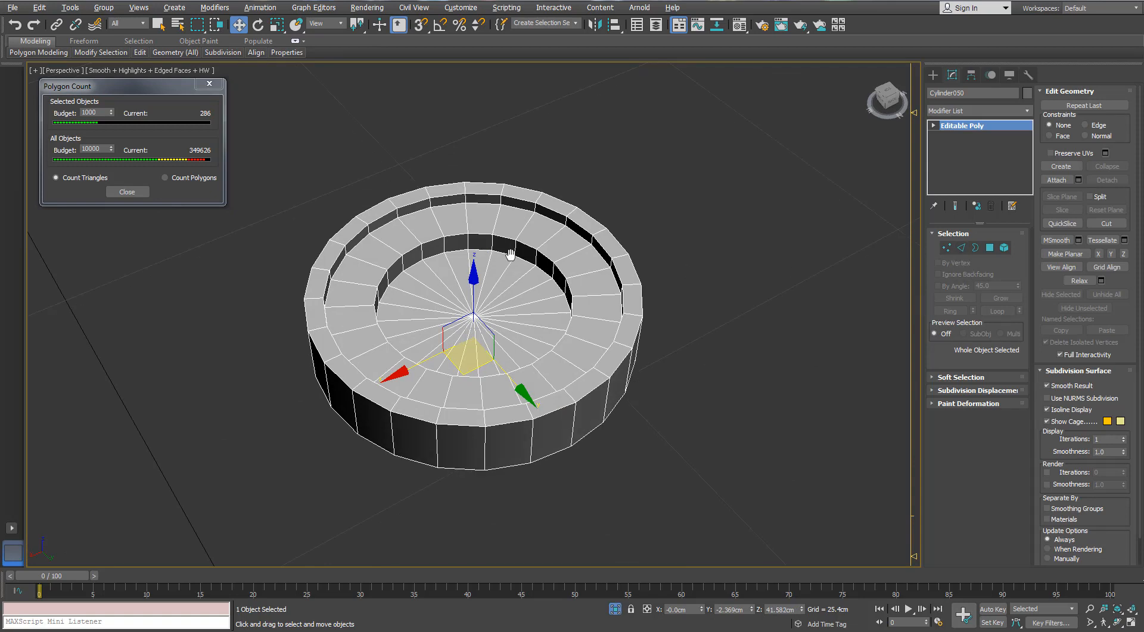
scroll(510, 255, "up", 3)
left_click(959, 249)
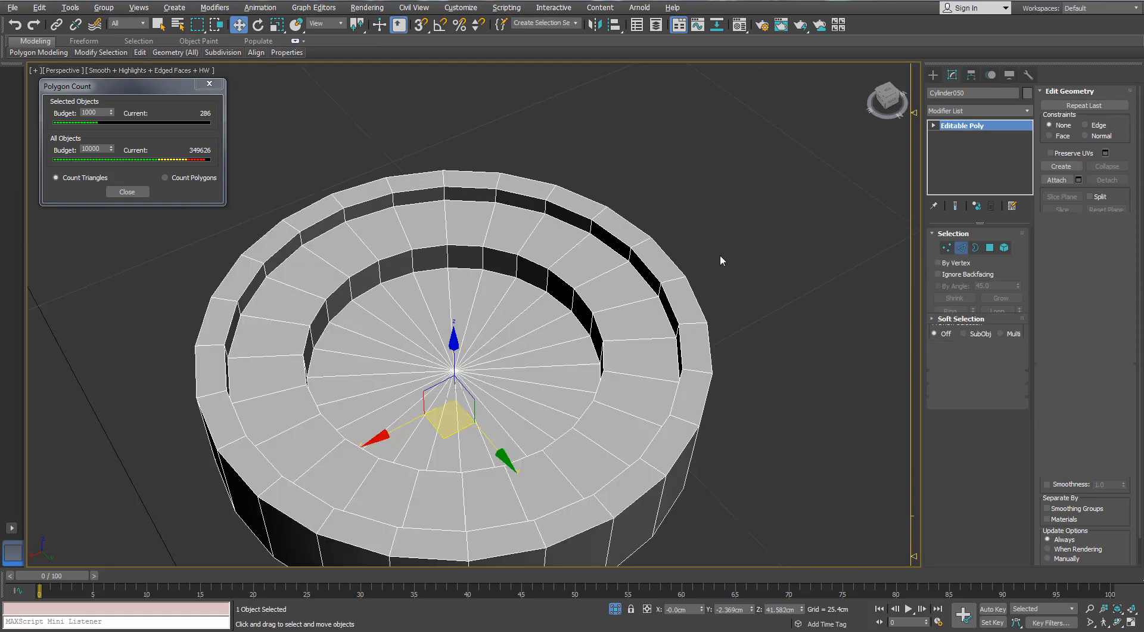
double_click(610, 246)
key("ctrl+BackSpace")
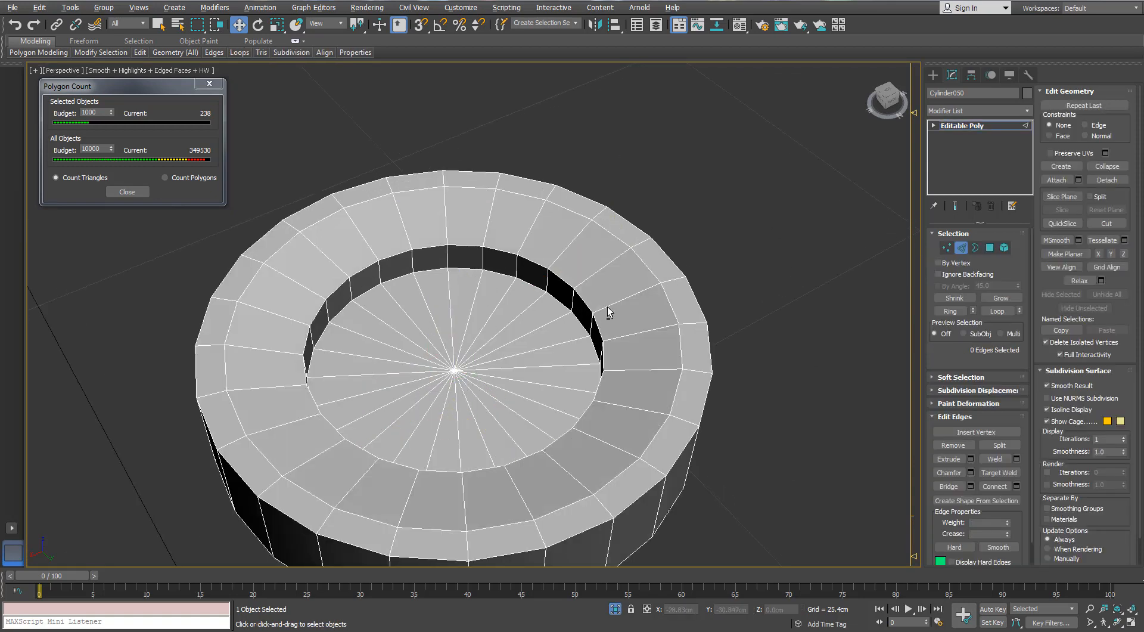
- Leave the cap's isolation and isolate the long panel with the capsule-shaped recess
middle_click_drag(607, 307, 581, 549, "alt")
left_click(614, 609)
scroll(455, 415, "down", 2)
middle_click_drag(455, 416, 555, 286, "alt")
left_click(962, 248)
left_click(750, 375)
middle_click_drag(751, 375, 693, 358, "alt")
left_click(611, 269)
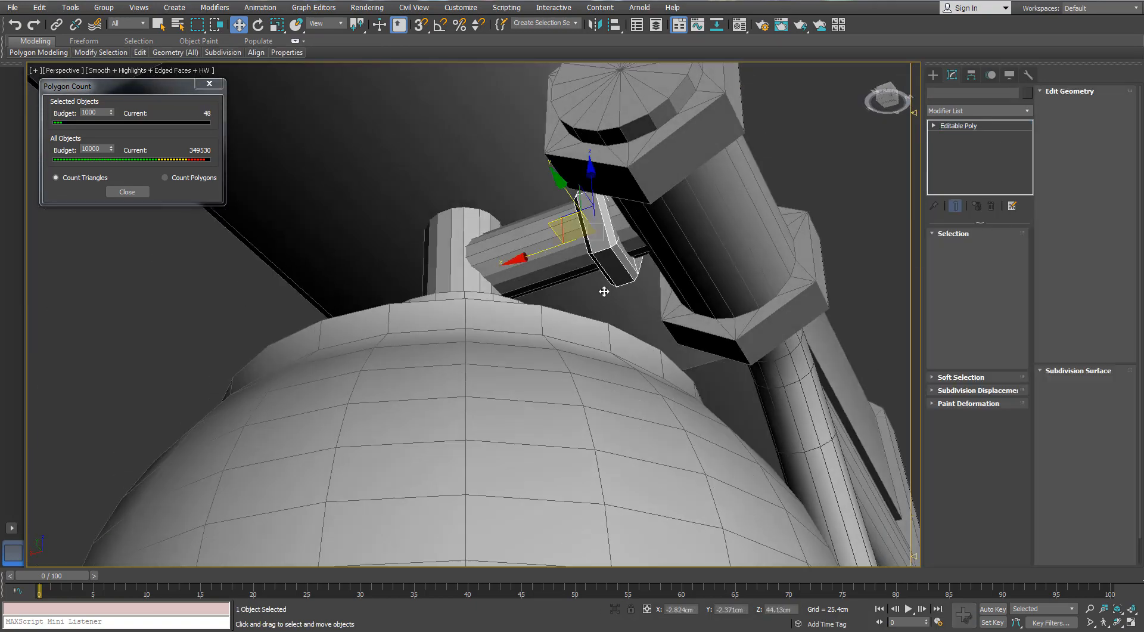
middle_click_drag(603, 289, 509, 334, "alt")
scroll(680, 305, "down", 2)
scroll(648, 304, "down", 4)
scroll(516, 216, "up", 5)
left_click(518, 219)
key("alt+q")
scroll(739, 269, "up", 4)
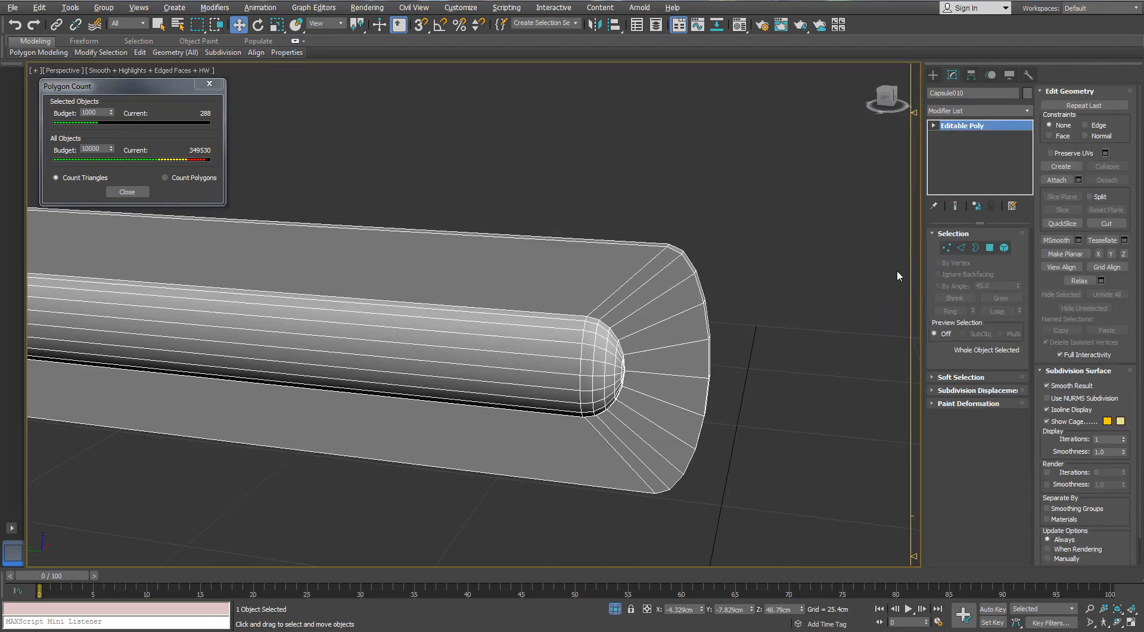
- Delete the long lengthwise polygons of the panel and its capsule recess, keeping only the two rounded ends
left_click(961, 247)
scroll(645, 353, "up", 6)
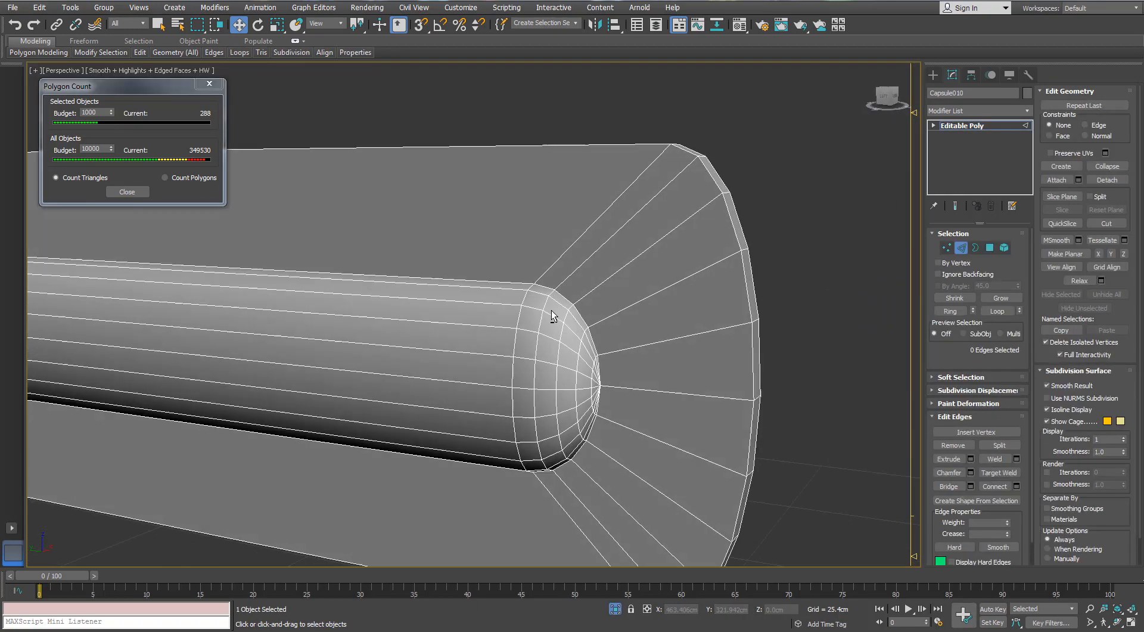
middle_click_drag(552, 309, 406, 338)
scroll(491, 302, "down", 6)
middle_click_drag(532, 280, 483, 283, "alt")
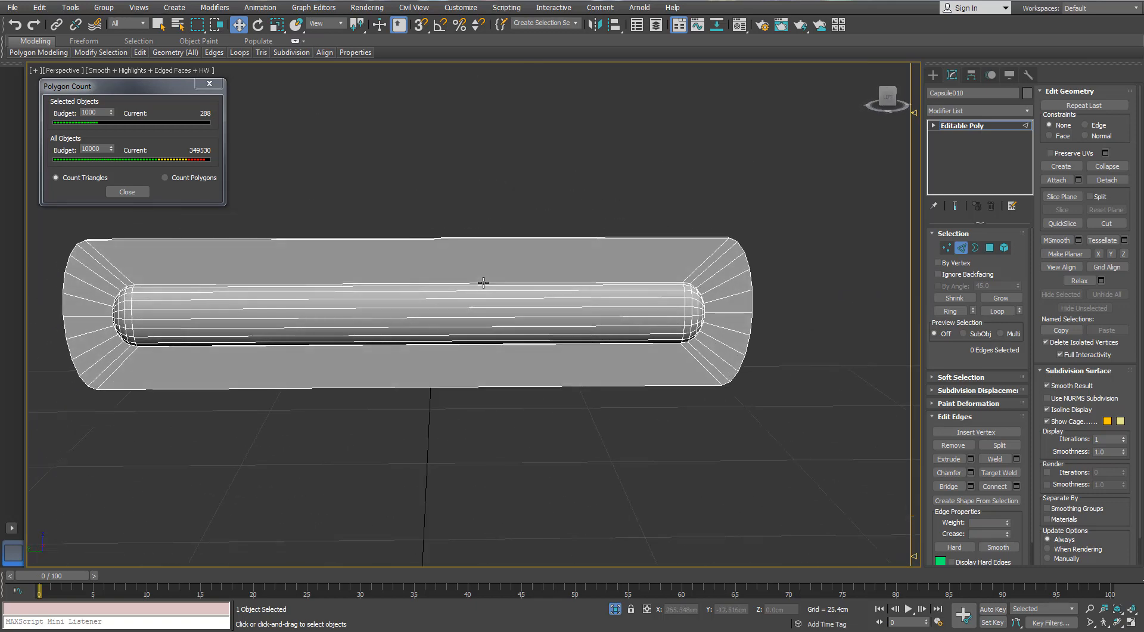
middle_click_drag(569, 297, 614, 292, "alt")
scroll(628, 296, "up", 3)
scroll(614, 292, "down", 6)
left_click_drag(585, 200, 509, 426)
left_click(990, 248, "ctrl")
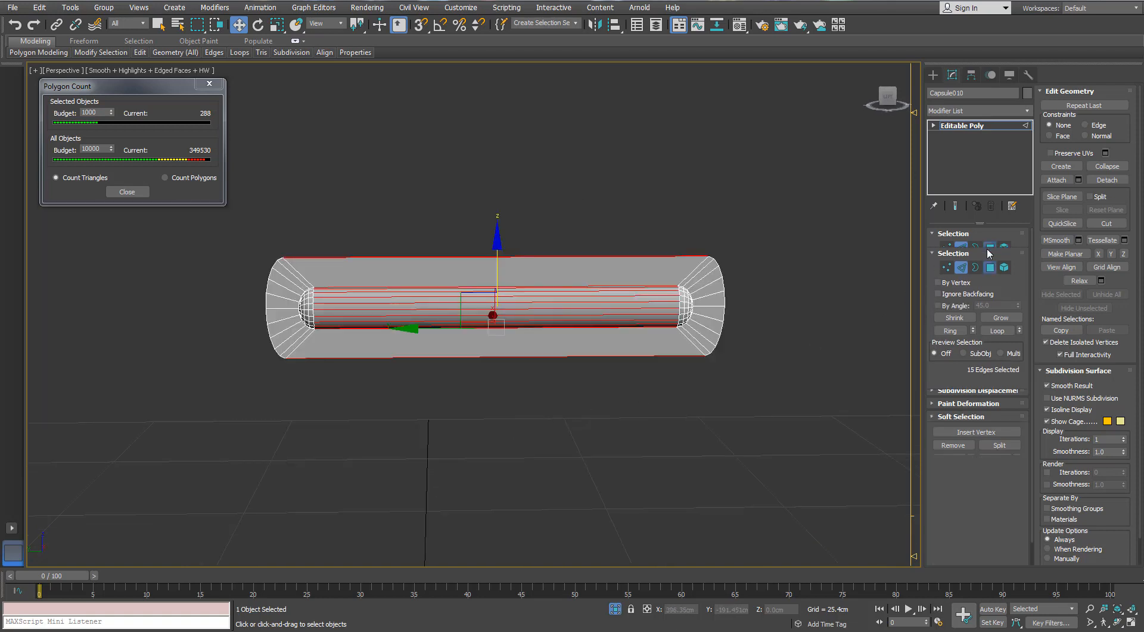
scroll(594, 305, "up", 5)
left_click(596, 320, "alt")
middle_click_drag(594, 305, 729, 330, "alt")
key("ctrl+z")
scroll(640, 306, "up", 3)
scroll(609, 302, "down", 6)
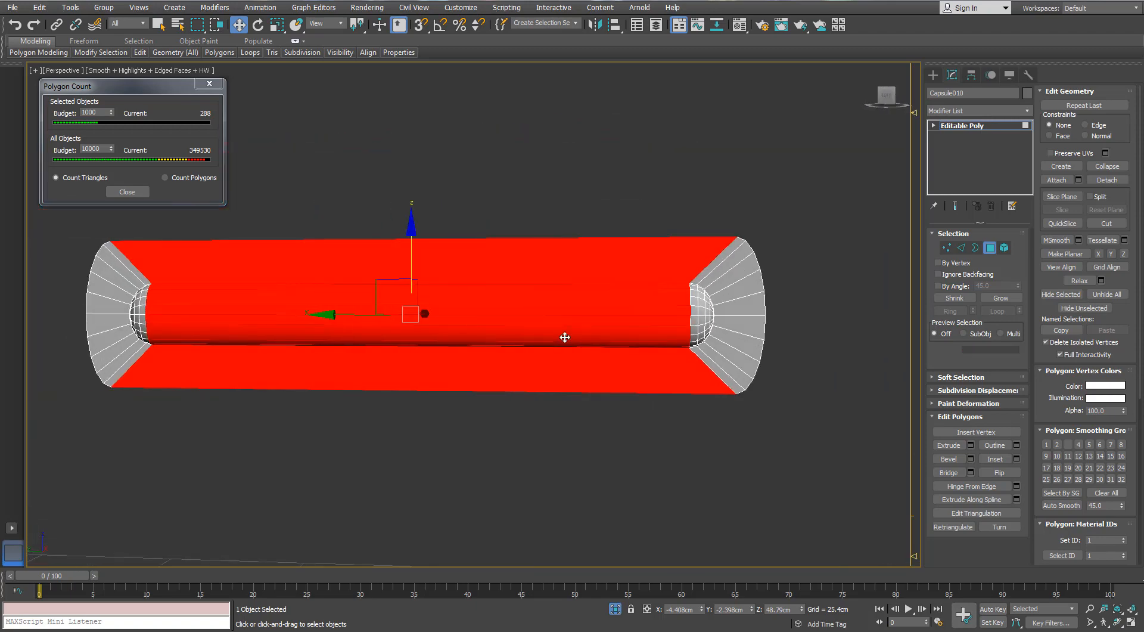
key("Delete")
- Delete the rounded recess polygons at the first end of the panel, keeping the surrounding fan-shaped faces
scroll(646, 311, "up", 5)
left_click_drag(609, 315, 671, 398)
left_click(1002, 298)
left_click(1002, 298)
left_click(1002, 298)
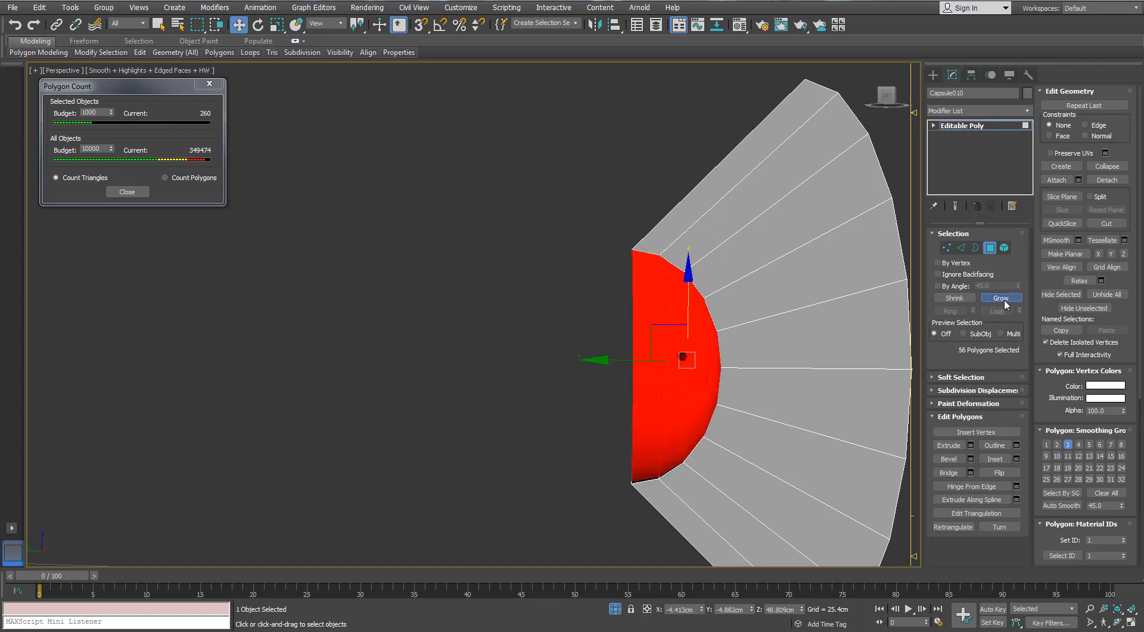
left_click(1002, 298)
scroll(581, 309, "down", 3)
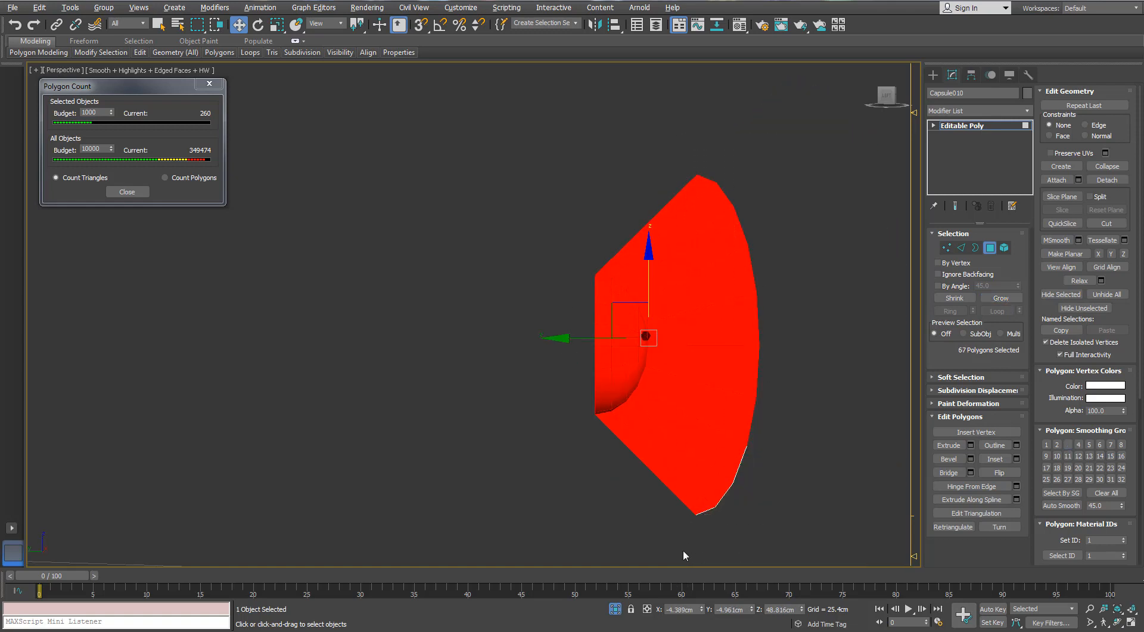
middle_click_drag(683, 424, 366, 342, "alt")
key("Delete")
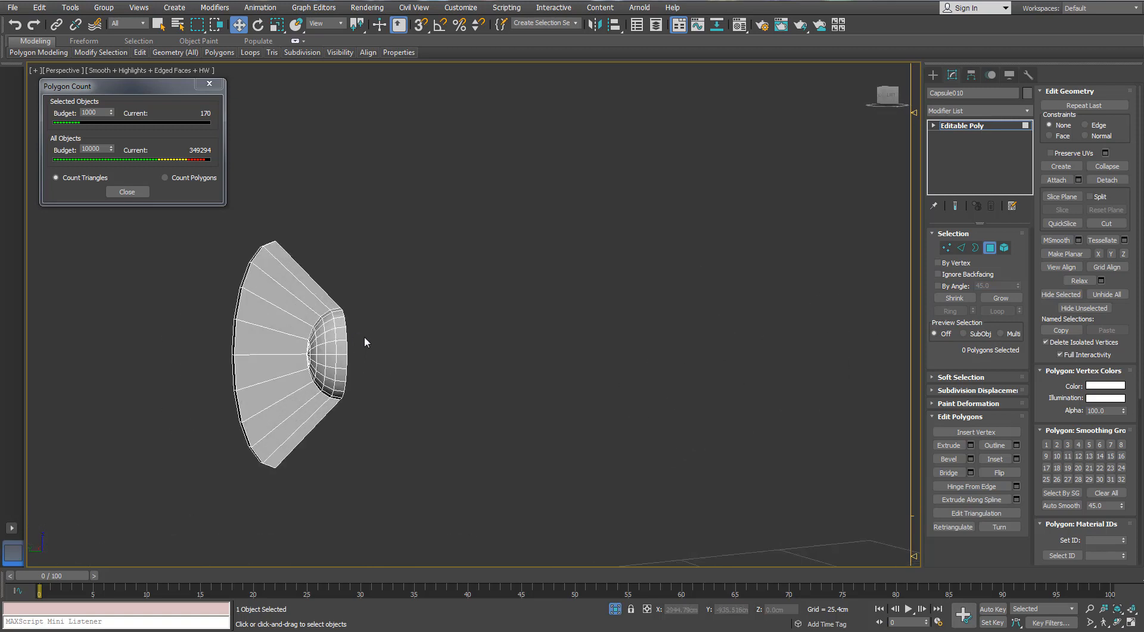
- Delete the rounded recess polygons at the panel's opposite end, keeping its fan-shaped faces
left_click_drag(331, 374, 331, 373)
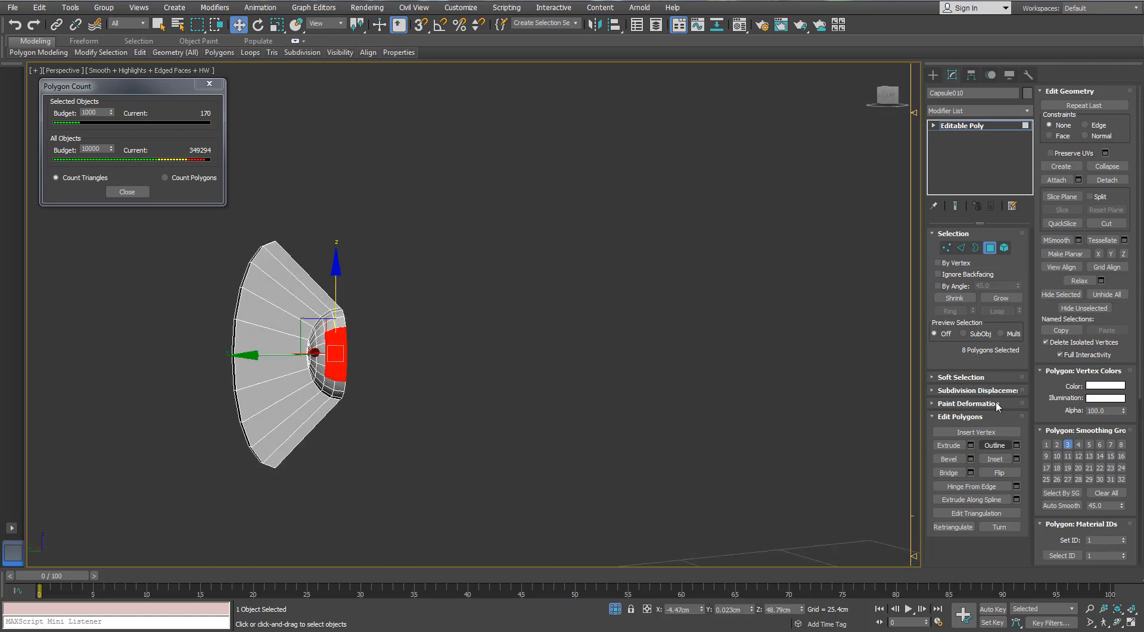
left_click(1001, 299)
left_click(1001, 298)
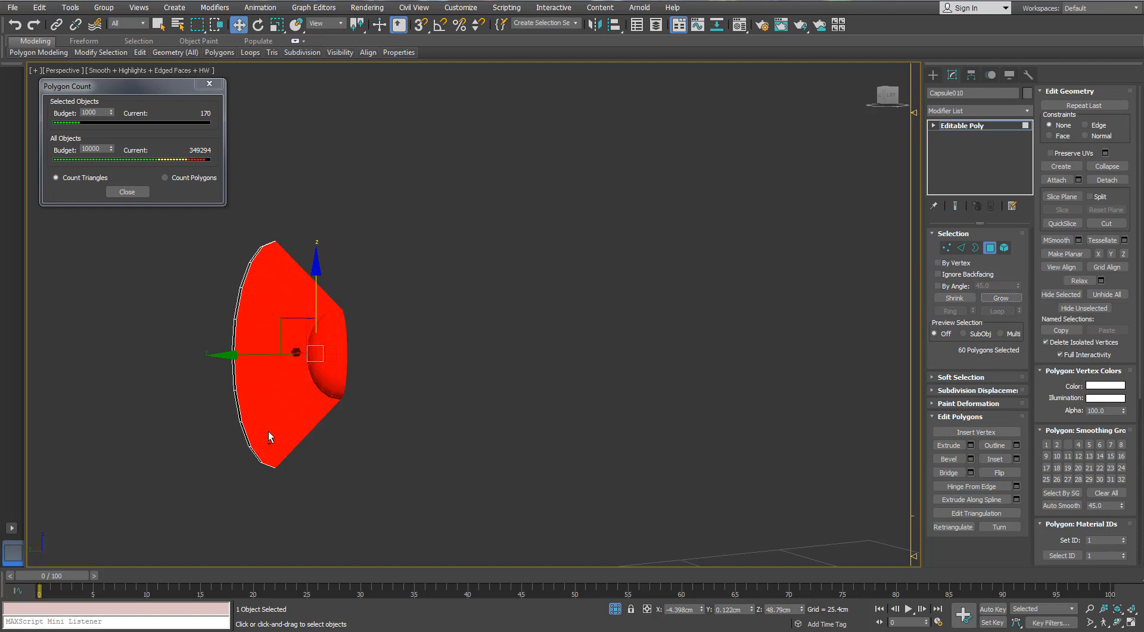
middle_click_drag(305, 460, 295, 456, "alt")
scroll(295, 456, "up", 1)
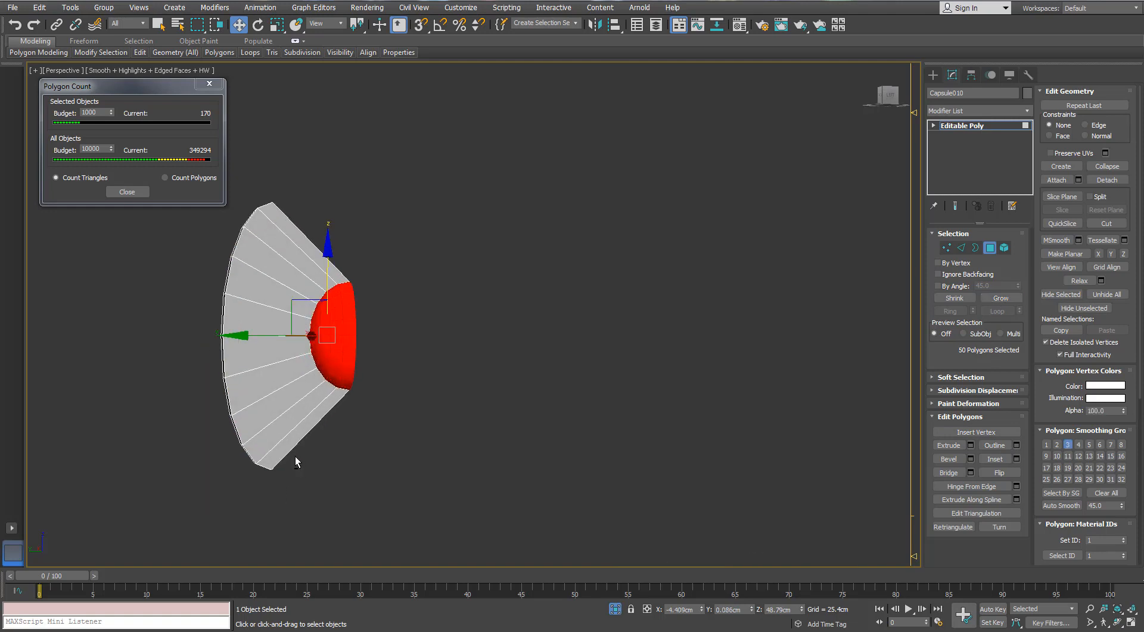
key("Delete")
scroll(319, 433, "down", 3)
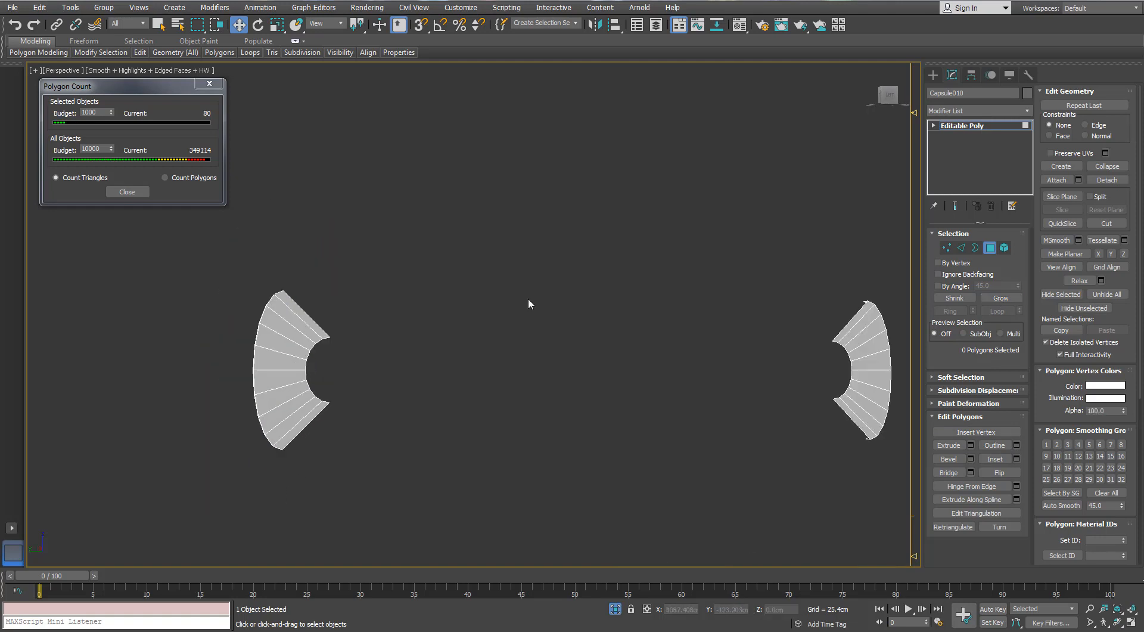
- Bridge the inner curved edges of both fan-shaped ends to form a flat strip along the panel's middle
middle_click_drag(528, 298, 519, 303, "alt")
left_click(961, 247)
double_click(802, 355)
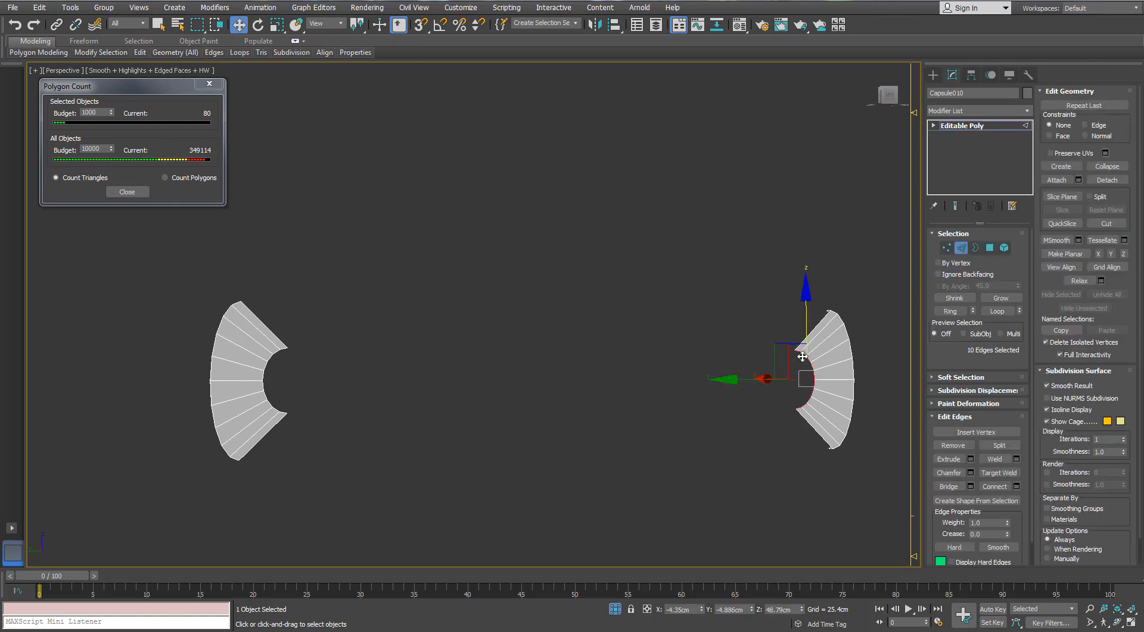
double_click(265, 364, "ctrl")
left_click(948, 487)
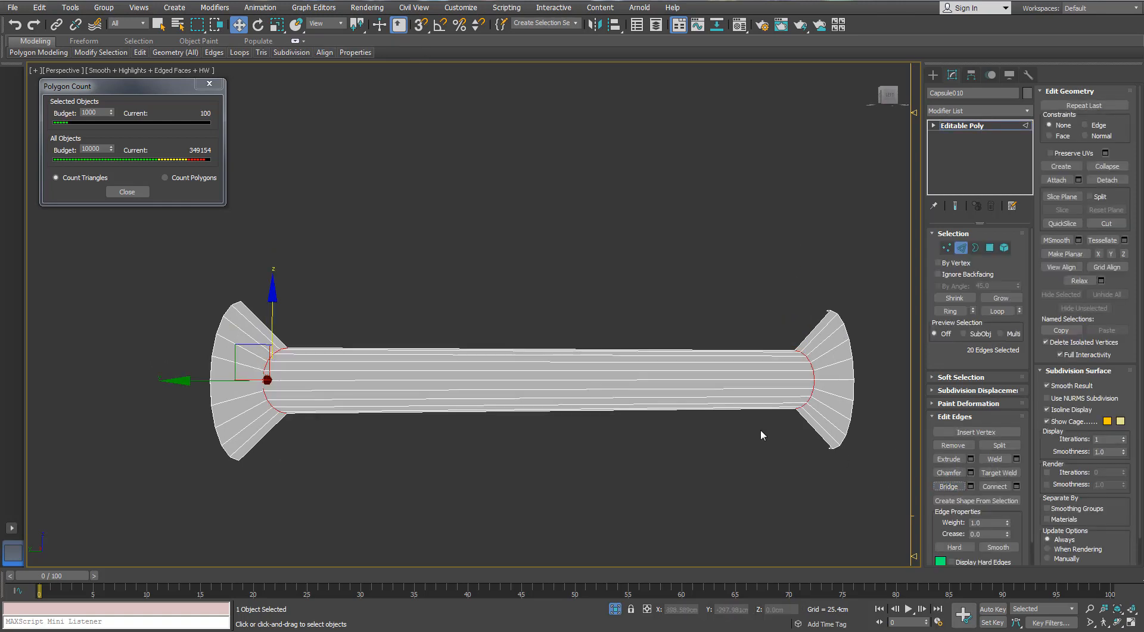
left_click(273, 332)
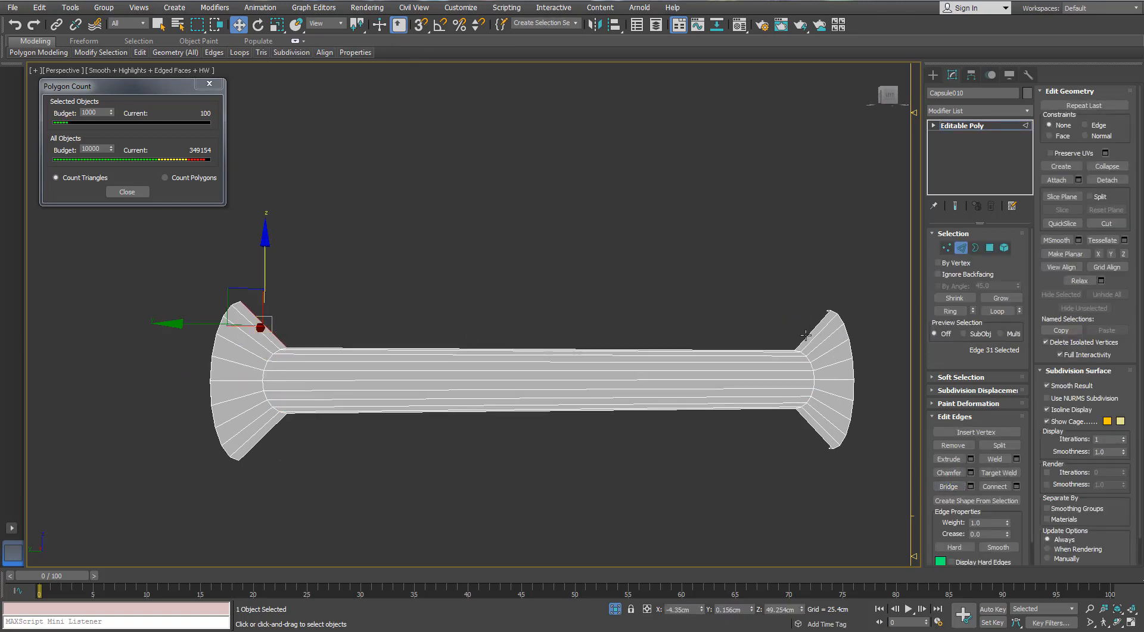
middle_click_drag(806, 434, 899, 440, "alt")
scroll(887, 424, "up", 2)
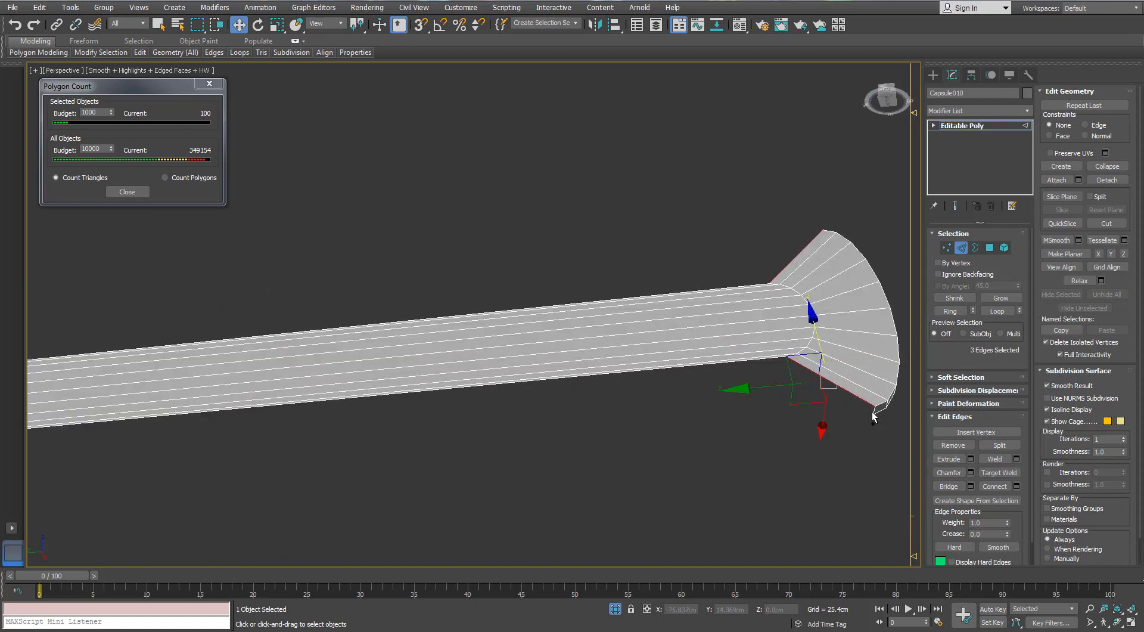
middle_click_drag(833, 326, 874, 317, "alt")
scroll(822, 357, "up", 2)
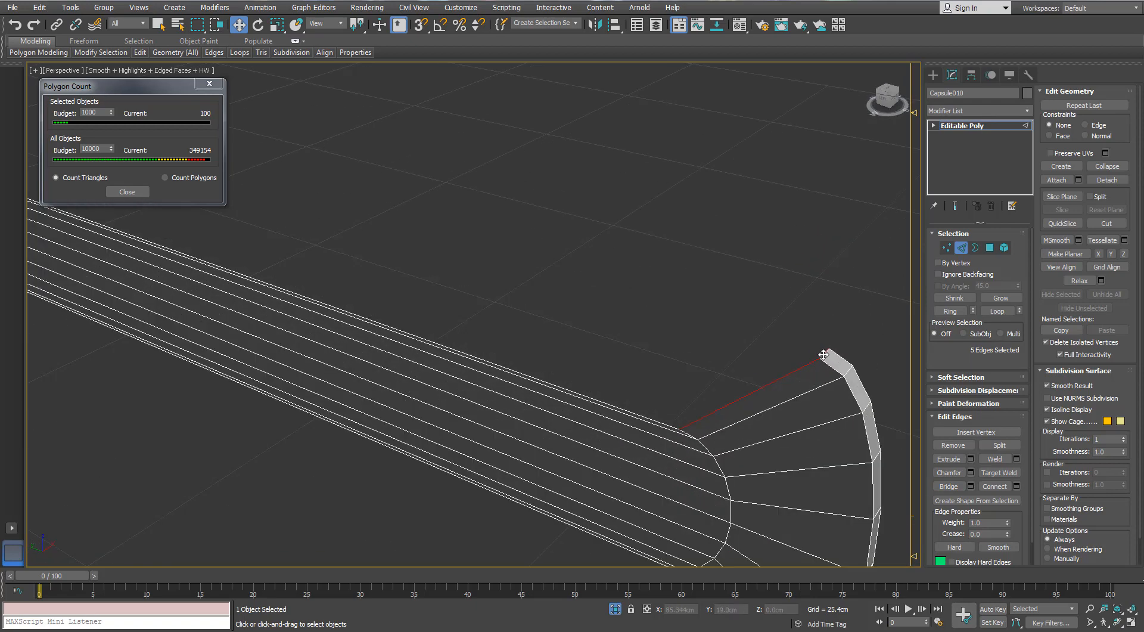
scroll(824, 355, "down", 4)
middle_click_drag(822, 355, 654, 360, "alt")
scroll(369, 323, "up", 4)
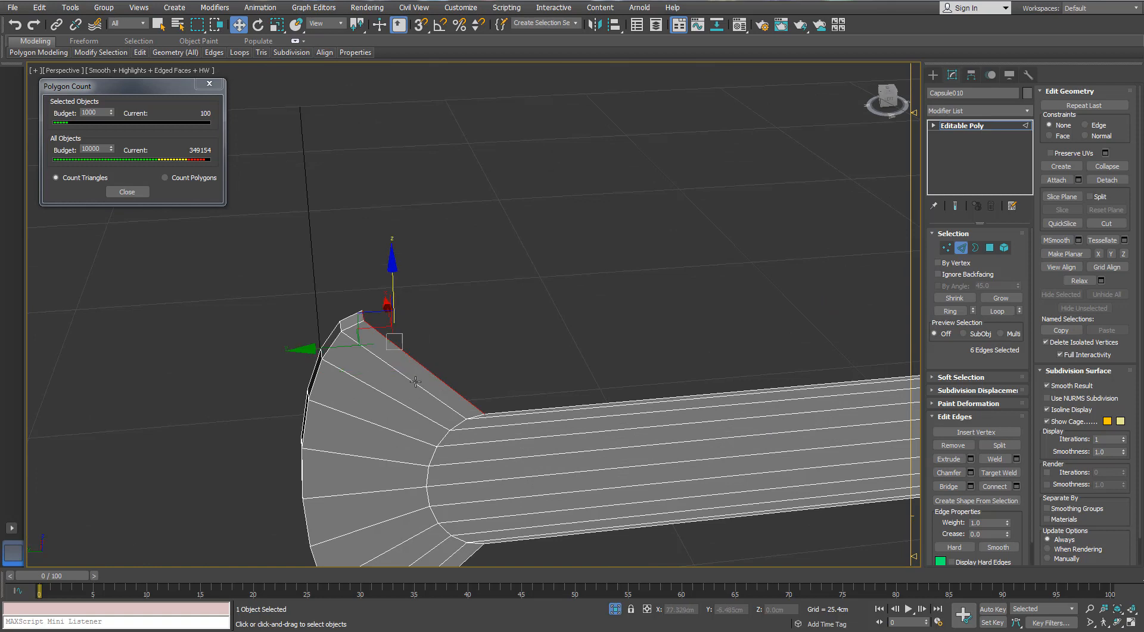
middle_click_drag(416, 381, 428, 499, "alt")
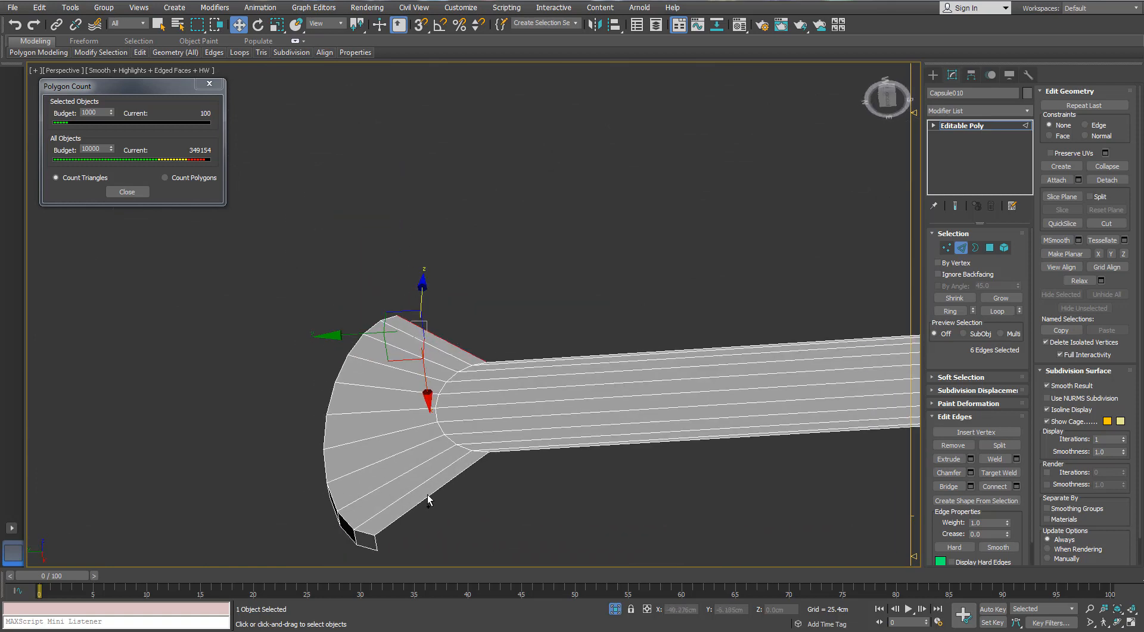
left_click(376, 544, "ctrl")
scroll(403, 404, "down", 3)
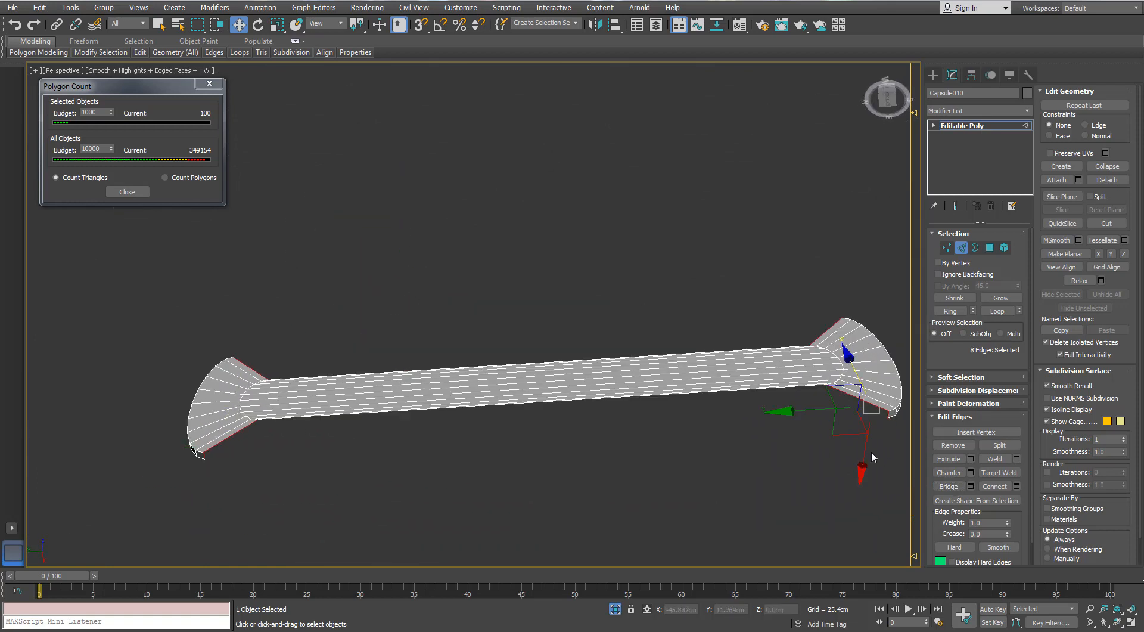
middle_click_drag(745, 358, 706, 363, "alt")
- Bridge the matching slanted edges of the two fan-shaped ends, filling the panel's upper and lower long sides
left_click(802, 330)
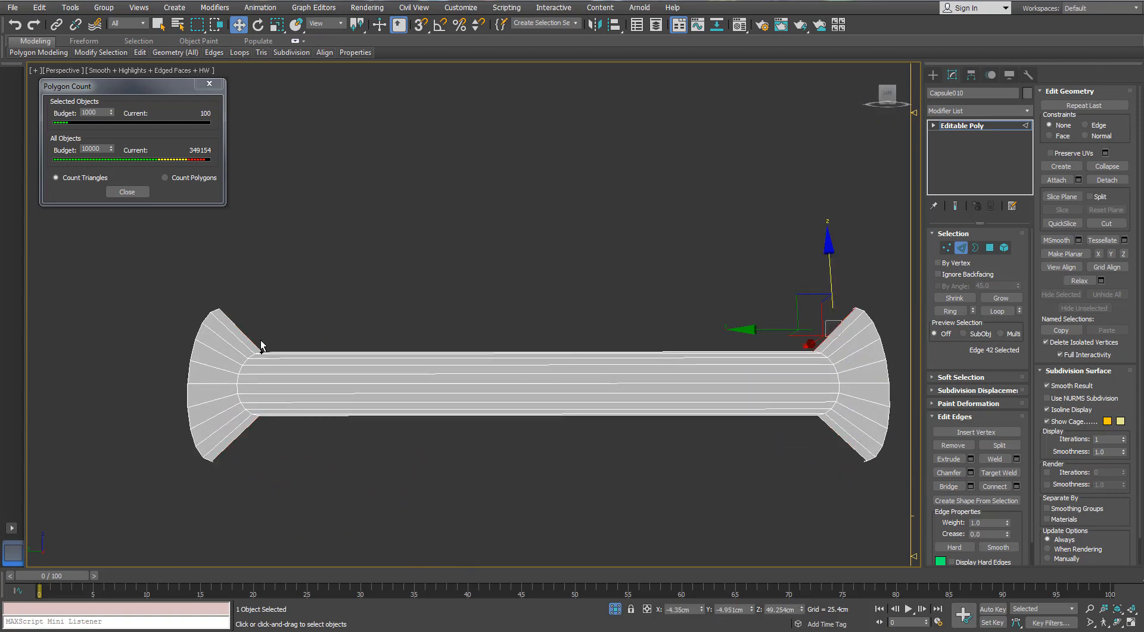
left_click(260, 345, "ctrl")
left_click(948, 486)
left_click(851, 448)
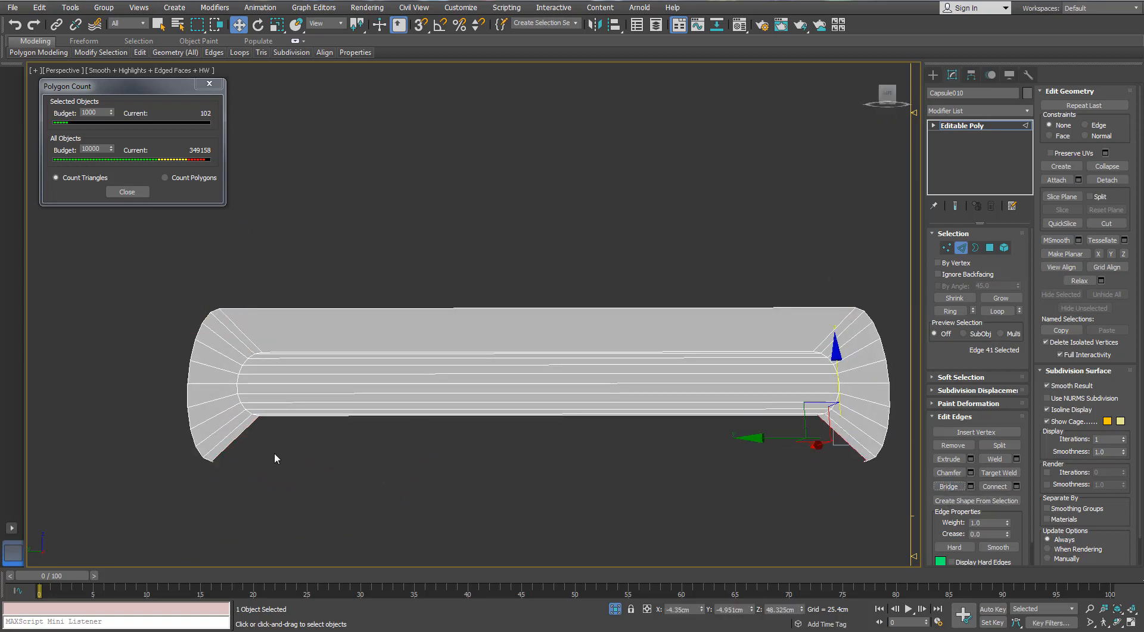
left_click(249, 430, "ctrl")
left_click(949, 486)
- Bridge the short rim edges between the two ends to close the panel's lower and upper long borders
middle_click_drag(796, 435, 875, 422, "alt")
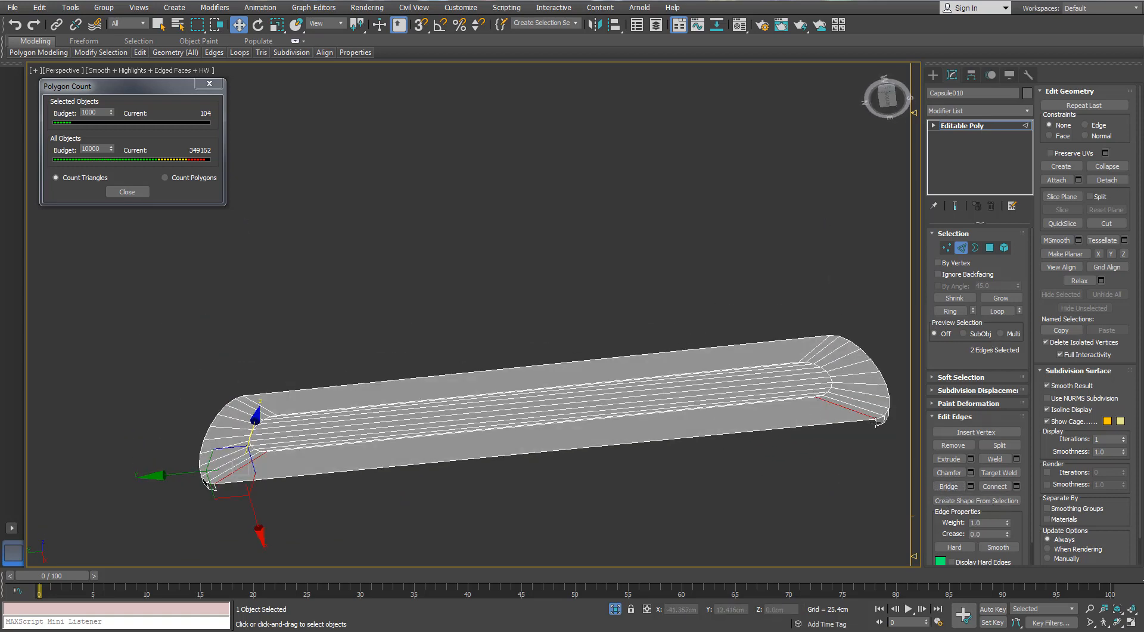
left_click(875, 422)
left_click(949, 486)
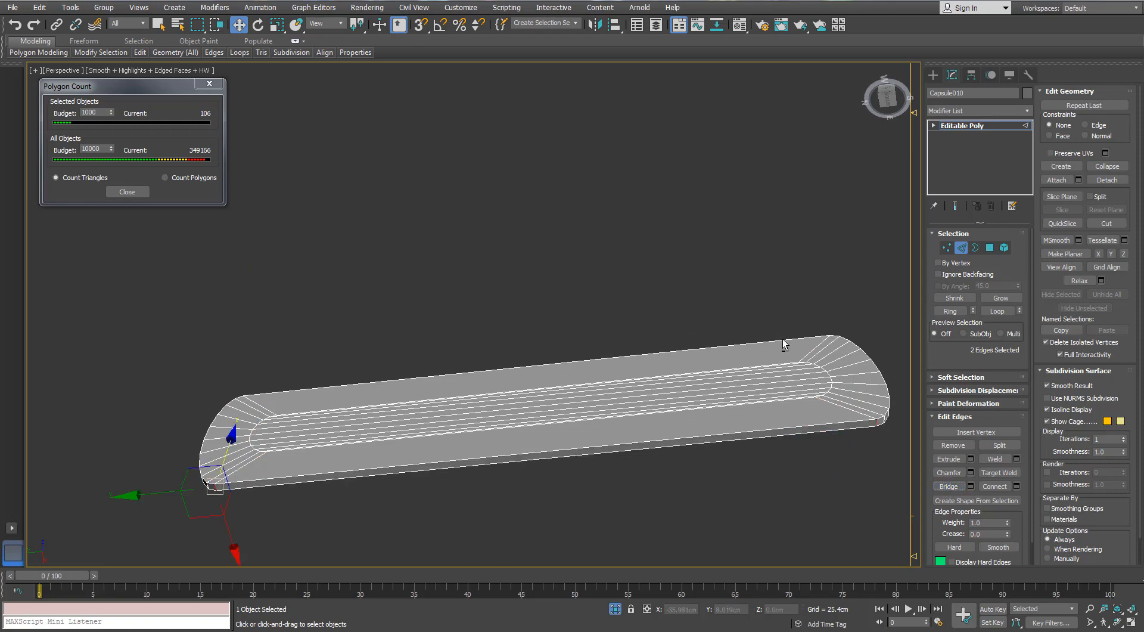
middle_click_drag(782, 338, 468, 489, "alt")
scroll(748, 381, "up", 3)
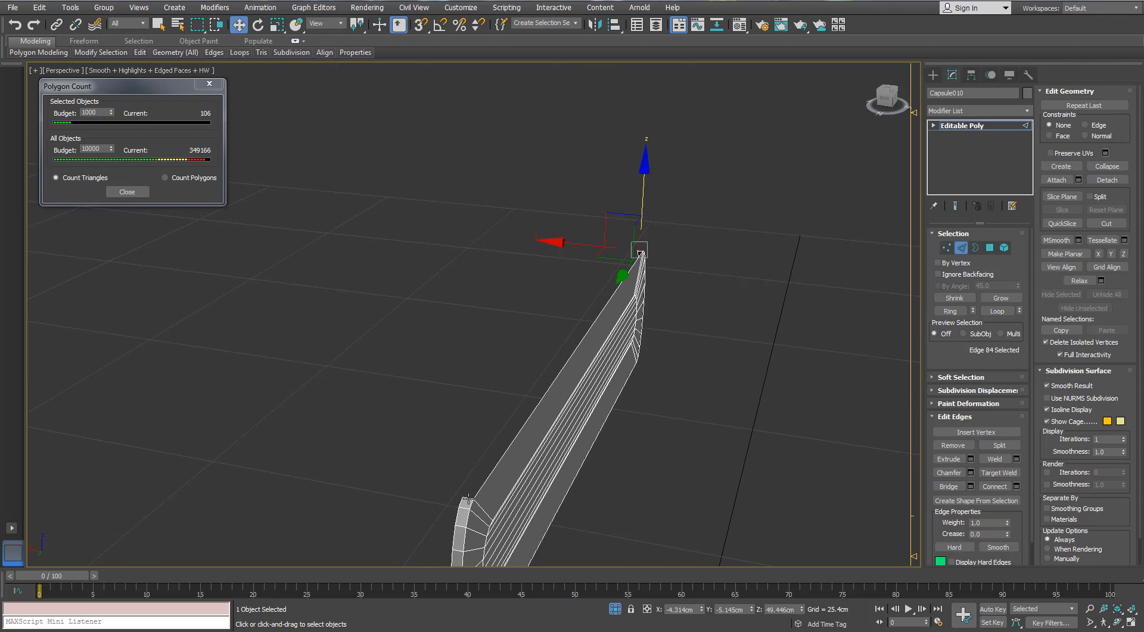
left_click(951, 486)
- Collapse the panel's middle recess polygons into a single central point and show the whole flamethrower again
middle_click_drag(745, 417, 659, 413, "alt")
key("z")
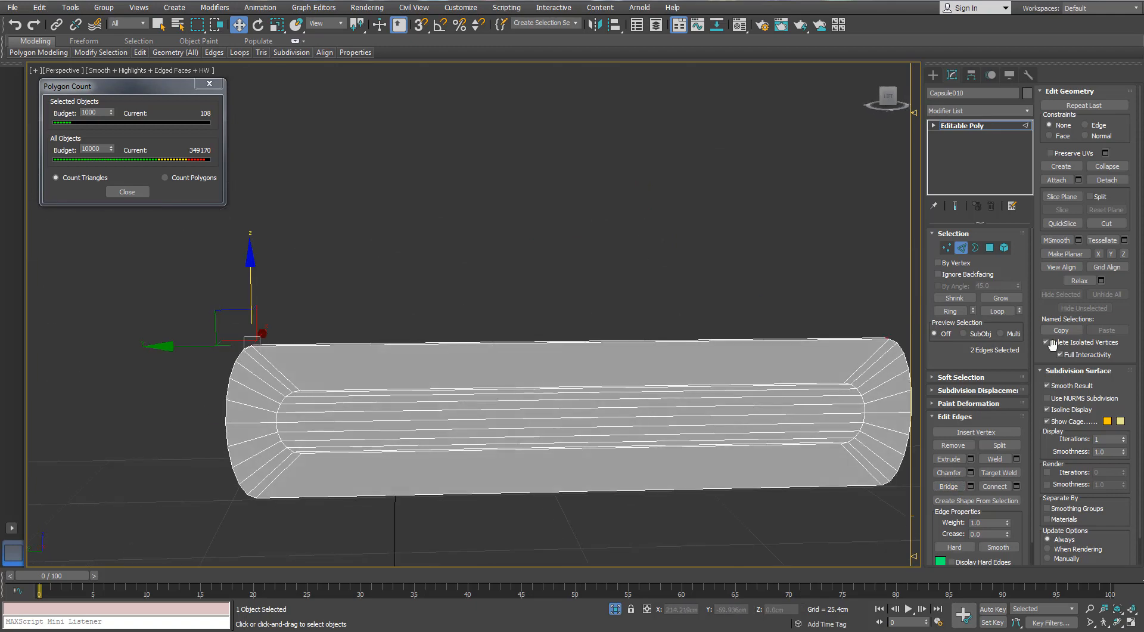
left_click(989, 247)
left_click_drag(637, 273, 536, 564)
left_click_drag(677, 294, 633, 365, "alt")
left_click_drag(587, 524, 543, 475, "alt")
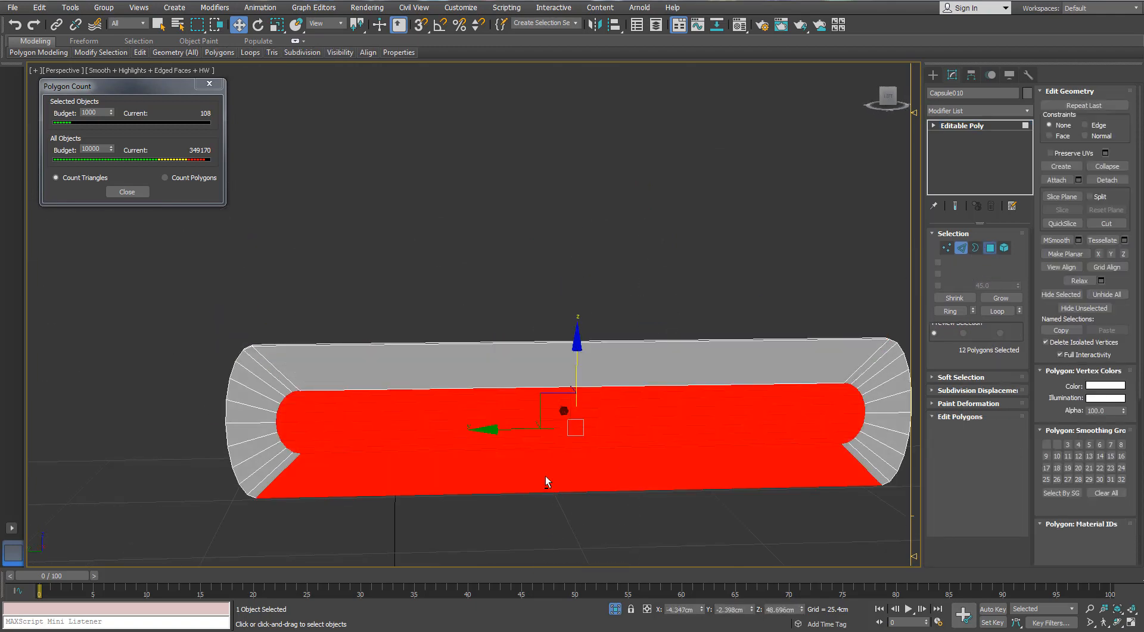
right_click(501, 415)
left_click(478, 290)
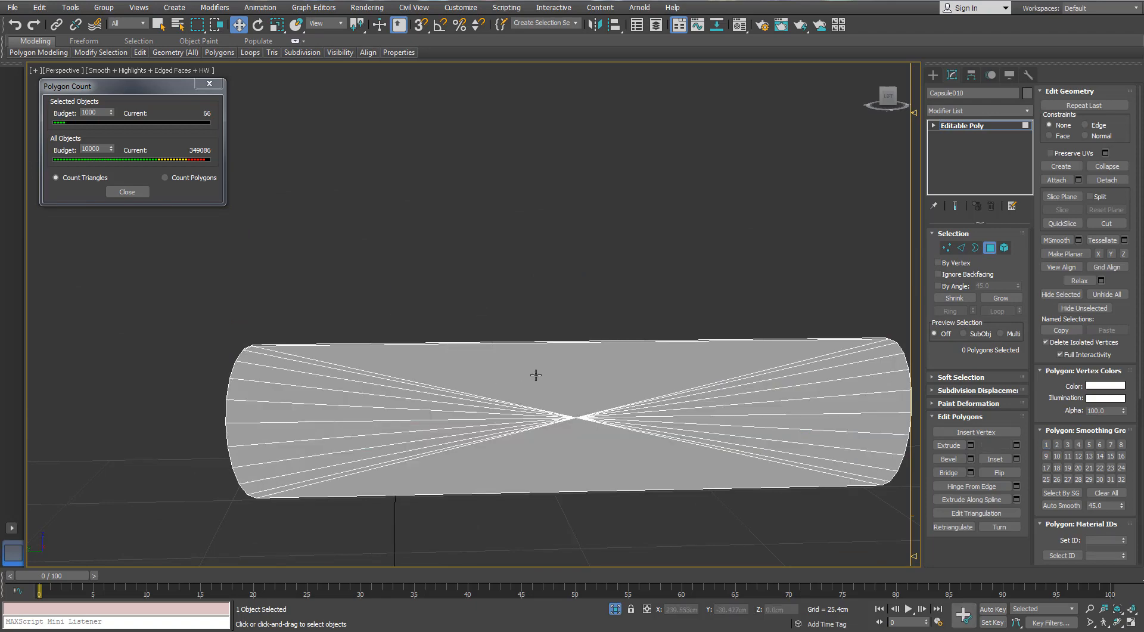
middle_click_drag(534, 373, 538, 460, "alt")
scroll(469, 409, "up", 3)
scroll(572, 408, "down", 3)
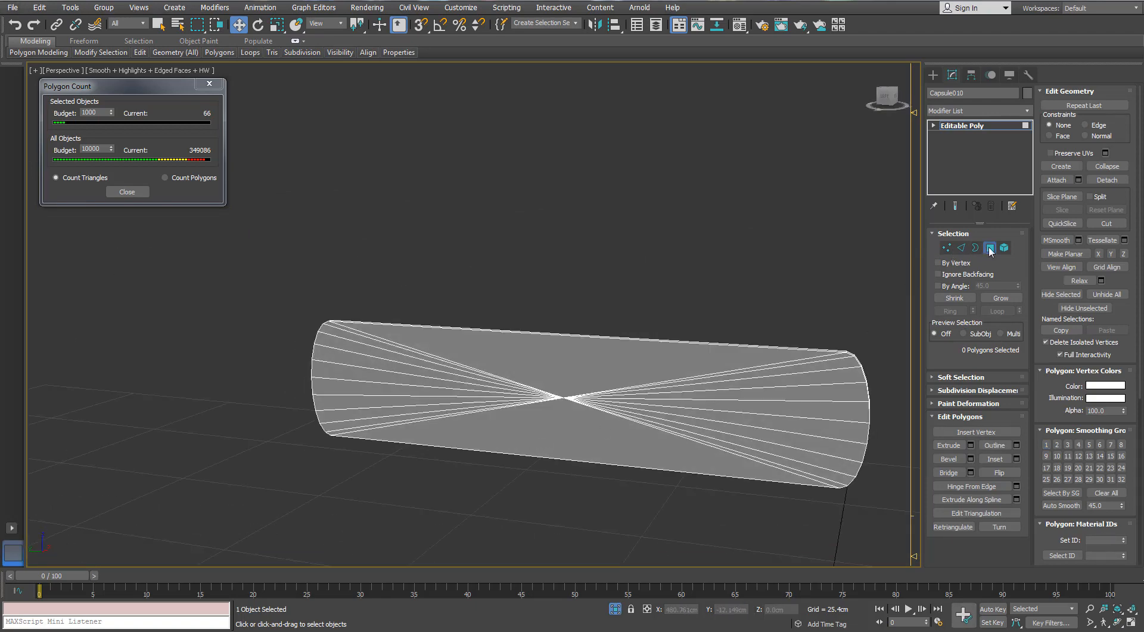
left_click(989, 248)
left_click(615, 609)
- Select the large tapered nozzle body at the front of the flamethrower and isolate it
scroll(417, 362, "down", 5)
middle_click_drag(501, 347, 551, 271)
scroll(551, 271, "down", 1)
middle_click_drag(858, 377, 774, 334, "alt")
left_click(878, 317)
left_click(781, 335)
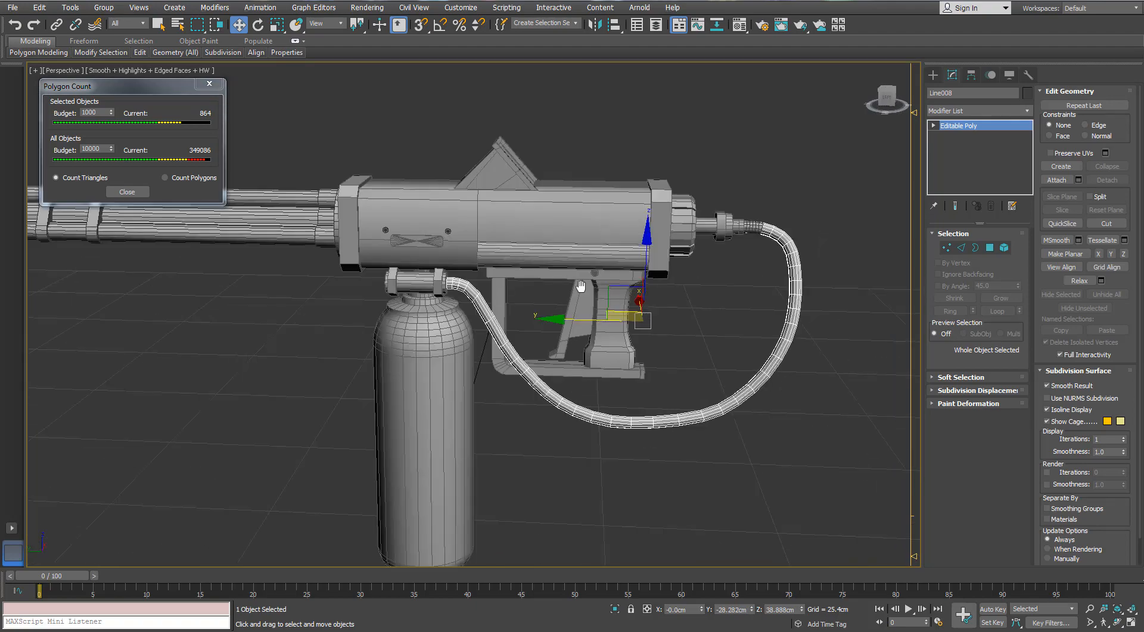
middle_click_drag(580, 286, 766, 284)
middle_click_drag(479, 294, 668, 334)
middle_click_drag(393, 272, 512, 298, "alt")
middle_click_drag(373, 304, 408, 122)
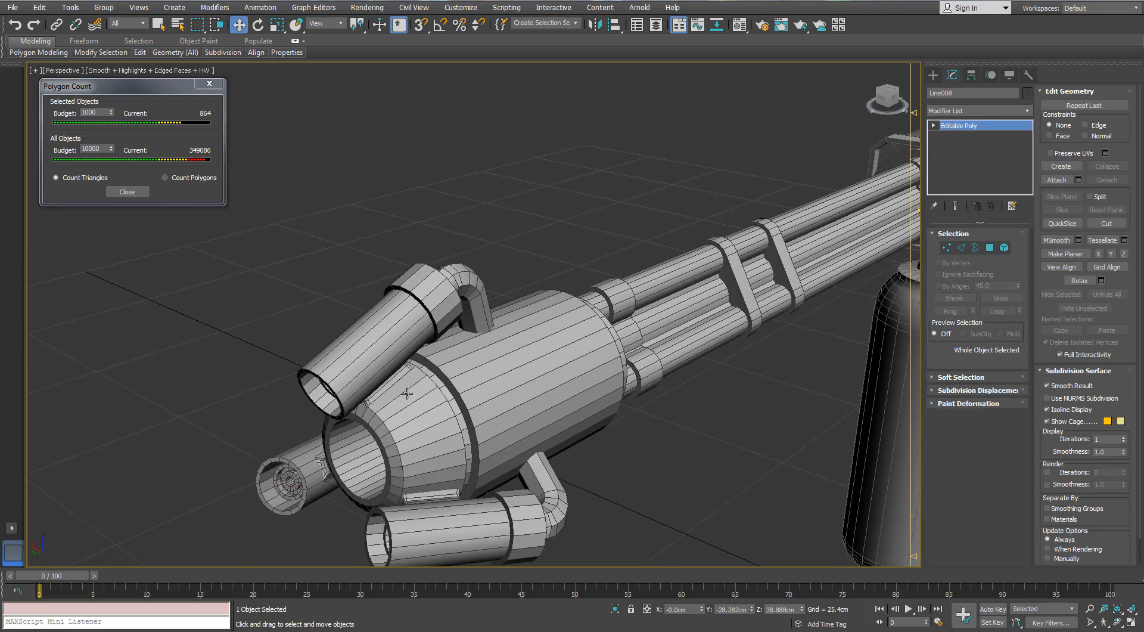
left_click(410, 392)
key("alt+q")
mouse_move(429, 388)
middle_mouse_down("alt")
mouse_move(333, 387)
mouse_move(413, 394)
middle_mouse_up("alt")
left_click(612, 607)
key("alt+q")
- Delete the recessed groove polygons running around the nozzle body between its cone and main cylinder
scroll(359, 242, "up", 3)
mouse_move(359, 242)
middle_mouse_down("alt")
mouse_move(307, 240)
mouse_move(352, 253)
mouse_move(286, 280)
mouse_move(344, 237)
middle_mouse_up("alt")
left_click(959, 250)
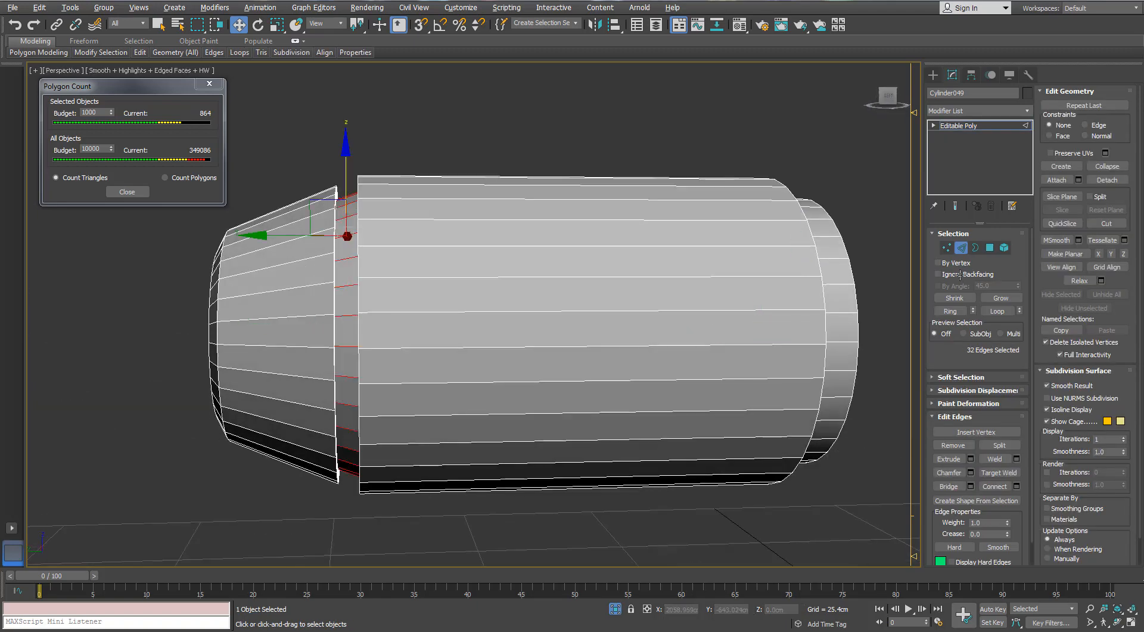
left_click(990, 247, "ctrl")
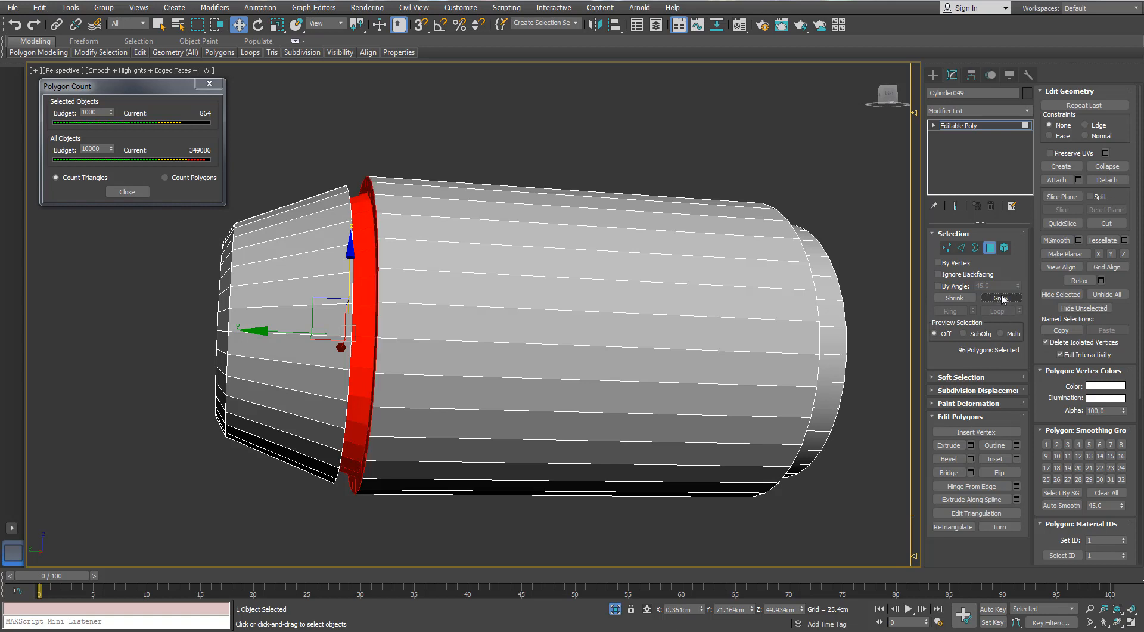
key("Delete")
- Bridge the open edge loops of the nozzle's cone and main cylinder to close the gap
left_click(962, 247)
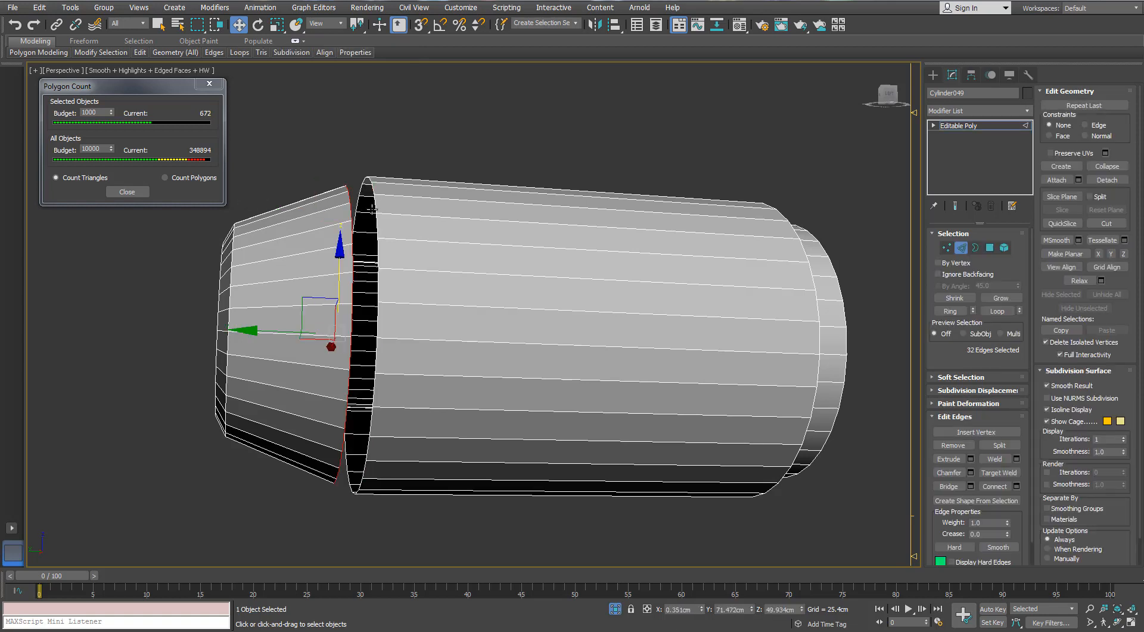
left_click(373, 208, "ctrl")
key("alt+l")
left_click(957, 485)
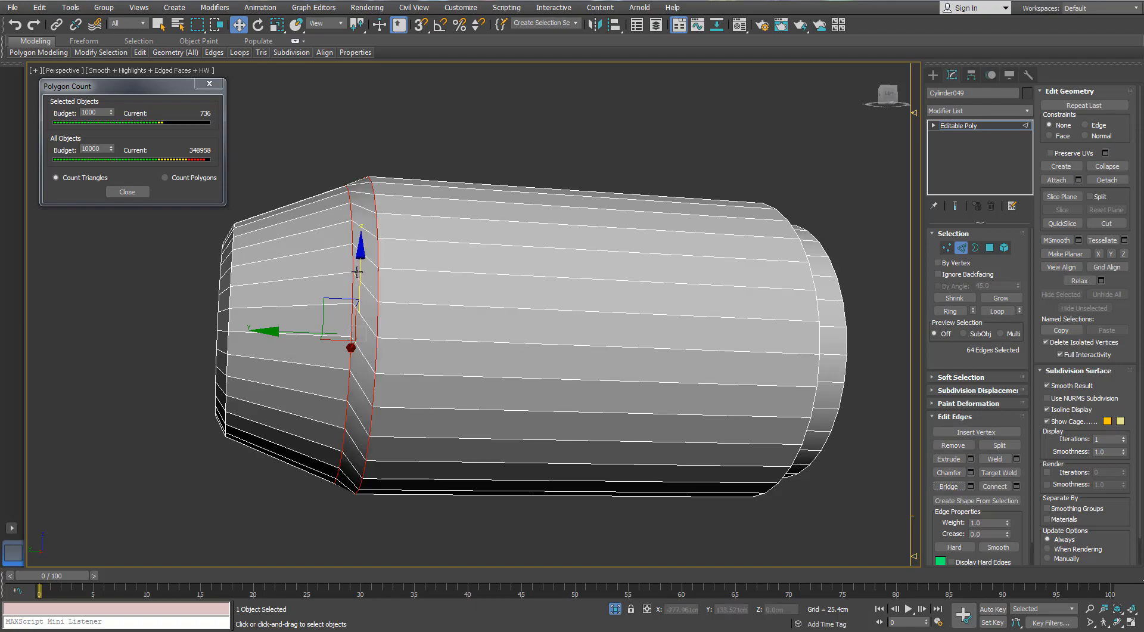
- Remove the surplus edge loop at the wide base of the nozzle's cone
middle_click_drag(338, 259, 335, 227, "alt")
double_click(336, 212)
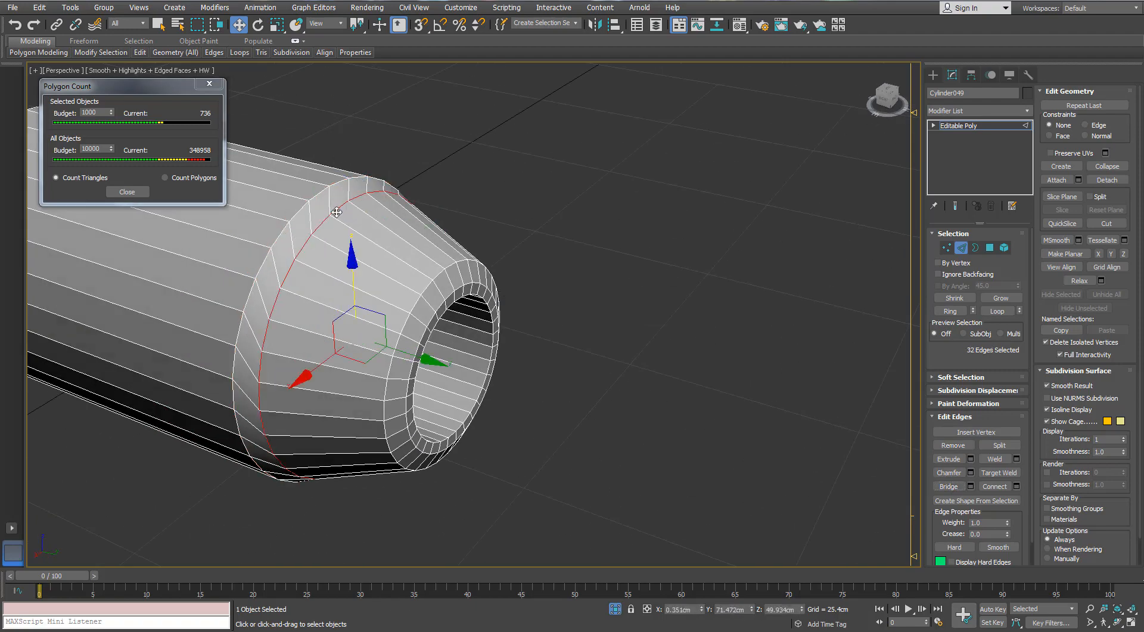
key("ctrl+BackSpace")
- Bring the other parts back into view and remove the inner edge loop around the nozzle's mouth
middle_click_drag(497, 332, 434, 377, "alt")
scroll(505, 297, "up", 3)
left_click(618, 607)
middle_click_drag(290, 342, 321, 360, "alt")
scroll(321, 360, "up", 5)
double_click(312, 355)
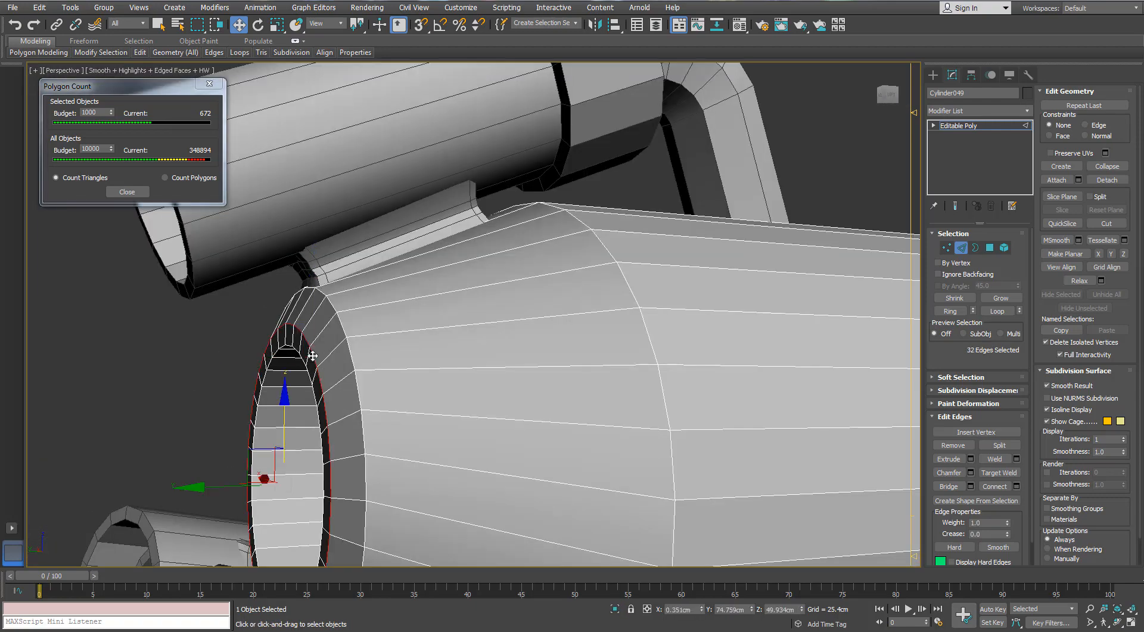
key("ctrl+BackSpace")
- Finish editing the nozzle and check the entire flamethrower's count in both polygons and triangles
scroll(313, 356, "down", 8)
scroll(314, 375, "up", 4)
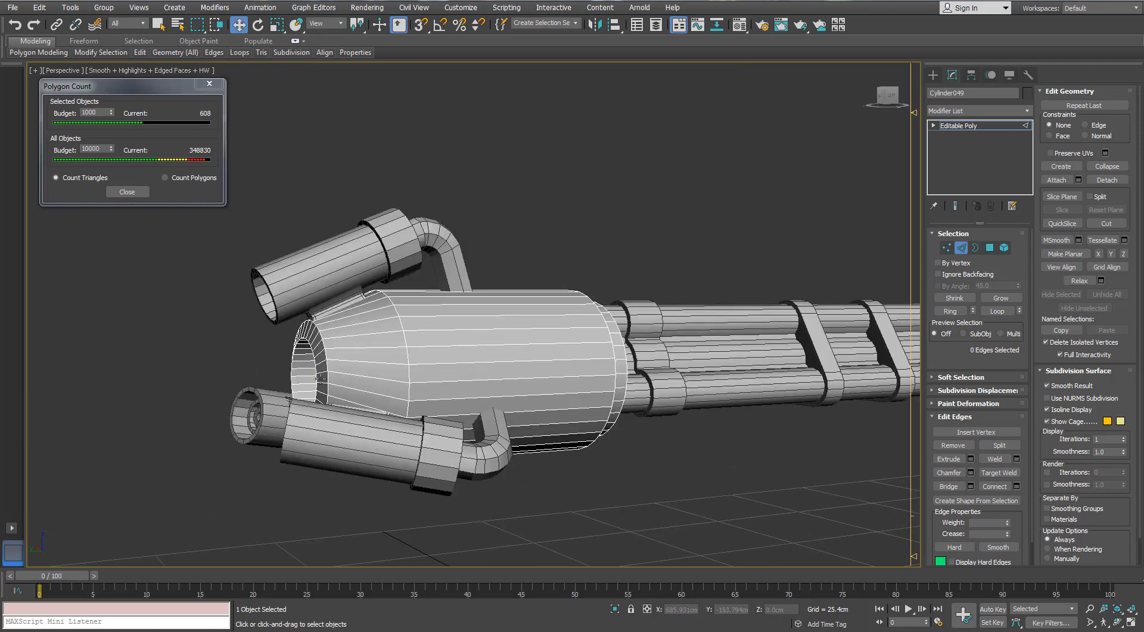
middle_click_drag(321, 378, 649, 566, "alt")
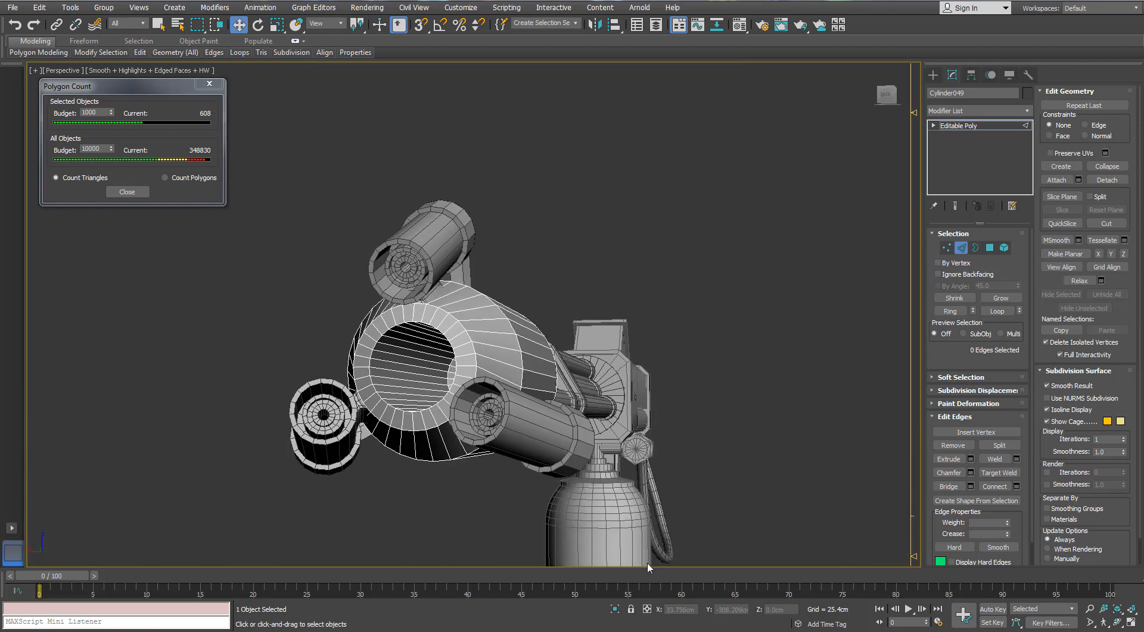
left_click(961, 251)
left_click(745, 298)
scroll(625, 342, "down", 5)
middle_click_drag(624, 342, 748, 236, "alt")
left_click_drag(750, 224, 176, 547)
left_click(165, 178)
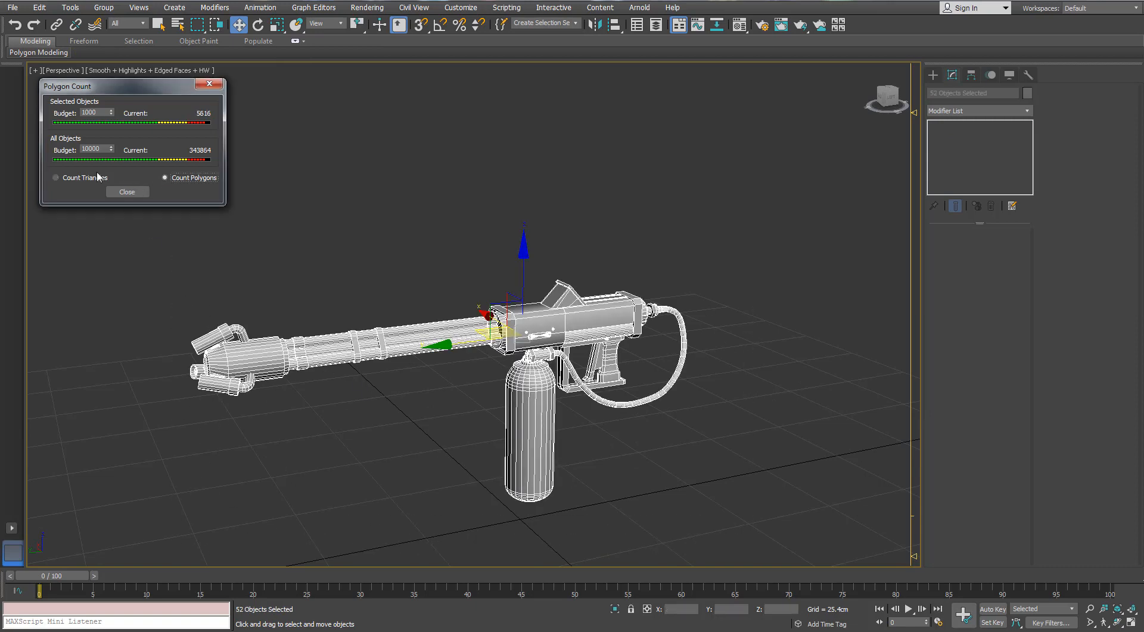
left_click(533, 223)
- Isolate the fuel tank and remove alternate horizontal edge loops from its rounded shoulder
scroll(530, 391, "up", 5)
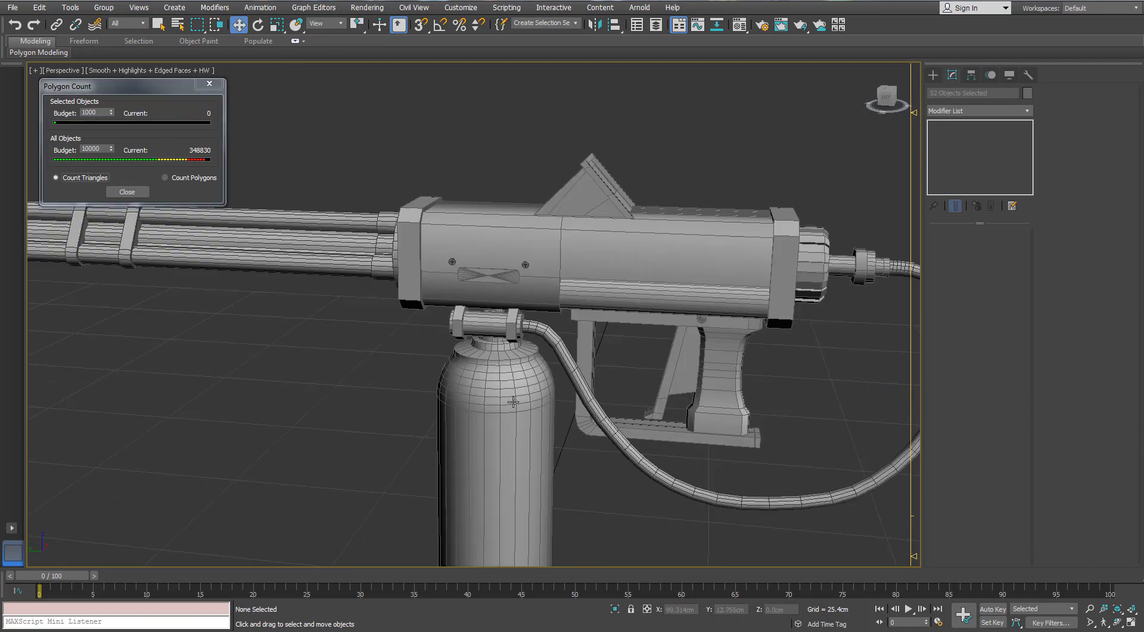
left_click(512, 401)
key("alt+q")
middle_click_drag(492, 166, 493, 205, "alt")
scroll(498, 197, "up", 4)
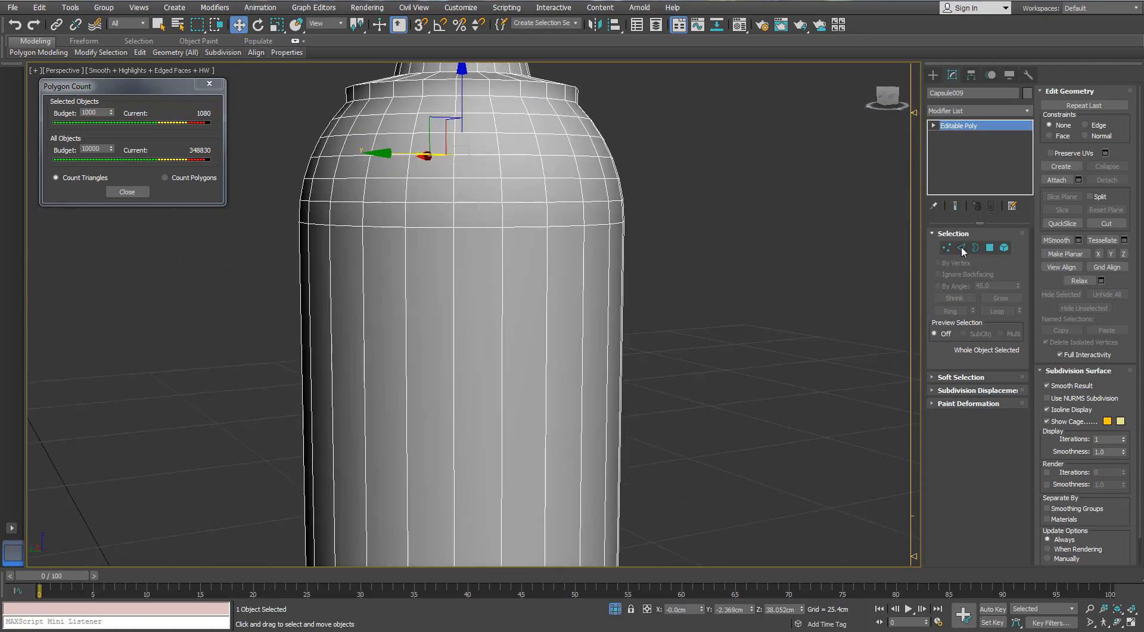
key("2")
double_click(523, 200)
double_click(519, 154, "ctrl")
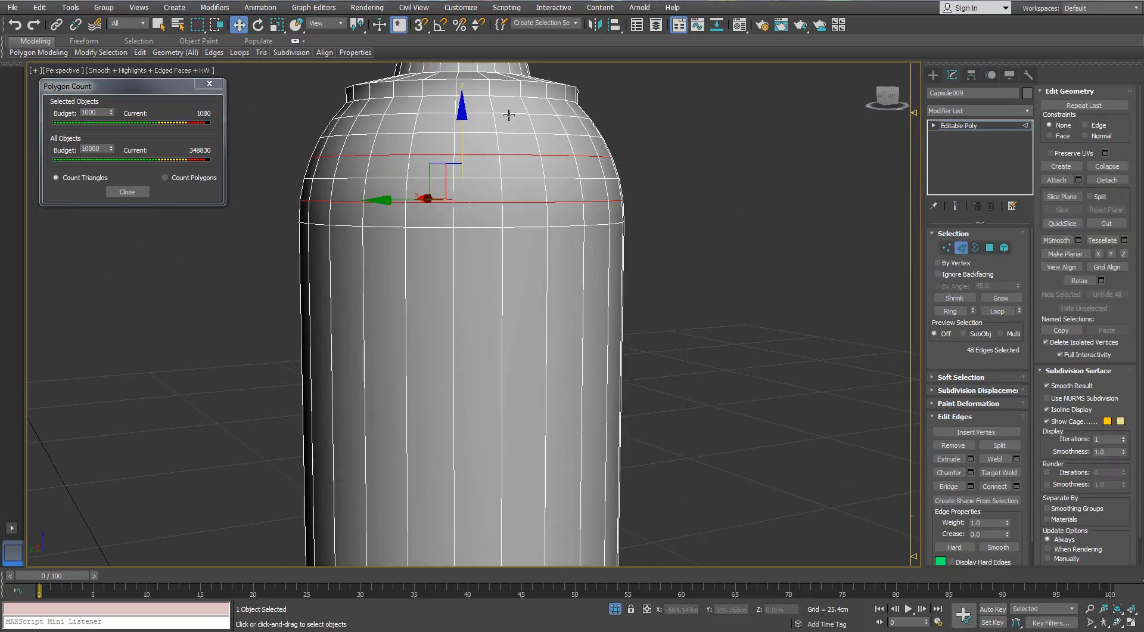
key("ctrl+BackSpace")
- Remove five alternate horizontal edge loops from the fuel tank's rounded bottom and finish edge editing
scroll(508, 117, "down", 5)
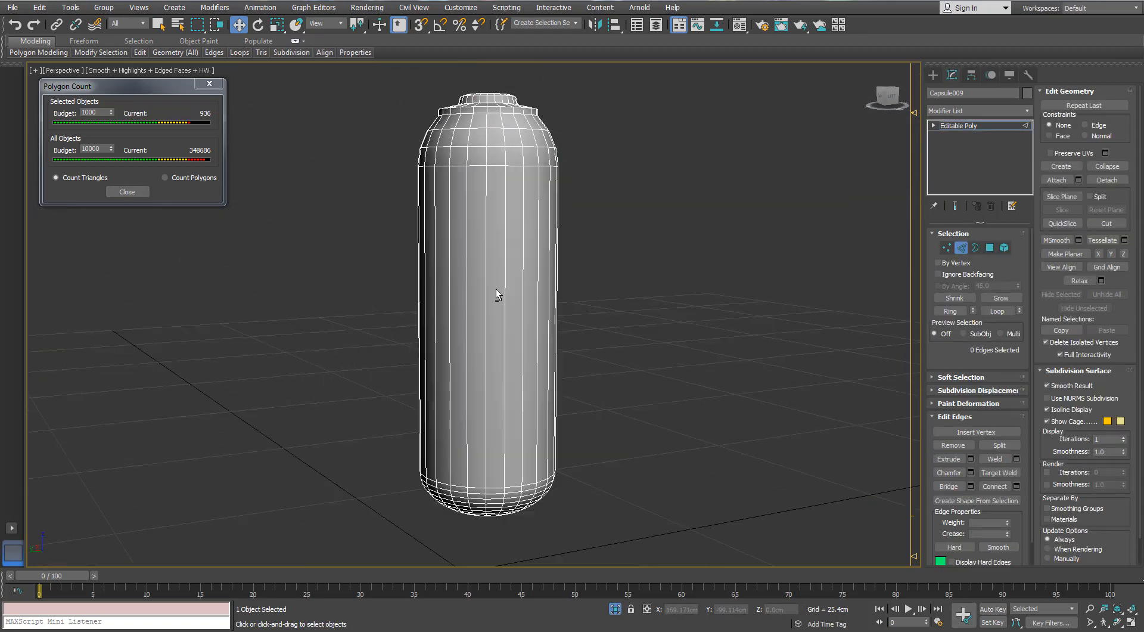
middle_click_drag(498, 294, 502, 241, "alt")
scroll(514, 438, "up", 5)
double_click(536, 413)
middle_click_drag(535, 413, 529, 379, "alt")
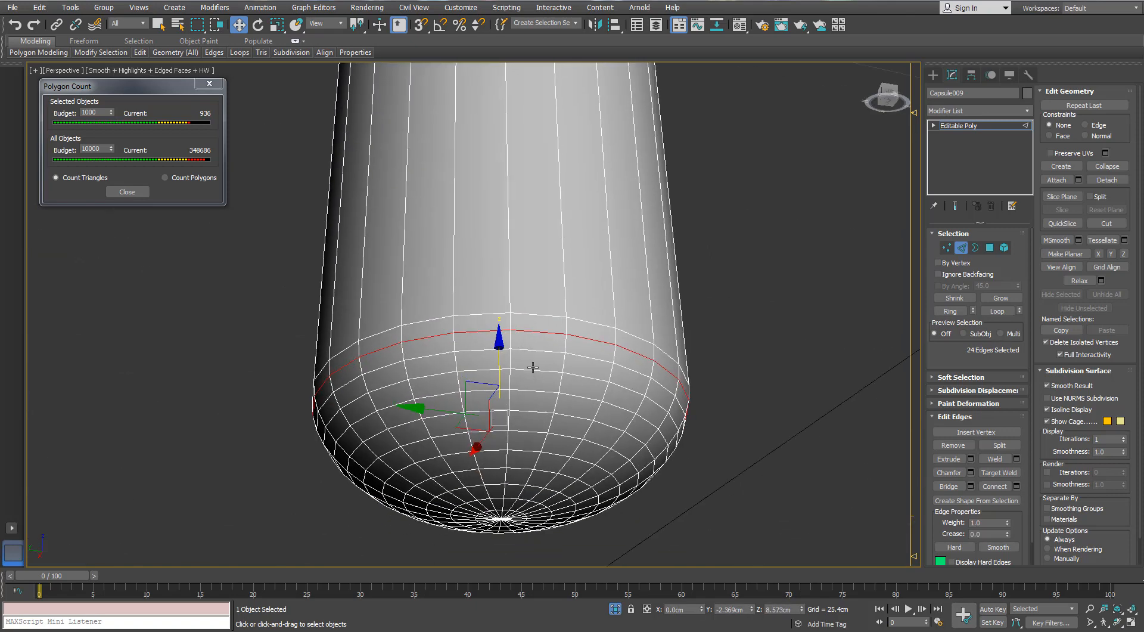
double_click(534, 370, "ctrl")
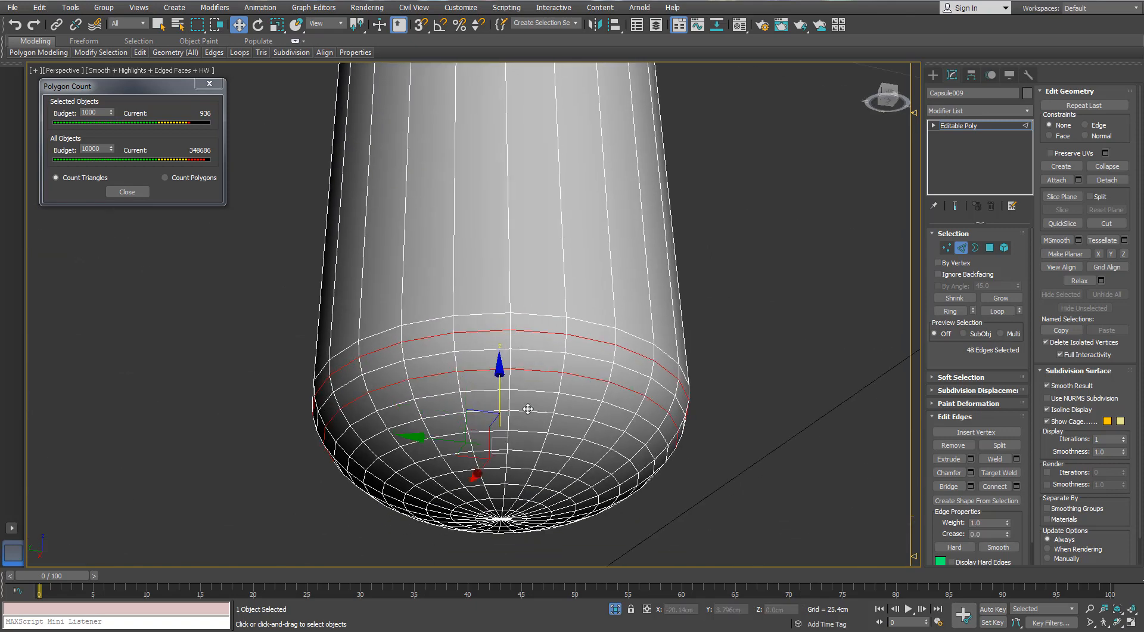
double_click(520, 448, "ctrl")
middle_click_drag(520, 449, 504, 461, "alt")
double_click(520, 502, "ctrl")
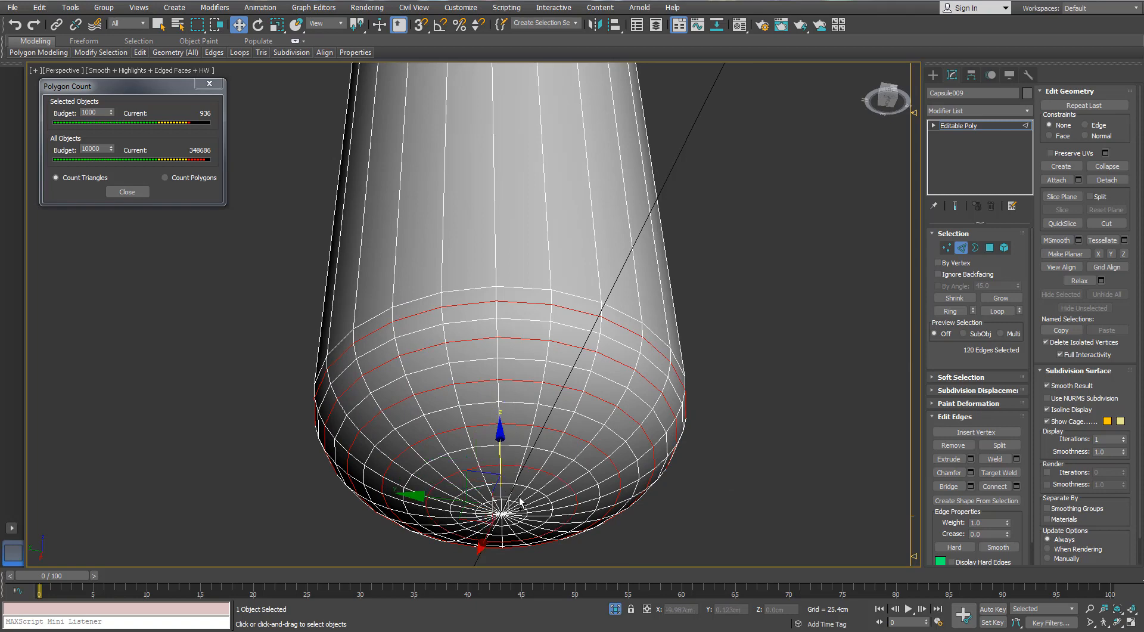
key("ctrl+BackSpace")
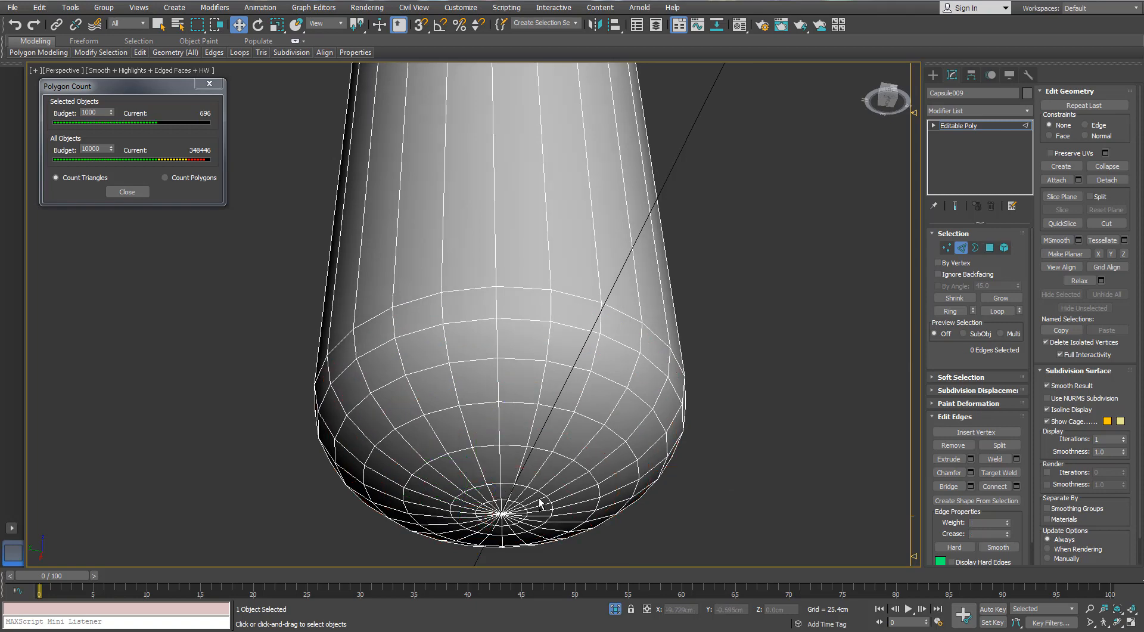
left_click(961, 252)
middle_click_drag(506, 239, 549, 475, "alt")
scroll(549, 475, "down", 4)
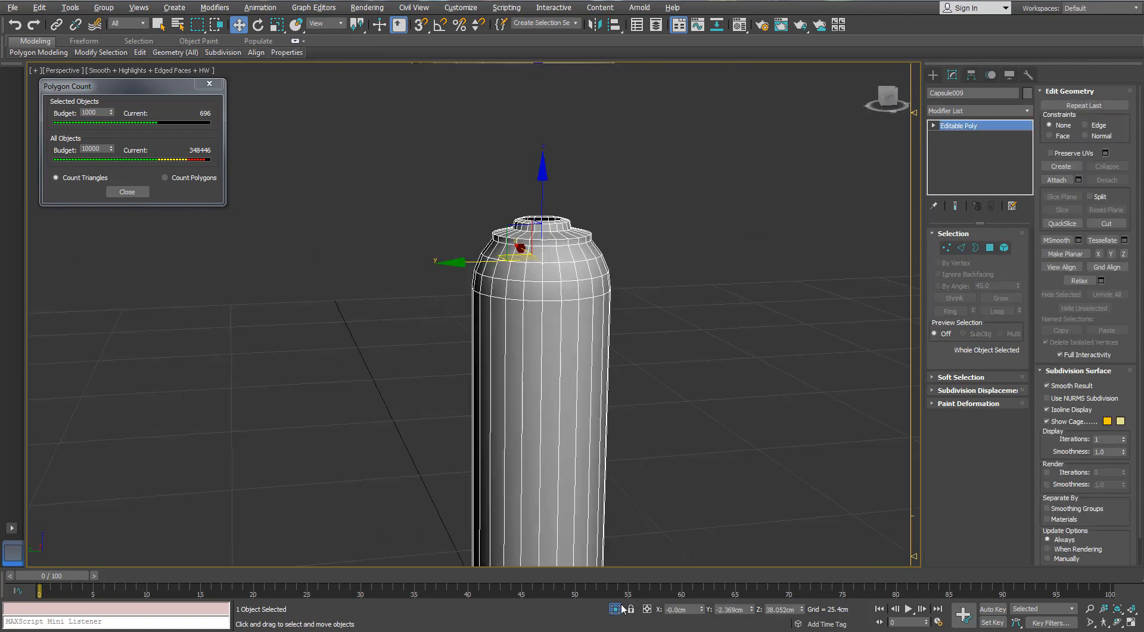
- Bring the other parts back into view and isolate the trigger
left_click(620, 607)
middle_click_drag(548, 313, 460, 411, "alt")
scroll(677, 292, "up", 5)
left_click(624, 350)
key("alt+q")
scroll(513, 158, "up", 5)
- Target-weld the surplus vertices on the trigger's end faces onto its neighbouring corner vertices
left_click(947, 248)
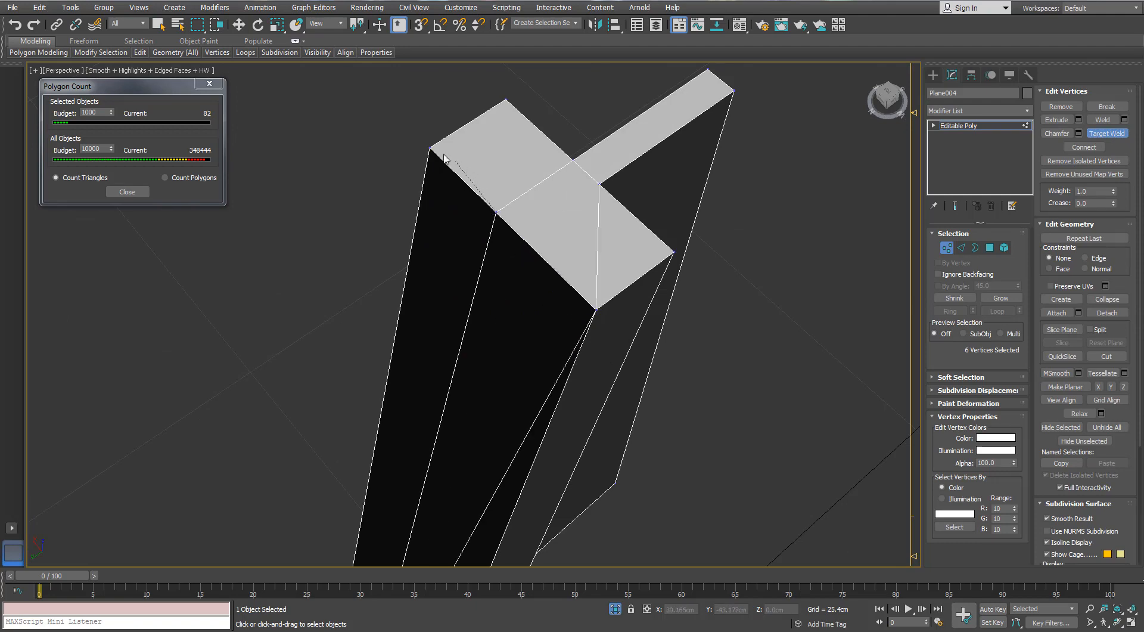
scroll(439, 209, "down", 5)
middle_click_drag(545, 340, 521, 312)
scroll(417, 441, "up", 3)
middle_click_drag(417, 453, 363, 279)
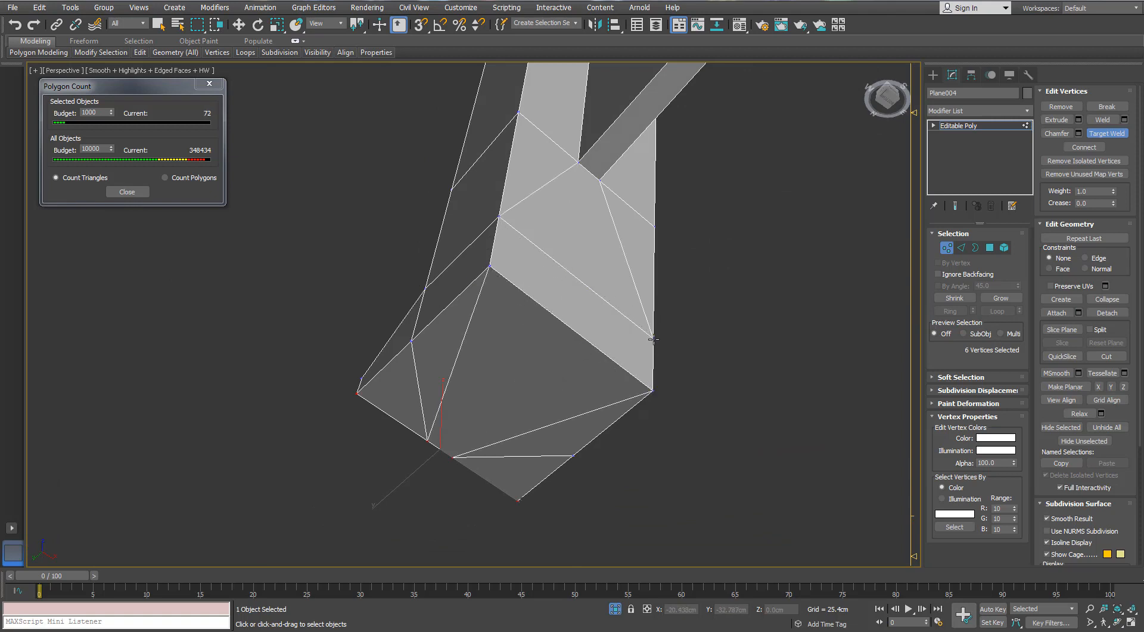
- Remove the surplus edges crossing the trigger's foot and continuing along its length, together with their vertices
key("w")
key("2")
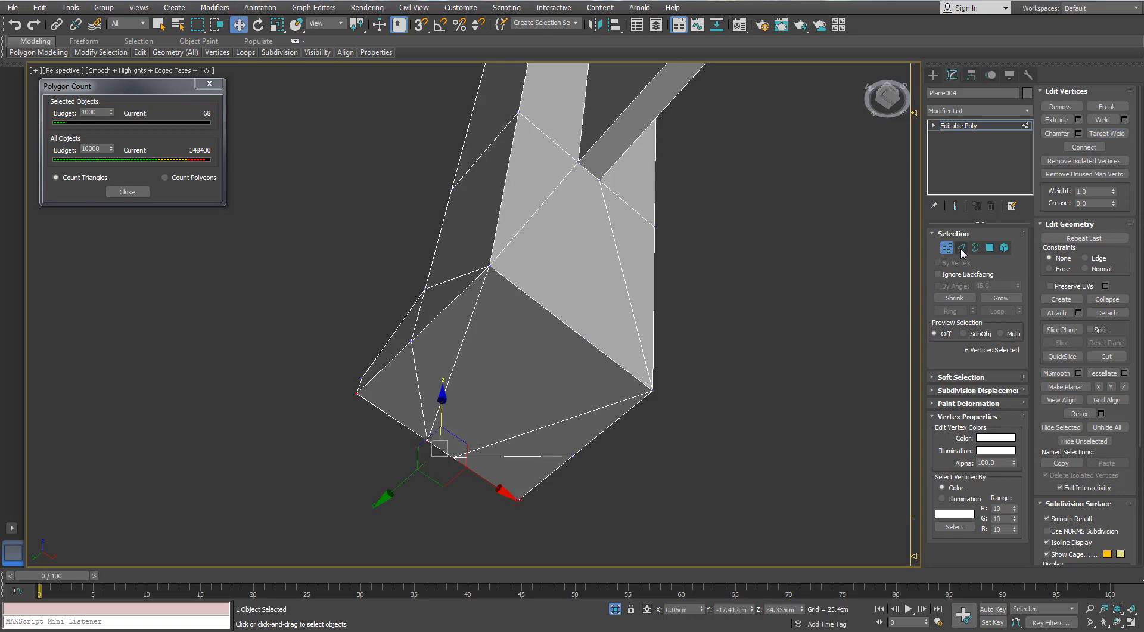
left_click(474, 316)
left_click(573, 417)
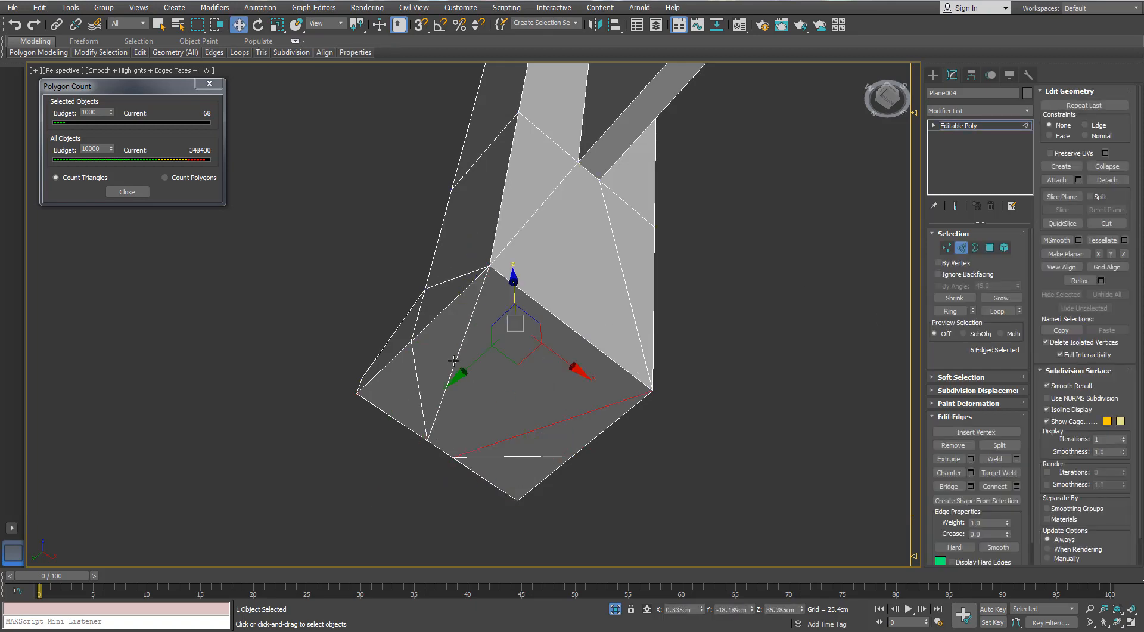
double_click(455, 360, "ctrl")
scroll(456, 361, "down", 5)
middle_click_drag(464, 362, 552, 293, "alt")
key("ctrl+BackSpace")
- Target-weld the remaining stray vertices around the trigger's foot and along its sides onto the corner vertices
middle_click_drag(407, 303, 927, 257, "alt")
key("1")
left_click(1106, 135)
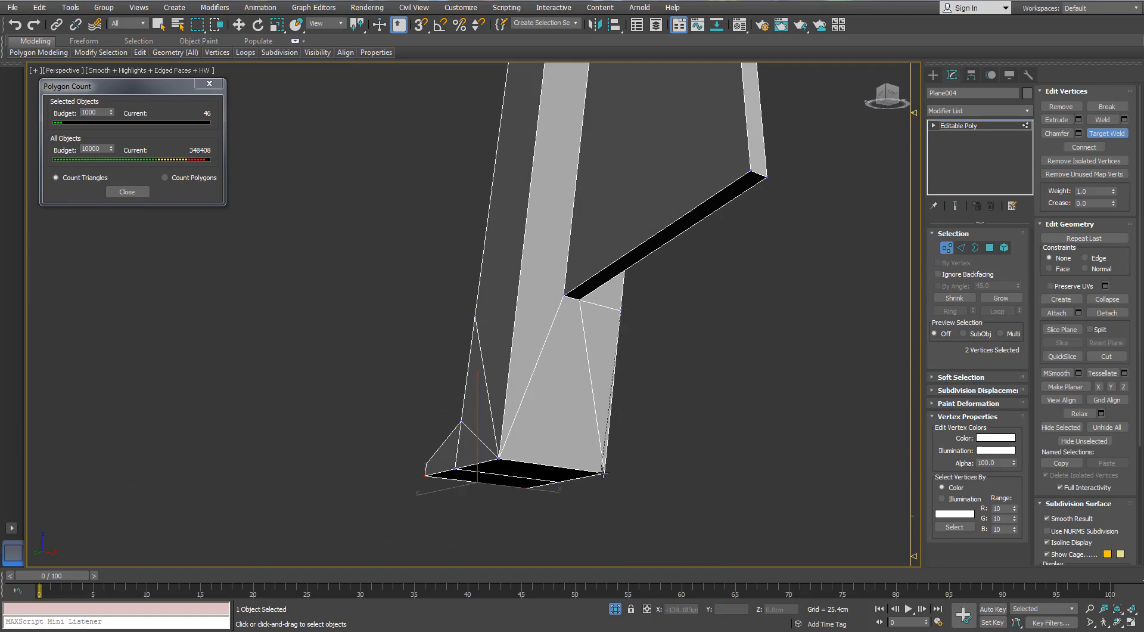
left_click(620, 311)
middle_click_drag(619, 311, 372, 341, "alt")
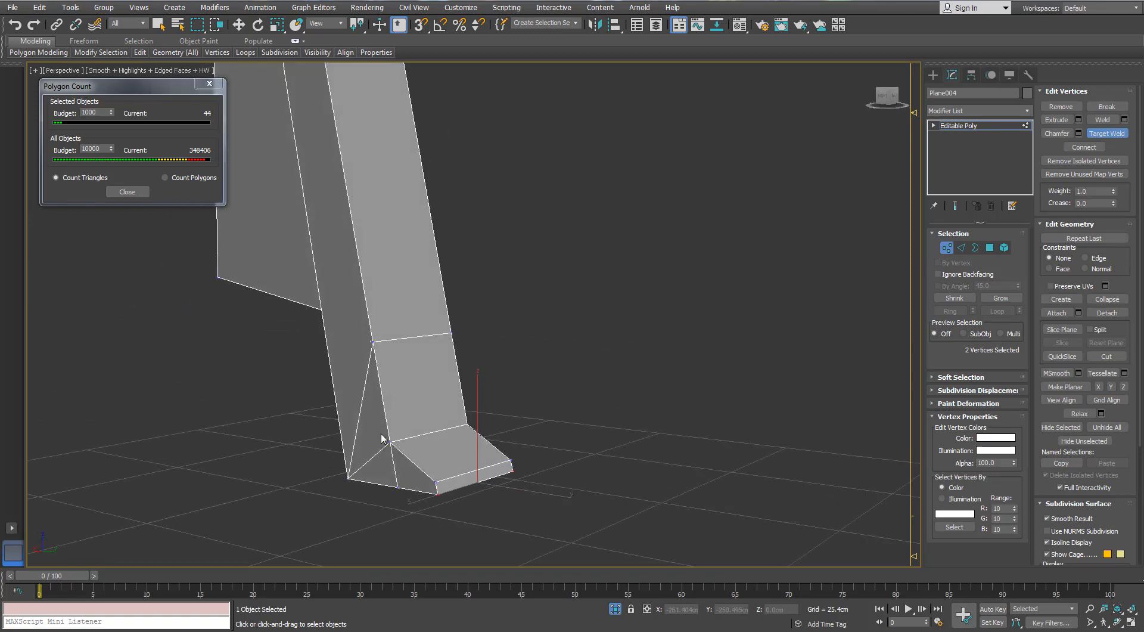
middle_click_drag(467, 416, 530, 435, "alt")
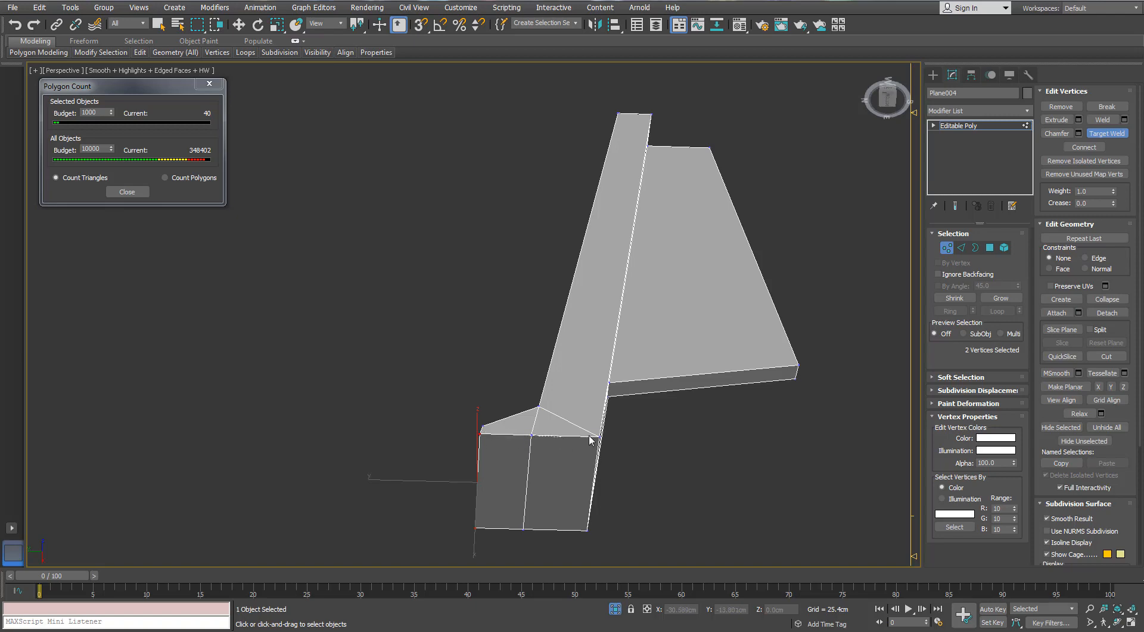
middle_click_drag(512, 460, 632, 471, "alt")
- Finish editing the trigger, bring the other parts back and isolate the grip
left_click(613, 607)
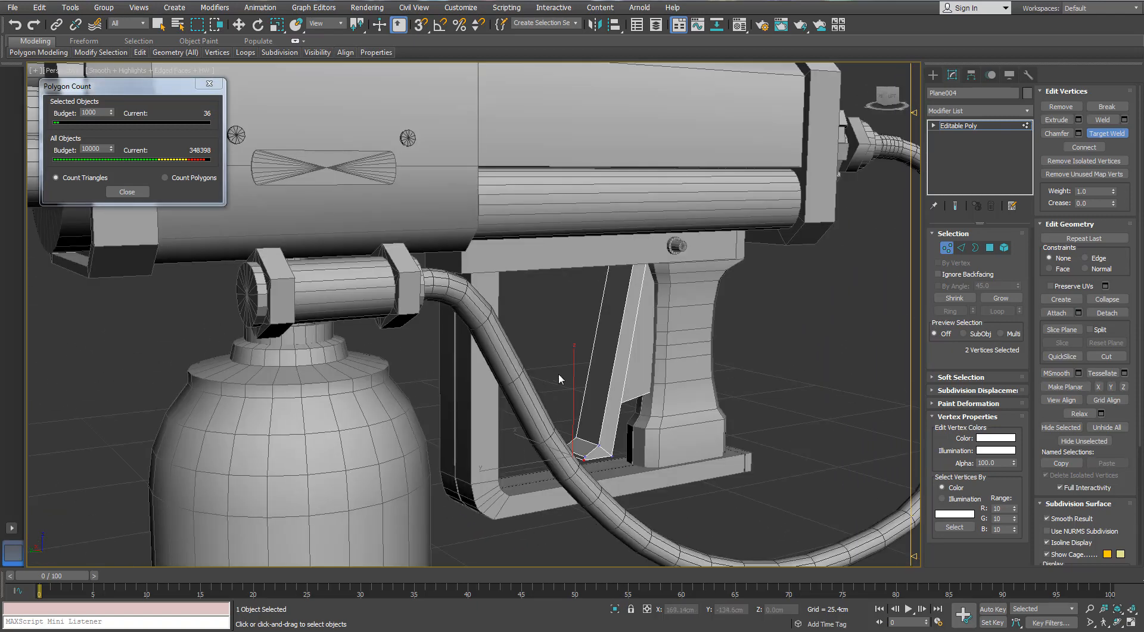
middle_click_drag(559, 373, 614, 357, "alt")
left_click(947, 248)
left_click(687, 344)
key("alt+q")
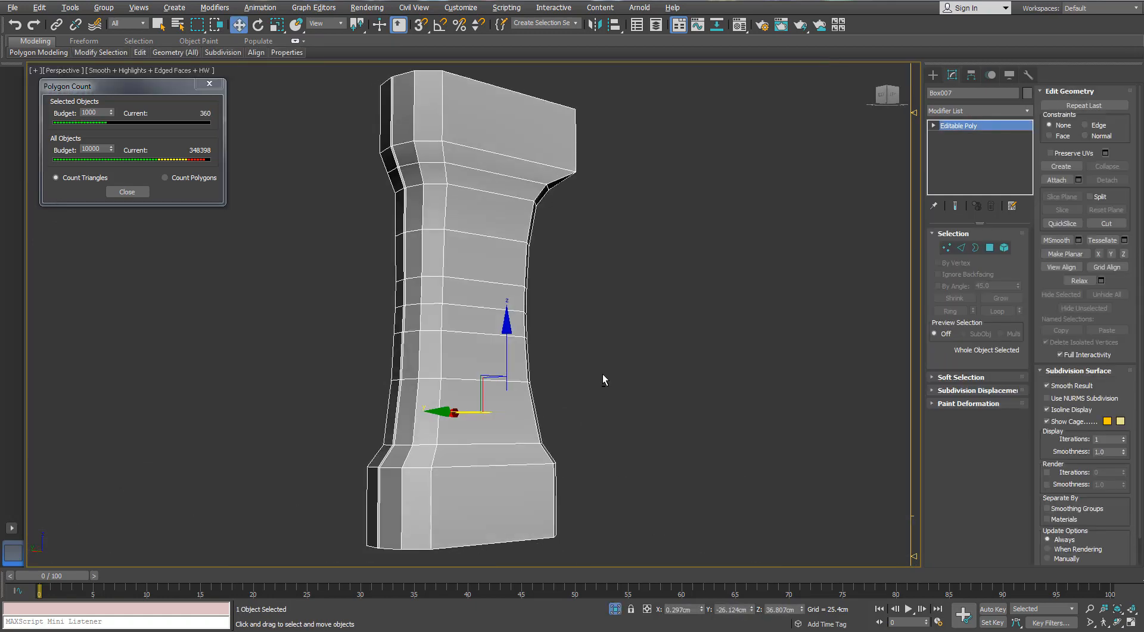
- Delete the small polygons that cap the ends of the narrow groove along the grip's front and back
left_click(962, 248)
scroll(438, 206, "up", 4)
middle_click_drag(406, 218, 470, 206, "alt")
scroll(484, 348, "up", 3)
left_click(991, 247)
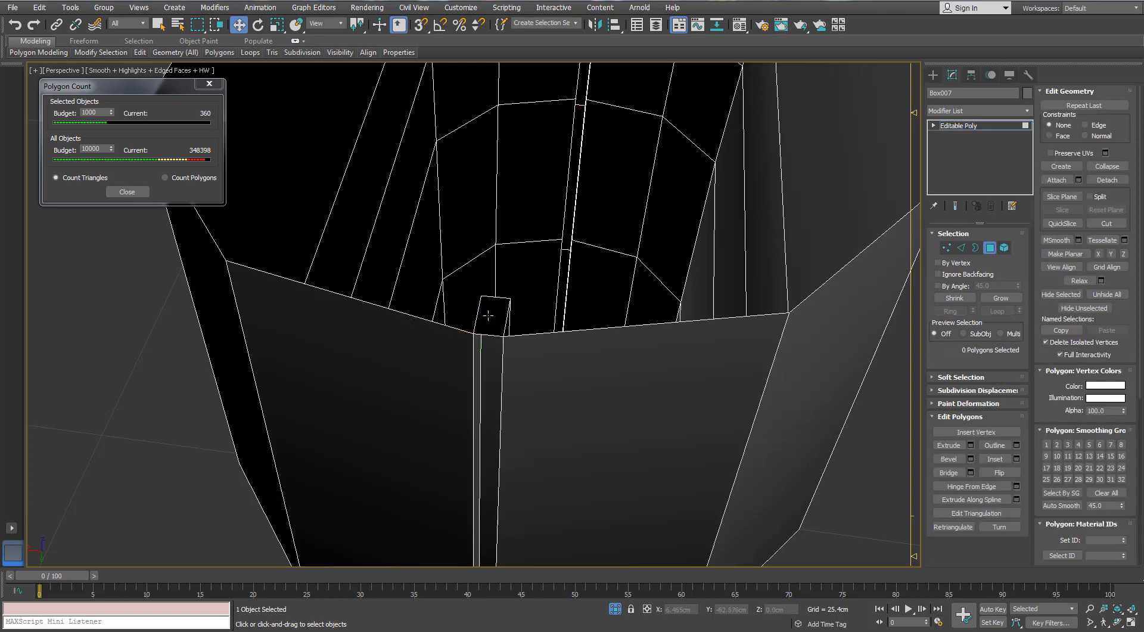
scroll(485, 312, "down", 4)
middle_click_drag(485, 312, 511, 210, "alt")
scroll(719, 312, "up", 5)
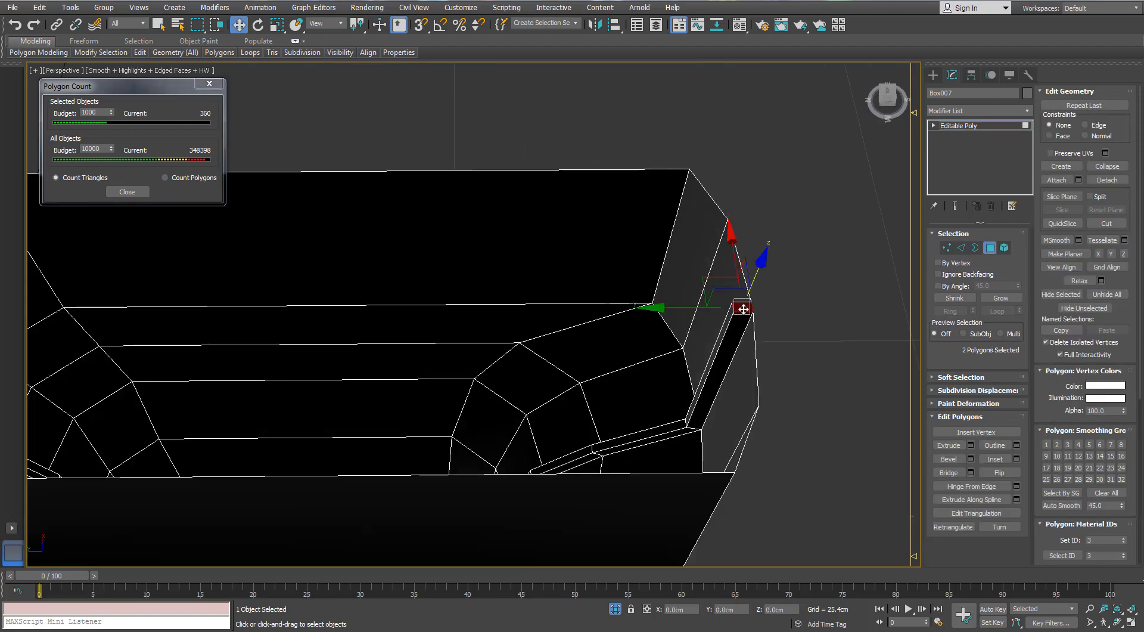
scroll(743, 309, "down", 6)
middle_click_drag(743, 309, 703, 178, "alt")
scroll(740, 319, "up", 6)
middle_click_drag(692, 334, 533, 144, "alt")
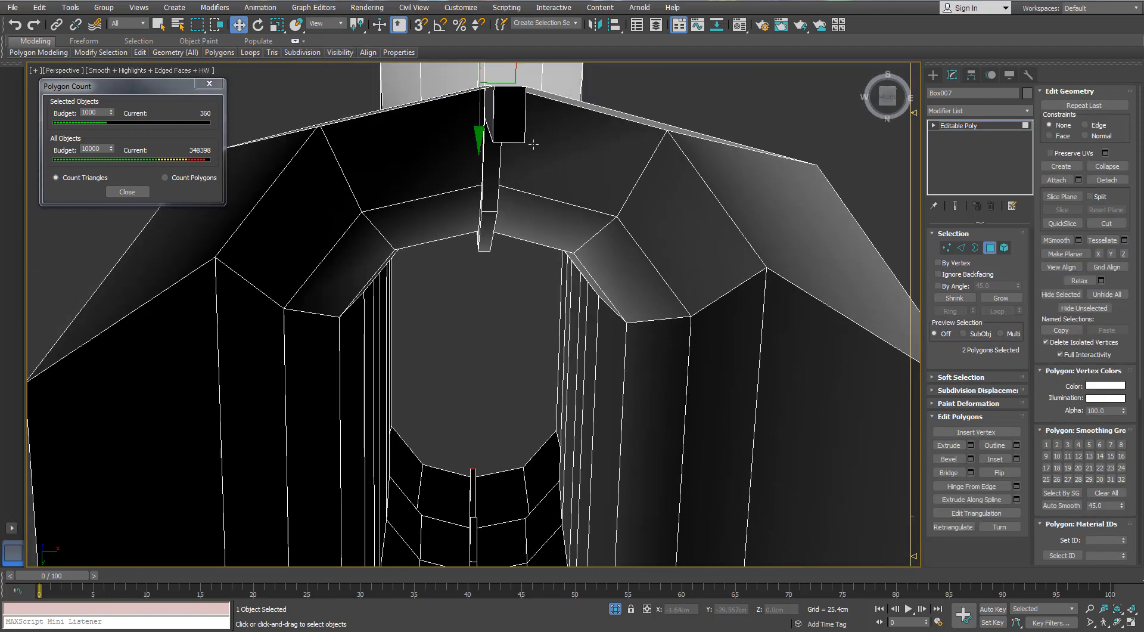
left_click(517, 118, "ctrl")
scroll(520, 137, "down", 6)
middle_click_drag(566, 182, 477, 146, "alt")
scroll(470, 145, "up", 6)
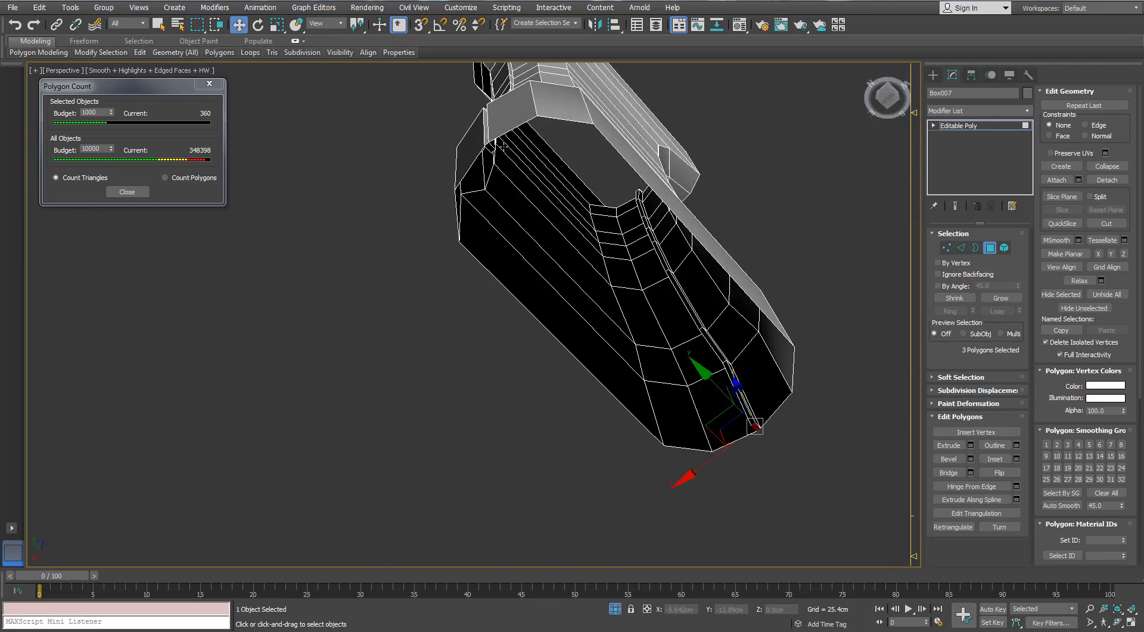
scroll(433, 156, "down", 6)
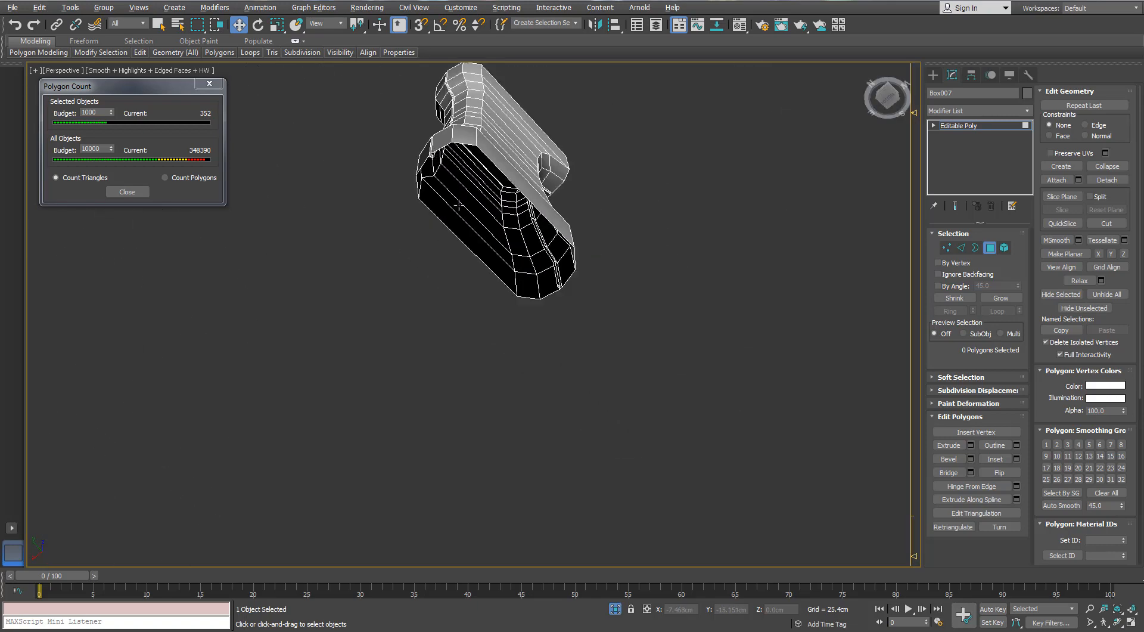
- Remove the edge loop on one side of the narrow groove running down the grip's middle
scroll(485, 276, "up", 5)
middle_click_drag(435, 159, 492, 281, "alt")
left_click(961, 247)
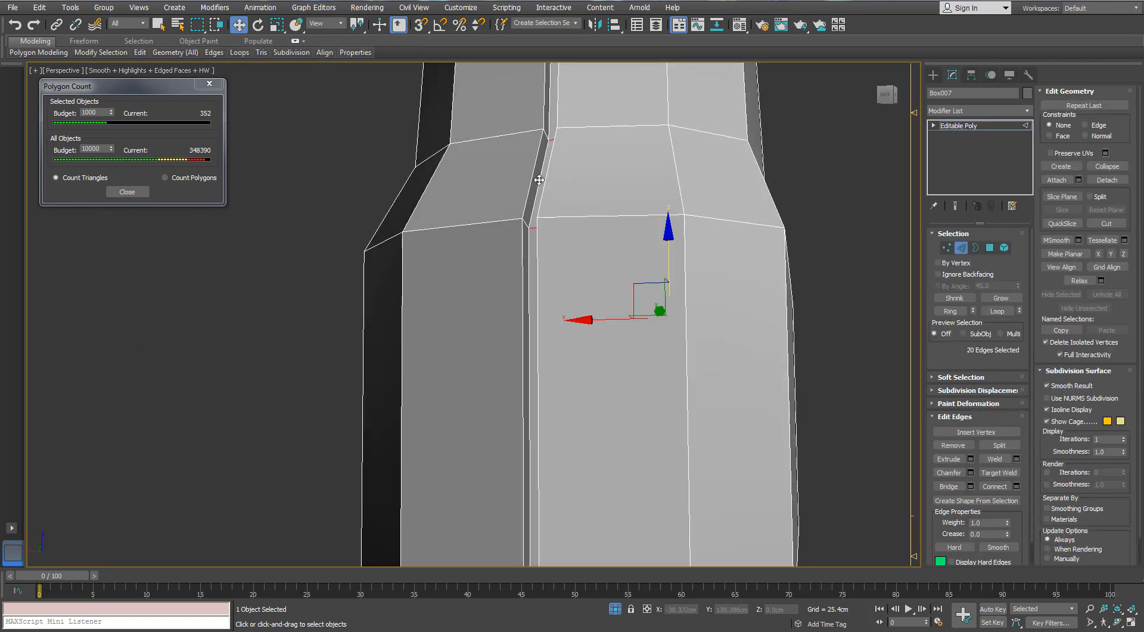
double_click(541, 181)
middle_click_drag(540, 180, 553, 119, "alt")
scroll(554, 191, "down", 5)
middle_click_drag(555, 204, 567, 263)
scroll(566, 263, "up", 5)
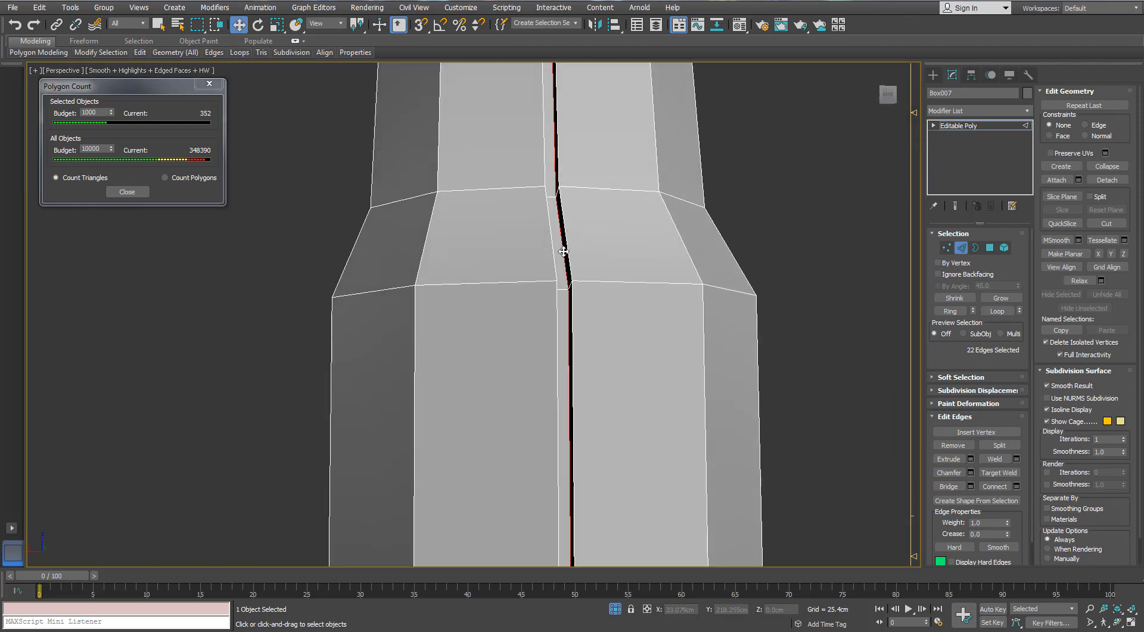
scroll(560, 240, "down", 4)
middle_click_drag(557, 227, 561, 321, "alt")
scroll(546, 347, "up", 6)
scroll(702, 277, "down", 3)
middle_click_drag(702, 277, 635, 304)
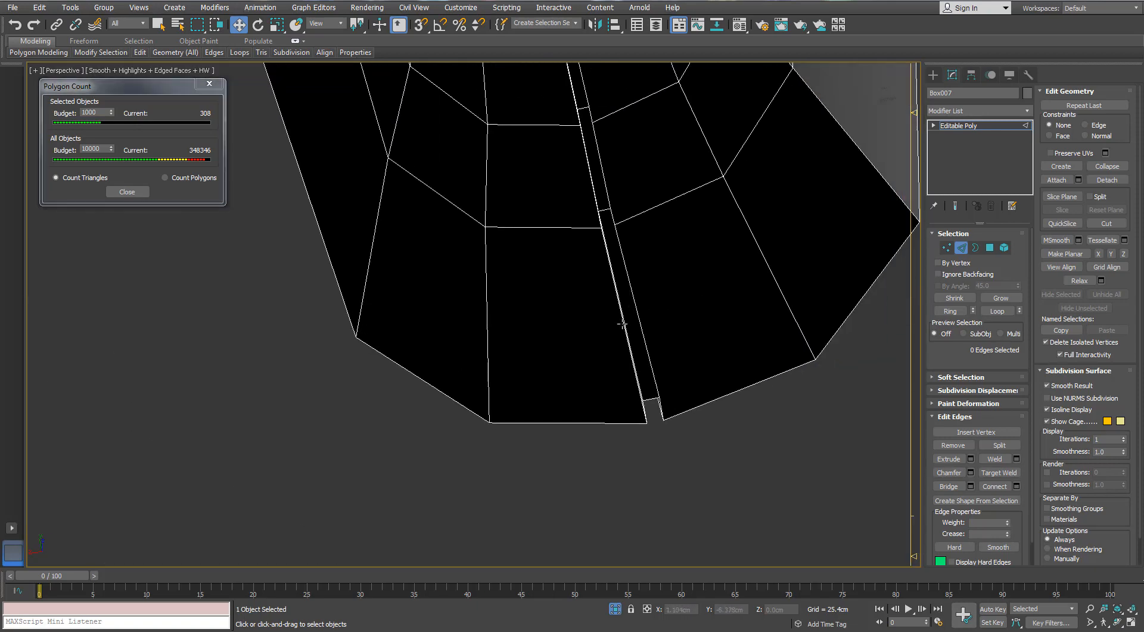
- Try to remove another edge loop along the grip's narrow groove
left_click(642, 326, "ctrl")
key("alt+l")
middle_click_drag(547, 334, 637, 328, "alt")
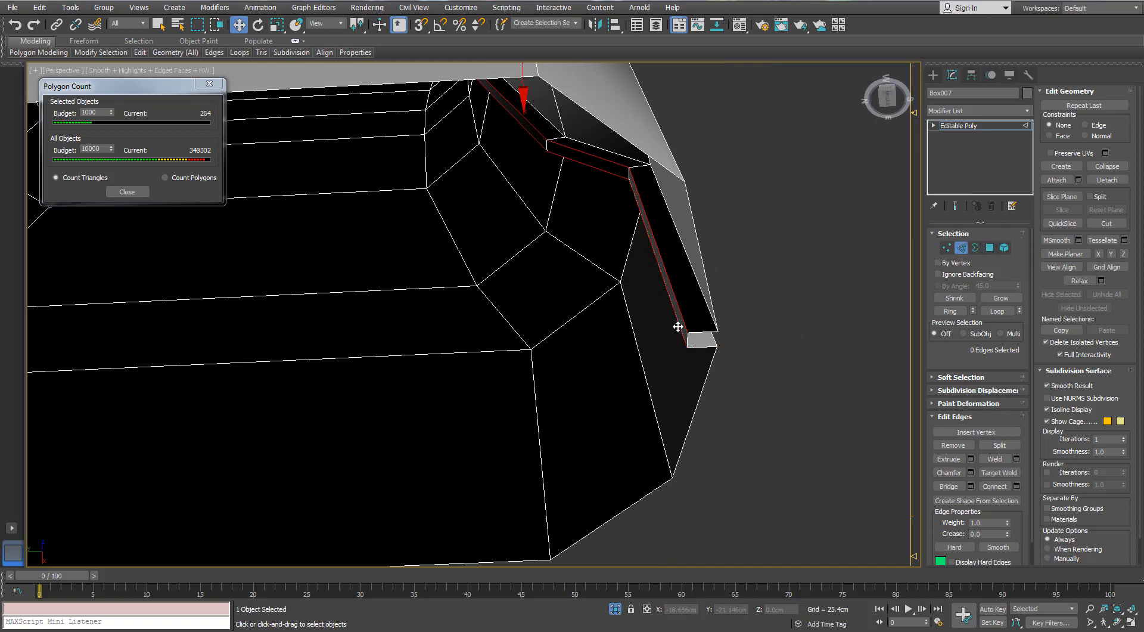
scroll(676, 321, "down", 4)
middle_click_drag(673, 309, 529, 342, "alt")
scroll(518, 347, "up", 5)
middle_click_drag(513, 416, 516, 396, "alt")
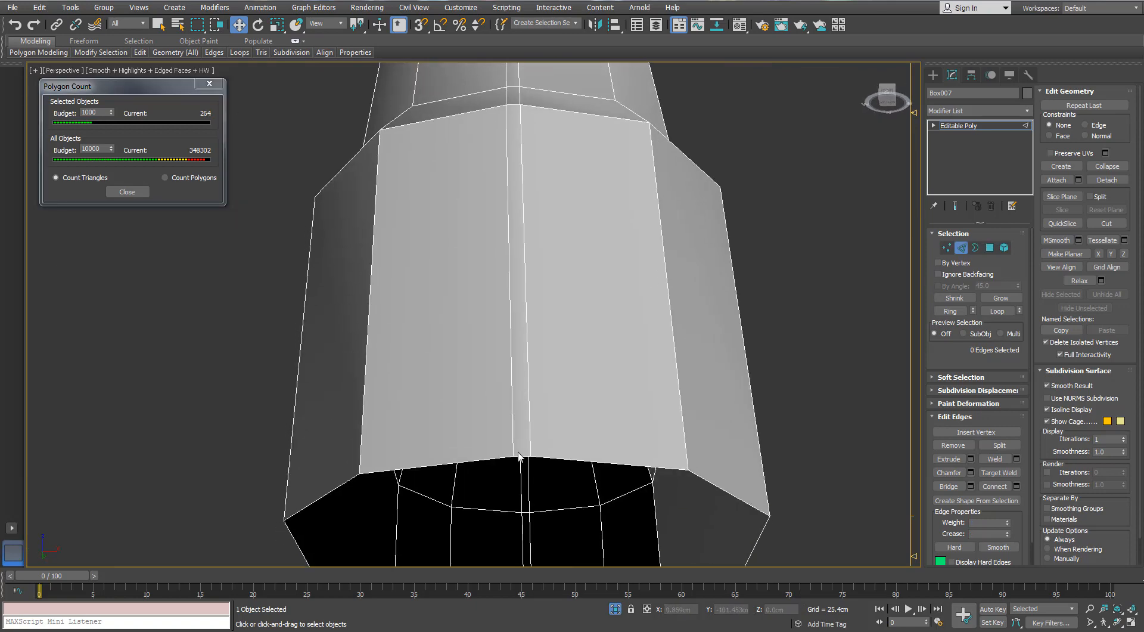
- Remove the edge loops on either side of the grip's centre line at the front and back, with their vertices
key("alt+r")
middle_click_drag(553, 546, 539, 425)
scroll(512, 424, "up", 3)
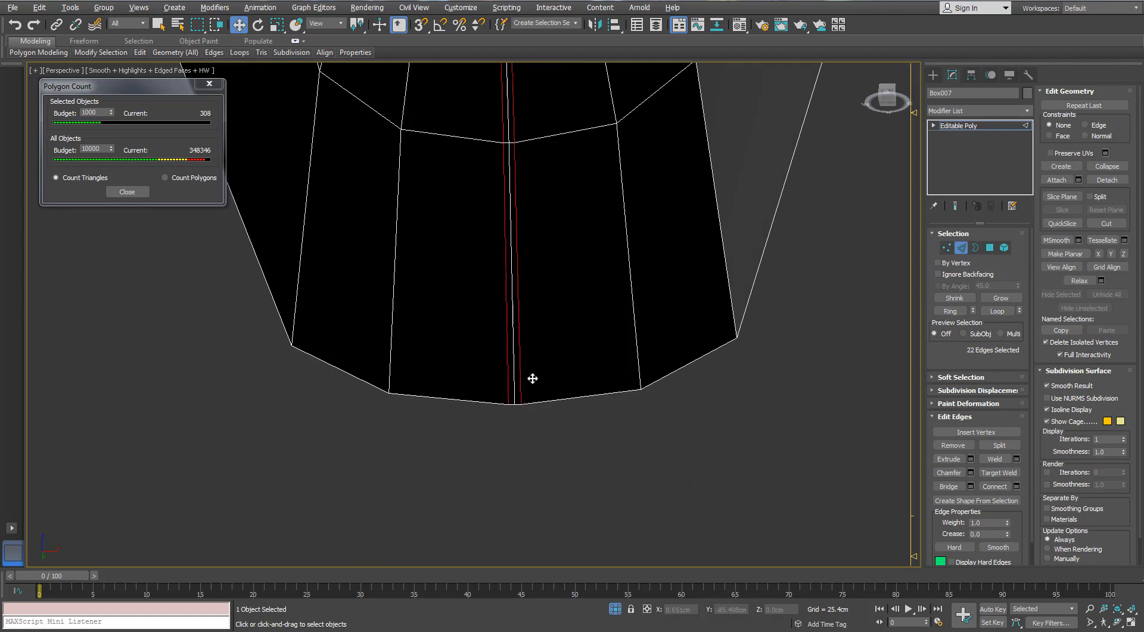
scroll(535, 313, "down", 3)
middle_click_drag(549, 356, 551, 512)
scroll(544, 286, "up", 3)
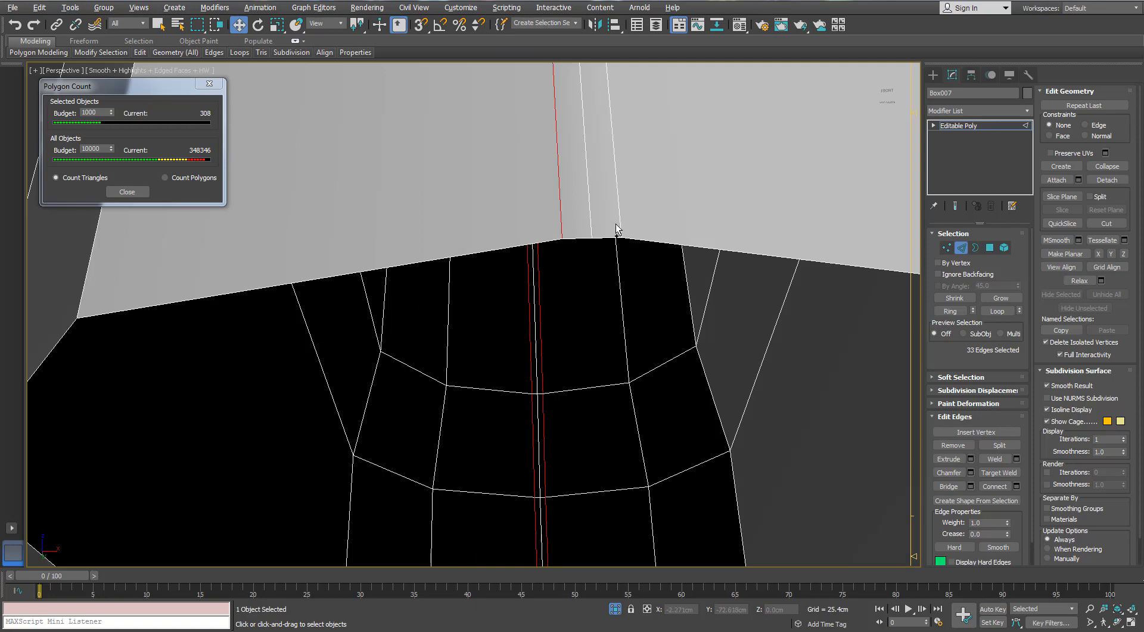
key("ctrl+BackSpace")
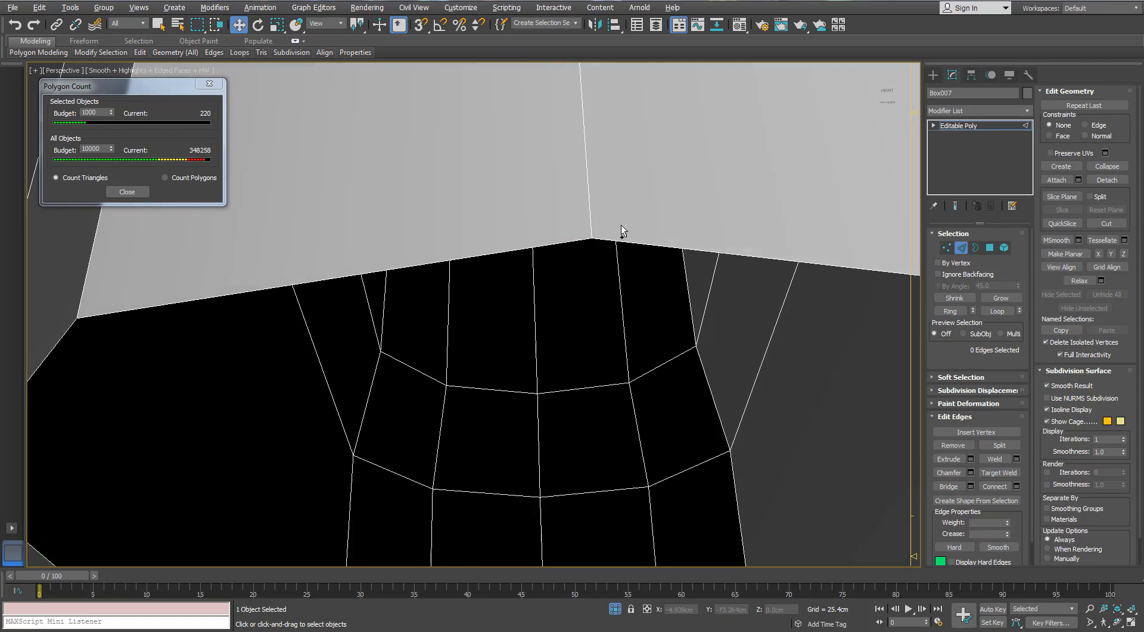
- Finish editing the grip, bring the other parts back into view and clear the selection
scroll(621, 232, "down", 4)
middle_click_drag(623, 233, 661, 277, "alt")
scroll(636, 321, "down", 1)
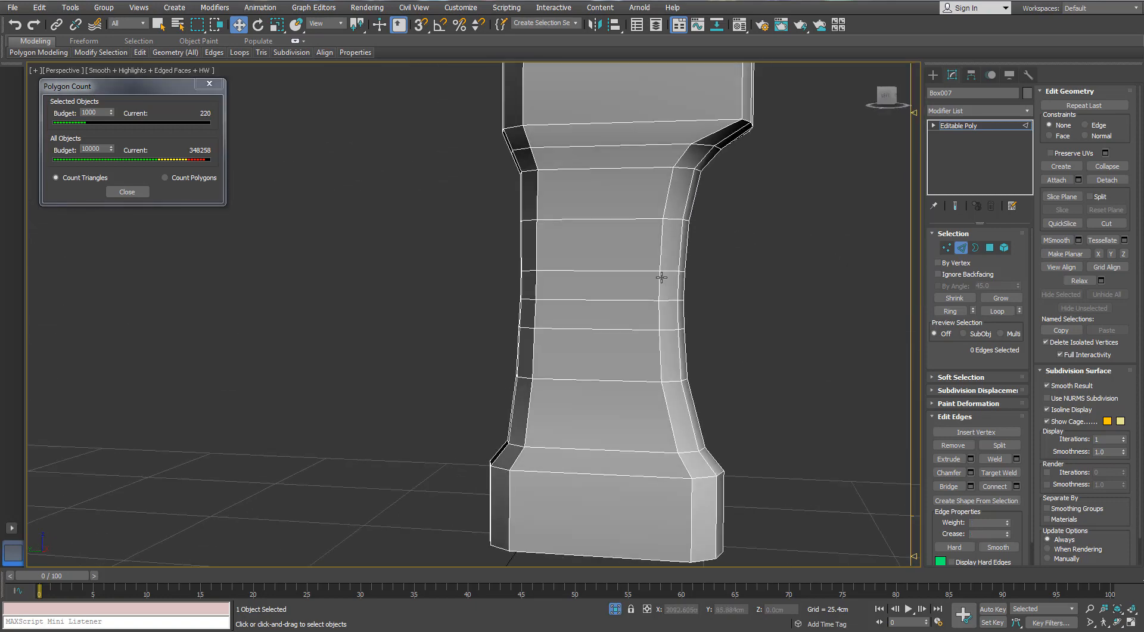
scroll(610, 502, "down", 4)
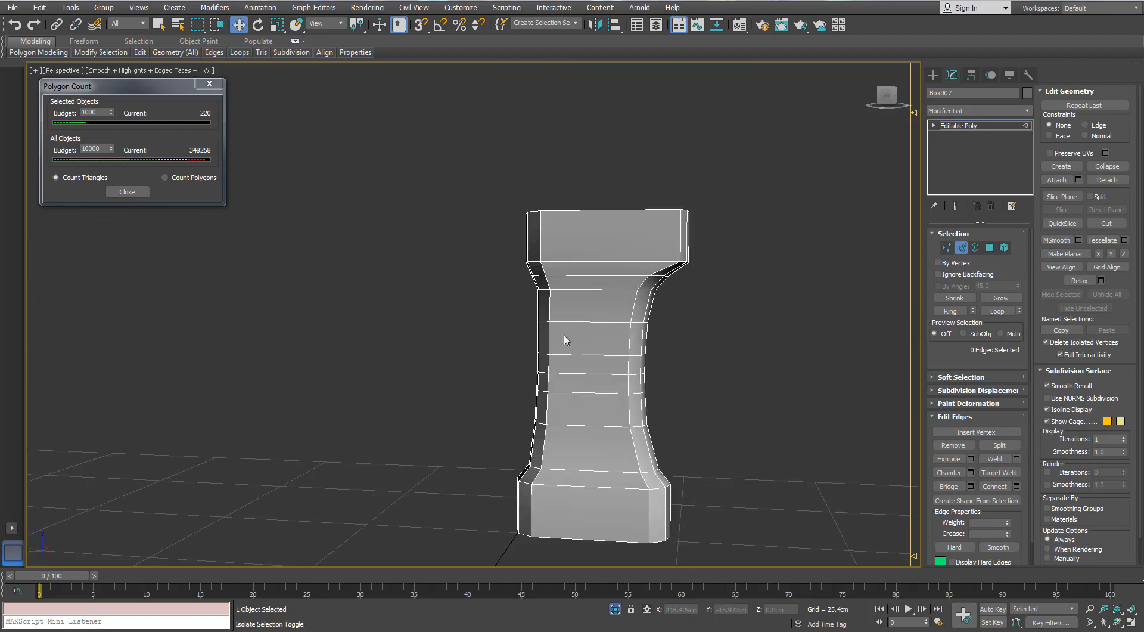
key("alt+q")
left_click(960, 253)
left_click(778, 292)
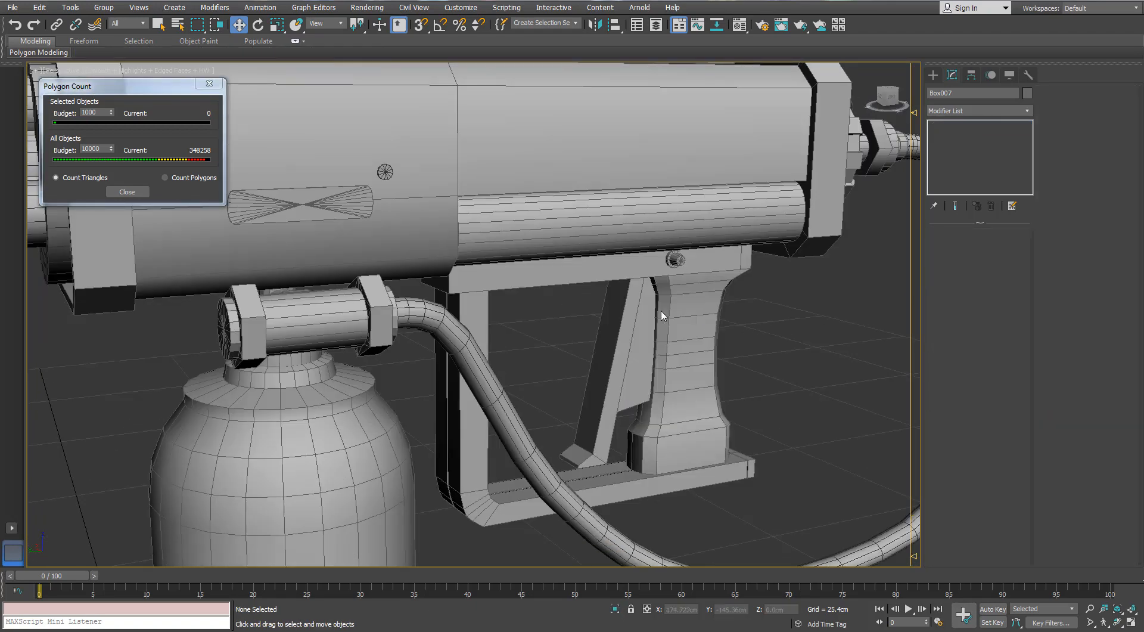
- Move the polygon count window aside to uncover more of the flamethrower
middle_click_drag(572, 282, 620, 276)
scroll(624, 280, "down", 5)
scroll(487, 255, "up", 4)
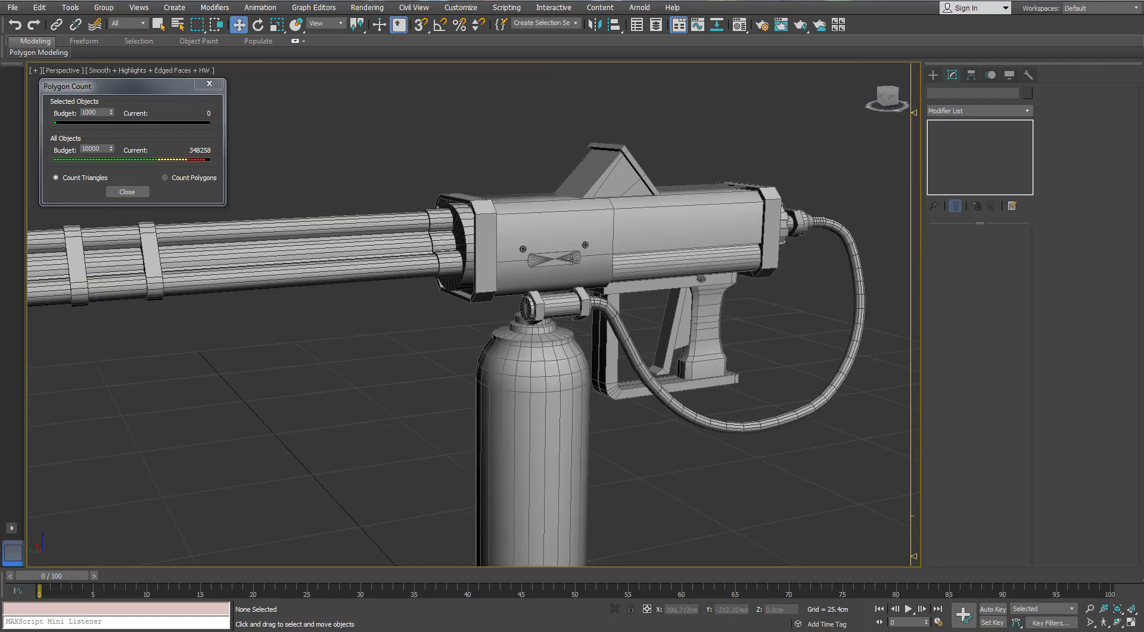
left_click_drag(150, 87, 138, 74)
scroll(468, 198, "up", 2)
middle_click_drag(468, 197, 516, 208, "alt")
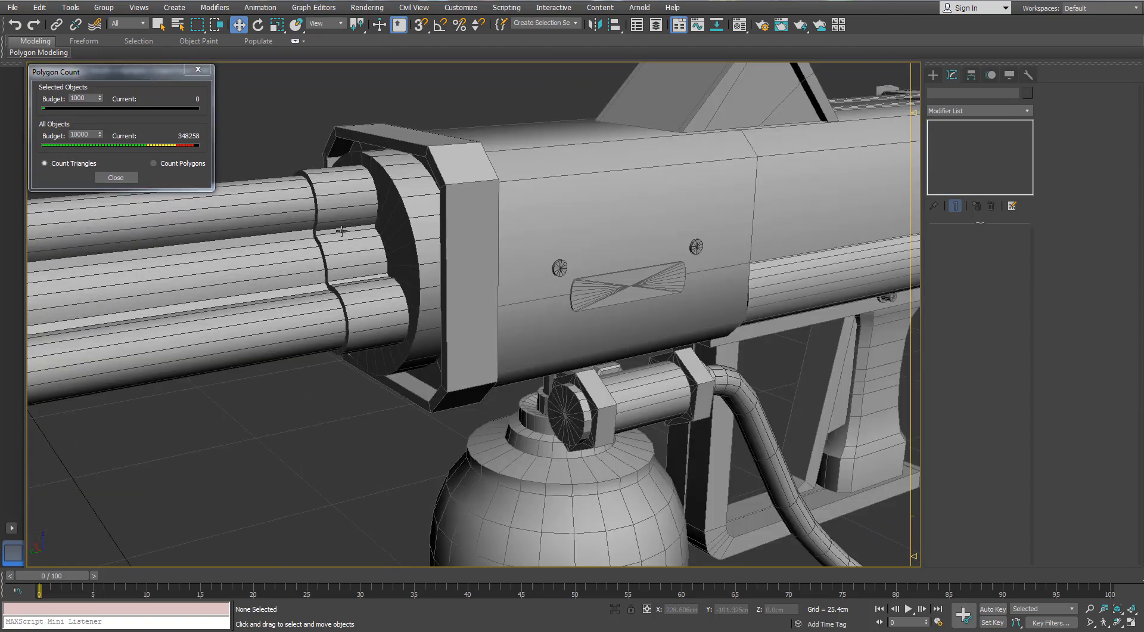
- Select the barrel piece at the front bracket and examine the seam around its rear collars
left_click(358, 234)
middle_click_drag(357, 233, 575, 265, "alt")
scroll(406, 258, "up", 2)
scroll(575, 265, "up", 1)
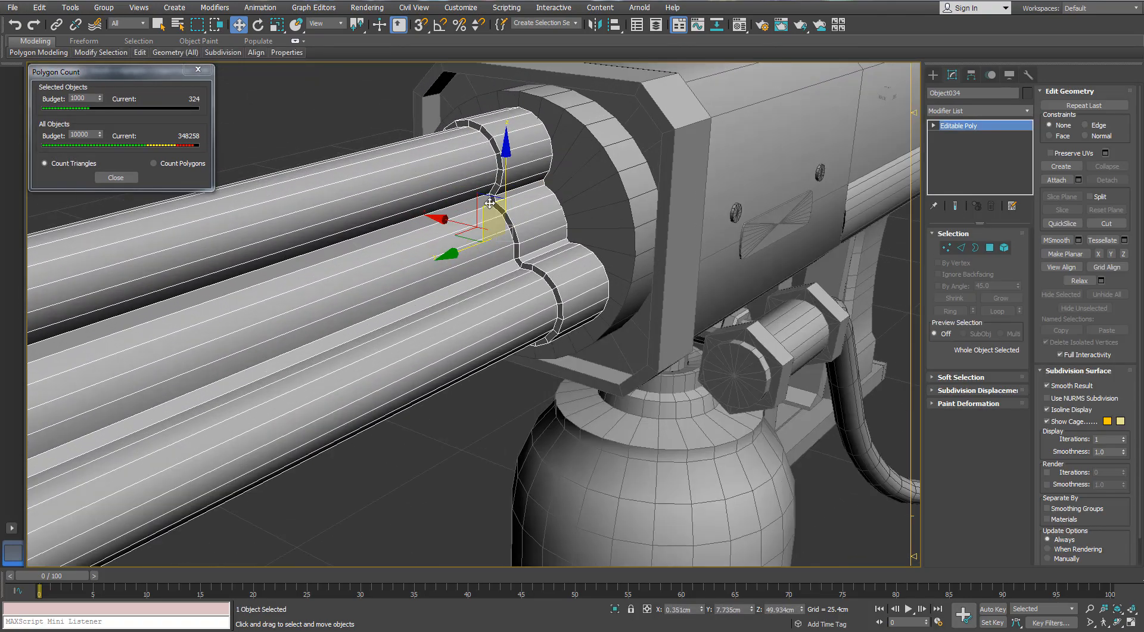
scroll(491, 196, "down", 5)
middle_click_drag(361, 239, 439, 229)
scroll(430, 238, "up", 3)
middle_click_drag(620, 233, 576, 237)
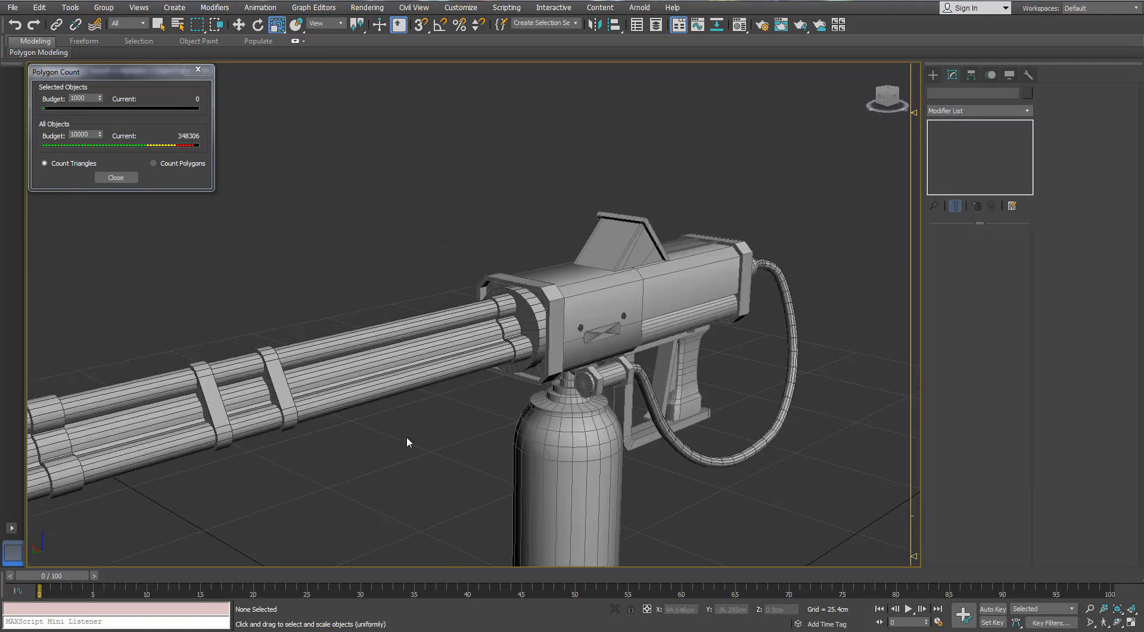
- Isolate the L-shaped trigger guard frame
middle_click_drag(663, 387, 554, 368, "alt")
left_click(493, 438)
key("alt+q")
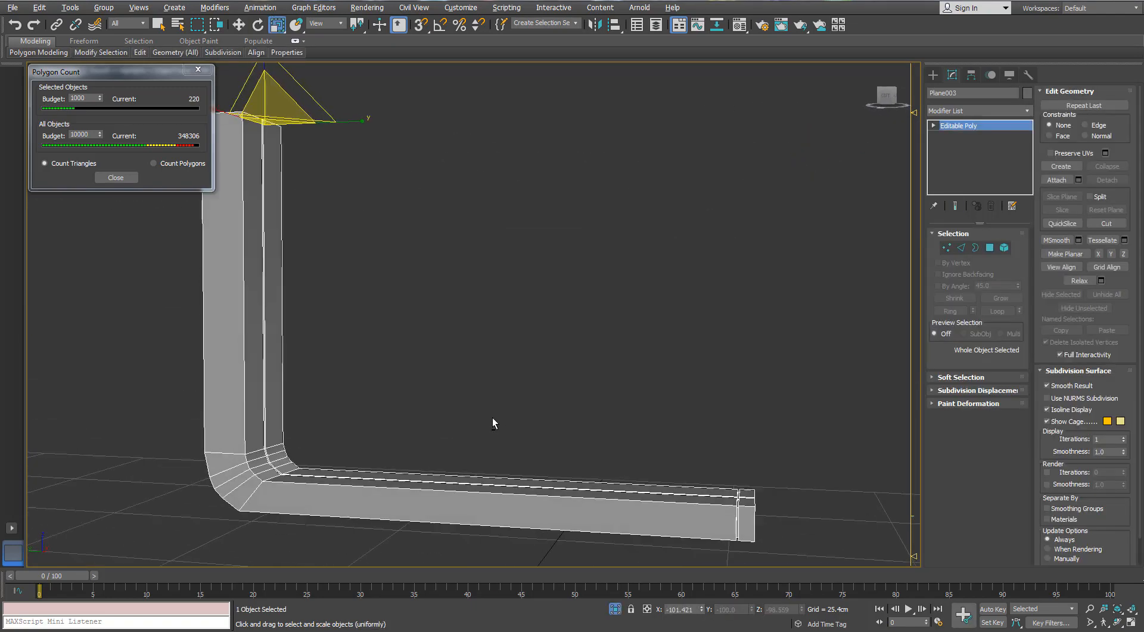
middle_click_drag(493, 417, 441, 414, "alt")
- Remove the edge loops flanking the trigger guard's centre line, together with their vertices
left_click(960, 248)
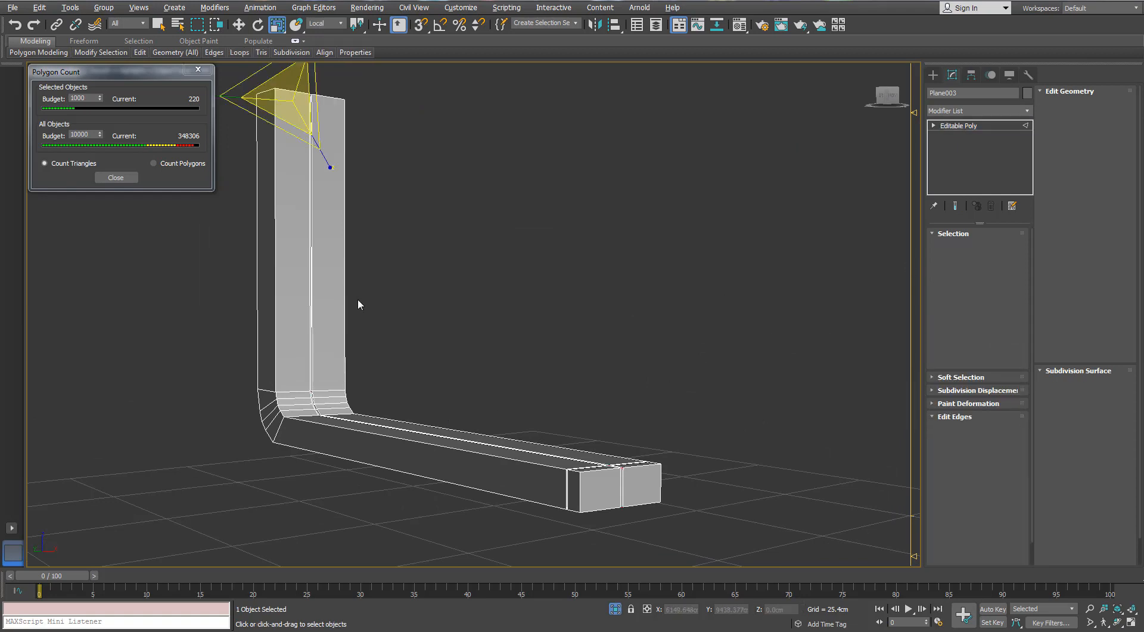
double_click(311, 283)
middle_click_drag(310, 296, 316, 319, "alt")
middle_click_drag(316, 319, 284, 170)
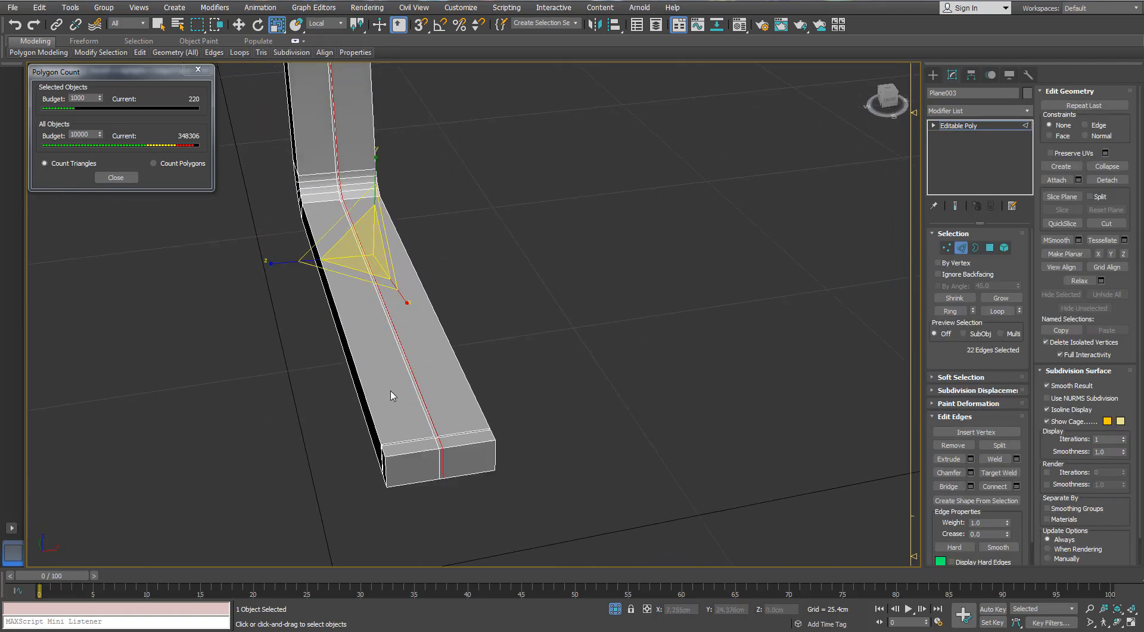
scroll(406, 430, "up", 5)
key("ctrl+BackSpace")
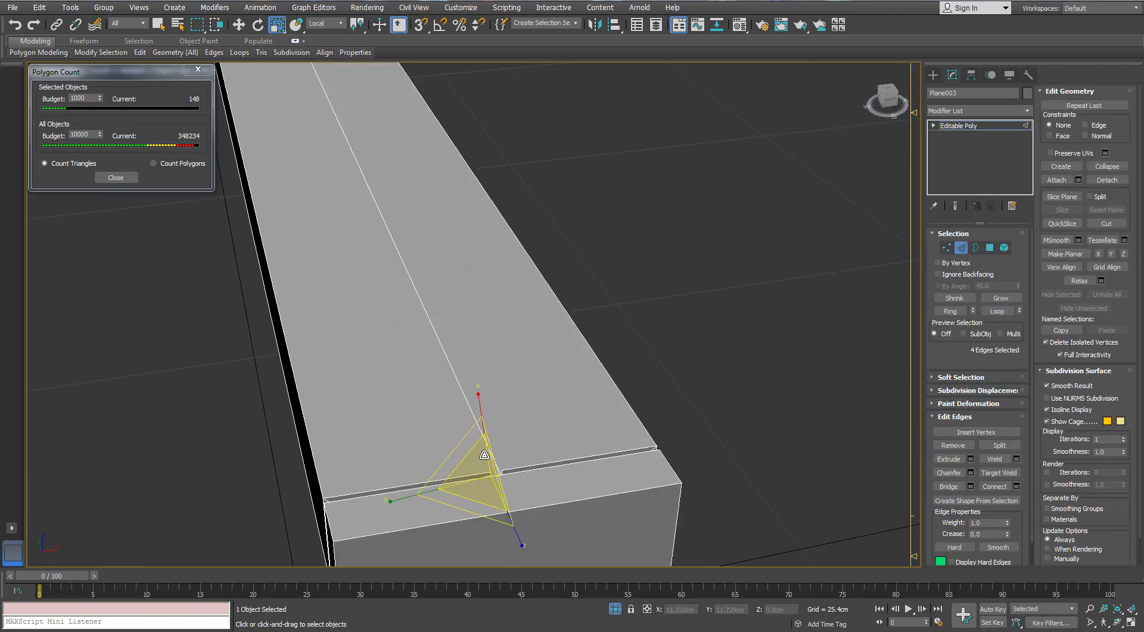
- Remove the remaining centre edge loop running along the trigger guard's full length
double_click(490, 453)
middle_click_drag(491, 453, 438, 381, "alt")
scroll(215, 396, "up", 5)
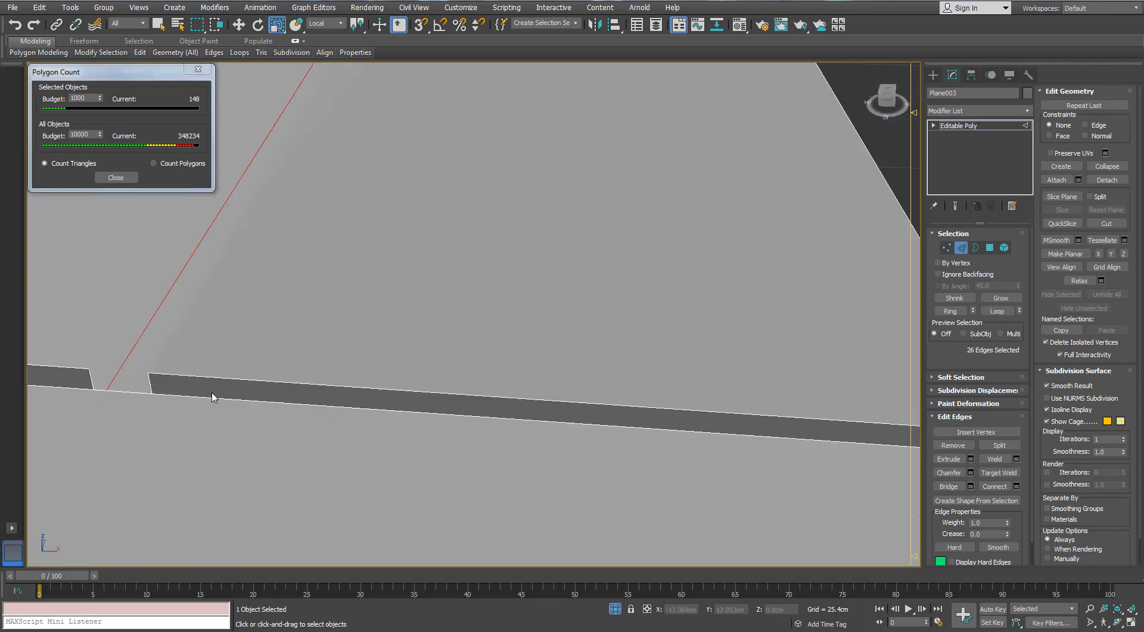
middle_click_drag(214, 396, 305, 395)
middle_click_drag(412, 391, 683, 307)
scroll(394, 393, "down", 5)
scroll(683, 307, "up", 4)
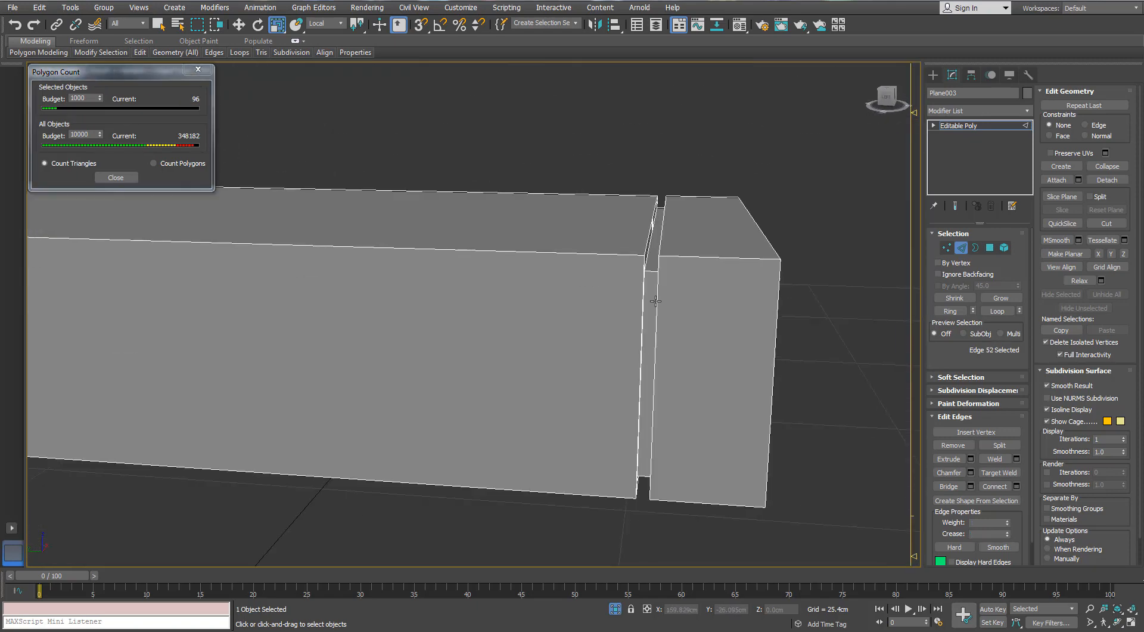
- Delete the short groove edges on the upper side near the end of the trigger guard's lower arm
double_click(657, 301)
double_click(644, 282, "ctrl")
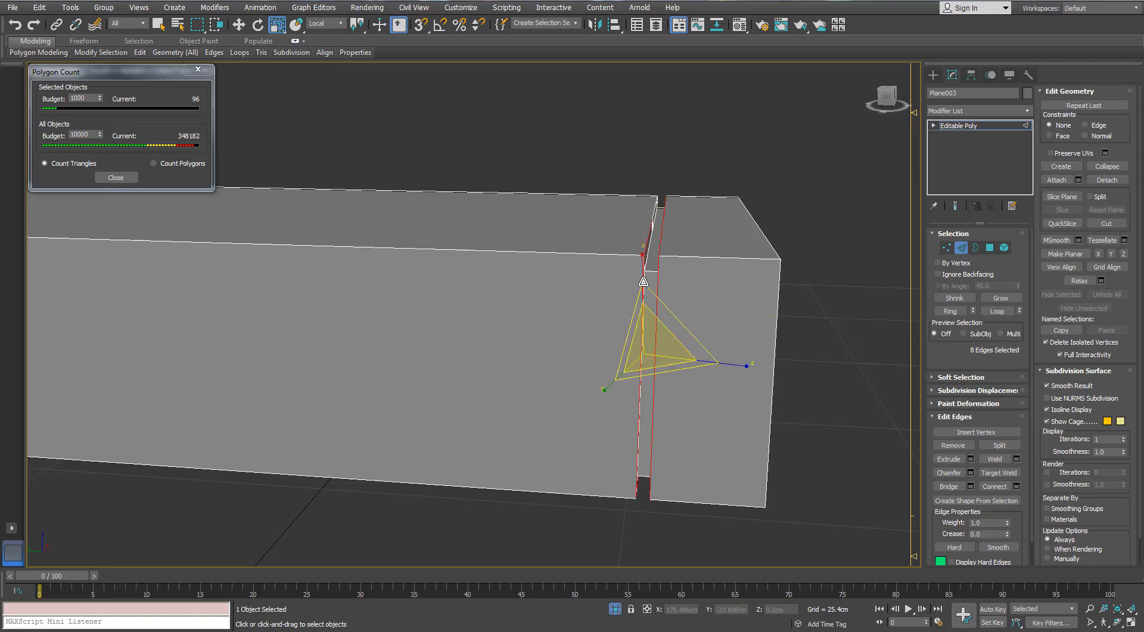
middle_click_drag(664, 250, 677, 215, "alt")
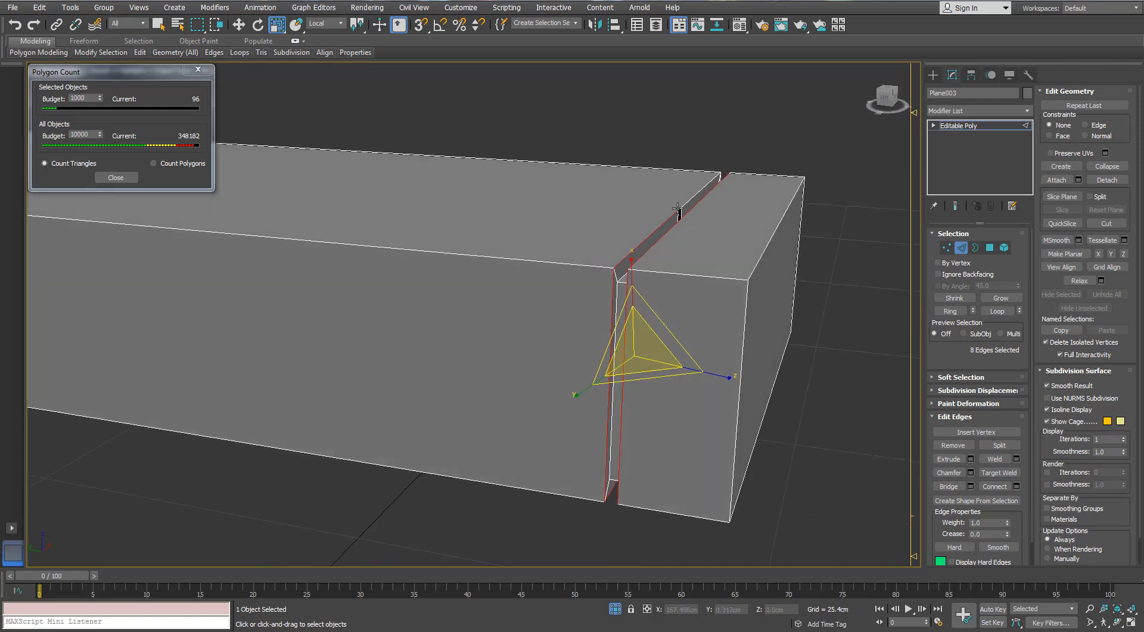
left_click(679, 212)
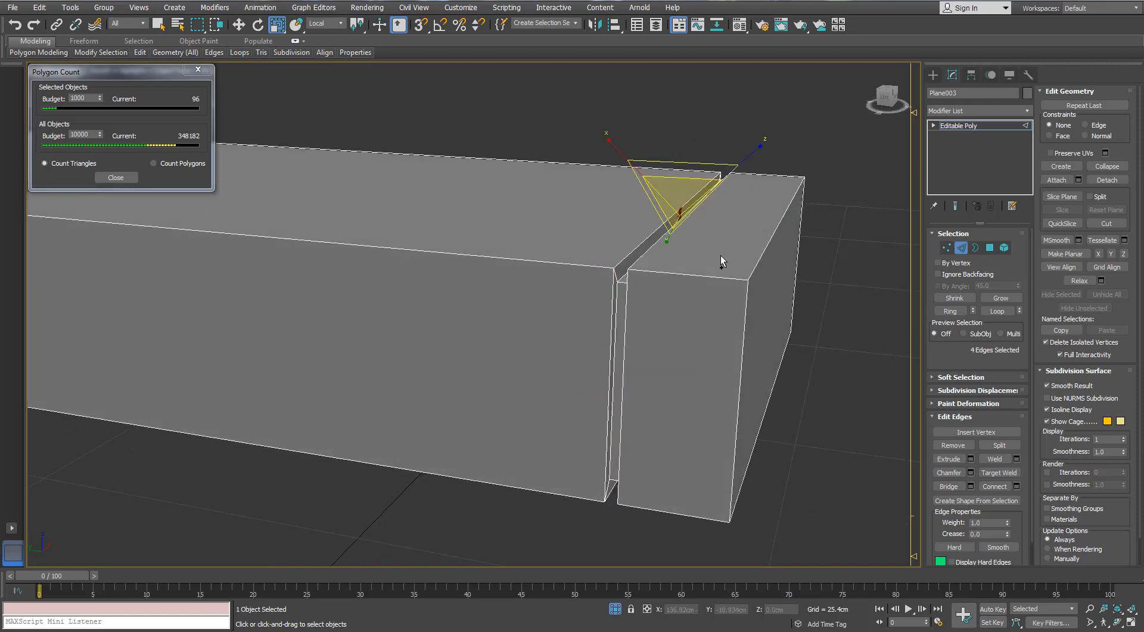
key("Delete")
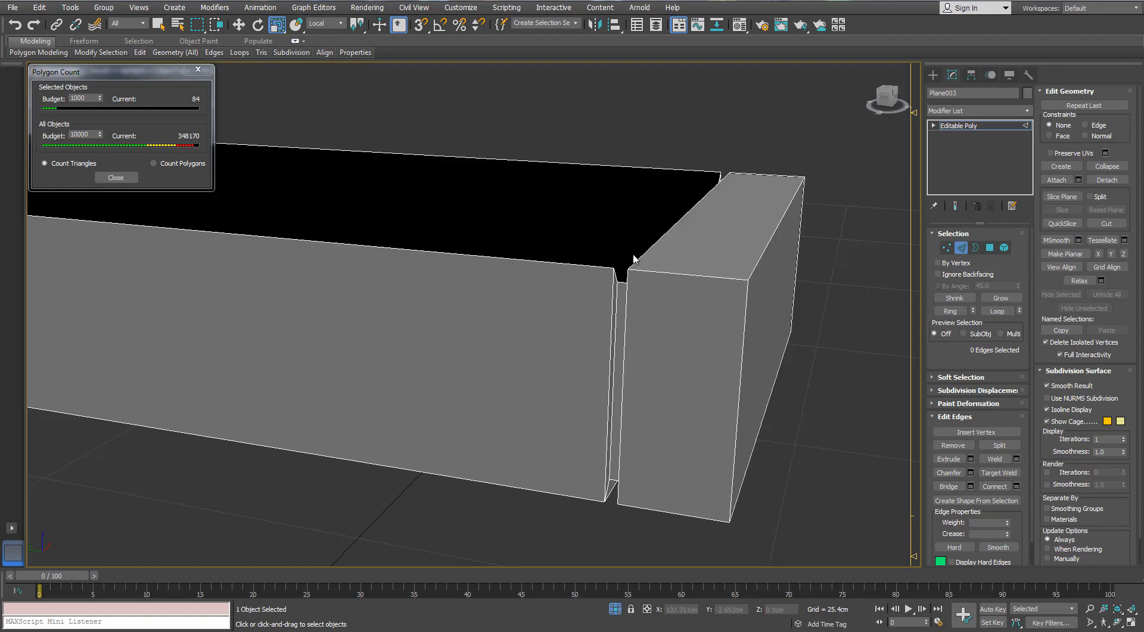
- Delete the remaining side polygons of the trigger guard's lower arm, keeping only its end cap
scroll(633, 257, "down", 5)
middle_click_drag(572, 262, 753, 261)
scroll(636, 289, "up", 2)
scroll(745, 290, "up", 3)
middle_click_drag(853, 269, 714, 257)
left_click(988, 248)
left_click_drag(754, 187, 660, 363)
middle_click_drag(627, 307, 517, 314, "alt")
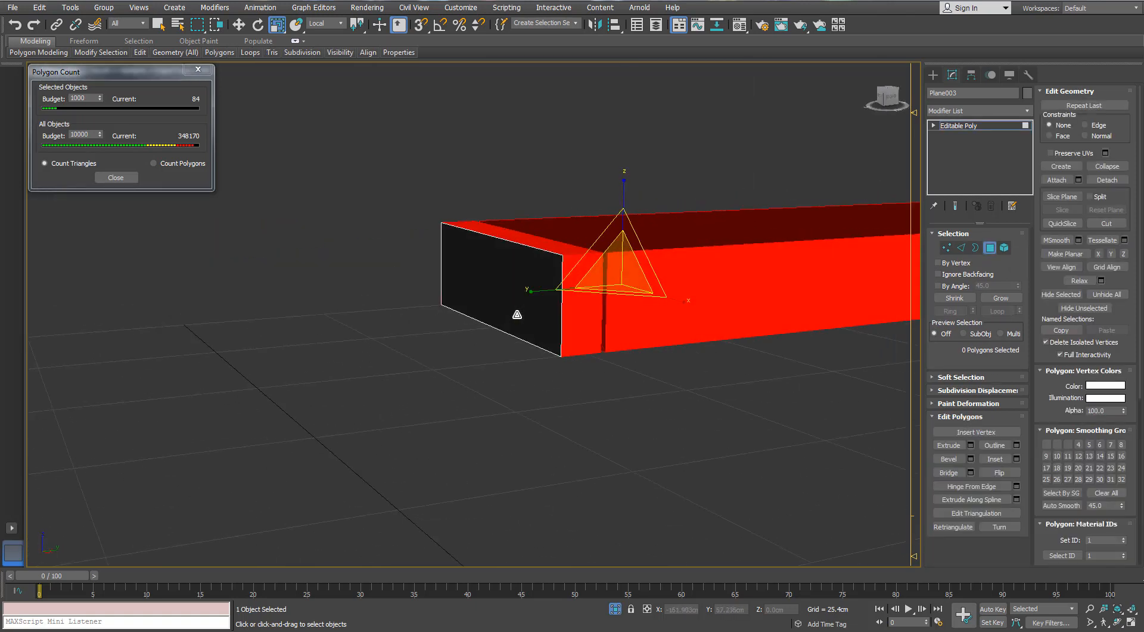
key("Delete")
- Bridge the open border at the guard's bent corner to the end cap's border, and show the whole flamethrower again
scroll(517, 315, "down", 5)
middle_click_drag(613, 299, 485, 322)
left_click(975, 248)
left_click(758, 298)
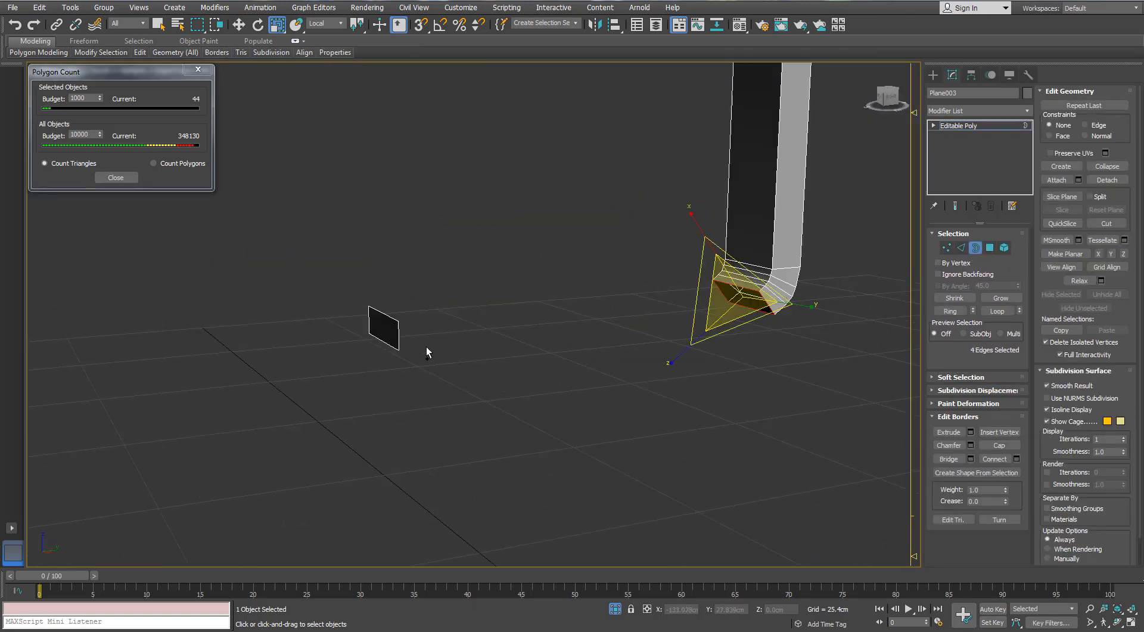
left_click(949, 459)
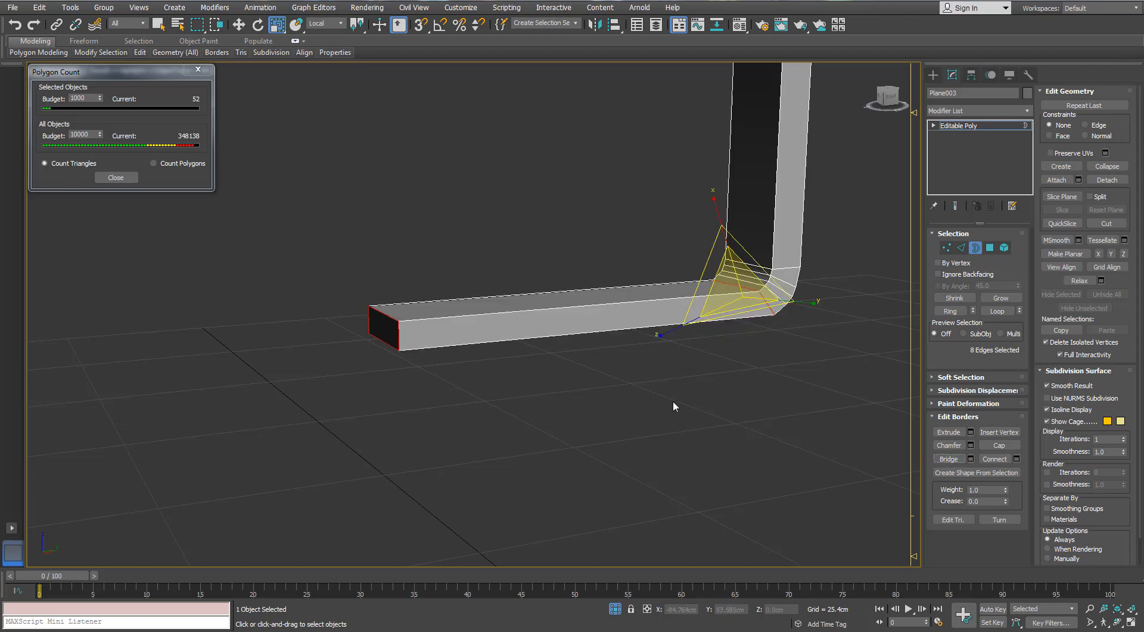
middle_click_drag(674, 399, 710, 390, "alt")
left_click(975, 248)
left_click(616, 609)
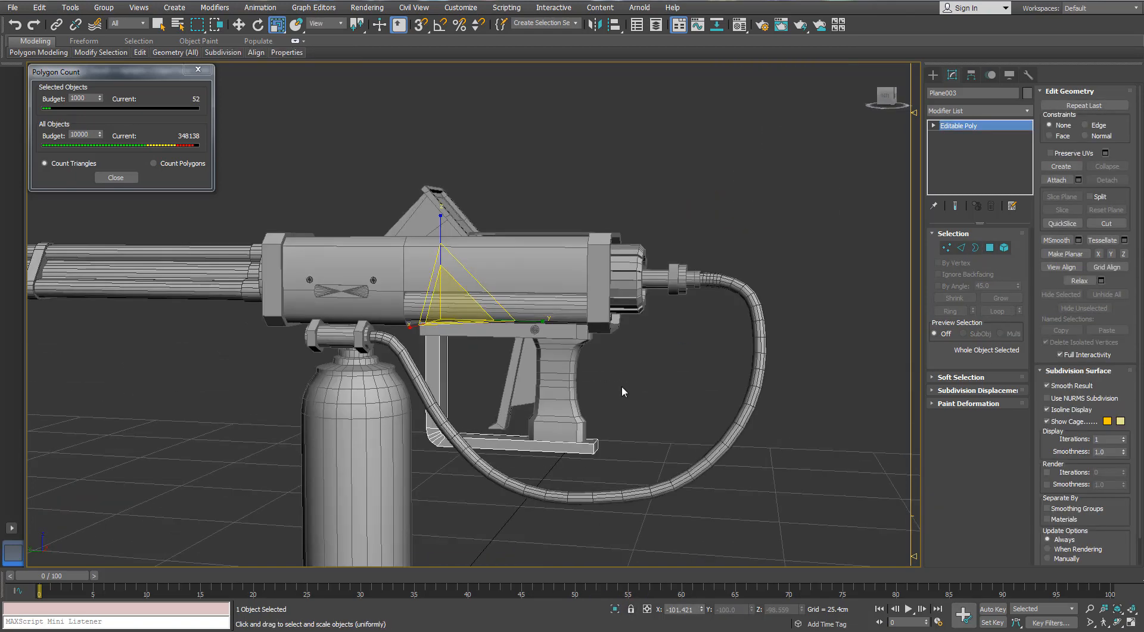
- Examine the simplified flamethrower from both sides, including the tank, hose, grip and barrel
scroll(621, 385, "up", 8)
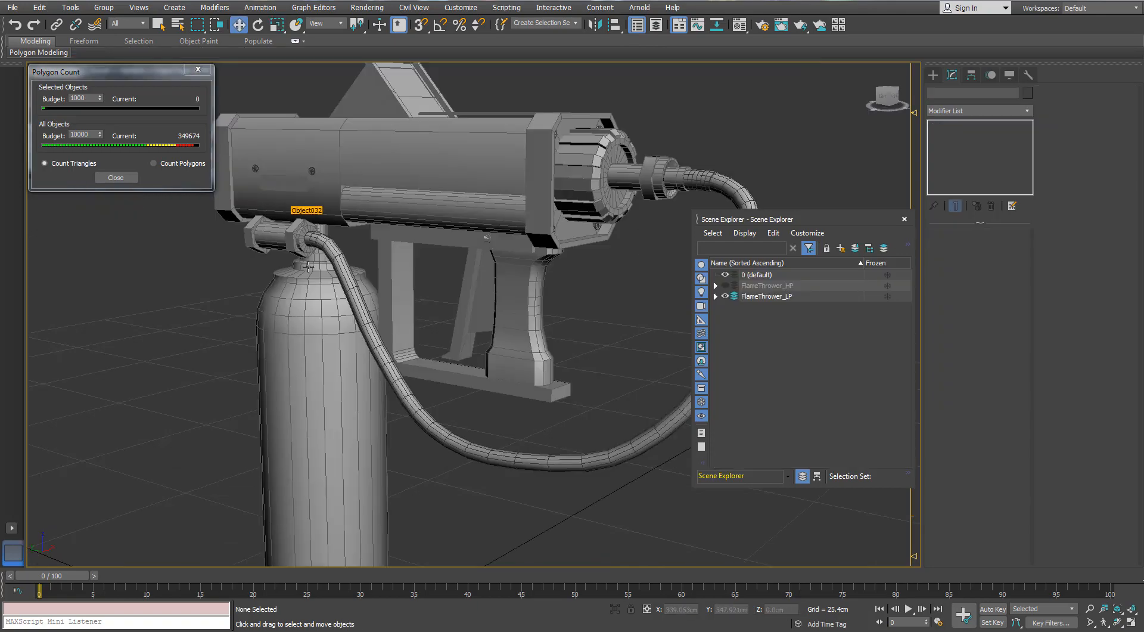
middle_click_drag(308, 267, 319, 317, "alt")
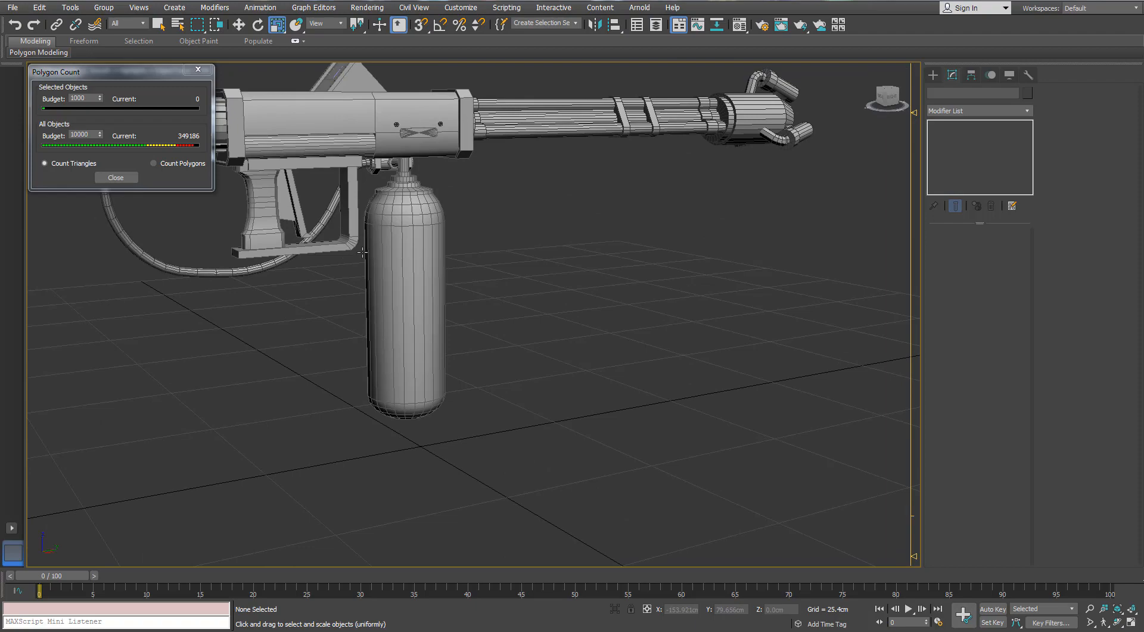
scroll(487, 287, "up", 5)
middle_click_drag(453, 310, 575, 297)
scroll(475, 256, "down", 2)
middle_click_drag(333, 297, 493, 339)
scroll(493, 339, "down", 3)
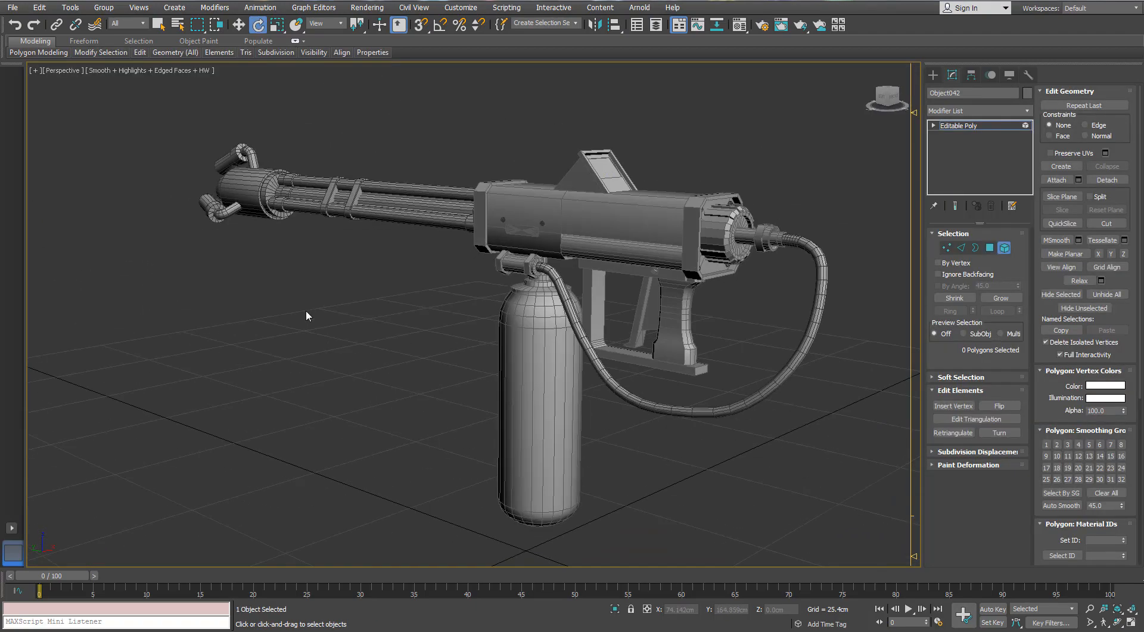
middle_click_drag(306, 315, 548, 344, "alt")
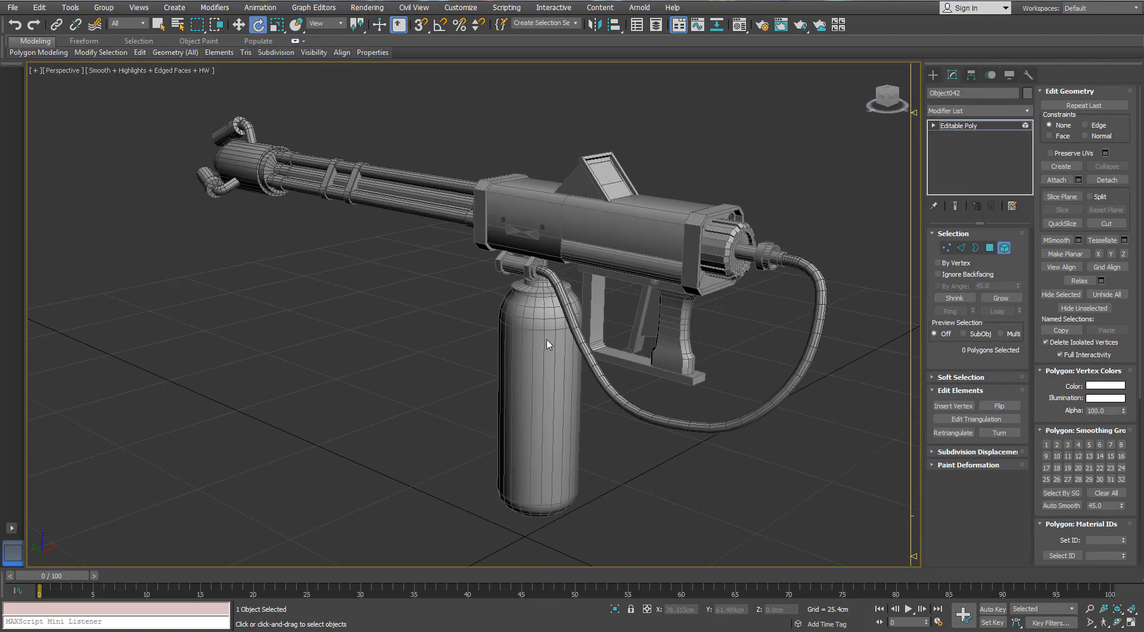
- Select the flamethrower's main body shell and add an Unwrap UVW modifier to it
left_click(1003, 248)
left_click(794, 445)
left_click(632, 233)
middle_click_drag(626, 250, 580, 259, "alt")
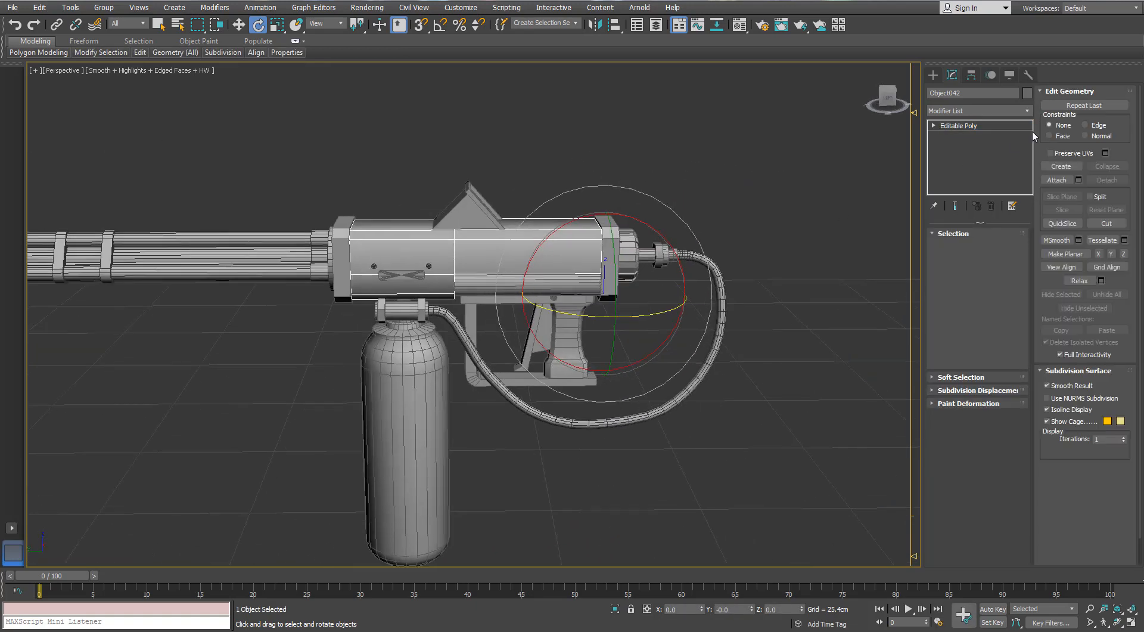
left_click(1012, 125)
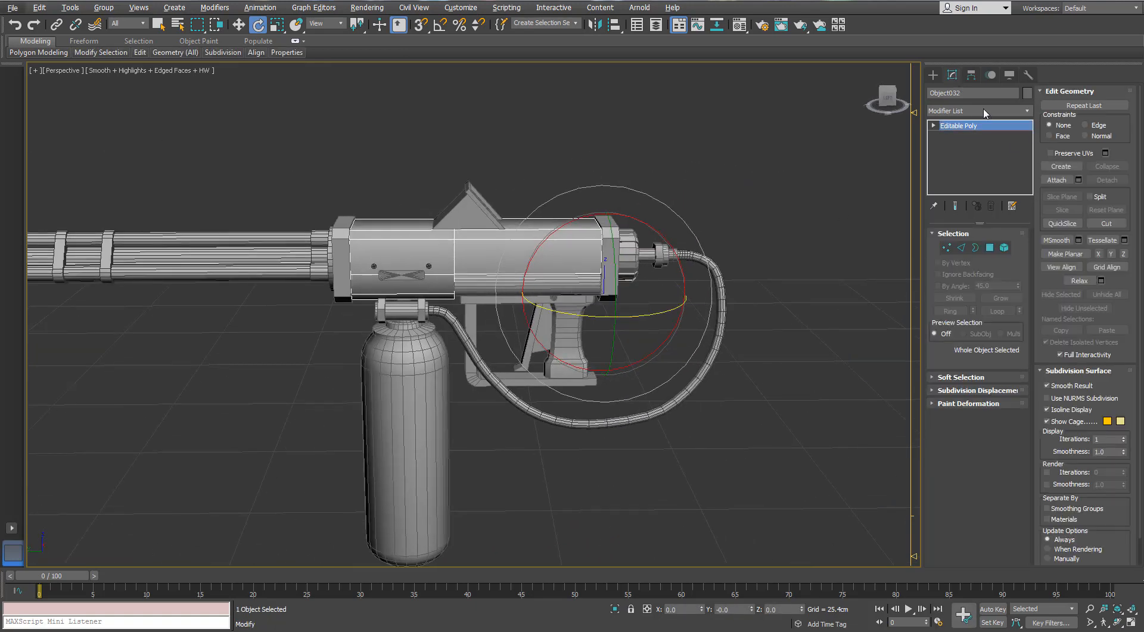
left_click(1028, 111)
key("u")
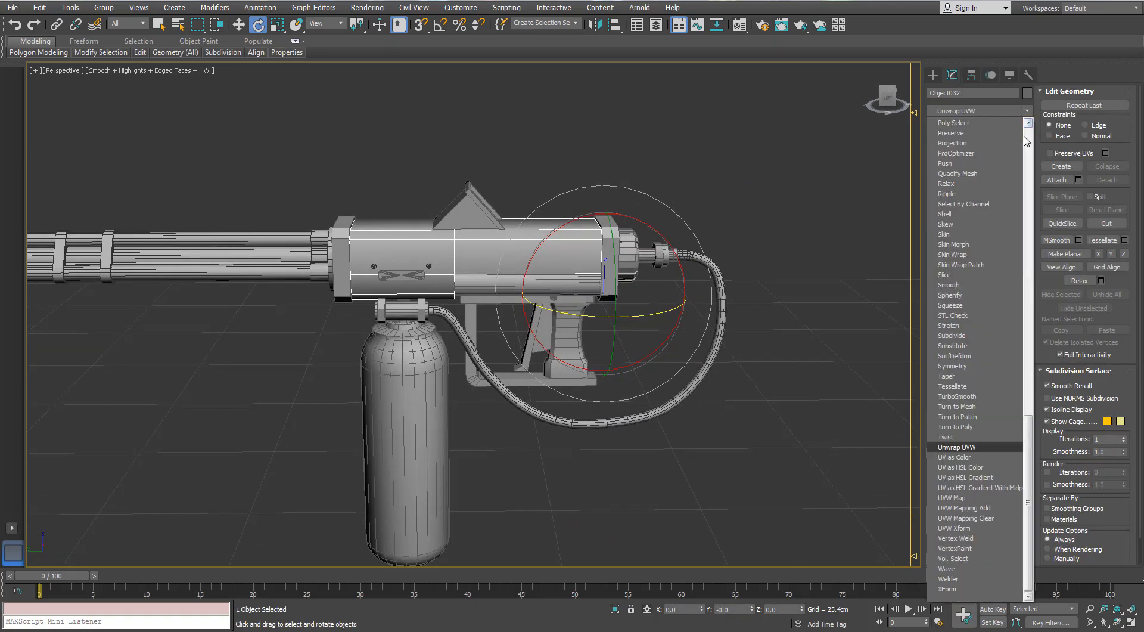
key("Return")
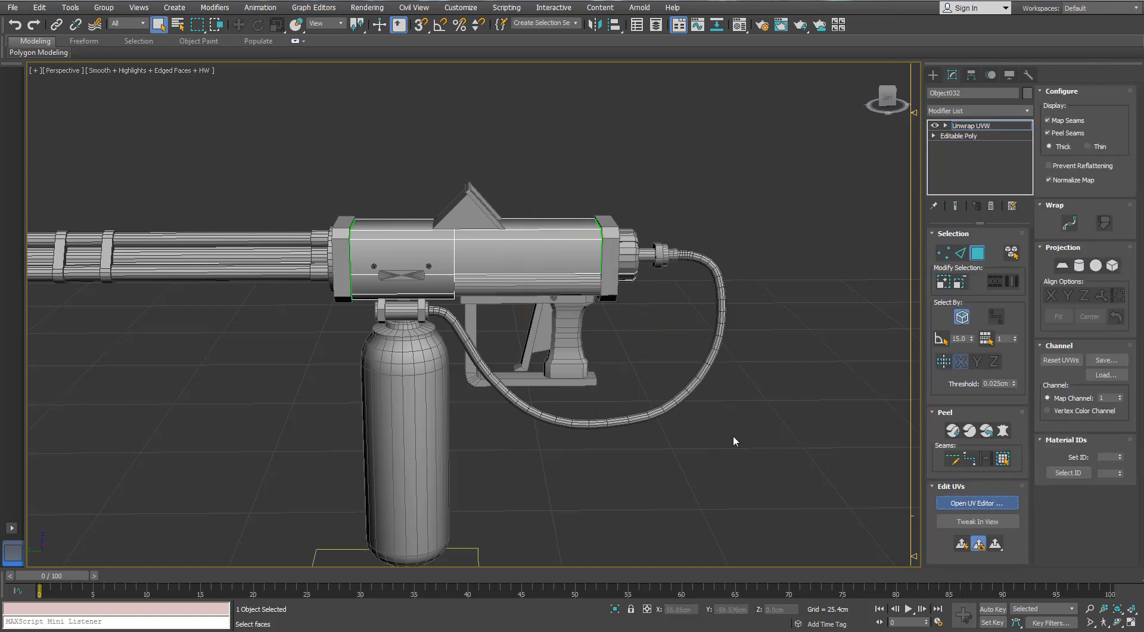
- Open the body shell's UV layout and split all its faces into separate clusters with Normal Mapping
left_click(978, 502)
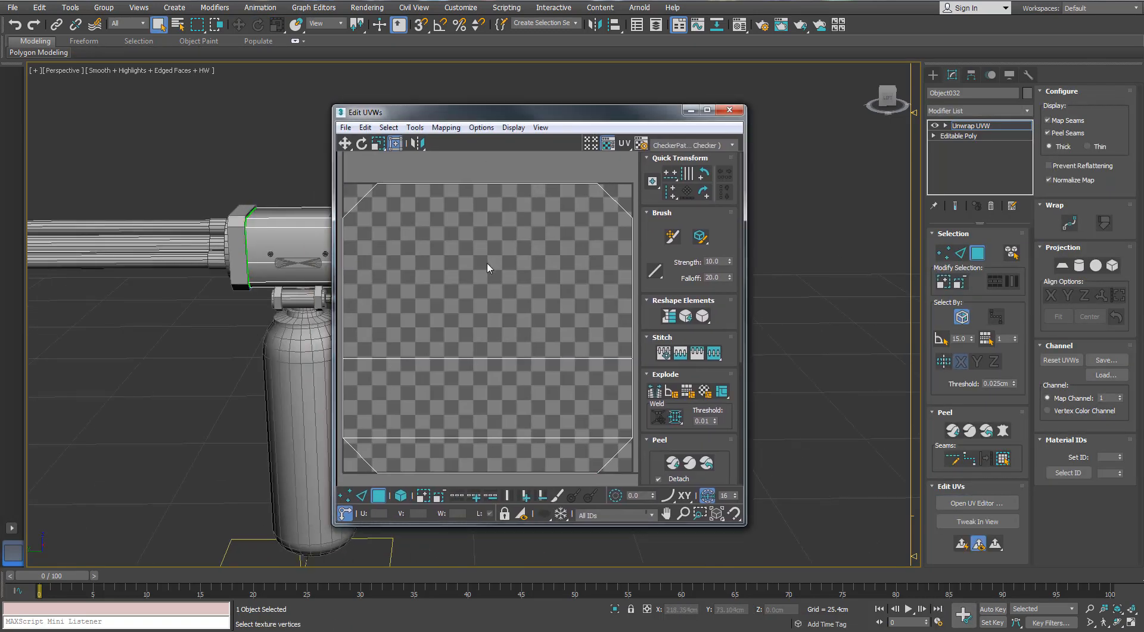
left_click(473, 262)
scroll(473, 292, "down", 2)
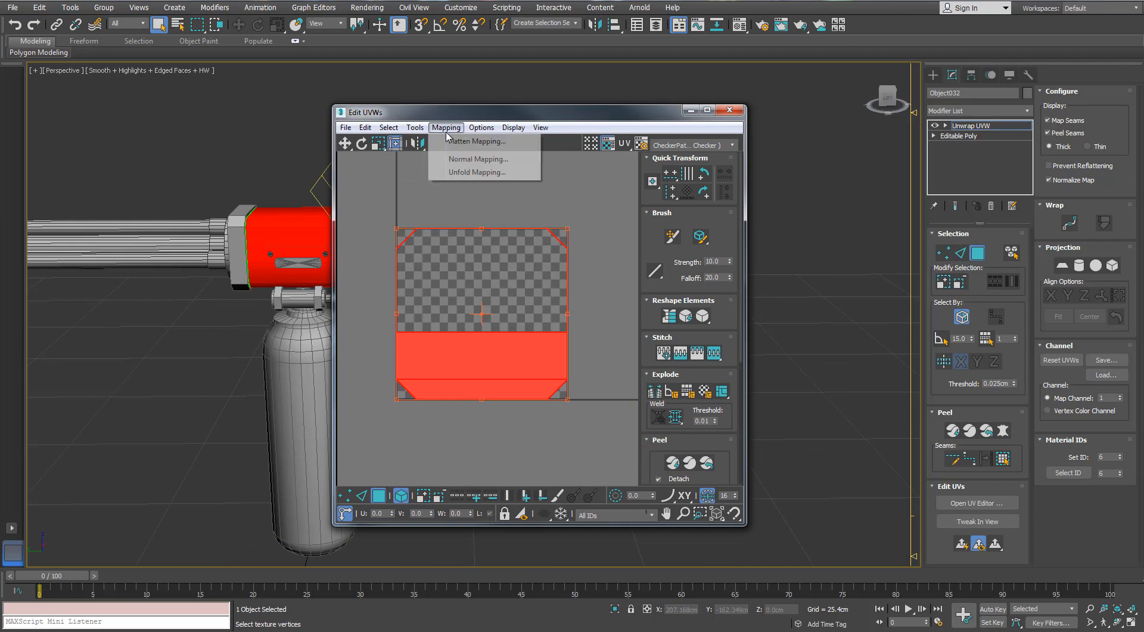
left_click(478, 159)
left_click_drag(90, 8, 122, 72)
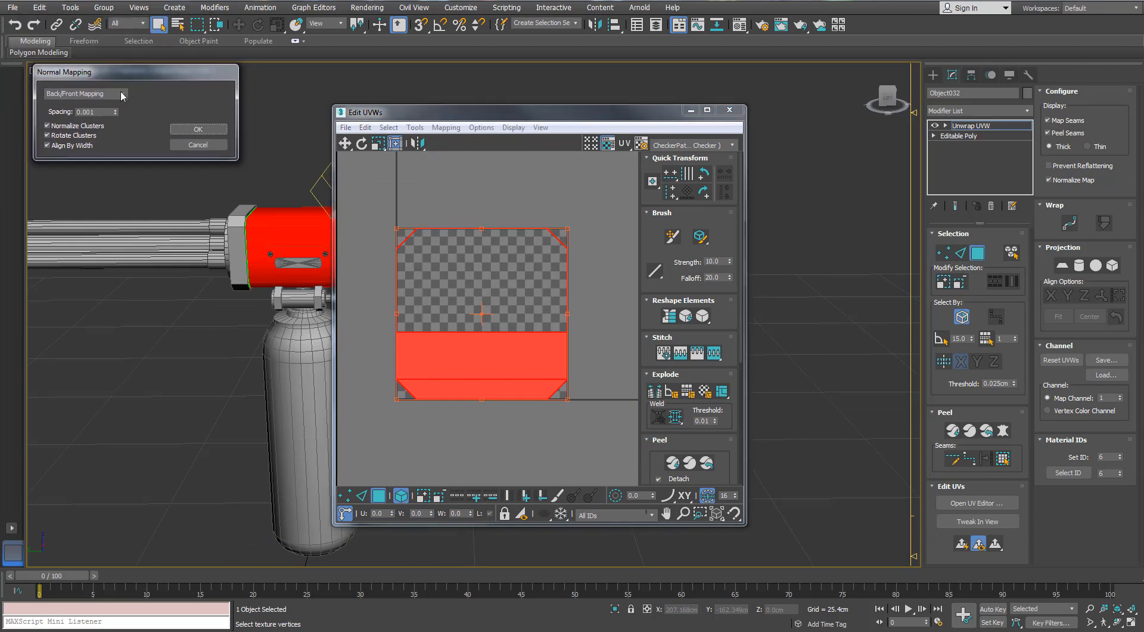
left_click(93, 137)
left_click(198, 129)
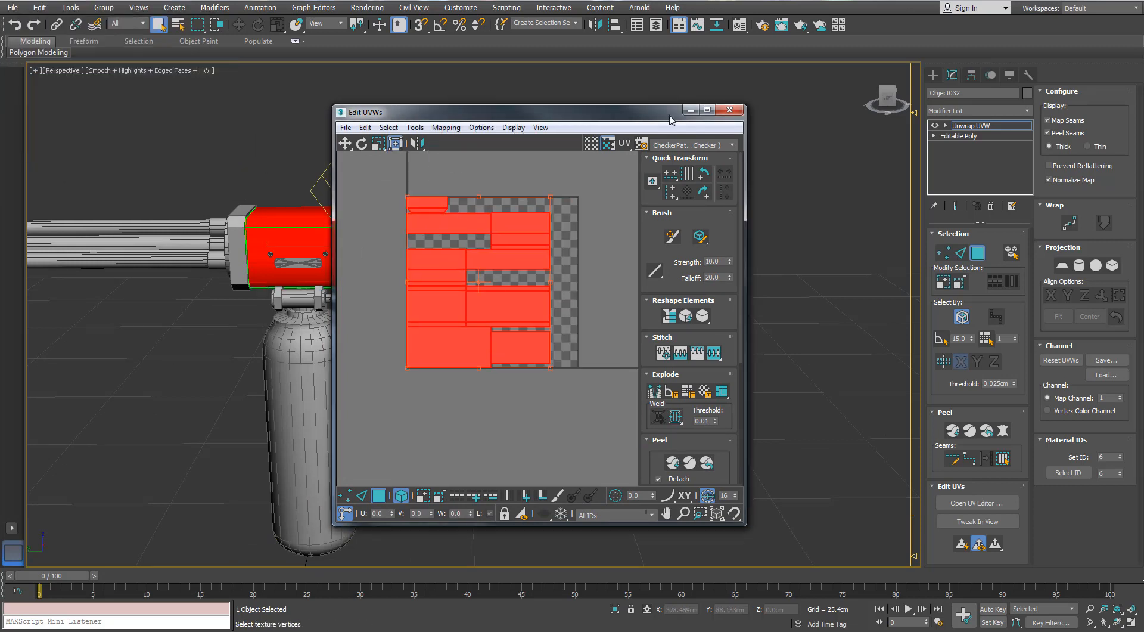
- Enlarge the UV editor, rescale and pack the body shell's clusters, and hide the checker background
left_click(705, 111)
scroll(745, 176, "up", 4)
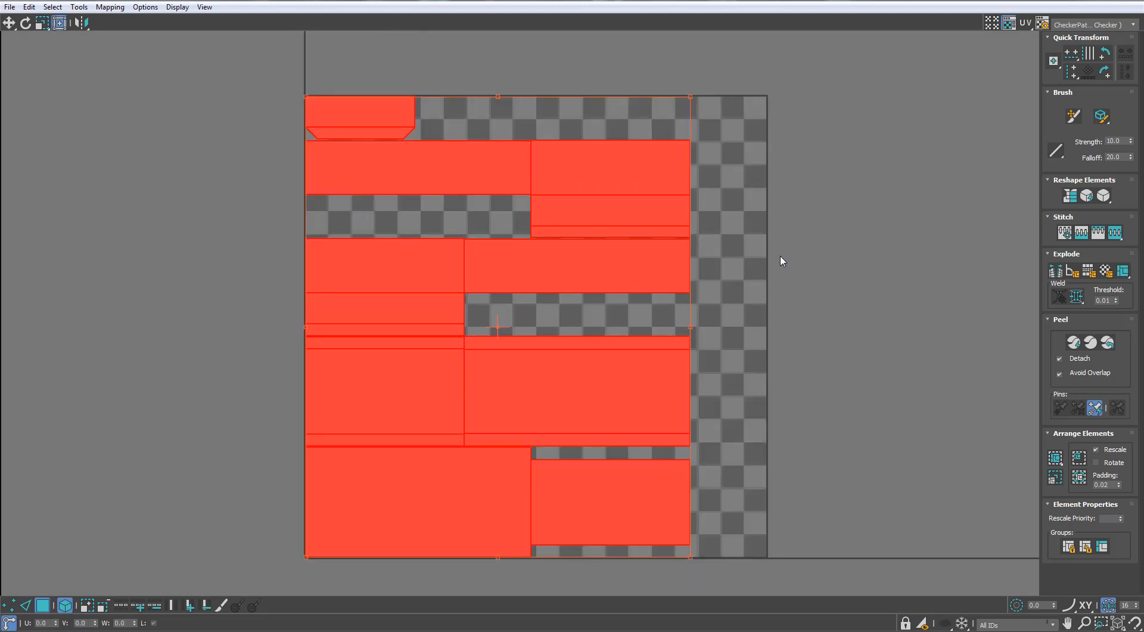
left_click(1055, 478)
left_click(1079, 478)
left_click(636, 248)
middle_click_drag(624, 265, 639, 267)
left_click(846, 143)
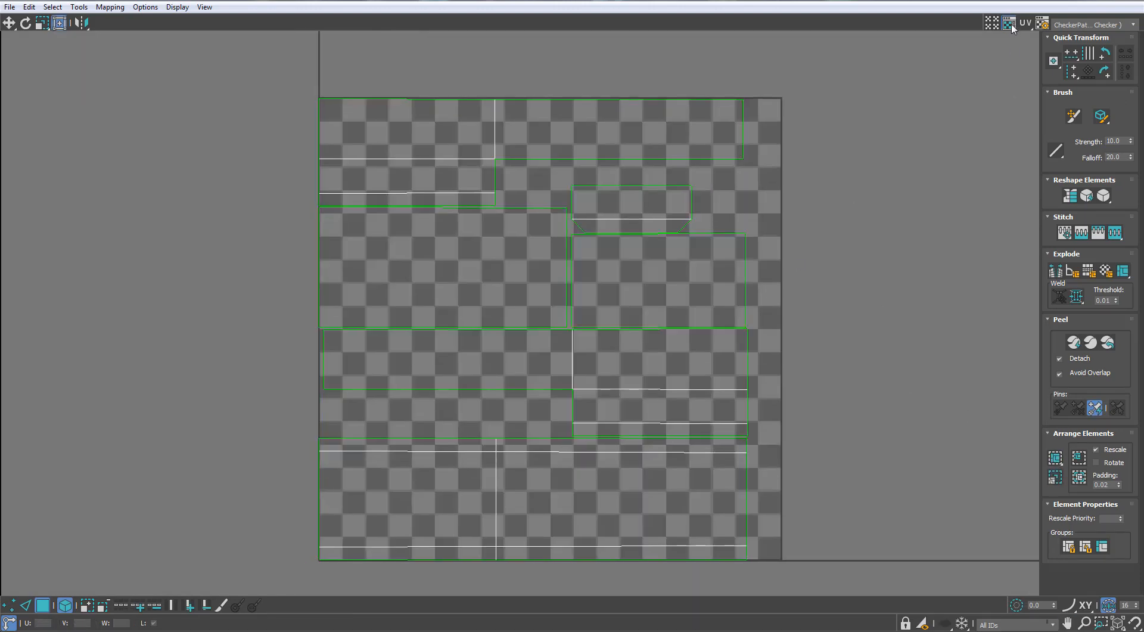
left_click(1008, 24)
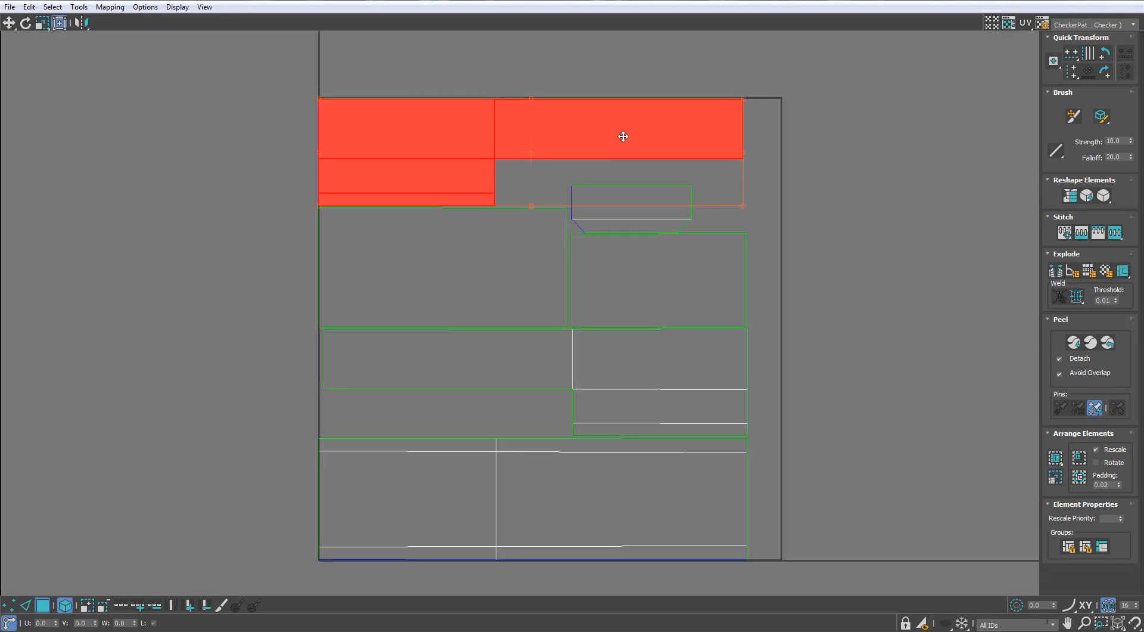
- Move all the body shell's UV clusters out of the UV tile into the empty space on its left
left_click_drag(623, 137, 195, 116)
middle_click_drag(344, 199, 574, 221)
left_click_drag(470, 137, 456, 163)
middle_click_drag(500, 209, 521, 147)
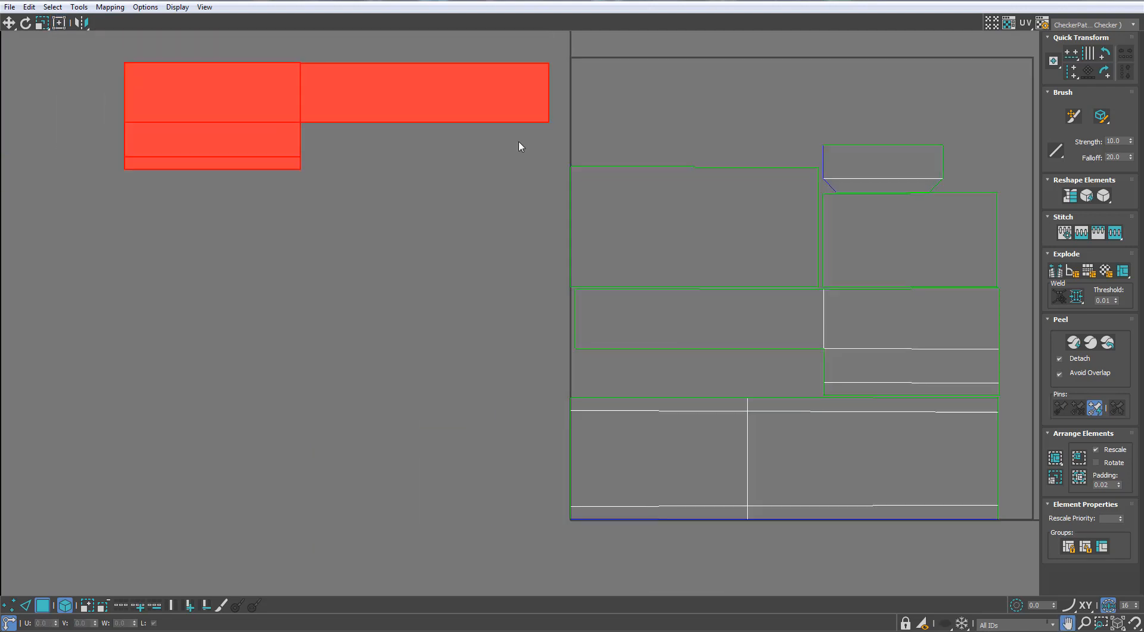
scroll(519, 146, "down", 2)
left_click_drag(636, 218, 340, 248)
left_click_drag(639, 293, 302, 40)
left_click_drag(718, 380, 367, 353)
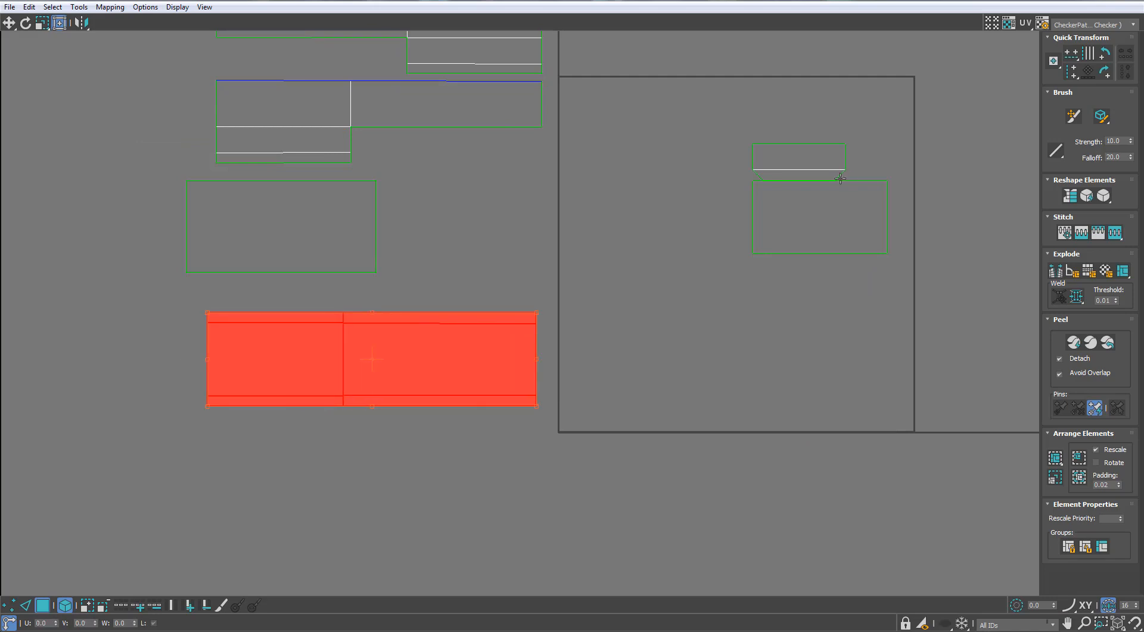
left_click_drag(834, 203, 675, 374)
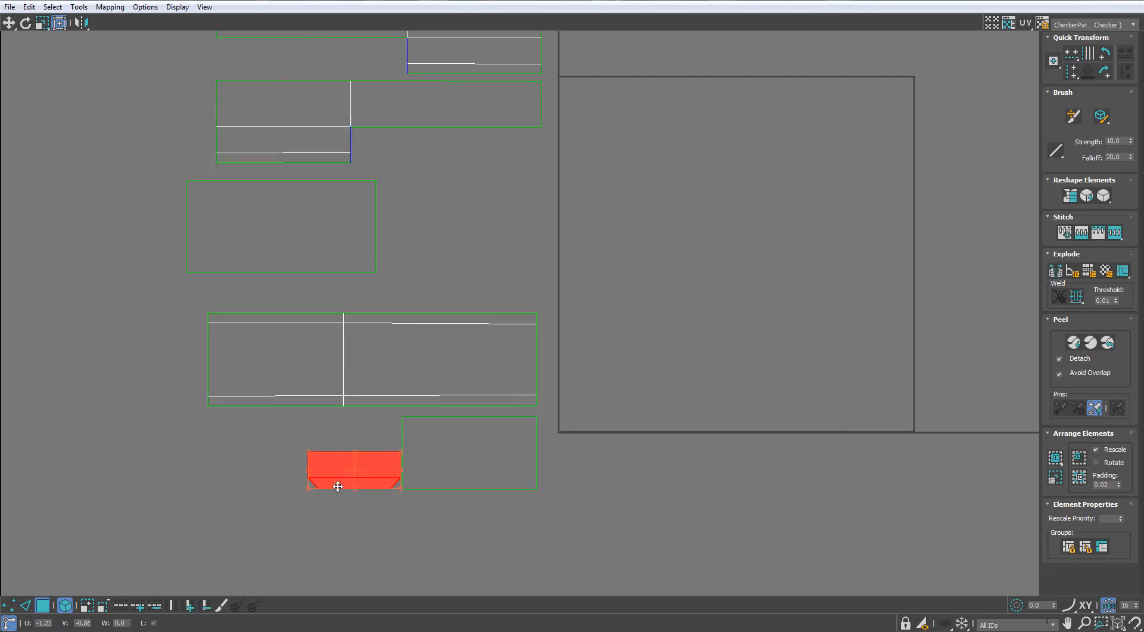
left_click_drag(338, 486, 323, 470)
- Mirror the lower L-shaped UV cluster horizontally to match the orientation of the one above it
middle_click_drag(449, 257, 542, 475)
left_click(552, 263)
left_click(517, 323)
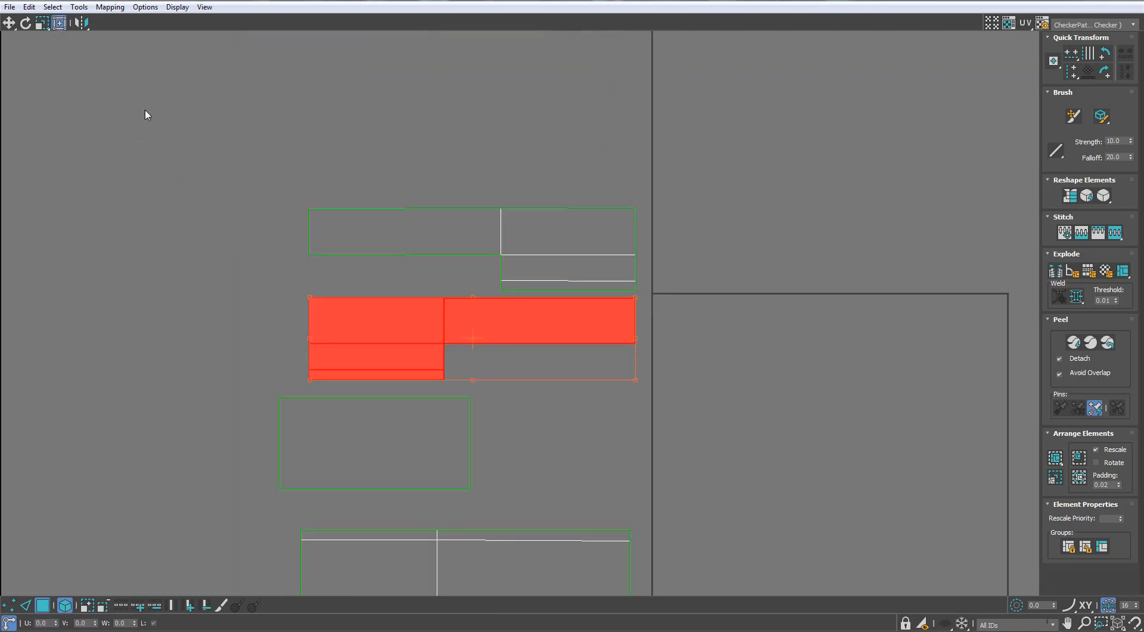
left_click(80, 24)
- Place the smaller rectangular cluster beside the larger plain rectangle, with the small chamfered cluster directly beneath it
middle_click_drag(493, 226, 492, 9)
scroll(479, 373, "down", 1)
scroll(478, 373, "up", 1)
left_click_drag(553, 411, 533, 258)
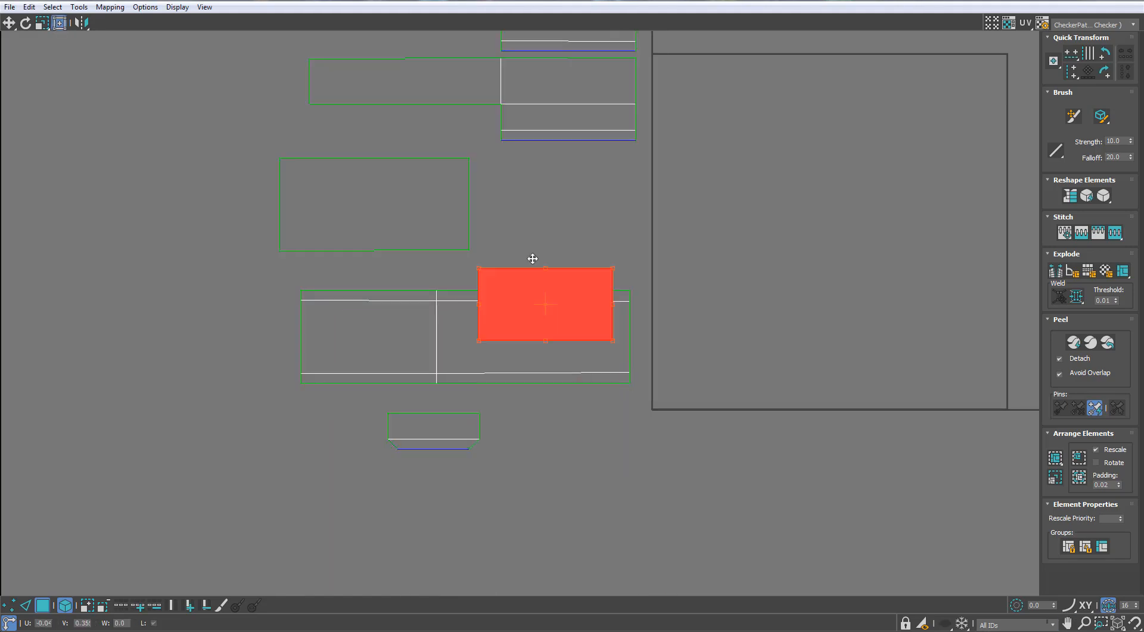
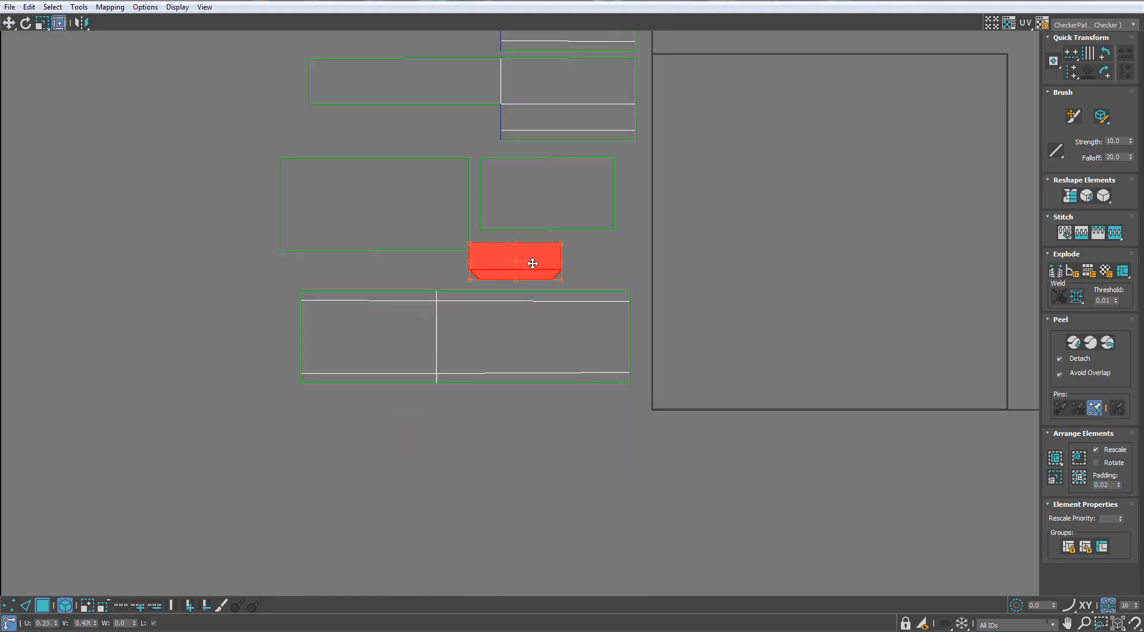
left_click_drag(543, 259, 542, 259)
- Move the long divided rectangular cluster above the two L-shaped clusters and line up their sides
middle_click_drag(514, 296, 511, 526)
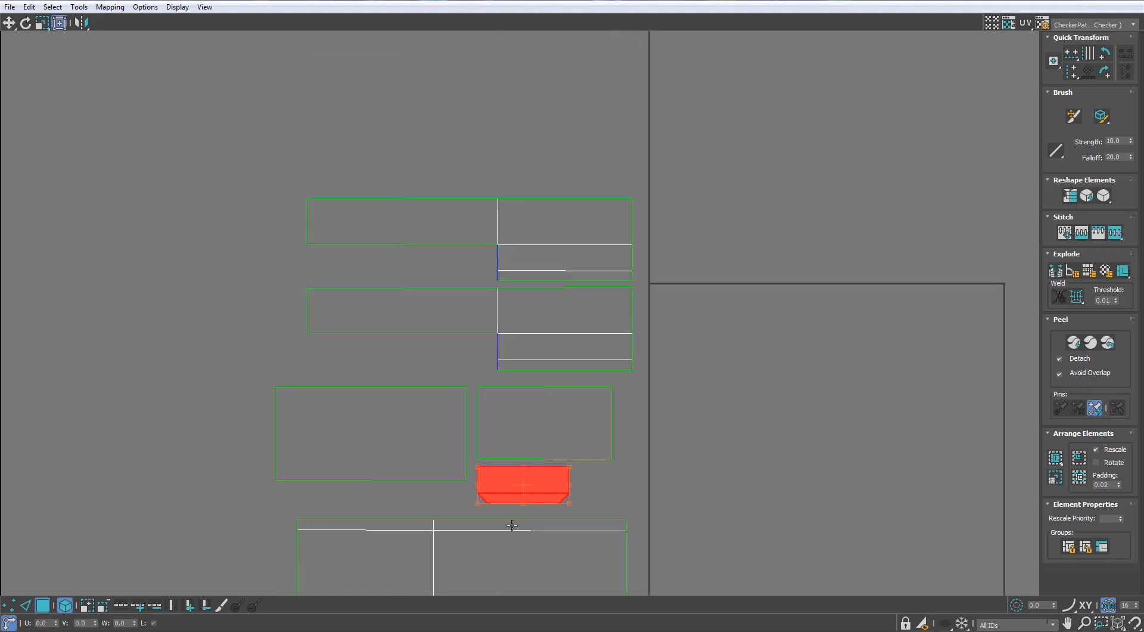
left_click(493, 566)
scroll(482, 403, "down", 2)
left_click(482, 405)
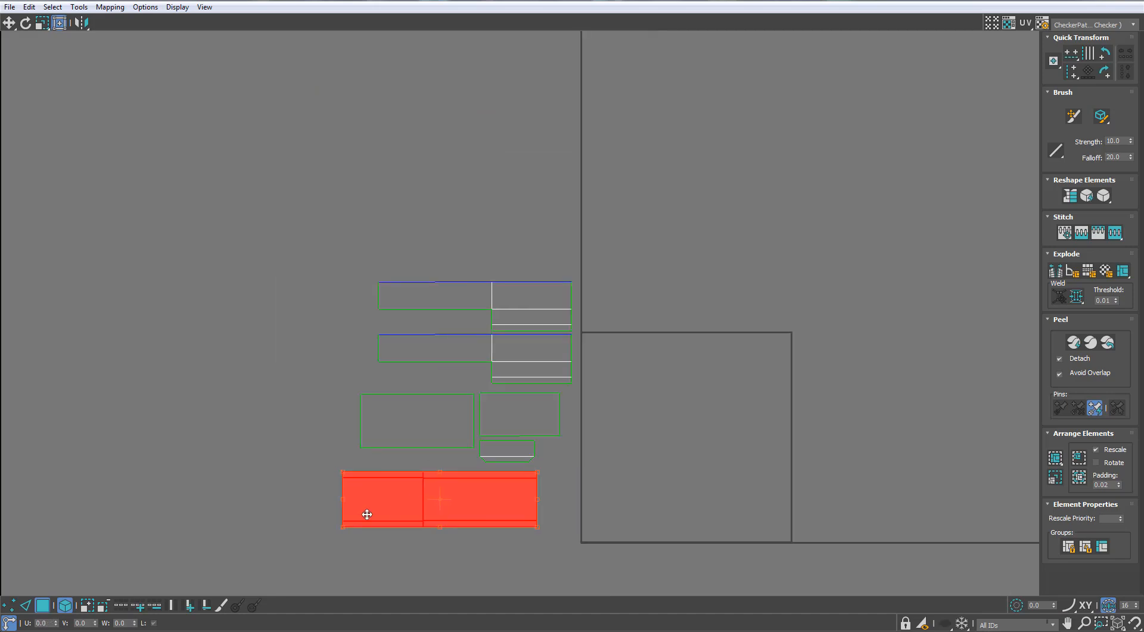
left_click_drag(416, 554, 424, 260)
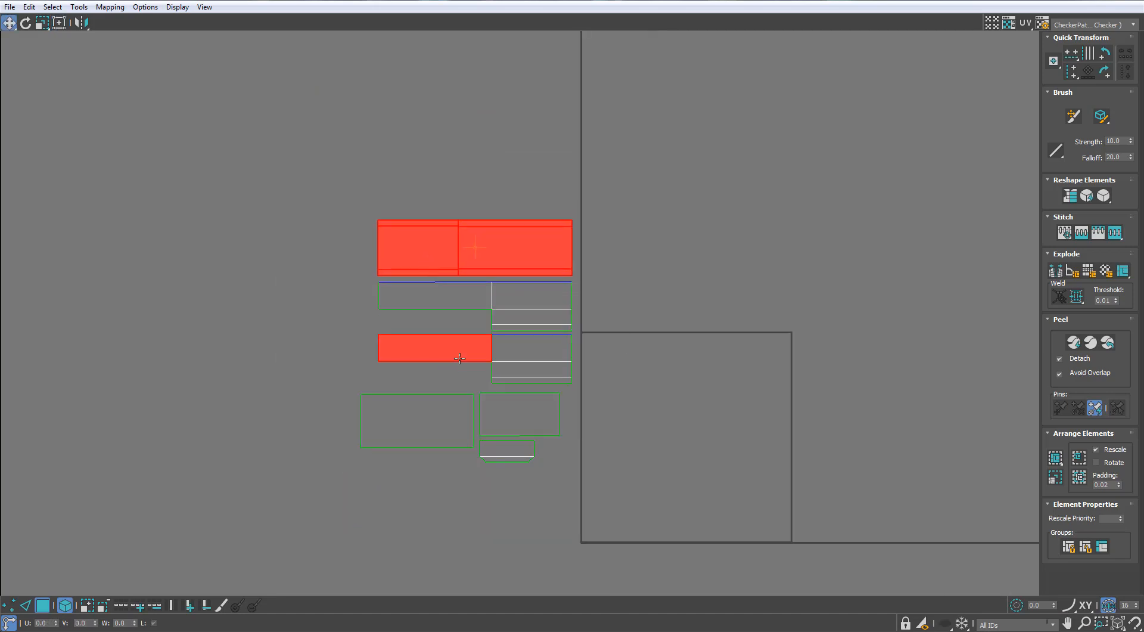
- Shift the two plain rectangles and the chamfered cluster together to align with the L-shaped clusters' right side
scroll(460, 358, "up", 1)
left_click_drag(605, 412, 453, 459)
scroll(475, 458, "up", 3)
middle_click_drag(477, 458, 481, 510)
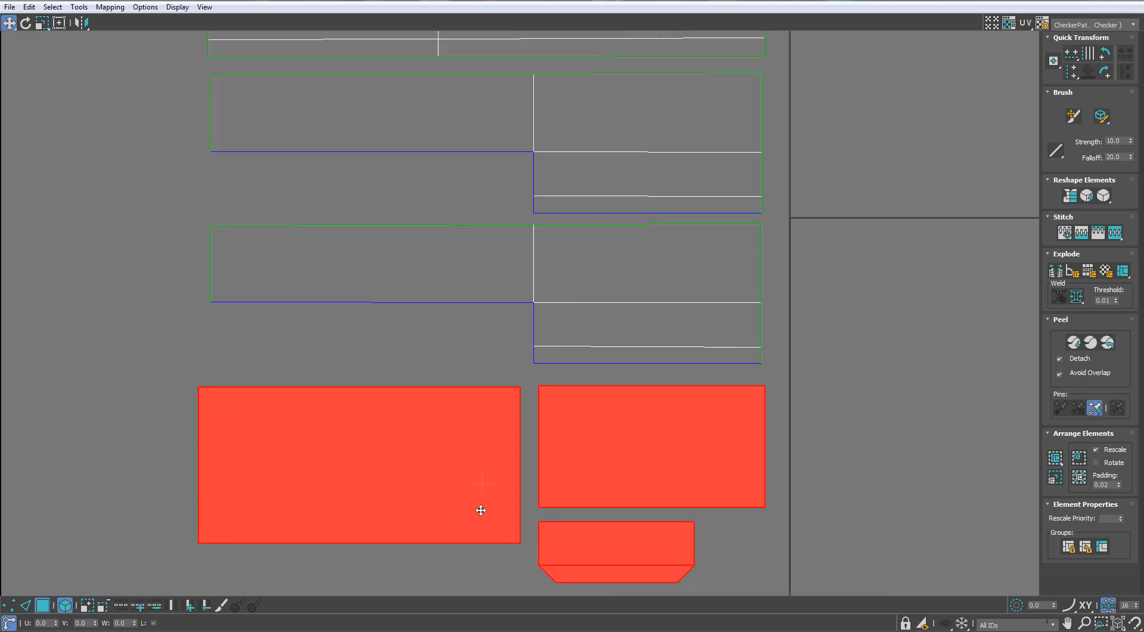
- Scale all the body shell's UV clusters down together to about a third of their size
scroll(481, 510, "down", 3)
key("r")
mouse_move(435, 528)
left_mouse_down()
mouse_move(517, 335)
mouse_move(431, 513)
left_mouse_up()
key("w")
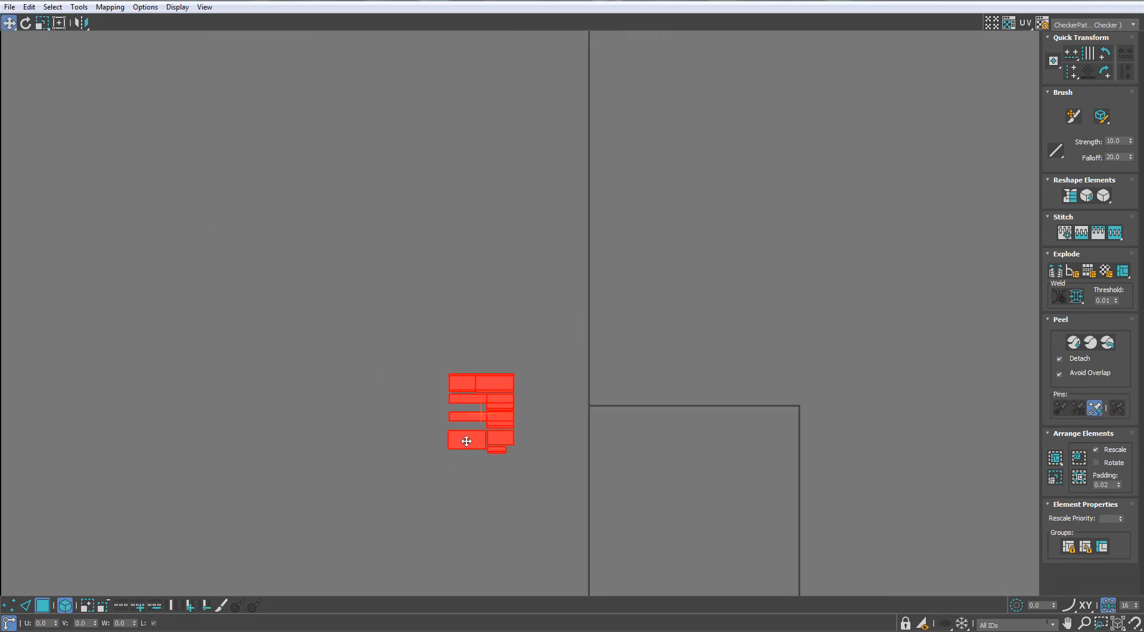
- Move the group of UV clusters against the UV tile's left edge and scale it down slightly further
middle_click_drag(551, 454, 436, 429)
scroll(437, 430, "up", 3)
left_click_drag(460, 363, 506, 377)
key("r")
left_click_drag(511, 323, 507, 357)
key("w")
middle_click_drag(609, 395, 581, 350)
scroll(581, 350, "down", 2)
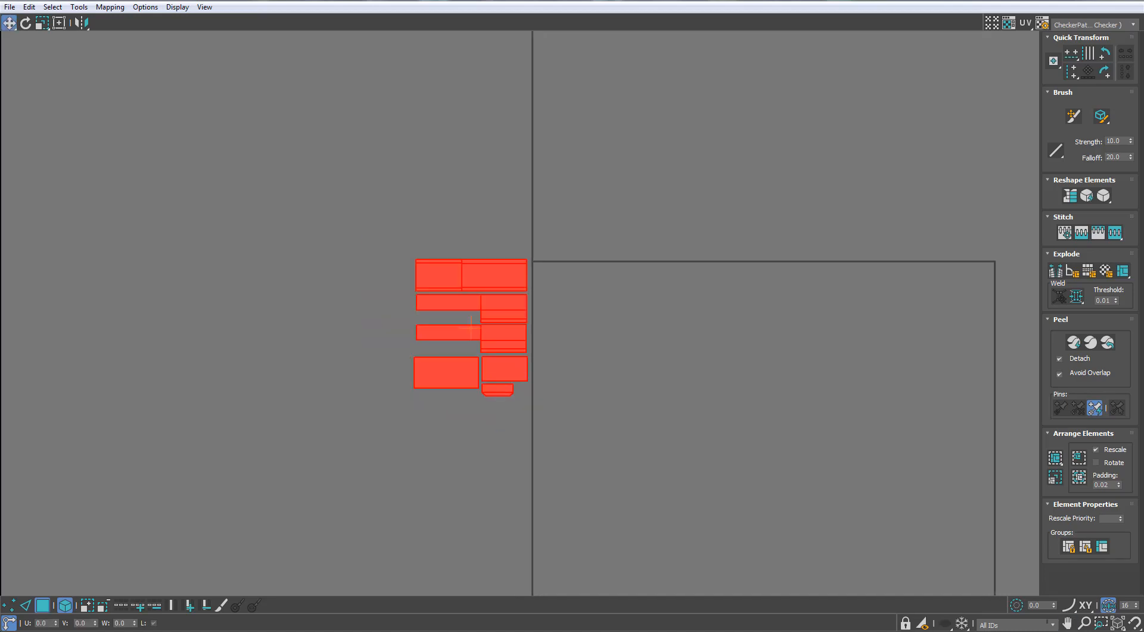
- Apply the 02 - Default checker material to the main body shell, then close the Material Editor and UV editor
middle_click_drag(634, 318, 560, 341)
double_click(547, 1)
middle_click_drag(384, 266, 263, 380)
left_click(263, 381)
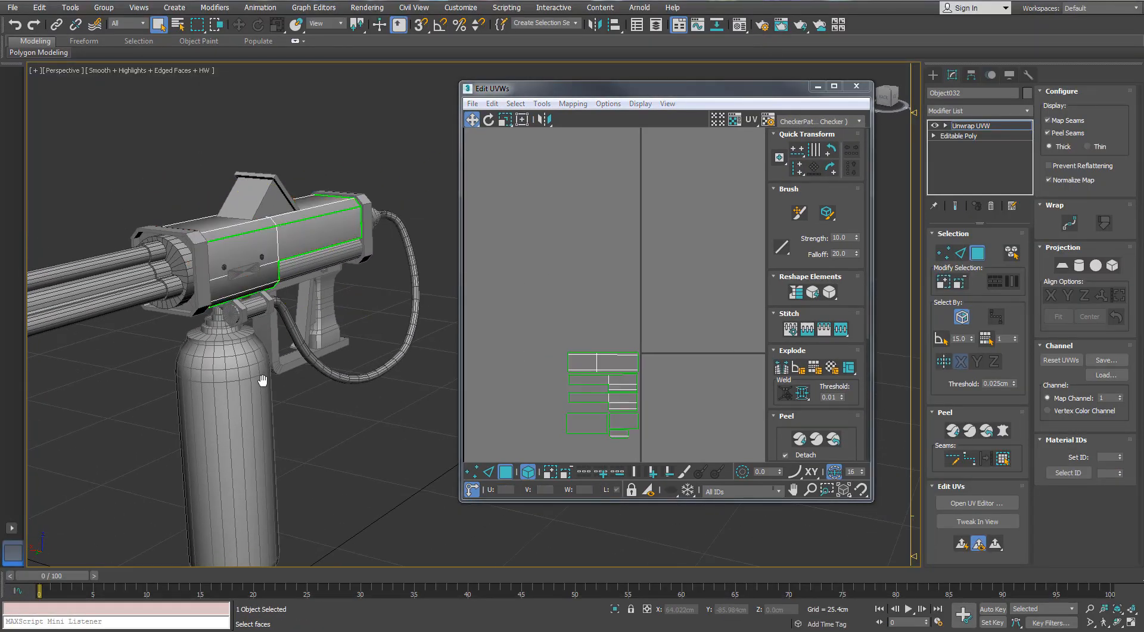
key("m")
left_click(812, 280)
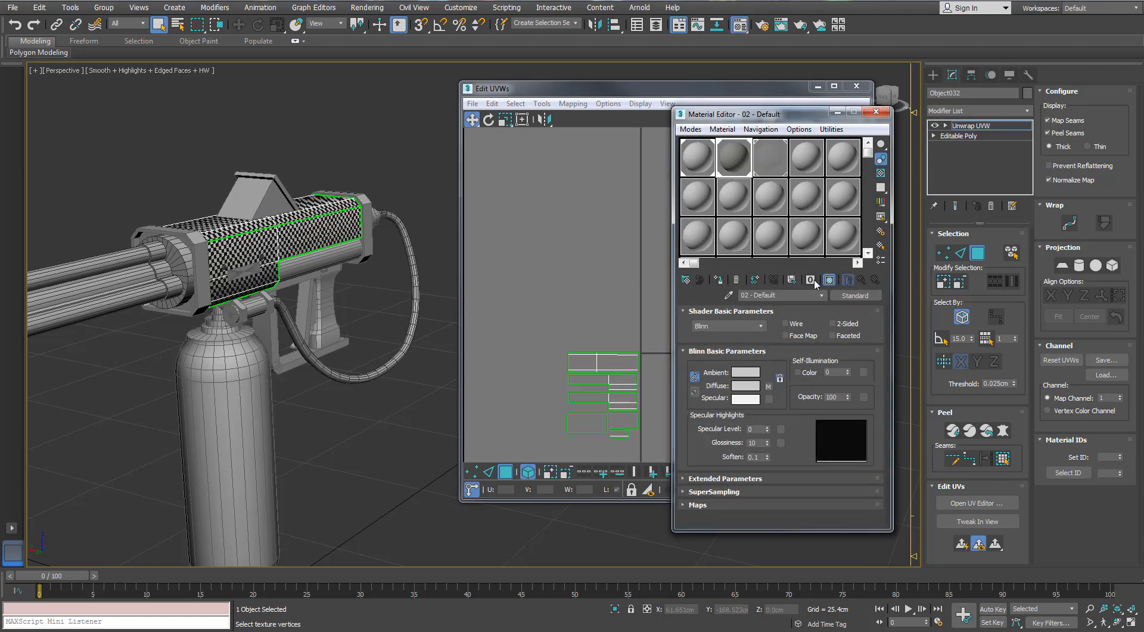
middle_click_drag(261, 257, 236, 254, "alt")
scroll(235, 253, "up", 5)
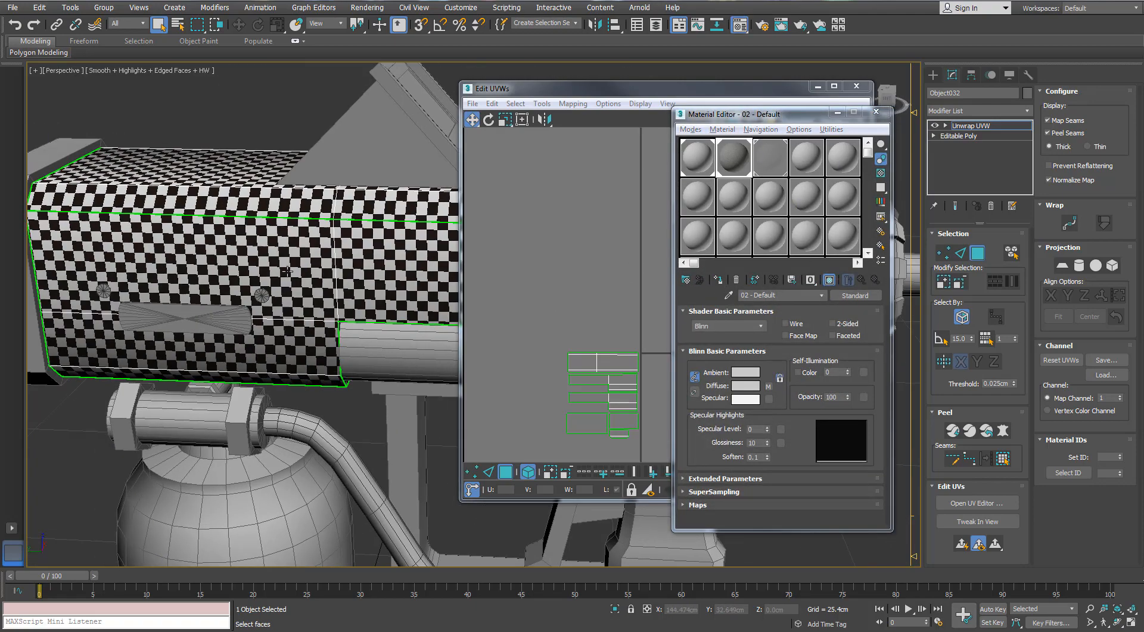
scroll(358, 257, "down", 3)
left_click(876, 112)
left_click(857, 87)
- Isolate the octagonal end collar at the rear of the body and add an Unwrap UVW modifier to it
scroll(455, 245, "up", 4)
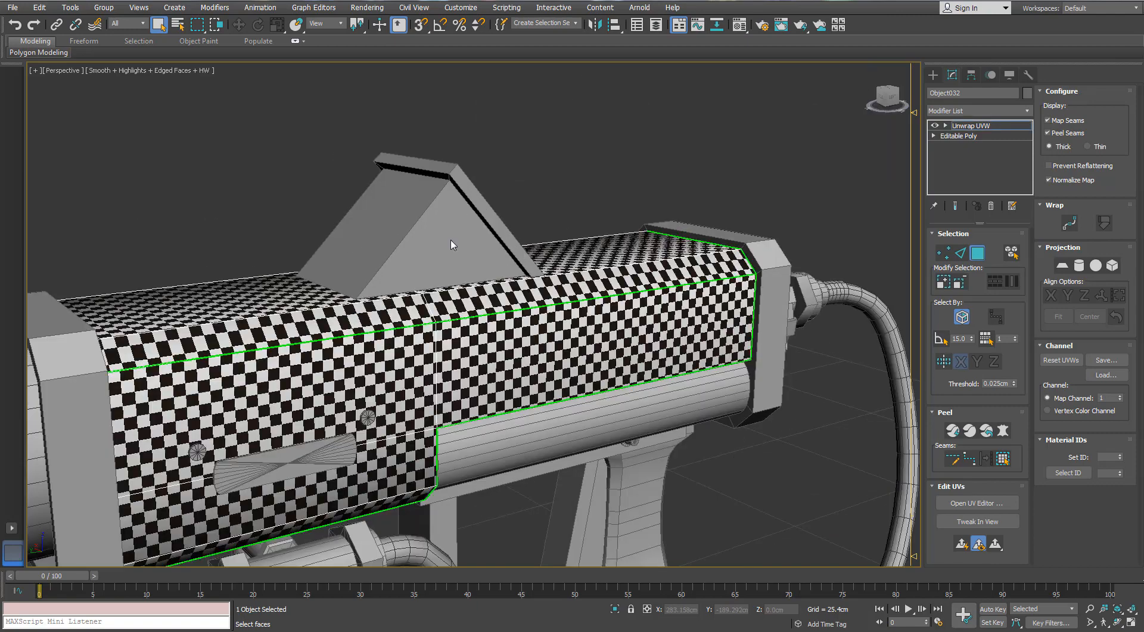
middle_click_drag(455, 245, 378, 247, "alt")
scroll(378, 247, "down", 4)
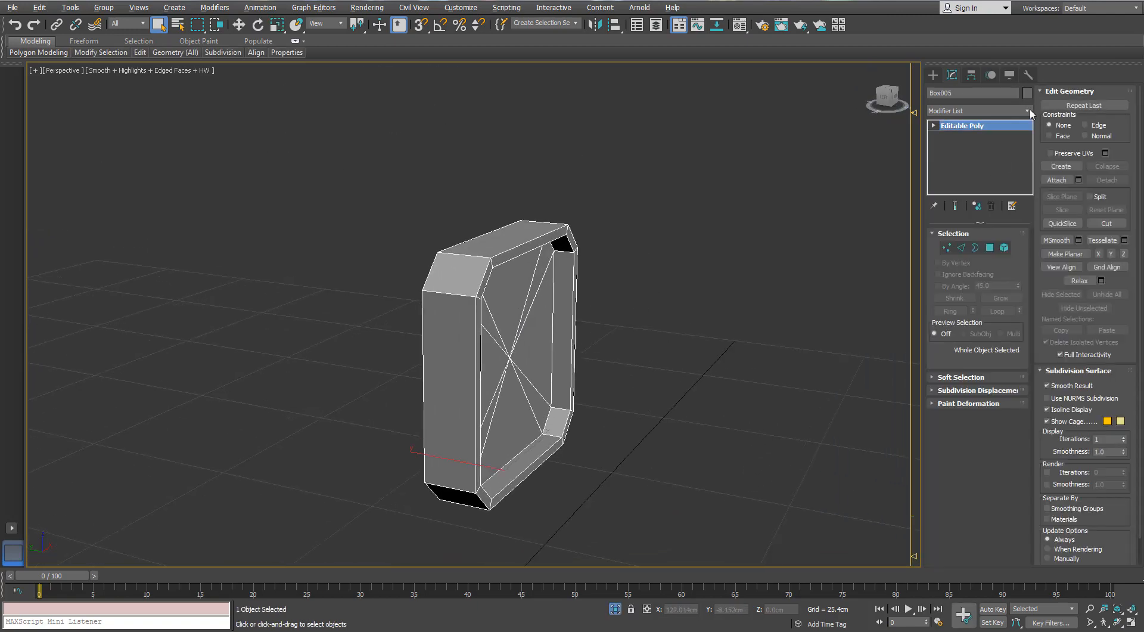
left_click(1030, 111)
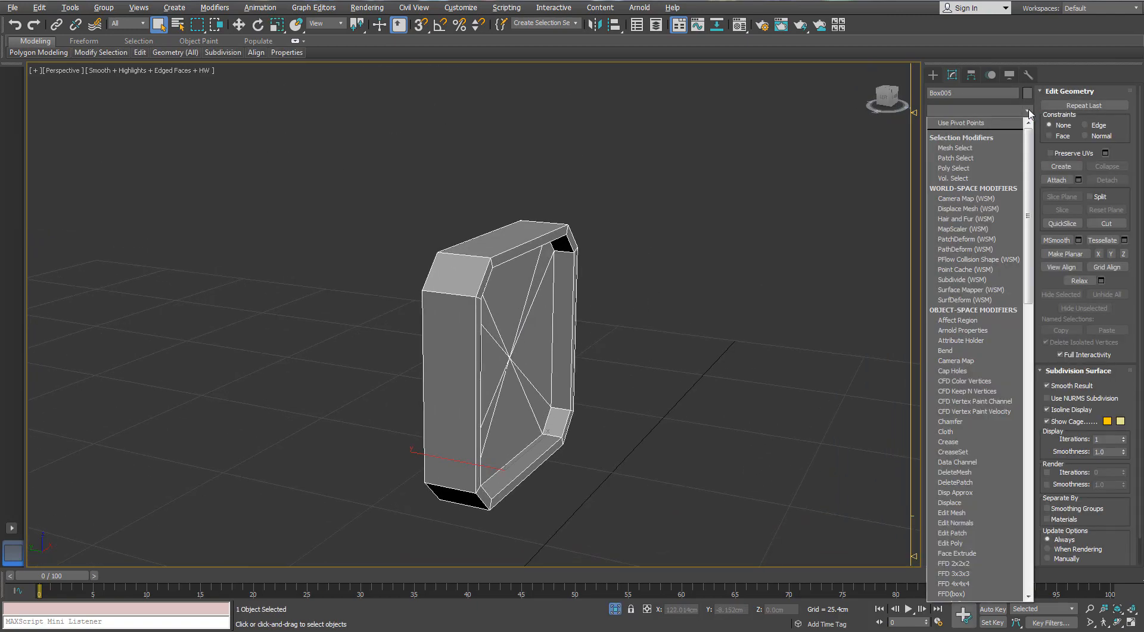
key("u")
key("Return")
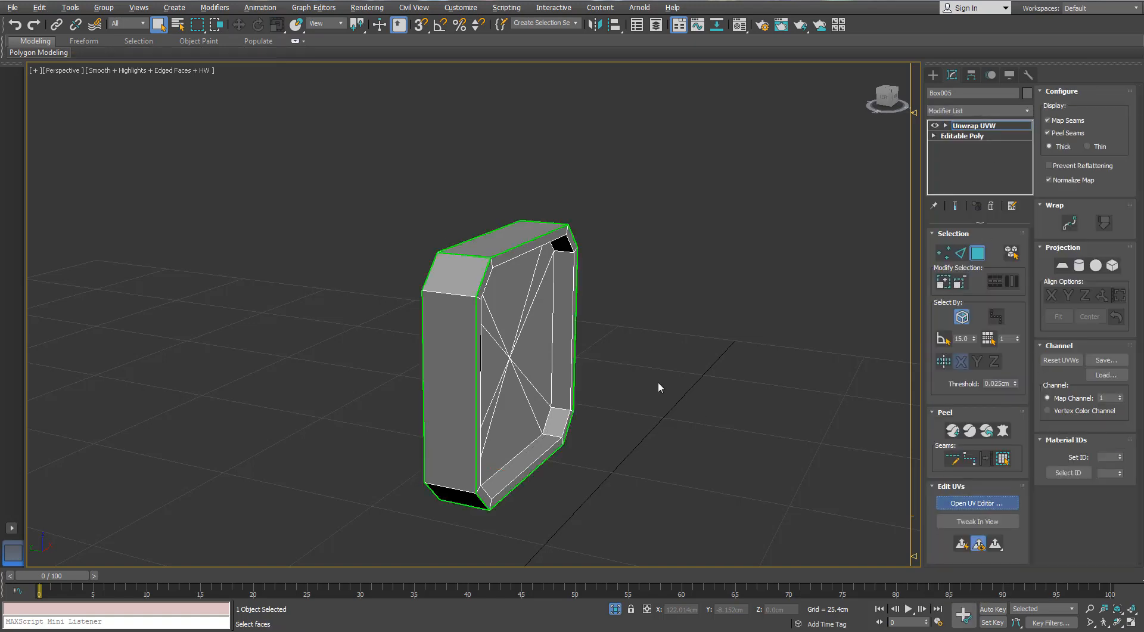
middle_click_drag(658, 387, 1, 324)
- Open the collar's UVs, flatten all its faces with Normal Mapping, and enlarge the UV editor
left_click(977, 503)
left_click(669, 311)
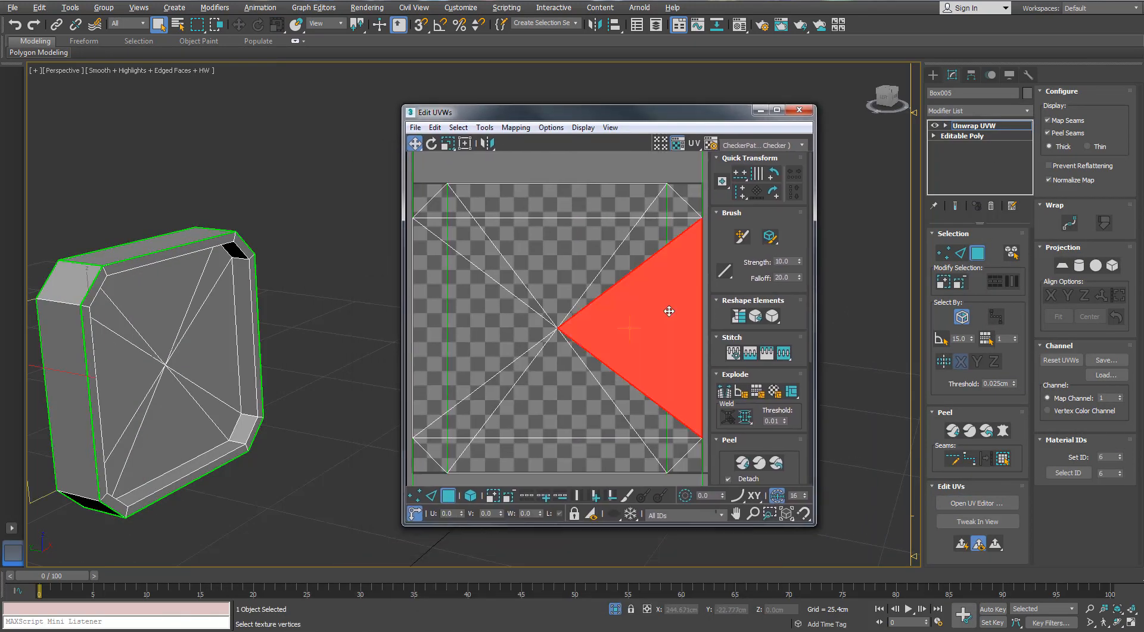
key("ctrl+a")
left_click(516, 127)
left_click(536, 158)
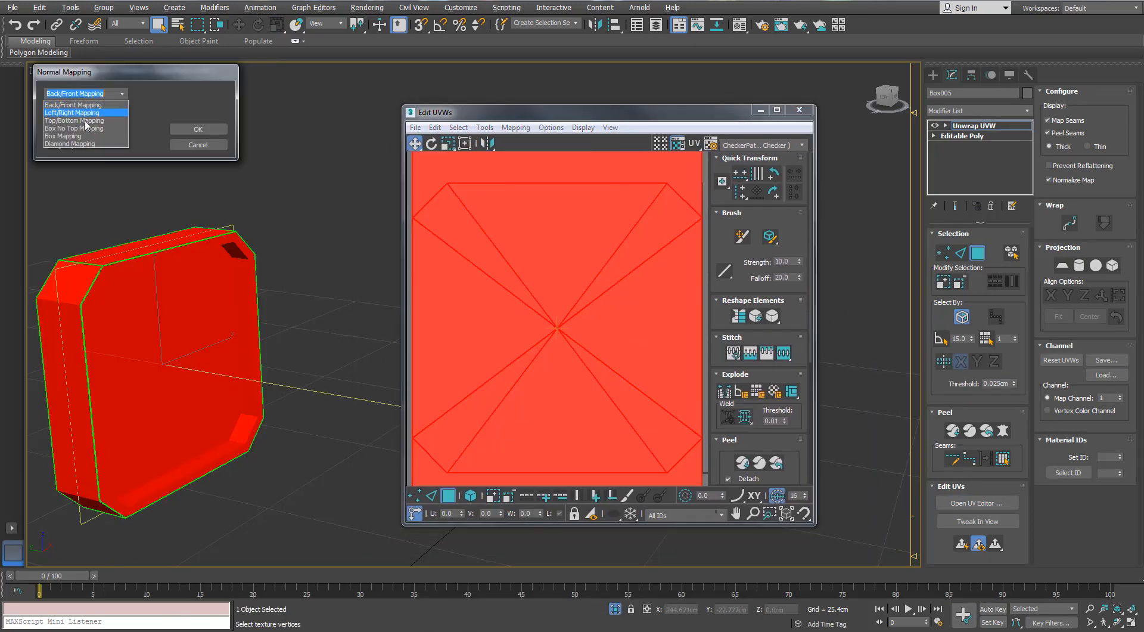
left_click(196, 128)
scroll(468, 276, "down", 2)
middle_click_drag(467, 275, 487, 235)
middle_click_drag(235, 230, 273, 215)
left_click_drag(559, 110, 634, 94)
double_click(634, 95)
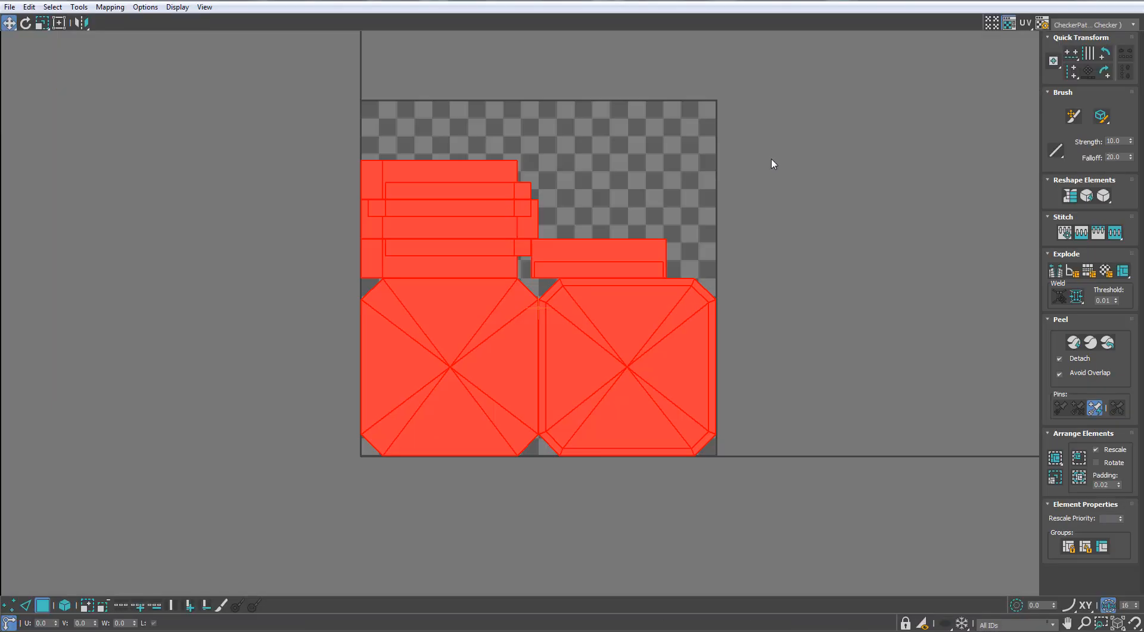
- Hide the checker background and pack the collar's UV clusters with rescaling so they no longer overlap
left_click(1004, 29)
left_click(1050, 479)
left_click(1053, 461)
middle_click_drag(804, 273, 808, 310)
left_click(808, 310)
scroll(651, 229, "up", 2)
- Move the two solid octagonal clusters side by side to the right of the UV tile and place the octagonal ring above them
left_click(664, 293)
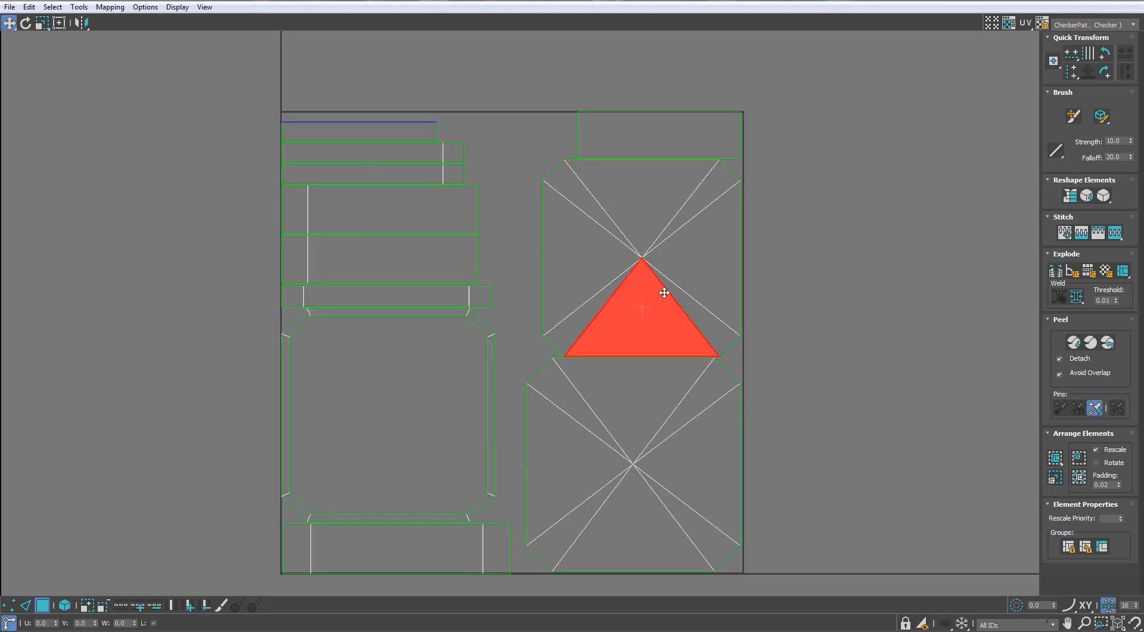
left_click(677, 266)
middle_click_drag(643, 271, 611, 247)
left_click_drag(612, 246, 821, 431)
left_click(613, 460, "ctrl")
scroll(614, 459, "down", 4)
left_click_drag(614, 459, 761, 449)
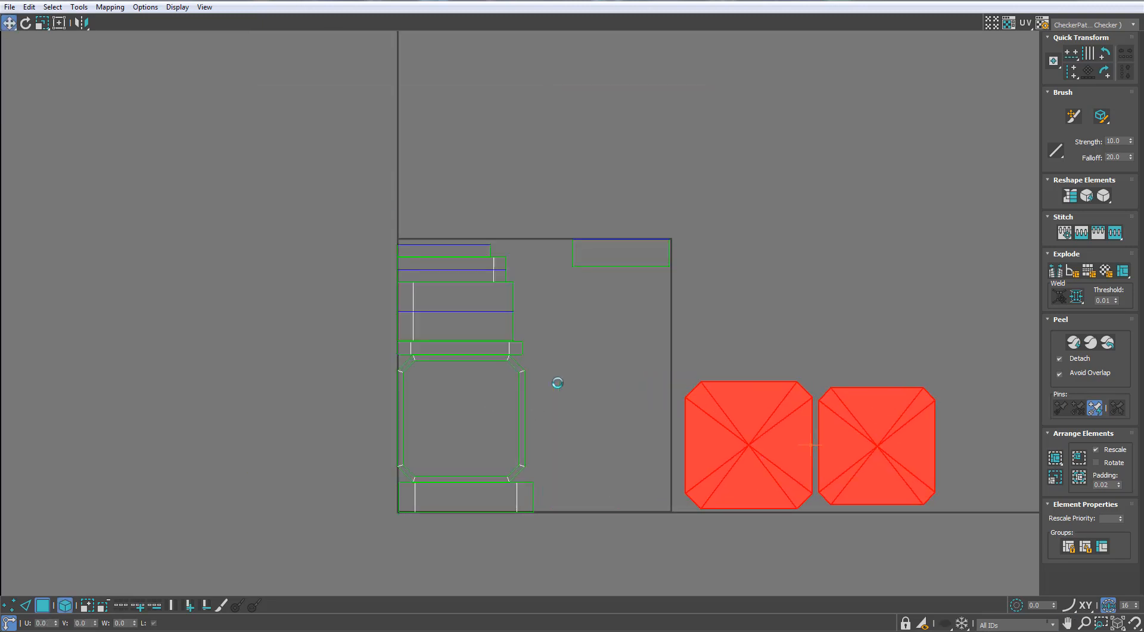
left_click(526, 408)
left_click_drag(525, 408, 786, 301)
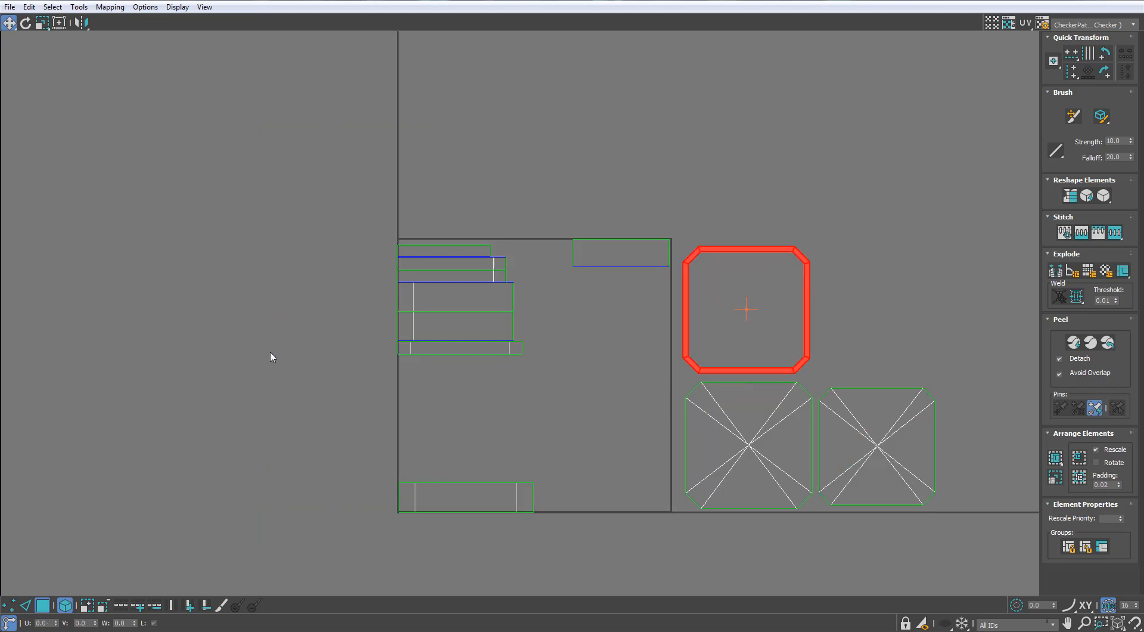
- Stack the three wide divided rectangles above the UV tile, aligned with its left edge
left_click_drag(444, 496, 453, 234)
left_click(422, 262, "ctrl")
scroll(422, 262, "up", 5)
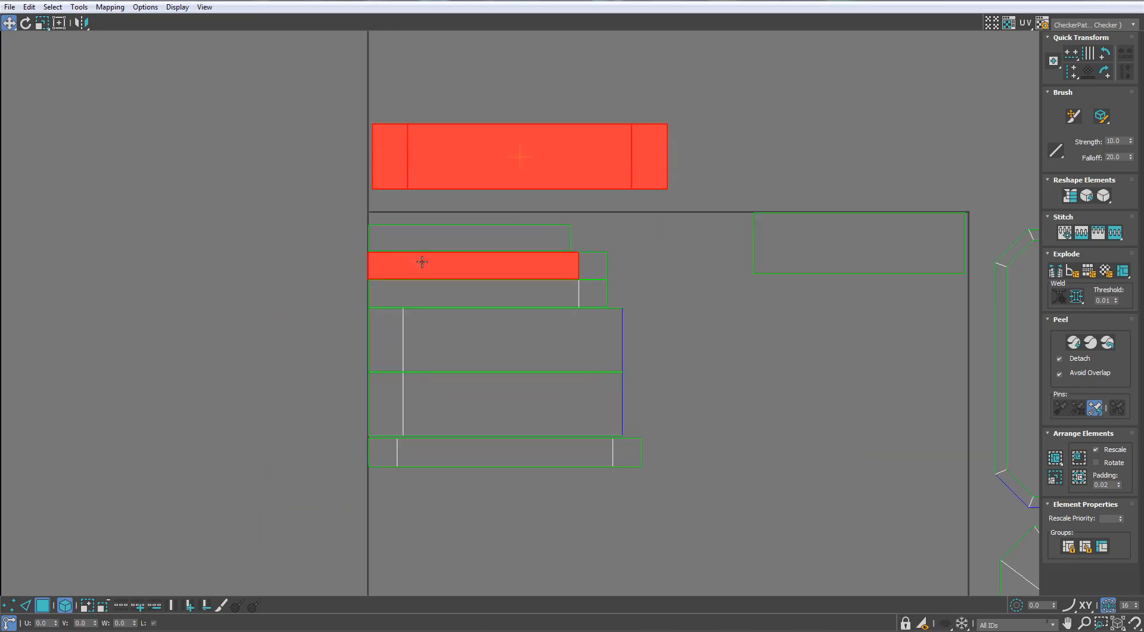
scroll(422, 263, "down", 2)
left_click_drag(453, 392, 475, 132)
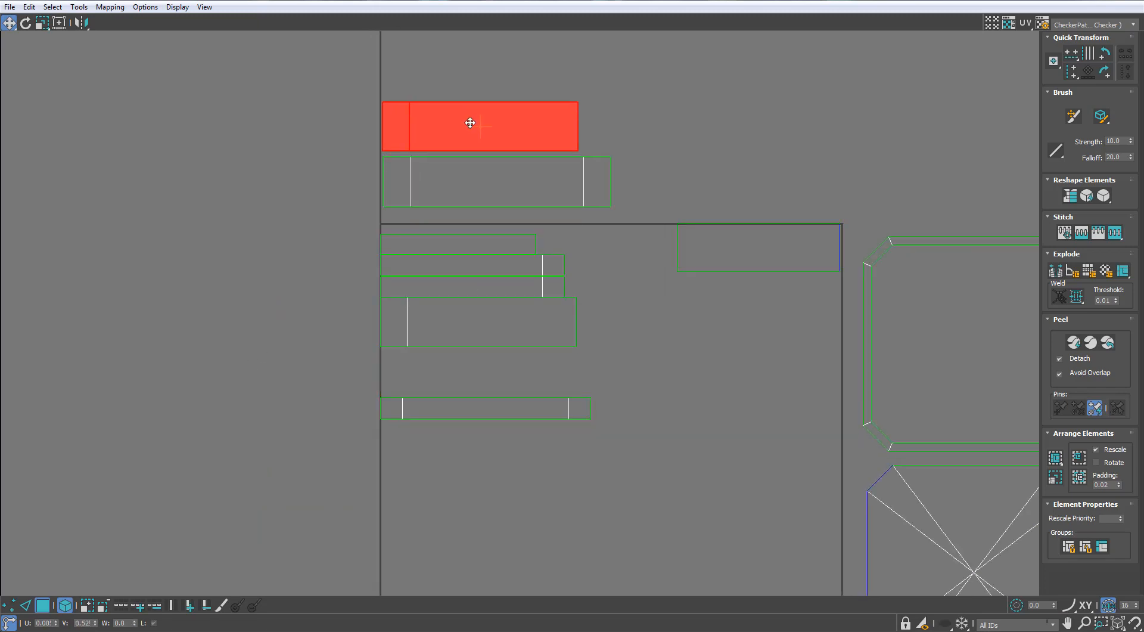
left_click_drag(454, 312, 457, 78)
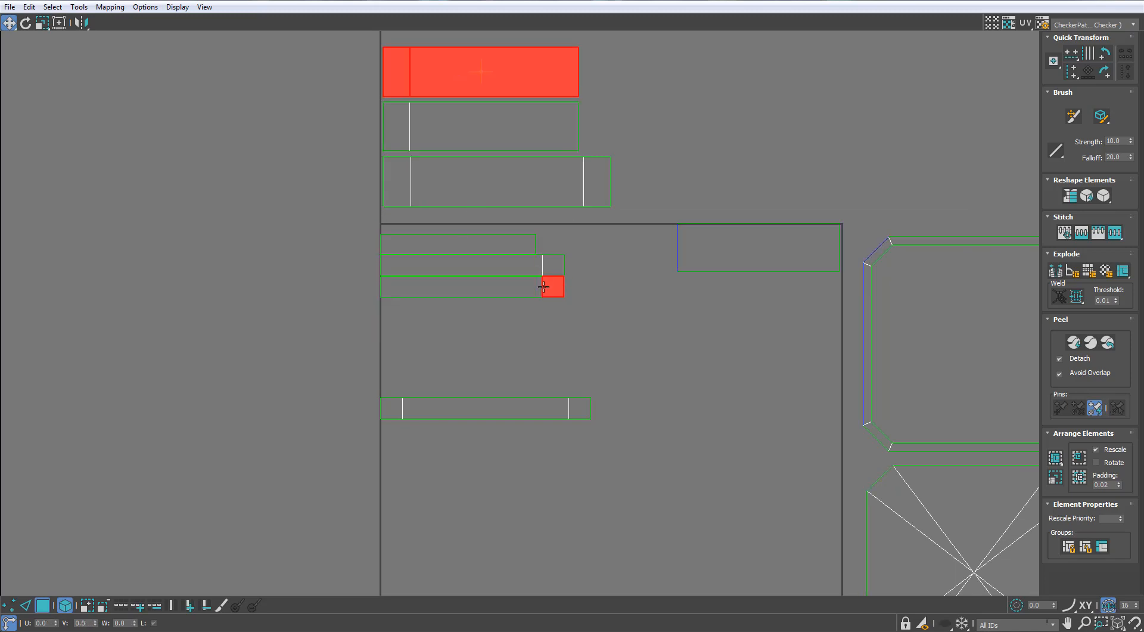
- Space the four narrow strip clusters evenly below the tile's upper edge, leaving clear gaps between them
scroll(543, 286, "up", 2)
left_click(518, 436)
scroll(524, 321, "down", 2)
middle_click_drag(523, 323, 348, 365)
scroll(339, 352, "up", 3)
left_click(322, 312)
scroll(333, 314, "up", 3)
middle_click_drag(381, 317, 471, 324)
left_click_drag(483, 352, 483, 354)
left_click_drag(521, 273, 521, 275)
left_click_drag(578, 189, 576, 164)
left_click_drag(606, 242, 607, 240, "ctrl")
scroll(606, 253, "down", 3)
left_click_drag(601, 350, 600, 351)
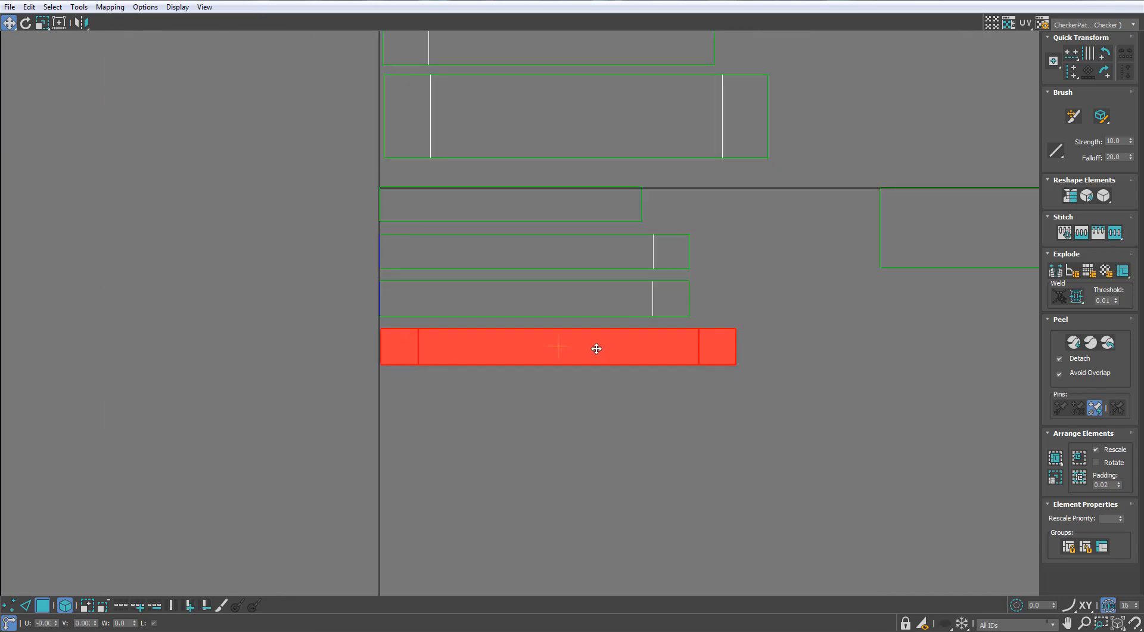
- Move the remaining plain rectangle onto the top of the wide rectangle stack
scroll(597, 348, "down", 3)
middle_click_drag(608, 340, 419, 280)
scroll(507, 284, "down", 1)
middle_click_drag(560, 247, 557, 286)
scroll(555, 283, "up", 1)
left_click_drag(534, 282, 385, 133)
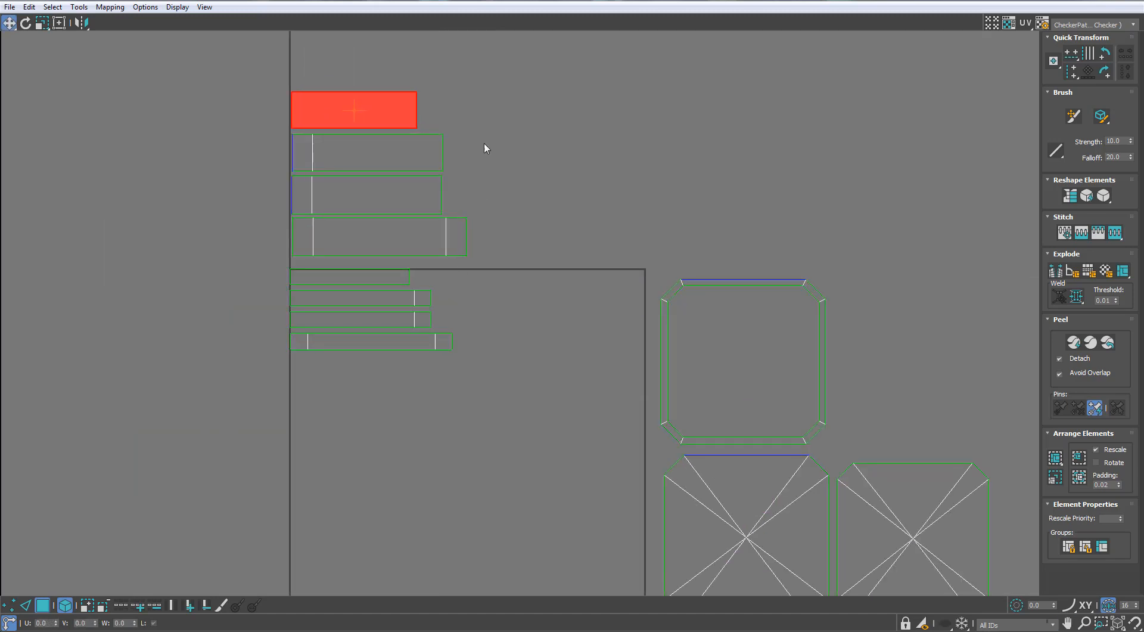
- Move the wide rectangle stack to the right of the solid octagons and the narrow strips above the smaller octagon
left_click_drag(495, 104, 306, 350)
middle_click_drag(387, 274, 314, 255)
left_click_drag(322, 226, 977, 373)
middle_click_drag(977, 375, 611, 313)
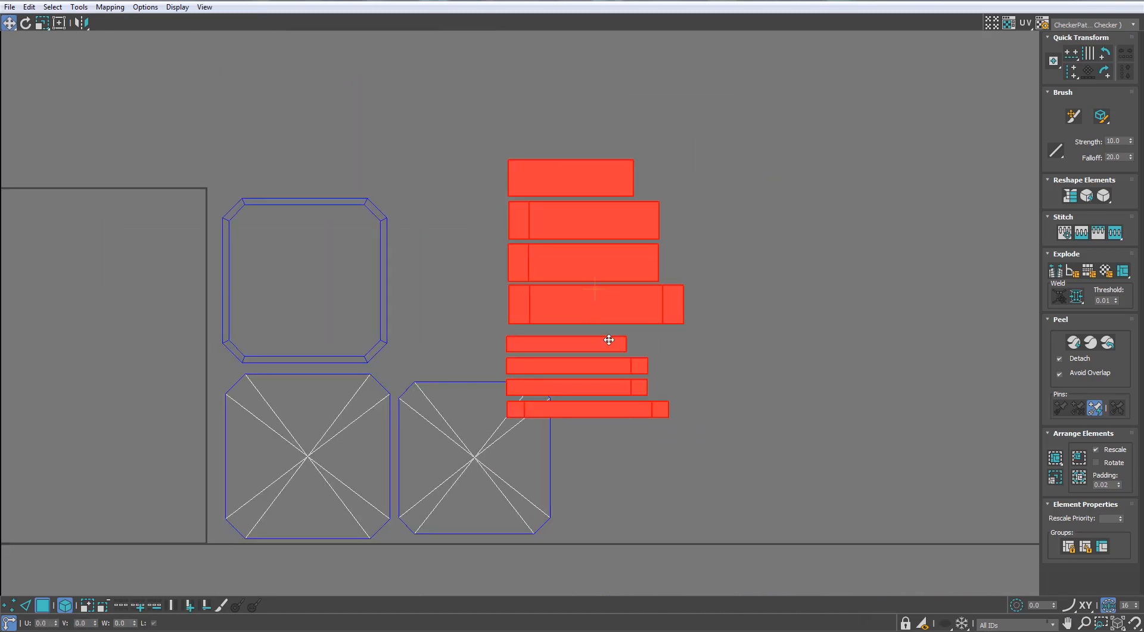
left_click_drag(598, 324, 648, 529)
middle_click_drag(647, 529, 599, 392)
left_click_drag(683, 479, 390, 144)
scroll(630, 134, "down", 2)
middle_click_drag(630, 134, 631, 142)
scroll(629, 150, "down", 1)
- Scale all the collar's UV clusters down together to about half their size
left_click_drag(650, 114, 352, 373)
key("r")
left_click_drag(391, 286, 396, 327)
middle_click_drag(398, 282, 472, 324)
scroll(472, 324, "up", 2)
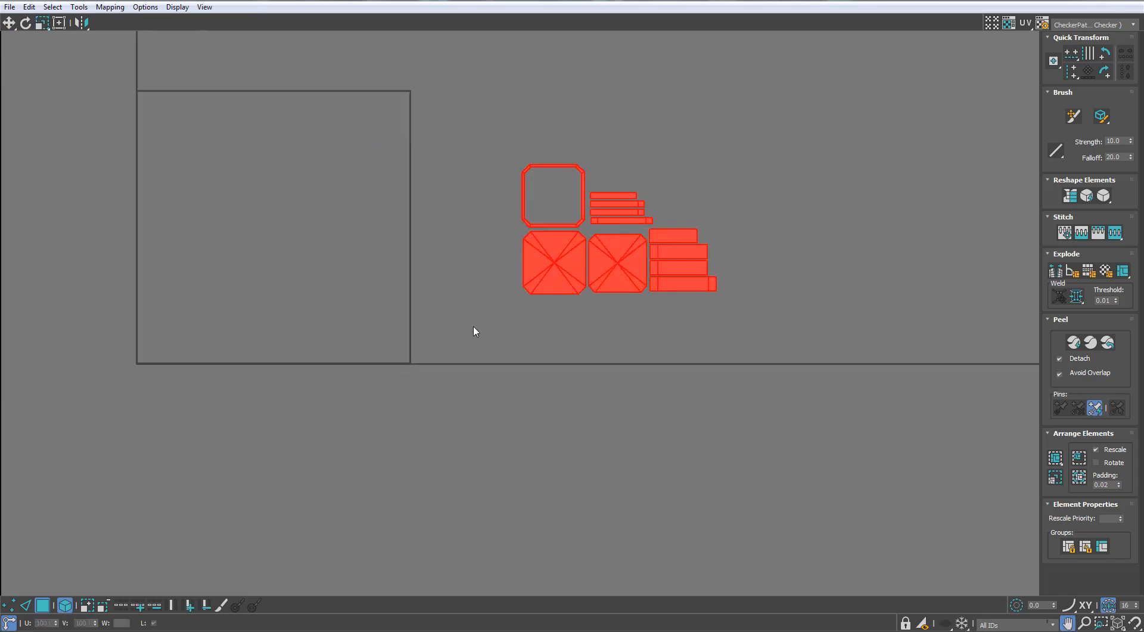
- Move the collar's cluster group closer to the UV tile's right edge and scale it down further
key("w")
left_click_drag(556, 243, 435, 166)
middle_click_drag(435, 166, 499, 302)
scroll(499, 302, "up", 2)
left_click_drag(521, 297, 498, 285)
key("r")
key("w")
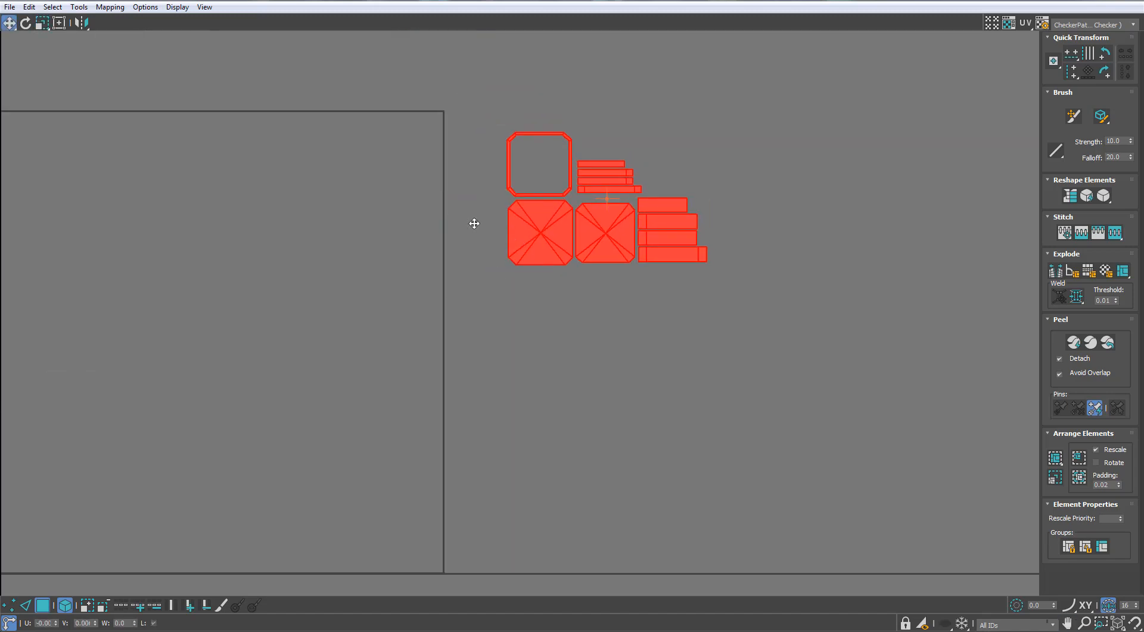
key("r")
left_click_drag(549, 215, 484, 215)
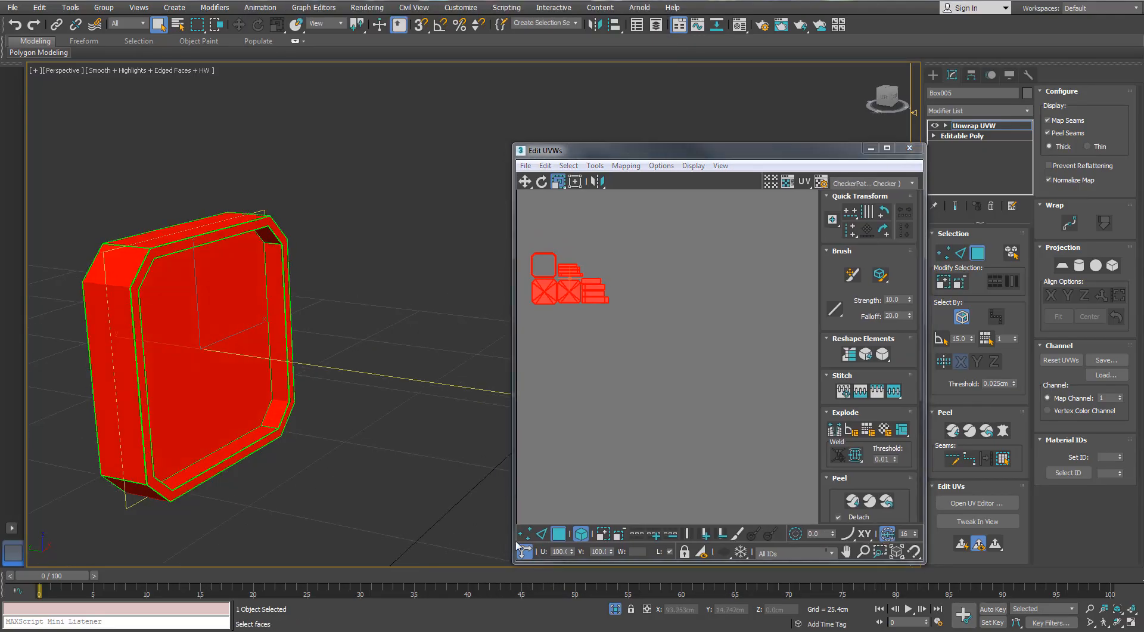
- Leave isolation and apply the 02 - Default checker material to the rear collar, then close the Material Editor
left_click(488, 393)
left_click(614, 608)
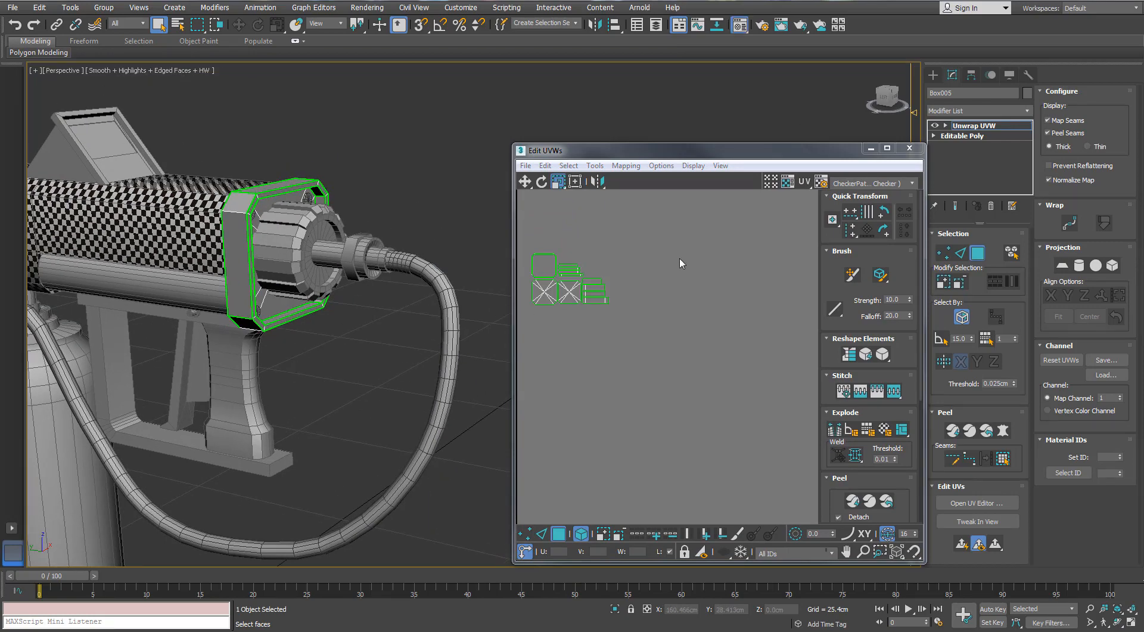
key("m")
left_click(719, 280)
scroll(376, 238, "up", 4)
middle_click_drag(256, 232, 411, 217)
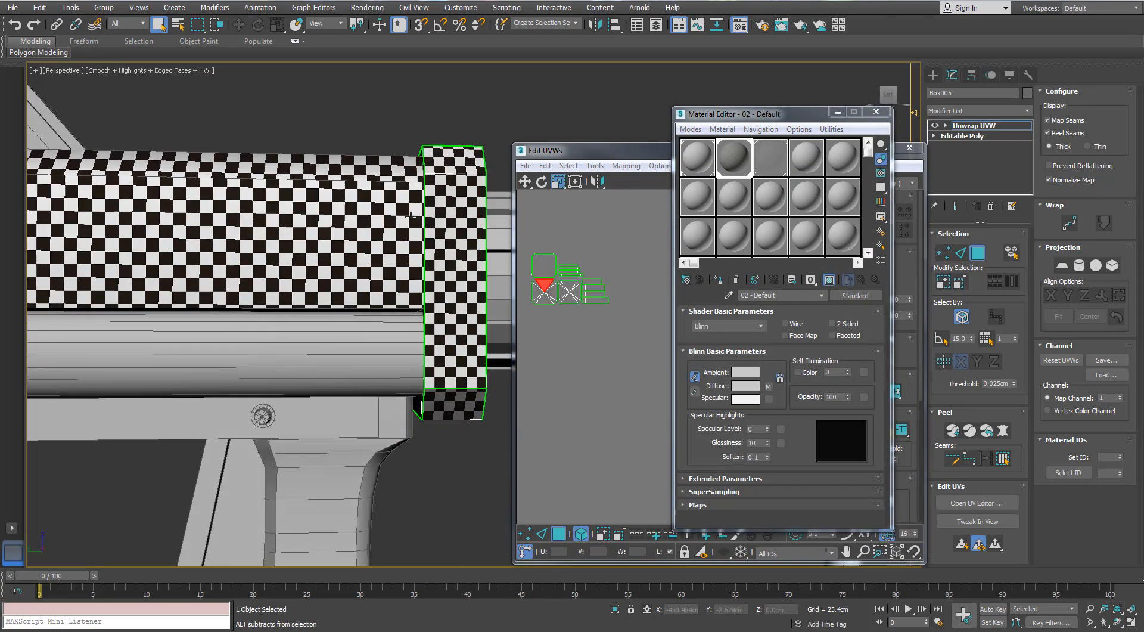
scroll(410, 217, "up", 5)
left_click(876, 113)
- Scale all the collar's UV clusters to match its checker squares to those on the body shell
middle_click_drag(604, 274, 664, 313)
key("ctrl+a")
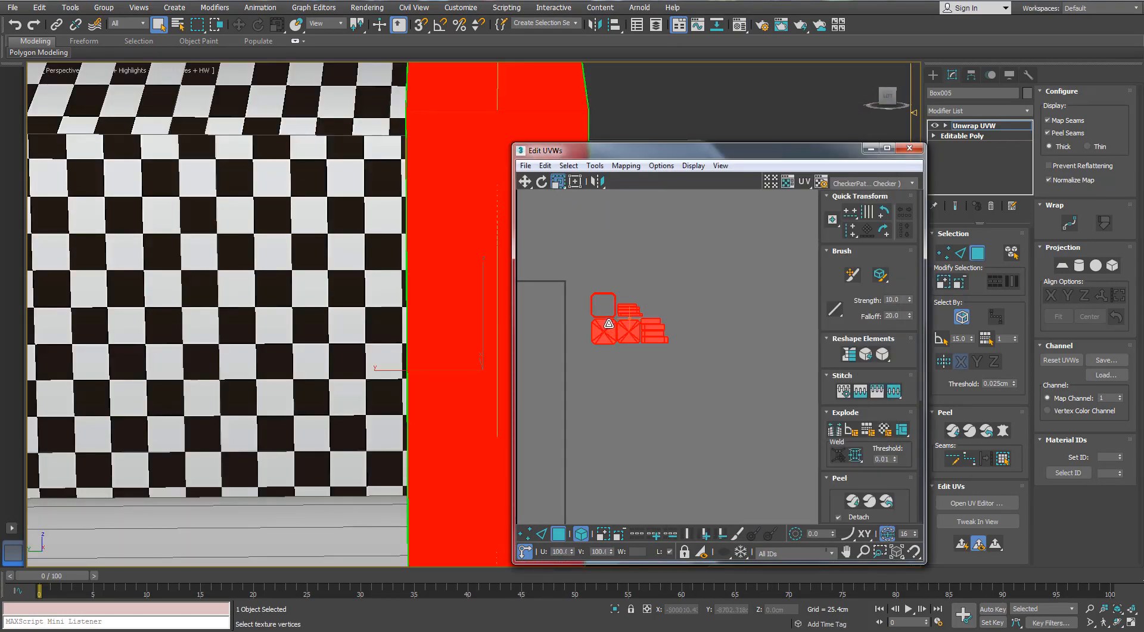
left_click(652, 102)
key("F2")
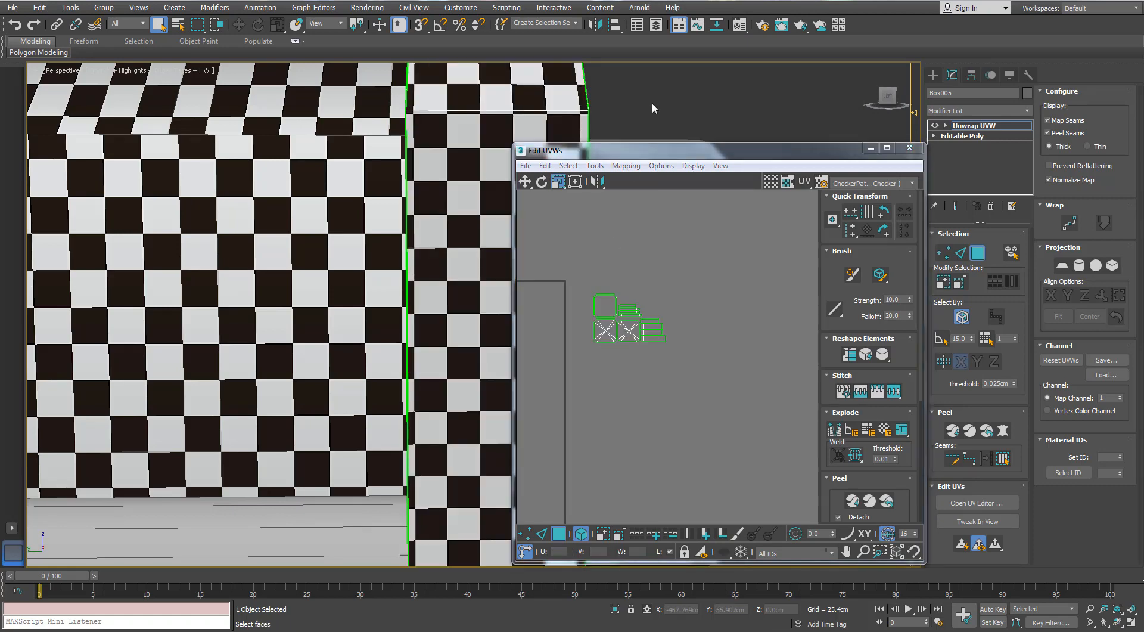
left_click(580, 379)
key("ctrl+a")
left_click_drag(615, 312, 590, 350)
- Close the UV editor and apply the 02 - Default checker material to the matching front collar
scroll(362, 323, "down", 5)
middle_click_drag(362, 323, 786, 173, "alt")
scroll(486, 281, "down", 3)
scroll(733, 179, "up", 3)
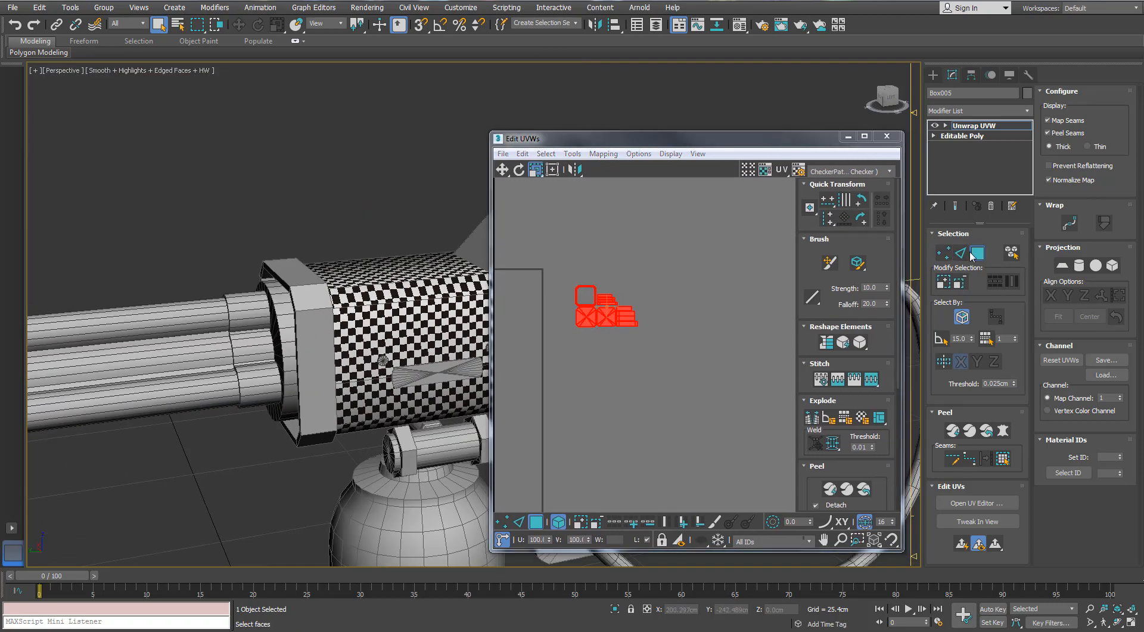
left_click(319, 307)
key("m")
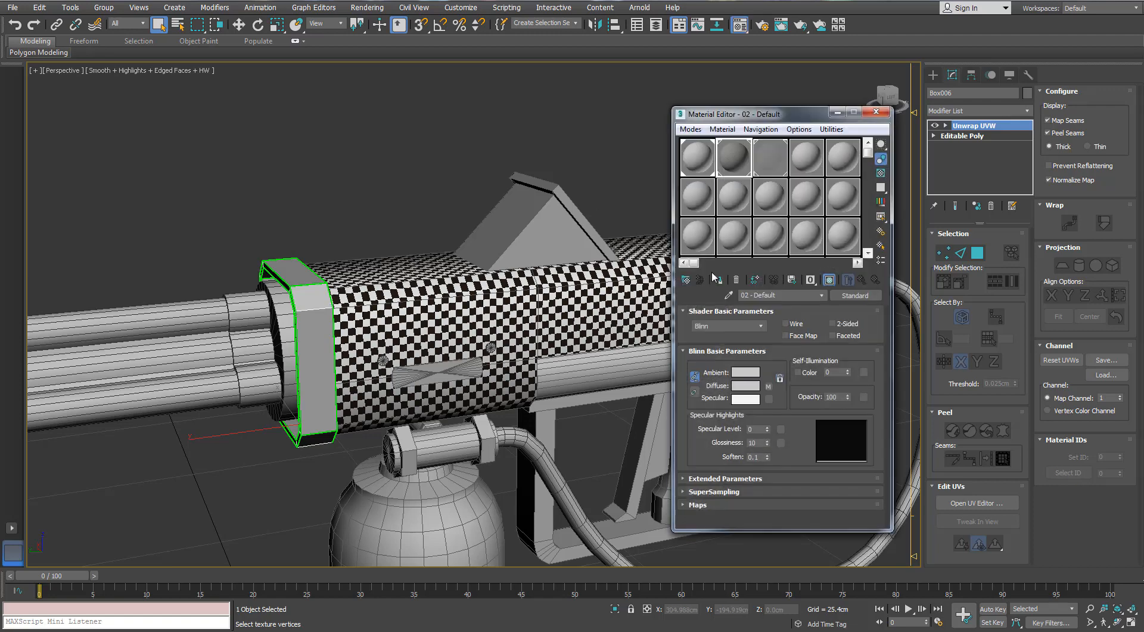
left_click(718, 280)
left_click(877, 115)
- Isolate the rounded casing beneath the main body shell
left_click(639, 205)
middle_click_drag(638, 205, 624, 266, "alt")
left_click(409, 324)
key("alt+q")
middle_click_drag(409, 325, 431, 271, "alt")
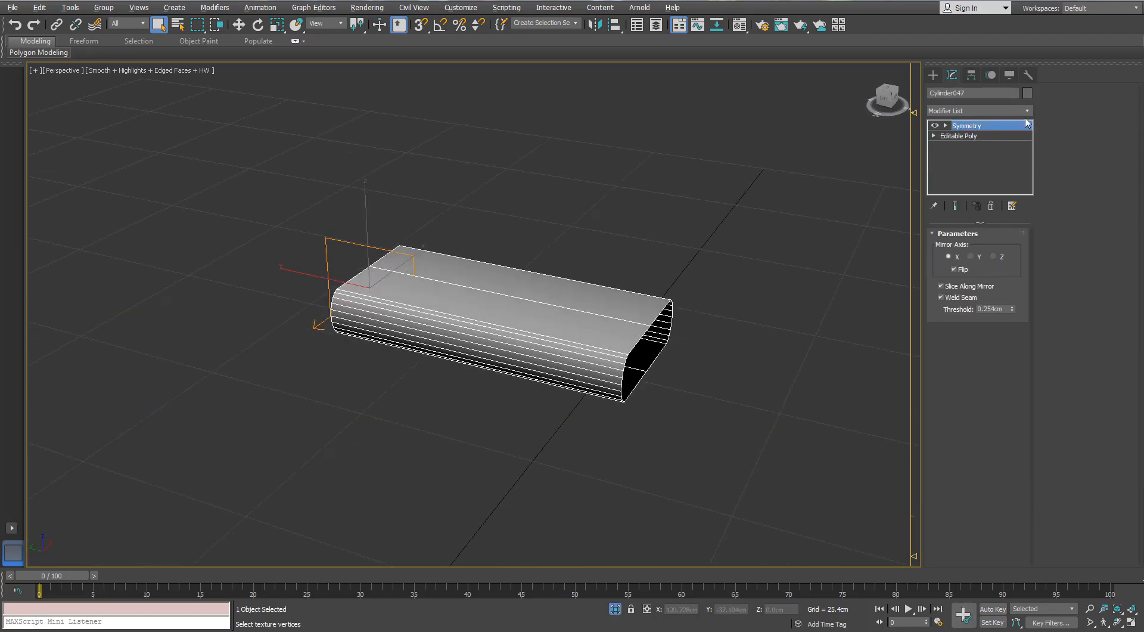
- Try to collapse the casing's Symmetry modifier by converting the object to an Editable Poly
right_click(539, 314)
left_click(490, 435)
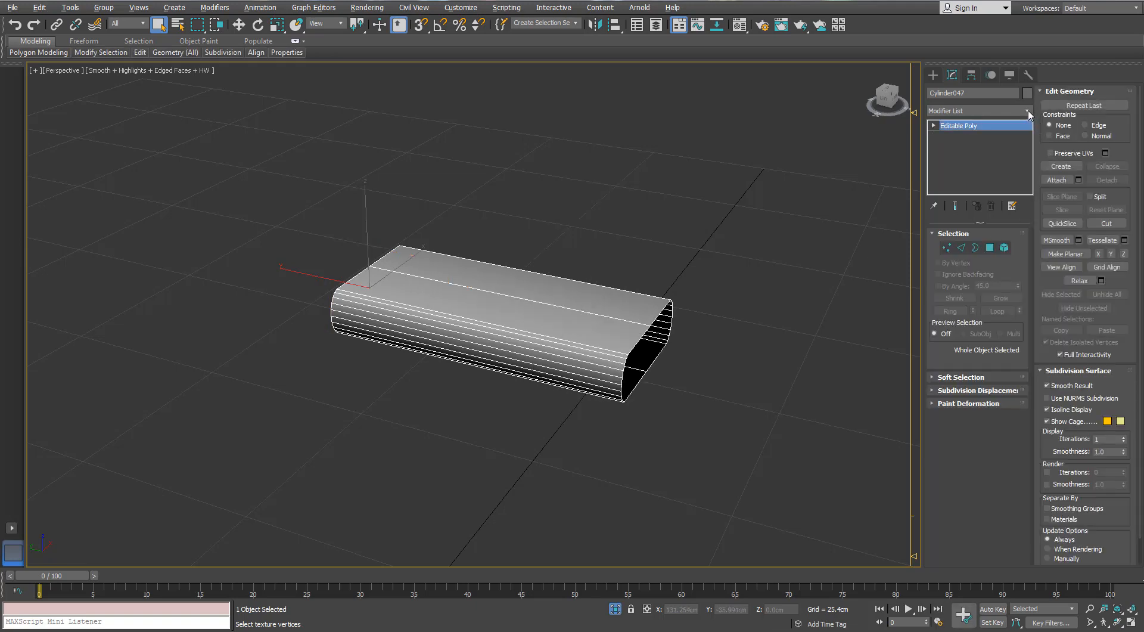
middle_click_drag(603, 328, 470, 218, "alt")
scroll(566, 250, "up", 4)
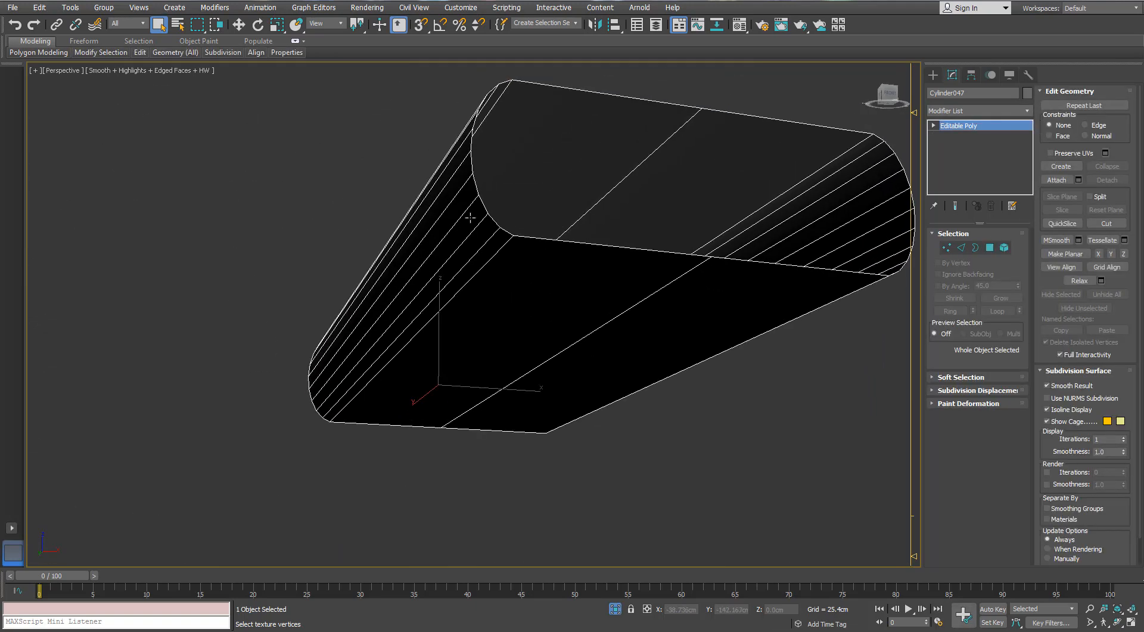
left_click(974, 248)
left_click(962, 248)
key("ctrl+z")
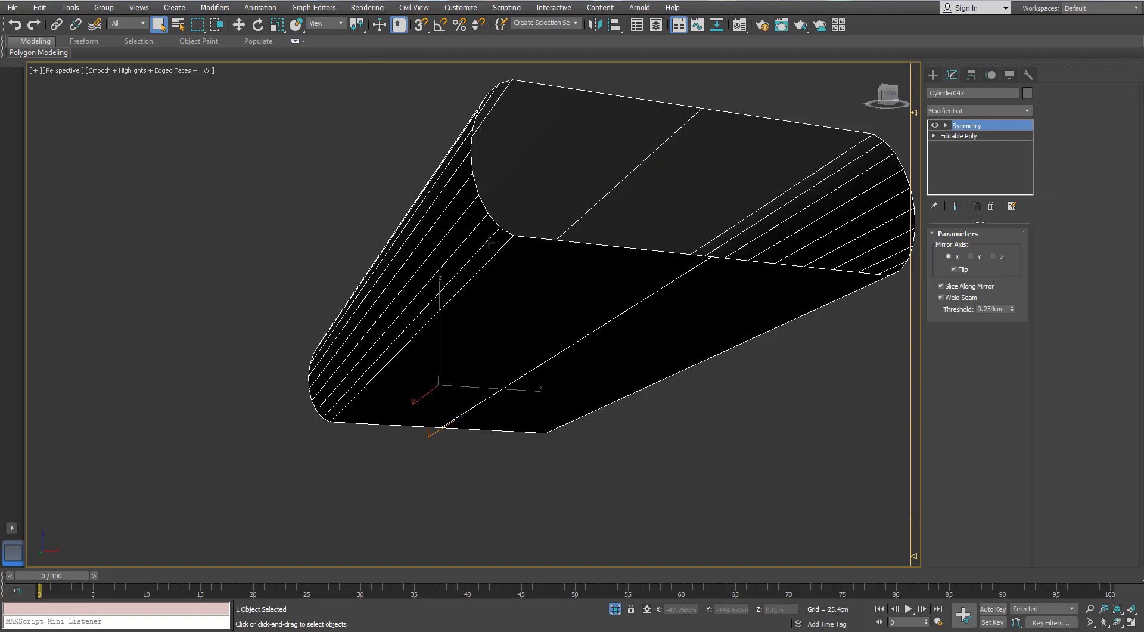
- Remove alternate lengthwise edges from the casing's curved side in the base Editable Poly beneath the Symmetry modifier
middle_click_drag(455, 216, 953, 216, "alt")
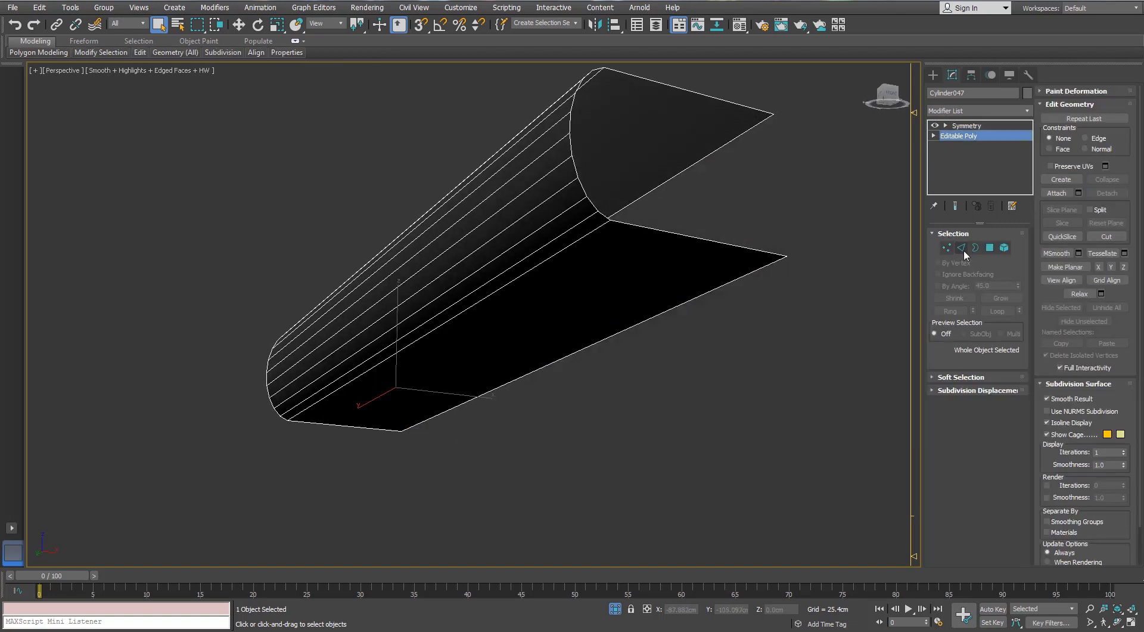
left_click(570, 186)
mouse_move(570, 185)
middle_mouse_down("alt")
mouse_move(530, 154)
mouse_move(572, 186)
middle_mouse_up("alt")
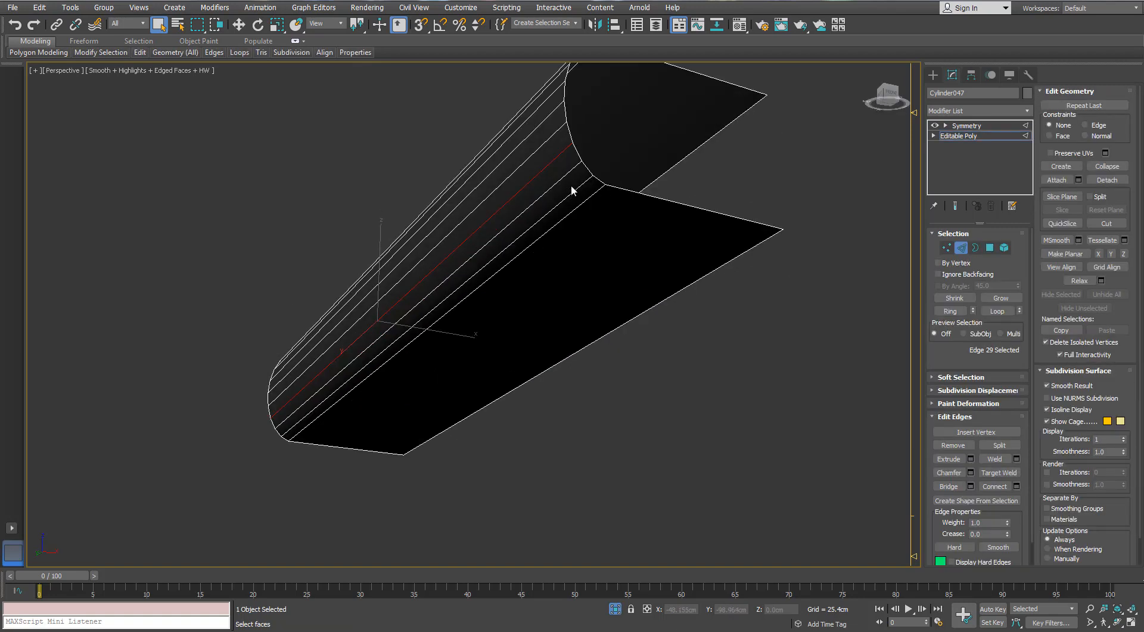
middle_click_drag(558, 134, 558, 140, "alt")
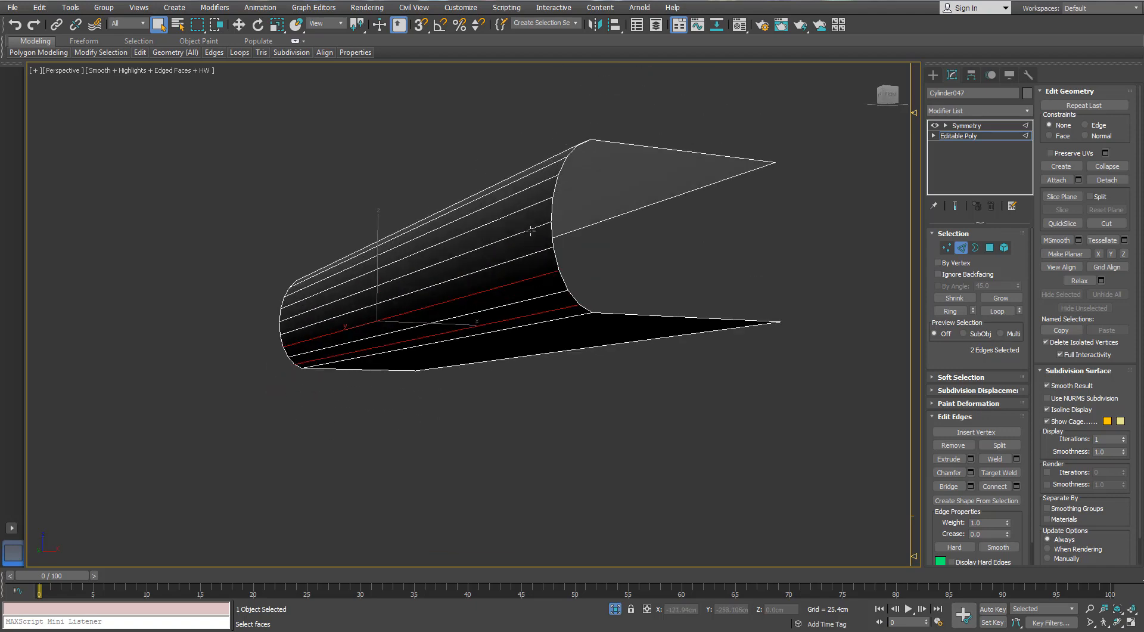
middle_click_drag(531, 205, 445, 260, "alt")
left_click(439, 253, "ctrl")
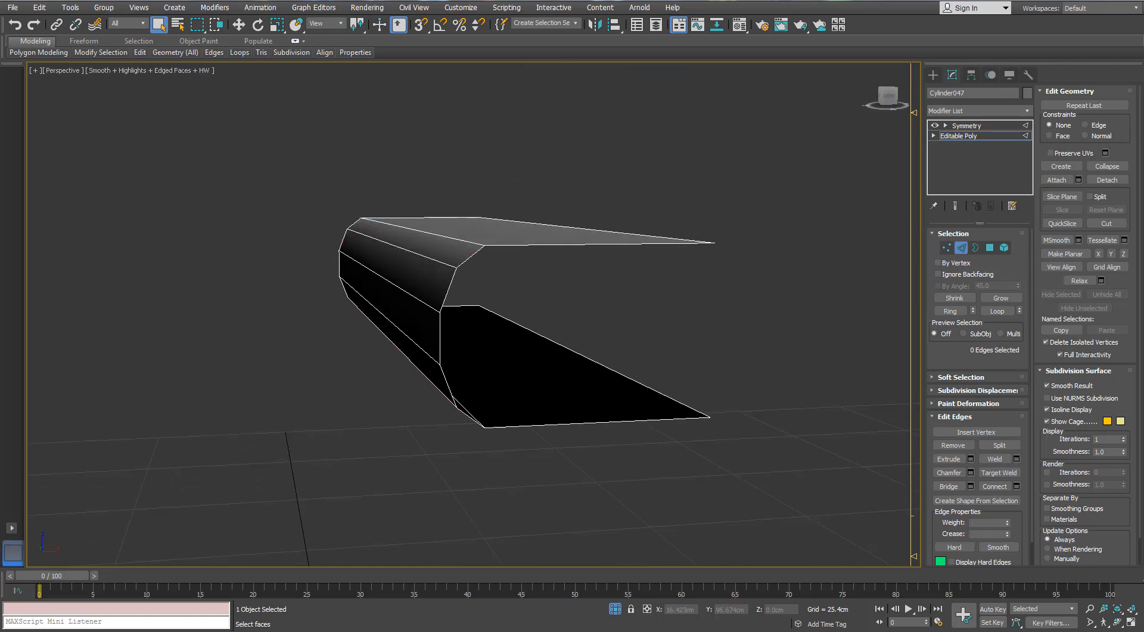
middle_click_drag(543, 329, 614, 349, "alt")
- End isolation, hide the edged faces, and convert the casing to an Editable Poly to collapse its Symmetry modifier
left_click(958, 248)
left_click(739, 387)
key("F4")
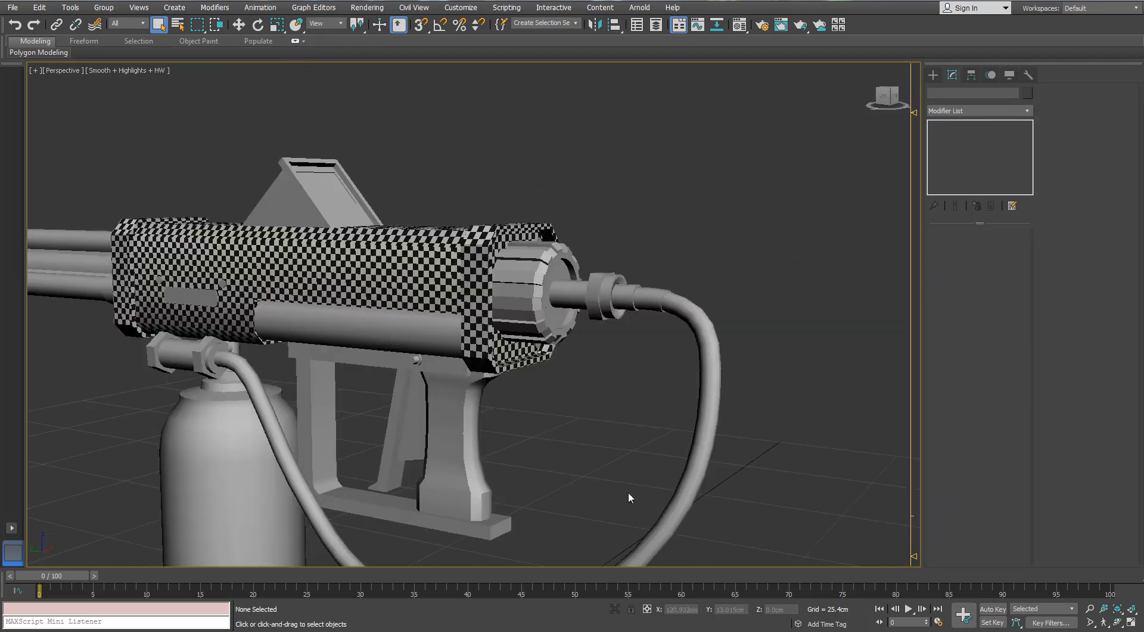
scroll(606, 375, "up", 3)
scroll(606, 375, "up", 3)
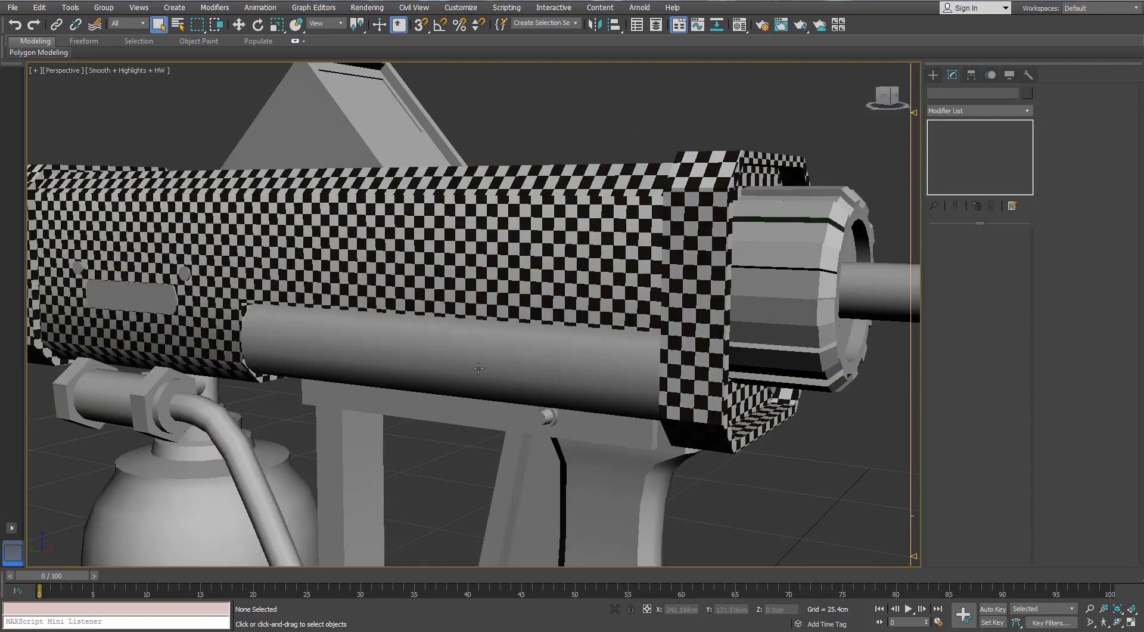
left_click(503, 358)
right_click(500, 345)
left_click(459, 488)
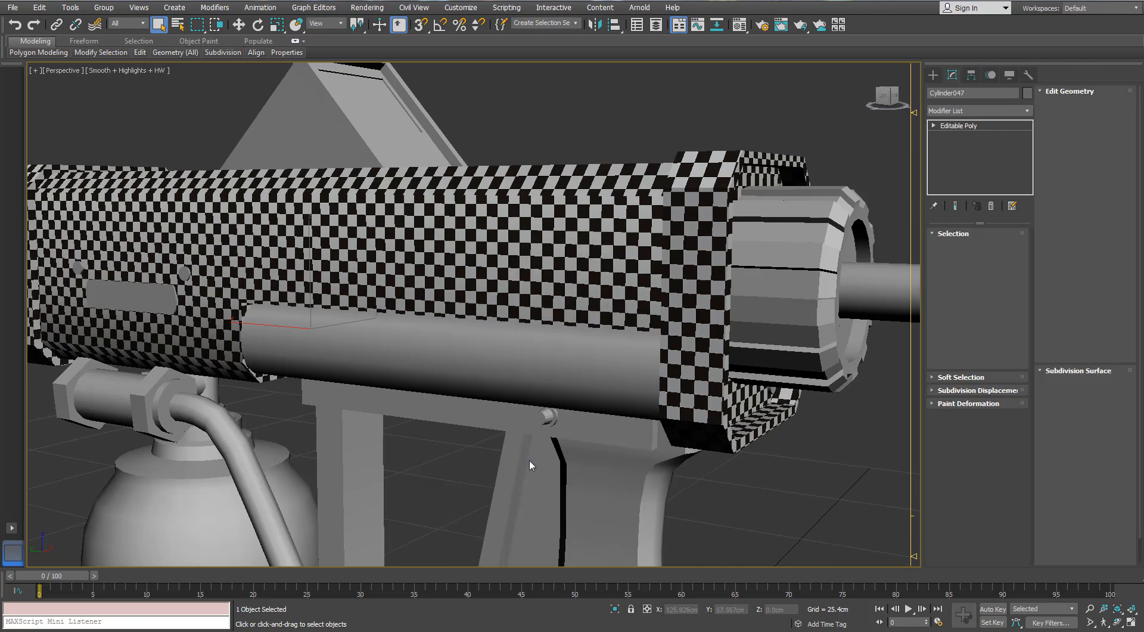
- Isolate the casing with an Unwrap UVW modifier, turn off Map Seams, and select all its faces
left_click(1027, 111)
type("u")
key("Return")
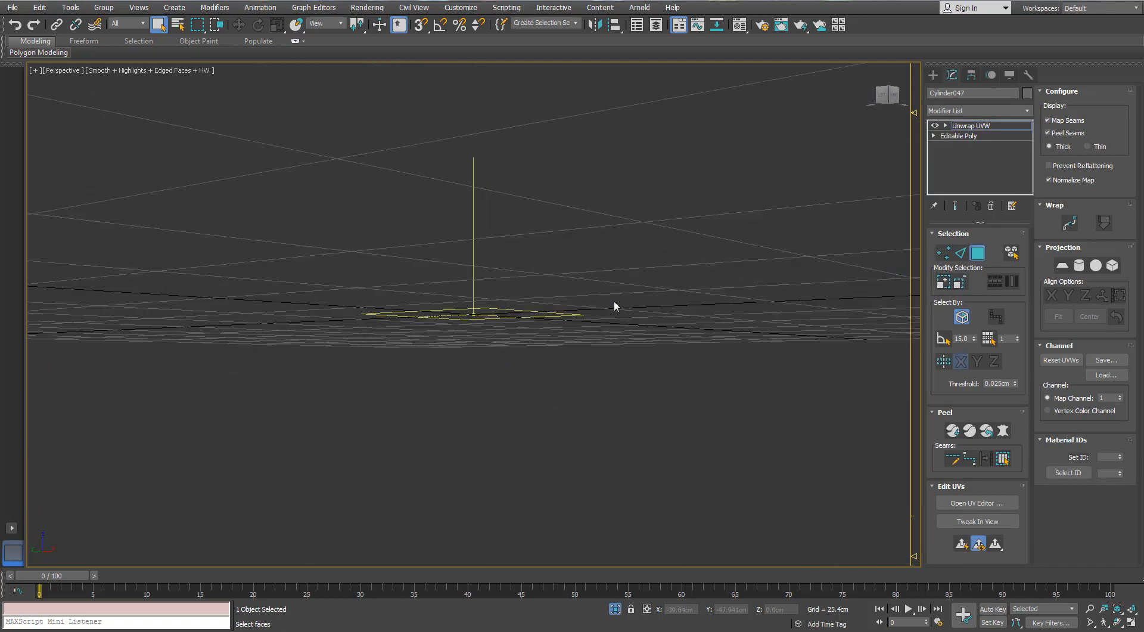
scroll(614, 303, "down", 5)
middle_click_drag(614, 302, 590, 352, "alt")
scroll(559, 184, "up", 6)
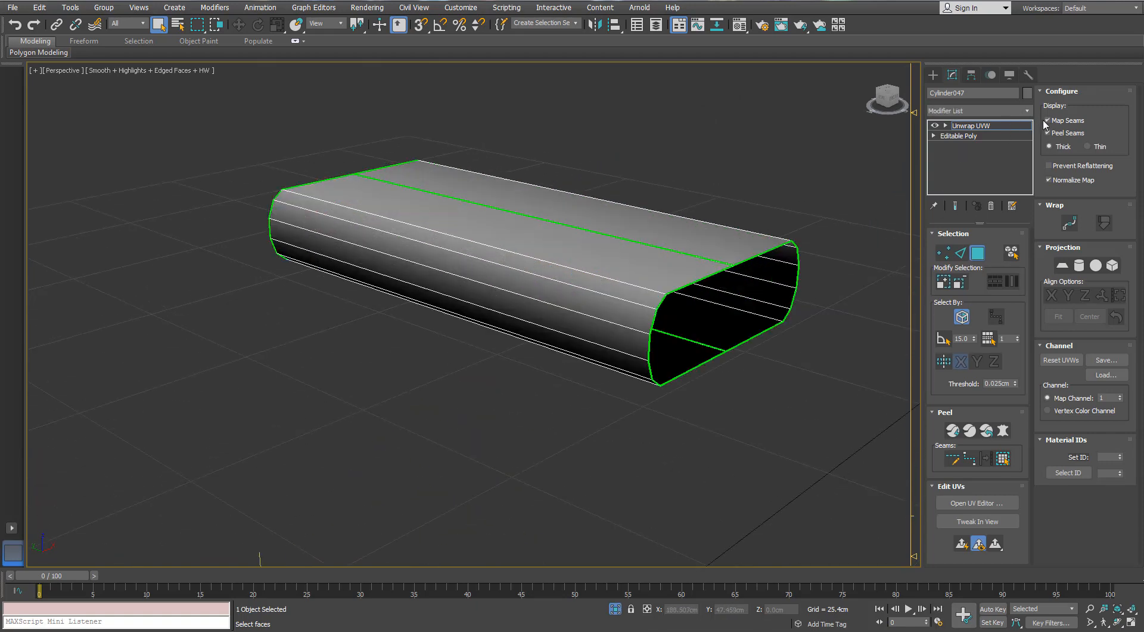
left_click(767, 261)
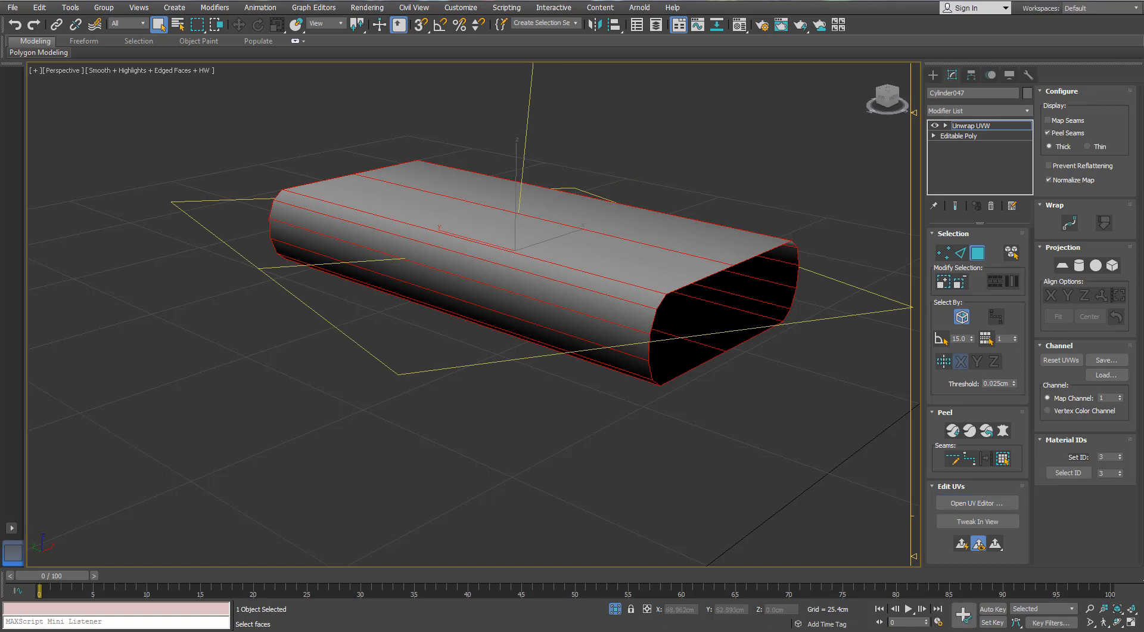
- Flatten the casing's selected faces with Normal Mapping in the UV editor, using a spacing of 0.001
left_click(977, 503)
left_click_drag(633, 191, 802, 136)
middle_click_drag(444, 205, 310, 239)
left_click(571, 152)
left_click(587, 178)
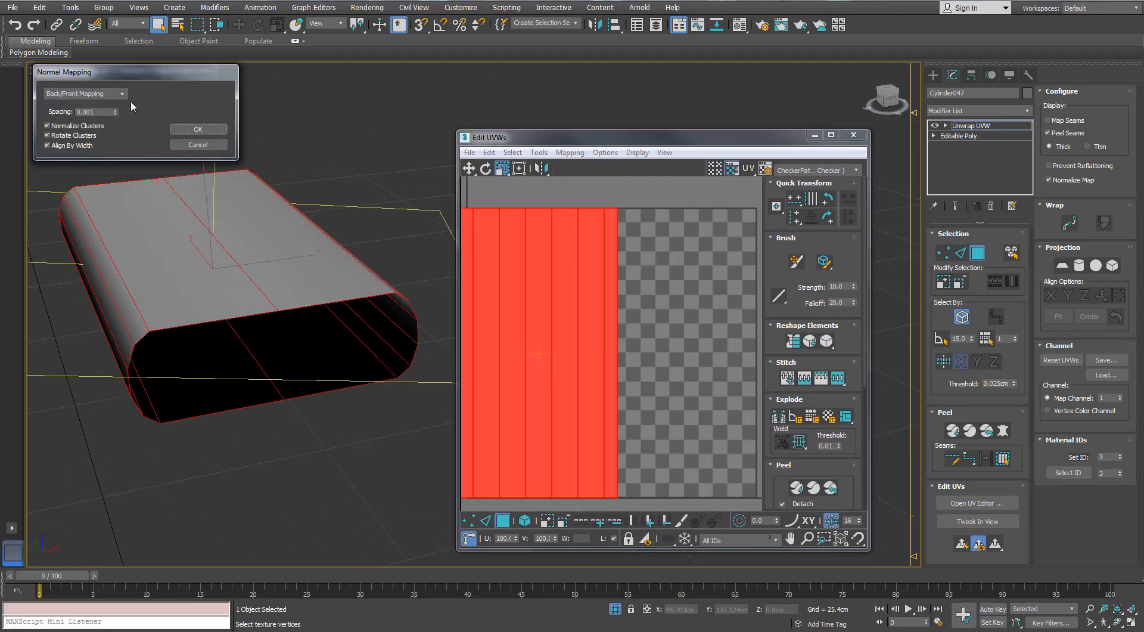
left_click(172, 129)
scroll(531, 217, "down", 3)
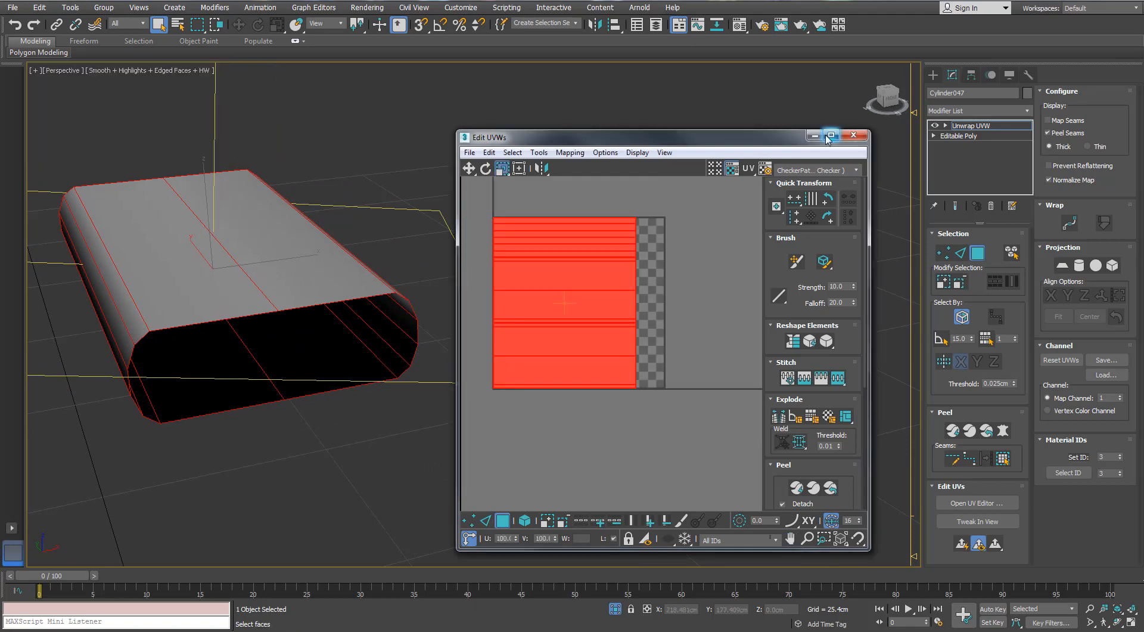
scroll(603, 306, "down", 1)
scroll(769, 453, "down", 4)
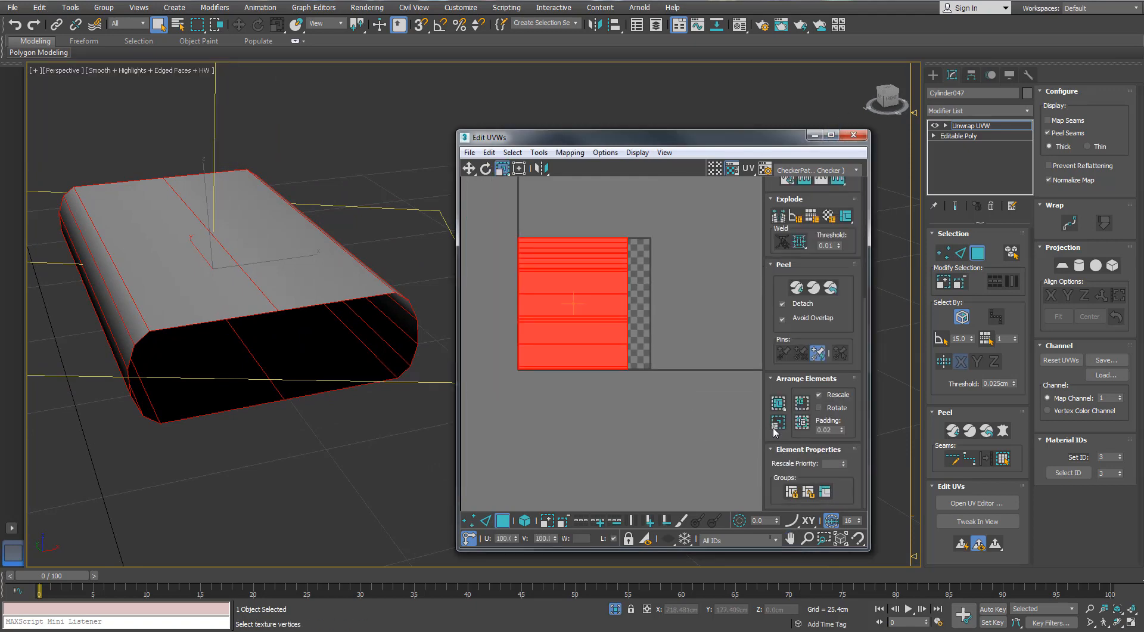
- Move the casing's overlapping UV clusters apart vertically so that each flat and curved strip stands separately
middle_click_drag(592, 284, 595, 286)
scroll(599, 287, "up", 2)
left_click(600, 263)
key("ctrl+z")
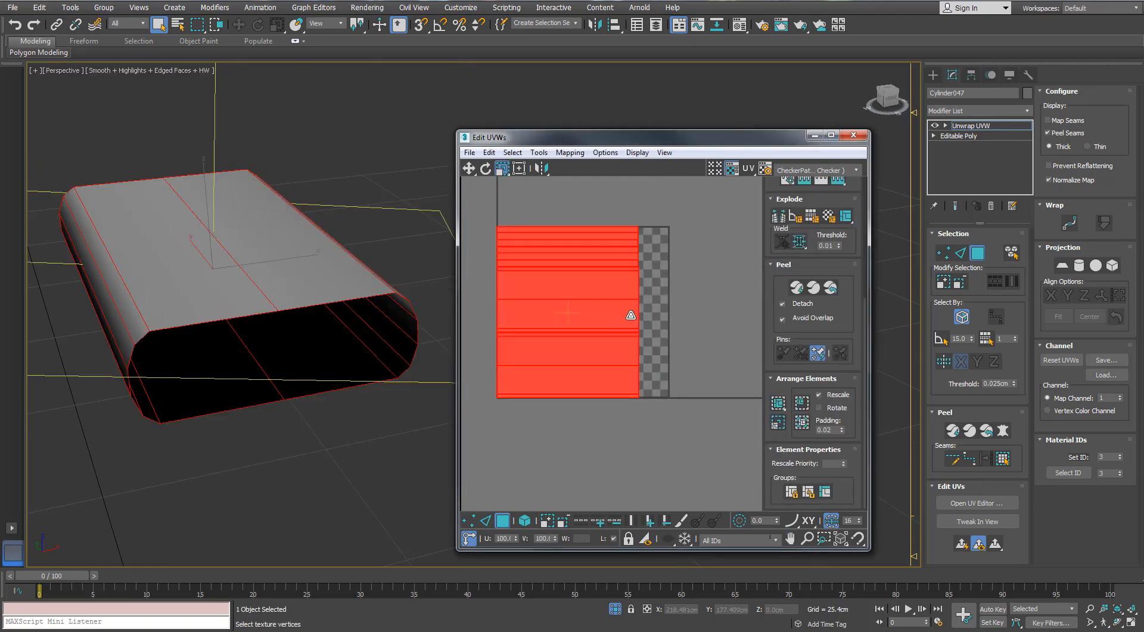
left_click(629, 312)
left_click(609, 380, "ctrl")
left_click(525, 520)
left_click(603, 387)
key("w")
left_click_drag(598, 366, 604, 411)
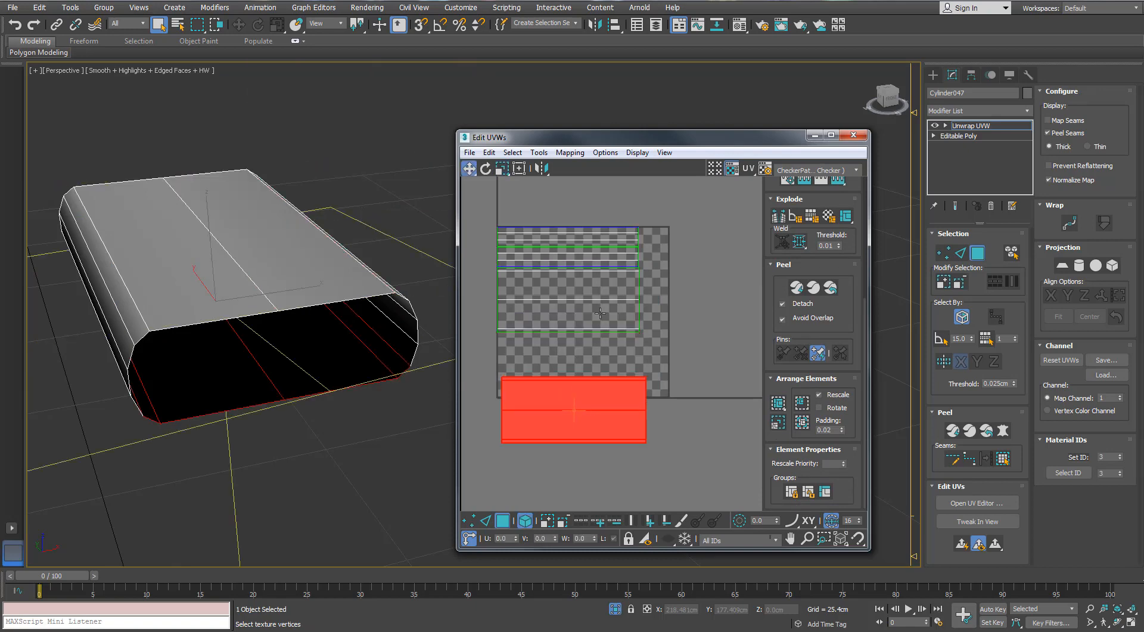
left_click_drag(597, 285, 608, 310)
left_click_drag(594, 257, 612, 229)
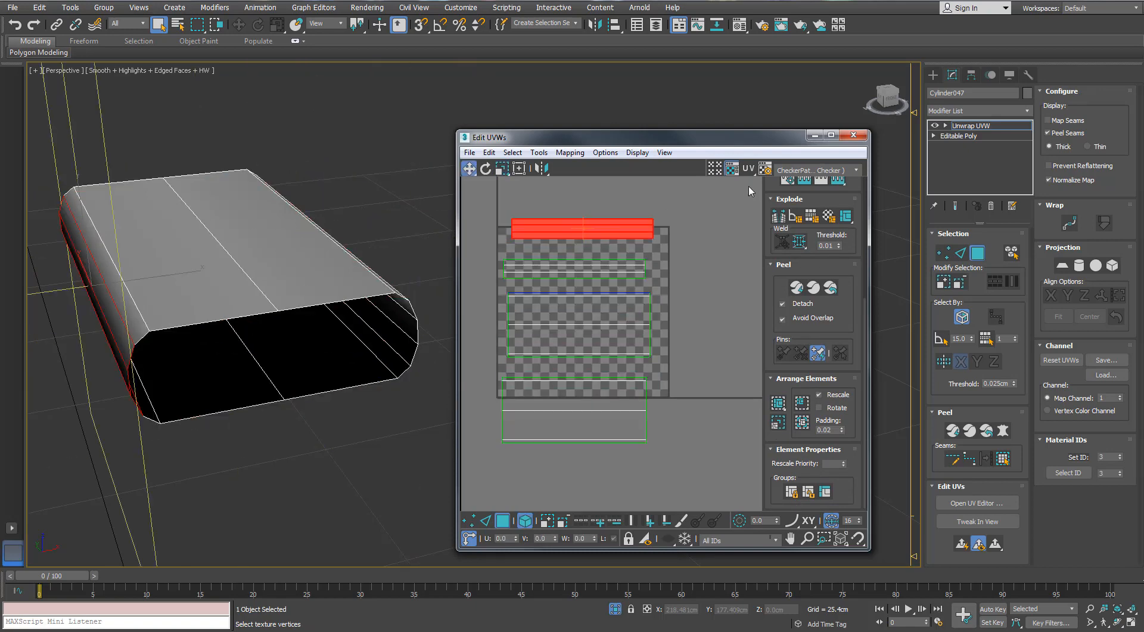
- Stitch the casing's separate UV clusters together along their shared edges into one continuous shell in the maximized UV editor
left_click(831, 136)
middle_click_drag(599, 257, 701, 300)
left_click(710, 215)
scroll(632, 257, "up", 1)
key("2")
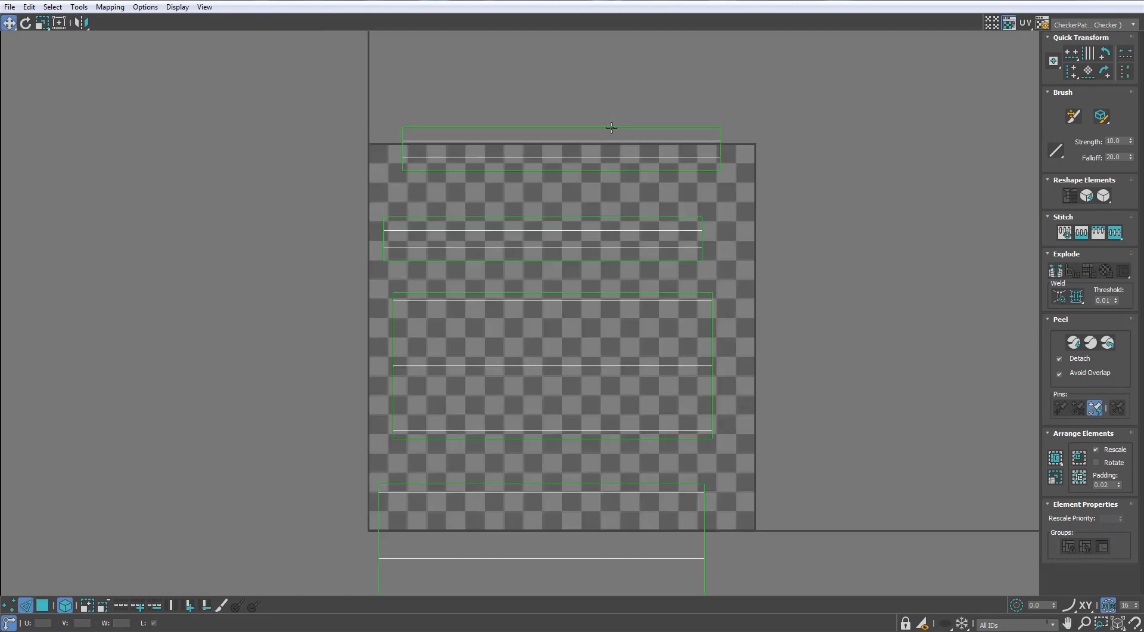
scroll(610, 161, "down", 1)
middle_click_drag(610, 164, 619, 258)
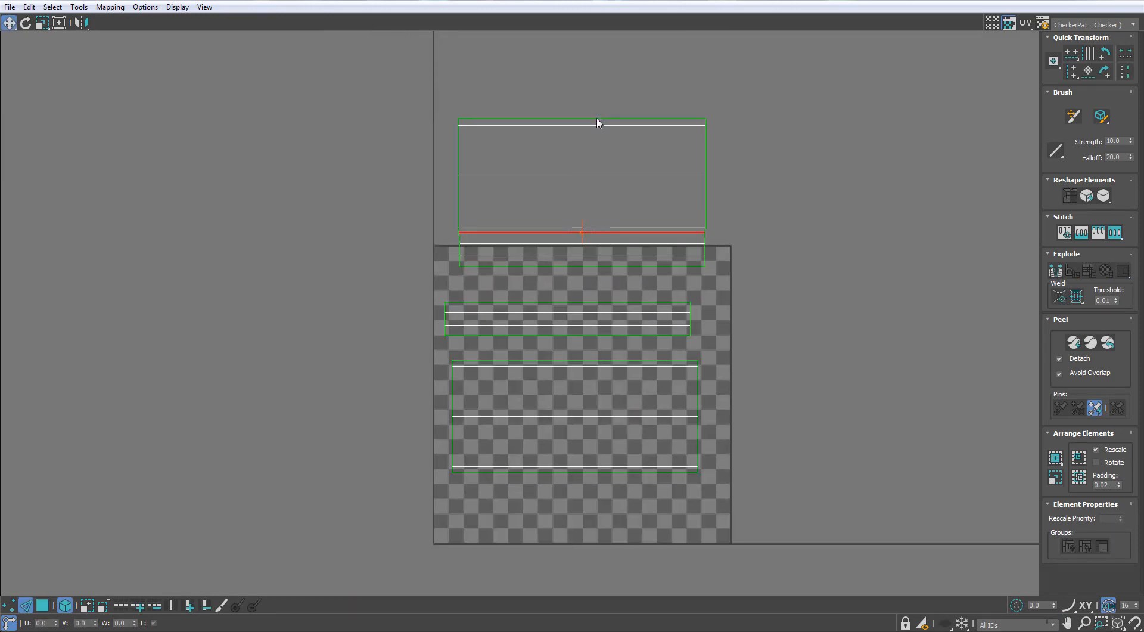
double_click(598, 119)
key("s")
middle_click_drag(598, 87, 598, 127)
double_click(605, 126)
key("s")
middle_click_drag(588, 176, 586, 218)
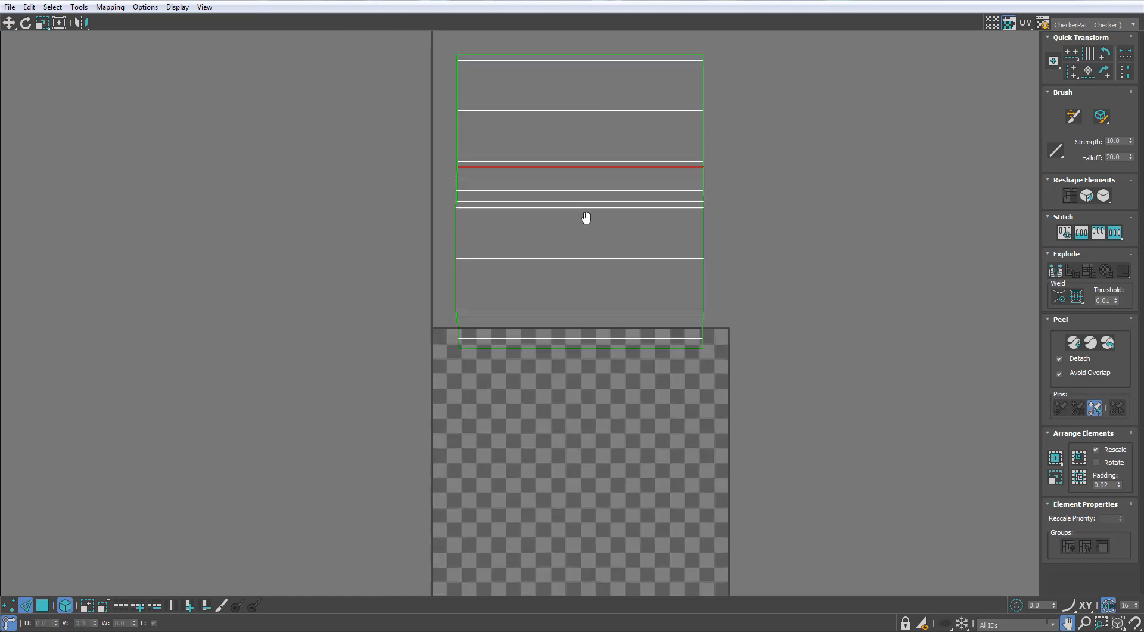
- Straighten the sides of the stitched casing shell by aligning its border vertices vertically
scroll(586, 218, "down", 1)
middle_click_drag(588, 92, 589, 131)
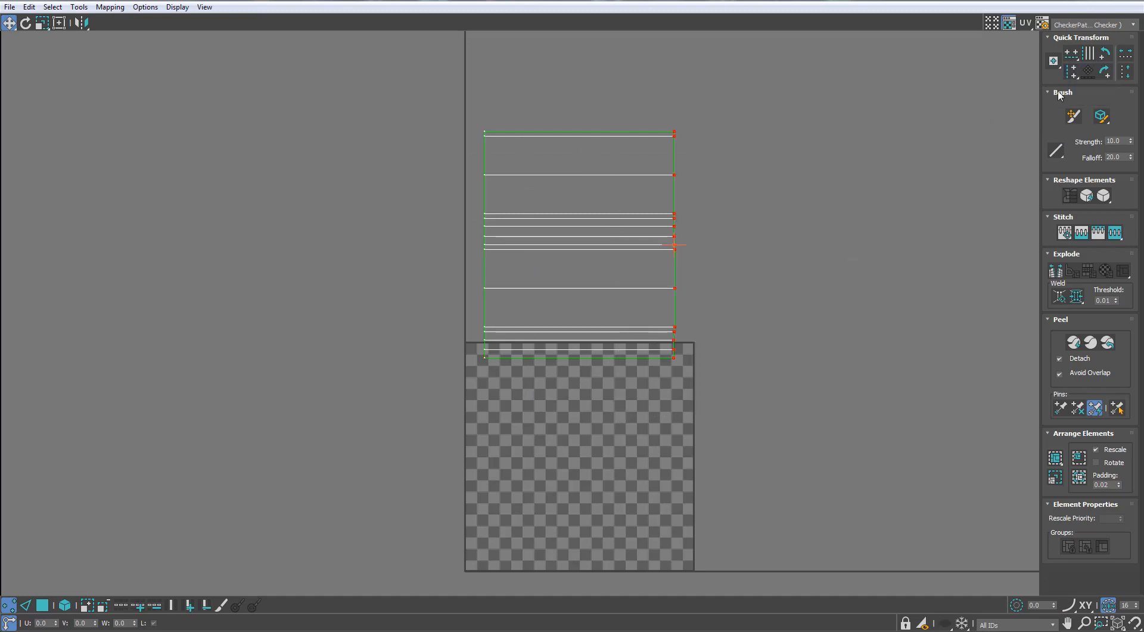
scroll(620, 388, "up", 6)
scroll(620, 387, "down", 4)
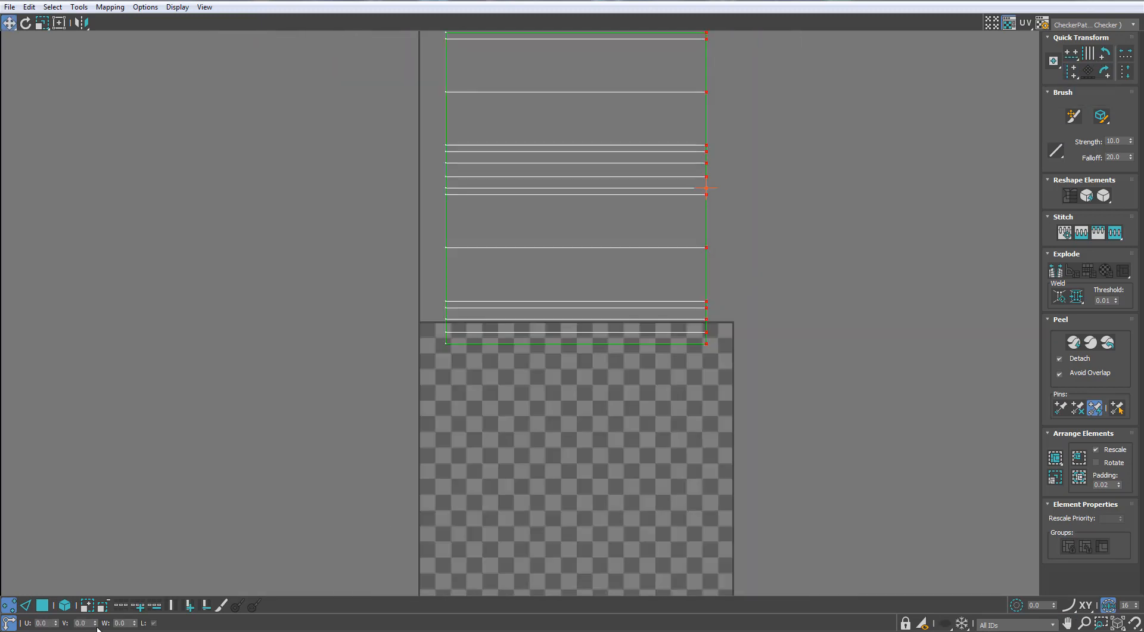
left_click(489, 270)
- Scale the stitched casing shell down and place it just outside the checker tile's left side
scroll(493, 268, "down", 3)
left_click_drag(503, 223, 425, 395)
key("r")
key("w")
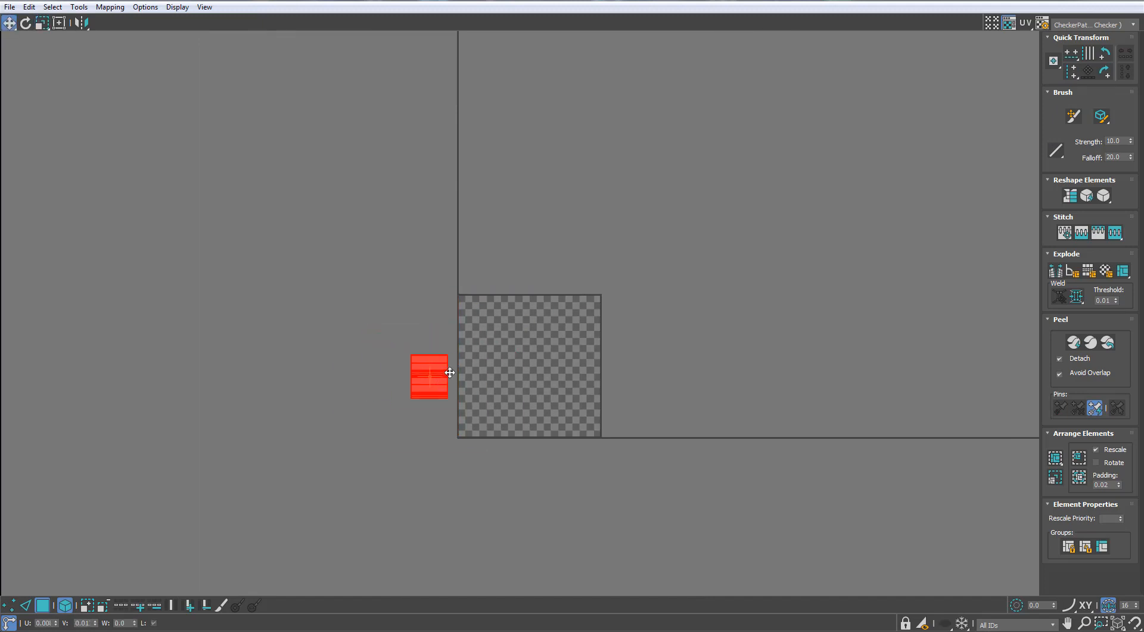
- Apply the 02 - Default checker material to the casing and end isolation to compare it with the body shell
left_click(1109, 2)
middle_click_drag(340, 284, 304, 310, "alt")
left_click(302, 399)
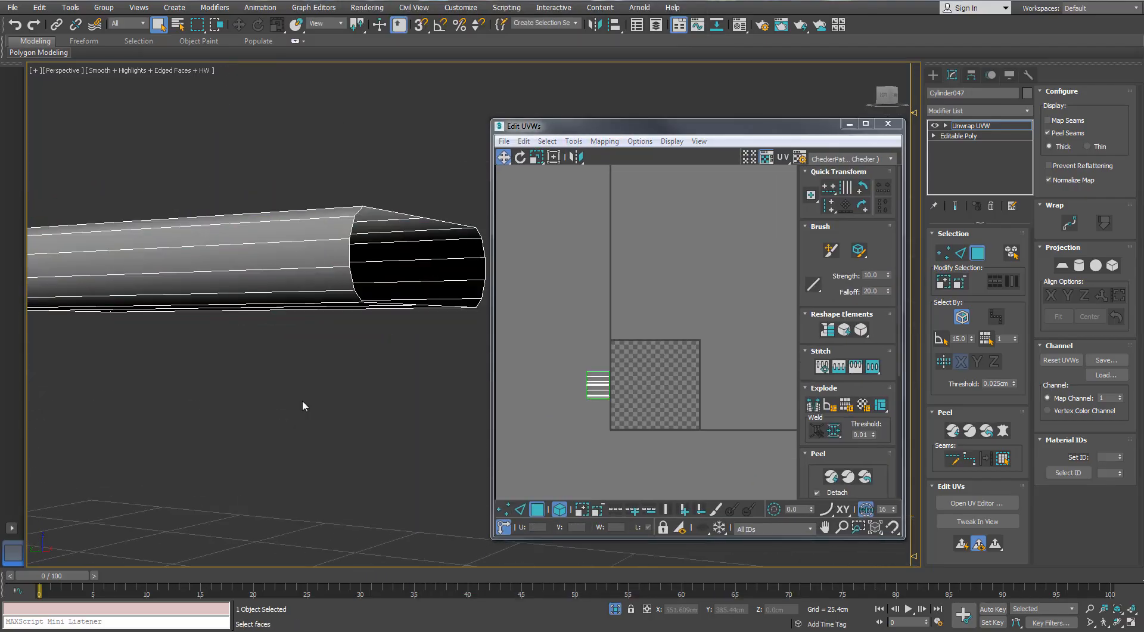
key("m")
left_click_drag(734, 160, 324, 283)
left_click(614, 609)
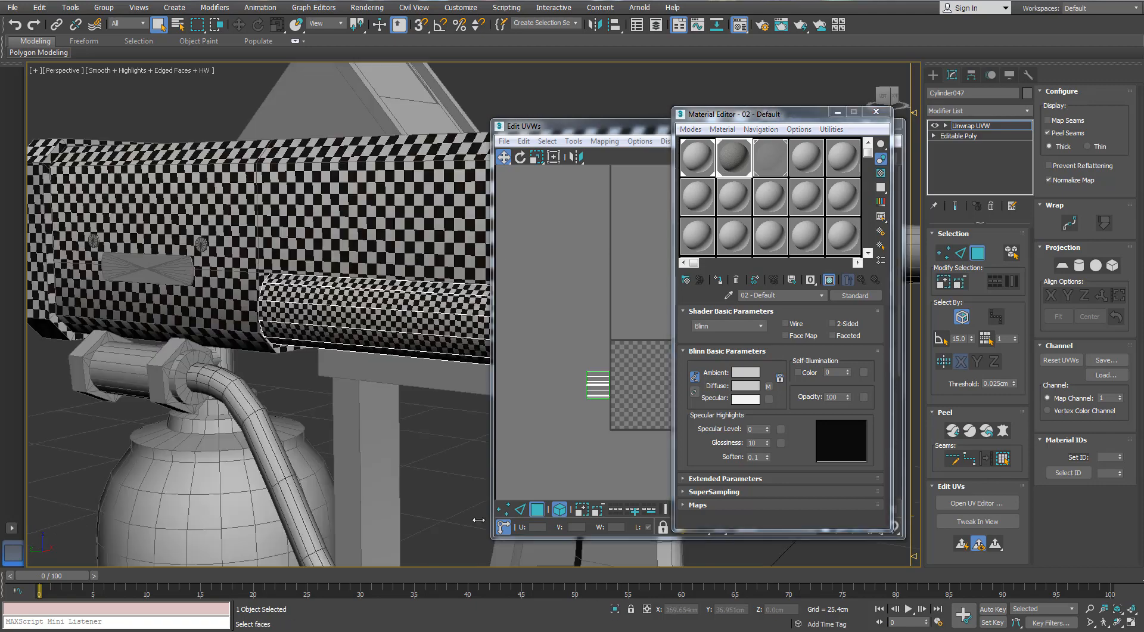
middle_click_drag(397, 369, 288, 356, "alt")
scroll(389, 351, "down", 3)
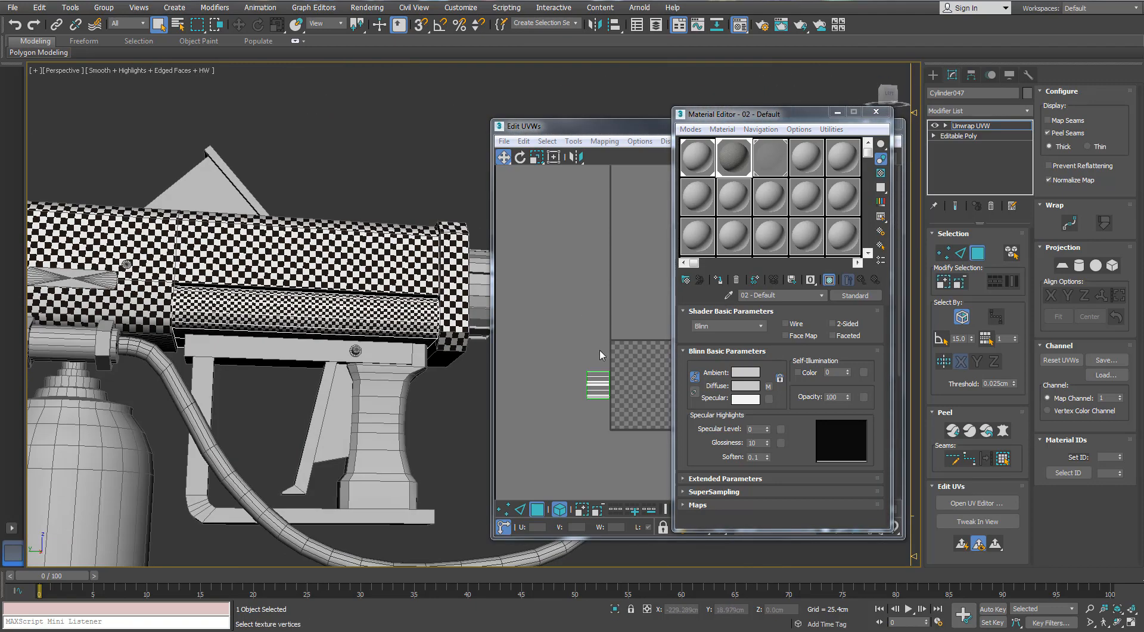
- Scale the casing's UV shell up to match its checker squares to those on the body shell
left_click(594, 391)
scroll(594, 390, "up", 2)
key("r")
left_click_drag(595, 391, 584, 439)
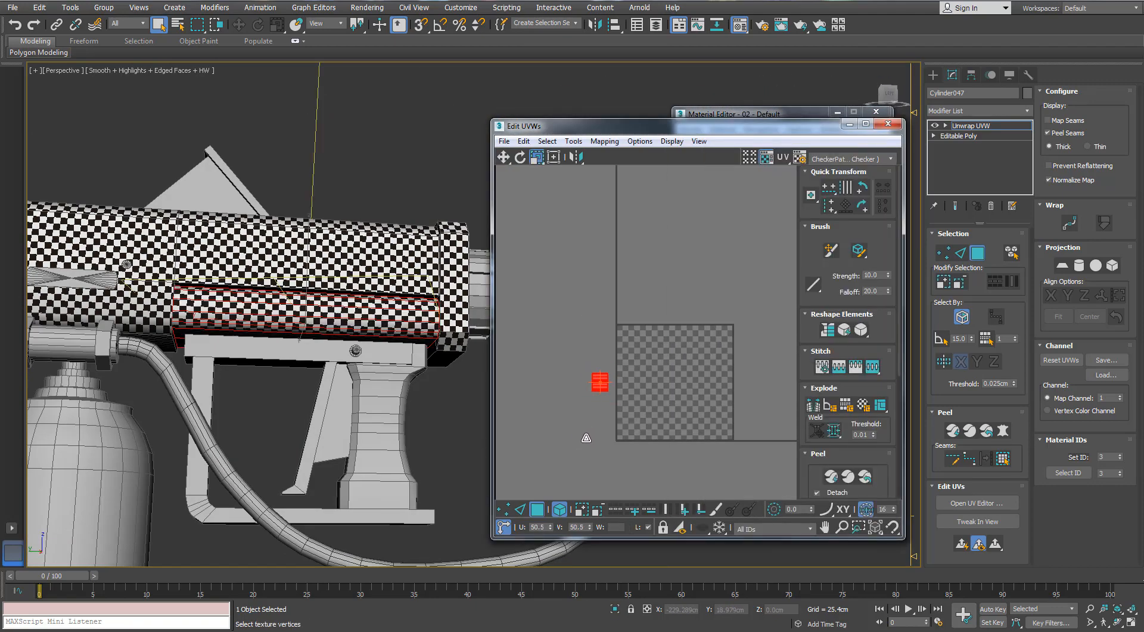
middle_click_drag(388, 307, 384, 311, "alt")
scroll(383, 310, "up", 5)
scroll(383, 311, "down", 3)
middle_click(656, 375)
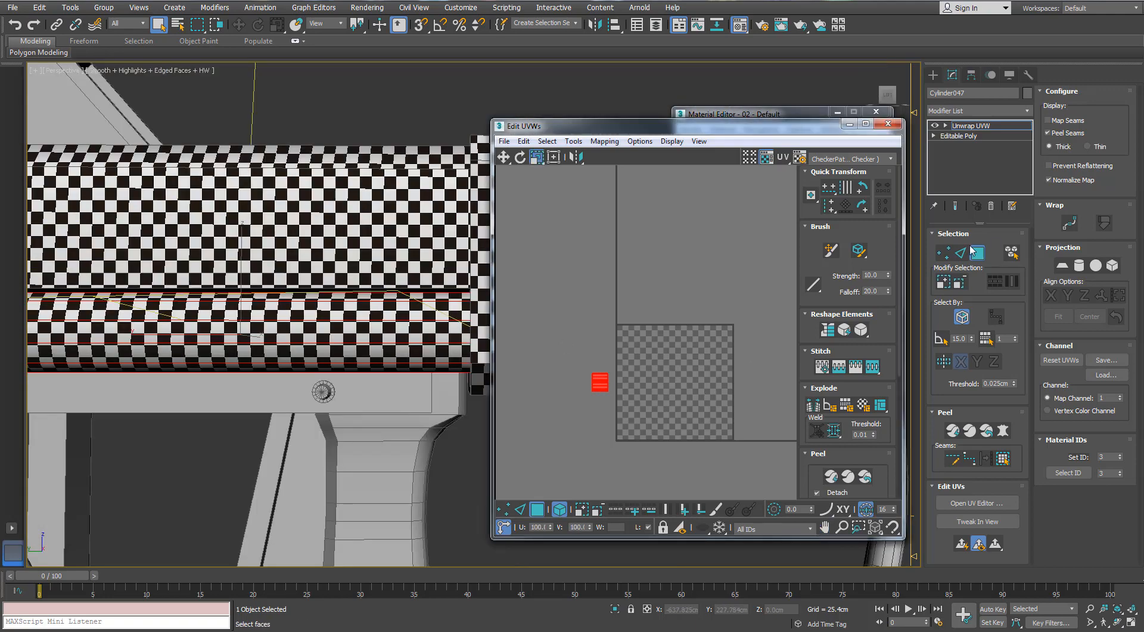
- Leave face selection, close the UV editor and material editor, and deselect the casing
left_click(977, 253)
left_click(888, 124)
left_click(876, 112)
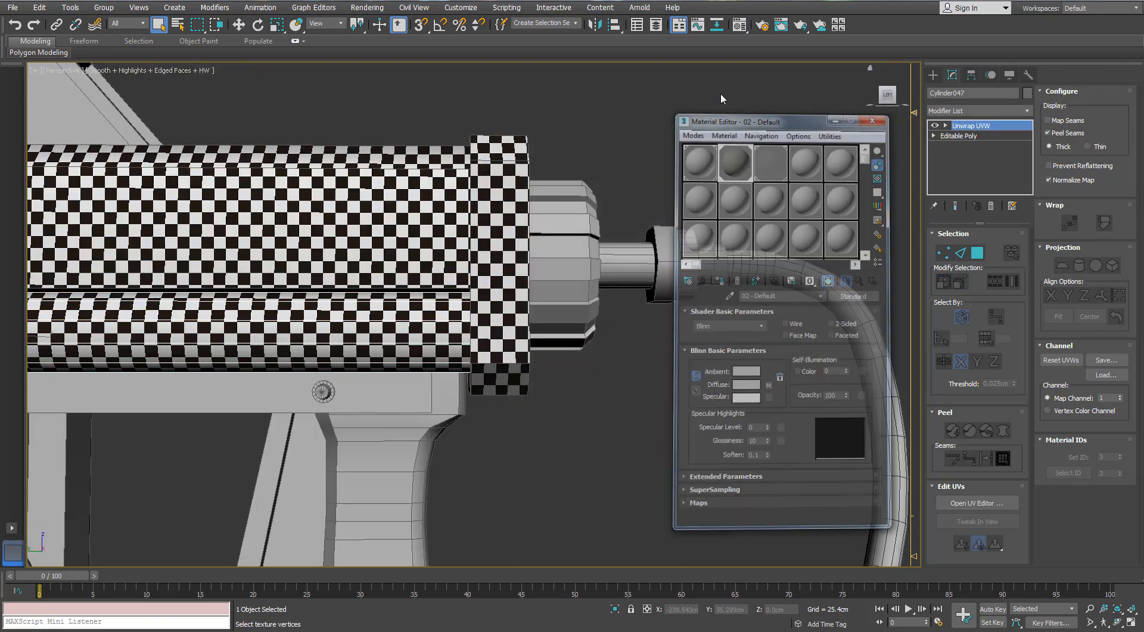
left_click(721, 98)
- Isolate the gas canister below the flamethrower's body
scroll(438, 265, "down", 5)
middle_click_drag(409, 278, 757, 185, "alt")
scroll(508, 252, "up", 5)
scroll(656, 227, "down", 3)
left_click(429, 302)
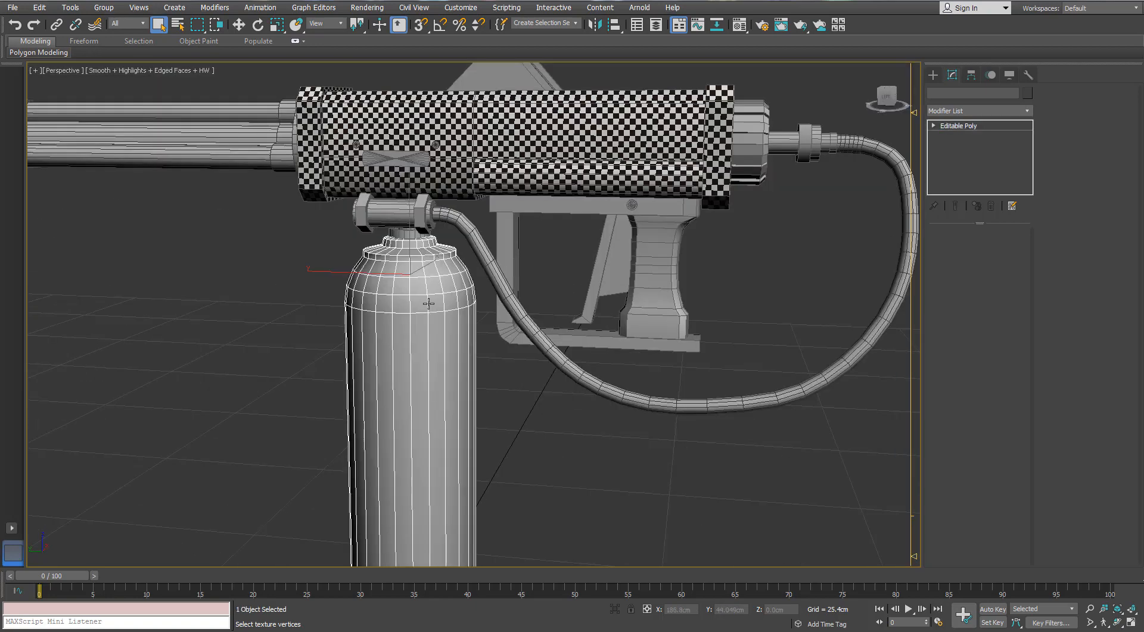
key("alt+q")
scroll(484, 274, "up", 3)
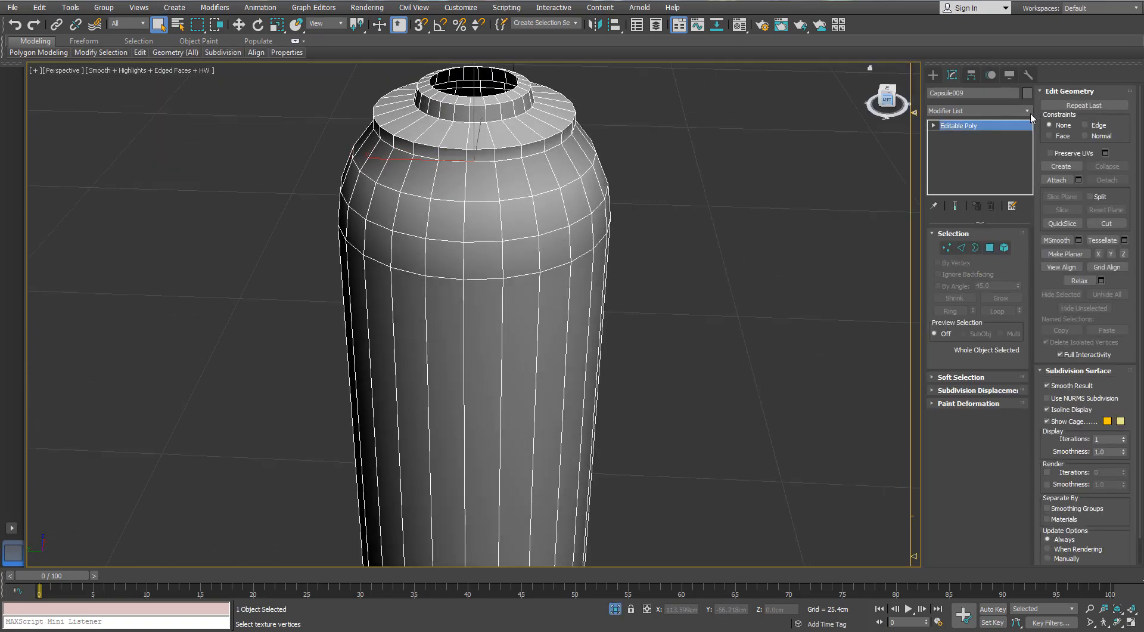
- Add an Unwrap UVW modifier to the canister, turn off Map Seams, and mark a seam around its upper rim
left_click(1030, 113)
key("u")
key("Return")
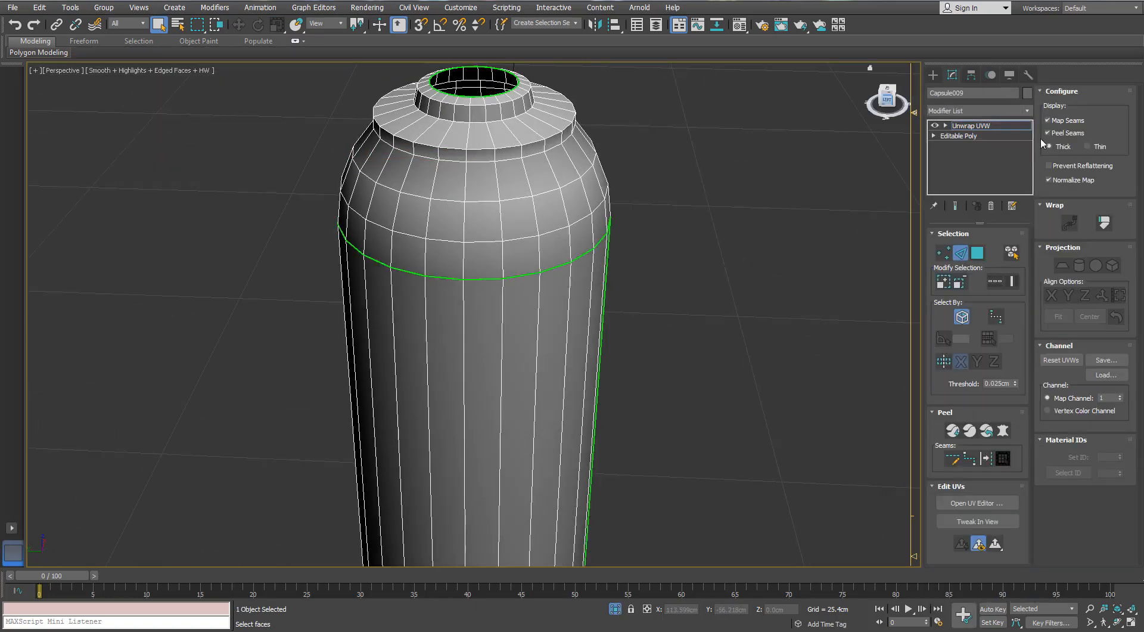
left_click(1048, 121)
scroll(419, 195, "up", 4)
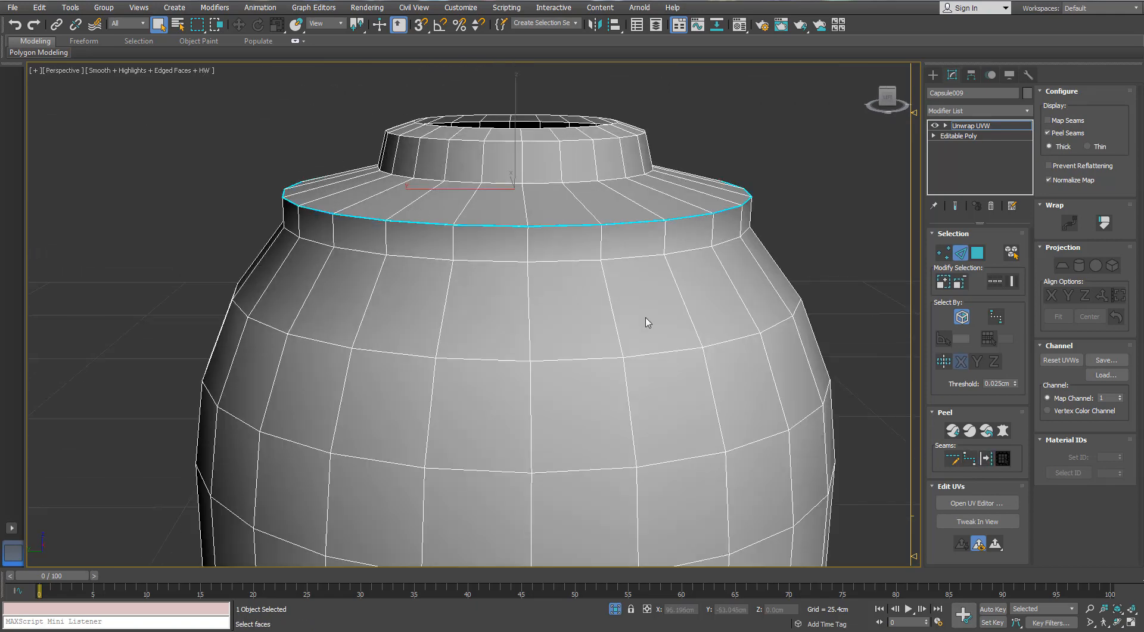
- Show the whole flamethrower to check how the canister sits under the body, and isolate the canister again
scroll(649, 322, "down", 5)
middle_click_drag(649, 322, 572, 466, "alt")
left_click(618, 616)
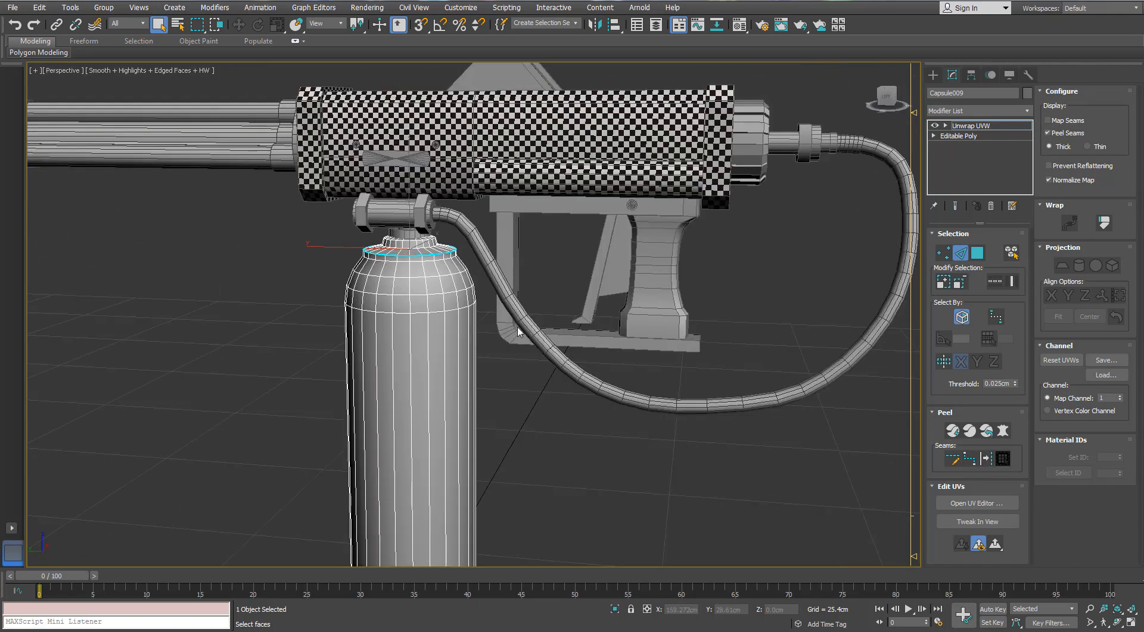
middle_click_drag(516, 329, 517, 186, "alt")
scroll(408, 278, "up", 4)
key("alt+q")
scroll(517, 170, "up", 6)
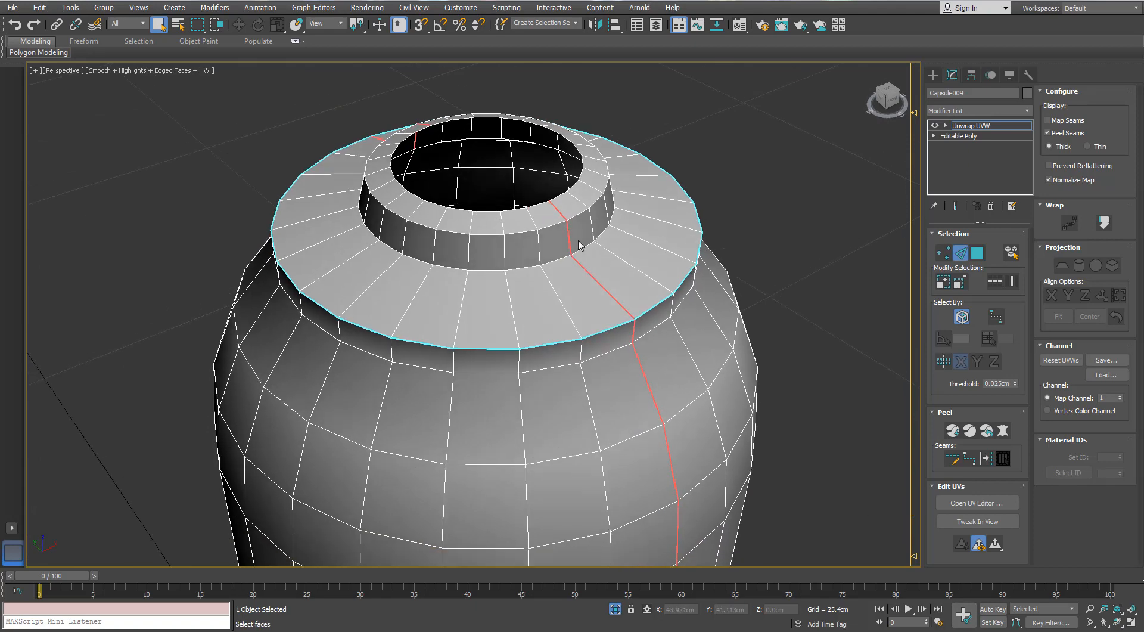
- Select a lengthwise edge loop on the canister and deselect its parts on the bottom dome and opposite side, keeping one line below the upper rim
scroll(590, 278, "down", 6)
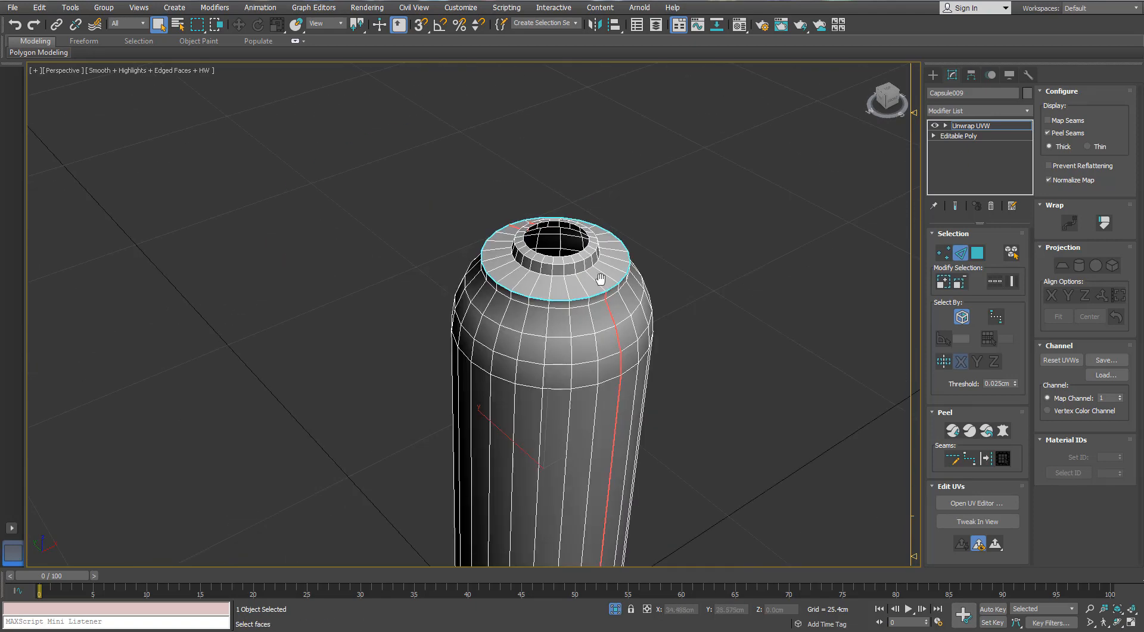
middle_click_drag(596, 285, 618, 375, "alt")
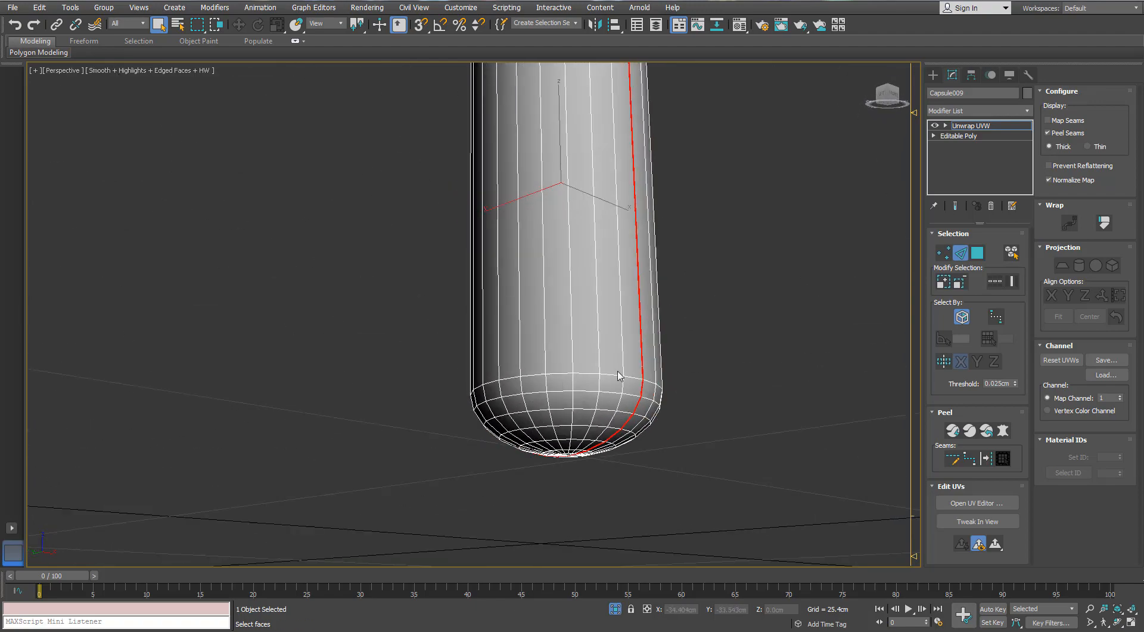
scroll(643, 383, "up", 3)
mouse_move(539, 486)
middle_mouse_down("alt")
mouse_move(626, 377)
mouse_move(560, 453)
mouse_move(545, 506)
middle_mouse_up("alt")
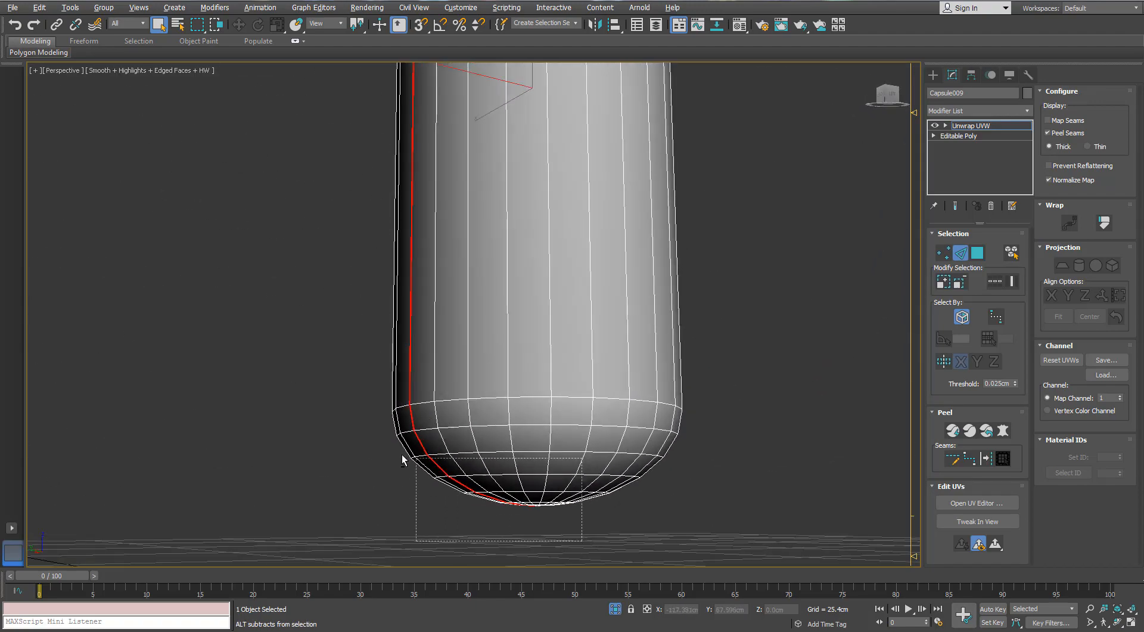
middle_click_drag(403, 460, 425, 410, "alt")
scroll(458, 484, "down", 2)
middle_click_drag(474, 348, 506, 447)
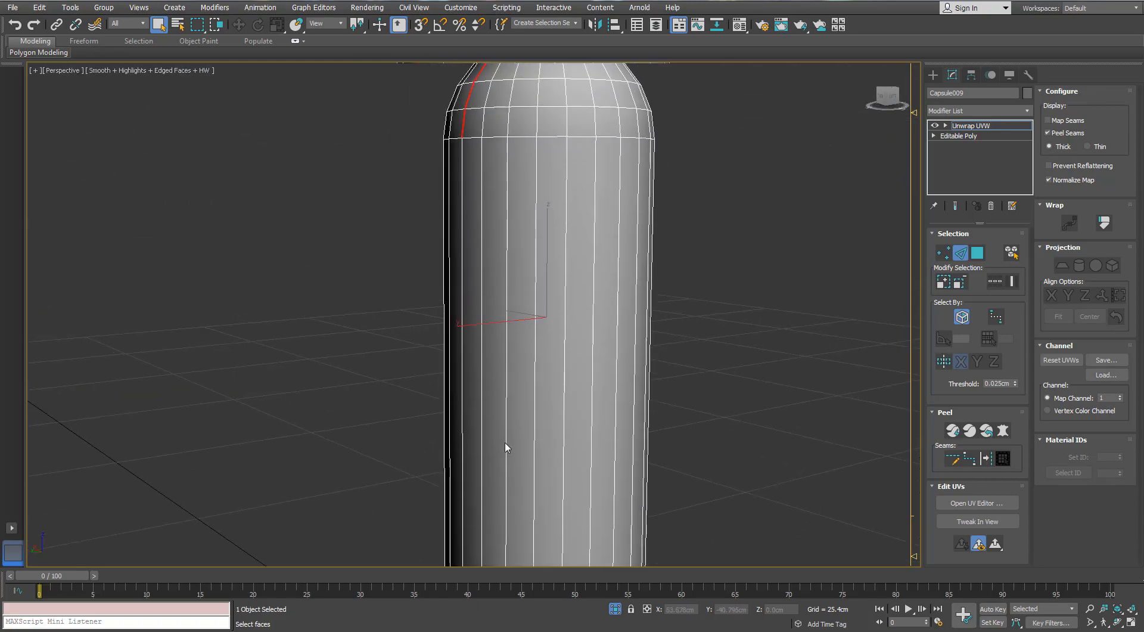
scroll(506, 447, "down", 3)
middle_click_drag(495, 185, 484, 239, "alt")
scroll(482, 241, "up", 3)
left_click_drag(376, 127, 547, 336, "alt")
middle_click_drag(555, 340, 616, 340, "alt")
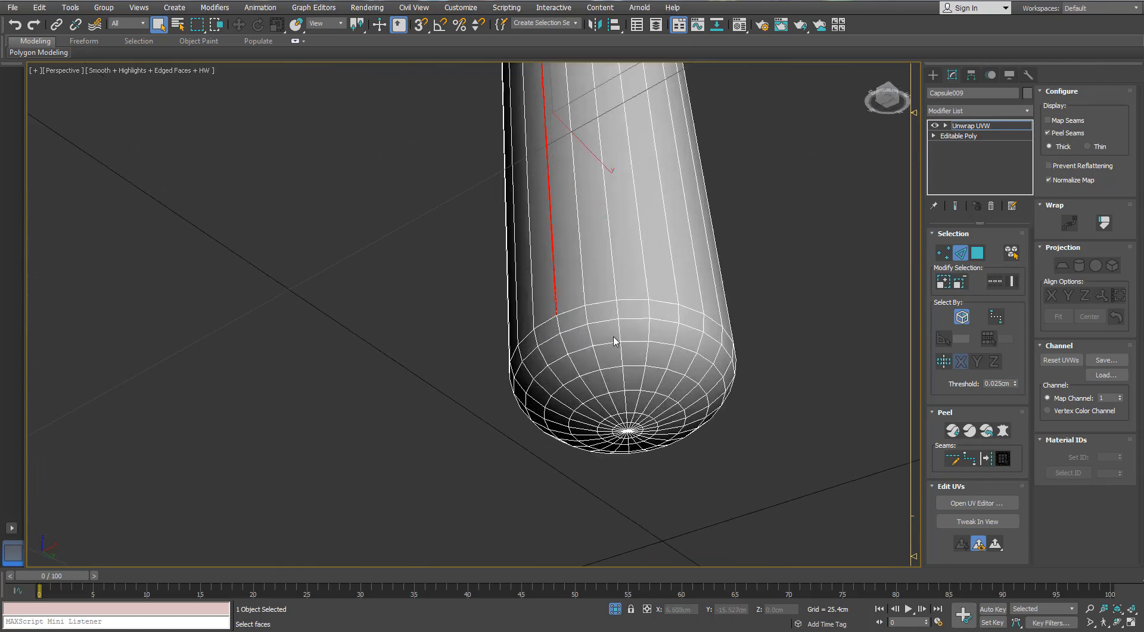
- Mark seams along the canister's selected lengthwise edges and around the ring where the bottom dome begins
scroll(616, 339, "up", 3)
scroll(609, 285, "down", 4)
middle_click_drag(614, 289, 701, 316, "alt")
scroll(658, 320, "down", 5)
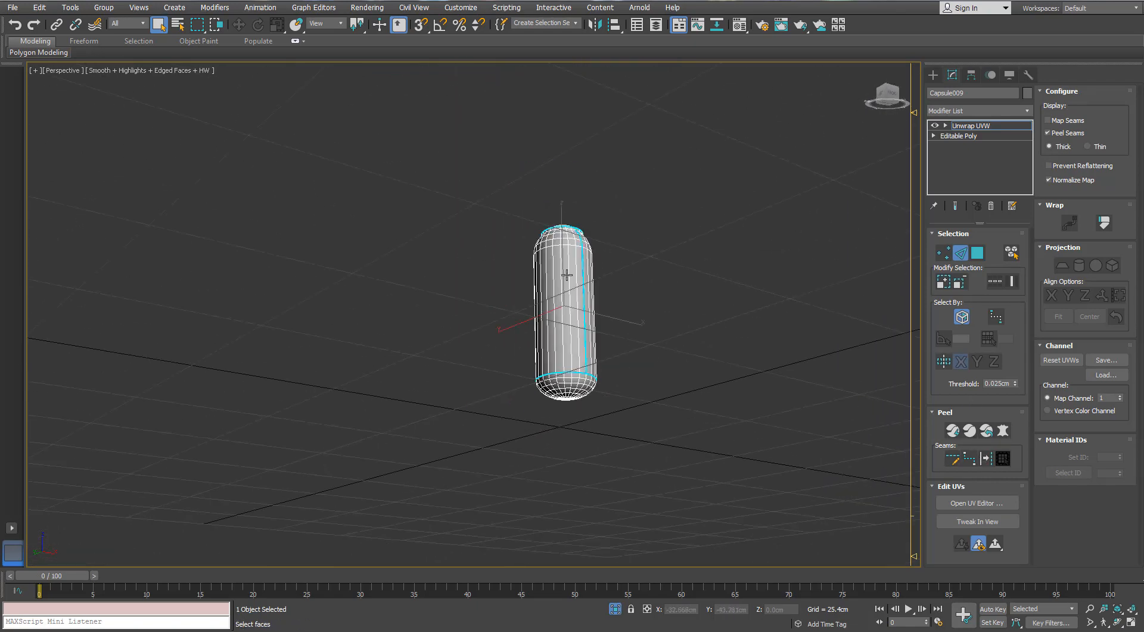
- Select all faces of the canister's top cap and neck enclosed by the upper rim seam
middle_click_drag(572, 194, 590, 240, "alt")
scroll(590, 240, "up", 5)
scroll(555, 213, "up", 4)
middle_click_drag(577, 197, 596, 205, "alt")
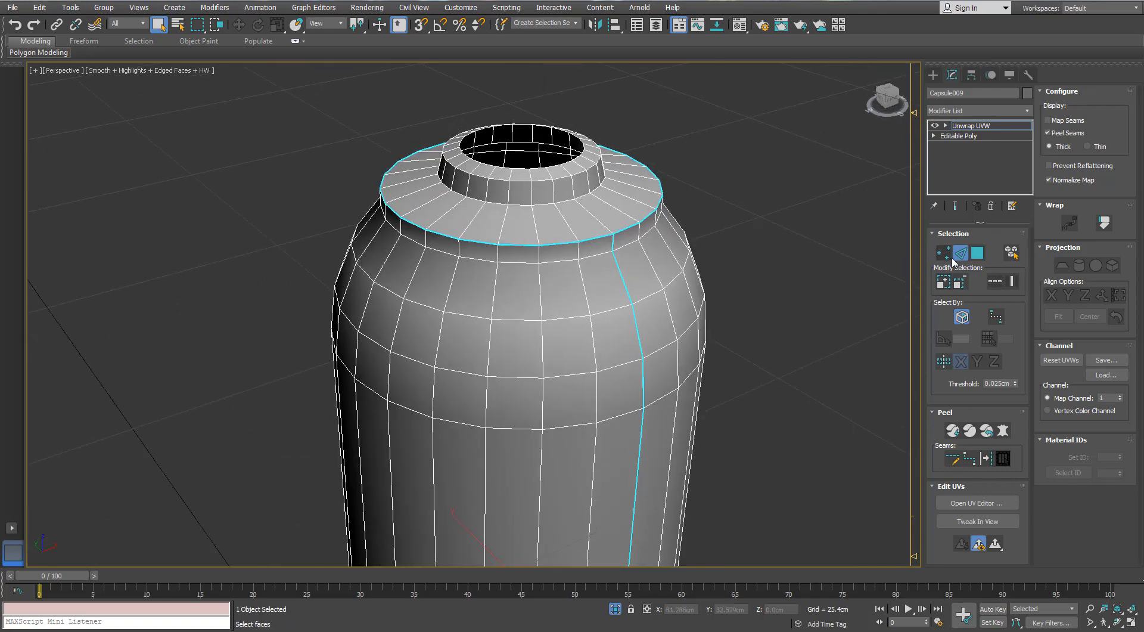
left_click(1002, 458)
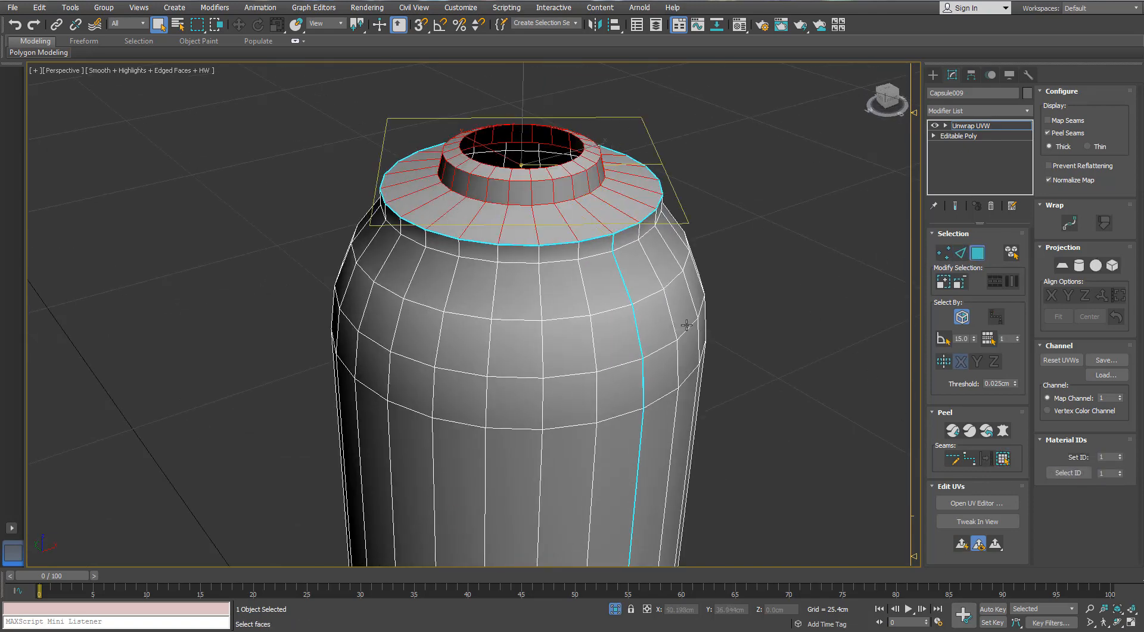
- Open the UV editor beside the model and apply Normal Mapping to the selected neck and collar faces
left_click(977, 503)
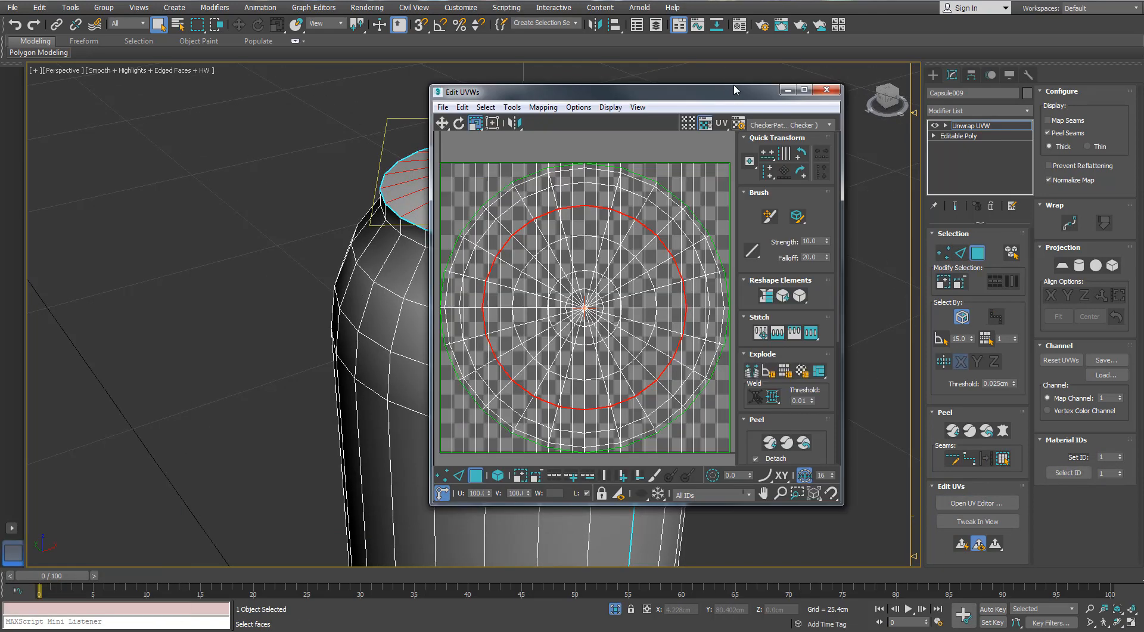
left_click_drag(735, 89, 793, 101)
middle_click_drag(476, 226, 270, 217)
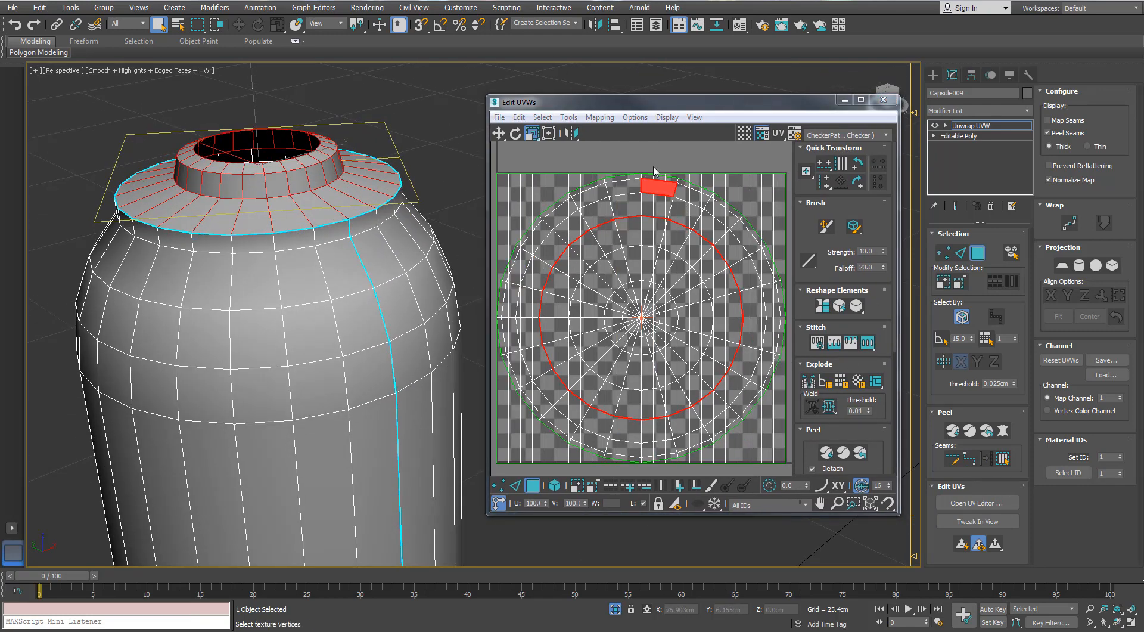
left_click(599, 118)
left_click(606, 149)
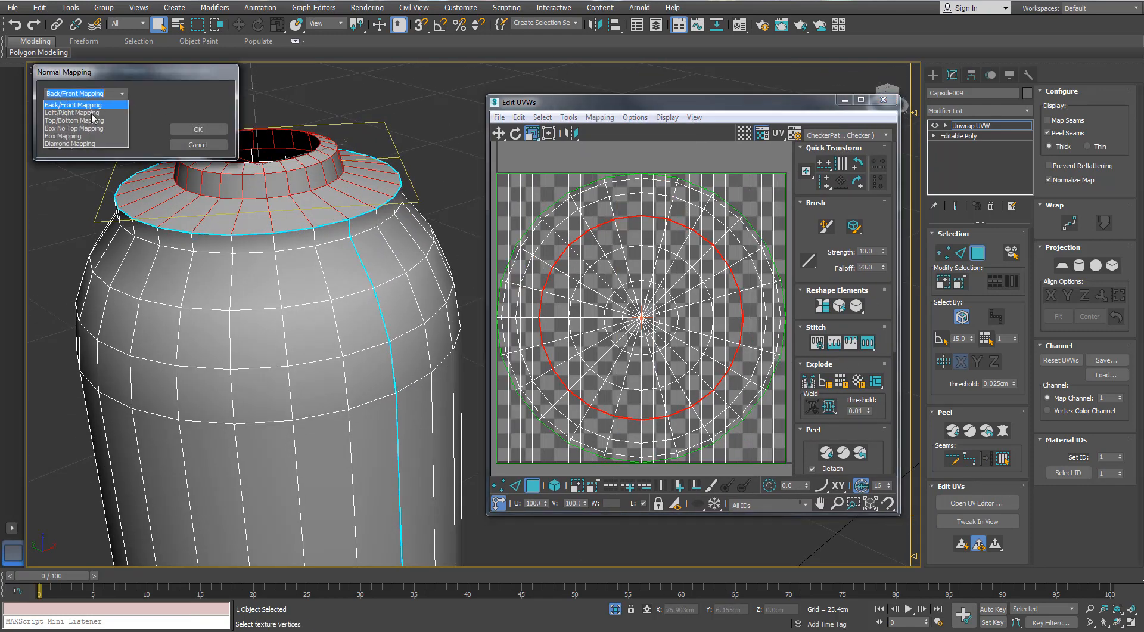
left_click(172, 130)
- Move the neck and collar UV islands out of the tile, to the empty area below it
scroll(644, 279, "down", 5)
key("w")
left_click_drag(657, 331, 641, 442)
left_click(666, 311)
key("ctrl+a")
- Select the can's body faces up to the seams, pelt map them, and move the resulting island outside the tile
middle_click_drag(355, 322, 365, 280)
scroll(365, 281, "down", 4)
left_click(704, 342)
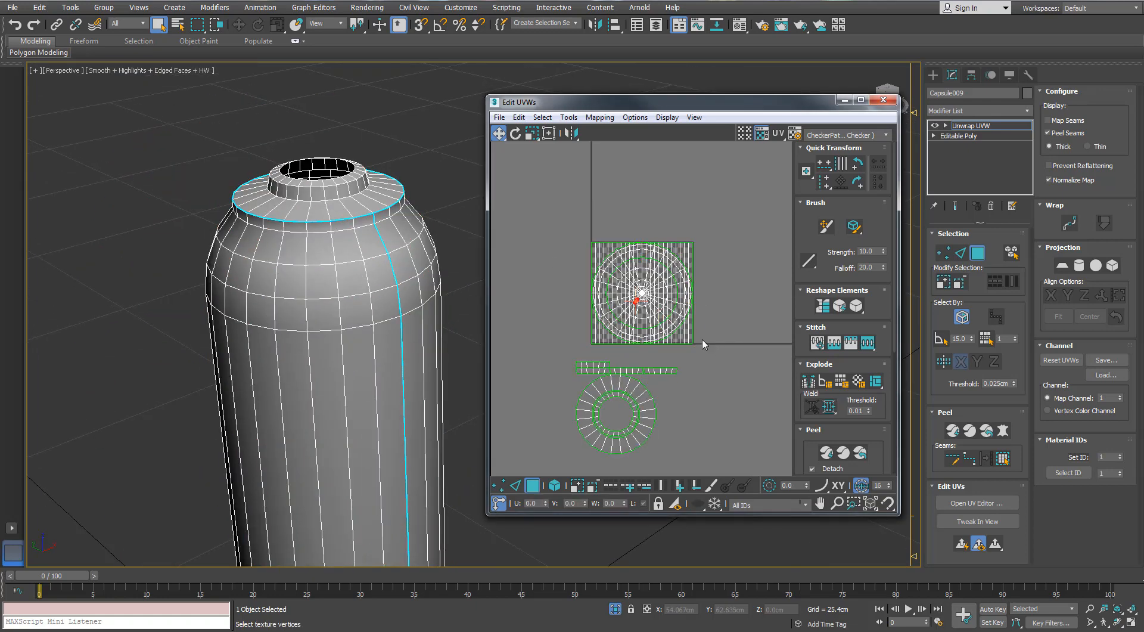
left_click(1001, 459)
middle_click_drag(412, 363, 322, 301)
scroll(322, 301, "down", 4)
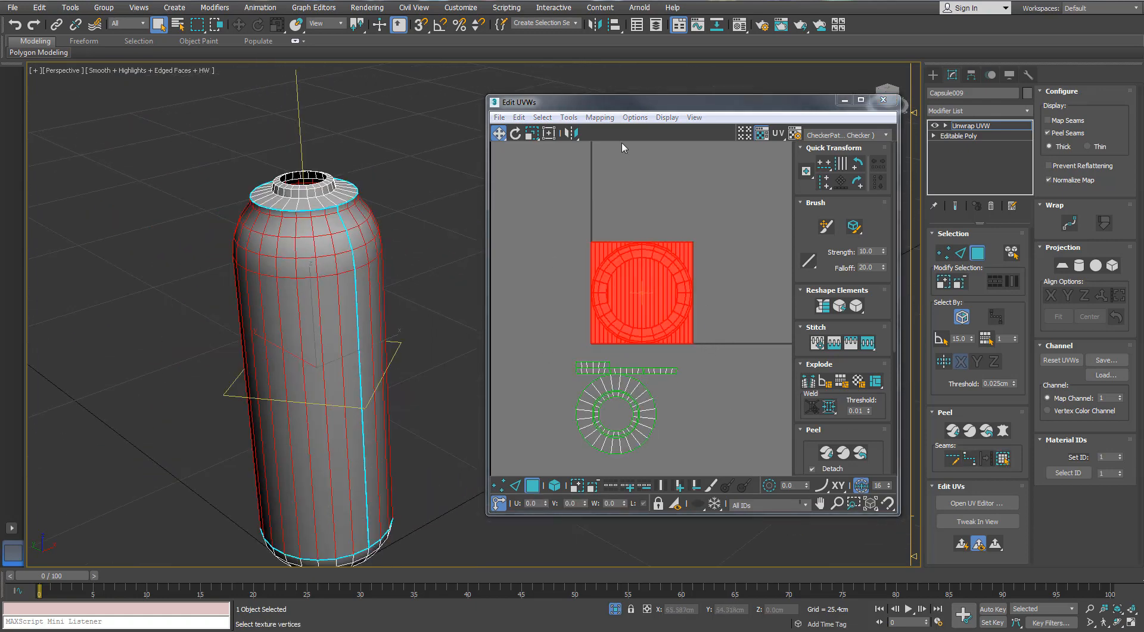
left_click(1003, 430)
left_click(533, 192)
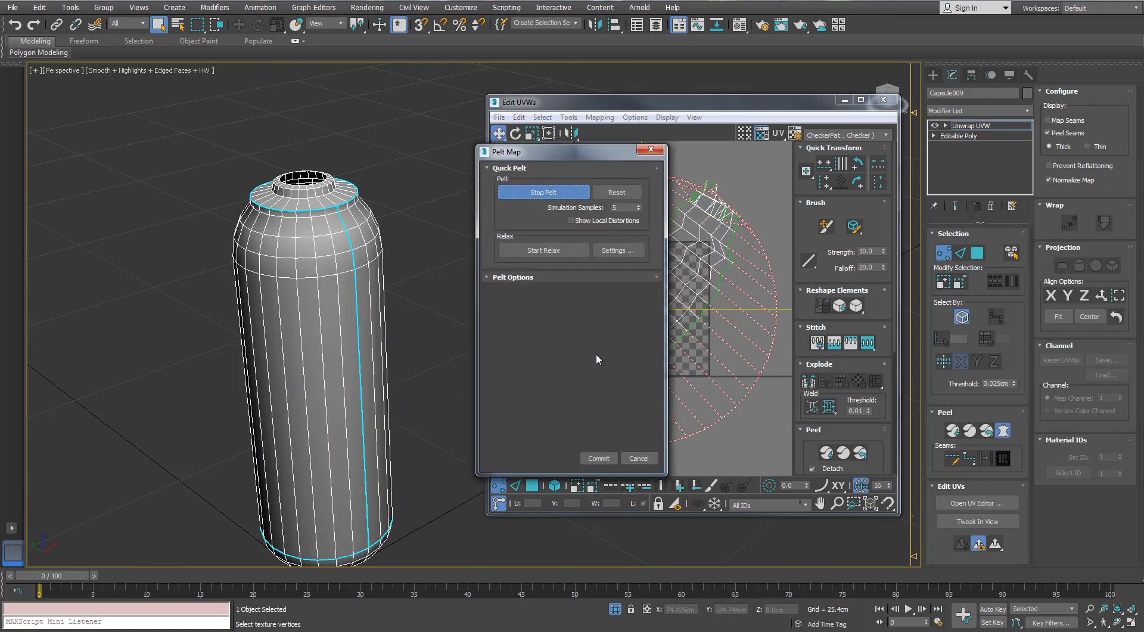
left_click(600, 454)
left_click_drag(772, 393, 789, 391)
- Select the can's bottom cap up to its seam, planar map it along Z, and move its disc island off the tile
left_click(653, 306)
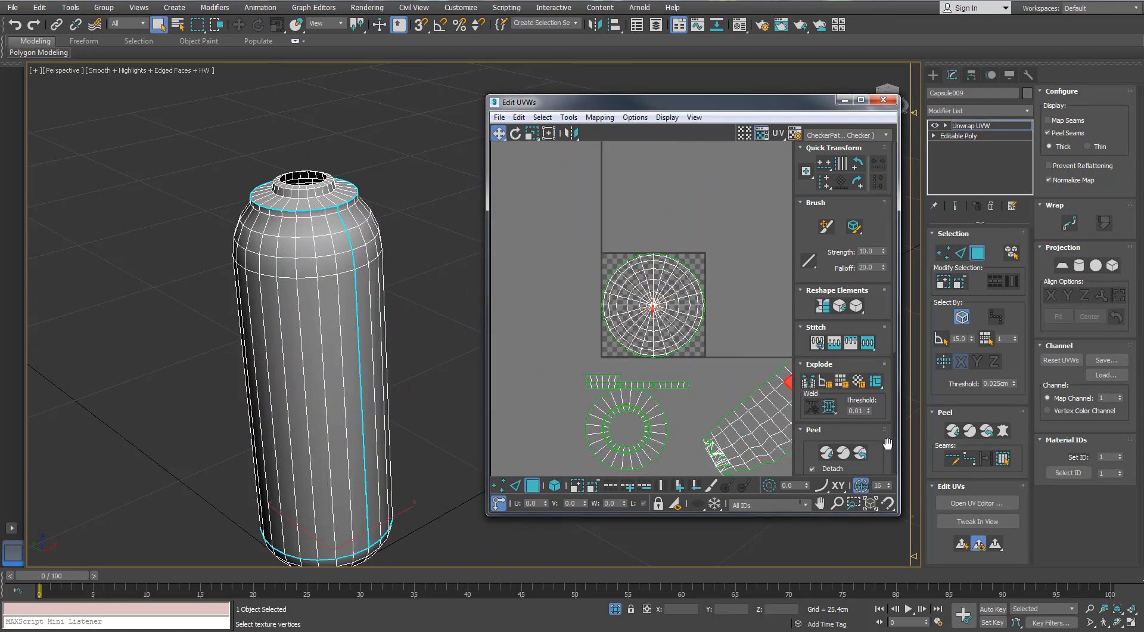
left_click(1003, 458)
middle_click_drag(342, 214, 343, 234, "alt")
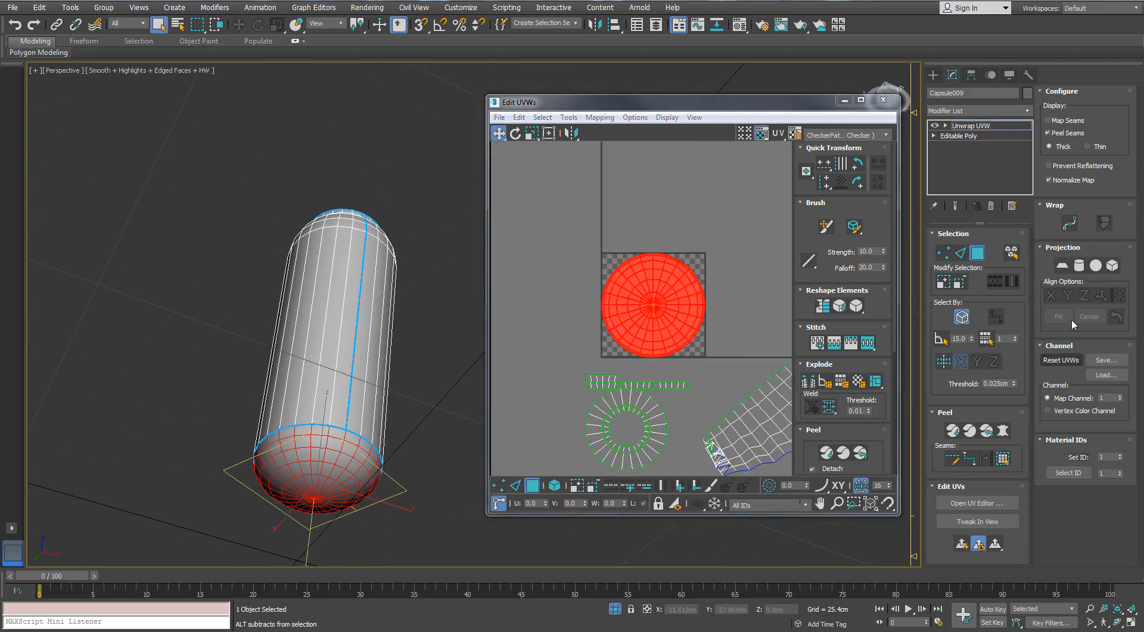
left_click(1063, 265)
left_click(1051, 296)
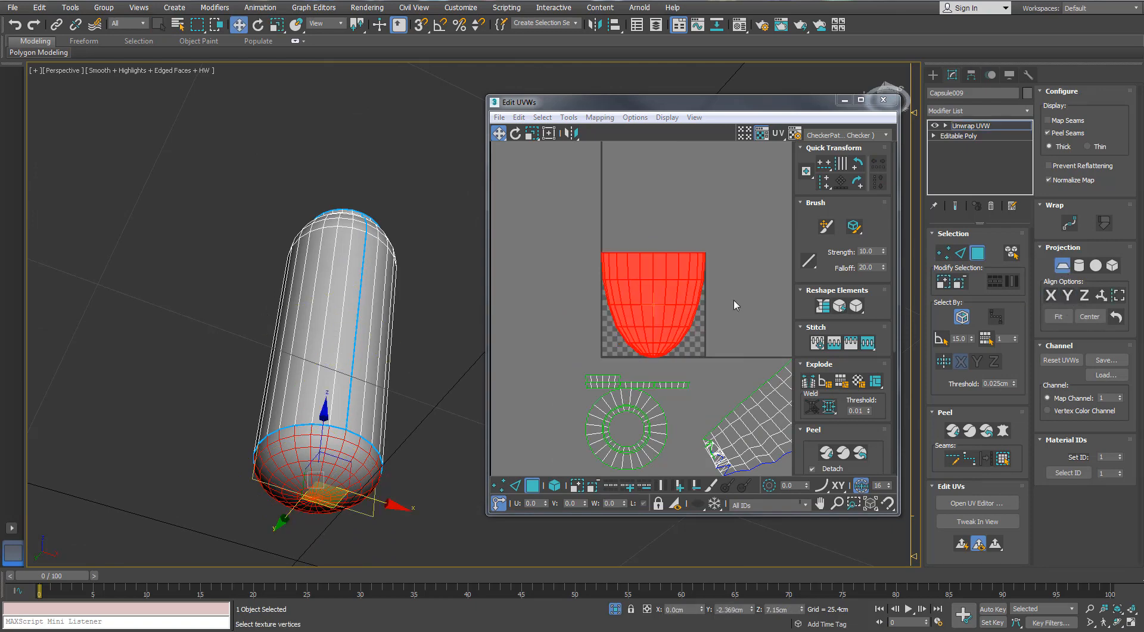
left_click(1084, 296)
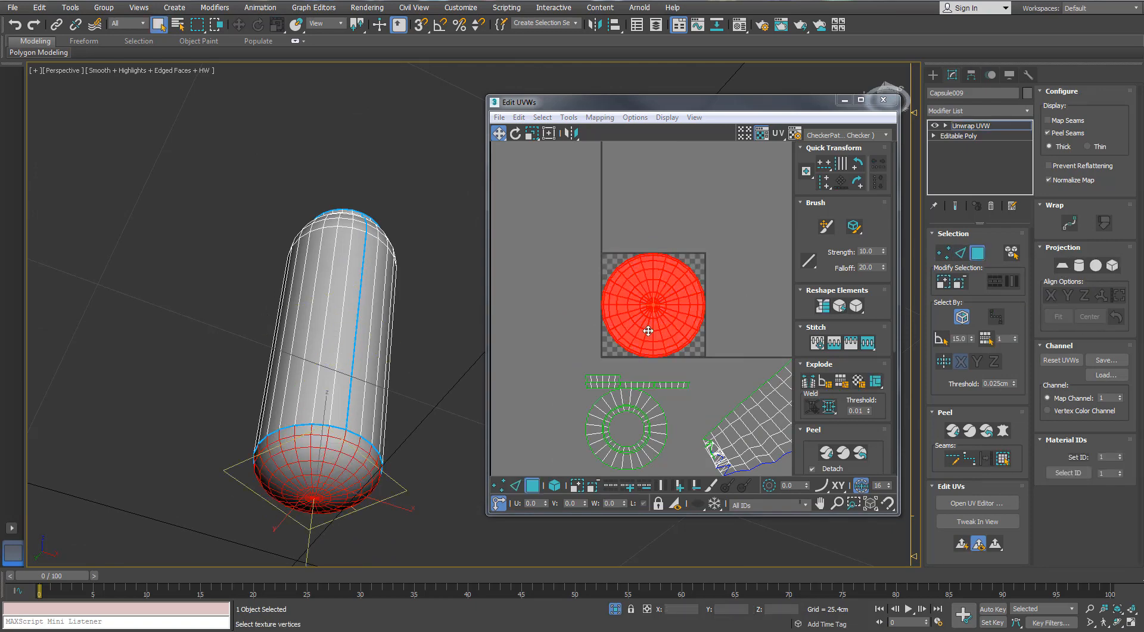
left_click_drag(652, 325, 540, 448)
- Select all UV islands, apply Quick Peel to them, and maximize the UV editor
middle_click_drag(540, 448, 480, 365)
key("ctrl+a")
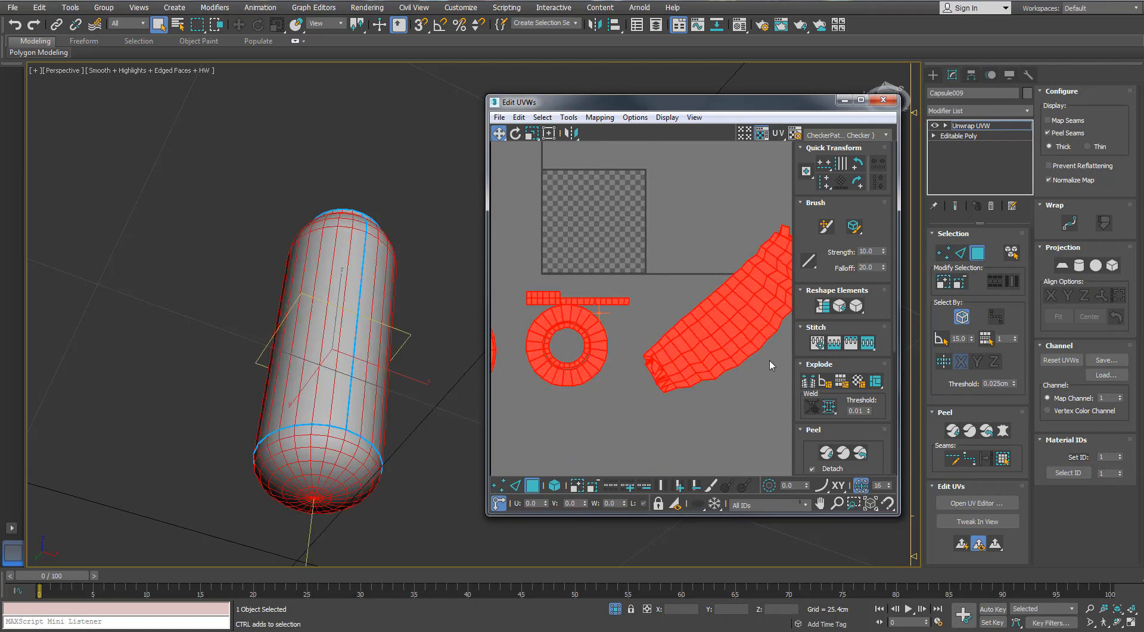
left_click(826, 456)
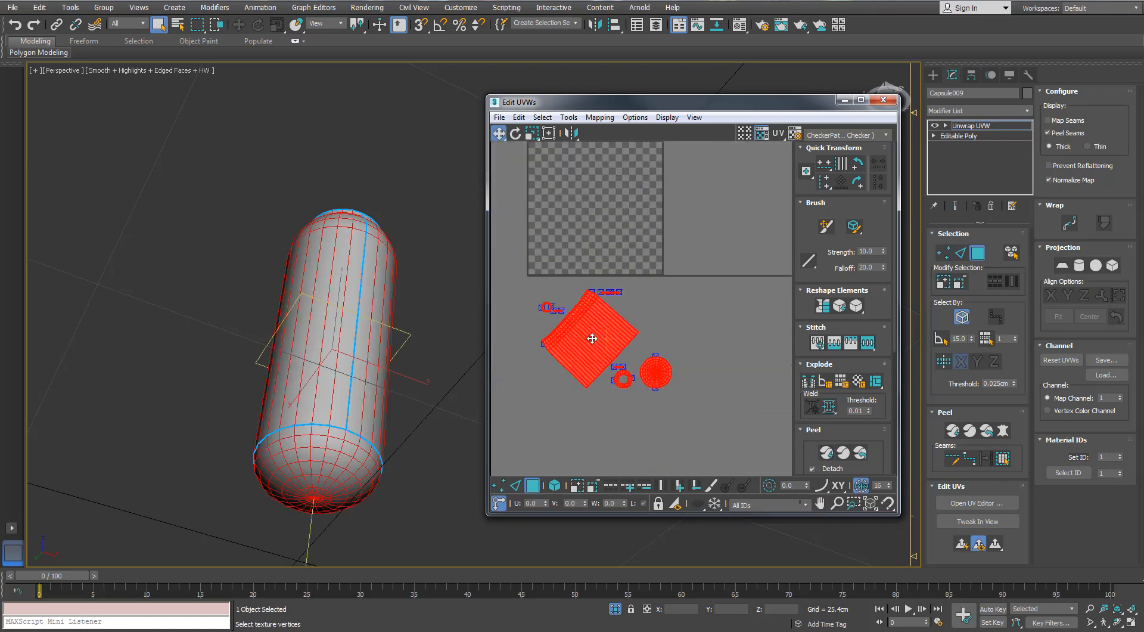
left_click(860, 100)
scroll(409, 230, "up", 2)
- Arrange the peeled islands with the cap disc below the upright body and the rings and collar strips grouped together
left_click(555, 278)
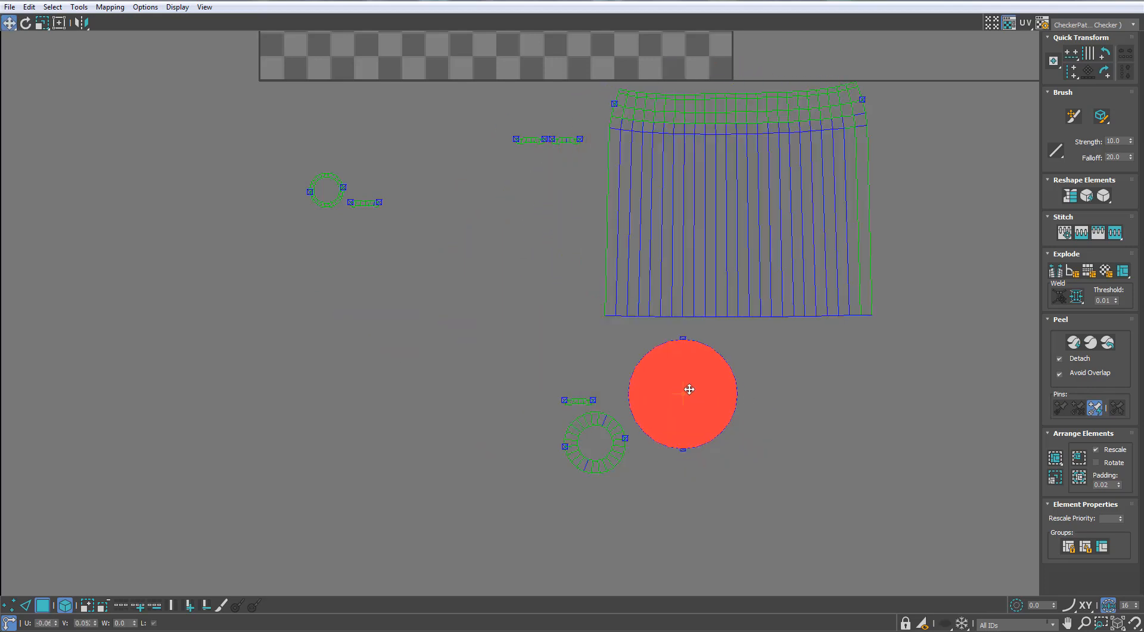
left_click(610, 423)
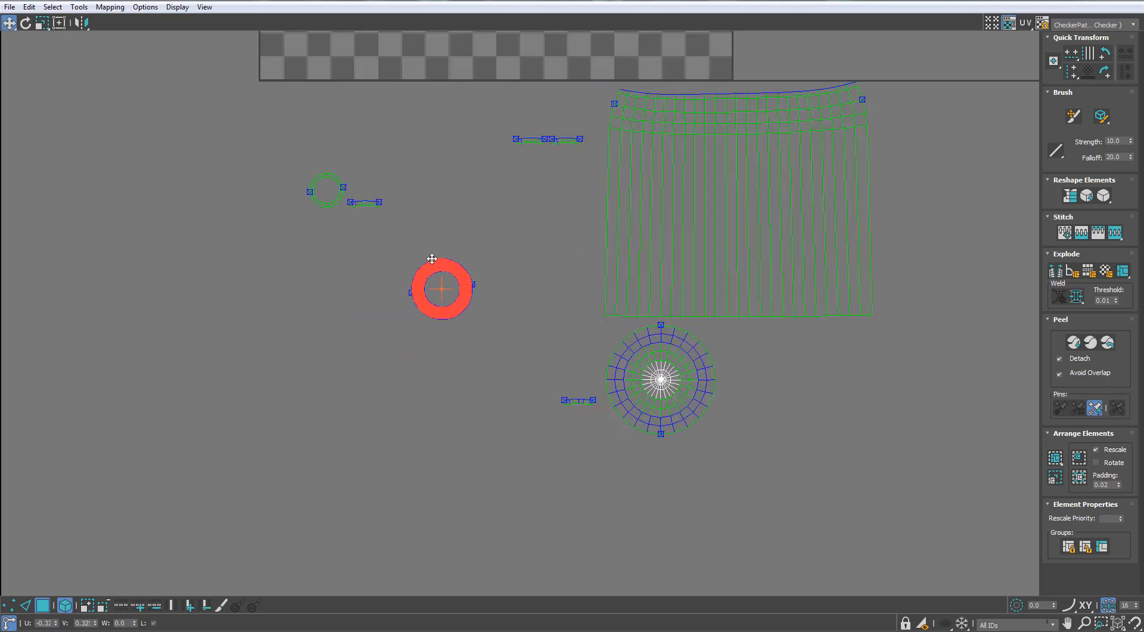
left_click(579, 398)
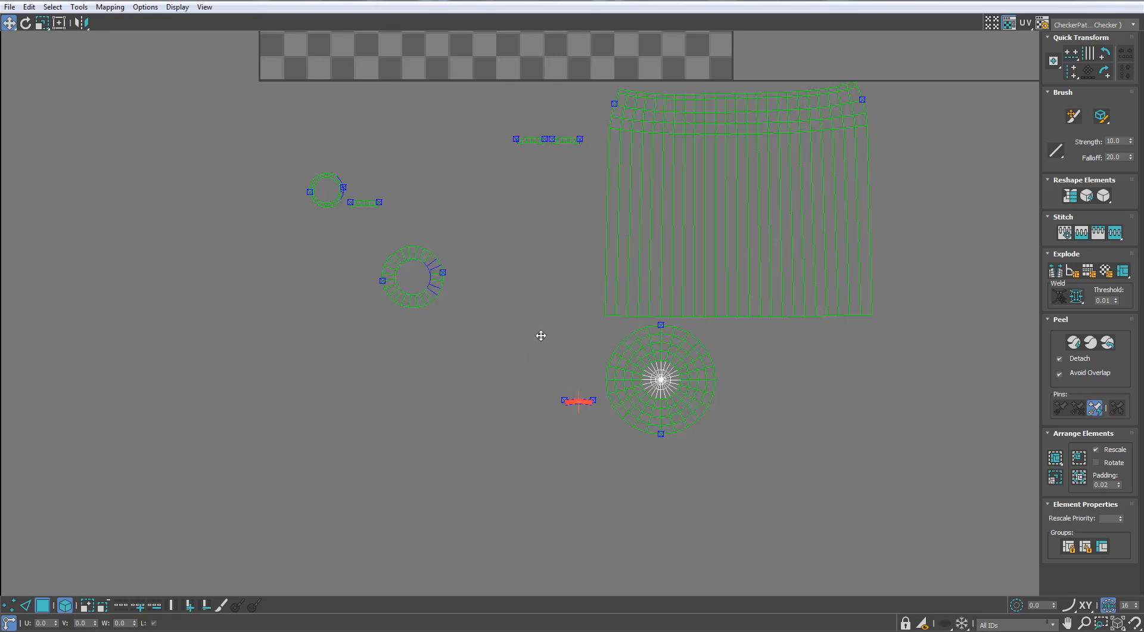
left_click(556, 138)
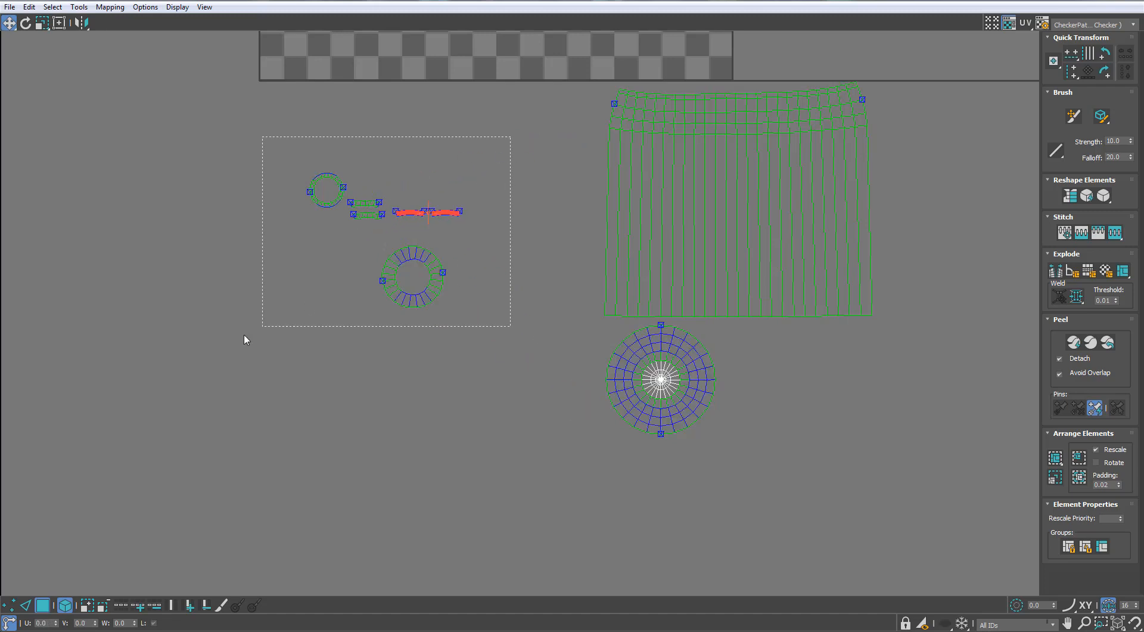
- Stitch the separate collar strip pieces together along their matching end edges into one continuous strip
left_click_drag(244, 335, 243, 337)
double_click(528, 3)
middle_click_drag(346, 202, 406, 227, "alt")
scroll(365, 236, "up", 5)
scroll(365, 236, "up", 3)
middle_click_drag(564, 114, 620, 285)
scroll(620, 200, "up", 6)
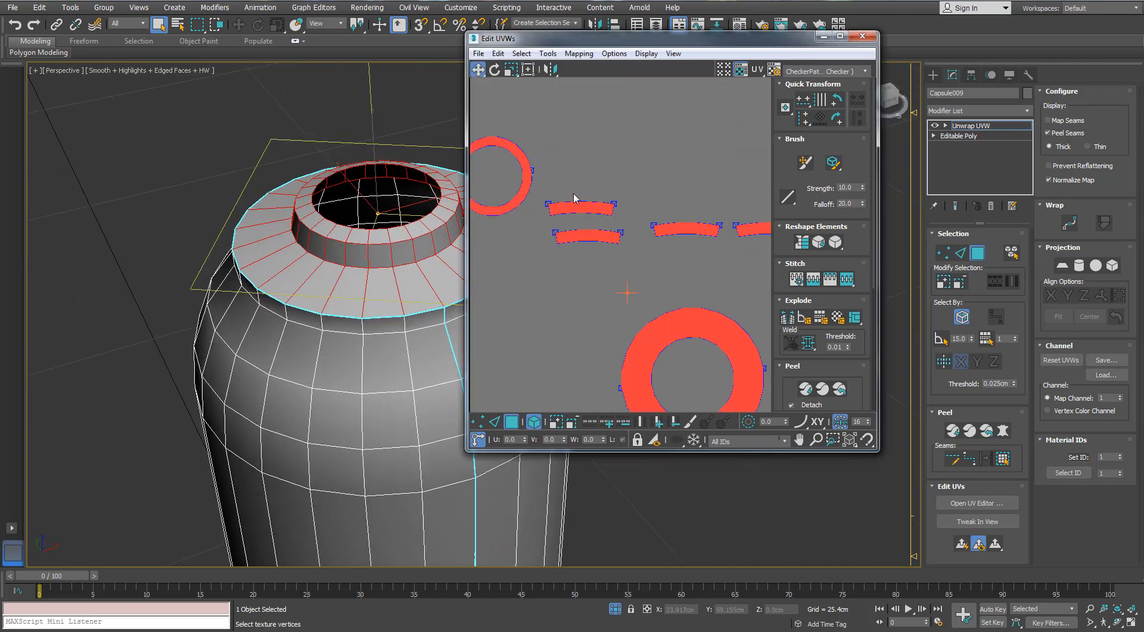
key("2")
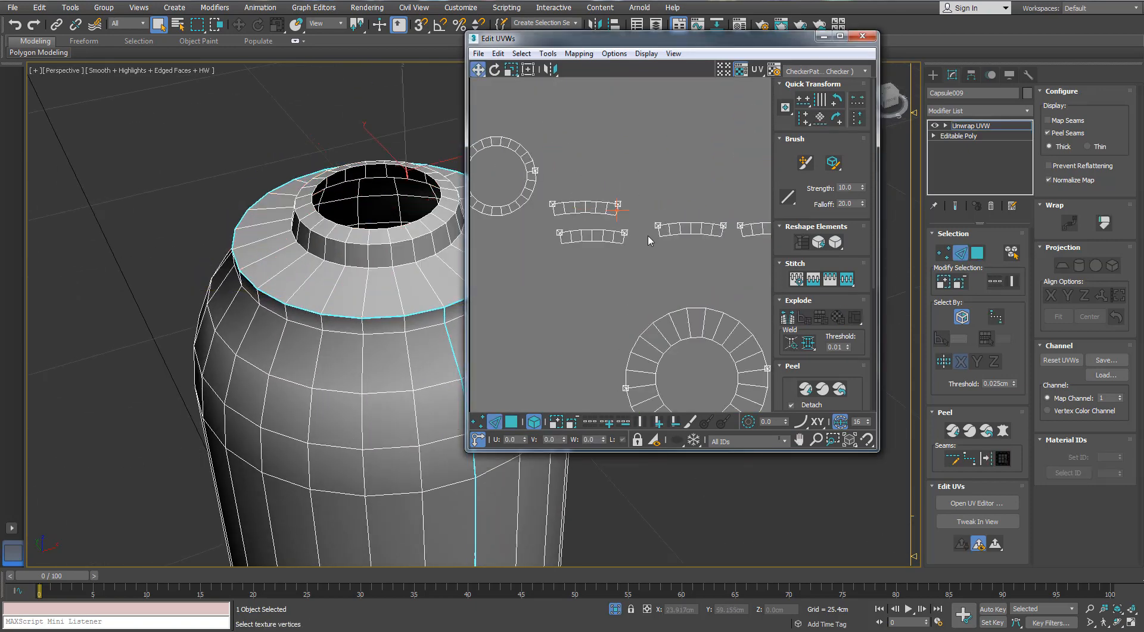
key("s")
middle_click_drag(556, 210, 579, 194)
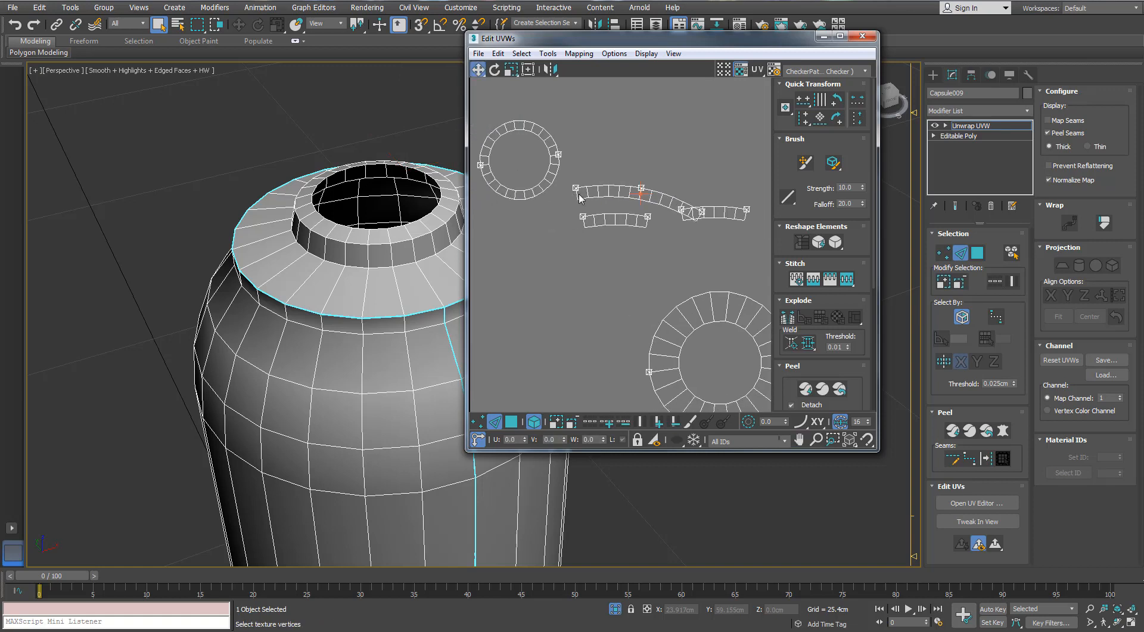
key("s")
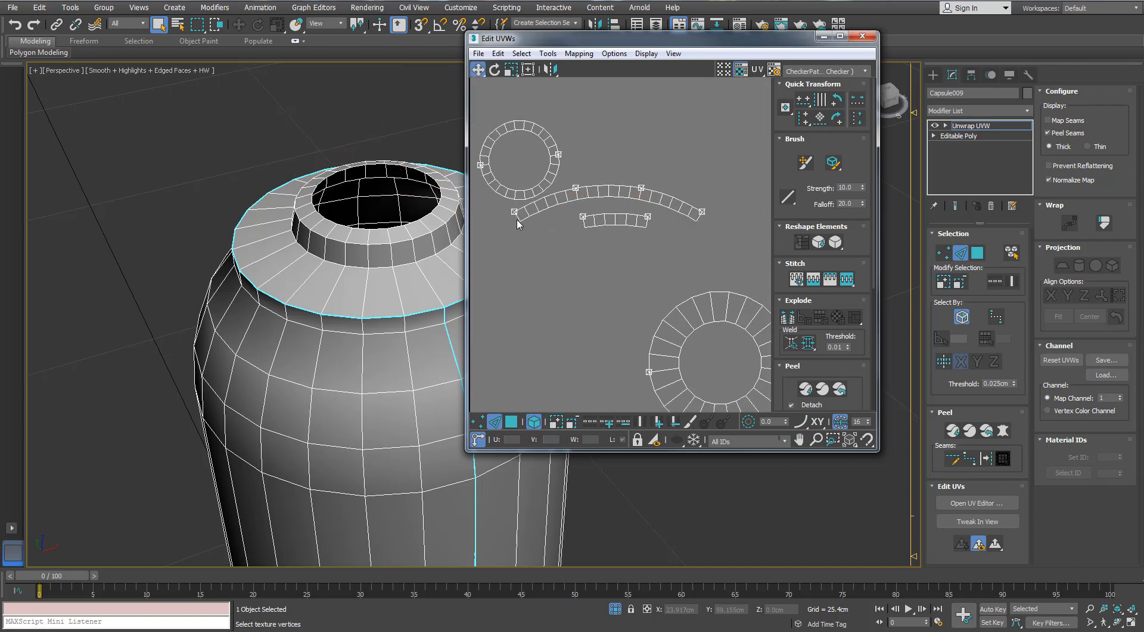
left_click(516, 220)
scroll(551, 221, "down", 5)
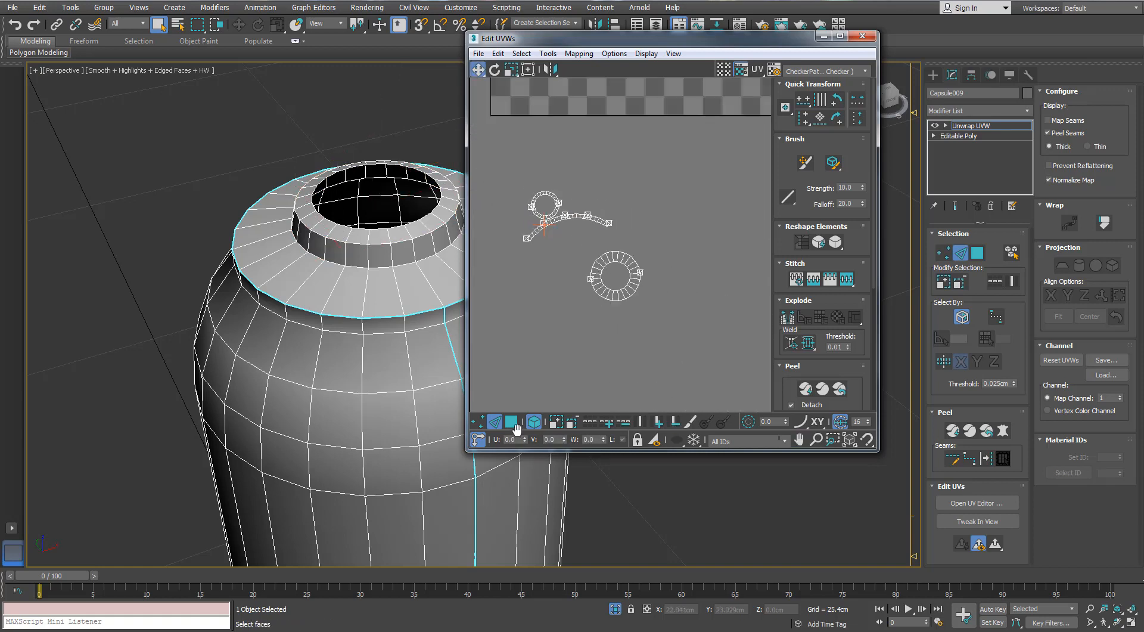
- Select the stitched collar strip, move it away from the small ring, and rotate it into a level arch
left_click(511, 421)
left_click(601, 221)
left_click_drag(598, 223, 650, 241)
scroll(643, 233, "up", 3)
key("e")
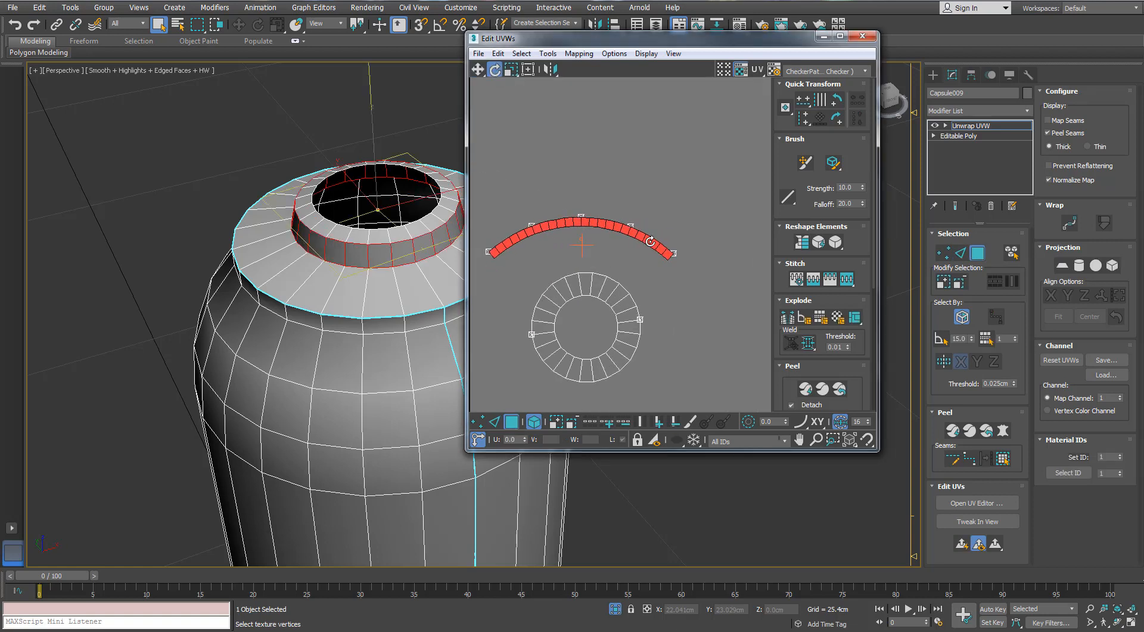
- Flatten both long edge loops of the curved collar strip by aligning each one horizontally
key("2")
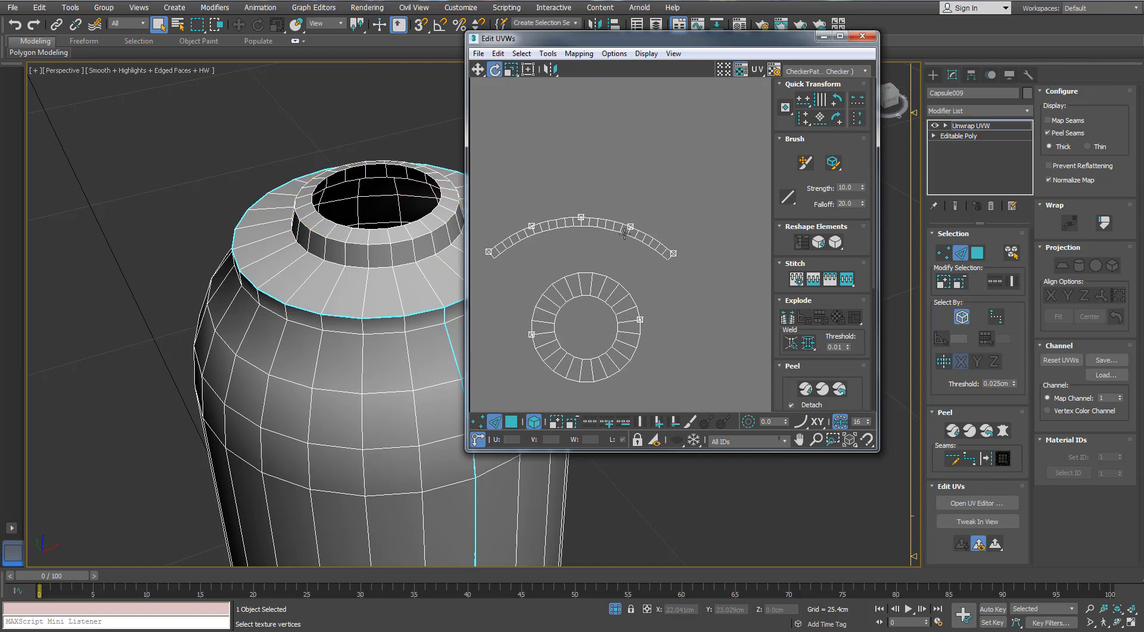
key("h")
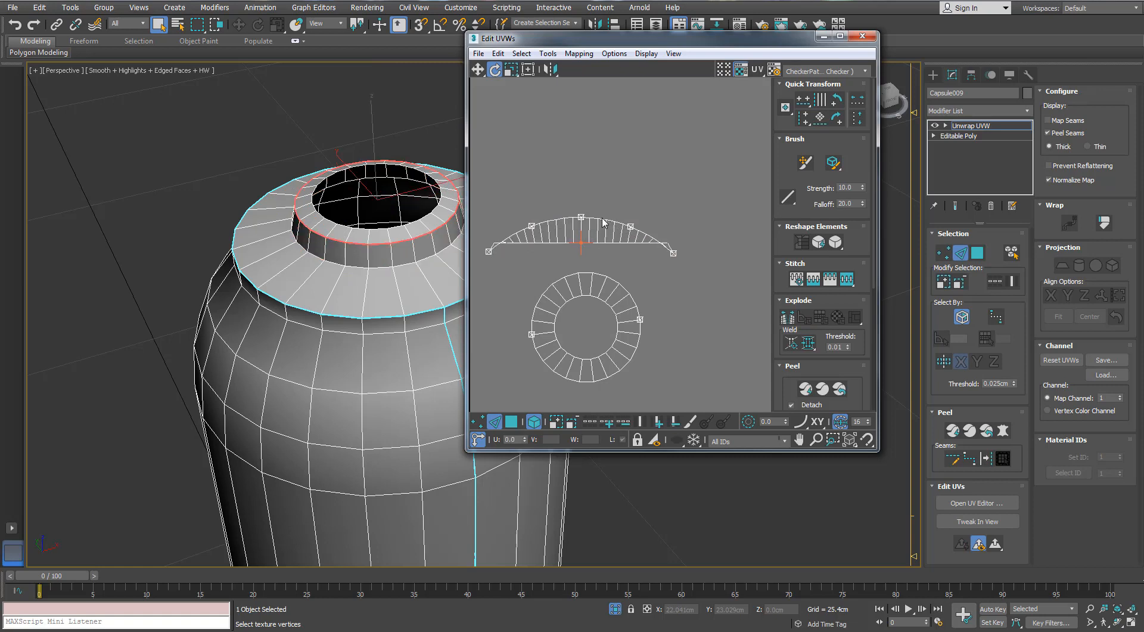
double_click(602, 219)
key("h")
middle_click_drag(589, 248, 642, 249)
scroll(641, 249, "down", 1)
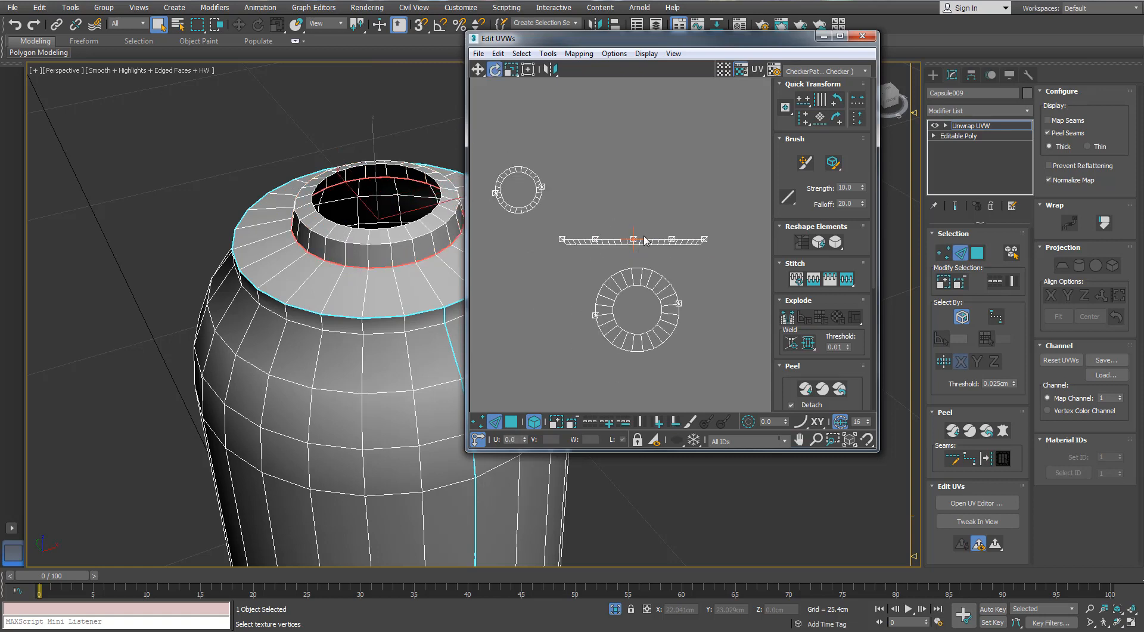
- Scale the collar strip's lower vertex row wider until it nearly matches the upper row's length
left_click(840, 36)
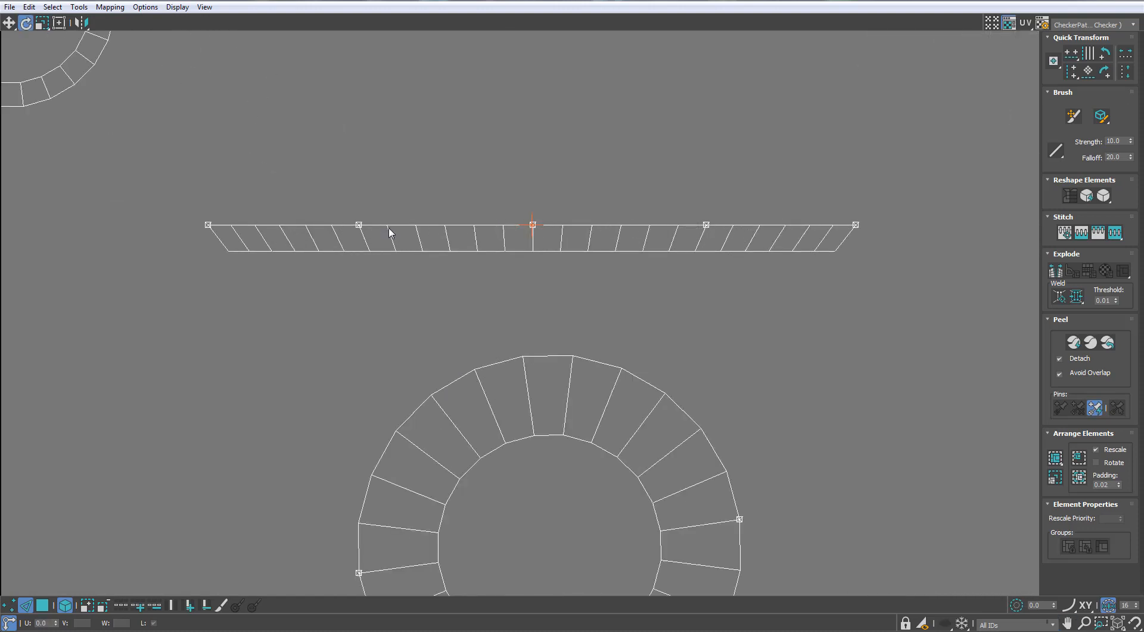
key("1")
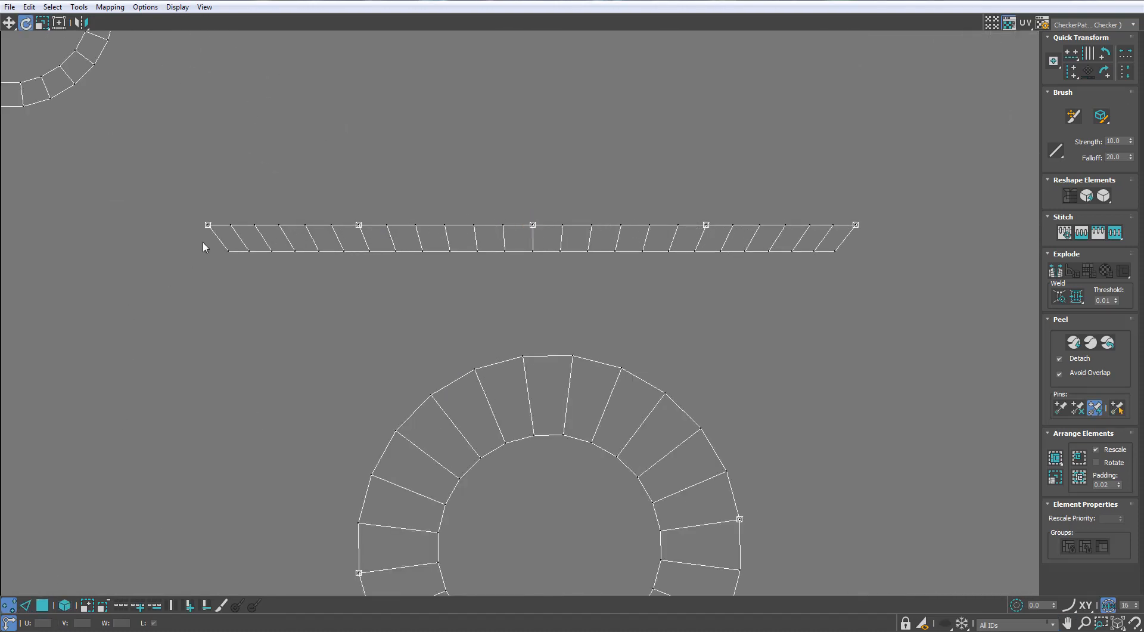
left_click_drag(838, 250, 838, 246)
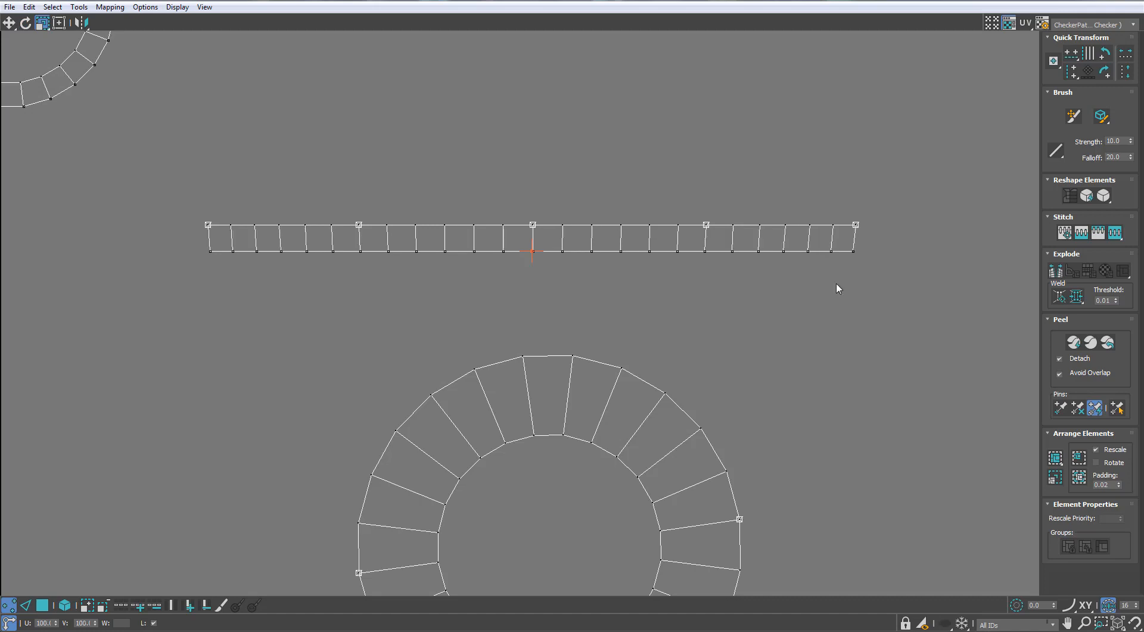
scroll(836, 282, "down", 2)
scroll(754, 227, "down", 1)
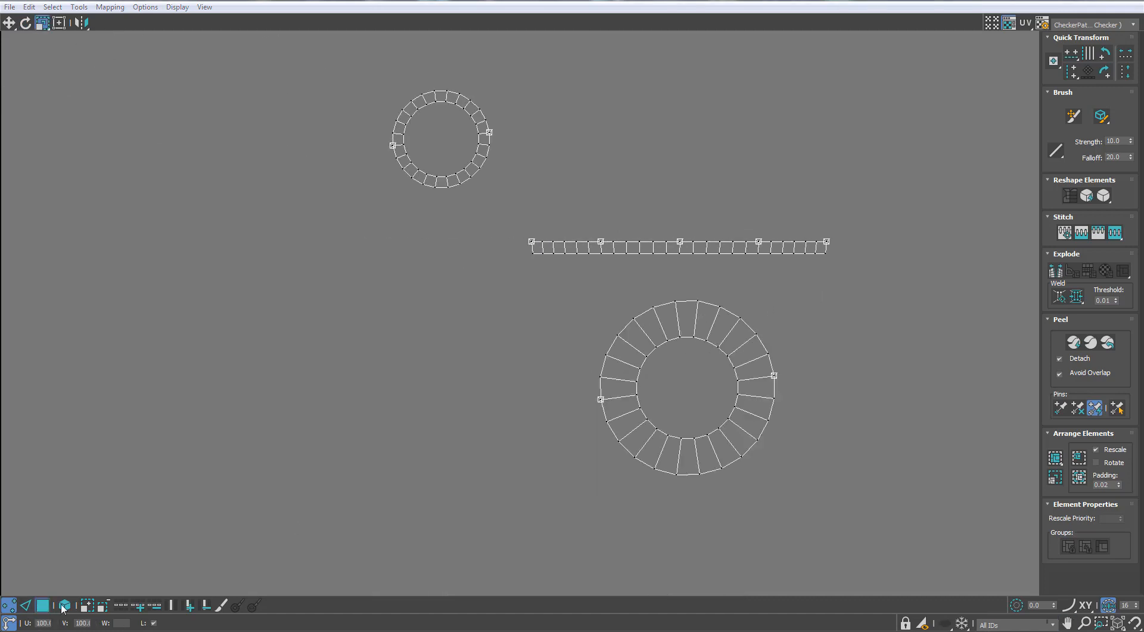
- Switch to whole-element selection and place the small and large ring islands side by side below the strip
left_click(43, 605)
left_click(65, 605)
left_click(466, 177)
key("w")
left_click_drag(467, 179, 579, 353)
left_click_drag(673, 331, 705, 294)
left_click_drag(593, 298, 619, 302)
- Place the bottom cap disc beside the two rings and set the collar strip just above the rings
scroll(618, 302, "down", 1)
scroll(719, 284, "down", 4)
middle_click_drag(825, 267, 614, 259)
scroll(671, 381, "up", 1)
left_click_drag(707, 376, 523, 264)
left_click_drag(405, 272, 389, 293)
left_click(406, 328)
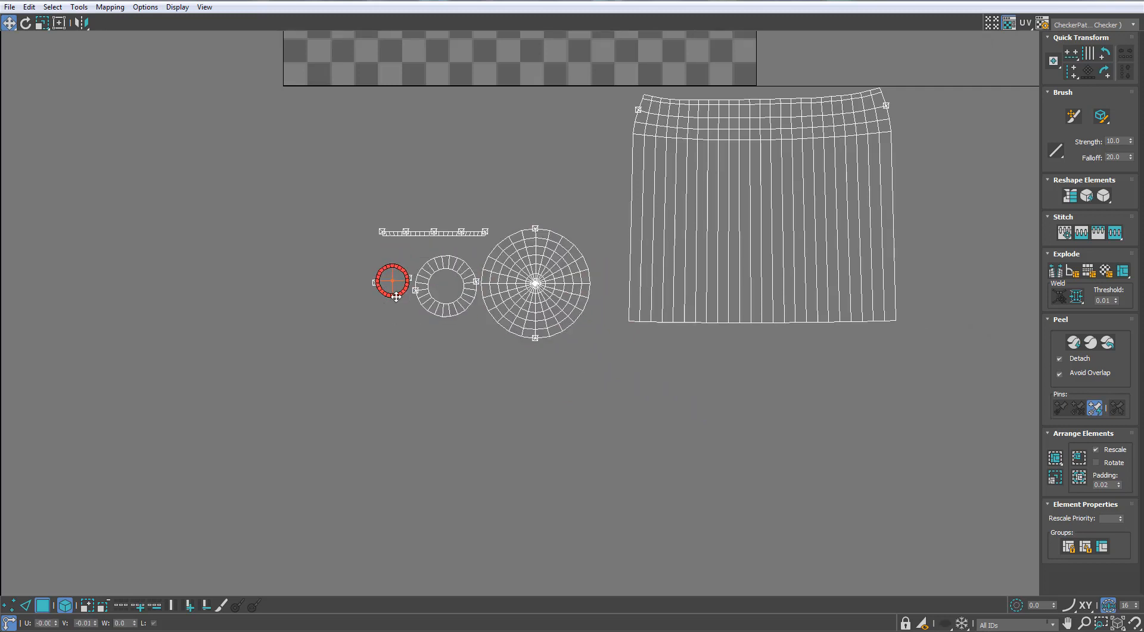
left_click(395, 340)
left_click_drag(425, 232, 415, 247)
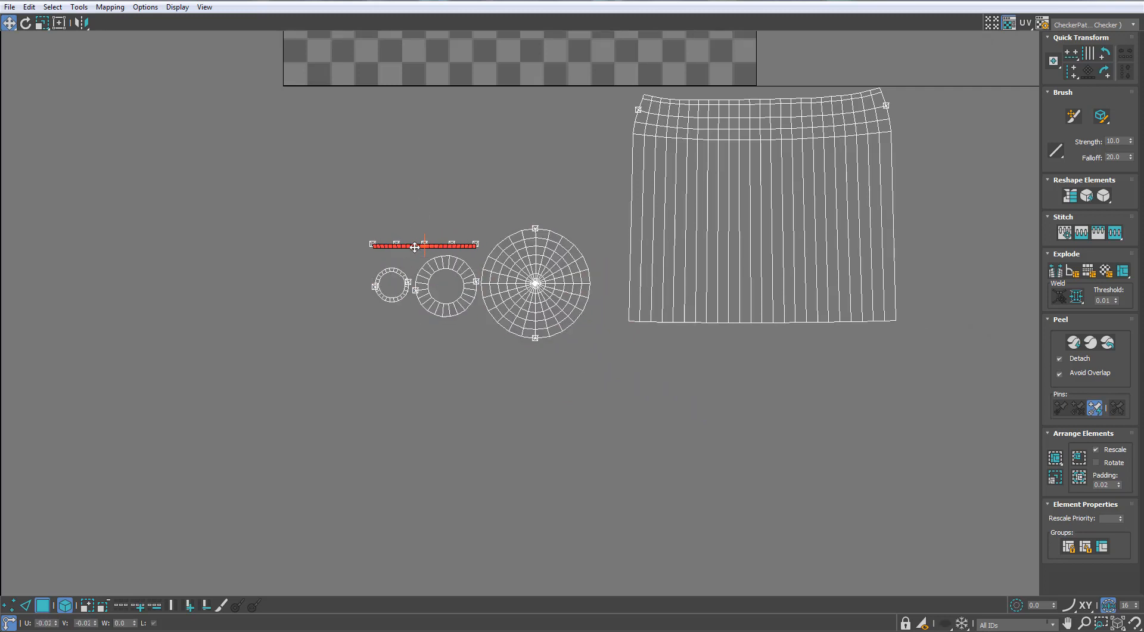
left_click(382, 386)
- Select the body island and move it toward the cap disc, below the checker tile
scroll(593, 243, "down", 1)
left_click(730, 253)
scroll(730, 249, "down", 1)
middle_click_drag(727, 247, 656, 301)
scroll(655, 301, "up", 4)
middle_click_drag(650, 235, 642, 251)
left_click_drag(626, 266, 401, 258)
middle_click_drag(473, 181, 509, 224)
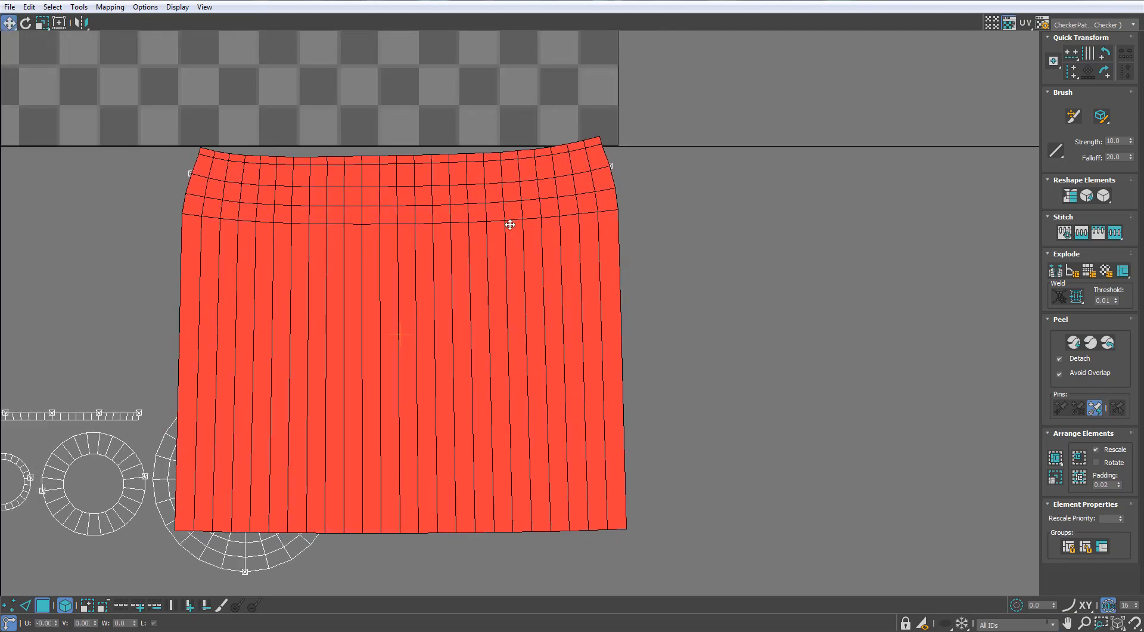
left_click_drag(508, 225, 504, 222)
- Rotate the body island slightly to level it and move it clear of the cap disc
scroll(609, 181, "up", 2)
middle_click_drag(609, 182, 721, 236)
scroll(716, 232, "up", 2)
key("e")
left_click_drag(670, 196, 661, 233)
key("w")
scroll(640, 252, "down", 5)
left_click_drag(623, 271, 691, 282)
- Select every UV island of the can, restore the smaller editor window, and scale the whole layout uniformly
left_click_drag(765, 286, 360, 430)
left_click_drag(537, 2, 736, 5)
middle_click_drag(711, 156, 669, 204)
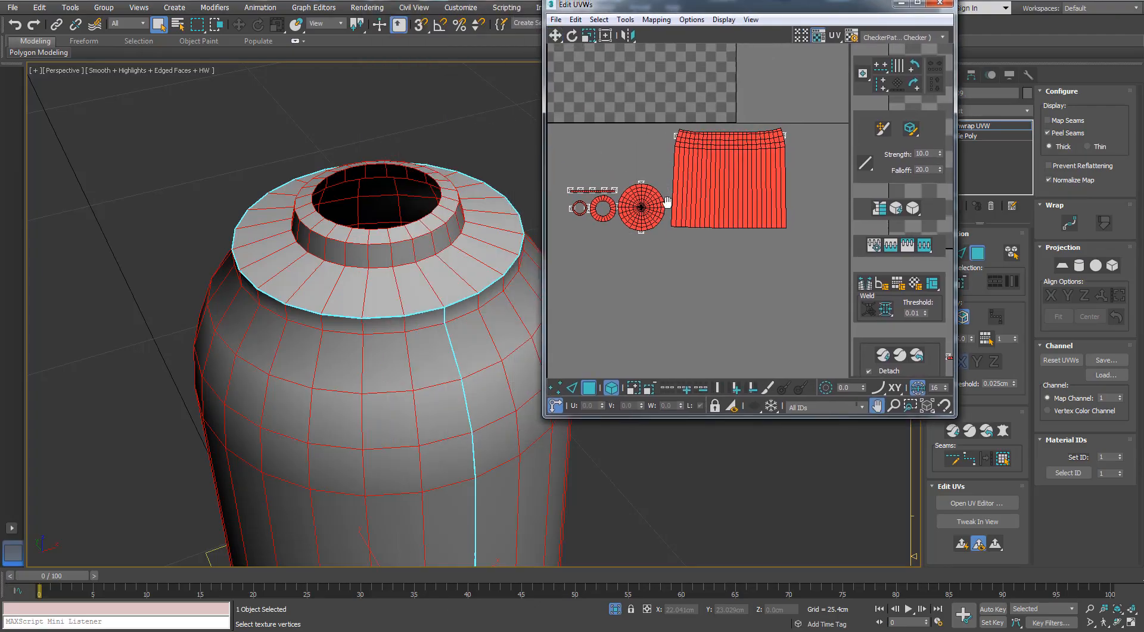
scroll(669, 215, "down", 2)
key("r")
left_click_drag(739, 201, 715, 266)
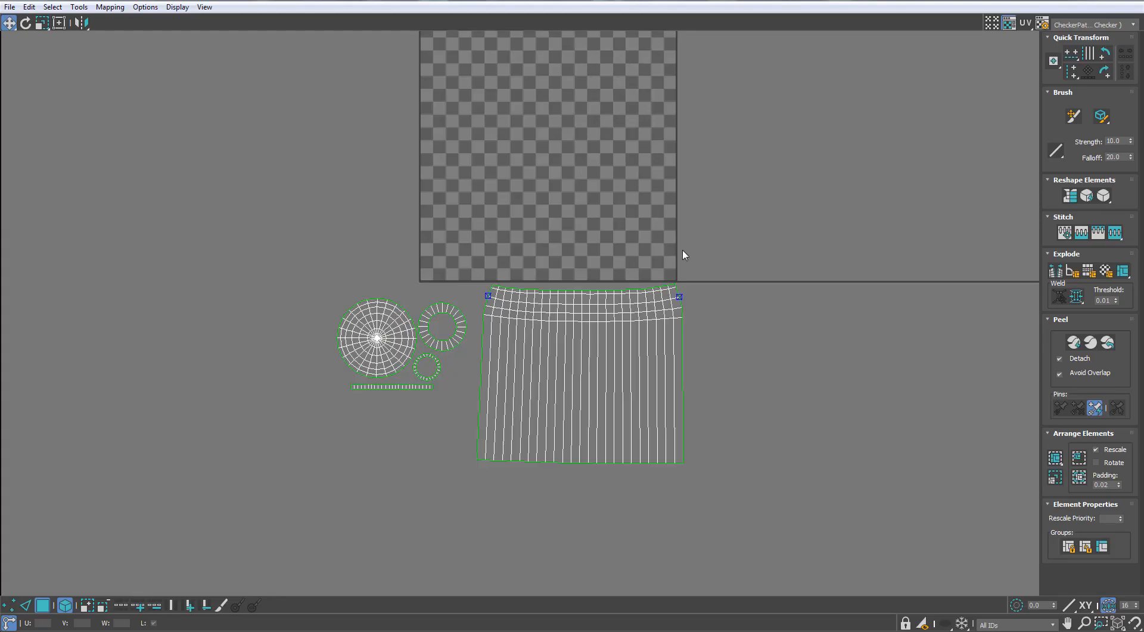
- Select the entire rearranged layout, scale it down narrower than the tile, and position it directly beneath the tile
left_click_drag(685, 254, 357, 444)
left_click_drag(568, 2, 679, 87)
key("r")
left_click_drag(707, 245, 686, 309)
key("w")
left_click_drag(674, 264, 707, 251)
- Clear the UV selection and open the Material Editor
left_click(654, 339)
key("m")
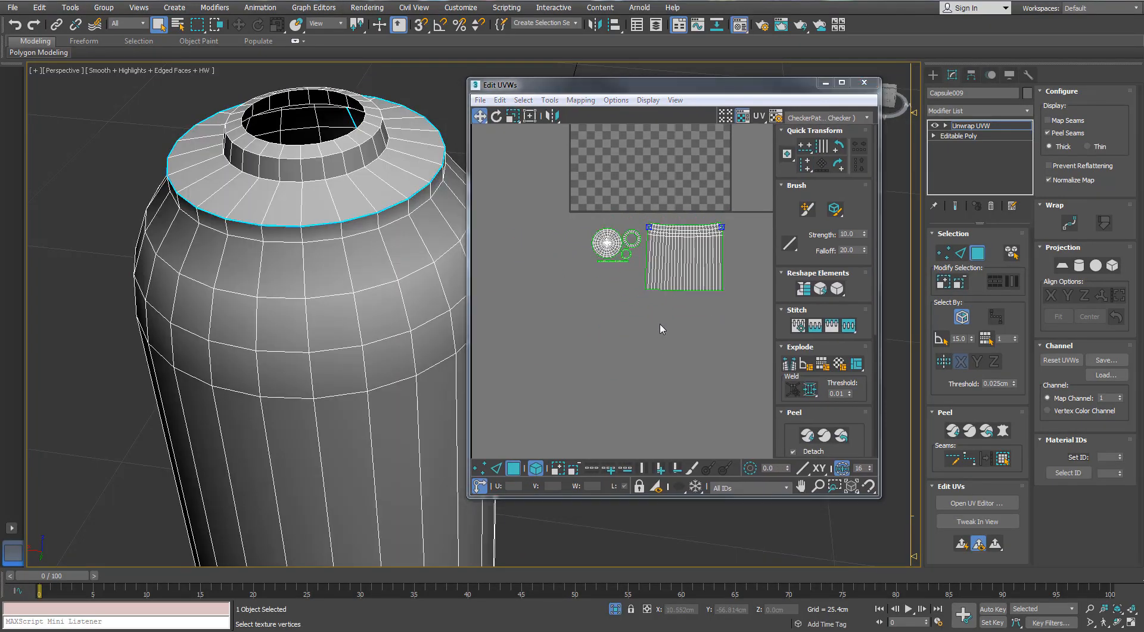
- Assign the checker material to the spray can, close the Material Editor, and exit isolation to bring back the whole gun
left_click(718, 280)
left_click(871, 116)
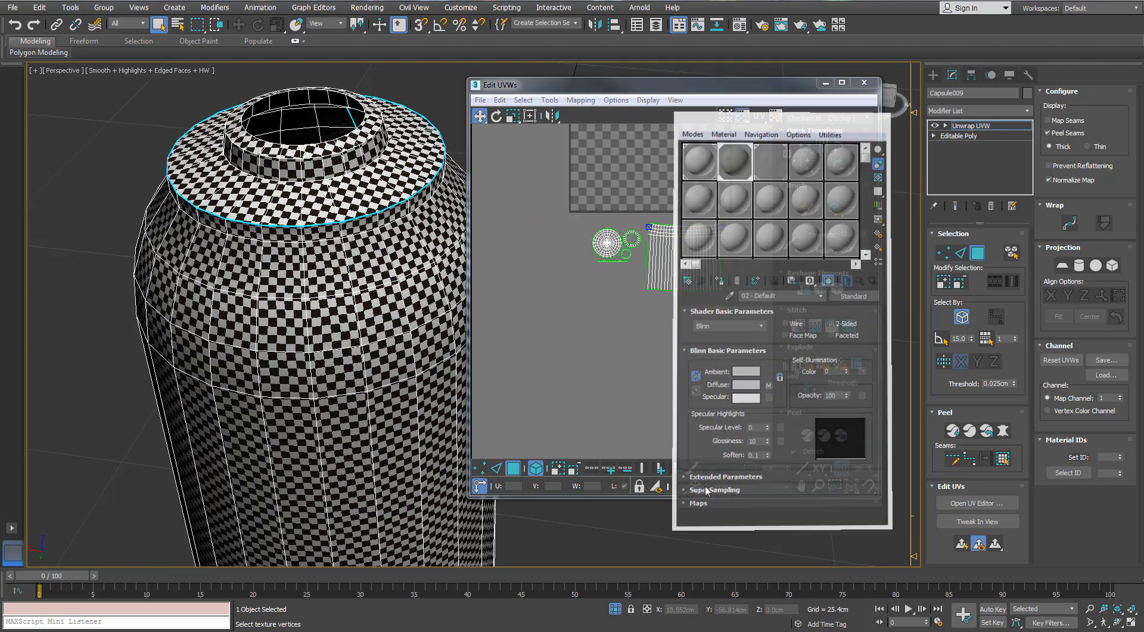
left_click(615, 608)
scroll(379, 214, "down", 3)
middle_click_drag(380, 214, 695, 285, "alt")
- Turn off selected-face shading and scale all the can's UV islands down uniformly to match the checker density on the gun body
left_click_drag(750, 212, 560, 348)
key("r")
left_click_drag(698, 255, 699, 277)
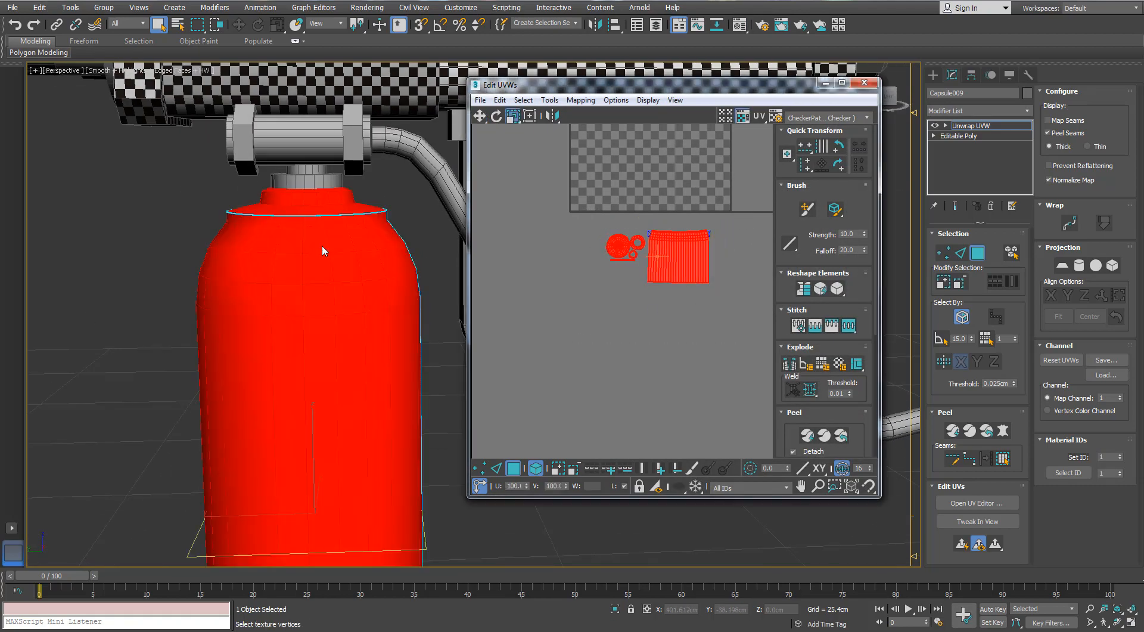
key("F2")
middle_click_drag(315, 243, 508, 271, "alt")
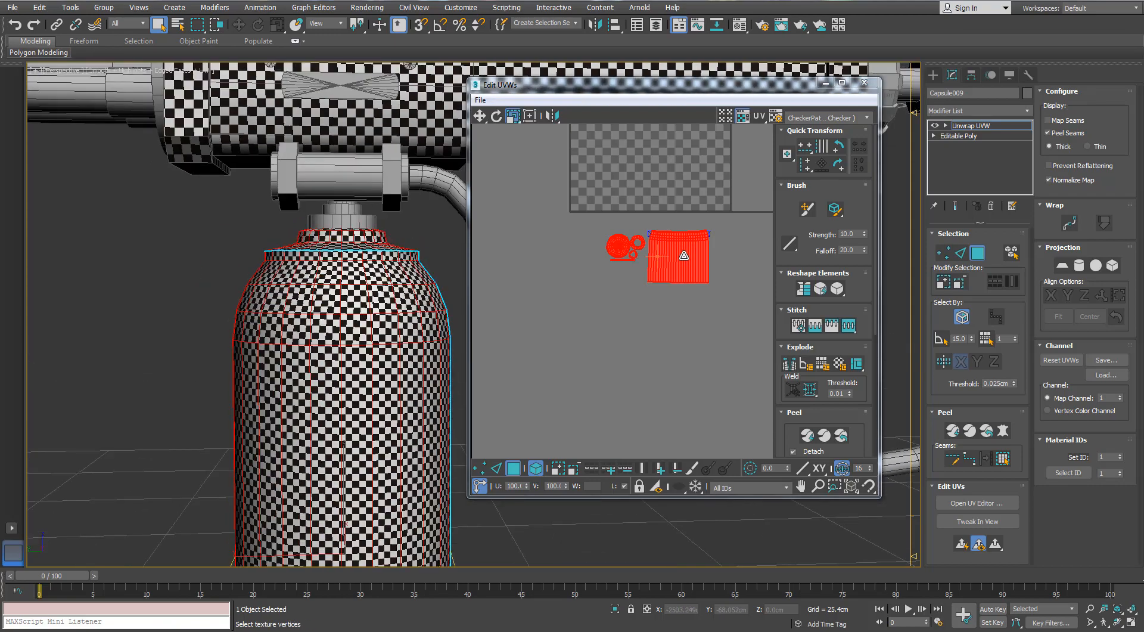
left_click_drag(684, 256, 677, 272)
scroll(313, 225, "down", 4)
middle_click_drag(238, 206, 292, 230, "alt")
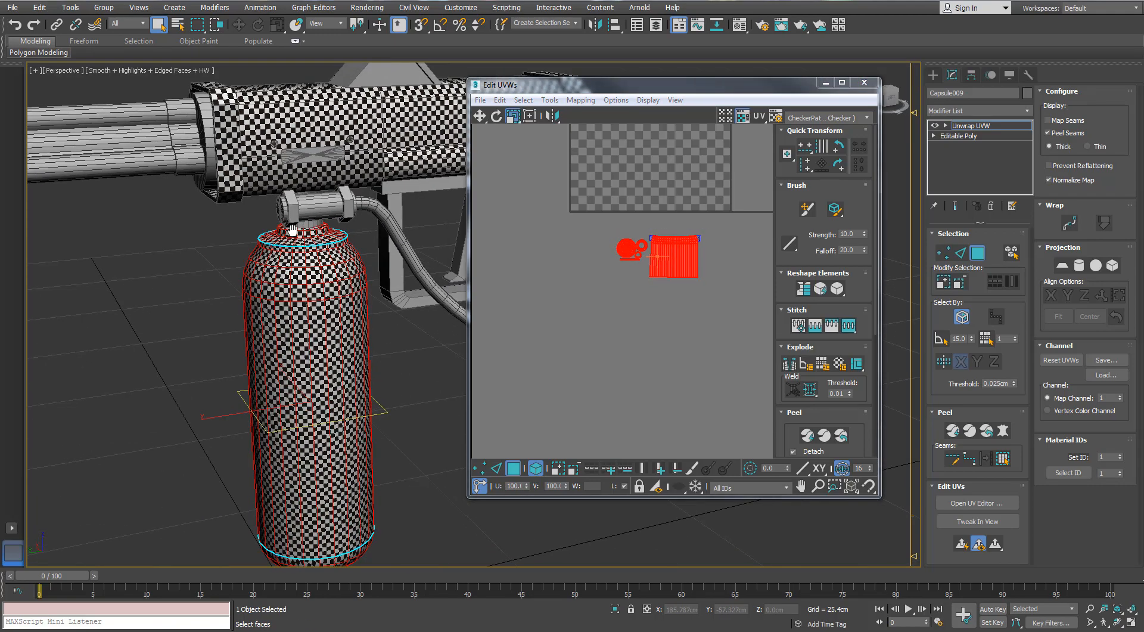
scroll(287, 230, "down", 4)
- Close the UV editor, leave face selection mode, and deselect the can
left_click(865, 83)
left_click(977, 253)
left_click(536, 288)
mouse_move(518, 288)
middle_mouse_down("alt")
mouse_move(472, 291)
mouse_move(521, 306)
middle_mouse_up("alt")
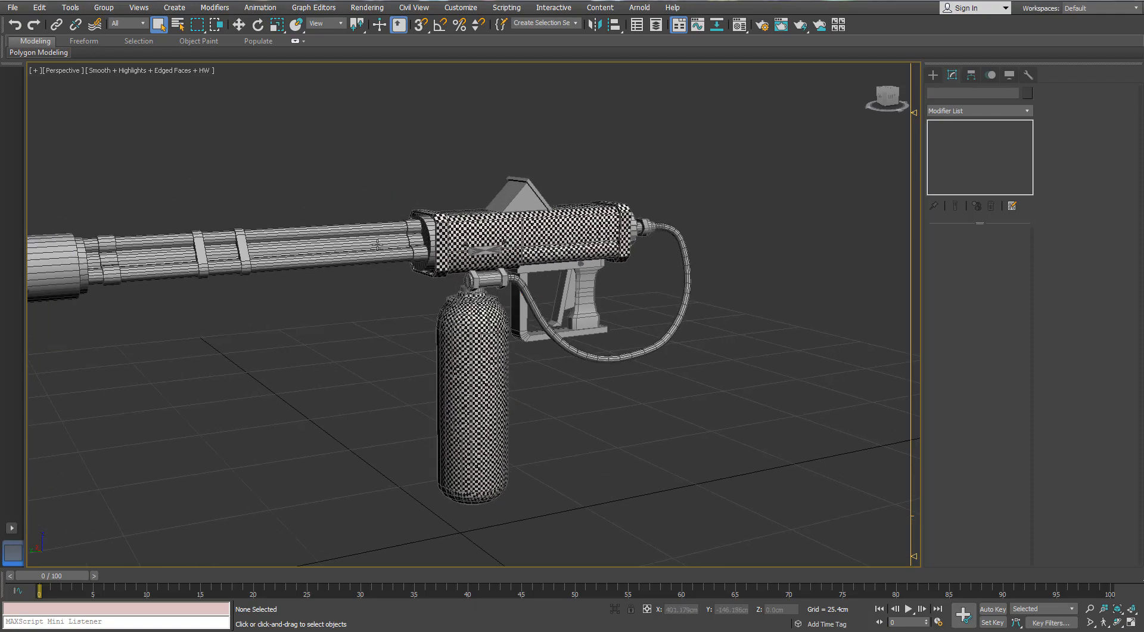
- Select the cluster of barrel tubes in front of the gun body and add an Unwrap UVW modifier to it
middle_click_drag(395, 251, 441, 241, "alt")
left_click(456, 251)
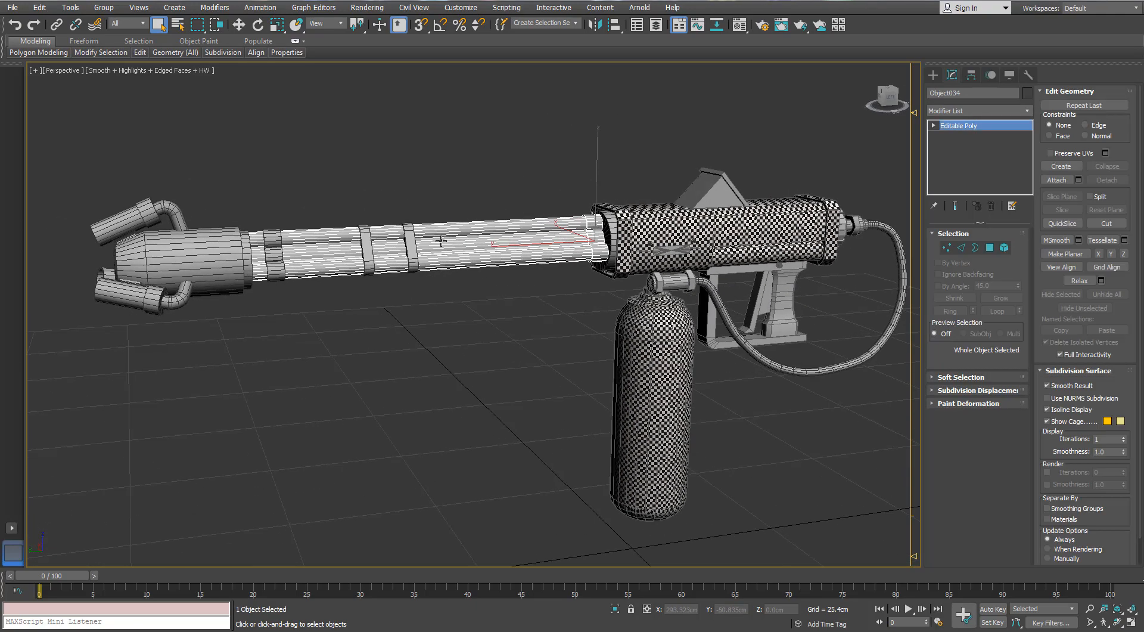
scroll(568, 231, "up", 4)
middle_click_drag(568, 231, 634, 253, "alt")
scroll(602, 247, "down", 4)
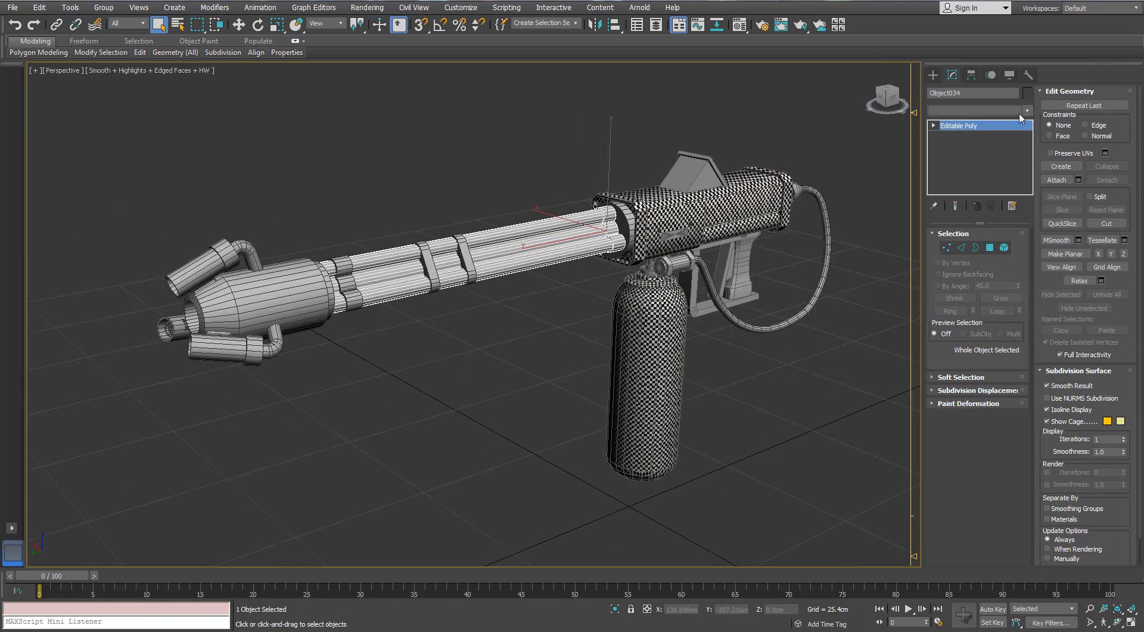
left_click(1023, 112)
key("Return")
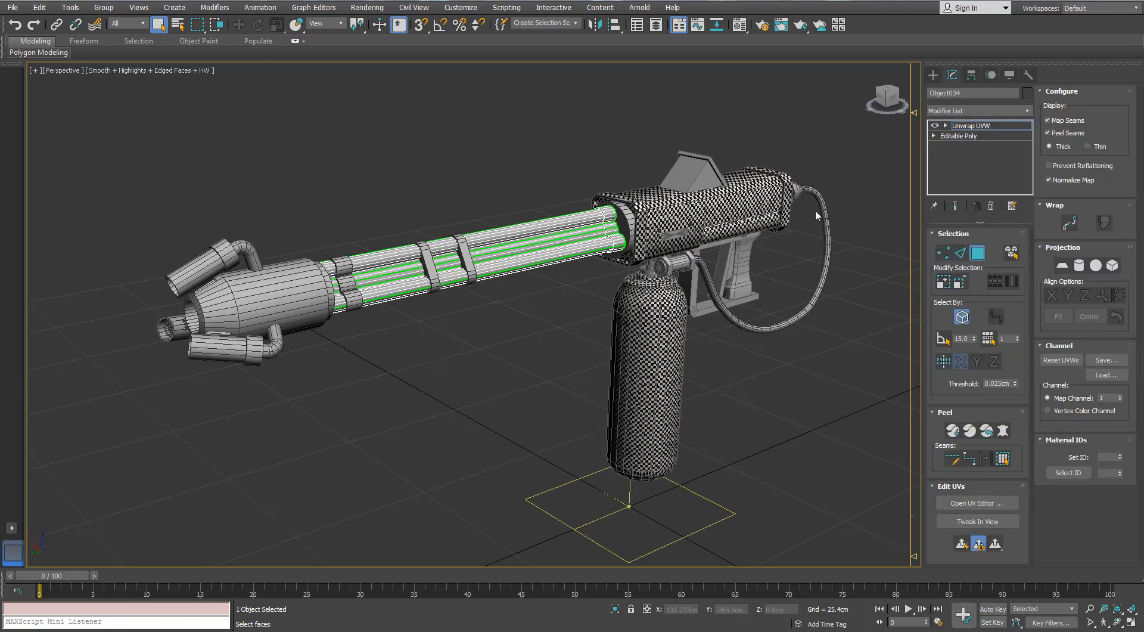
- Isolate the barrel tubes, turn off the Map Seams display, and open the UV editor
key("alt+q")
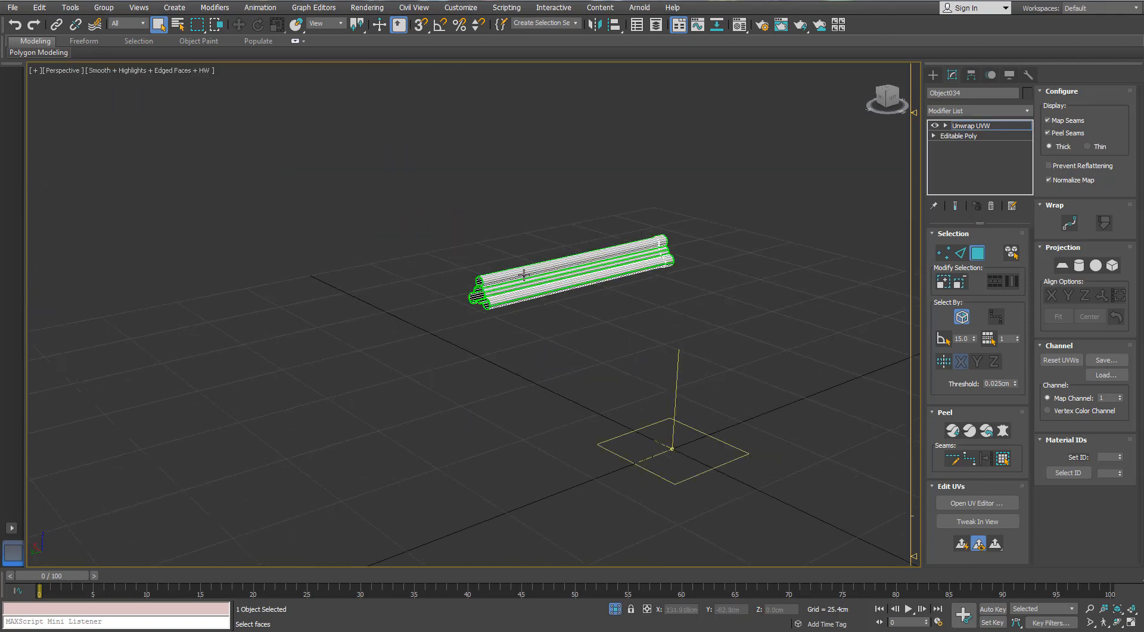
left_click(1047, 120)
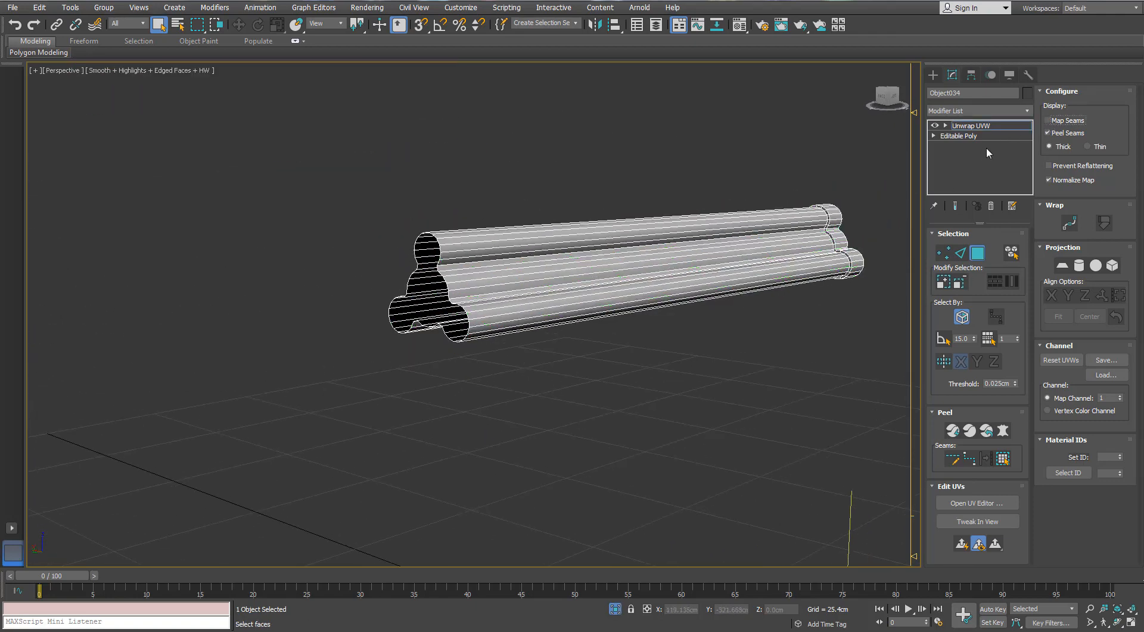
left_click(982, 503)
middle_click_drag(358, 344, 93, 357)
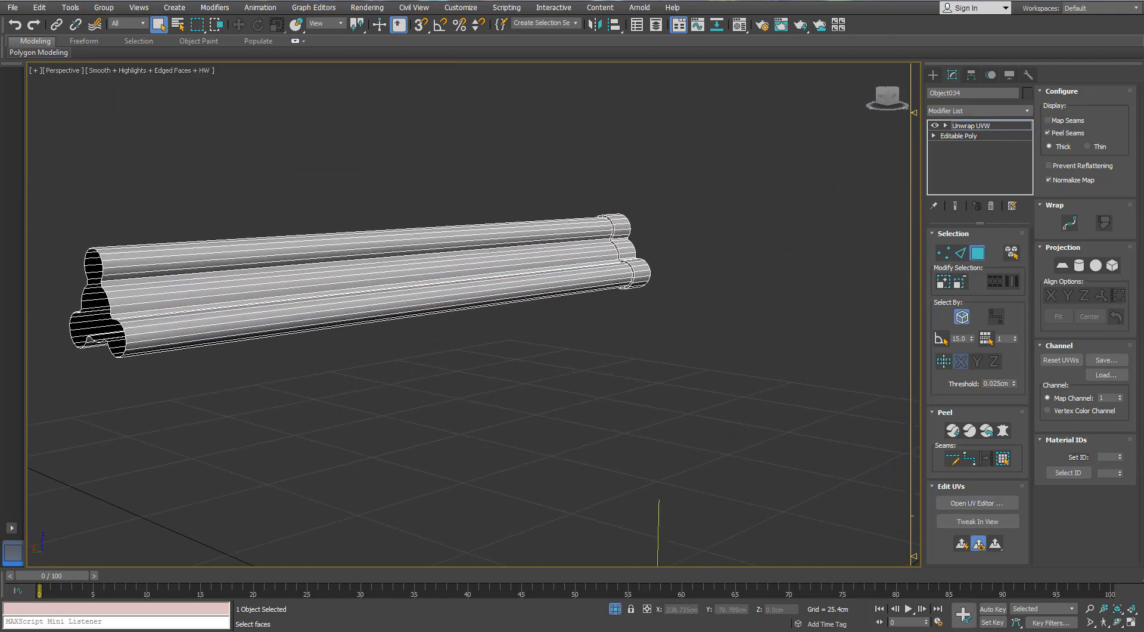
- Select all the tube faces in the enlarged UV editor and apply Normal Mapping with Box Mapping at 0.001 spacing
key("ctrl+a")
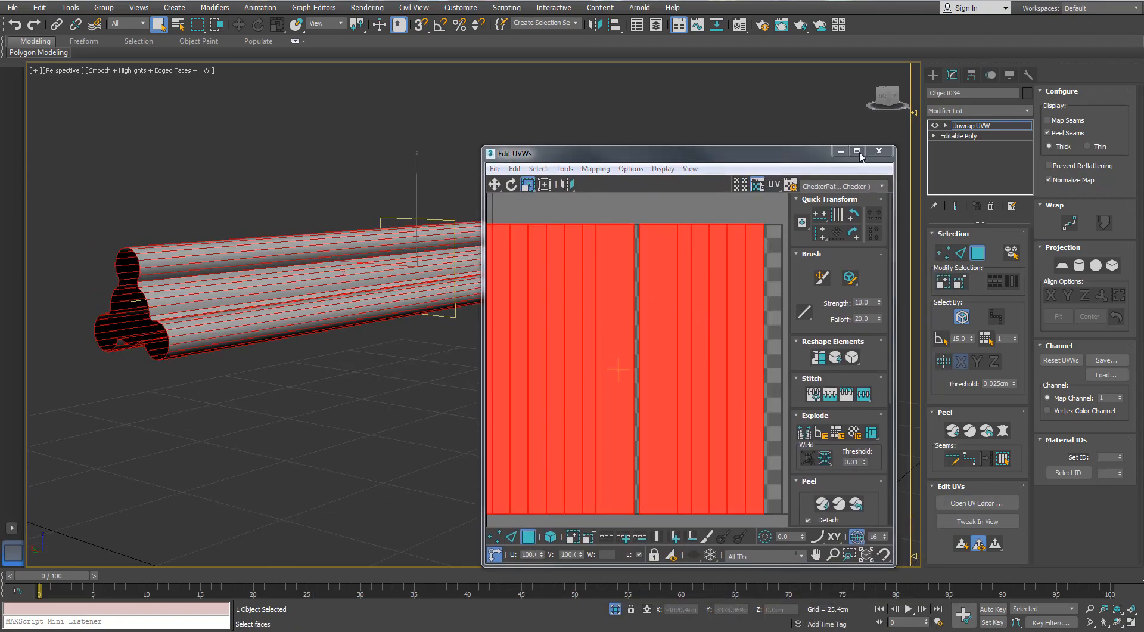
left_click(857, 151)
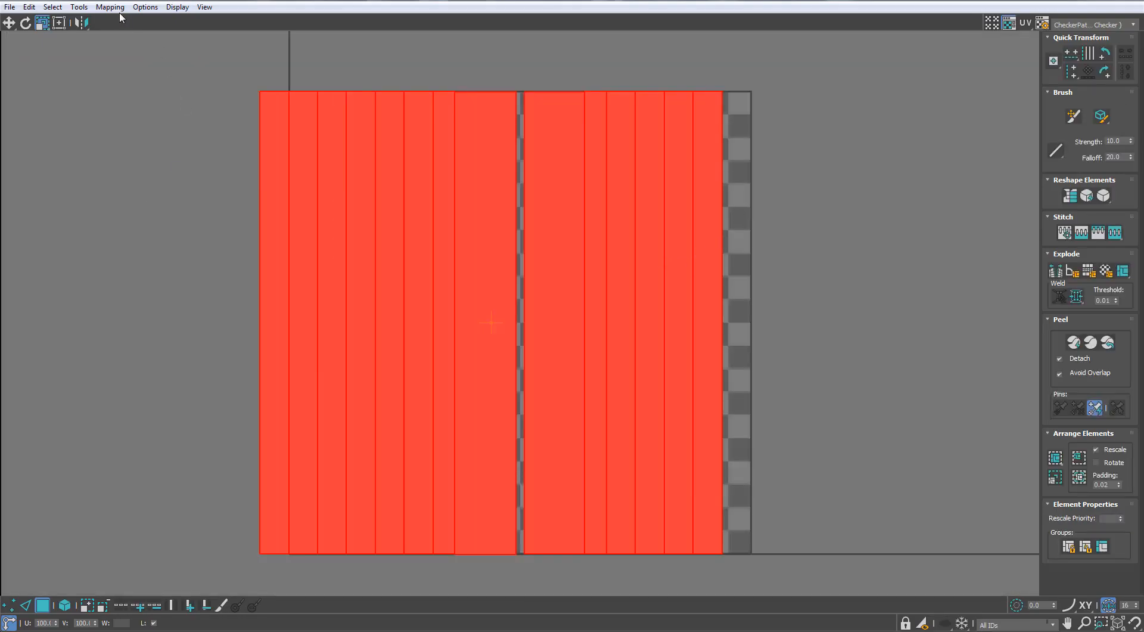
left_click(111, 7)
left_click(129, 39)
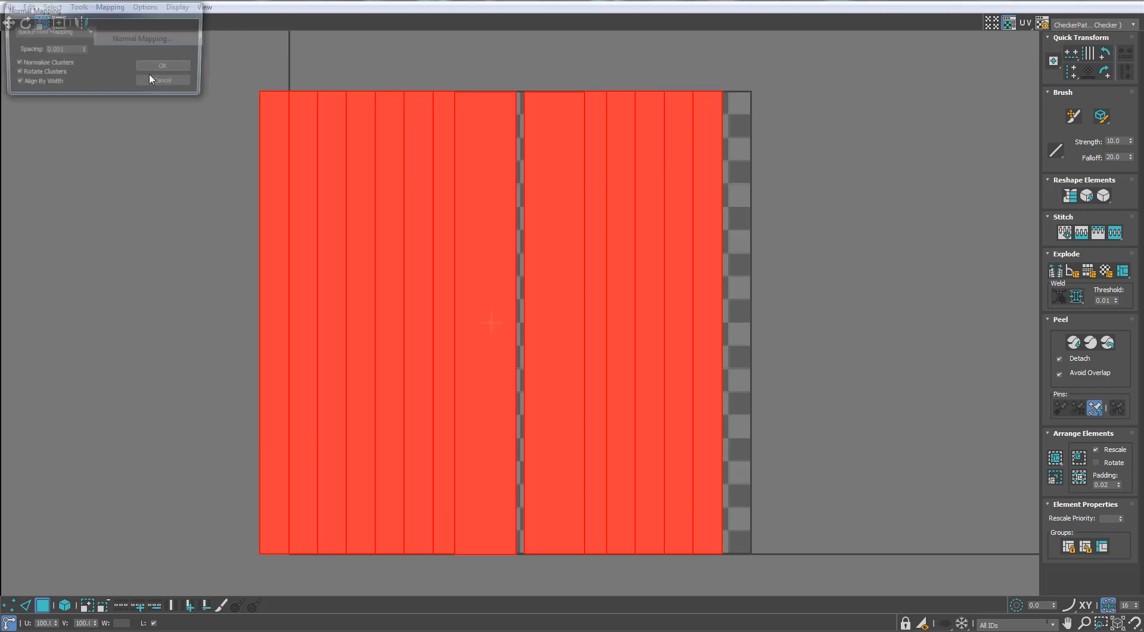
left_click(115, 81)
left_click(86, 124)
left_click(190, 118)
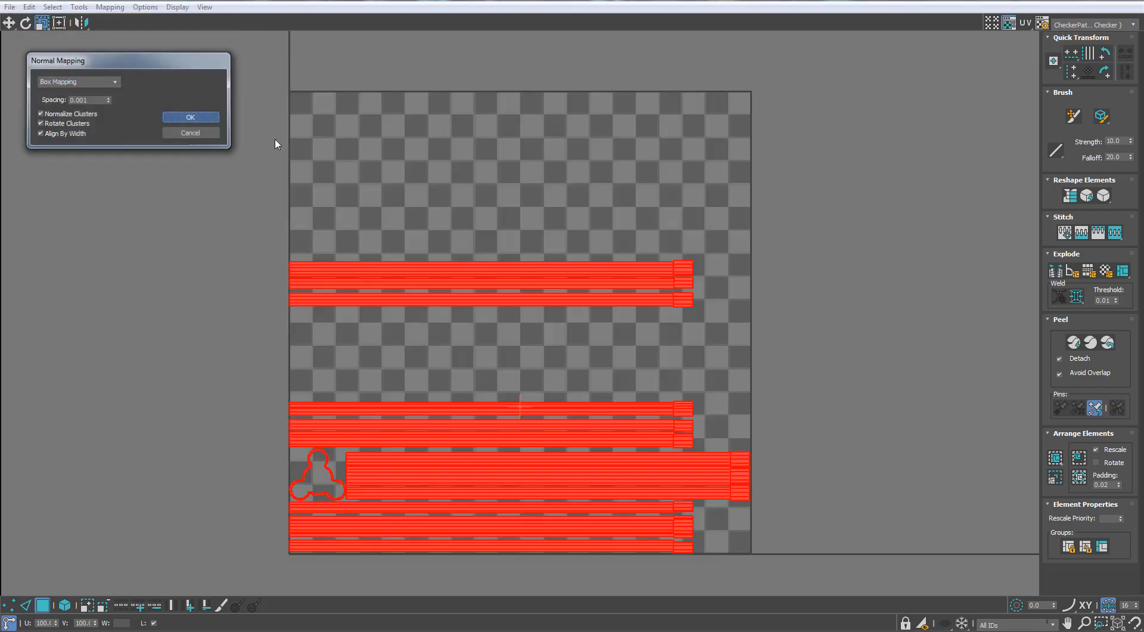
- Clear the UV selection and move the three-lobed end outline island out of the tile to its left side
middle_click_drag(237, 442, 307, 263)
scroll(469, 280, "up", 2)
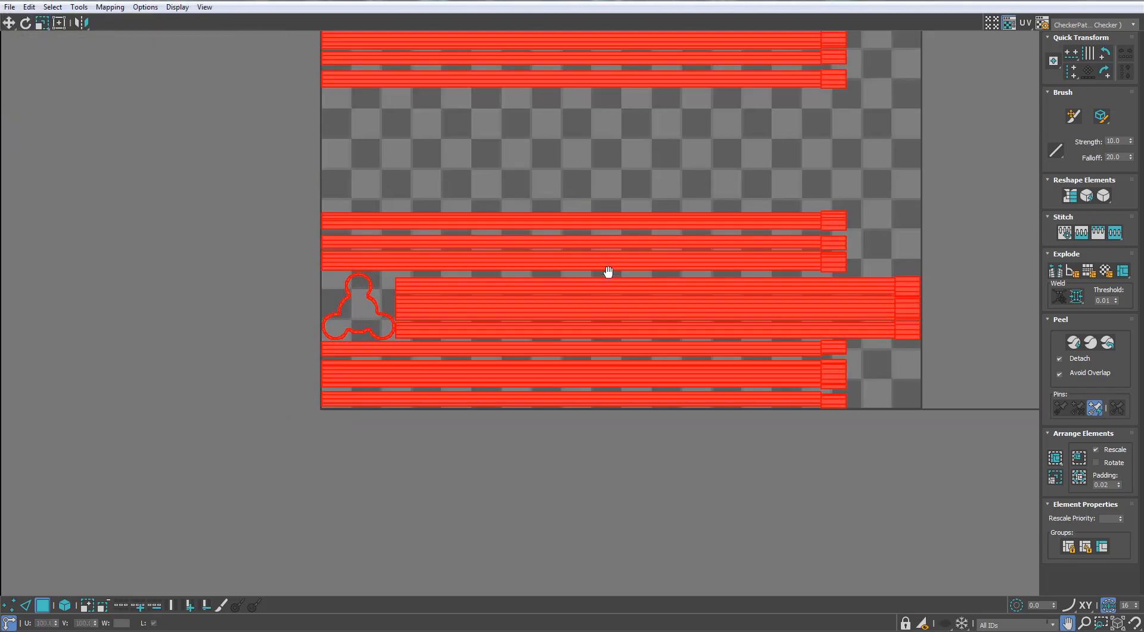
left_click(426, 362)
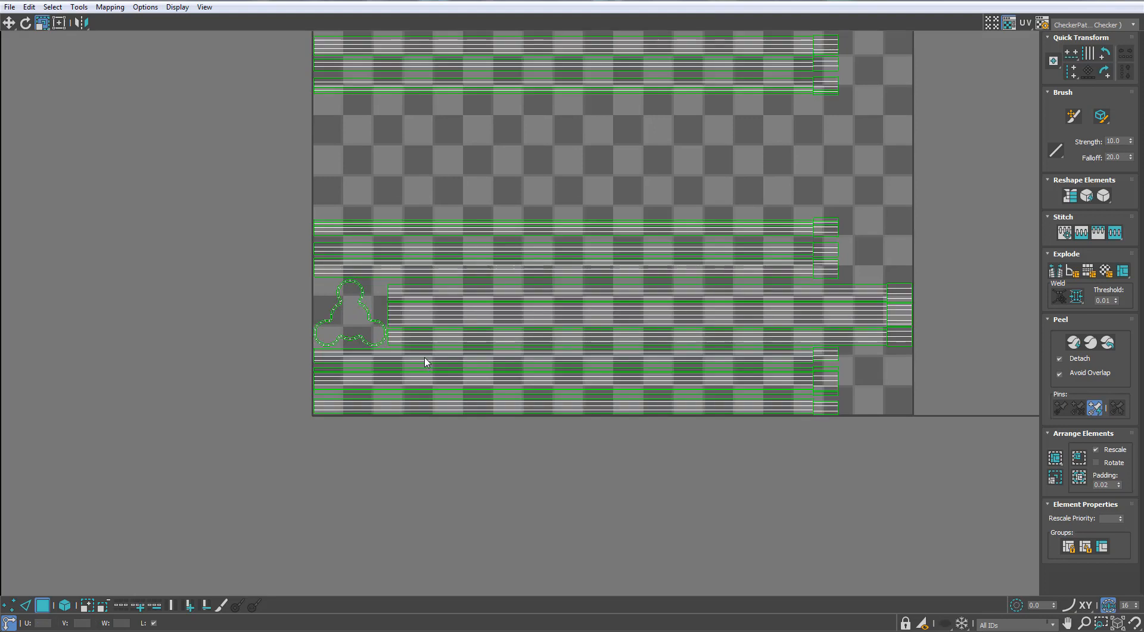
left_click(349, 323)
left_click_drag(370, 315, 258, 328)
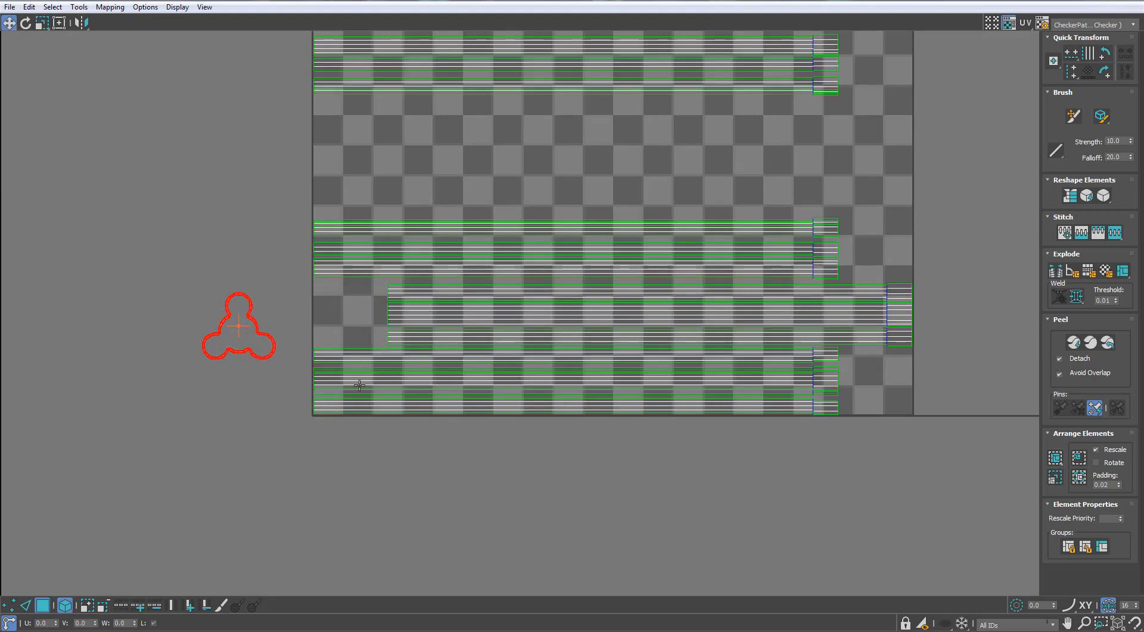
- Shrink the UV editor window and select individual strips to examine which tube faces each one maps to
left_click(401, 406)
left_click_drag(475, 440, 448, 385)
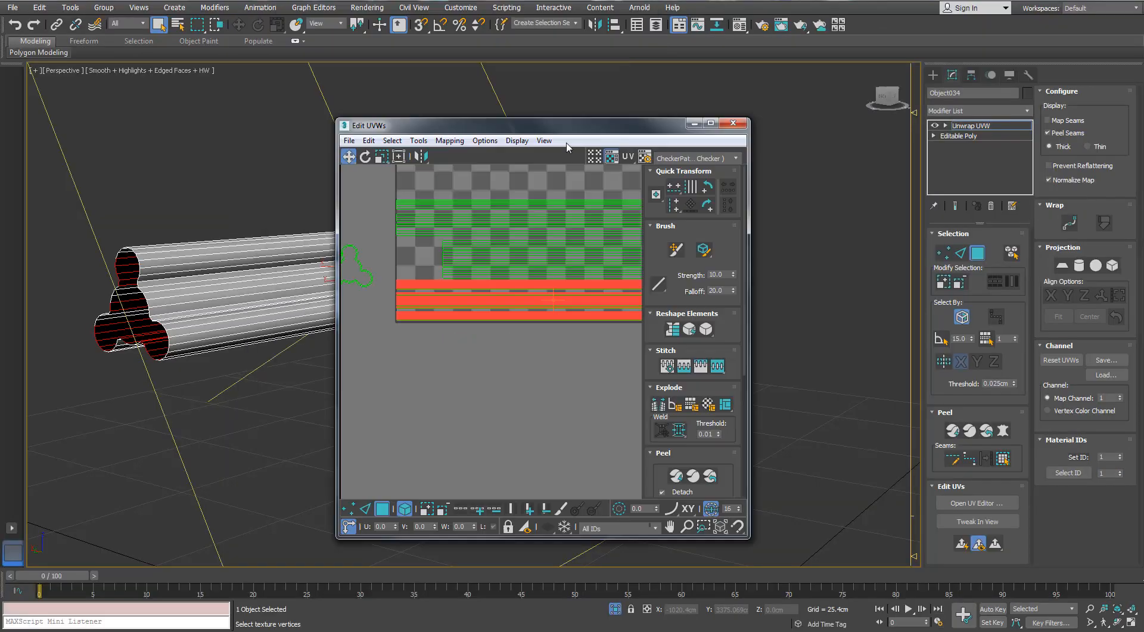
middle_click_drag(314, 312, 251, 345, "alt")
left_click(253, 298)
middle_click_drag(508, 294, 514, 368)
scroll(469, 330, "up", 2)
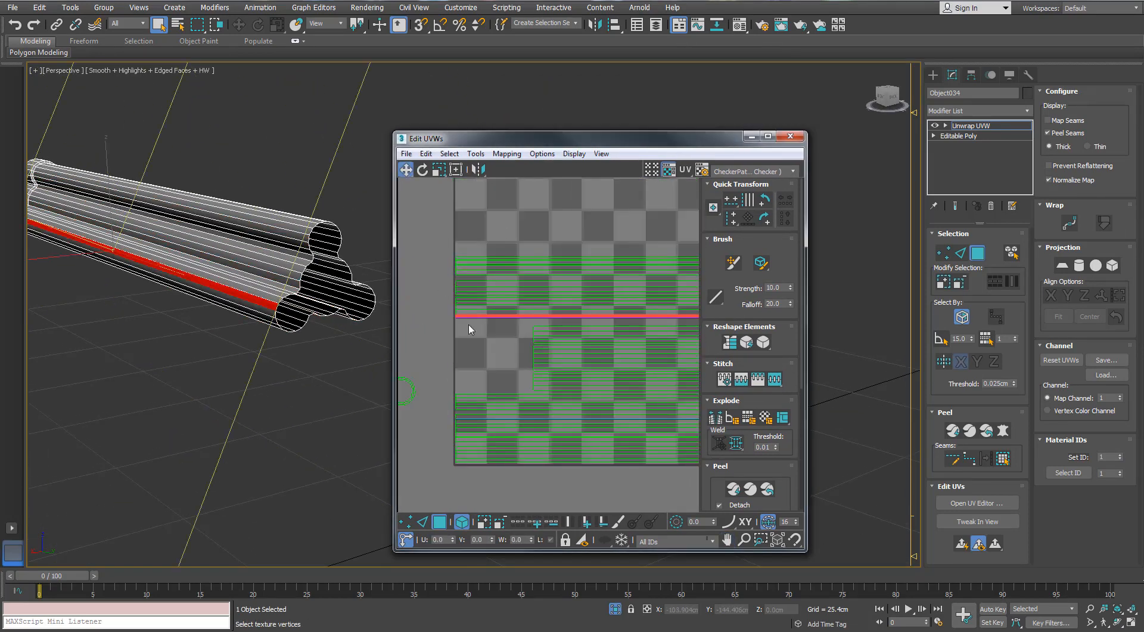
left_click_drag(469, 329, 448, 266)
middle_click_drag(301, 300, 263, 291, "alt")
left_click(224, 257)
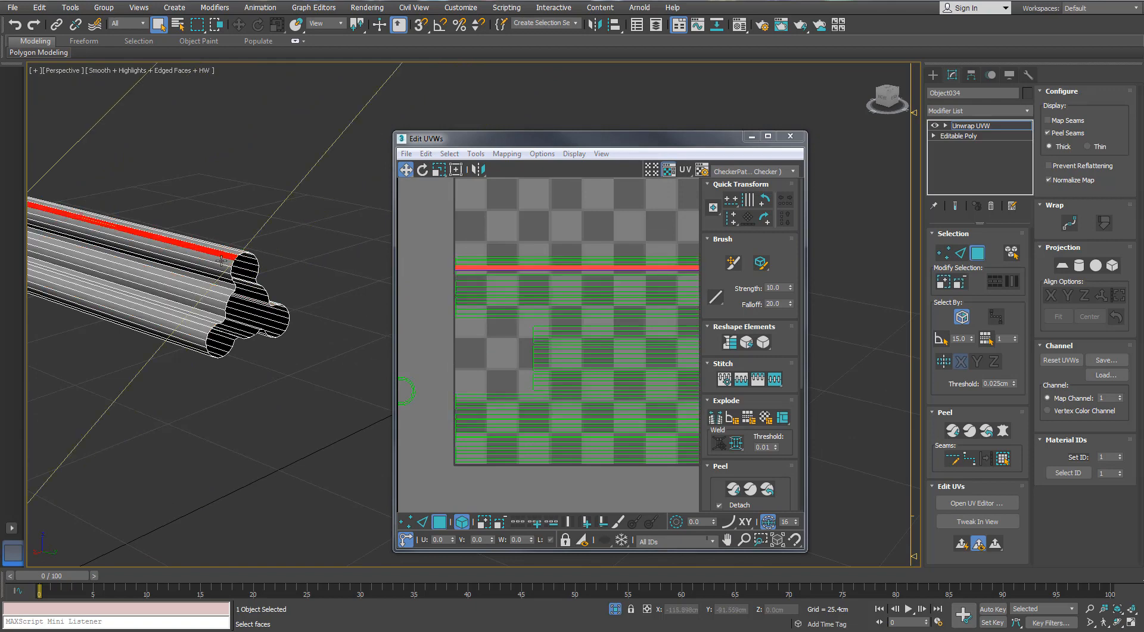
- Select the lower strip island that covers the side of one tube and move it out beneath the tile
middle_click_drag(221, 261, 238, 263, "alt")
scroll(273, 356, "up", 5)
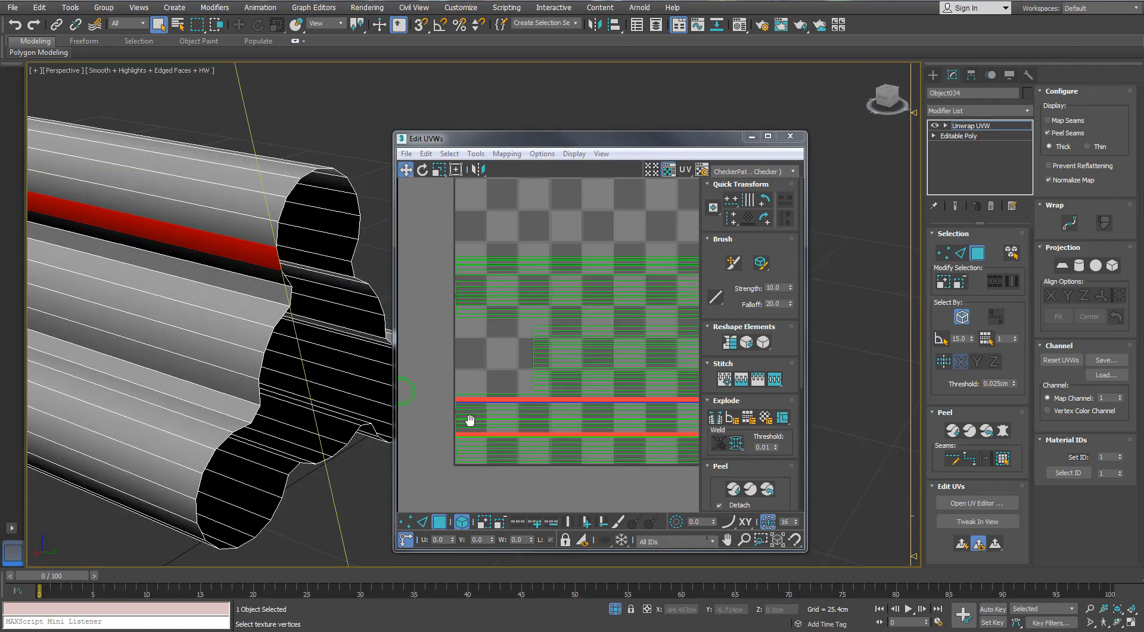
scroll(465, 313, "up", 5)
left_click_drag(459, 339, 458, 345)
scroll(458, 346, "down", 5)
scroll(357, 325, "down", 5)
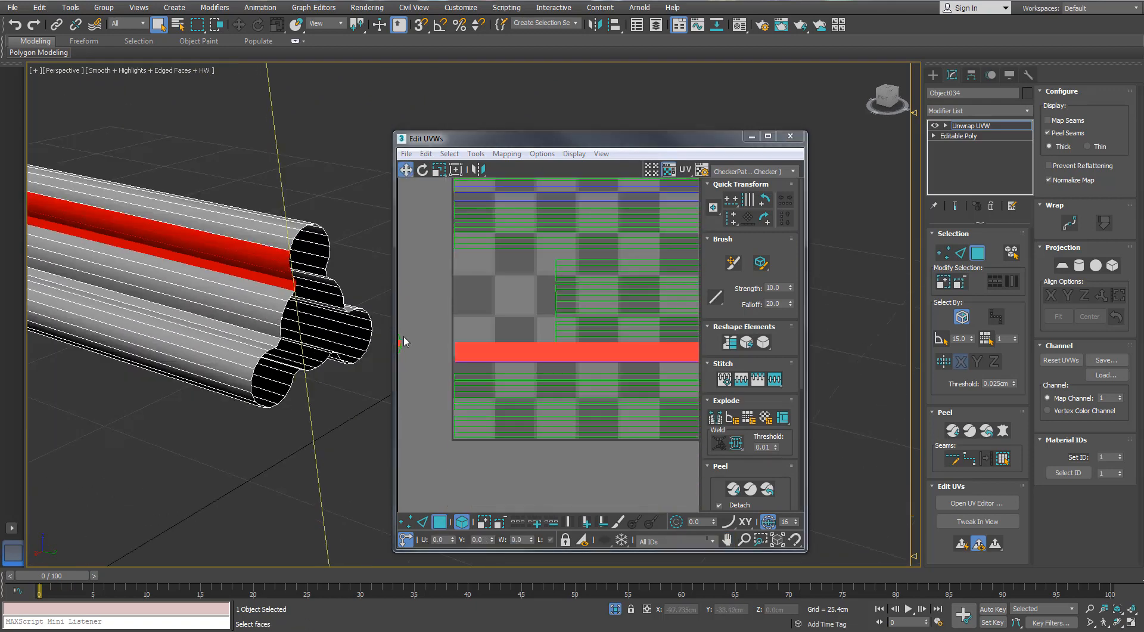
middle_click_drag(403, 340, 393, 273)
left_click(453, 464)
- Move a thin strip island beneath the tile and shift the lowest remaining strip down to the tile's bottom edge
middle_click_drag(226, 369, 212, 281, "alt")
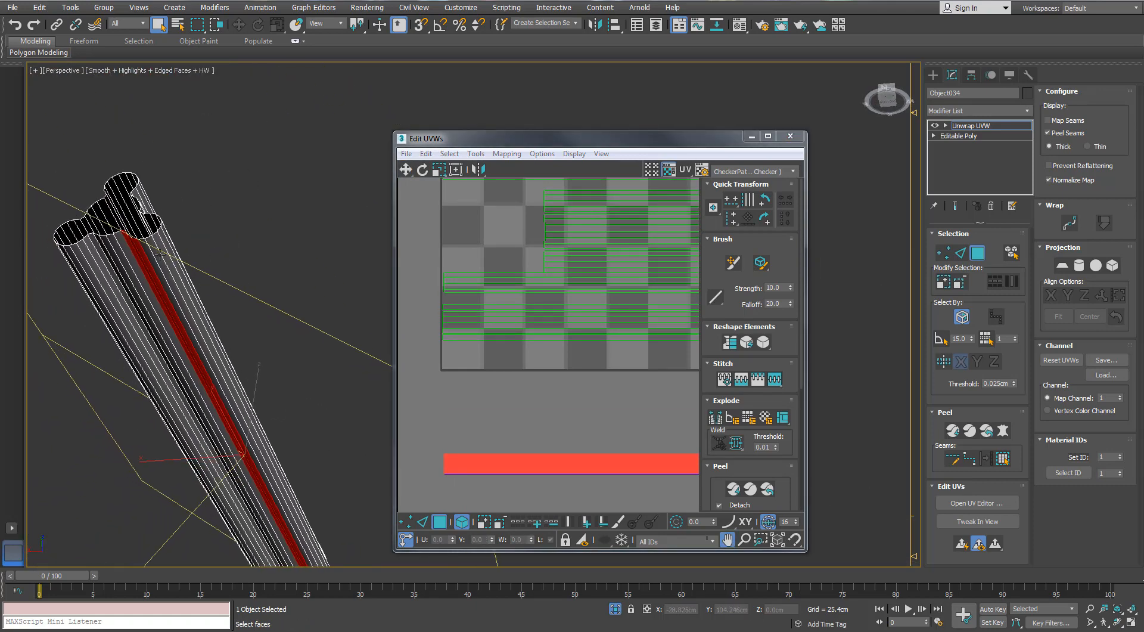
left_click(163, 257)
left_click(506, 344)
middle_click_drag(506, 344, 535, 292)
left_click(508, 411)
middle_click_drag(325, 396, 375, 357, "alt")
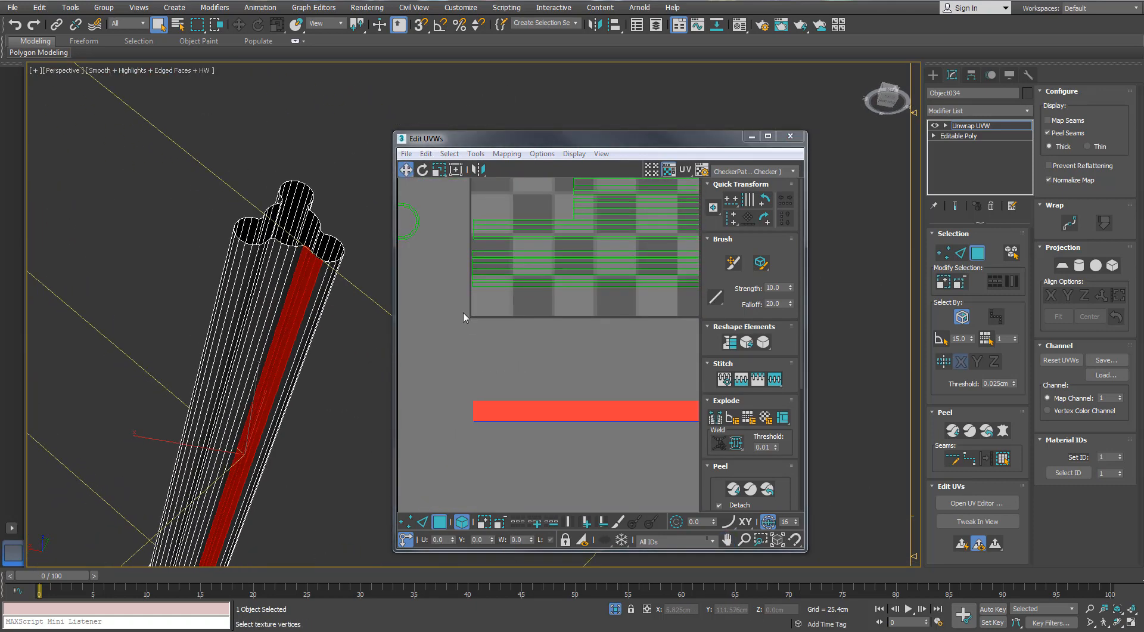
left_click_drag(497, 312, 503, 346)
left_click_drag(512, 272, 512, 310)
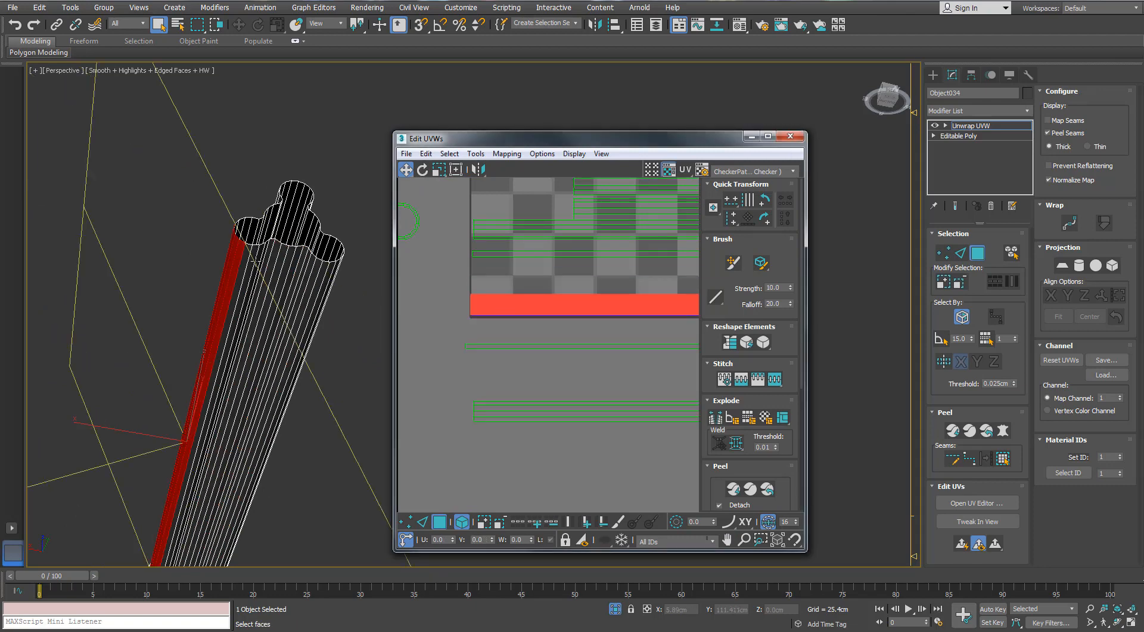
- Switch to edge selection, minimize the UV editor, and select the two long edges bordering the narrow face between two tubes
middle_click_drag(286, 363, 268, 298, "alt")
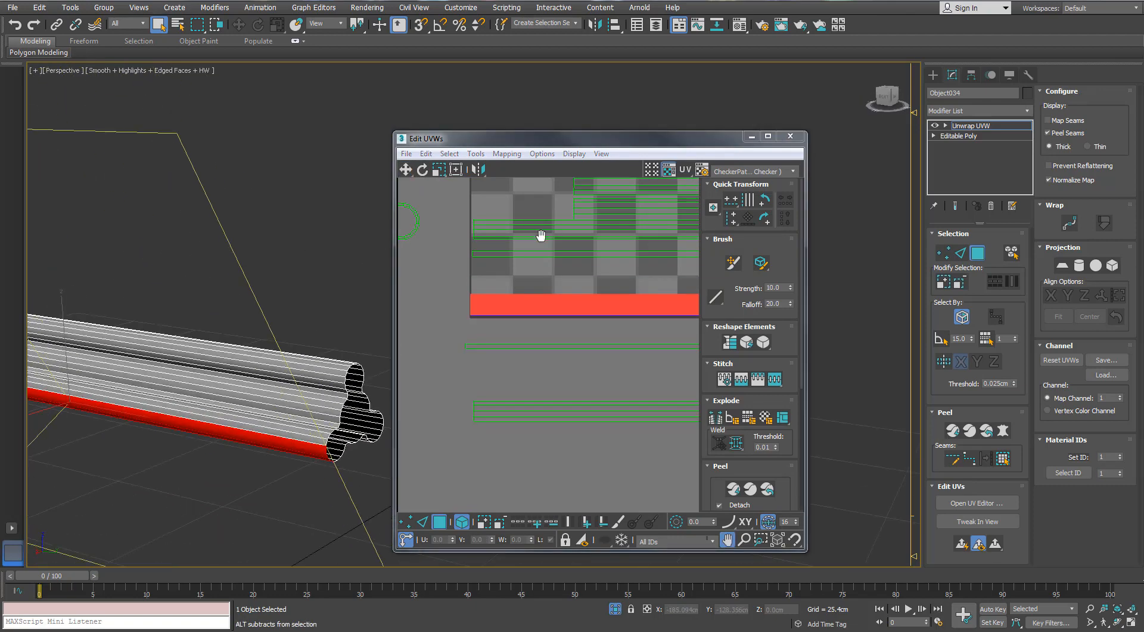
left_click(960, 253)
middle_click_drag(330, 319, 323, 285)
left_click(753, 136)
middle_click_drag(307, 358, 415, 381)
scroll(401, 312, "up", 3)
scroll(415, 380, "up", 5)
left_click(465, 366)
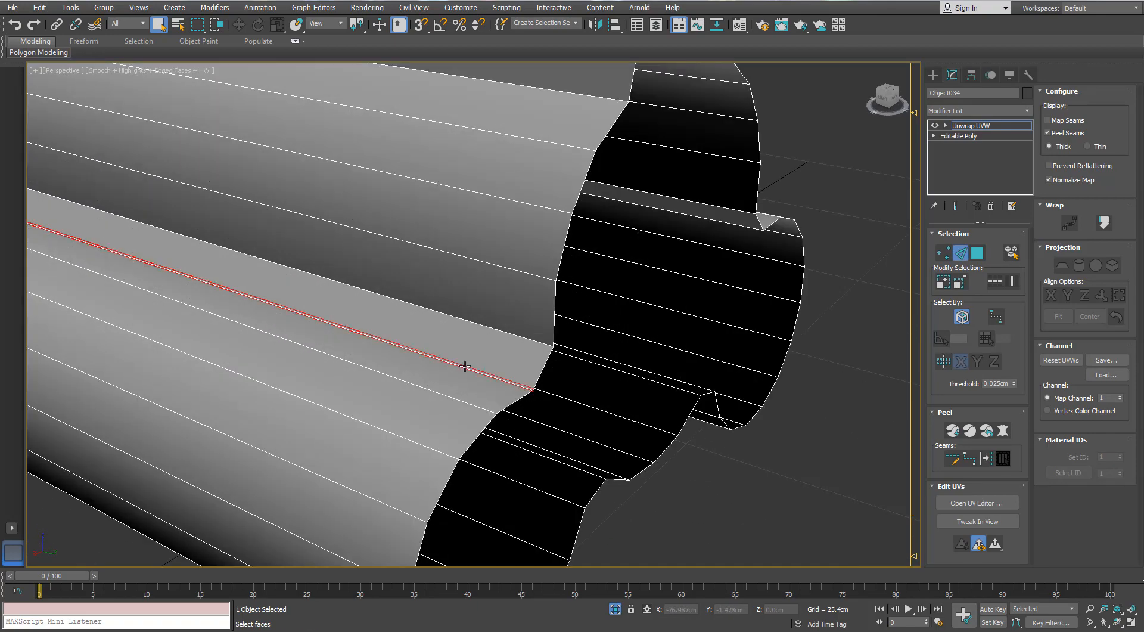
left_click(505, 333, "ctrl")
- Select the edge loop around the collar at the far end of the tubes and convert it to seams
scroll(506, 332, "down", 5)
middle_click_drag(503, 331, 332, 304, "alt")
scroll(234, 294, "up", 3)
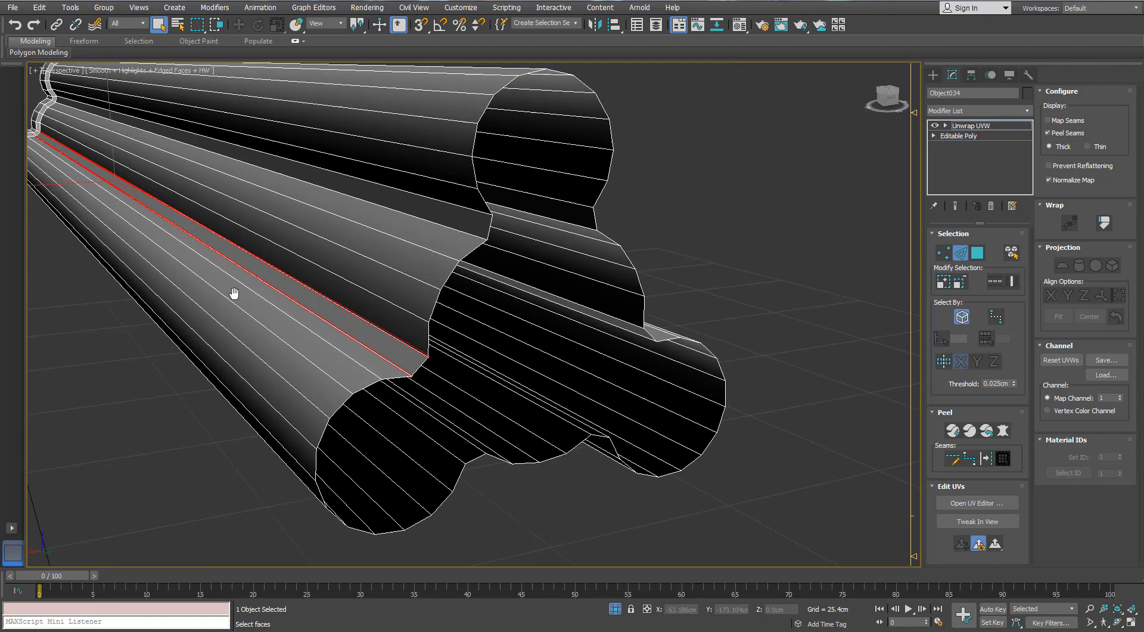
middle_click_drag(235, 294, 769, 382)
middle_click_drag(390, 307, 406, 309, "alt")
scroll(435, 307, "up", 6)
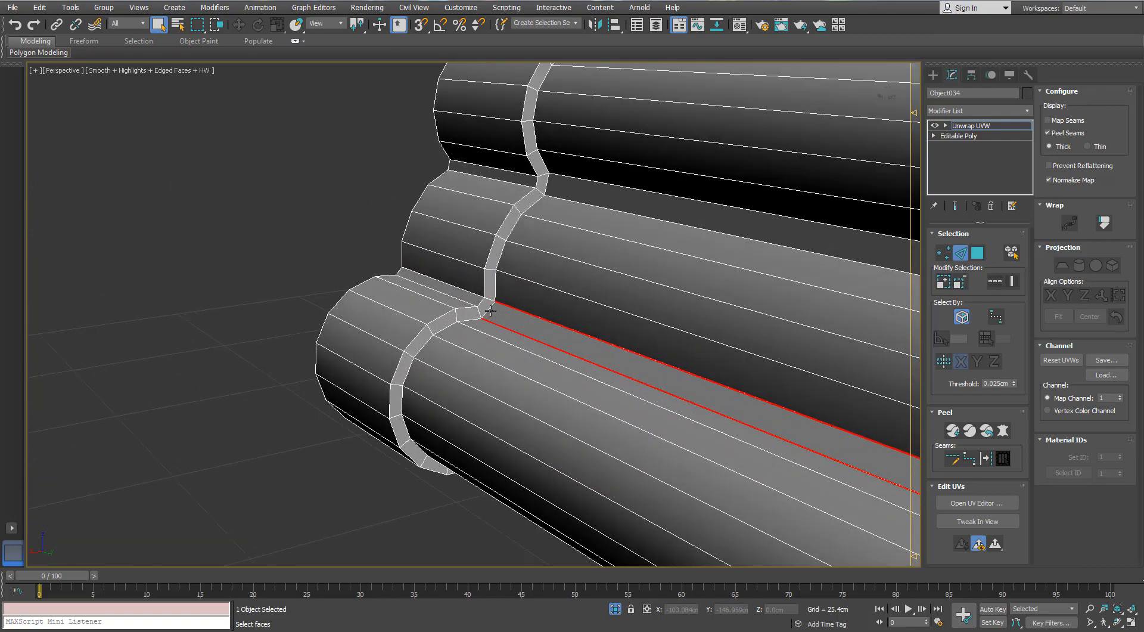
double_click(474, 316)
left_click(987, 458)
middle_click_drag(447, 301, 419, 205)
scroll(428, 308, "down", 6)
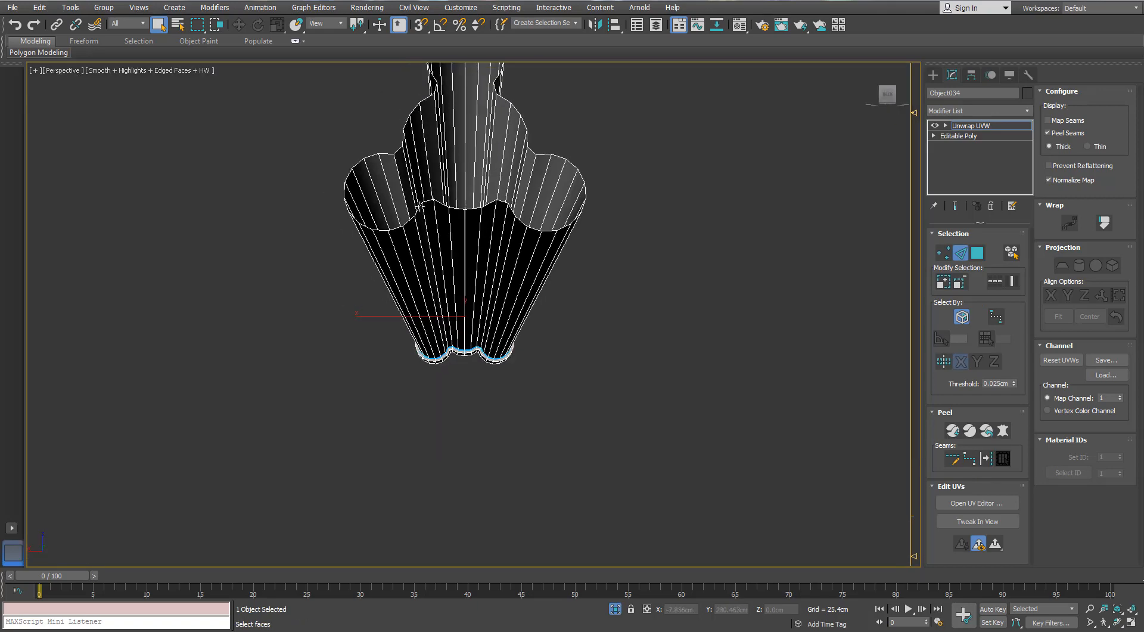
- Reopen the UV editor at full size and hide the checker background behind the tube strips
left_click(977, 502)
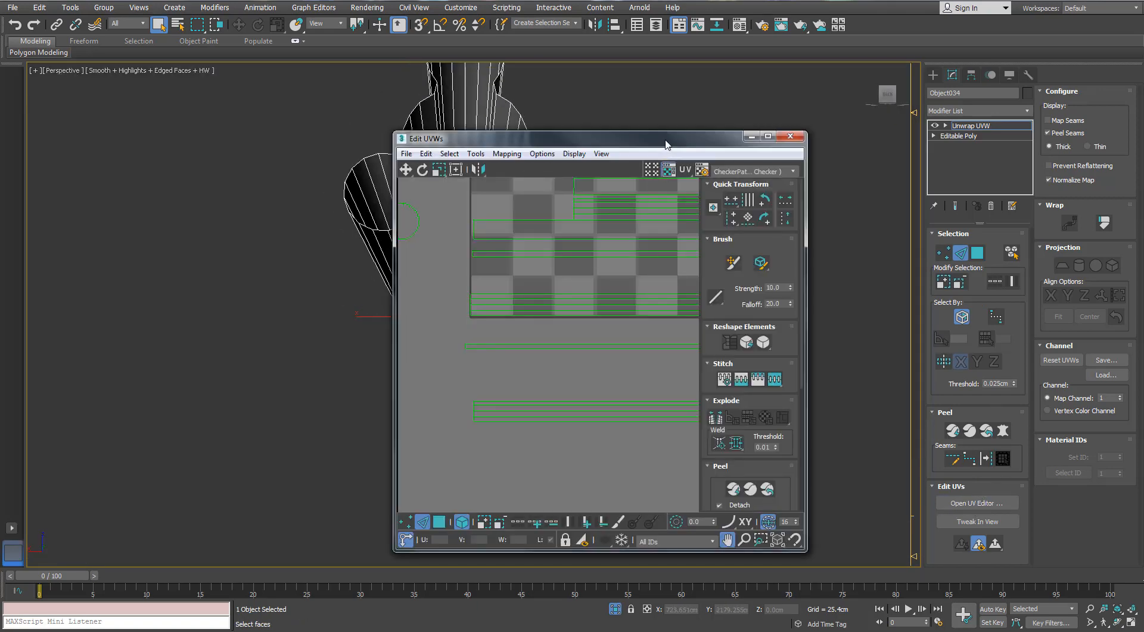
double_click(665, 144)
scroll(512, 160, "down", 3)
middle_click_drag(501, 154, 393, 227)
scroll(465, 219, "down", 3)
middle_click_drag(525, 210, 466, 229)
scroll(559, 205, "up", 1)
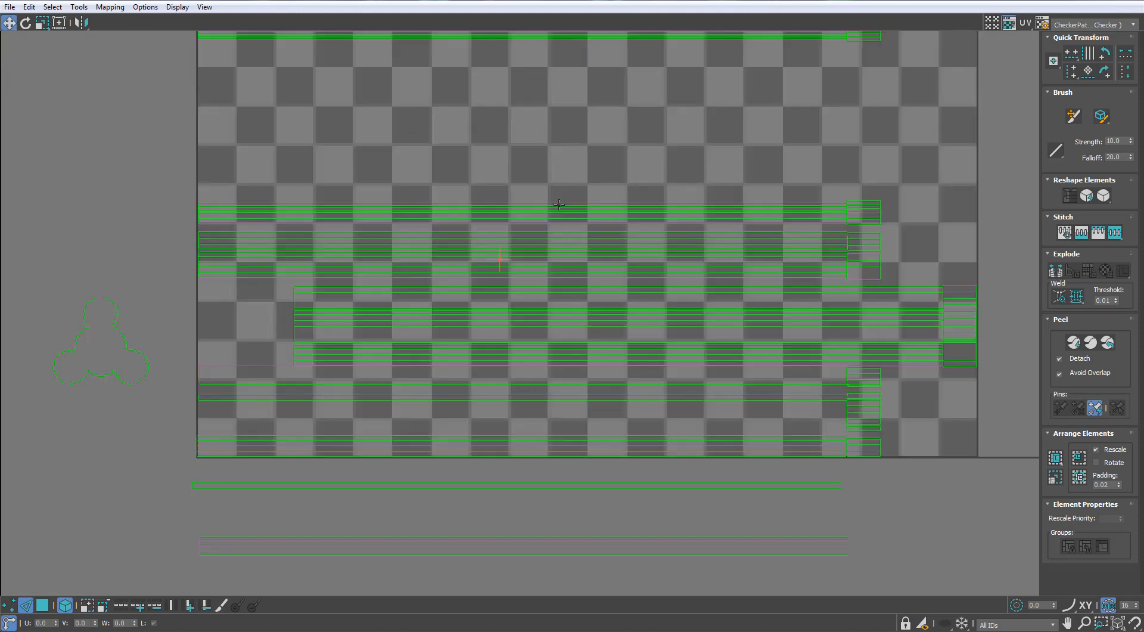
scroll(507, 245, "up", 3)
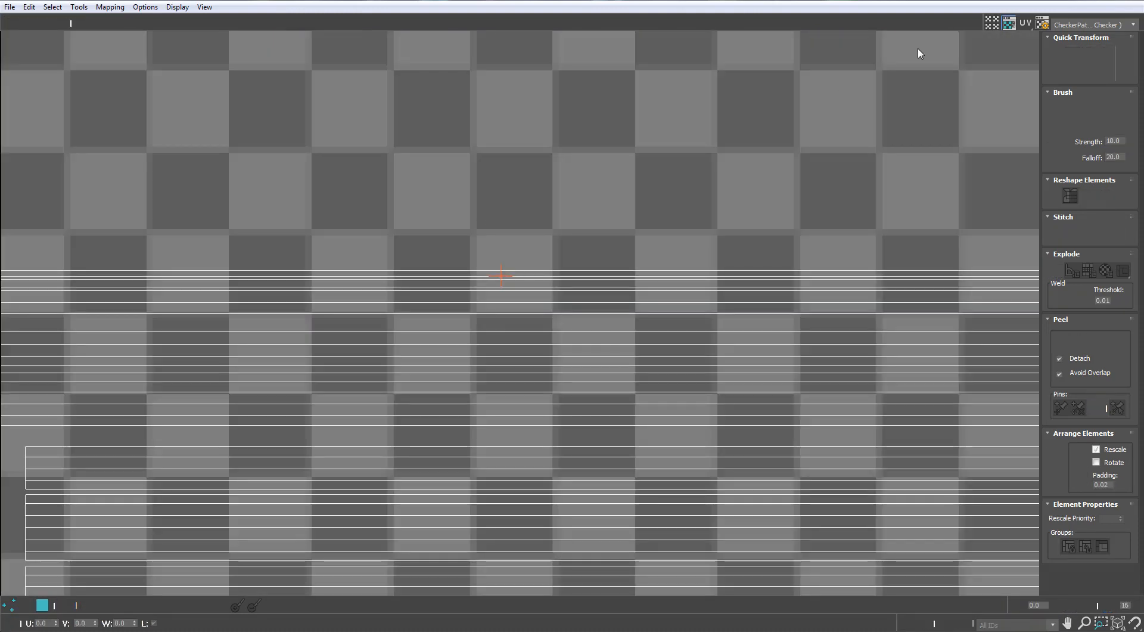
left_click(1009, 23)
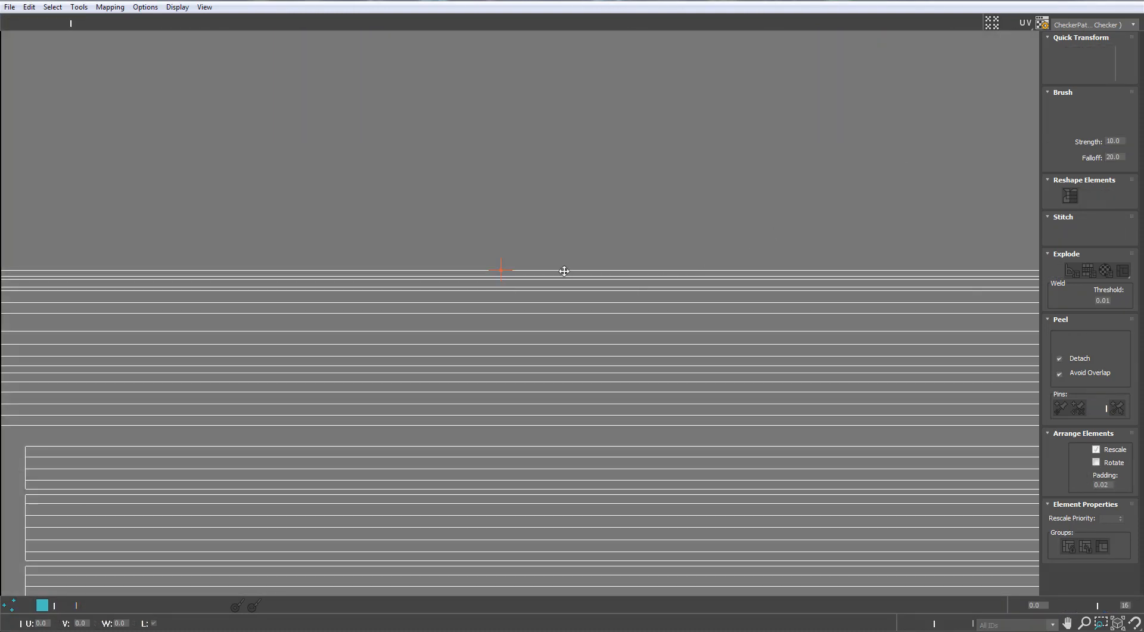
- Stitch a collar strip onto the edge of its neighbour in edge mode and undo the stray stitch that attaches the three-lobed ring
scroll(565, 271, "down", 4)
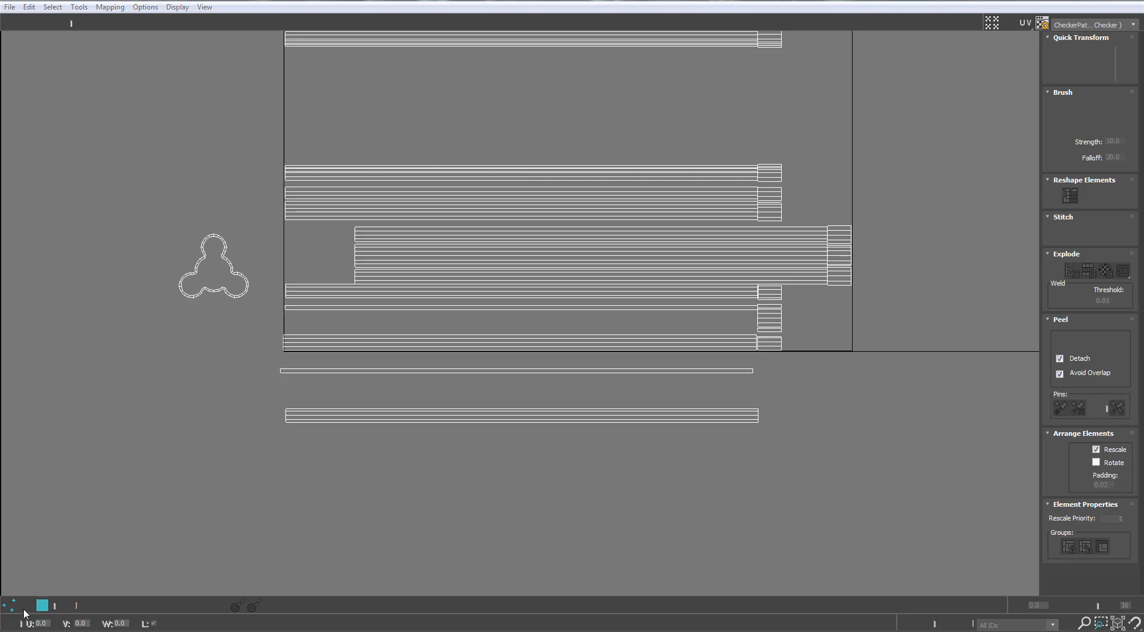
scroll(554, 401, "up", 6)
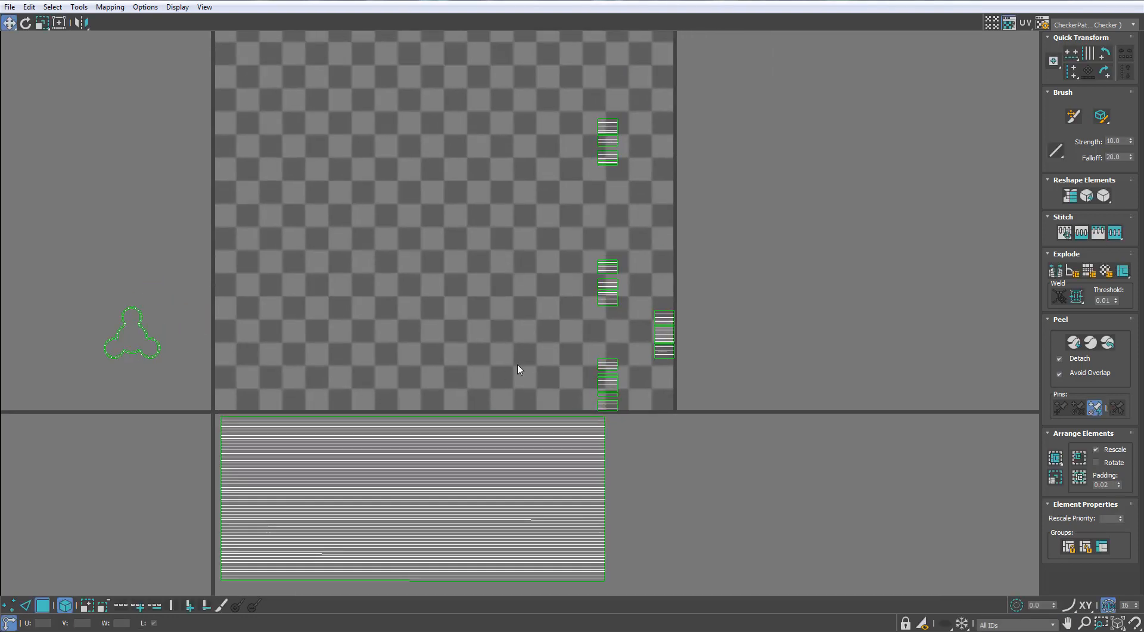
key("2")
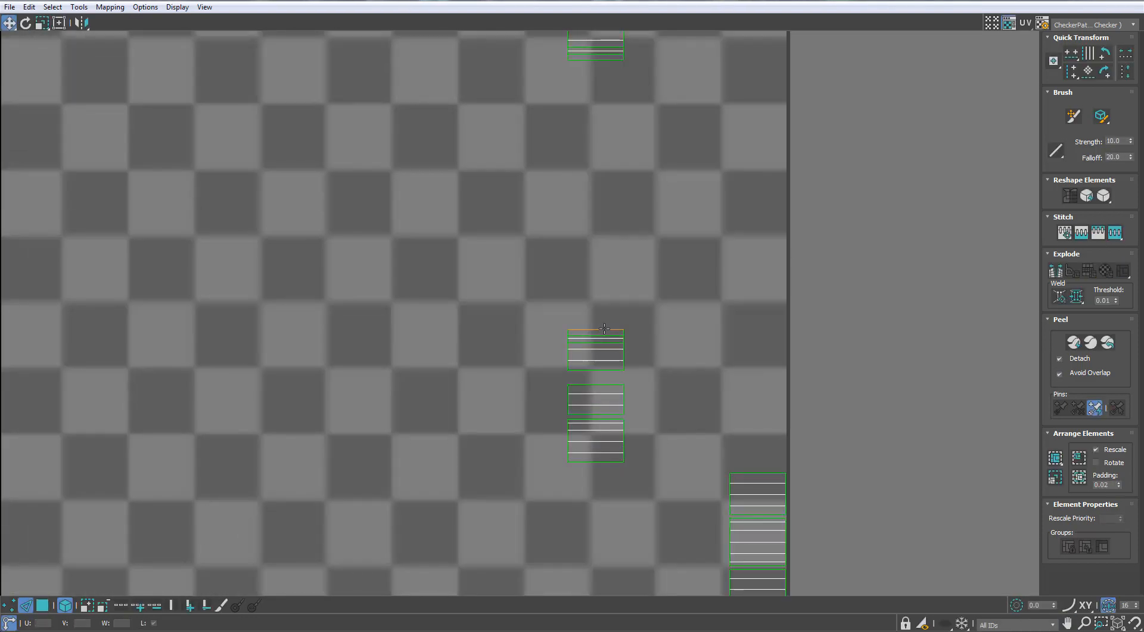
left_click(605, 328)
left_click(602, 288, "shift")
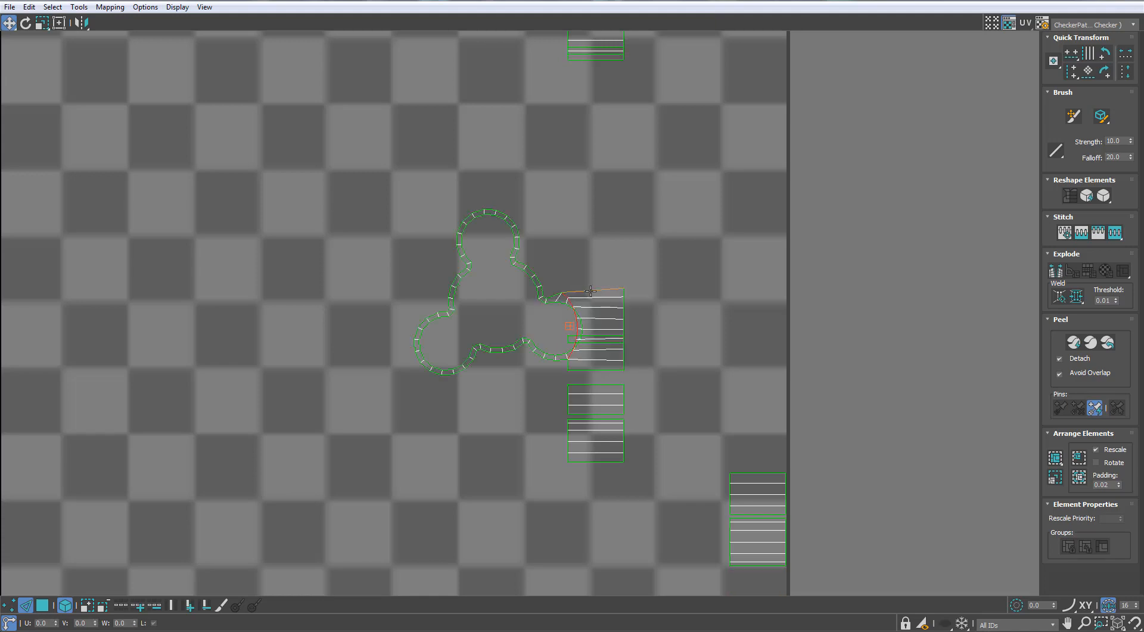
key("ctrl+z")
- Stitch the remaining small collar strips edge by edge into one continuous vertical column along the tile's right border
left_click(745, 473)
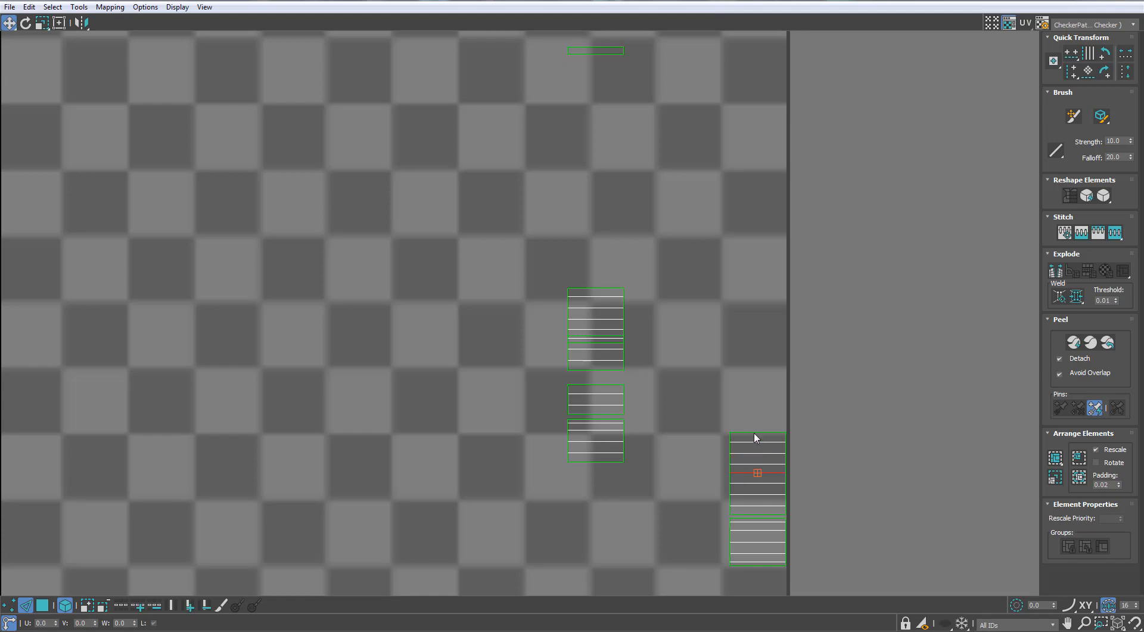
left_click_drag(755, 438, 762, 401)
left_click_drag(768, 370, 765, 334)
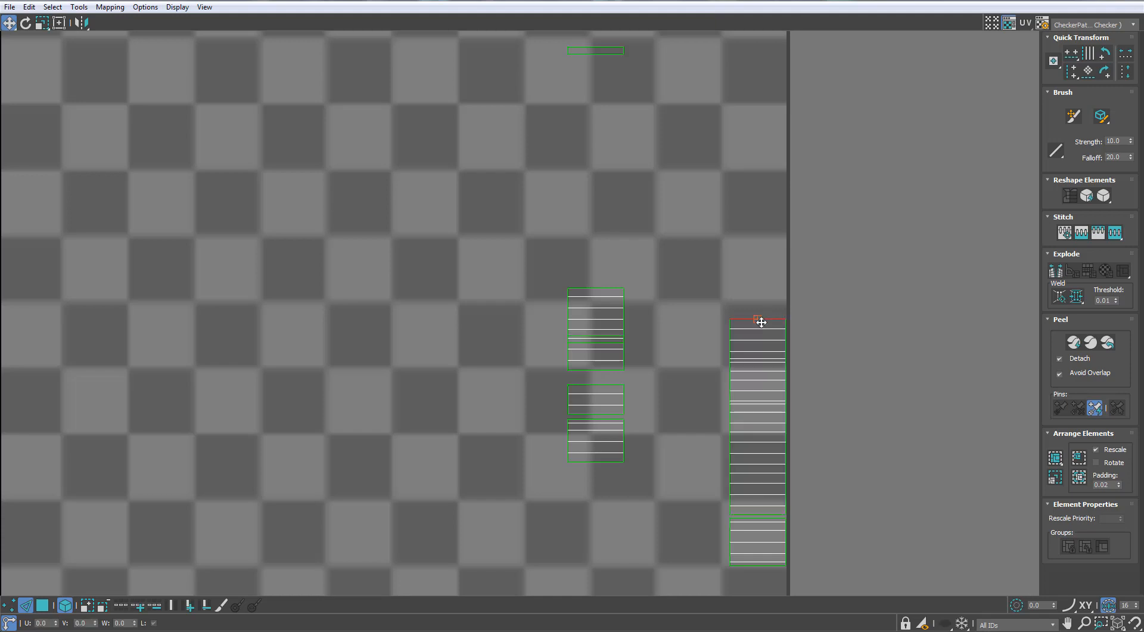
left_click_drag(762, 278, 763, 236)
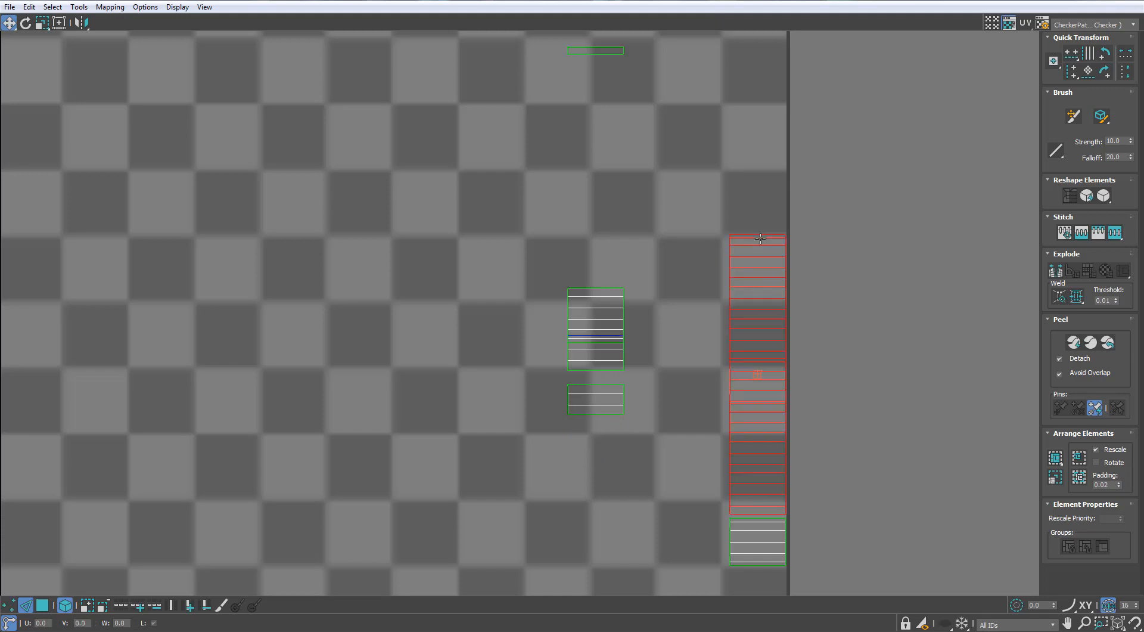
scroll(762, 230, "down", 3)
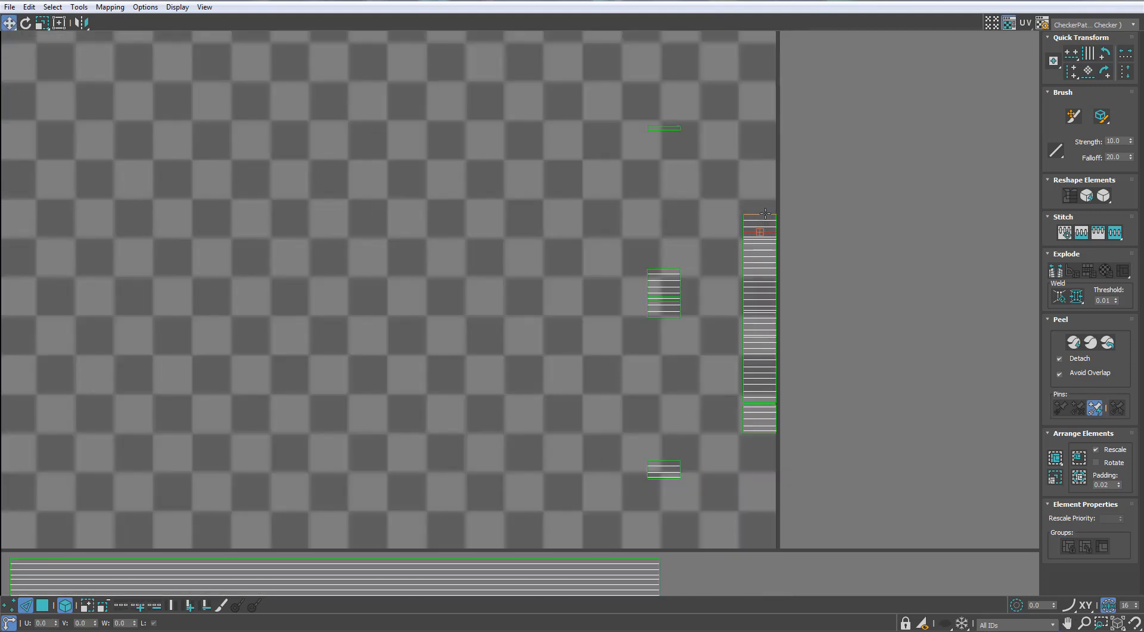
left_click_drag(764, 197, 766, 159)
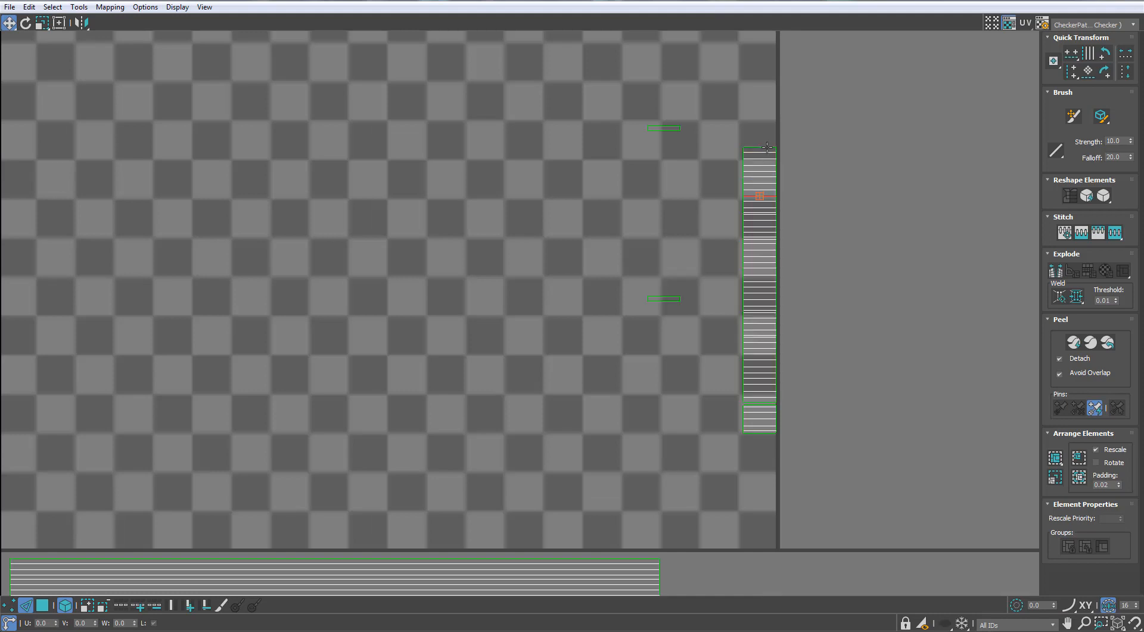
key("s")
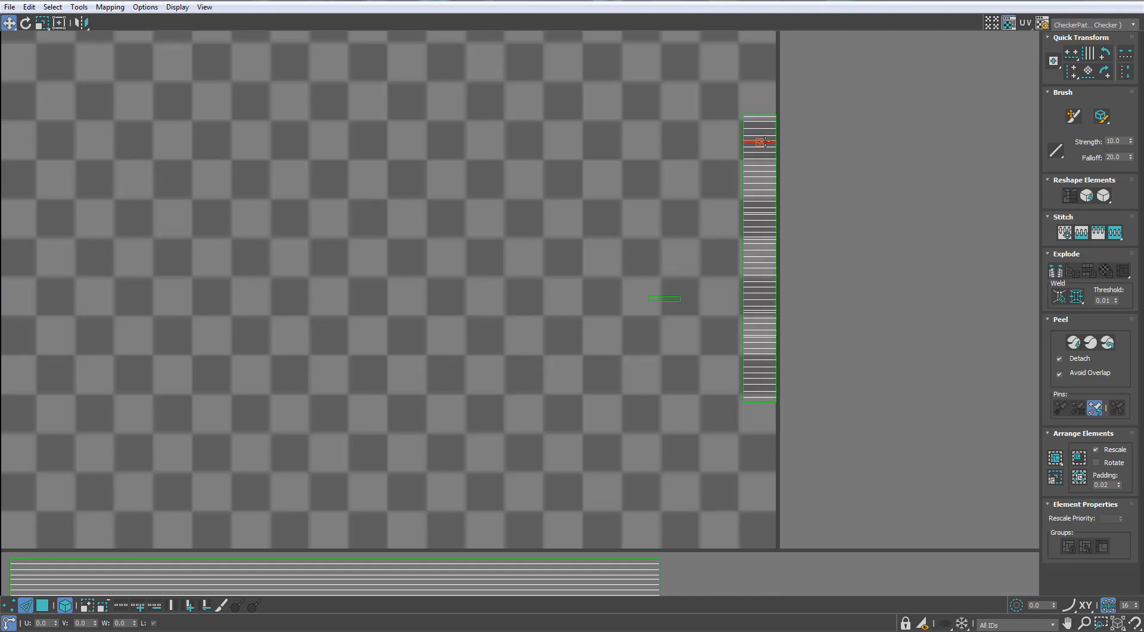
scroll(761, 115, "down", 3)
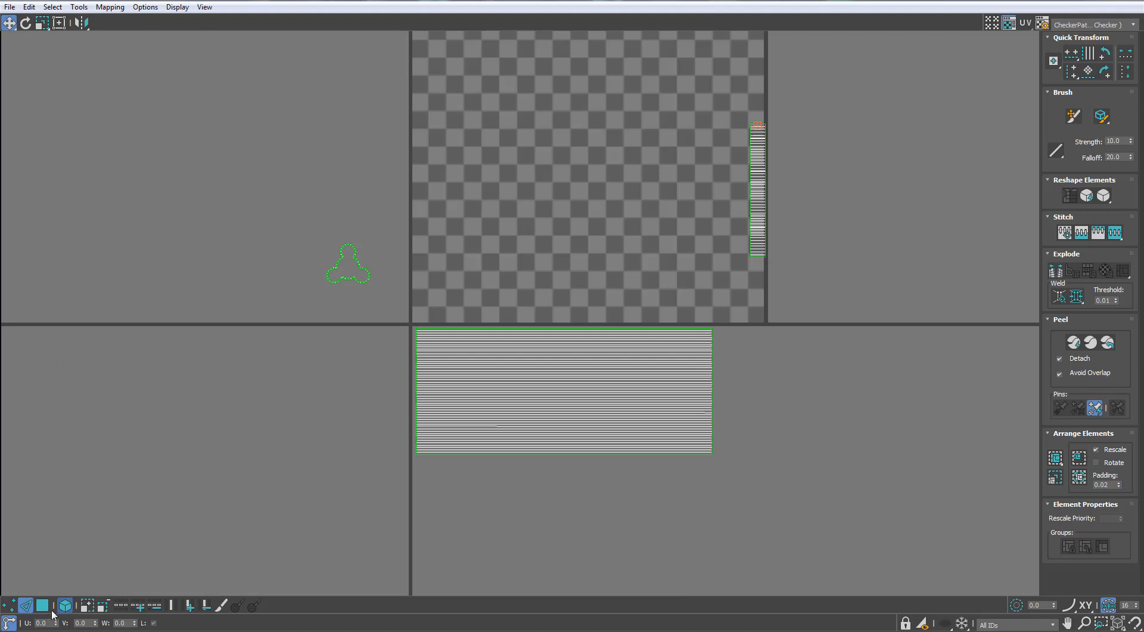
- Move the collar column below the tile beside the large tube island, and place the three-lobed ring island next to it
left_click(42, 607)
left_click_drag(801, 205, 753, 233)
left_click_drag(757, 221, 730, 423)
left_click(362, 264)
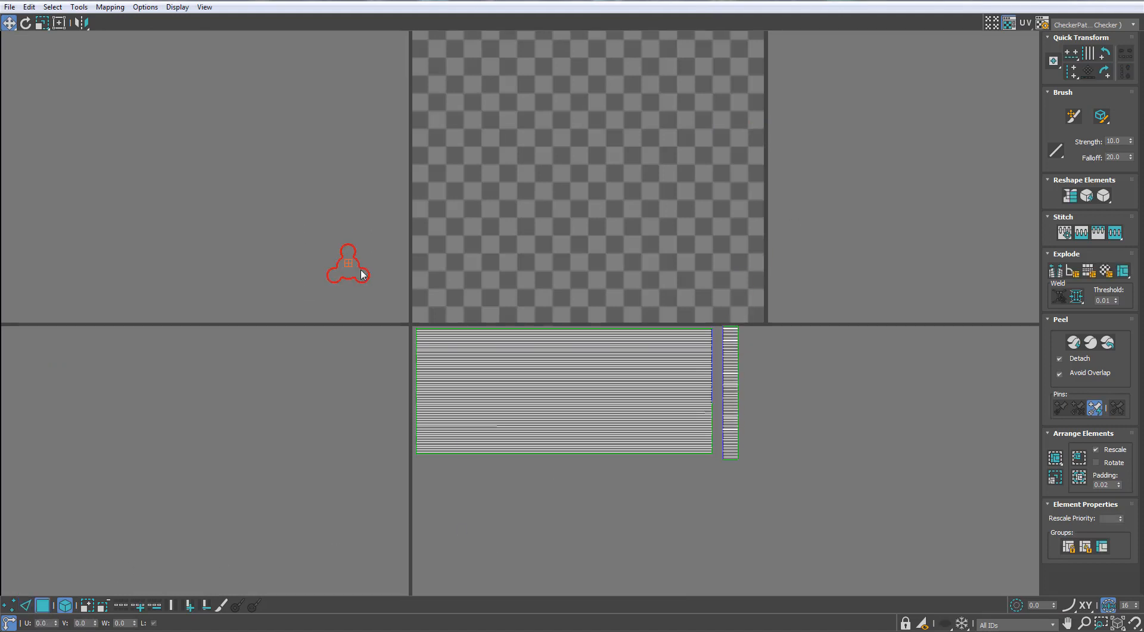
left_click_drag(363, 267, 781, 360)
- Straighten the vertex columns at both ends of the large tube island by aligning them vertically
left_click_drag(842, 334, 551, 458)
scroll(755, 417, "up", 3)
middle_click_drag(792, 383, 863, 396)
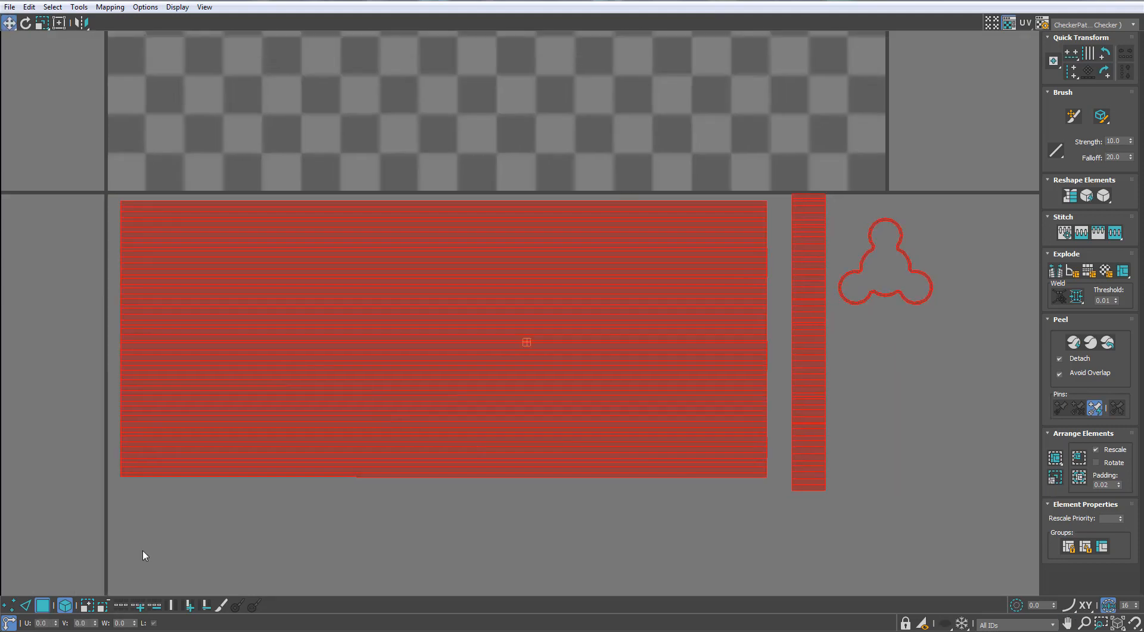
left_click(7, 605)
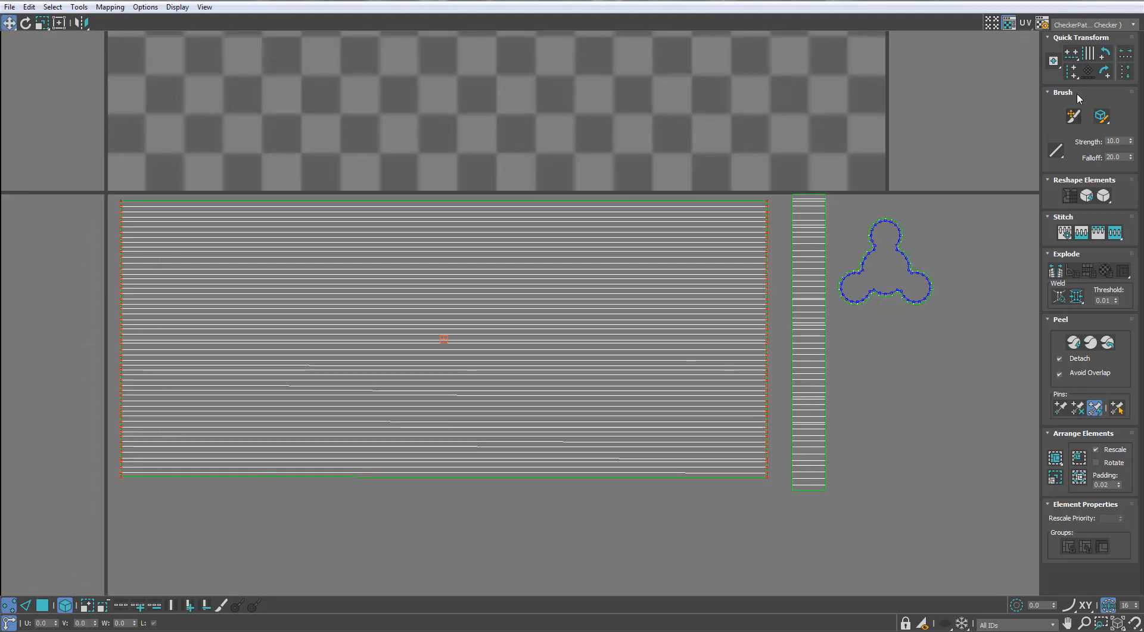
left_click(754, 493)
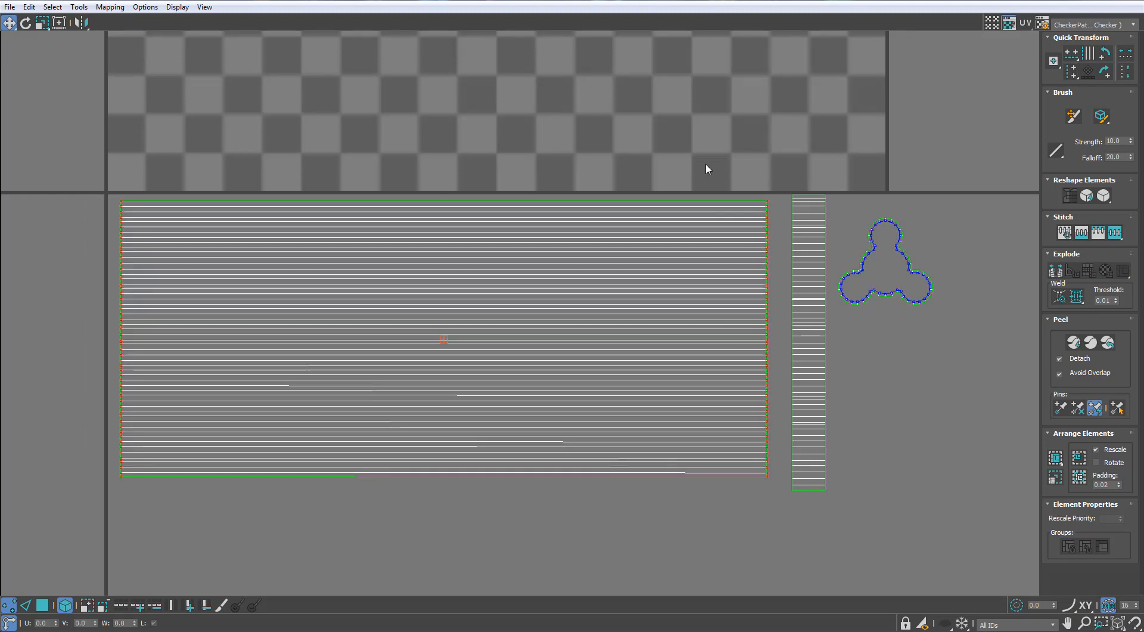
left_click_drag(706, 150, 777, 514)
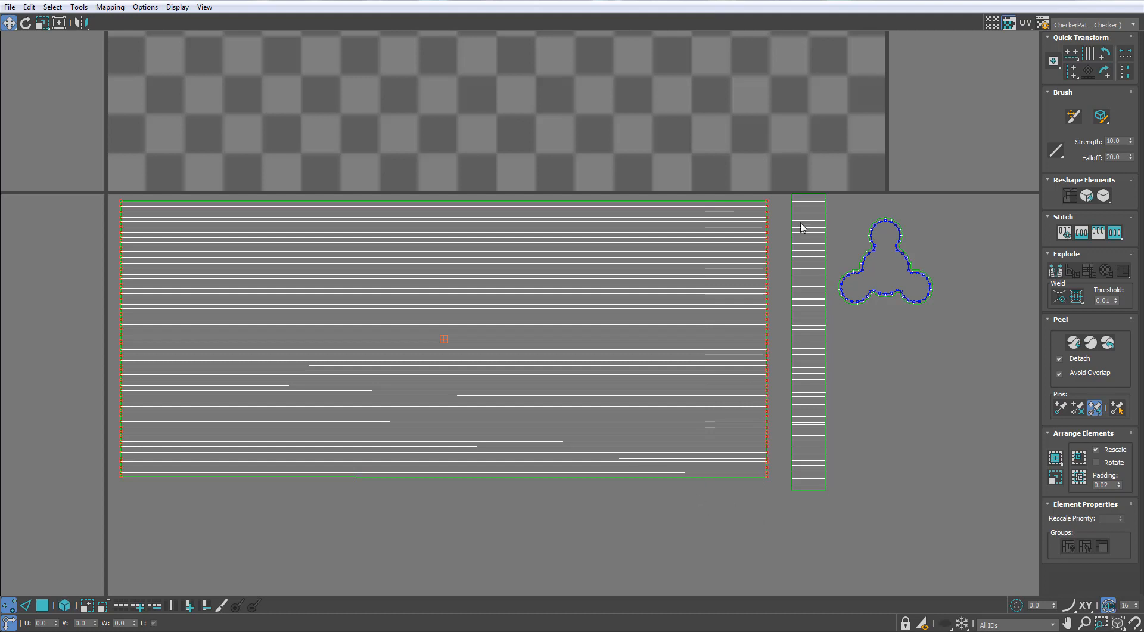
left_click_drag(772, 462, 773, 464)
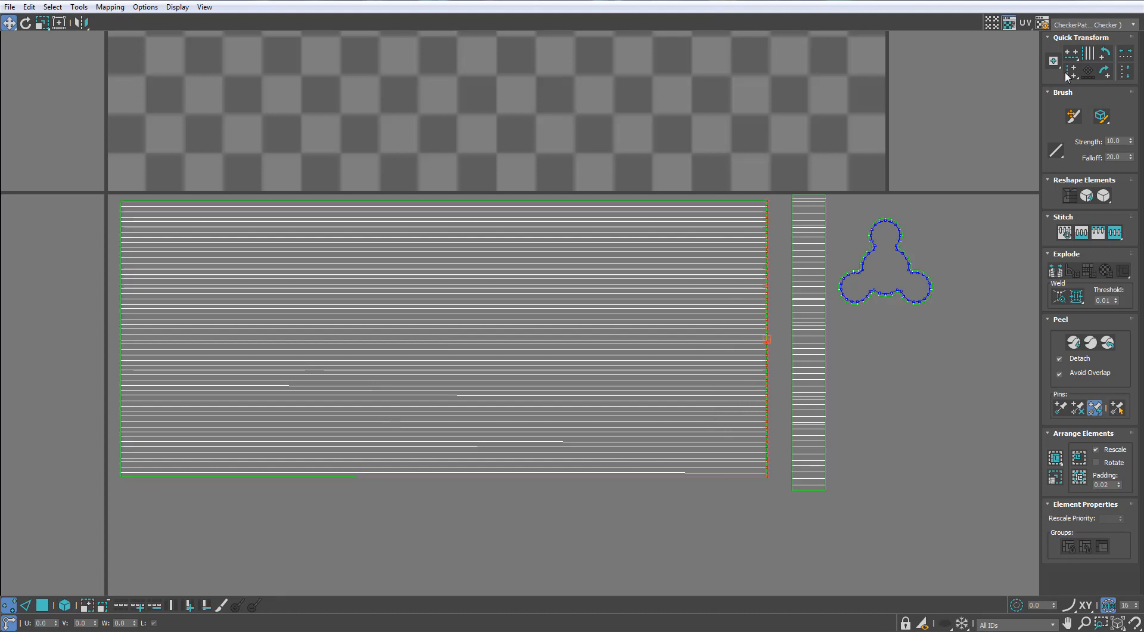
left_click_drag(239, 204, 114, 494)
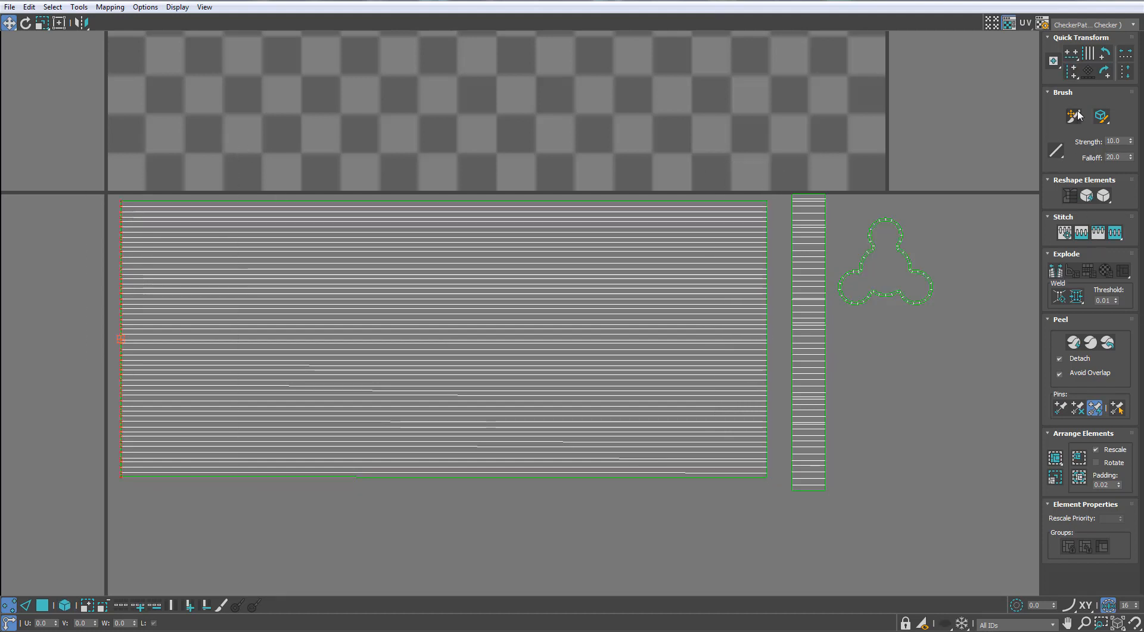
left_click(1074, 78)
- Align the vertices along both long sides of the collar column vertically
left_click_drag(801, 490, 802, 485)
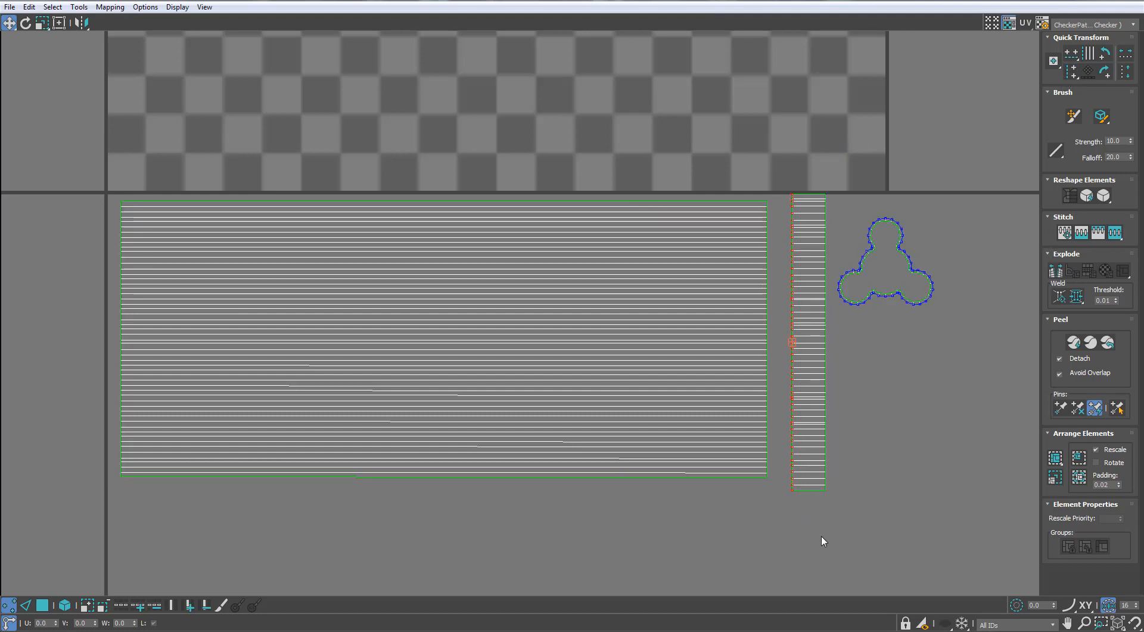
left_click_drag(833, 546, 832, 545)
scroll(730, 235, "down", 3)
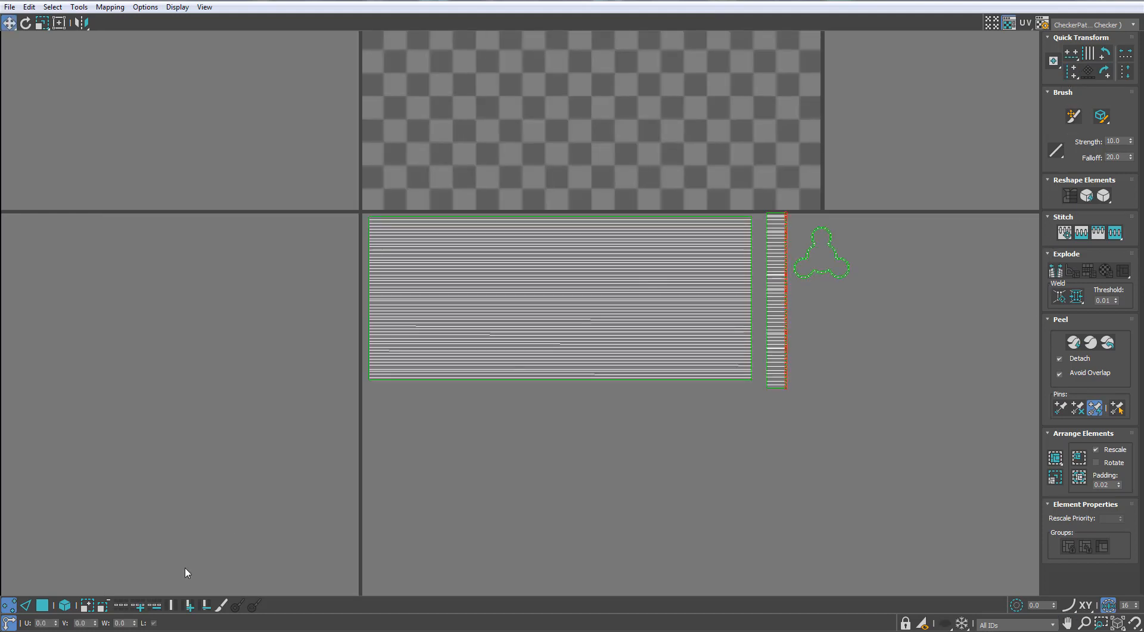
- Select all three islands as polygons, scale them down uniformly, and move them toward the tile's lower-left corner
left_click(43, 606)
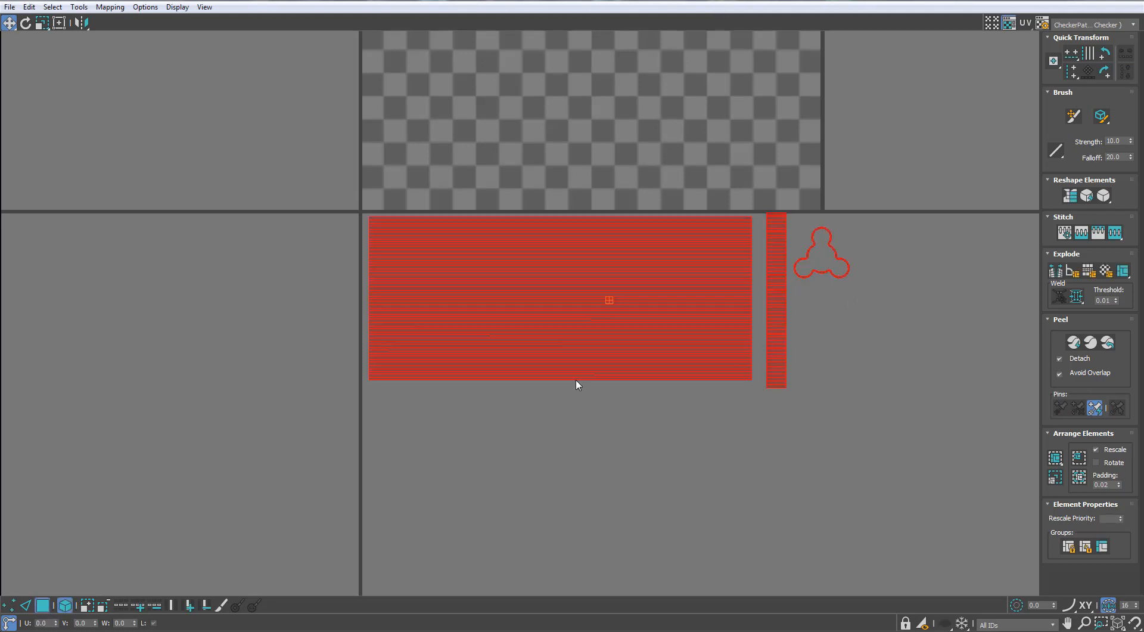
key("r")
left_click_drag(653, 276, 584, 333)
key("w")
left_click_drag(609, 322, 494, 289)
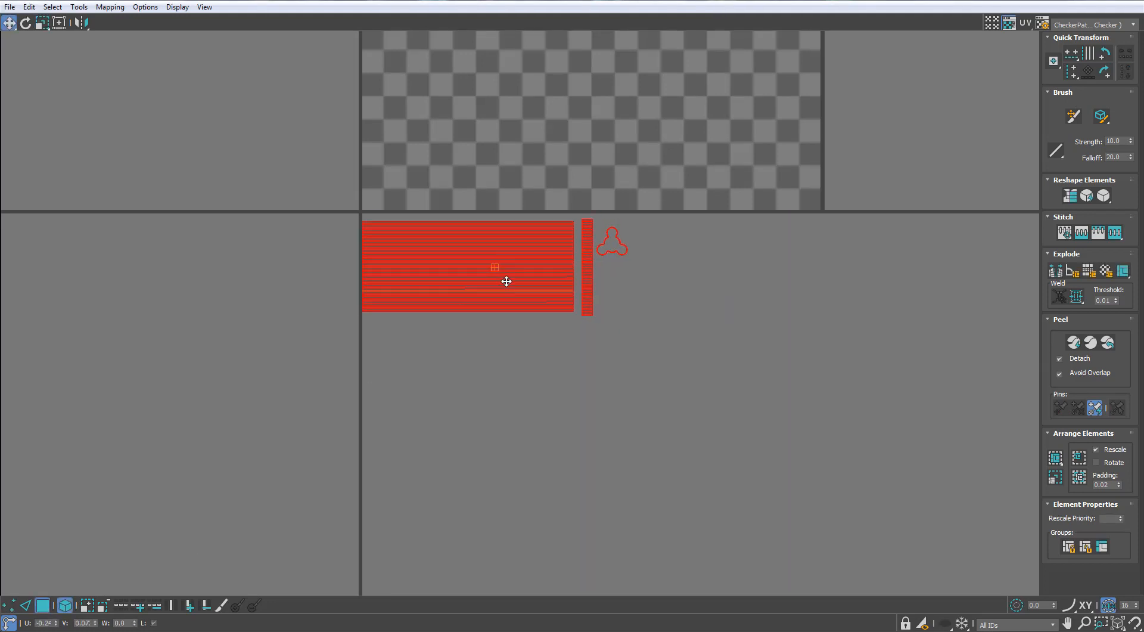
- Shrink the UV editor to reveal the viewport and assign the 02 - Default checker material to the tubes
left_click_drag(656, 1, 774, 81)
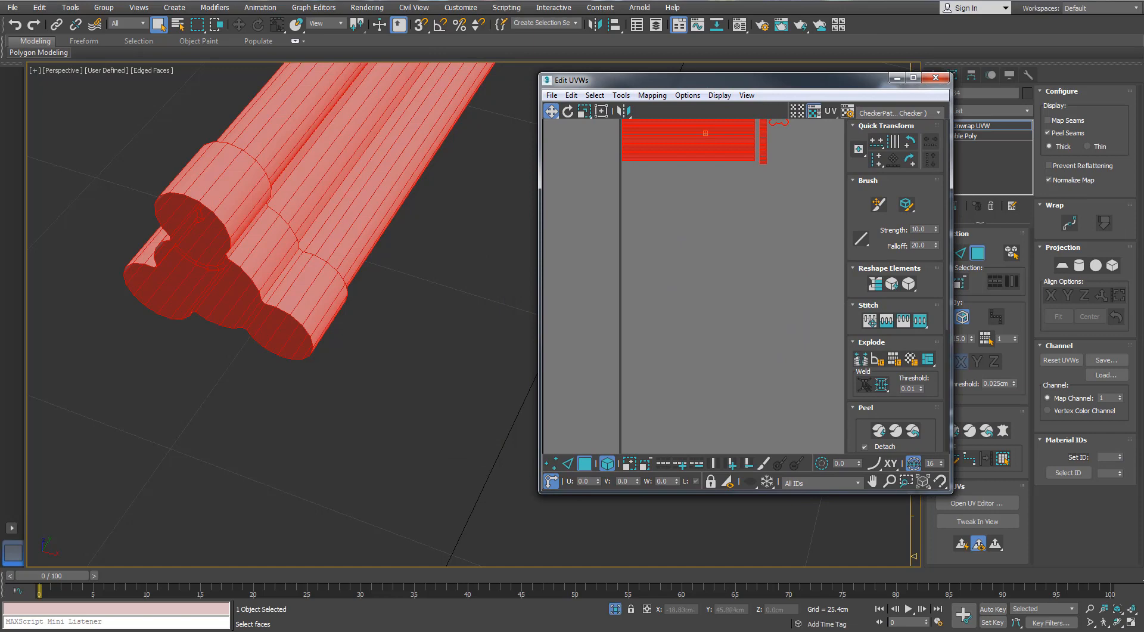
middle_click_drag(691, 257, 708, 293)
middle_click_drag(363, 329, 364, 421)
key("m")
left_click(728, 165)
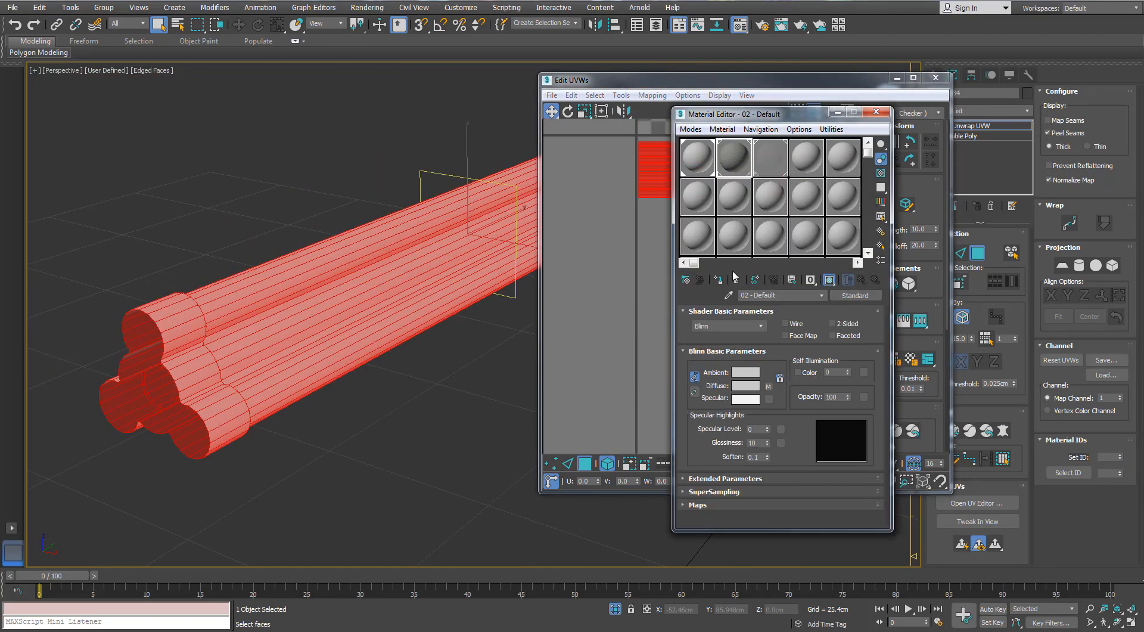
left_click(719, 280)
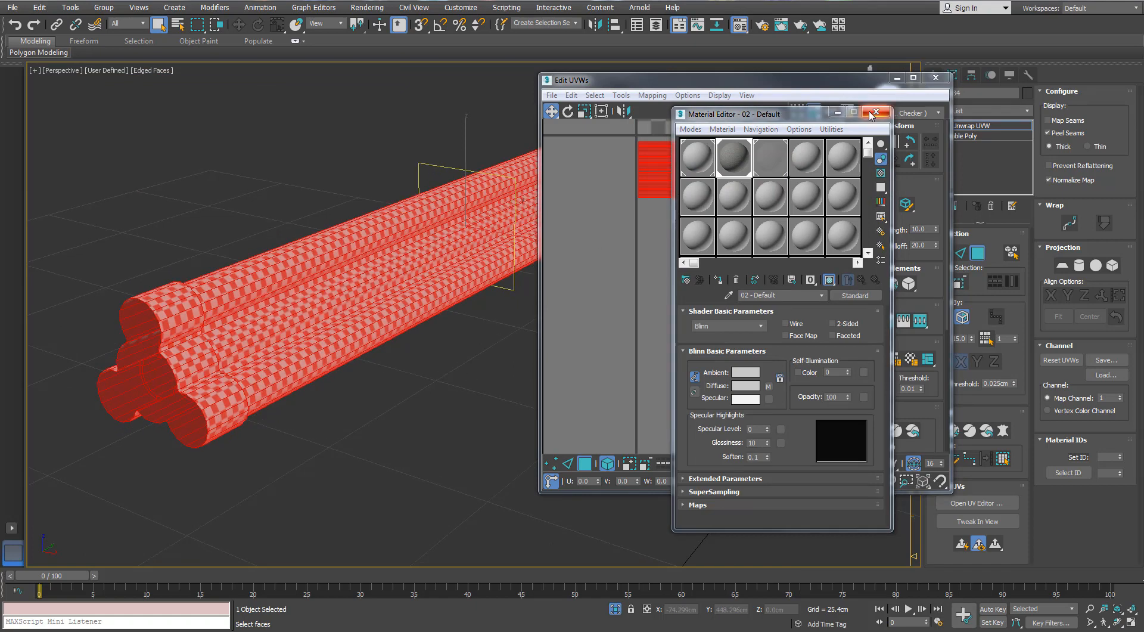
left_click(875, 113)
- Exit isolation to show the whole gun, and start rescaling all the tube islands against the checker size on the receiver
key("alt+q")
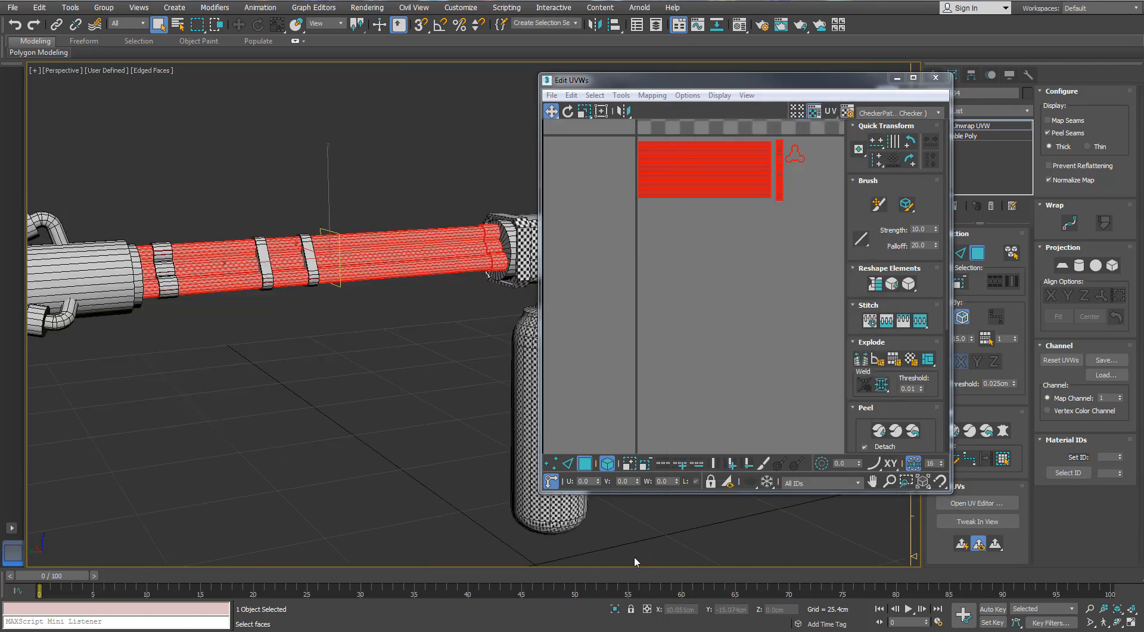
middle_click_drag(256, 437, 411, 439, "alt")
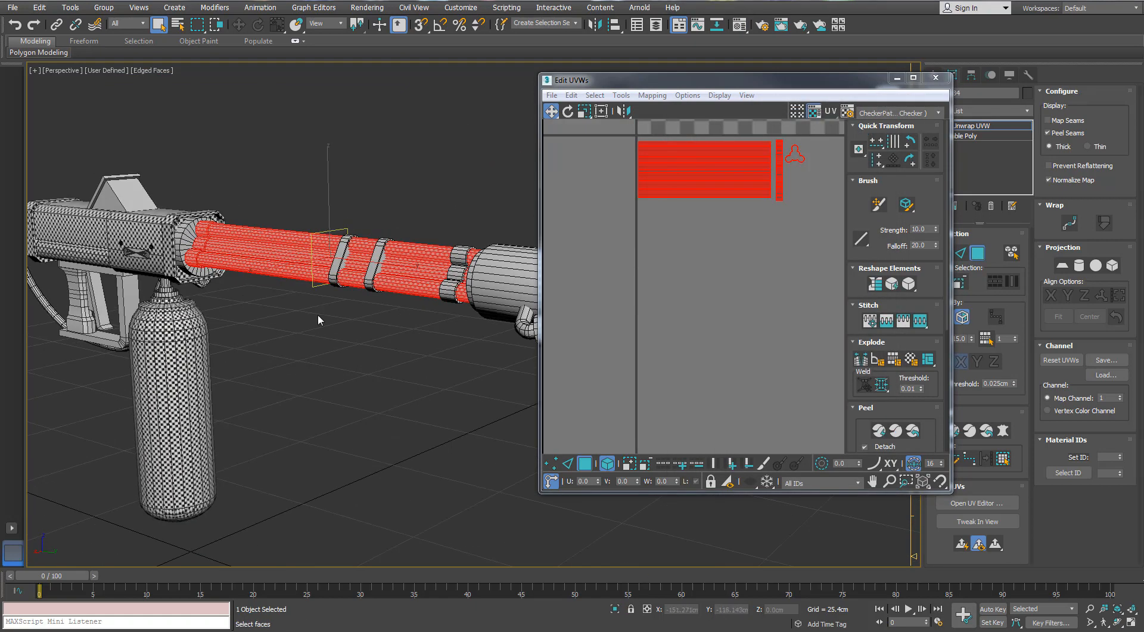
middle_click_drag(320, 320, 453, 337)
scroll(417, 298, "up", 7)
middle_click_drag(350, 294, 382, 290, "alt")
left_click(763, 255)
middle_click_drag(762, 254, 762, 318)
left_click_drag(815, 195, 624, 318)
scroll(668, 236, "up", 3)
key("r")
left_click_drag(669, 233, 669, 239)
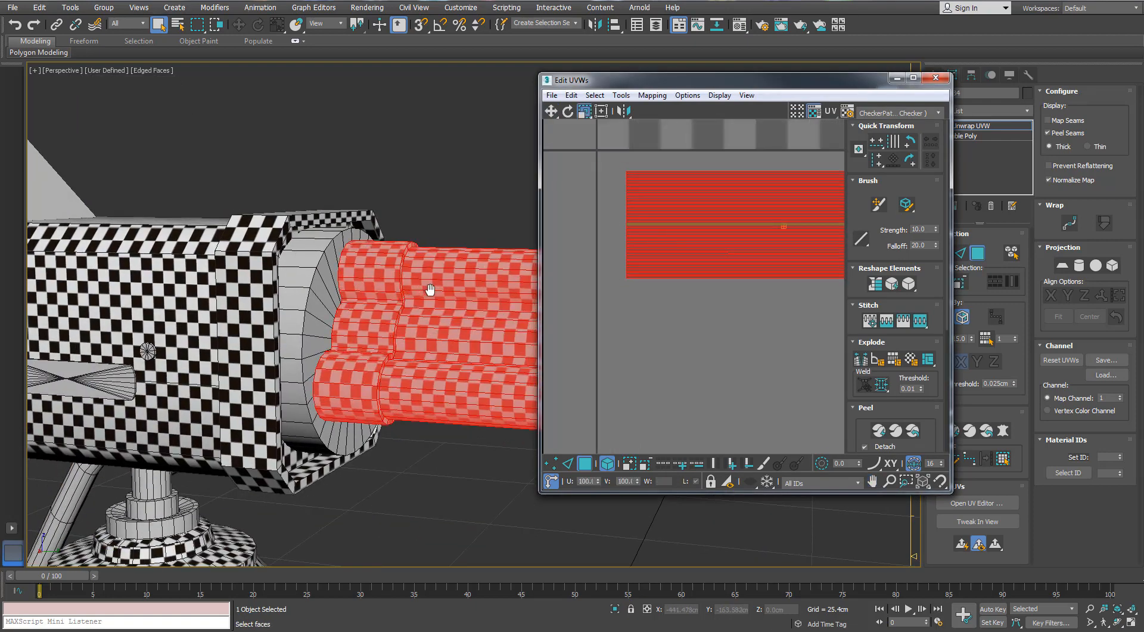
- Enlarge the tube, collar and ring islands to about 112 percent to match the receiver's checker density
middle_click_drag(431, 289, 435, 281, "alt")
left_click_drag(689, 224, 649, 225)
key("w")
scroll(272, 270, "down", 2)
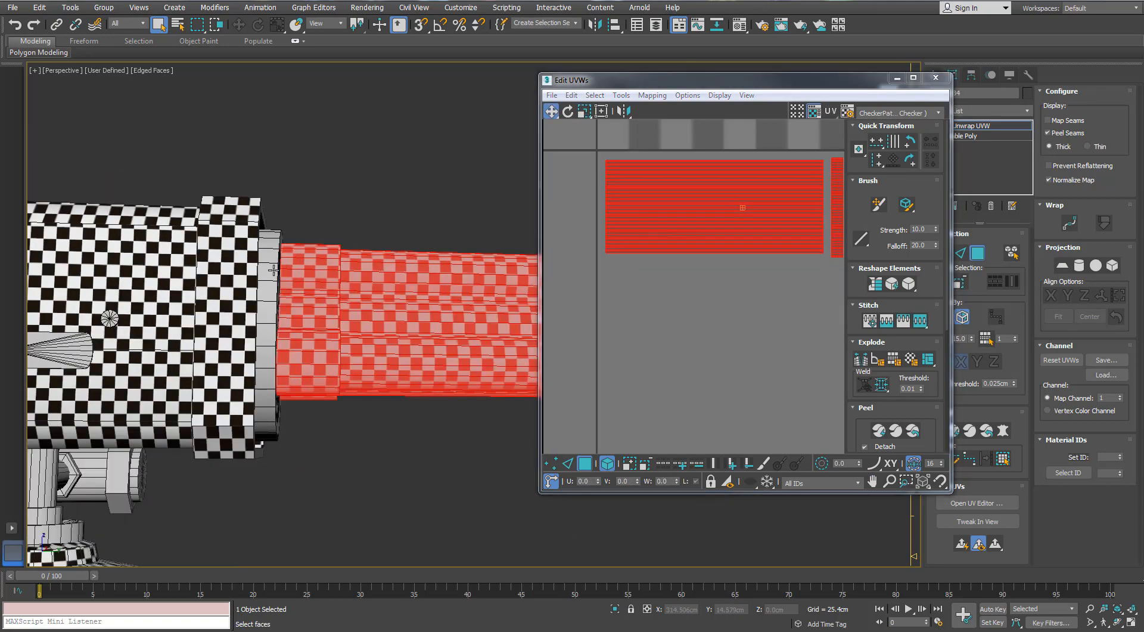
middle_click_drag(272, 270, 535, 236, "alt")
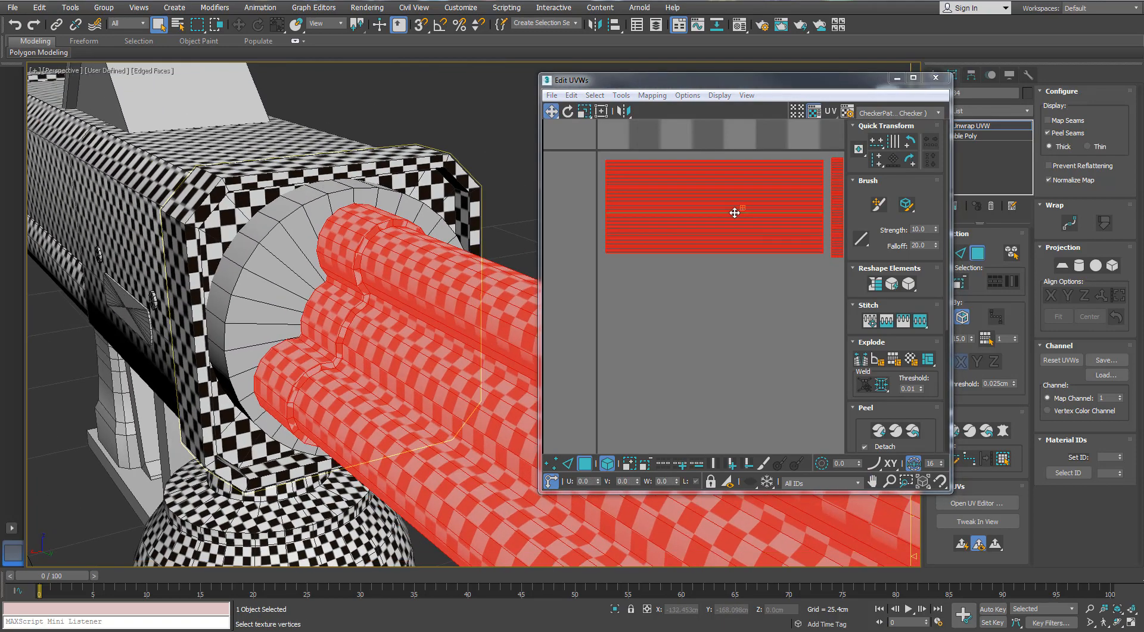
left_click_drag(735, 213, 739, 200)
key("r")
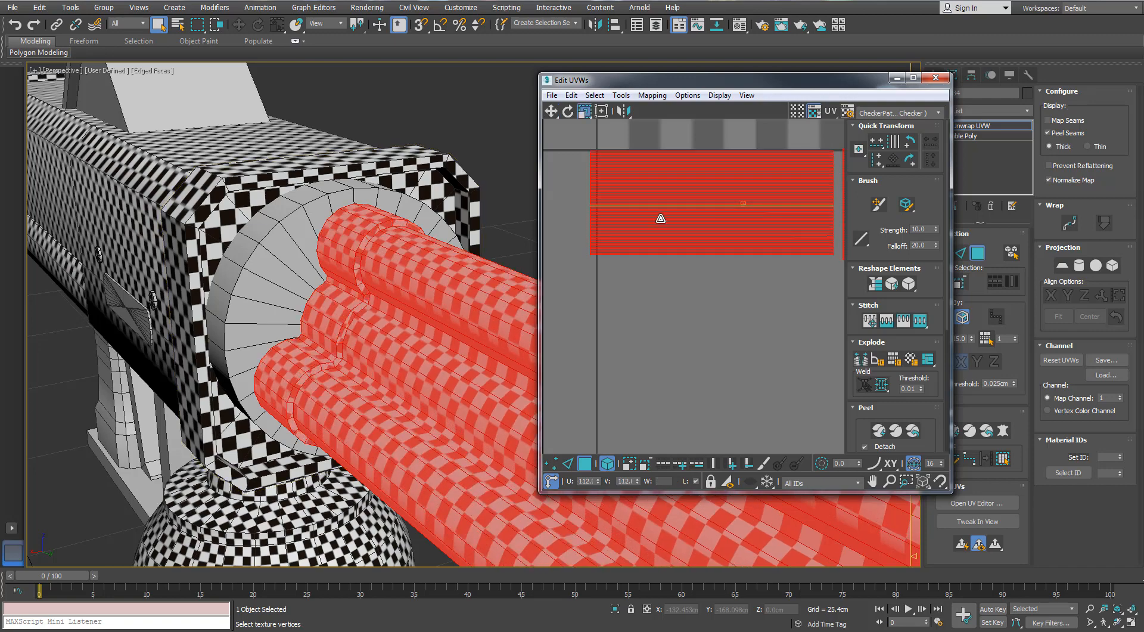
- Deselect the tube faces, close the UV editor, and leave the tube object unselected
scroll(441, 262, "down", 2)
middle_click_drag(441, 262, 390, 201, "alt")
scroll(357, 277, "down", 2)
left_click(316, 268)
scroll(306, 277, "down", 2)
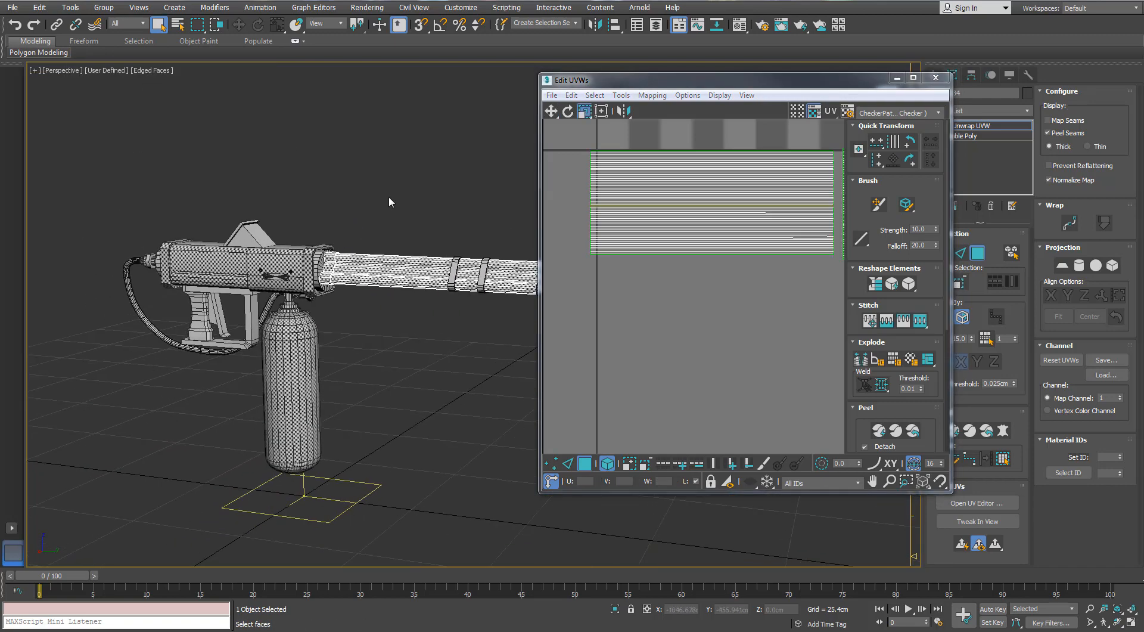
left_click(935, 79)
key("3")
left_click(437, 335)
- Isolate the large tapered cylinder at the front end of the barrel tubes and apply an Unwrap UVW modifier to it
scroll(319, 266, "up", 5)
middle_click_drag(319, 266, 560, 411, "alt")
middle_click_drag(560, 412, 622, 240, "alt")
scroll(516, 230, "down", 5)
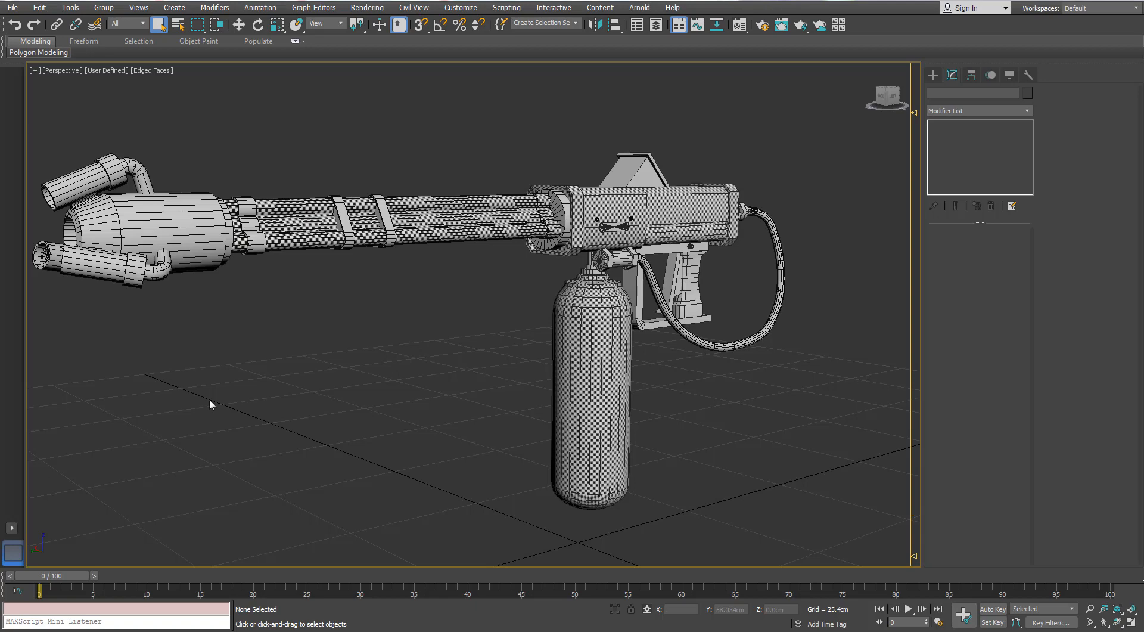
middle_click_drag(320, 379, 298, 280, "alt")
left_click(292, 213)
key("alt+q")
middle_click_drag(455, 340, 520, 291, "alt")
left_click(1026, 111)
key("u")
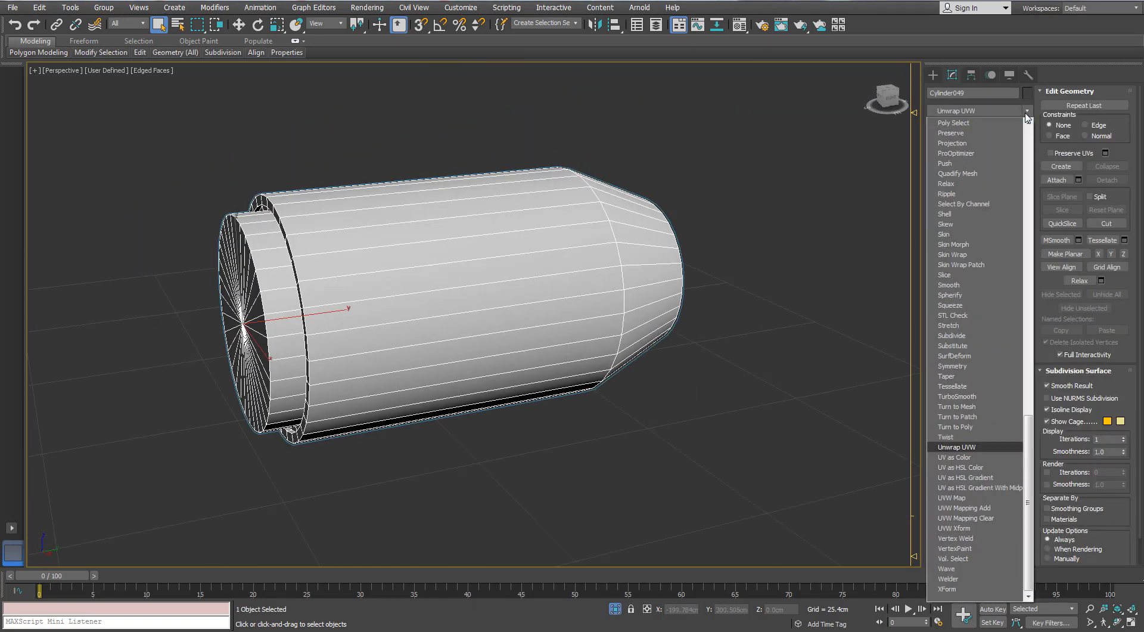
key("Return")
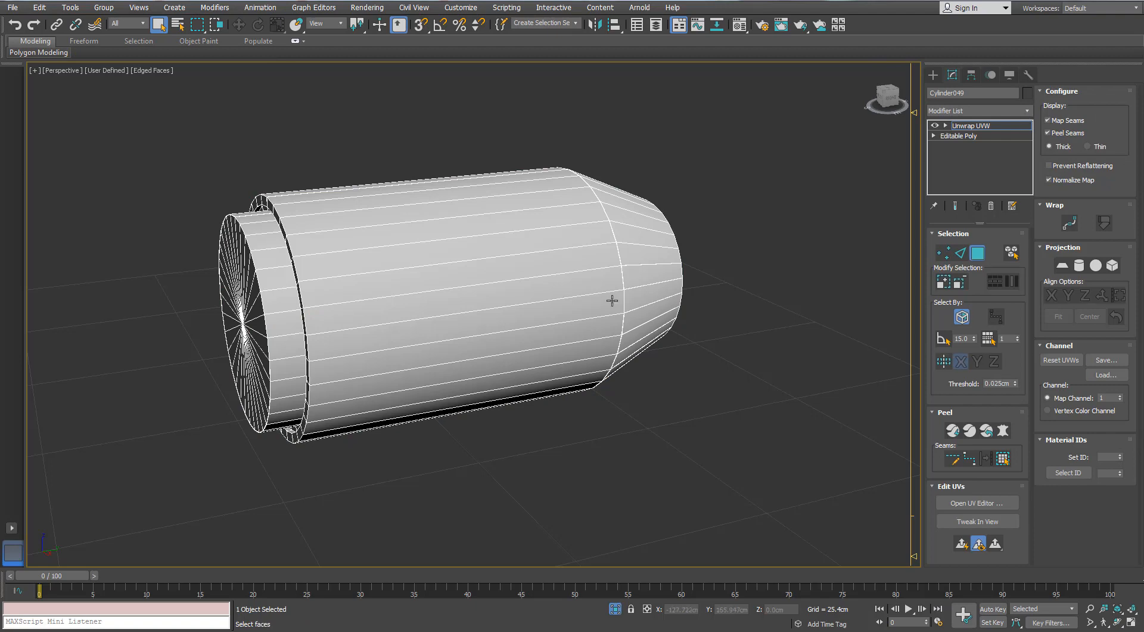
- Open the UV editor for the front barrel cylinder and select all of its faces
middle_click_drag(612, 300, 617, 290)
left_click(532, 230)
middle_click_drag(533, 230, 587, 208, "alt")
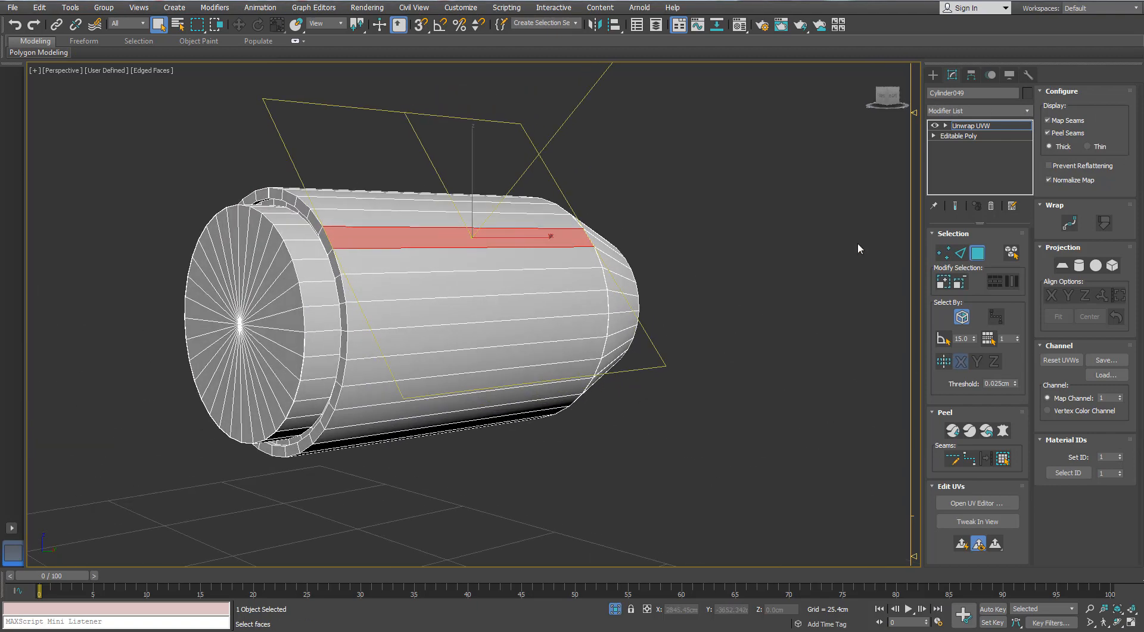
left_click(960, 253)
scroll(471, 228, "down", 3)
middle_click_drag(413, 262, 495, 226)
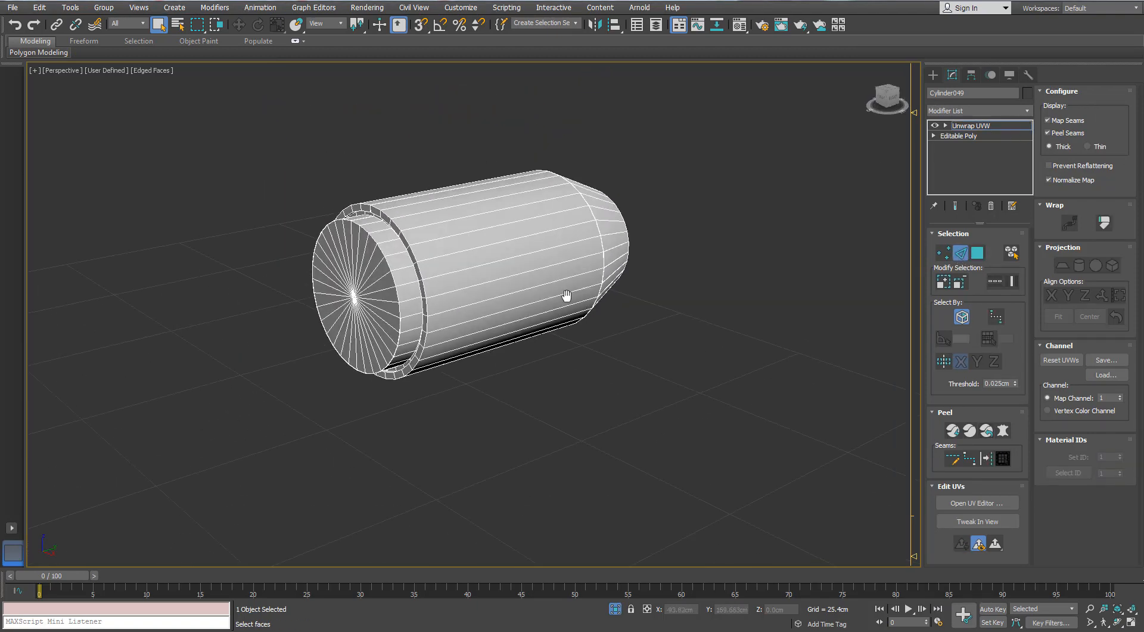
middle_click_drag(566, 295, 603, 345, "alt")
left_click(969, 504)
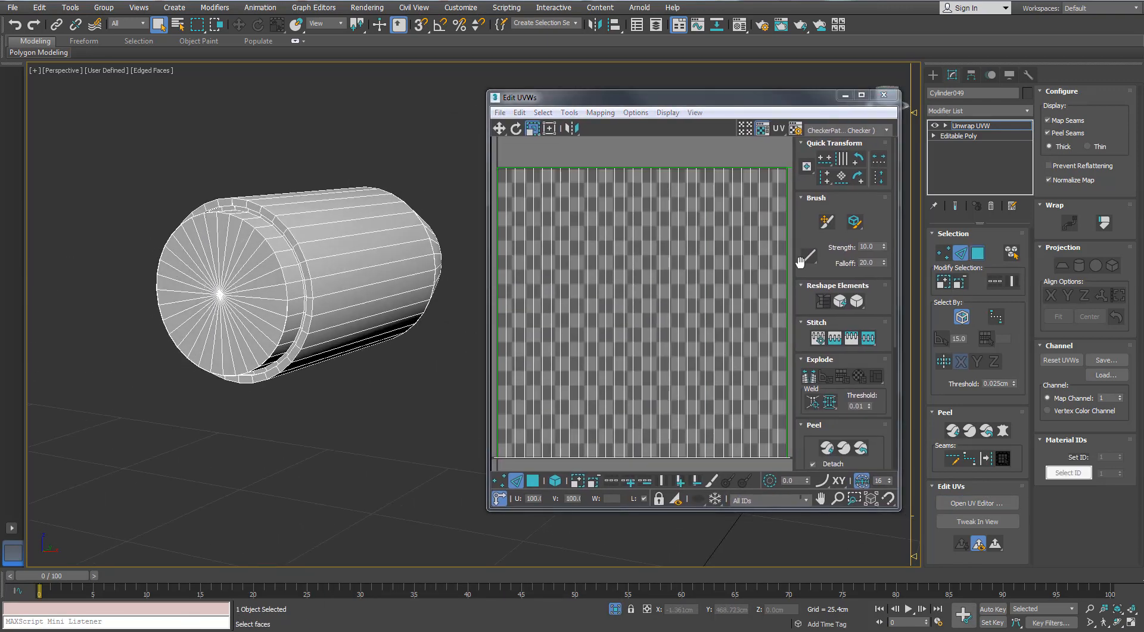
key("3")
key("ctrl+a")
- Try a Back/Front normal mapping on all the cylinder's faces
left_click(570, 113)
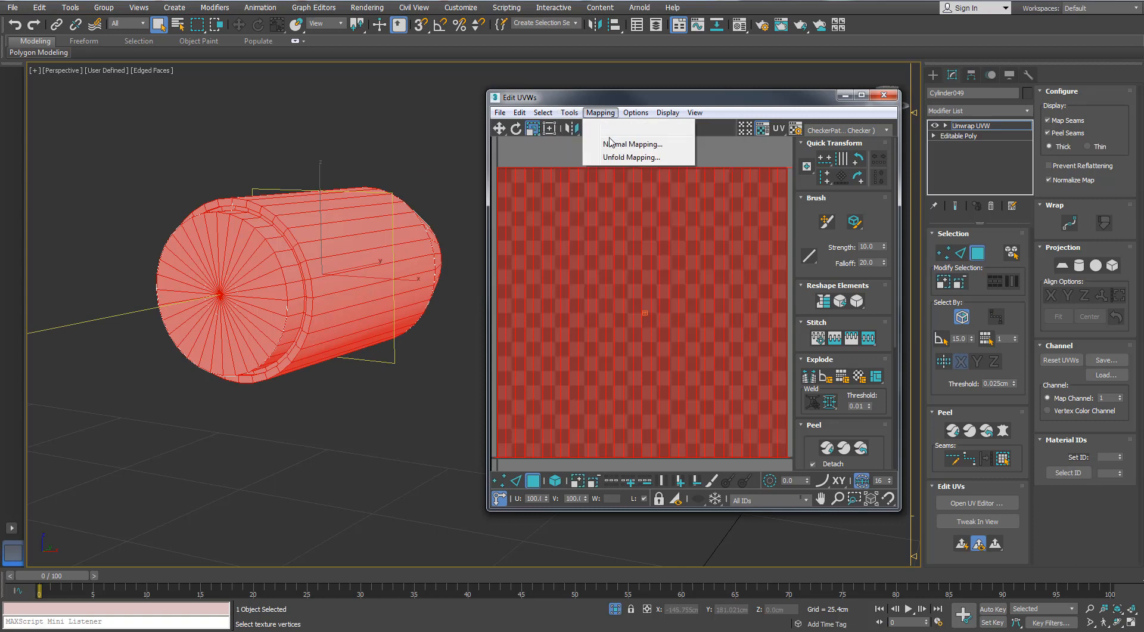
left_click(617, 158)
left_click_drag(178, 79, 191, 95)
left_click(226, 153)
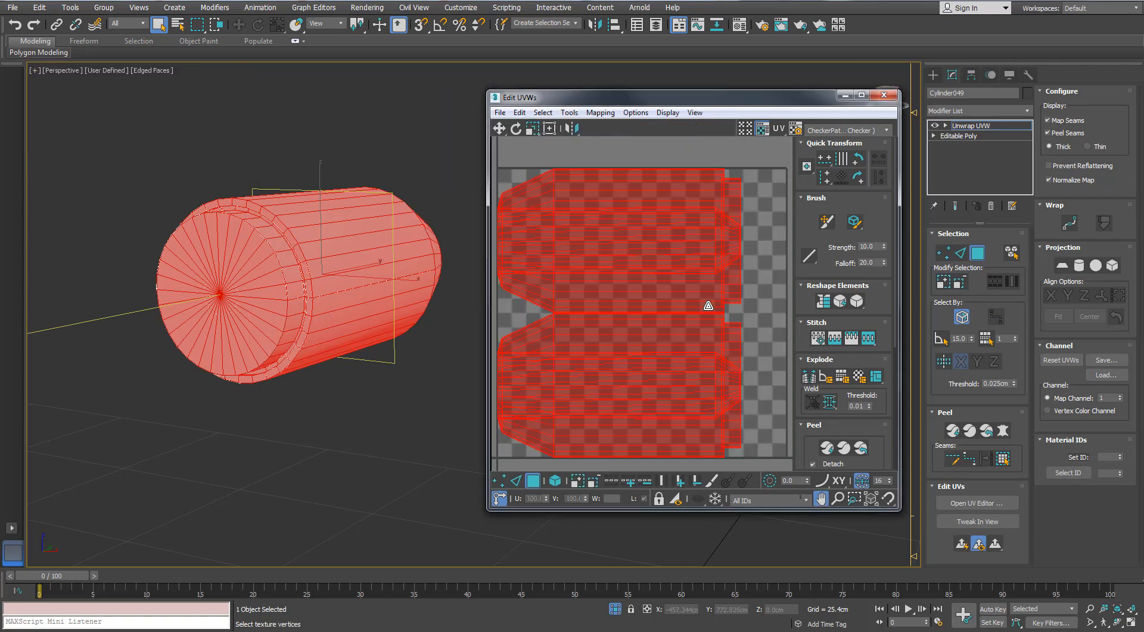
- Apply a box-type normal mapping to all the cylinder's faces, separating the caps from the side strips
left_click(600, 113)
left_click(617, 145)
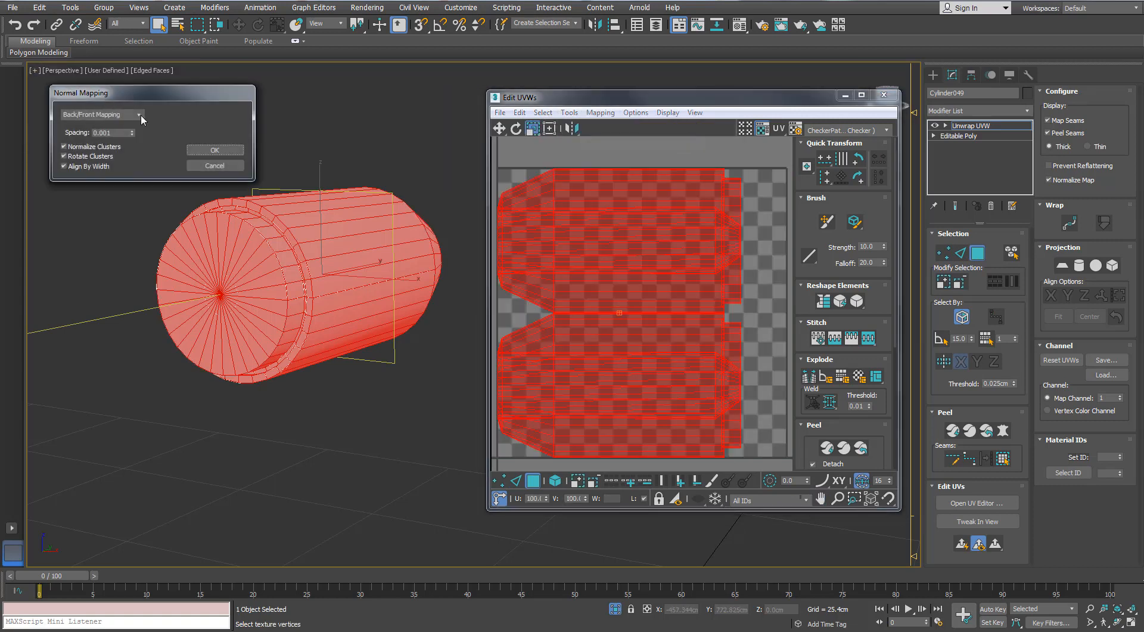
left_click(140, 114)
left_click(90, 160)
left_click(215, 150)
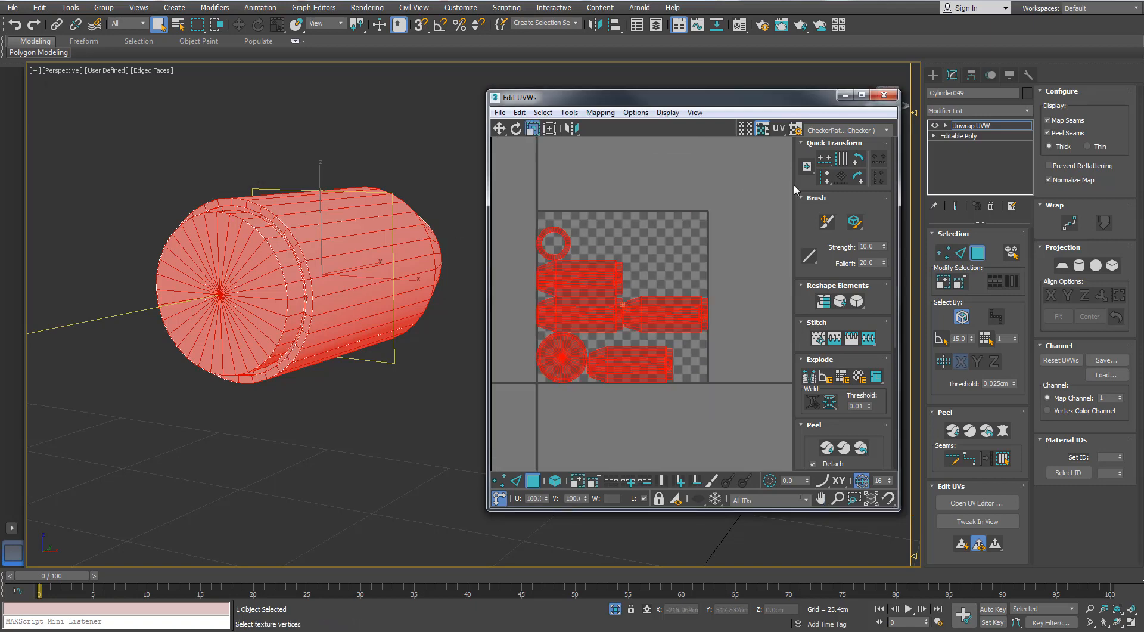
- Maximize the UV editor and pack all the islands into the UV tile with rescaling on
left_click(861, 95)
left_click(1059, 461)
scroll(566, 277, "up", 4)
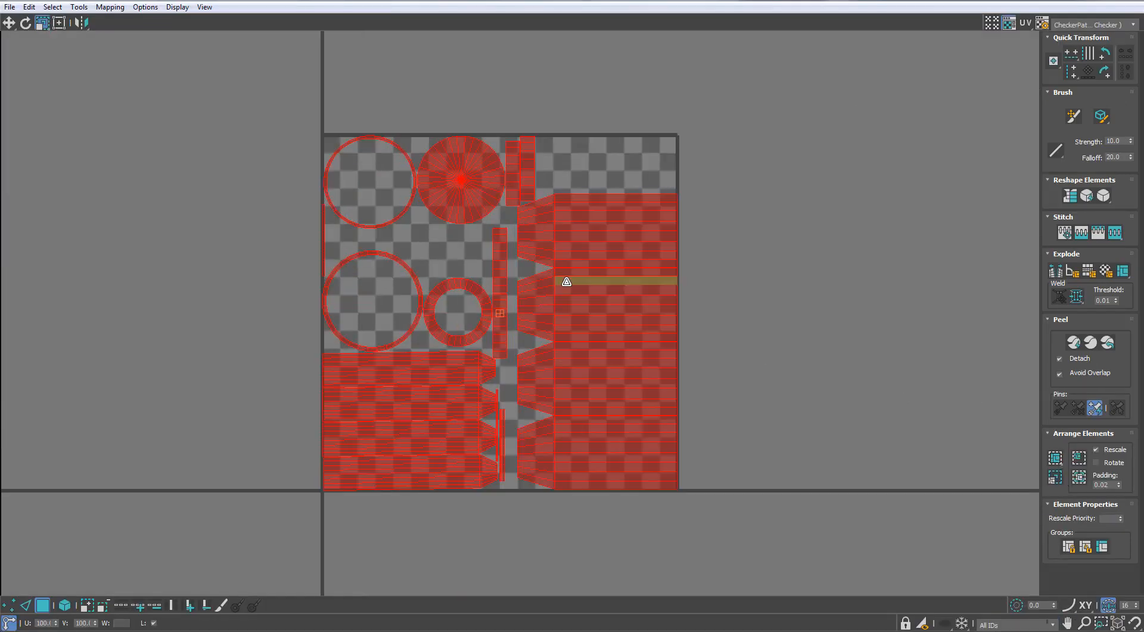
- Hide the checker background and stitch three of the four wide tapered shell strips into one island
key("2")
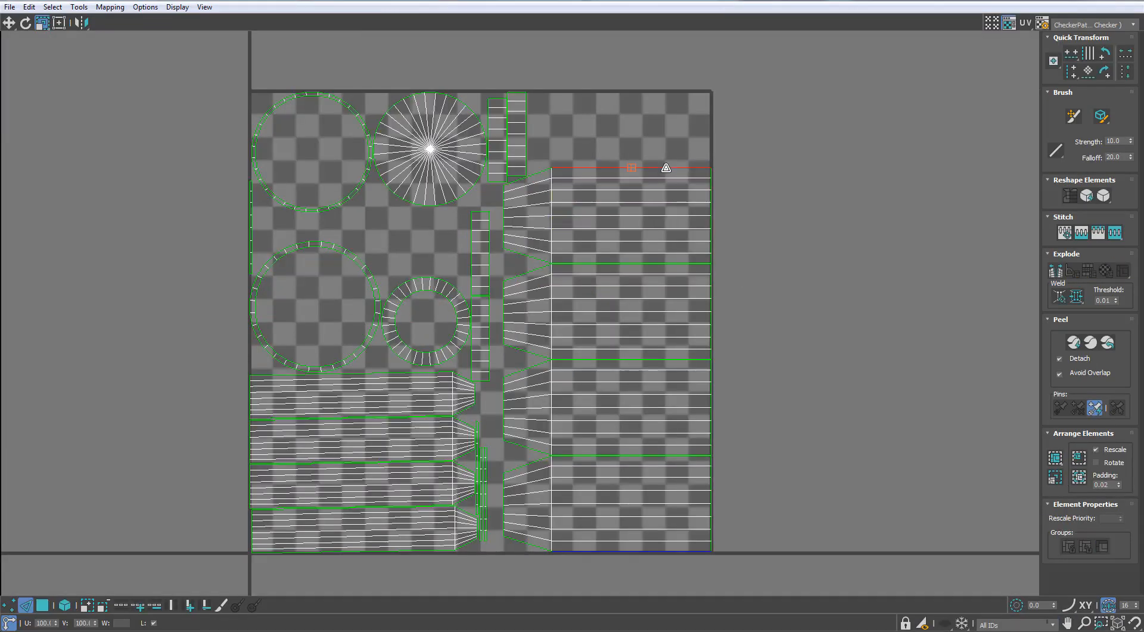
left_click(1007, 24)
key("s")
middle_click_drag(607, 219, 608, 319)
scroll(609, 318, "up", 2)
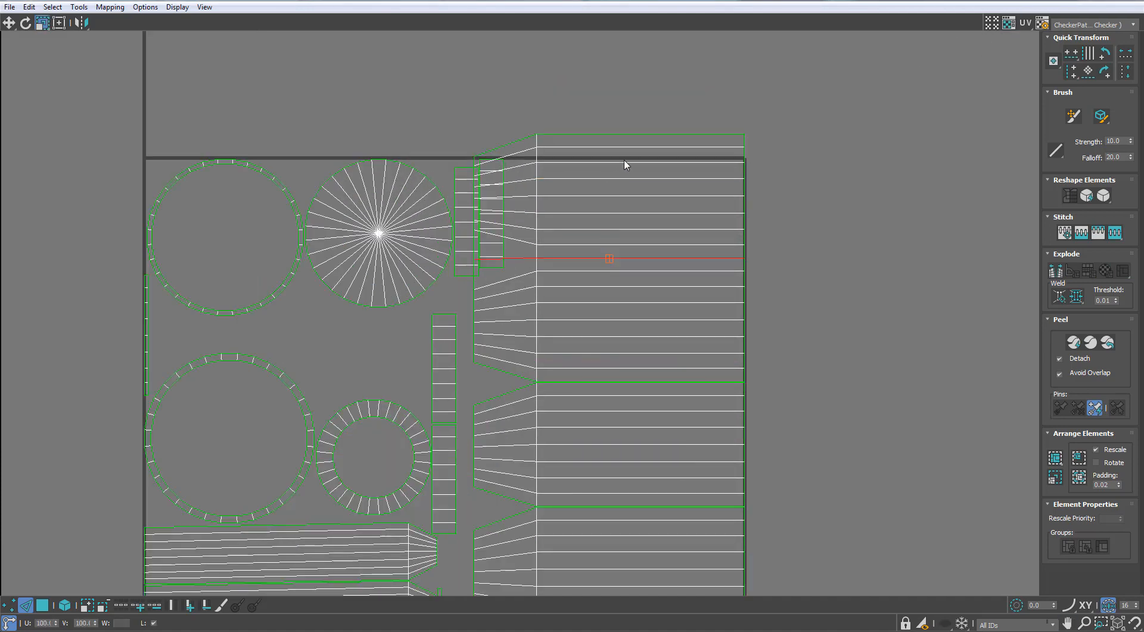
double_click(649, 133)
key("s")
middle_click_drag(641, 166, 638, 295)
scroll(638, 295, "down", 2)
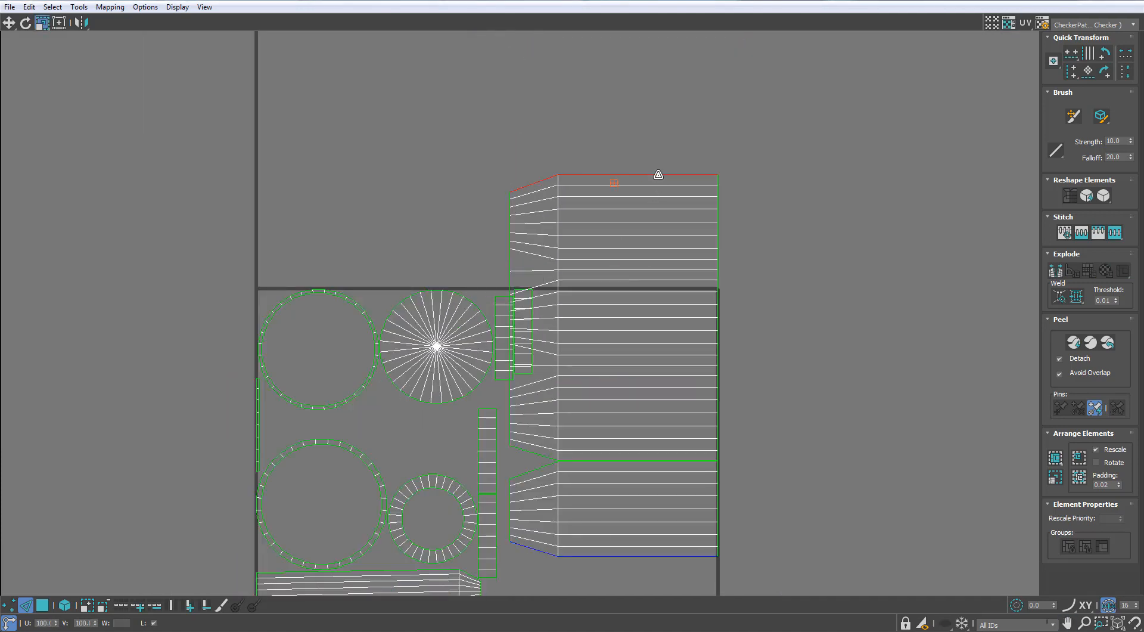
- Stitch the four narrower tapered shell strips at the lower edge of the UV tile into one island
scroll(658, 174, "down", 1)
middle_click_drag(622, 244, 742, 9)
scroll(597, 334, "up", 3)
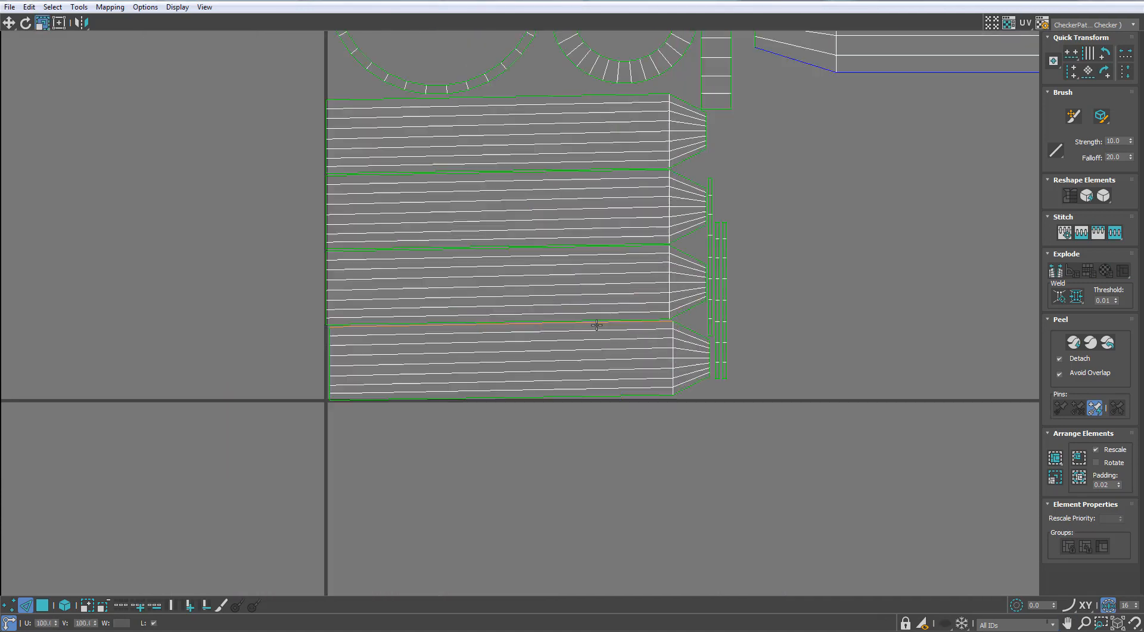
left_click(589, 397)
key("s")
scroll(547, 417, "down", 1)
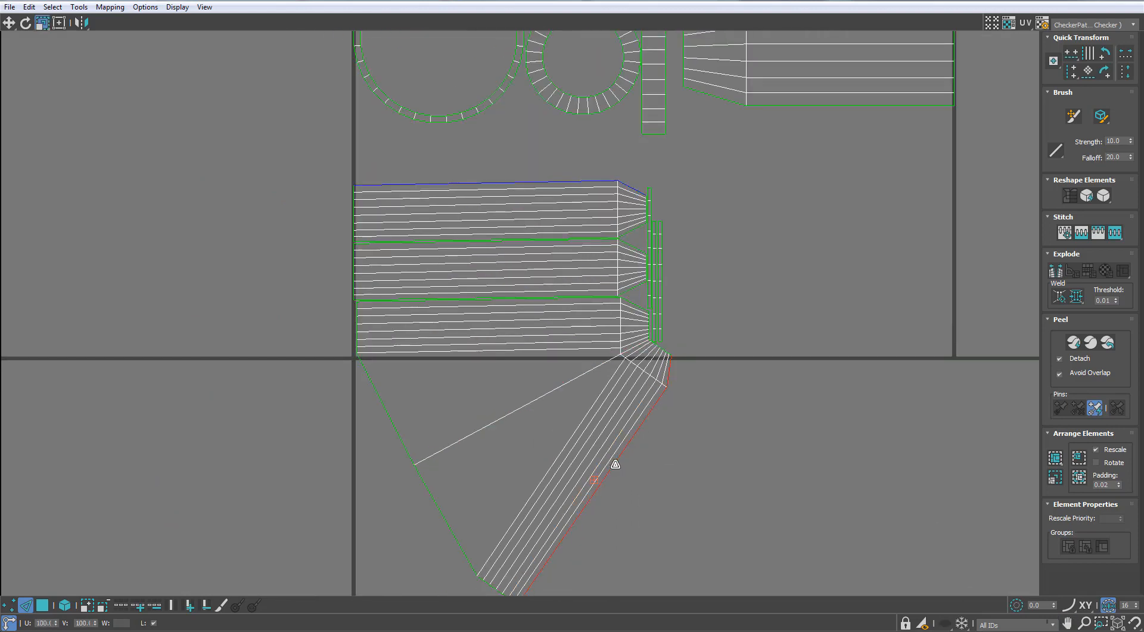
key("s")
left_click(739, 416)
key("s")
scroll(740, 417, "down", 4)
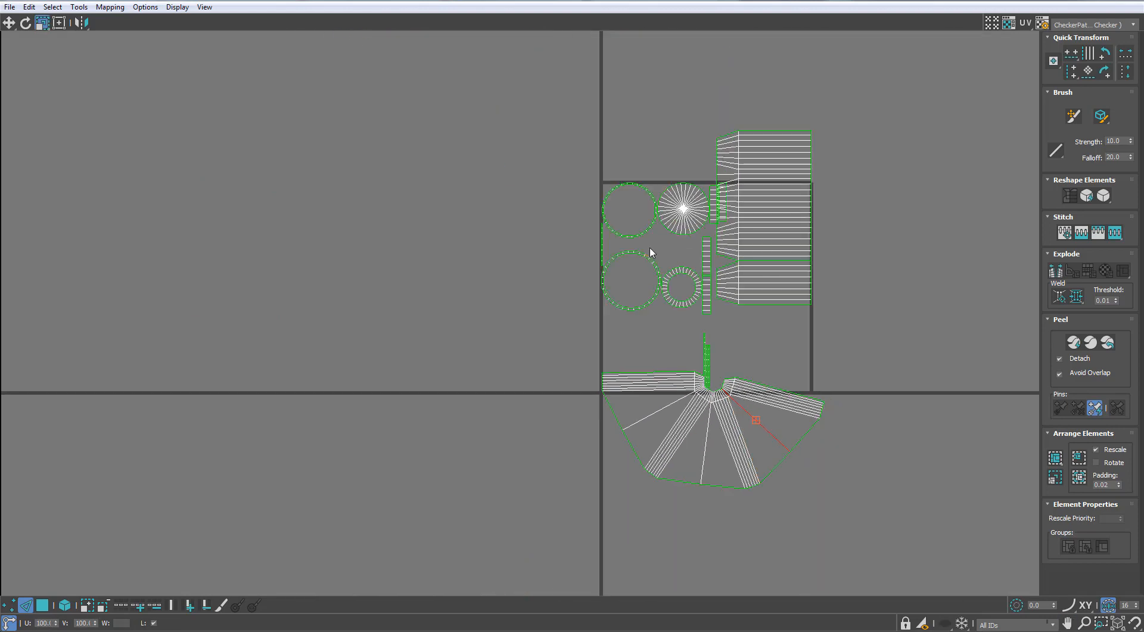
- Move one short collar strip as a whole element out to the empty space left of the UV tile
scroll(652, 253, "up", 3)
middle_click_drag(669, 379, 619, 391)
key("3")
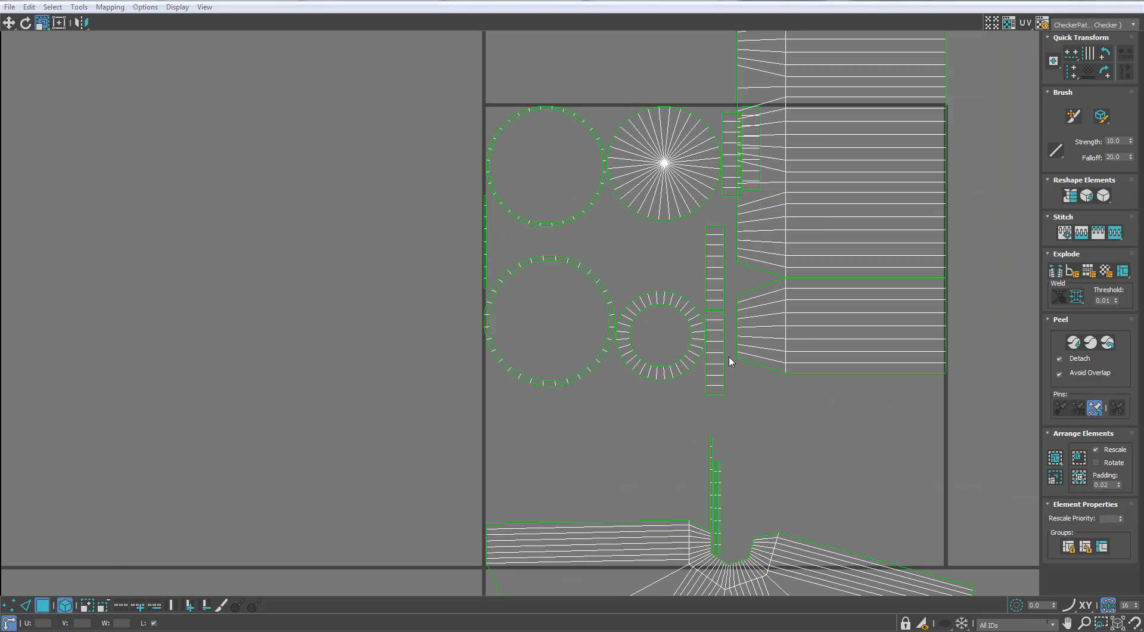
left_click(715, 361)
left_click_drag(487, 382, 397, 418)
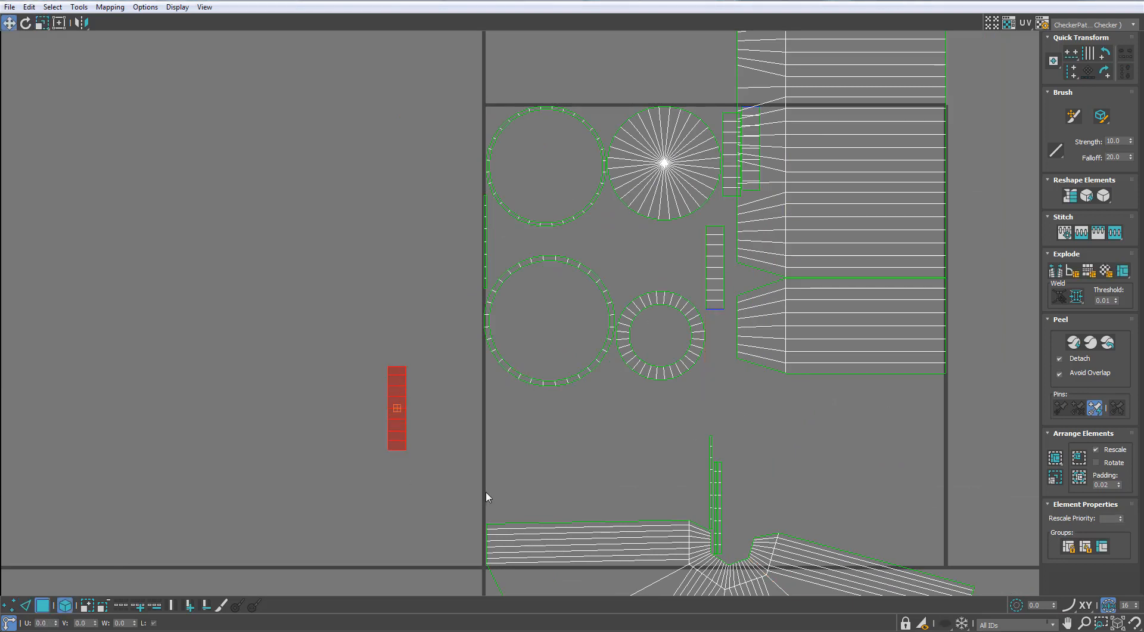
key("2")
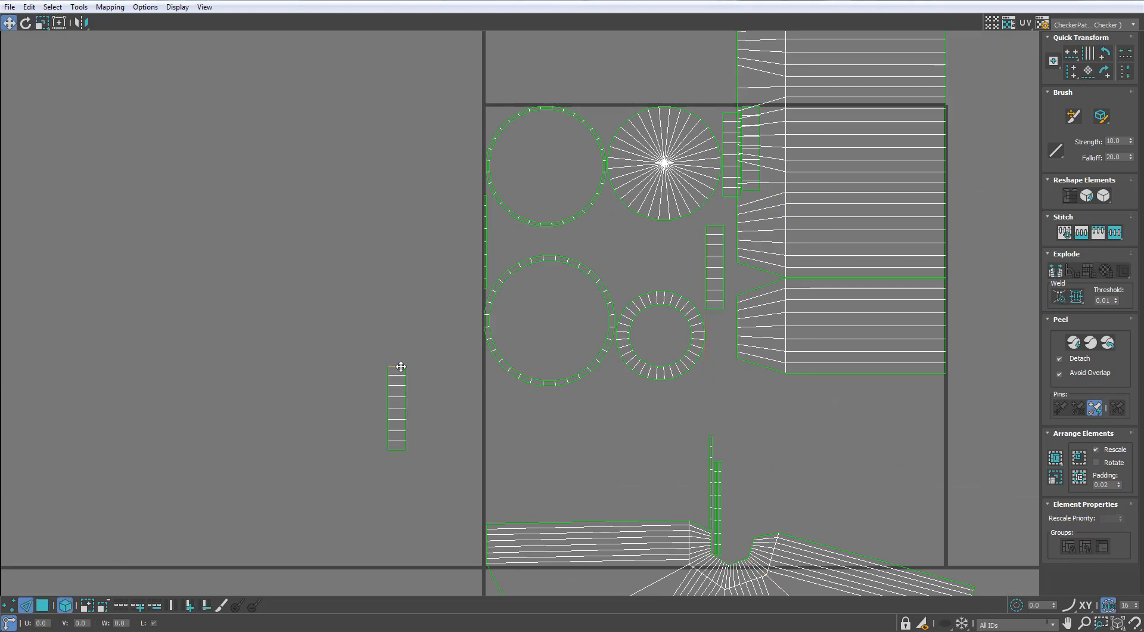
- Try to stitch the neighbouring strip onto the end edge of the moved collar strip, and undo the stitch
left_click(400, 365)
key("s")
key("ctrl+z")
left_click(416, 428)
- Turn off element selection and stitch the remaining collar pieces onto the moved strip to form one long strip
left_click(64, 605)
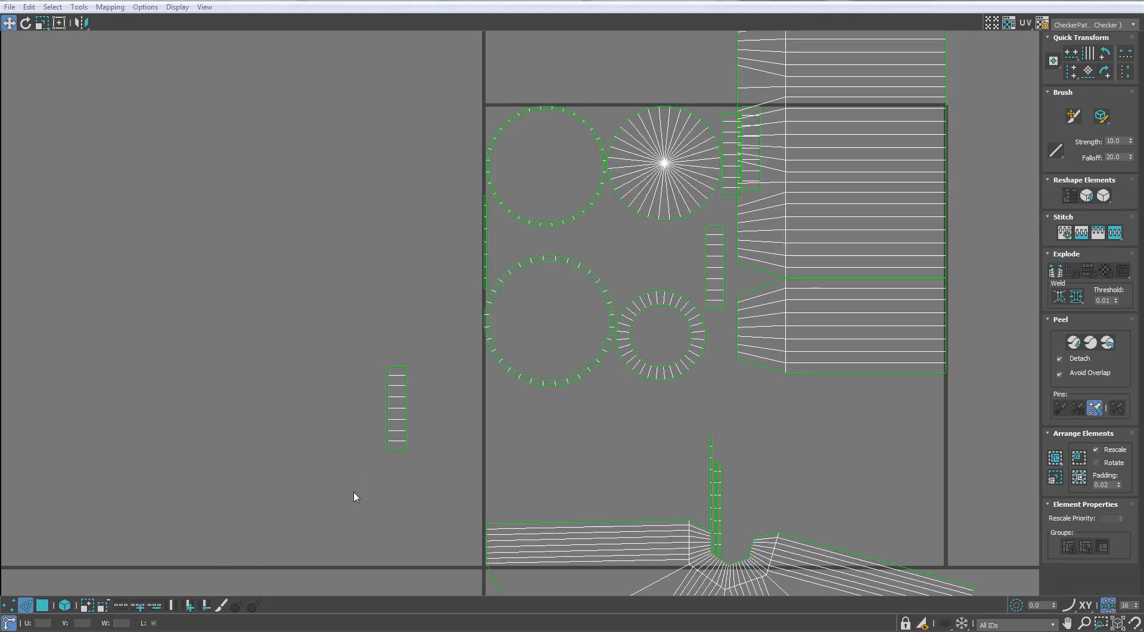
left_click(403, 367)
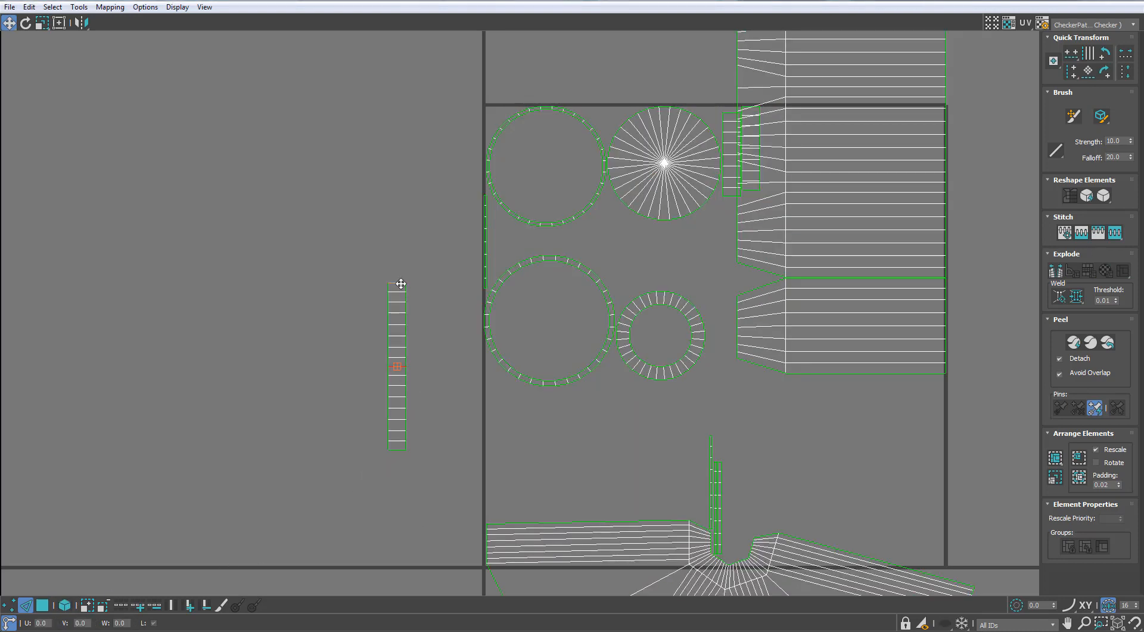
scroll(394, 255, "down", 3)
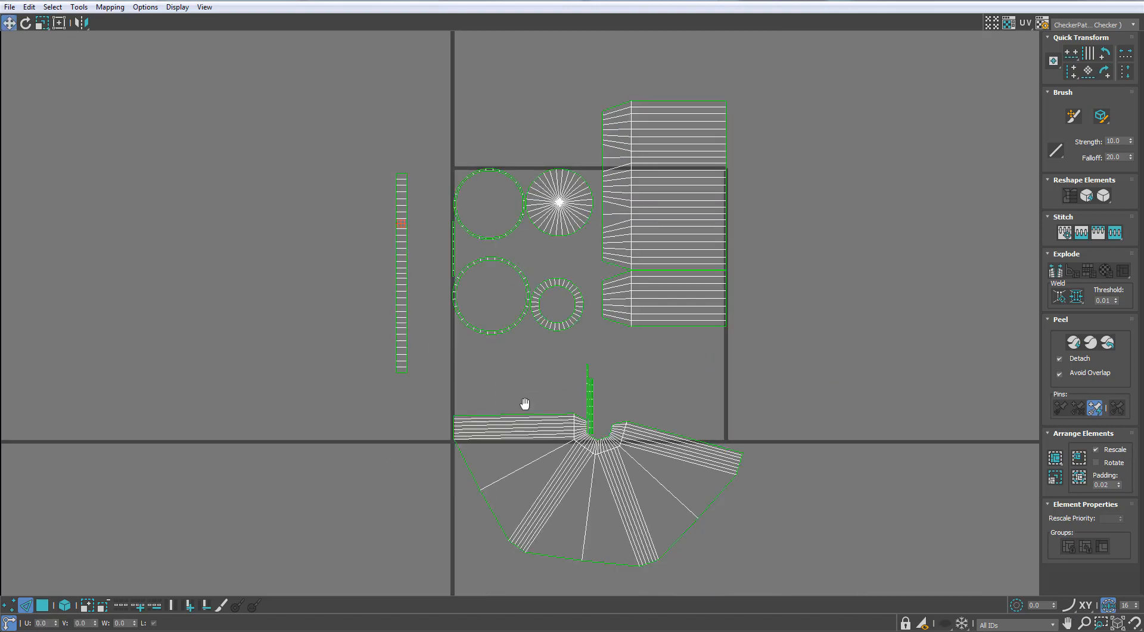
- Examine the cylinder's rim and side faces in the viewport to see where the thin UV strips belong
scroll(560, 289, "up", 5)
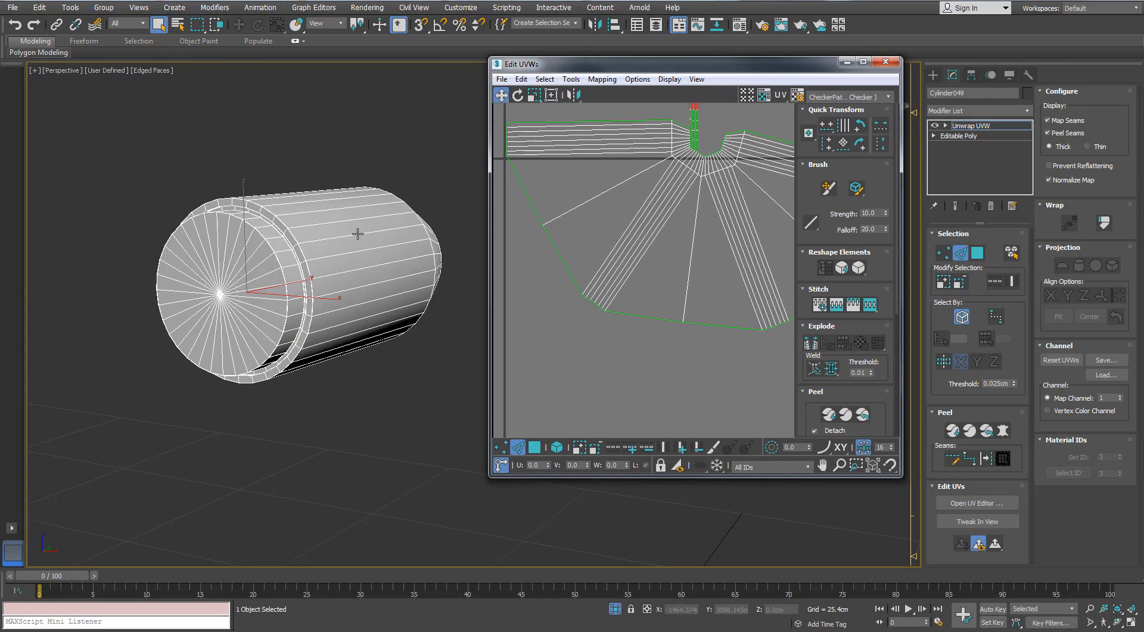
scroll(289, 217, "up", 4)
middle_click_drag(289, 217, 204, 230, "alt")
middle_click_drag(105, 242, 279, 236)
middle_click_drag(278, 236, 307, 198, "alt")
scroll(323, 196, "up", 3)
scroll(322, 195, "up", 3)
scroll(322, 196, "down", 5)
double_click(776, 68)
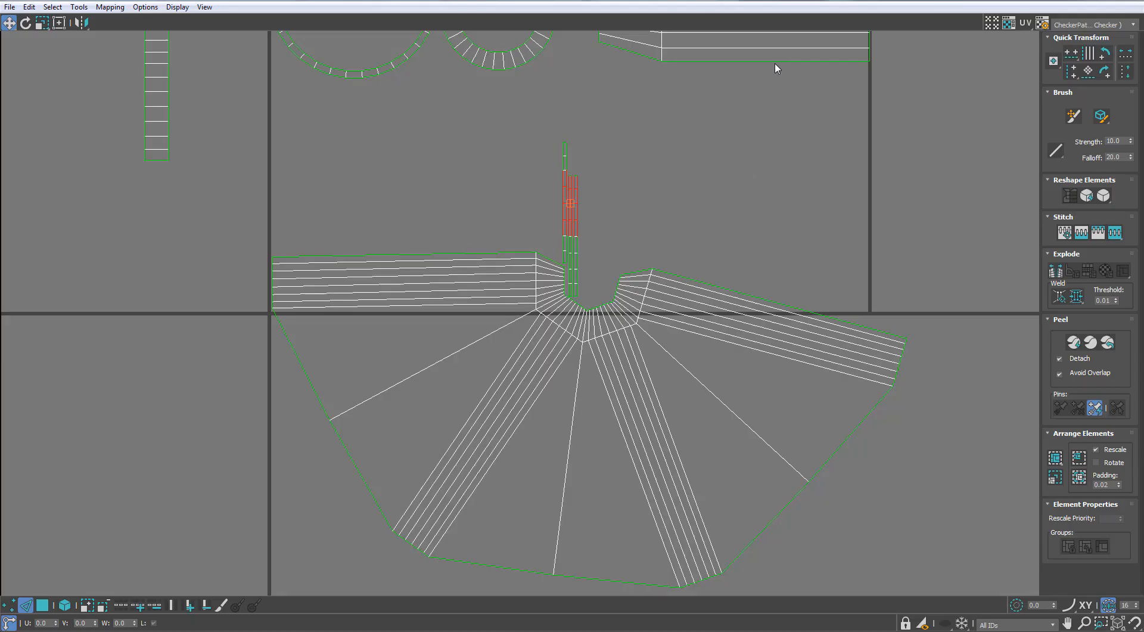
- Move the thin rim strips out of the UV tile, placing them left of the long collar strip
scroll(516, 234, "up", 2)
scroll(564, 250, "down", 5)
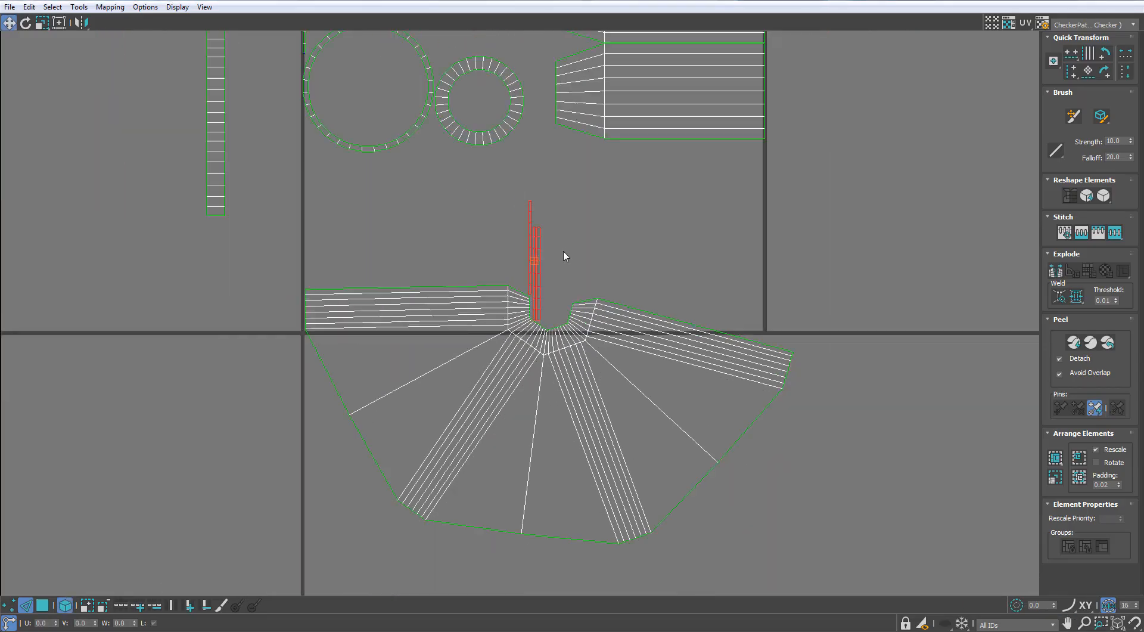
scroll(570, 282, "up", 2)
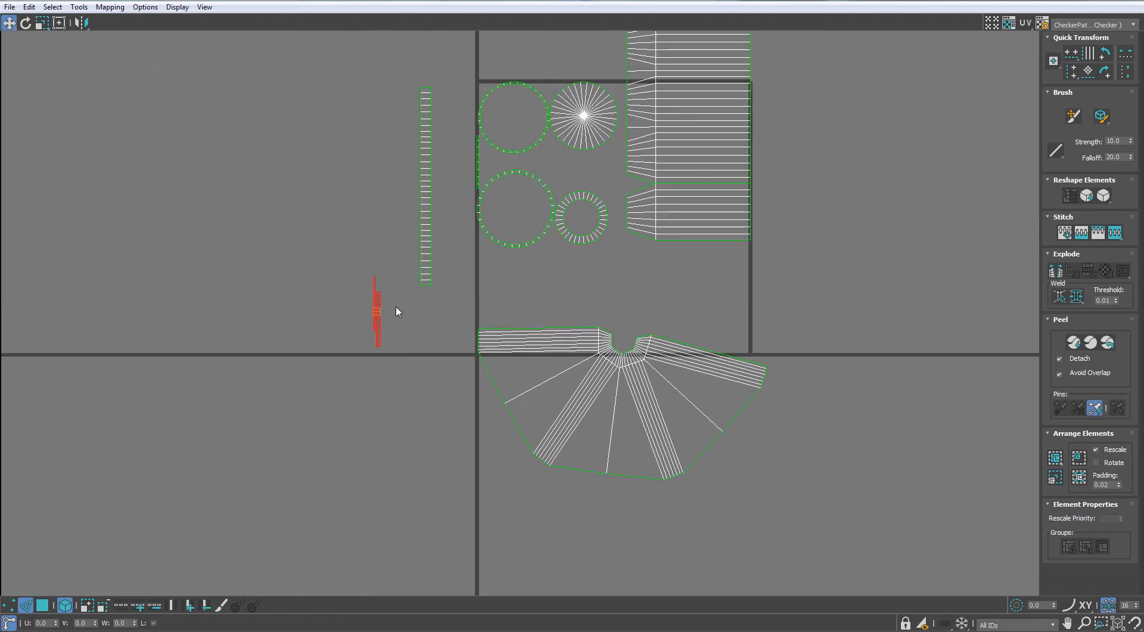
scroll(276, 309, "up", 4)
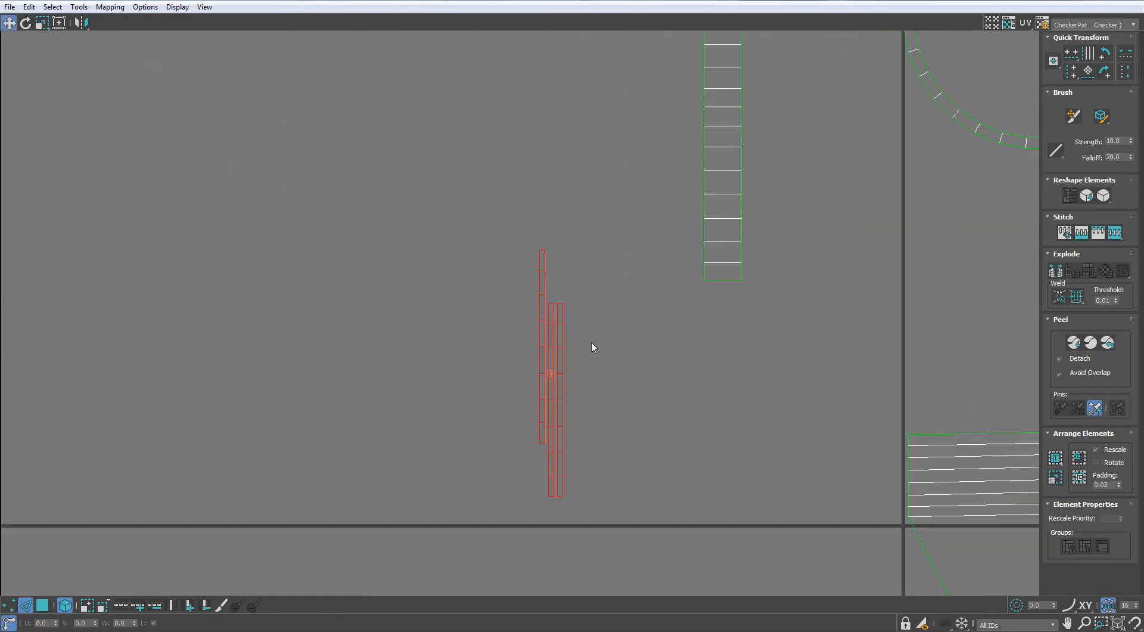
key("2")
scroll(555, 337, "up", 3)
scroll(560, 354, "up", 4)
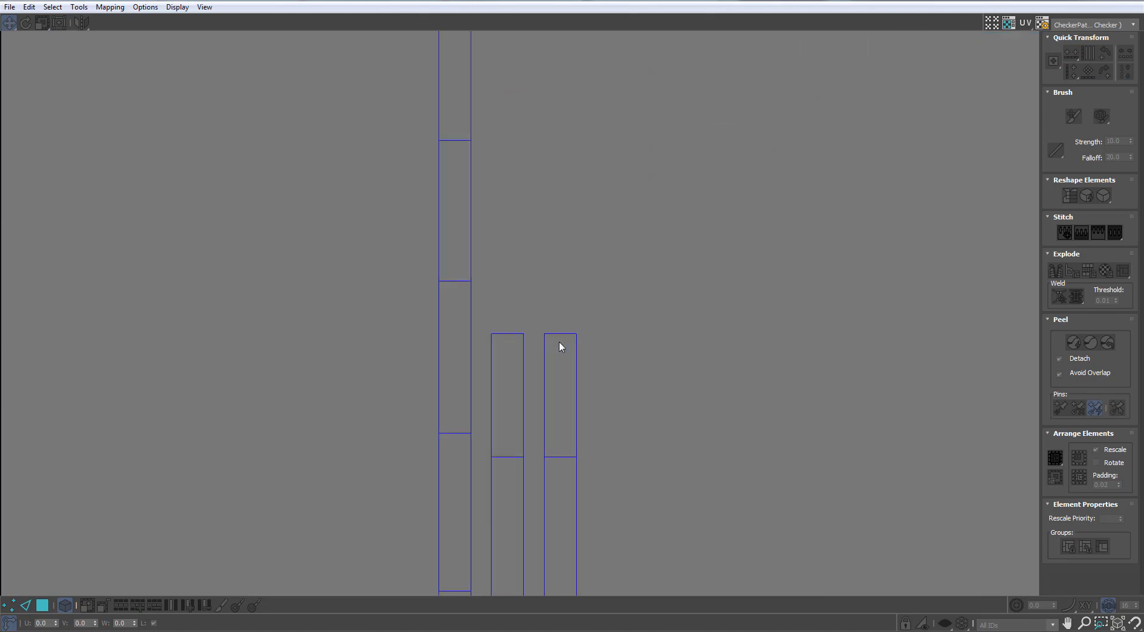
- Try to stitch a thin rim strip at its short end edge with element selection still on
key("2")
left_click_drag(560, 334, 560, 335)
key("s")
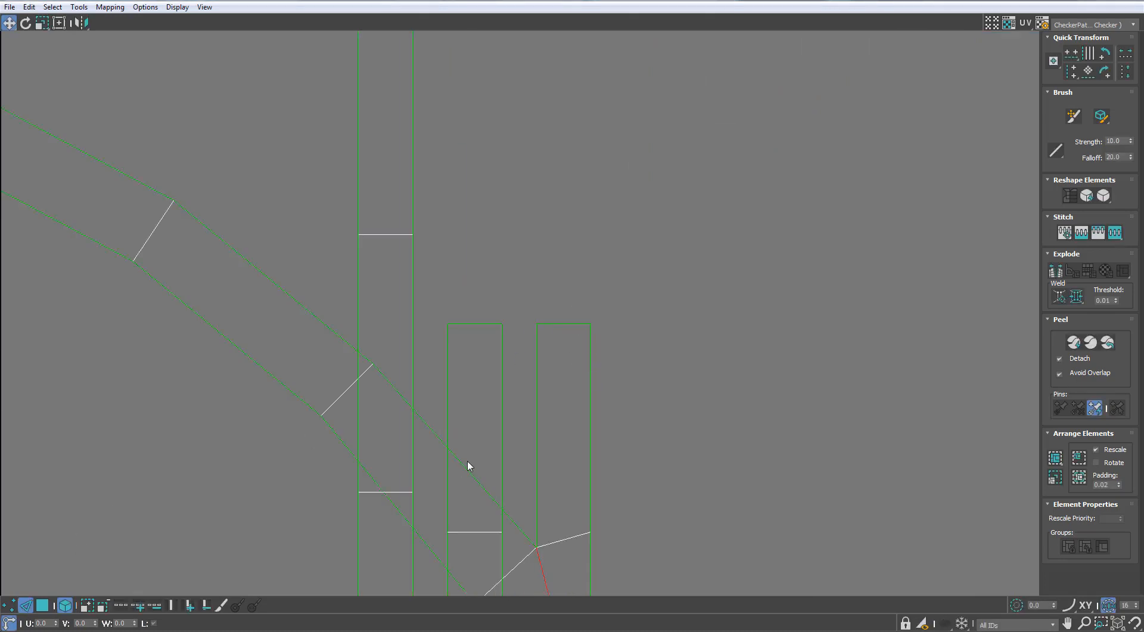
- Turn off element selection and stitch the thin rim strips end to end into one long strip
left_click(66, 608)
left_click_drag(538, 298, 577, 359)
key("s")
scroll(551, 383, "down", 5)
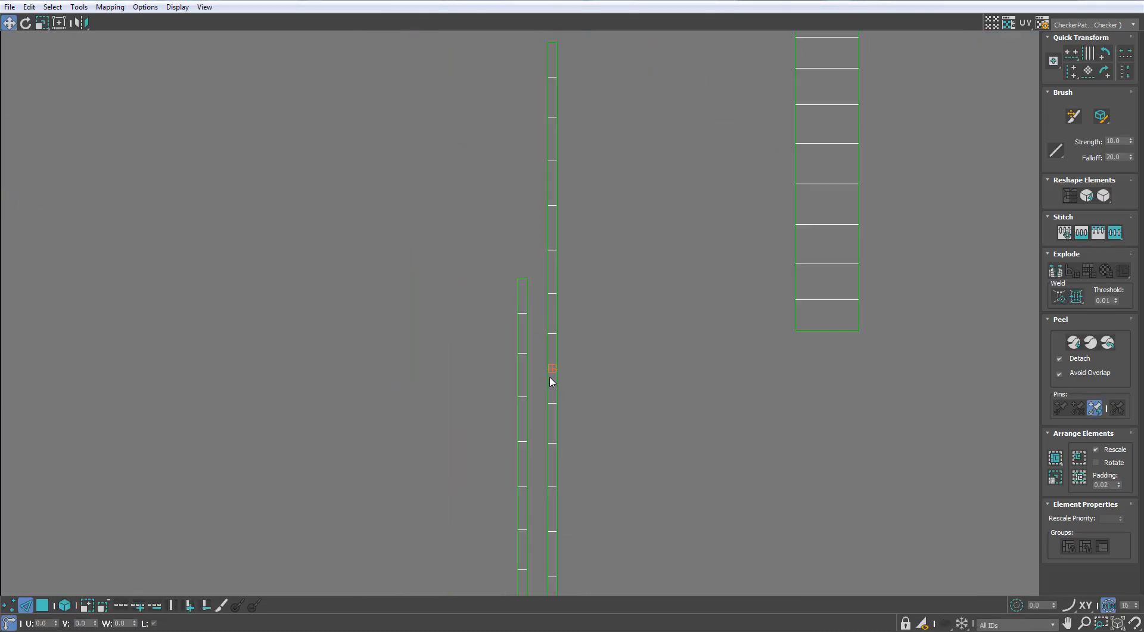
middle_click_drag(566, 40, 538, 317)
scroll(517, 316, "up", 4)
scroll(518, 318, "down", 8)
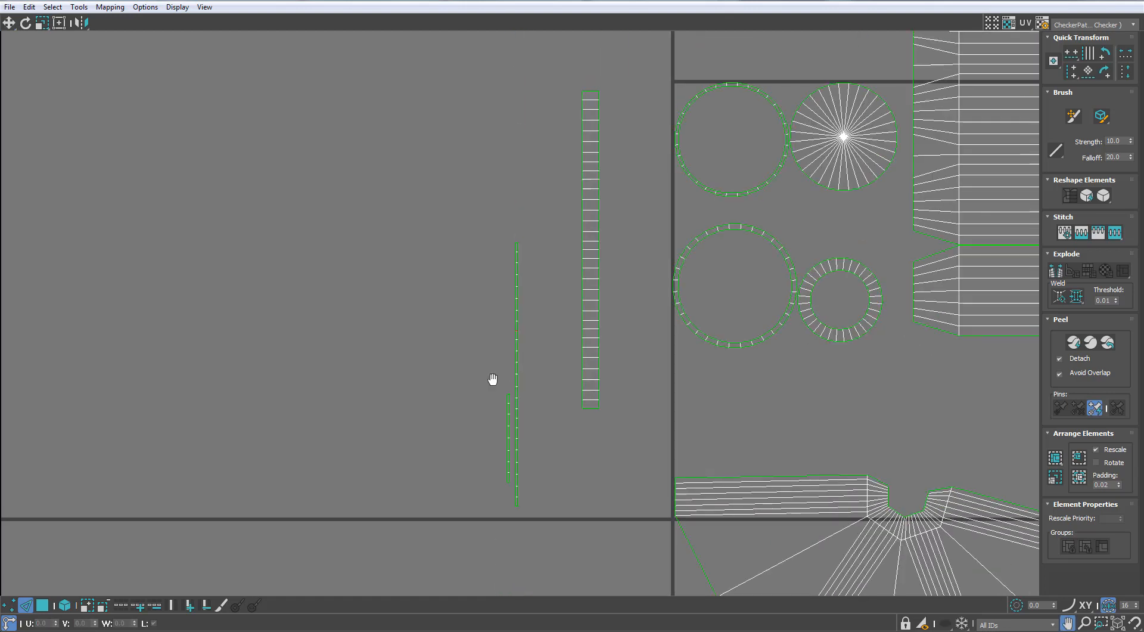
scroll(489, 357, "up", 8)
left_click_drag(491, 320, 502, 348)
key("s")
scroll(516, 323, "down", 8)
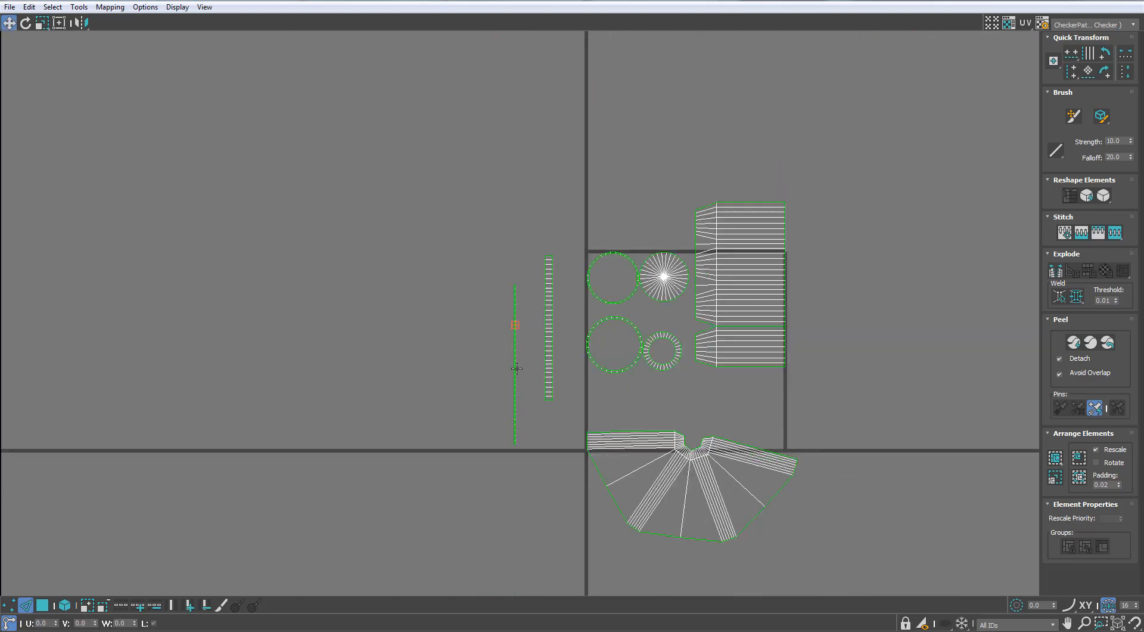
- Select the faces of all islands and pack them together into the UV tile
middle_click_drag(741, 385, 568, 354)
scroll(568, 355, "up", 4)
left_click(42, 606)
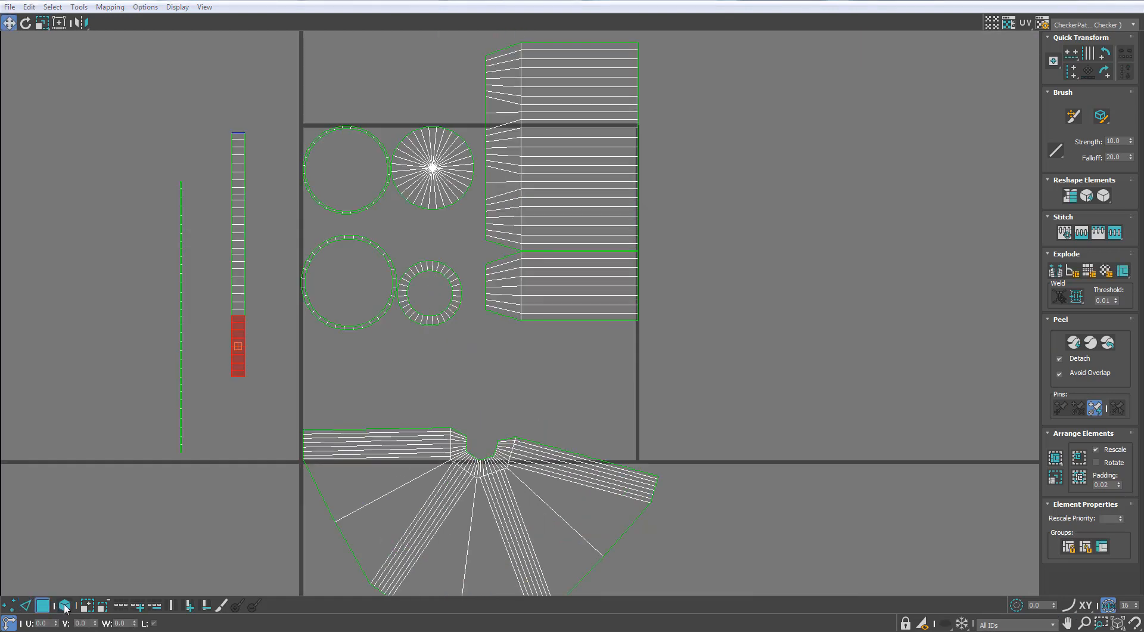
left_click(65, 607)
key("ctrl+a")
scroll(332, 451, "down", 3)
left_click(1056, 468)
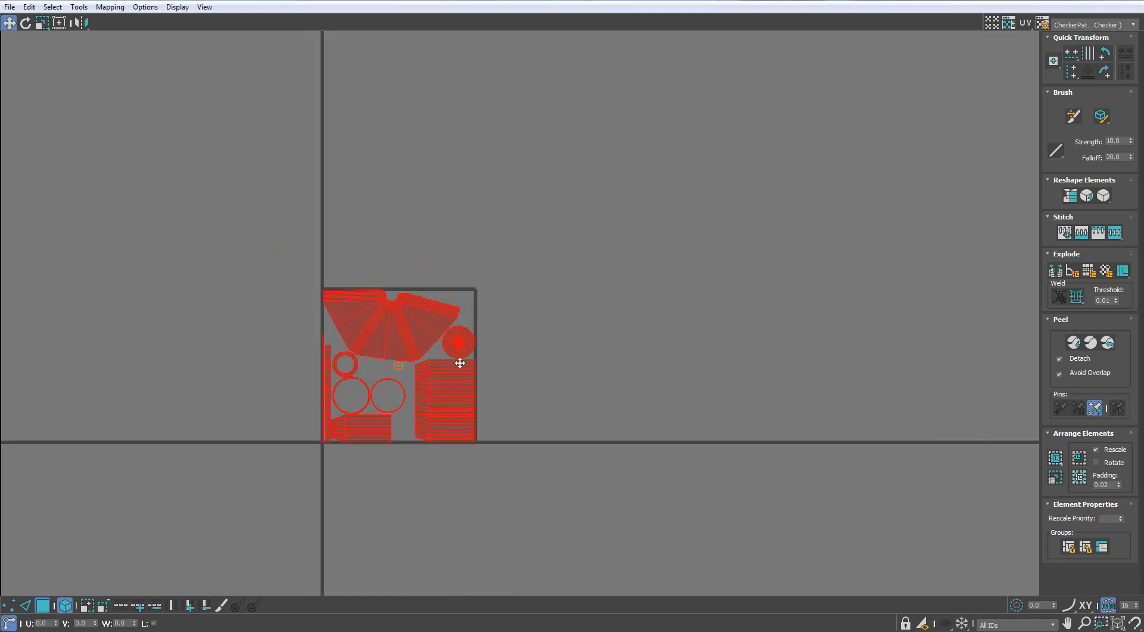
scroll(453, 364, "up", 5)
scroll(314, 294, "down", 2)
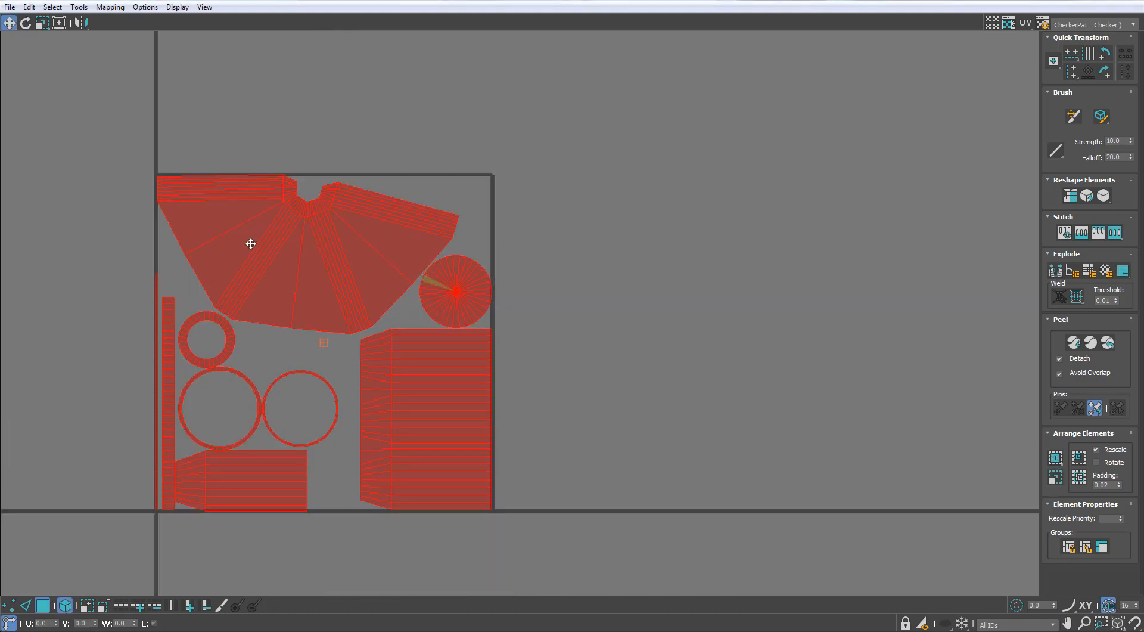
- Relax all the packed islands by polygon angles, then clear the face selection
left_click(79, 7)
left_click(145, 213)
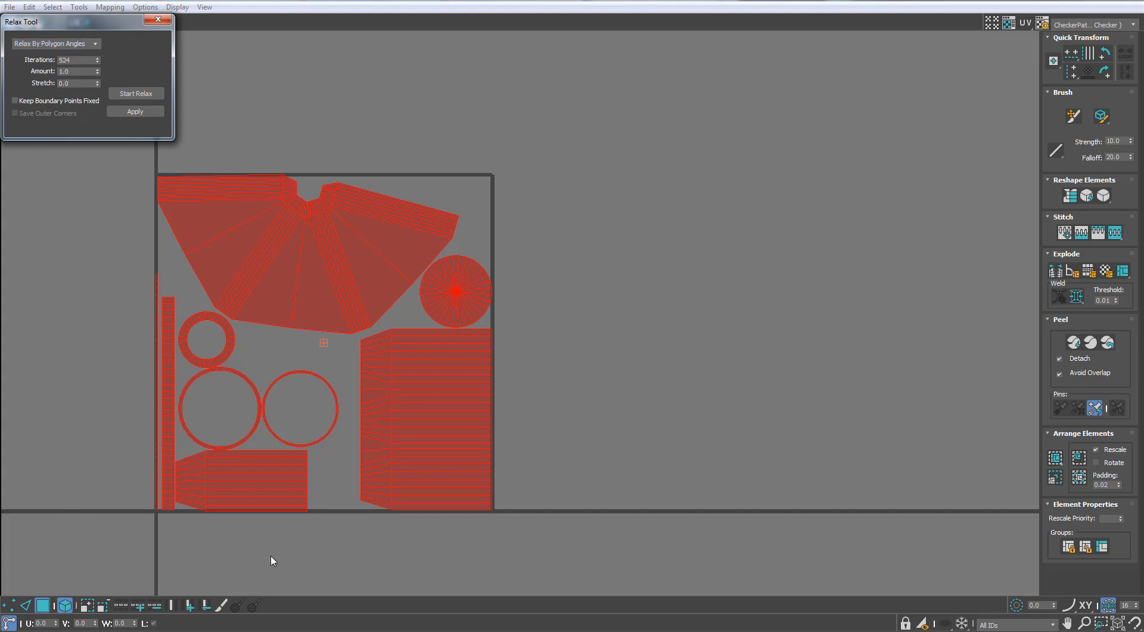
left_click(117, 94)
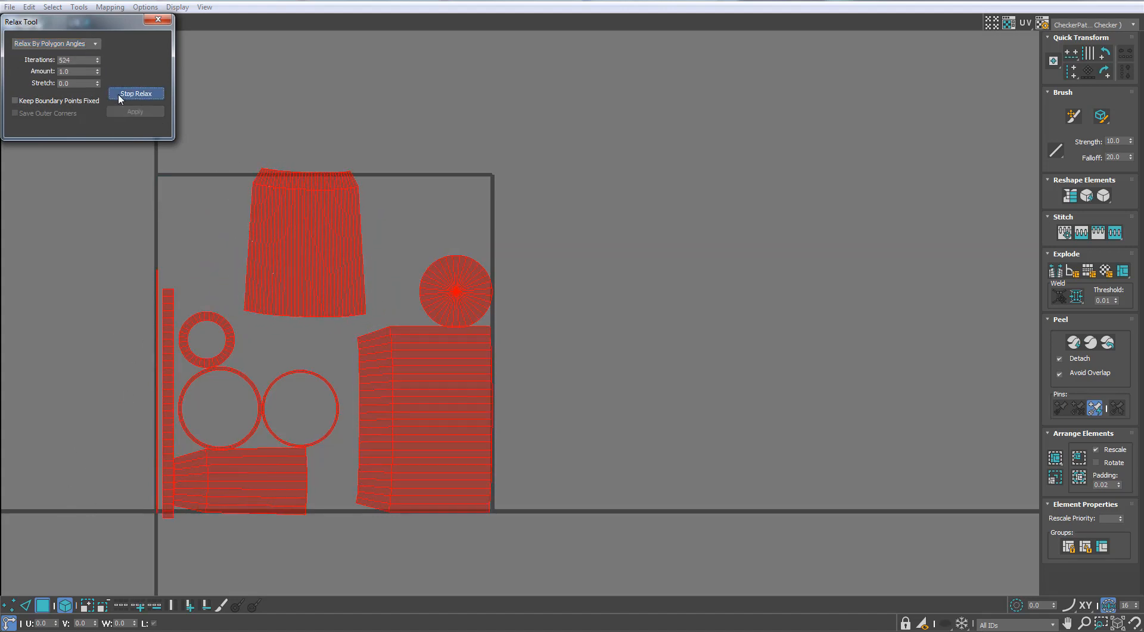
left_click(158, 19)
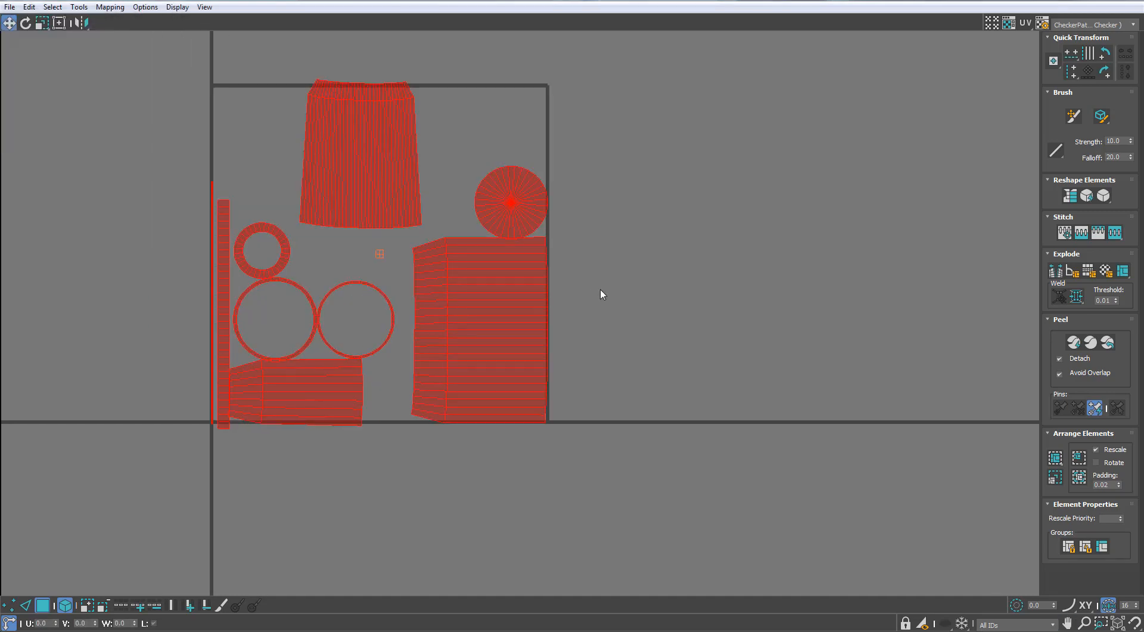
left_click(506, 307)
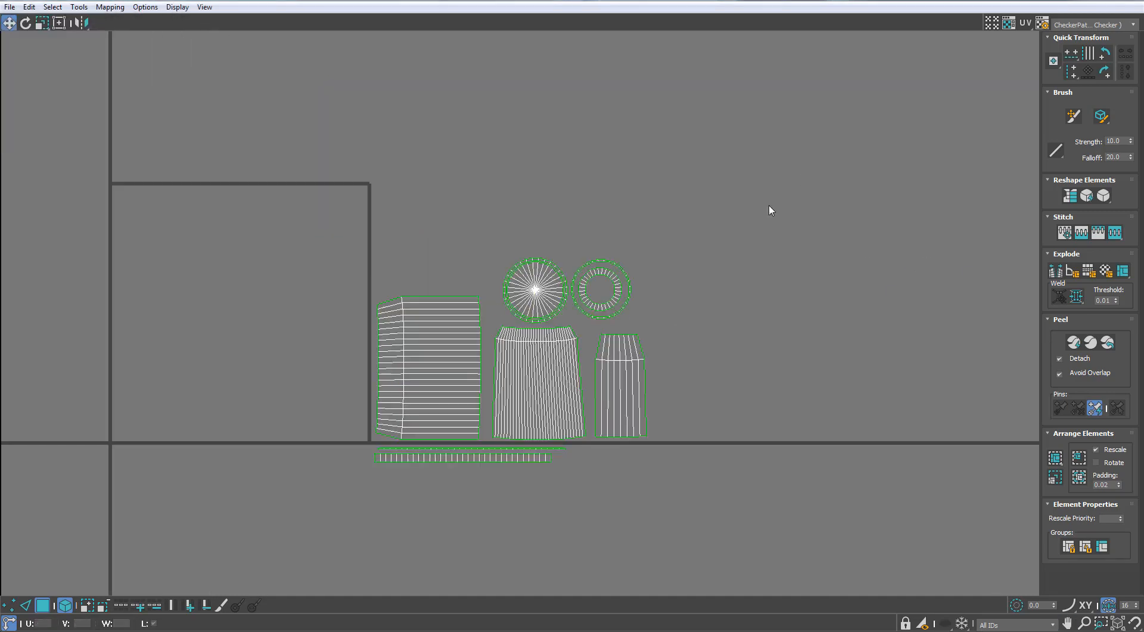
- Select all islands, scale them down together and place them just below the UV tile
key("ctrl+a")
scroll(404, 424, "down", 8)
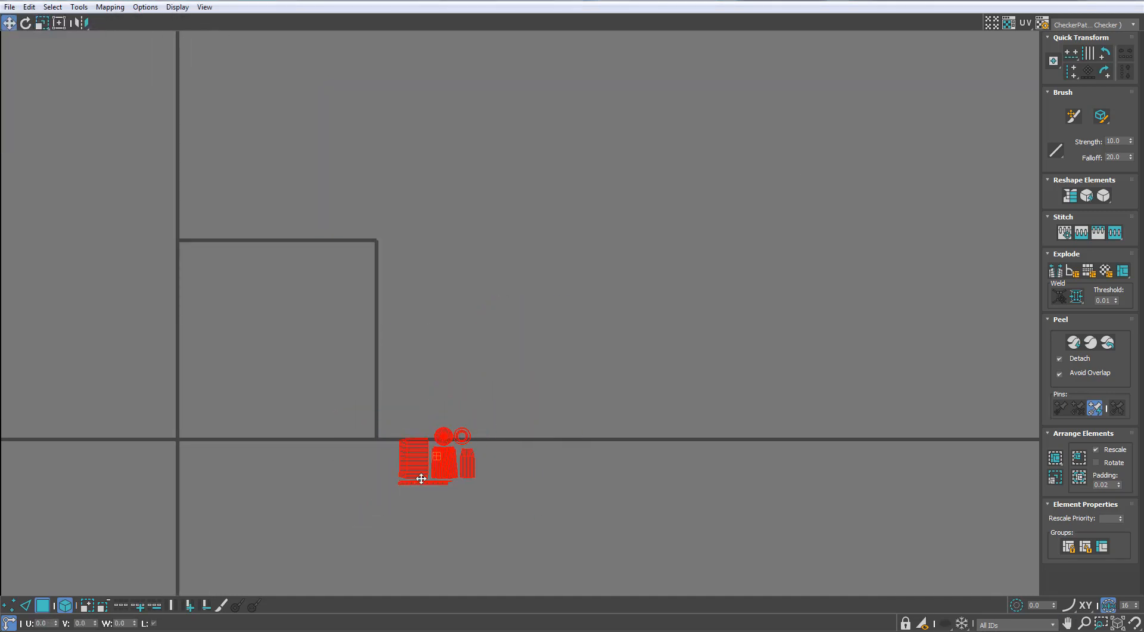
left_click_drag(421, 478, 337, 480)
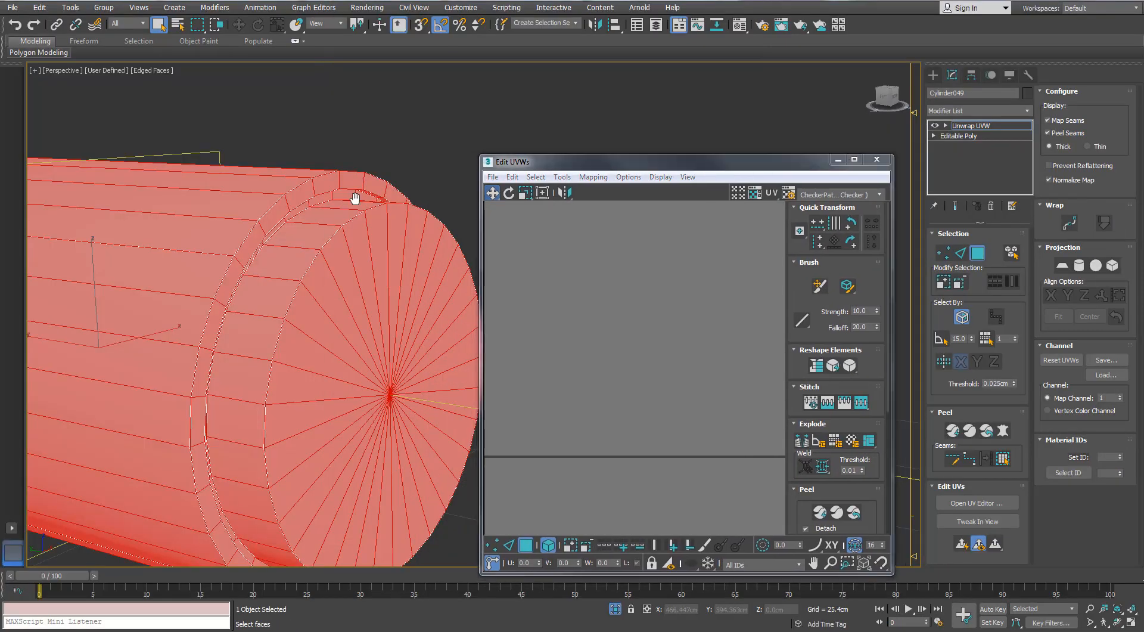
- Assign the checker material from the material editor to the barrel cylinder
scroll(376, 209, "down", 5)
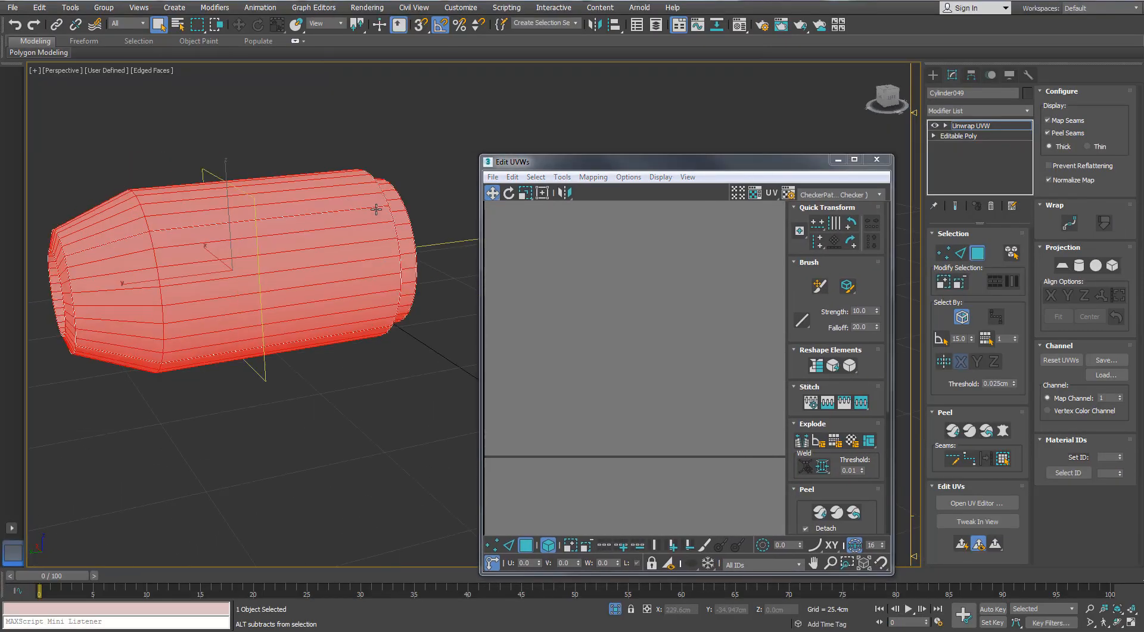
middle_click_drag(376, 210, 424, 218, "alt")
left_click(273, 398)
key("m")
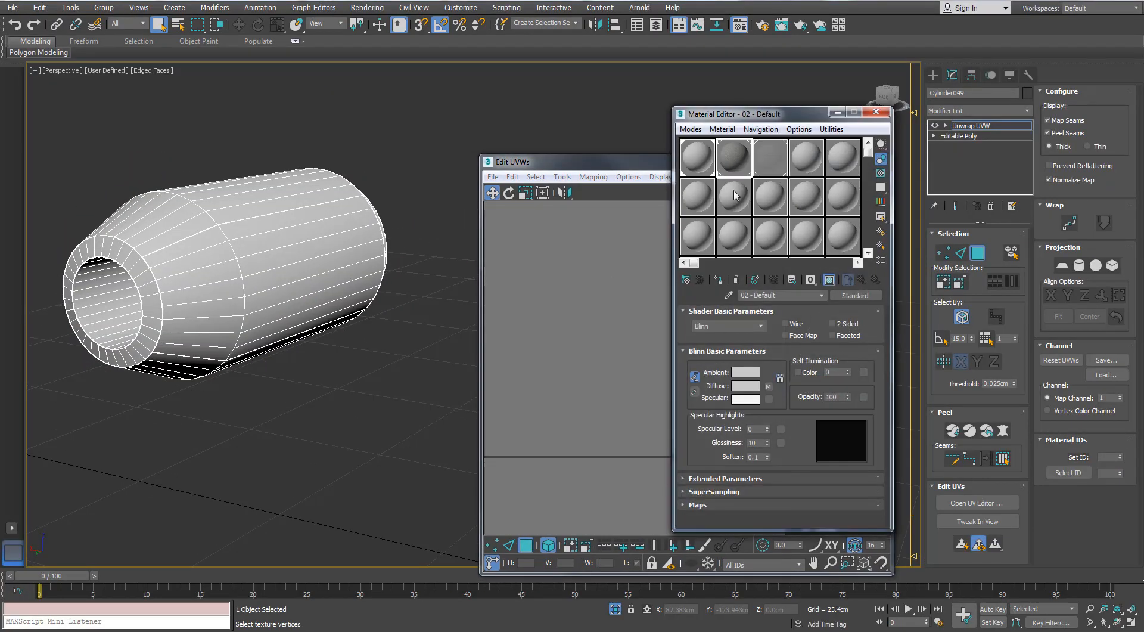
left_click_drag(300, 252, 299, 252)
left_click(876, 113)
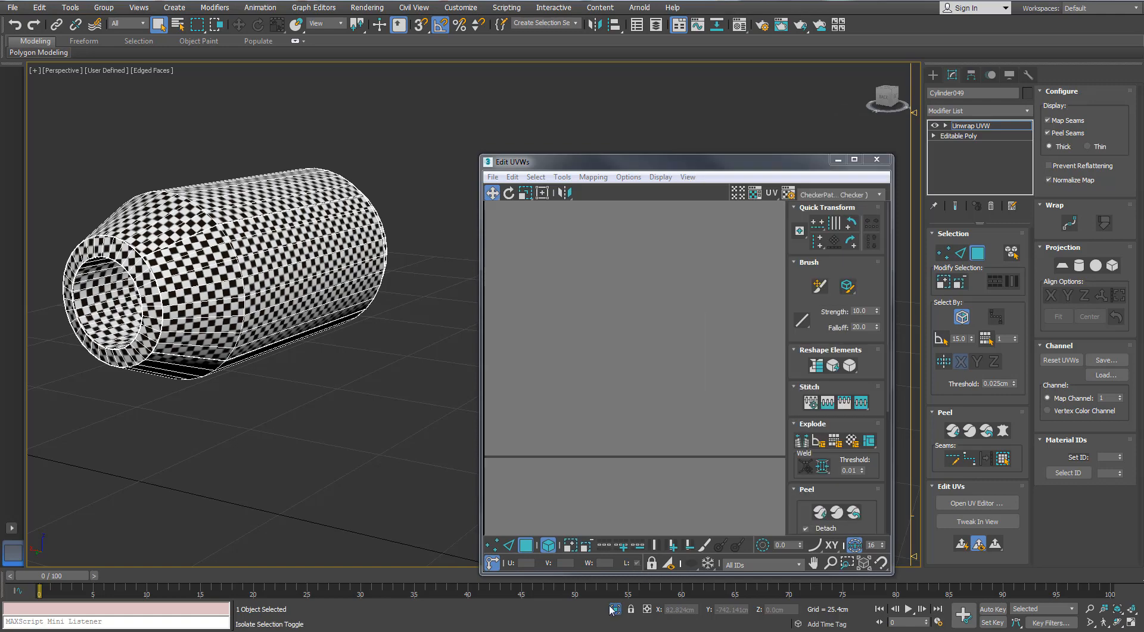
- Exit isolation and compare the cylinder's checker size with that of the adjoining barrel collars
left_click(615, 609)
middle_click_drag(374, 335, 334, 345)
scroll(334, 298, "up", 4)
middle_click_drag(334, 298, 358, 274, "alt")
scroll(358, 239, "up", 5)
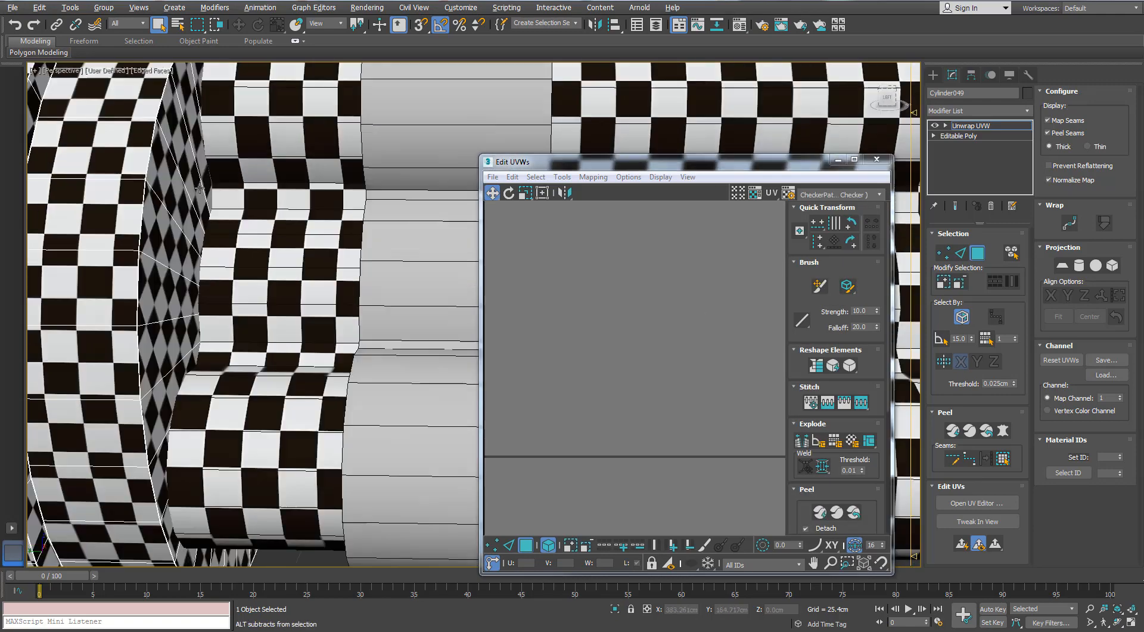
middle_click_drag(358, 209, 405, 226, "alt")
mouse_move(405, 226)
middle_mouse_down()
mouse_move(458, 144)
mouse_move(393, 227)
middle_mouse_up()
scroll(457, 145, "down", 2)
scroll(585, 325, "down", 8)
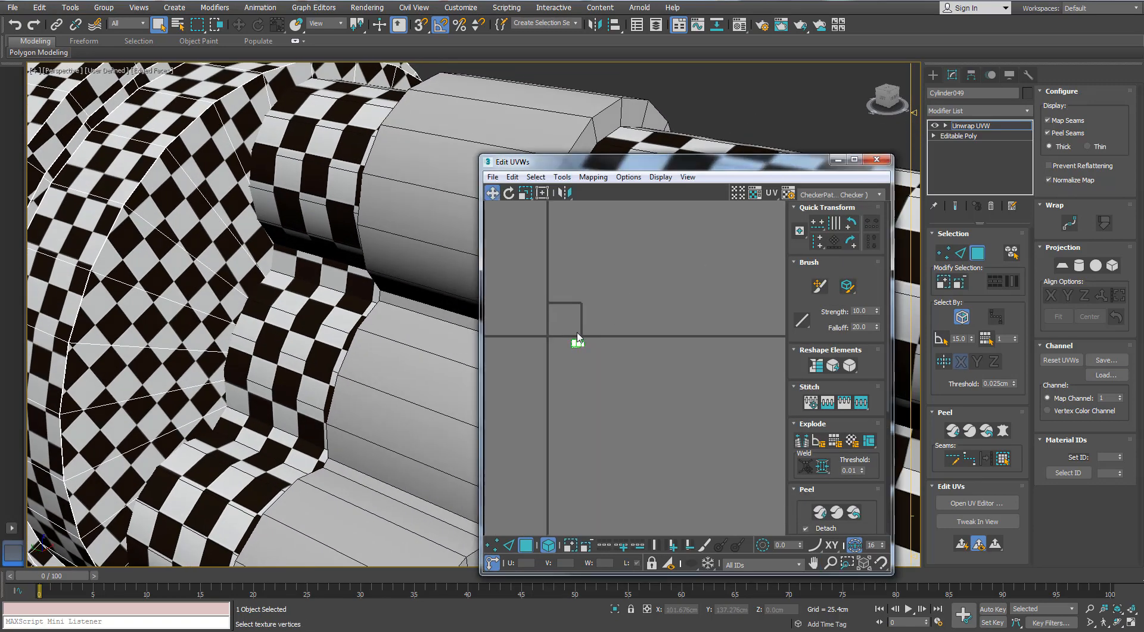
- Scale all the cylinder's islands down uniformly to match its checker size to the adjoining barrel collars
middle_click_drag(584, 334, 677, 308)
scroll(677, 309, "up", 5)
key("ctrl+a")
scroll(641, 372, "up", 4)
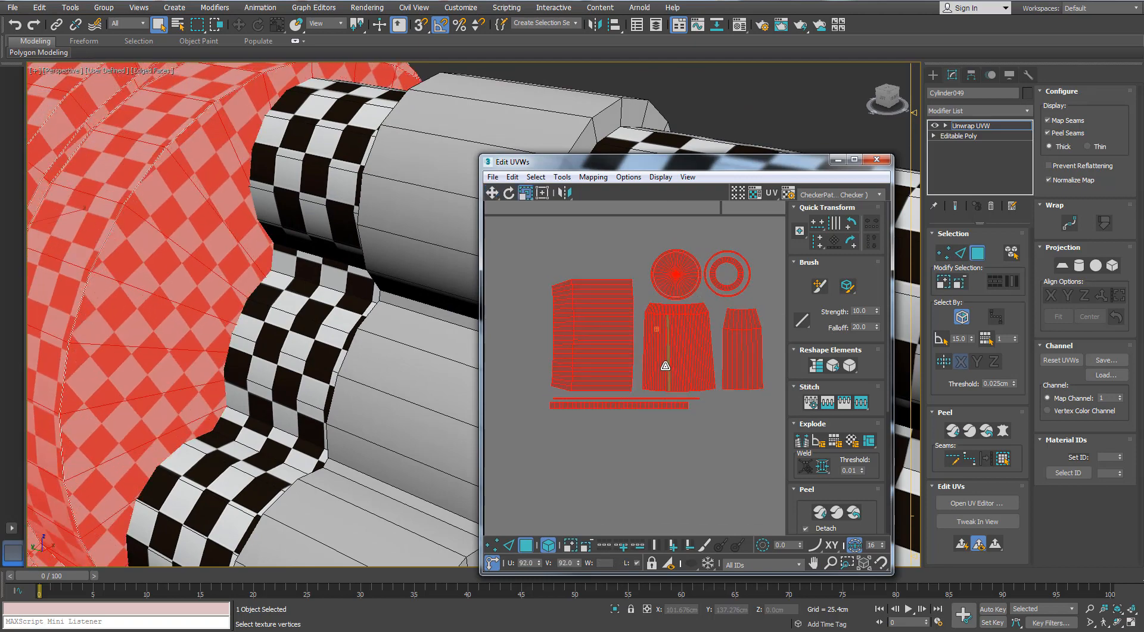
left_click_drag(664, 370, 658, 382)
scroll(406, 297, "down", 5)
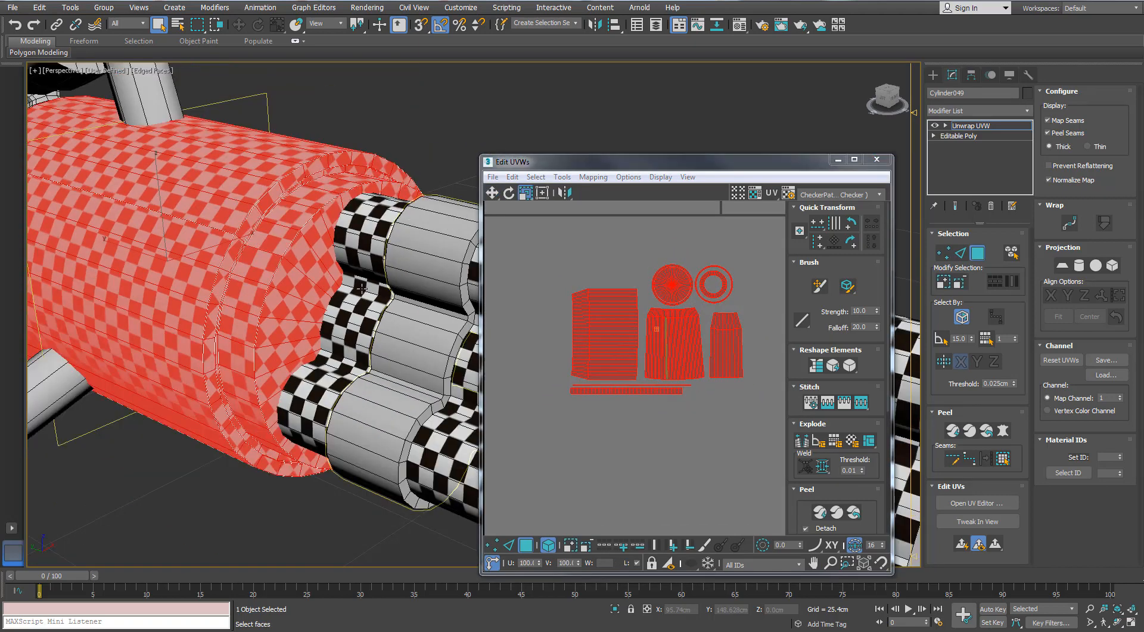
scroll(346, 280, "up", 3)
middle_click_drag(407, 296, 299, 273, "alt")
scroll(346, 280, "up", 2)
scroll(376, 270, "down", 4)
scroll(228, 255, "down", 3)
scroll(298, 273, "down", 2)
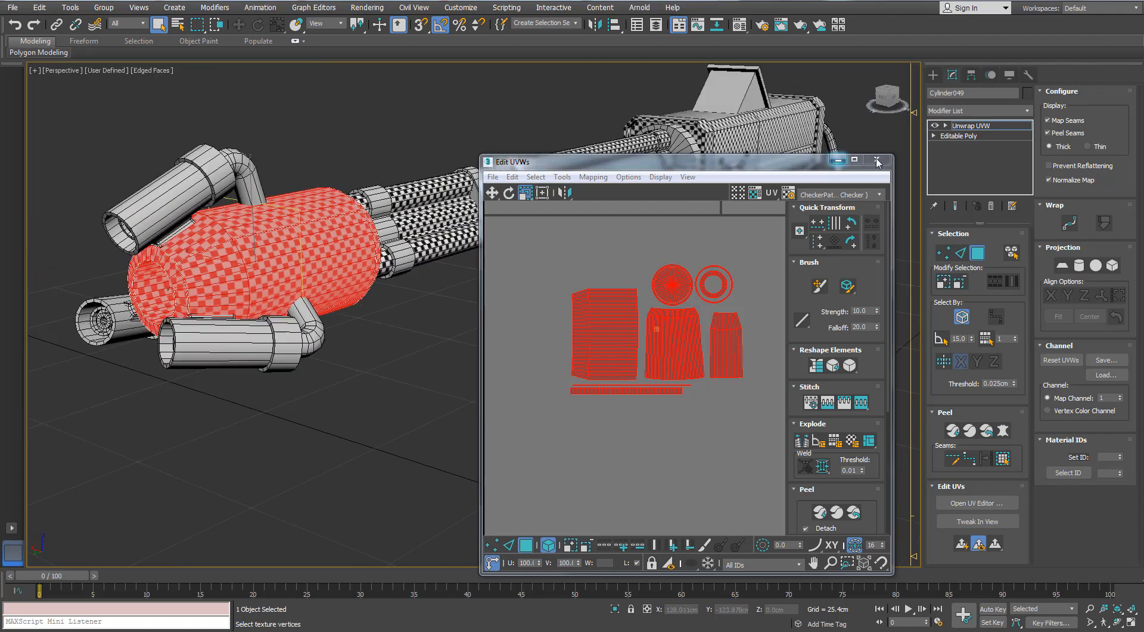
- Close the UV editor, leave face selection and isolate the lower front canister with its bent pipe
left_click(876, 160)
left_click(977, 260)
left_click(232, 345)
key("alt+q")
middle_click_drag(231, 345, 926, 289, "alt")
scroll(394, 351, "up", 3)
scroll(429, 334, "up", 2)
scroll(429, 334, "down", 4)
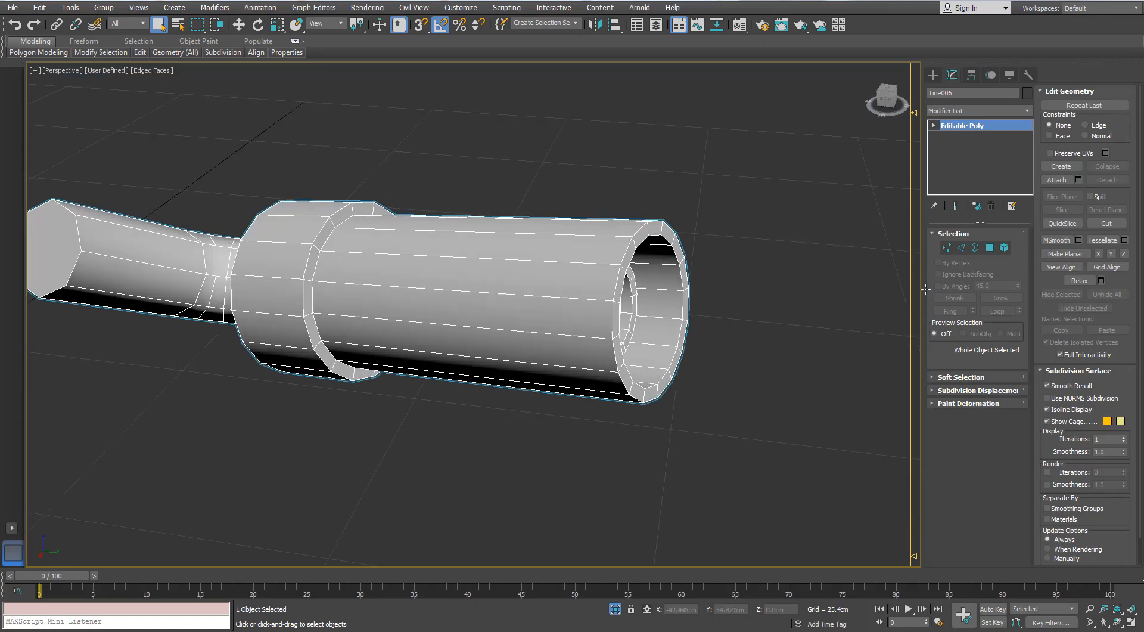
- Delete the cap polygon closing the end of the bent pipe and leave polygon editing
left_click(990, 248)
left_click(71, 246)
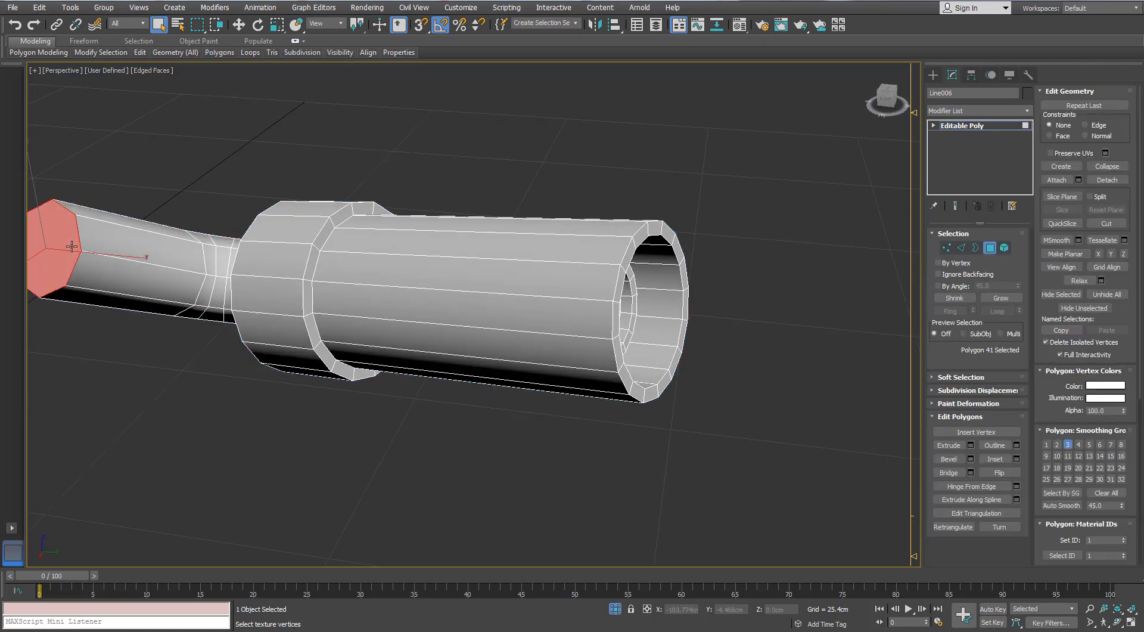
key("Delete")
scroll(113, 245, "down", 4)
middle_click_drag(322, 253, 179, 262, "alt")
scroll(256, 244, "up", 5)
middle_click_drag(113, 274, 345, 241)
scroll(302, 221, "down", 2)
scroll(272, 212, "down", 4)
middle_click_drag(272, 211, 334, 232, "alt")
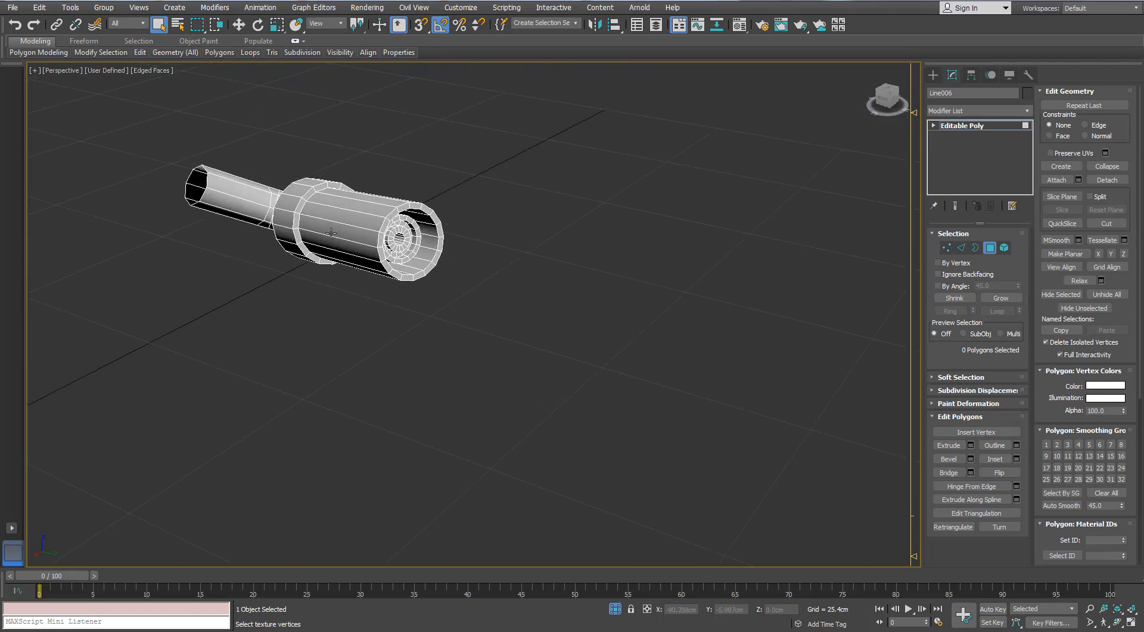
scroll(334, 231, "up", 3)
left_click(990, 249)
- Add an Unwrap UVW modifier to the canister and open its UV editor
left_click(977, 111)
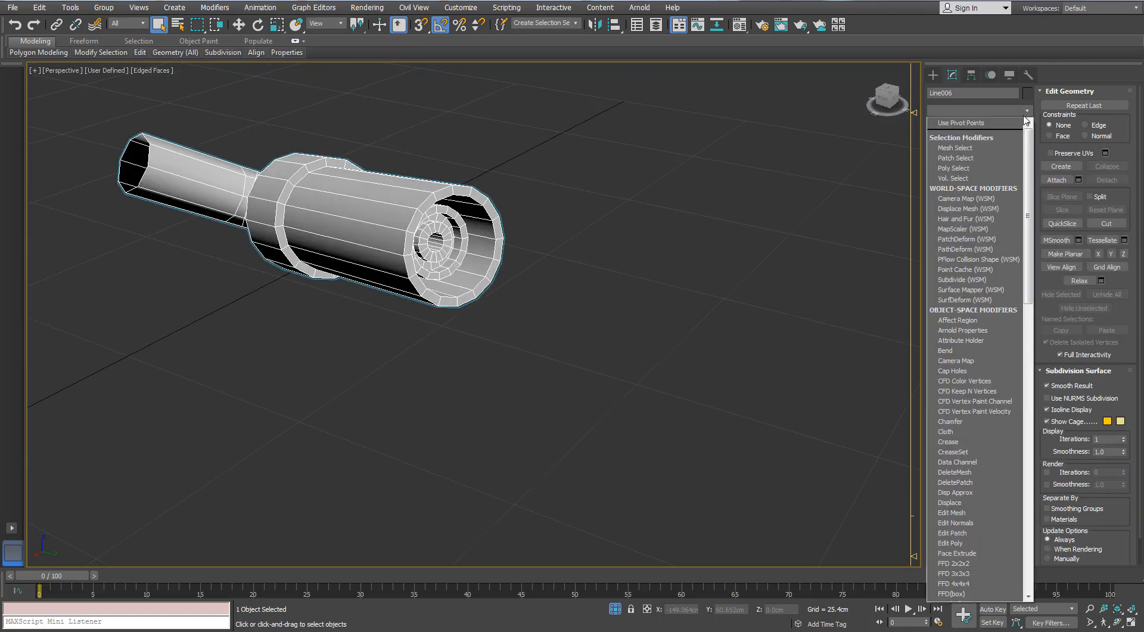
scroll(977, 358, "down", 5)
left_click(953, 523)
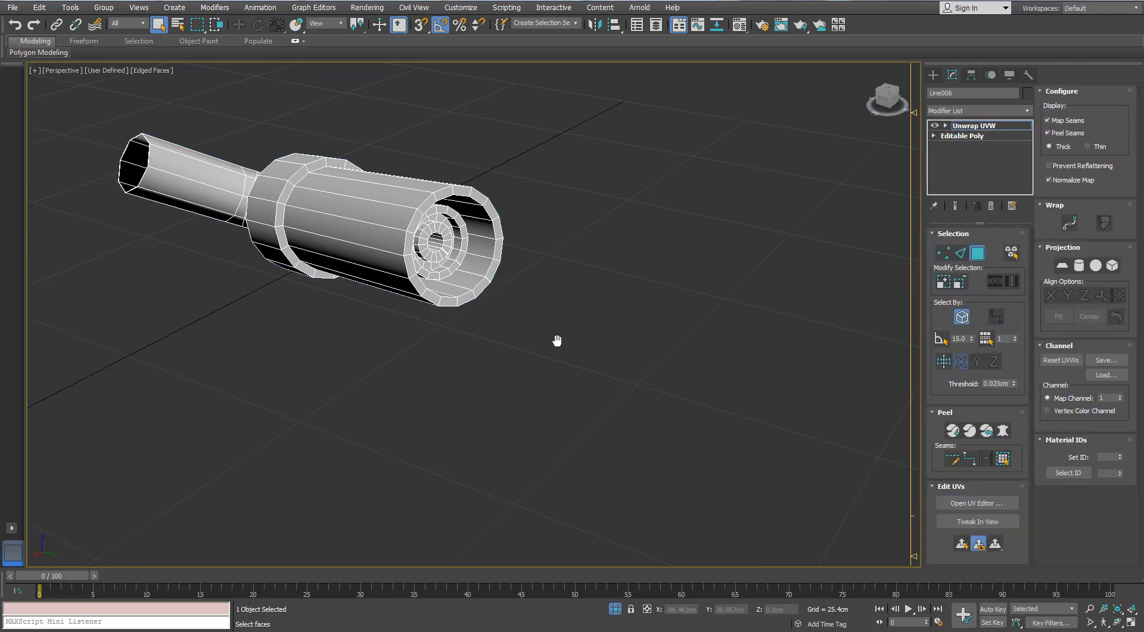
middle_click_drag(557, 340, 552, 363)
left_click_drag(28, 236, 620, 89)
left_click(681, 298)
- Select all the canister's faces and apply normal mapping with the Box Mapping method
key("ctrl+a")
left_click(596, 99)
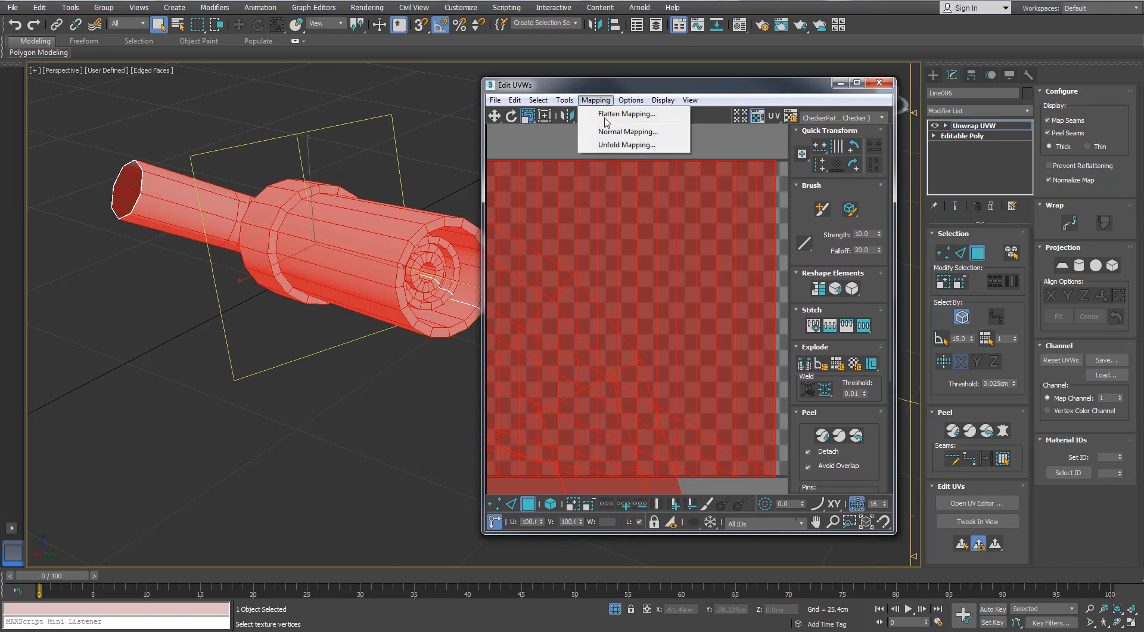
left_click(552, 160)
left_click(134, 113)
left_click(98, 154)
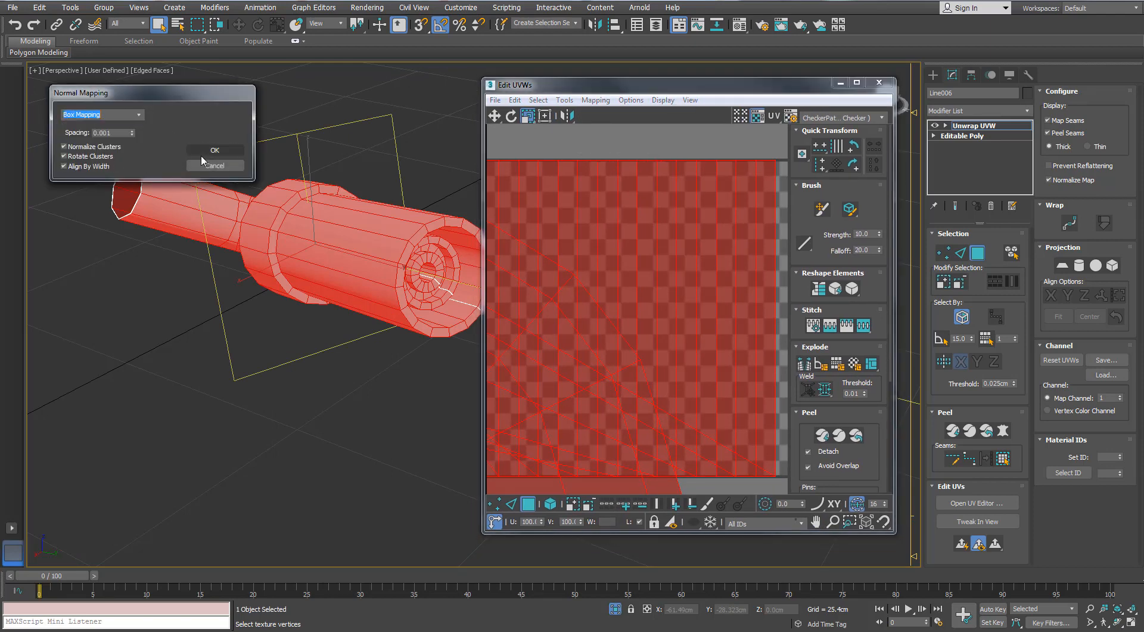
left_click(215, 149)
- Maximize the UV editor, pack all the canister's islands into the UV tile and clear the selection
left_click(856, 83)
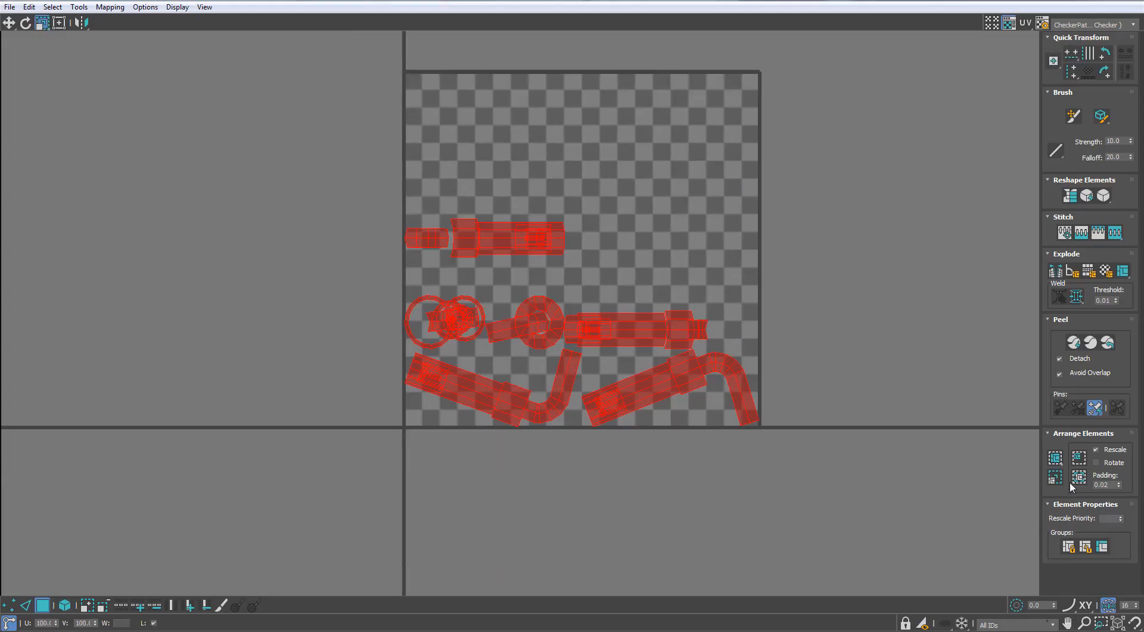
left_click(1054, 456)
scroll(685, 276, "up", 3)
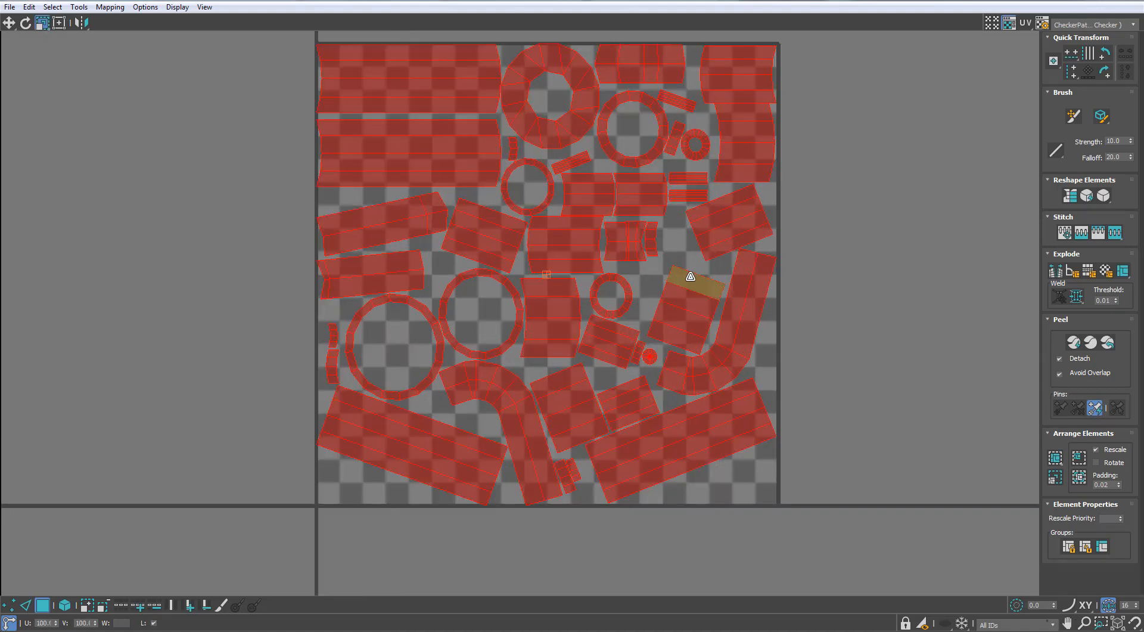
middle_click_drag(667, 246, 691, 242)
scroll(691, 242, "down", 2)
middle_click_drag(556, 253, 564, 235)
left_click(730, 408)
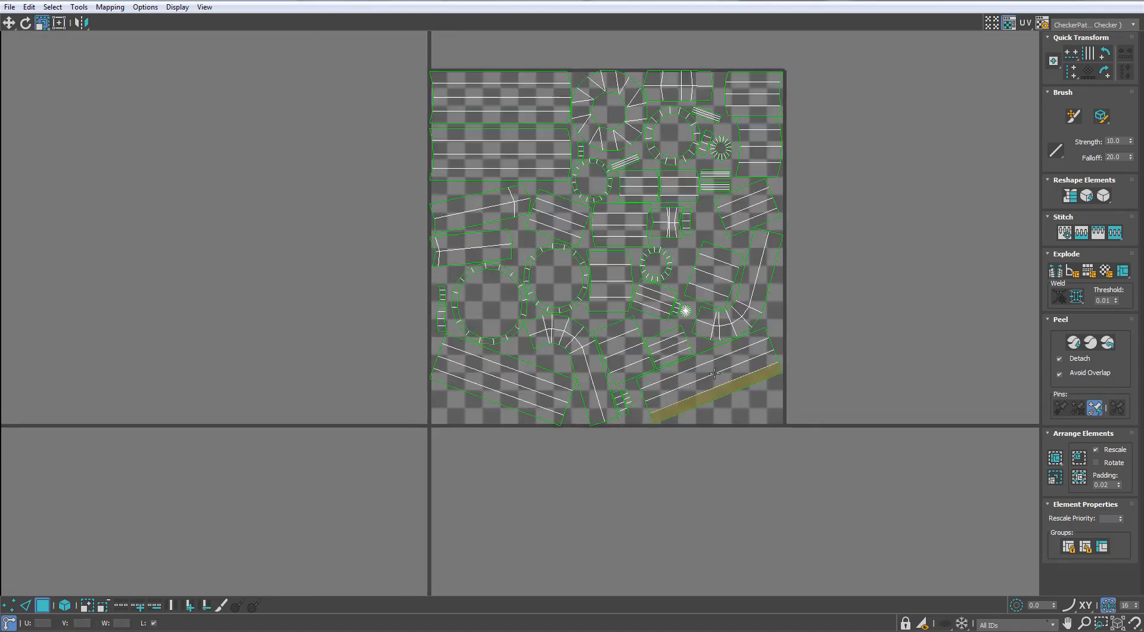
- Switch to the Move tool and hide the checker background in the UV editor
left_click(712, 368)
key("w")
left_click(1008, 24)
left_click(667, 440)
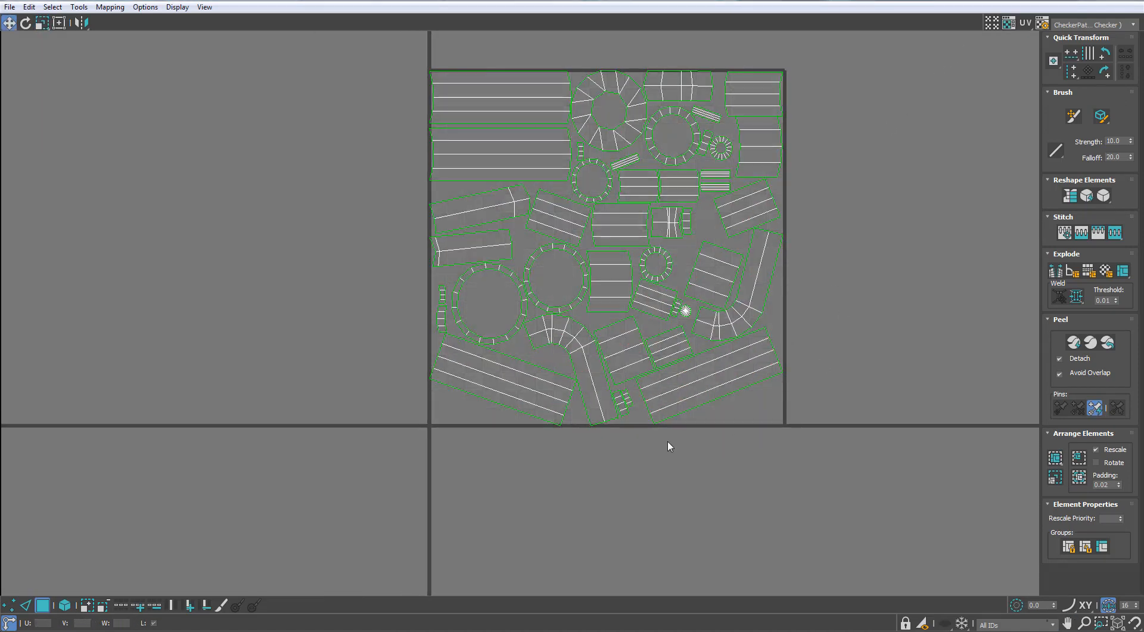
- Turn on element selection and move the long strip island at the tile's lower right corner outside the tile
key("5")
left_click(712, 386)
left_click_drag(713, 385, 936, 375)
left_click_drag(720, 1, 714, 41)
middle_click_drag(424, 278, 430, 245, "alt")
left_click(884, 44)
scroll(760, 273, "up", 2)
middle_click_drag(759, 273, 699, 270)
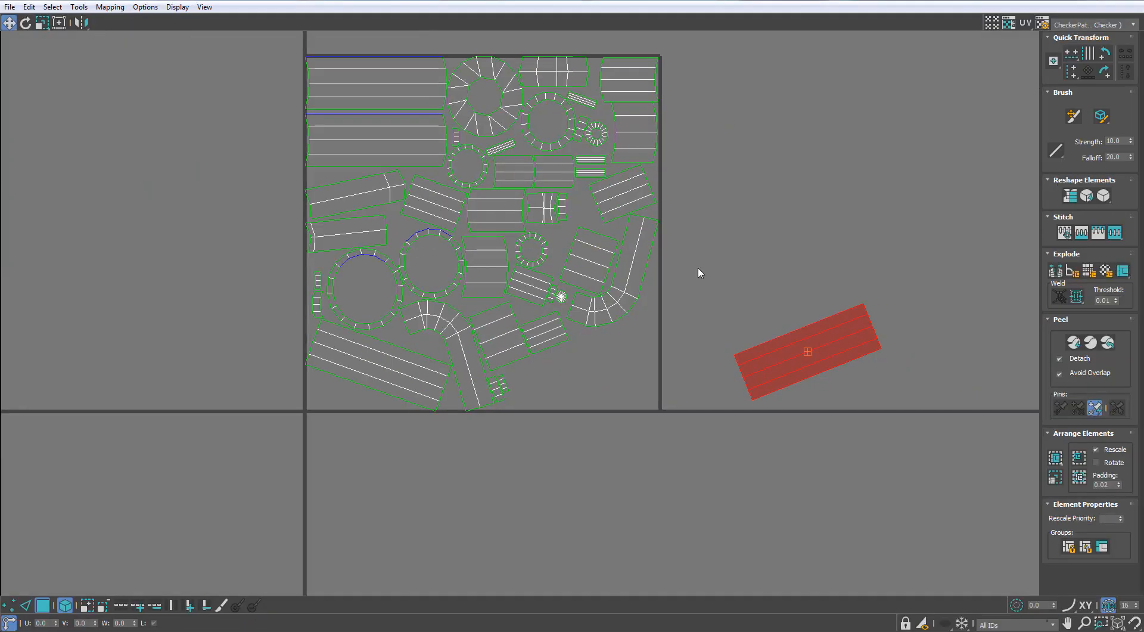
- Stitch the other long canister strips edge to edge onto the moved strip to form one block
scroll(752, 318, "up", 3)
middle_click_drag(800, 346, 790, 350)
key("2")
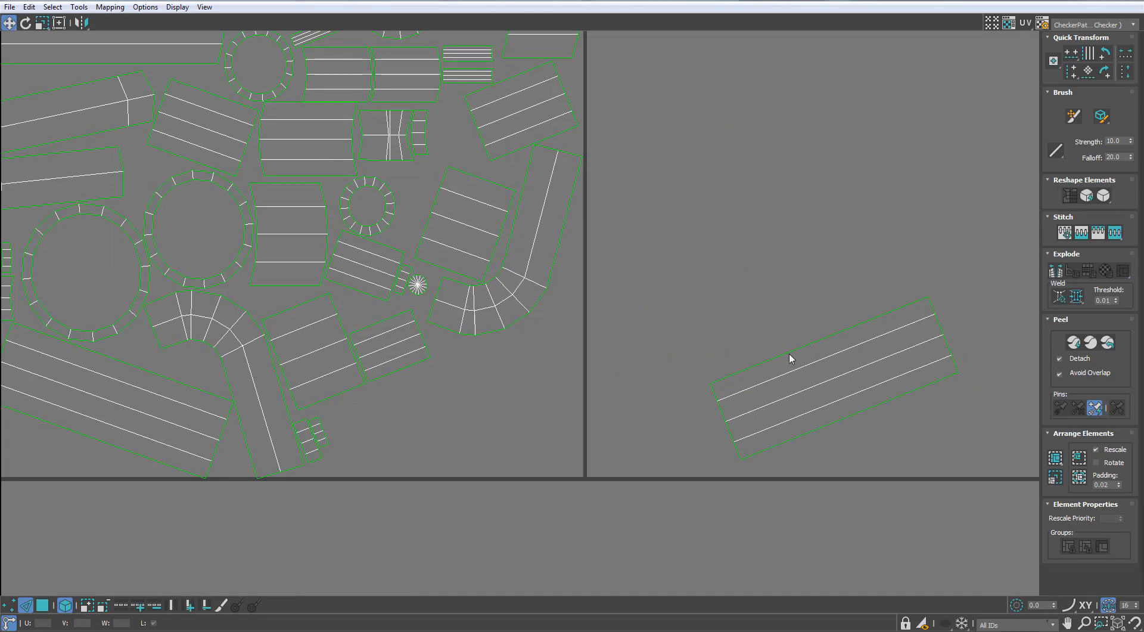
left_click(789, 353)
key("s")
key("s")
scroll(778, 208, "down", 1)
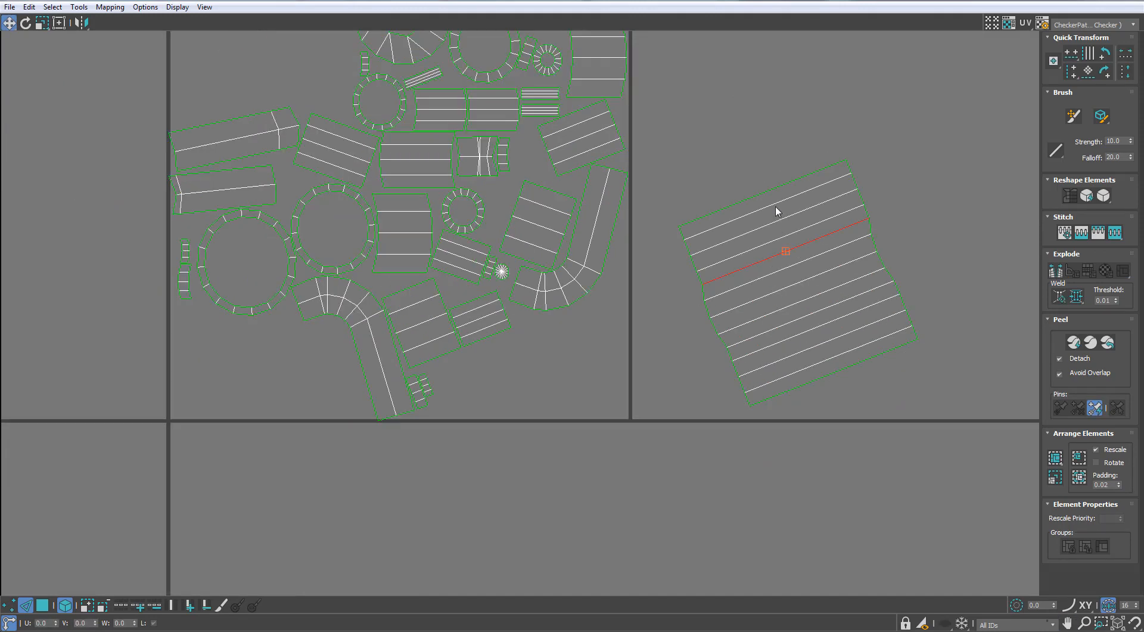
left_click(778, 187)
scroll(779, 188, "down", 2)
middle_click_drag(717, 204, 740, 250)
key("s")
double_click(787, 196)
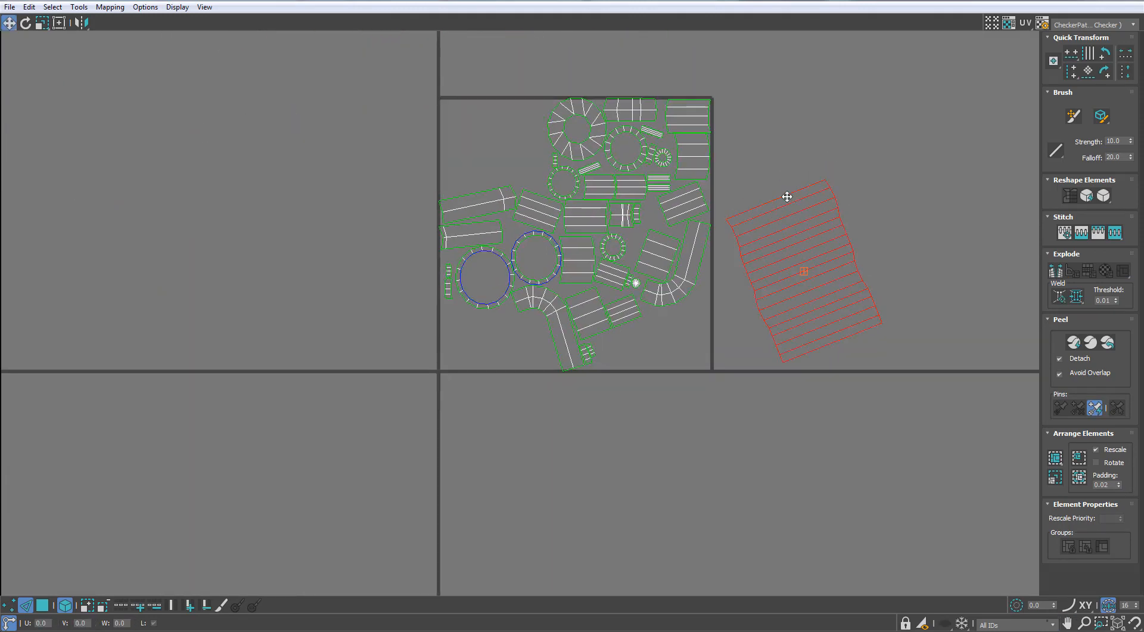
- Return to face selection and move the bent pipe island from the tile's lower edge out to its left
middle_click_drag(546, 291, 600, 279)
scroll(601, 279, "up", 3)
left_click(275, 488)
left_click(43, 605)
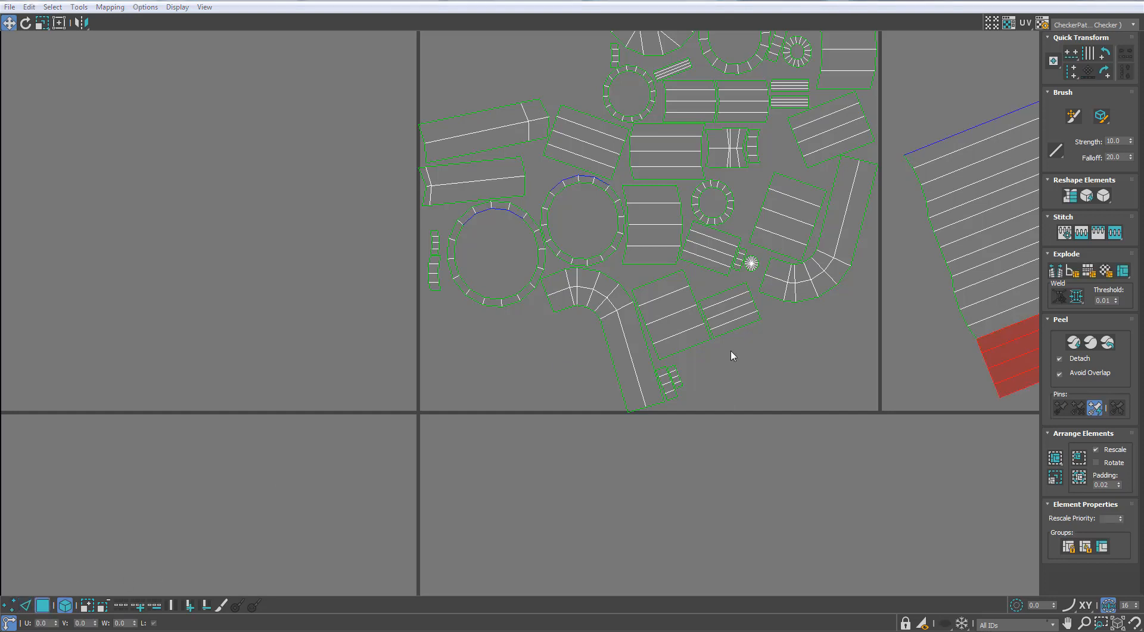
left_click(615, 350)
left_click_drag(616, 351, 189, 328)
scroll(351, 378, "up", 3)
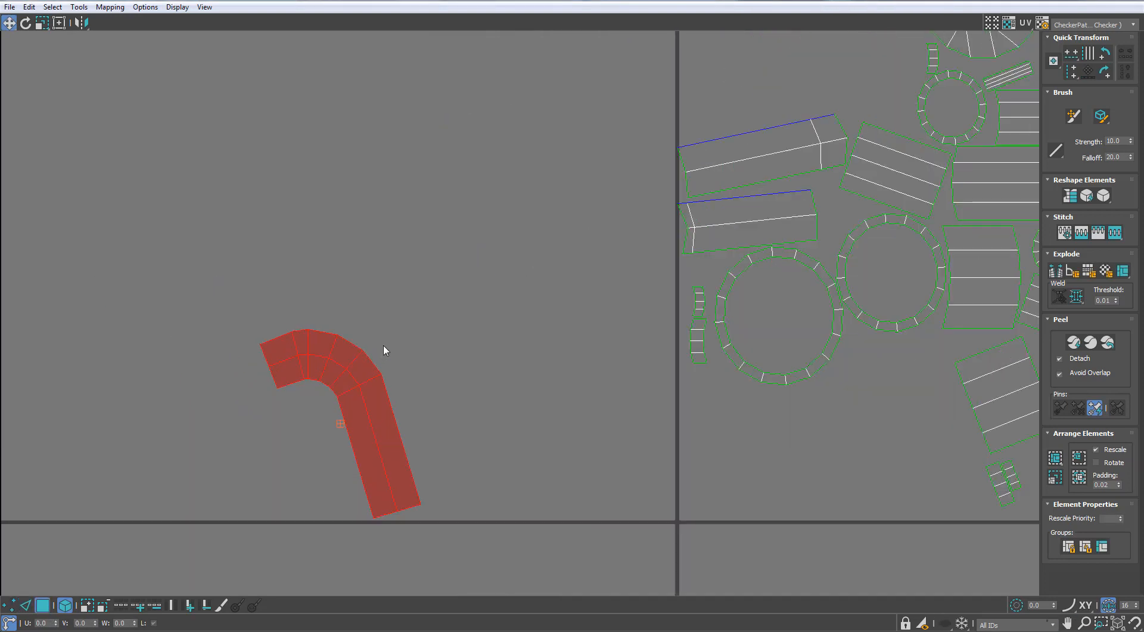
- Stitch the matching strips onto the outer long edge of the bent pipe island
left_click(386, 352)
key("1")
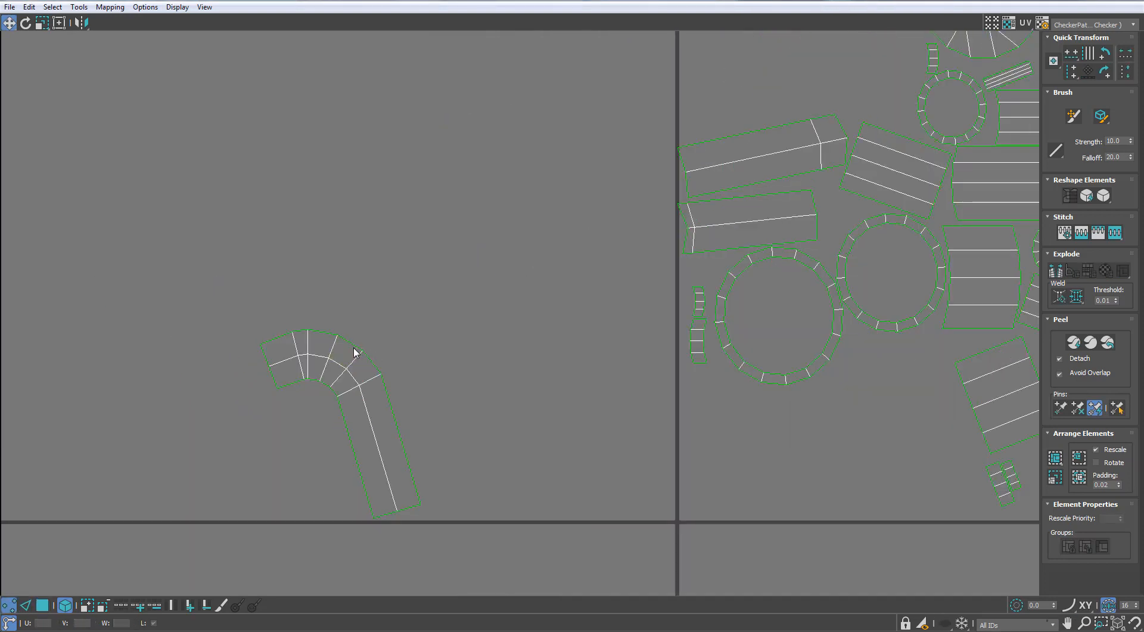
key("2")
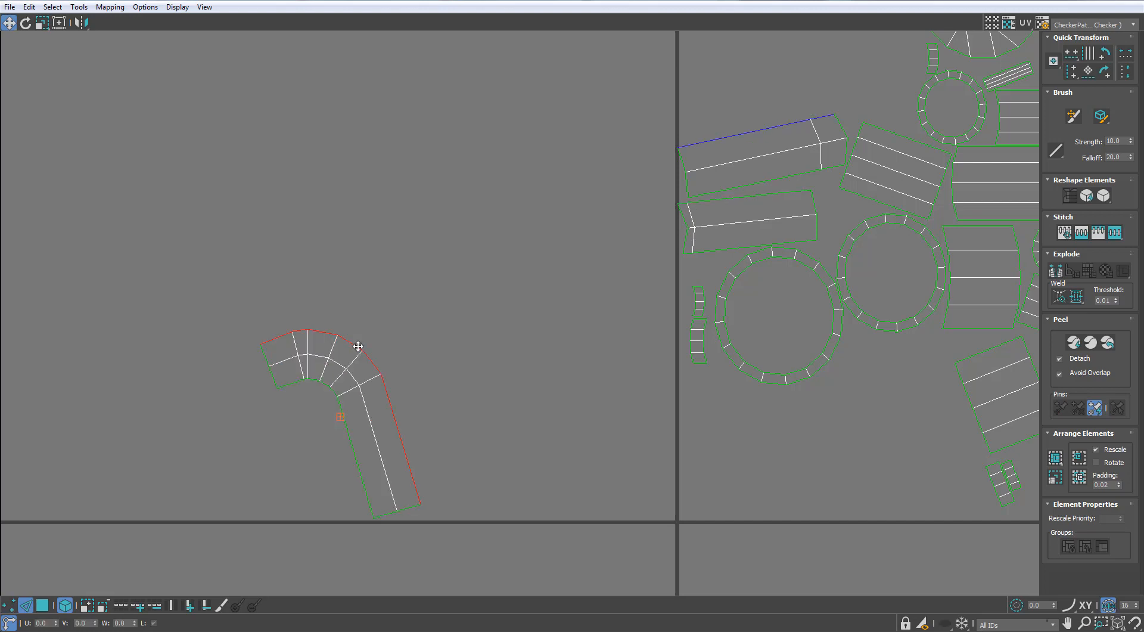
key("s")
scroll(377, 354, "down", 1)
double_click(372, 354)
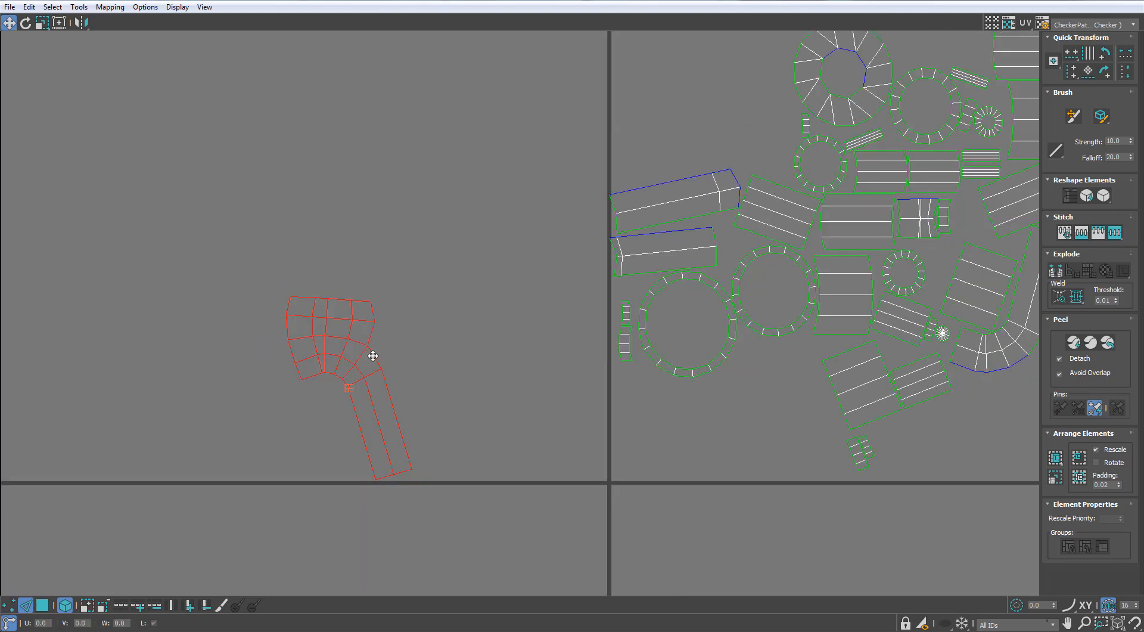
key("s")
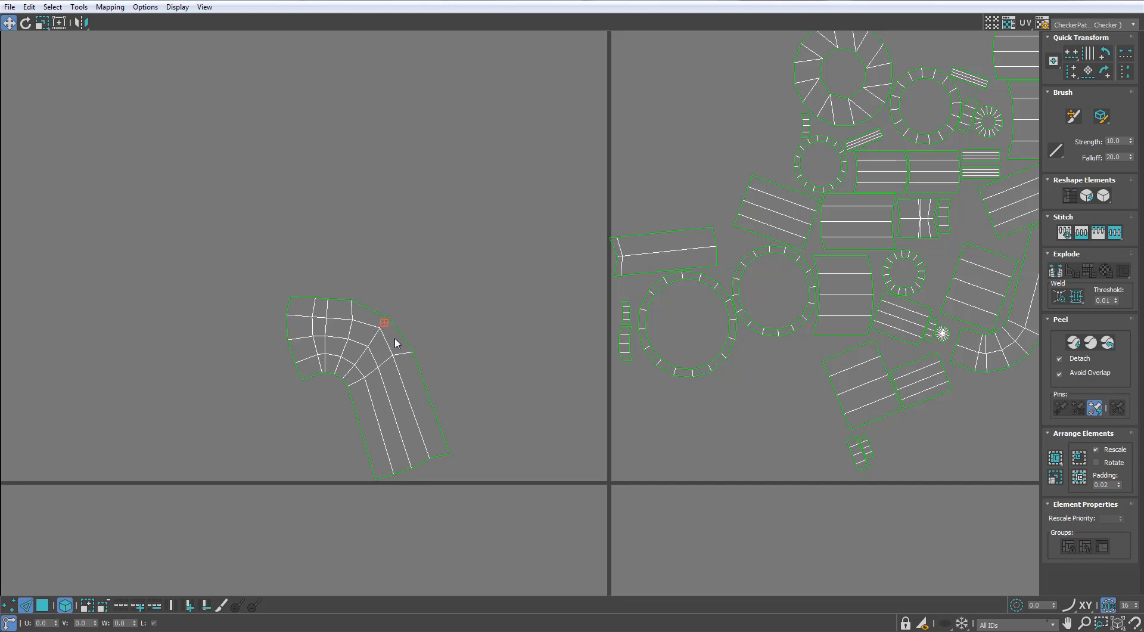
double_click(401, 335)
key("s")
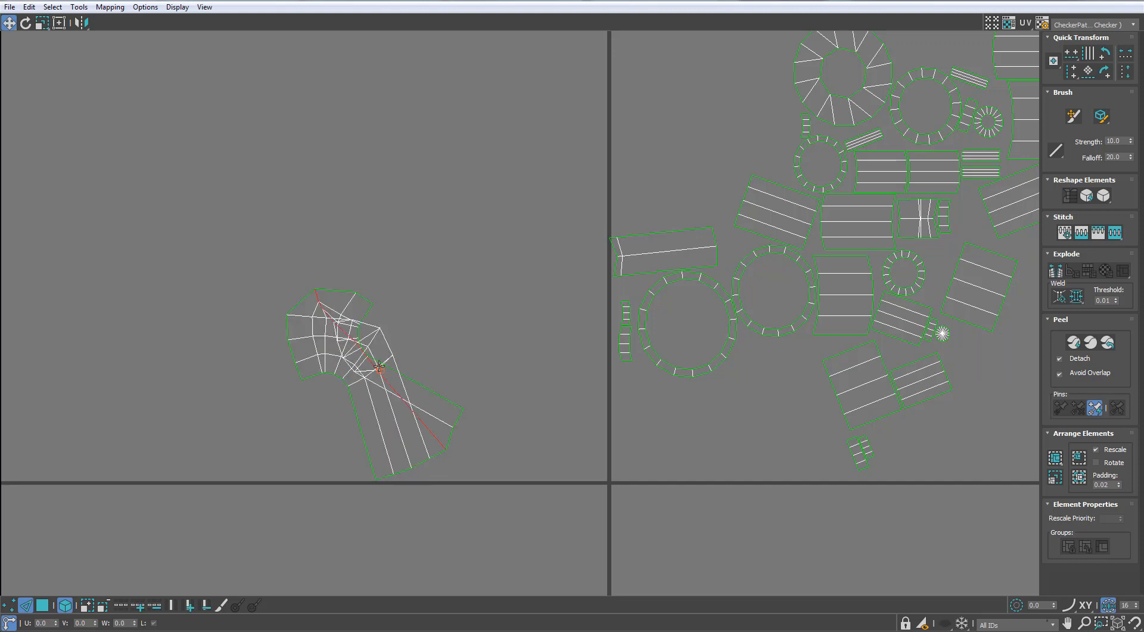
- Stitch the remaining pipe strips onto the inner long edge so the bent pipe becomes one island
double_click(353, 404)
scroll(378, 388, "down", 2)
scroll(362, 403, "up", 3)
key("s")
double_click(374, 401)
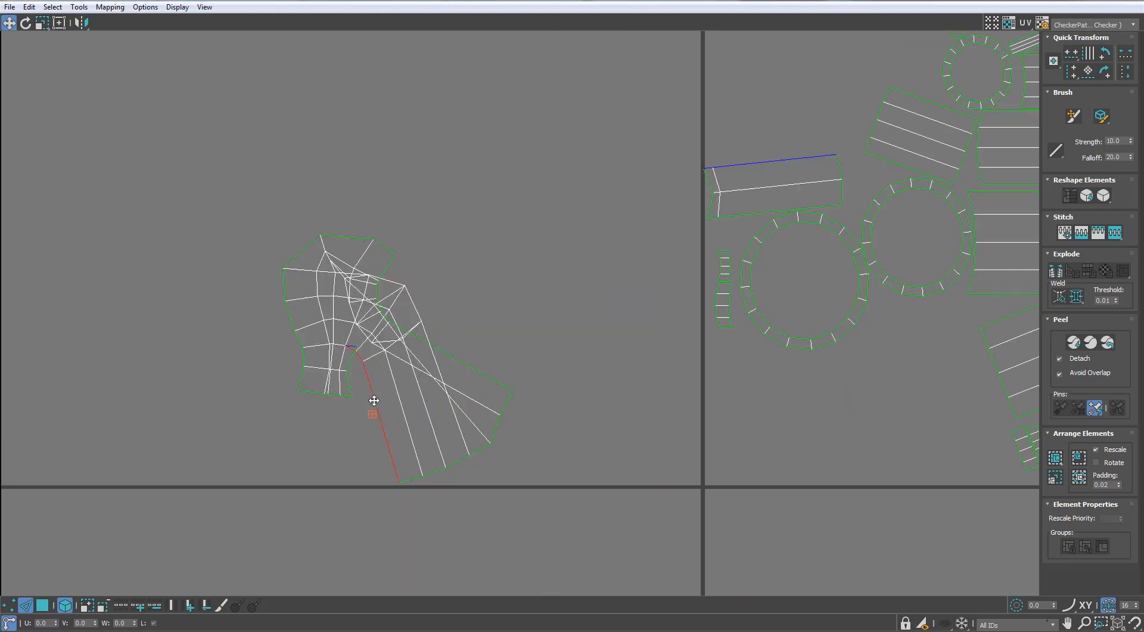
scroll(373, 401, "down", 2)
scroll(374, 400, "up", 3)
key("s")
double_click(338, 350)
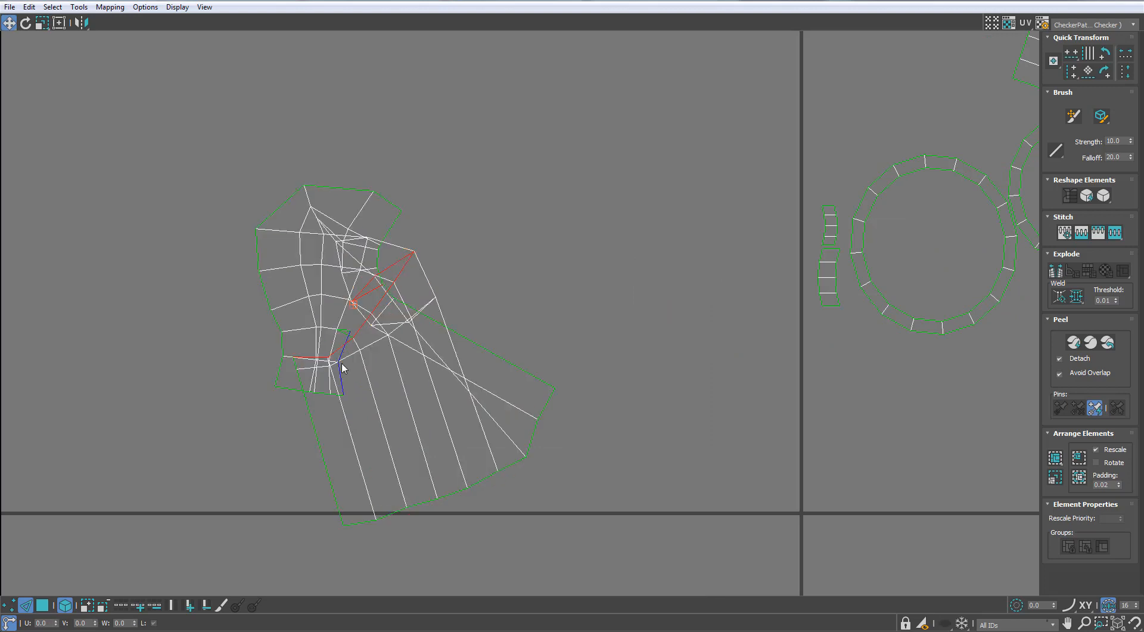
scroll(341, 365, "down", 2)
scroll(324, 380, "up", 3)
key("s")
double_click(334, 364)
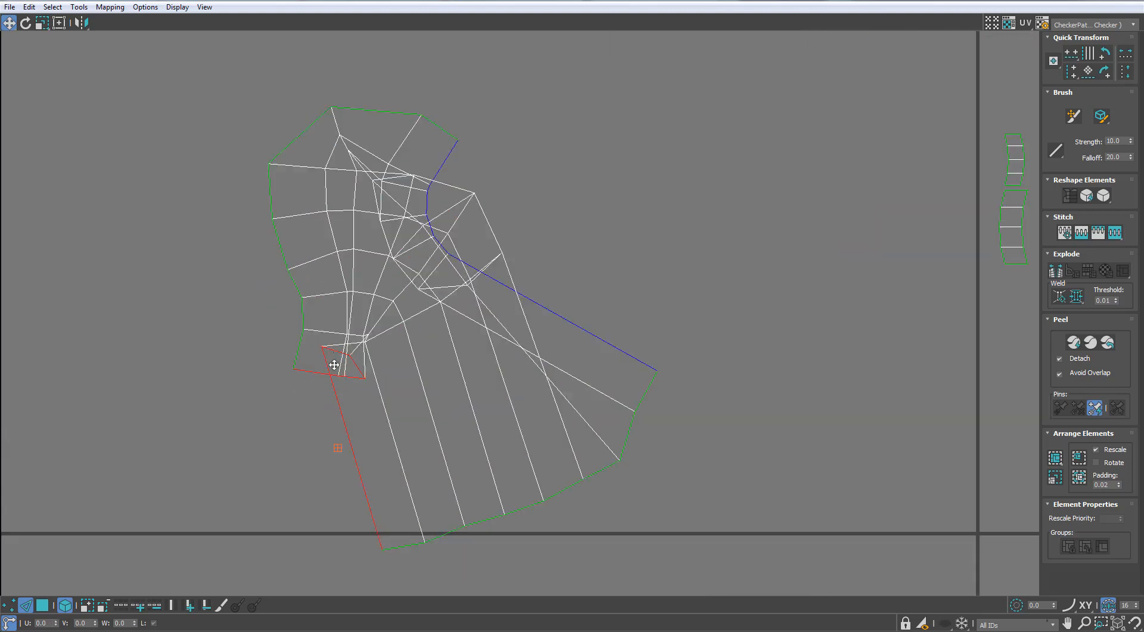
scroll(335, 364, "down", 2)
key("s")
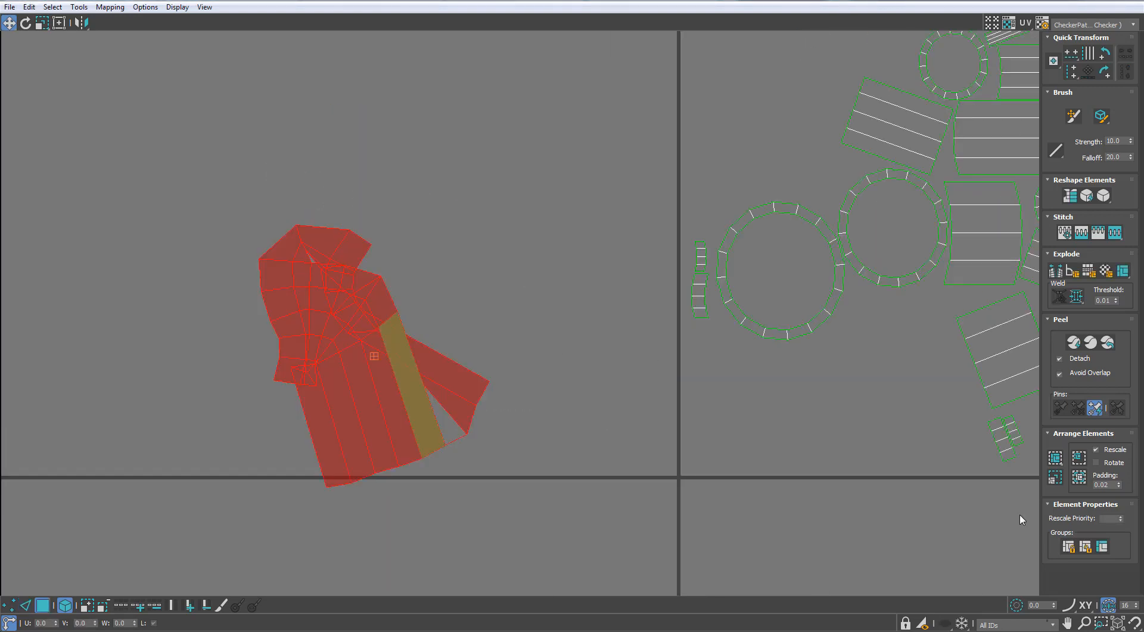
- Flatten the stitched bent pipe island with Quick Peel and rotate it upright
left_click(1075, 343)
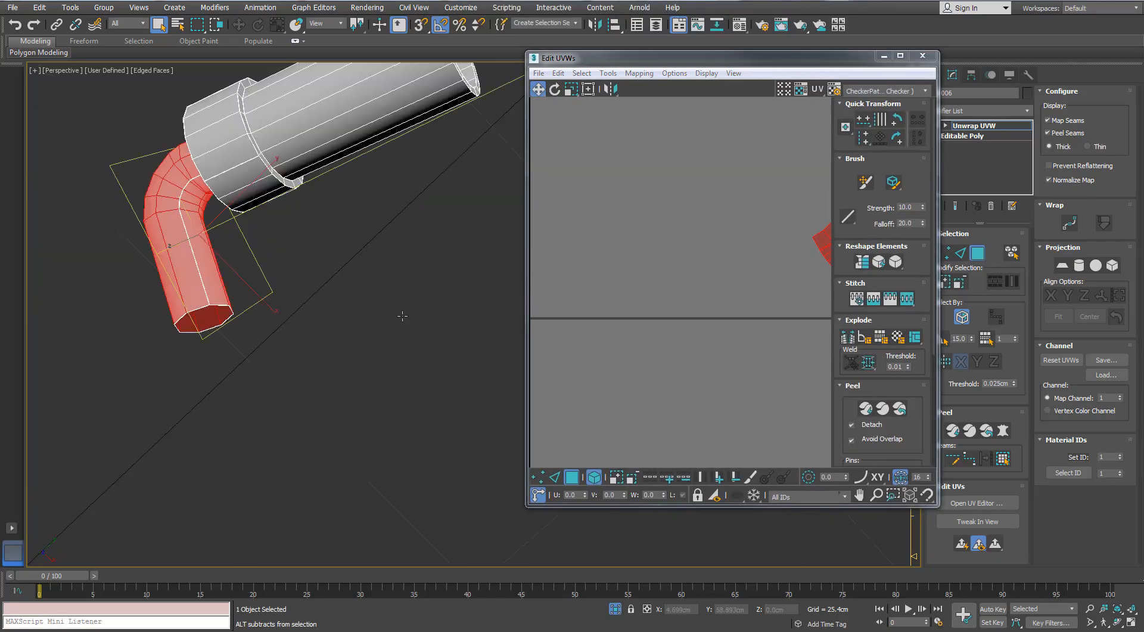
middle_click_drag(403, 316, 536, 244, "alt")
middle_click_drag(778, 253, 618, 253)
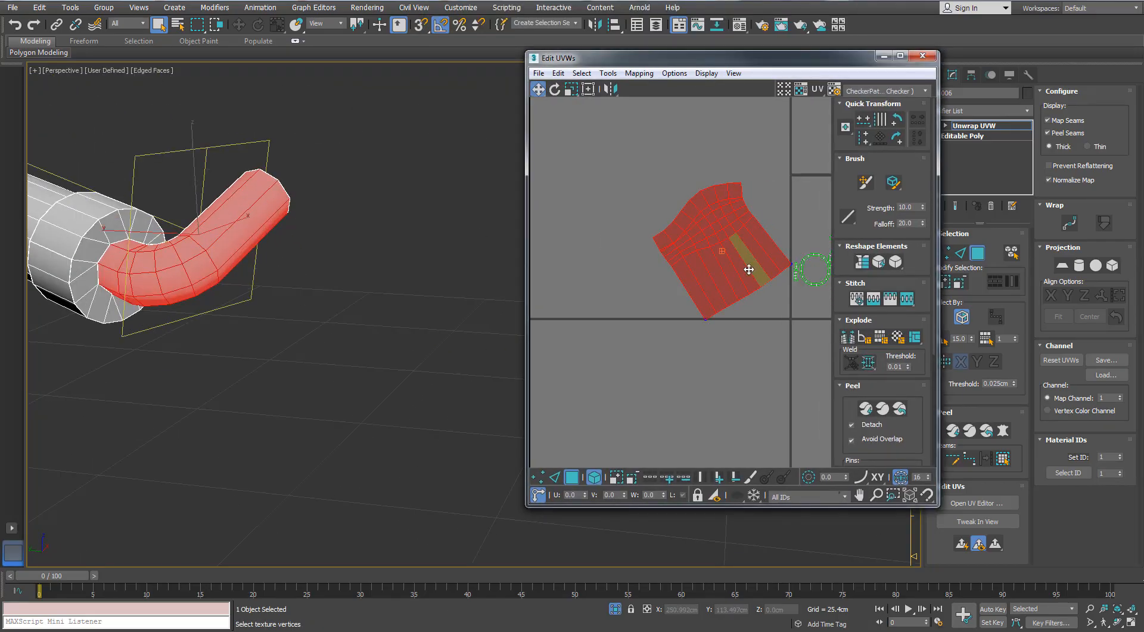
scroll(736, 294, "up", 3)
left_click_drag(751, 268, 761, 351)
key("e")
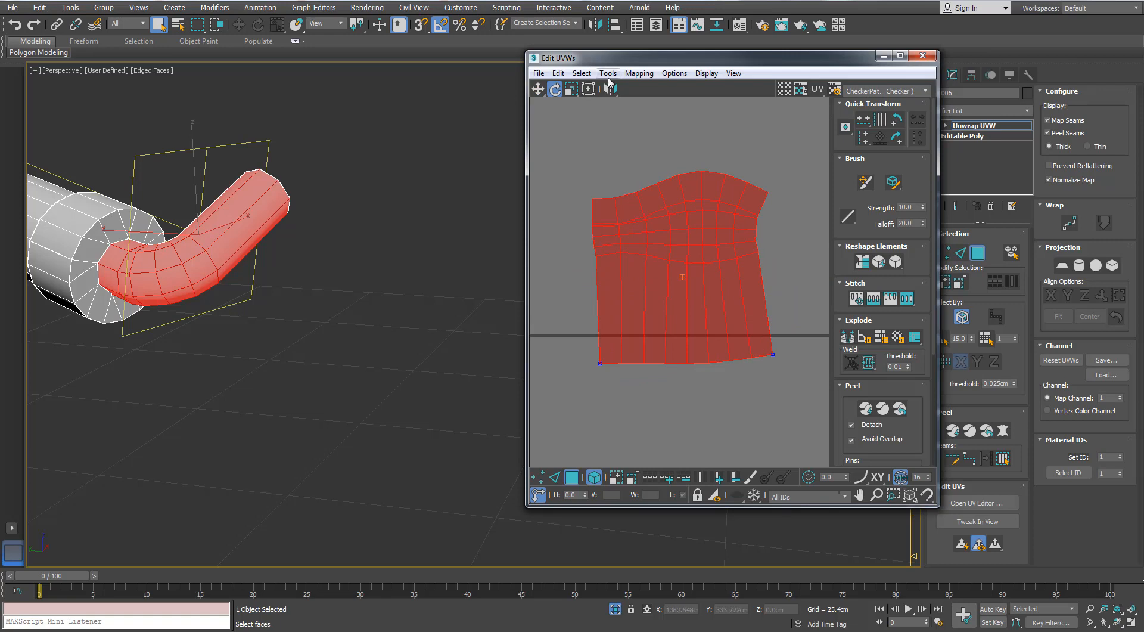
- Relax the pipe island by polygon angles, raising the iterations to 250 and the amount to 1.0
left_click(608, 74)
left_click(624, 275)
left_click_drag(89, 21, 133, 77)
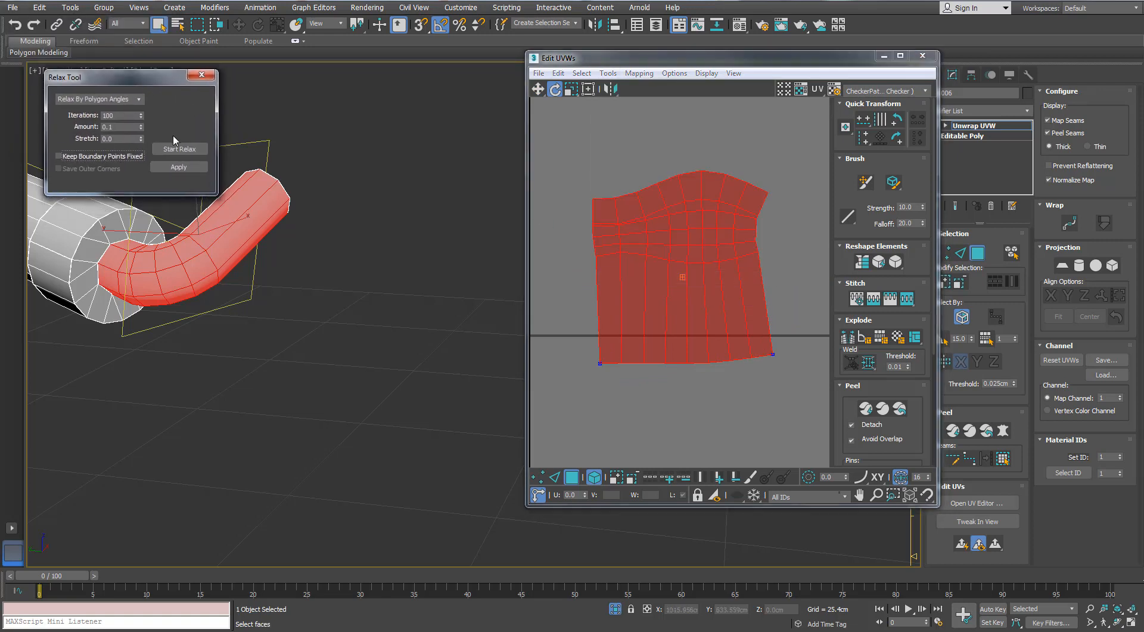
left_click(179, 149)
left_click(179, 149)
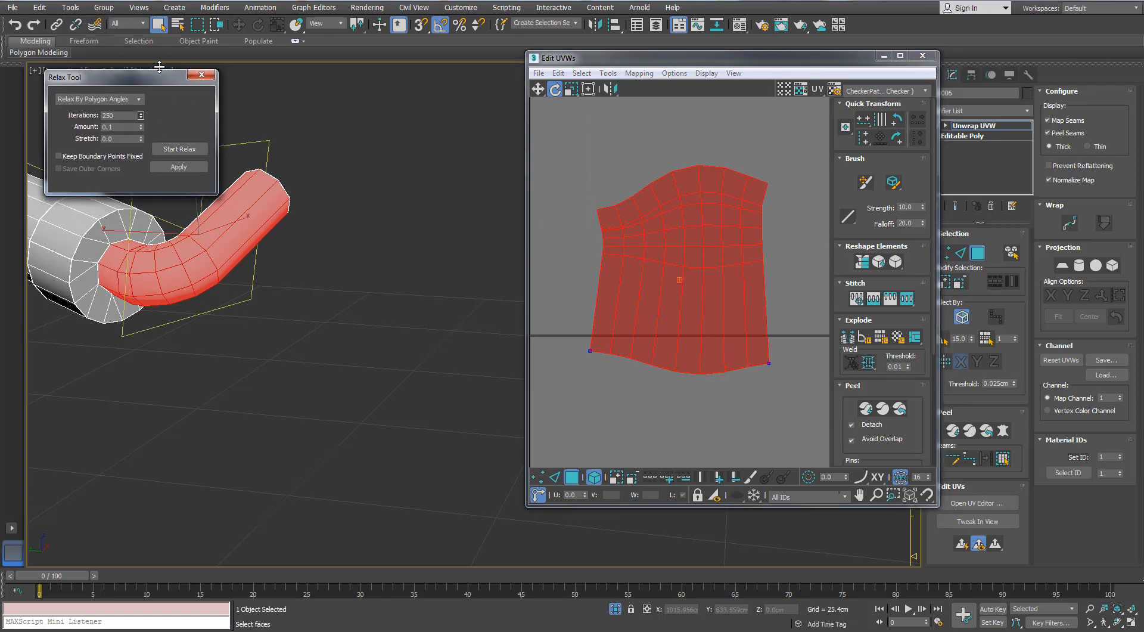
left_click(184, 151)
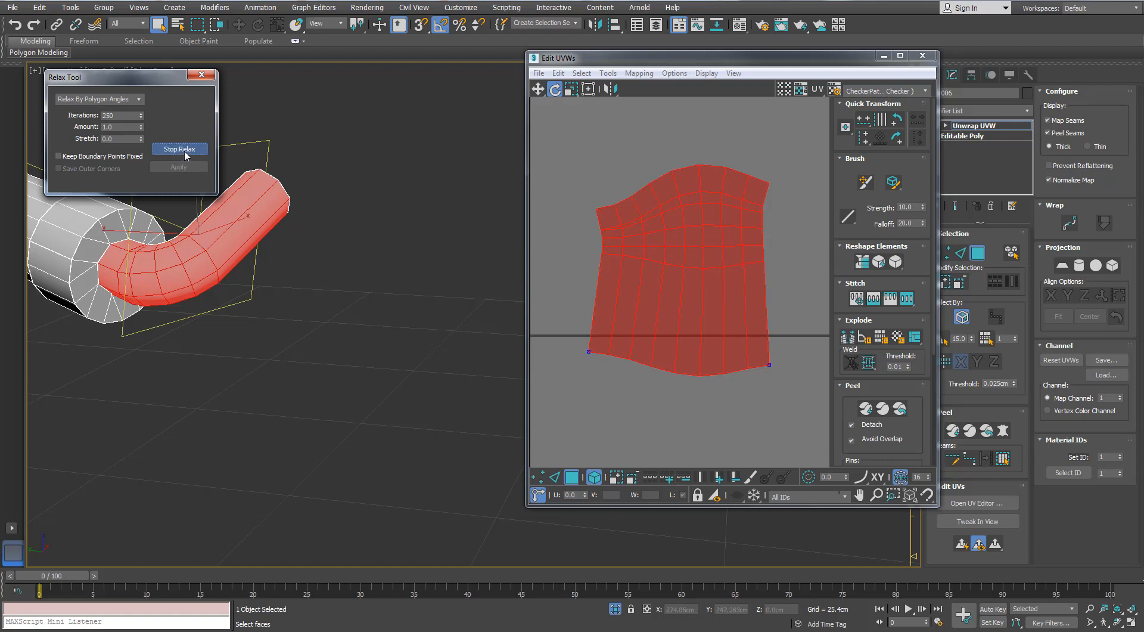
left_click(202, 74)
- Scale down the flattened pipe island uniformly, closer to the size of the other islands
scroll(709, 280, "down", 3)
middle_click_drag(696, 279, 622, 265)
scroll(622, 265, "up", 3)
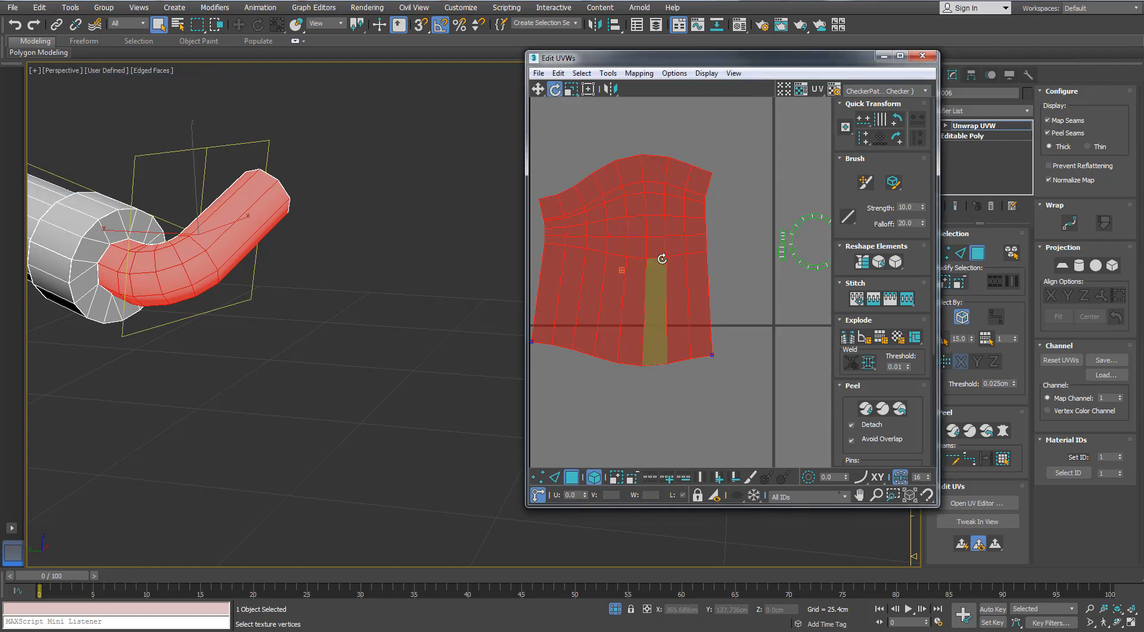
key("r")
left_click_drag(672, 233, 758, 251)
key("w")
scroll(763, 249, "down", 4)
middle_click_drag(769, 247, 665, 280)
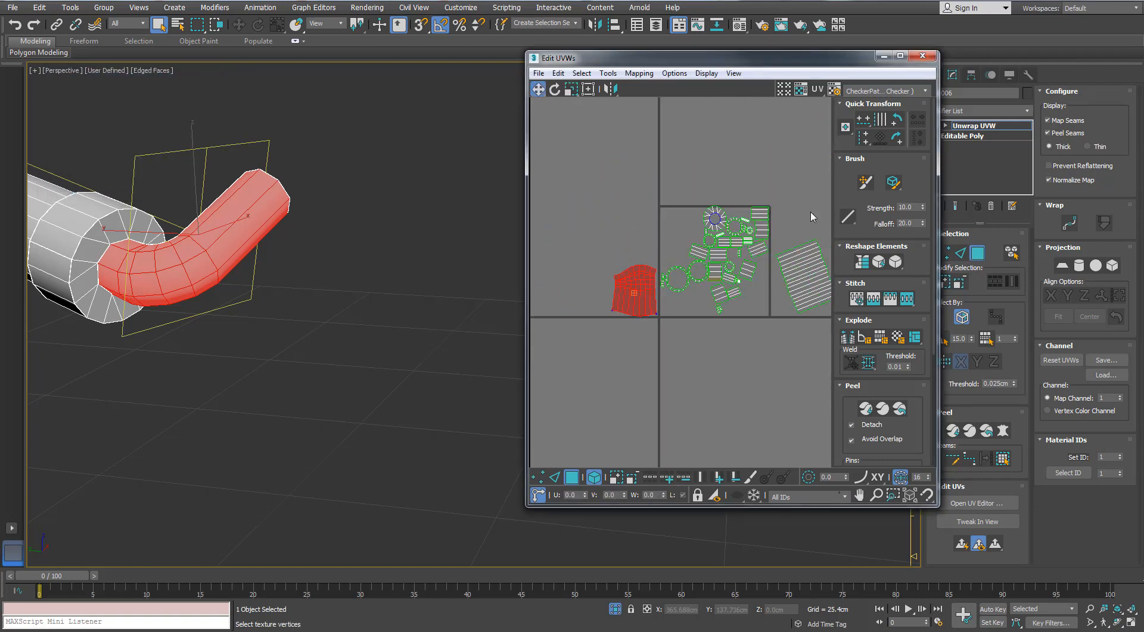
- Enlarge the UV editor and stitch the strips in the tile's upper right corner edge to edge into one column
left_click(900, 56)
scroll(610, 307, "up", 3)
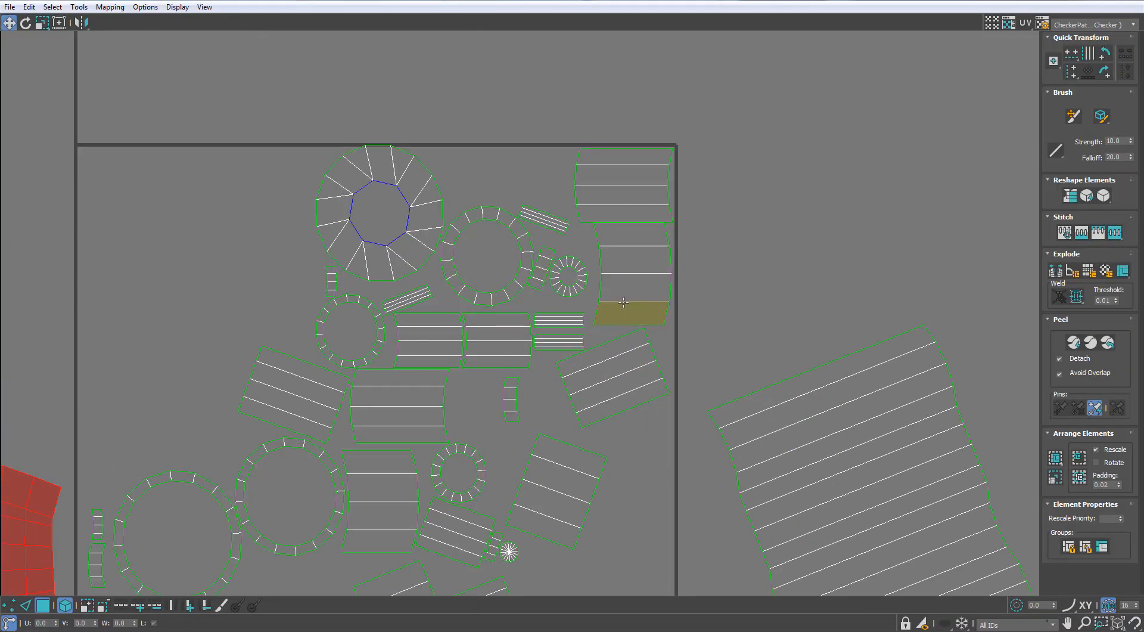
key("2")
left_click(636, 148)
key("s")
scroll(636, 220, "down", 1)
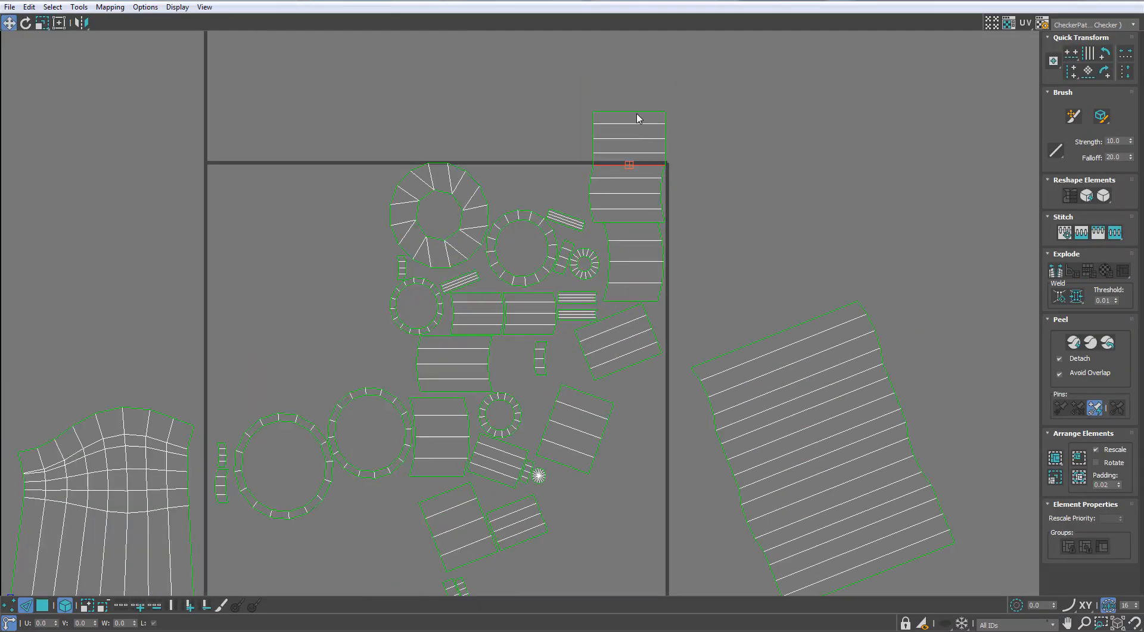
key("s")
scroll(634, 207, "down", 3)
scroll(634, 171, "up", 2)
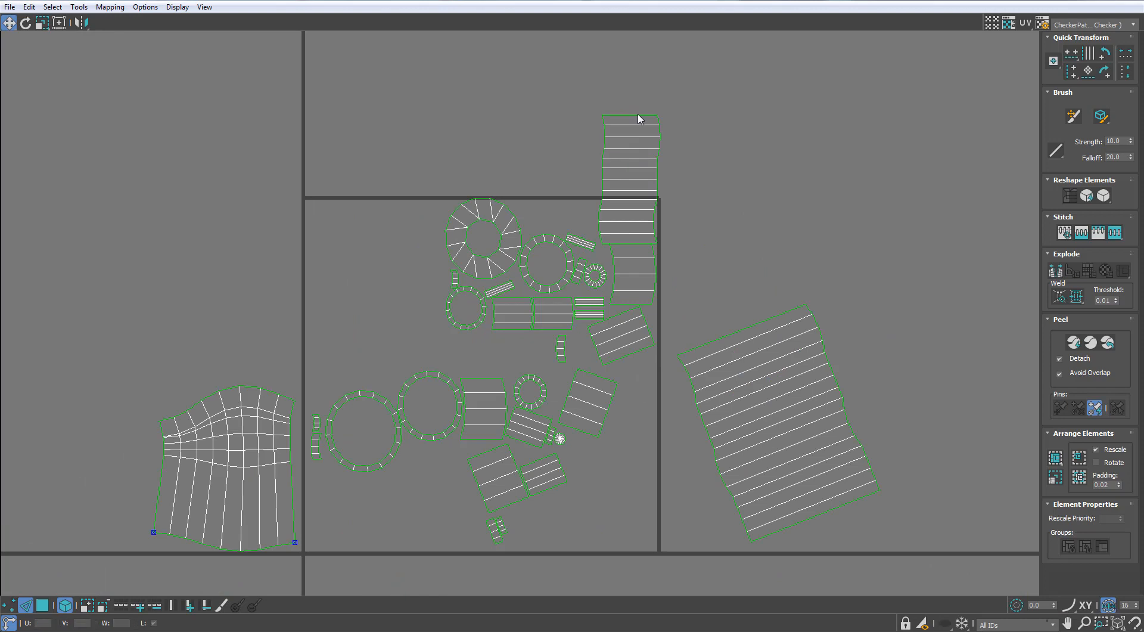
left_click(631, 74)
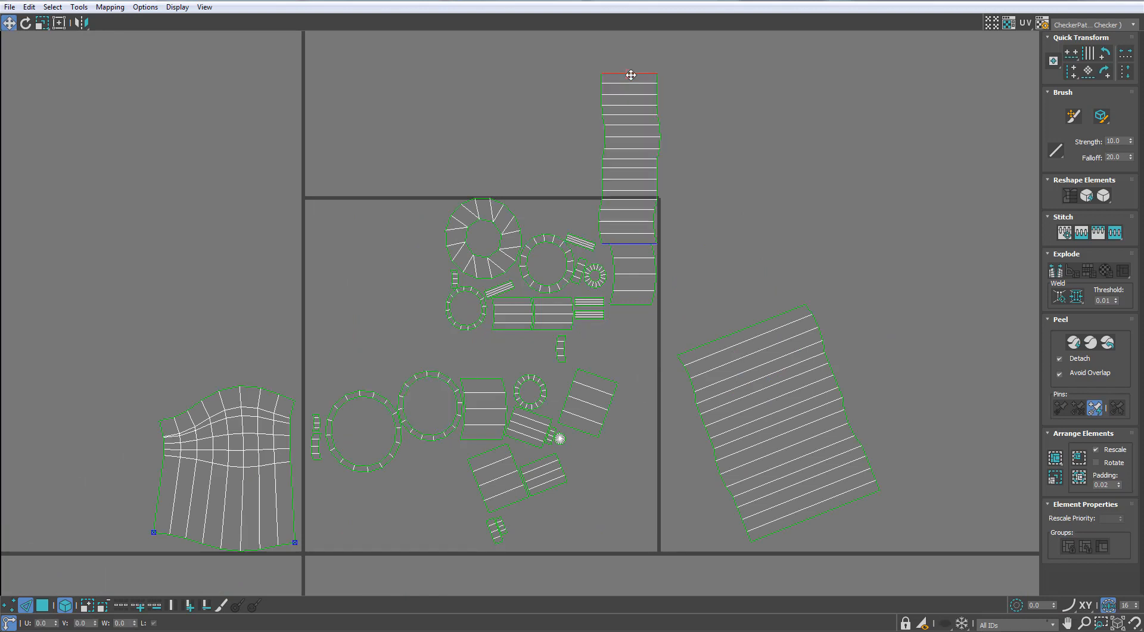
- Stitch the matching wide strips below that column into a second long column inside the tile's right edge
left_click(620, 304)
key("s")
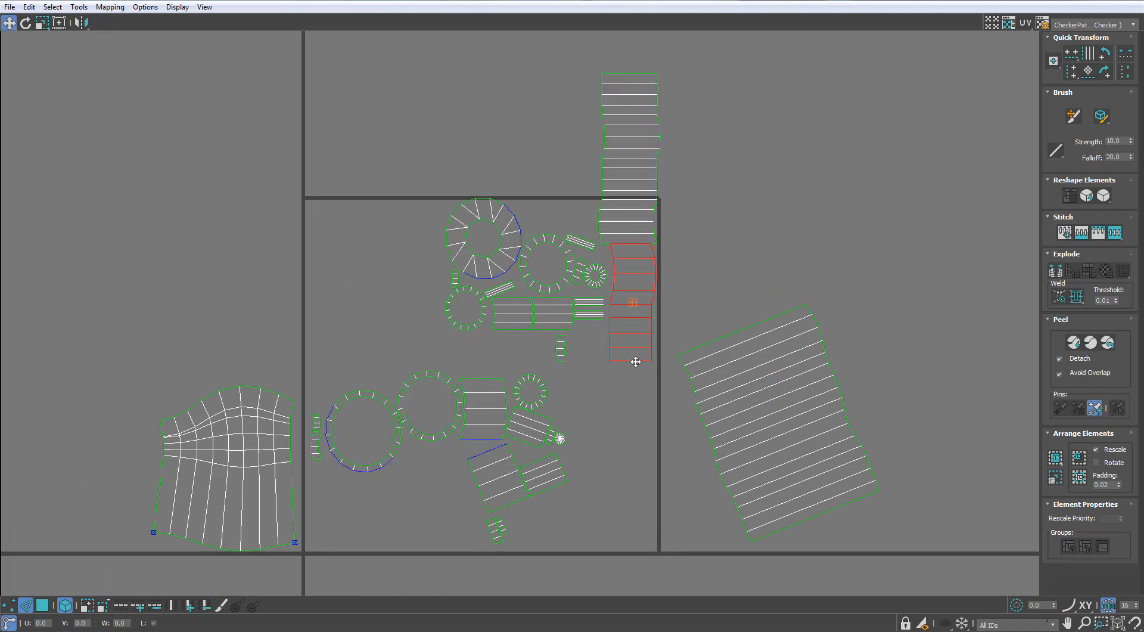
left_click(636, 422)
key("s")
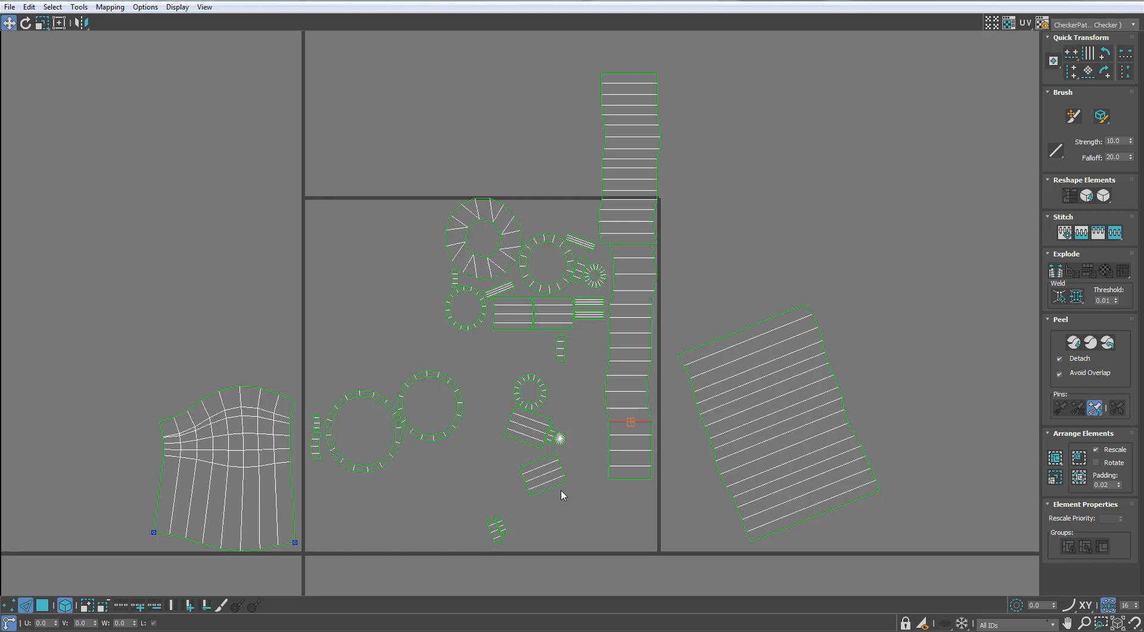
- Stitch the tilted strips near the middle of the tile's lower edge into one slanted block
left_click(557, 486)
key("s")
left_click(566, 519)
left_click(582, 542)
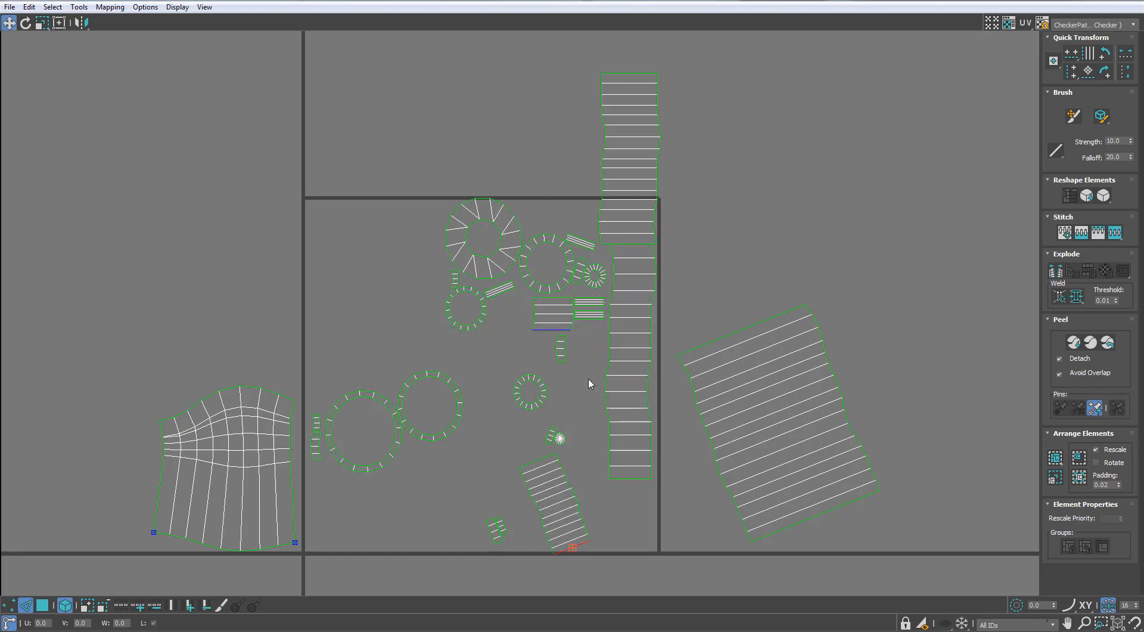
- Stitch the small, densely lined strips beside the second column into one compact block
left_click(595, 319)
key("s")
scroll(606, 331, "up", 4)
left_click(582, 322)
key("s")
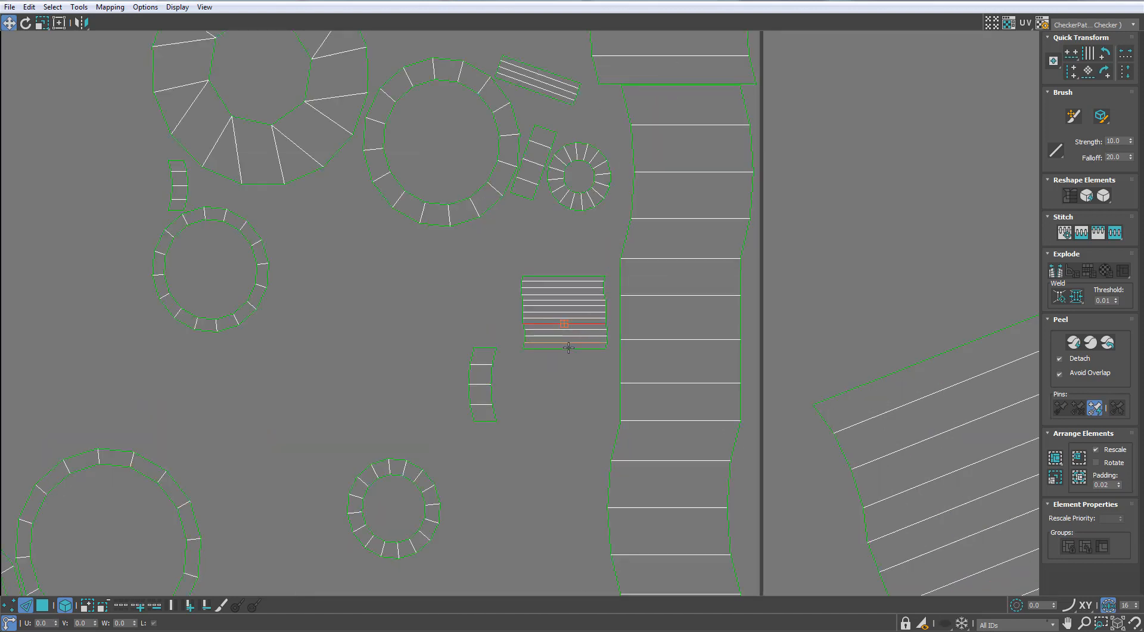
double_click(571, 348)
left_click(571, 348)
key("s")
left_click(566, 370)
left_click(566, 370)
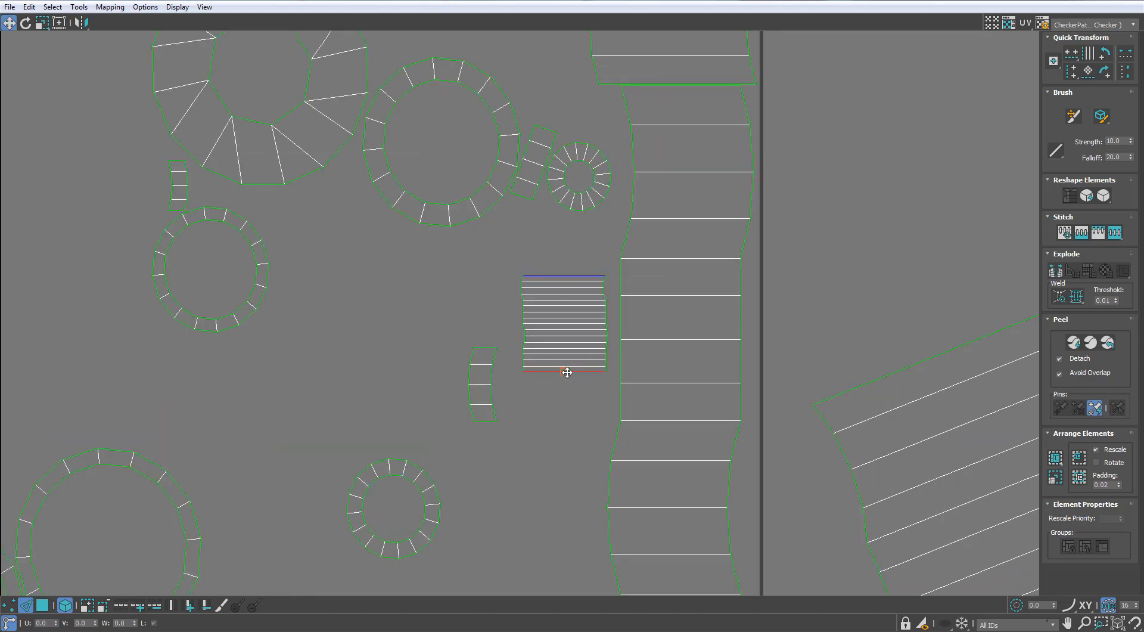
- Stitch the short narrow strips in the tile into two long thin columns
scroll(566, 371, "down", 4)
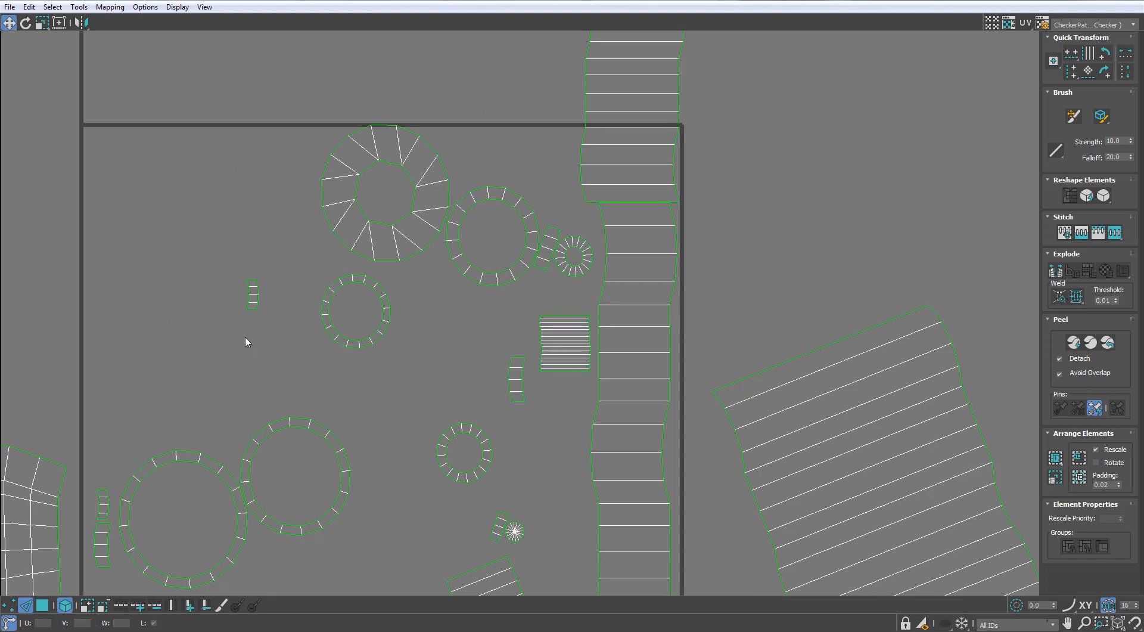
scroll(245, 341, "down", 3)
middle_click_drag(302, 327, 388, 303)
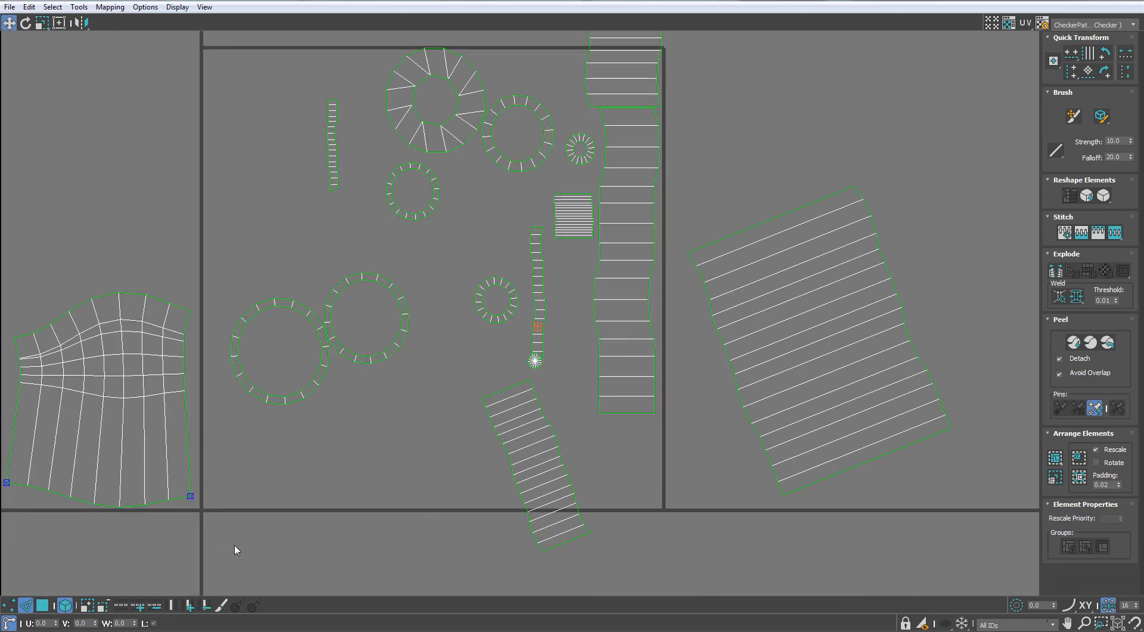
- Move the second long column out of the tile, beyond its upper right corner
left_click(185, 388)
scroll(199, 388, "down", 3)
left_click_drag(460, 285, 545, 124)
middle_click_drag(545, 214, 546, 224)
- Rotate the large canister block upright and set it against the tile's lower right corner
left_click(599, 367)
key("e")
left_click_drag(618, 410, 570, 438)
scroll(570, 437, "up", 5)
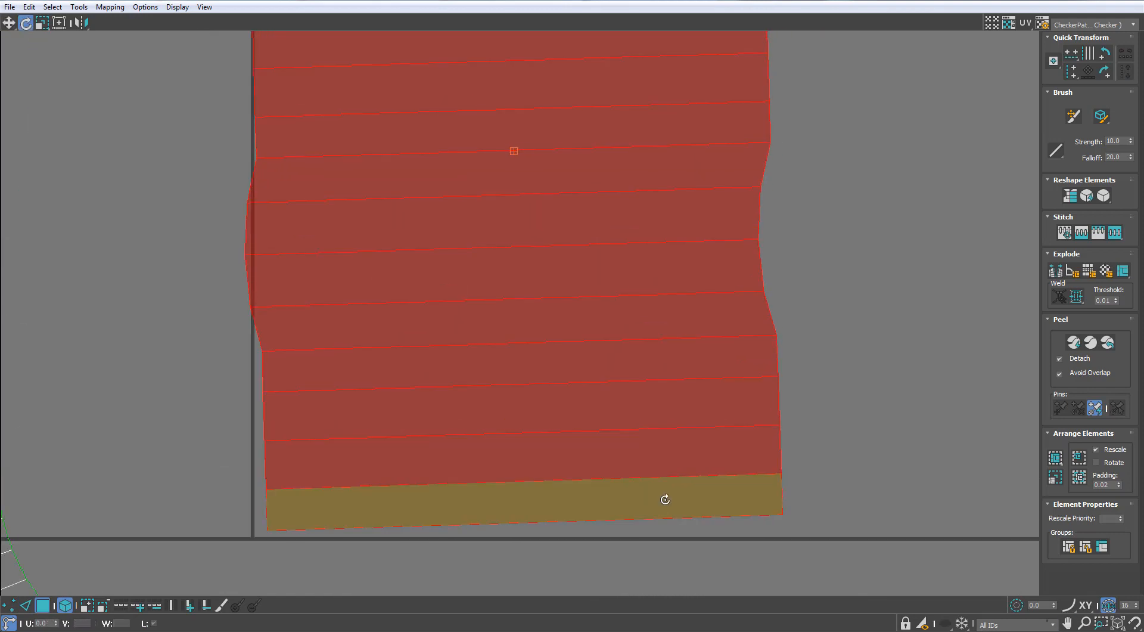
left_click_drag(678, 499, 723, 520)
key("e")
key("w")
scroll(723, 512, "down", 5)
- Move the slanted block above the tile and set the first column on the tile's top edge
left_click(546, 471)
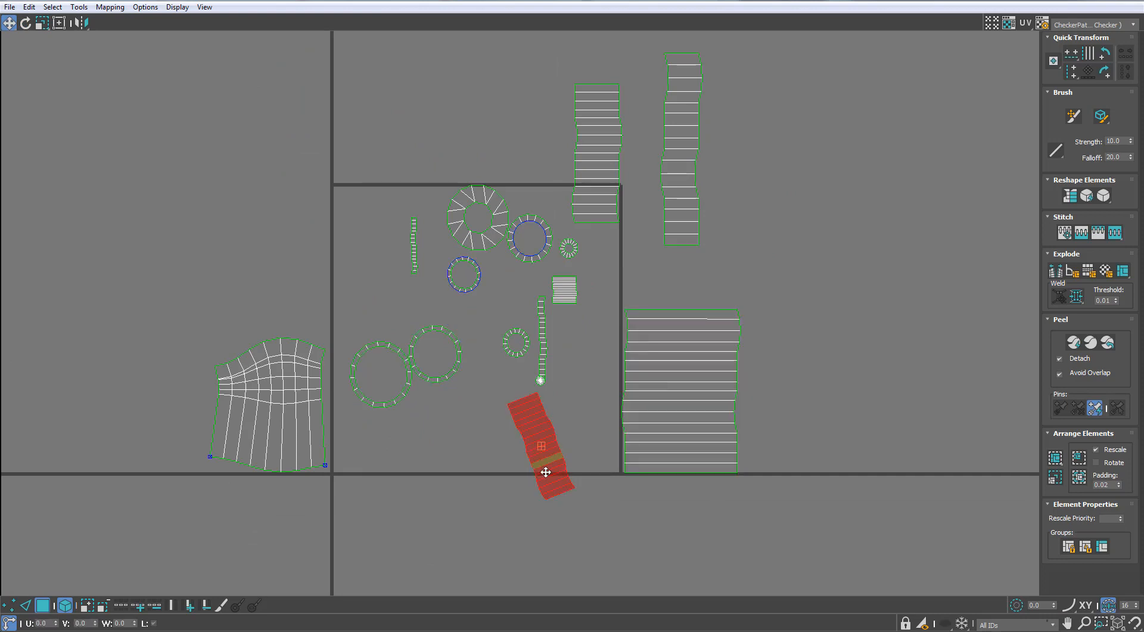
left_click_drag(546, 472, 557, 143)
scroll(556, 143, "up", 5)
left_click_drag(647, 267, 644, 183)
middle_click_drag(646, 194, 650, 267)
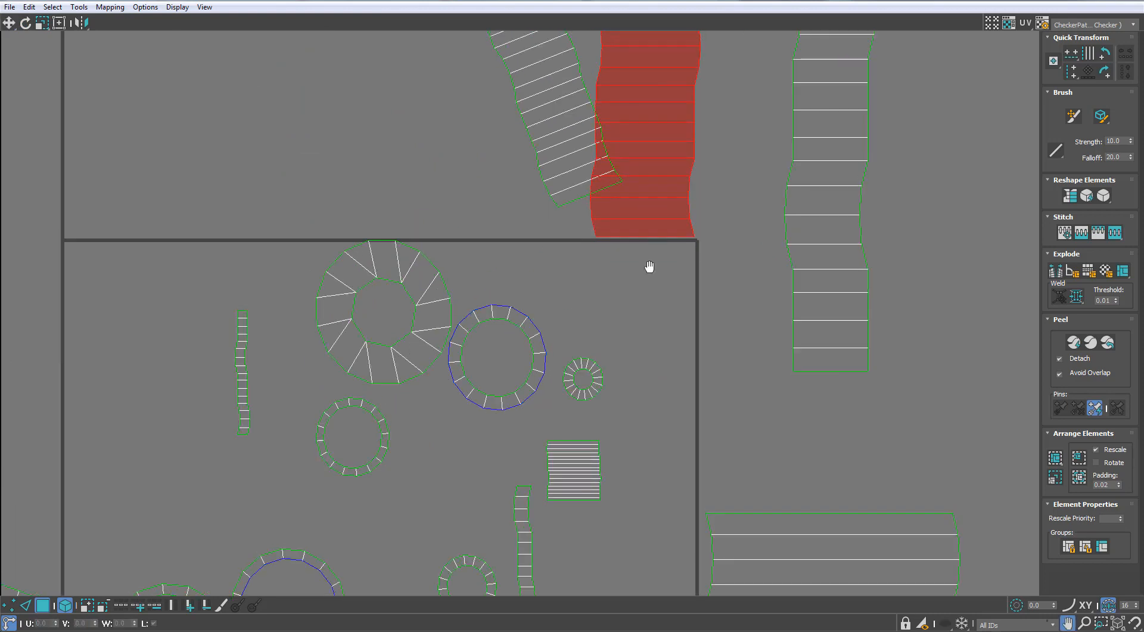
- Rotate the slanted block upright and stand it on the tile's top edge beside the first column
scroll(649, 266, "up", 3)
left_click(574, 338)
key("e")
left_click_drag(574, 338, 528, 389)
key("w")
scroll(547, 417, "up", 4)
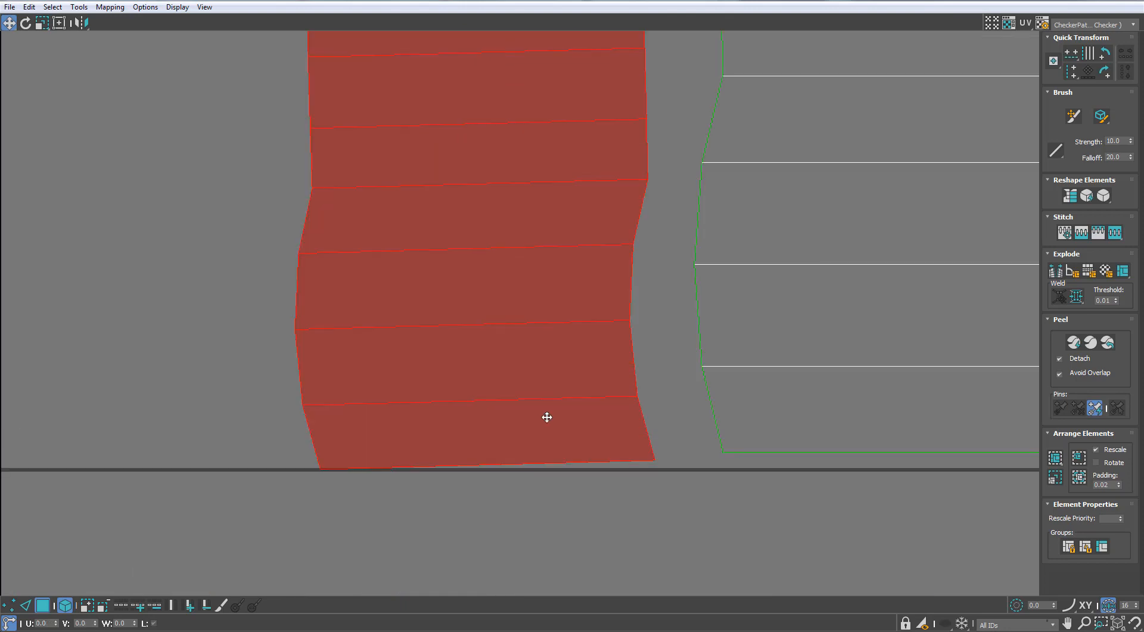
key("e")
left_click_drag(608, 446, 604, 456)
scroll(604, 456, "down", 5)
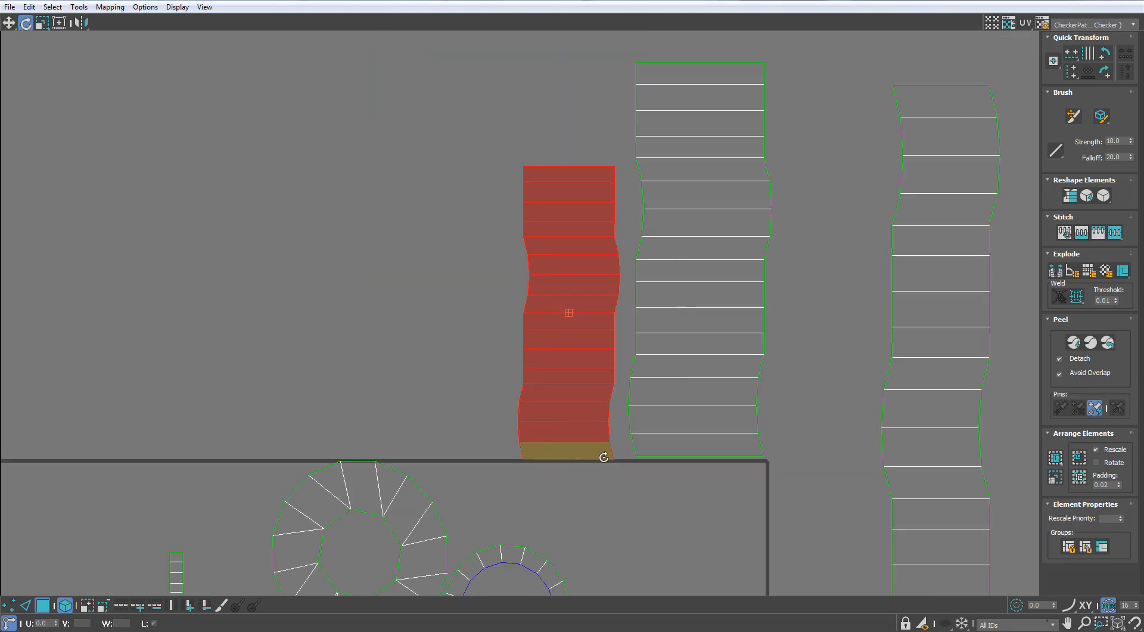
- Move the two thin columns out of the tile onto its top edge, beside the straightened block
scroll(604, 457, "down", 4)
middle_click_drag(604, 457, 585, 249)
left_click(568, 450)
key("w")
left_click_drag(570, 450, 536, 199)
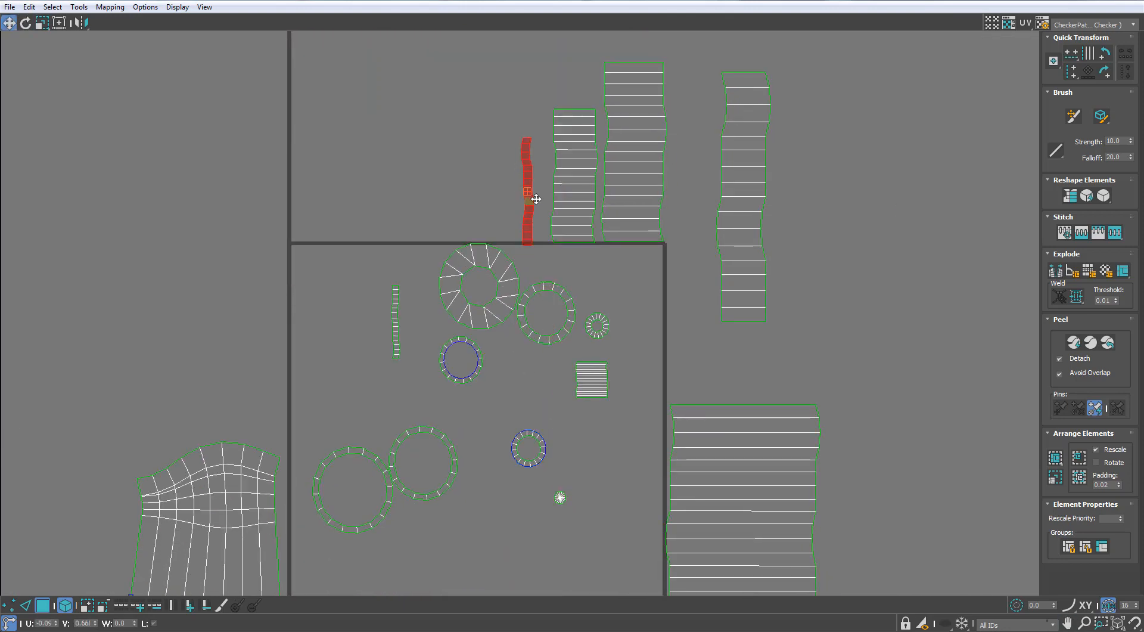
scroll(544, 246, "down", 2)
left_click_drag(426, 314, 524, 230)
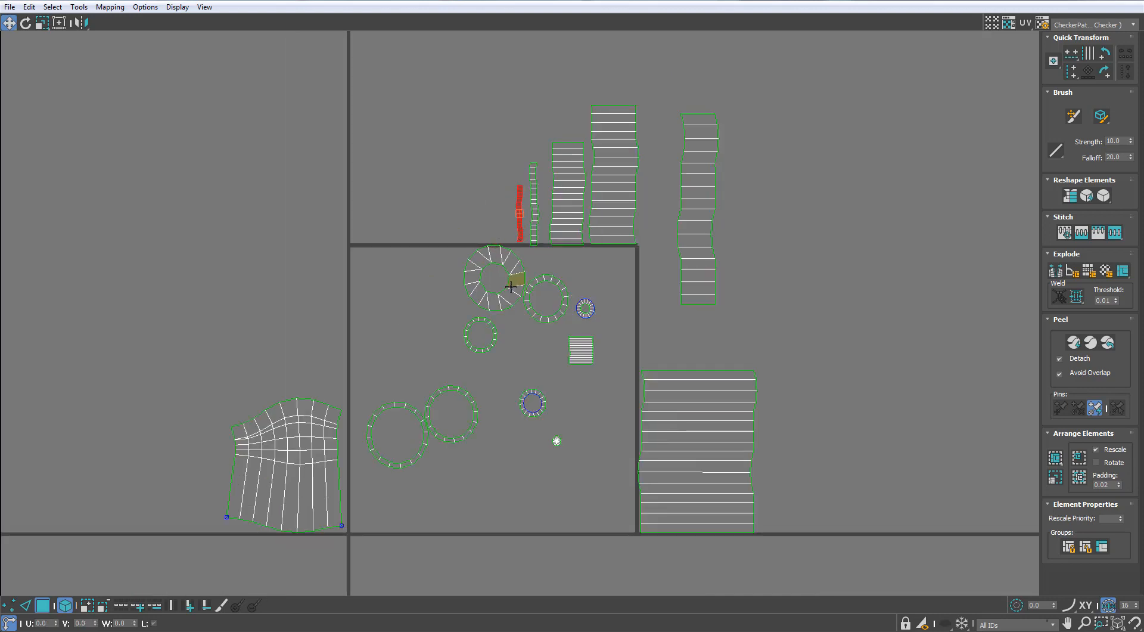
- Move the large spoked ring inside the tile clear of the ring beside it
left_click_drag(510, 287, 447, 301)
middle_click_drag(593, 332, 569, 330)
scroll(677, 231, "up", 3)
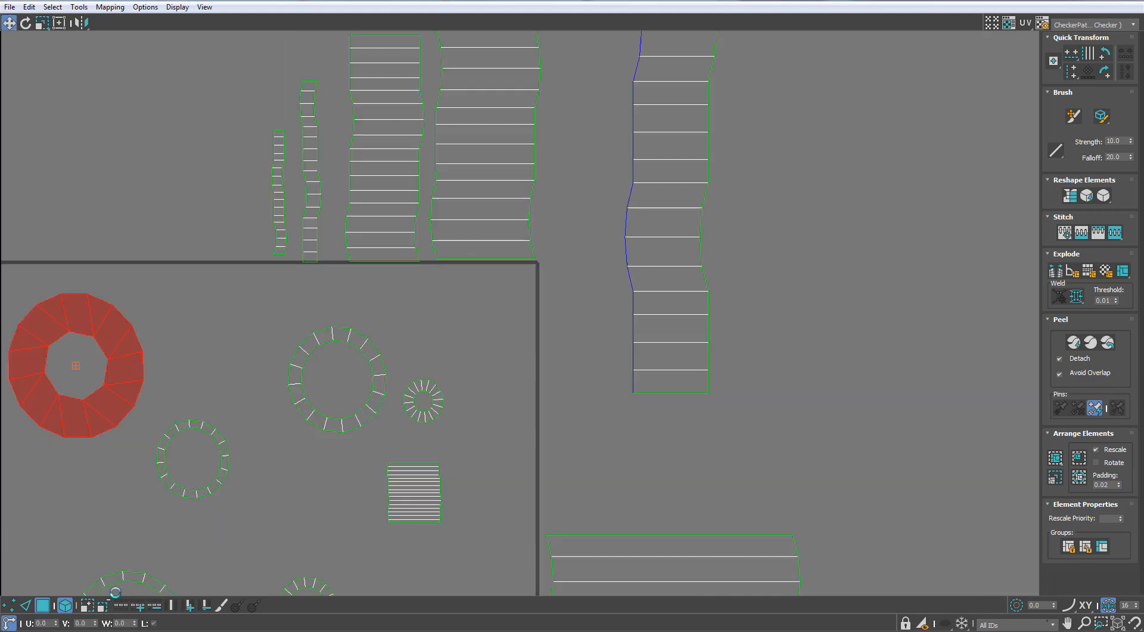
- Align the side vertices of the five columns above the tile into straight vertical edges
left_click(8, 605)
scroll(596, 355, "down", 3)
middle_click_drag(600, 356, 597, 410)
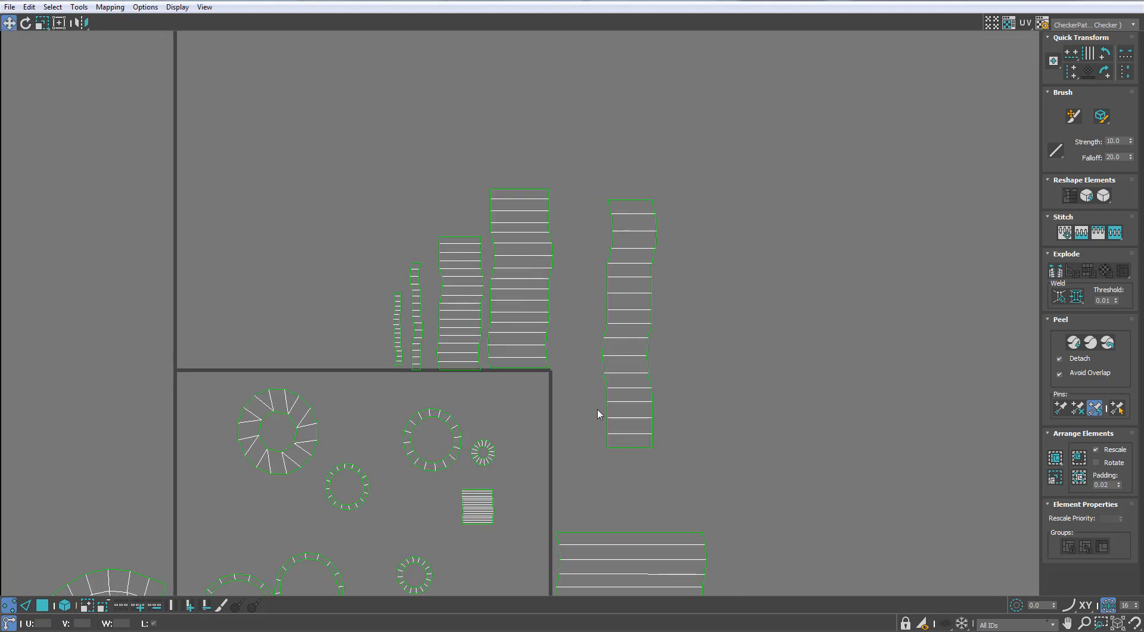
left_click(1072, 71)
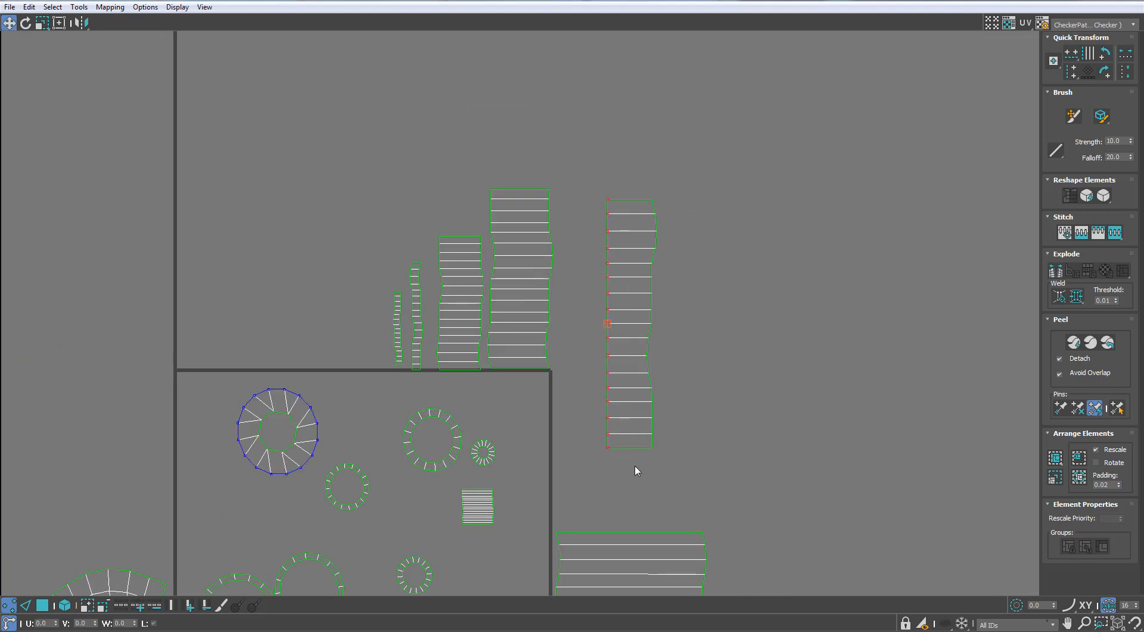
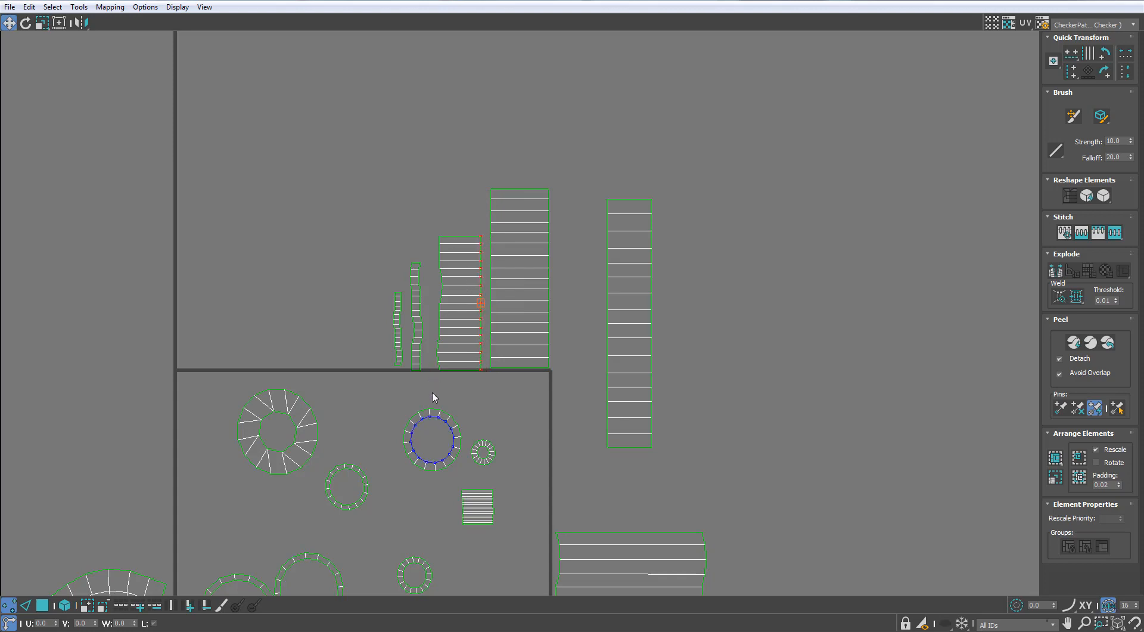
scroll(426, 294, "up", 5)
left_click_drag(386, 606, 386, 607)
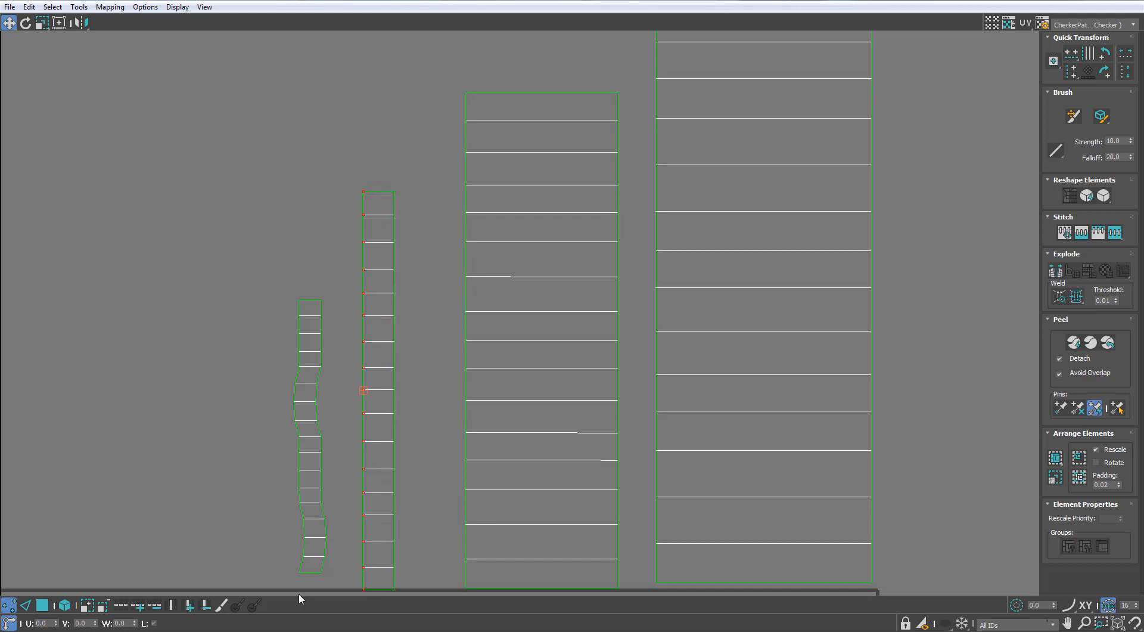
left_click_drag(249, 268, 311, 606)
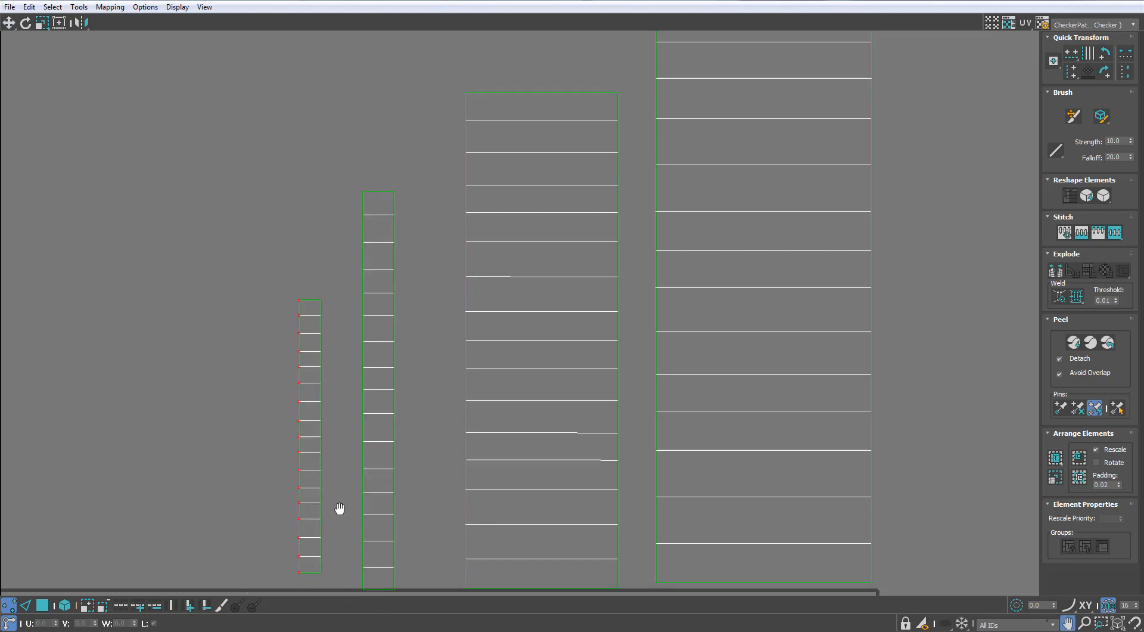
- Straighten the left and right vertex edges of the large canister block vertically
scroll(369, 471, "down", 5)
middle_click_drag(398, 437, 485, 254)
left_click_drag(673, 233, 713, 526)
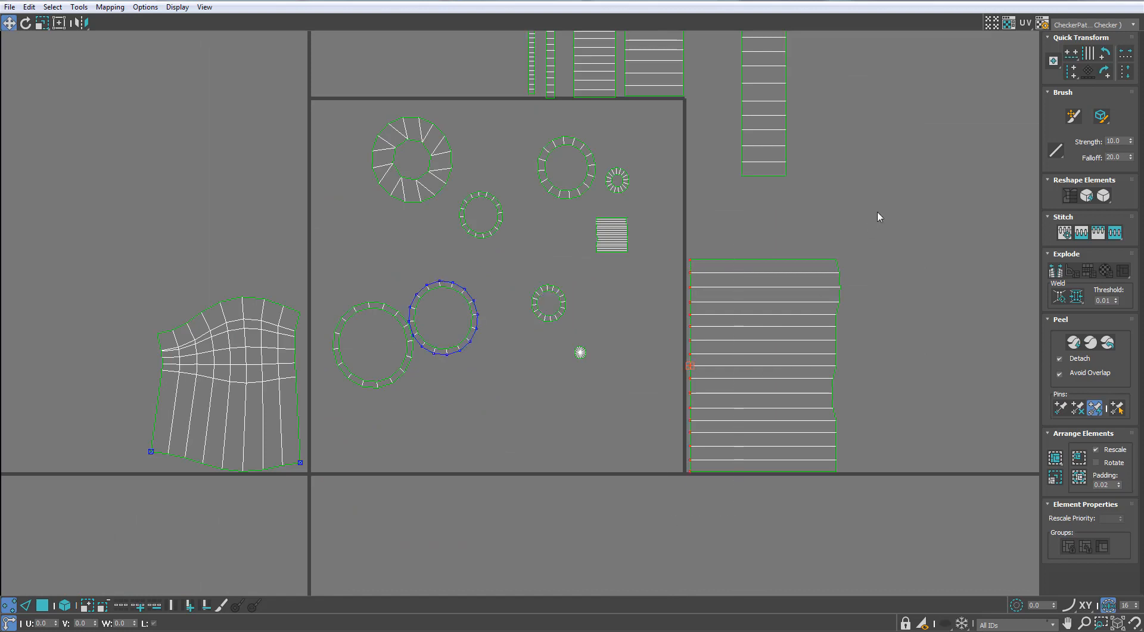
left_click(1072, 72)
left_click_drag(811, 536, 866, 235)
left_click(1071, 72)
- Straighten both side edges of the small striped block inside the tile
scroll(734, 319, "down", 1)
scroll(684, 260, "up", 3)
left_click_drag(636, 206, 606, 303)
left_click_drag(542, 196, 573, 320)
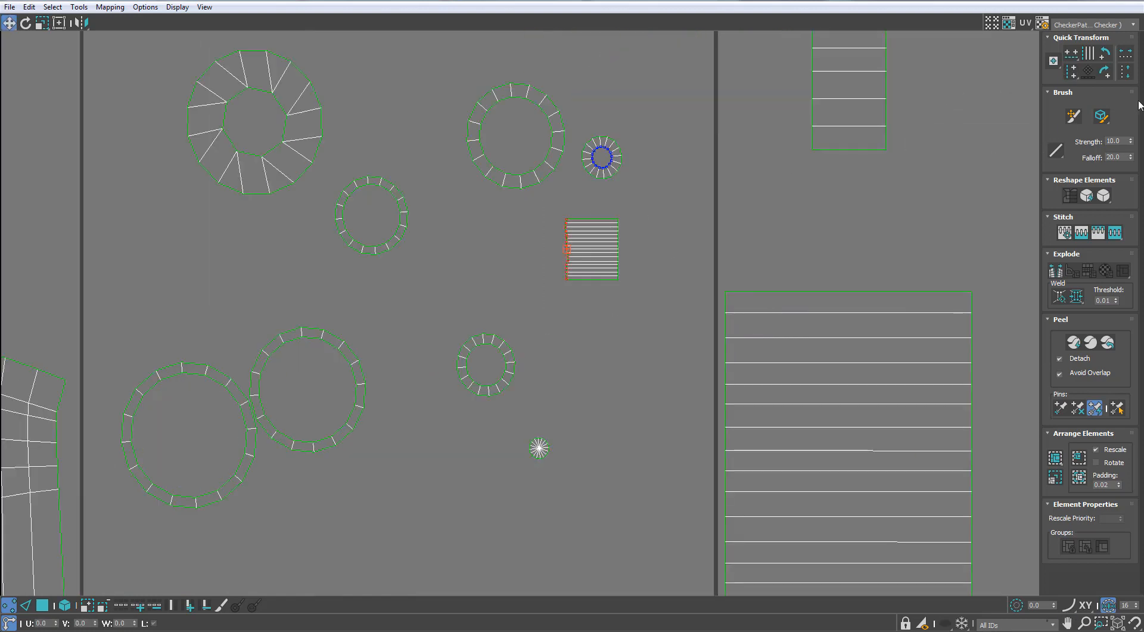
scroll(605, 250, "down", 3)
middle_click_drag(563, 312, 541, 393)
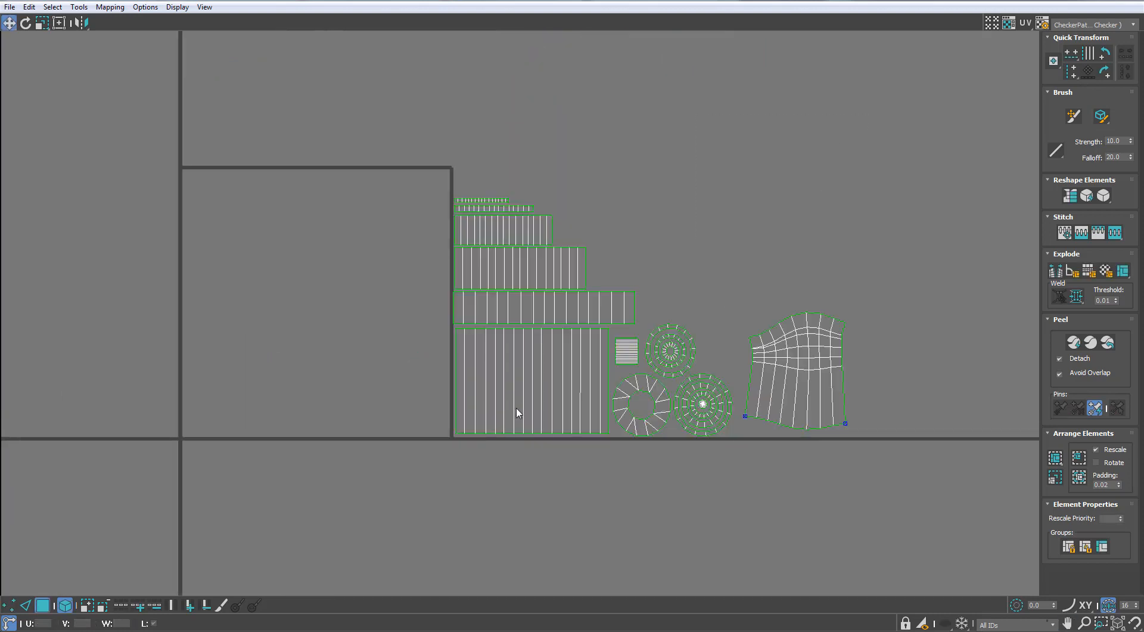
- Select all the islands, scale them down to a small cluster and move it close to the tile's lower right corner
key("ctrl+a")
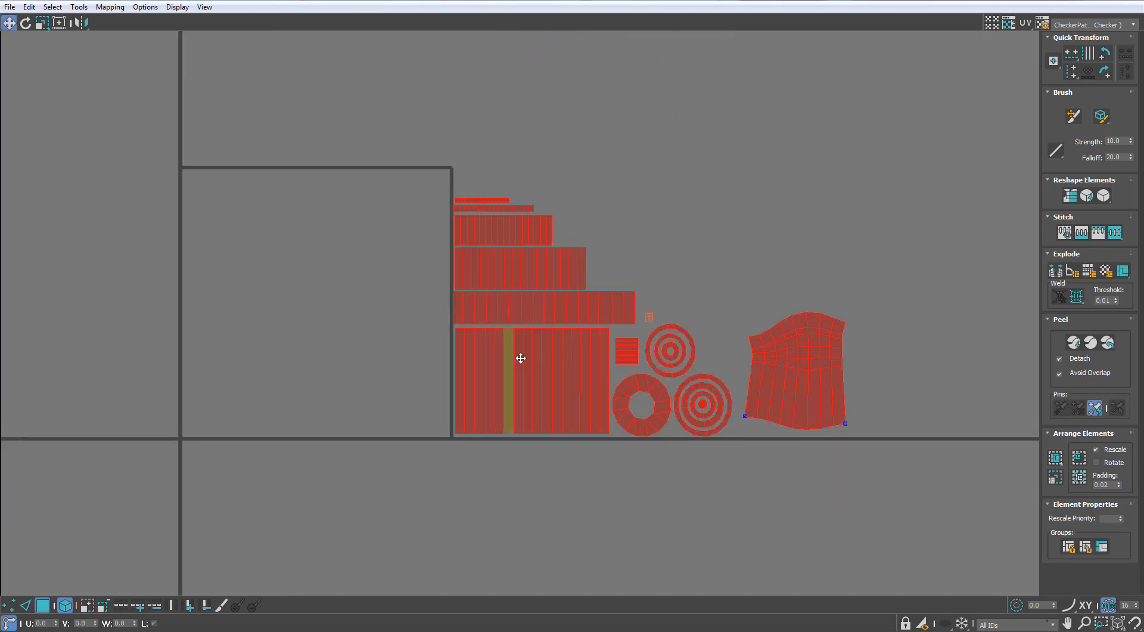
left_click_drag(556, 358, 650, 486)
key("r")
left_click_drag(763, 372, 485, 441)
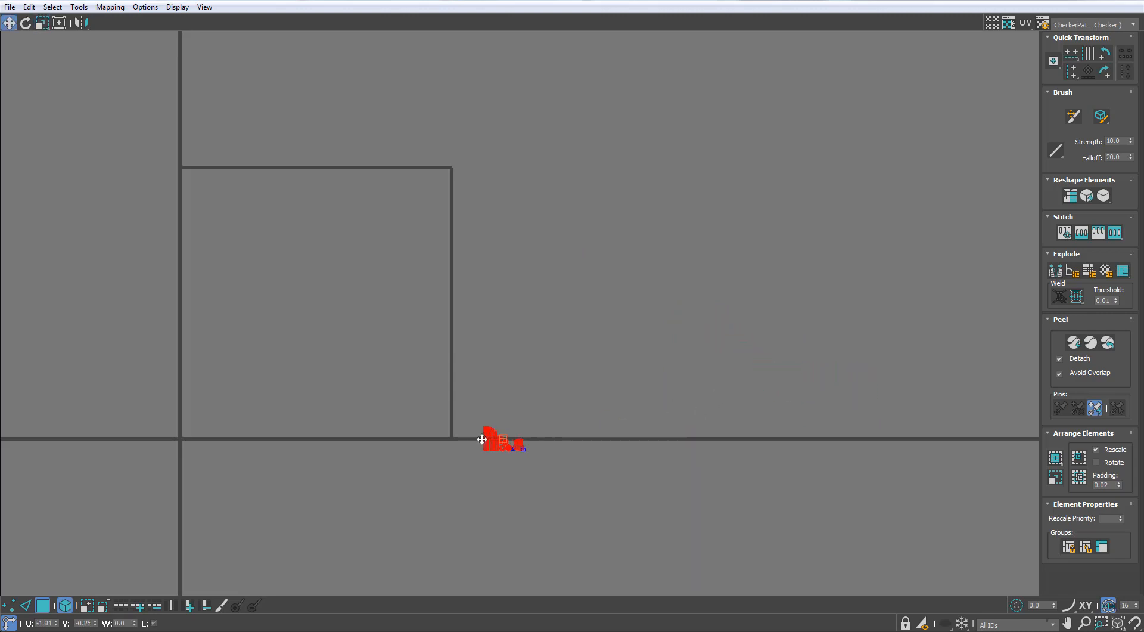
scroll(471, 425, "up", 8)
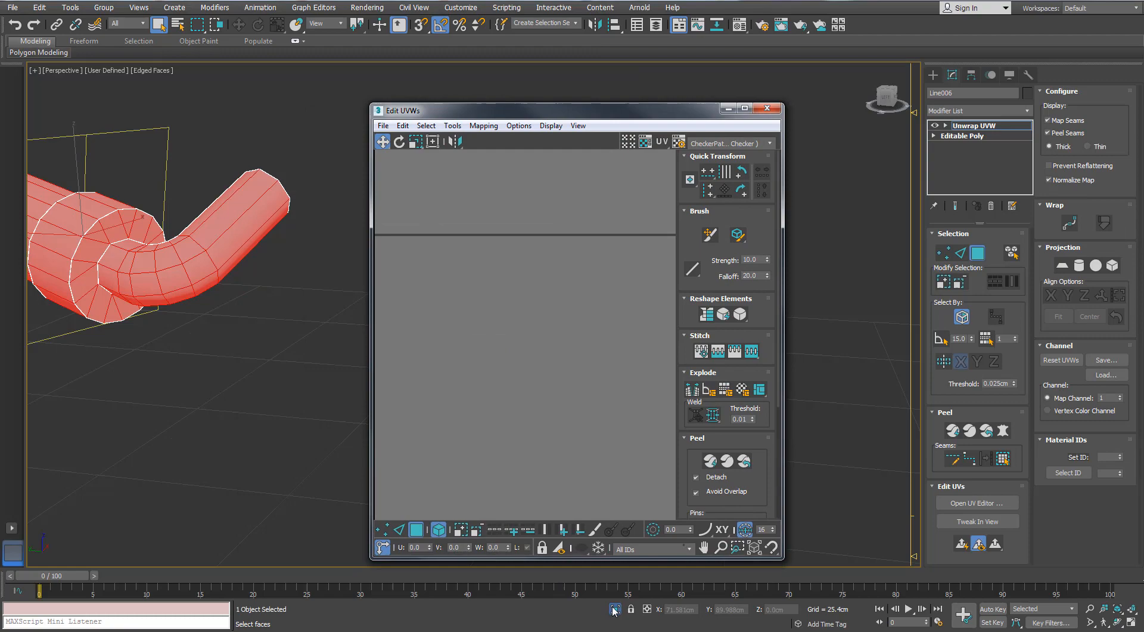
- Show the whole gun again and apply the checker material 02 - Default to the lower front pipe part
left_click(615, 610)
middle_click_drag(268, 411, 169, 417, "alt")
scroll(191, 395, "up", 3)
left_click(192, 396)
key("m")
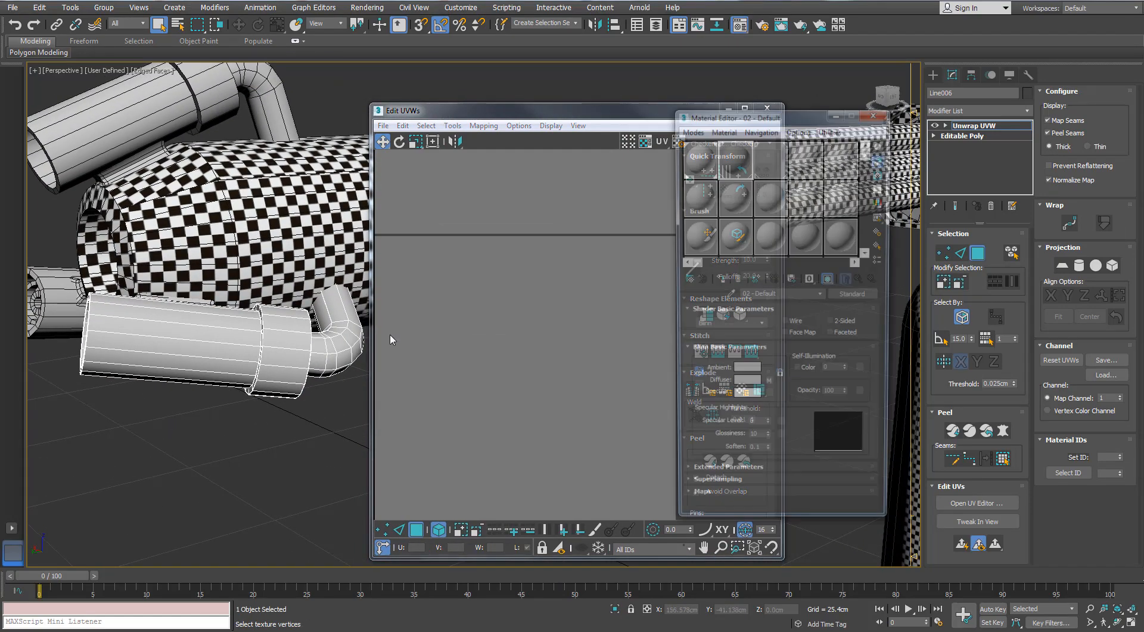
left_click_drag(220, 360, 221, 359)
scroll(220, 359, "down", 3)
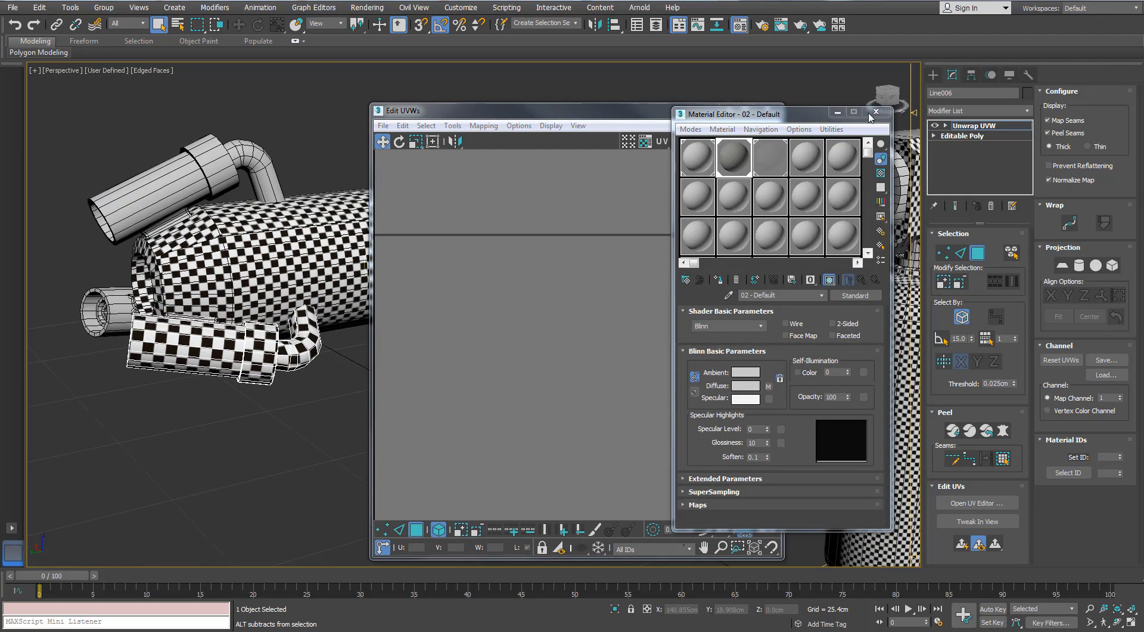
left_click(876, 112)
- Scale up all the pipe's islands to match the neighbouring body's checker density and place them beside the tile's lower right corner
scroll(539, 308, "down", 3)
middle_click_drag(390, 240, 480, 238)
scroll(481, 237, "up", 4)
left_click_drag(621, 334, 621, 332)
key("r")
left_click_drag(621, 308, 619, 291)
middle_click_drag(257, 363, 286, 430, "alt")
middle_click_drag(625, 319, 625, 320)
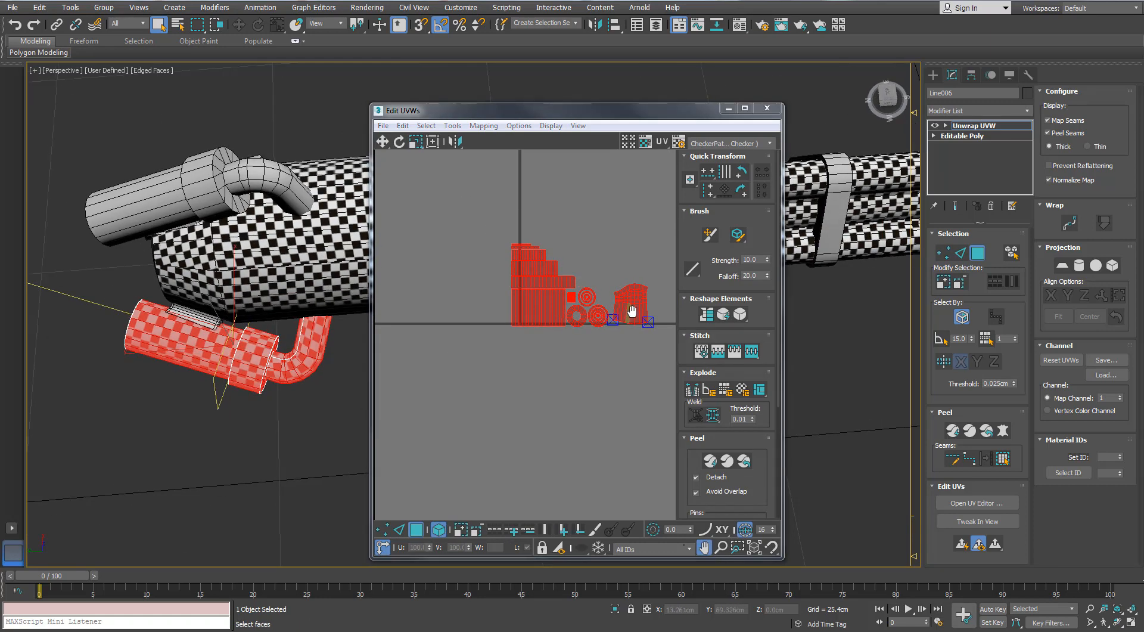
left_click_drag(633, 308, 659, 300)
key("w")
- Close the UV editor, leave face selection and deselect the pipe part
left_click(326, 364)
scroll(327, 364, "down", 4)
middle_click_drag(326, 364, 334, 292, "alt")
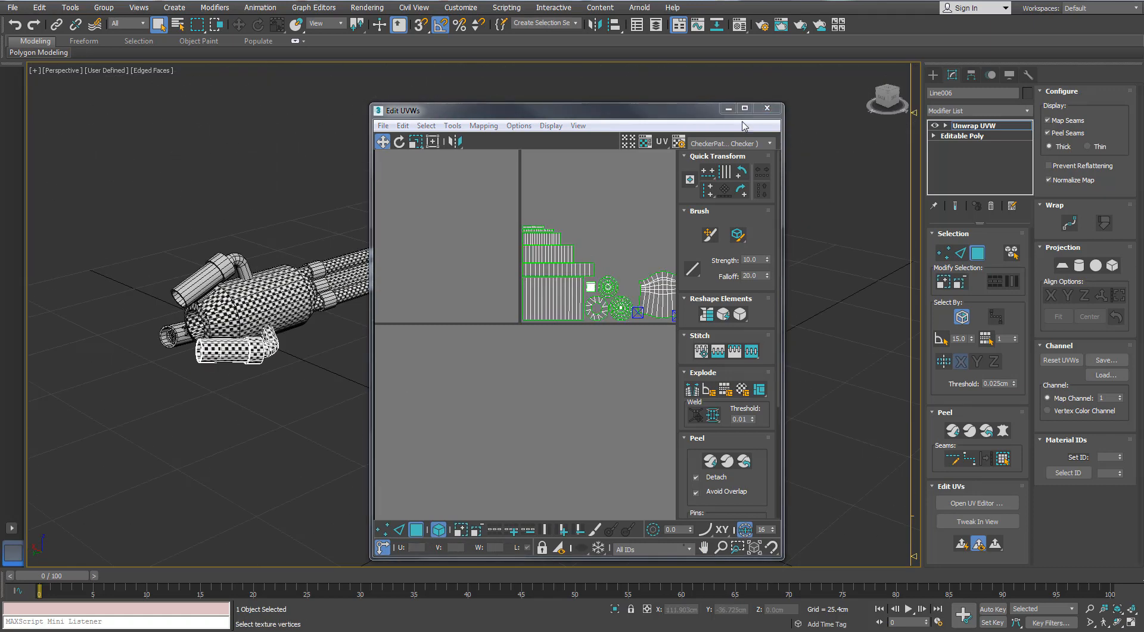
left_click(767, 108)
left_click(973, 257)
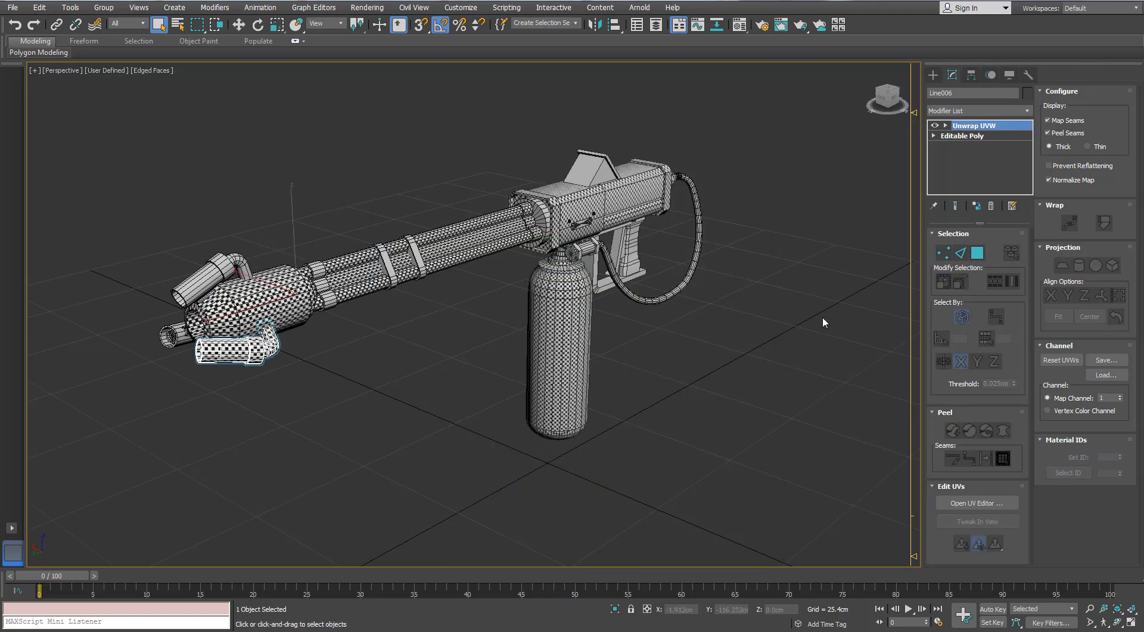
left_click(823, 322)
- Select the two remaining front pipe parts and assign them the checker material 02 - Default
middle_click_drag(276, 317, 360, 352)
scroll(360, 353, "up", 5)
left_click(206, 271)
left_click(138, 390, "ctrl")
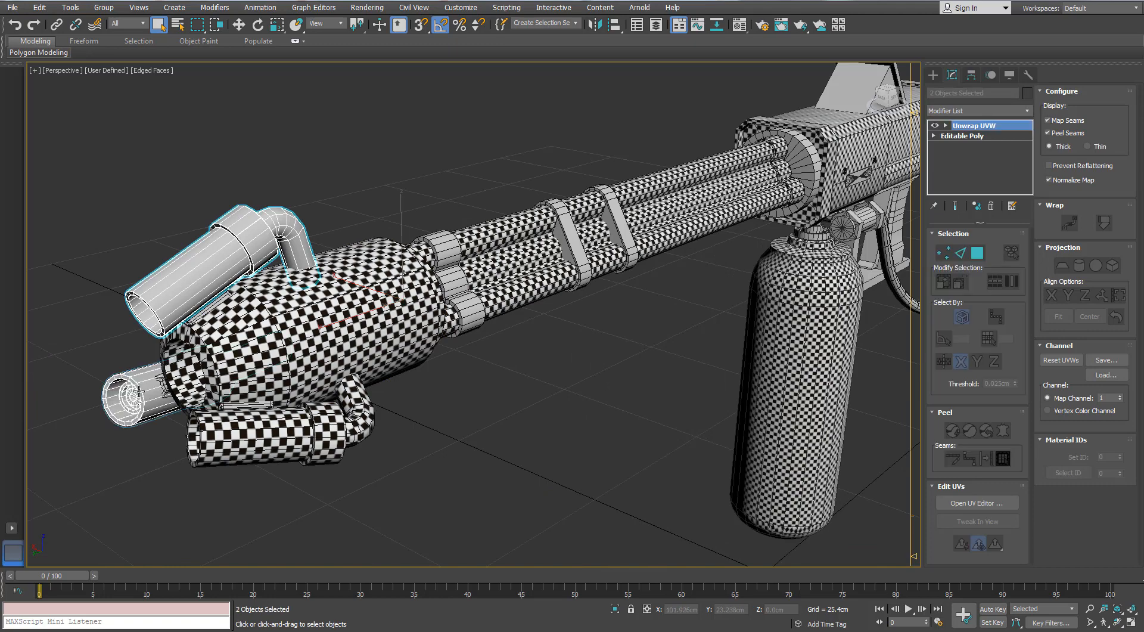
key("m")
left_click(719, 279)
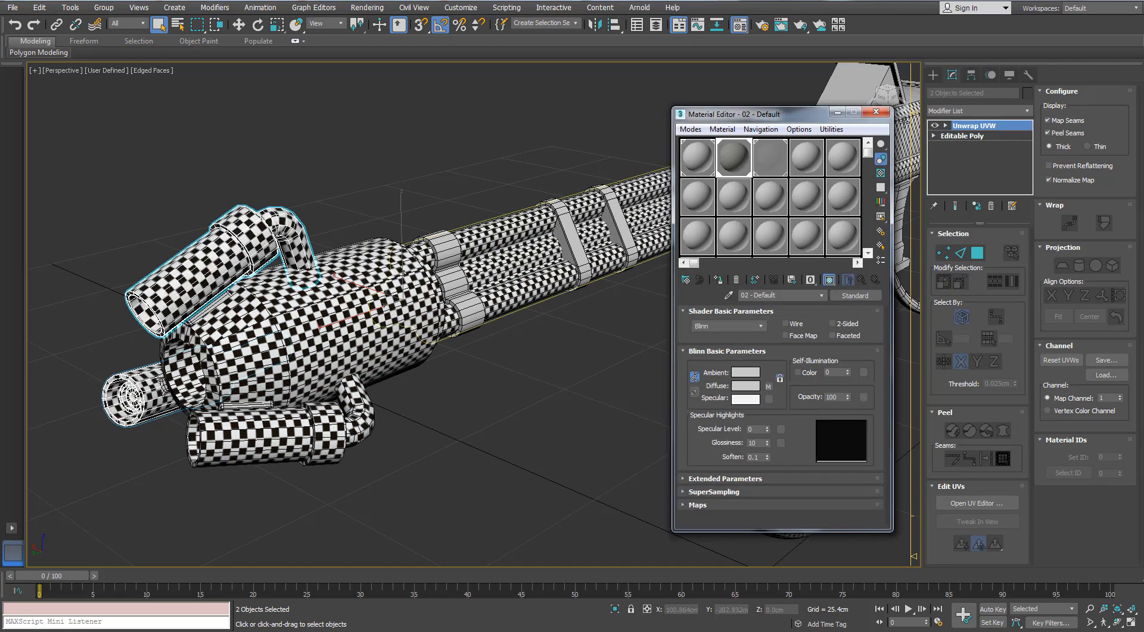
left_click(885, 115)
left_click(506, 135)
- Select the gun's pistol grip and isolate it in the viewport
scroll(505, 135, "down", 5)
middle_click_drag(400, 188, 766, 109, "alt")
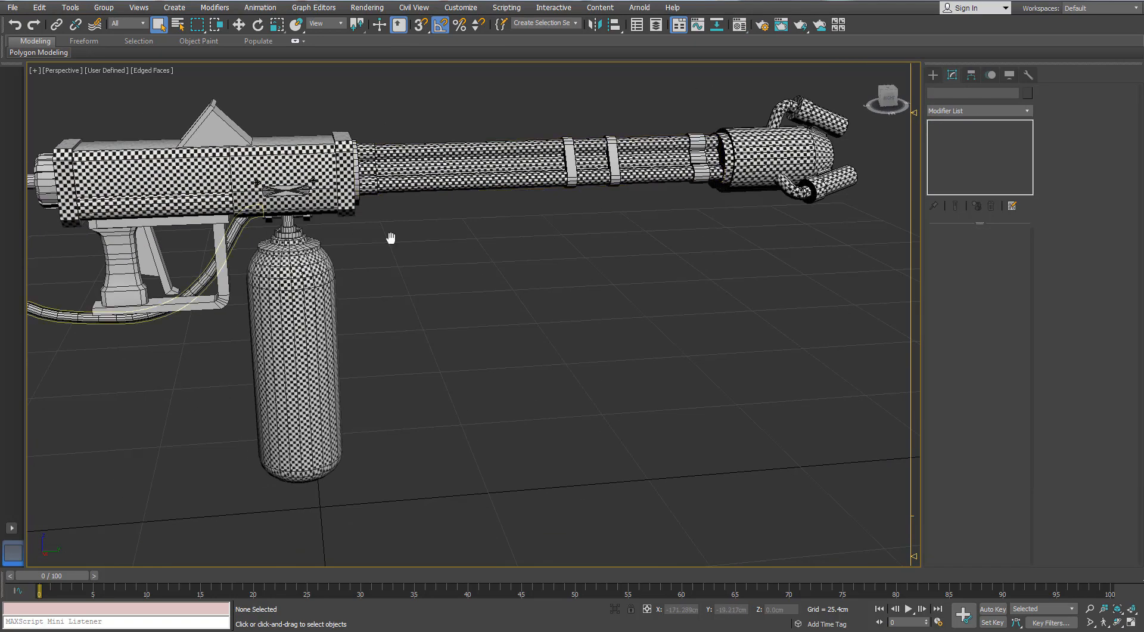
middle_click_drag(391, 238, 329, 200, "alt")
scroll(593, 214, "up", 4)
scroll(329, 200, "down", 4)
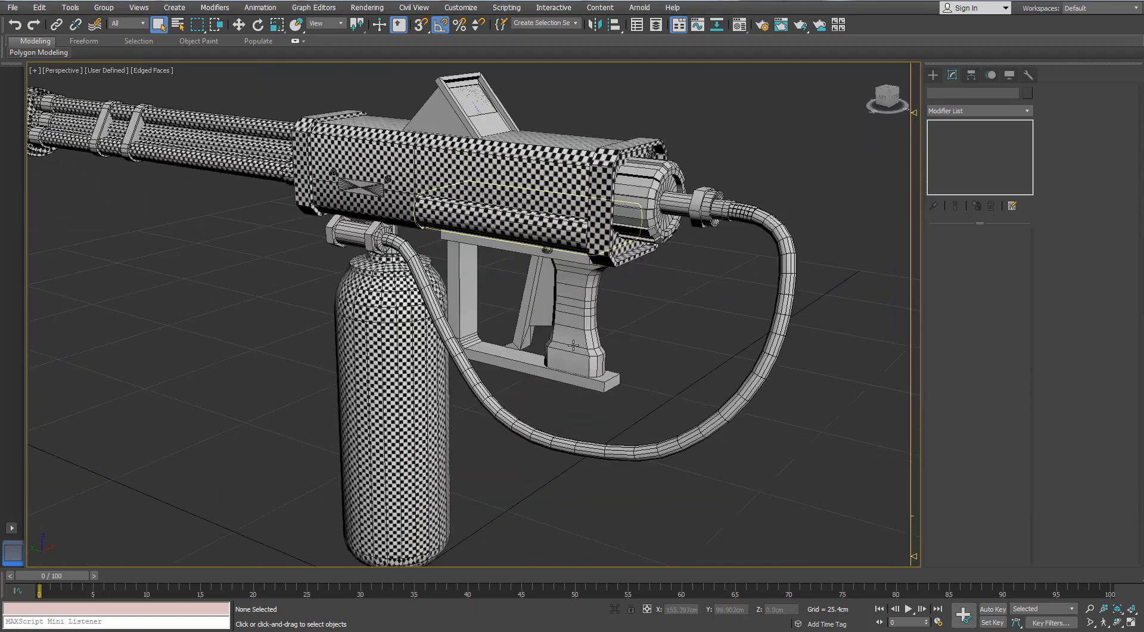
scroll(542, 280, "up", 2)
left_click(590, 301)
key("alt+q")
middle_click_drag(314, 298, 403, 293, "alt")
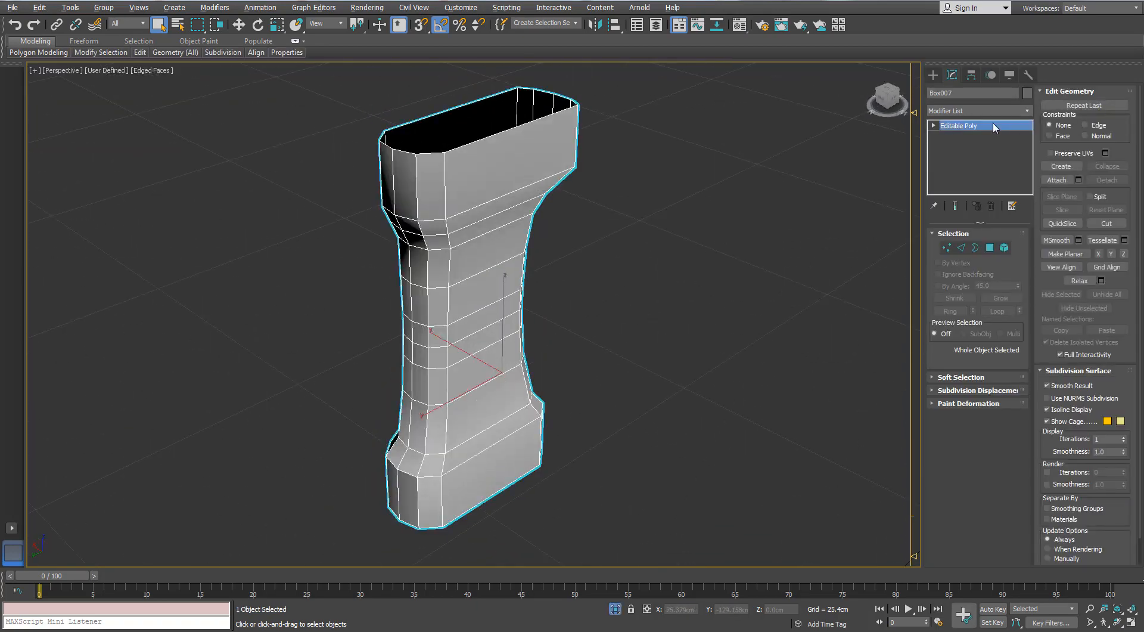
- Add an Unwrap UVW modifier to the grip and switch to edge selection
left_click(1028, 111)
key("u")
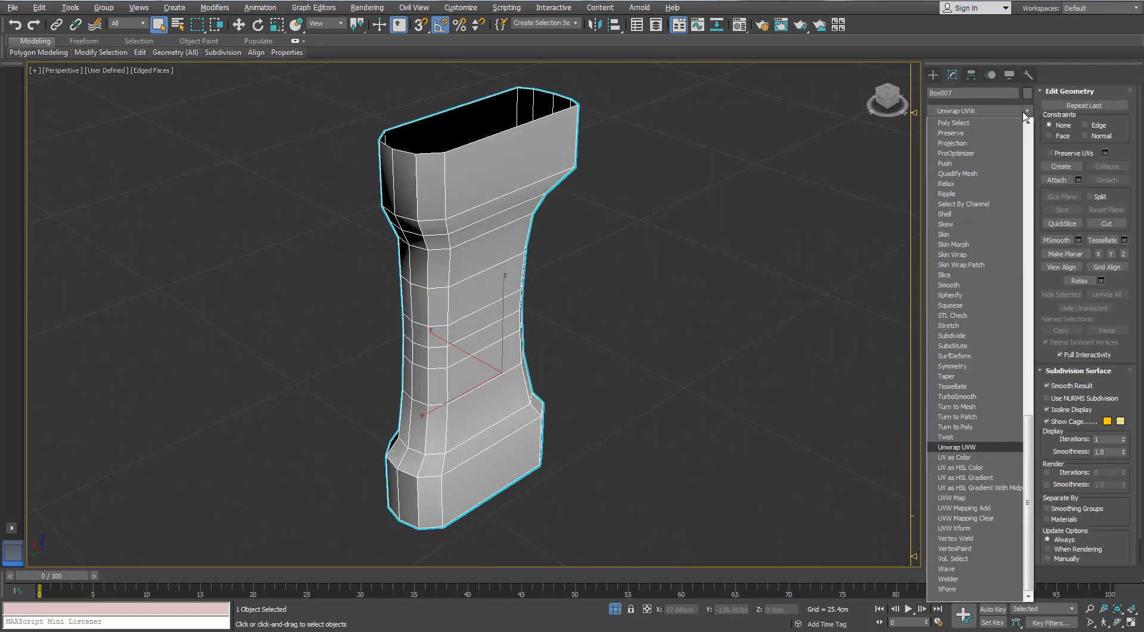
key("Return")
middle_click_drag(500, 253, 477, 224, "alt")
left_click(966, 257)
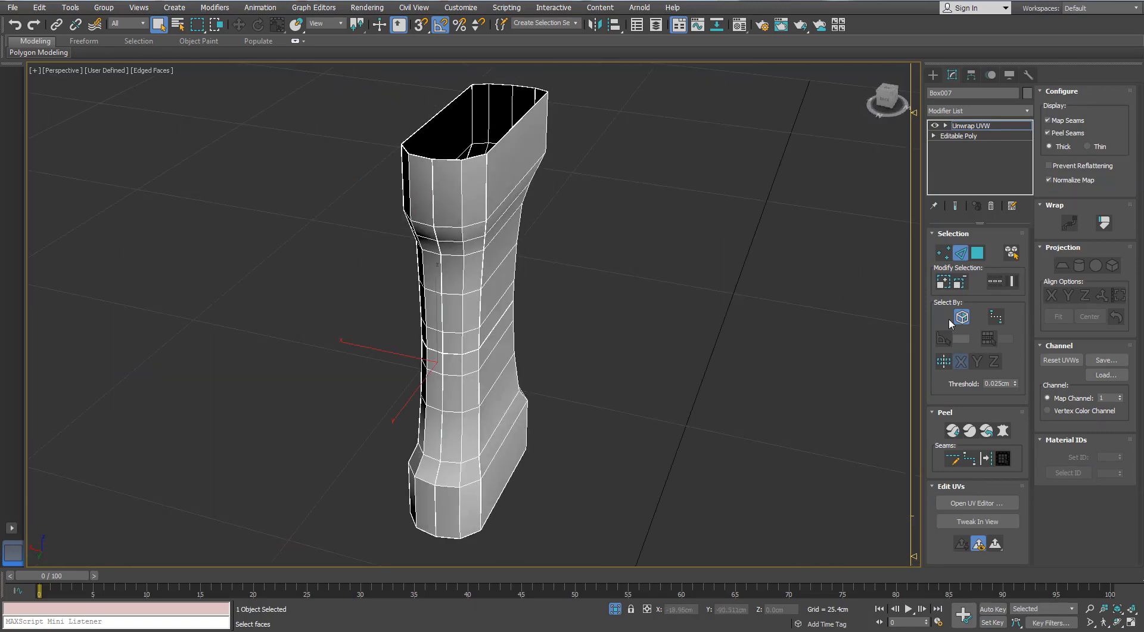
- Turn off the display of map seams and peel seams and set the seam thickness to Thin
left_click(1057, 124)
middle_click_drag(431, 202, 436, 196, "alt")
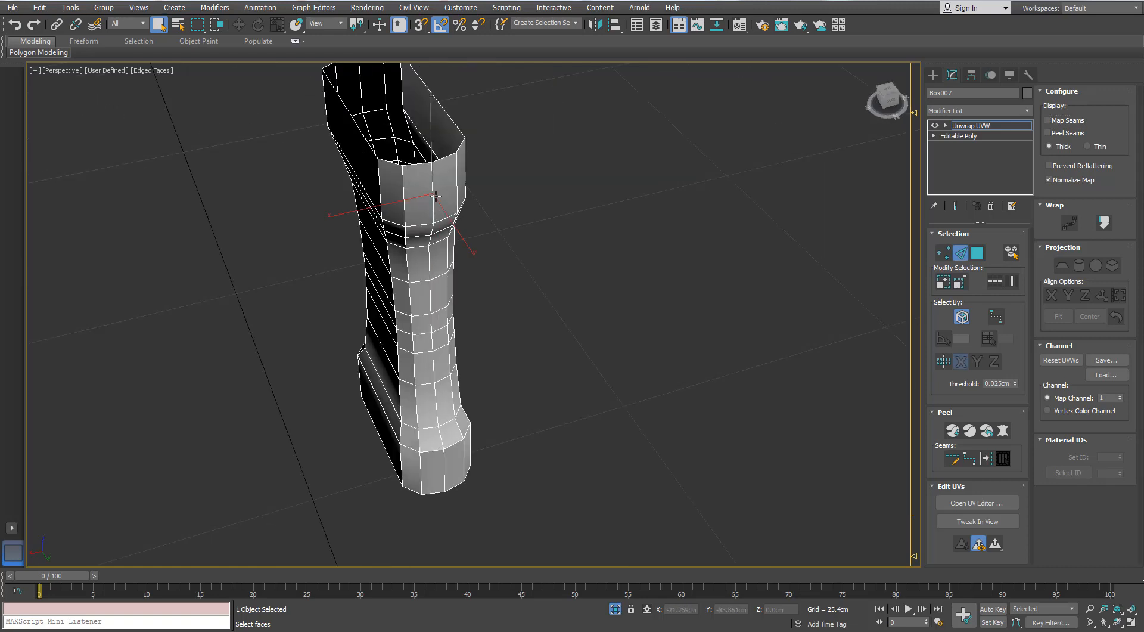
scroll(428, 221, "up", 2)
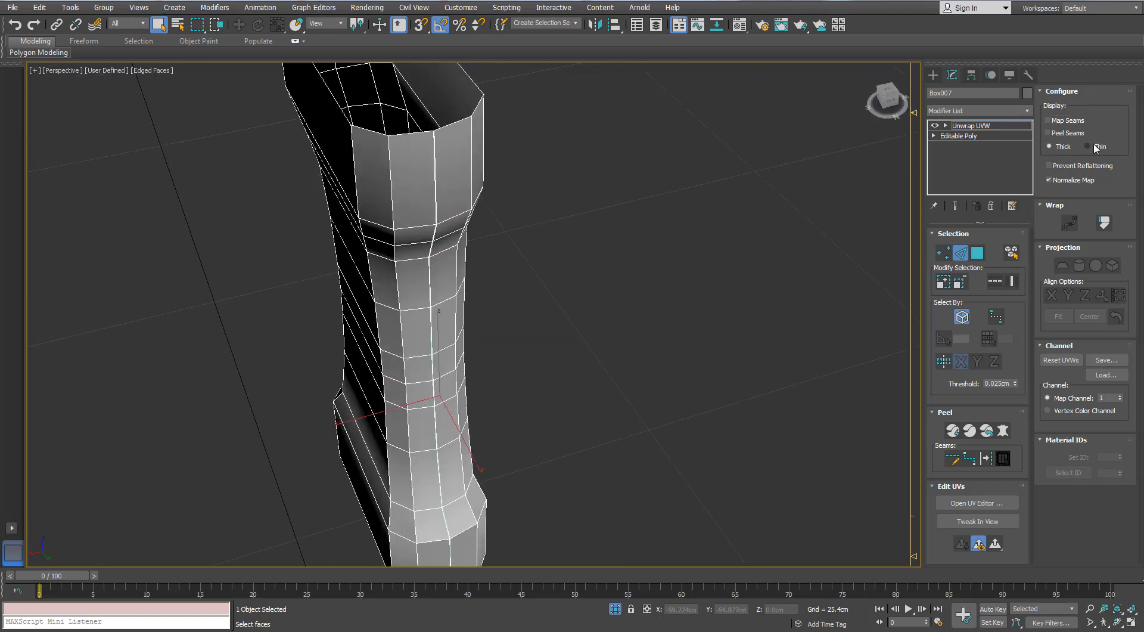
left_click(1093, 146)
middle_click_drag(582, 263, 638, 225)
scroll(638, 225, "down", 3)
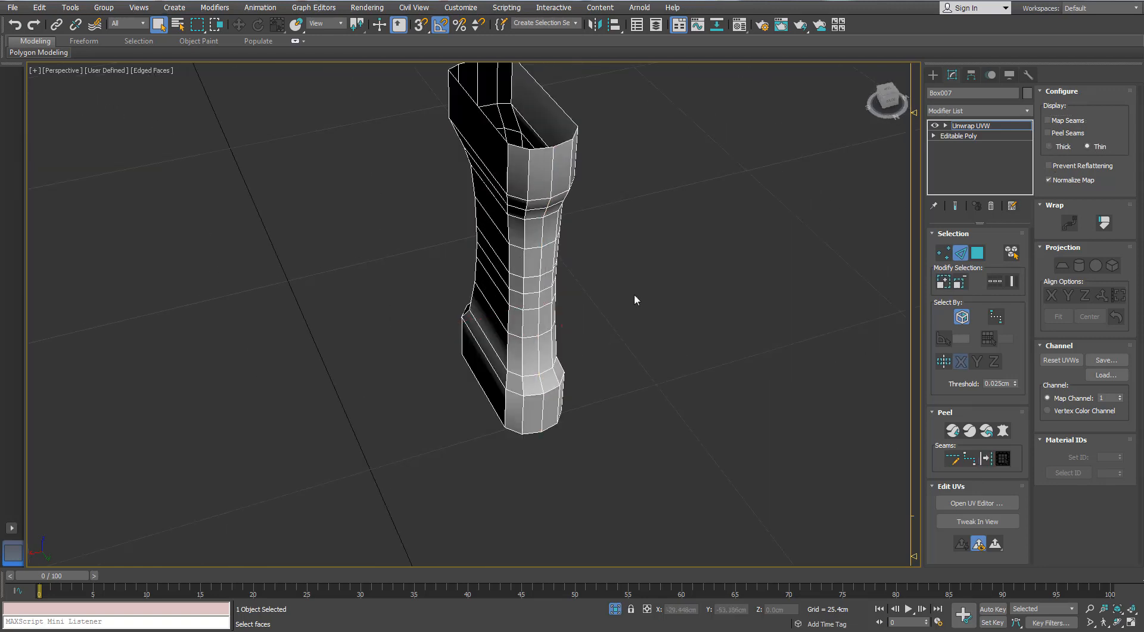
- Mark the middle vertical edge loop on the grip's narrow rounded side as a peel seam and turn the peel seam display back on
scroll(615, 235, "up", 4)
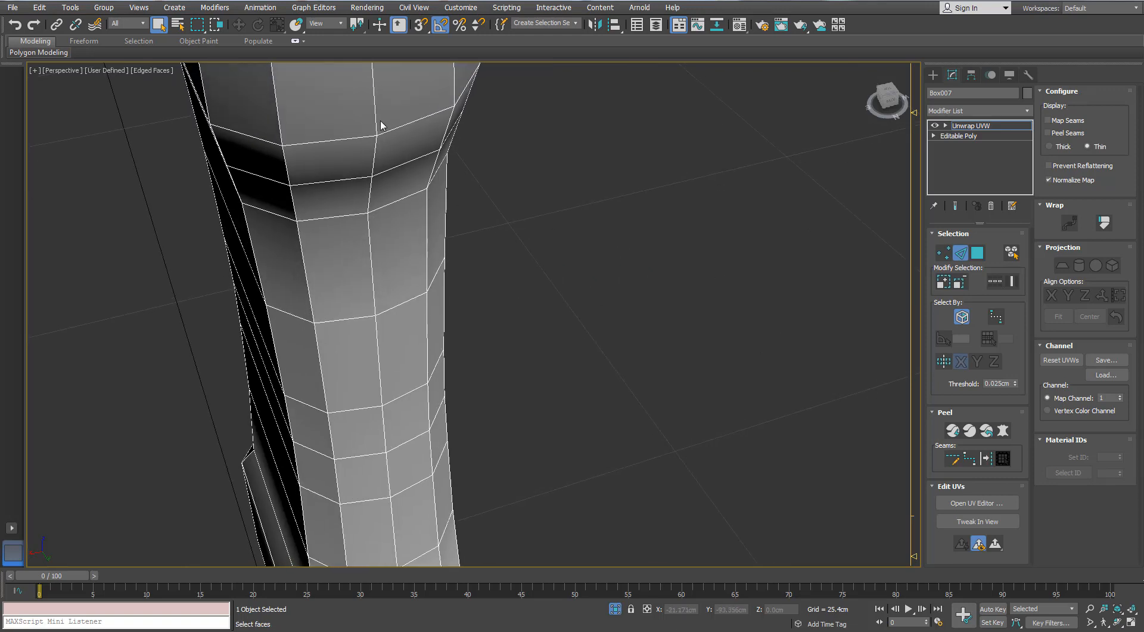
double_click(374, 117)
left_click(988, 456)
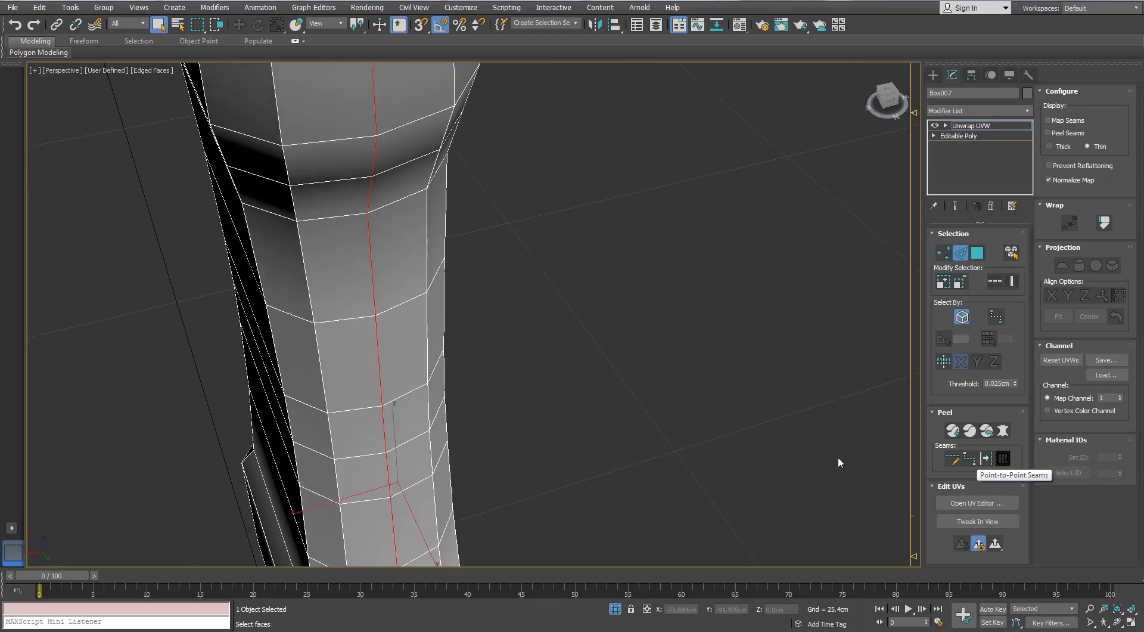
left_click(679, 388)
scroll(677, 385, "down", 3)
middle_click_drag(677, 385, 655, 357, "alt")
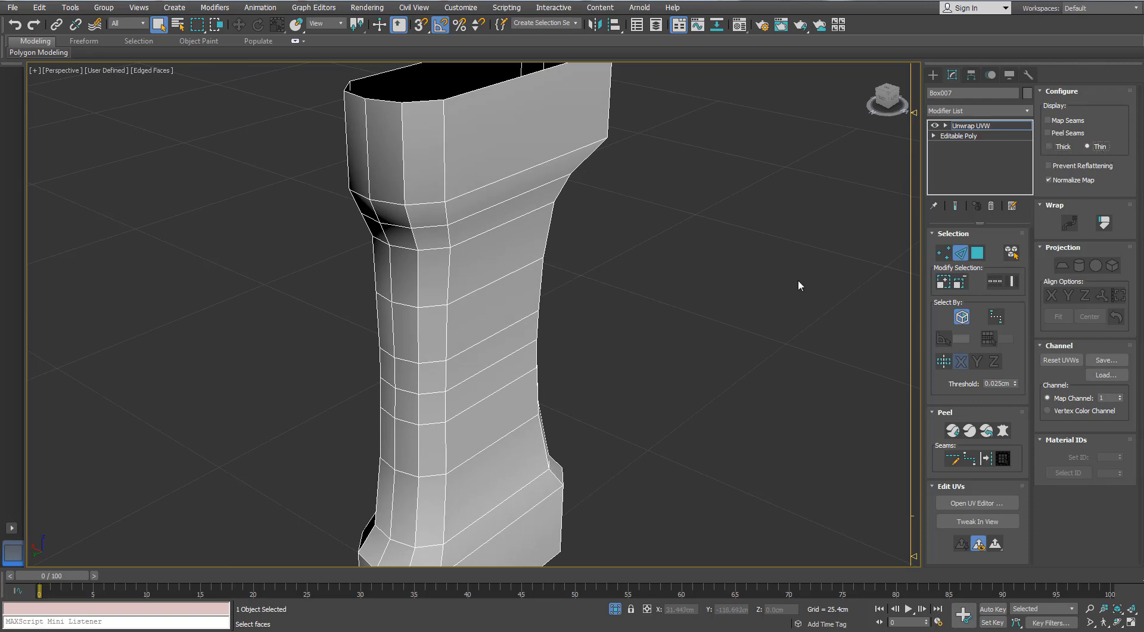
key("F3")
key("F3")
scroll(346, 182, "down", 3)
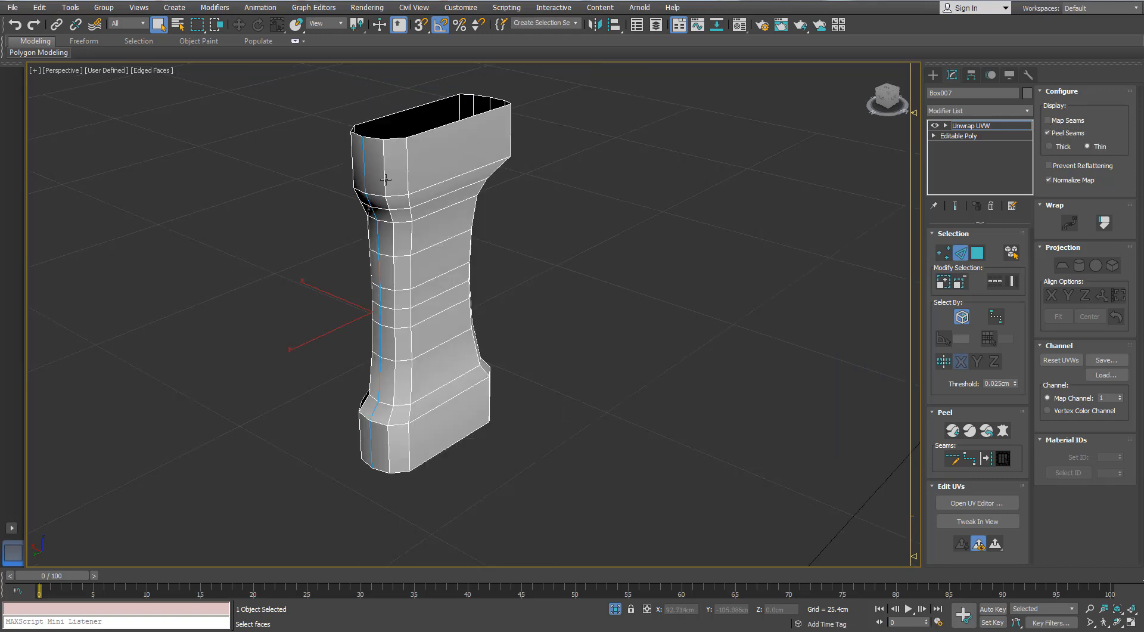
middle_click_drag(346, 181, 433, 183, "alt")
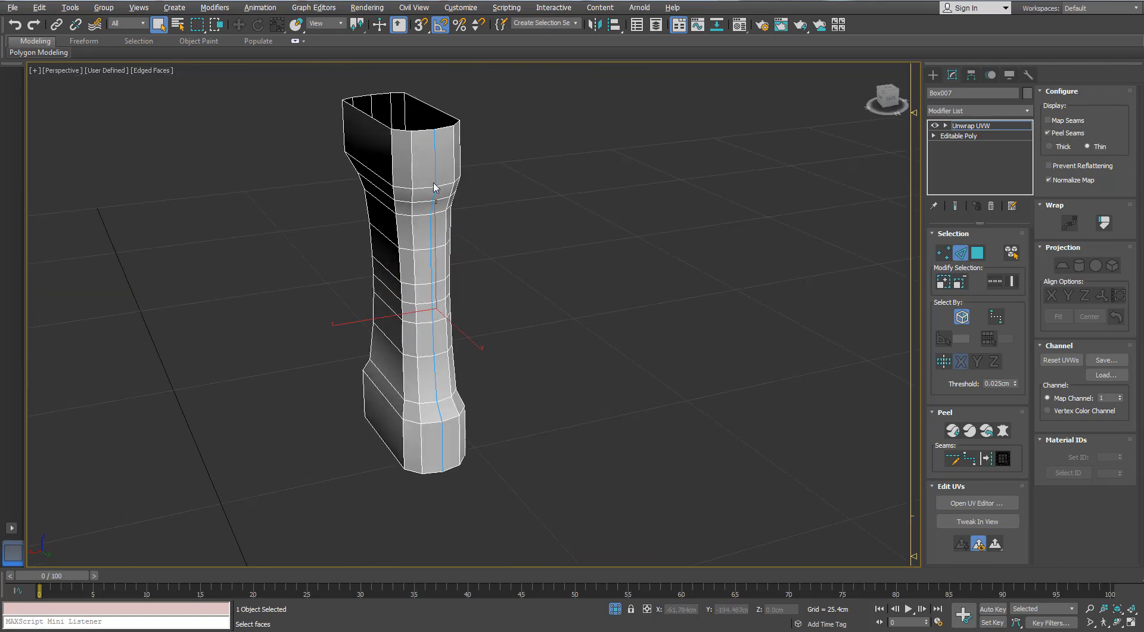
- Open the UV editor for the grip and place its window beside the model
left_click(958, 258)
left_click(961, 503)
middle_click_drag(563, 316, 224, 360)
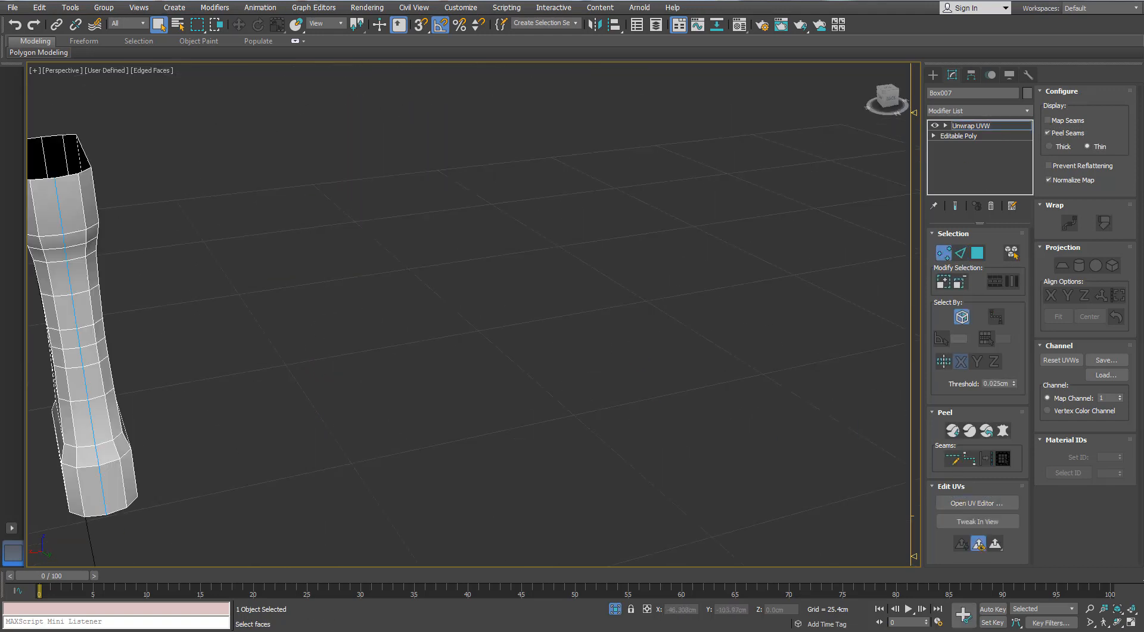
left_click_drag(422, 211, 763, 128)
middle_click_drag(388, 253, 216, 272, "alt")
scroll(224, 269, "down", 5)
scroll(225, 256, "up", 5)
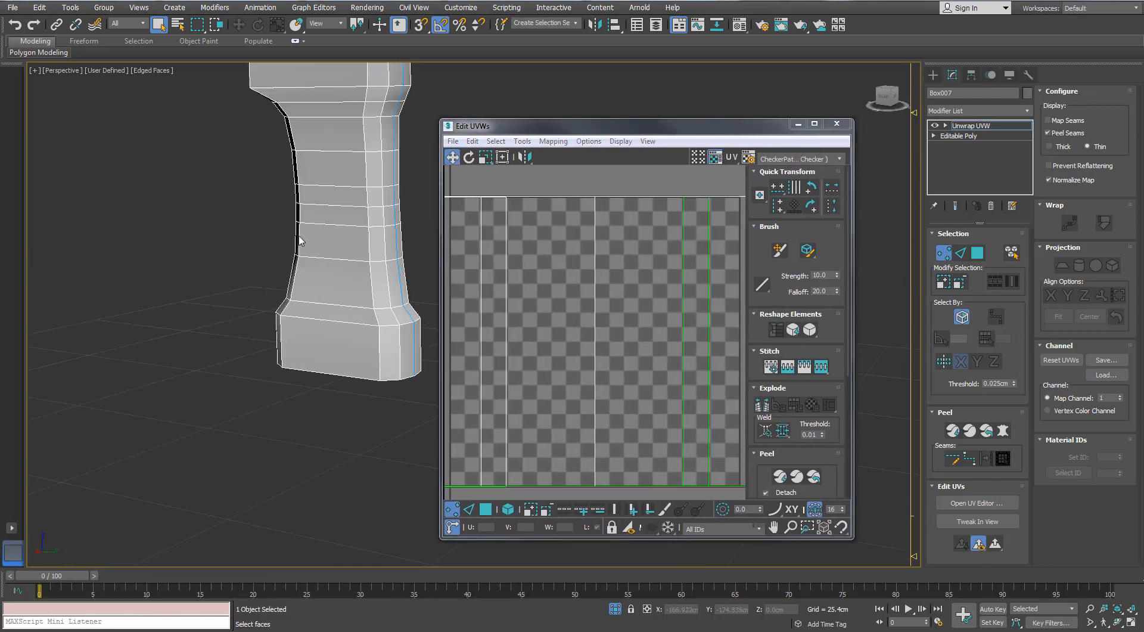
- Expand a face selection on the grip to its seams, unfold it with Pelt Map and commit the result
middle_click_drag(300, 241, 197, 338)
left_click(975, 255)
left_click(995, 505)
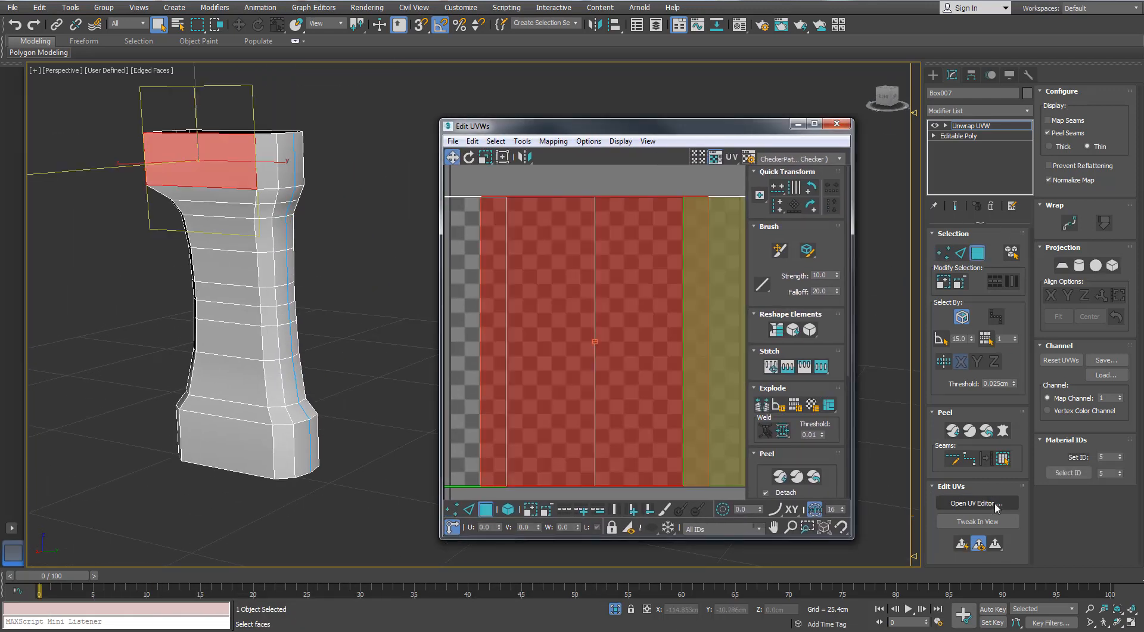
left_click(1004, 458)
left_click(1003, 431)
left_click_drag(554, 159, 284, 212)
left_click(272, 244)
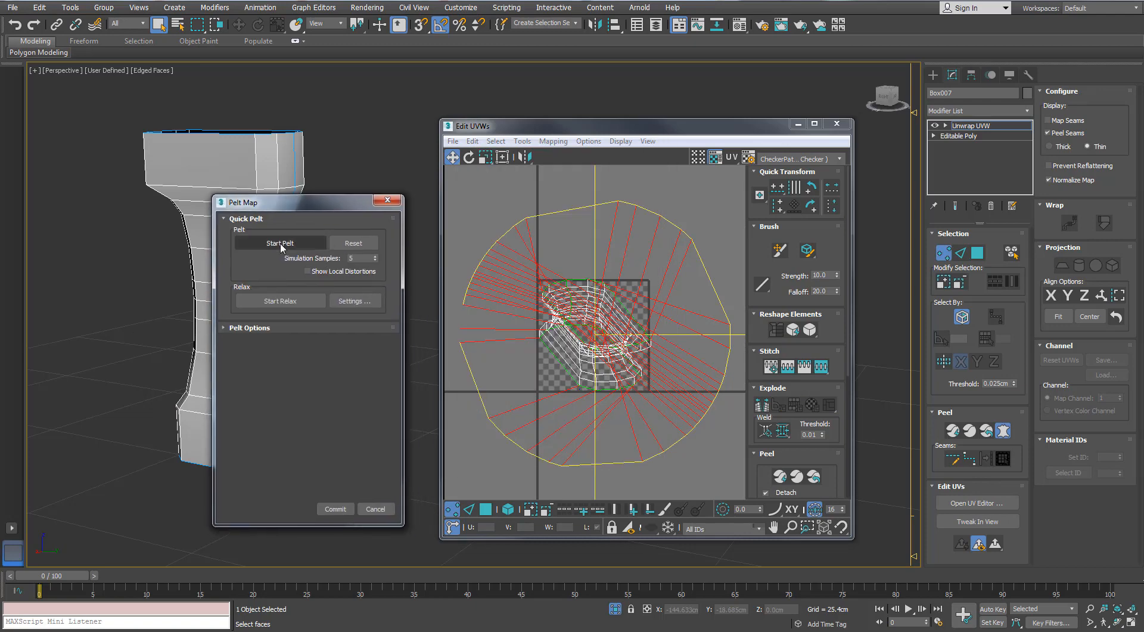
left_click(329, 510)
- Rotate the grip's UV island upright and move it just outside the left edge of the UV tile
scroll(602, 327, "up", 3)
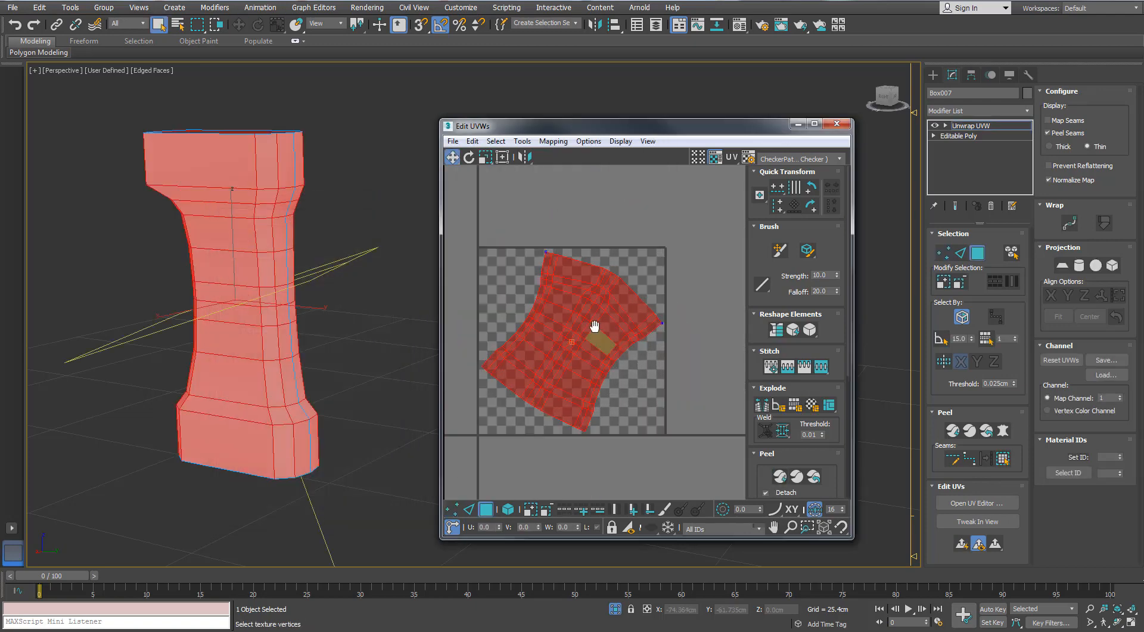
scroll(596, 328, "down", 3)
key("e")
left_click_drag(624, 314, 608, 296)
key("w")
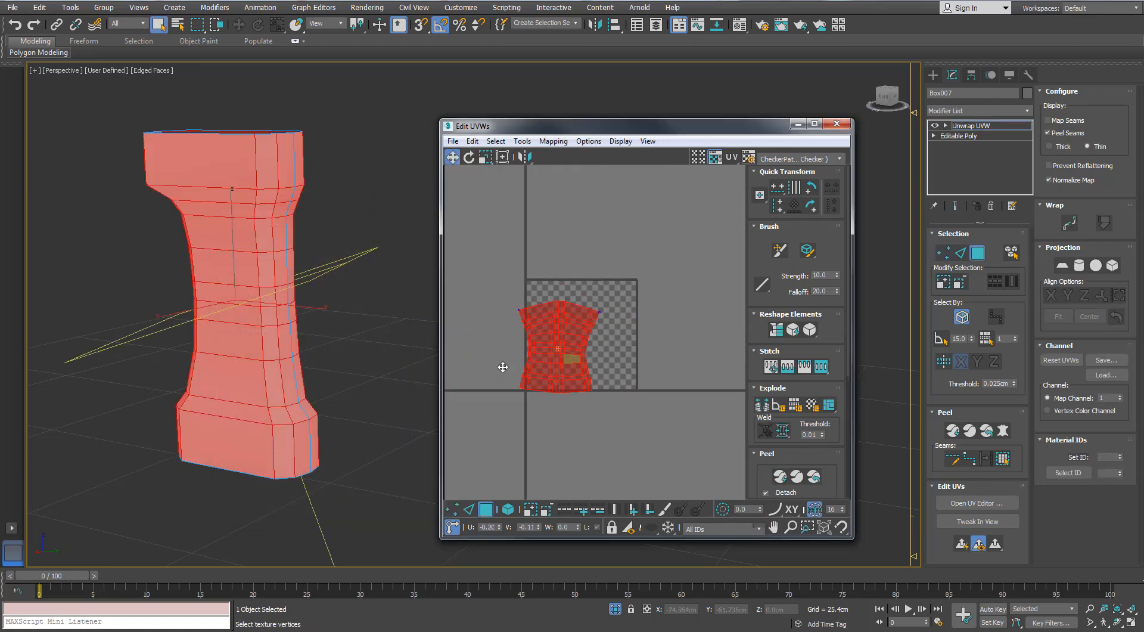
scroll(506, 368, "up", 5)
left_click(587, 352)
key("a")
left_click_drag(610, 380, 621, 379)
key("e")
key("w")
left_click_drag(620, 380, 588, 380)
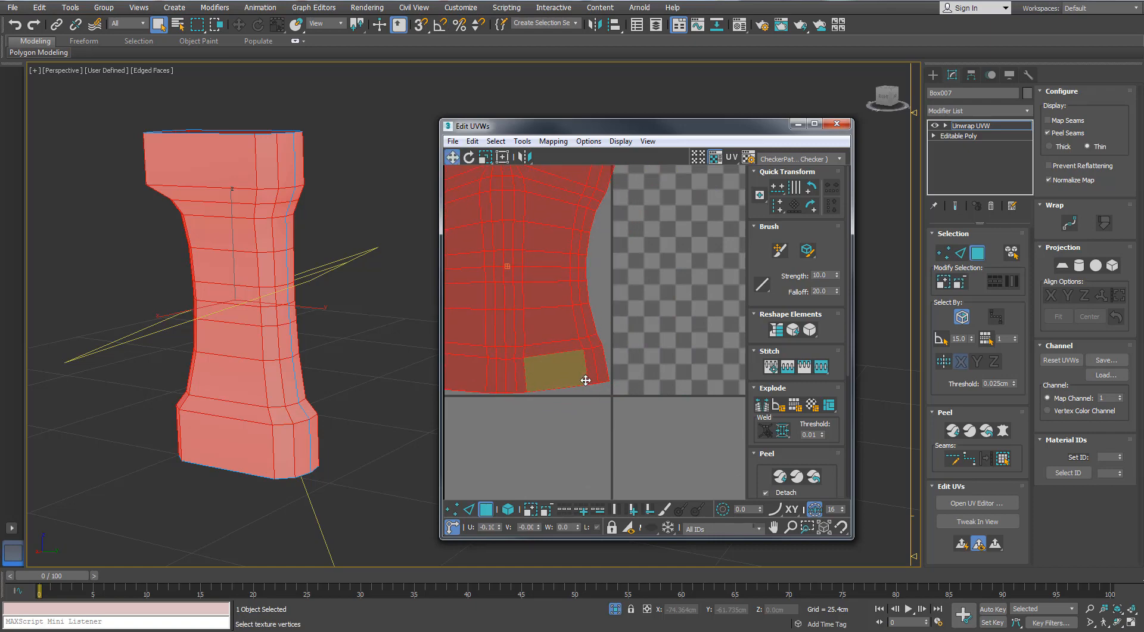
- Scale the grip's UV island down and place it in the lower-left corner of the UV tile
scroll(618, 411, "down", 2)
scroll(617, 413, "down", 6)
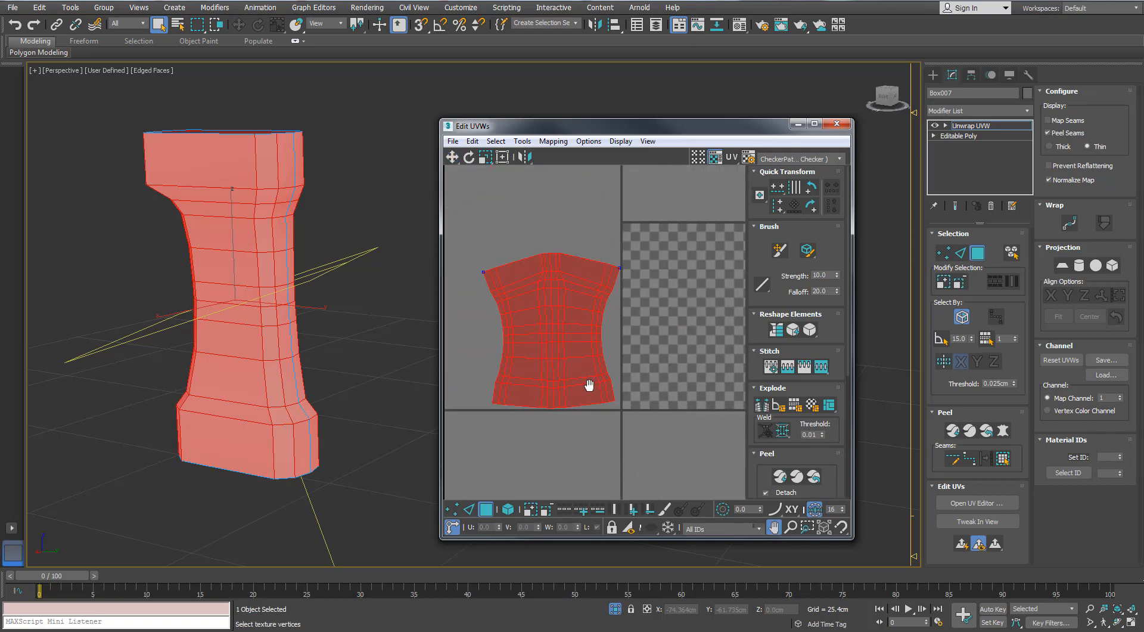
middle_click_drag(556, 360, 511, 337)
scroll(511, 337, "down", 1)
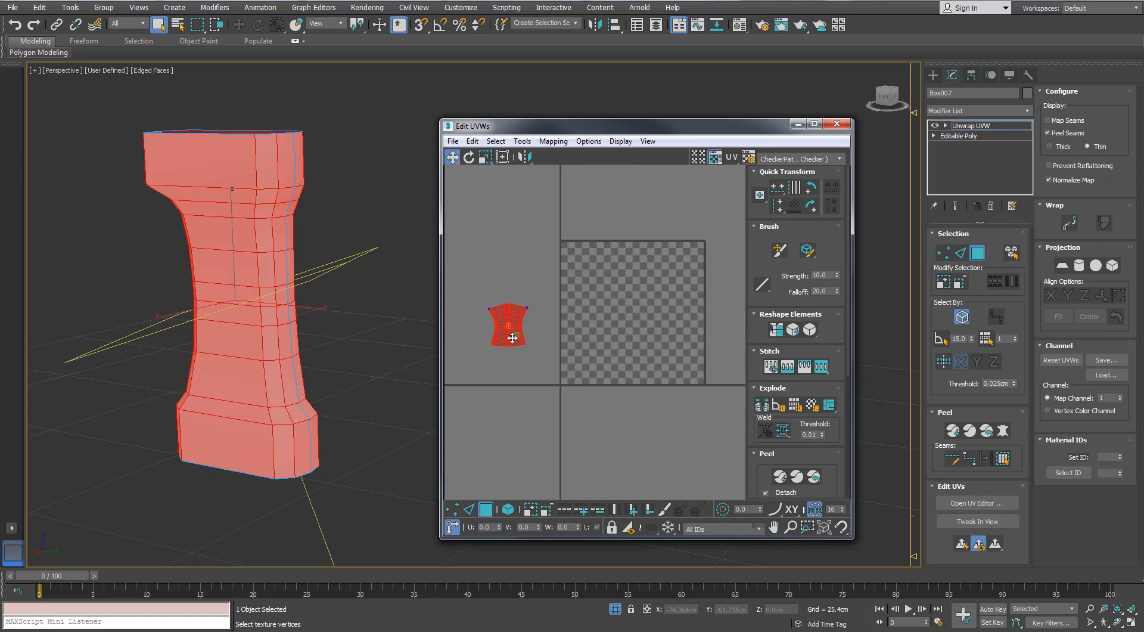
left_click_drag(511, 337, 535, 457)
scroll(551, 417, "up", 4)
key("r")
key("w")
left_click_drag(544, 421, 659, 315)
scroll(551, 313, "up", 3)
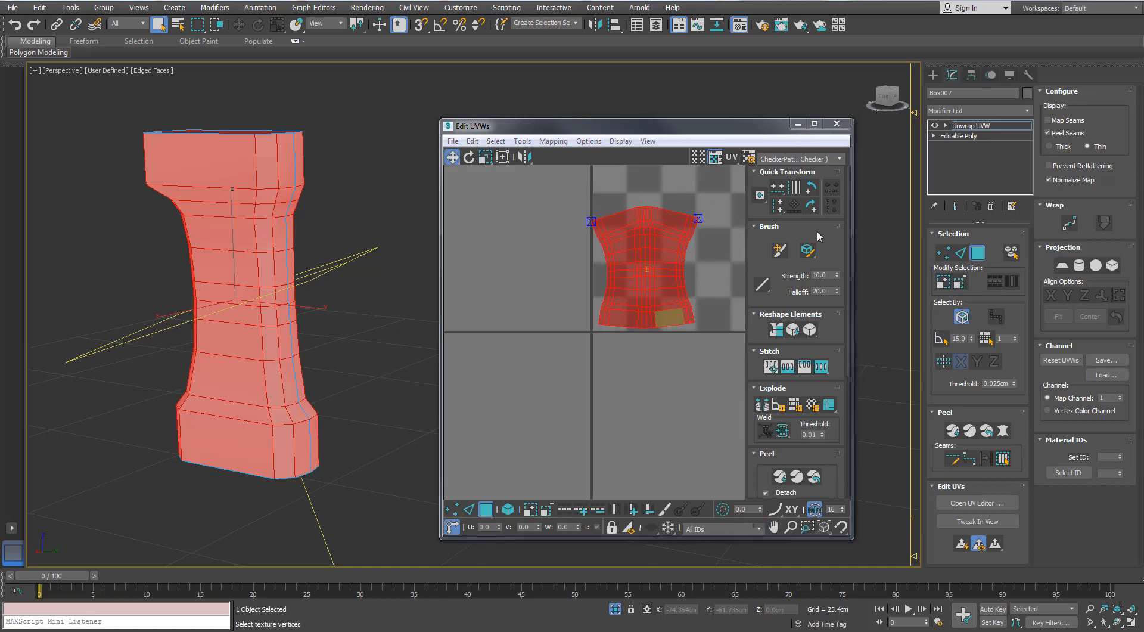
- Apply the checker material to the grip and leave isolation to compare its checkers with the rest of the gun
key("m")
left_click_drag(248, 295, 248, 295)
key("alt+q")
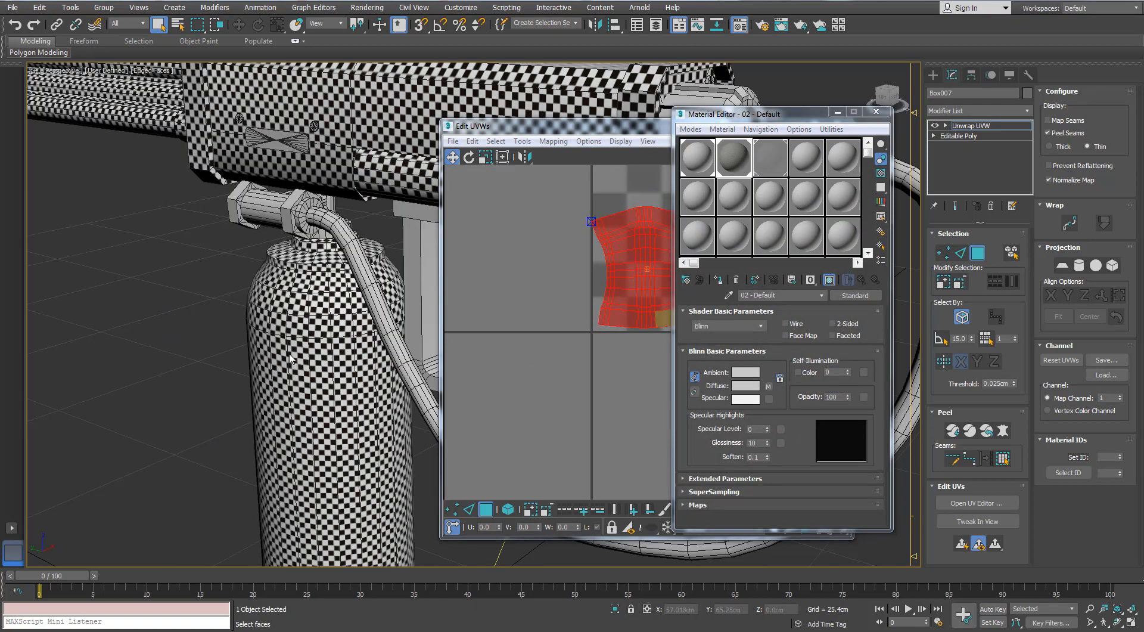
middle_click_drag(249, 295, 320, 280, "alt")
scroll(321, 275, "up", 4)
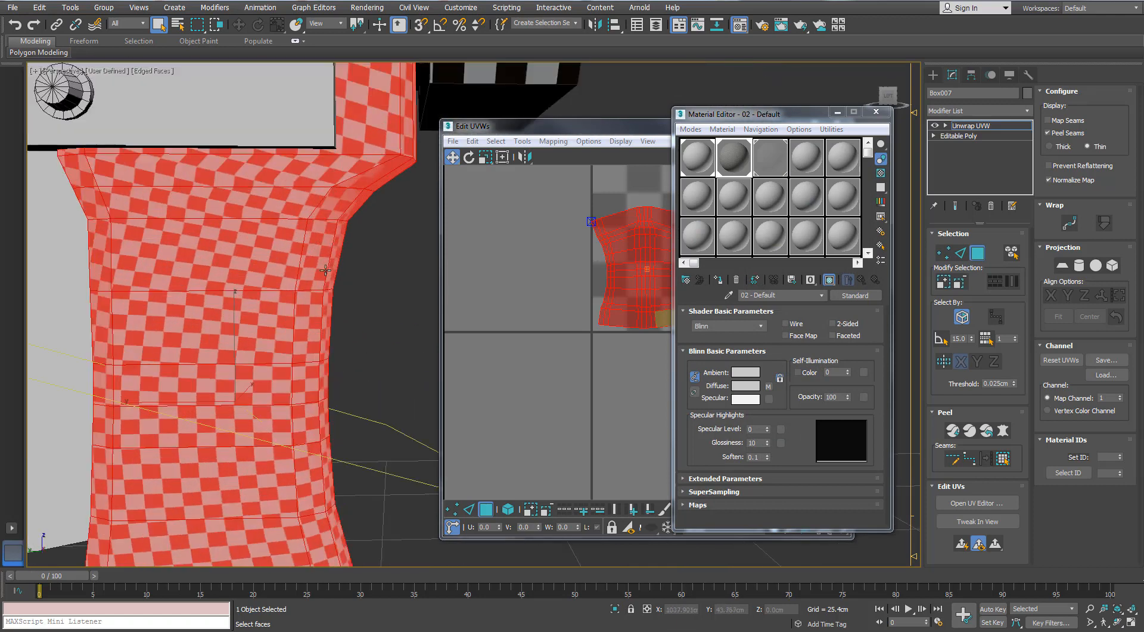
- Relax the grip's island by polygon angles with 265 iterations and an amount of 1.0
left_click(534, 275)
left_click(521, 142)
left_click(536, 345)
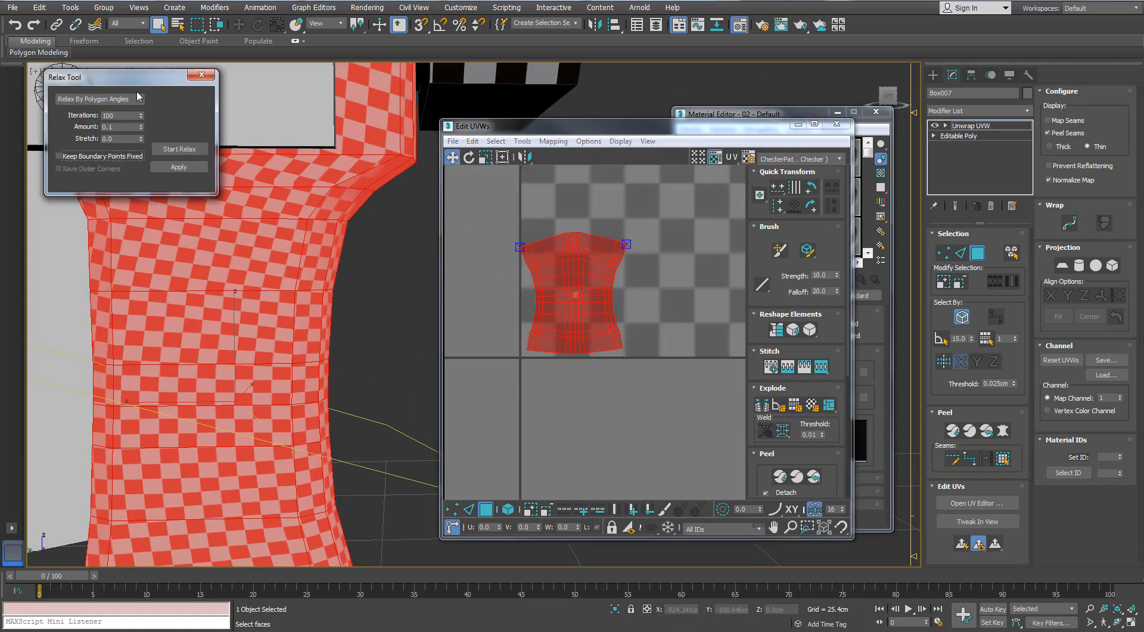
left_click_drag(130, 85, 796, 170)
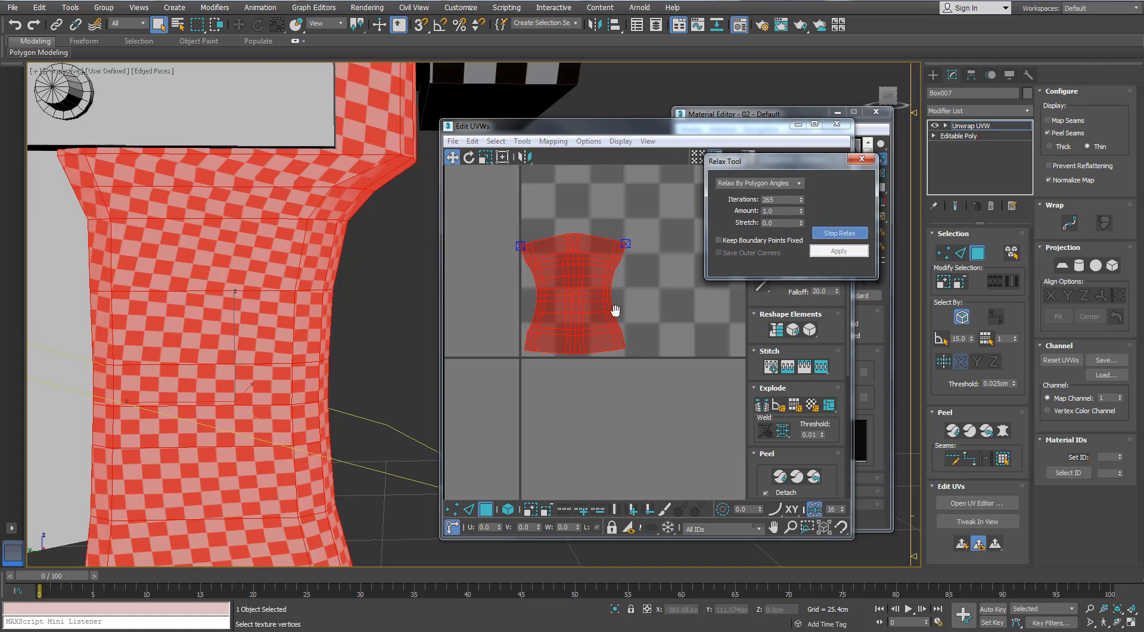
middle_click_drag(615, 311, 625, 316)
- Isolate the grip again and select the central vertical edge loop of its UV island
middle_click_drag(324, 316, 230, 286, "alt")
key("alt+q")
scroll(315, 286, "up", 6)
scroll(265, 275, "down", 4)
scroll(333, 250, "down", 3)
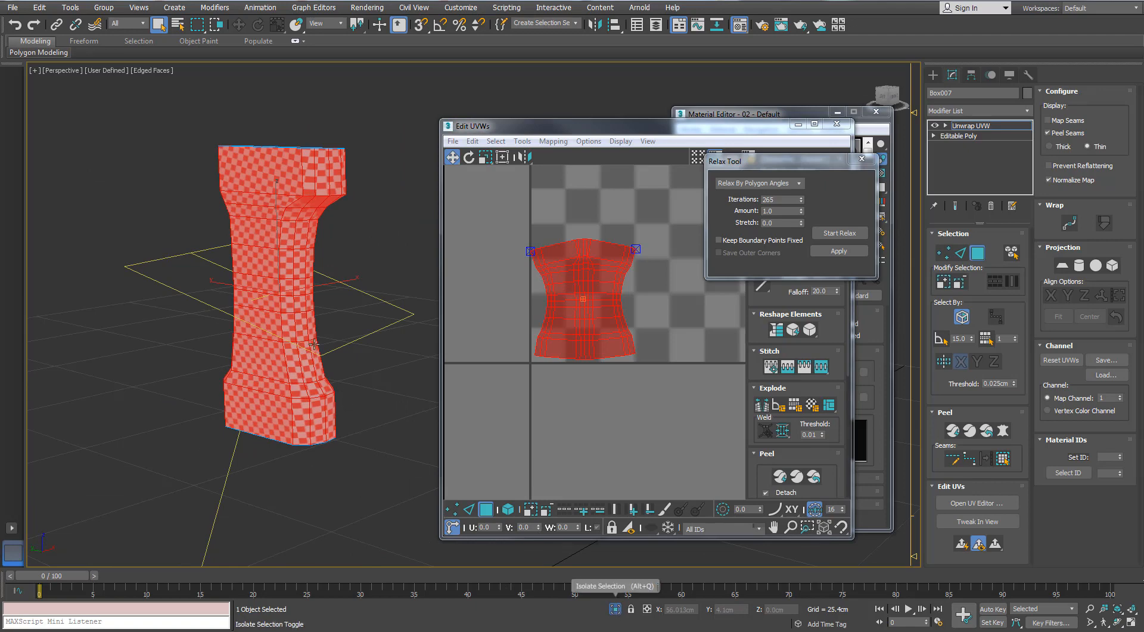
scroll(344, 222, "up", 3)
key("1")
scroll(596, 295, "up", 4)
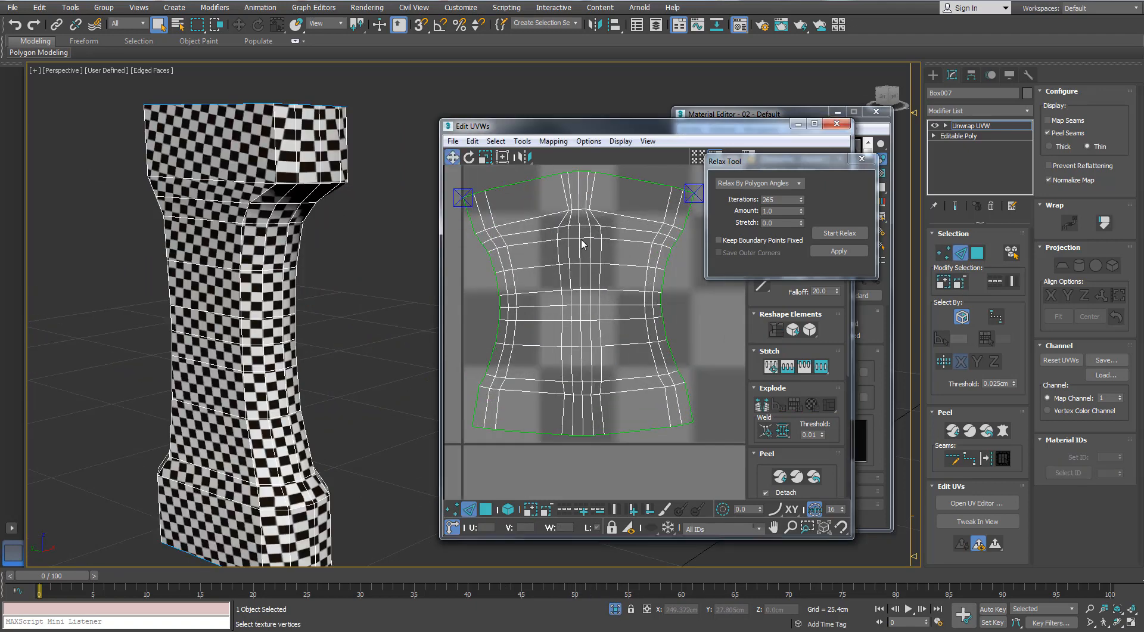
scroll(581, 299, "down", 3)
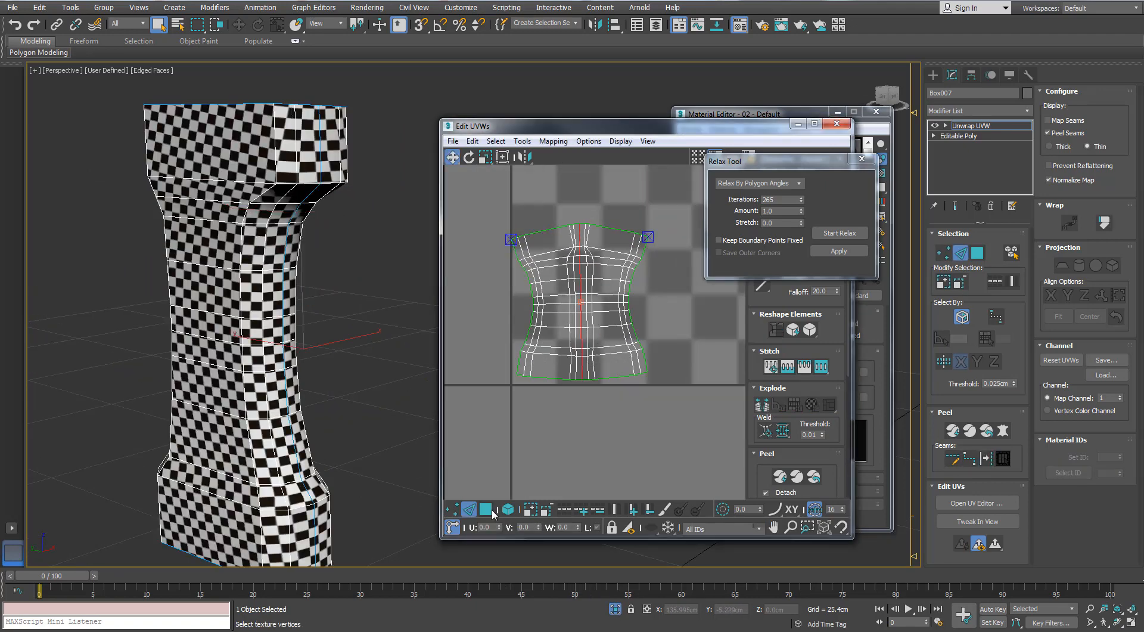
- Convert the central edge loop to a peel seam and select all faces of the island by element
left_click(487, 510)
left_click(509, 509)
left_click(544, 383)
left_click(550, 350)
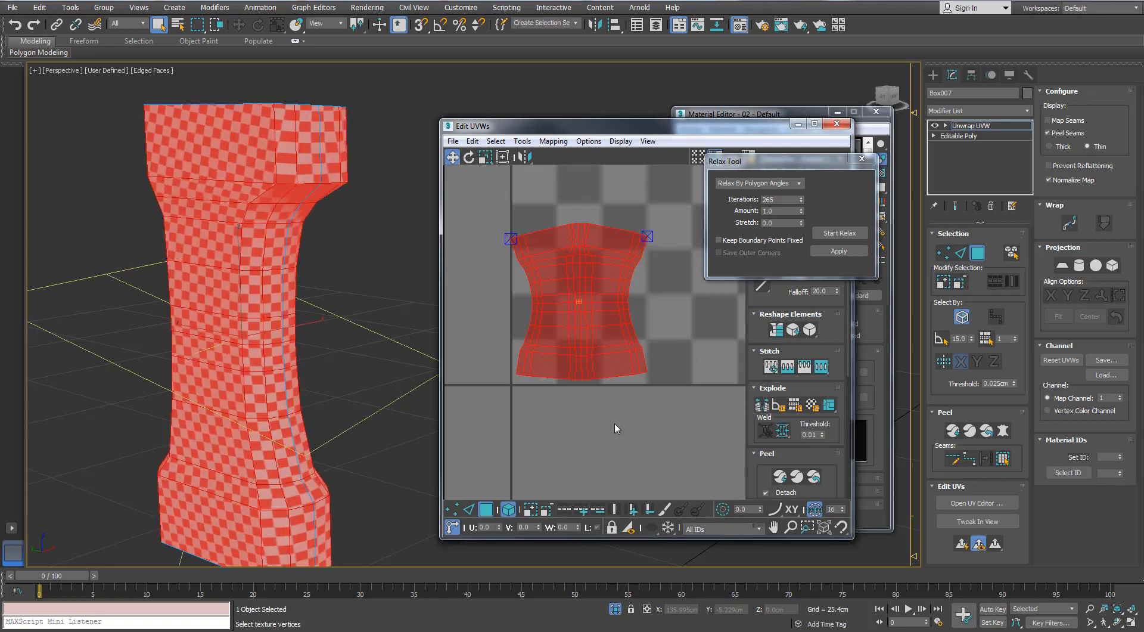
left_click(965, 254)
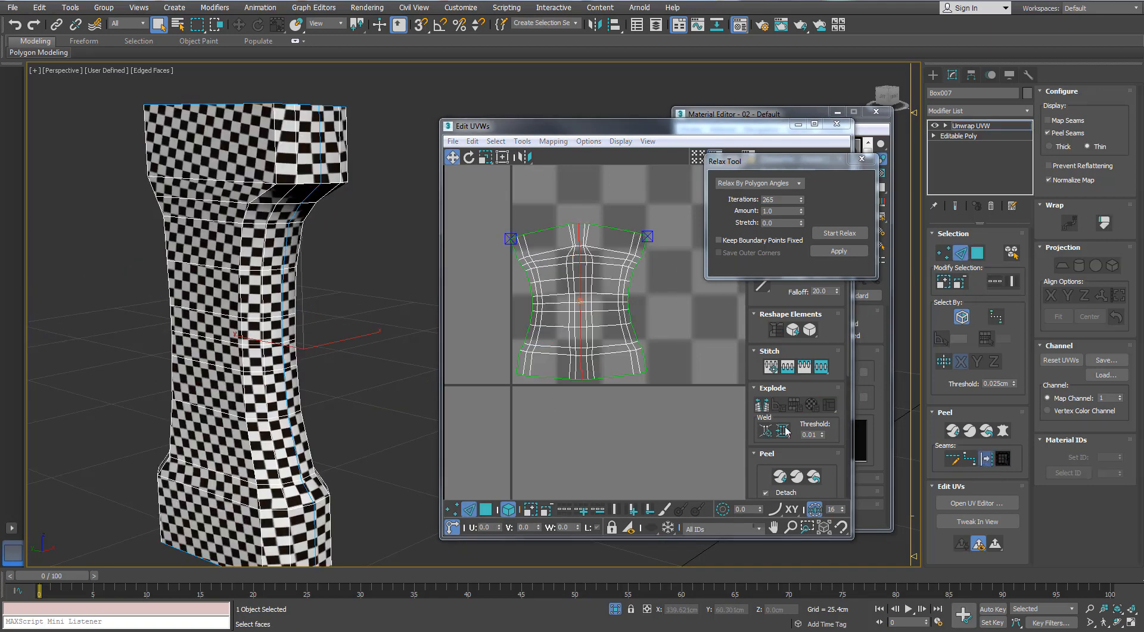
key("3")
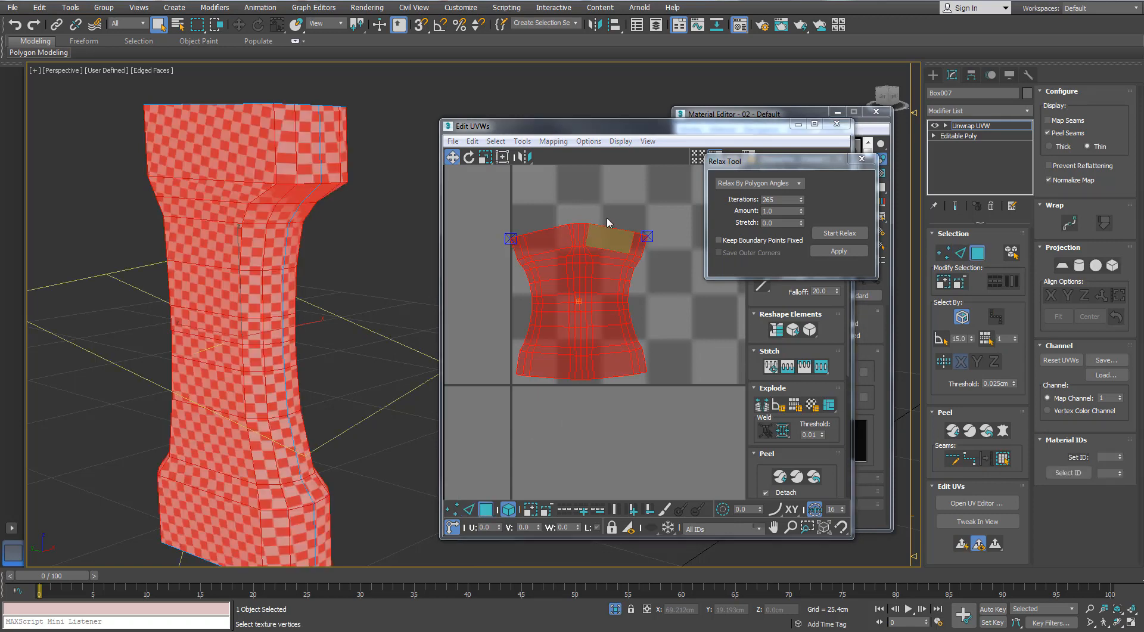
scroll(607, 216, "up", 4)
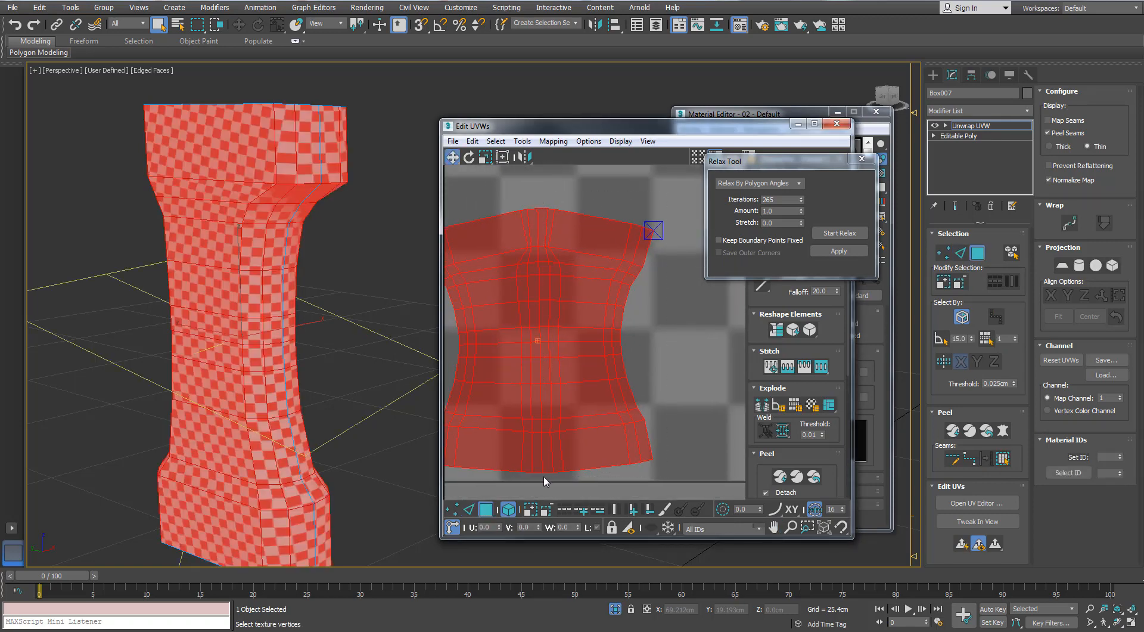
scroll(544, 476, "down", 3)
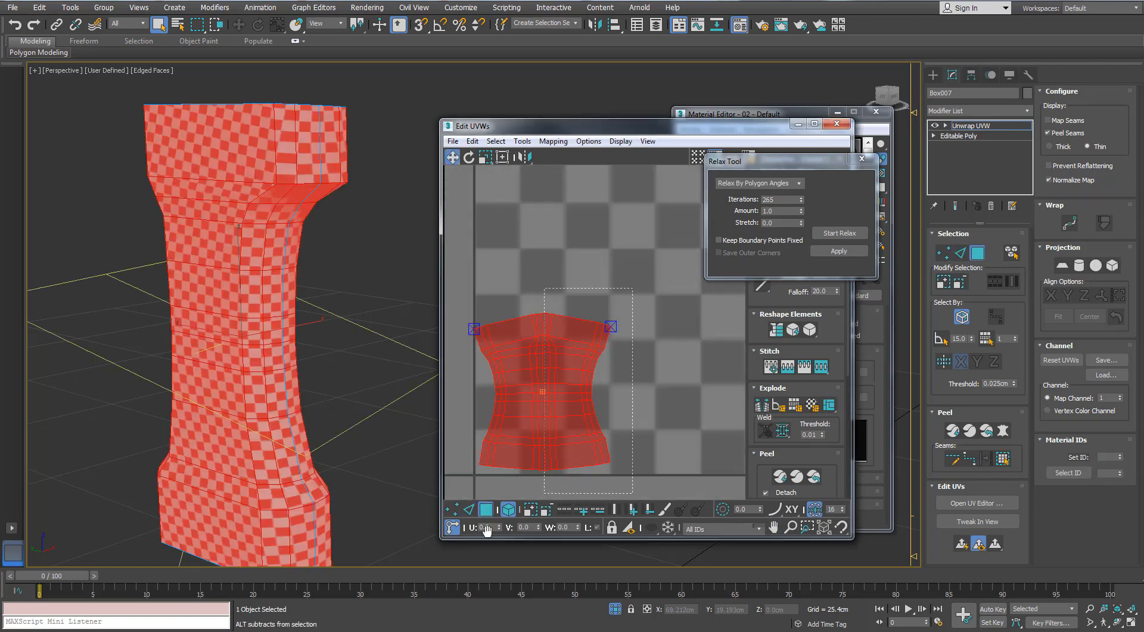
- Keep only the left half of the island selected, planar-map it and quick-peel it into its own island
left_click_drag(546, 495, 546, 493, "alt")
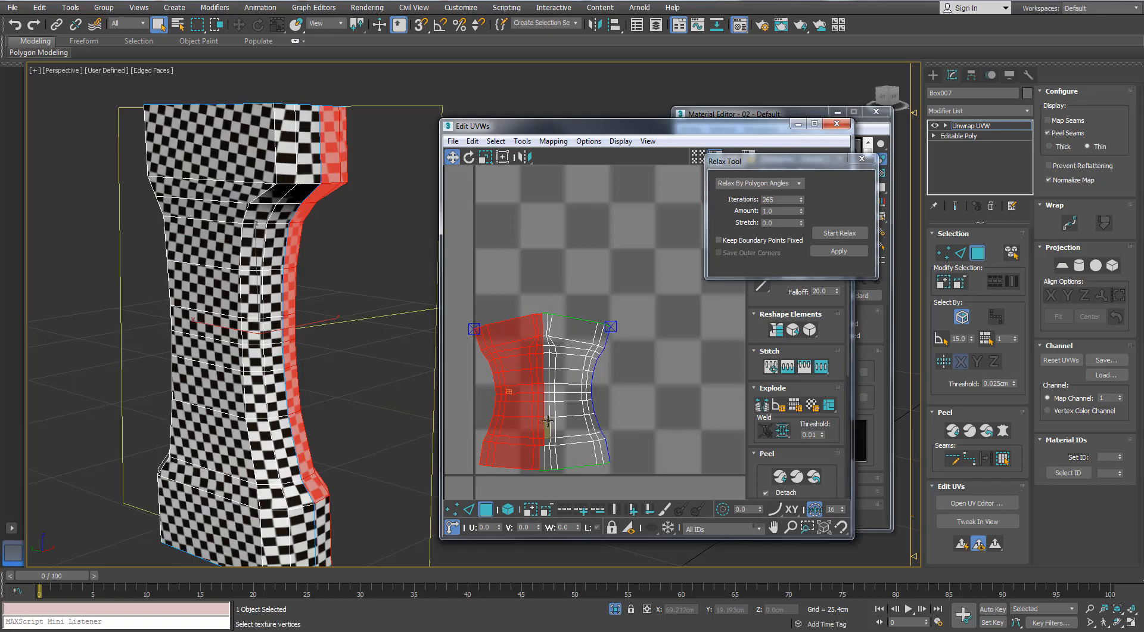
scroll(544, 441, "up", 4)
scroll(554, 396, "down", 3)
left_click(1062, 266)
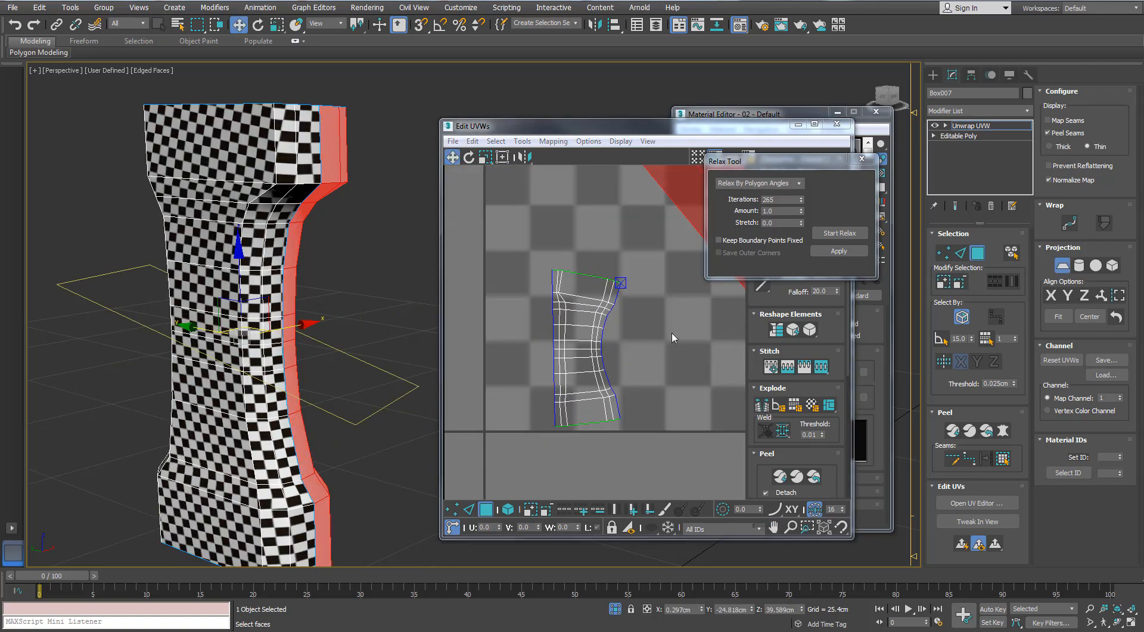
scroll(667, 332, "down", 4)
middle_click_drag(656, 331, 517, 358)
left_click(952, 430)
scroll(608, 340, "down", 3)
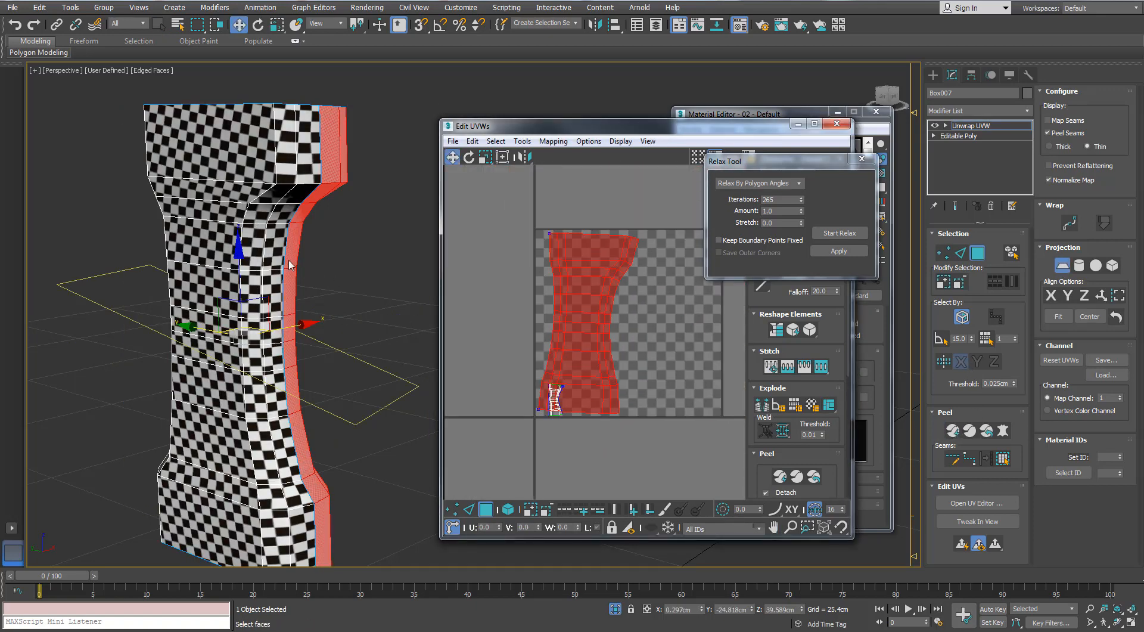
- Scale the peeled half down to roughly the other half's size and move it clear of that half
middle_click_drag(289, 260, 217, 249, "alt")
middle_click(588, 309)
key("r")
left_click(472, 512)
left_click(485, 511)
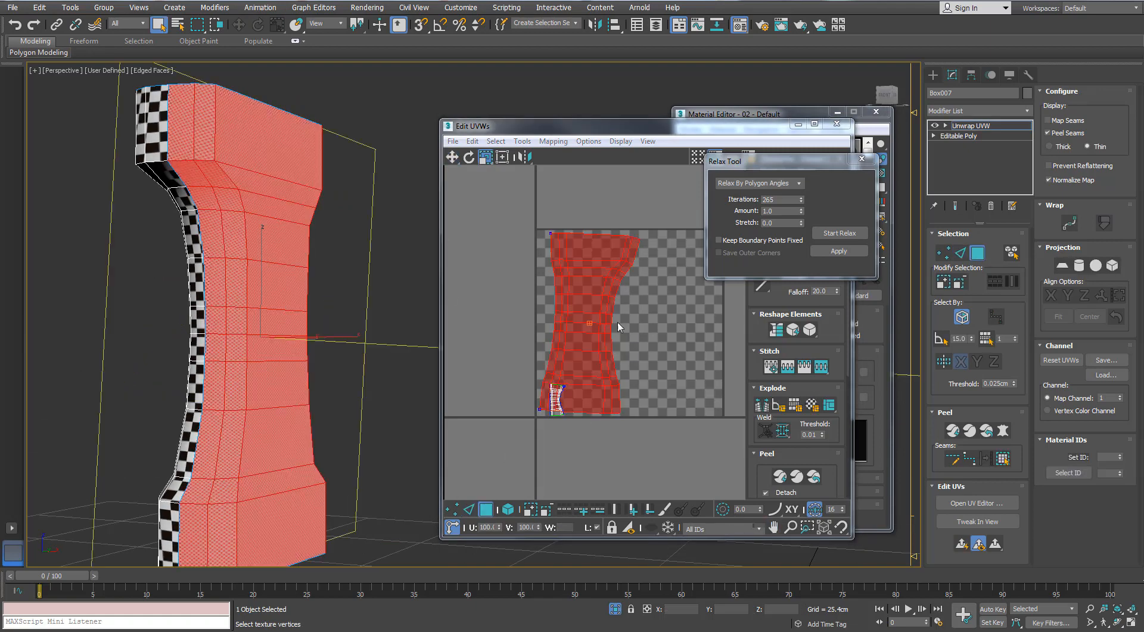
left_click_drag(603, 305, 565, 414)
middle_click_drag(260, 226, 322, 230, "alt")
middle_click(603, 343)
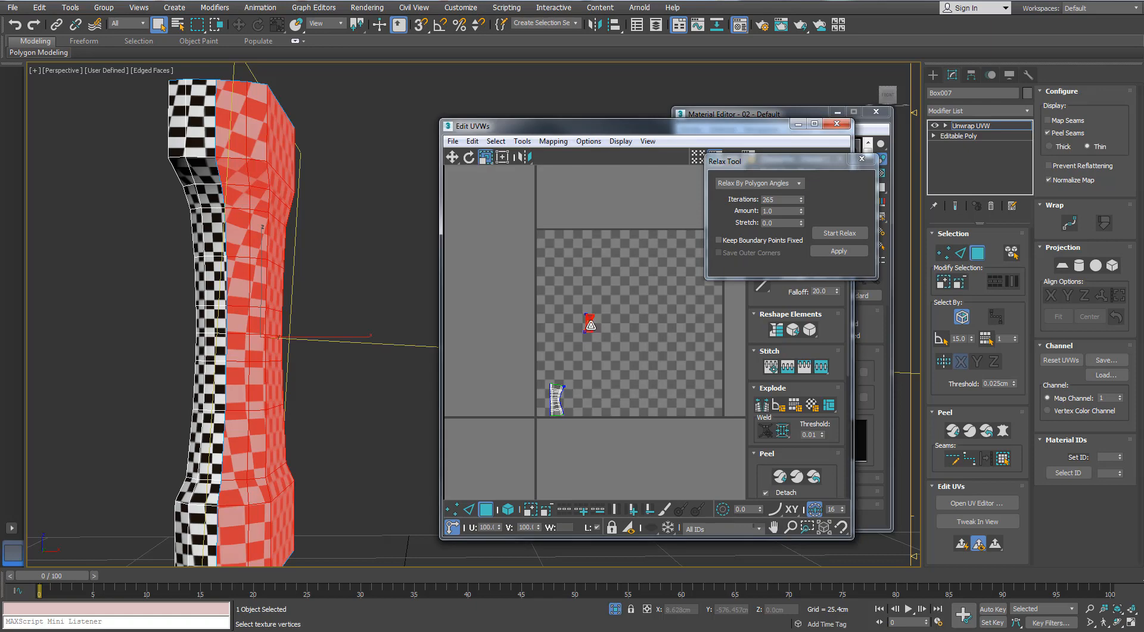
left_click_drag(591, 325, 590, 312)
scroll(536, 417, "up", 3)
- Select the remaining half of the grip by element, quick-peel it and move it away from the first half
left_click(568, 388)
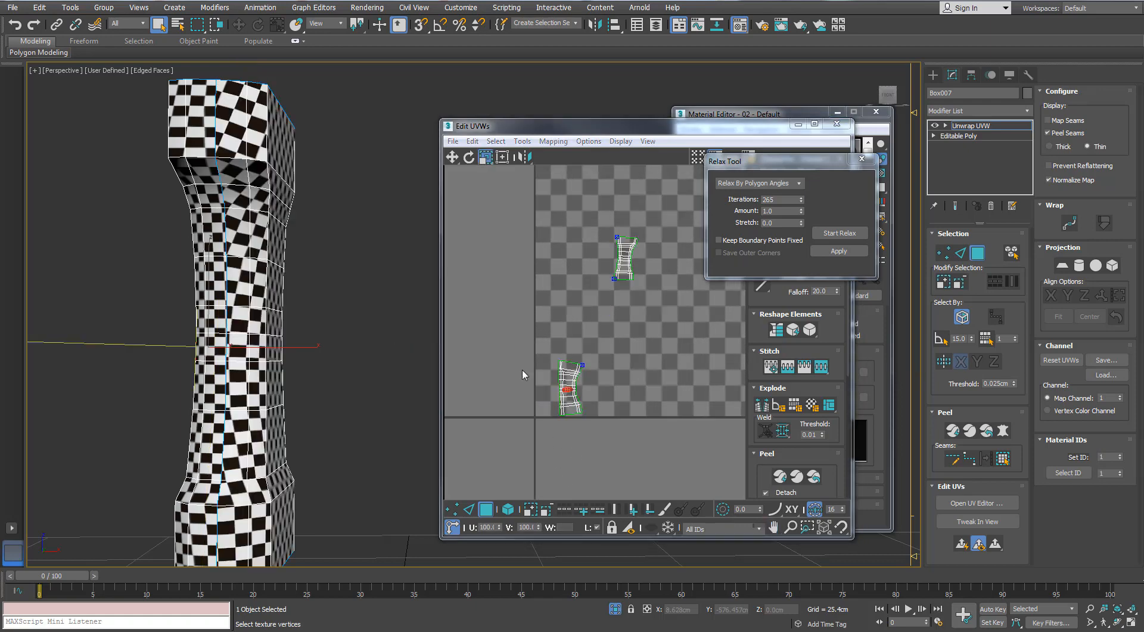
left_click_drag(522, 370, 628, 427)
left_click(958, 426)
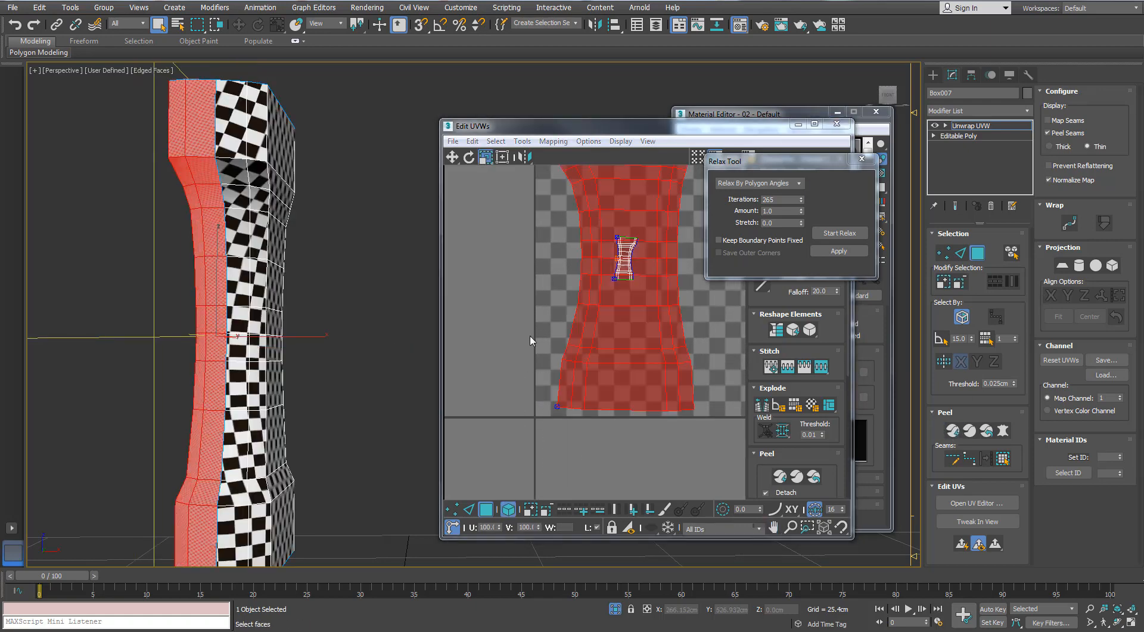
left_click_drag(593, 380, 504, 378)
- Rescale both grip islands to a matching texel density and close the Relax Tool
left_click(576, 307)
key("ctrl+a")
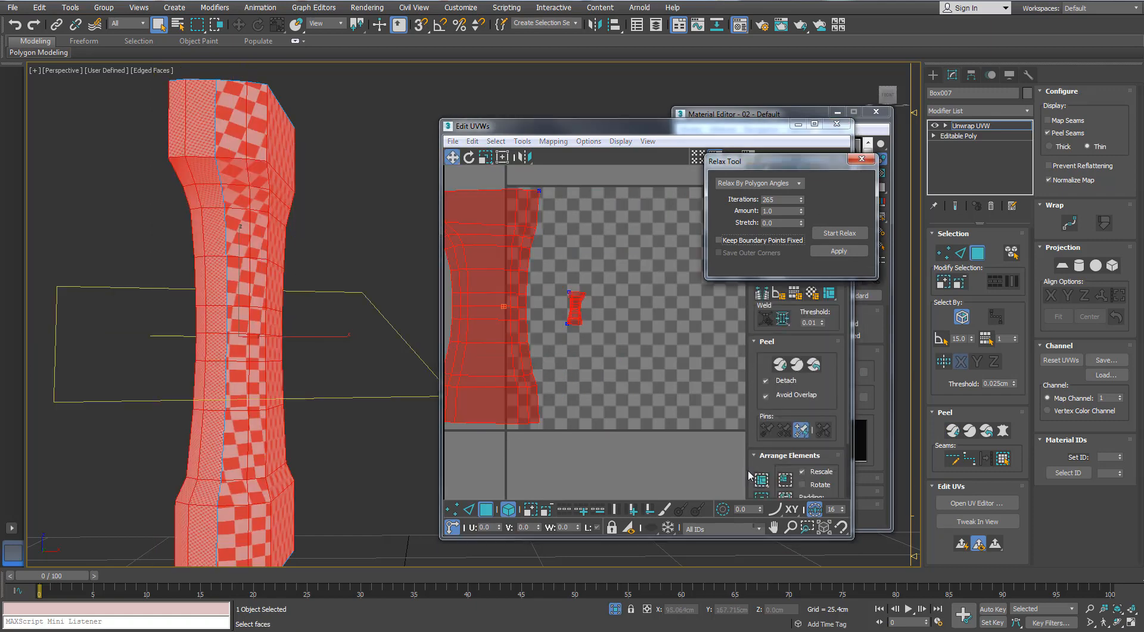
left_click(761, 411)
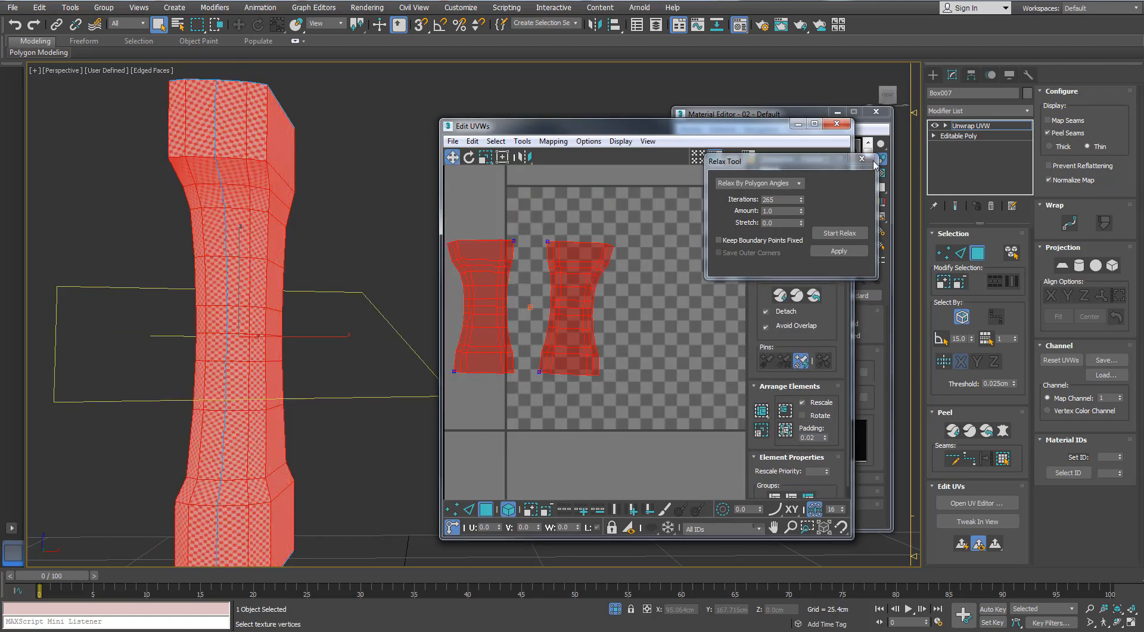
left_click(863, 160)
- Leave isolation and scale both grip islands down together until their checkers match the rest of the gun
scroll(598, 318, "up", 1)
scroll(583, 335, "down", 2)
key("r")
key("w")
left_click_drag(582, 357, 574, 440)
scroll(597, 405, "up", 1)
scroll(598, 406, "up", 1)
key("r")
left_click(615, 608)
scroll(251, 297, "down", 1)
middle_click_drag(251, 296, 287, 347, "alt")
scroll(334, 298, "down", 2)
middle_click_drag(544, 340, 549, 334)
scroll(575, 376, "up", 2)
left_click_drag(579, 375, 518, 402)
- Straighten the second grip island with a slight rotation and set both islands side by side in the tile's lower-left corner
key("w")
scroll(534, 411, "up", 4)
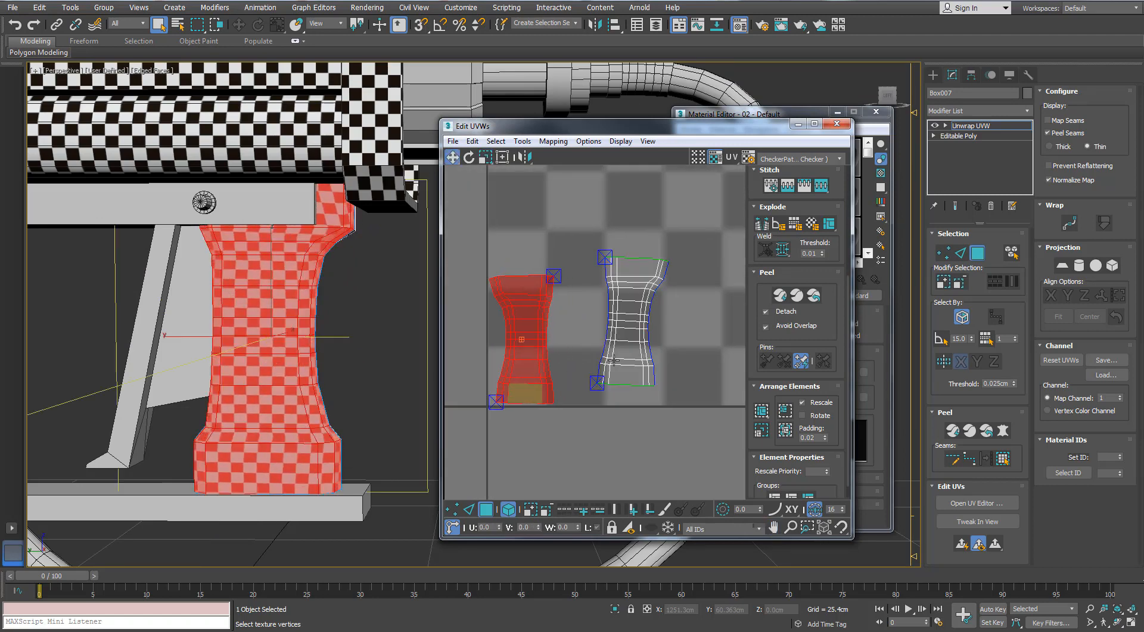
left_click_drag(628, 354, 590, 378)
scroll(590, 378, "up", 3)
key("e")
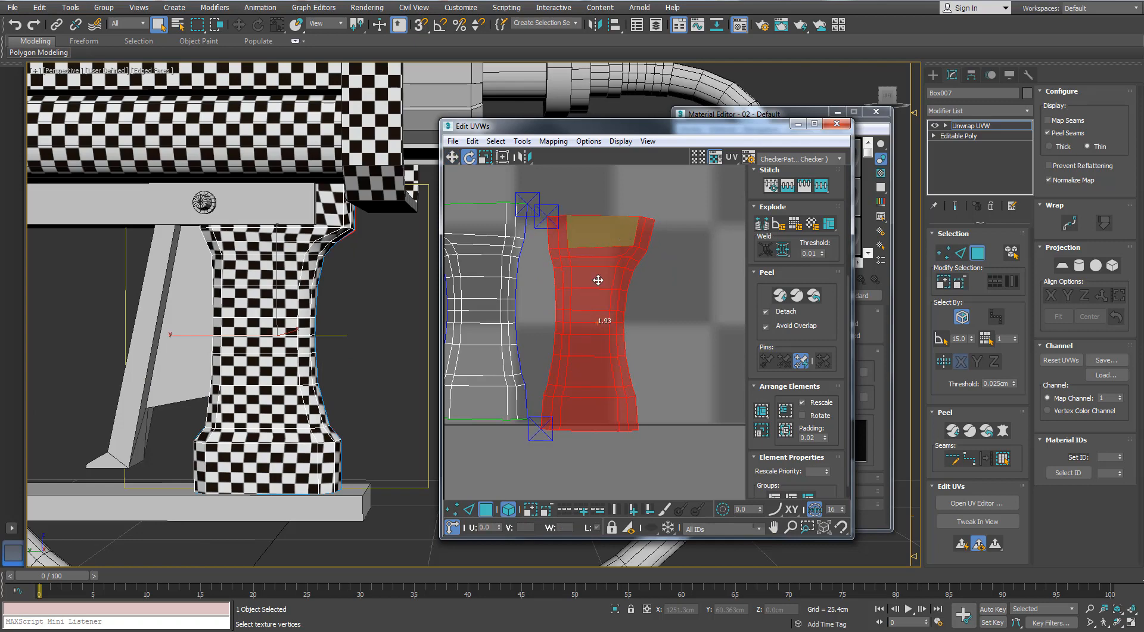
scroll(593, 274, "down", 3)
left_click_drag(473, 242, 604, 353)
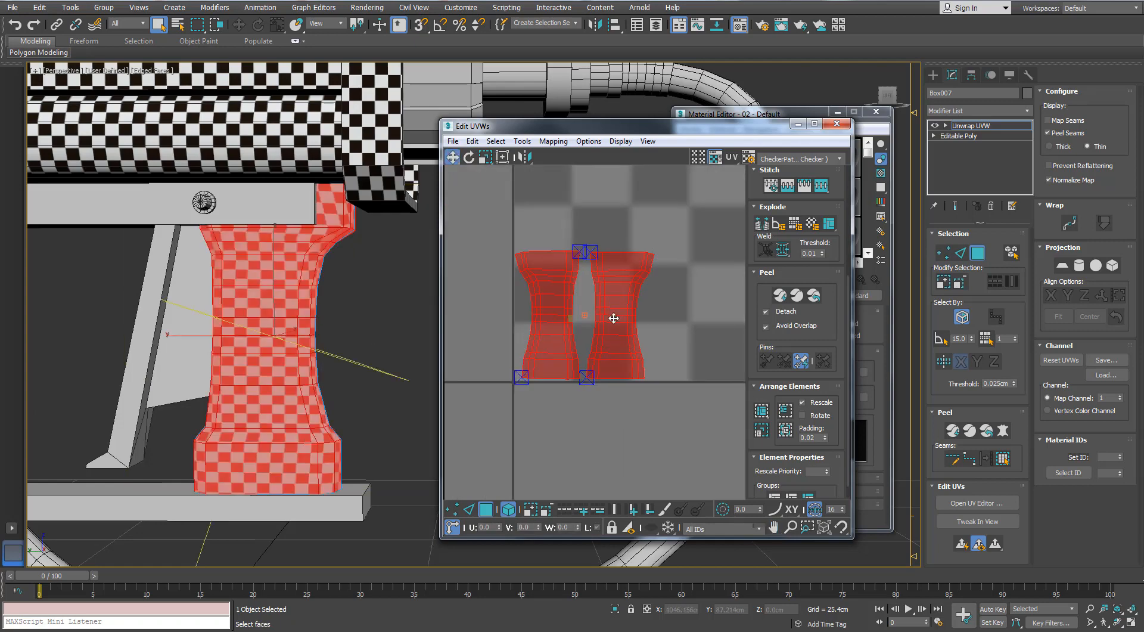
- Widen both grip islands horizontally and reduce their height slightly until their checkers look square
left_click(490, 160)
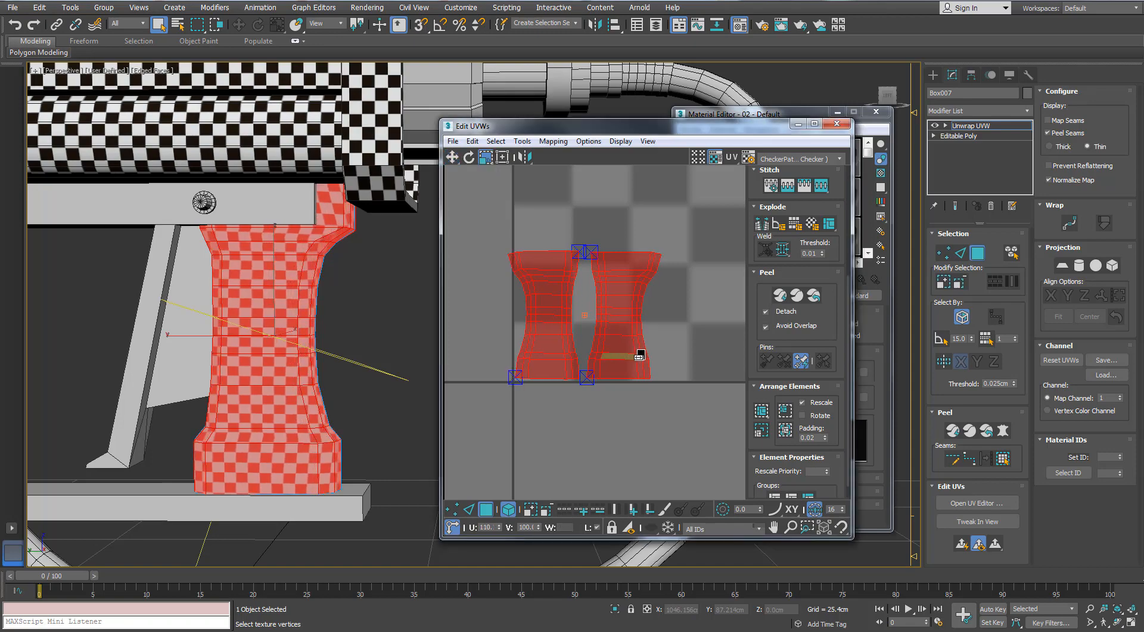
left_click_drag(640, 356, 656, 356)
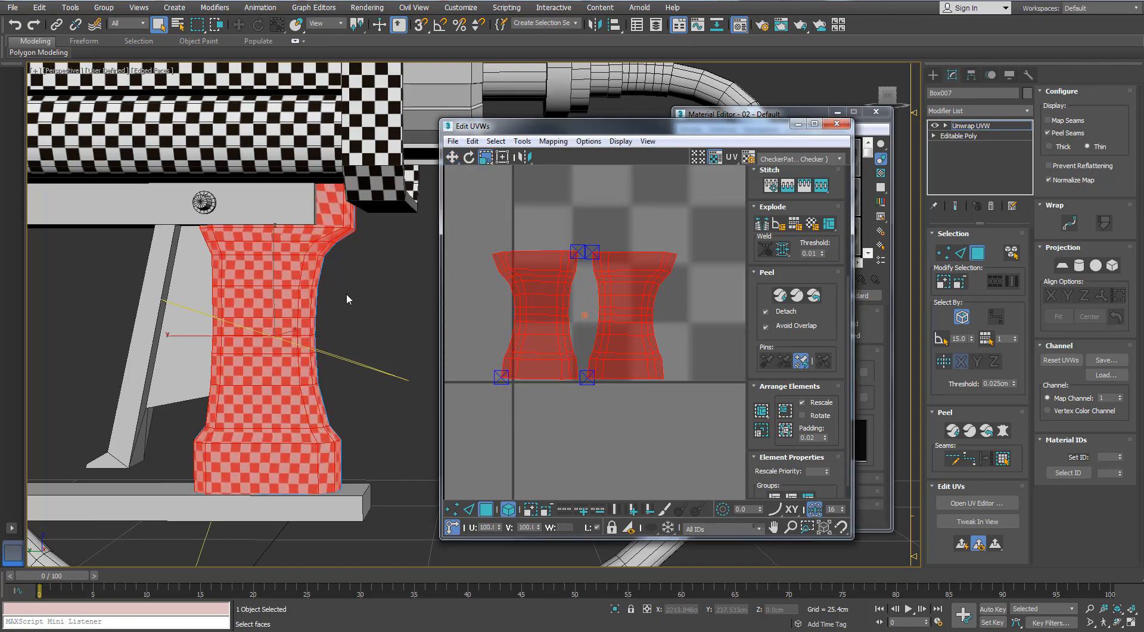
middle_click_drag(347, 298, 314, 292, "alt")
left_click_drag(488, 160, 486, 174)
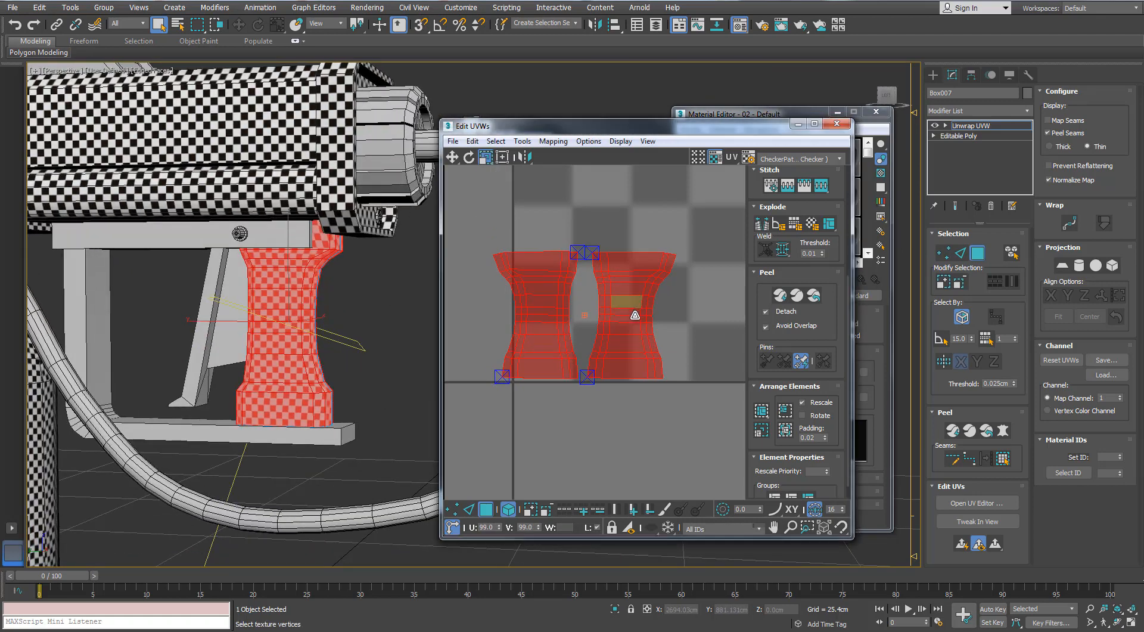
left_click_drag(634, 312, 630, 327)
- Move both grip islands back inside the tile's lower-left corner and deselect them
middle_click_drag(281, 286, 310, 285, "alt")
left_click(381, 281)
left_click(453, 158)
left_click(546, 355)
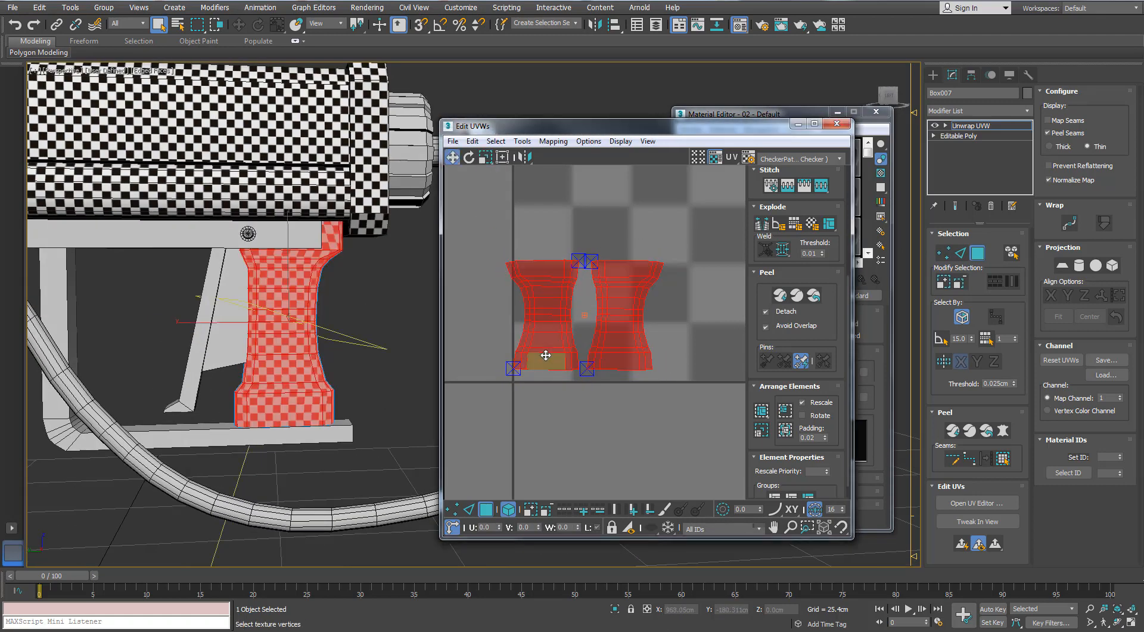
left_click(551, 447)
scroll(244, 301, "down", 4)
middle_click_drag(245, 301, 283, 312, "alt")
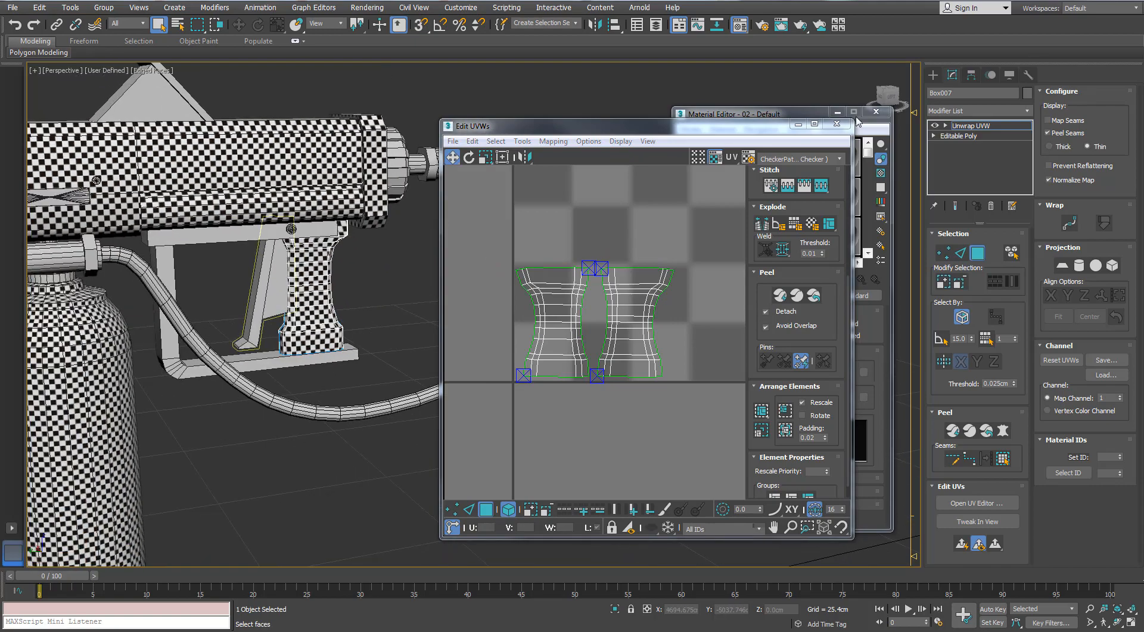
- Close the UV editor and the Material Editor, leave face selection and deselect the grip
left_click(837, 124)
left_click(876, 114)
left_click(977, 253)
left_click(691, 262)
- Select the ridged knob at the rear of the gun body and isolate it
scroll(314, 223, "up", 2)
middle_click_drag(236, 245, 379, 224)
scroll(314, 222, "down", 4)
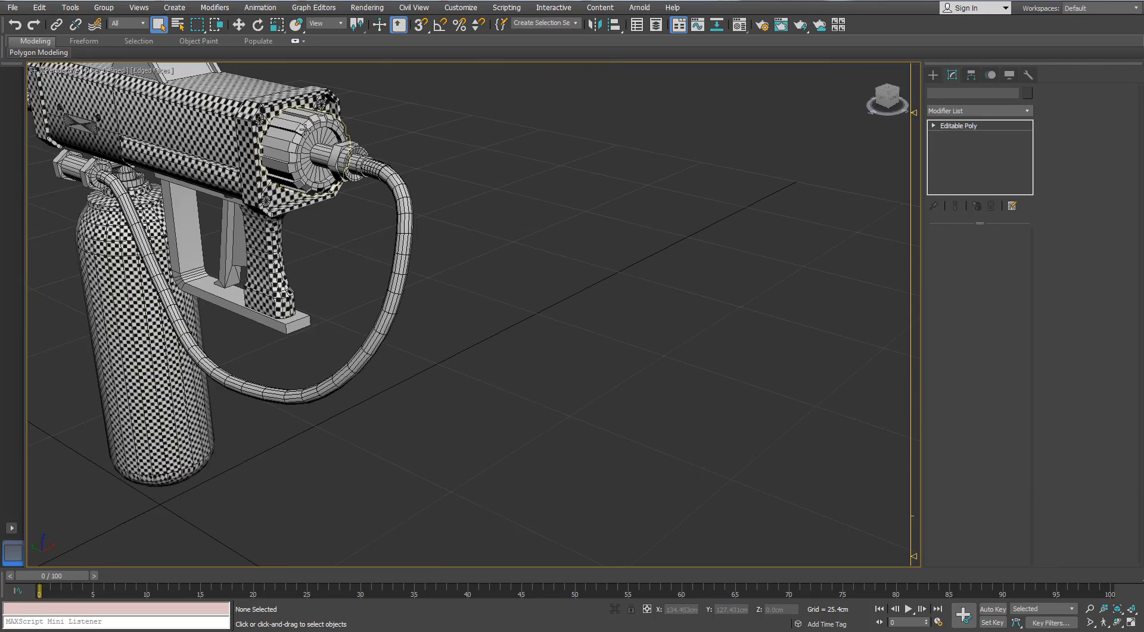
left_click(305, 130)
scroll(307, 130, "up", 2)
key("alt+q")
middle_click_drag(555, 244, 710, 165, "alt")
scroll(602, 229, "down", 2)
scroll(470, 218, "up", 2)
scroll(470, 217, "up", 1)
scroll(709, 166, "down", 3)
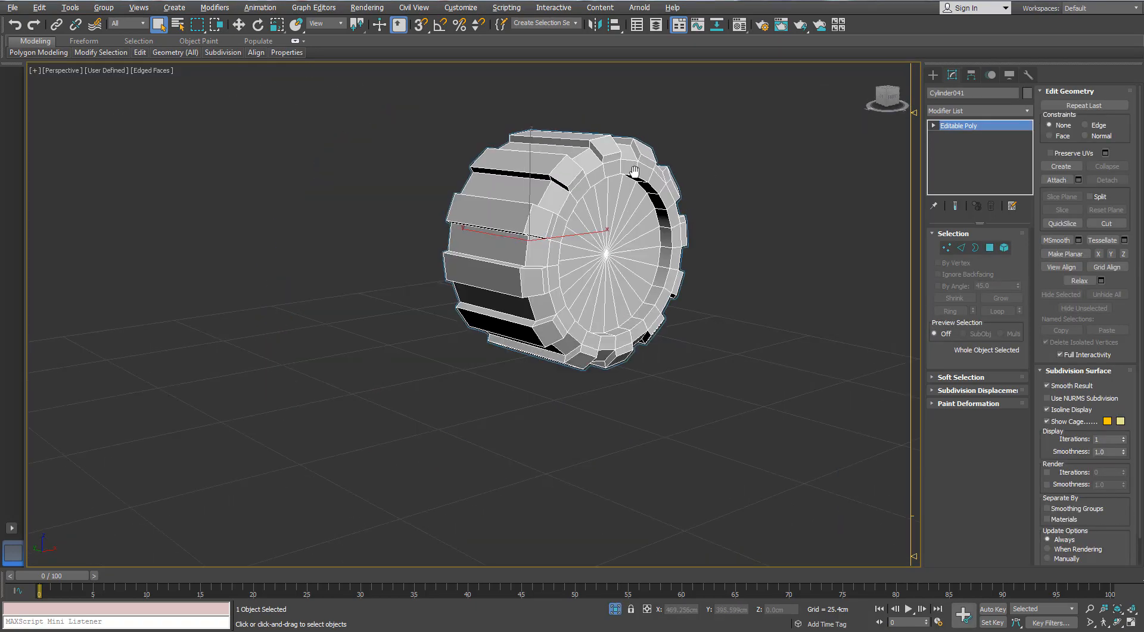
- Add an Unwrap UVW modifier to the knob, select all its faces and open them in the UV editor
scroll(634, 171, "up", 3)
middle_click_drag(634, 171, 1037, 120)
left_click(1027, 111)
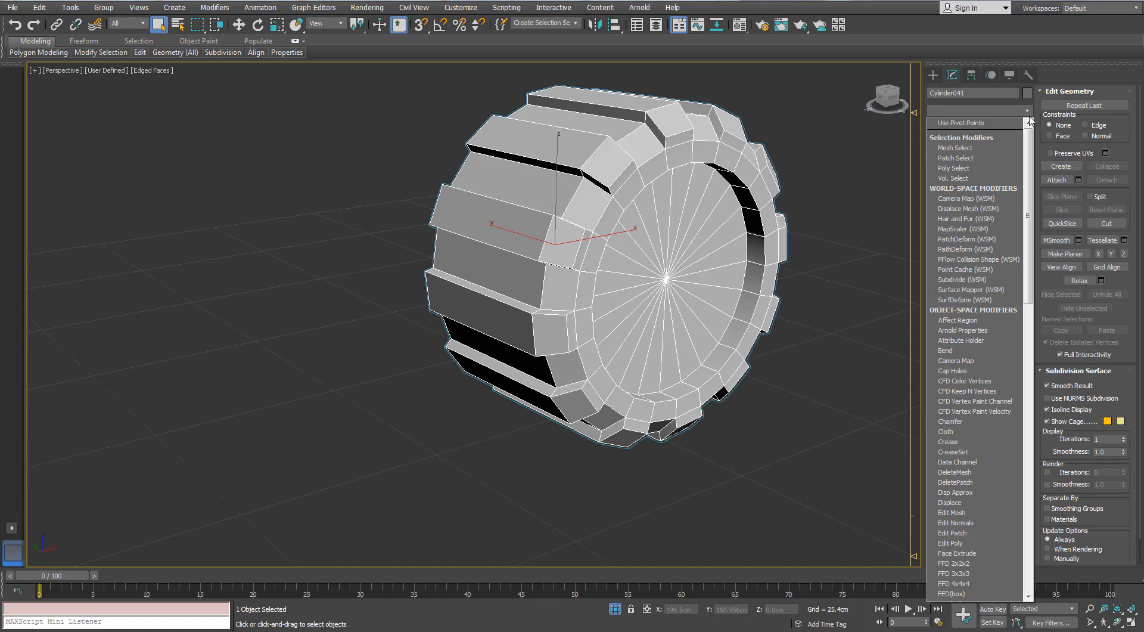
key("u")
key("Return")
middle_click_drag(588, 258, 519, 273)
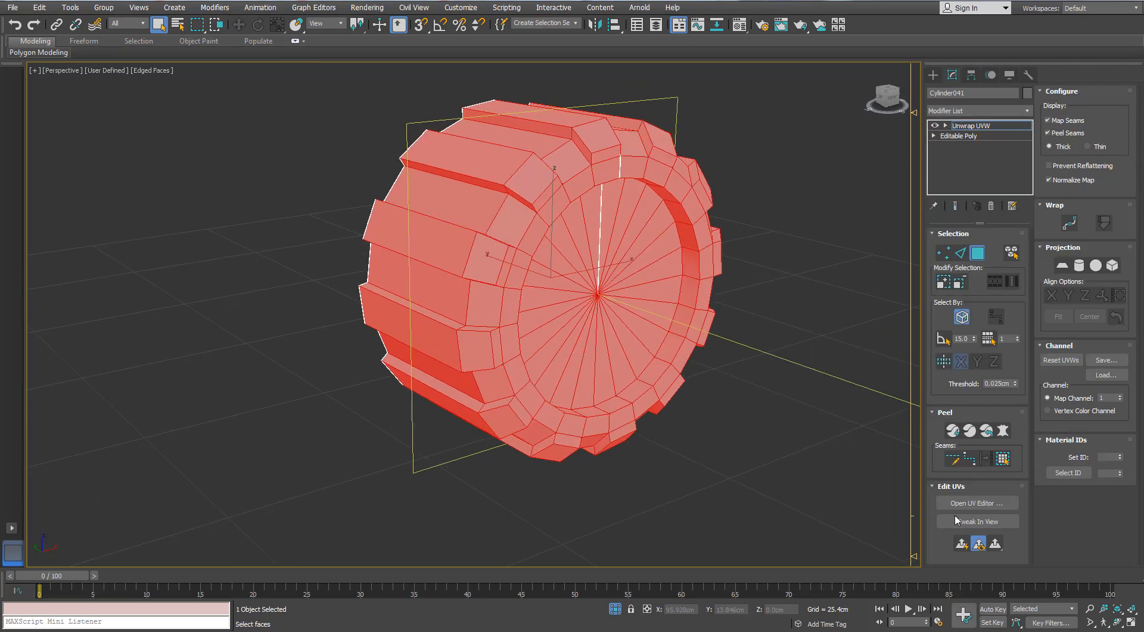
middle_click_drag(789, 316, 173, 334)
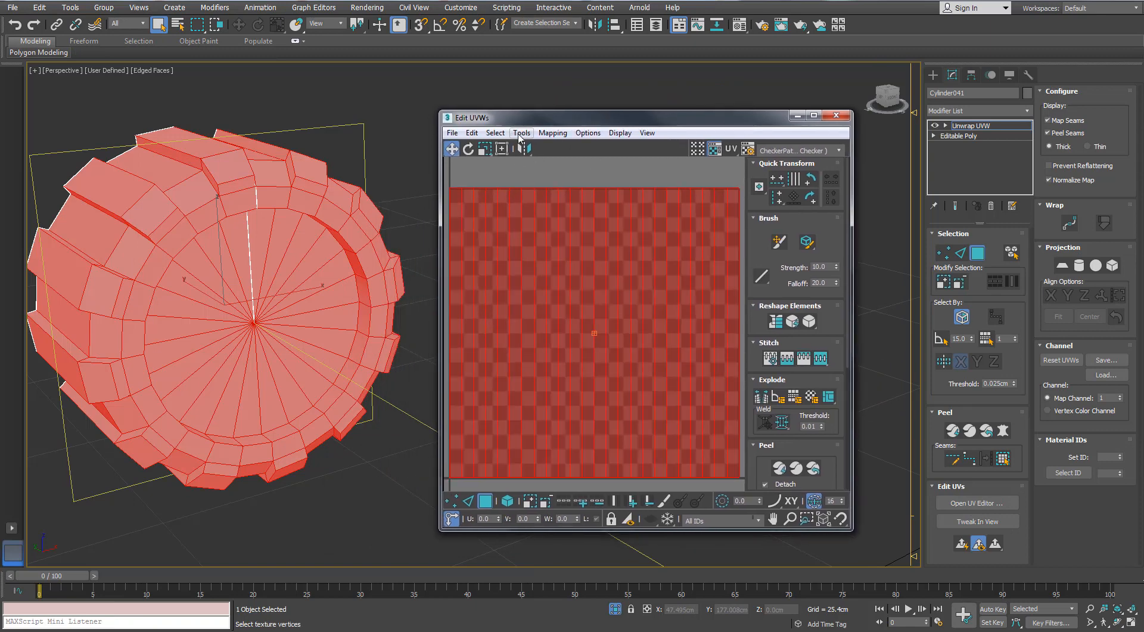
- Apply Normal Mapping to all of the knob's faces and pack the resulting islands with Rescale on
left_click(522, 132)
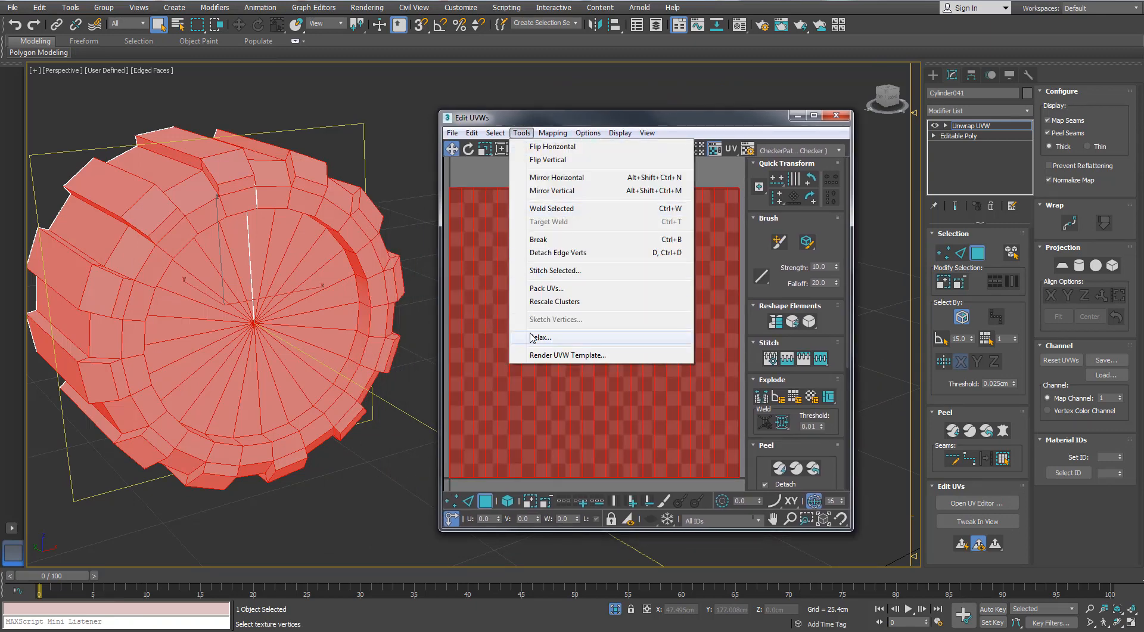
mouse_move(553, 132)
left_click(557, 160)
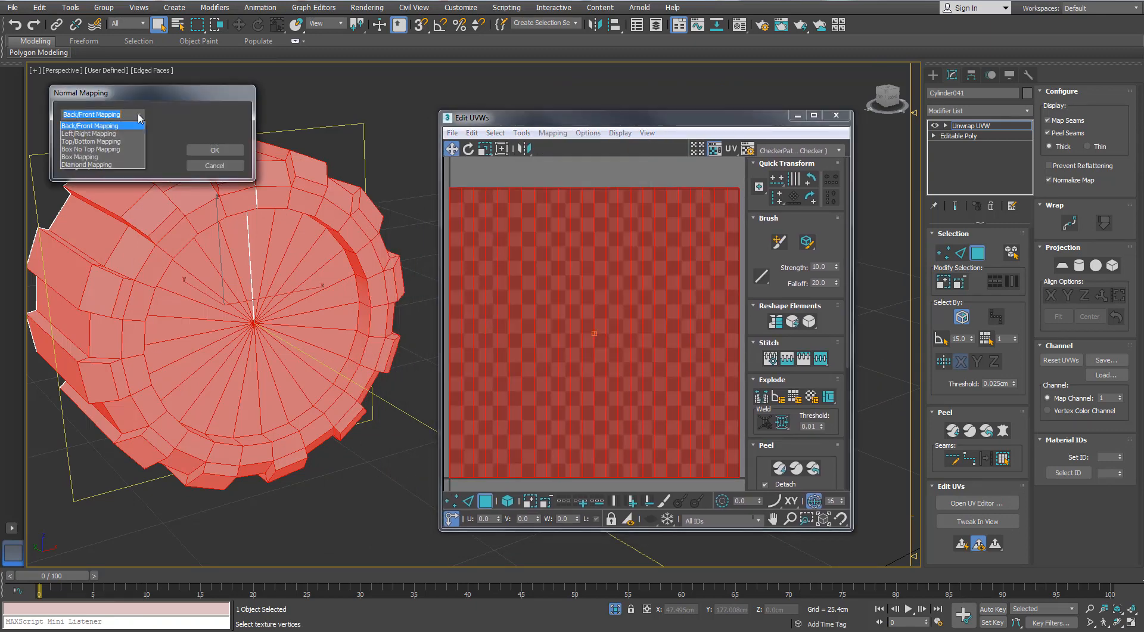
left_click(215, 151)
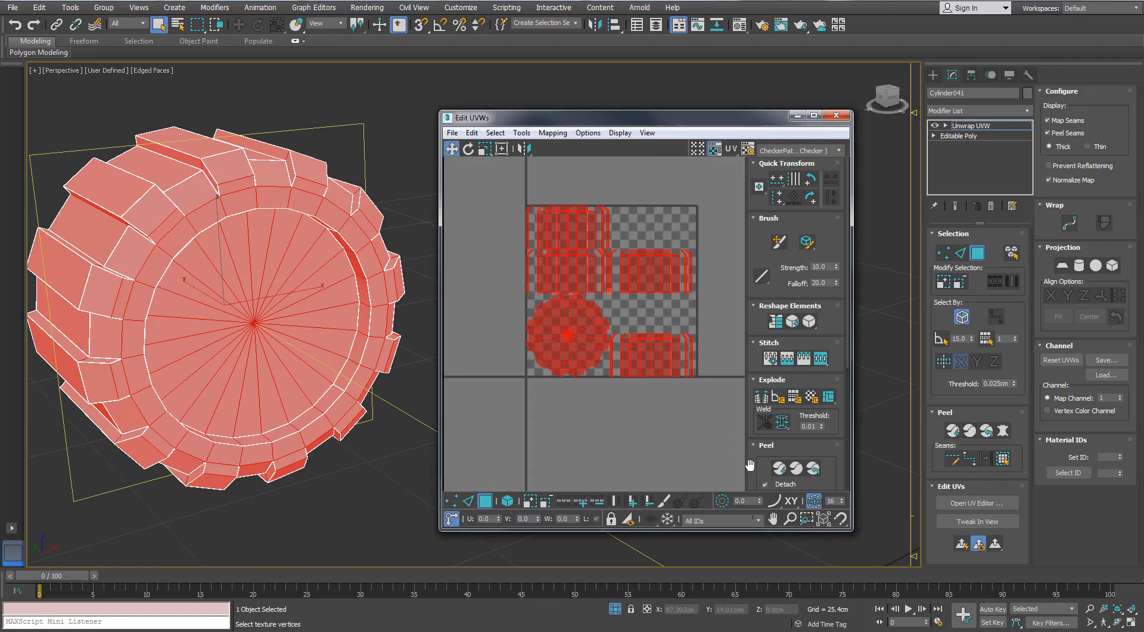
scroll(750, 464, "down", 5)
left_click(762, 442)
scroll(637, 300, "up", 1)
scroll(640, 253, "down", 1)
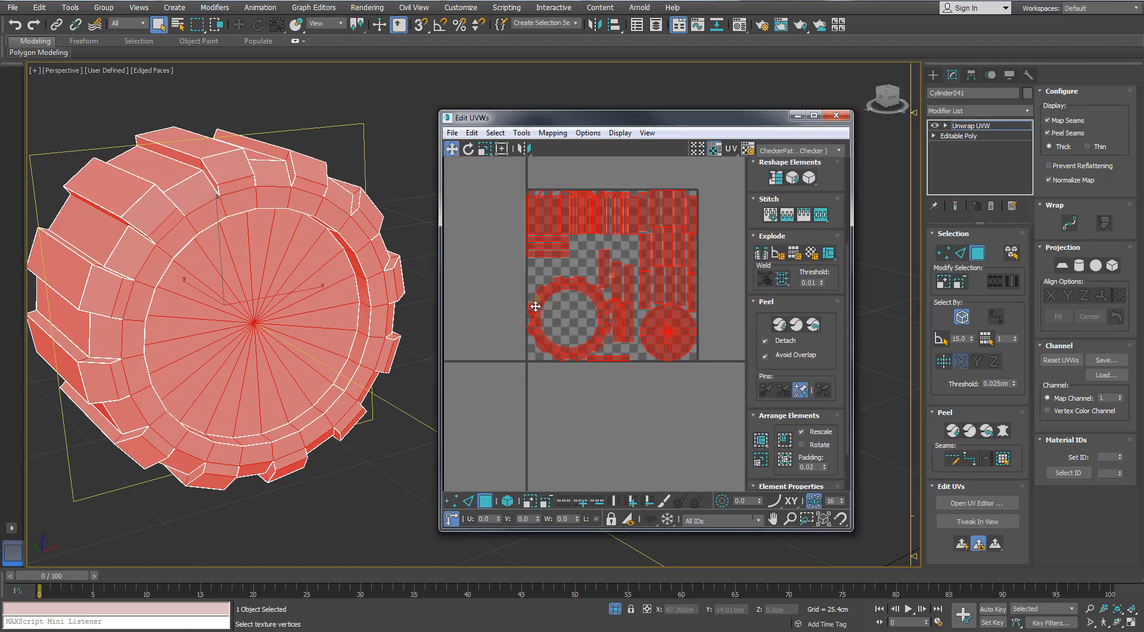
- Select the knob's toothed front ring island by element and relax it
scroll(536, 305, "up", 5)
left_click(538, 262)
left_click(566, 260)
left_click(573, 266)
scroll(578, 292, "down", 2)
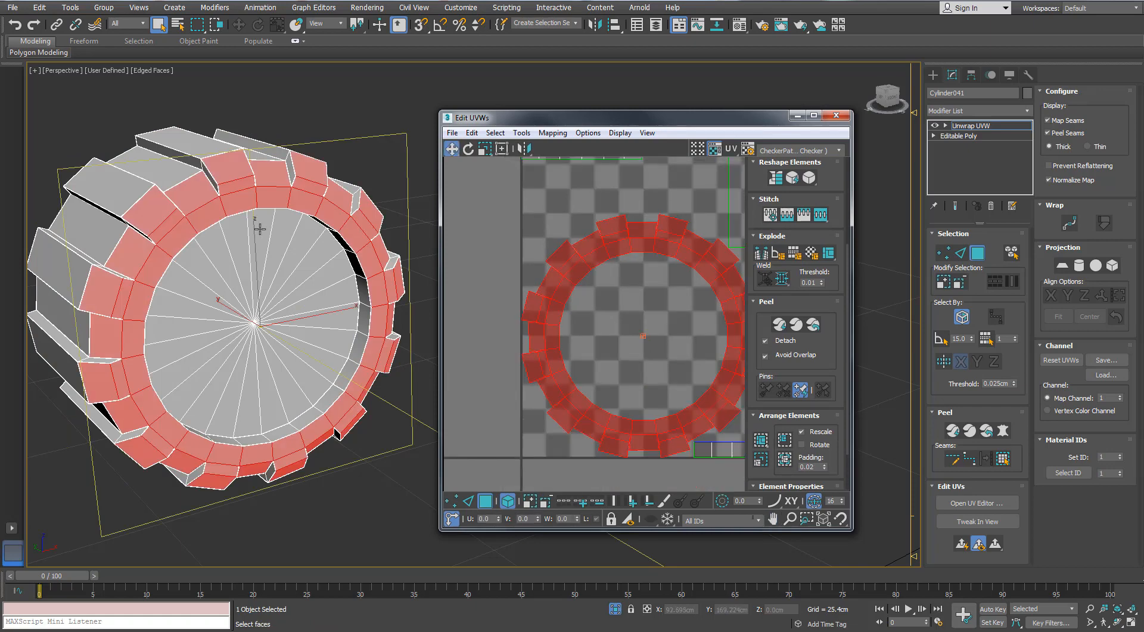
scroll(260, 231, "up", 3)
middle_click_drag(260, 231, 277, 212, "alt")
left_click(530, 131)
left_click(540, 337)
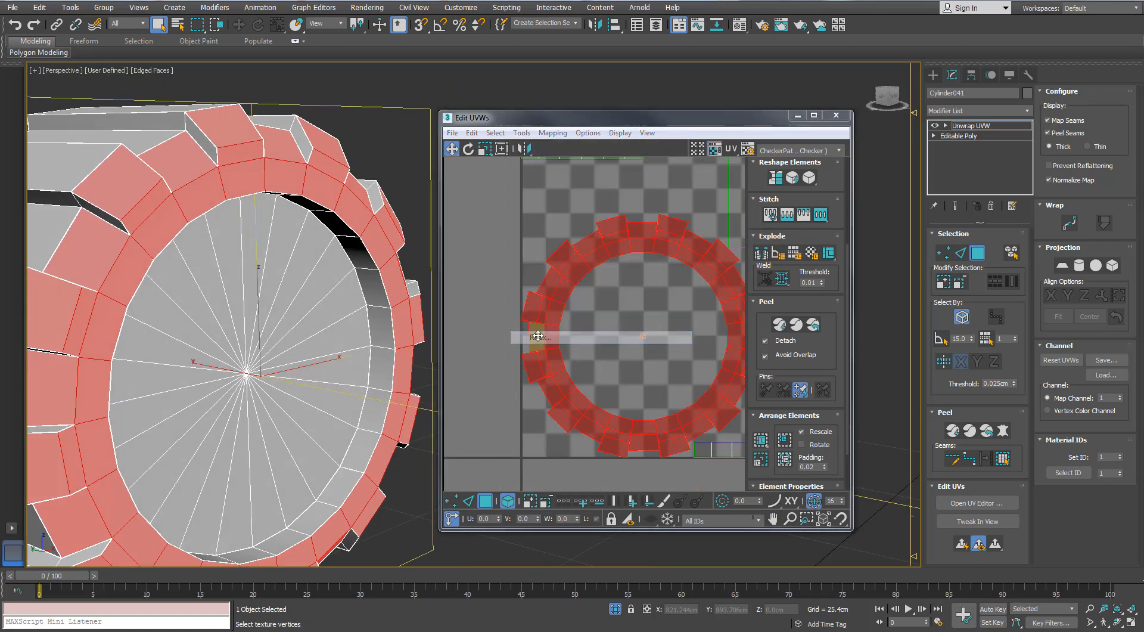
left_click(860, 159)
- Enlarge the UV editor to full screen and move the disc and ring islands out below the tile
scroll(646, 230, "up", 3)
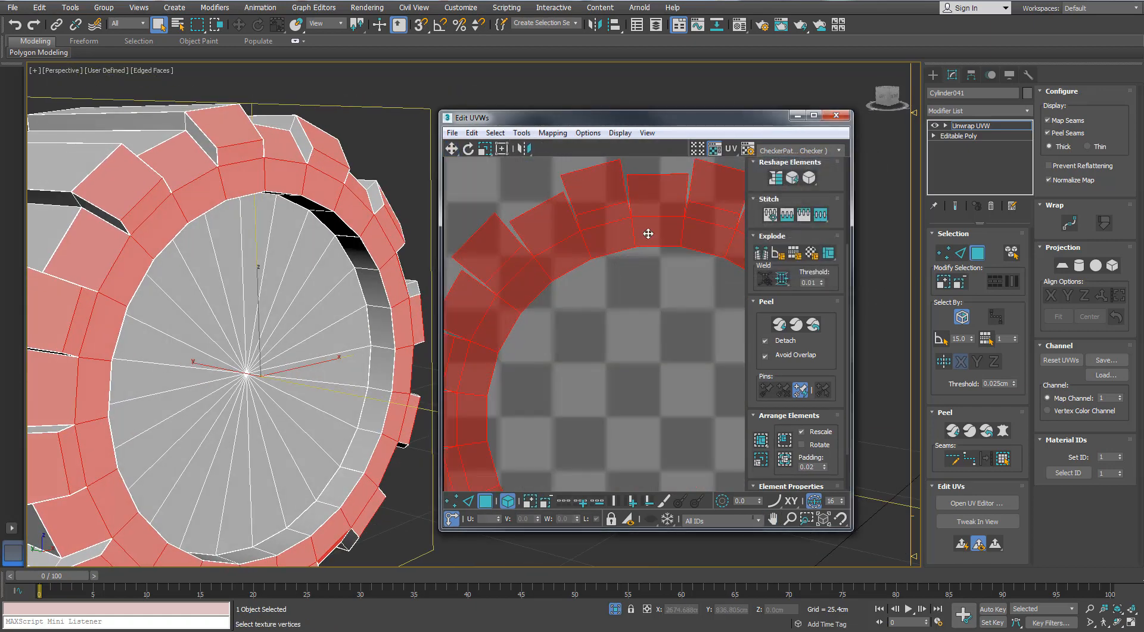
scroll(542, 266, "down", 3)
scroll(196, 252, "down", 3)
scroll(171, 222, "up", 3)
middle_click_drag(197, 252, 155, 251, "alt")
double_click(721, 111)
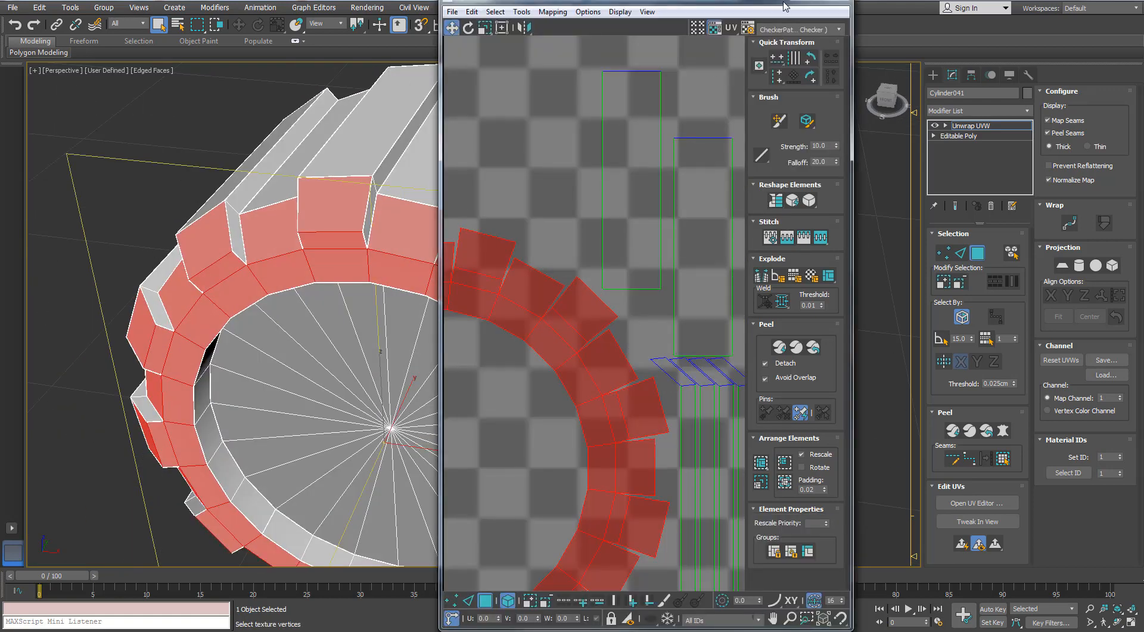
double_click(784, 6)
scroll(566, 281, "down", 5)
left_click(703, 358)
left_click_drag(702, 357, 486, 493)
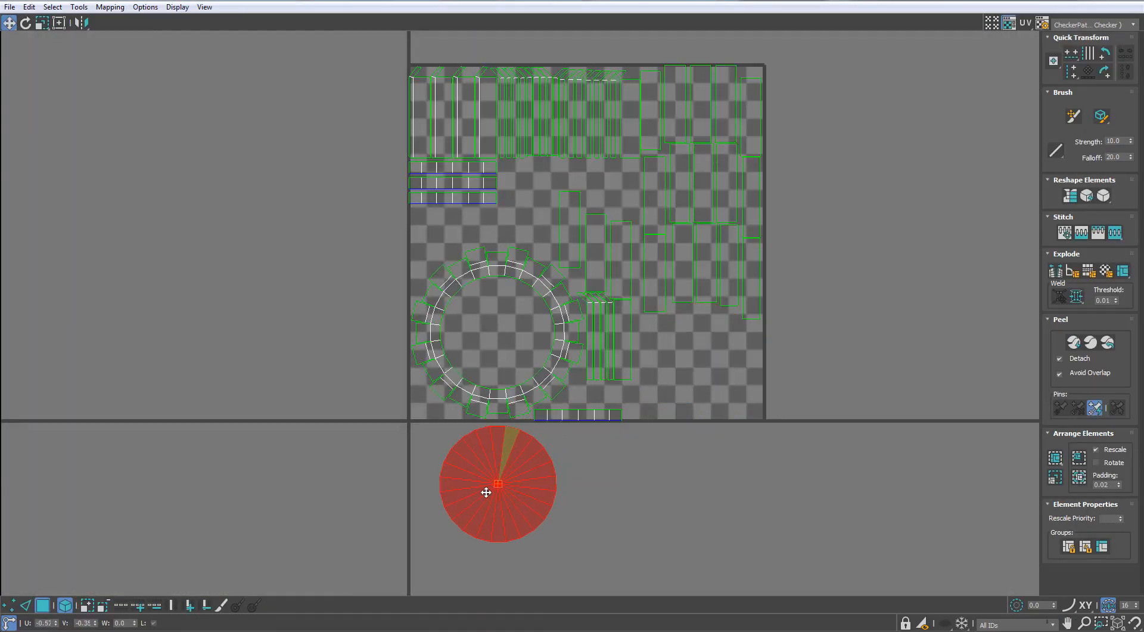
left_click_drag(514, 395, 346, 583)
- Select the knob's outer strip islands to identify their faces and group the matching strips in rows below the tile
middle_click_drag(543, 113, 514, 175)
scroll(514, 175, "up", 5)
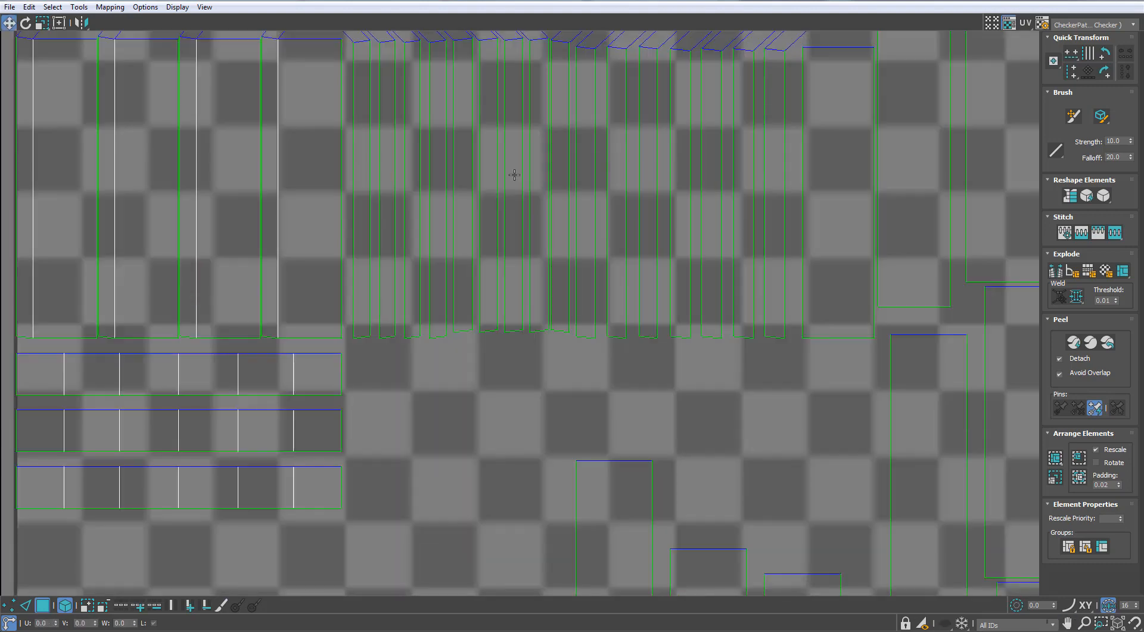
scroll(514, 175, "down", 8)
left_click_drag(825, 138, 626, 59)
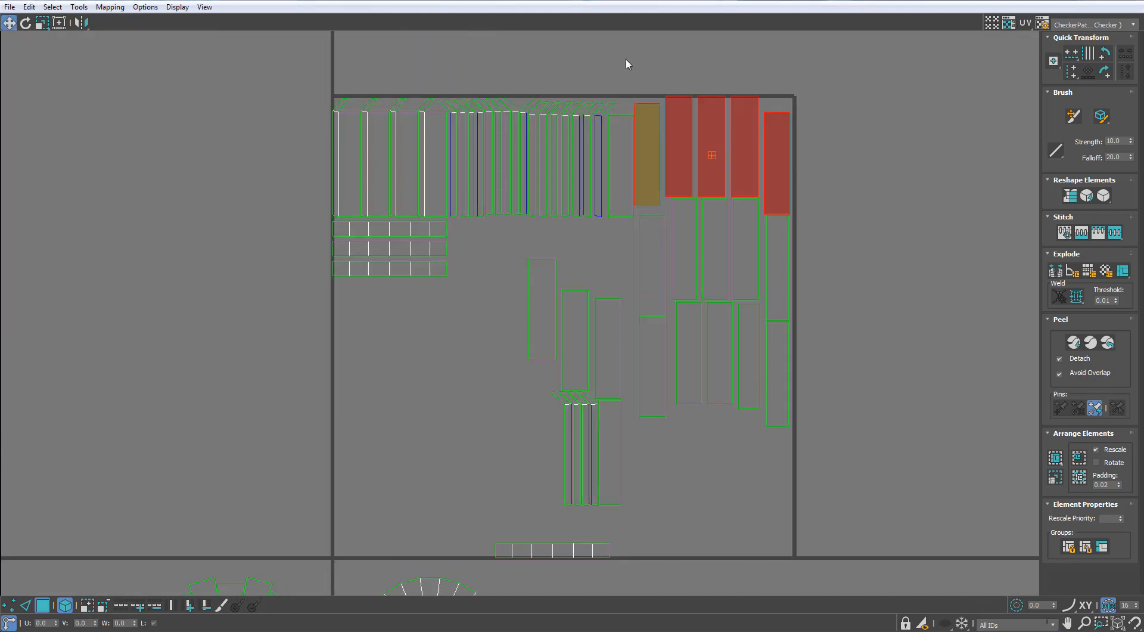
double_click(626, 1)
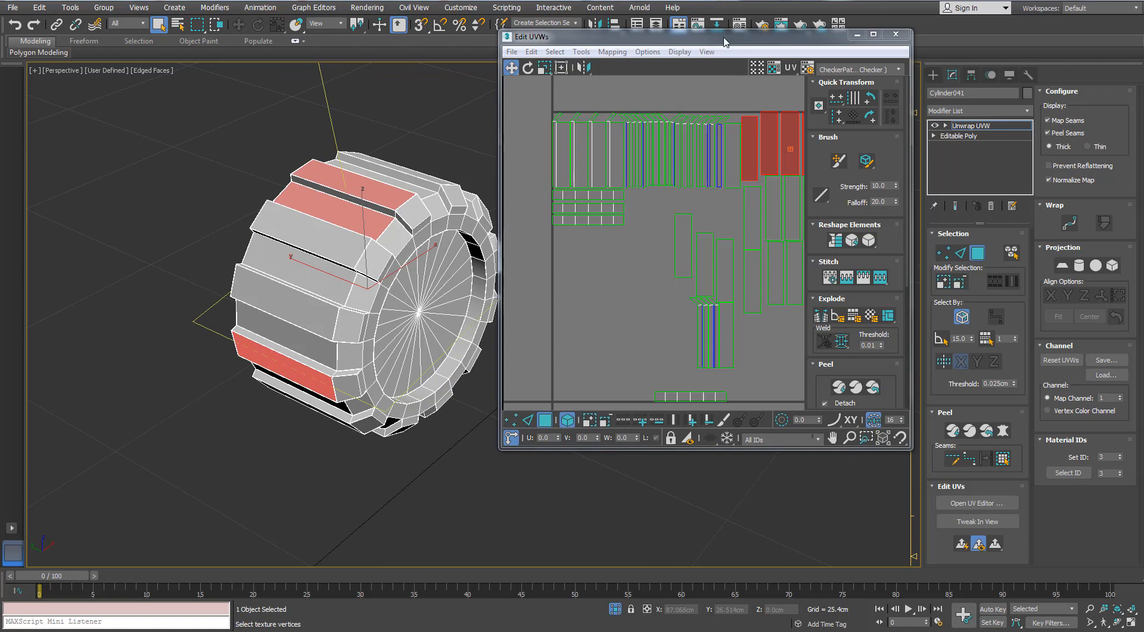
double_click(703, 37)
scroll(588, 258, "down", 4)
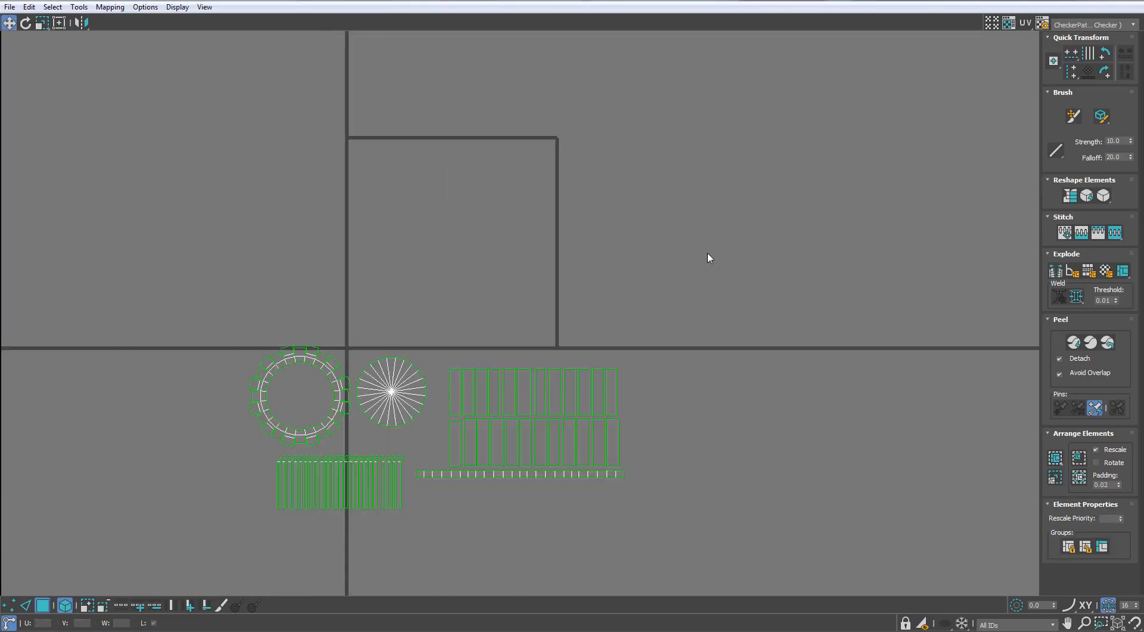
- Select all of the knob's islands, scale them down to about half and restore the UV editor's window size
middle_click_drag(603, 356, 663, 269)
scroll(662, 271, "up", 3)
left_click_drag(713, 267, 211, 491)
key("r")
left_click_drag(410, 302, 340, 428)
double_click(505, 5)
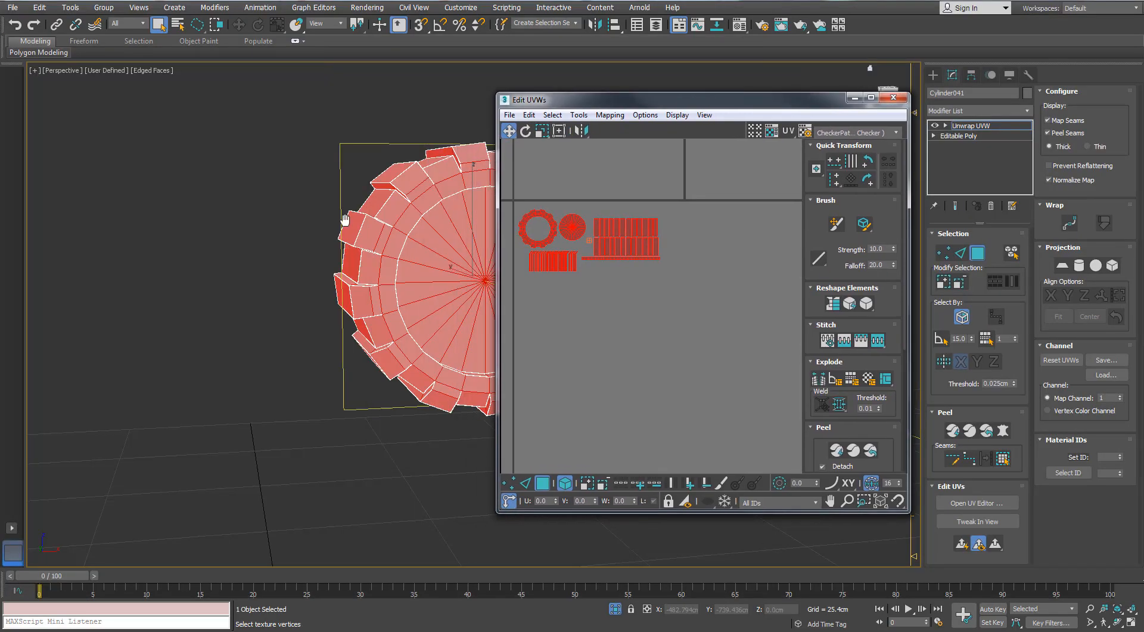
- Assign the checker material to the knob and close the Material Editor
middle_click_drag(345, 217, 224, 247)
middle_click_drag(224, 248, 353, 273, "alt")
scroll(352, 273, "up", 1)
key("m")
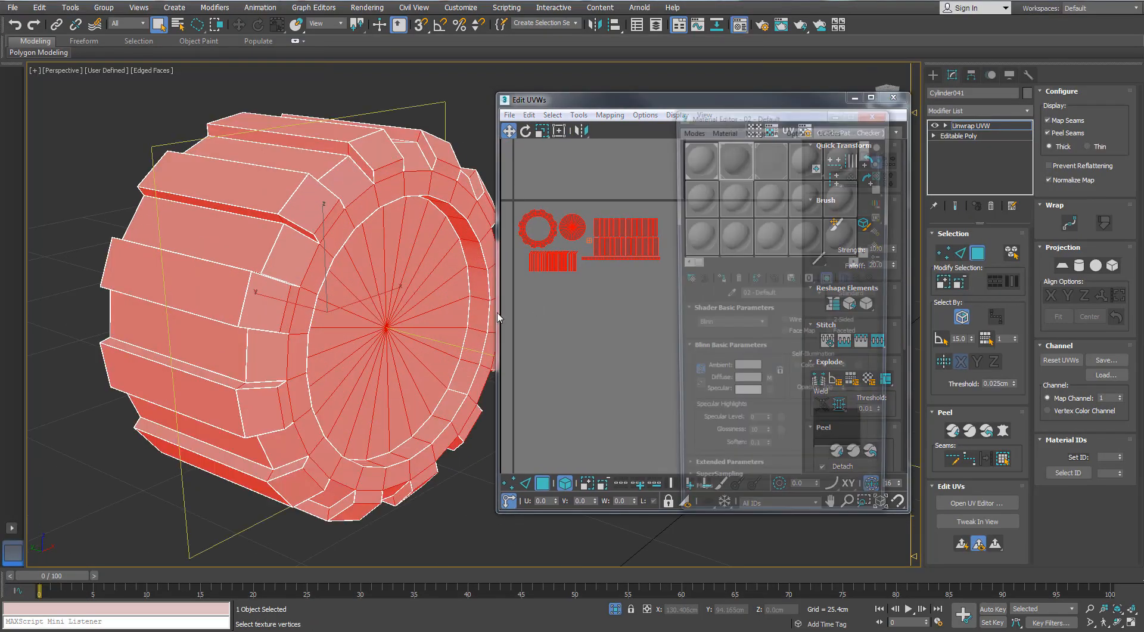
left_click(718, 279)
left_click(882, 114)
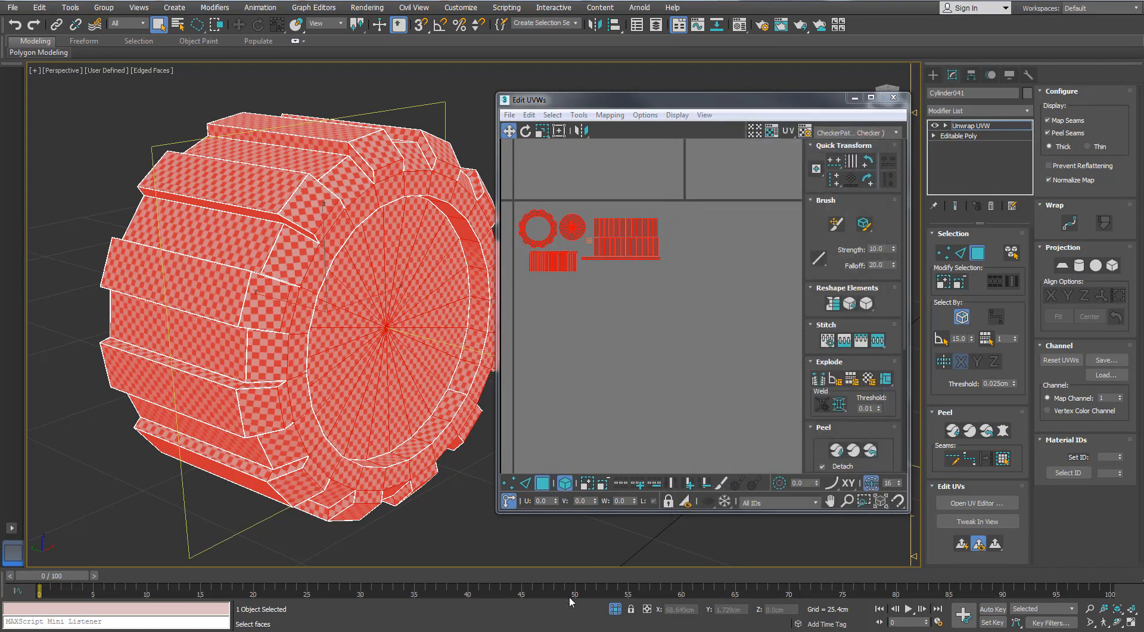
- Leave isolation and scale all the knob's islands together until their checkers match the gun body's checker size
left_click(615, 609)
middle_click_drag(327, 346, 286, 298, "alt")
scroll(274, 268, "up", 4)
scroll(274, 267, "up", 3)
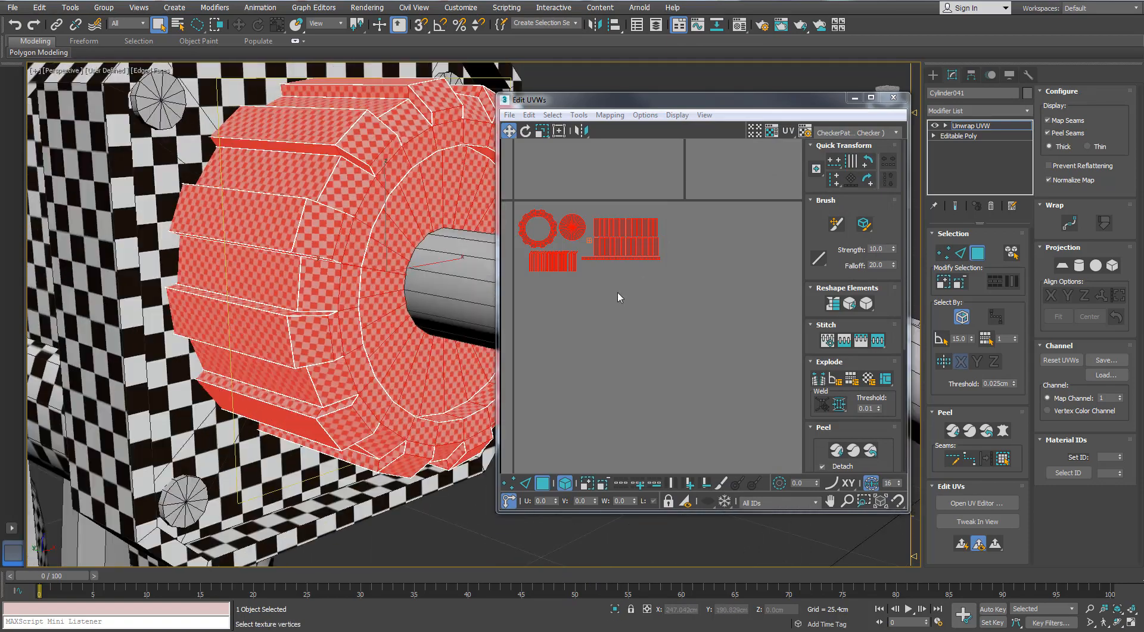
scroll(617, 290, "up", 2)
scroll(620, 280, "down", 4)
left_click_drag(611, 360, 612, 379)
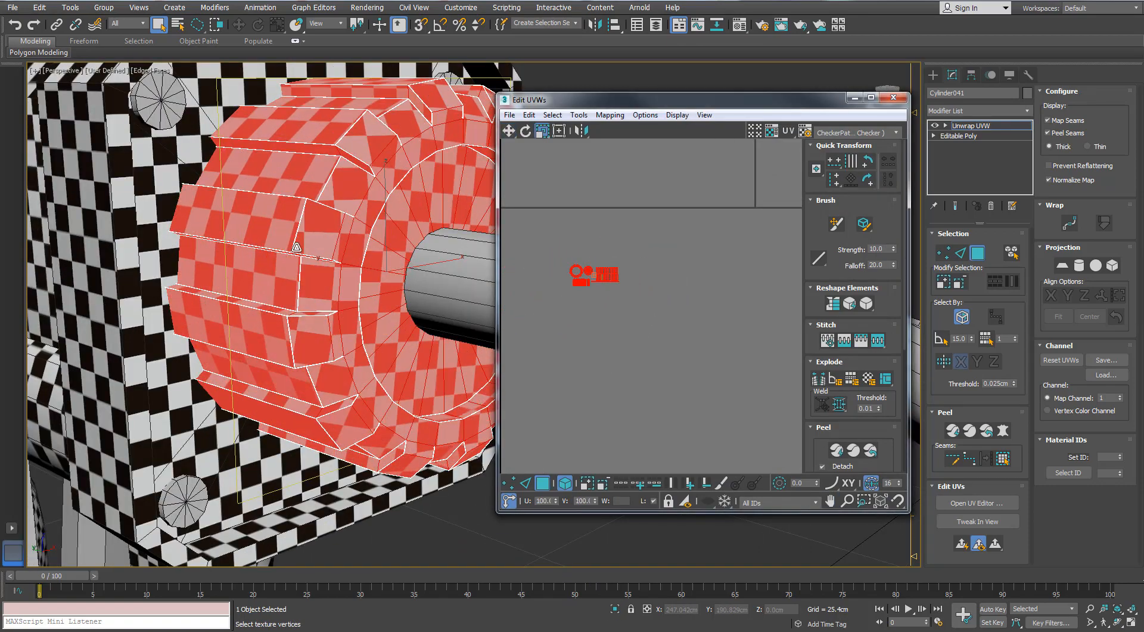
middle_click_drag(229, 223, 310, 253, "alt")
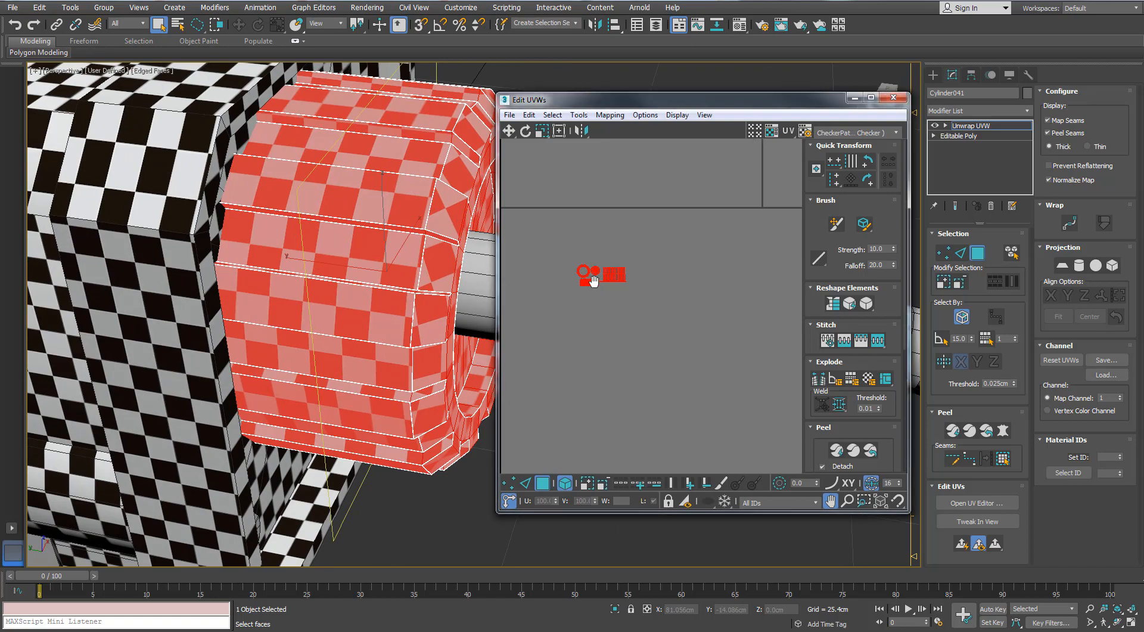
left_click_drag(580, 283, 579, 287)
middle_click_drag(382, 268, 301, 257, "alt")
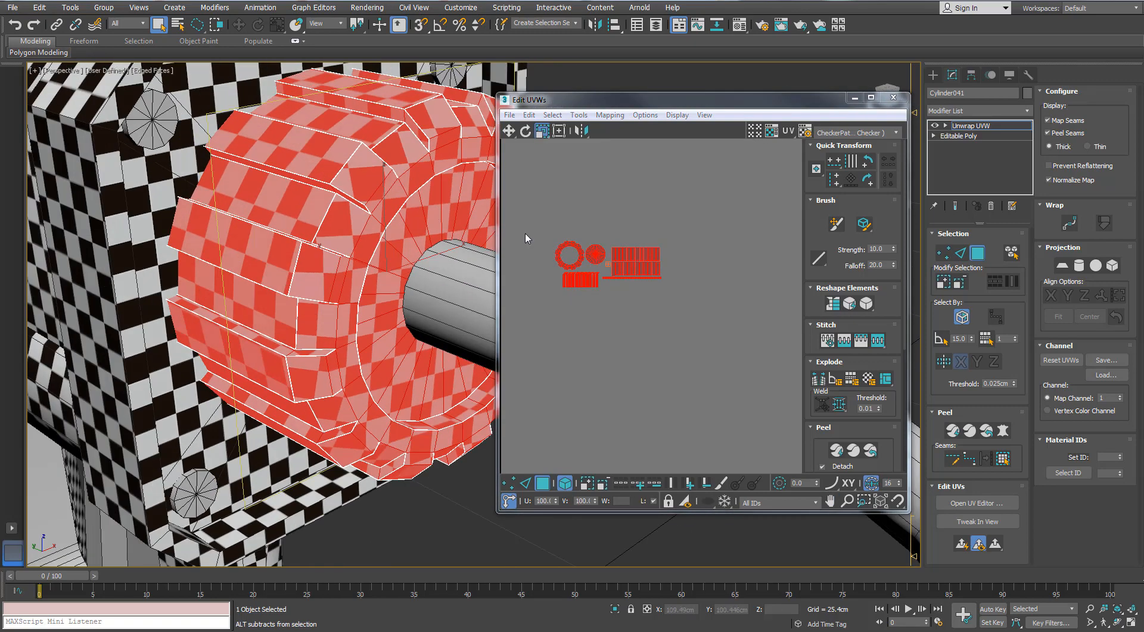
- Move the knob's islands together up toward the UV tile
middle_click_drag(575, 255, 634, 305)
scroll(636, 305, "down", 2)
key("w")
left_click_drag(636, 306, 601, 202)
middle_click_drag(605, 207, 721, 306)
mouse_move(715, 307)
left_mouse_down()
mouse_move(679, 314)
mouse_move(703, 311)
left_mouse_up()
scroll(411, 316, "down", 1)
- Place the knob's islands near the tile's lower-left corner and compare their checkers with the surrounding parts
middle_click(401, 309)
scroll(334, 322, "down", 6)
left_click(330, 347)
middle_click_drag(330, 347, 310, 318, "alt")
scroll(366, 346, "up", 5)
left_click_drag(705, 260, 638, 301)
key("r")
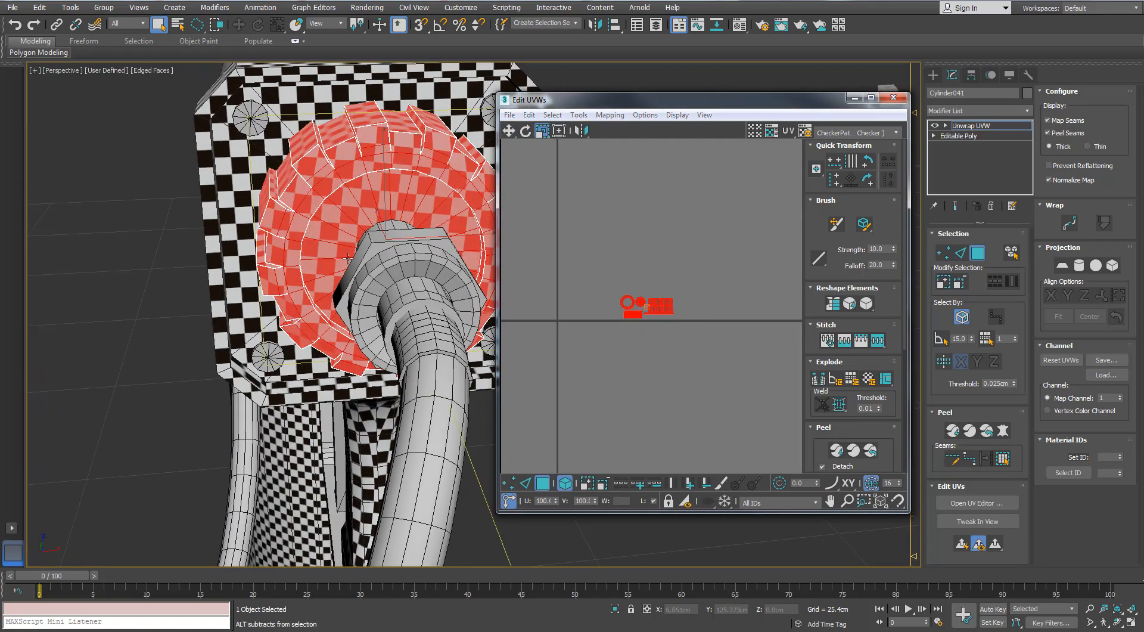
- Deselect the knob's islands, close the UV editor and deselect the knob
middle_click_drag(310, 316, 394, 297, "alt")
scroll(394, 296, "down", 4)
left_click(715, 202)
left_click(892, 98)
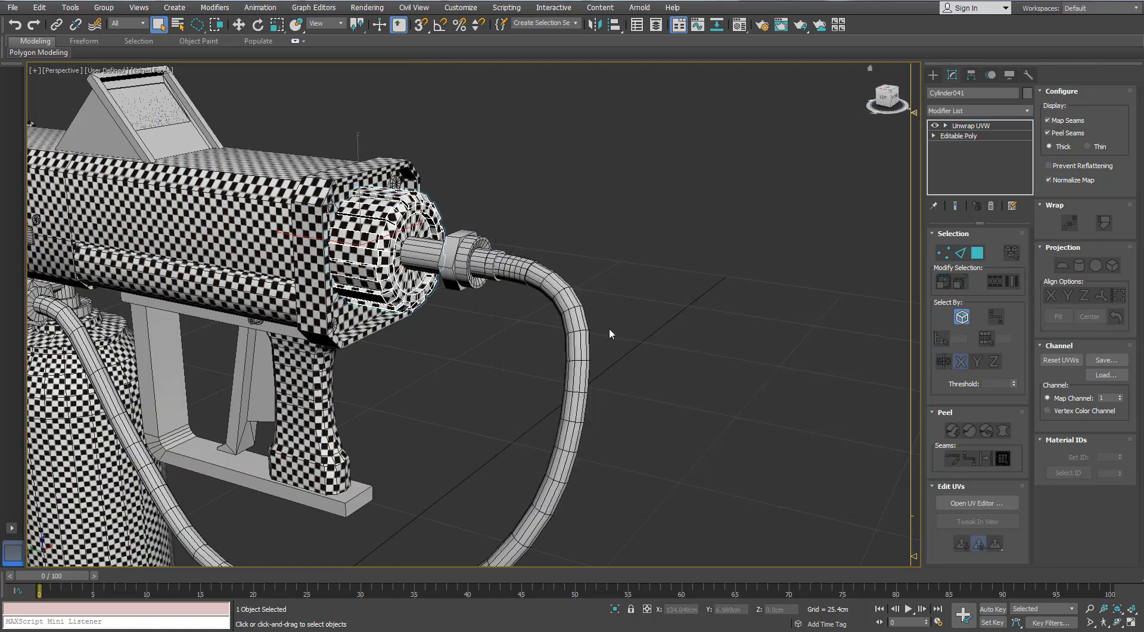
left_click(610, 332)
- Select the L-shaped guard frame beneath the grip and isolate it
middle_click_drag(405, 372, 459, 316, "alt")
left_click(470, 373)
key("alt+q")
left_click(615, 608)
key("alt+q")
middle_click_drag(459, 238, 451, 270, "alt")
- Delete the polygon capping the guard frame's upper end and bring the rest of the gun back into view
key("4")
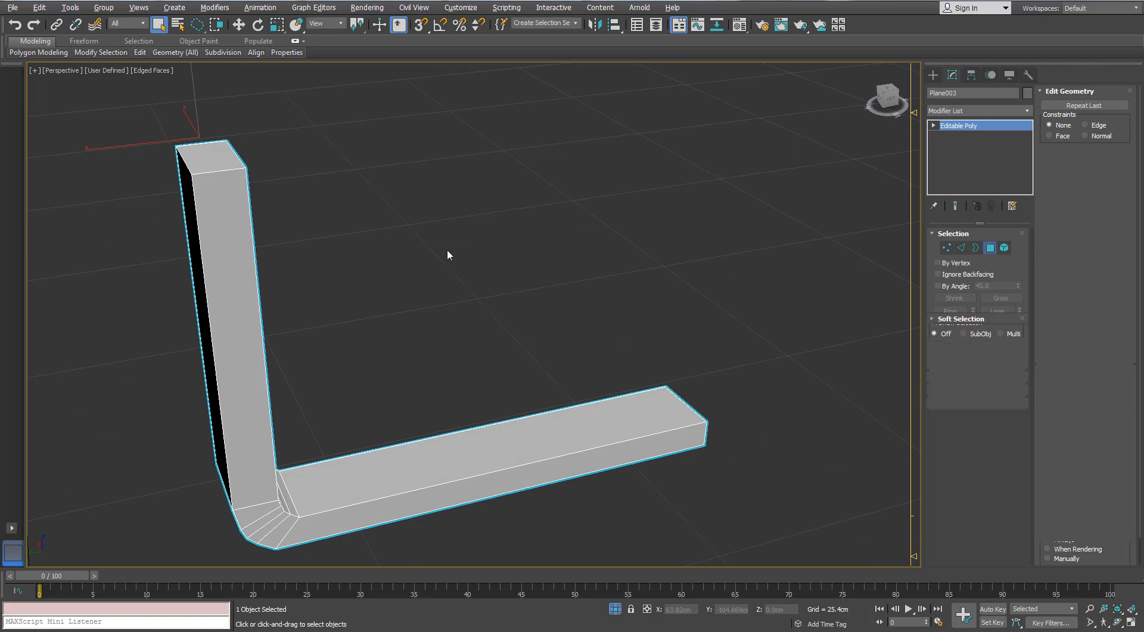
left_click(217, 170)
left_click(990, 248)
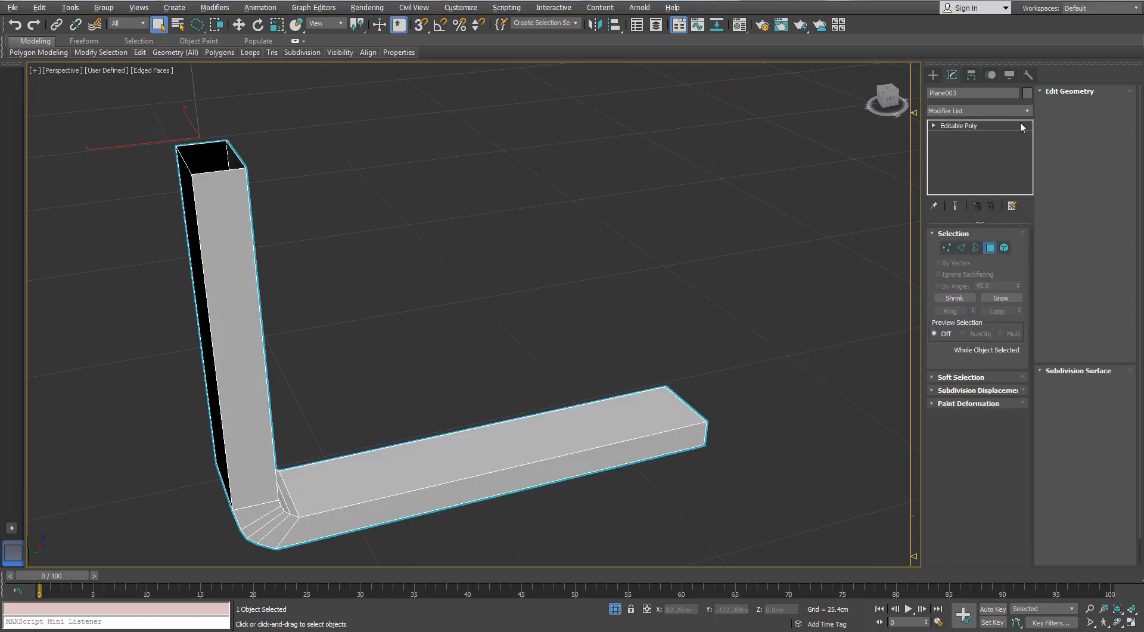
left_click(1027, 111)
left_click(684, 564)
left_click(615, 609)
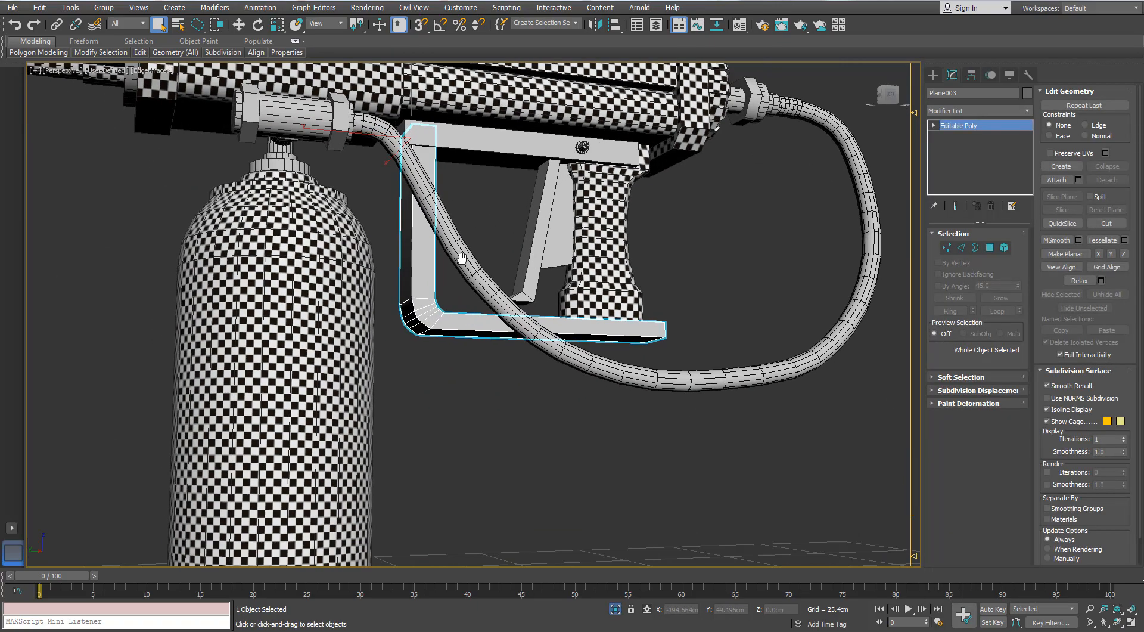
- Select the trigger between the guard frame and the grip and isolate it
middle_click_drag(459, 250, 551, 241, "alt")
left_click(544, 228, "ctrl")
left_click(519, 168, "ctrl")
scroll(519, 169, "down", 6)
key("alt+q")
middle_click_drag(519, 168, 482, 240, "alt")
left_click(546, 292)
key("alt+q")
middle_click_drag(546, 281, 524, 262, "alt")
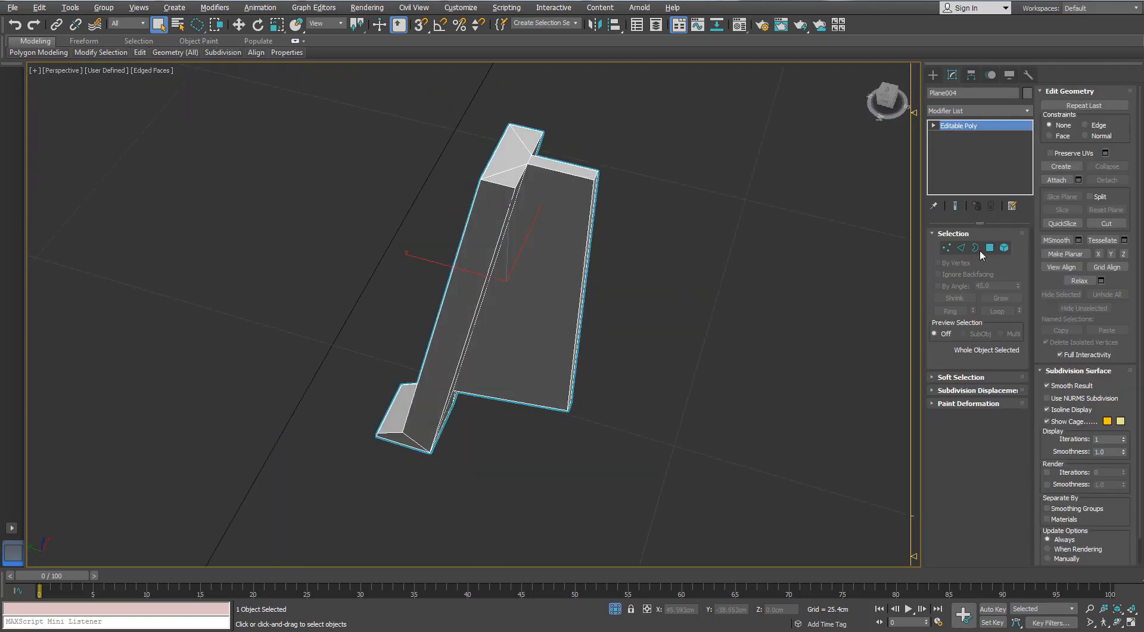
- Delete the polygons capping the trigger's upper end and bring the rest of the gun back into view
left_click(990, 248)
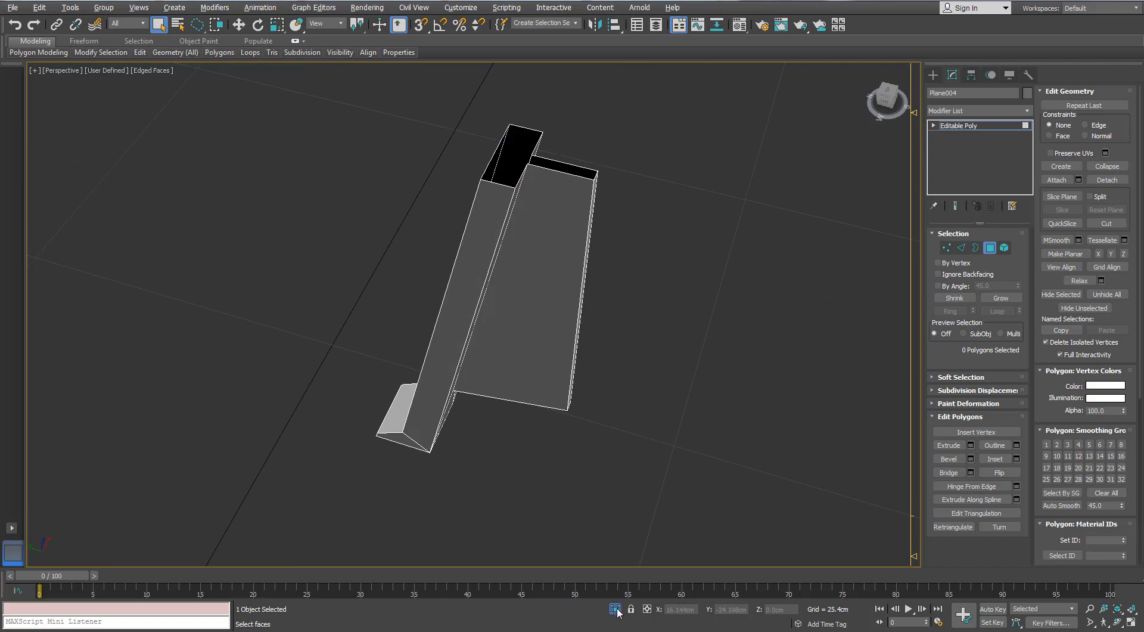
left_click(615, 609)
key("z")
scroll(513, 332, "down", 3)
middle_click_drag(513, 331, 480, 320, "alt")
scroll(481, 320, "down", 3)
left_click(997, 250)
- Select the horizontal bar beneath the gun body and attach the guard frame, trigger and small pin to it
left_click(638, 434)
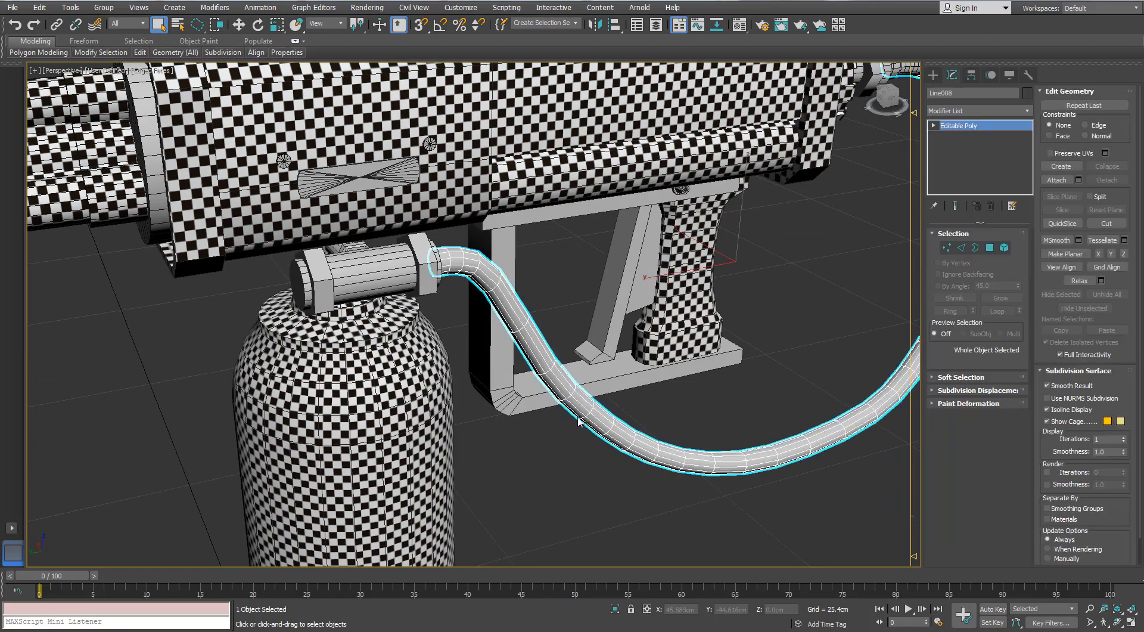
middle_click_drag(637, 433, 683, 301, "alt")
scroll(684, 300, "up", 5)
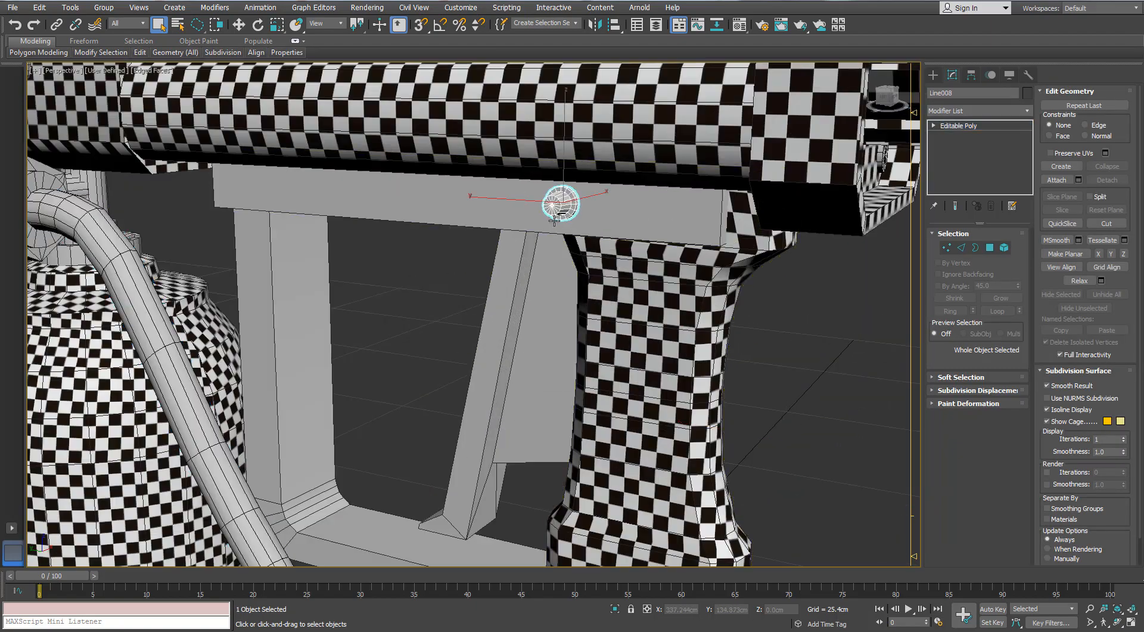
middle_click_drag(555, 221, 604, 201, "alt")
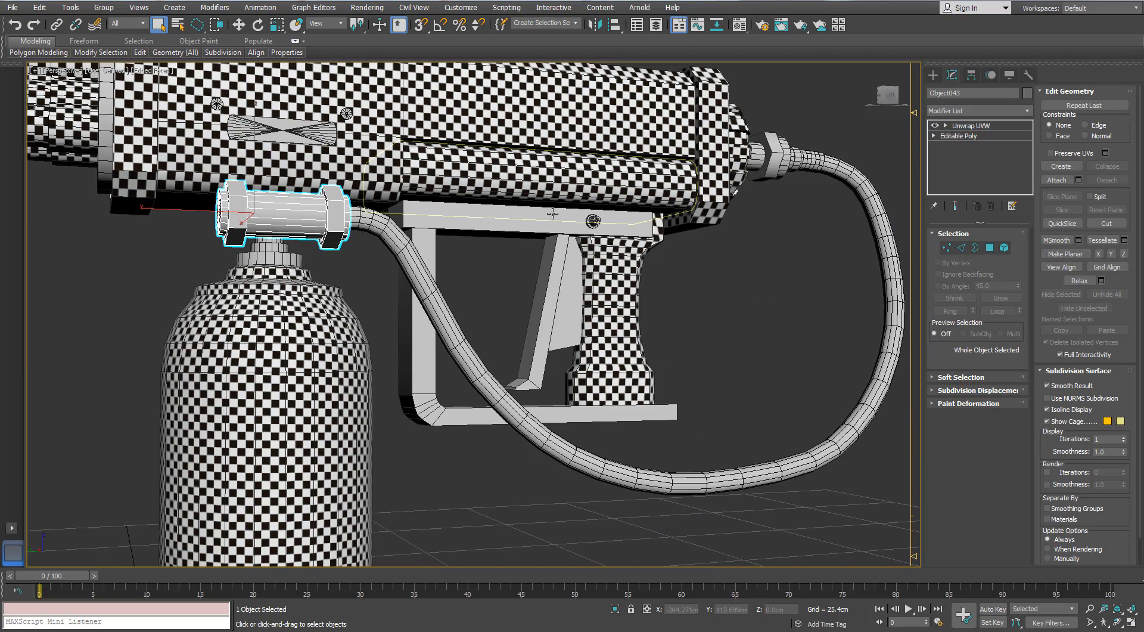
left_click(552, 214)
scroll(552, 214, "up", 4)
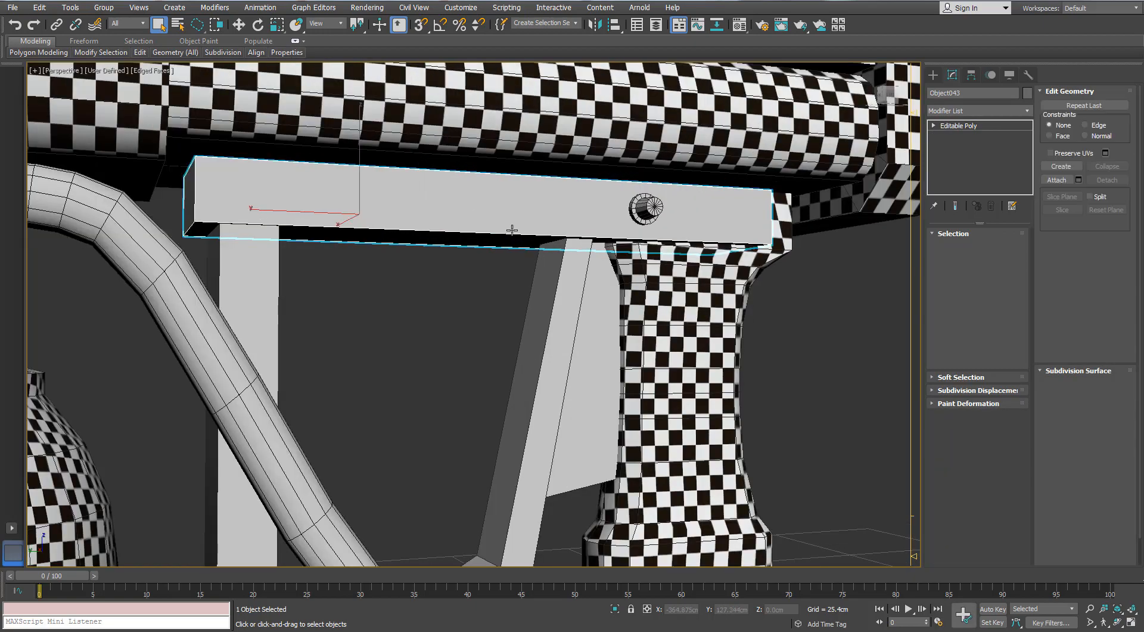
middle_click_drag(485, 233, 489, 215, "alt")
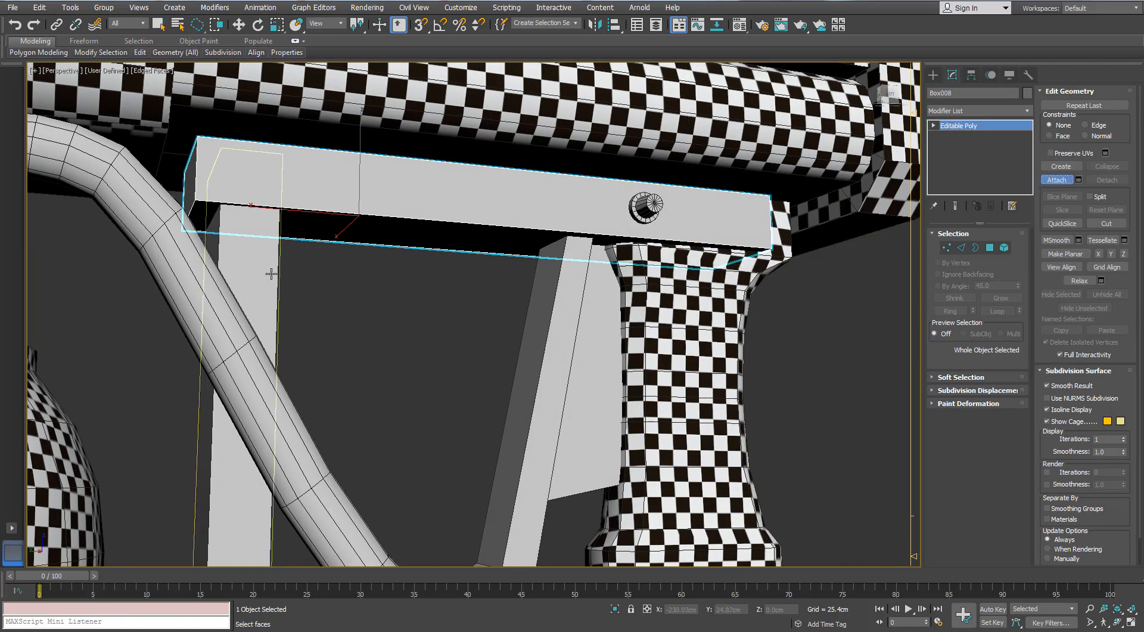
scroll(545, 308, "down", 3)
middle_click_drag(526, 256, 518, 268, "alt")
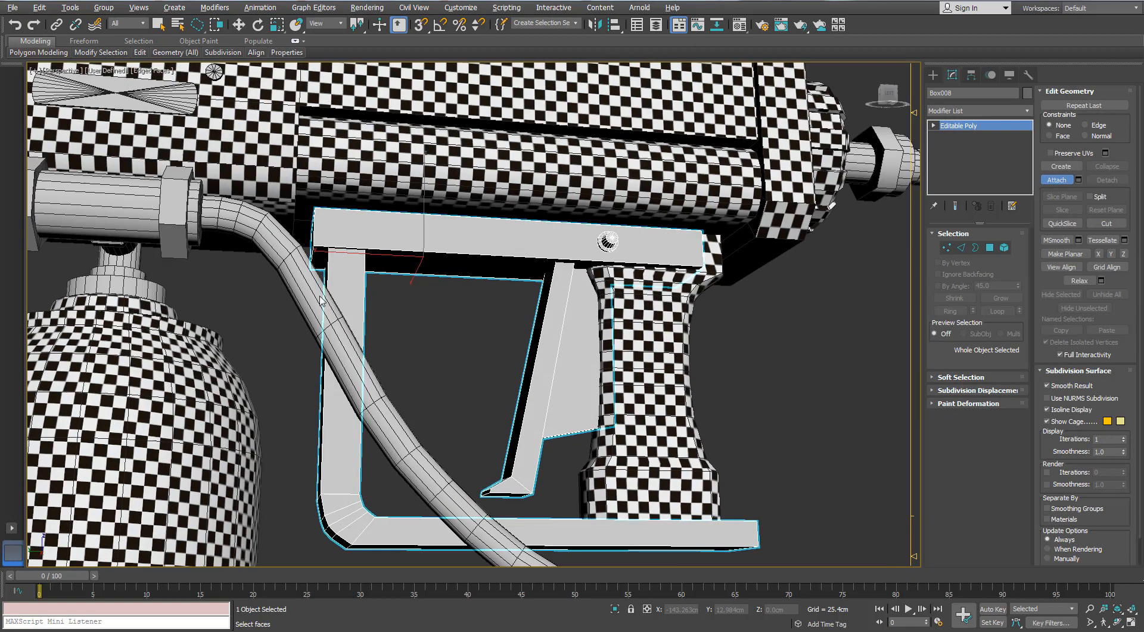
- Attach the bottle's untextured neck pieces and the hose fitting above the bottle to the same object
scroll(517, 268, "down", 3)
scroll(399, 272, "up", 3)
middle_click_drag(399, 271, 513, 287, "alt")
left_click(513, 287)
scroll(518, 298, "up", 5)
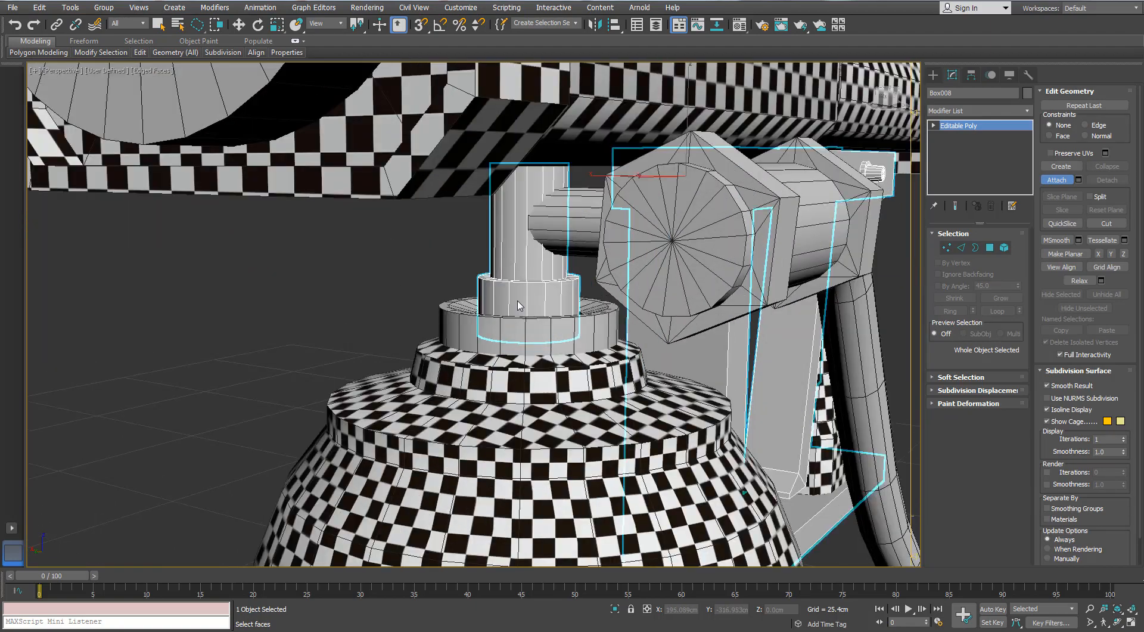
left_click(441, 338)
middle_click_drag(468, 316, 499, 176, "alt")
left_click(640, 158)
scroll(639, 157, "down", 2)
middle_click_drag(639, 158, 441, 239, "alt")
scroll(481, 262, "up", 2)
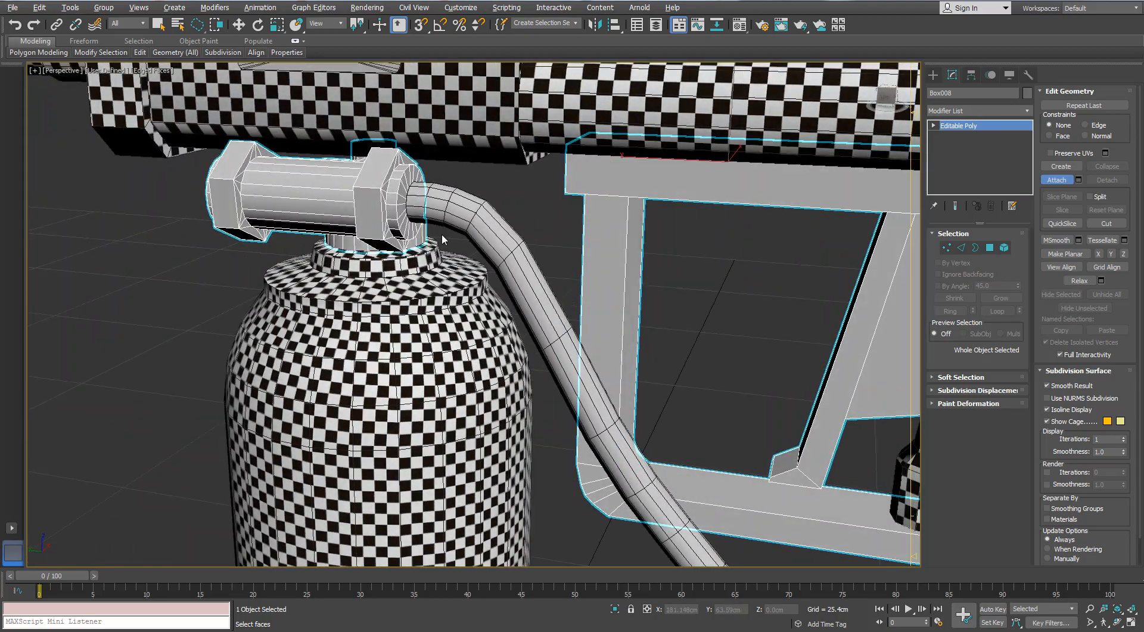
- Attach the rear connector cylinder, its nut and collars, and the curved hose to the same object
scroll(450, 211, "down", 4)
middle_click_drag(733, 185, 579, 215, "alt")
scroll(679, 217, "up", 2)
scroll(593, 182, "up", 3)
left_click(546, 199)
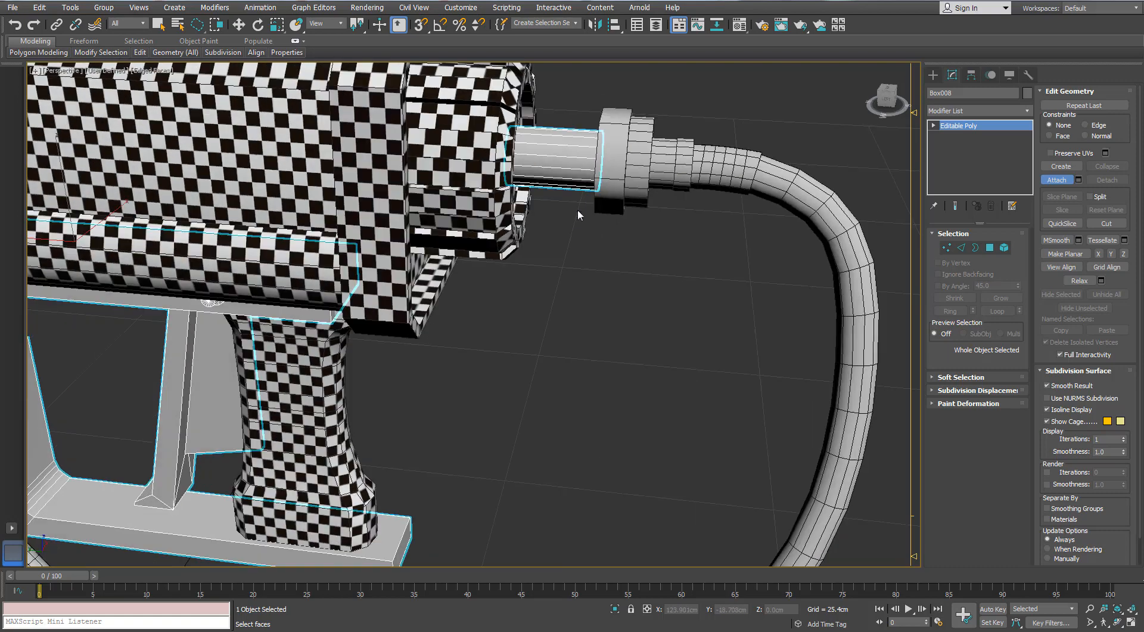
left_click(636, 146)
middle_click_drag(636, 146, 609, 212, "alt")
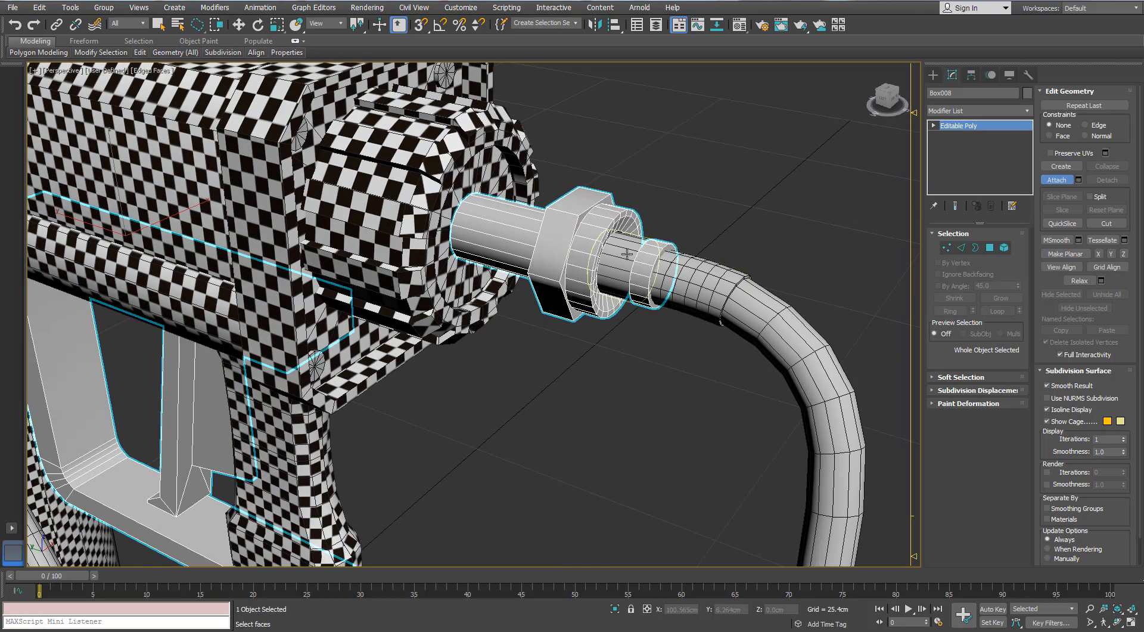
left_click(768, 317)
scroll(656, 297, "down", 5)
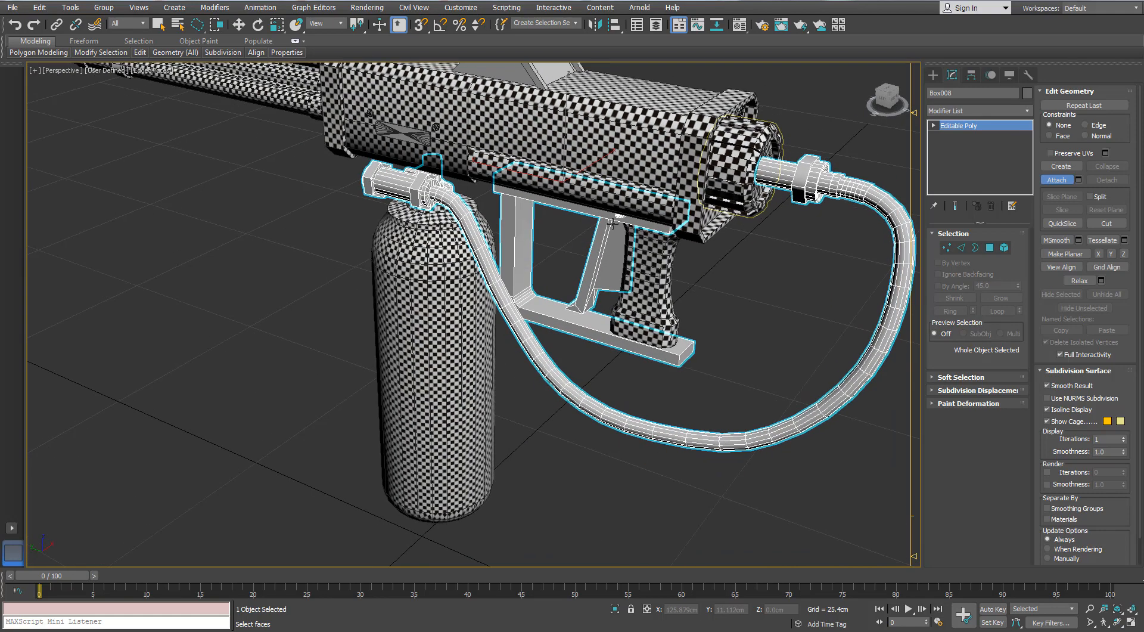
- Attach the sight block on top of the body and the round disc at the body's front end
middle_click_drag(411, 274, 536, 104, "alt")
scroll(486, 224, "down", 3)
scroll(366, 213, "up", 3)
scroll(536, 177, "up", 3)
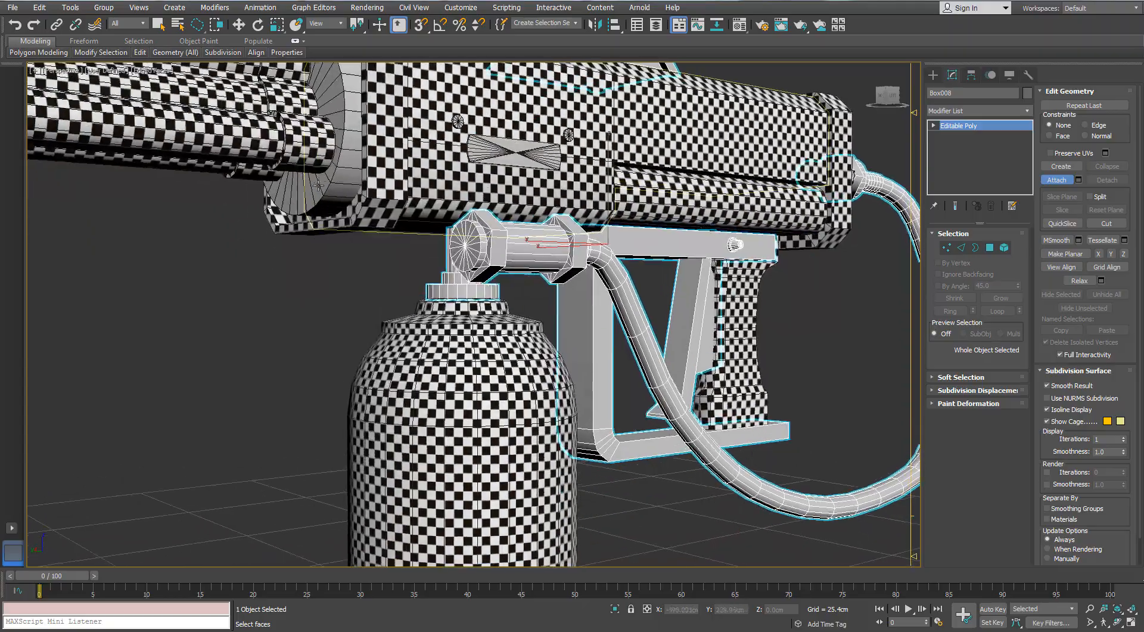
left_click(333, 179)
middle_click_drag(334, 178, 232, 289, "alt")
scroll(448, 287, "down", 3)
middle_click_drag(233, 289, 524, 266)
- Attach the three-ring barrel clamp behind the nozzle and isolate the combined object
scroll(524, 266, "down", 4)
middle_click_drag(425, 321, 428, 300, "alt")
scroll(428, 300, "up", 3)
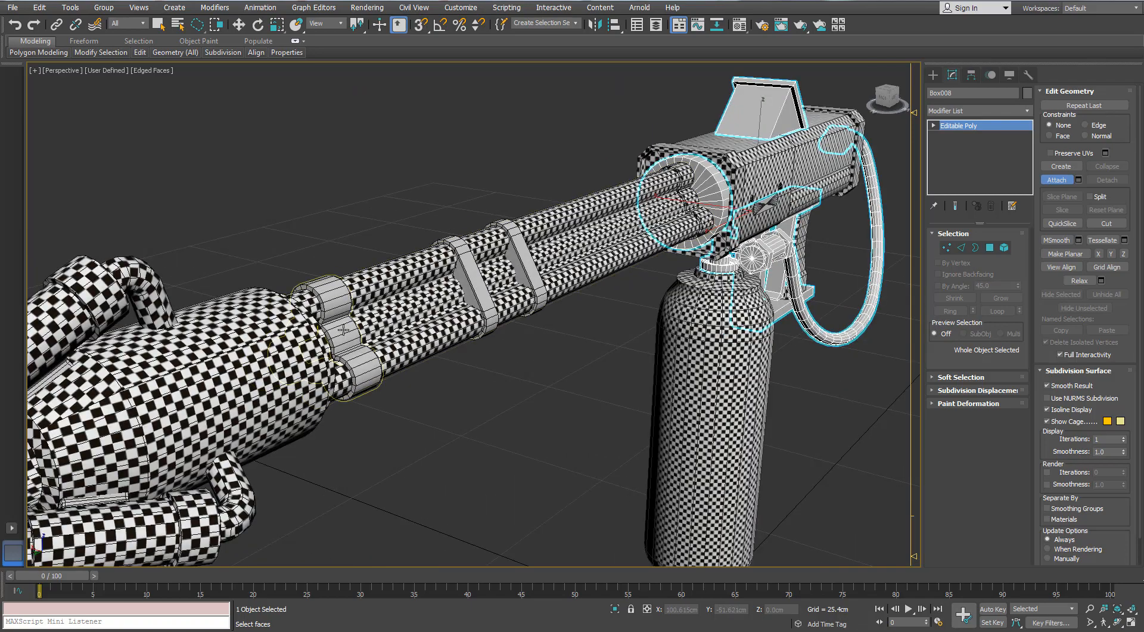
left_click(352, 319)
scroll(357, 319, "down", 4)
middle_click_drag(381, 327, 673, 208, "alt")
key("alt+q")
- Add an Unwrap UVW modifier to the combined object and open its UV editor
left_click(1024, 111)
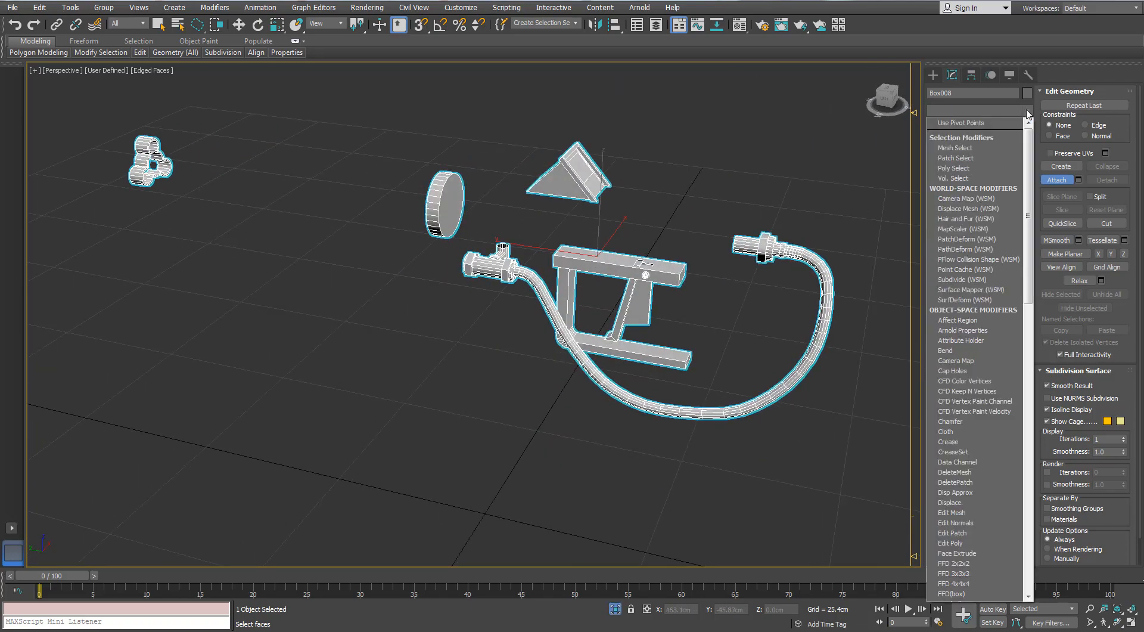
key("u")
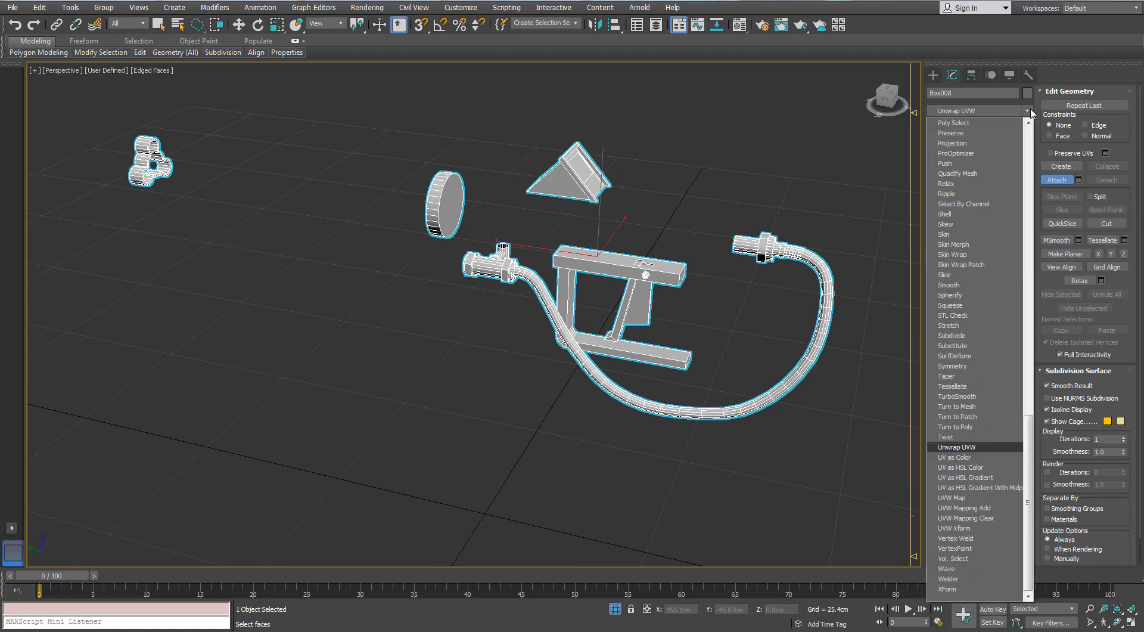
key("Return")
scroll(678, 264, "up", 4)
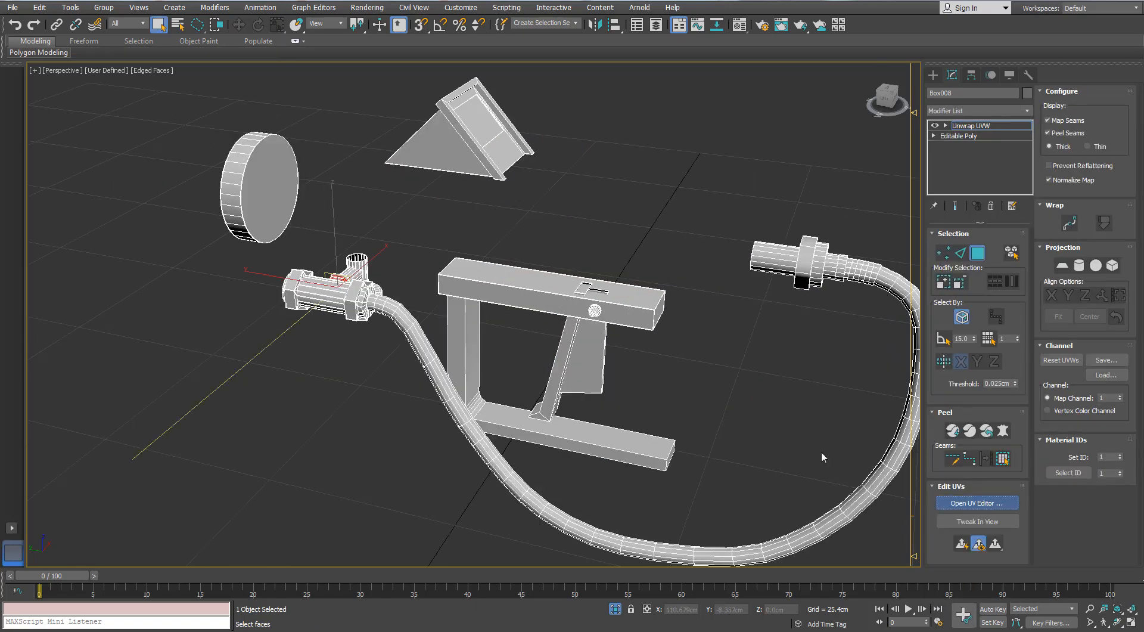
left_click(978, 503)
left_click_drag(333, 219, 347, 129)
- Select all faces of the round disc and apply Normal Mapping set to Box Mapping
middle_click_drag(665, 203, 738, 269)
scroll(703, 280, "down", 5)
middle_click_drag(452, 307, 510, 322, "alt")
left_click(511, 321)
left_click(1008, 461)
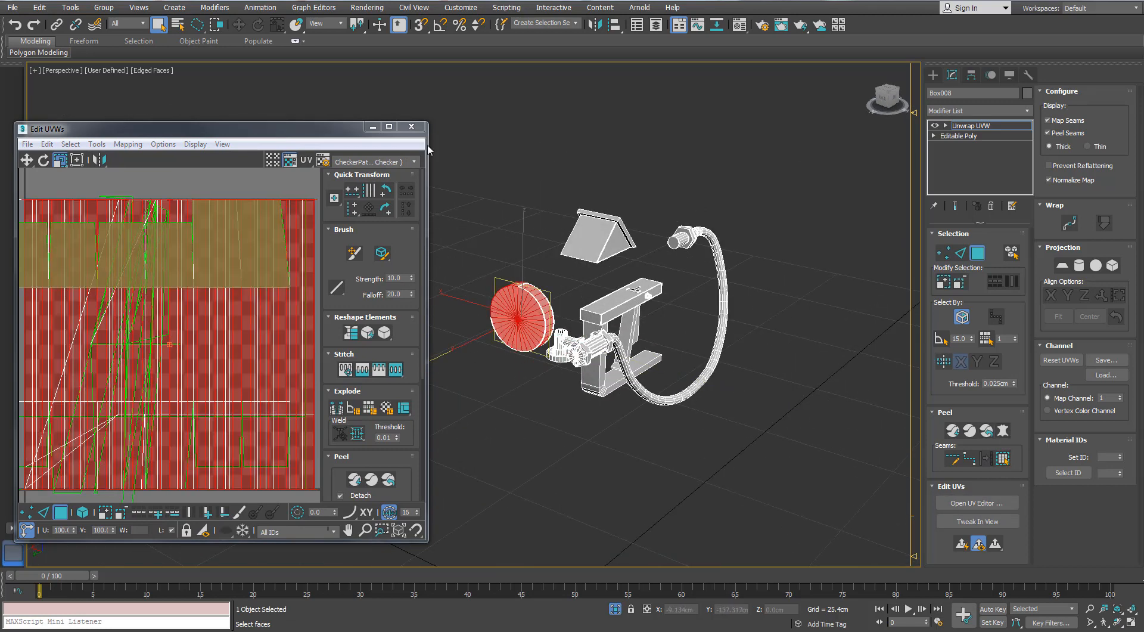
left_click_drag(173, 128, 216, 99)
left_click(172, 114)
left_click(190, 146)
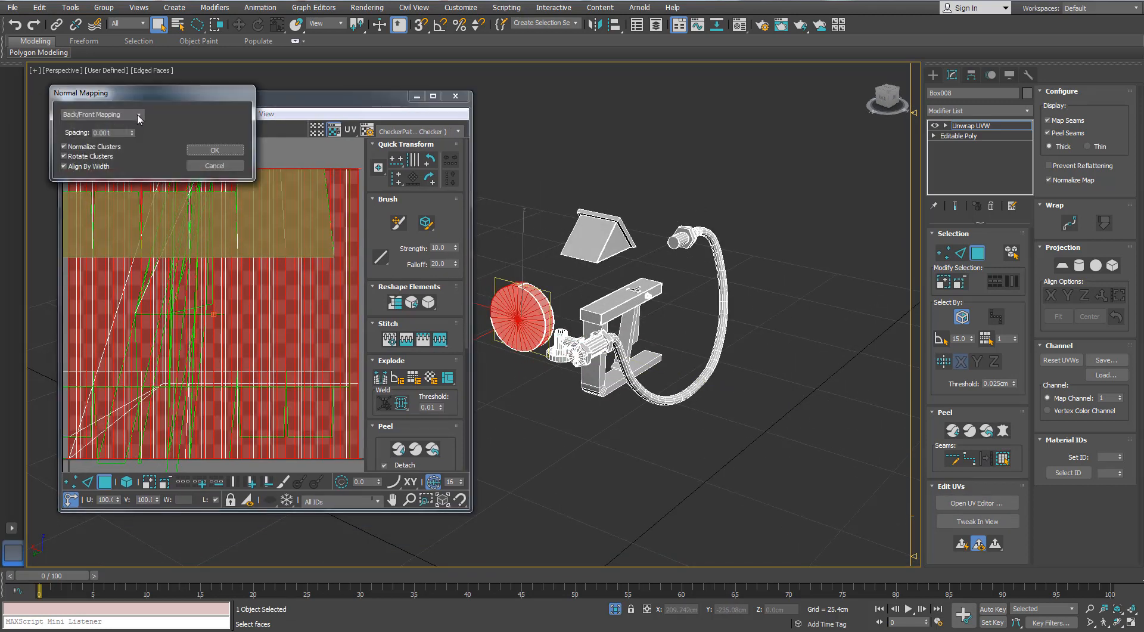
left_click(139, 116)
left_click(89, 156)
left_click(209, 148)
- Pack the disc's islands and move them out beside the UV tile
scroll(186, 244, "down", 2)
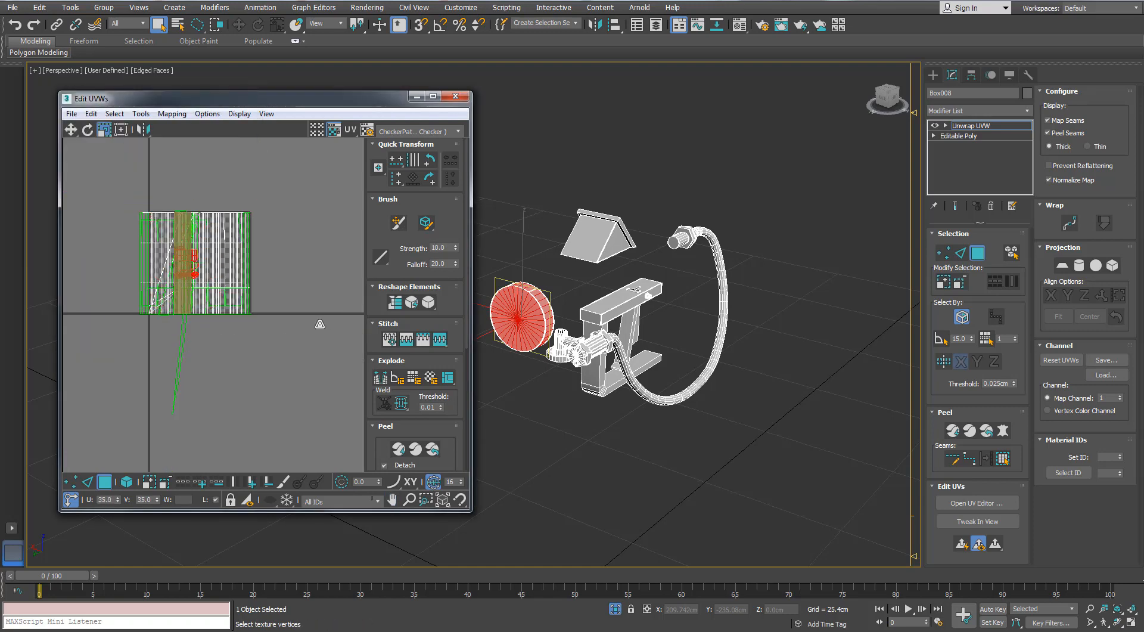
scroll(369, 448, "down", 3)
left_click(397, 315)
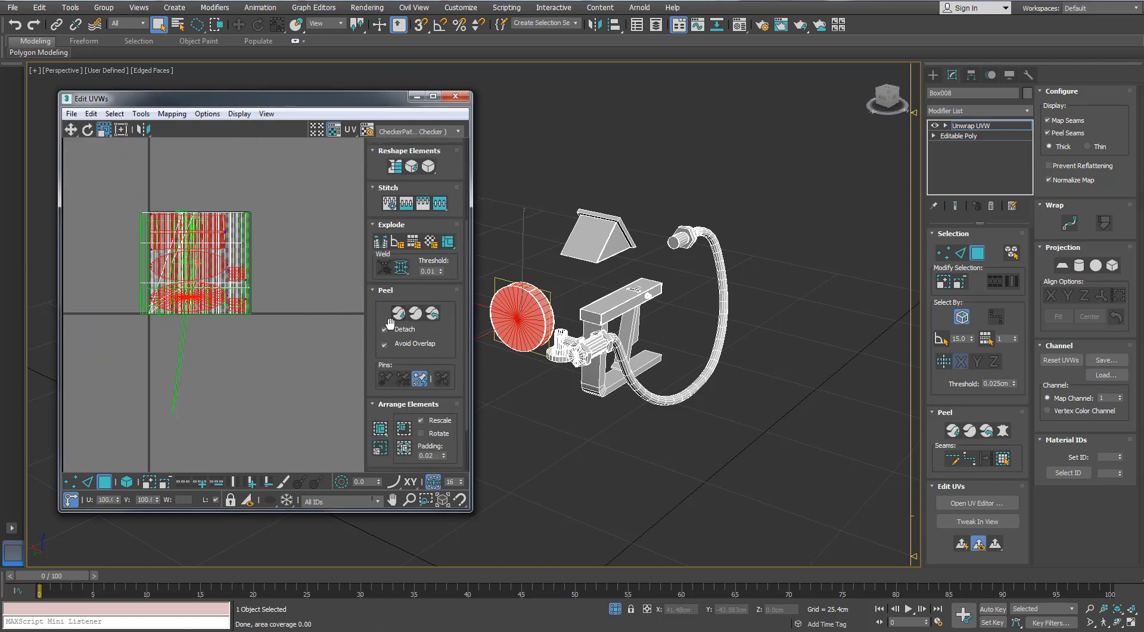
left_click(379, 447)
left_click_drag(207, 297, 323, 367)
middle_click_drag(308, 340, 281, 316)
left_click_drag(281, 316, 290, 240)
- Relax the disc's islands by polygon angles and close the Relax tool
left_click(142, 114)
left_click(159, 318)
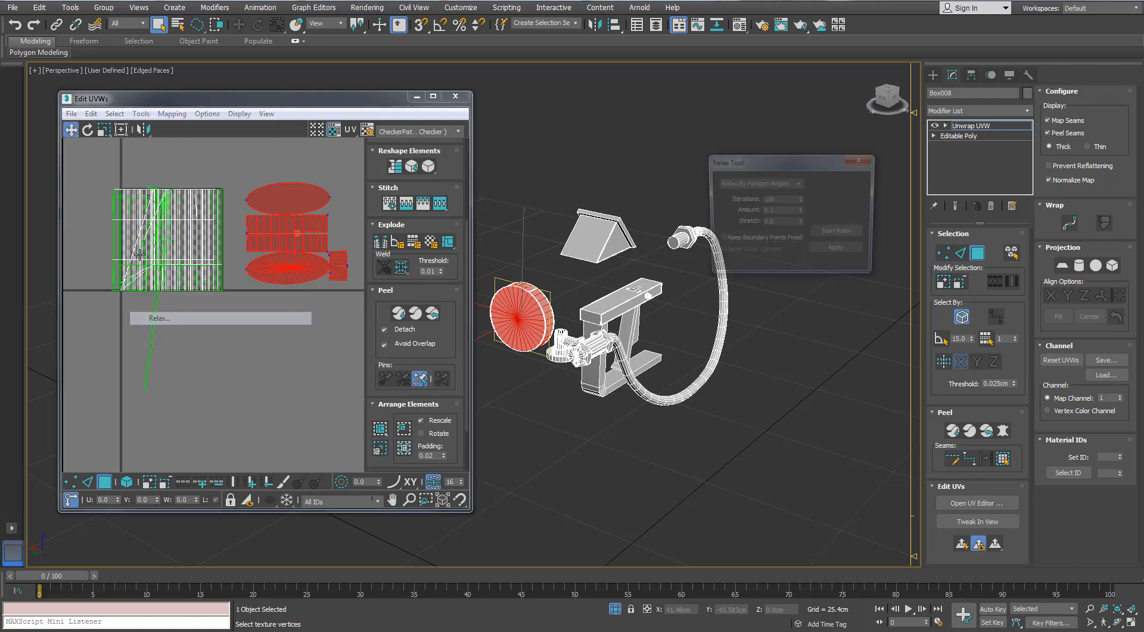
left_click(849, 236)
left_click(862, 159)
scroll(340, 205, "up", 2)
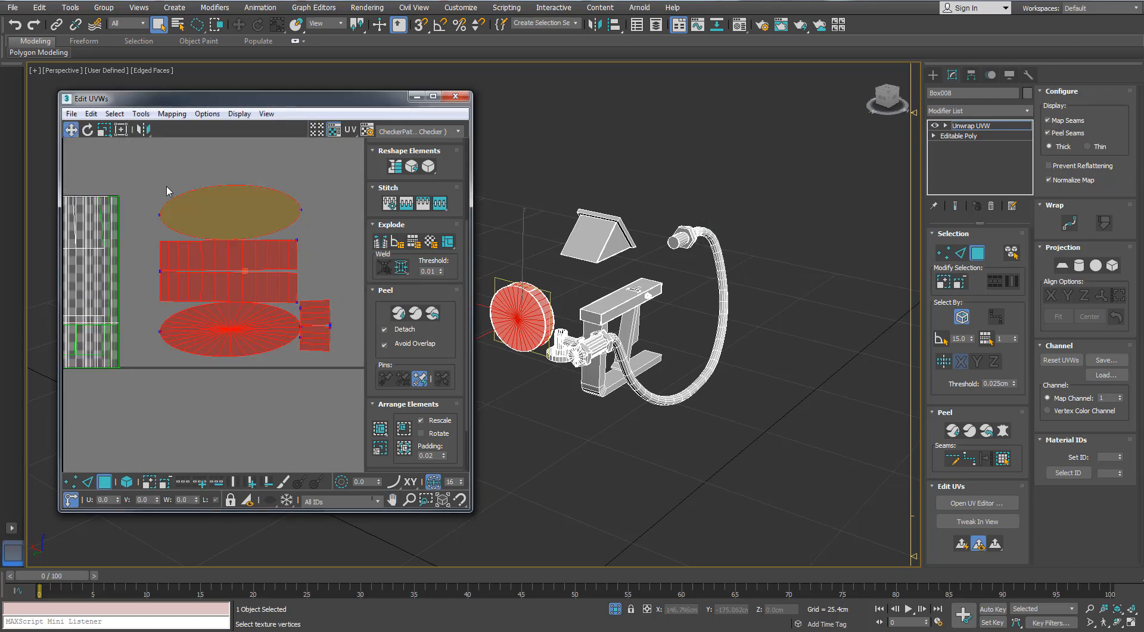
left_click(110, 130)
left_click_drag(247, 227, 243, 218)
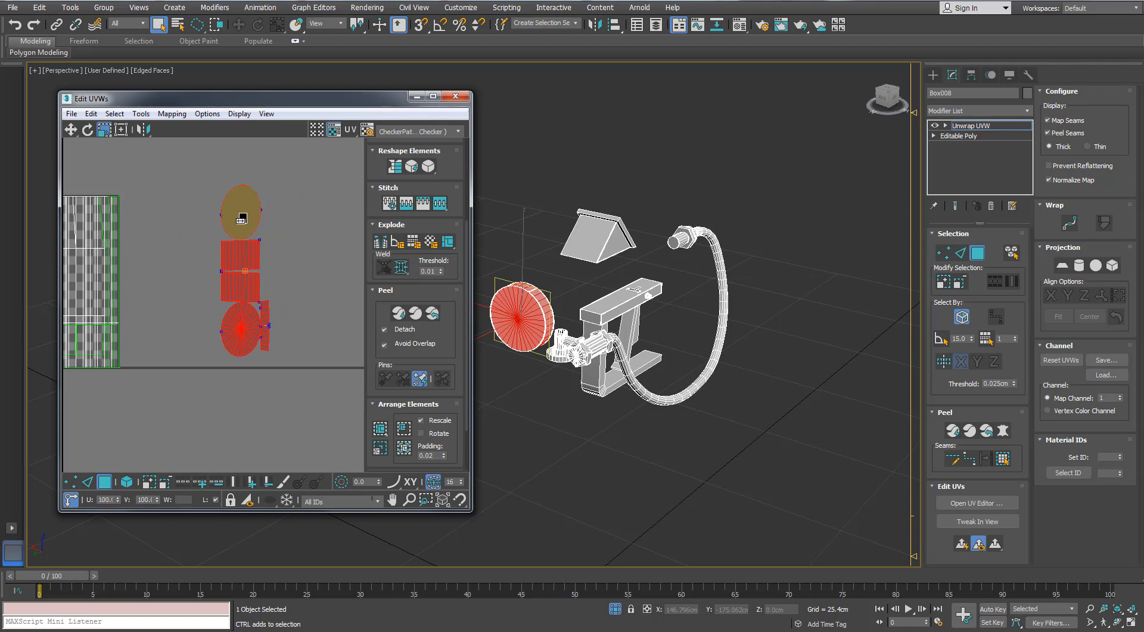
key("ctrl+z")
- Select the disc's two oval cap islands as whole elements and scale them horizontally into circles
left_click(239, 331)
left_click(245, 222, "ctrl")
left_click(127, 482)
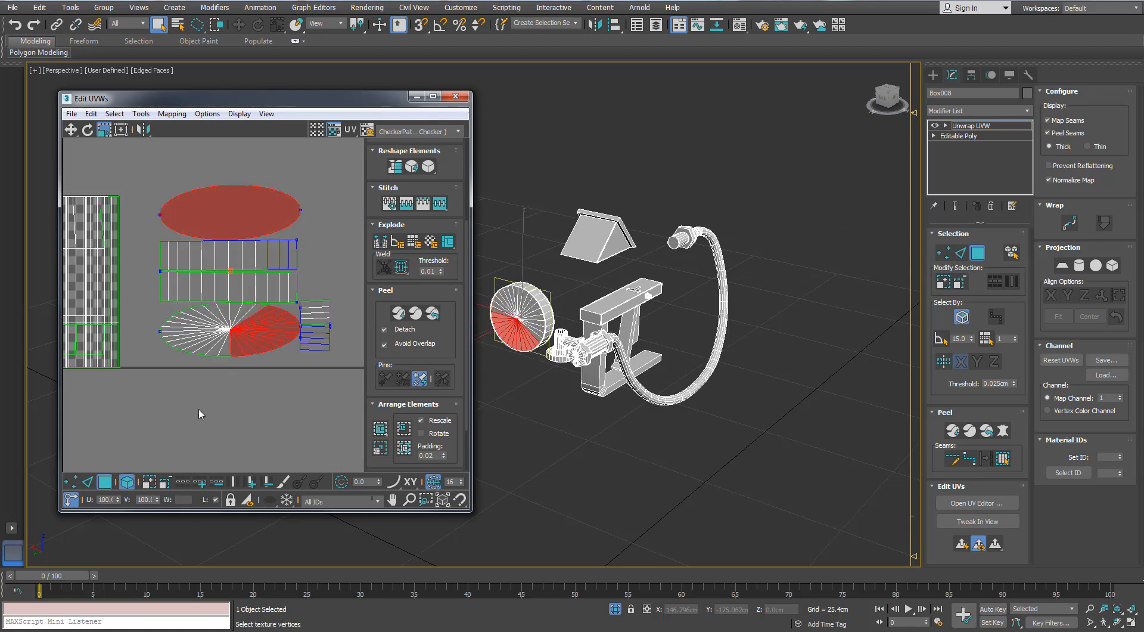
left_click(211, 370)
left_click_drag(226, 344, 230, 335)
left_click(245, 221, "ctrl")
left_click_drag(245, 221, 245, 212)
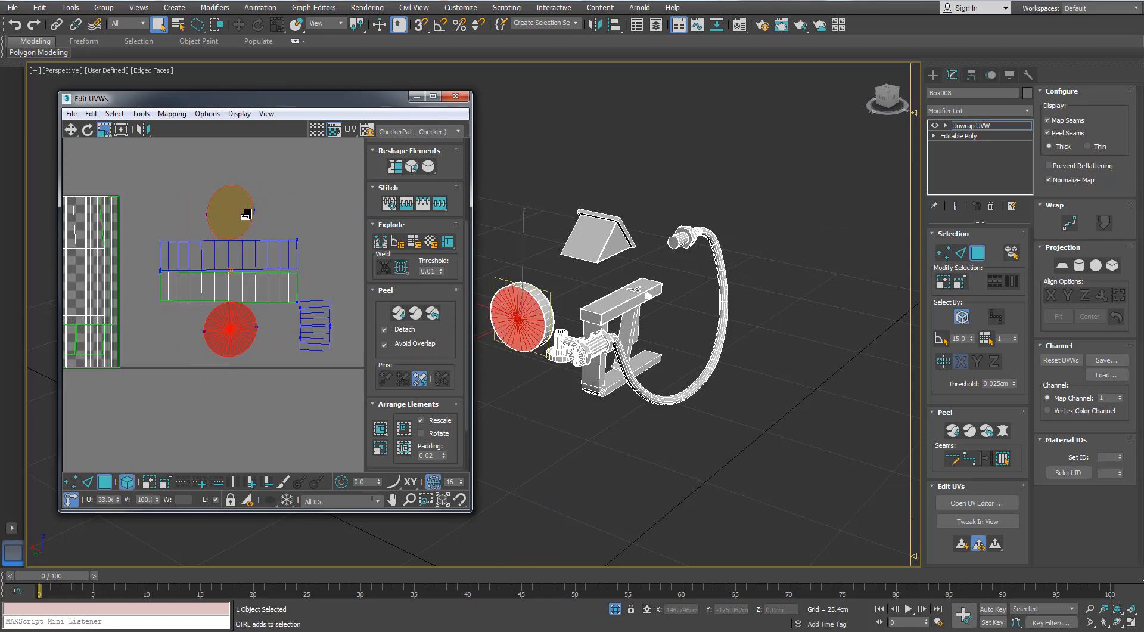
scroll(245, 268, "up", 3)
scroll(245, 363, "down", 3)
- Place the disc's two cap islands side by side above the rim strips and move the short strip up beside them
key("w")
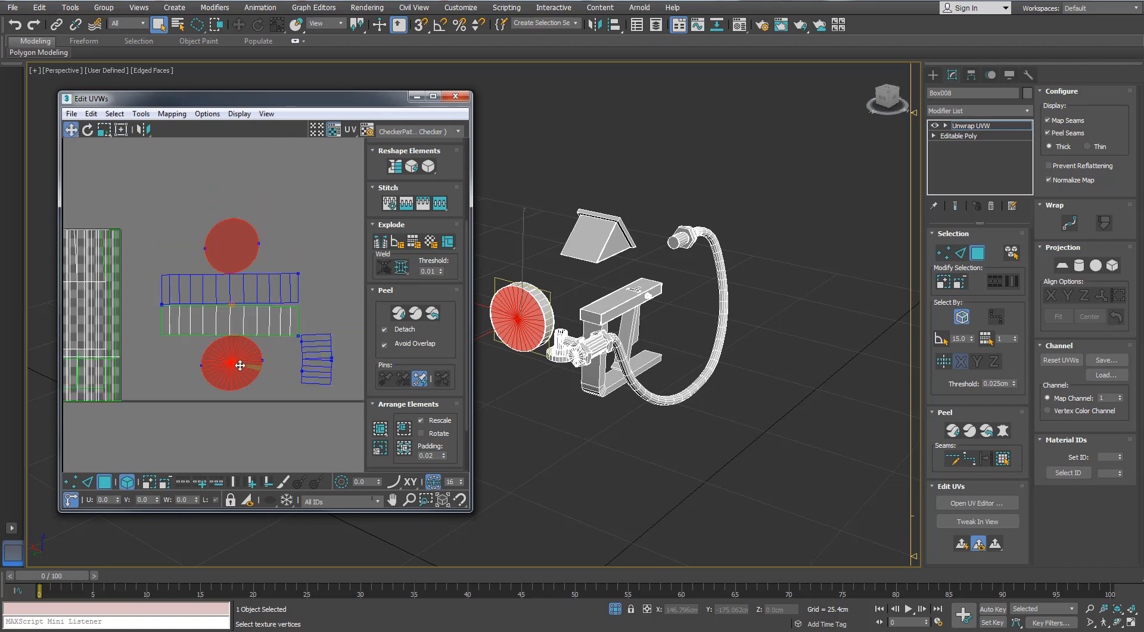
scroll(252, 329, "down", 2)
left_click_drag(260, 263, 240, 260)
left_click(246, 362)
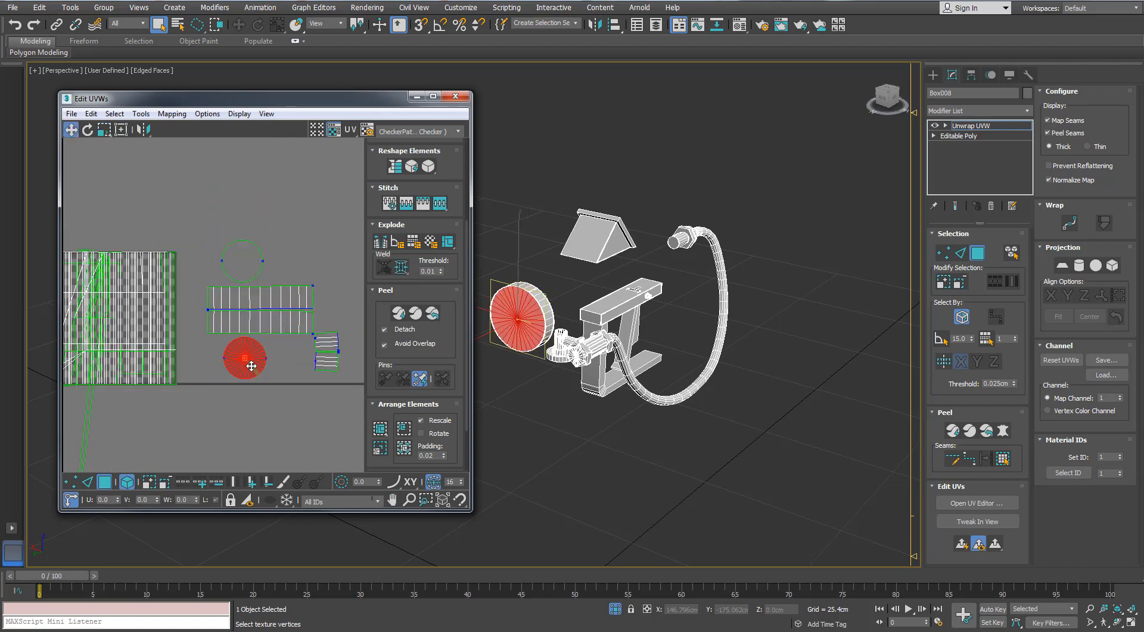
left_click_drag(248, 365, 294, 266)
scroll(297, 271, "down", 2)
left_click(300, 341)
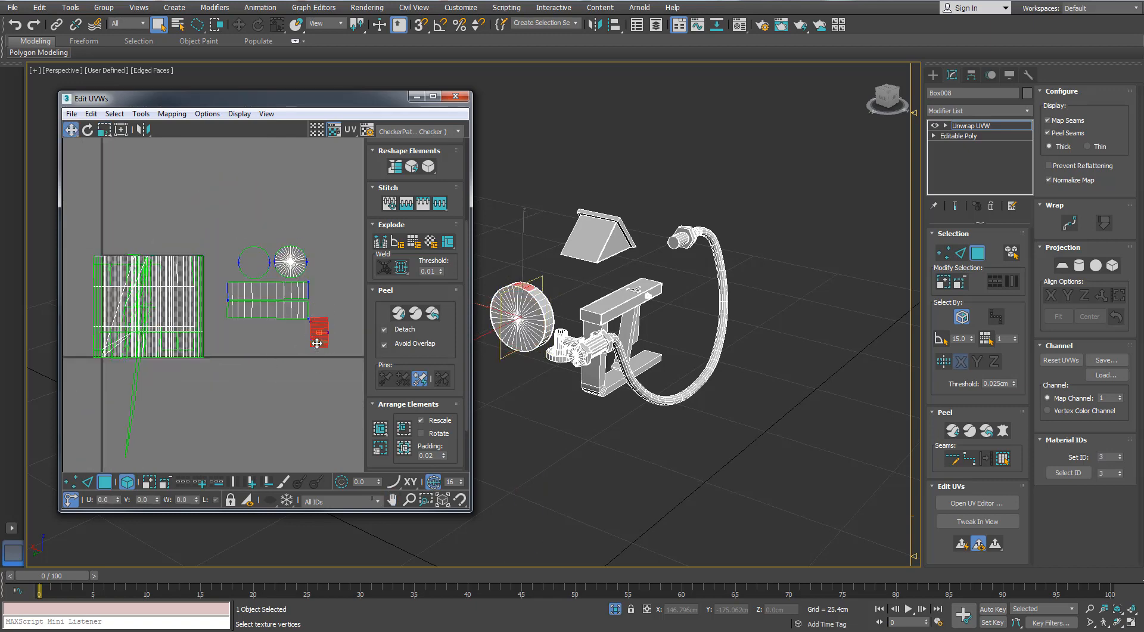
scroll(304, 317, "down", 2)
- Select all faces of the triangular sight block and apply Normal Mapping with Box Mapping
middle_click_drag(573, 304, 599, 295)
middle_click_drag(632, 286, 566, 274)
left_click(639, 240)
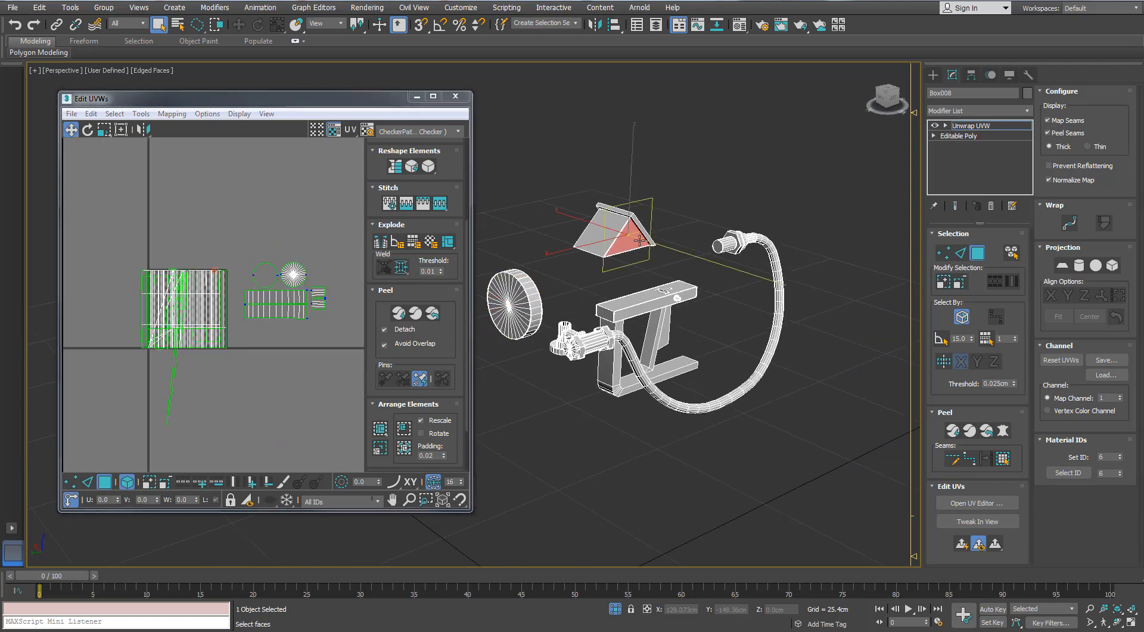
left_click(1004, 462)
left_click(141, 114)
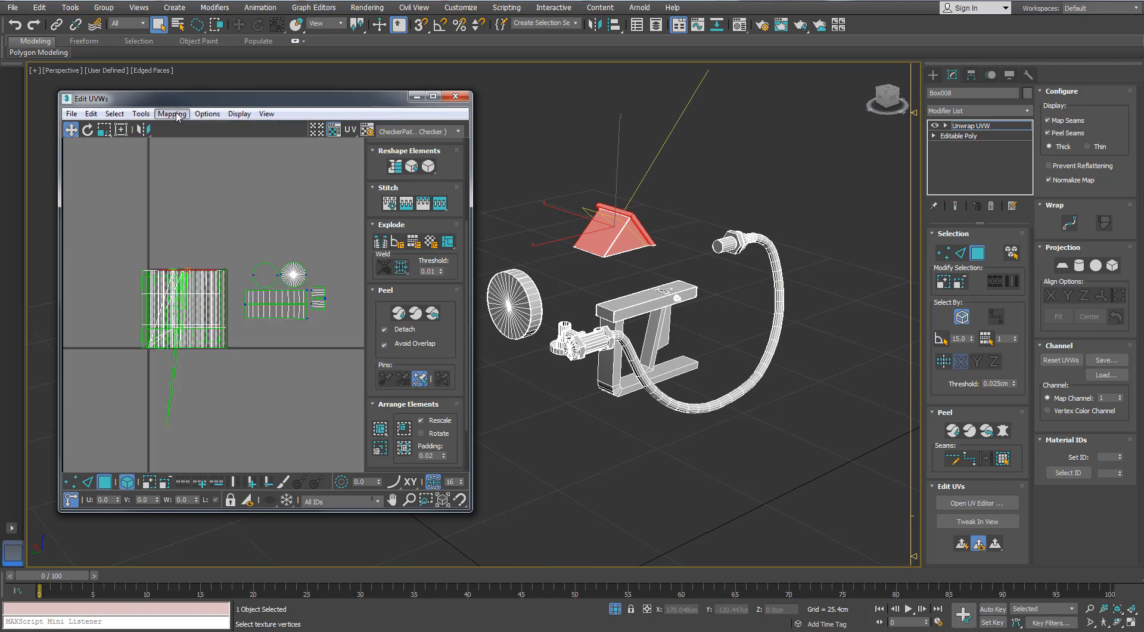
left_click(172, 114)
left_click(185, 146)
left_click_drag(137, 96, 624, 141)
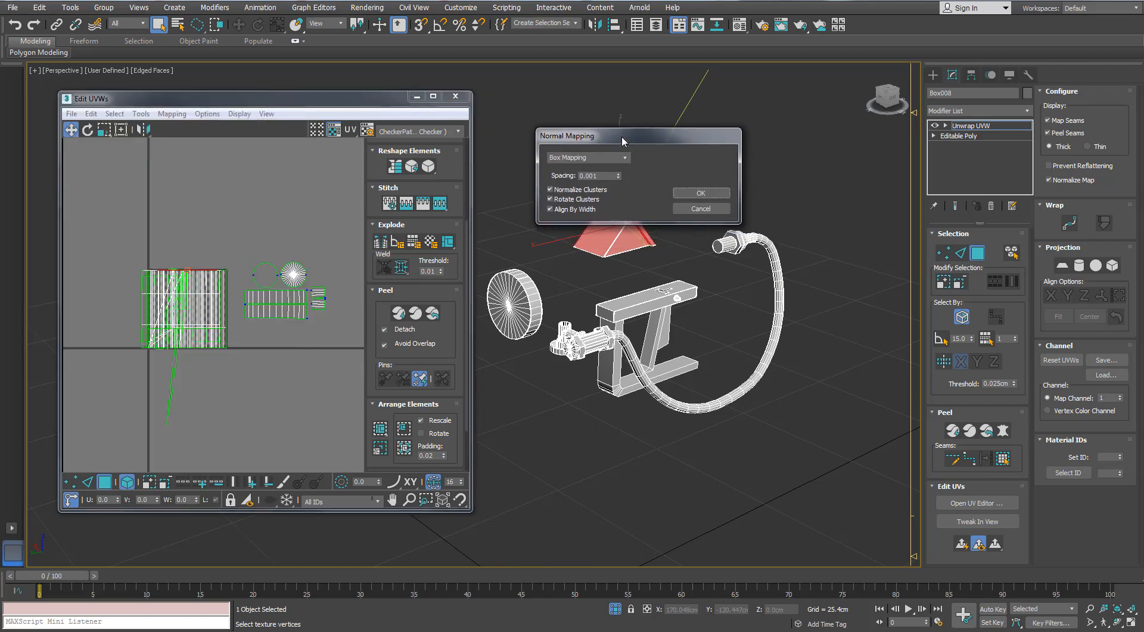
left_click(685, 195)
- Pack the sight block's islands and place them below the UV tile, clear of the other islands
left_click_drag(206, 327, 302, 395)
middle_click_drag(303, 395, 261, 350)
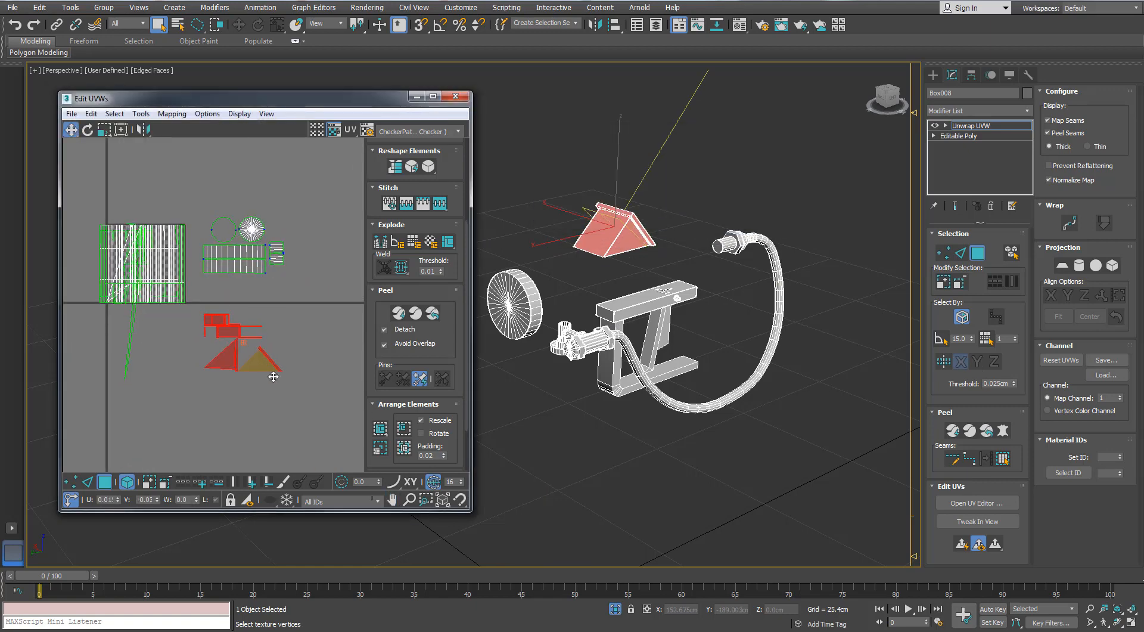
left_click_drag(274, 376, 281, 385)
left_click_drag(171, 263, 255, 323)
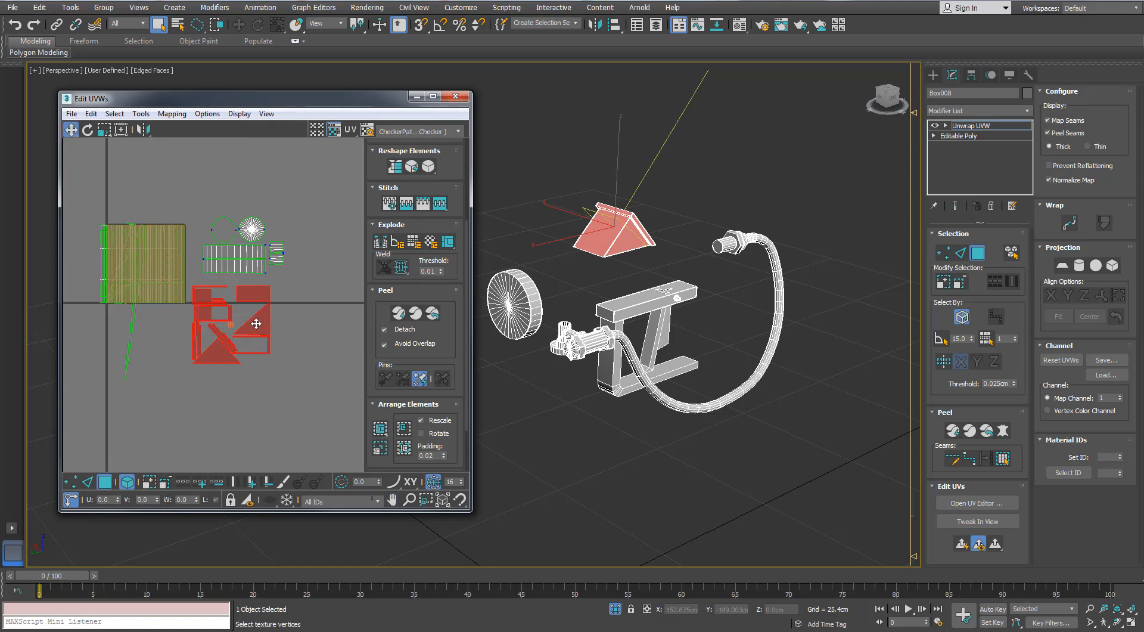
scroll(253, 321, "up", 3)
middle_click_drag(261, 346, 288, 395)
scroll(288, 395, "down", 4)
left_click_drag(287, 395, 298, 413)
- Select the horizontal bar's faces, apply Normal Mapping with Box Mapping and move the islands above the UV tile
middle_click_drag(669, 299, 656, 248)
left_click(656, 248)
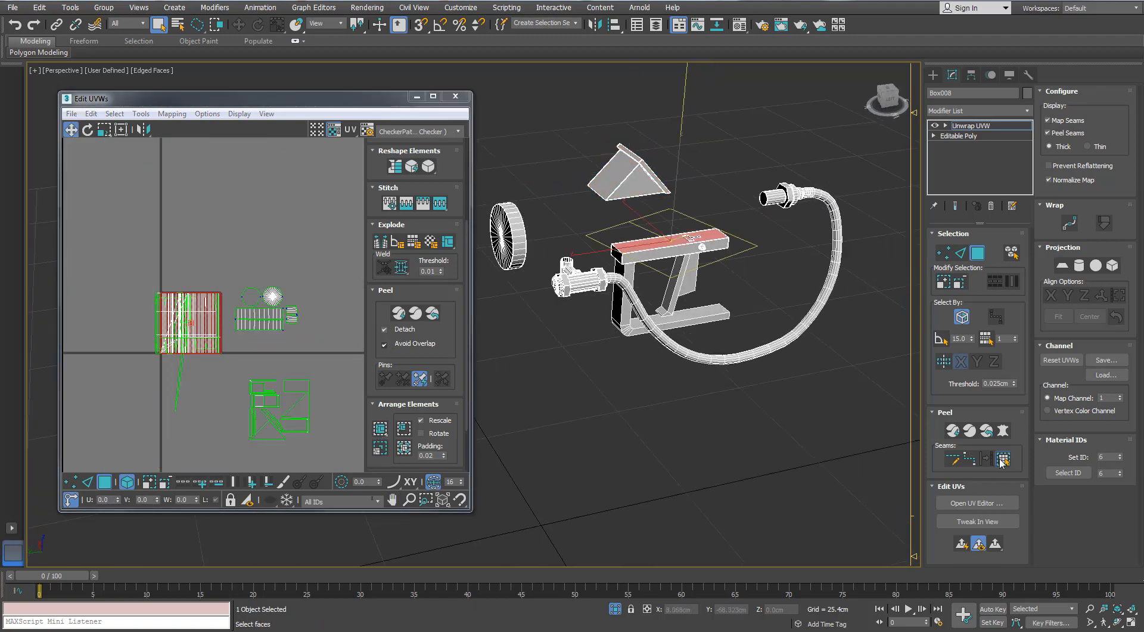
left_click(144, 114)
left_click(178, 148)
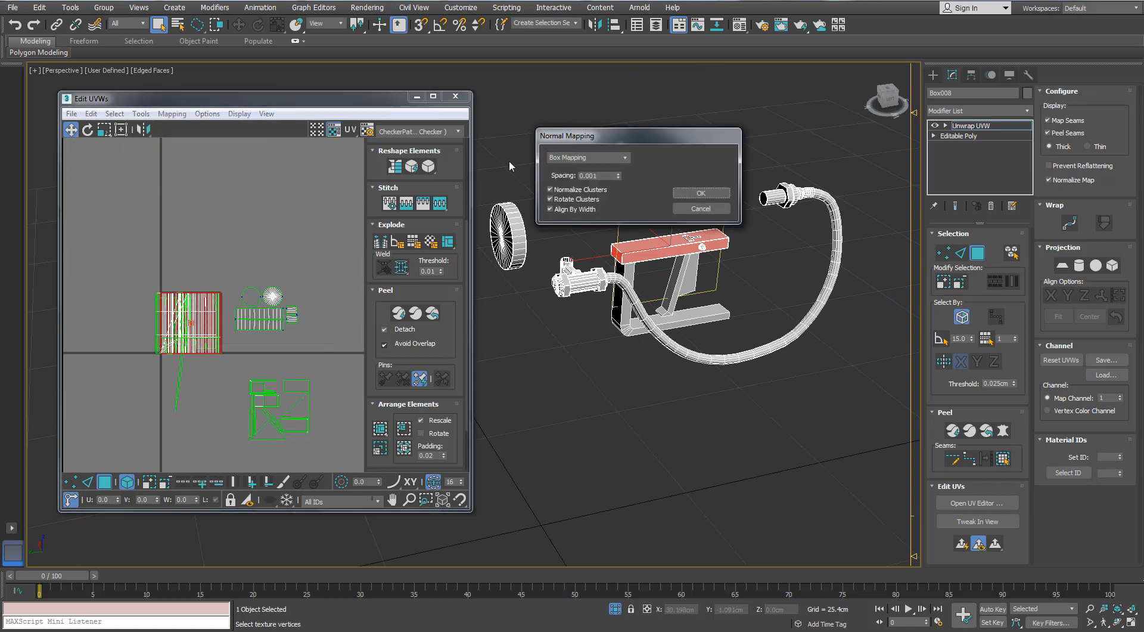
left_click(700, 193)
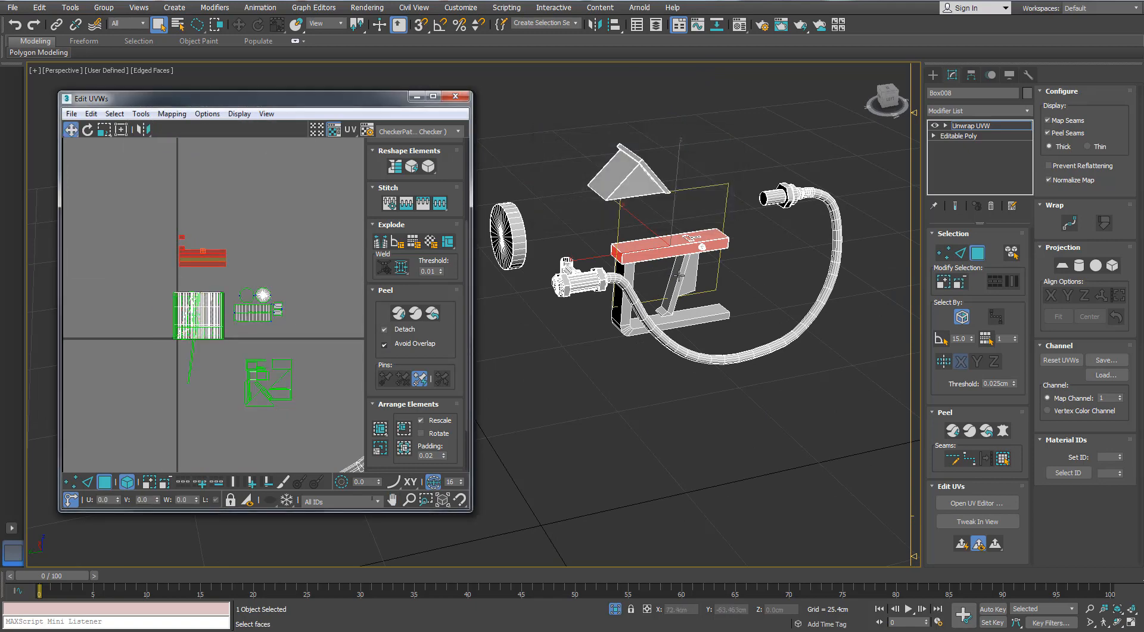
- Select the trigger's faces, apply Normal Mapping with Box Mapping and move the islands to the left of the UV tile
left_click(680, 275)
left_click(172, 113)
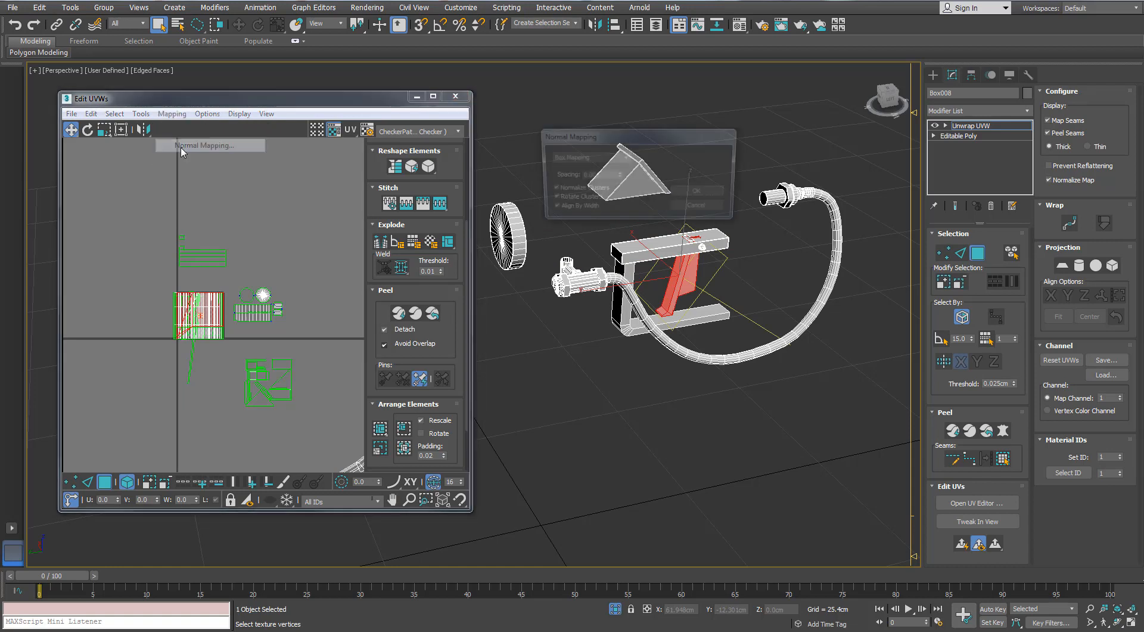
left_click(179, 148)
left_click(701, 193)
left_click_drag(198, 311, 133, 311)
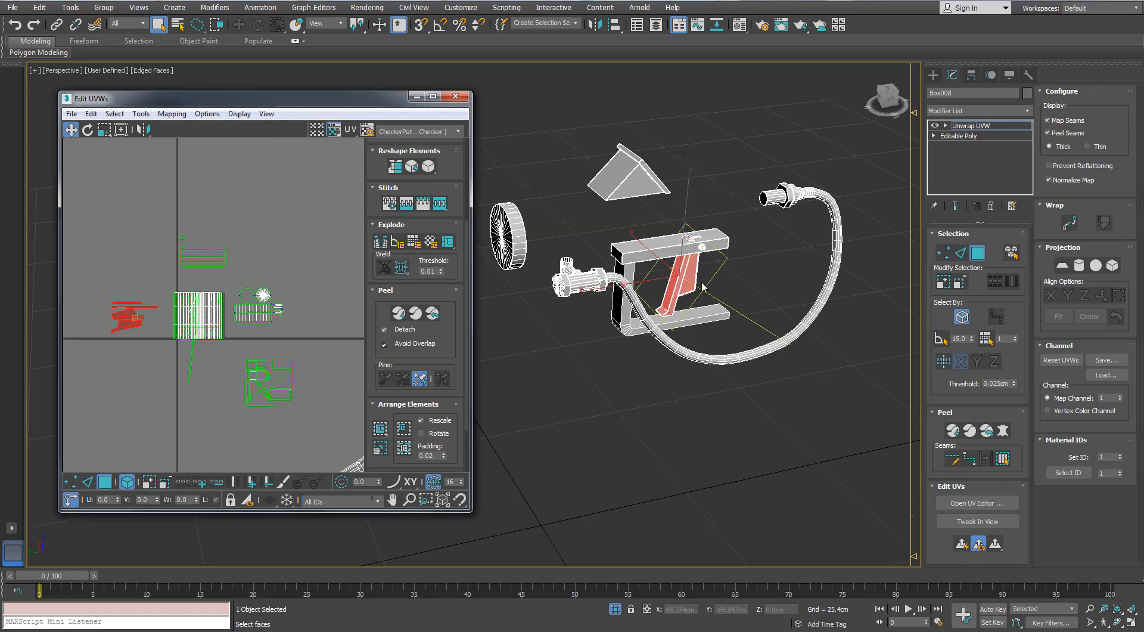
- Apply box normal mapping to the C-shaped frame element and move its UVs to the lower left of the checker tile
left_click(657, 253)
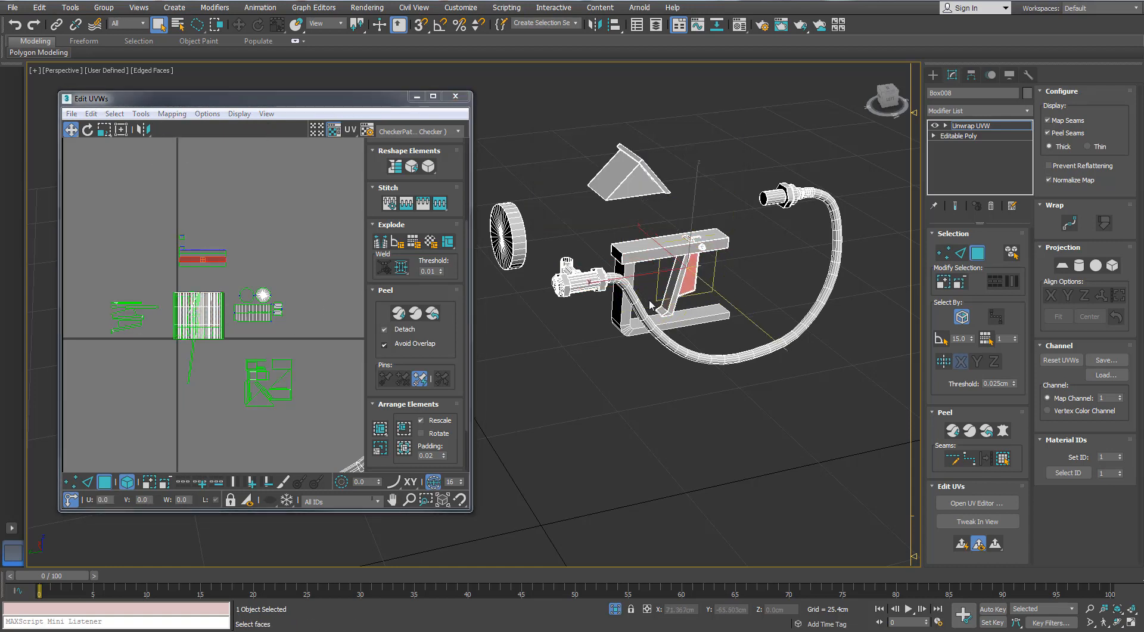
left_click(1004, 459)
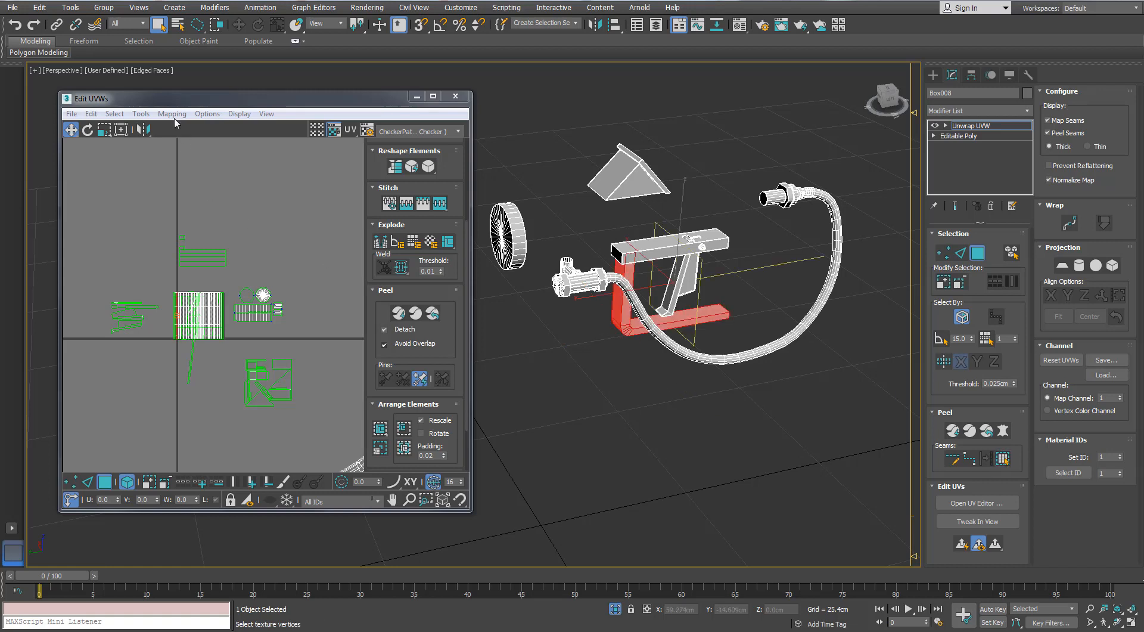
left_click(172, 113)
left_click(179, 147)
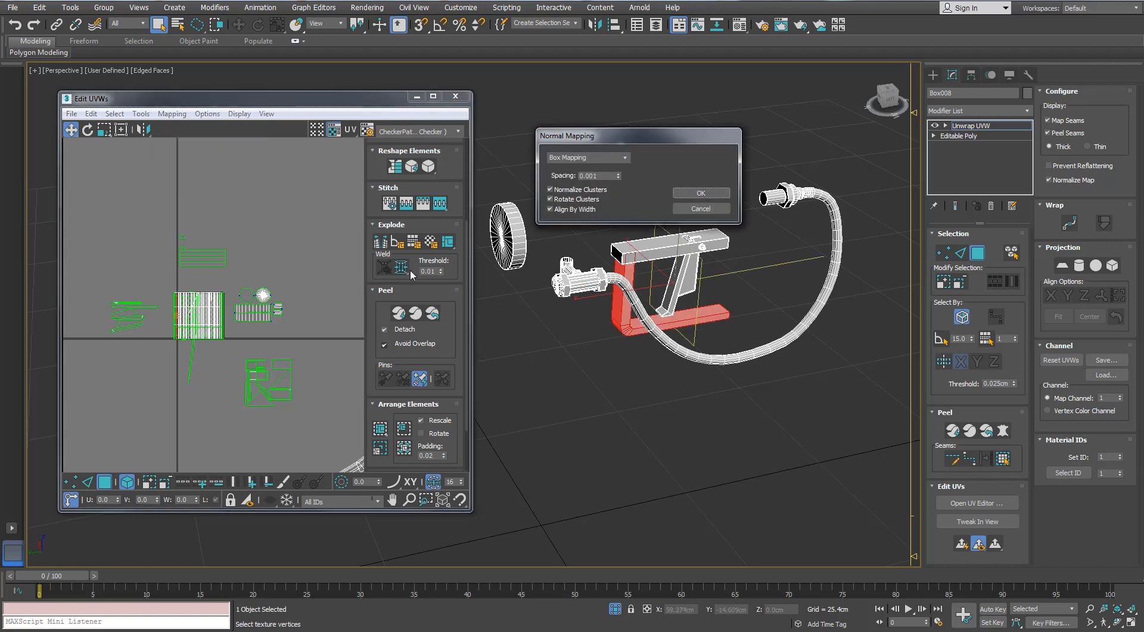
left_click(701, 193)
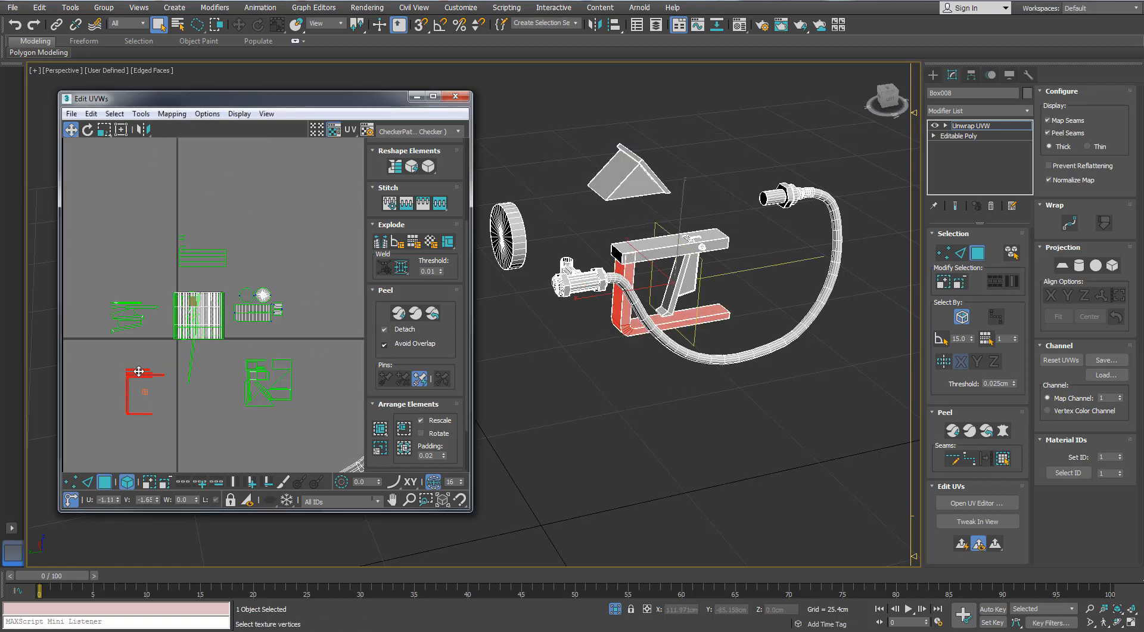
- Apply box normal mapping to the round flange on the valve's outer end and move its UVs to the upper right of the checker tile
left_click(212, 311)
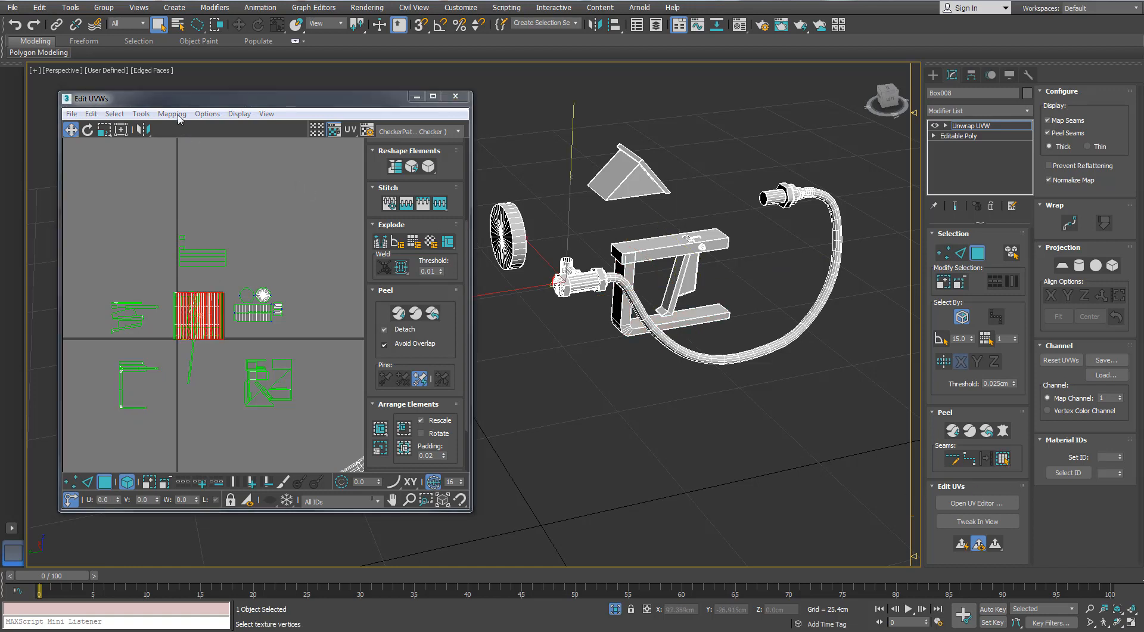
left_click(178, 115)
left_click(178, 147)
left_click(701, 194)
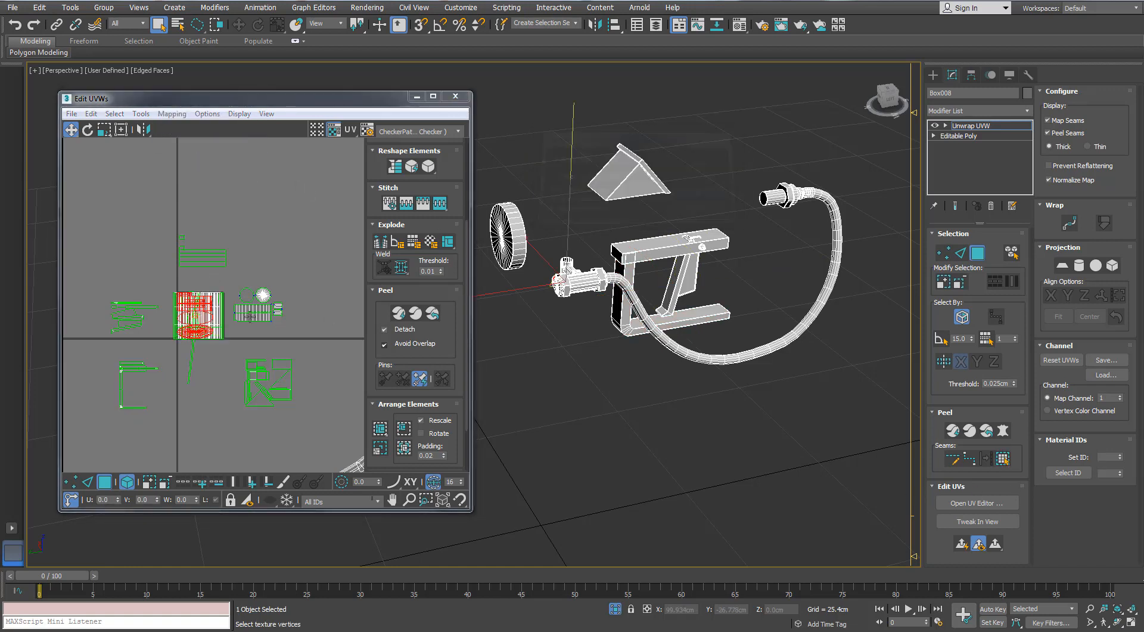
left_click_drag(198, 317, 314, 277)
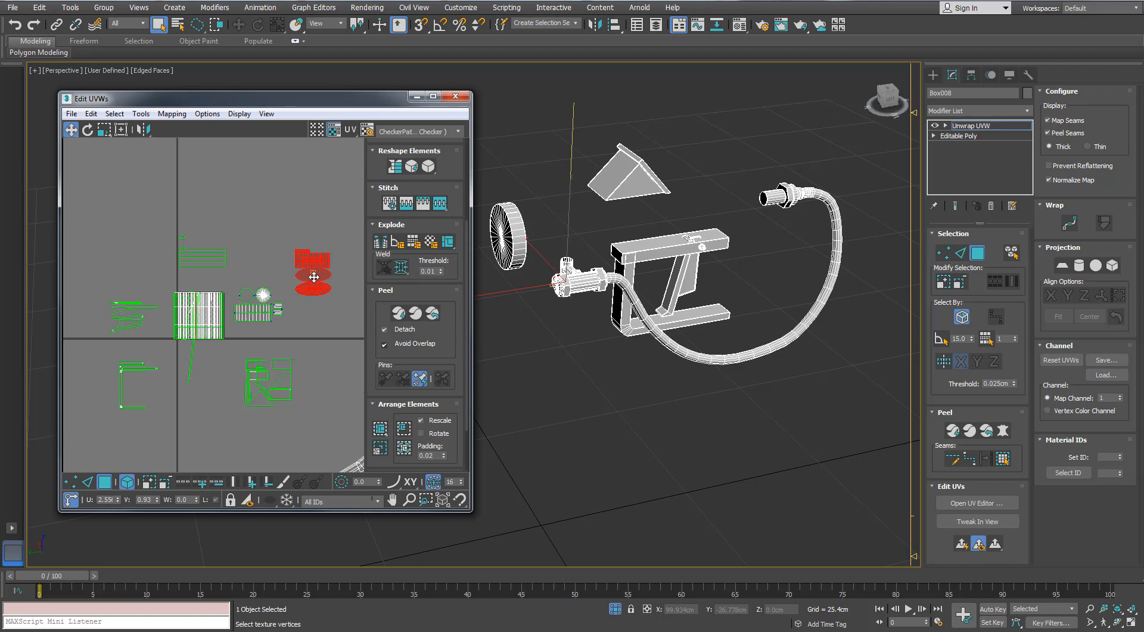
- Apply box normal mapping to the tube at the hose's far end and move its UVs below the checker tile
left_click(199, 330)
left_click(172, 114)
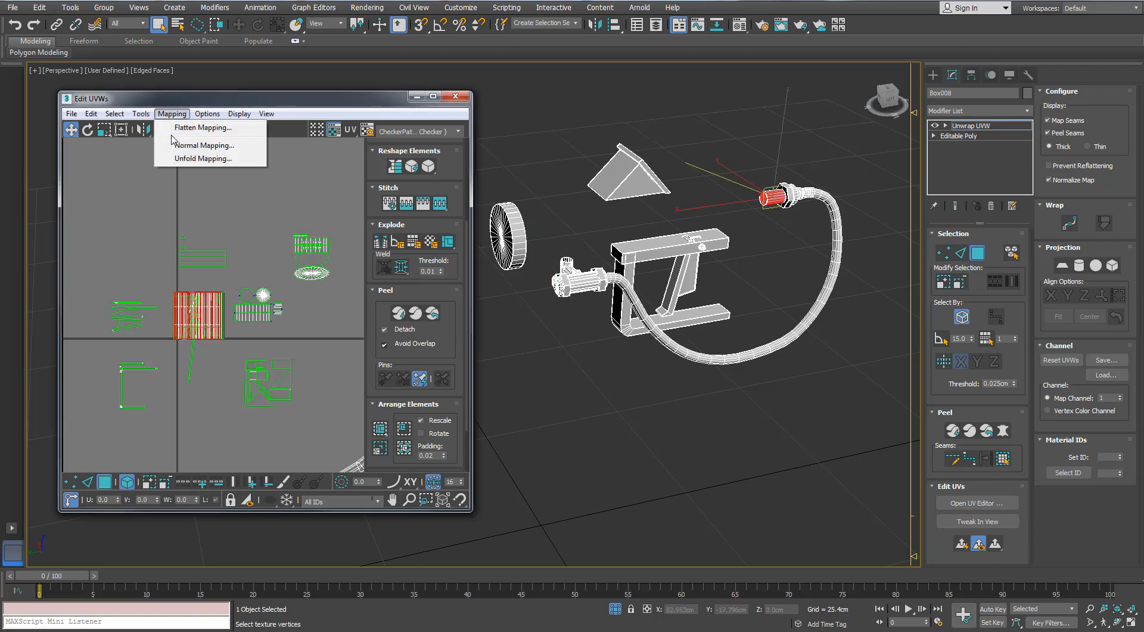
left_click(179, 146)
left_click(701, 194)
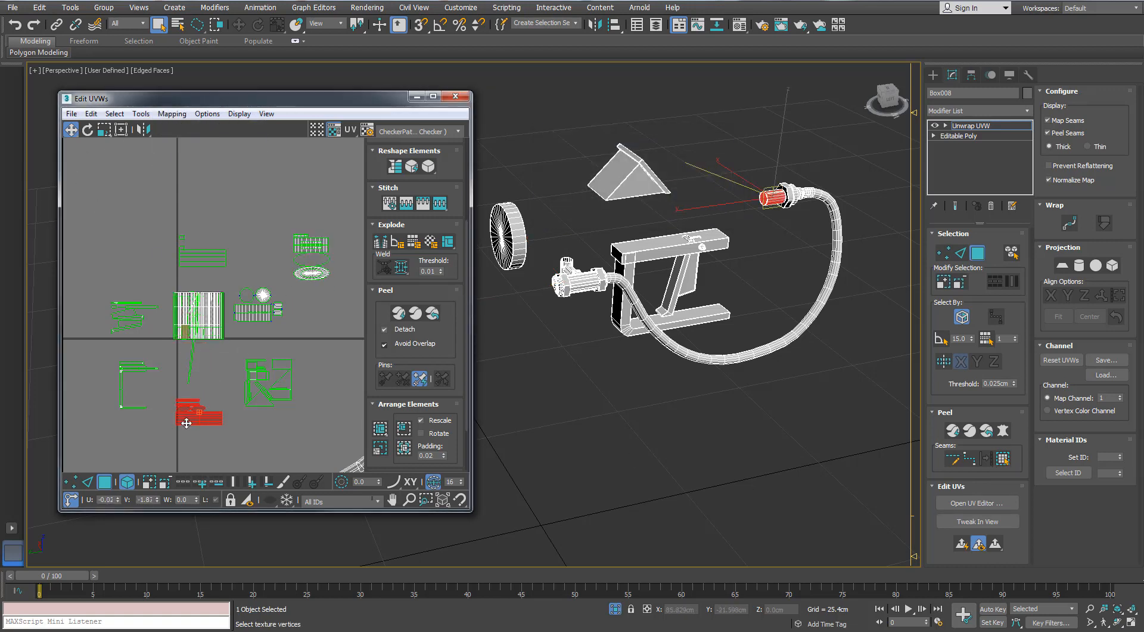
- Apply box normal mapping to the small round knob on the frame's upper beam and move its UVs to the upper left of the checker tile
left_click(202, 324)
left_click(173, 114)
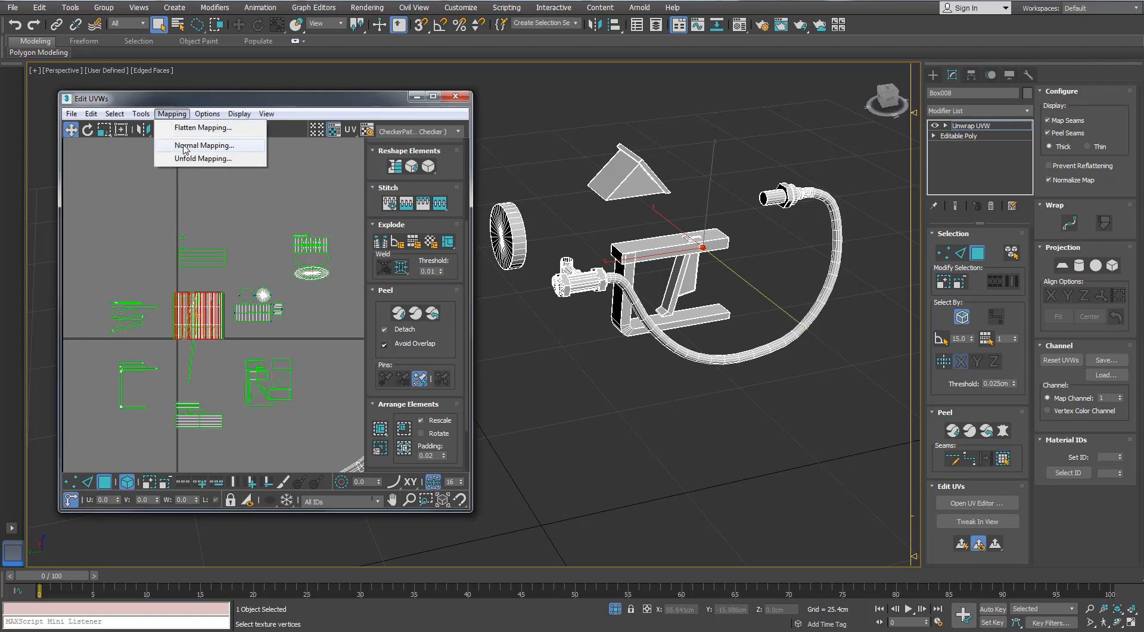
left_click(179, 146)
left_click(701, 193)
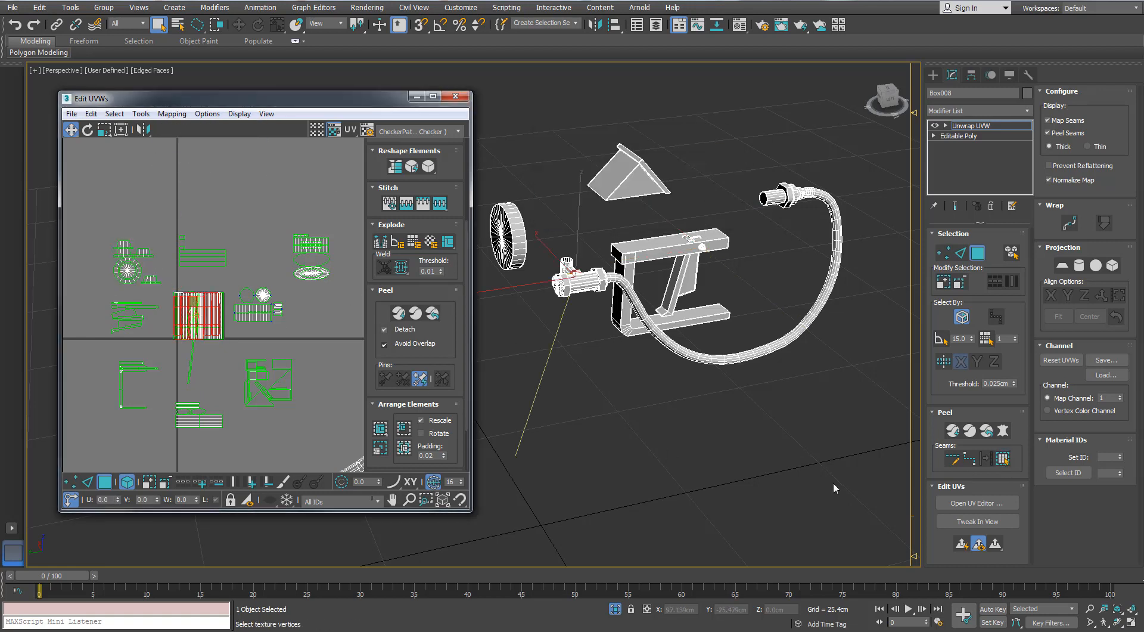
- Apply box normal mapping to the small hexagonal part on the valve and move its UVs to the right of the checker tile
left_click(172, 114)
left_click(179, 146)
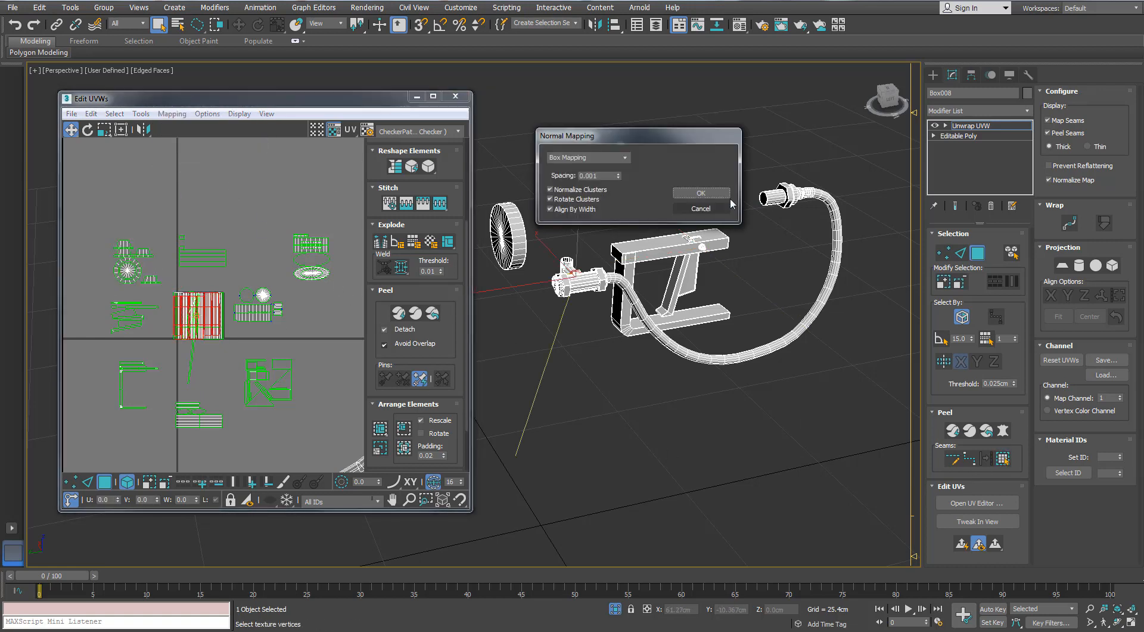
left_click(700, 208)
left_click(290, 329)
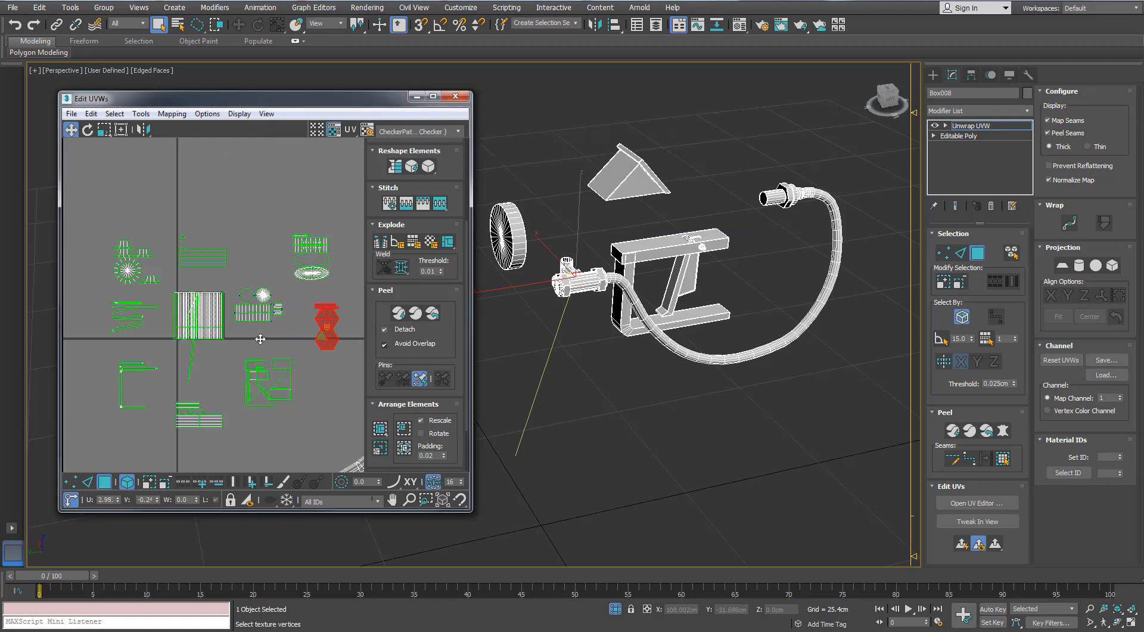
- Apply box normal mapping to the hex nut on the hose's far fitting and move its UVs well above the checker tile
left_click(199, 316)
left_click(1001, 460)
left_click(186, 114)
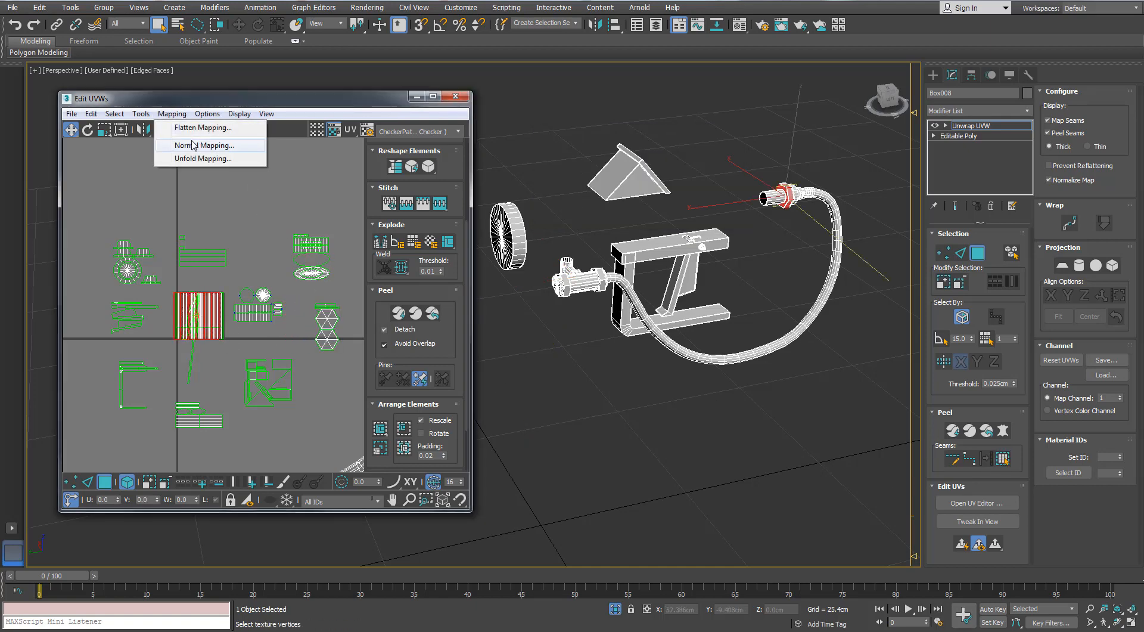
left_click(179, 146)
left_click(701, 195)
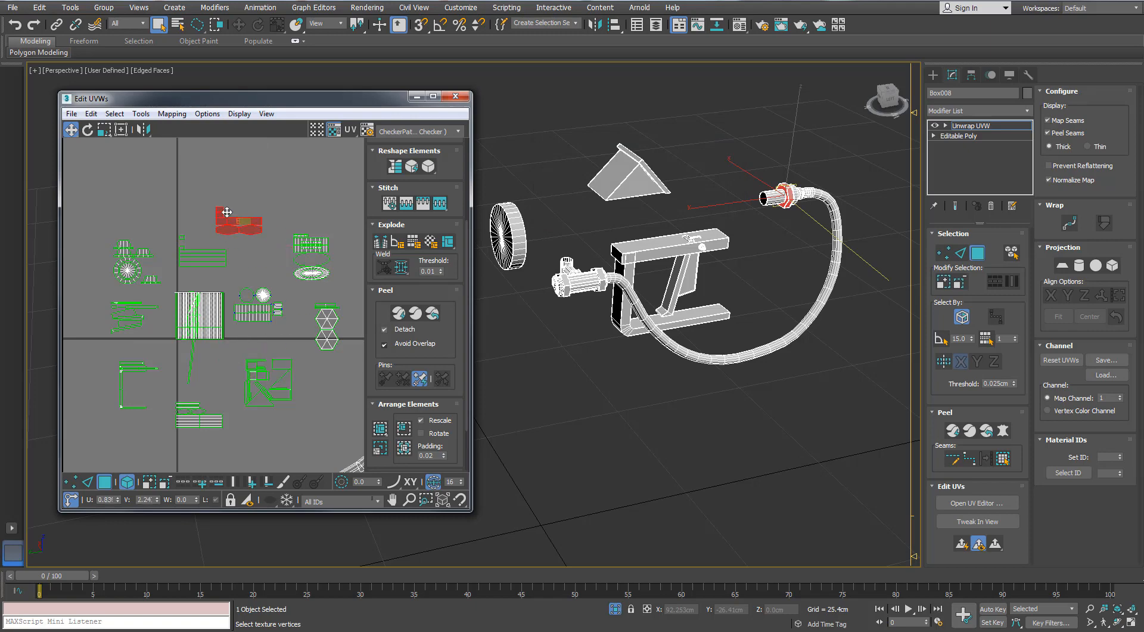
key("ctrl+z")
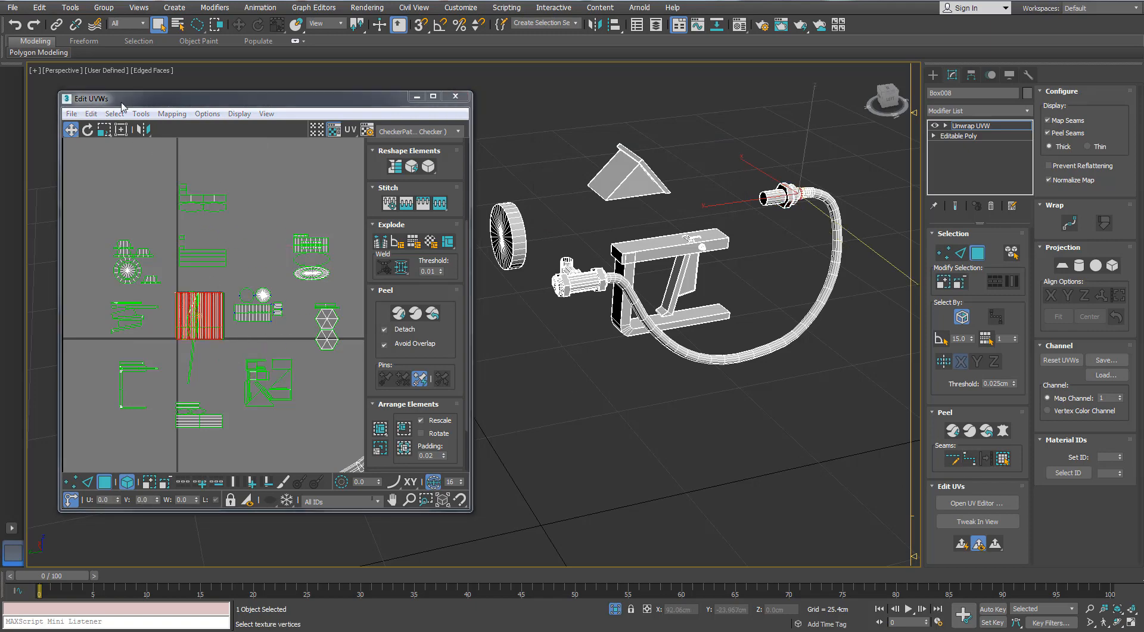
- Apply box normal mapping to the fitting's collar nearest the hose and move its UVs to the lower right of the layout
left_click(172, 113)
left_click(179, 147)
left_click(700, 195)
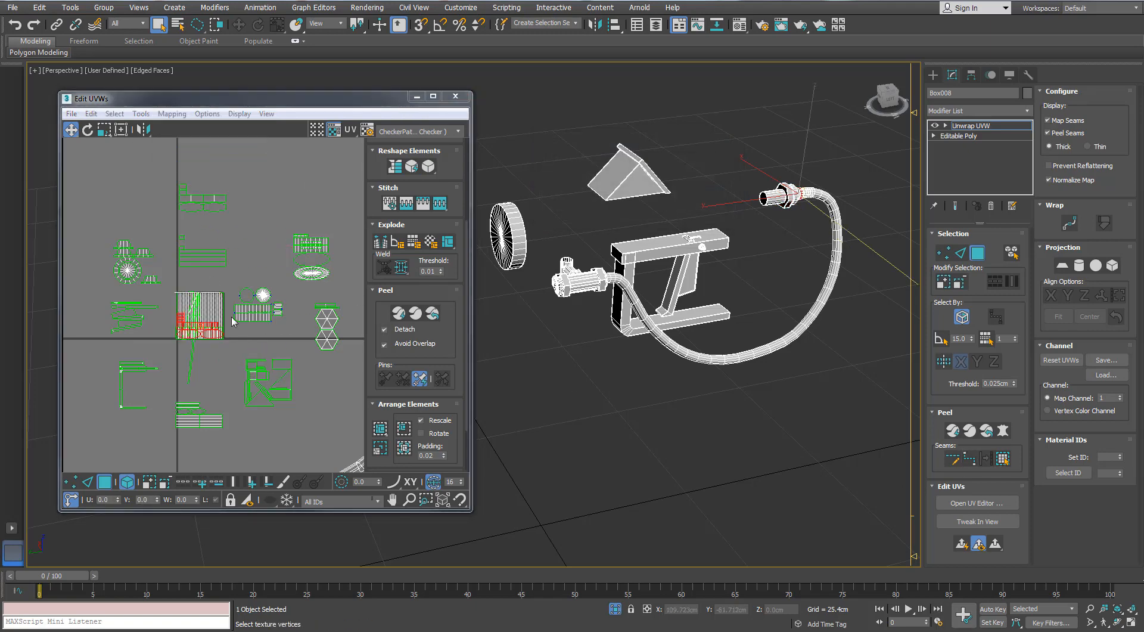
key("ctrl+z")
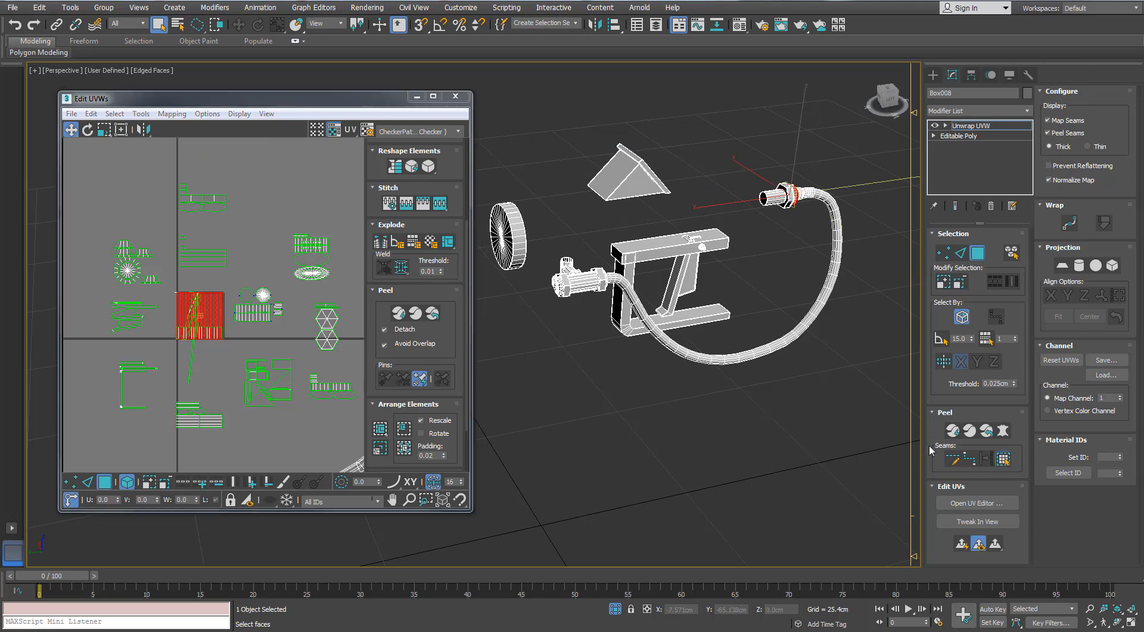
- Apply box normal mapping to the round flange behind the fitting's hex nut and place its UVs in the top row of the layout
left_click(174, 114)
left_click(179, 147)
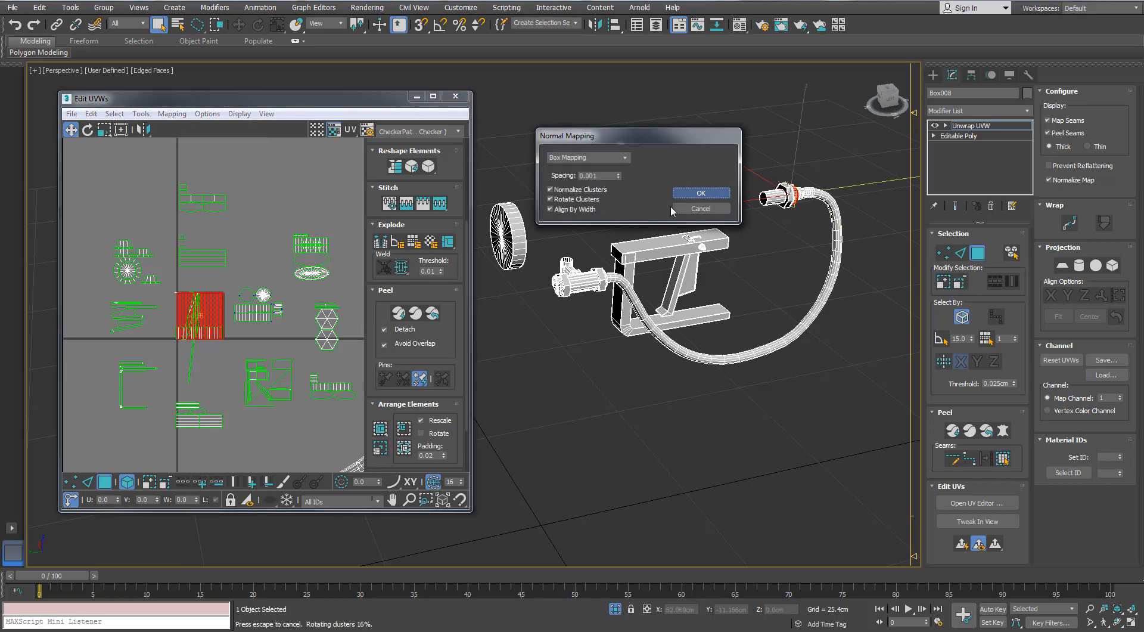
left_click_drag(201, 323, 260, 209)
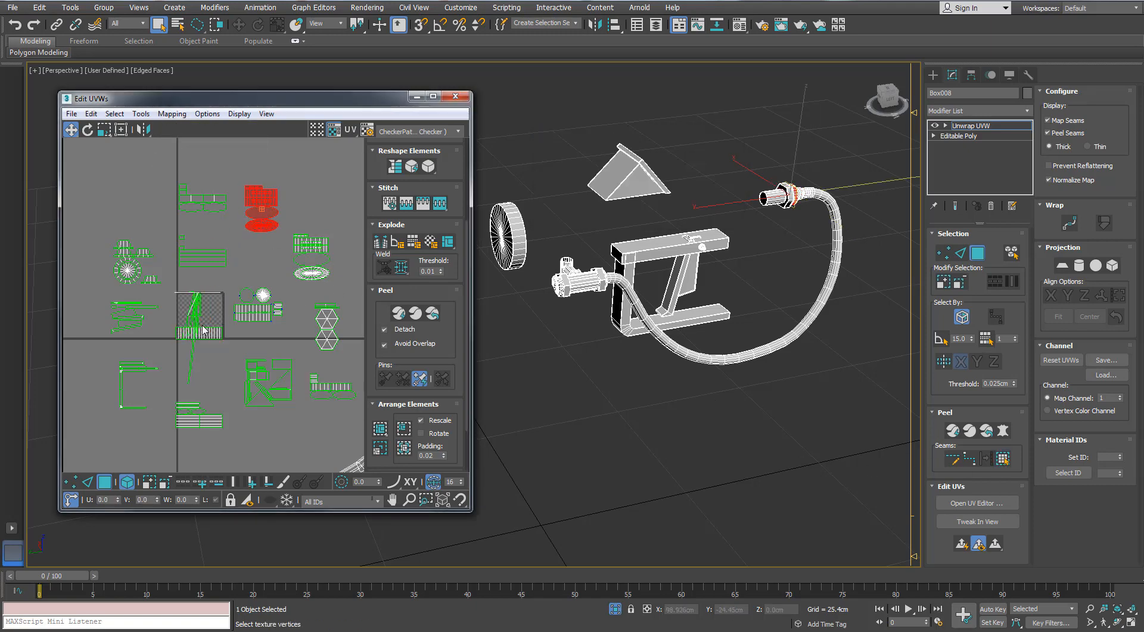
- Apply box normal mapping to the sleeve between the fitting's flange and collar and move its UVs to the layout's upper left
left_click(203, 331)
left_click(172, 114)
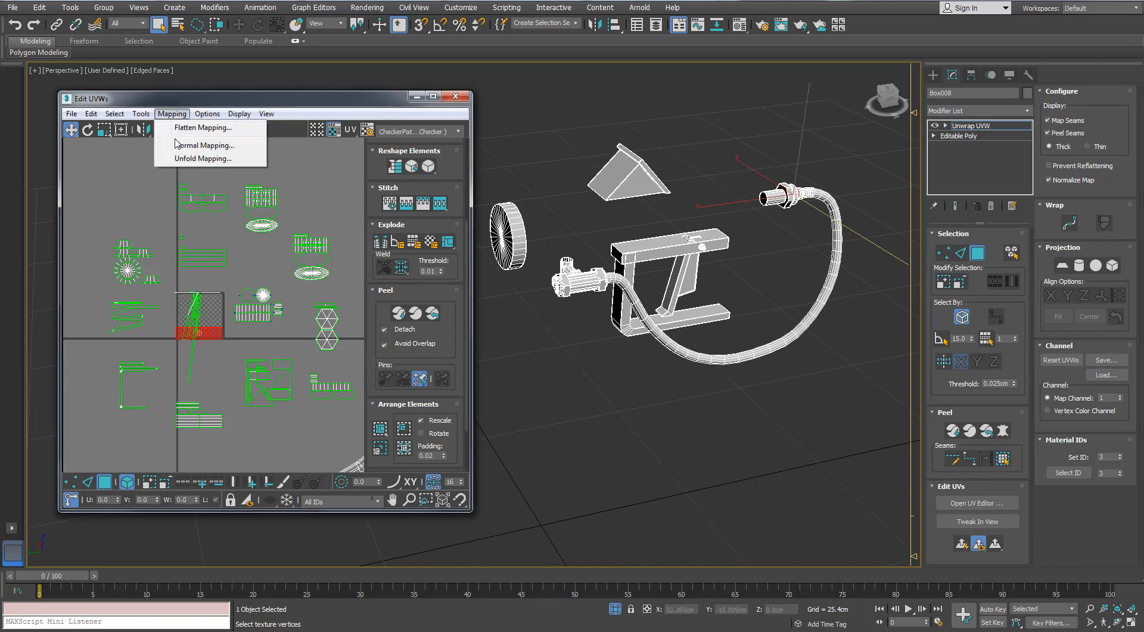
left_click(179, 147)
key("Return")
left_click_drag(202, 313, 155, 221)
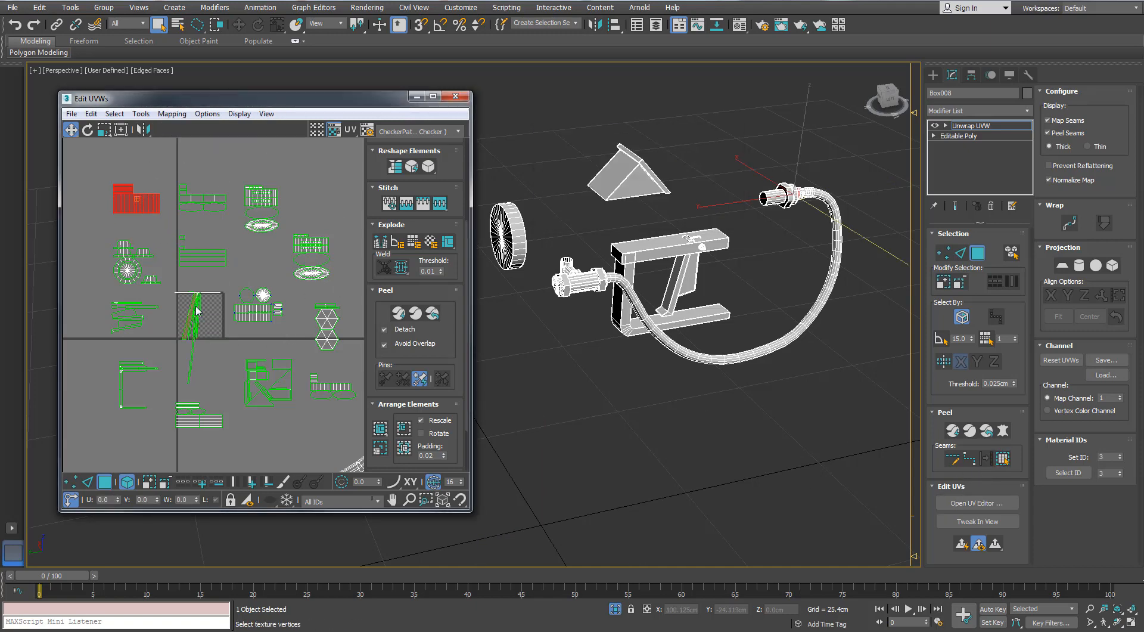
- Apply box normal mapping to the valve's upright stem and move its UVs to the far left of the layout
left_click(199, 314)
left_click(996, 462)
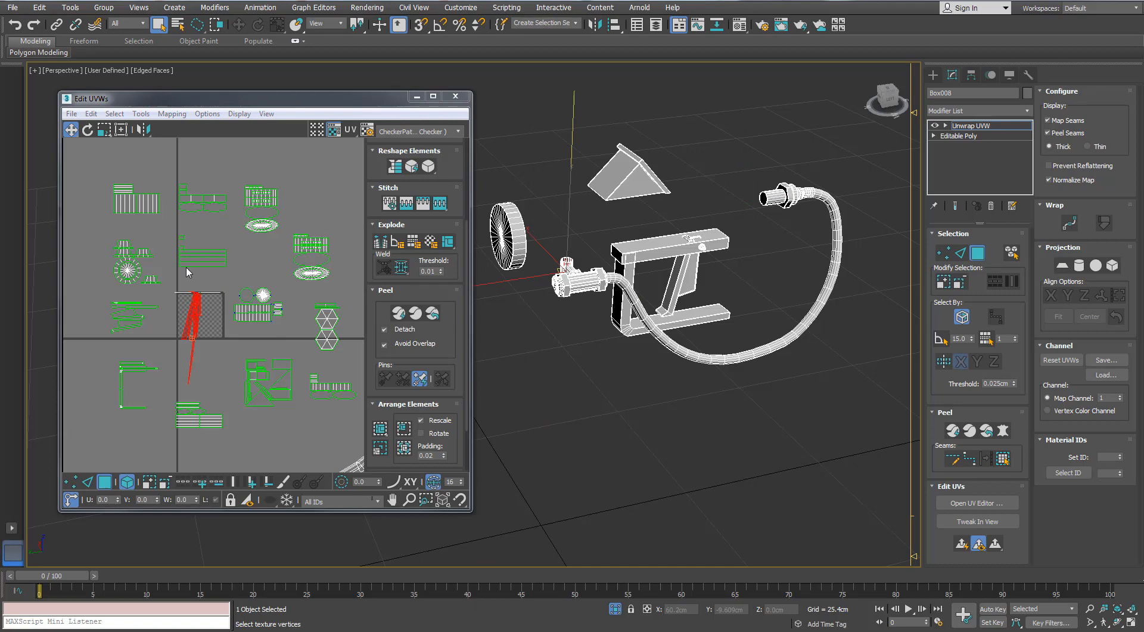
left_click(172, 114)
left_click(188, 145)
left_click(708, 197)
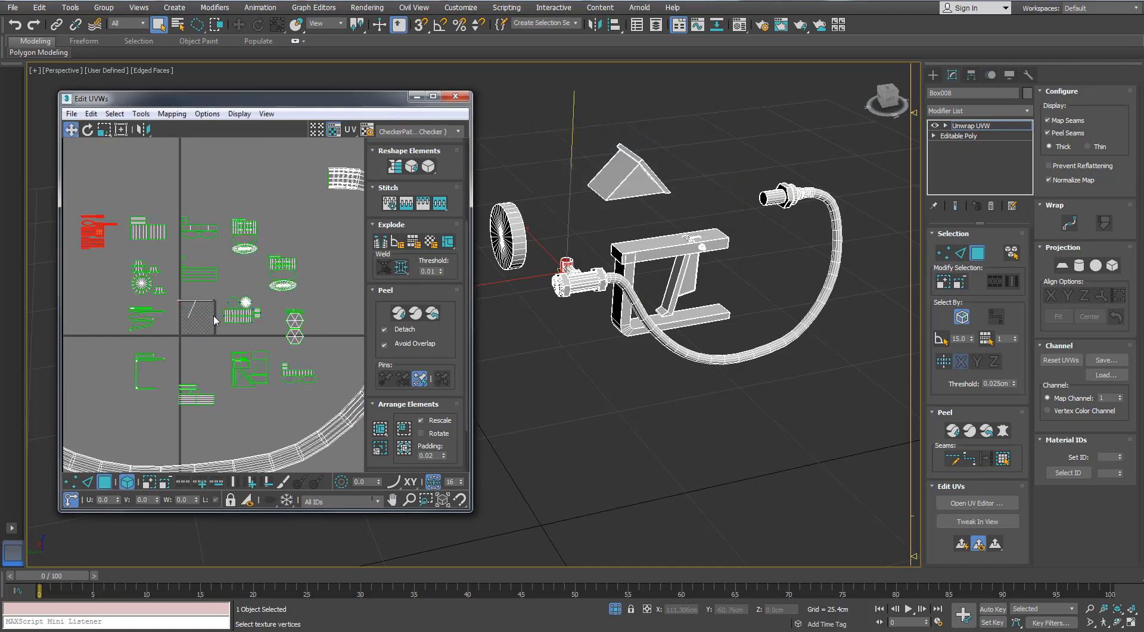
- Remap the valve's cylindrical body element and move its UVs just below the checker tile
scroll(216, 321, "up", 4)
left_click(1006, 457)
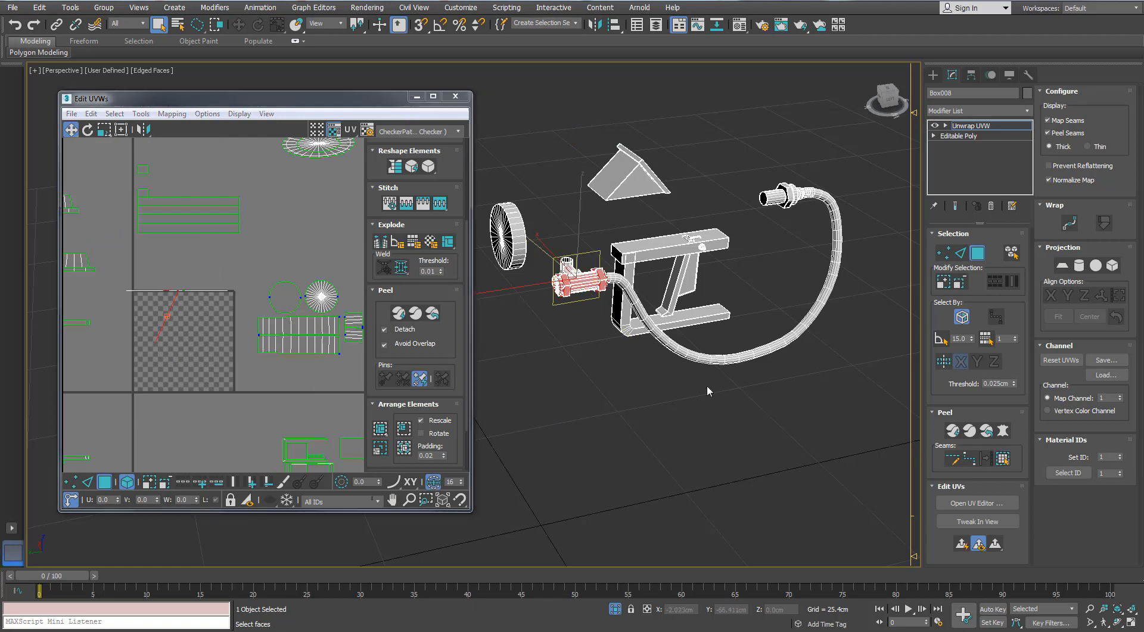
left_click(171, 113)
left_click(185, 124)
left_click(698, 192)
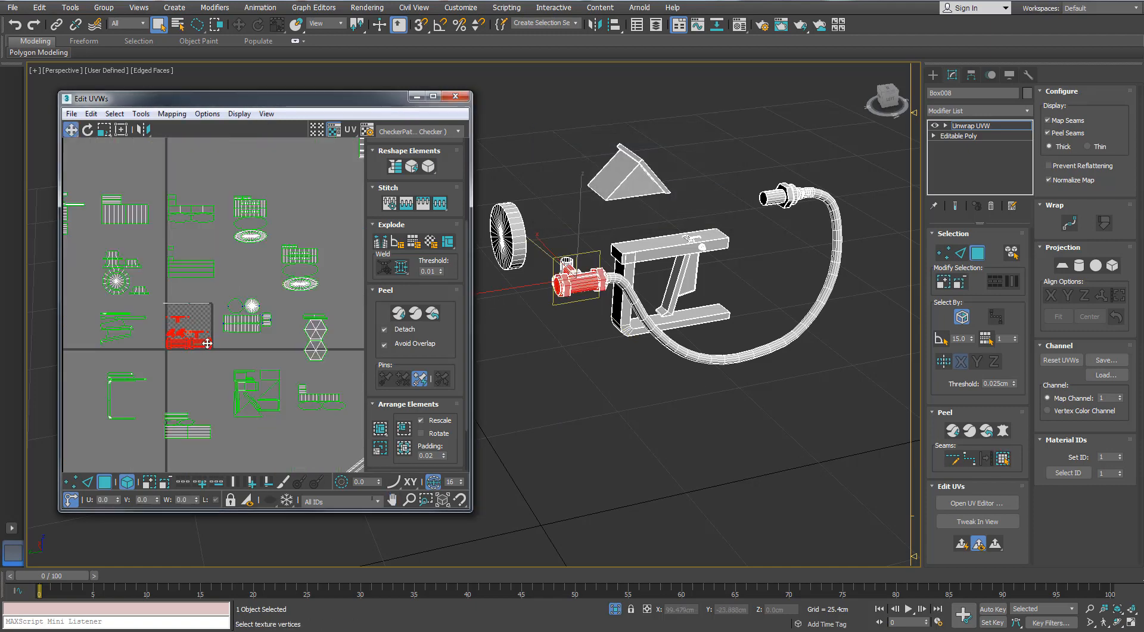
- Apply box normal mapping to the last element left in the checker tile and move its UVs left, leaving the tile empty
left_click(191, 297)
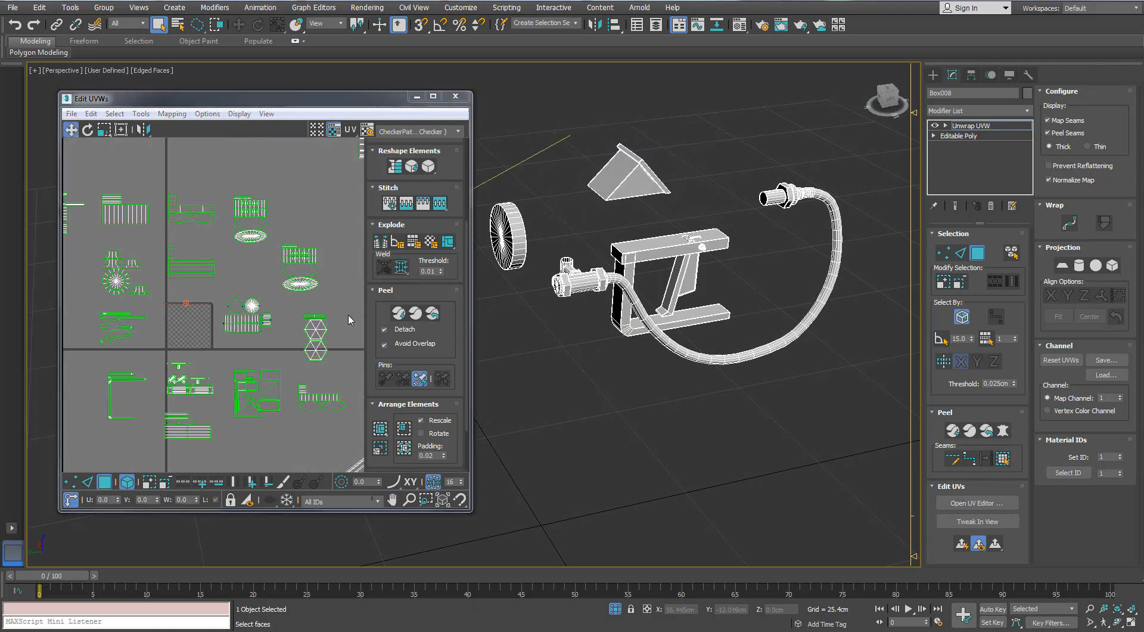
left_click(171, 114)
left_click(187, 146)
left_click(697, 194)
middle_click_drag(188, 322, 235, 268)
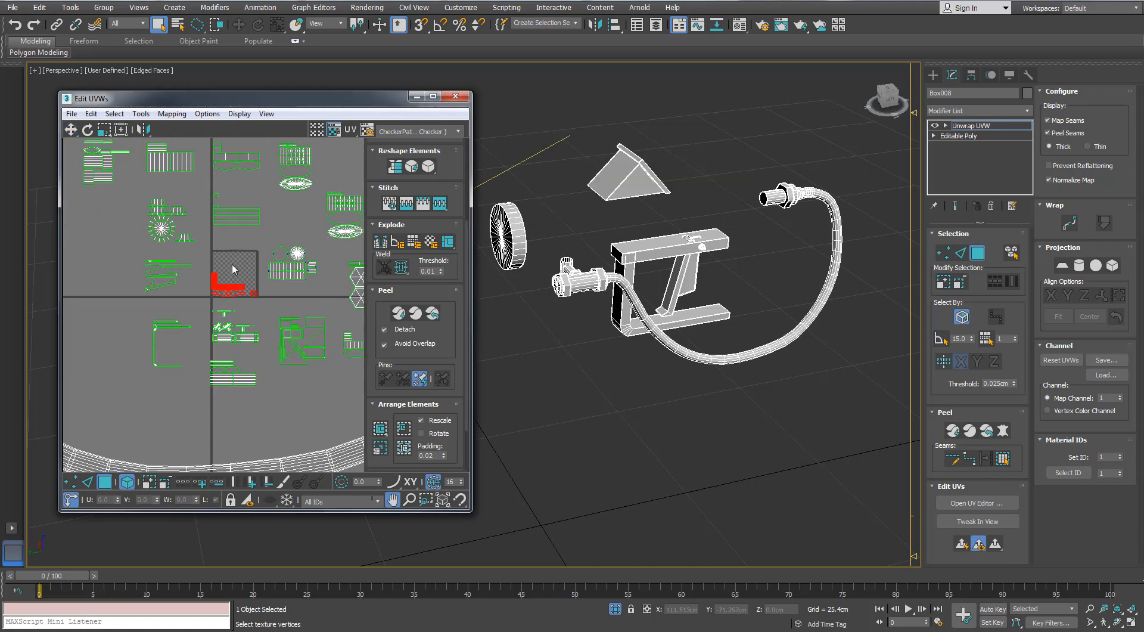
scroll(229, 284, "down", 2)
left_click_drag(228, 285, 131, 258)
scroll(249, 274, "up", 2)
scroll(249, 272, "up", 2)
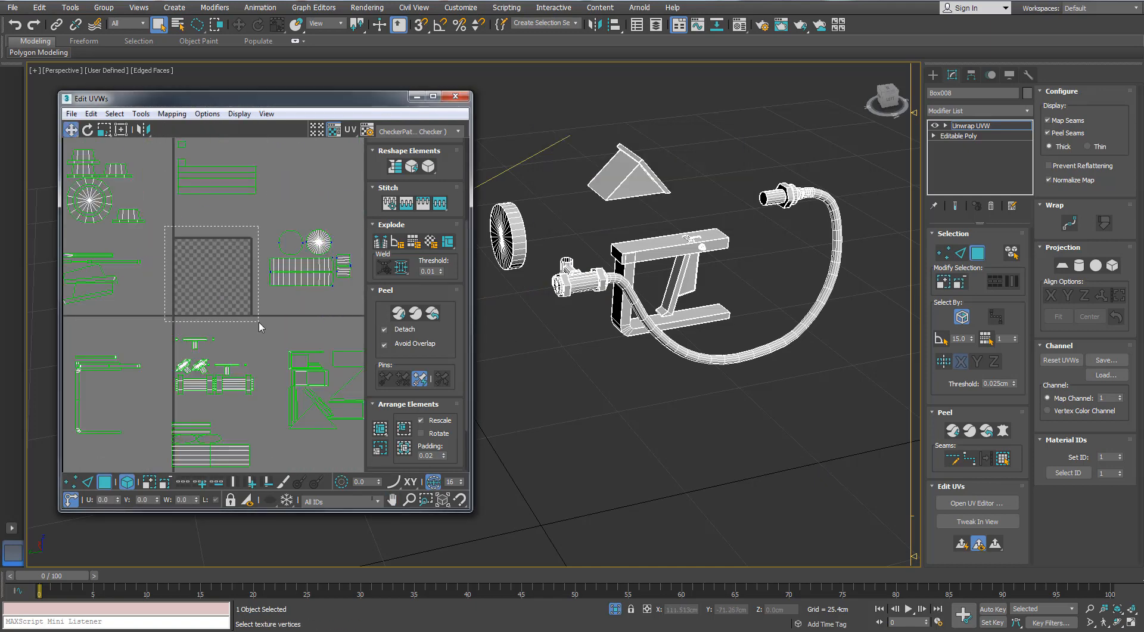
scroll(251, 315, "down", 4)
middle_click_drag(252, 316, 255, 275)
- Select the hose element and its short end segment in turn to examine where the hose meets the far fitting
left_click(227, 384)
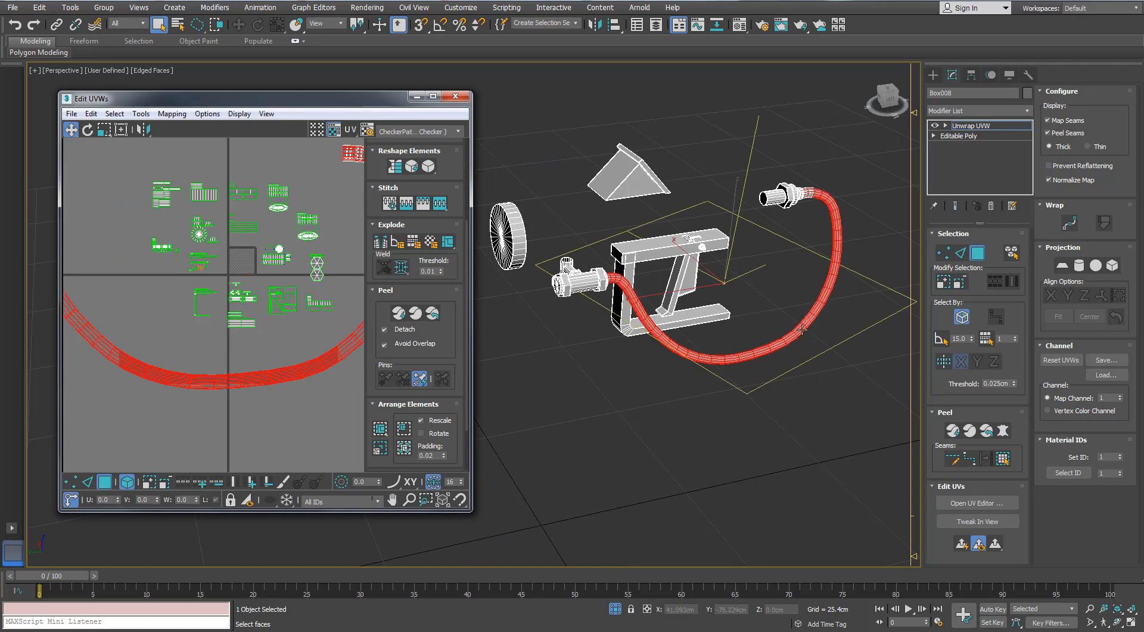
middle_click_drag(712, 353, 667, 377)
scroll(734, 325, "up", 2)
middle_click_drag(718, 299, 691, 321, "alt")
scroll(834, 234, "up", 4)
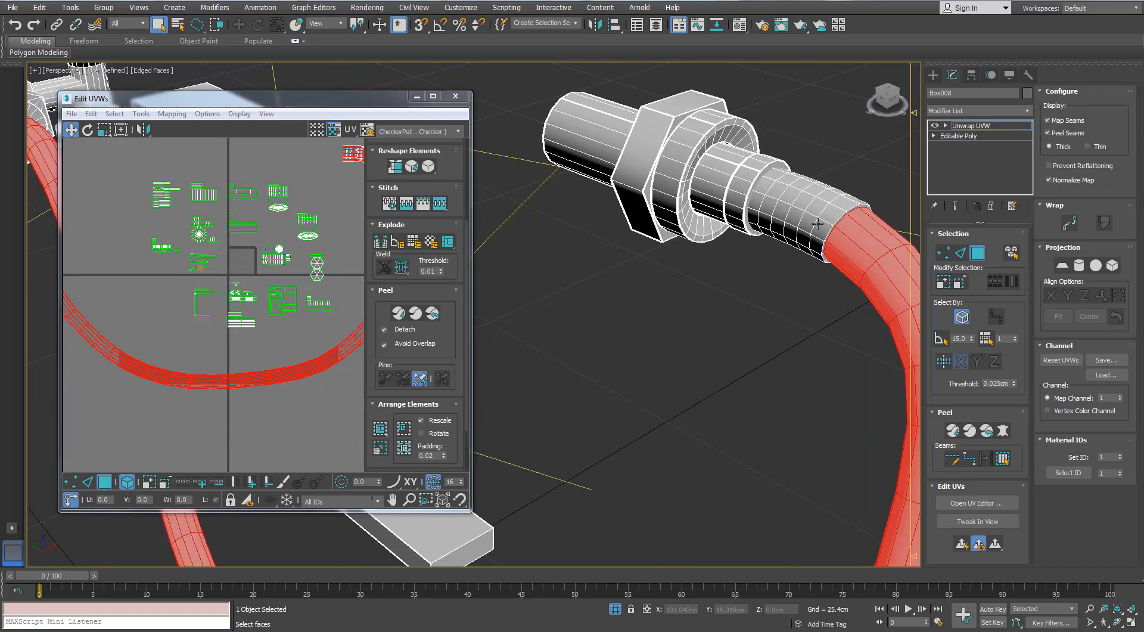
left_click(834, 232)
scroll(834, 232, "down", 6)
middle_click_drag(711, 282, 742, 342)
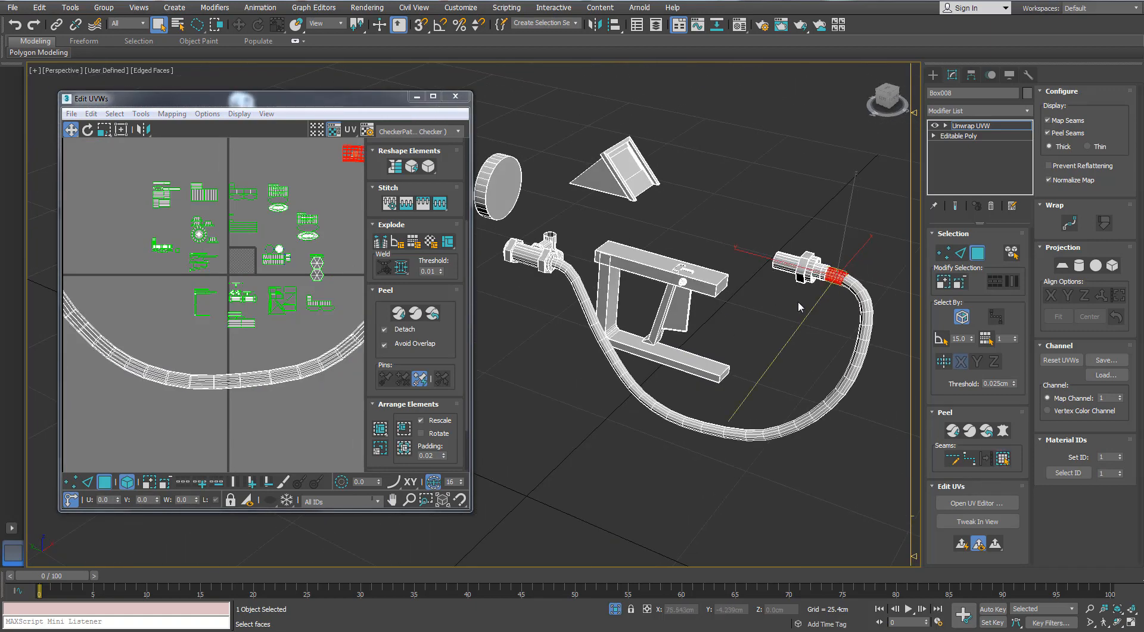
- Switch to edge selection and select the lengthwise edge loop running along the hose
middle_click_drag(799, 307, 825, 370, "alt")
scroll(749, 319, "up", 4)
middle_click_drag(798, 311, 905, 411)
scroll(672, 318, "up", 3)
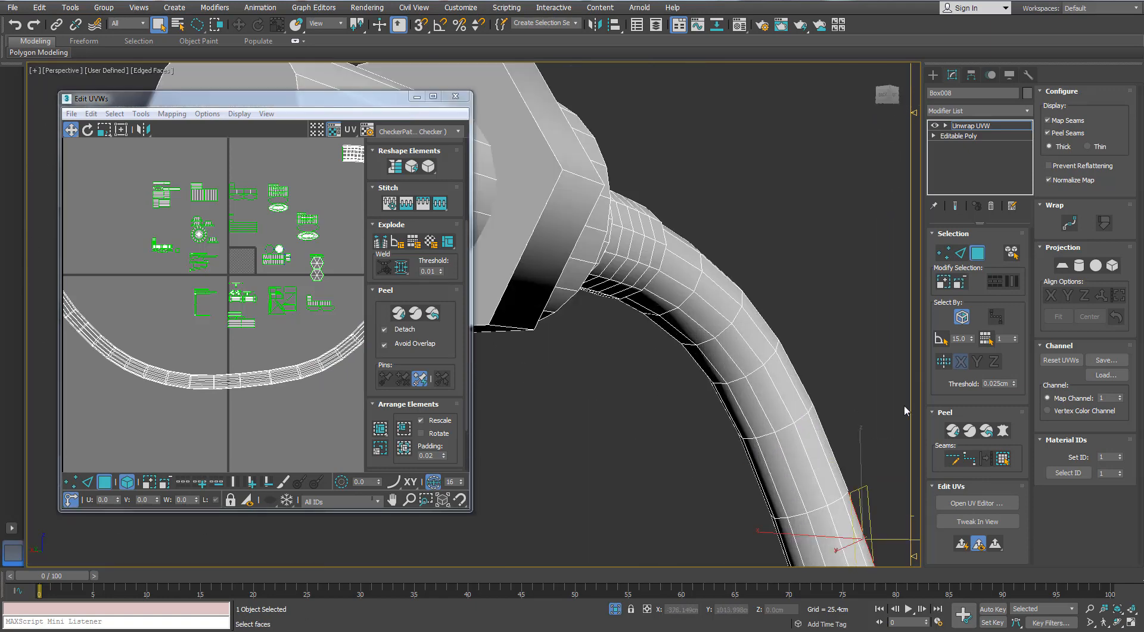
left_click(963, 253)
left_click(670, 303)
middle_click_drag(669, 303, 876, 304, "alt")
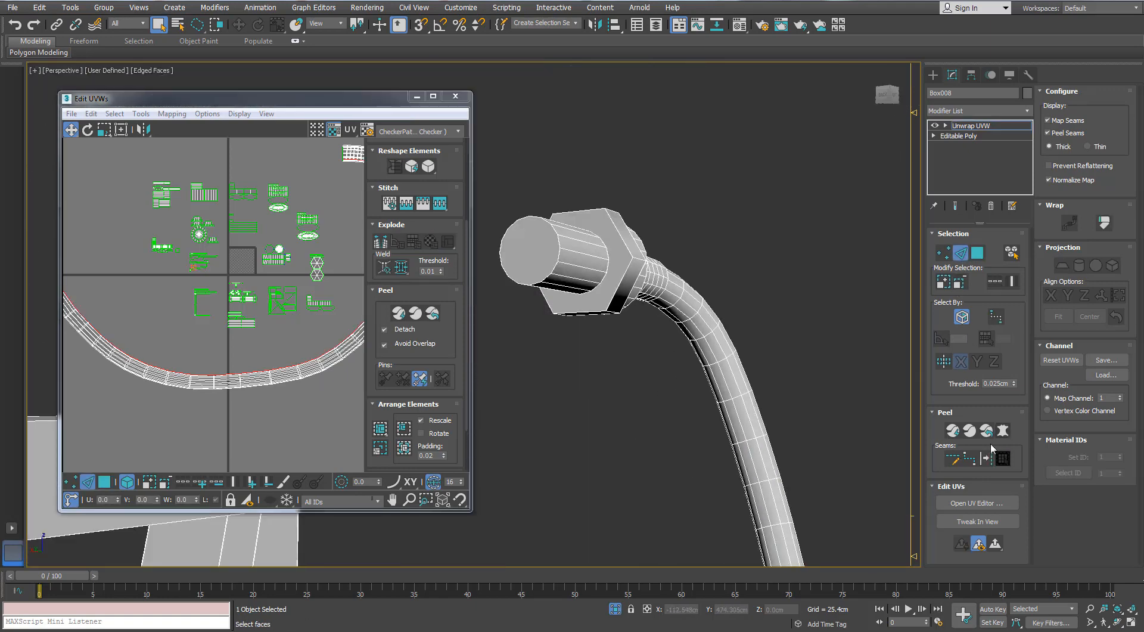
- Set the seam display to Thin and bring the whole hose into view
left_click(1087, 147)
mouse_move(759, 292)
middle_mouse_down("alt")
mouse_move(677, 222)
mouse_move(770, 278)
middle_mouse_up("alt")
scroll(676, 222, "down", 5)
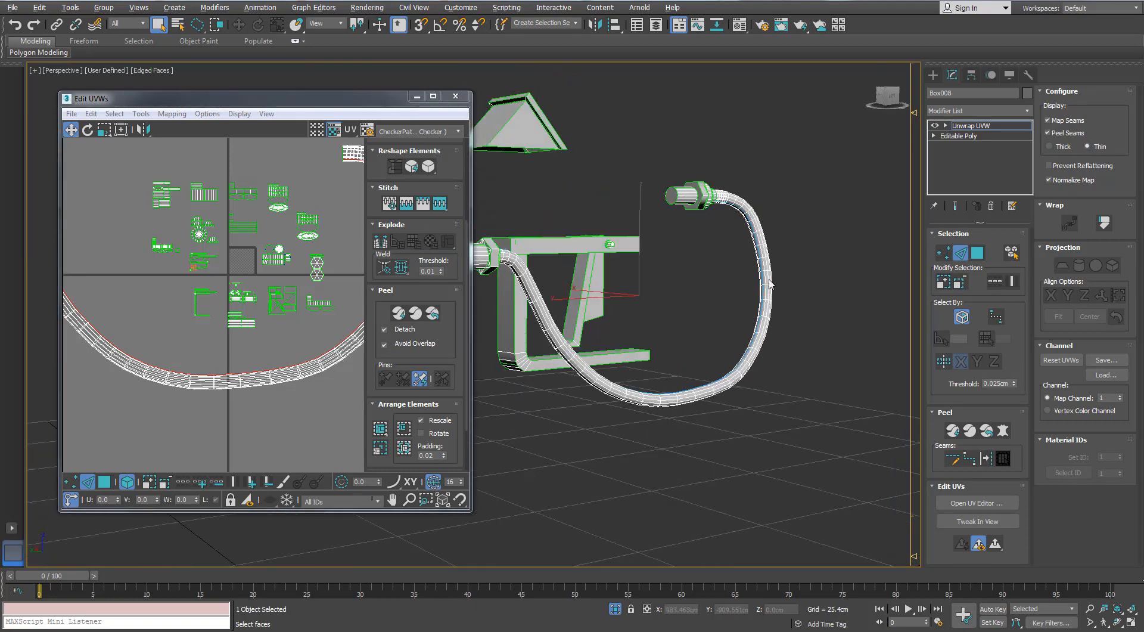
- Select the hose polygons bounded by the new seam, run Pelt Map on them and commit the result
left_click(977, 255)
left_click(1002, 460)
left_click(1003, 431)
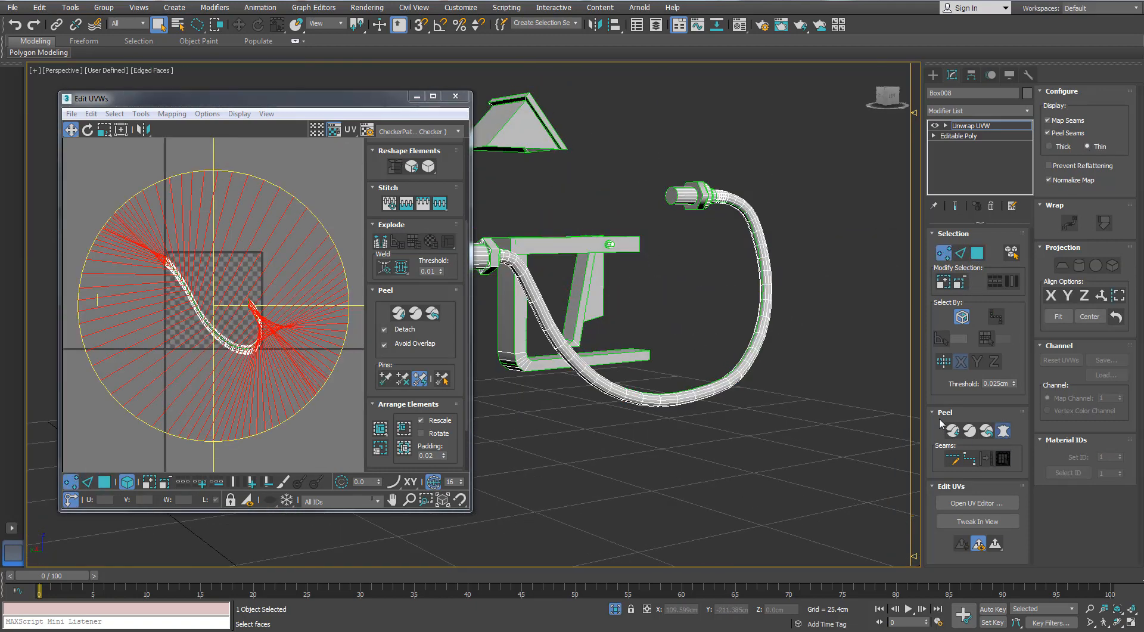
left_click(315, 247)
left_click_drag(299, 205, 583, 159)
left_click(619, 463)
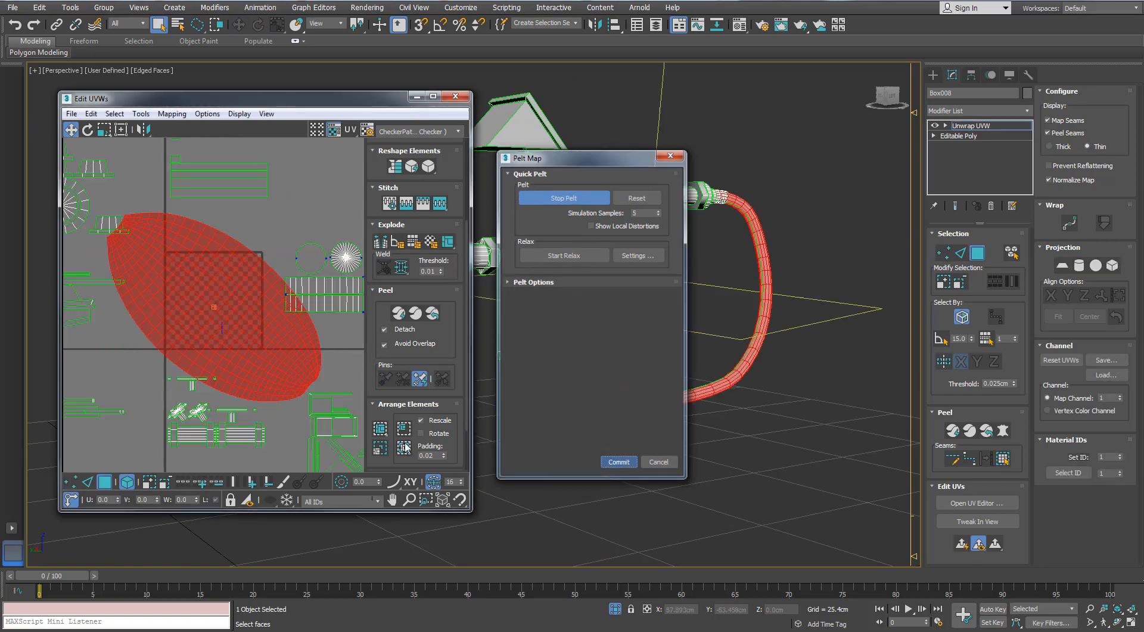
- Quick Peel the selected hose polygons into a long flat strip
left_click(398, 314)
scroll(245, 334, "up", 3)
mouse_move(248, 353)
left_mouse_down()
mouse_move(272, 401)
mouse_move(304, 344)
mouse_move(260, 363)
left_mouse_up()
key("w")
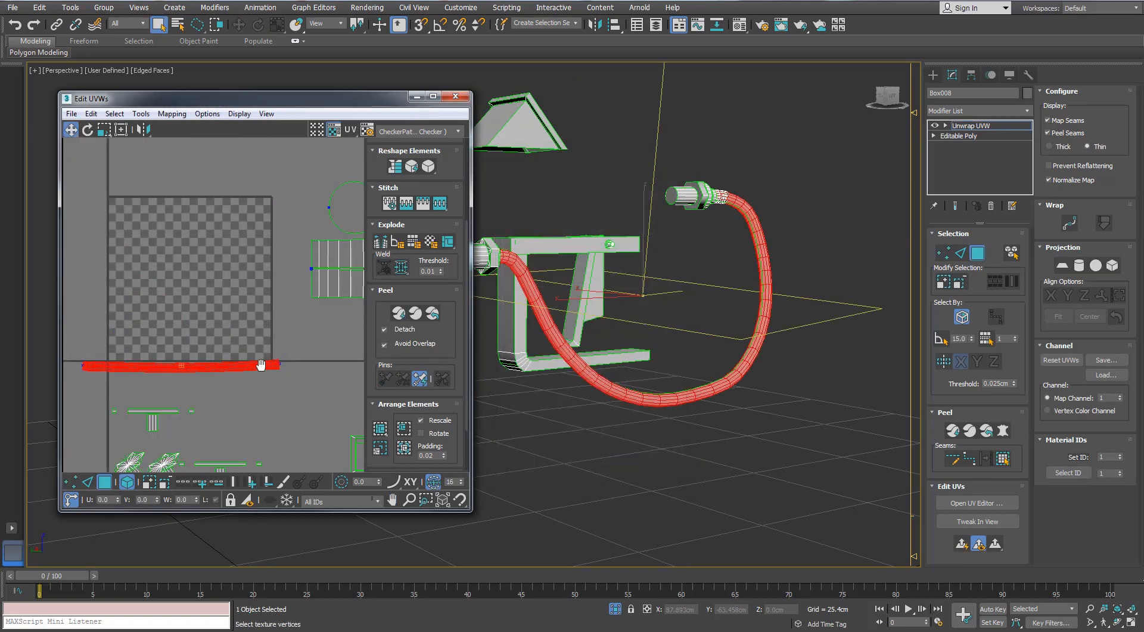
- Maximize the UV editor and relax the hose strip by polygon angles
scroll(261, 363, "up", 3)
left_click(429, 96)
middle_click_drag(527, 451, 529, 347)
scroll(529, 347, "up", 2)
left_click_drag(529, 347, 642, 367)
left_click(78, 7)
left_click(104, 212)
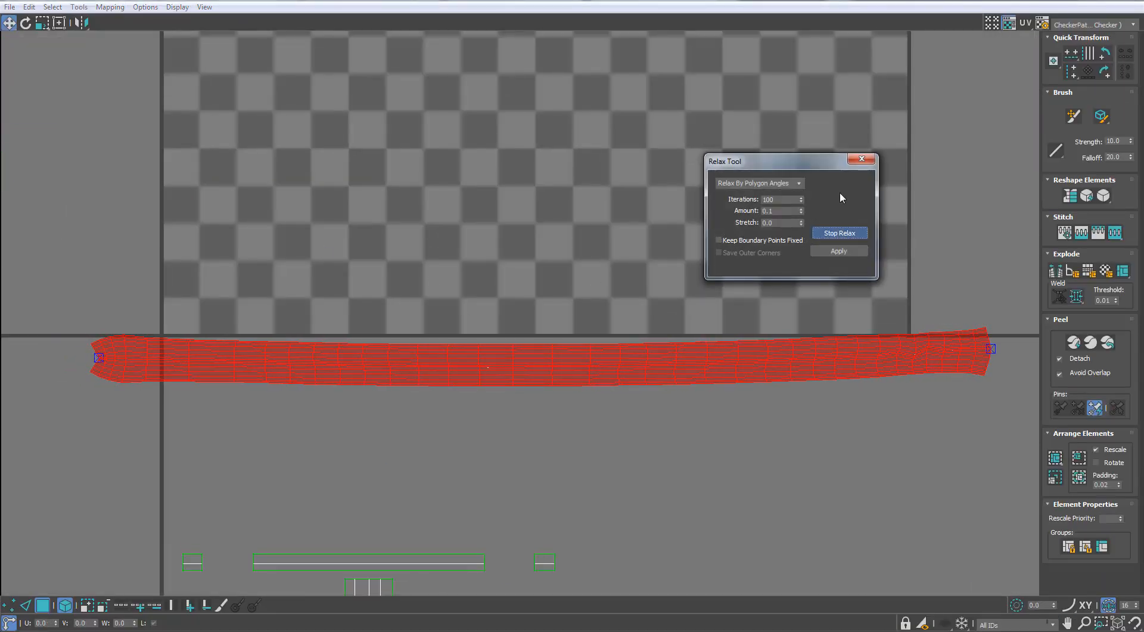
left_click(862, 158)
- Scale the hose strip horizontally to match the checker tile's width and clear the selection
left_click_drag(868, 363, 830, 337)
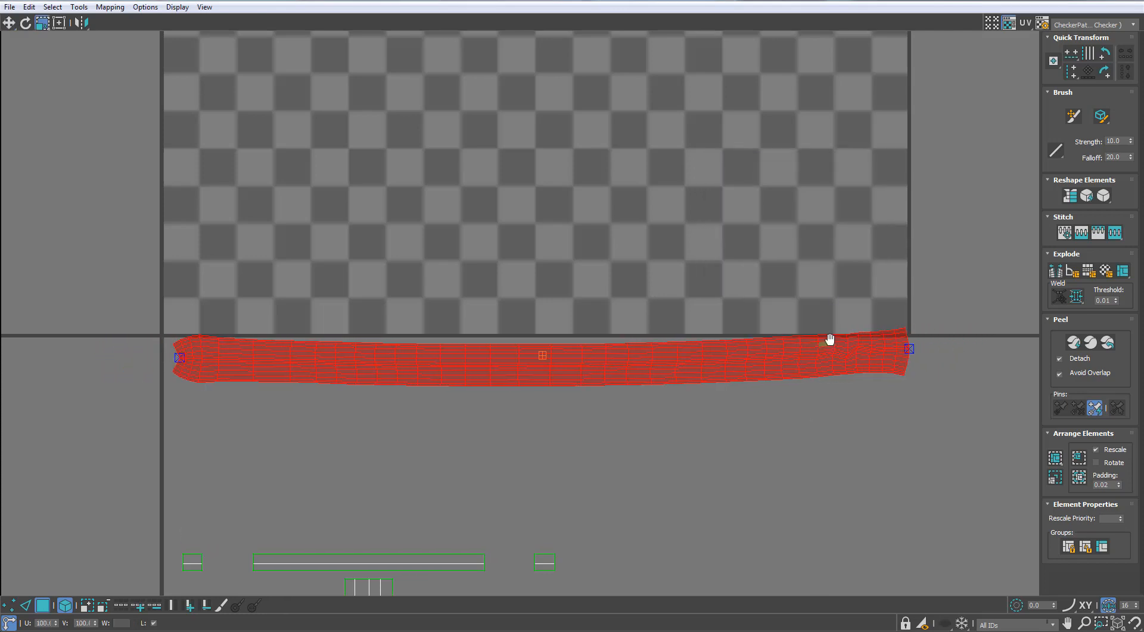
key("w")
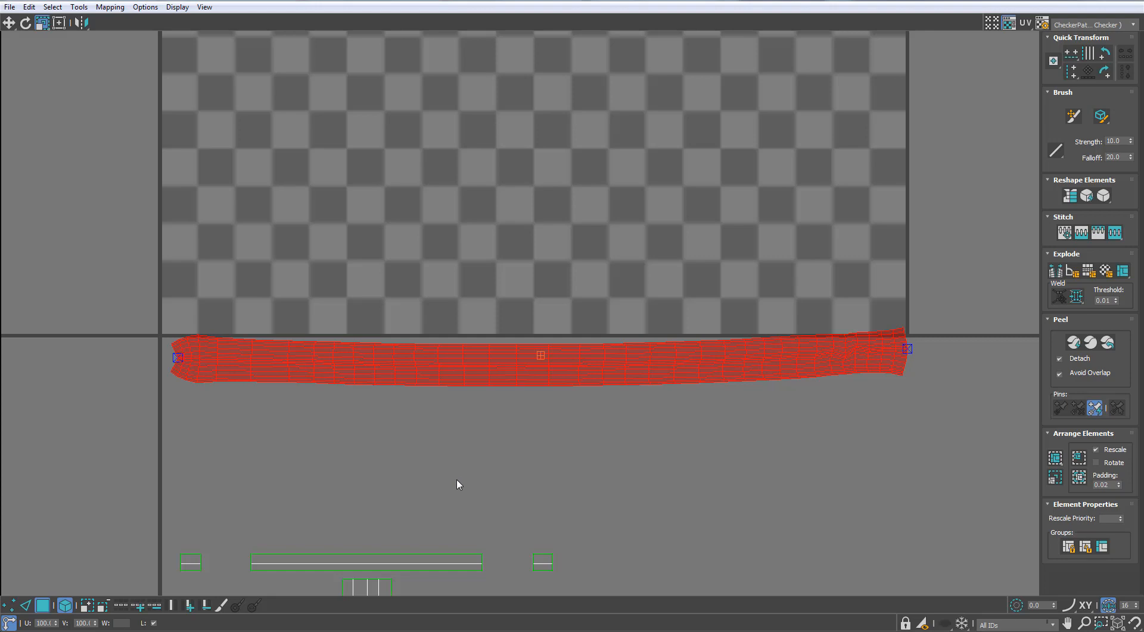
left_click(555, 459)
- Align the uppermost lengthwise edge loops of the hose strip horizontally, starting at its upper border
scroll(569, 346, "up", 3)
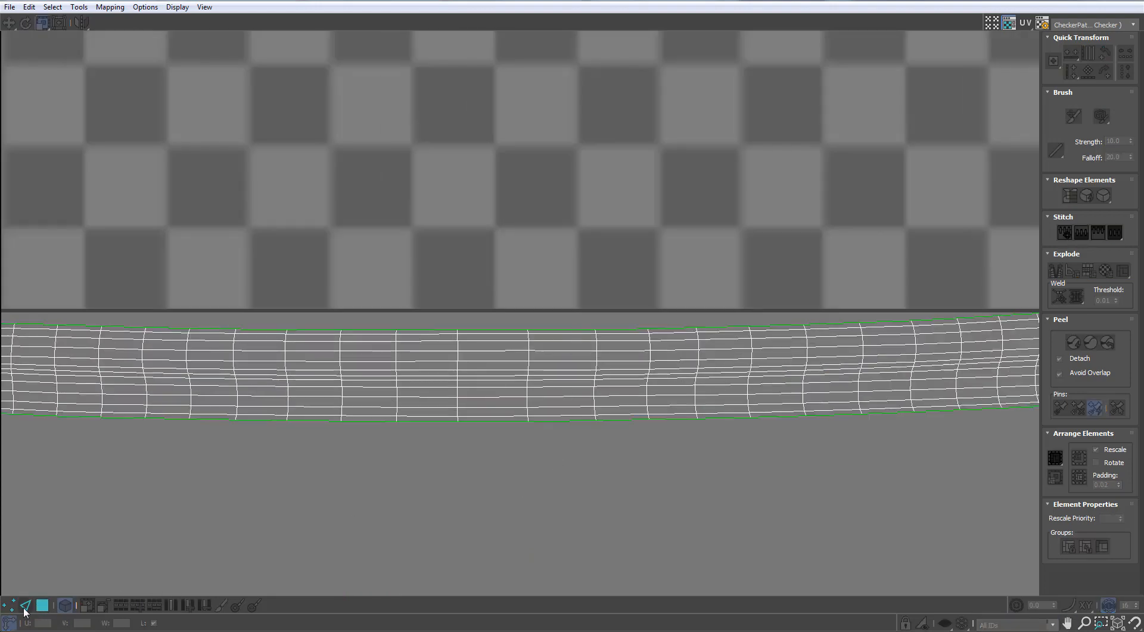
left_click(26, 608)
left_click(577, 331)
double_click(578, 330)
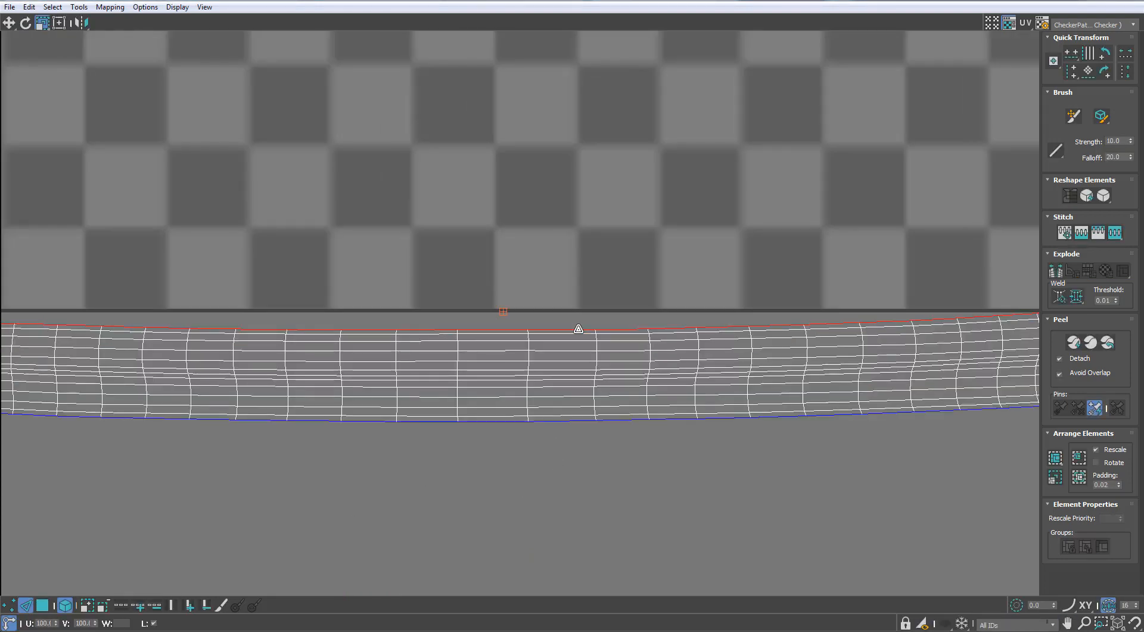
scroll(578, 329, "up", 3)
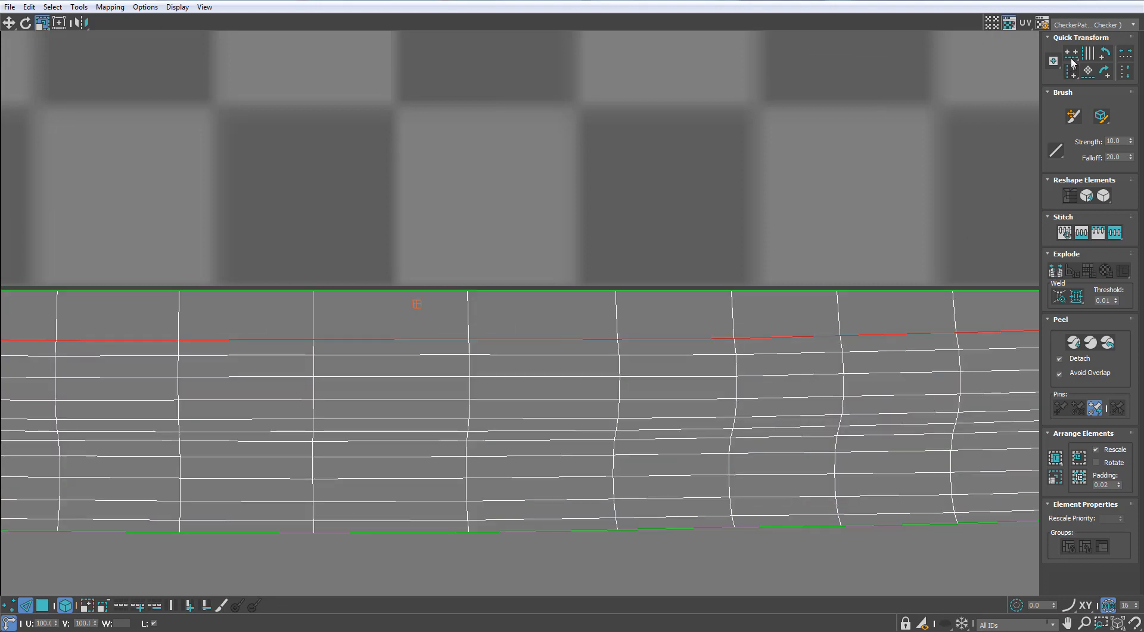
left_click(1071, 57)
- Align each remaining lengthwise edge loop of the hose strip horizontally, one after another down to the lower border
double_click(582, 354)
key("h")
double_click(575, 376)
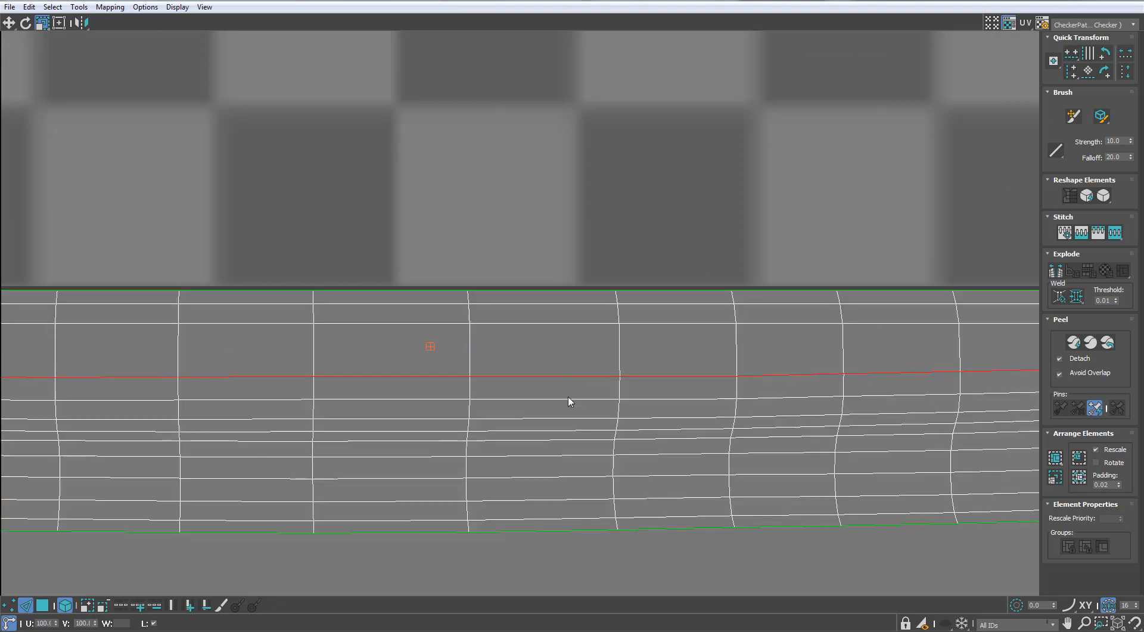
key("h")
double_click(568, 399)
key("h")
left_click(563, 417)
double_click(562, 417)
key("h")
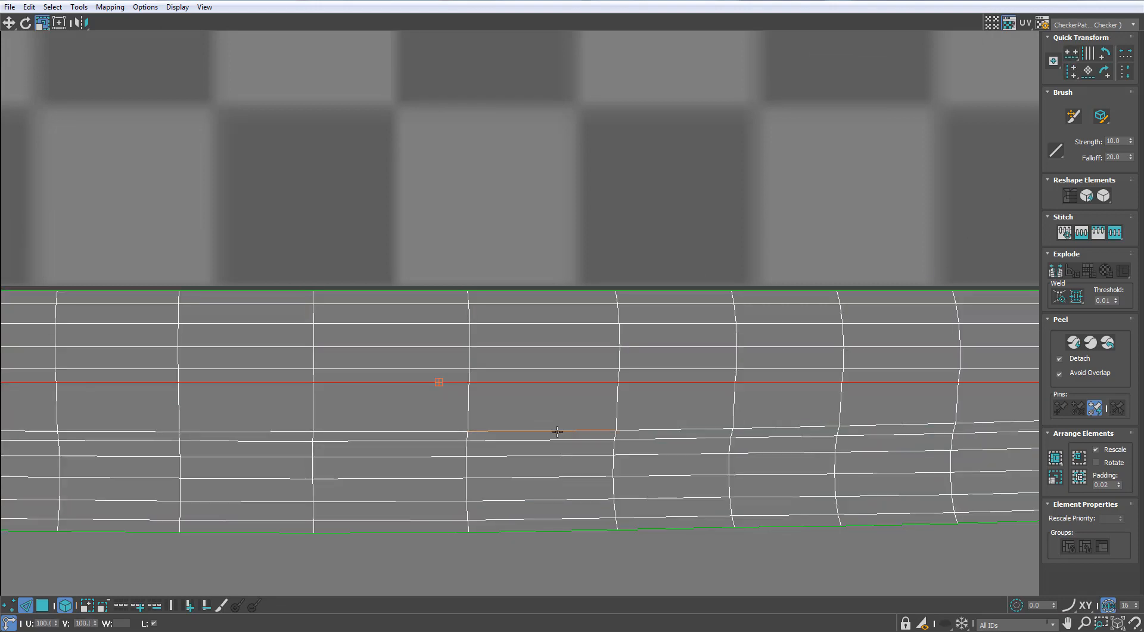
double_click(558, 430)
key("h")
double_click(555, 440)
key("h")
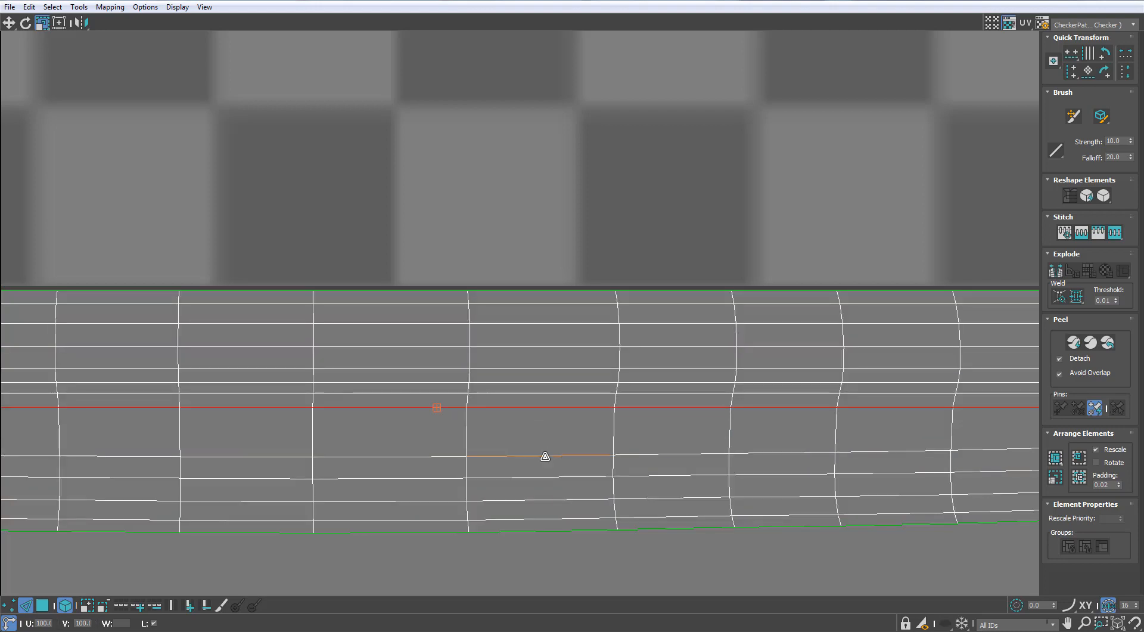
double_click(545, 456)
key("h")
double_click(544, 476)
key("h")
double_click(548, 500)
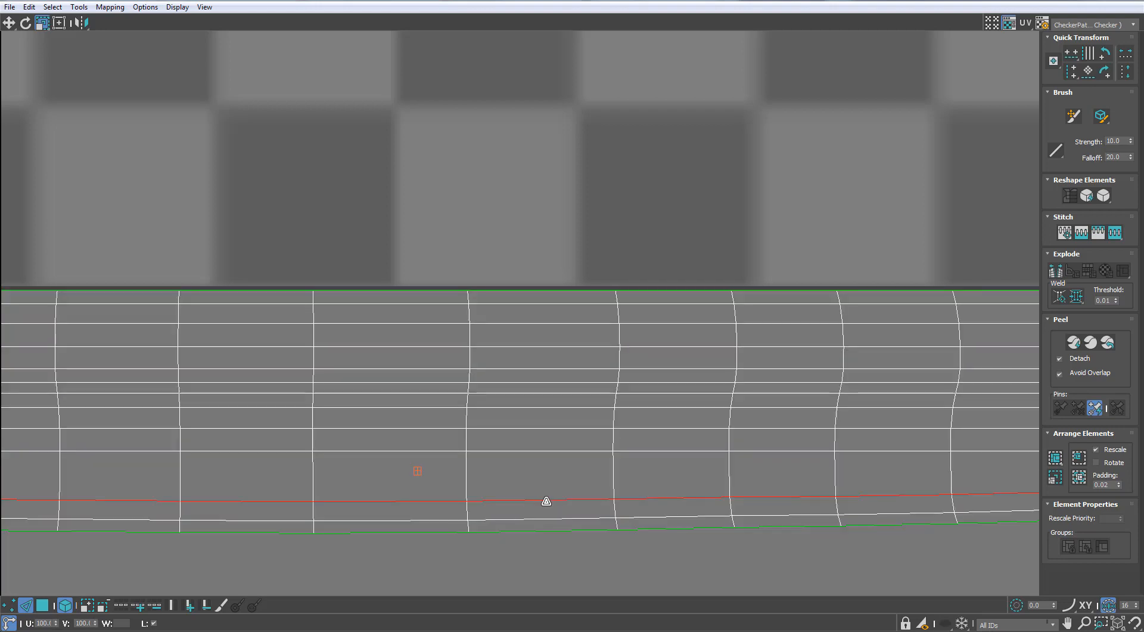
key("h")
double_click(547, 517)
key("h")
double_click(547, 530)
key("h")
- Select the disc's two long rim strips as elements and move them down beside the checker tile
scroll(546, 530, "down", 10)
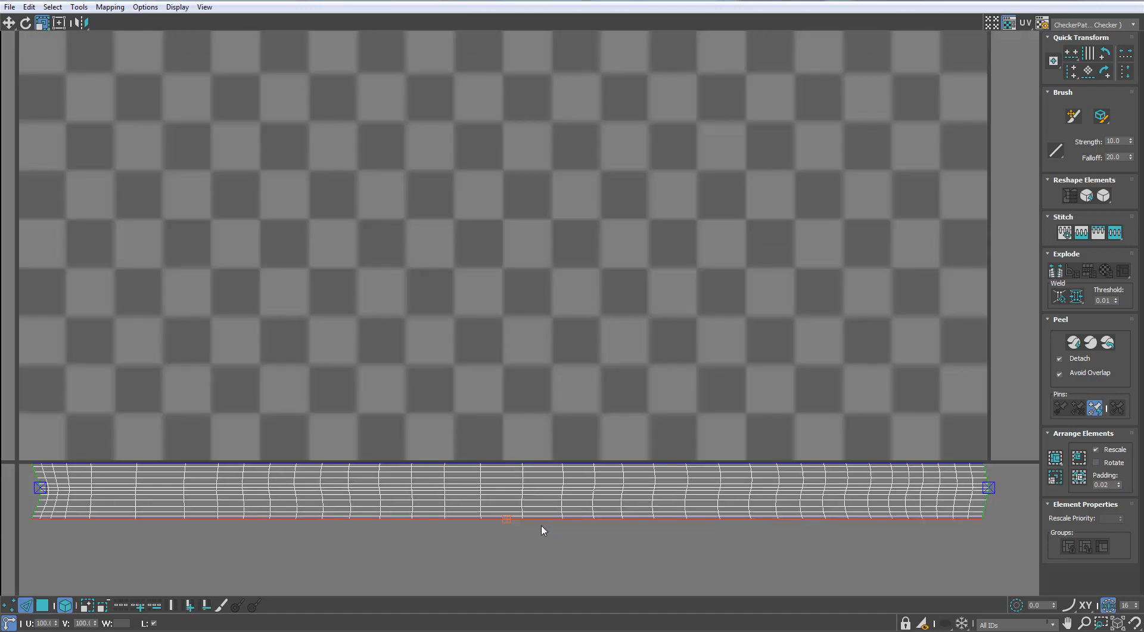
middle_click_drag(643, 425, 720, 373)
scroll(717, 354, "down", 5)
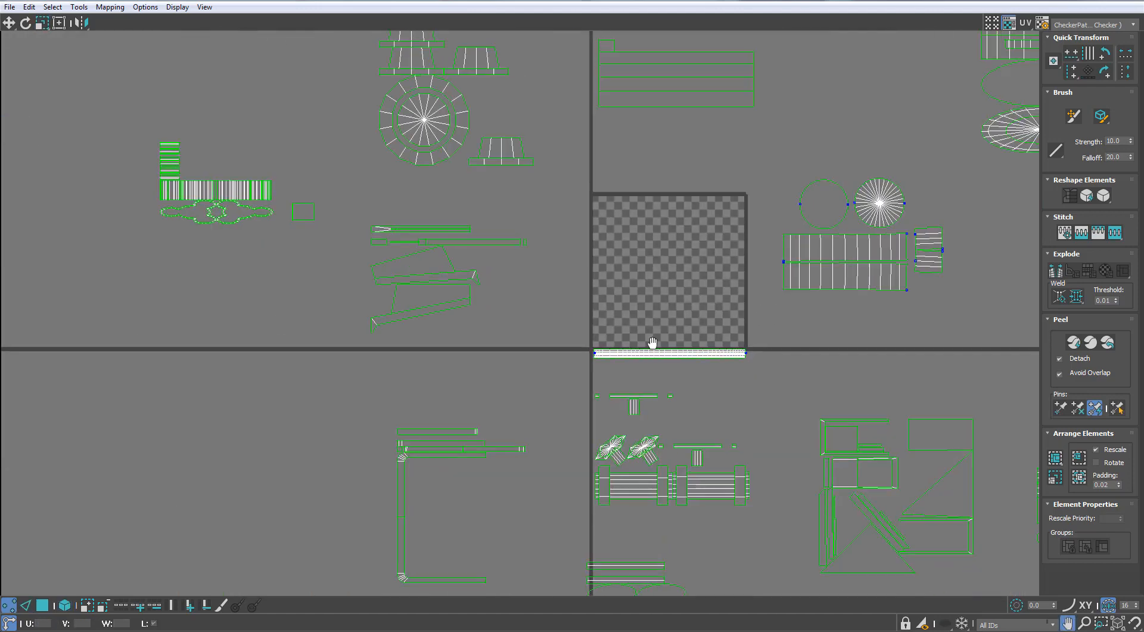
scroll(651, 345, "up", 3)
middle_click_drag(652, 345, 194, 495)
left_click(42, 606)
left_click(63, 605)
scroll(656, 356, "up", 2)
left_click(654, 357)
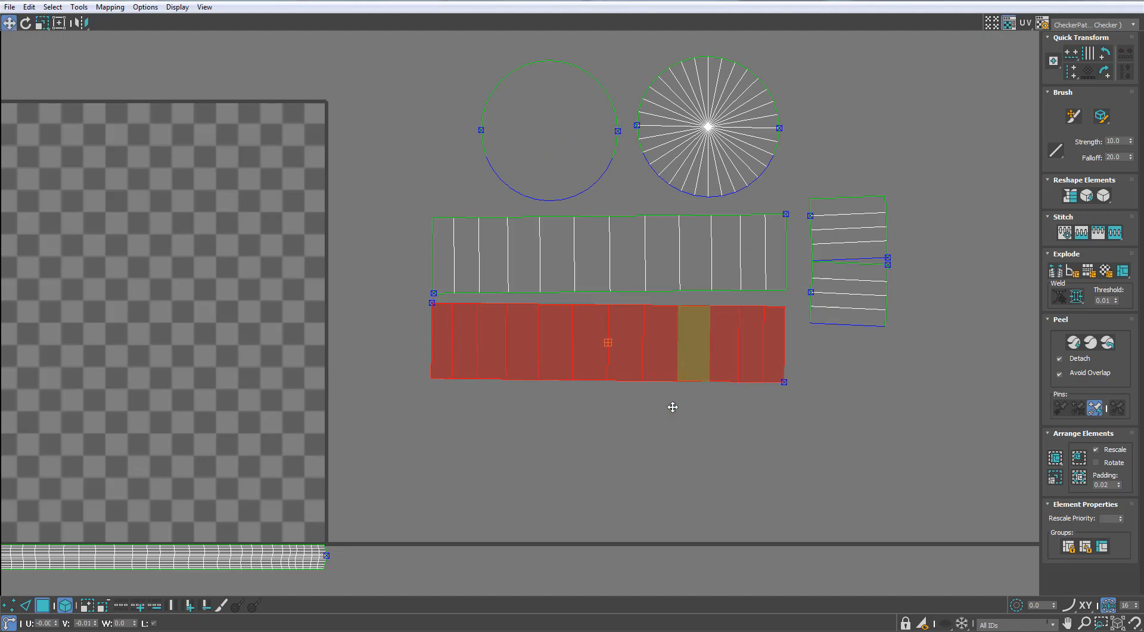
left_click_drag(695, 360, 657, 518)
left_click_drag(695, 288, 660, 416)
- Rotate the two rim strips level and stack them closely, with the lower one resting on the tile's baseline
middle_click_drag(710, 403, 705, 378)
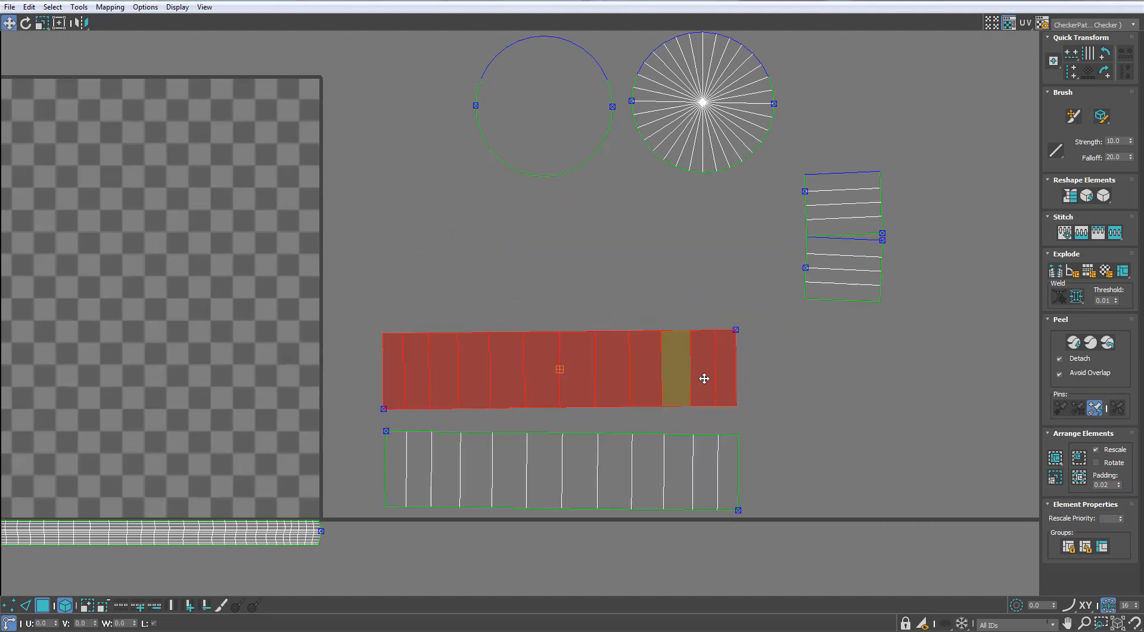
key("e")
left_click_drag(709, 381, 712, 391)
left_click(698, 470)
middle_click_drag(715, 503, 741, 431)
scroll(742, 432, "up", 2)
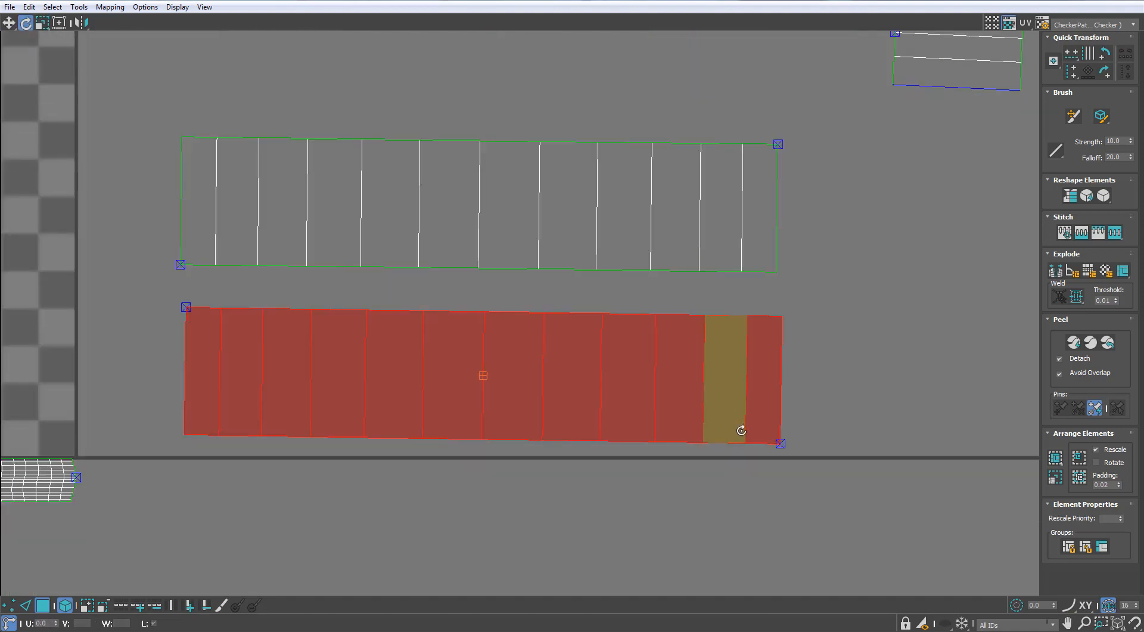
key("w")
left_click_drag(750, 420, 748, 436)
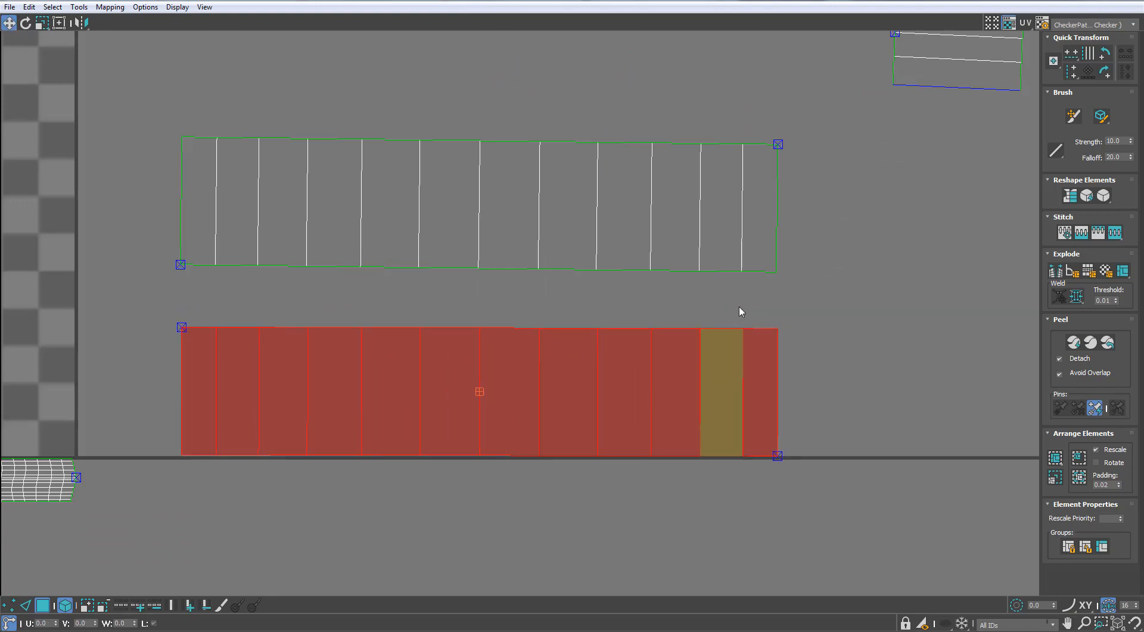
left_click_drag(742, 266, 760, 314)
key("e")
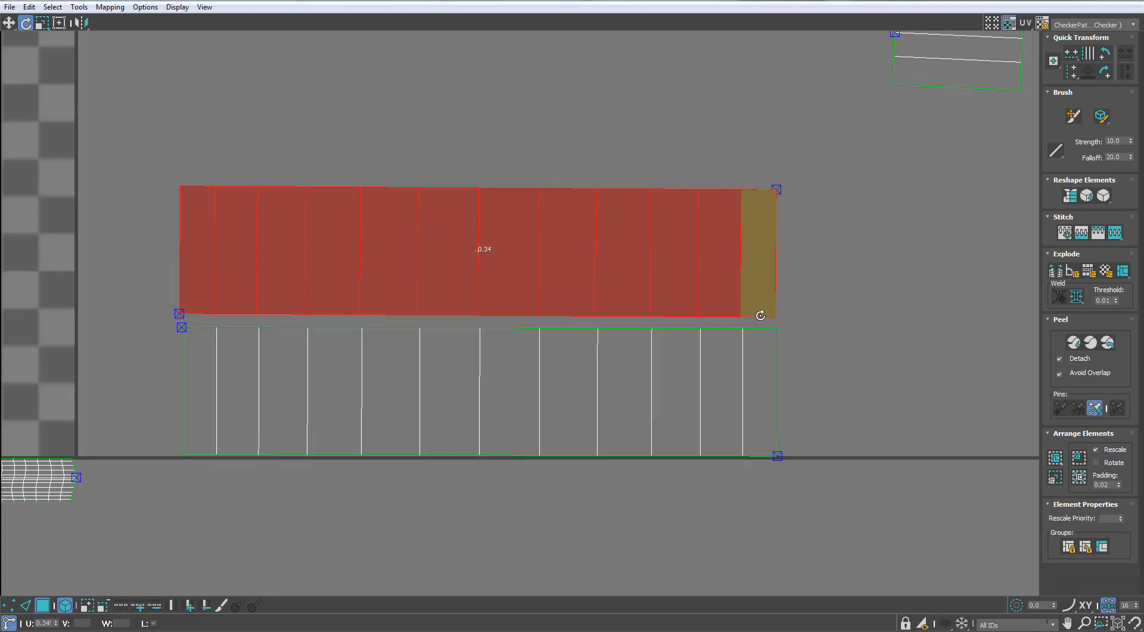
- Move the disc's two circular caps and a short rim segment closer to the long rim strips
scroll(759, 315, "down", 3)
middle_click_drag(759, 315, 747, 385)
left_click_drag(775, 122, 623, 217)
key("w")
left_click_drag(736, 192, 663, 289)
left_click_drag(831, 257, 811, 369)
- Stitch the short rim segments onto the left end edges of both long rim strips
key("2")
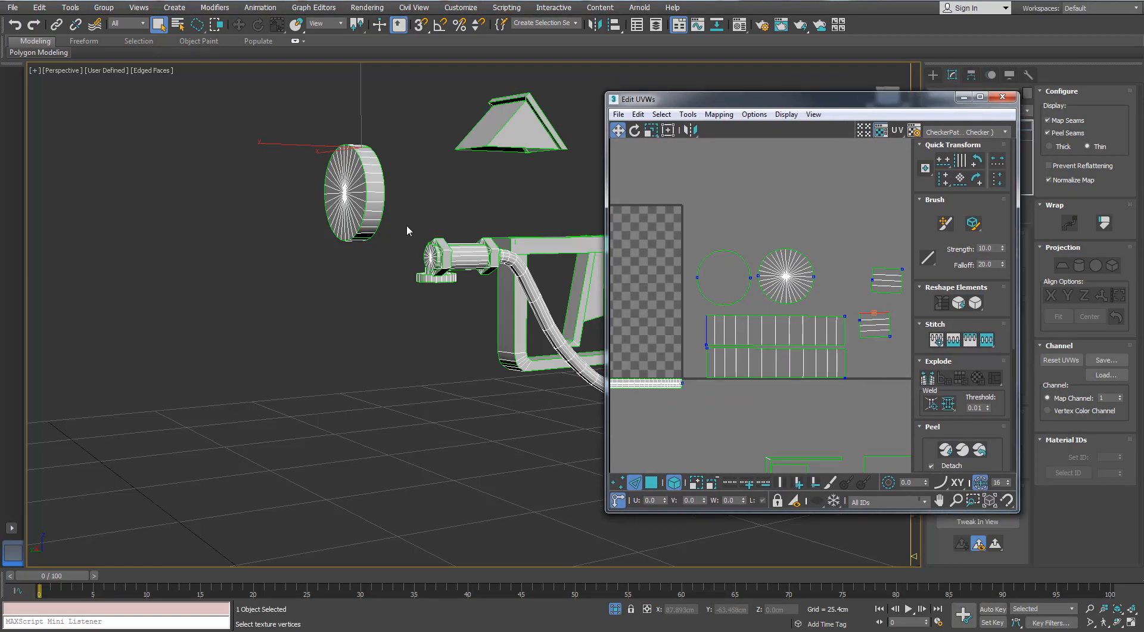
middle_click_drag(409, 233, 811, 337, "alt")
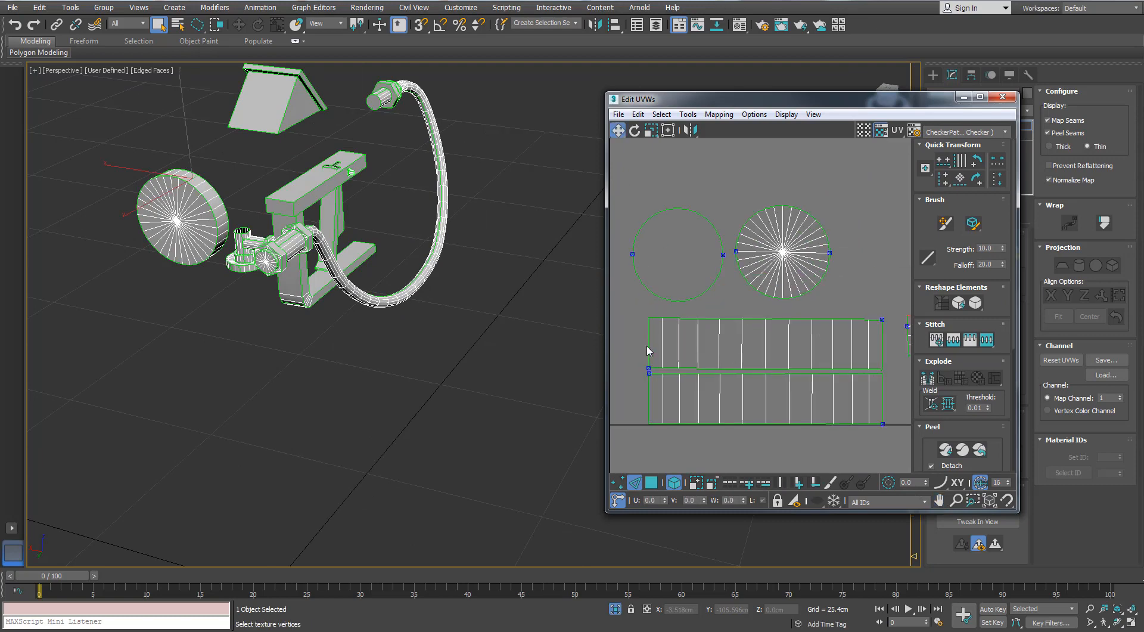
left_click(649, 346)
key("s")
middle_click_drag(649, 347, 747, 323)
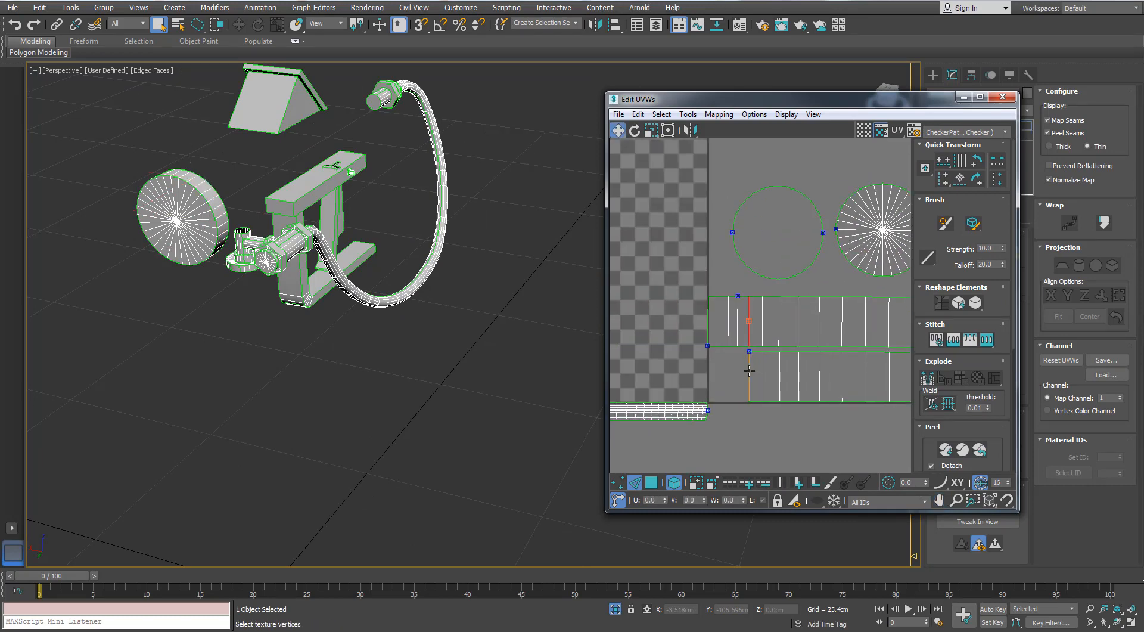
left_click(748, 368)
key("s")
- Maximize the UV editor and move both extended rim strips slightly right, clear of the checker tile's edge
scroll(753, 332, "down", 3)
left_click(980, 97)
scroll(613, 212, "up", 3)
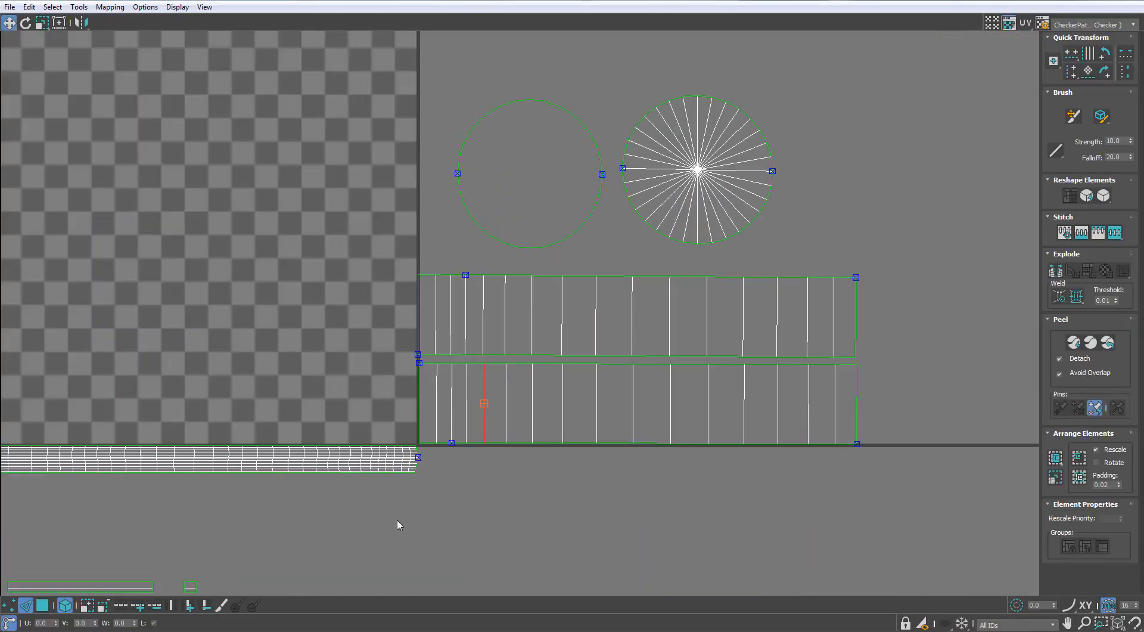
left_click(6, 604)
scroll(425, 440, "up", 2)
middle_click_drag(425, 440, 360, 436)
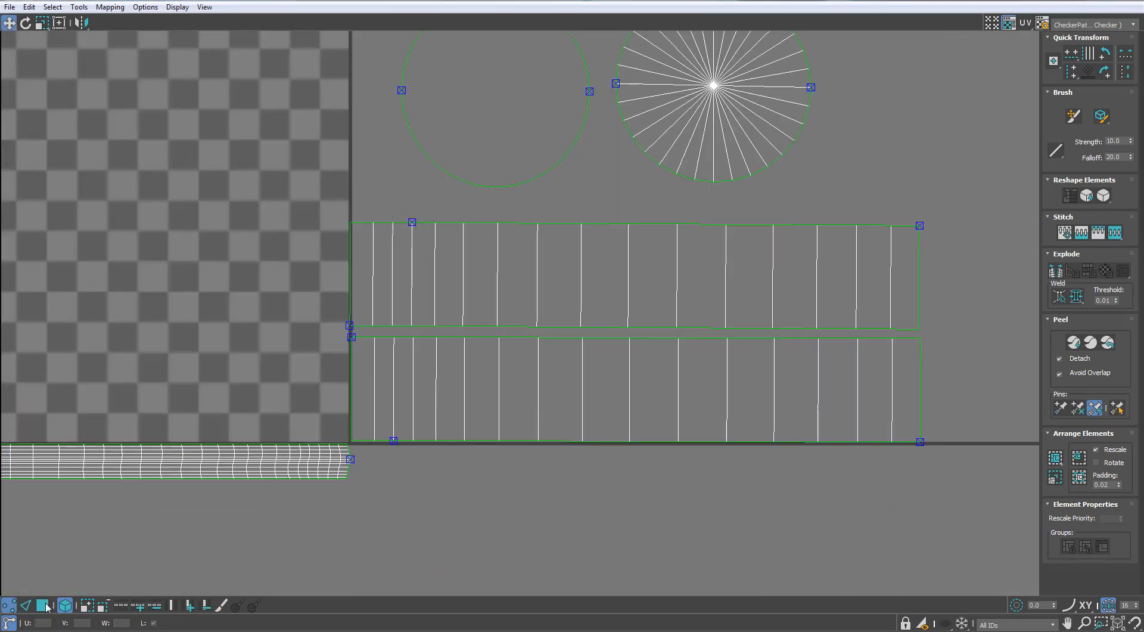
left_click(485, 389)
left_click_drag(485, 388, 512, 388)
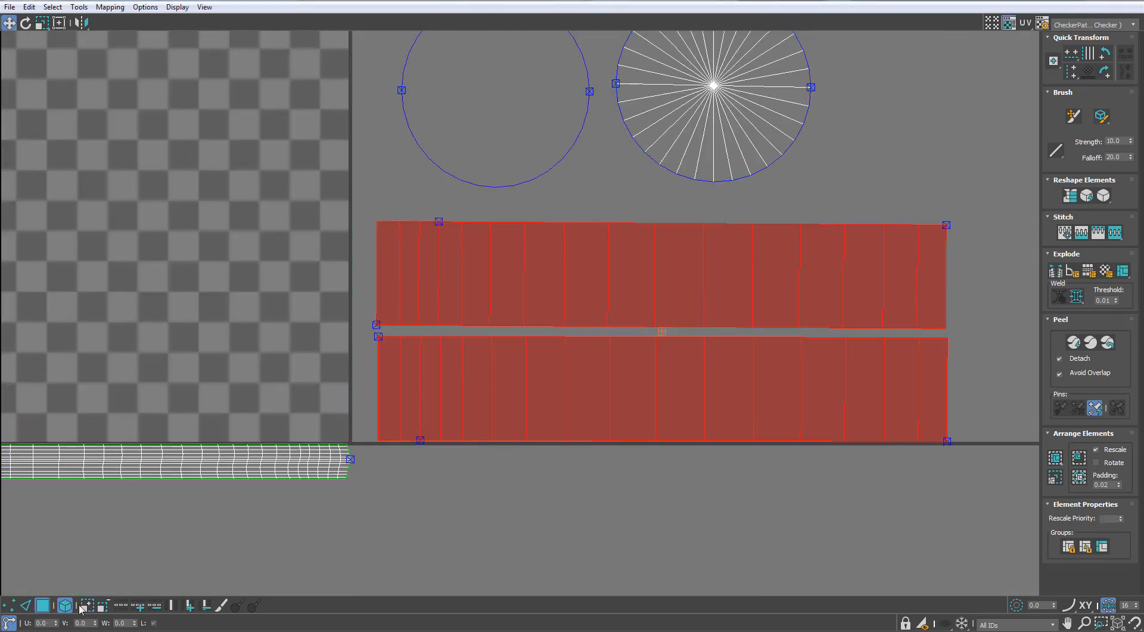
- Align the top vertex row of the upper rim strip horizontally
left_click(13, 606)
scroll(795, 255, "up", 1)
scroll(904, 238, "down", 1)
middle_click_drag(909, 236, 828, 281)
left_click_drag(918, 243, 286, 298)
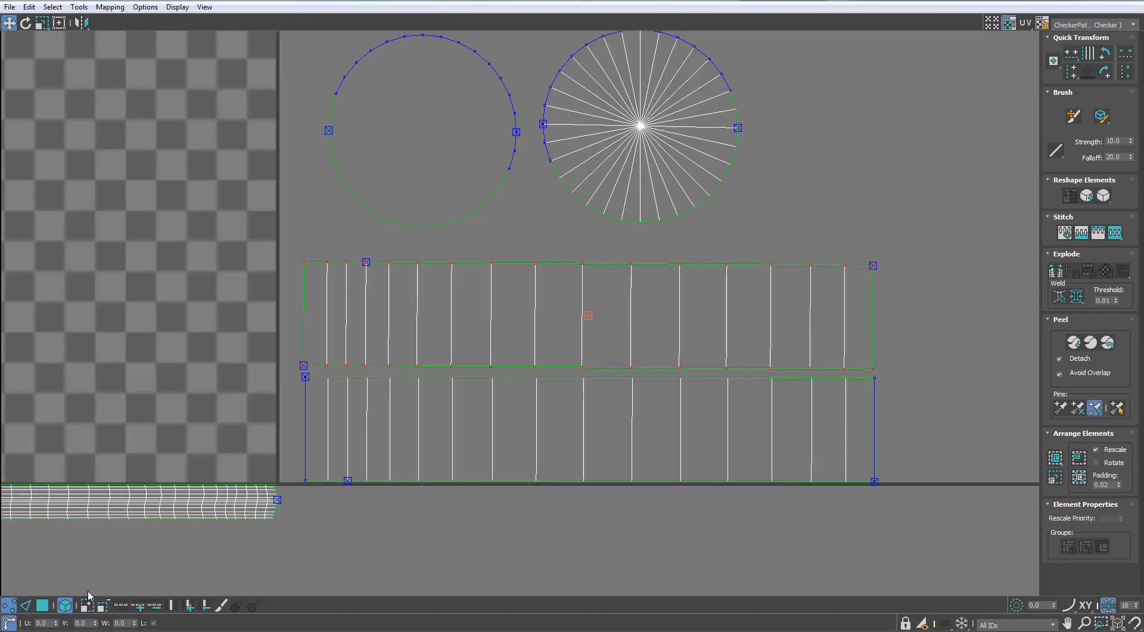
left_click(67, 605)
left_click(785, 294)
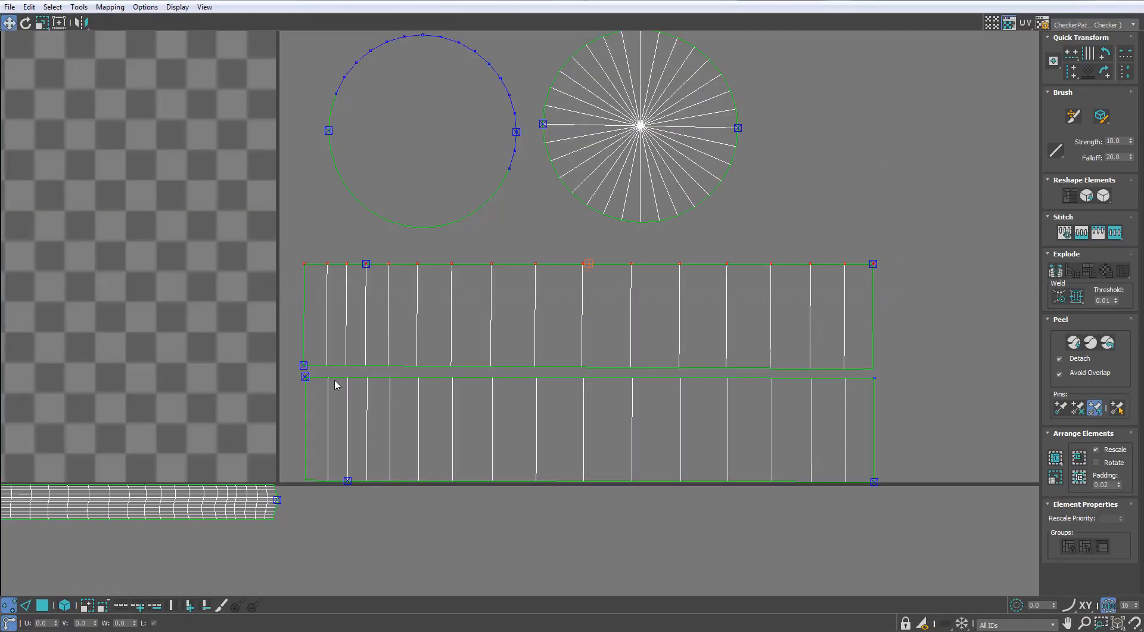
left_click_drag(284, 371, 266, 376)
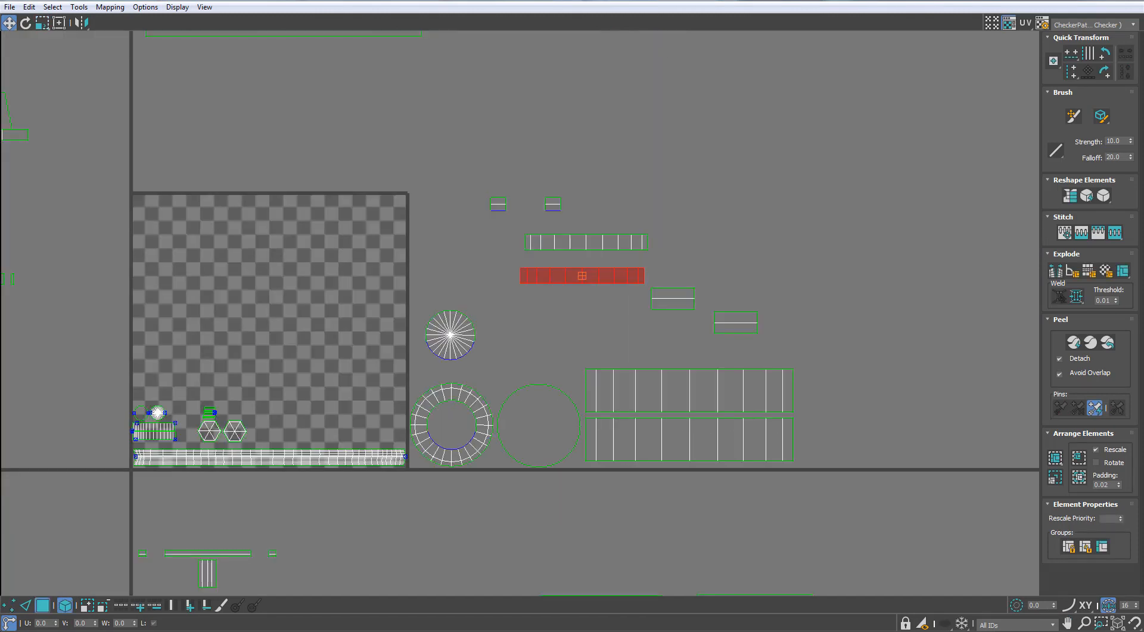
- Stitch the ring part's two long side strips and loose short segments end to end into one continuous strip
scroll(744, 422, "up", 4)
key("2")
left_click(778, 372)
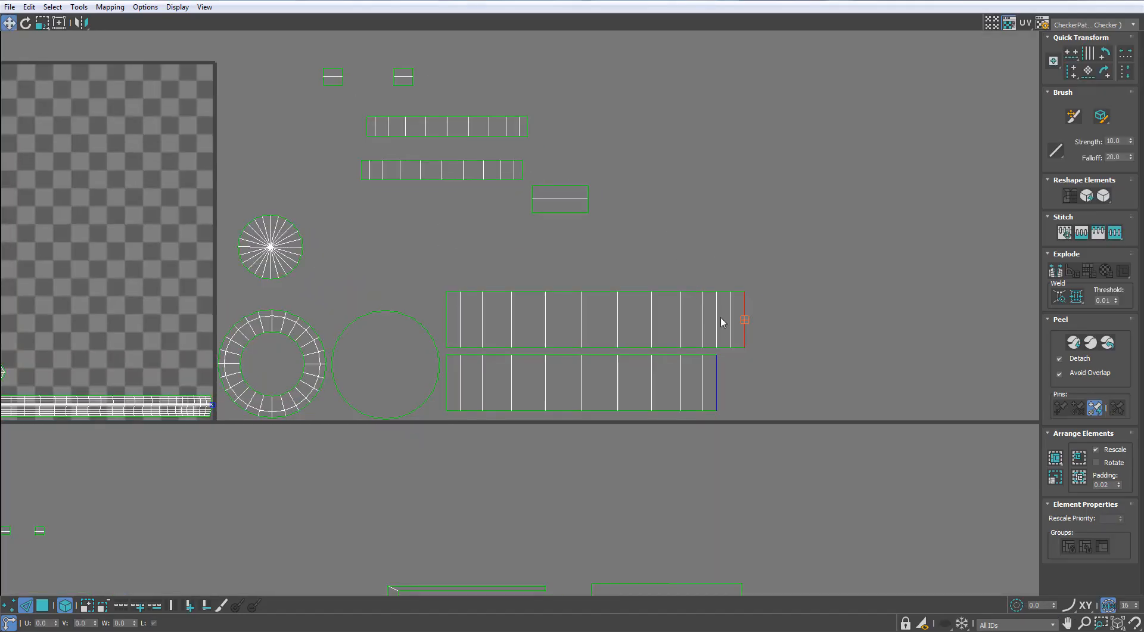
key("s")
middle_click_drag(961, 318, 790, 327)
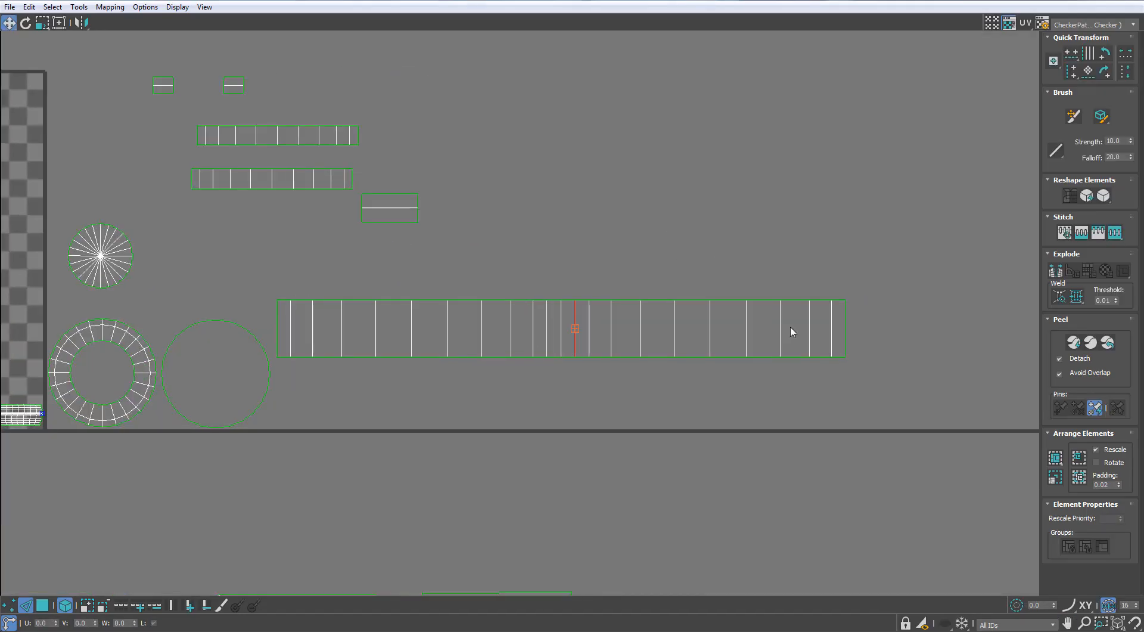
double_click(846, 330)
key("s")
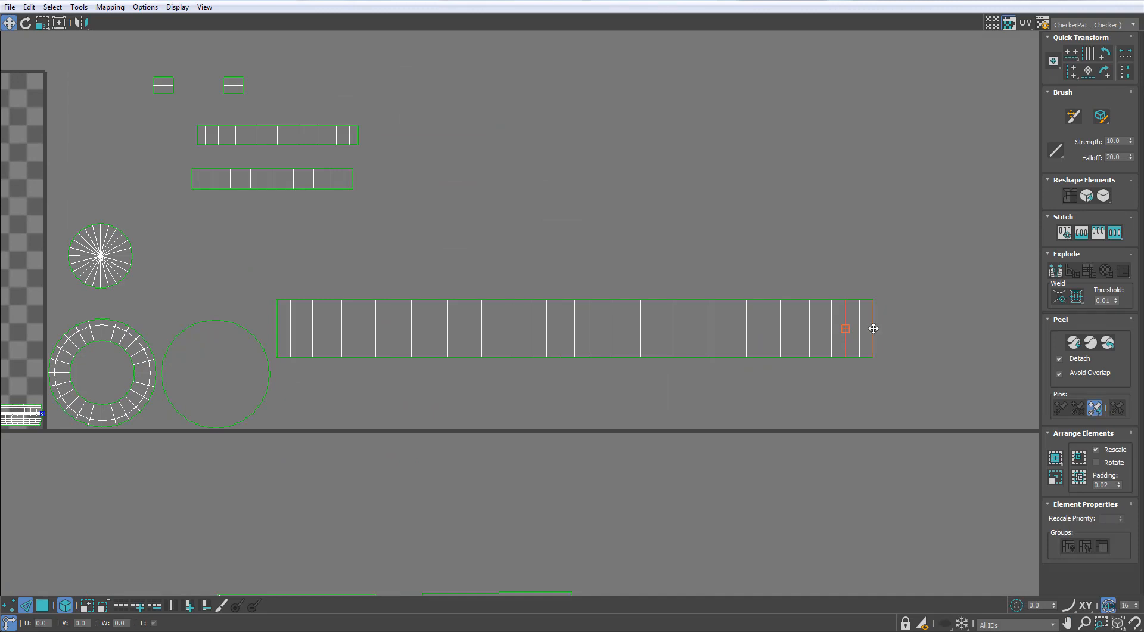
double_click(874, 327)
key("s")
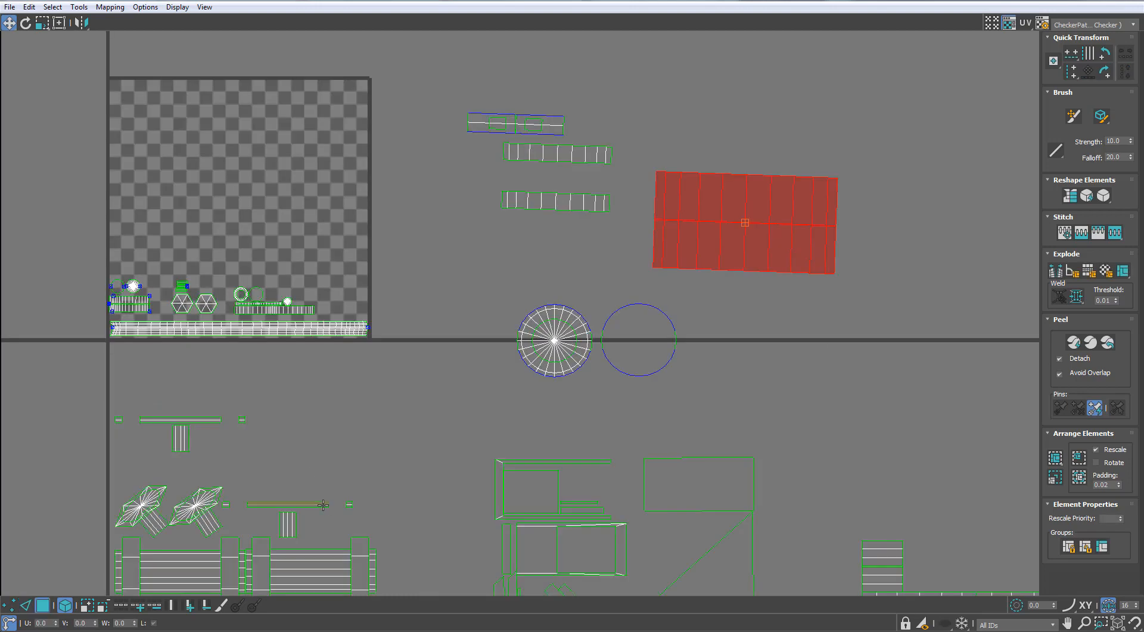
- Stitch the next cylinder's two stacked side strips together at their right end edges
left_click(835, 259)
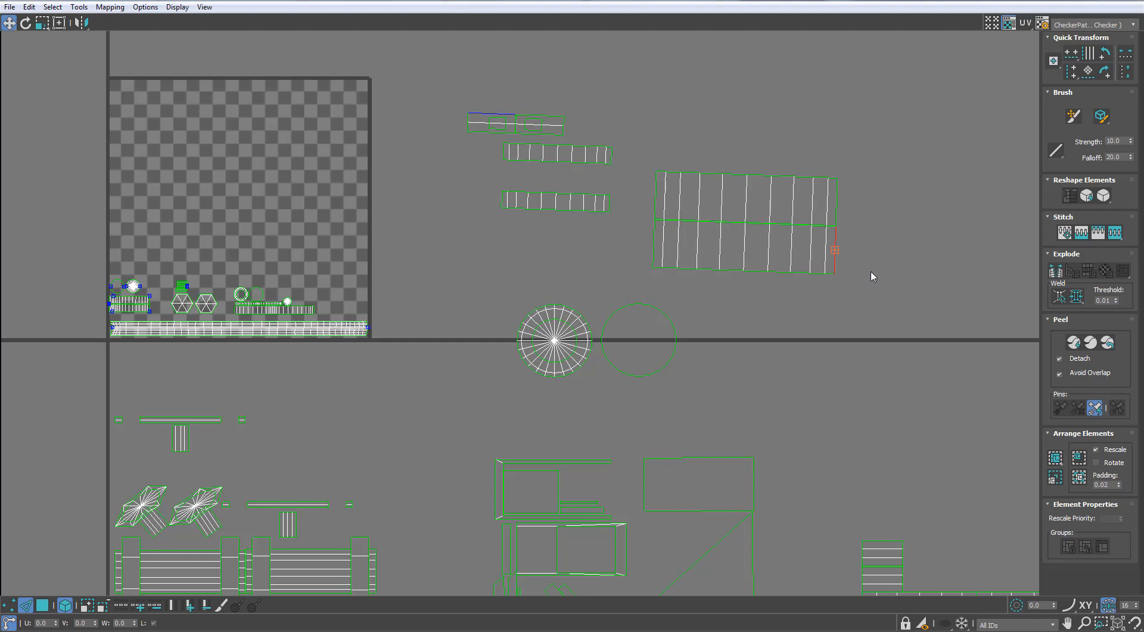
key("s")
middle_click_drag(962, 259, 822, 313)
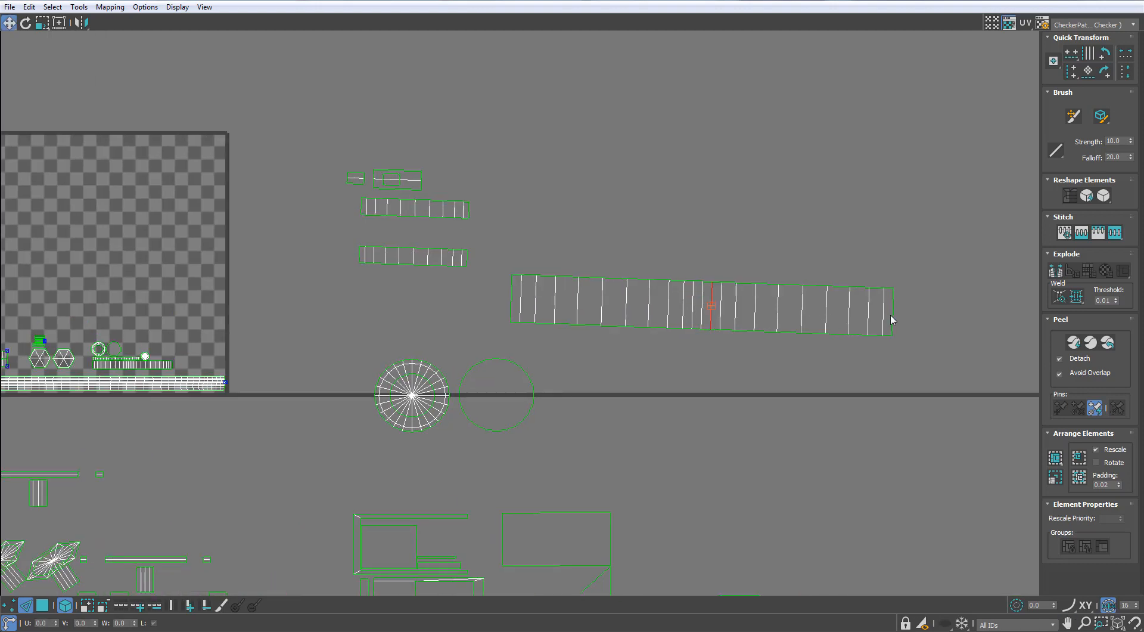
- Stitch the remaining end segment onto the right end of the long cylinder strip and move the strip beside the cap circle
left_click(892, 316)
left_click(892, 315)
left_click(912, 314)
left_click(44, 605)
left_click_drag(674, 317, 696, 387)
- Rotate the long cylinder strip in small amounts until its long edges run level with the tile's horizontal baseline
scroll(737, 393, "up", 2)
key("e")
left_click_drag(461, 347, 436, 369)
key("w")
middle_click_drag(517, 383, 321, 343)
scroll(870, 348, "up", 3)
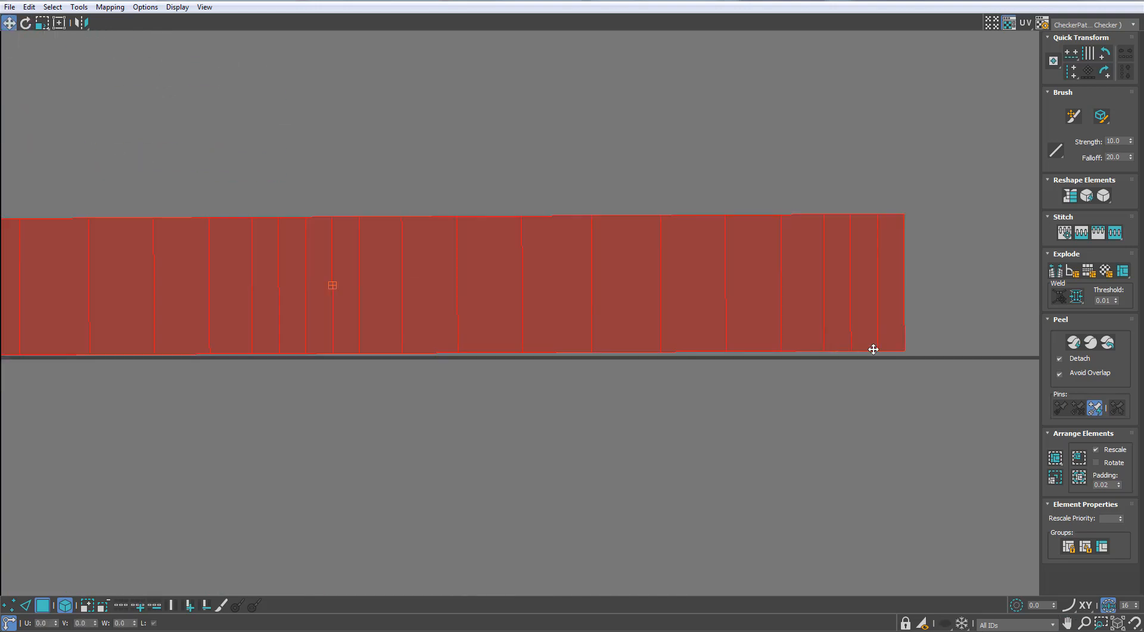
key("e")
left_click_drag(885, 337, 881, 343)
key("w")
middle_click_drag(653, 350, 325, 340)
scroll(340, 348, "down", 2)
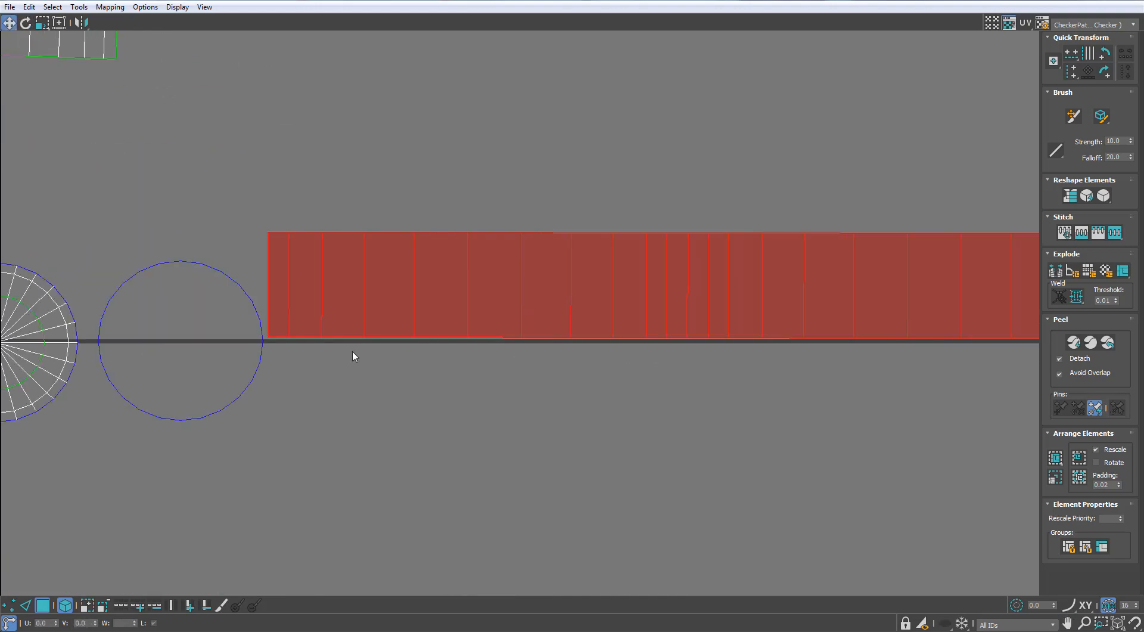
scroll(274, 347, "up", 3)
key("e")
left_click_drag(294, 306, 292, 310)
scroll(294, 311, "down", 3)
middle_click_drag(442, 312, 172, 310)
scroll(433, 332, "up", 3)
middle_click_drag(593, 334, 828, 355)
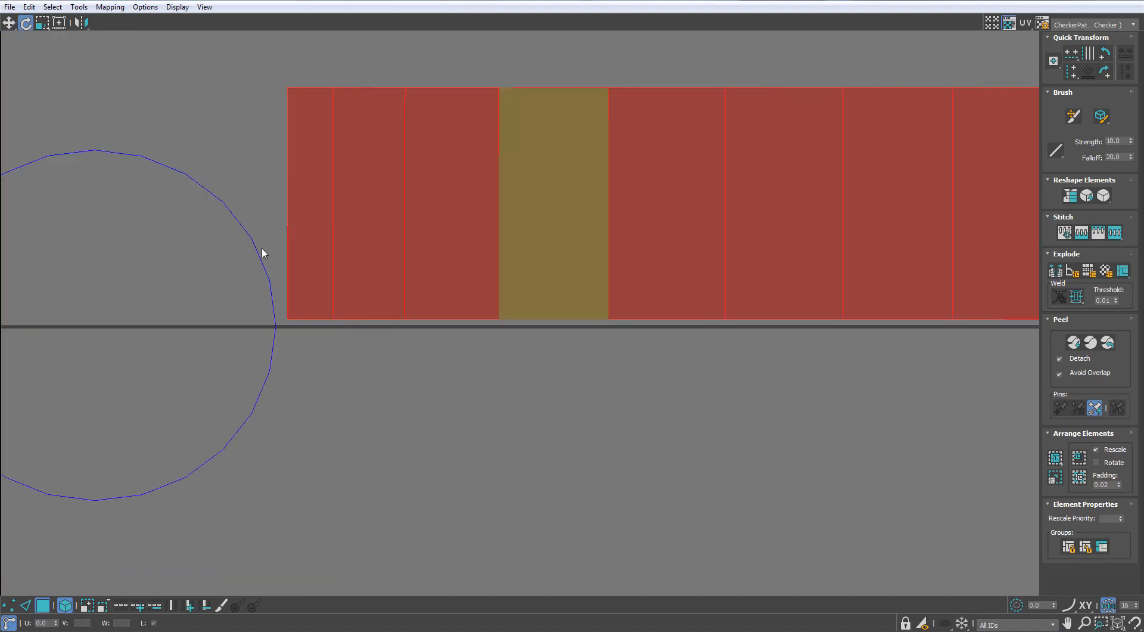
left_click_drag(298, 287, 298, 288)
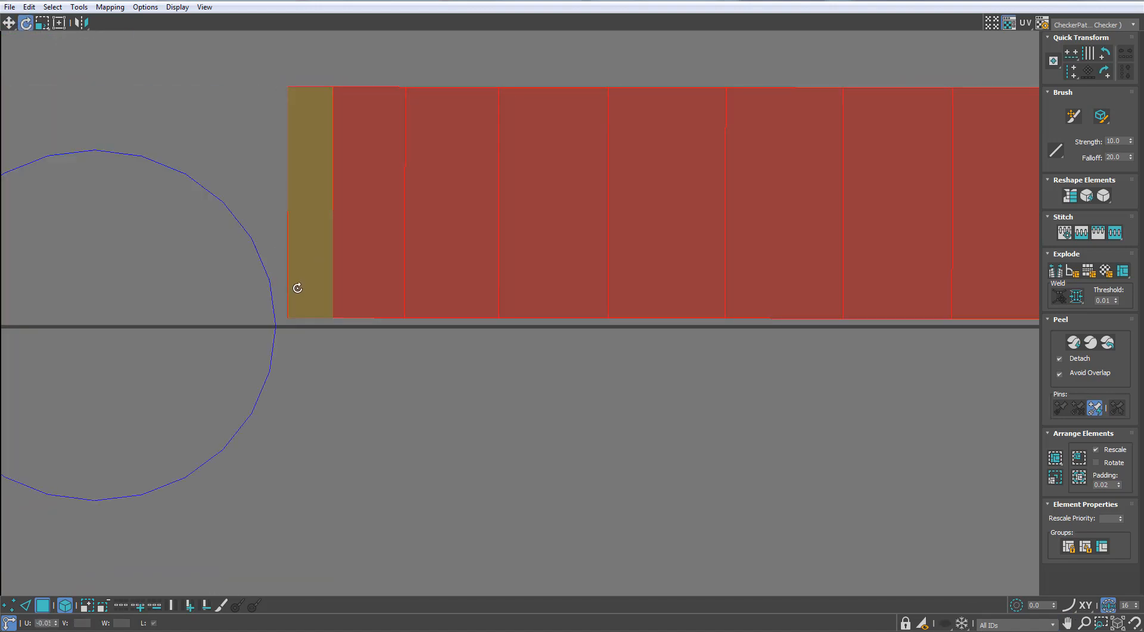
scroll(296, 300, "down", 4)
- Stitch the two short strips and two small loose segments end to end into one continuous thin strip
middle_click_drag(296, 306, 357, 322)
left_click(325, 319)
key("w")
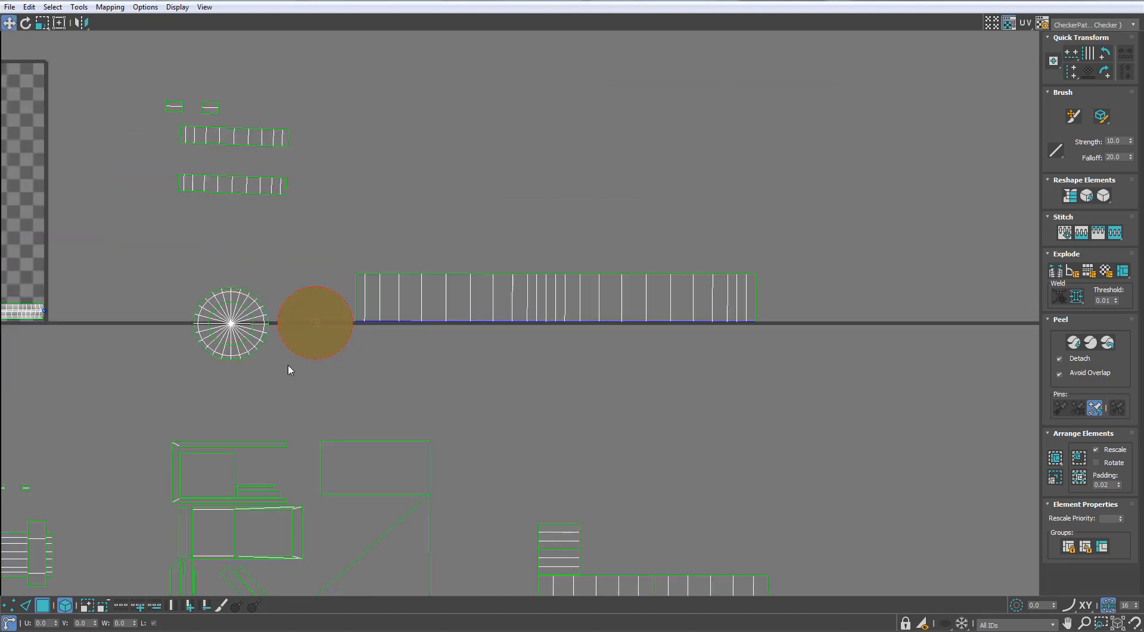
left_click(280, 205)
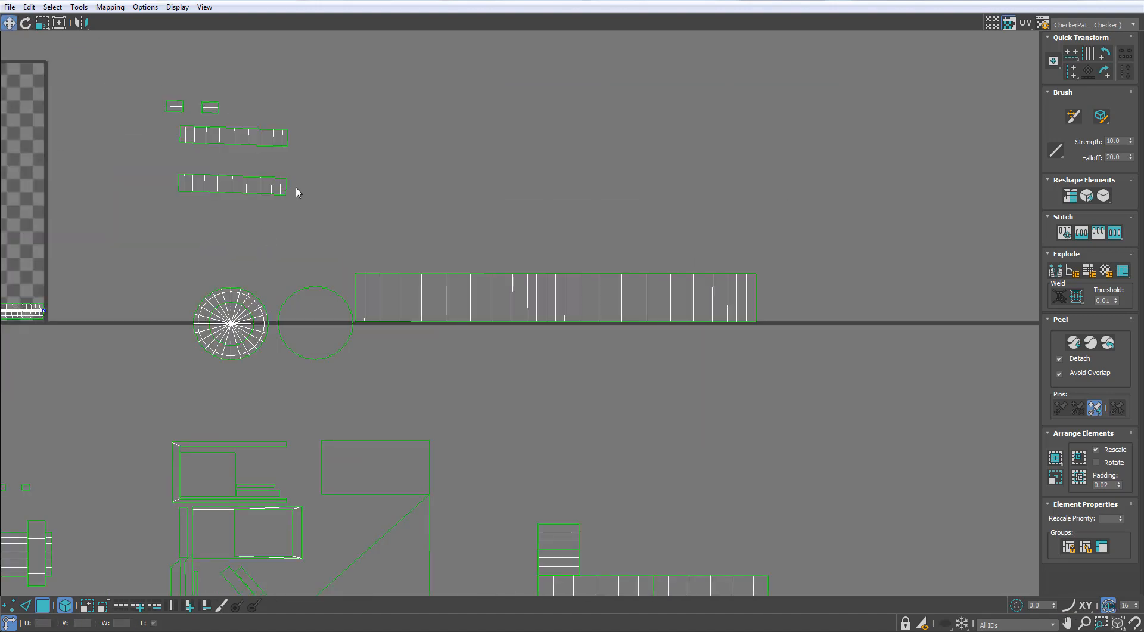
key("1")
left_click(286, 188)
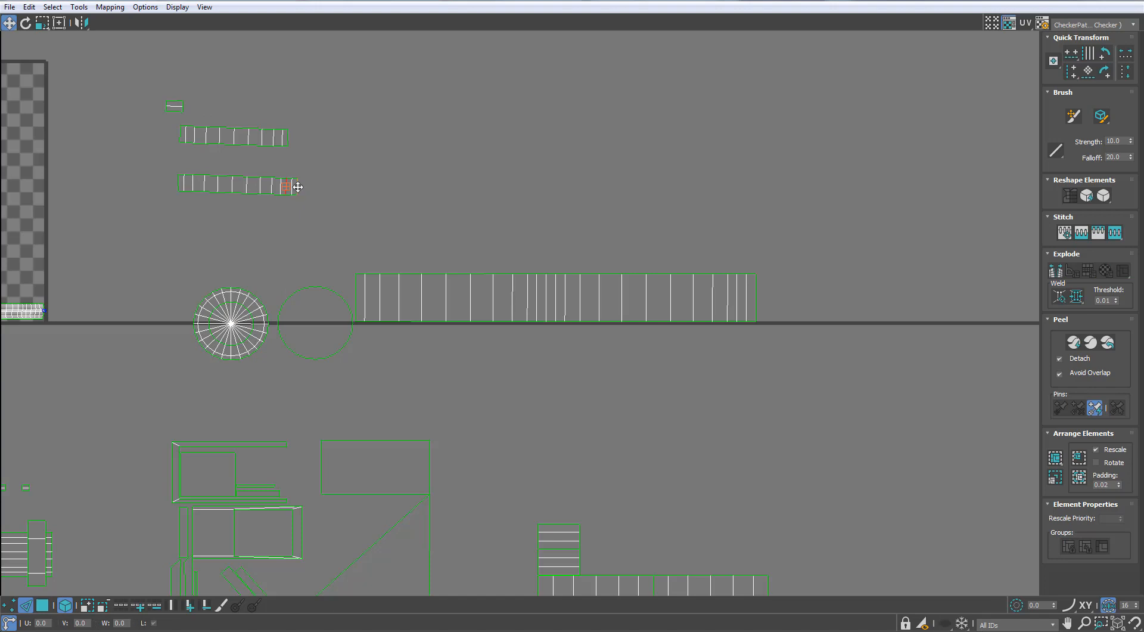
left_click(298, 188)
key("s")
left_click(404, 190)
key("s")
left_click(43, 603)
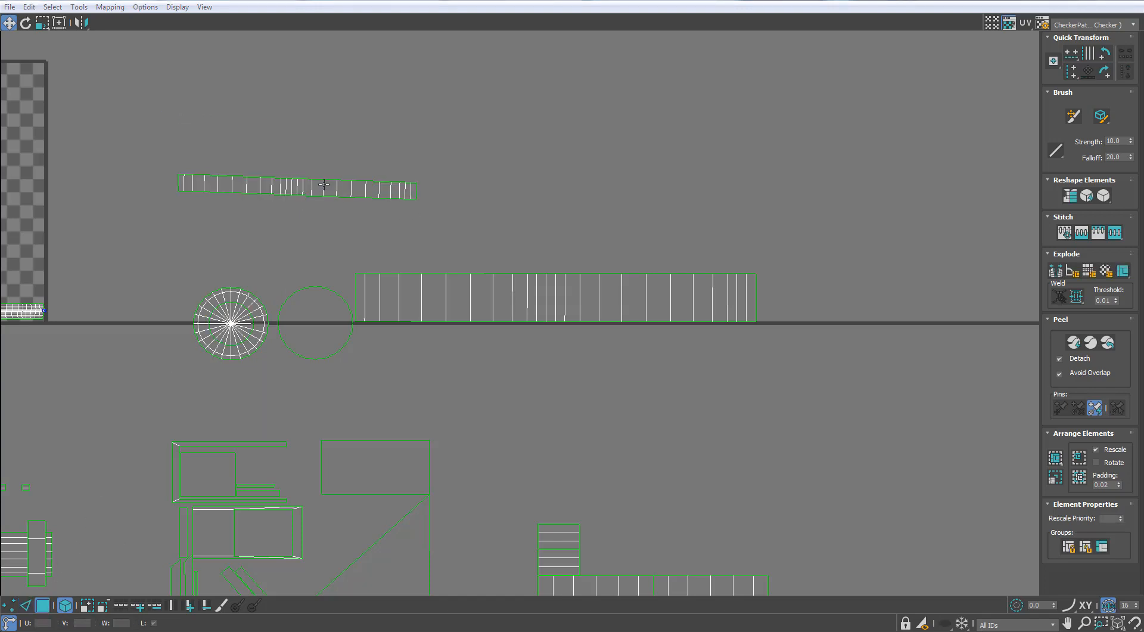
- Rotate the thin strip level and place it directly above the long strip, aligned with its left end
left_click(301, 189)
left_click_drag(313, 186, 470, 251)
scroll(441, 251, "up", 4)
key("e")
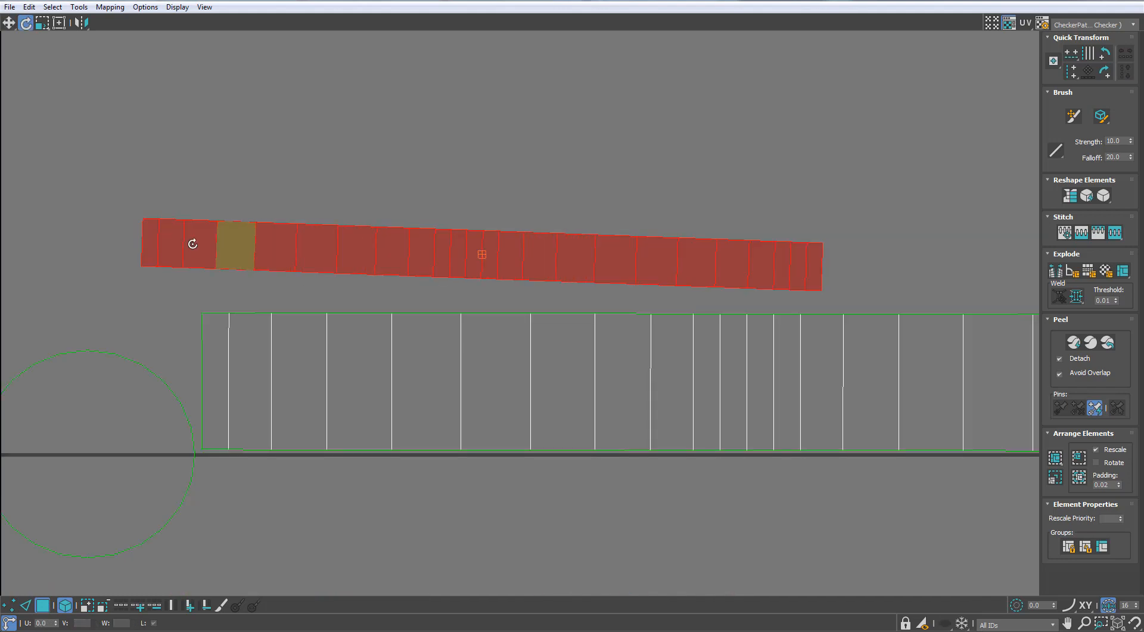
key("w")
left_click_drag(191, 242, 229, 276)
key("e")
key("w")
key("e")
key("w")
scroll(228, 276, "down", 4)
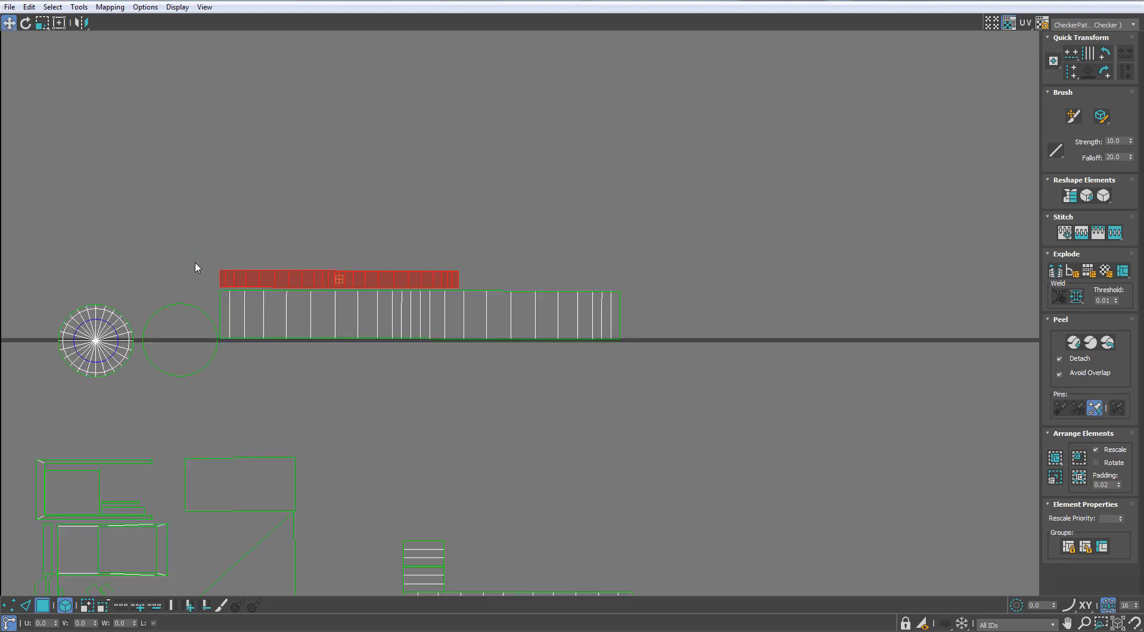
- Move the cylinder's spoked cap circle above the left end of the stacked strips
middle_click_drag(195, 267, 239, 261)
left_click(230, 282)
left_click(146, 348)
left_click_drag(146, 349, 301, 238)
left_click(283, 379)
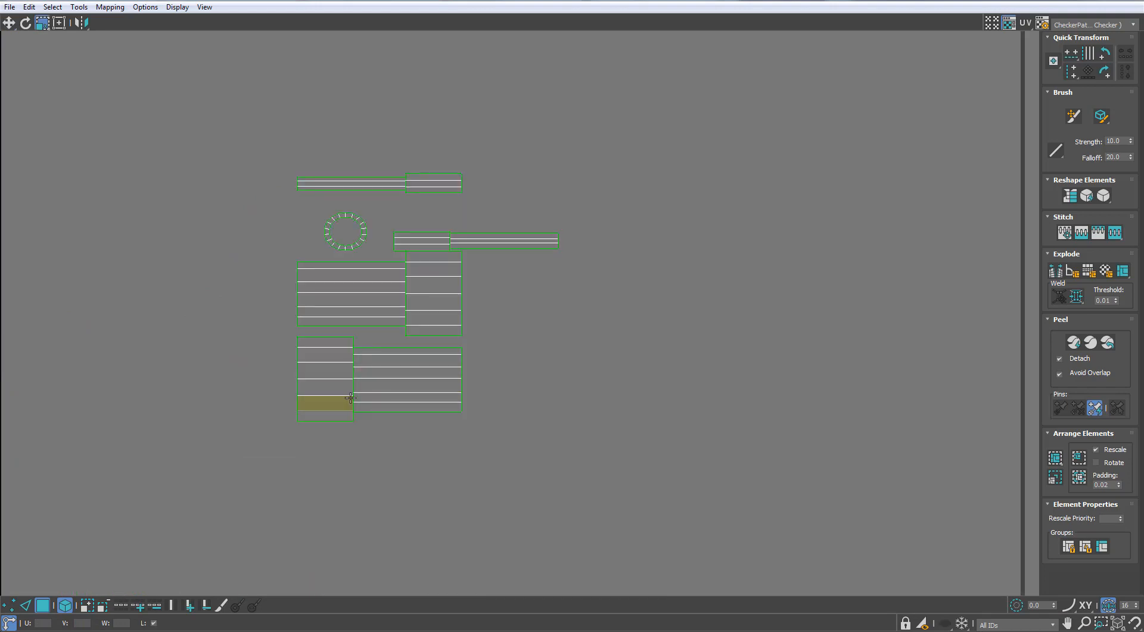
- Stitch the next cylinder's wide strips edge to edge into one tall continuous block
key("2")
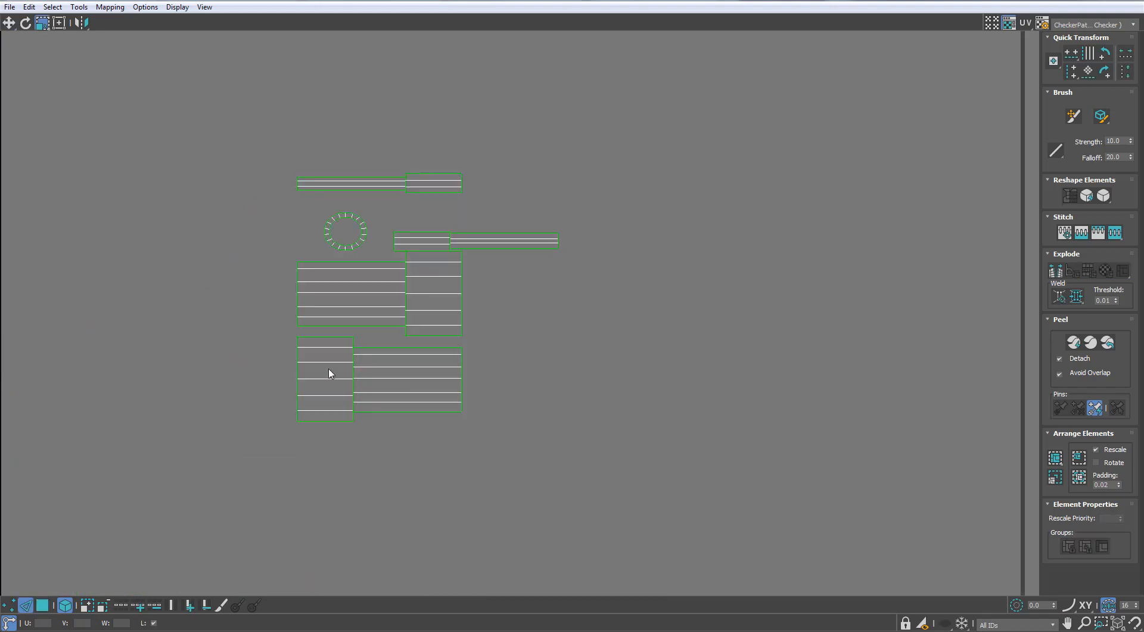
left_click(516, 235)
key("ctrl+s")
key("ctrl+s")
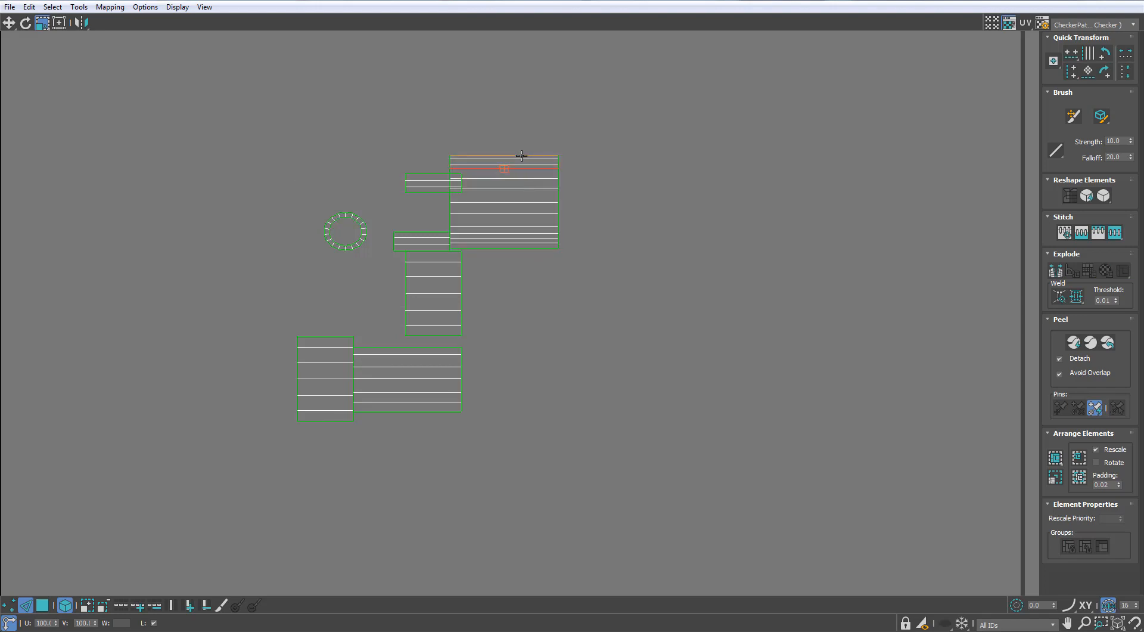
left_click(522, 154)
key("ctrl+s")
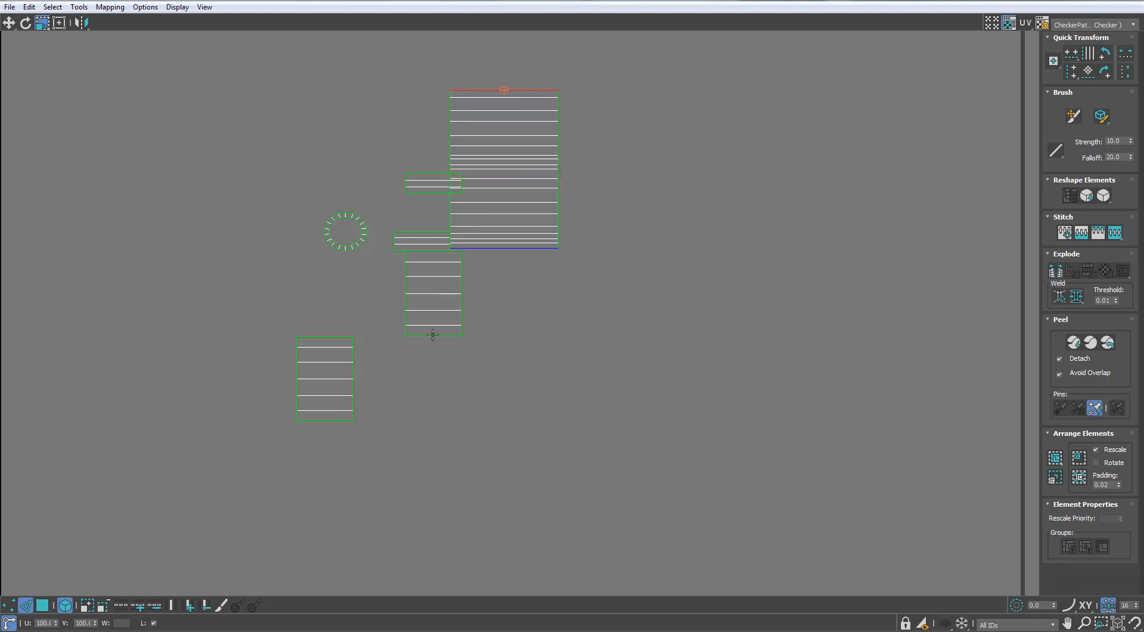
- Stitch the same cylinder's narrow strips edge to edge into one continuous vertical column
left_click(433, 335)
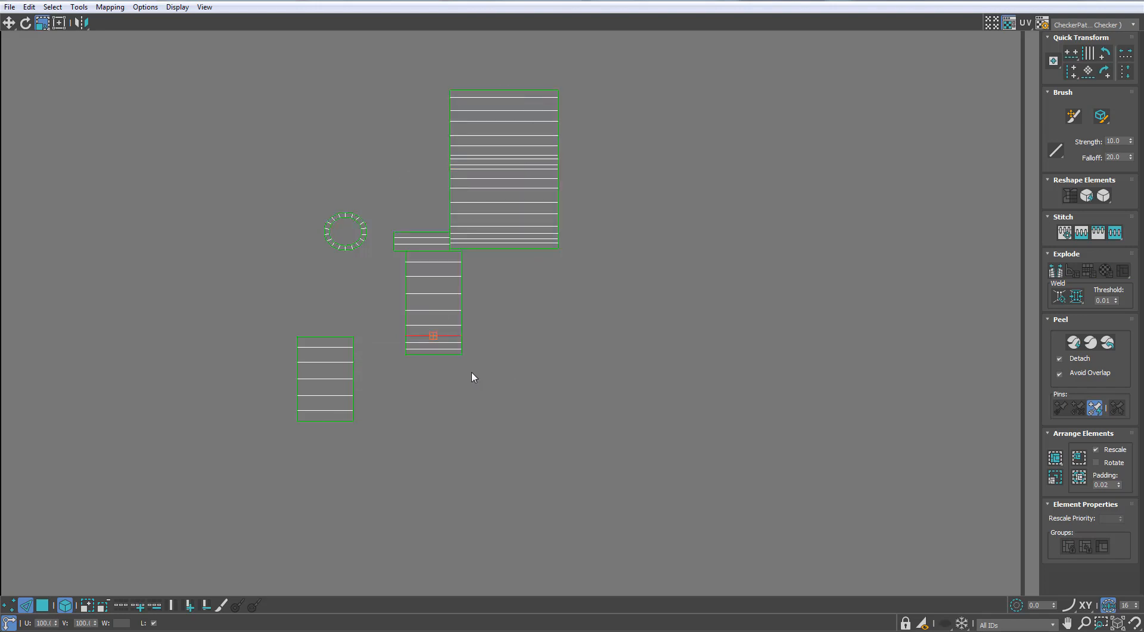
key("ctrl+s")
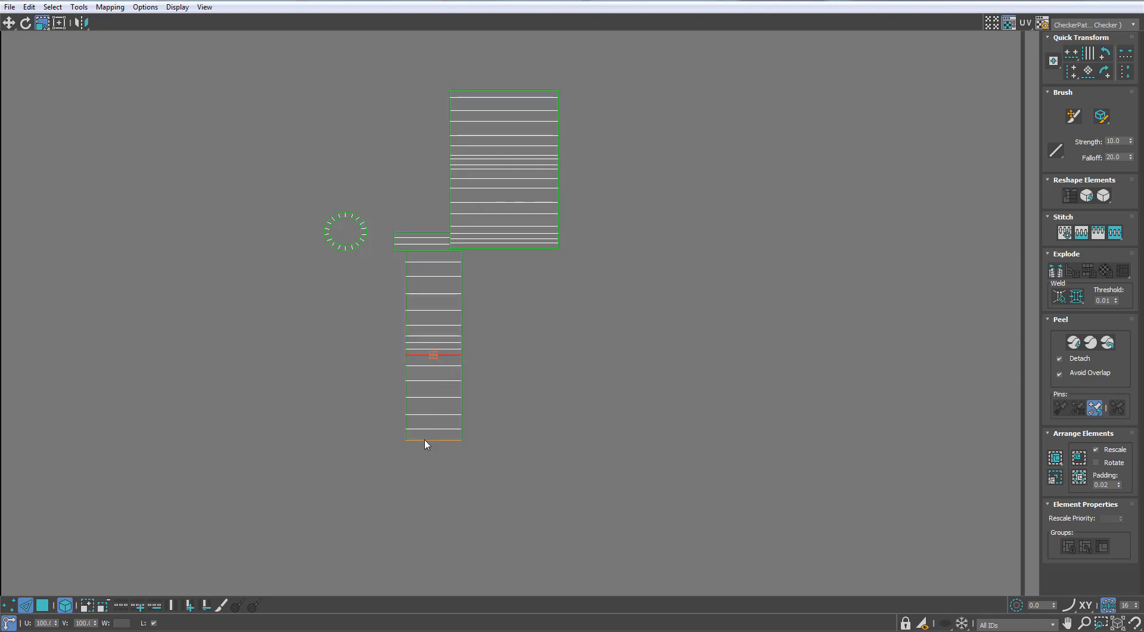
left_click(424, 440)
key("ctrl+s")
left_click(42, 605)
- Place the narrow column beside the wide block with their top edges level, and move the ring island beneath the block
left_click(428, 395)
key("w")
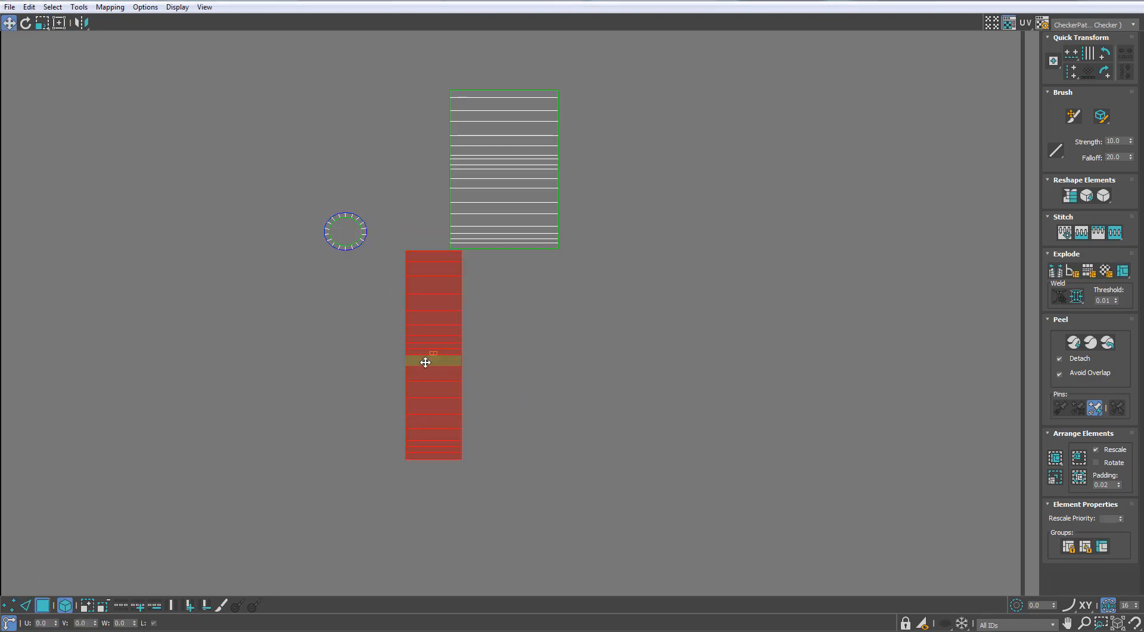
left_click_drag(425, 361, 406, 199)
left_click(478, 196)
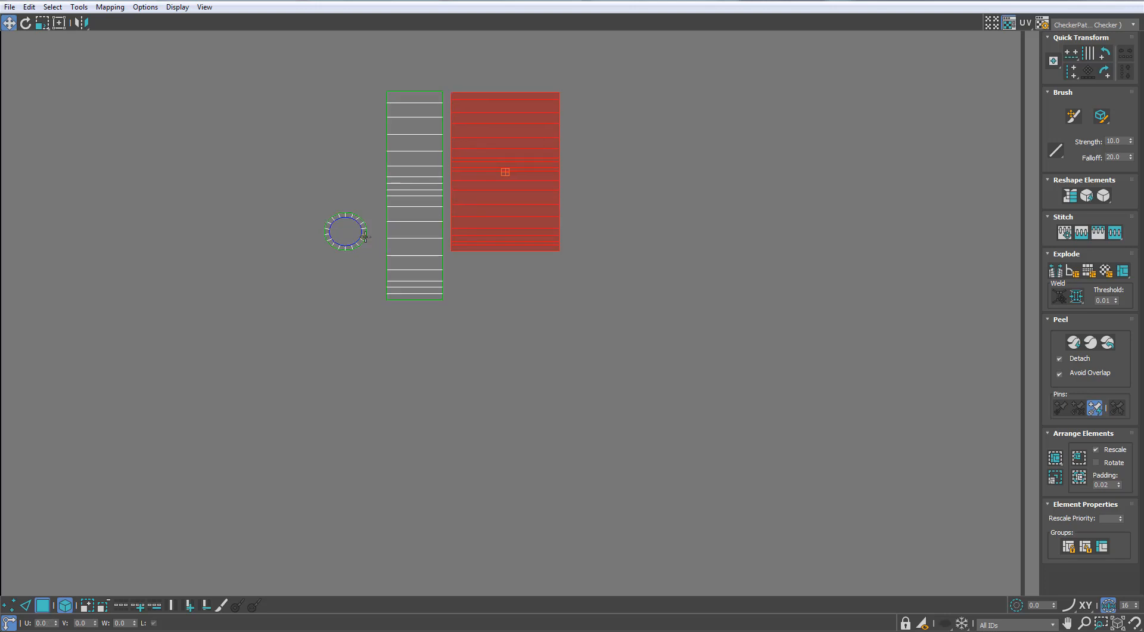
left_click_drag(365, 236, 500, 283)
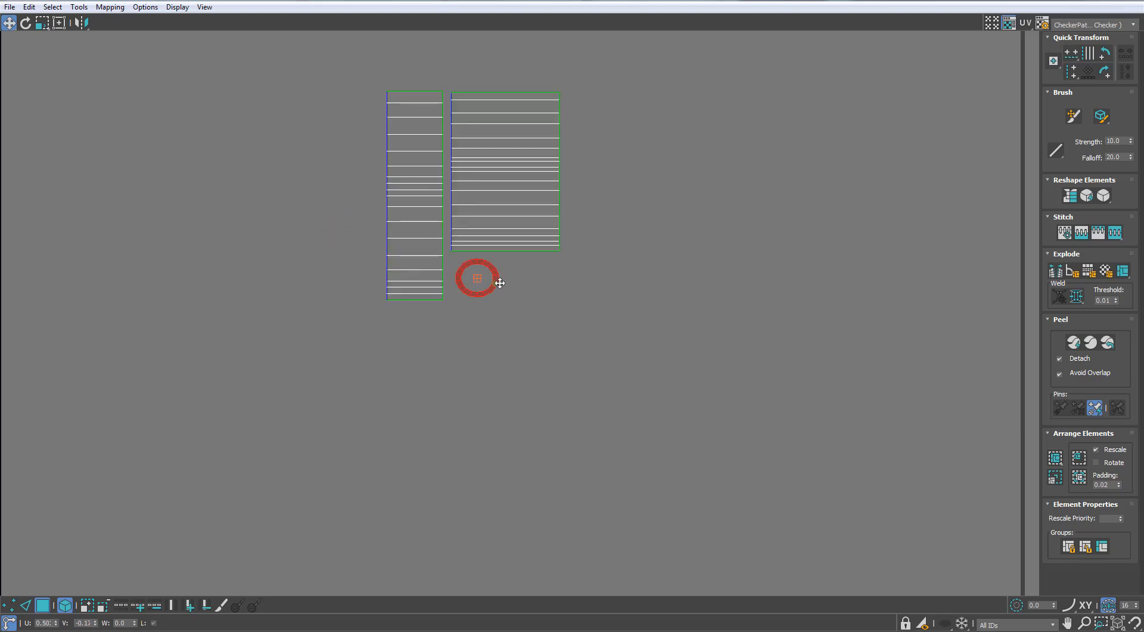
left_click(489, 332)
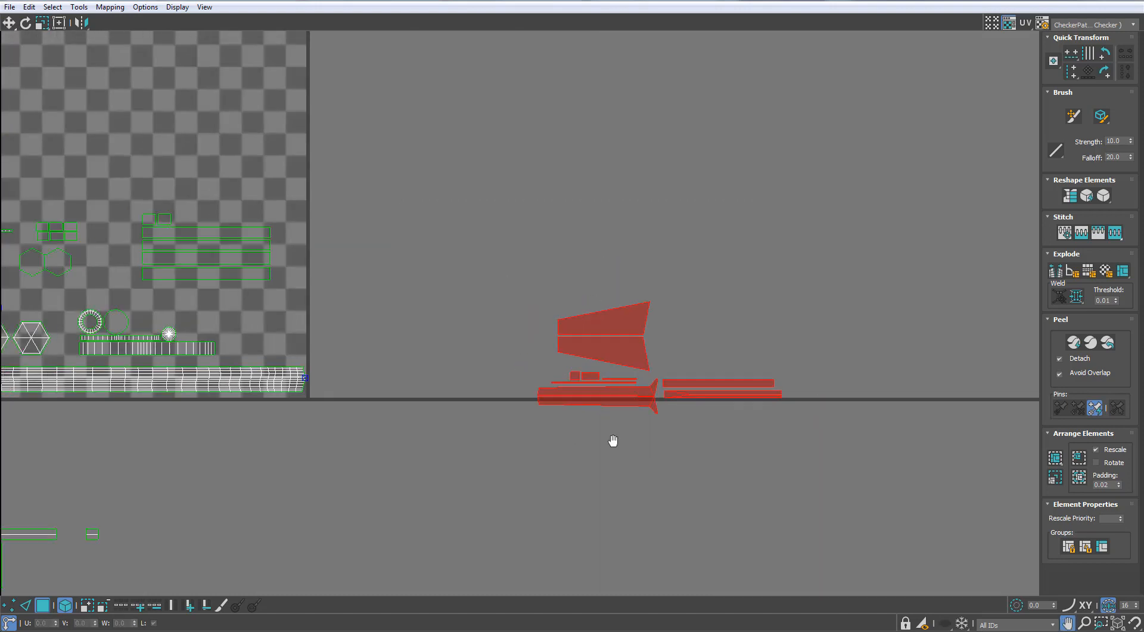
- Move the trapezoid panel group into the checker tile and place its two long side strips beneath the other islands
scroll(383, 280, "down", 3)
scroll(373, 269, "up", 5)
scroll(359, 307, "up", 4)
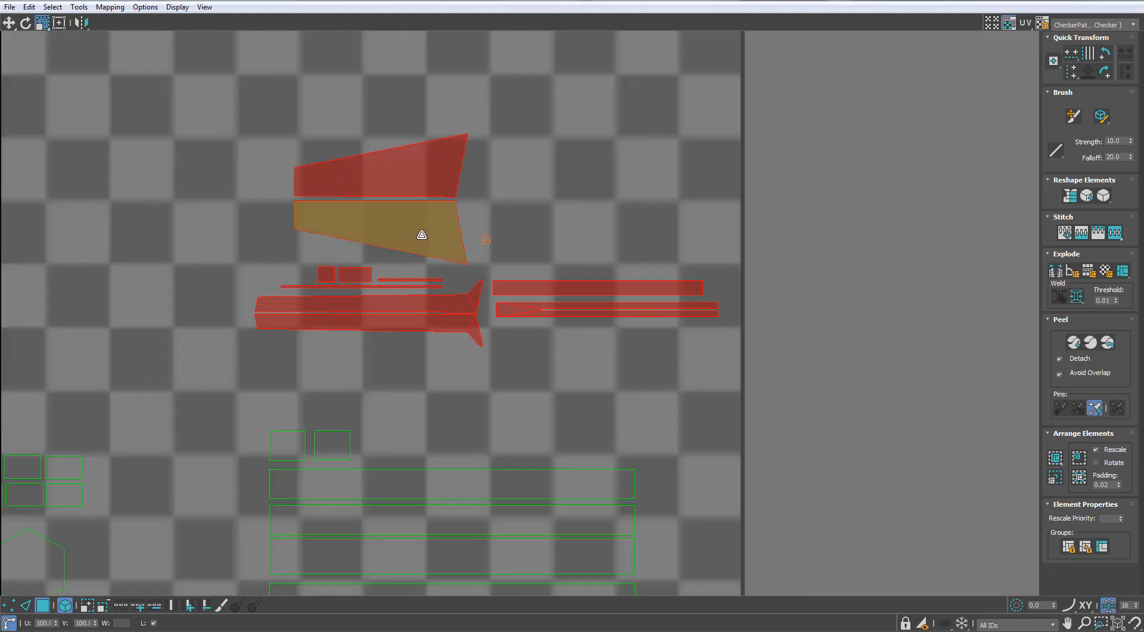
left_click(613, 331)
key("w")
left_click_drag(623, 319, 485, 171)
scroll(637, 256, "down", 5)
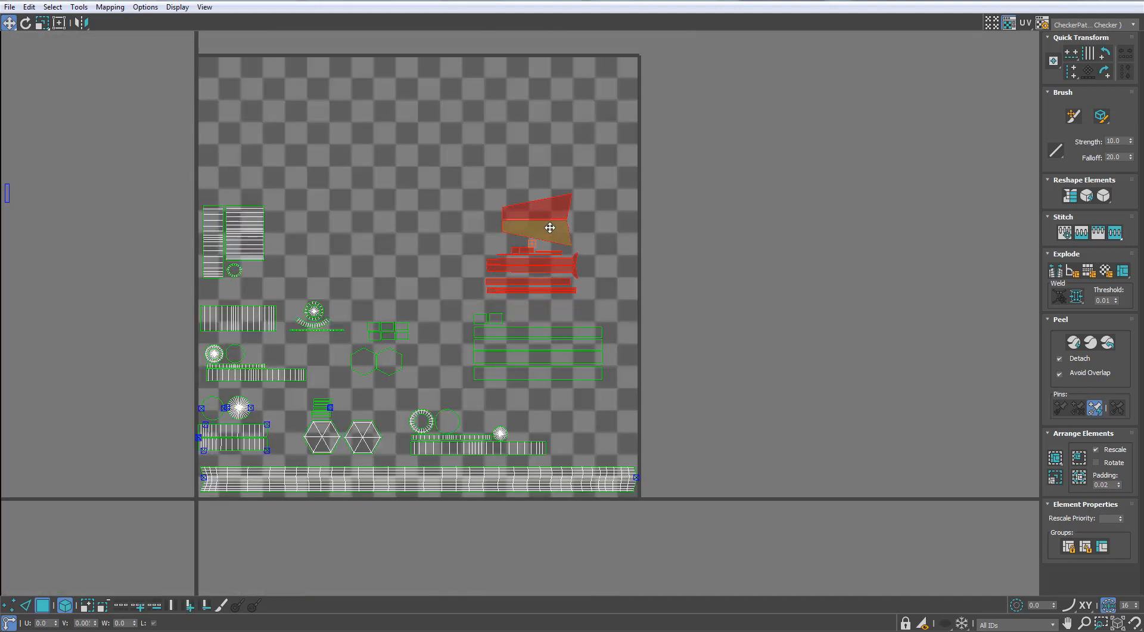
- Scale the two stretched elliptical caps horizontally into round circles and place them above the segmented strip, beside the small stacked block
scroll(549, 225, "down", 3)
middle_click_drag(434, 171, 513, 199)
scroll(513, 199, "down", 2)
middle_click_drag(925, 395, 741, 327)
scroll(732, 375, "up", 4)
left_click(731, 394)
scroll(718, 455, "up", 2)
left_click(495, 384, "ctrl")
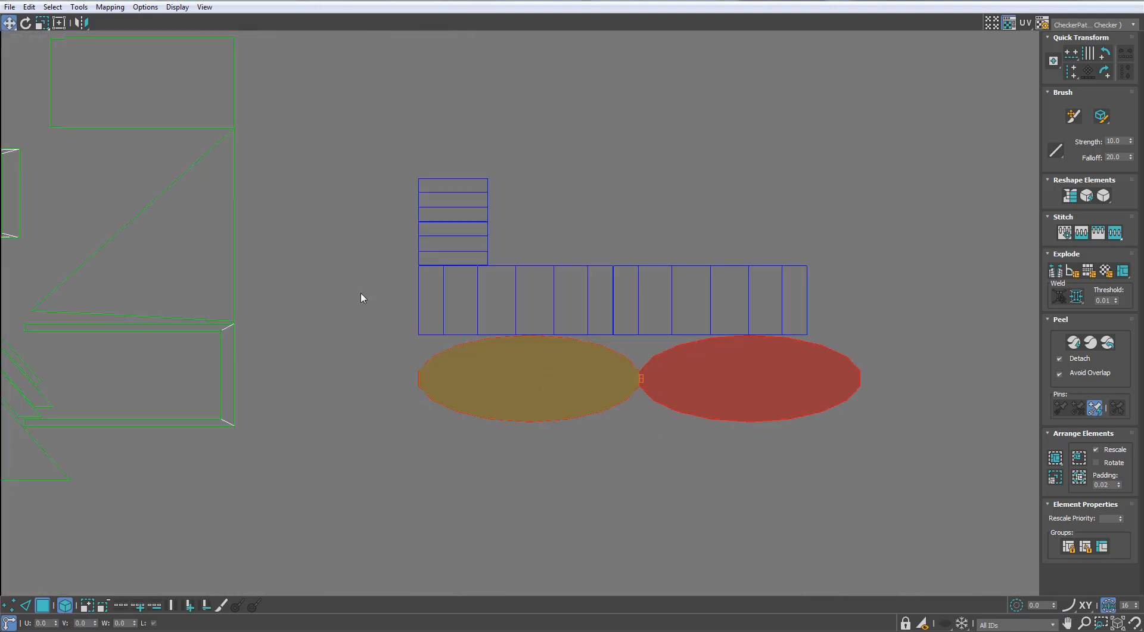
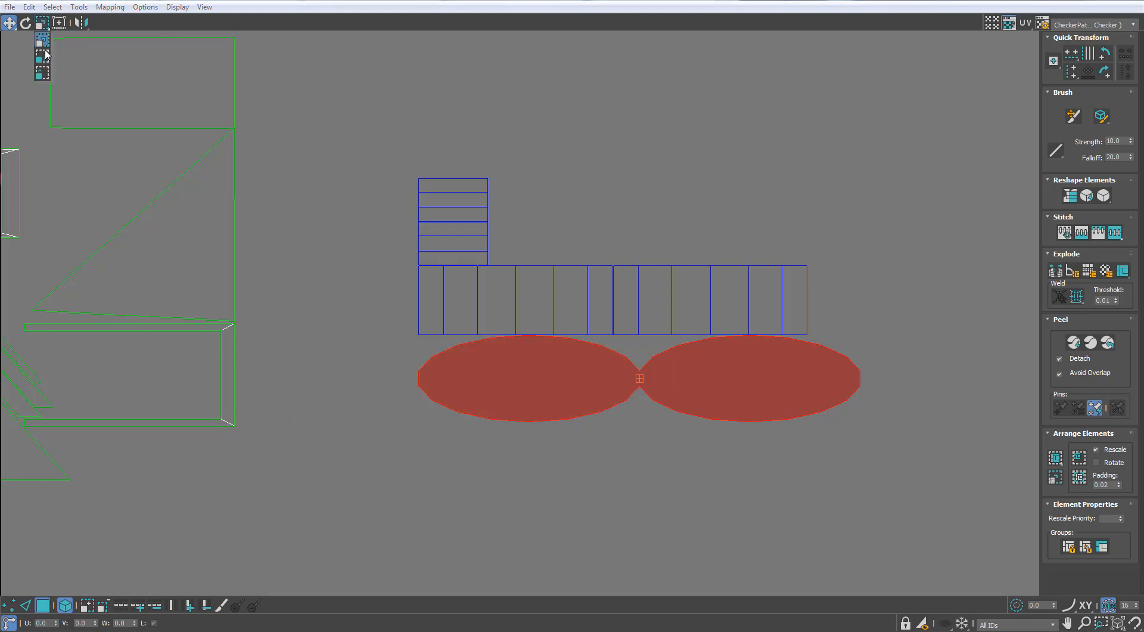
left_click_drag(44, 50, 44, 57)
left_click_drag(444, 376, 419, 391)
left_click(45, 33)
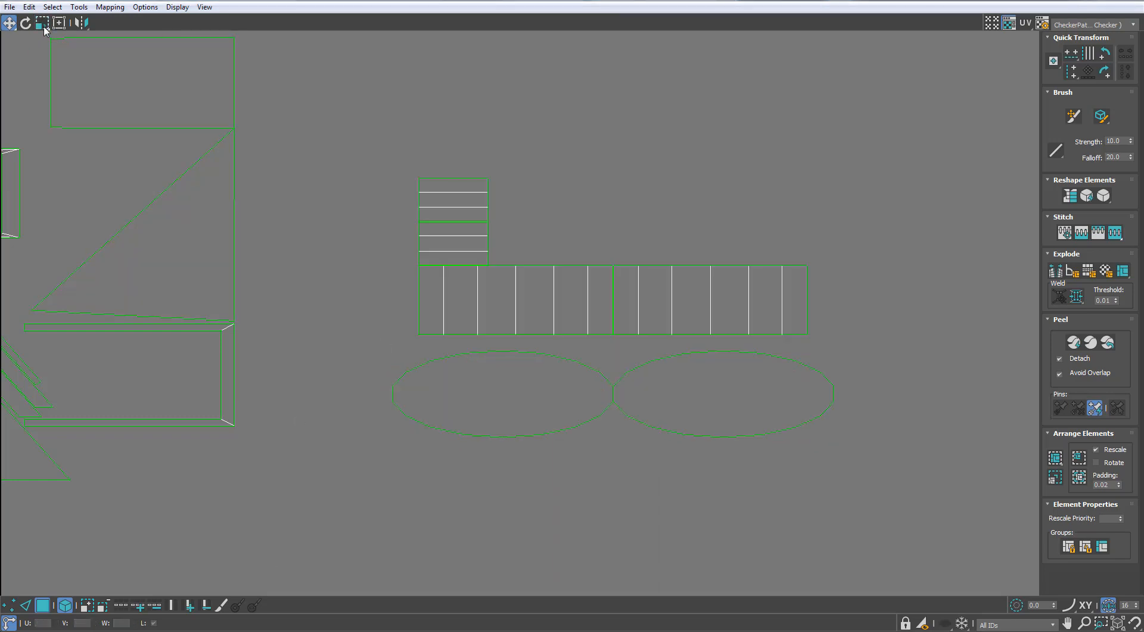
middle_click_drag(465, 394, 443, 381)
left_click(46, 33)
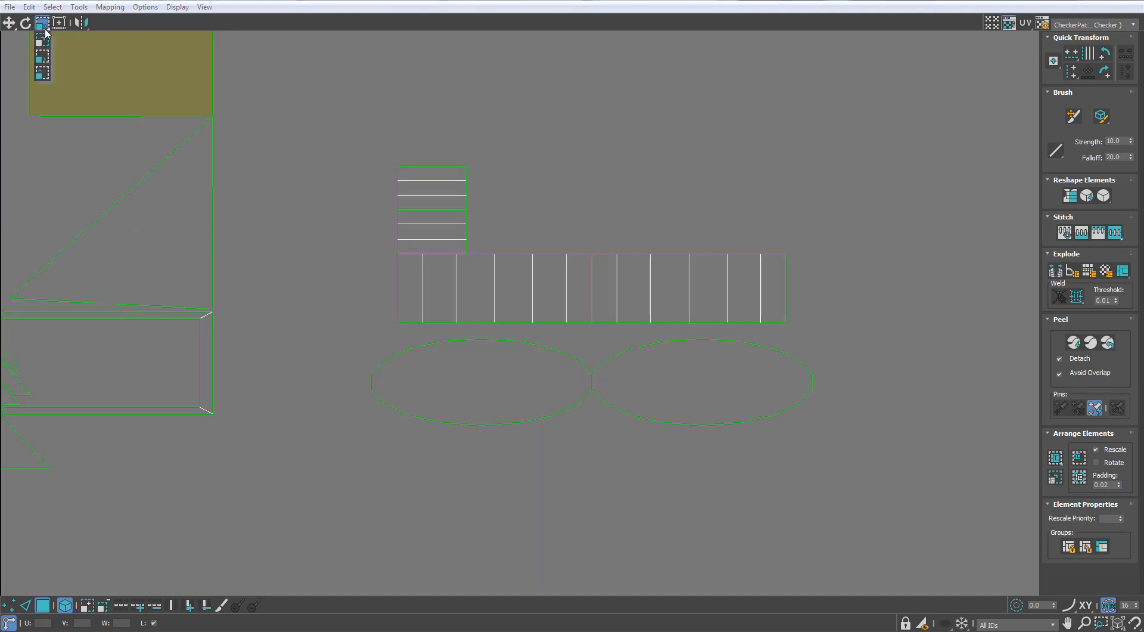
left_click(437, 380)
left_click(638, 406, "ctrl")
left_click_drag(516, 398, 508, 222)
key("w")
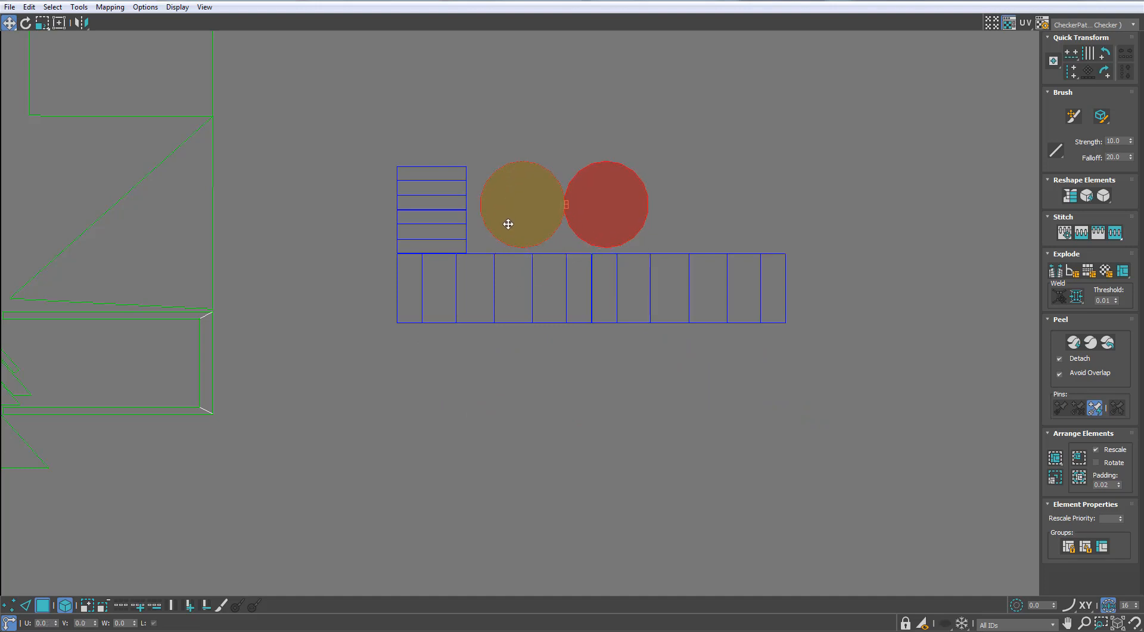
- Space the two circles slightly apart above the strip's left end and join the stacked block's two halves into the strip
left_click(692, 189)
left_click_drag(621, 221, 629, 220)
left_click(440, 219)
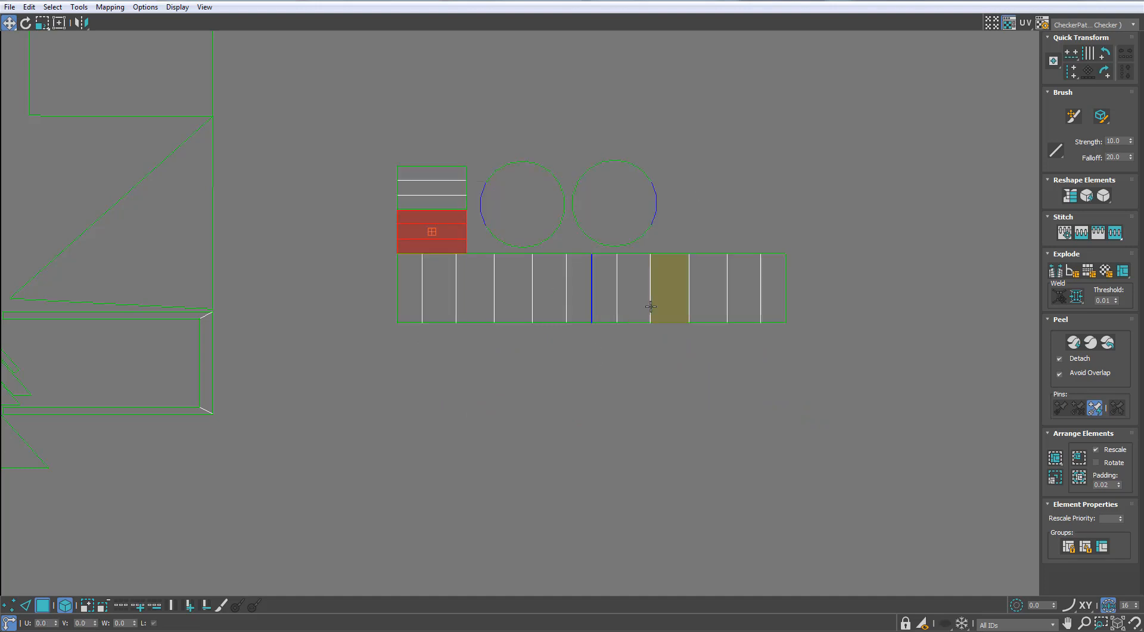
left_click_drag(651, 307, 656, 312)
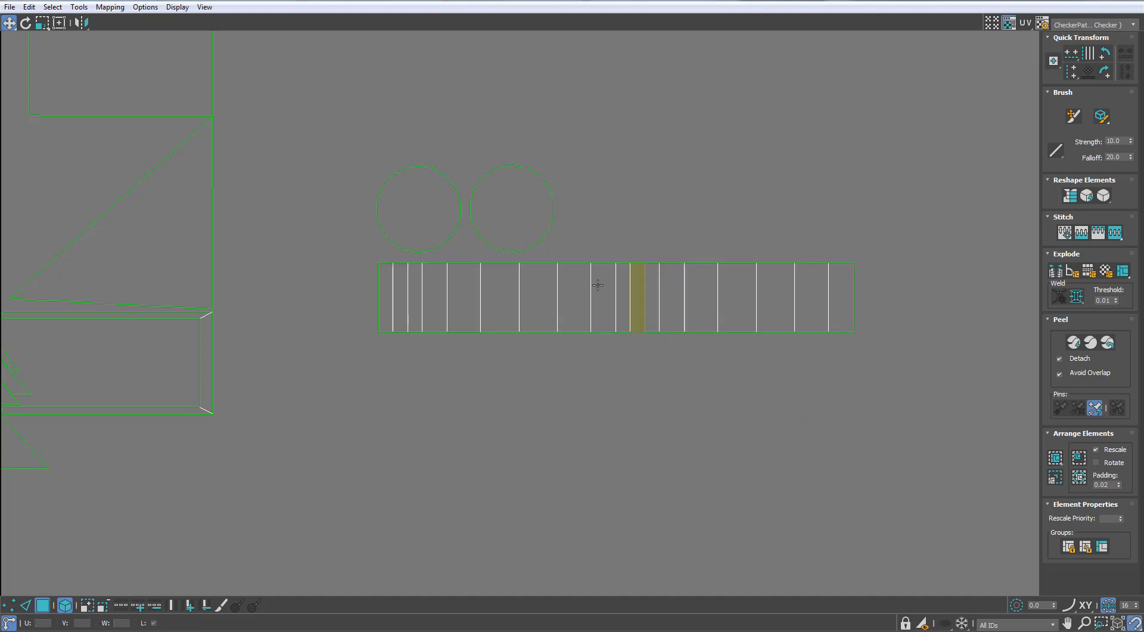
- Move the two circles and their joined strip up to the checker tile and scale the group down to fit its width
scroll(598, 284, "down", 5)
middle_click_drag(597, 283, 672, 340)
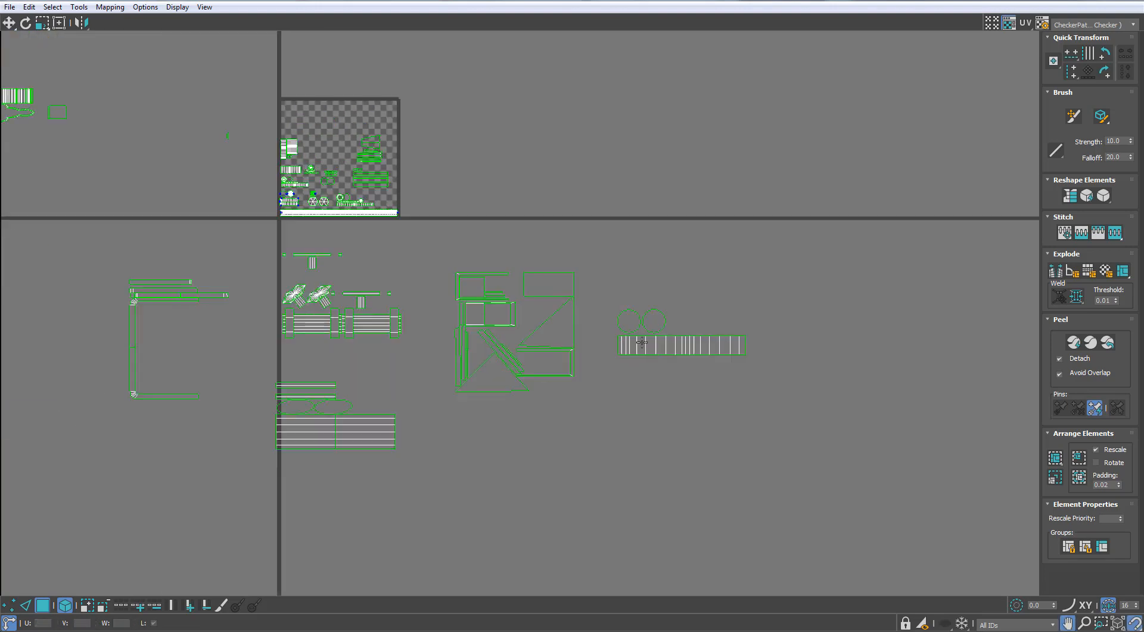
left_click_drag(612, 303, 284, 146)
scroll(334, 120, "up", 4)
key("r")
scroll(283, 112, "up", 3)
middle_click_drag(282, 112, 389, 160)
key("w")
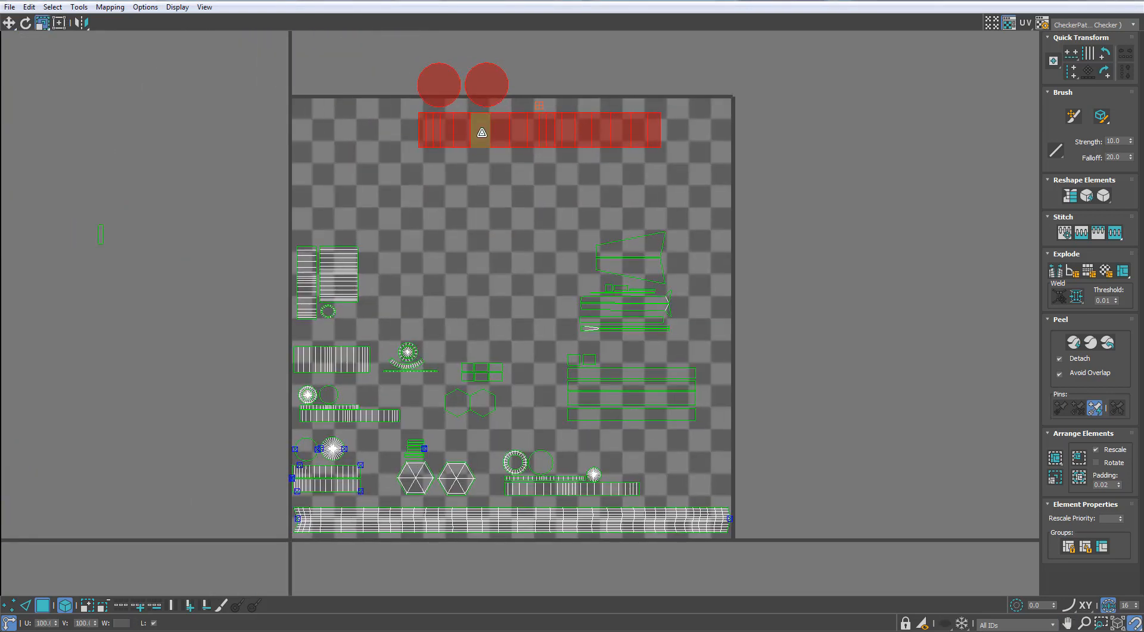
- Scale the circles-and-strip group down further and place it near the tile's left edge, above the column and wide block
left_click_drag(480, 133, 344, 265)
key("r")
key("w")
left_click_drag(383, 215, 364, 230)
key("r")
key("w")
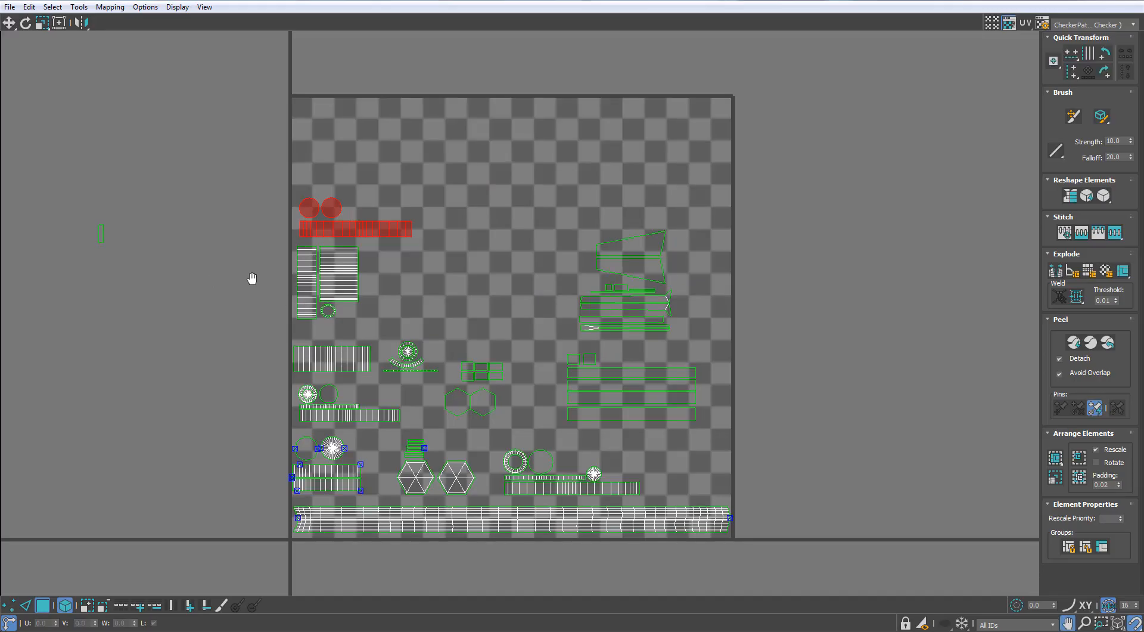
- Shrink the circles-and-strip group a little more and align it with the left edge of the column below
scroll(250, 276, "up", 4)
key("r")
left_click_drag(538, 187, 538, 226)
key("w")
left_click_drag(584, 181, 536, 192)
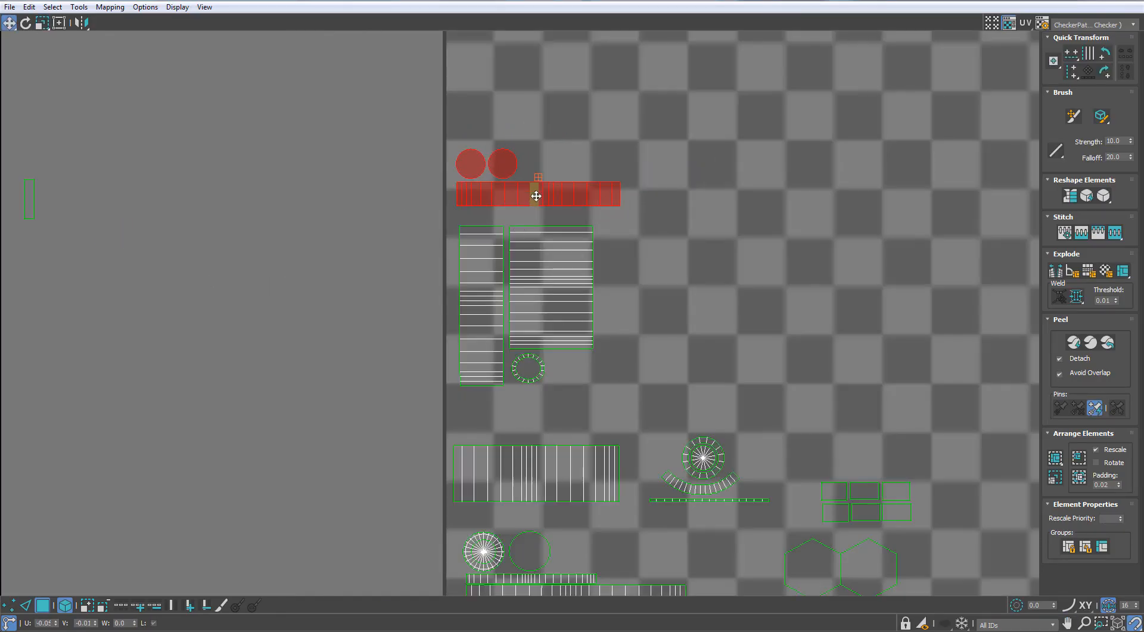
- Move the two large triangles out of the packed panel cluster below the tile, to its right side
scroll(662, 237, "down", 9)
middle_click_drag(669, 230, 306, 51)
left_click(551, 243)
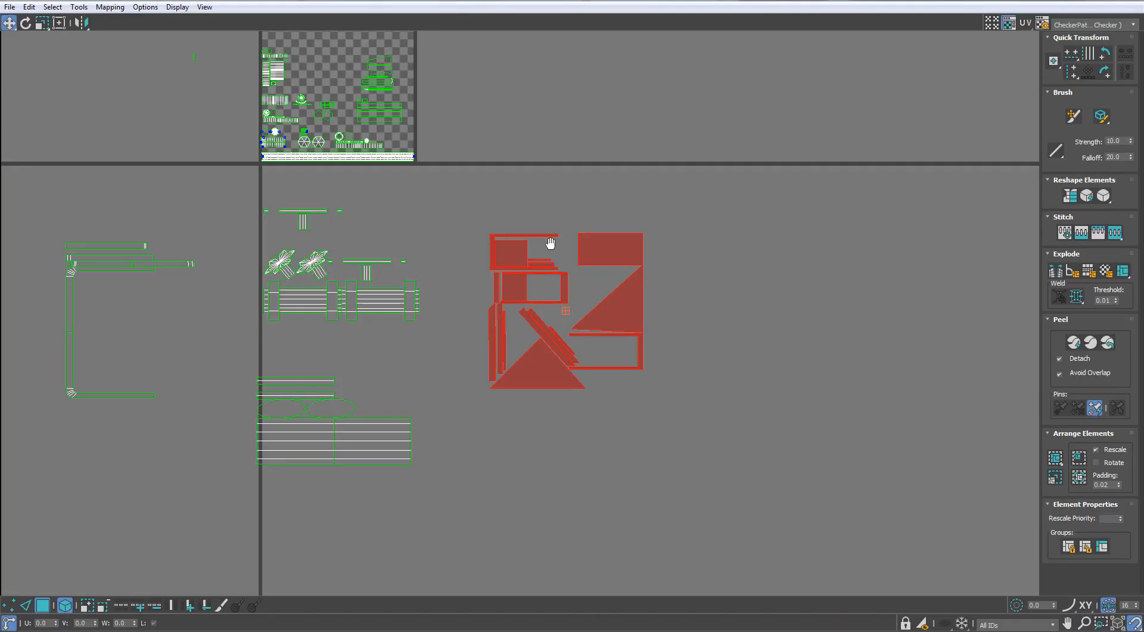
scroll(550, 244, "up", 5)
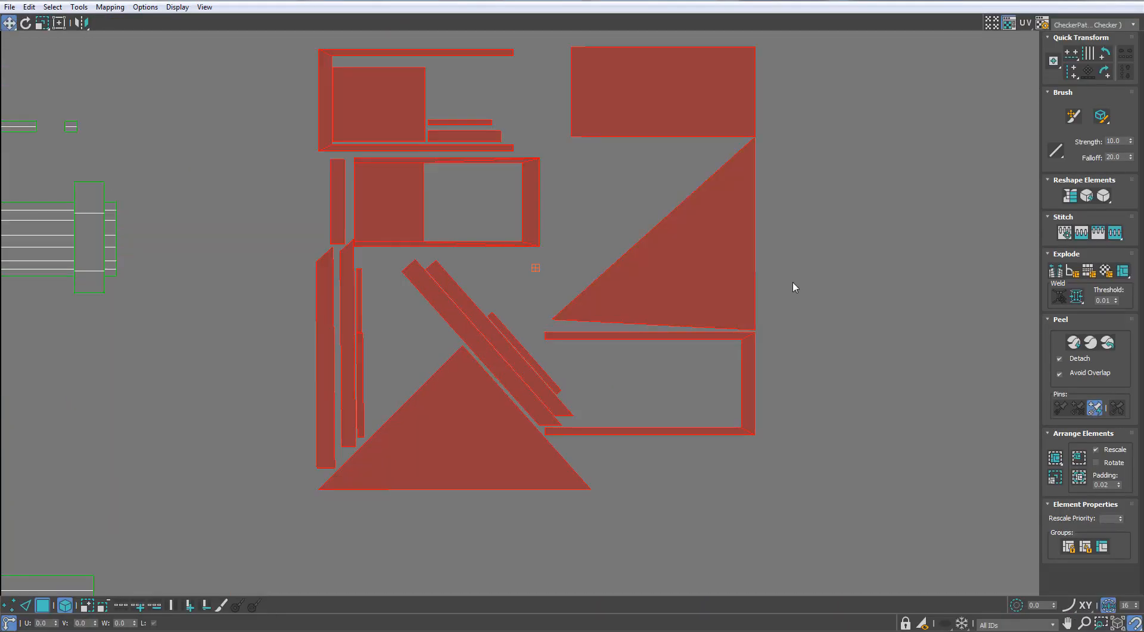
left_click(721, 282)
scroll(720, 282, "down", 2)
left_click_drag(569, 442, 924, 308)
left_click_drag(726, 297, 875, 144)
middle_click_drag(887, 288, 742, 398)
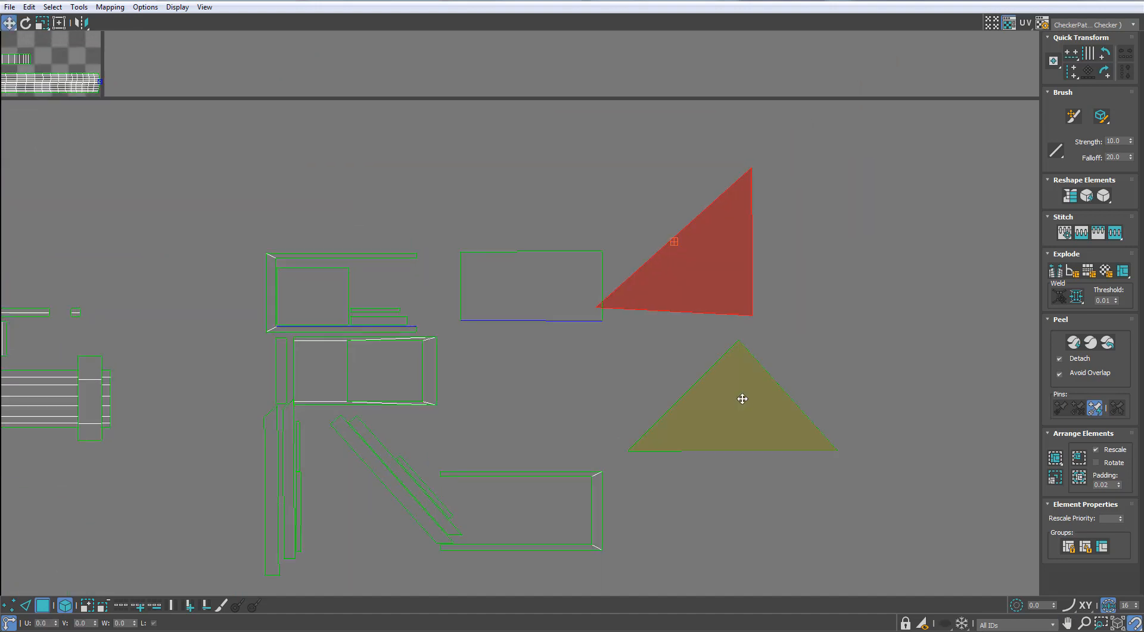
- Move the upright triangle up onto the horizontal tile boundary line and rotate it until its base is level
left_click_drag(742, 399, 643, 70)
middle_click_drag(646, 79, 620, 258)
scroll(620, 258, "up", 3)
left_click_drag(609, 288, 593, 247)
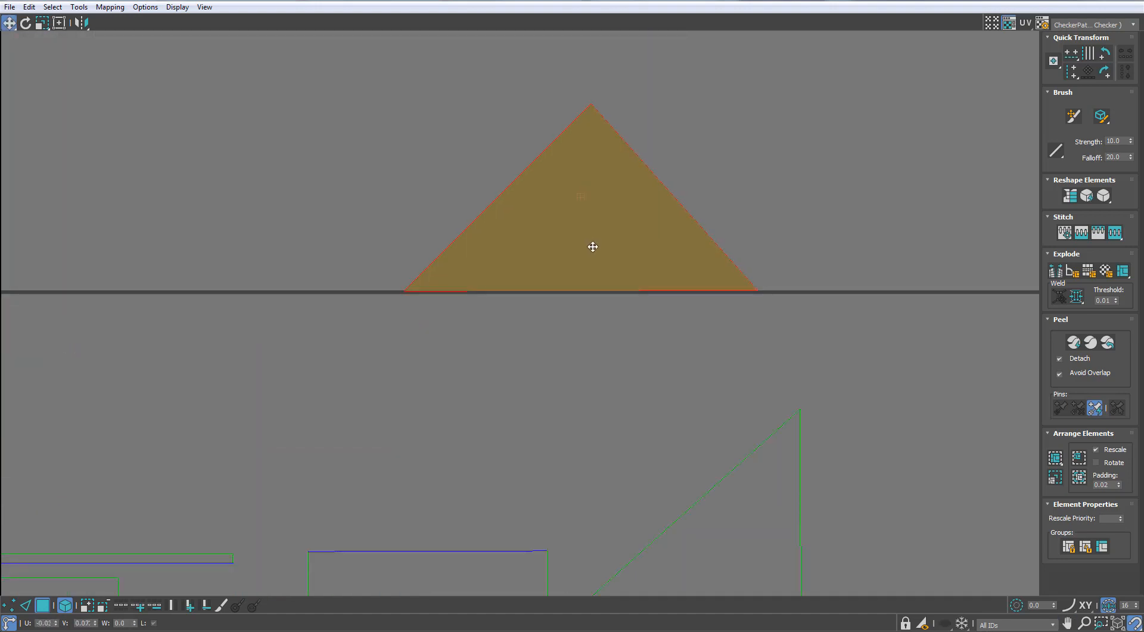
scroll(626, 255, "up", 2)
key("e")
left_click_drag(782, 296, 781, 299)
- Rotate the other triangle by about 85 degrees and place it just below the boundary line beside the first triangle
scroll(780, 314, "down", 3)
left_click_drag(817, 456, 853, 337)
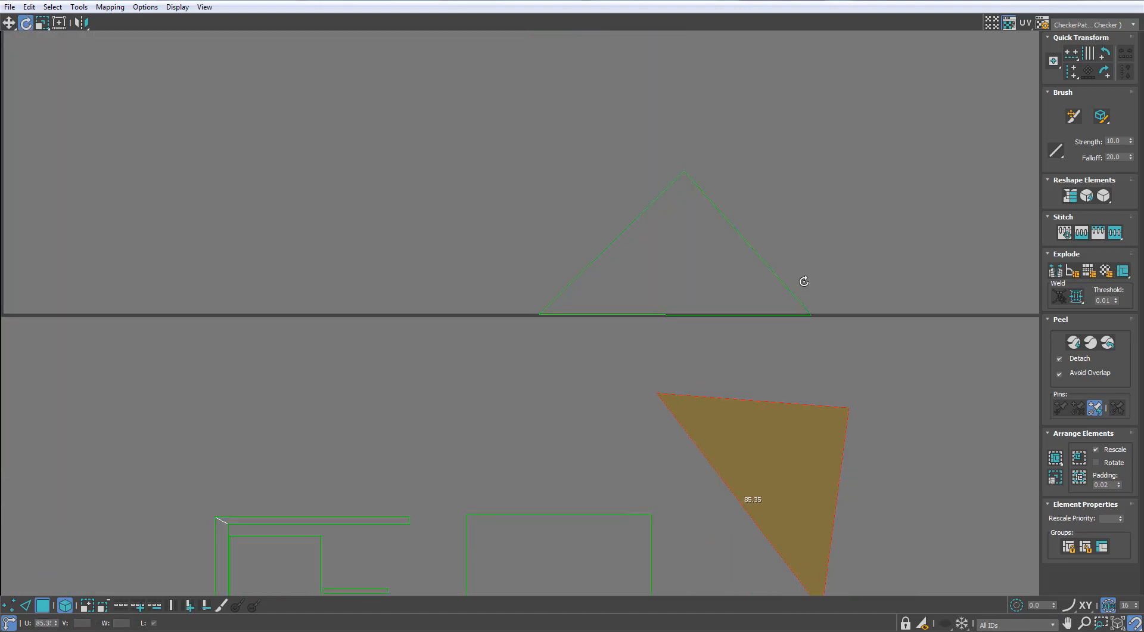
key("w")
left_click_drag(795, 448, 971, 352)
scroll(799, 352, "up", 1)
middle_click_drag(941, 356, 629, 365)
scroll(626, 365, "up", 3)
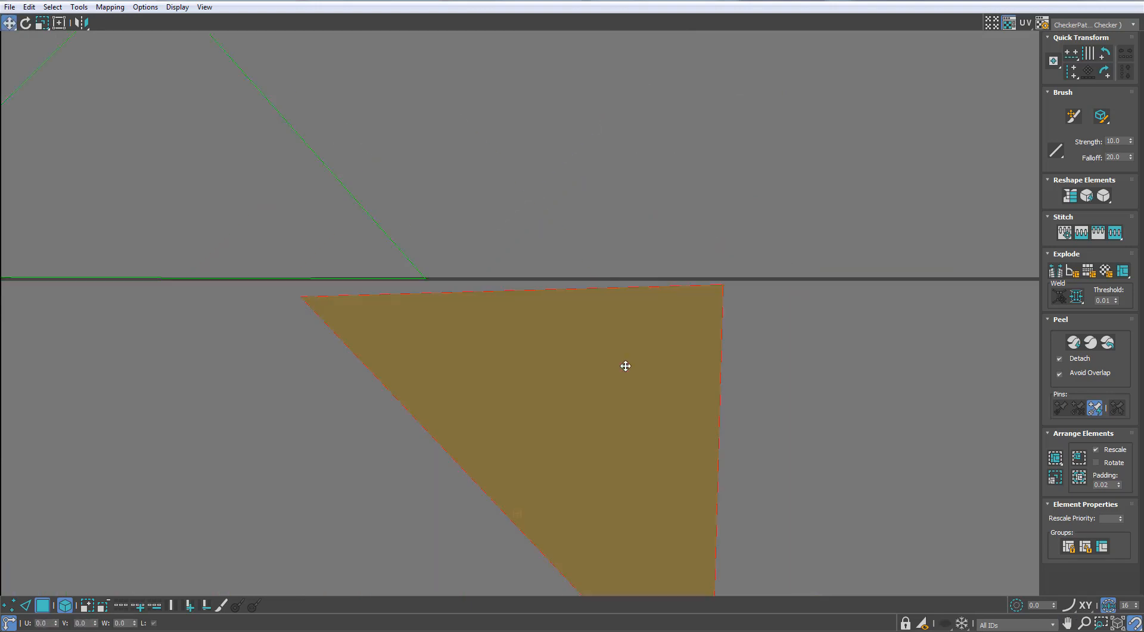
- Shift the lower triangle along the boundary line and fine-rotate it until its upper edge is level
left_click_drag(640, 365, 833, 363)
key("e")
left_click_drag(891, 315, 659, 308)
key("w")
scroll(899, 296, "down", 3)
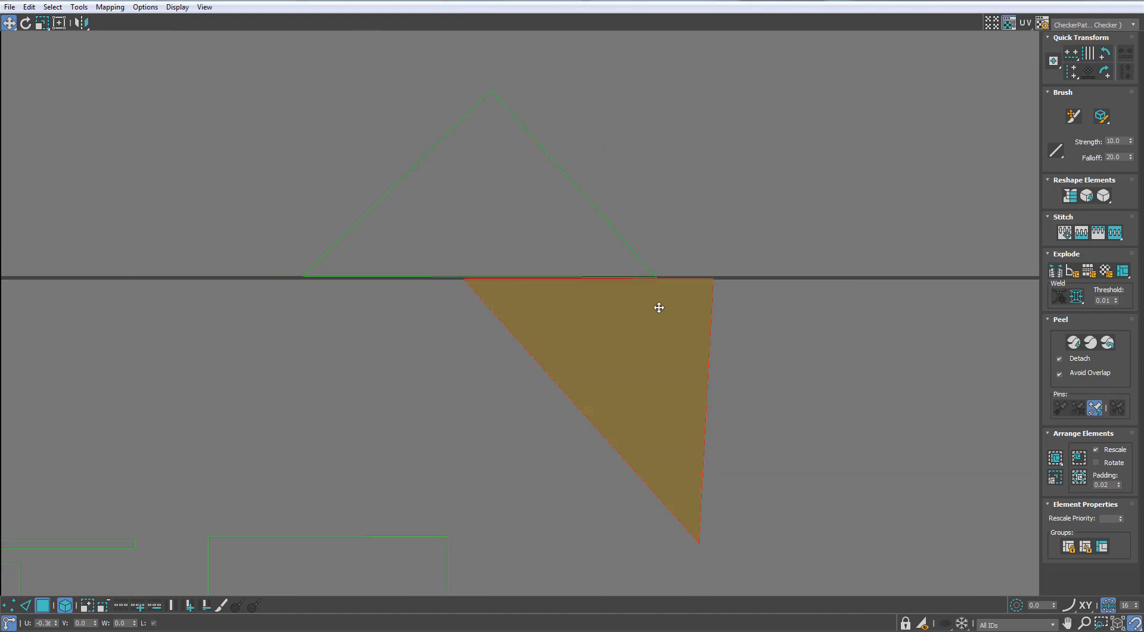
- Pair the two triangles base to base as a diamond and stack the rectangular panels compactly beside them
left_click(585, 245)
scroll(587, 247, "down", 3)
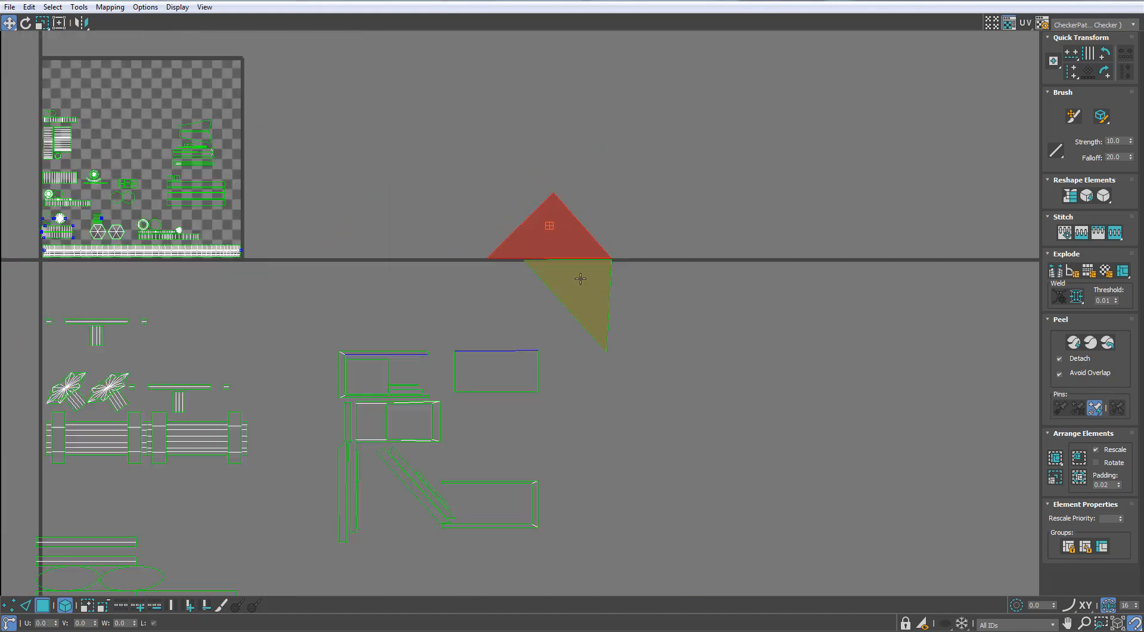
middle_click_drag(580, 280, 681, 208)
left_click_drag(601, 299, 530, 176)
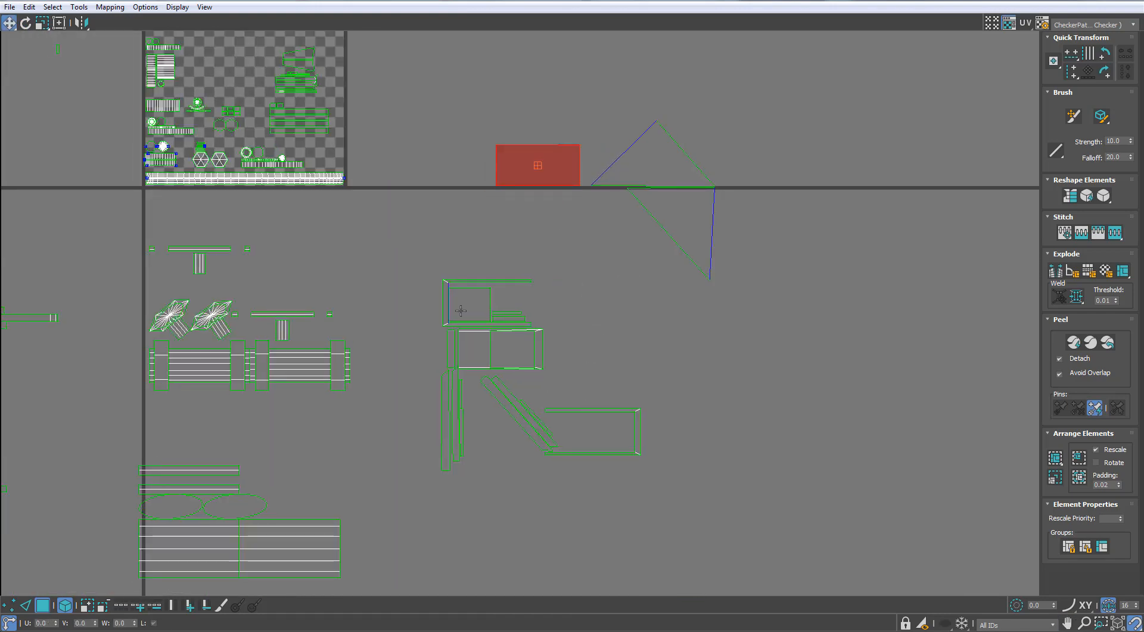
scroll(445, 283, "up", 3)
left_click_drag(467, 282, 392, 66)
middle_click_drag(407, 245, 434, 325)
scroll(434, 324, "down", 4)
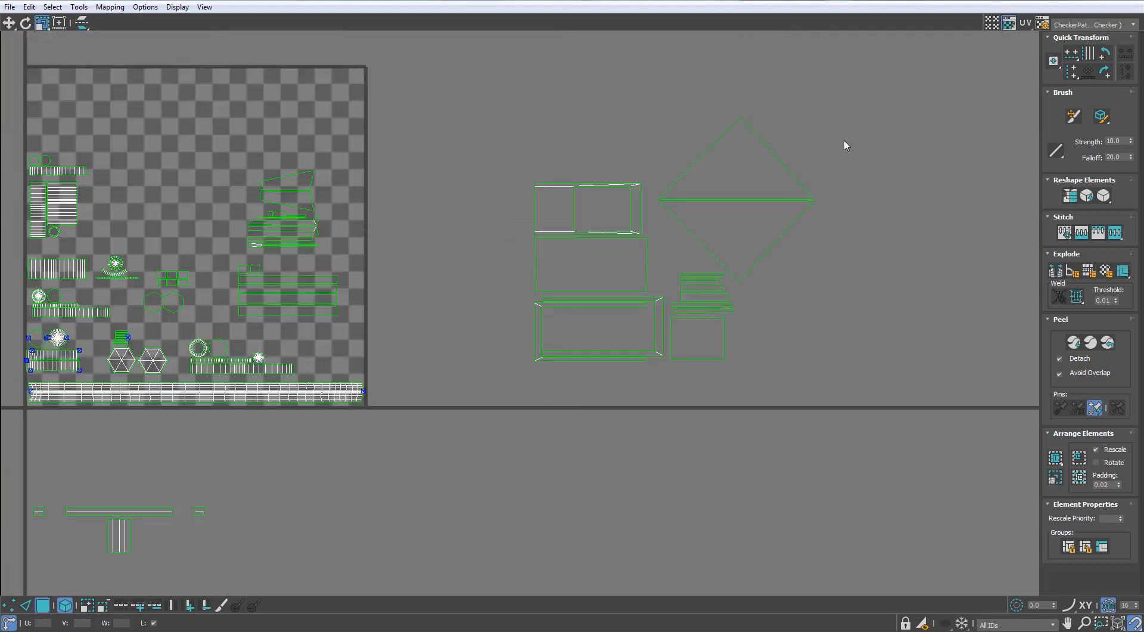
- Scale the diamond-and-panels group down and place it in the checker tile, right of the striped column and wide block
left_click_drag(846, 145, 498, 427)
left_click_drag(752, 243, 747, 338)
key("w")
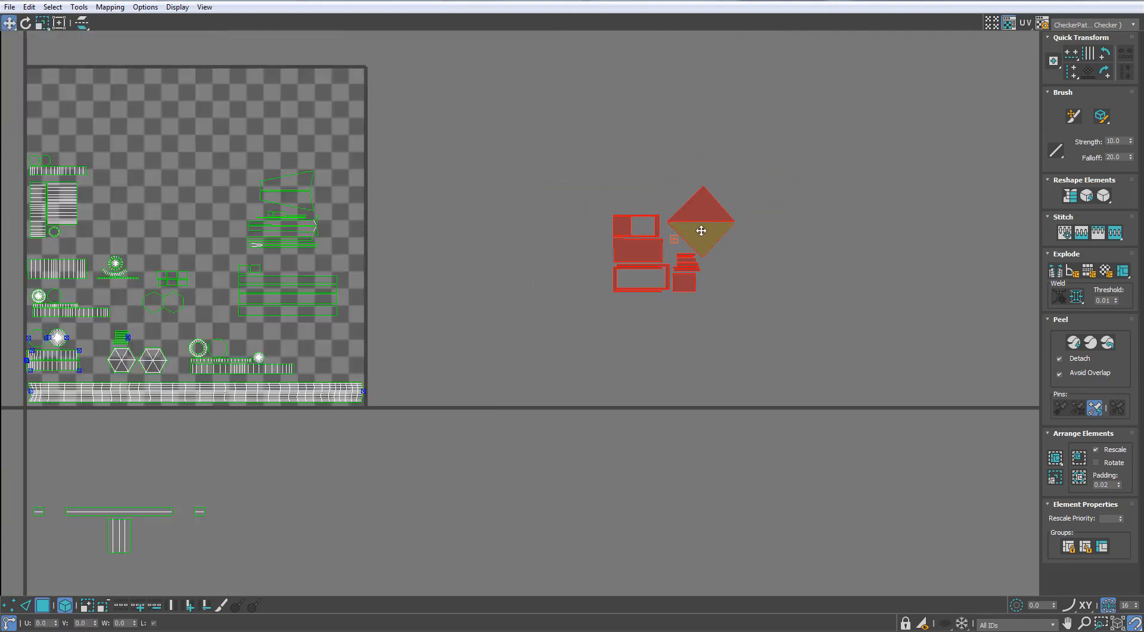
left_click_drag(703, 230, 184, 240)
scroll(218, 194, "up", 4)
key("r")
middle_click_drag(184, 240, 439, 232)
key("w")
left_click_drag(440, 210, 352, 197)
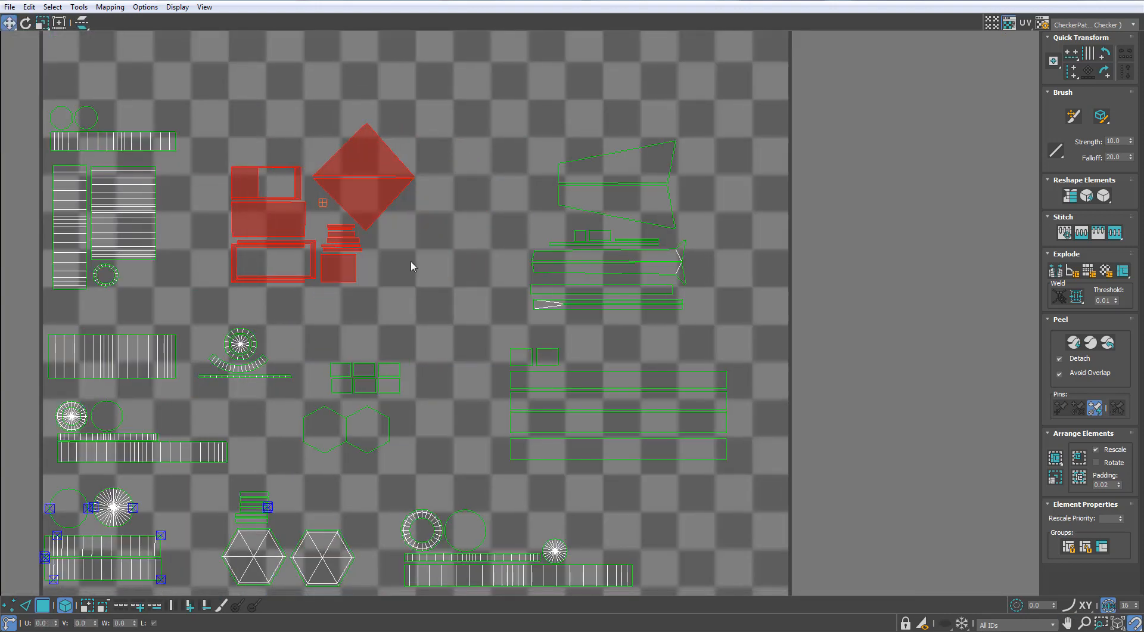
- Join the lobed part's side pieces into two long strips and separate its two lobed outlines
left_click(411, 261)
scroll(410, 260, "down", 7)
middle_click_drag(395, 374, 602, 319)
scroll(354, 118, "up", 3)
middle_click_drag(355, 119, 527, 154)
left_click_drag(523, 150, 231, 343)
middle_click_drag(403, 297, 531, 392)
scroll(531, 392, "up", 3)
left_click(524, 390)
key("2")
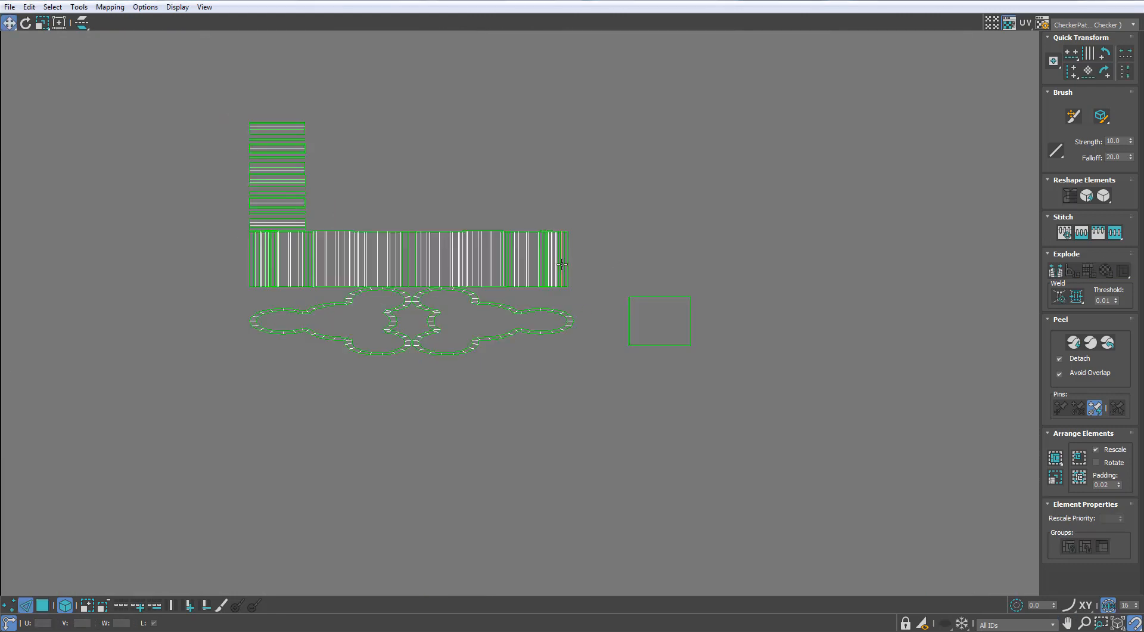
left_click(558, 258)
scroll(557, 262, "up", 3)
scroll(563, 262, "down", 1)
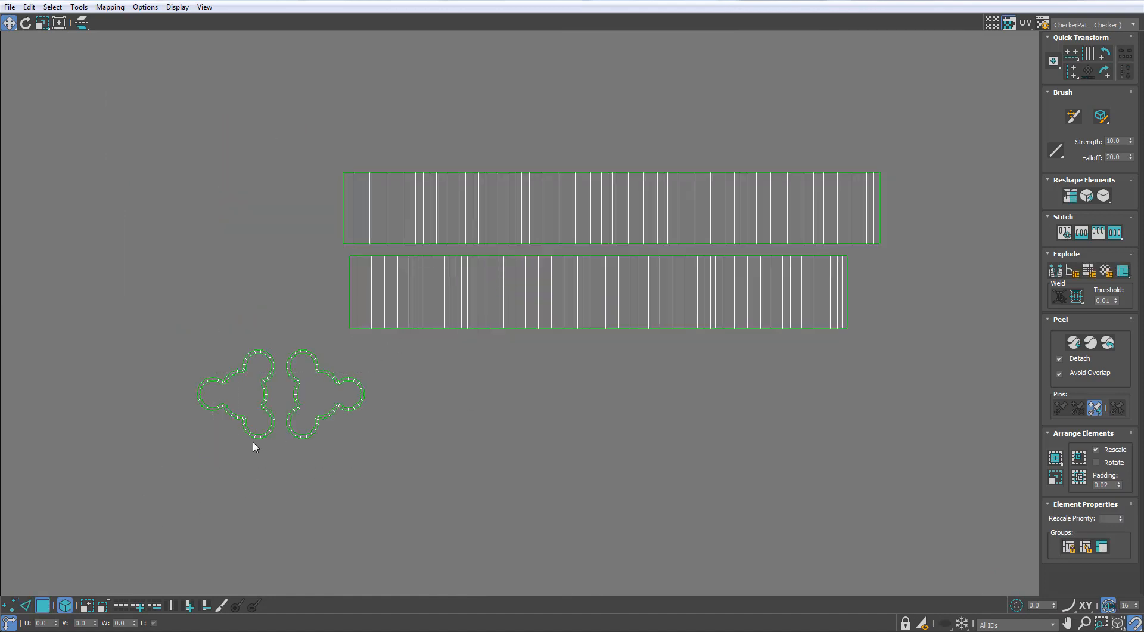
- Place the two lobed outlines above the strips' left end and move the whole group up towards the checker tile
left_click_drag(350, 401, 498, 123)
left_click_drag(675, 79, 338, 373)
scroll(389, 339, "down", 4)
middle_click_drag(426, 327, 324, 319)
left_click_drag(323, 319, 735, 362)
- Scale the lobed-outlines-and-strips group down and place it near the tile's left edge, above the circles and their strip
scroll(781, 353, "up", 3)
key("r")
left_click_drag(849, 322, 785, 359)
left_click_drag(773, 311, 749, 435)
key("r")
left_click_drag(816, 365, 795, 401)
key("w")
left_click_drag(792, 396, 720, 441)
key("r")
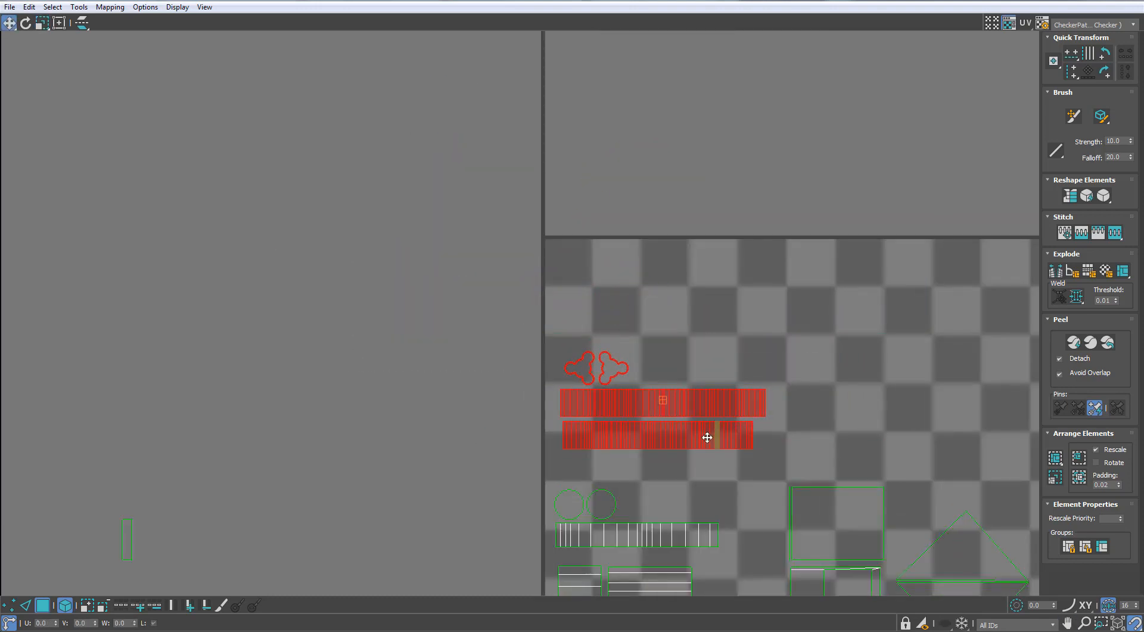
- Select the C-shaped frame's island group, including its straight strips, in the empty area outside the checker tile
left_click(690, 478)
scroll(723, 384, "down", 1)
scroll(723, 383, "down", 3)
middle_click_drag(723, 383, 572, 135)
scroll(610, 274, "up", 1)
scroll(537, 179, "down", 2)
middle_click_drag(571, 527, 546, 288)
left_click_drag(408, 301, 275, 143)
left_click_drag(280, 0, 577, 148)
middle_click_drag(256, 267, 250, 276)
scroll(72, 376, "down", 3)
middle_click_drag(41, 397, 28, 278)
scroll(603, 251, "down", 2)
middle_click_drag(602, 251, 585, 307)
left_click(850, 146)
scroll(369, 296, "up", 2)
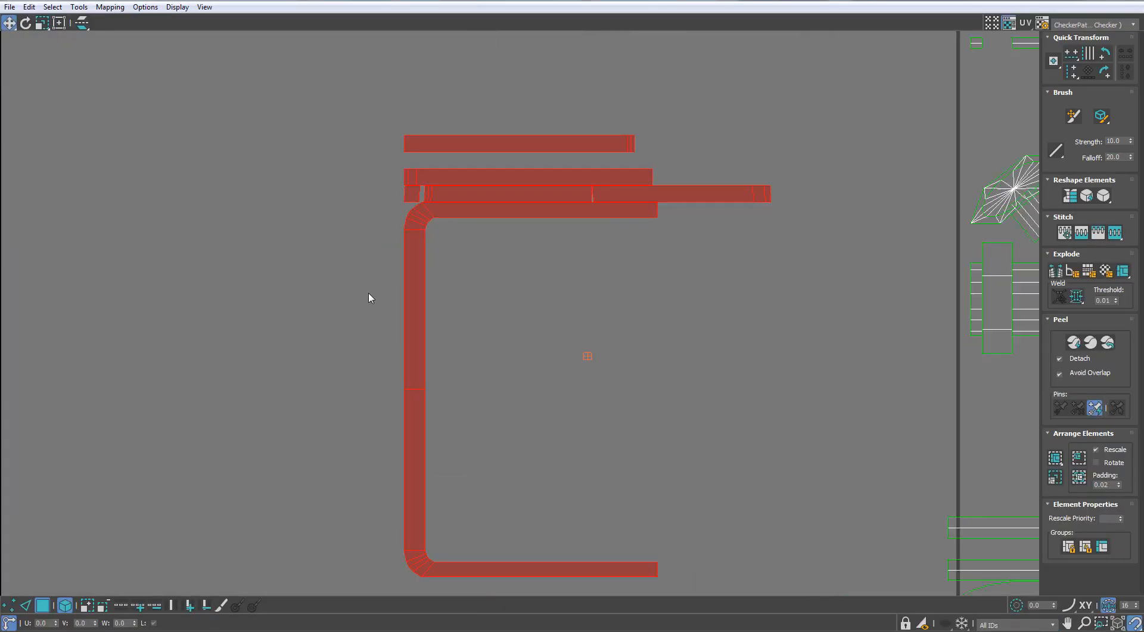
left_click(1056, 457)
scroll(941, 321, "down", 4)
middle_click_drag(920, 295, 791, 404)
key("ctrl+z")
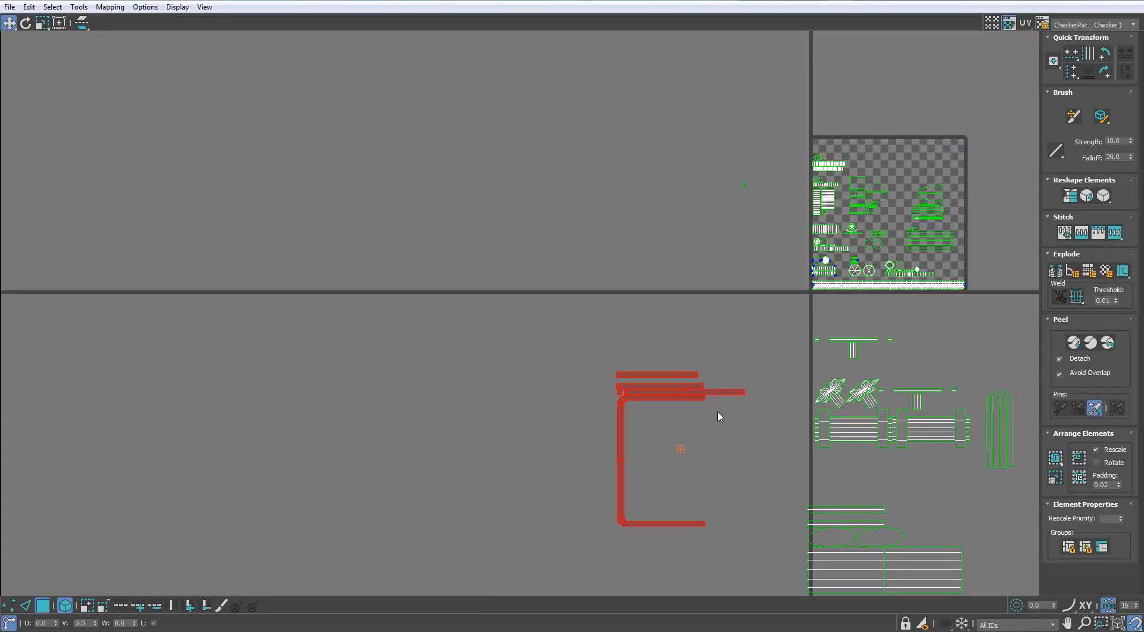
- Move the C-shaped strip down, clear of the straight strips above it
scroll(715, 415, "up", 3)
left_click(595, 414)
middle_click_drag(594, 414, 557, 310)
left_click(479, 407)
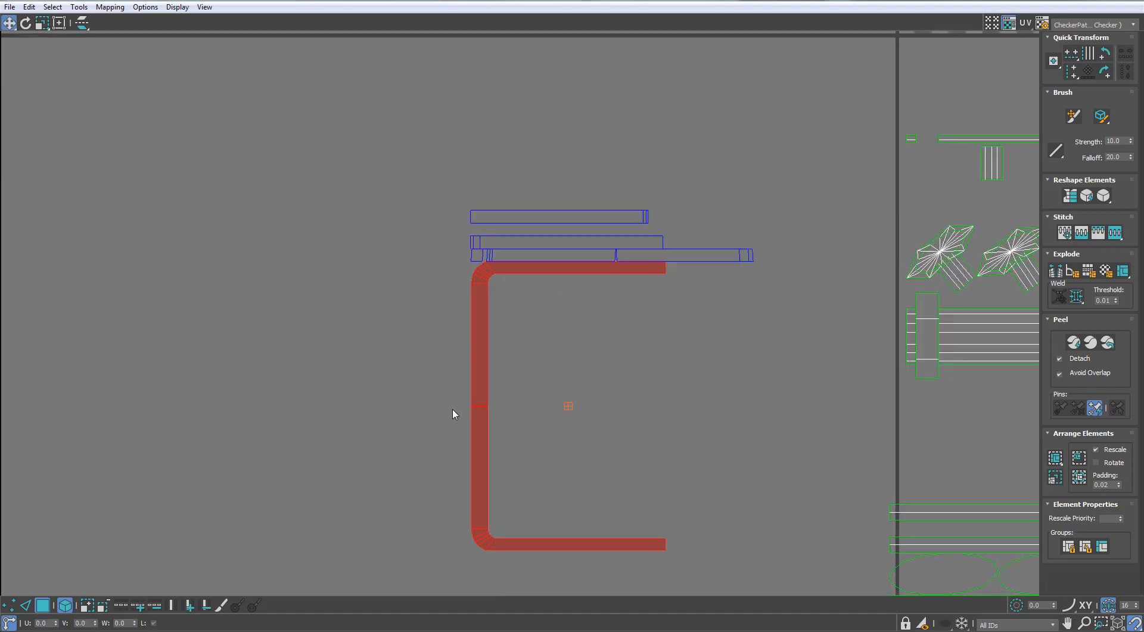
left_click_drag(475, 410, 467, 452)
- Spread the straight strips apart, join them into two long strips and nest the C-shape's two L-shaped halves above them
left_click_drag(581, 256, 562, 278)
scroll(620, 236, "up", 4)
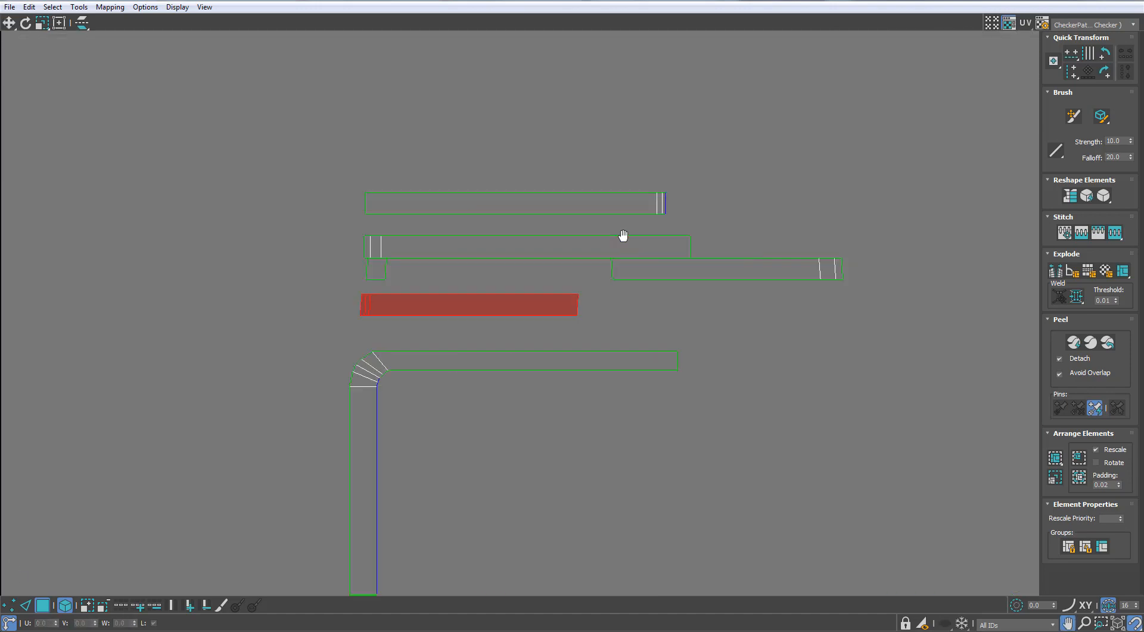
left_click_drag(642, 298, 632, 352)
left_click_drag(571, 258, 573, 241)
left_click_drag(562, 187, 565, 181)
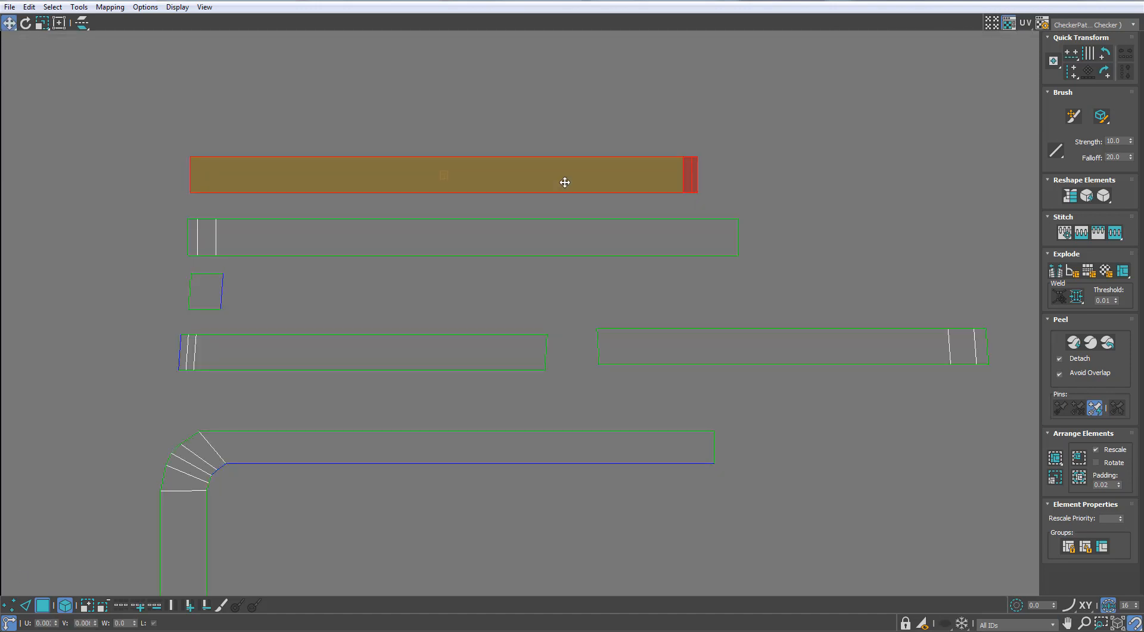
scroll(516, 190, "down", 4)
middle_click_drag(516, 190, 489, 141)
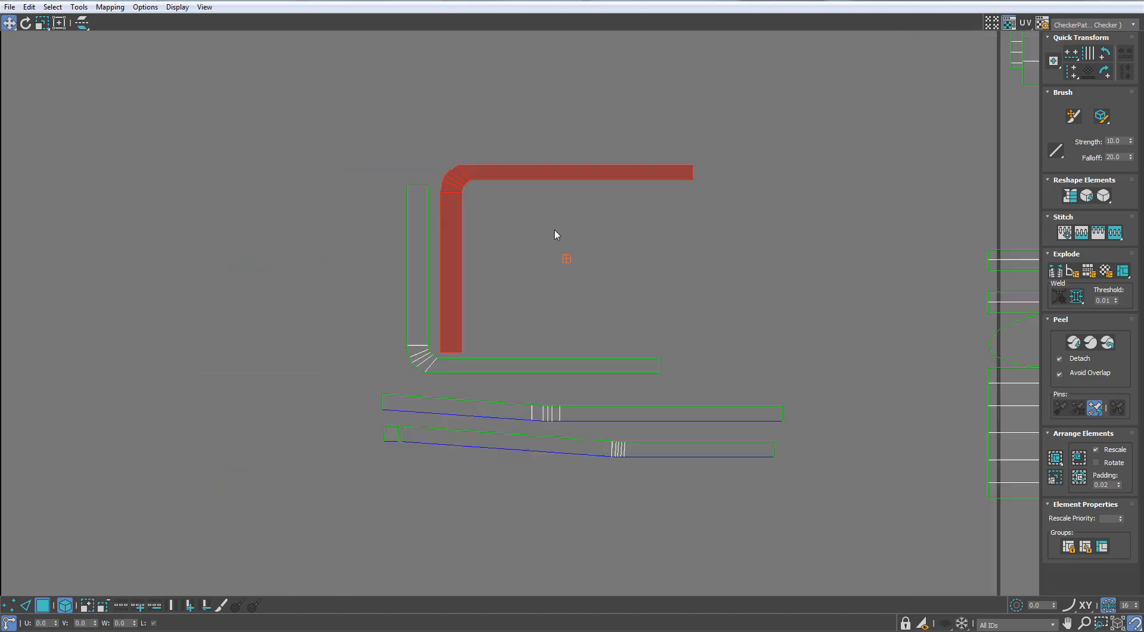
- Scale the L-shapes and long strips down as one group and move them up to the checker tile
scroll(555, 228, "down", 3)
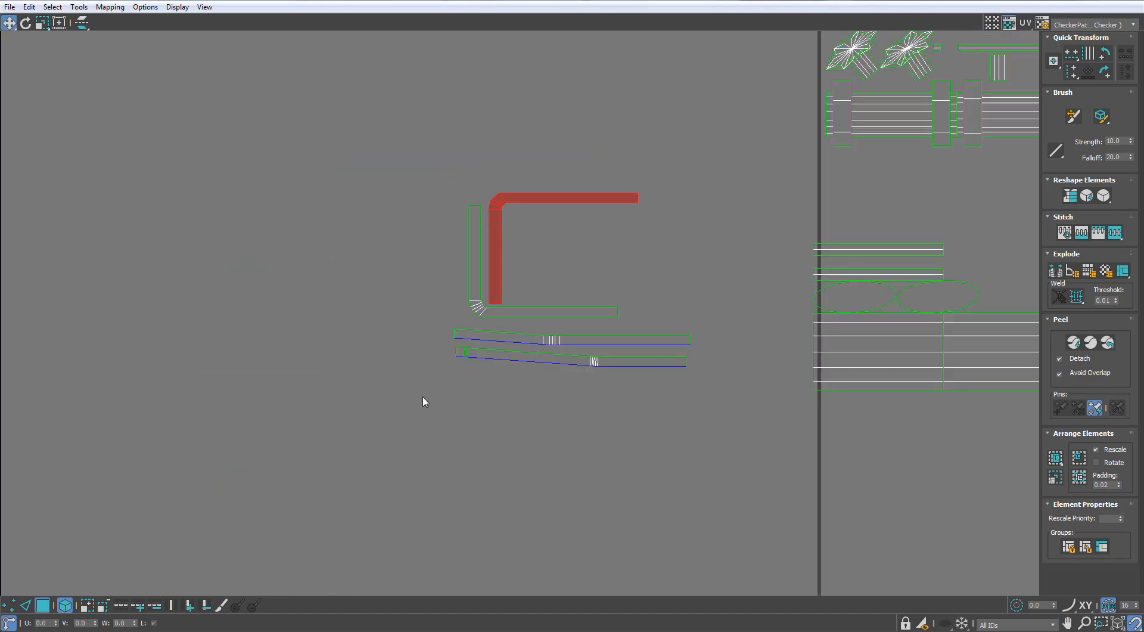
left_click_drag(424, 395, 704, 173)
scroll(530, 309, "down", 4)
key("w")
middle_click_drag(516, 332, 457, 410)
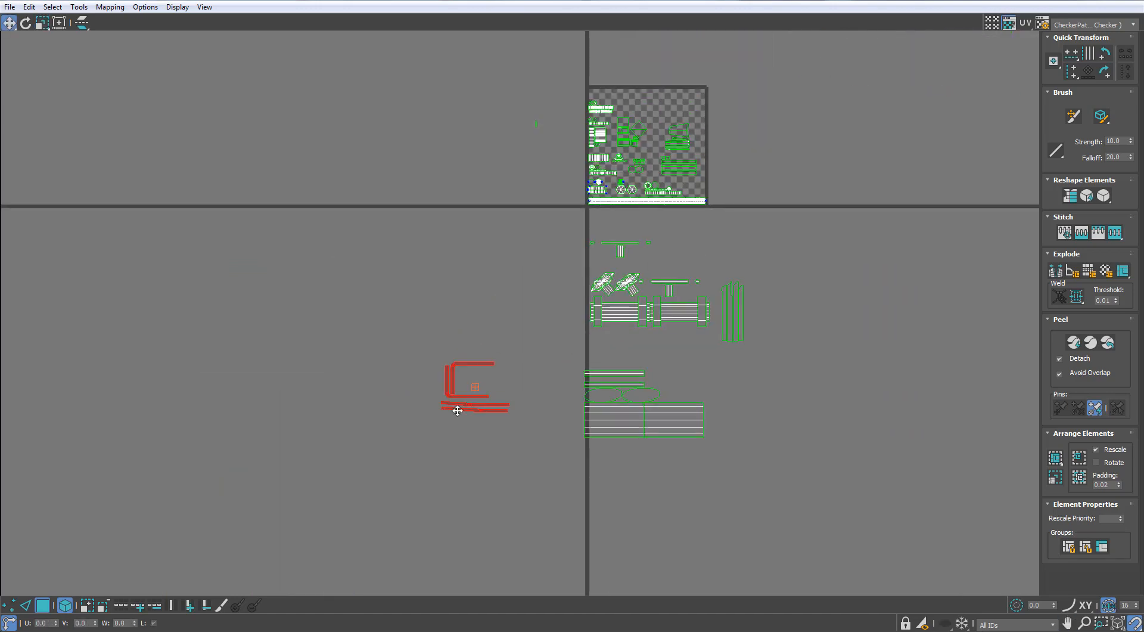
left_click_drag(664, 174, 634, 116)
scroll(635, 115, "up", 4)
middle_click_drag(643, 123, 519, 317)
- Shrink the L-shapes-and-strips group further and place it in the tile's upper right area, above the tapered panels
scroll(519, 317, "up", 3)
key("r")
left_click_drag(610, 256, 536, 388)
middle_click_drag(526, 276, 449, 194)
scroll(460, 220, "down", 2)
left_click_drag(495, 187, 649, 239)
- Select the strip, square and hexagon island group below the tile and inspect its matching part on the model
scroll(653, 250, "down", 5)
middle_click_drag(579, 295, 531, 111)
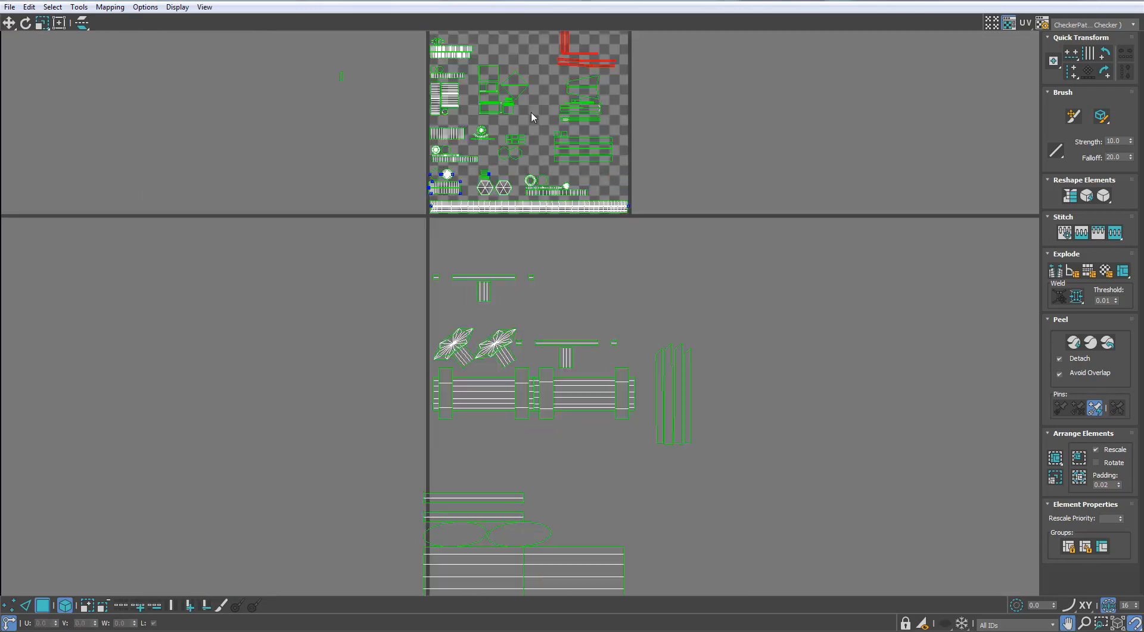
middle_click_drag(654, 312, 632, 233)
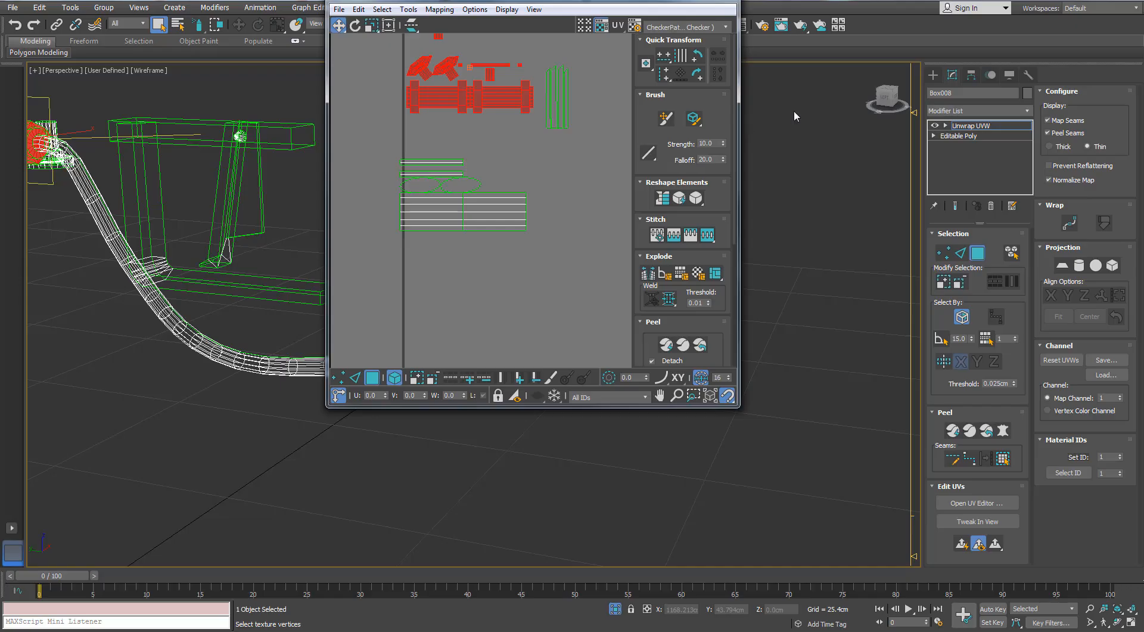
left_click_drag(477, 3, 757, 104)
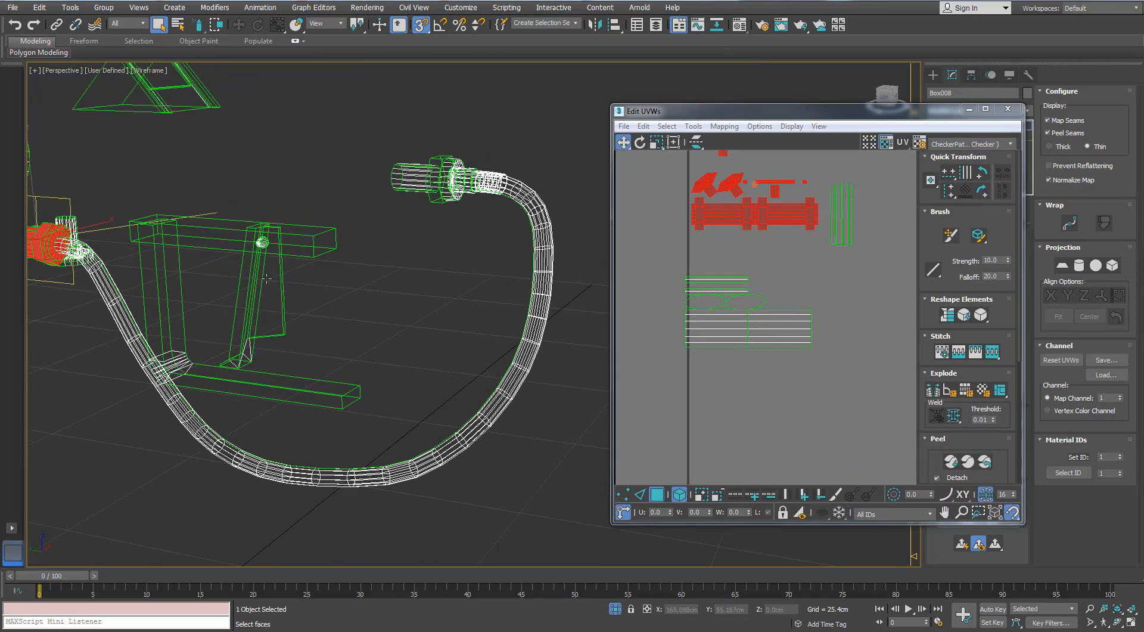
scroll(254, 277, "up", 3)
middle_click_drag(253, 277, 256, 304, "alt")
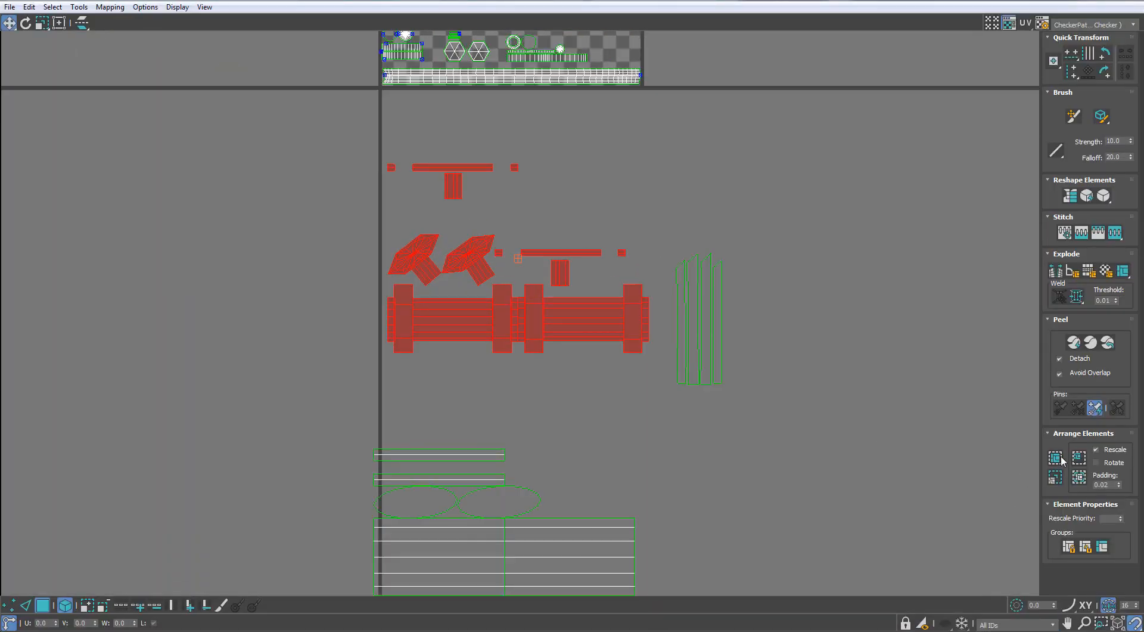
left_click(1061, 457)
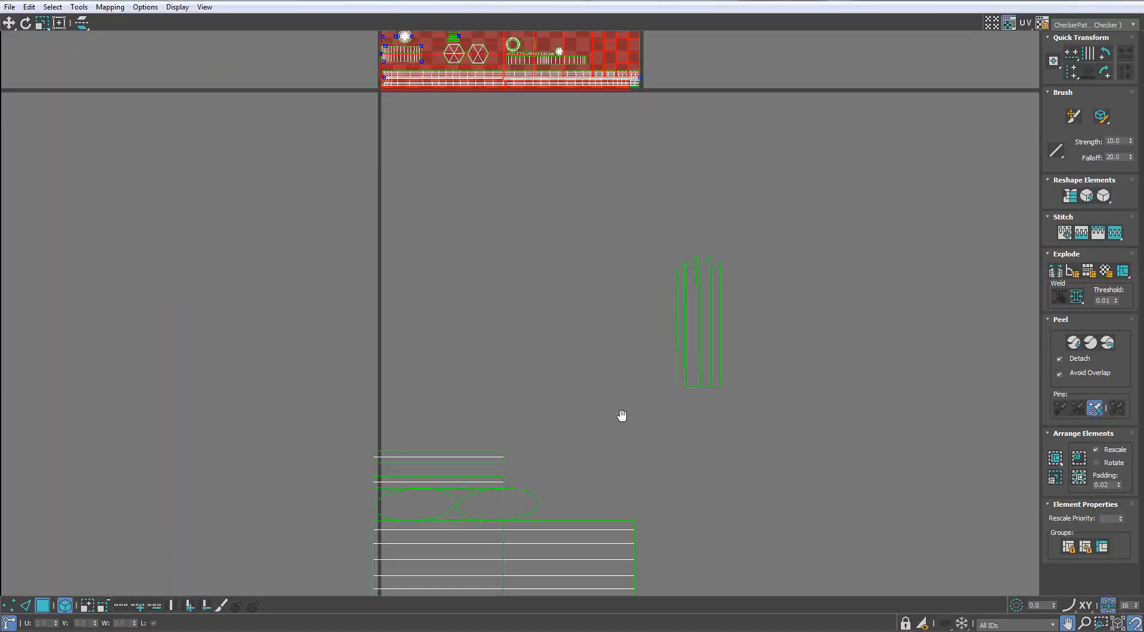
middle_click_drag(621, 417, 620, 554)
scroll(621, 554, "down", 1)
left_click_drag(562, 258, 810, 255)
scroll(876, 227, "up", 1)
middle_click_drag(876, 228, 641, 294)
scroll(752, 277, "up", 2)
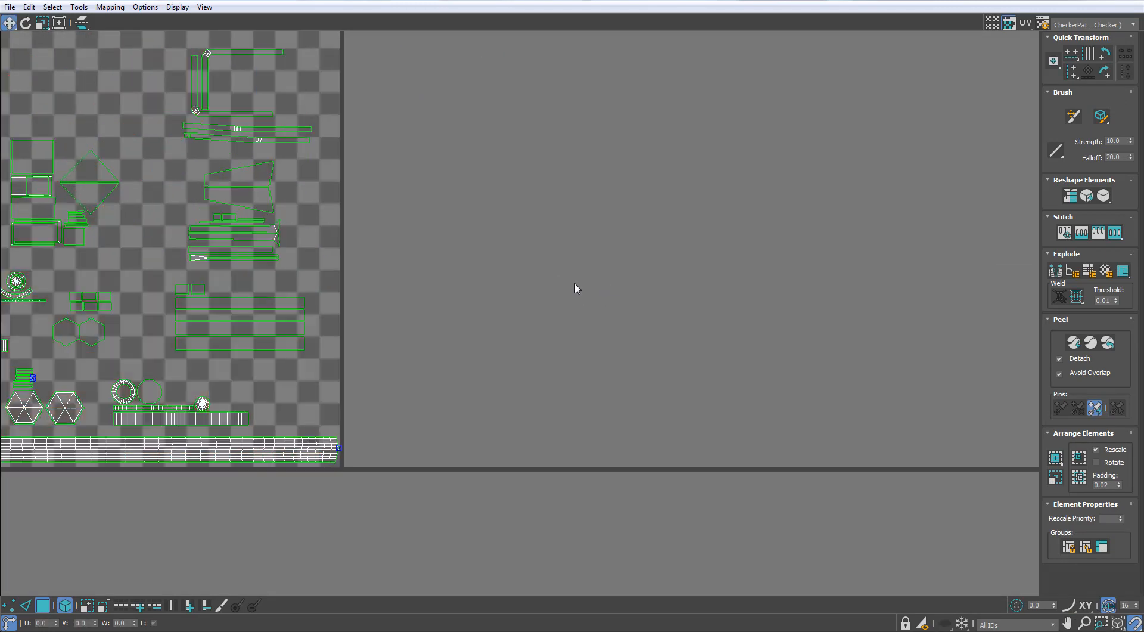
scroll(578, 288, "down", 2)
middle_click_drag(578, 289, 556, 208)
scroll(553, 373, "up", 3)
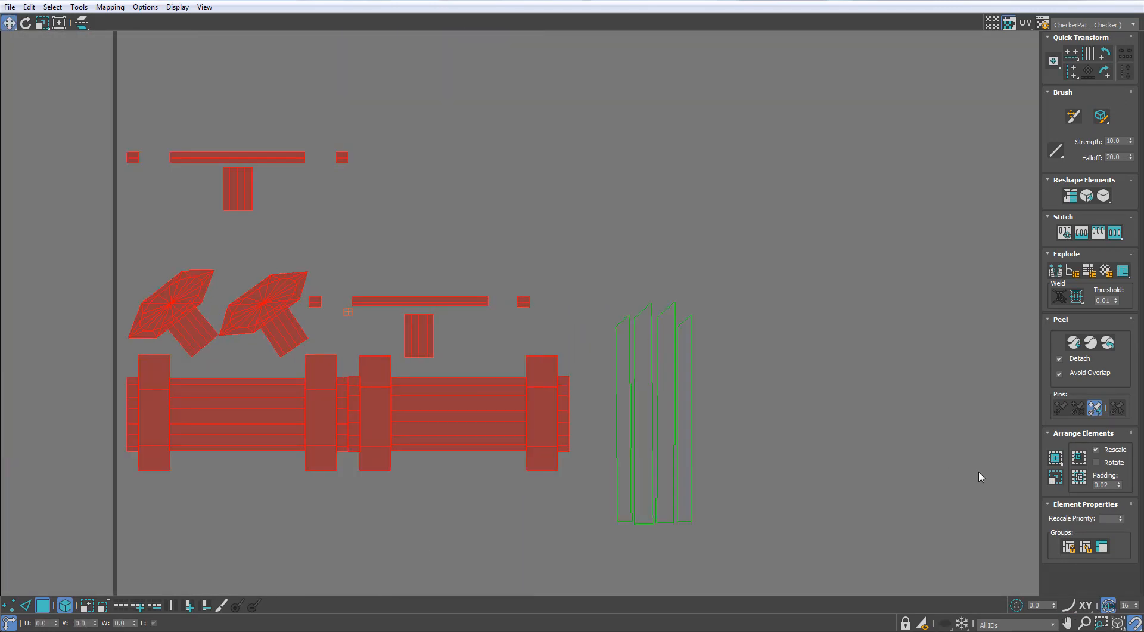
- Pack the selected strip, square and hexagon islands together and move the packed cluster right of the checker tile
left_click(1055, 478)
scroll(708, 258, "down", 3)
left_click_drag(451, 245, 692, 243)
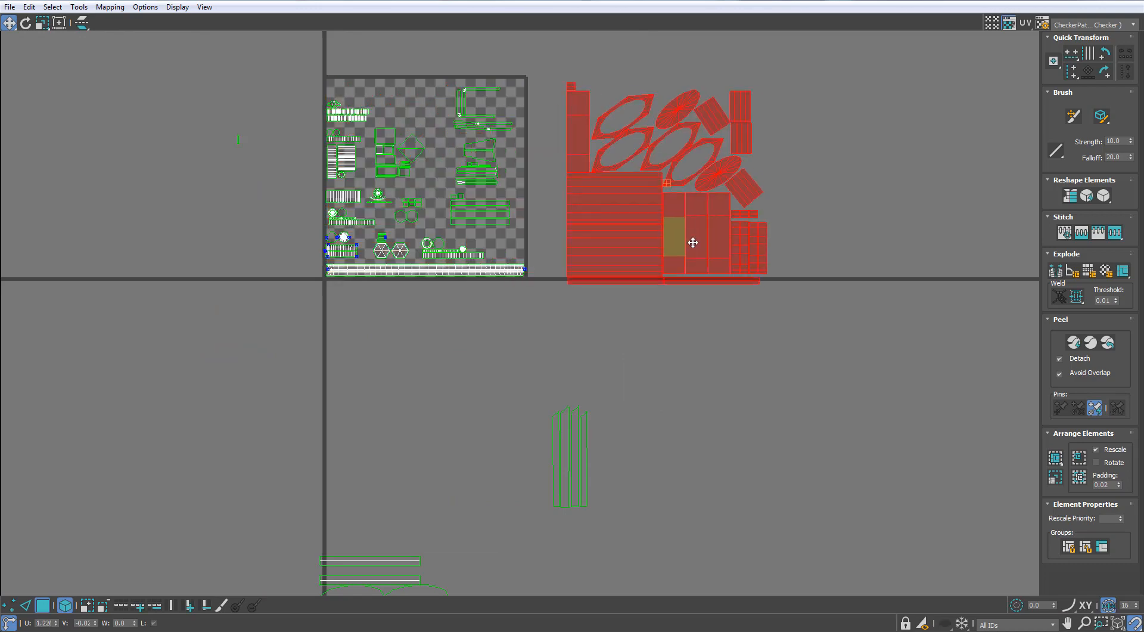
scroll(715, 243, "up", 2)
scroll(715, 244, "down", 1)
middle_click_drag(715, 125, 658, 281)
- Select the four hexagonal rings and two discs and move them to the lower right of the packed cluster
left_click_drag(522, 126, 538, 215)
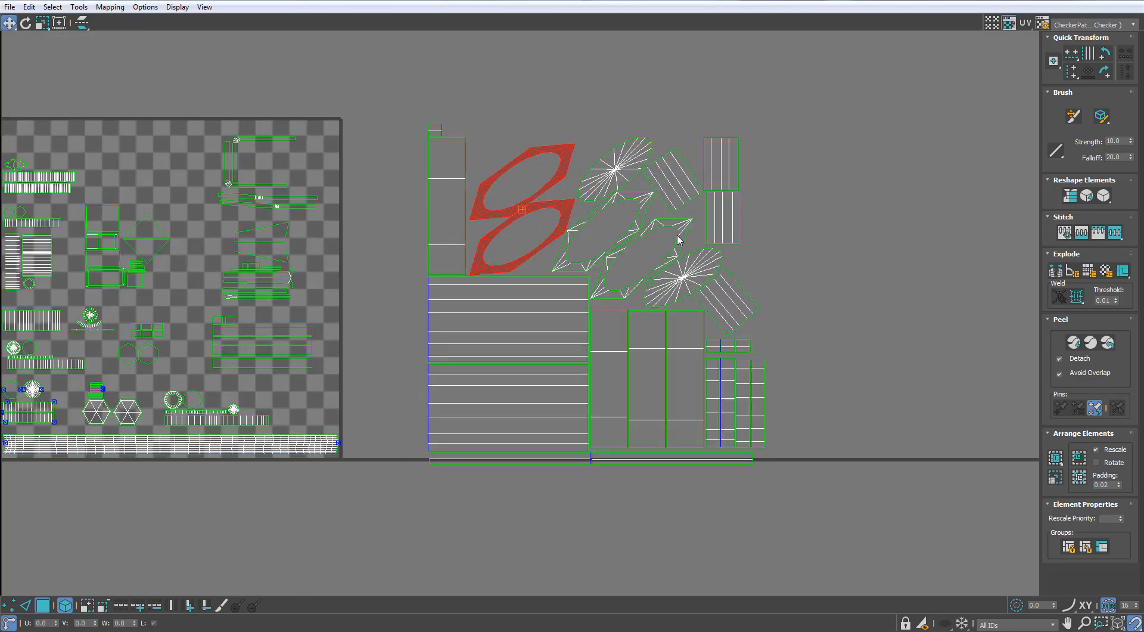
left_click_drag(626, 218, 624, 216, "ctrl")
left_click(620, 173, "ctrl")
left_click(690, 269, "ctrl")
middle_click_drag(691, 268, 633, 248)
left_click_drag(634, 248, 908, 454)
- Rotate the hexagonal rings and discs clockwise by about 37 degrees and fine-tune the angle until they lie horizontal
middle_click_drag(908, 454, 743, 345)
scroll(743, 345, "up", 1)
scroll(743, 345, "up", 1)
key("e")
left_click_drag(743, 345, 661, 407)
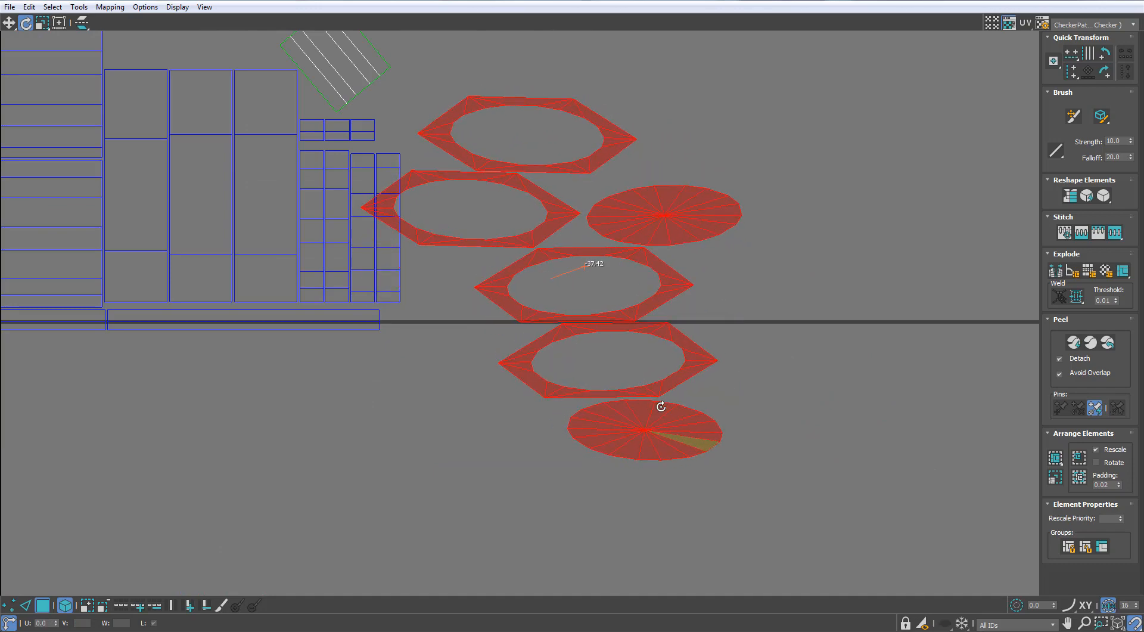
middle_click_drag(669, 282, 669, 316)
scroll(669, 316, "up", 3)
key("e")
left_click_drag(669, 320, 678, 342)
key("w")
middle_click_drag(678, 341, 748, 334)
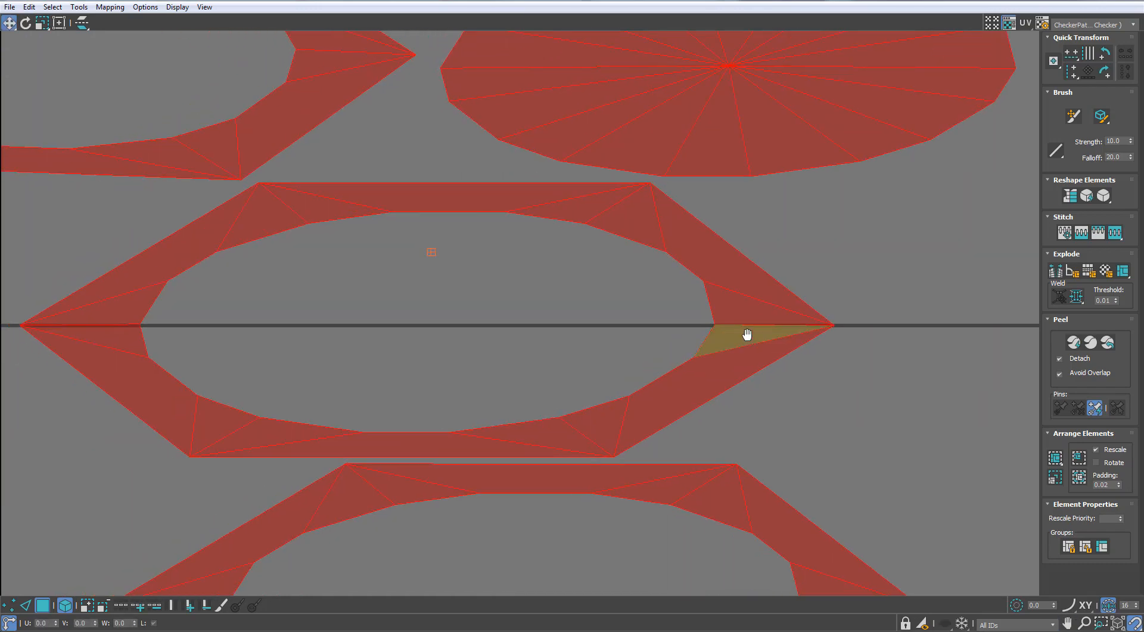
- Scale the hexagonal rings and discs horizontally to about 41% so that their proportions become regular
scroll(747, 334, "down", 5)
key("r")
left_click(180, 80)
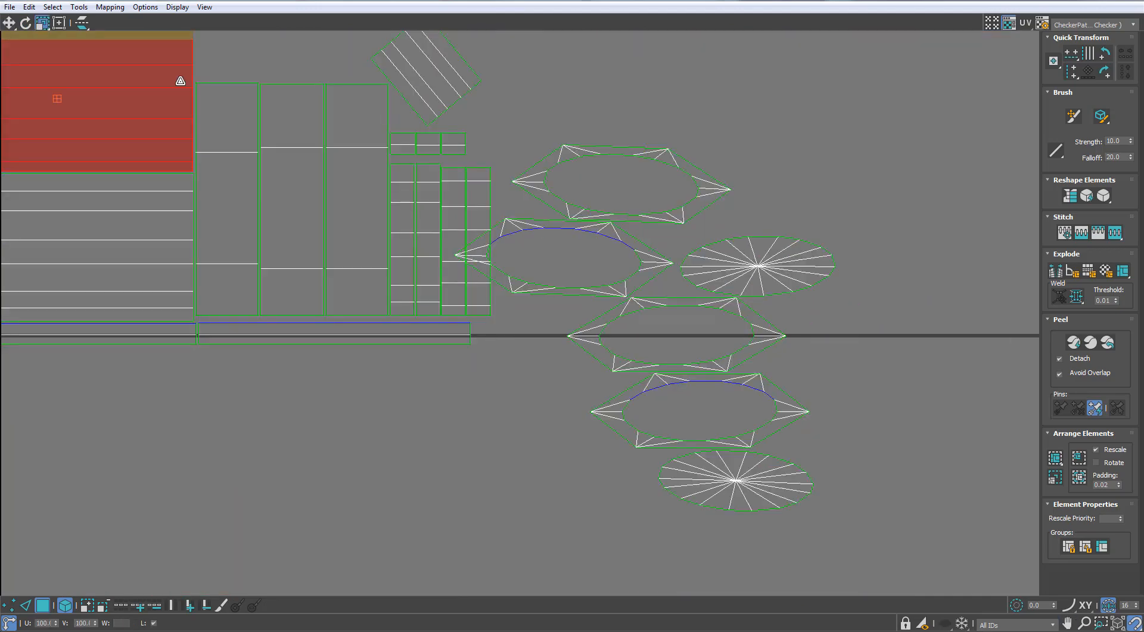
key("ctrl+z")
scroll(678, 299, "up", 2)
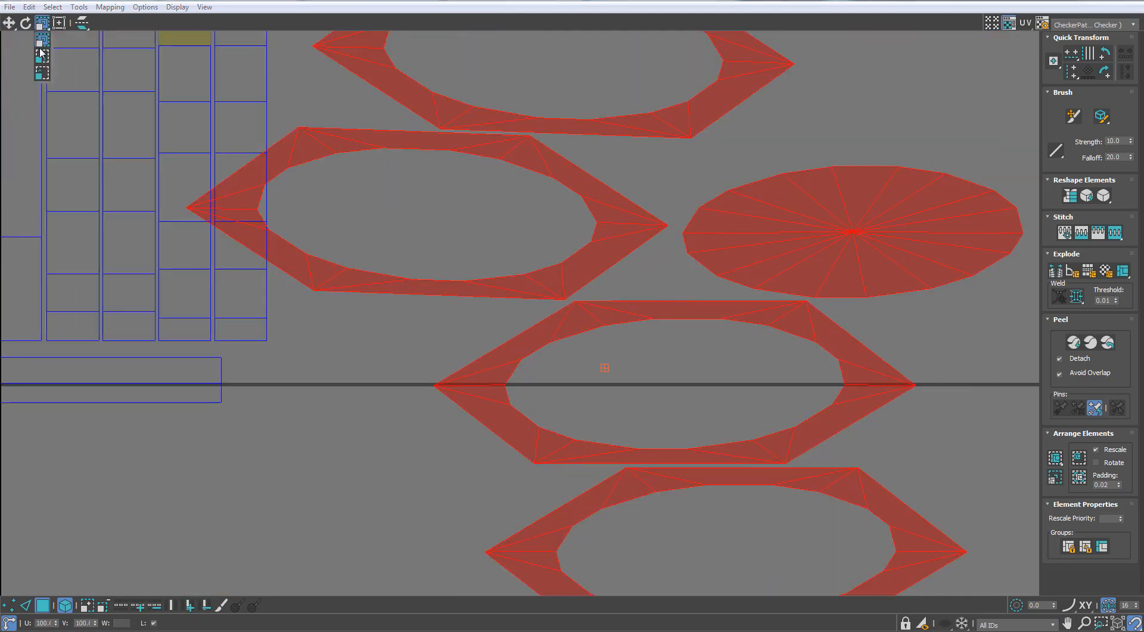
left_click_drag(898, 244, 748, 250)
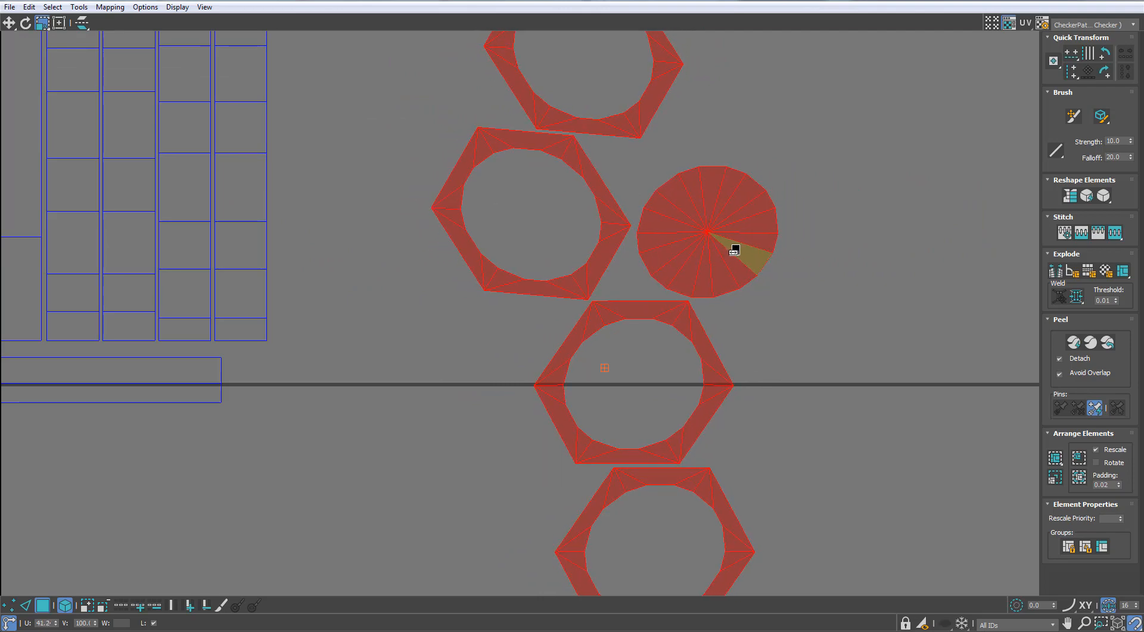
scroll(726, 252, "down", 4)
left_click(784, 269)
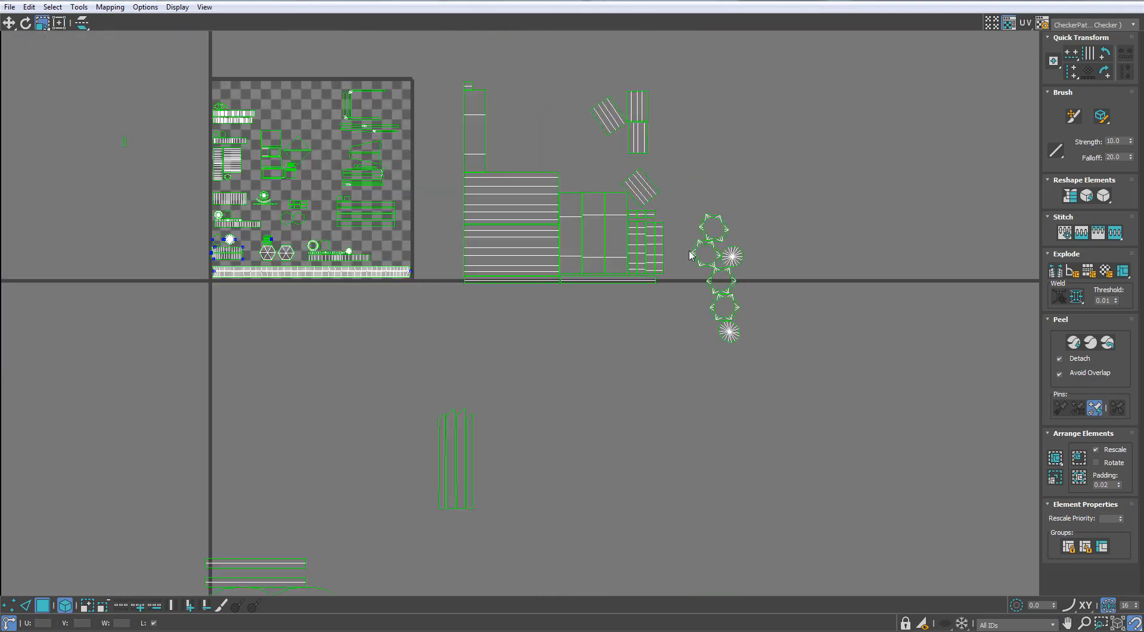
- Select the whole strip, hexagonal ring and disc cluster beside the checker tile and uniformly scale it down
scroll(686, 283, "up", 3)
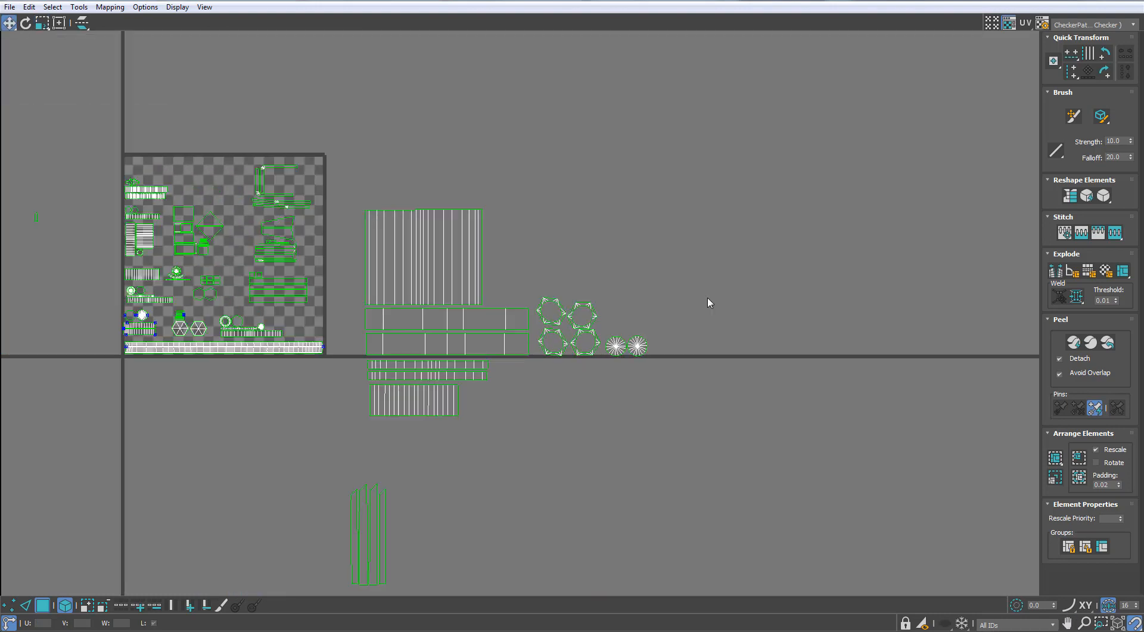
scroll(710, 301, "down", 1)
left_click_drag(709, 298, 472, 405)
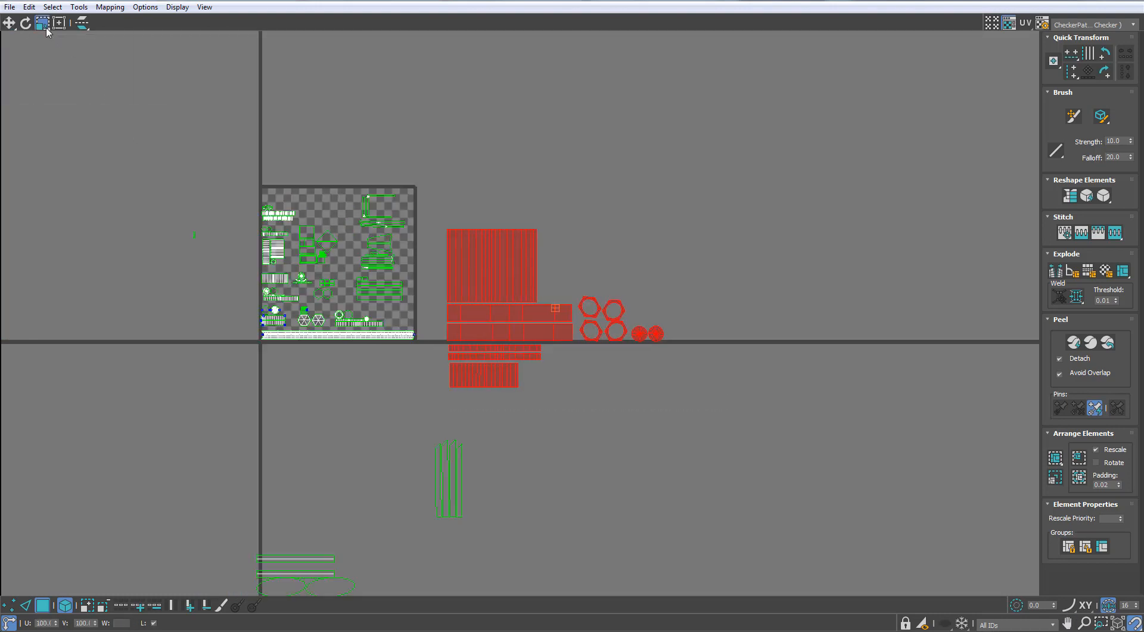
left_click_drag(515, 268, 469, 358)
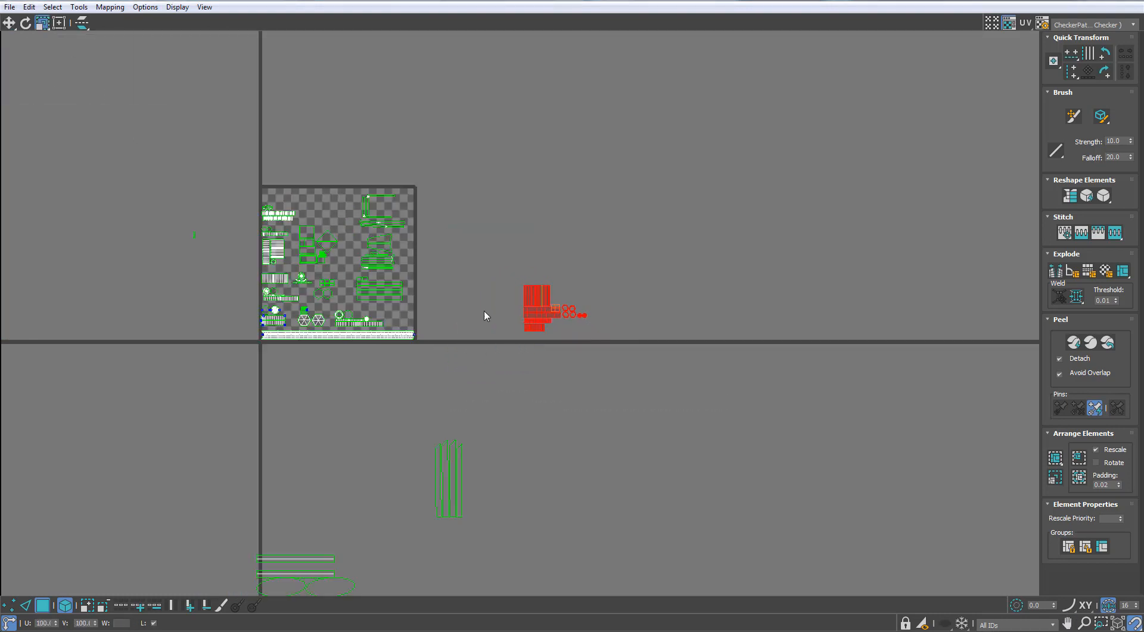
- Move the reduced strip, ring and disc cluster into free space in the upper part of the checker tile
scroll(489, 307, "up", 3)
left_click_drag(559, 293, 229, 171)
scroll(146, 100, "up", 4)
scroll(507, 256, "down", 3)
middle_click_drag(508, 257, 511, 217)
left_click(420, 72)
- Select the strips, two ellipses and wide rectangles below the tile and move the group to the lower right of the checker tile
scroll(506, 268, "down", 3)
middle_click_drag(506, 327, 516, 132)
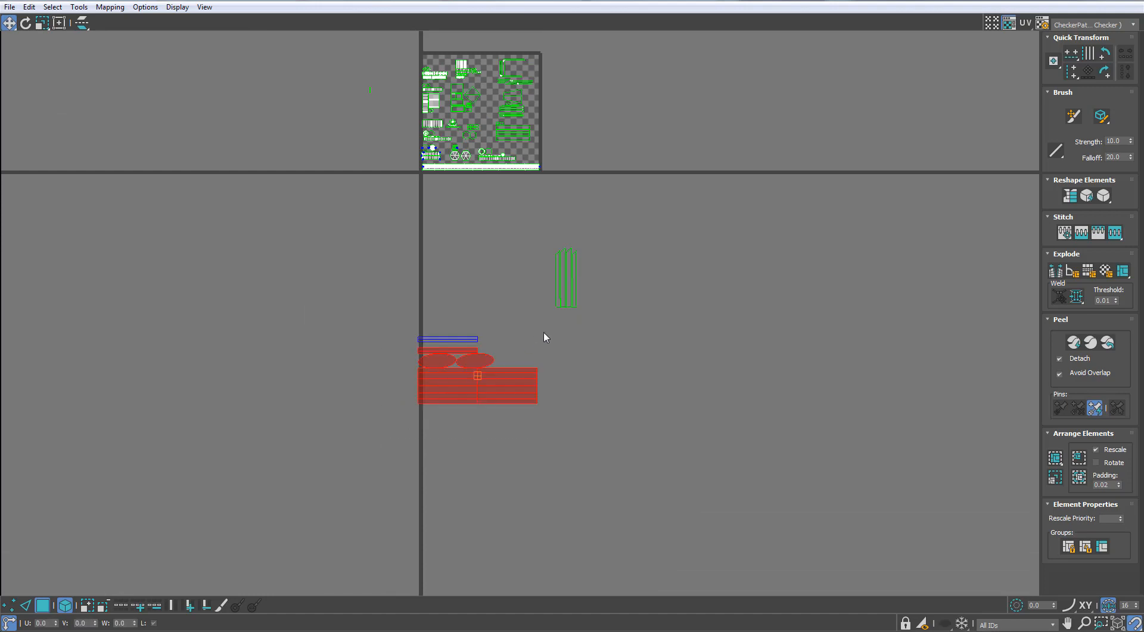
scroll(545, 338, "up", 3)
scroll(541, 345, "down", 2)
middle_click_drag(541, 344, 536, 376)
middle_click_drag(455, 325, 465, 345)
scroll(456, 408, "up", 1)
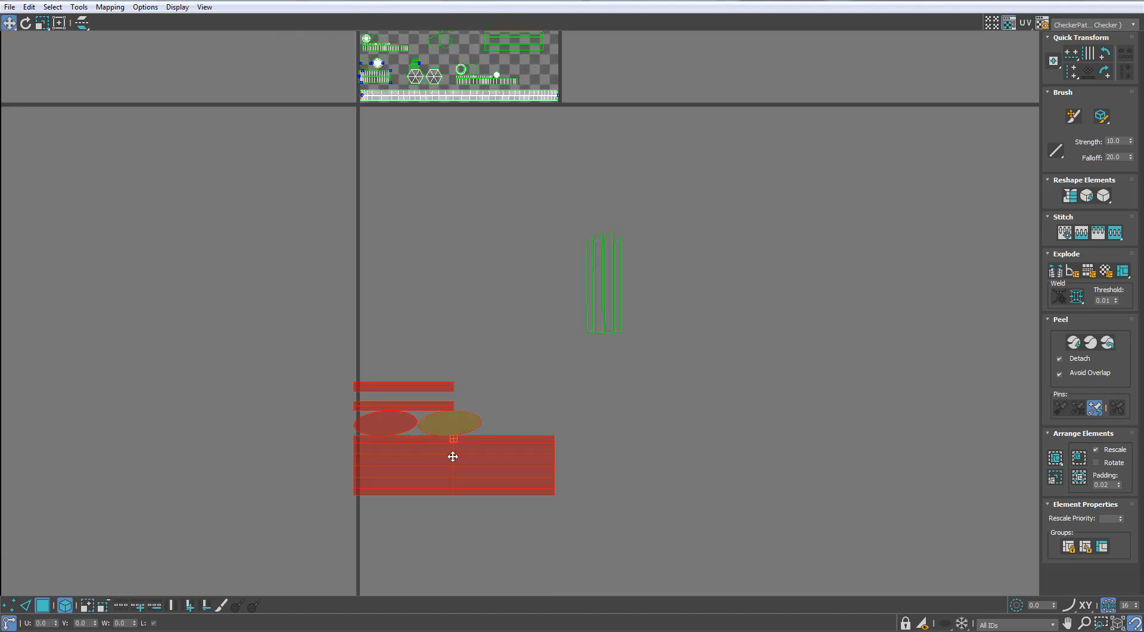
scroll(453, 456, "up", 1)
left_click(481, 410)
key("ctrl+z")
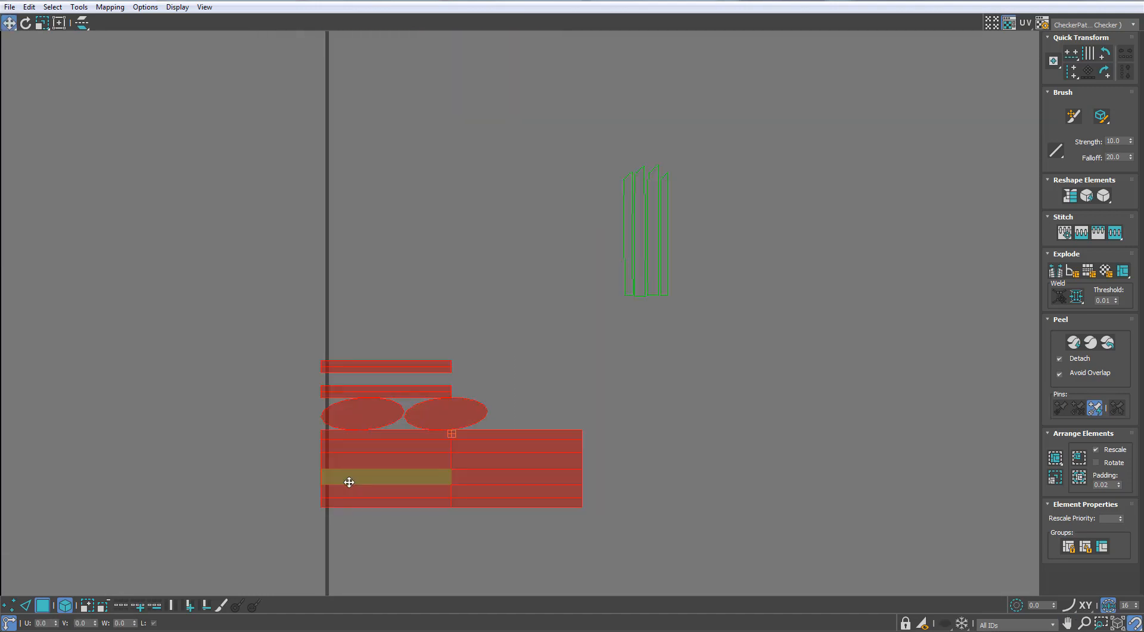
left_click_drag(350, 480, 381, 191)
middle_click_drag(339, 278, 253, 456)
left_click_drag(388, 327, 730, 271)
middle_click_drag(739, 315, 741, 355)
scroll(747, 269, "up", 3)
left_click(817, 327)
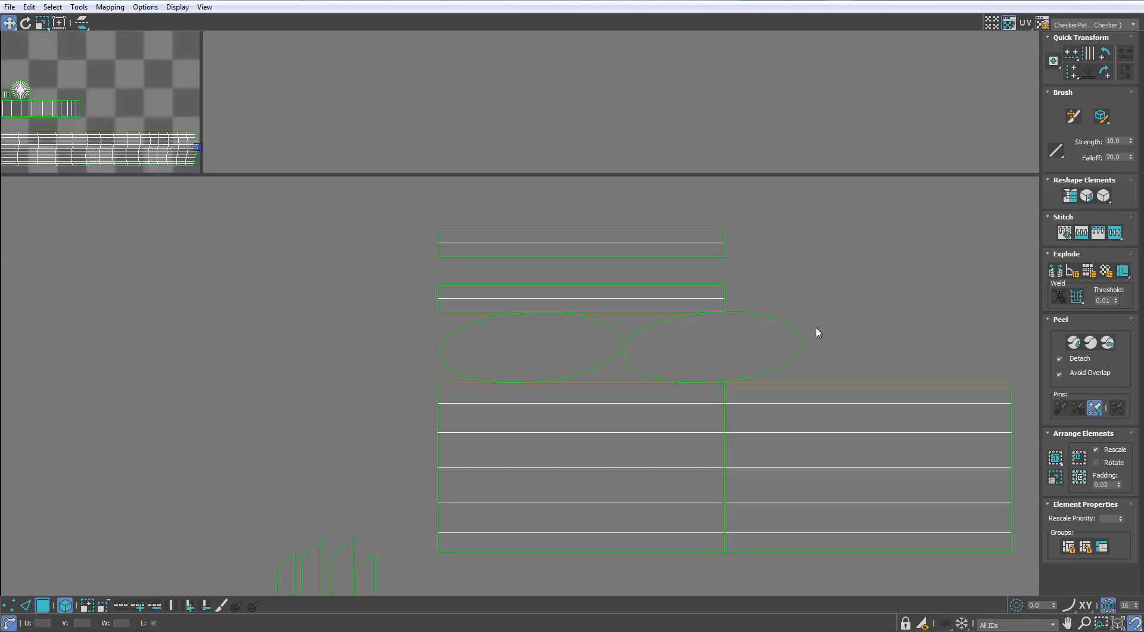
- Move the two ellipses above the strips and rotate them slightly clockwise until they lie horizontal
left_click_drag(817, 327, 562, 167)
scroll(761, 181, "up", 3)
key("e")
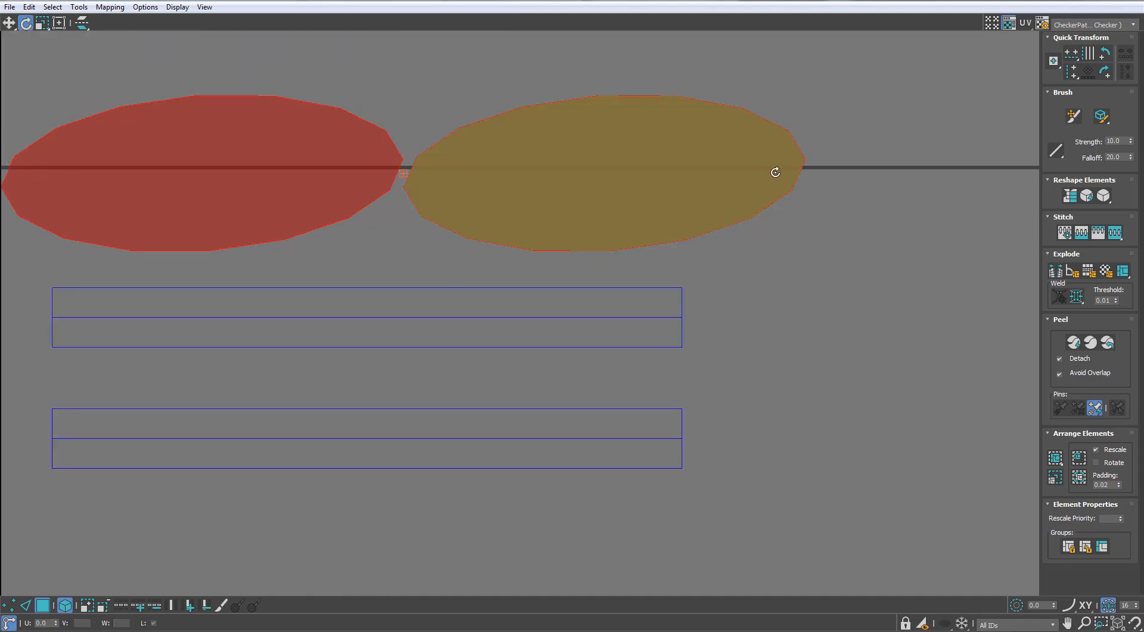
left_click_drag(775, 172, 771, 189)
key("w")
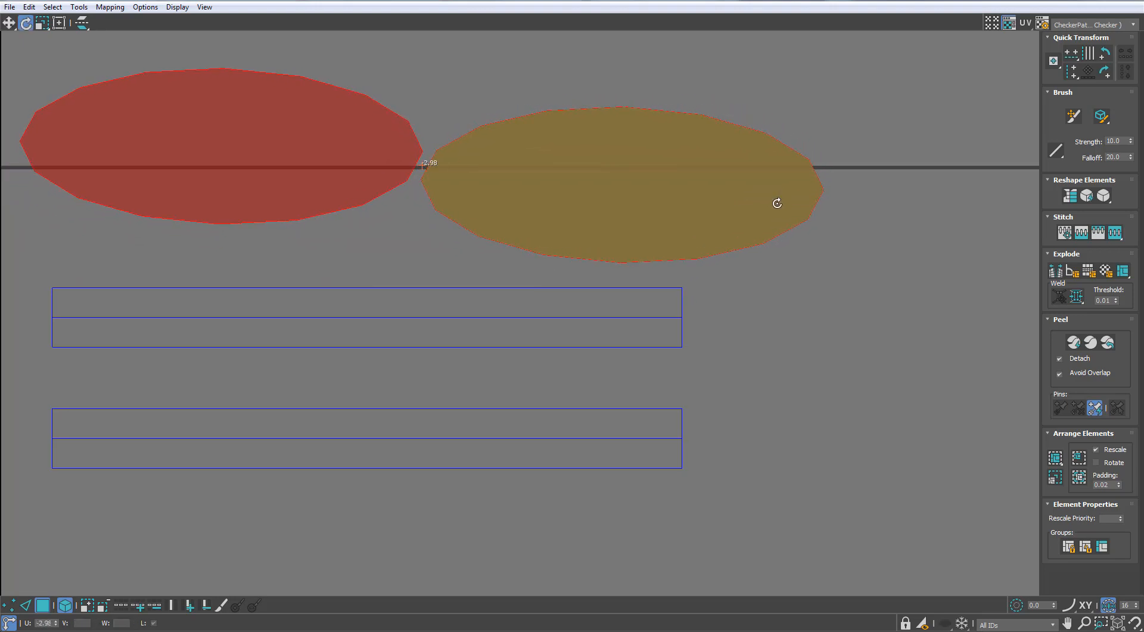
left_click_drag(735, 223, 733, 234)
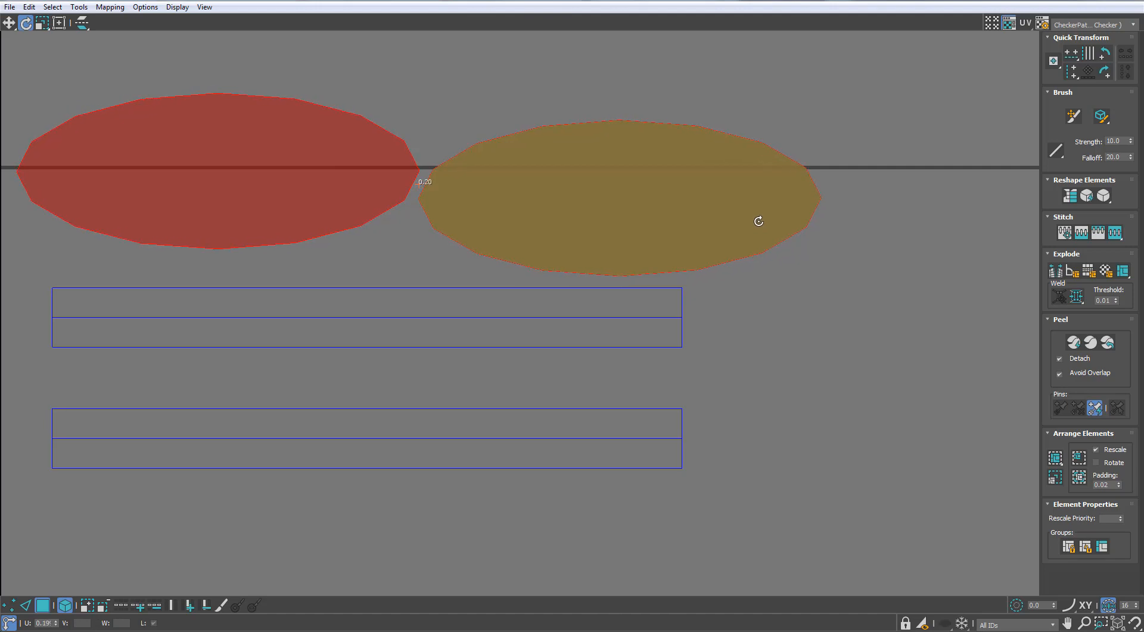
left_click(759, 235)
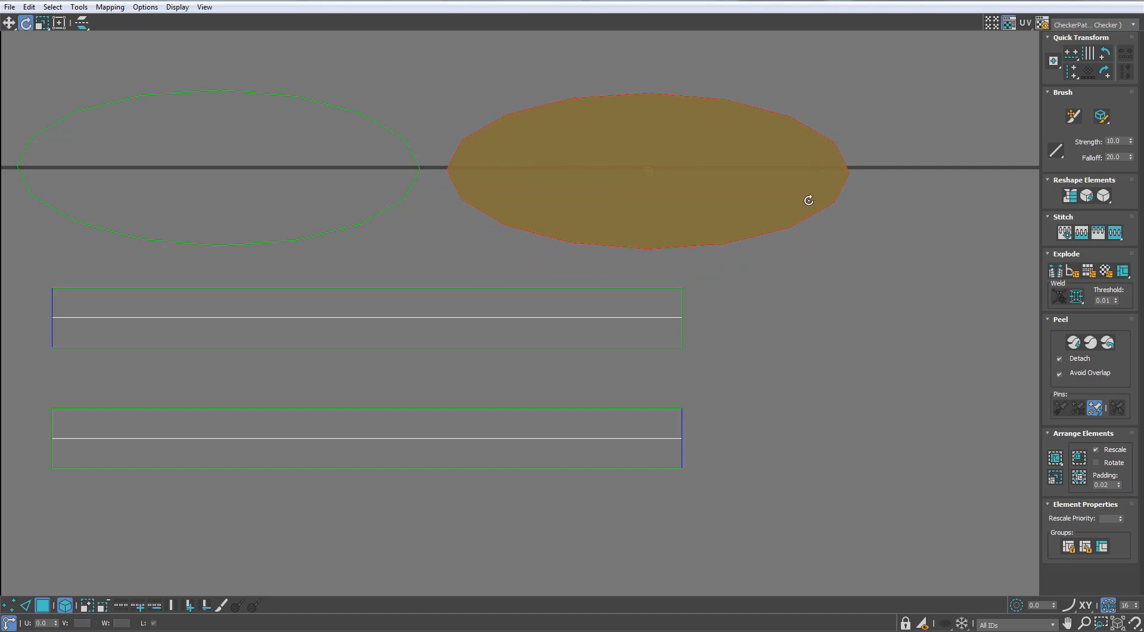
scroll(501, 207, "down", 3)
- Narrow both ellipses horizontally until they are nearly circular
left_click(416, 207)
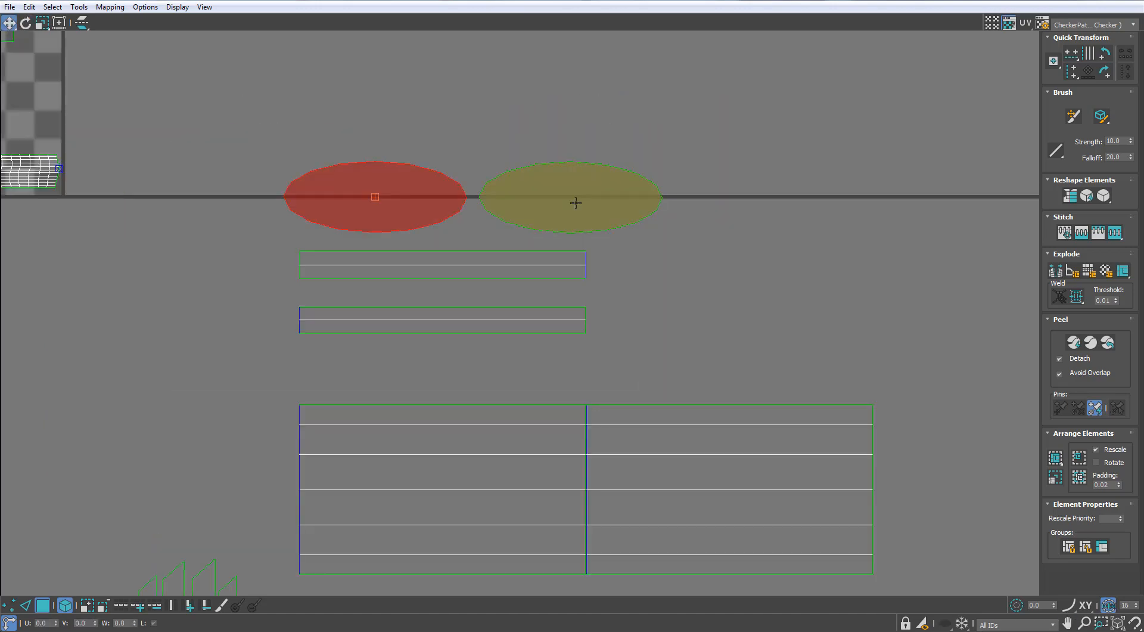
left_click(576, 202, "ctrl")
left_click_drag(42, 23, 42, 56)
left_click_drag(373, 202, 374, 198)
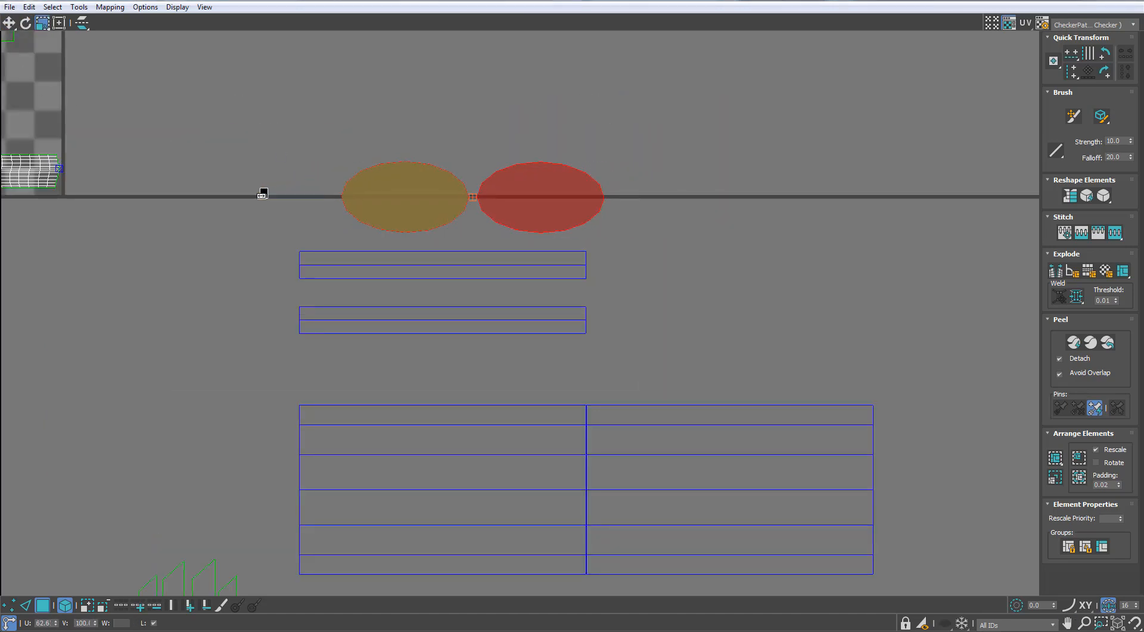
left_click_drag(246, 196, 247, 199)
left_click(249, 218)
- Move the packed rectangles and two circles to the upper-left area of the checker tile and scale them down to fit
scroll(306, 227, "down", 3)
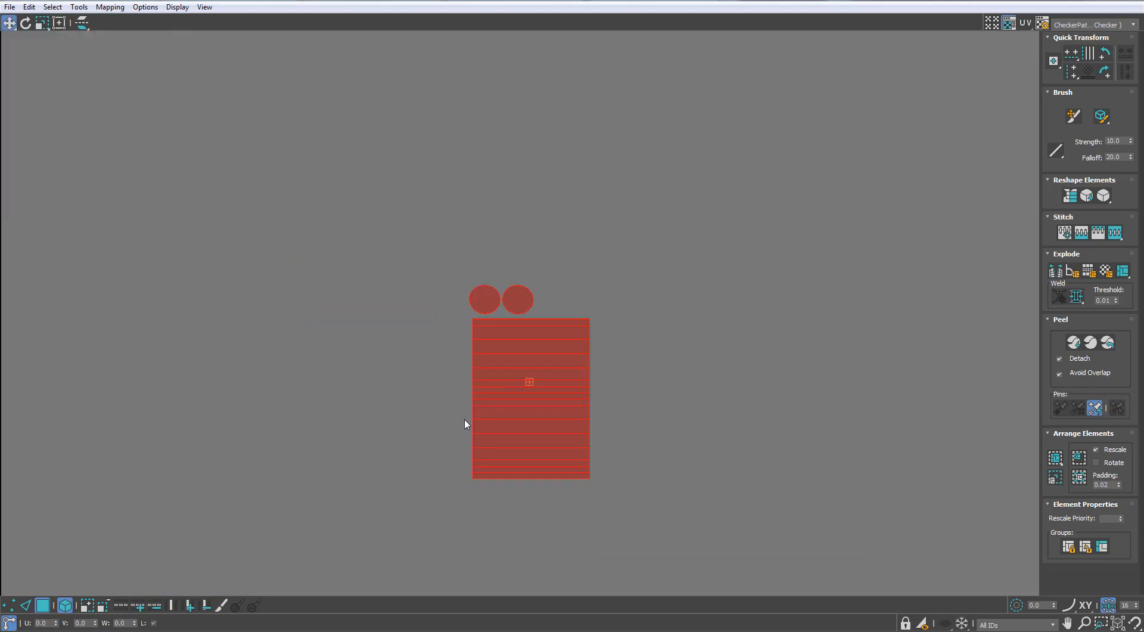
scroll(465, 421, "down", 3)
scroll(535, 475, "down", 3)
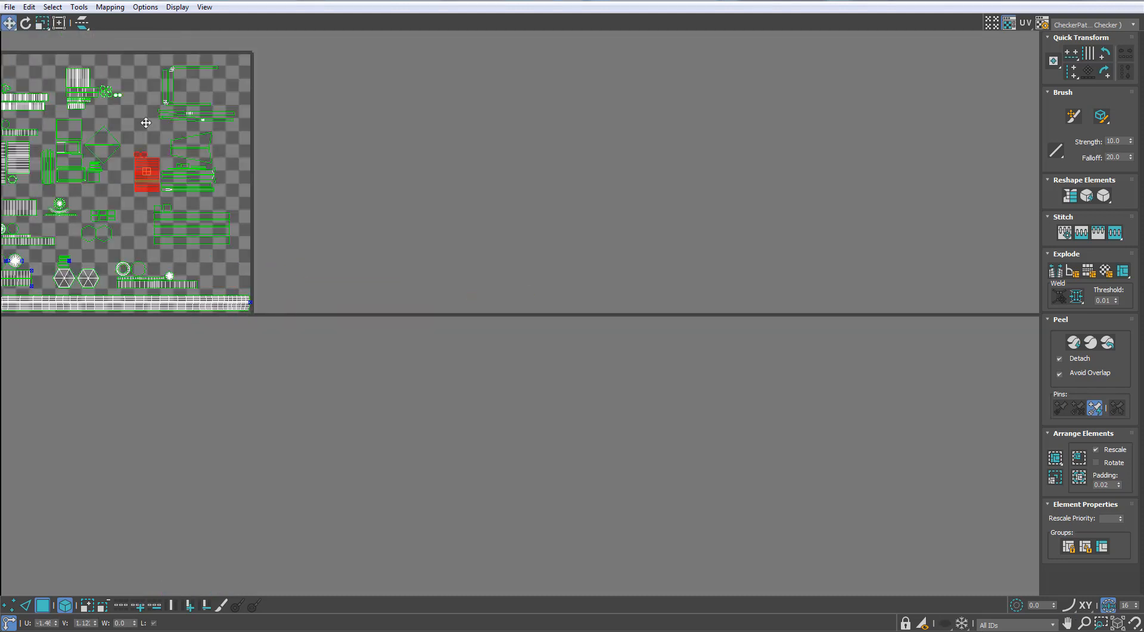
scroll(321, 239, "up", 6)
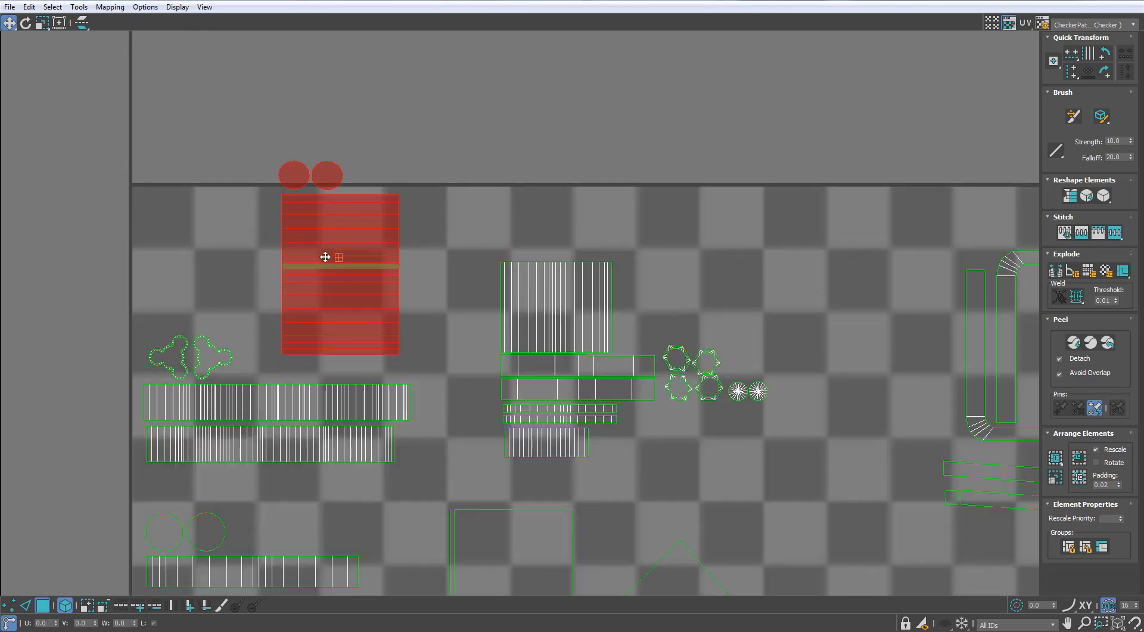
key("r")
left_click_drag(324, 257, 352, 304)
scroll(410, 221, "down", 10)
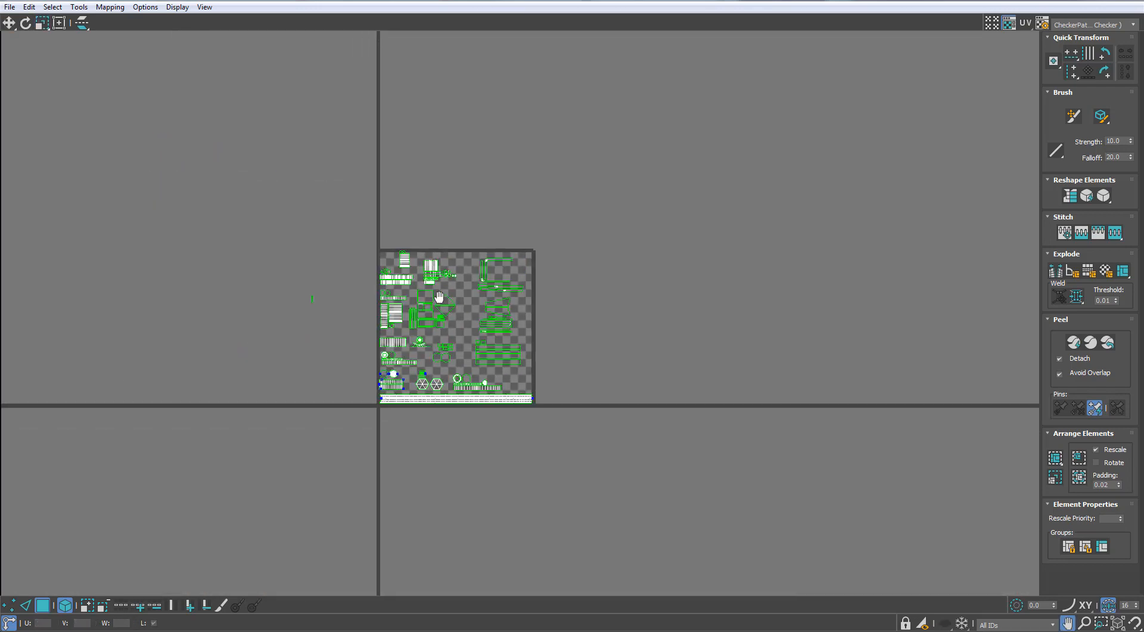
- Minimize the UV editor, switch the viewport to shaded display, and inspect the checker pattern across the whole gun model
key("super+Down")
left_click_drag(600, 172, 597, 174)
left_click(786, 169)
scroll(686, 352, "down", 5)
middle_click_drag(677, 360, 590, 365)
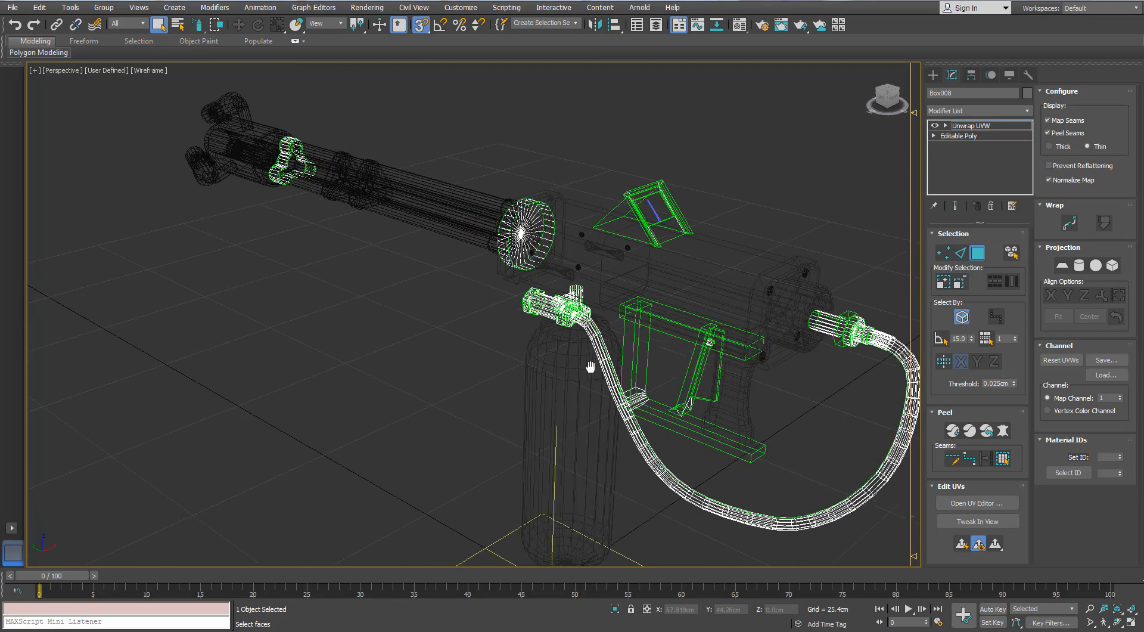
key("F3")
middle_click_drag(449, 365, 525, 364, "alt")
scroll(534, 362, "up", 3)
key("m")
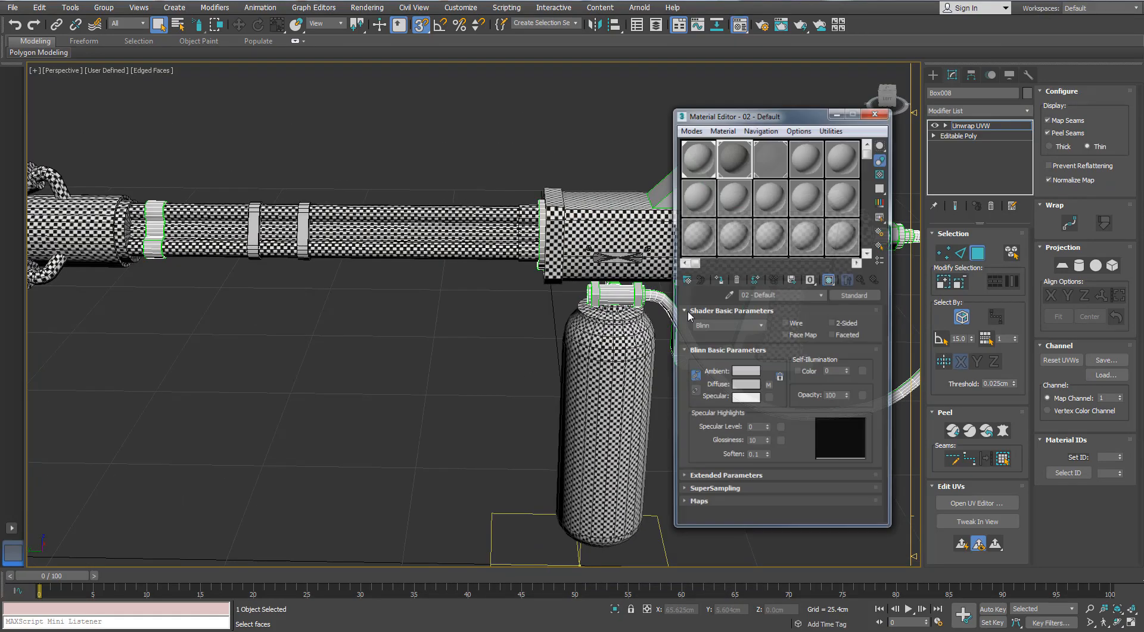
left_click(876, 114)
scroll(595, 289, "up", 5)
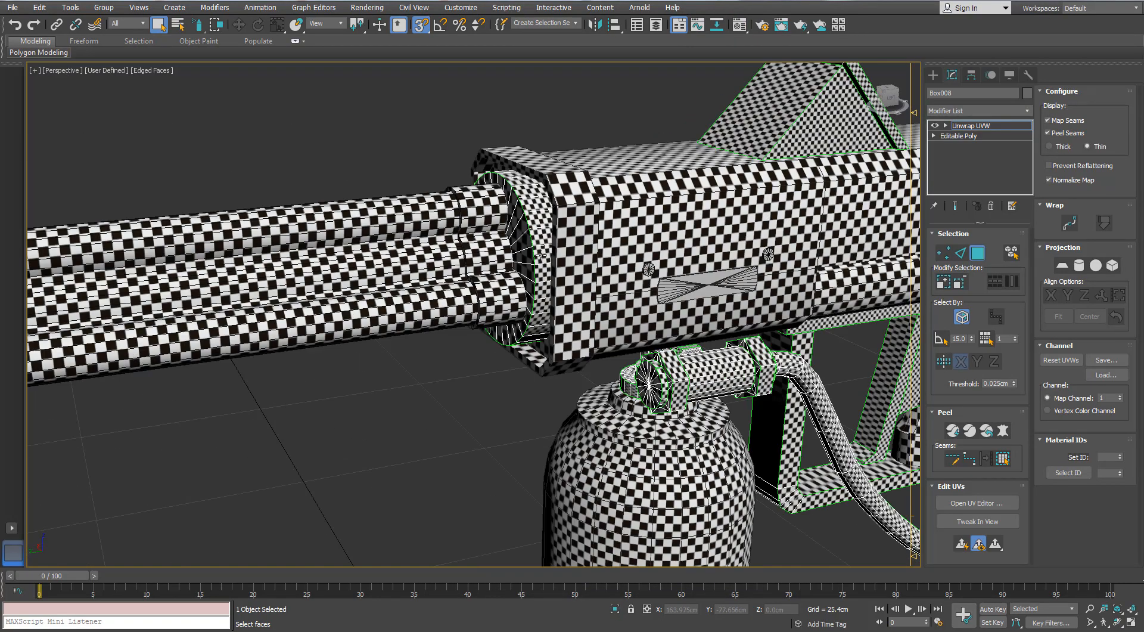
scroll(540, 254, "down", 1)
scroll(505, 279, "down", 4)
middle_click_drag(540, 254, 486, 268, "alt")
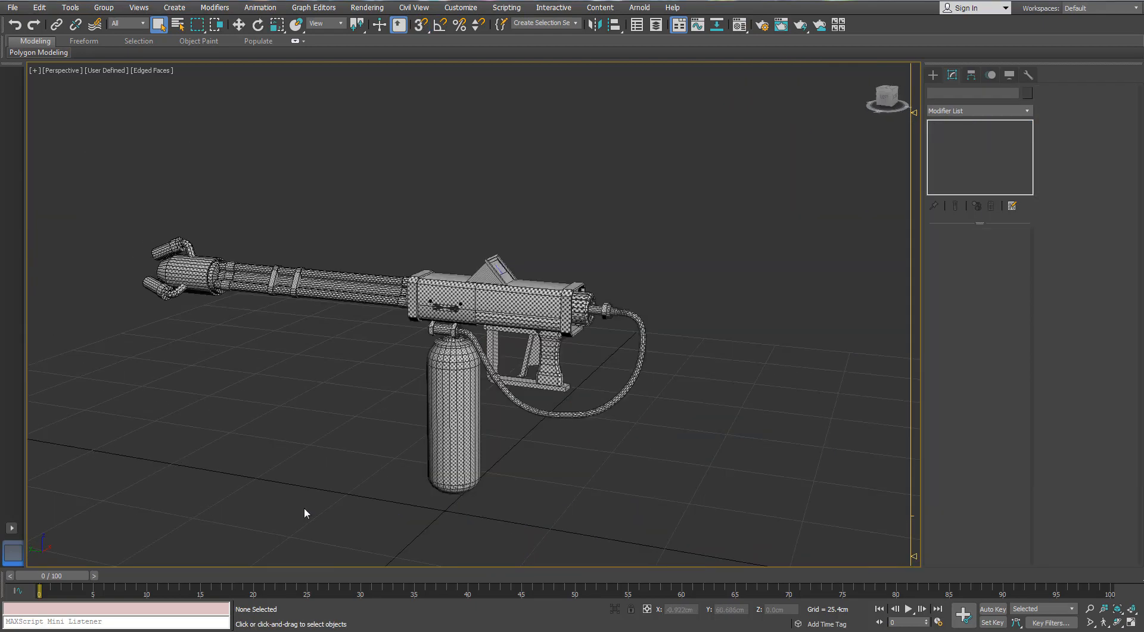
scroll(411, 388, "up", 4)
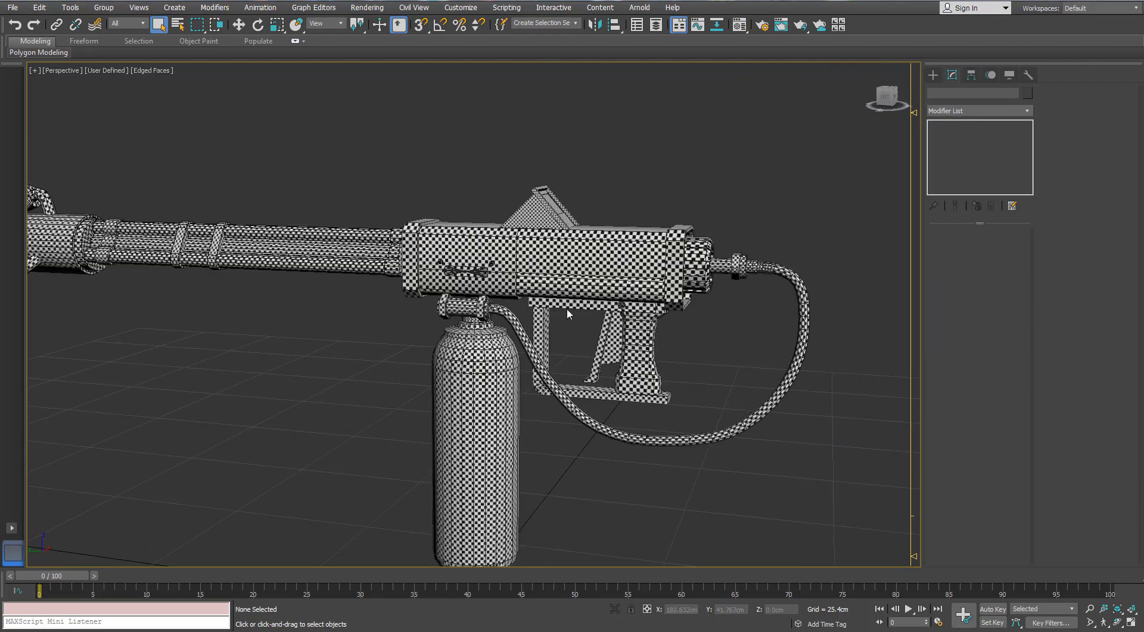
- Convert the gun's main body to an Editable Poly, collapsing its Unwrap UVW modifier
left_click(623, 274)
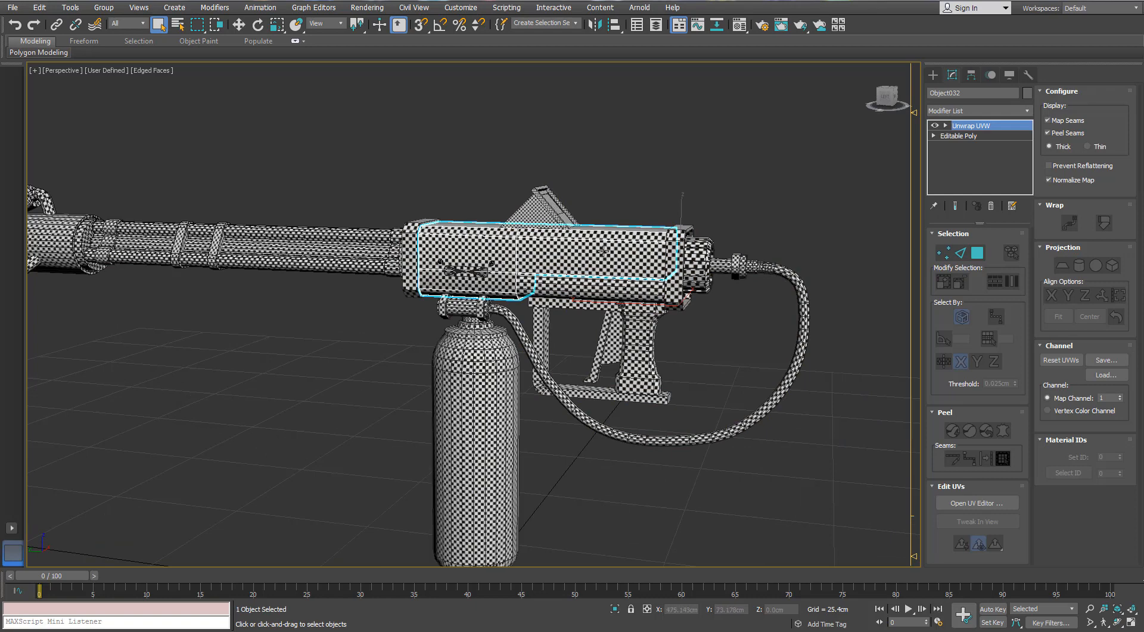
right_click(603, 250)
mouse_move(616, 372)
left_click(571, 379)
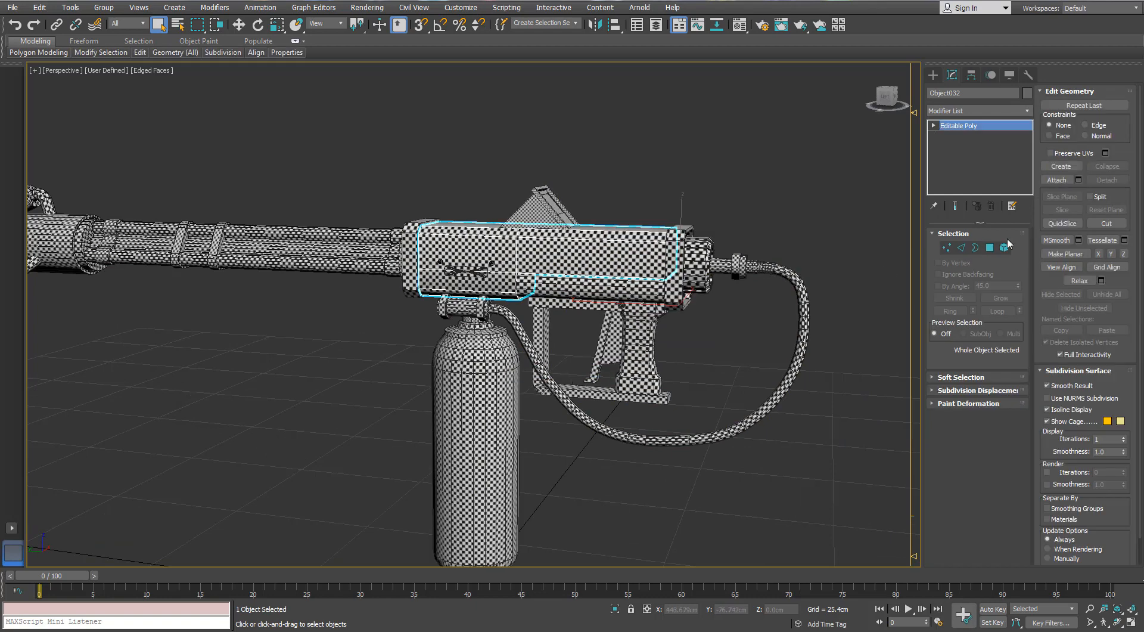
- Attach all the other listed objects to the gun body using Match Material IDs to Material with Condense Material and IDs enabled
left_click(1079, 180)
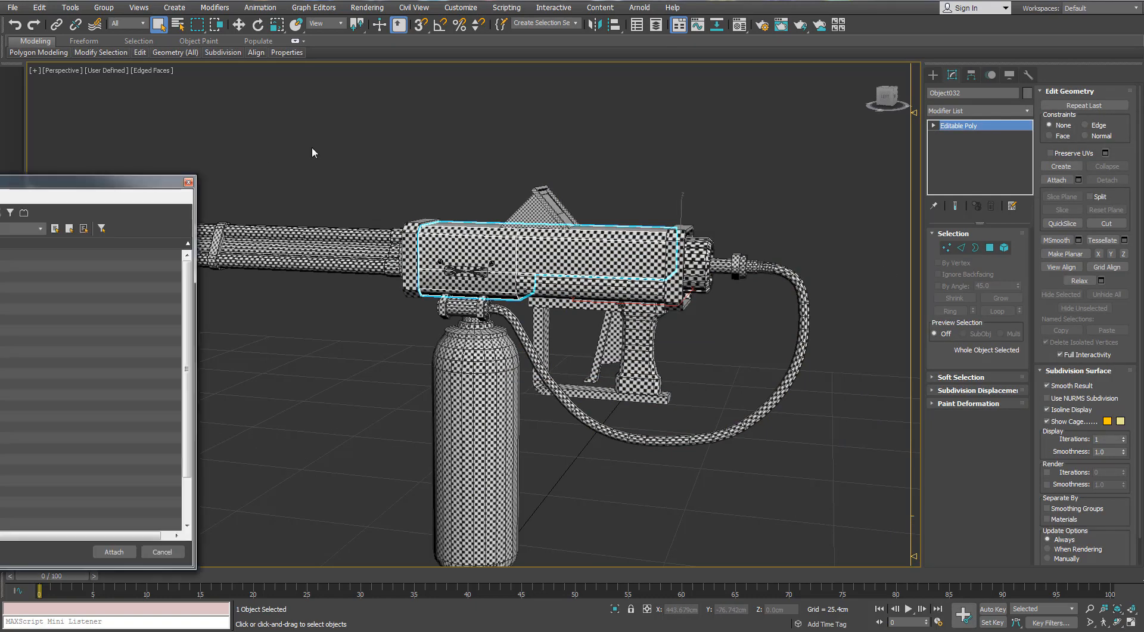
left_click_drag(125, 181, 435, 106)
scroll(128, 193, "down", 2)
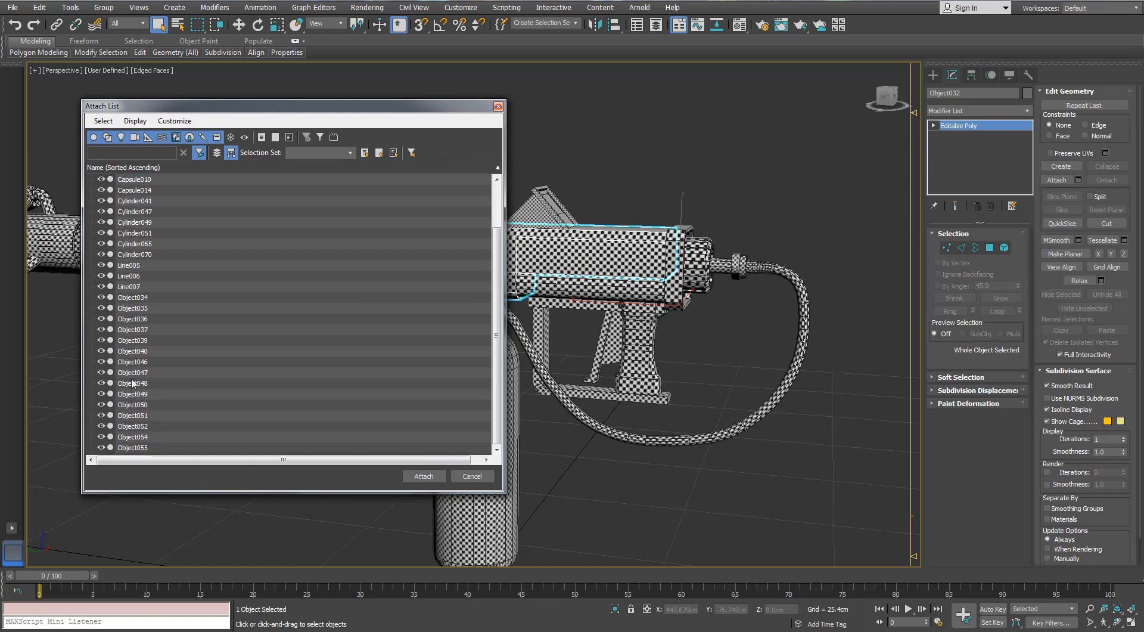
left_click(143, 448, "shift")
left_click(423, 476)
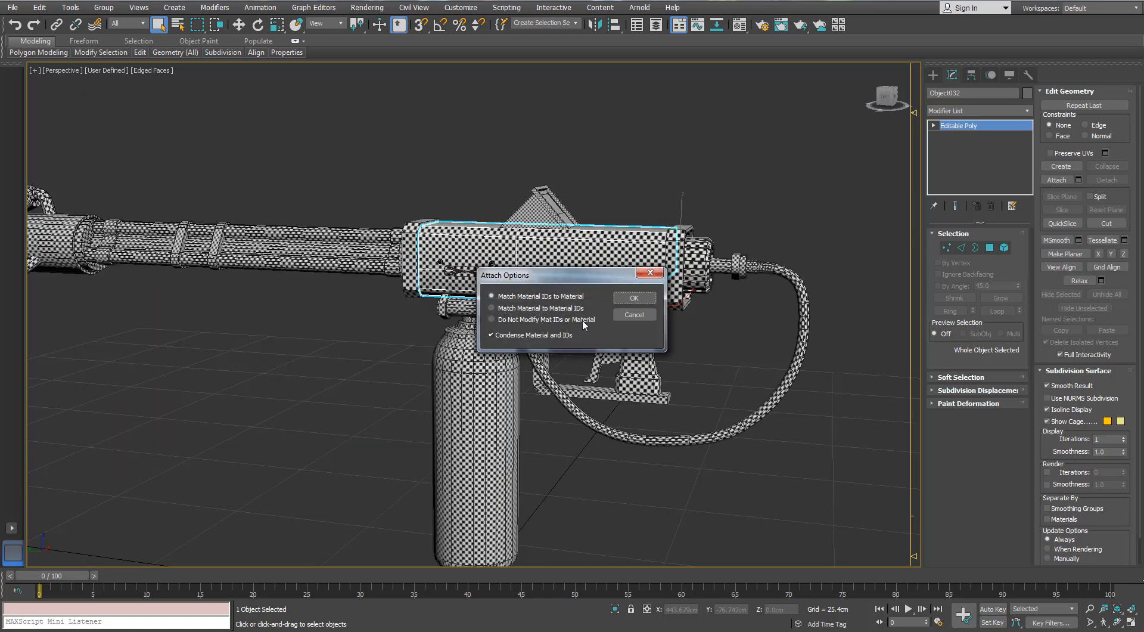
left_click(629, 302)
- Add an Unwrap UVW modifier to the combined gun and open its UV editor
middle_click_drag(596, 358, 548, 328, "alt")
left_click(1027, 111)
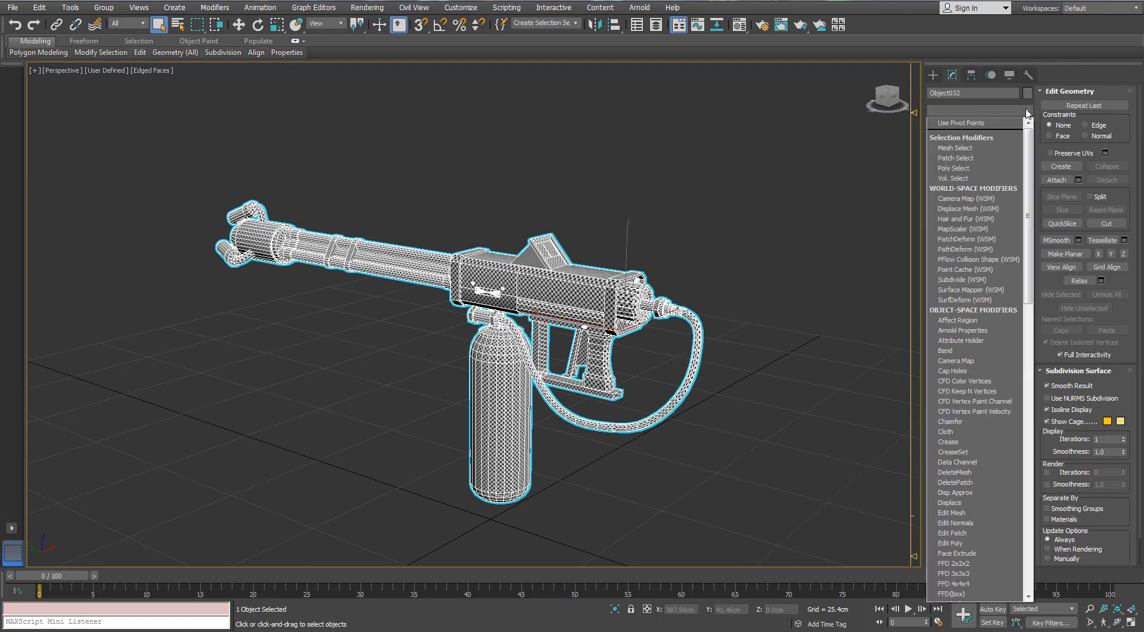
key("u")
key("Return")
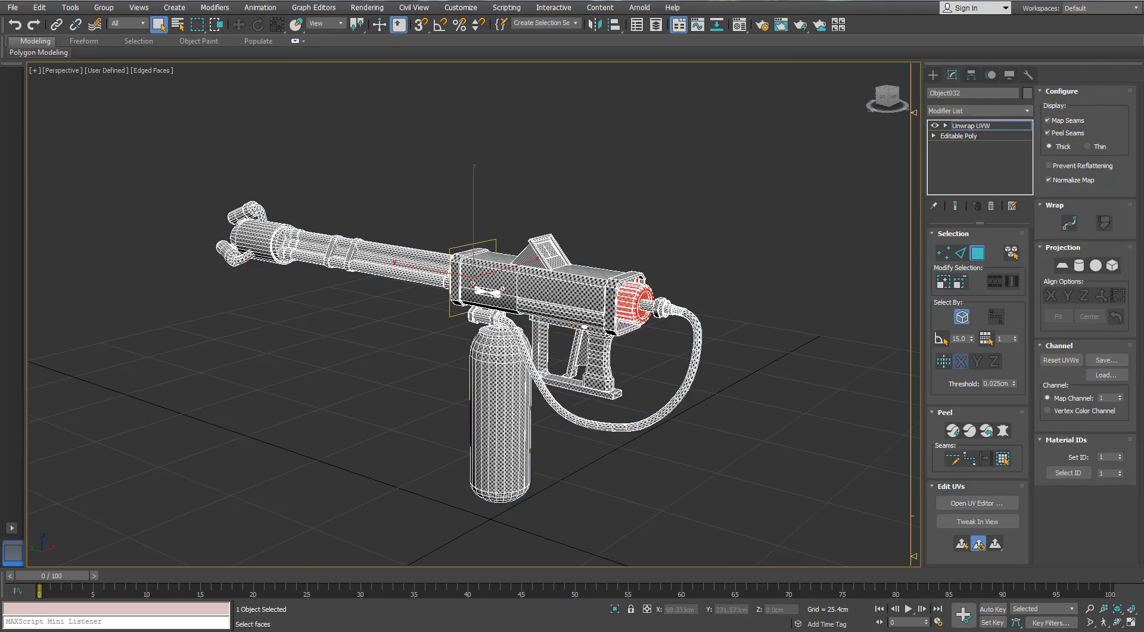
left_click(977, 503)
left_click_drag(434, 157, 408, 138)
- Expand the selection of the oversized island covering the checker tile to its seams and apply Normal Mapping with Box Mapping
left_click(316, 333)
left_click(1007, 458)
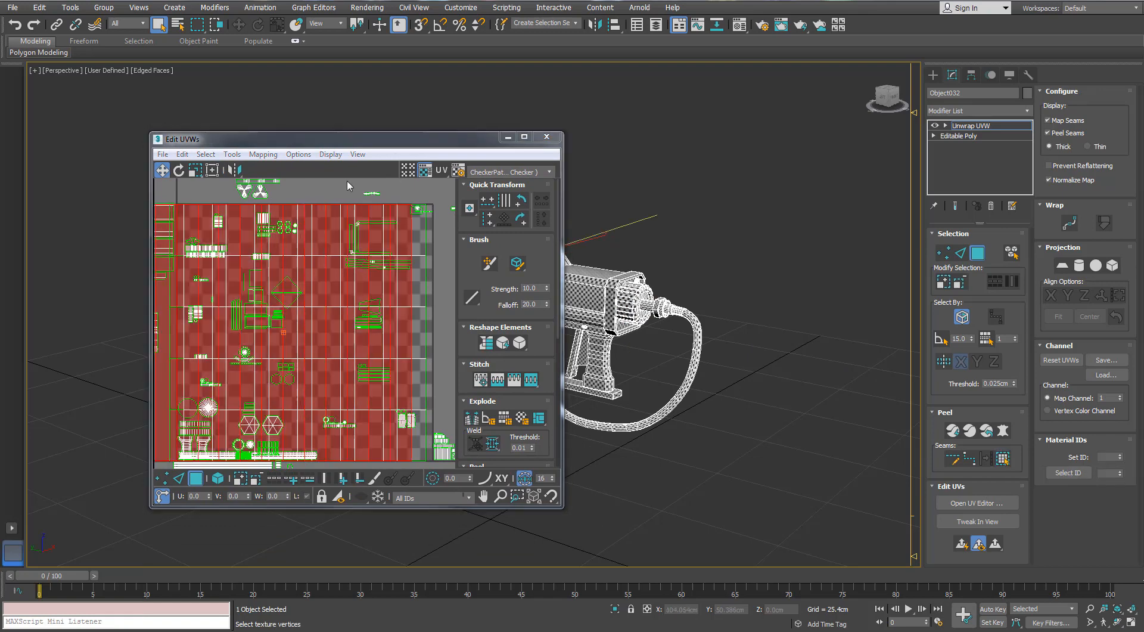
middle_click_drag(644, 234, 745, 289)
scroll(656, 308, "up", 6)
left_click(263, 154)
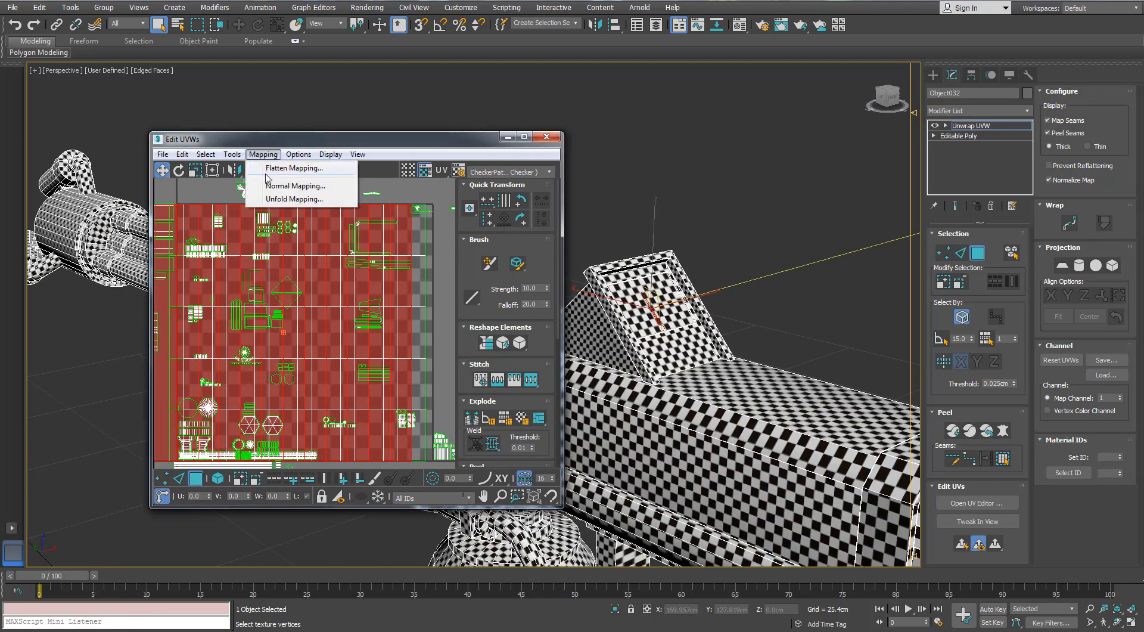
left_click(281, 186)
left_click(90, 33)
left_click(47, 74)
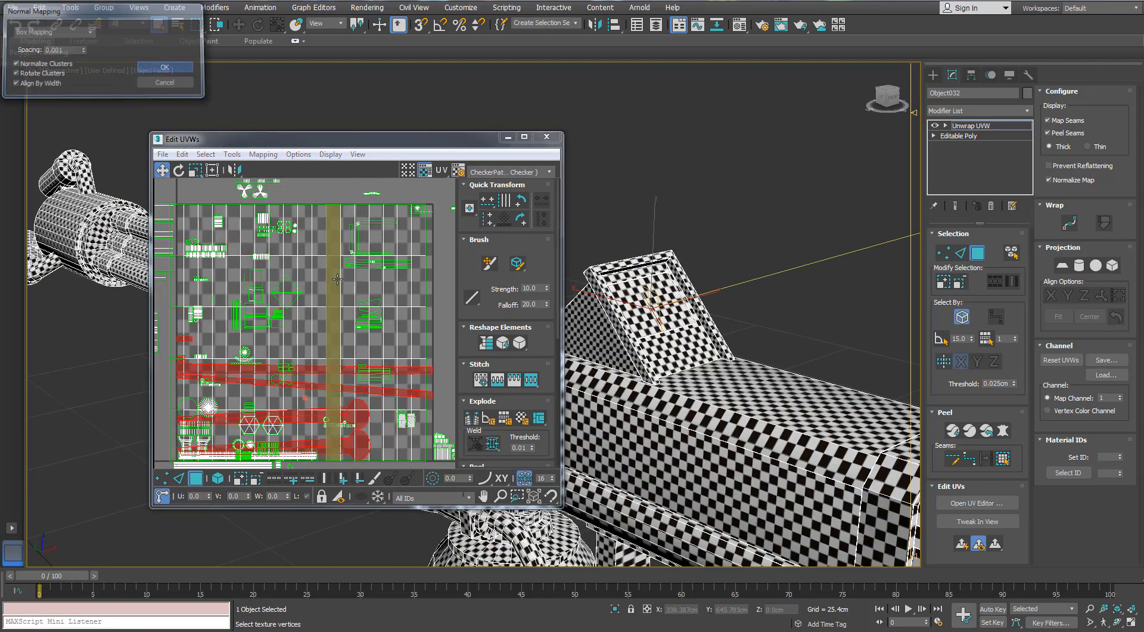
left_click(166, 67)
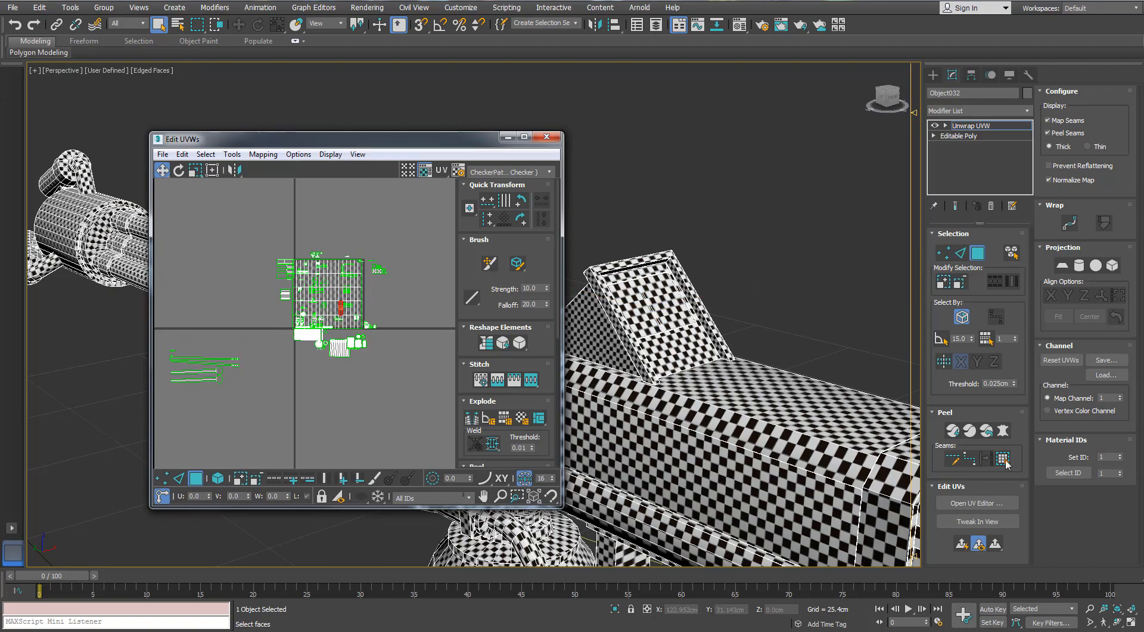
- Expand the remaining tile-covering island's selection to its seams, apply Normal Mapping and move the resulting disc islands below the checker tile
left_click(1005, 459)
middle_click_drag(806, 364, 679, 239, "alt")
key("F3")
left_click(263, 154)
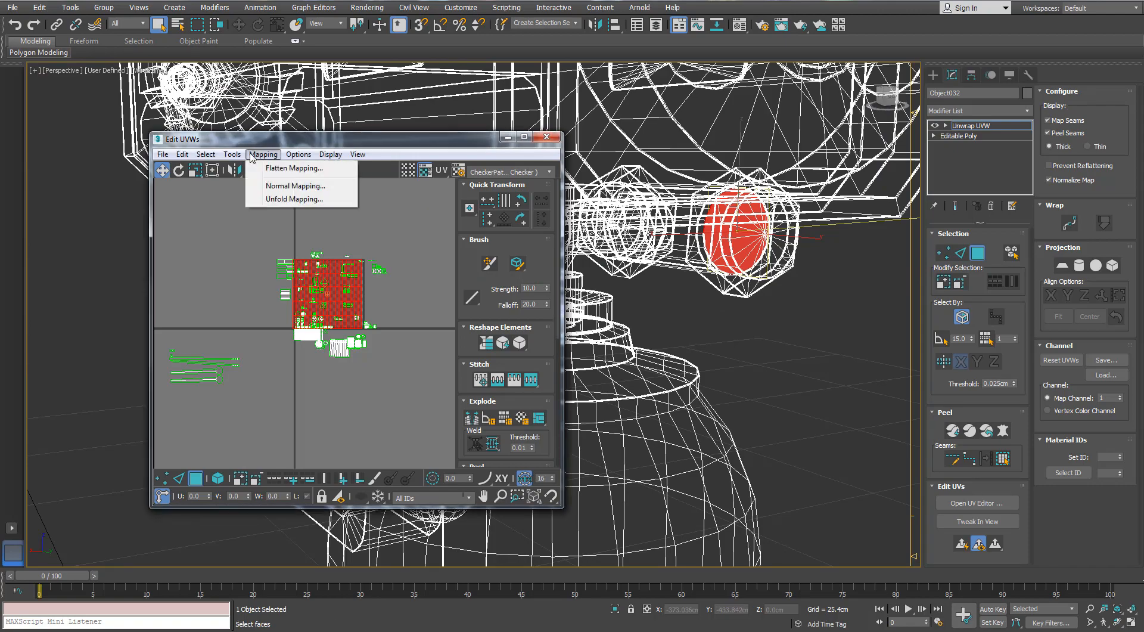
left_click(283, 186)
left_click(149, 67)
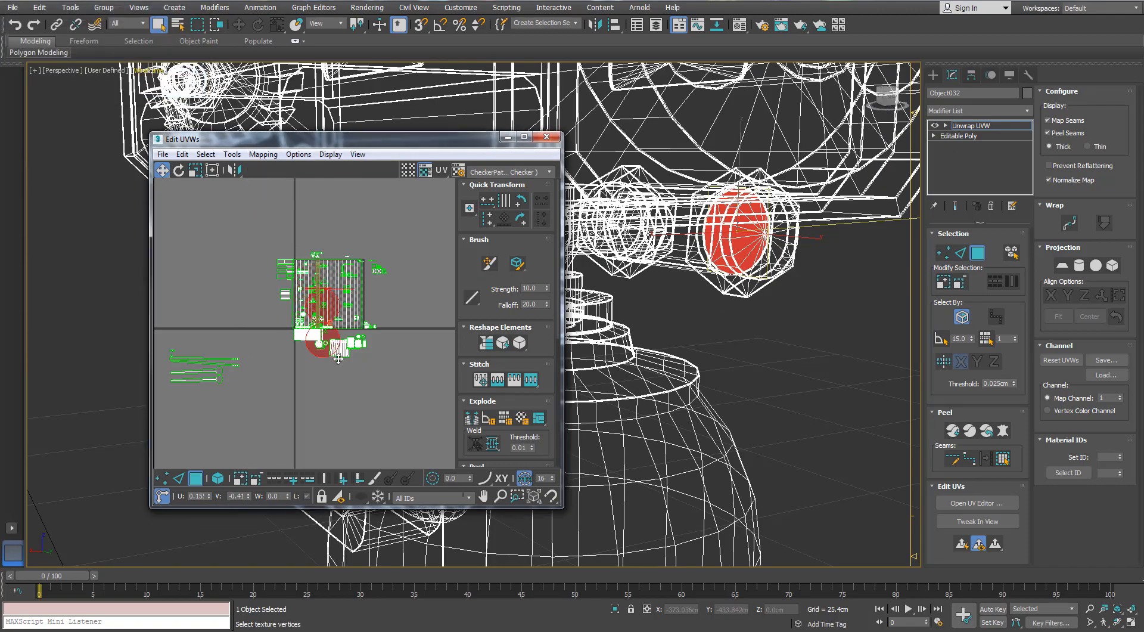
middle_click_drag(602, 339, 739, 349, "alt")
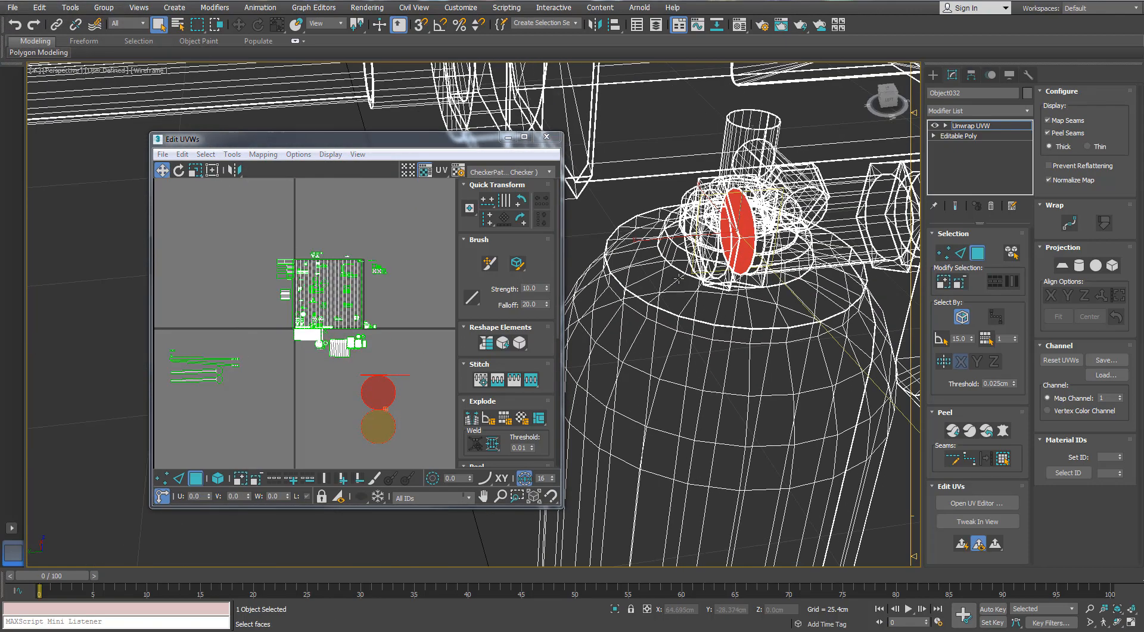
scroll(739, 349, "down", 2)
- Convert the combined gun to an Editable Poly, collapsing its Unwrap UVW modifier
right_click(334, 291)
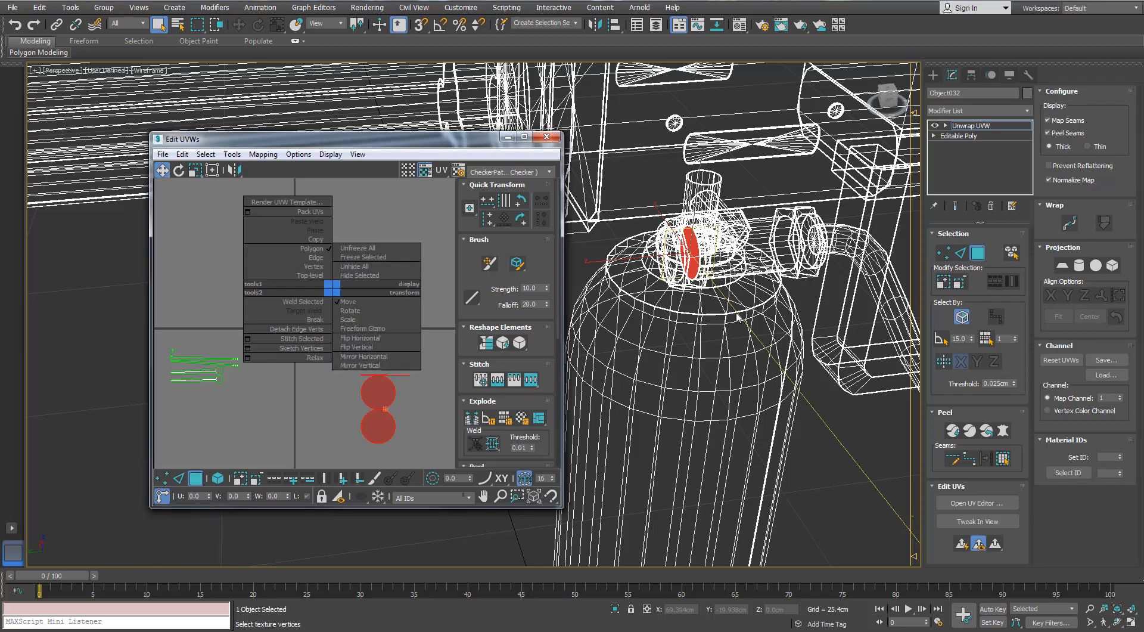
right_click(714, 309)
left_click(707, 448)
middle_click_drag(698, 333, 725, 301, "alt")
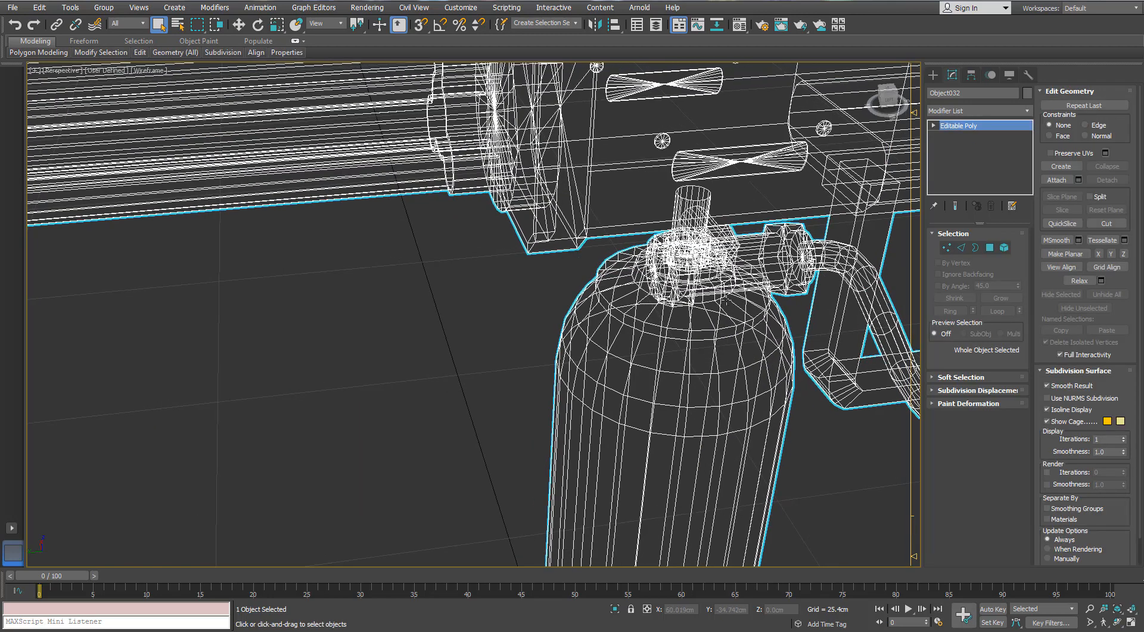
- Select the hidden disc element inside the connector above the tank, move it out of the model and delete it
scroll(725, 301, "up", 3)
left_click(1010, 247)
key("5")
middle_click_drag(674, 261, 584, 210, "alt")
left_click(1006, 247)
left_click(301, 292)
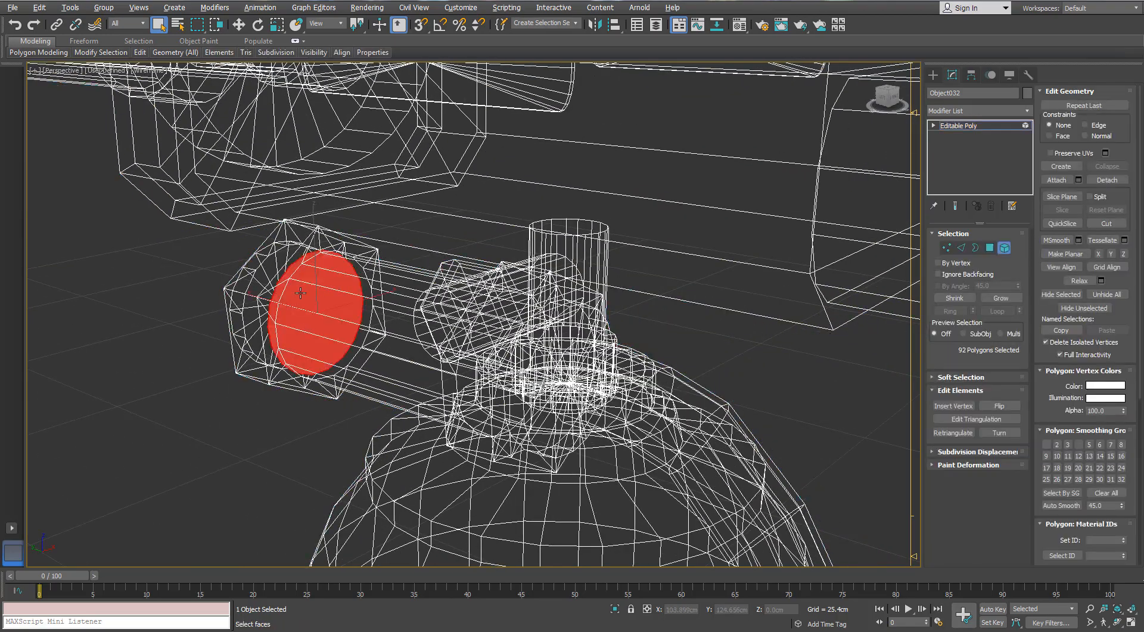
scroll(303, 298, "down", 5)
key("w")
mouse_move(302, 300)
middle_mouse_down("alt")
mouse_move(276, 296)
mouse_move(352, 322)
middle_mouse_up("alt")
key("F3")
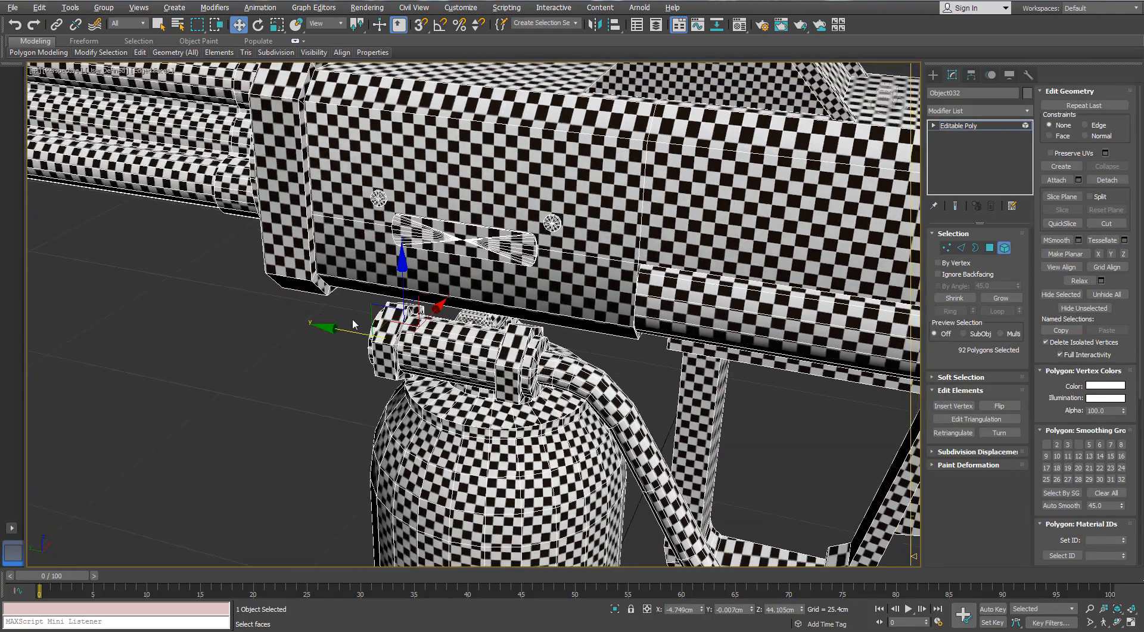
left_click_drag(307, 325, 304, 324)
scroll(324, 327, "up", 5)
scroll(249, 321, "down", 2)
middle_click_drag(249, 320, 272, 314, "alt")
key("Delete")
- Leave element editing, add a new Unwrap UVW modifier to the gun and open its UV editor
scroll(297, 305, "down", 6)
scroll(316, 298, "up", 2)
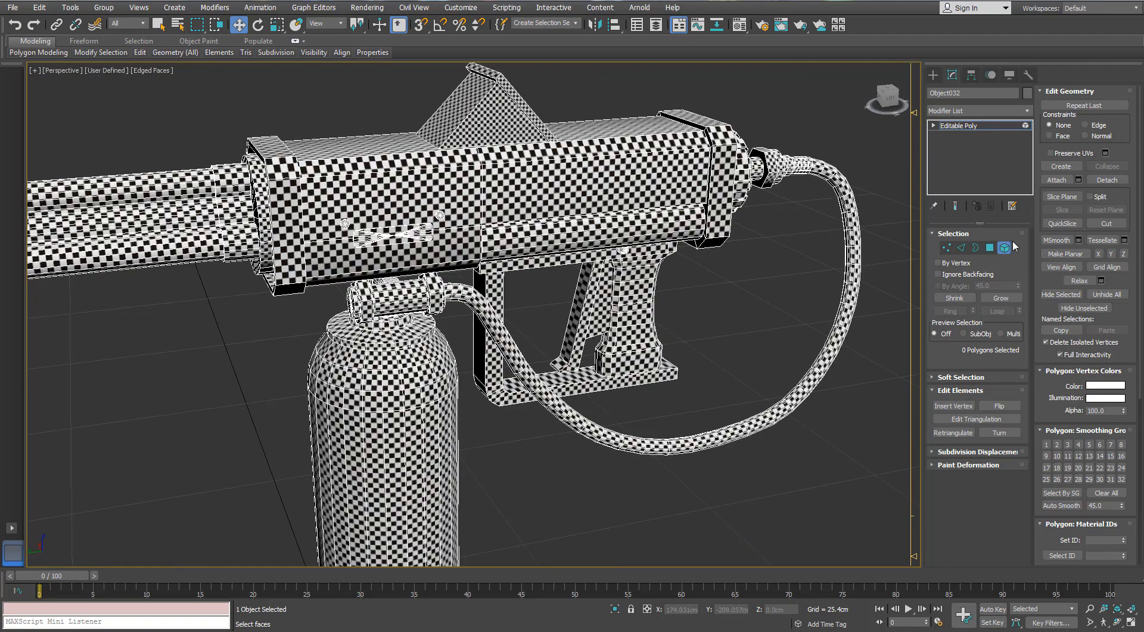
left_click(1005, 247)
left_click(1027, 110)
key("u")
left_click(974, 447)
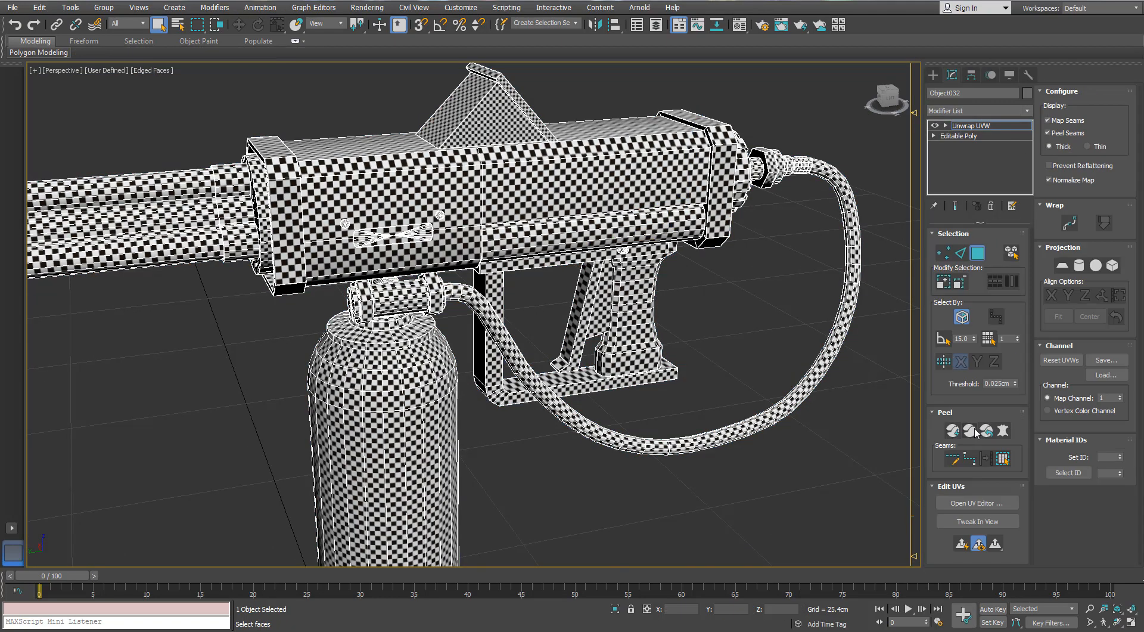
left_click(976, 503)
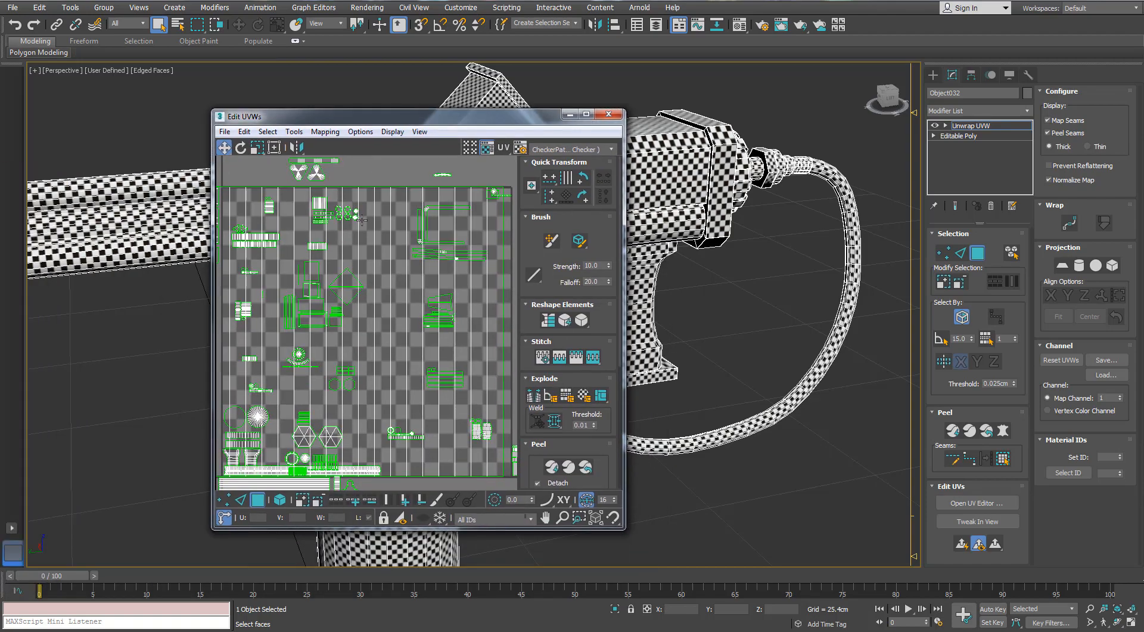
- Expand the other tile-covering island's selection to its seams and apply Normal Mapping with Box Mapping
left_click(366, 363)
left_click(1007, 456)
scroll(637, 233, "down", 3)
middle_click_drag(636, 233, 737, 191)
scroll(738, 191, "up", 6)
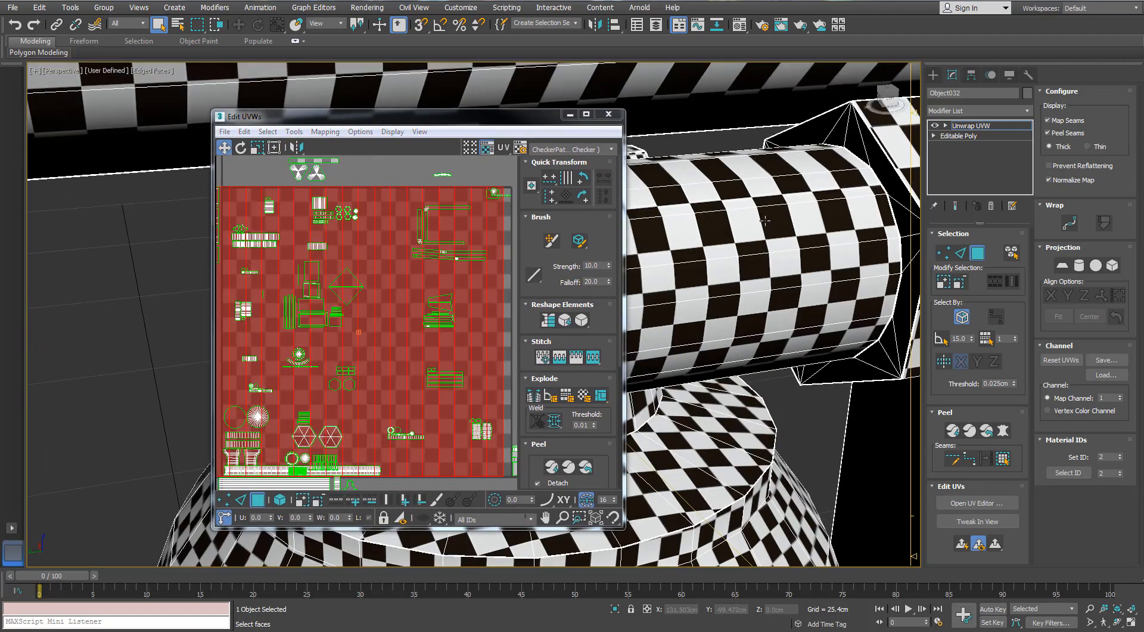
scroll(737, 192, "down", 3)
left_click_drag(357, 117, 789, 136)
mouse_move(626, 239)
middle_mouse_down()
mouse_move(276, 253)
mouse_move(340, 268)
mouse_move(324, 336)
mouse_move(350, 345)
mouse_move(370, 336)
mouse_move(386, 293)
mouse_move(388, 269)
mouse_move(364, 259)
mouse_move(387, 256)
middle_mouse_up()
key("F3")
scroll(417, 280, "up", 5)
scroll(306, 299, "up", 3)
key("F3")
key("F3")
left_click(756, 151)
left_click(763, 192)
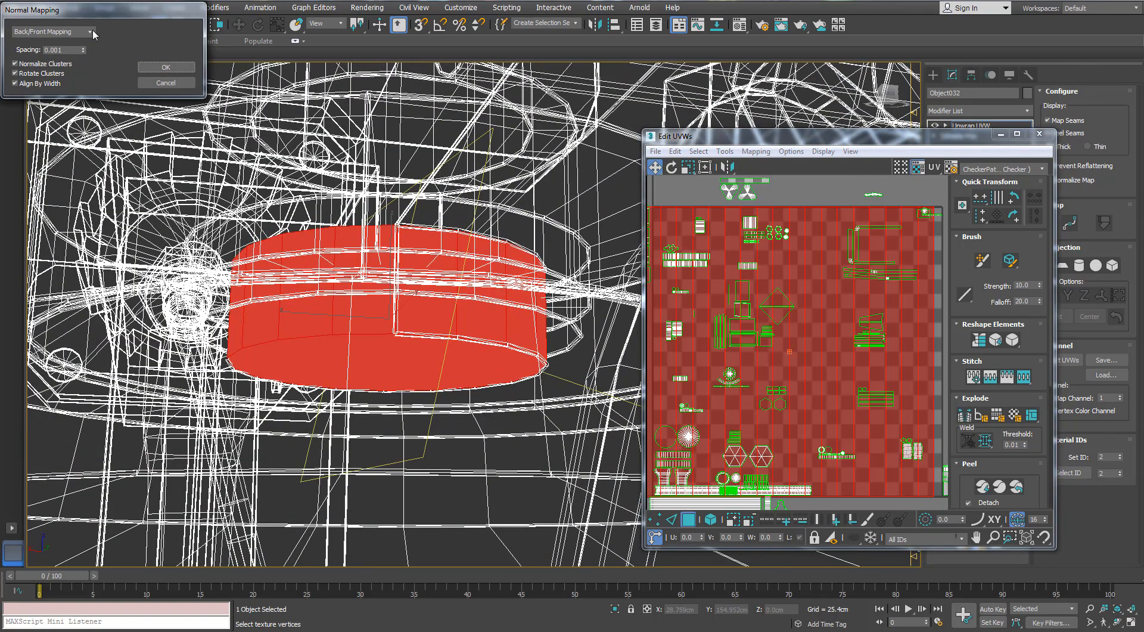
left_click(58, 74)
left_click(166, 67)
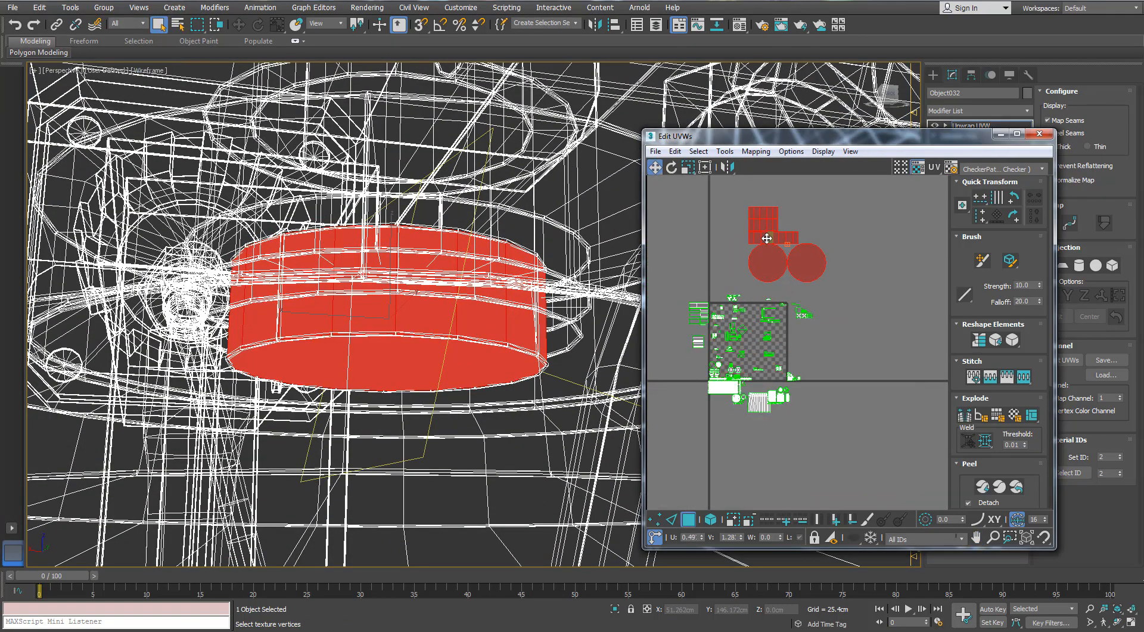
- Examine the separated islands and where the selected disc sits inside the valve above the tank
middle_click_drag(740, 384, 835, 336)
scroll(768, 367, "up", 6)
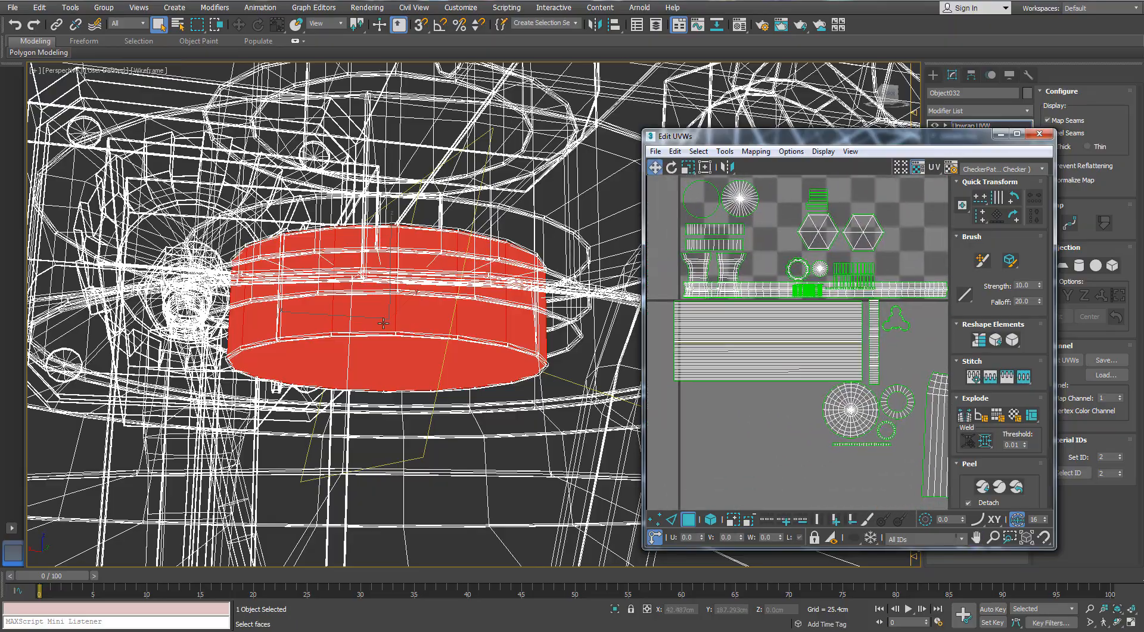
middle_click_drag(383, 319, 309, 351, "alt")
scroll(365, 361, "down", 6)
scroll(309, 352, "down", 6)
scroll(447, 324, "up", 6)
scroll(447, 324, "down", 2)
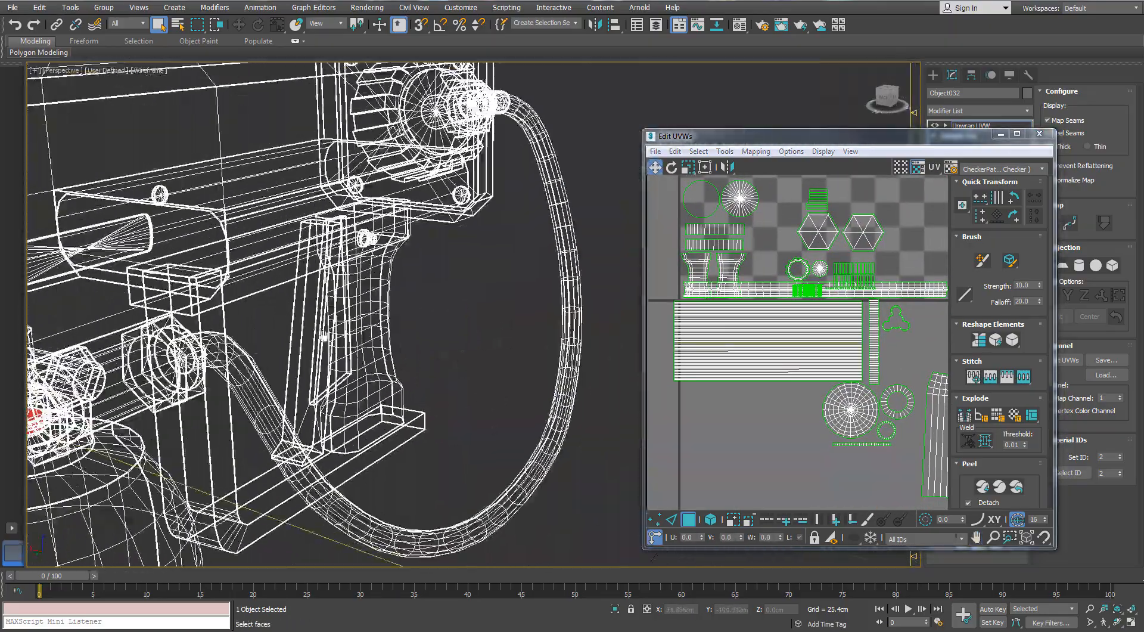
scroll(204, 378, "up", 1)
middle_click_drag(36, 403, 255, 366)
key("F3")
scroll(203, 379, "up", 2)
- Convert the gun to an Editable Poly and delete the hidden disc element inside the tank's neck
left_click(237, 492)
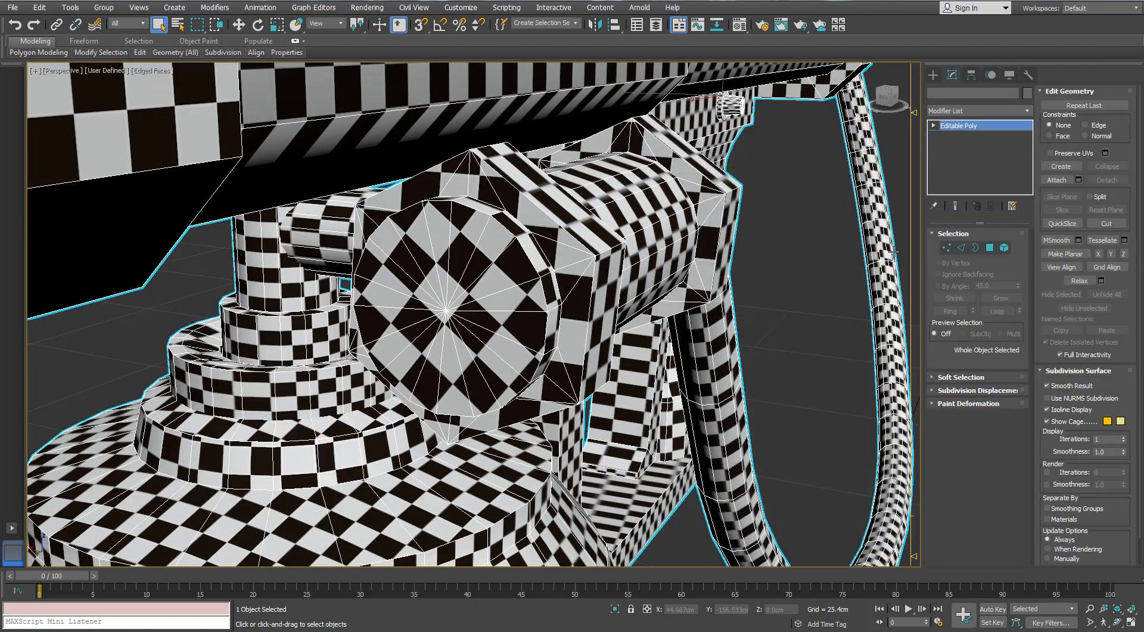
left_click(1005, 248)
key("F3")
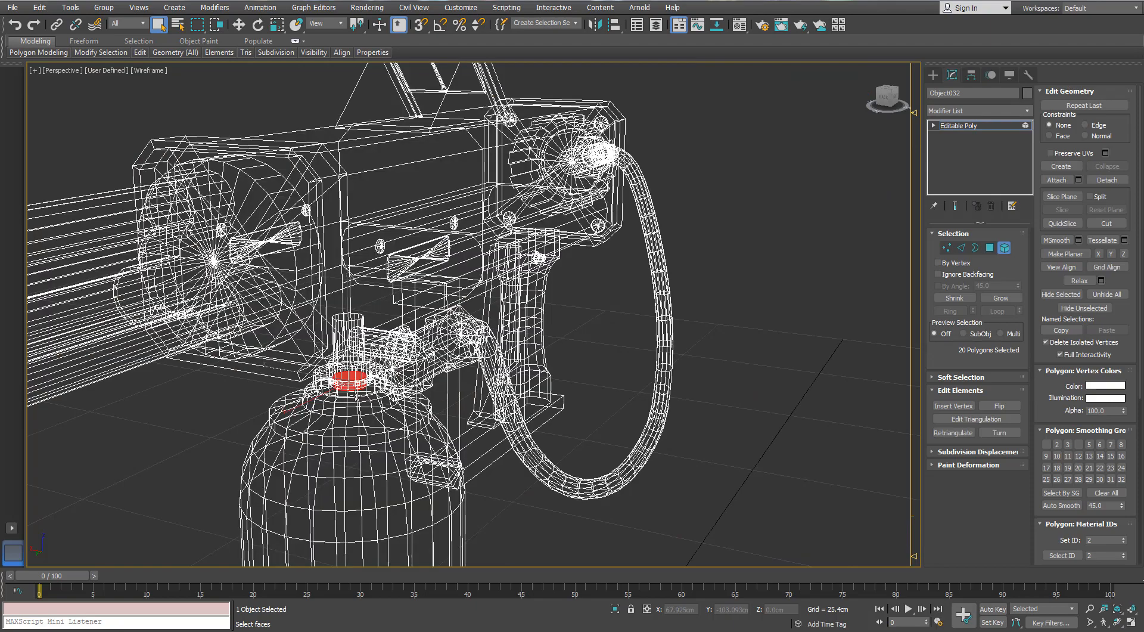
key("F3")
key("w")
scroll(353, 393, "up", 5)
middle_click_drag(325, 358, 388, 352)
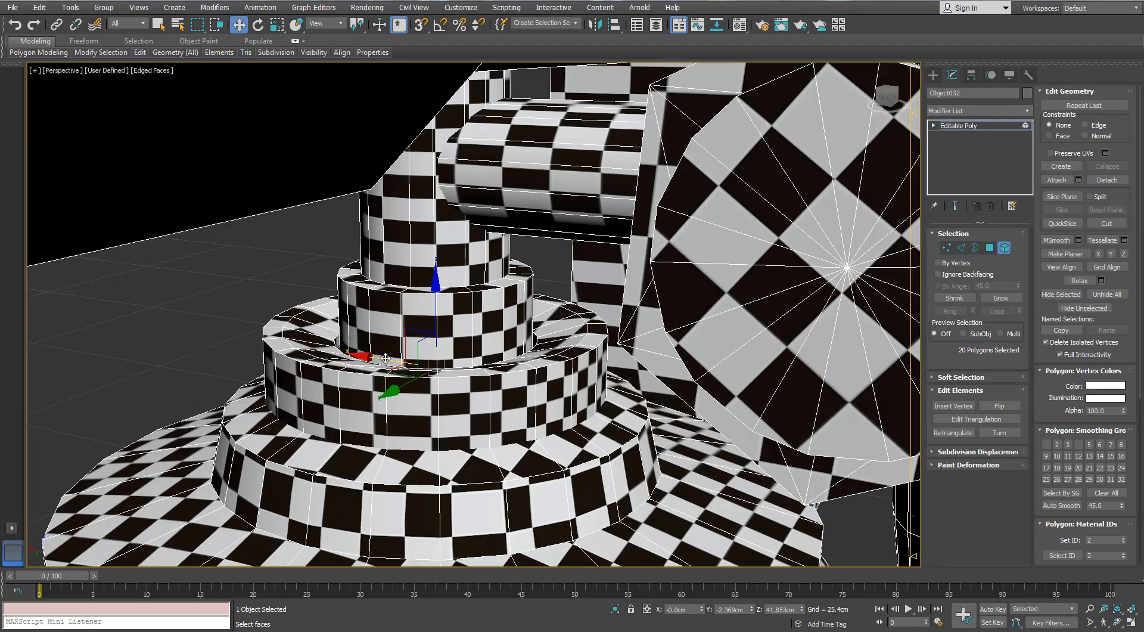
left_click_drag(173, 316, 93, 306)
middle_click_drag(93, 306, 209, 355, "alt")
scroll(319, 396, "up", 4)
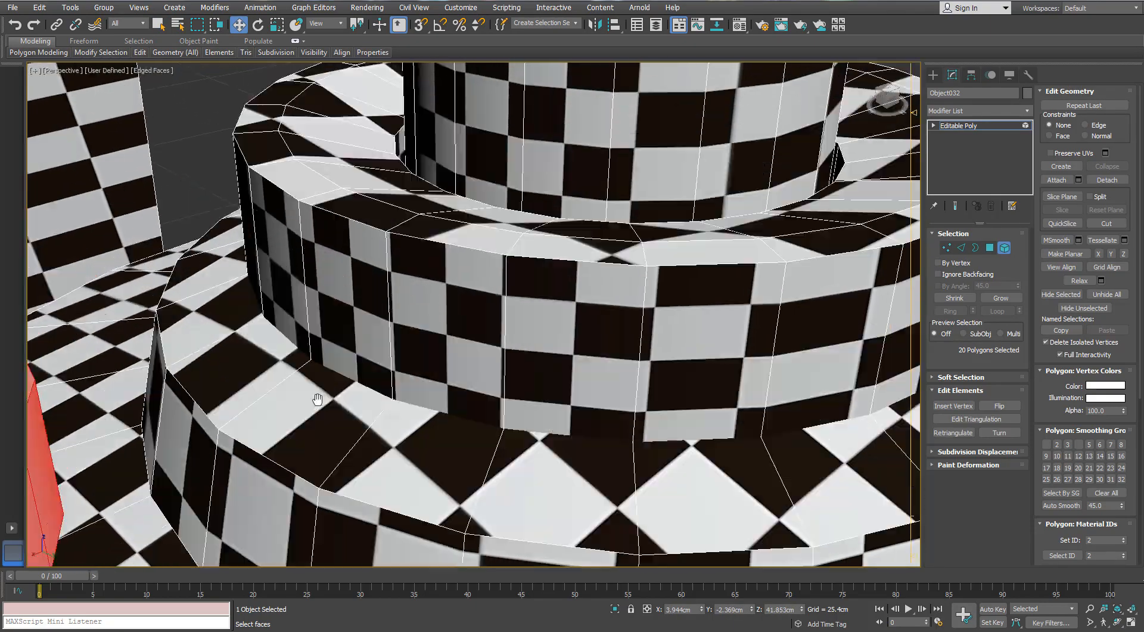
middle_click_drag(320, 395, 818, 303, "alt")
scroll(520, 342, "down", 5)
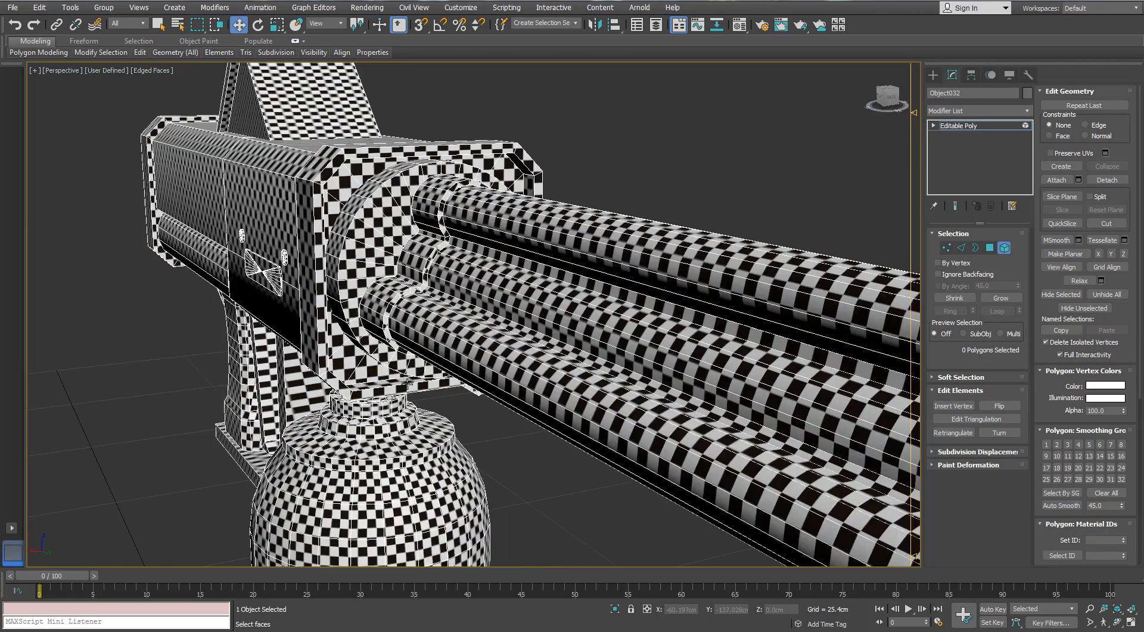
- Reapply an Unwrap UVW modifier to the cleaned-up gun and open the UV editor at full size
scroll(824, 298, "down", 5)
left_click(1004, 247)
left_click(1026, 111)
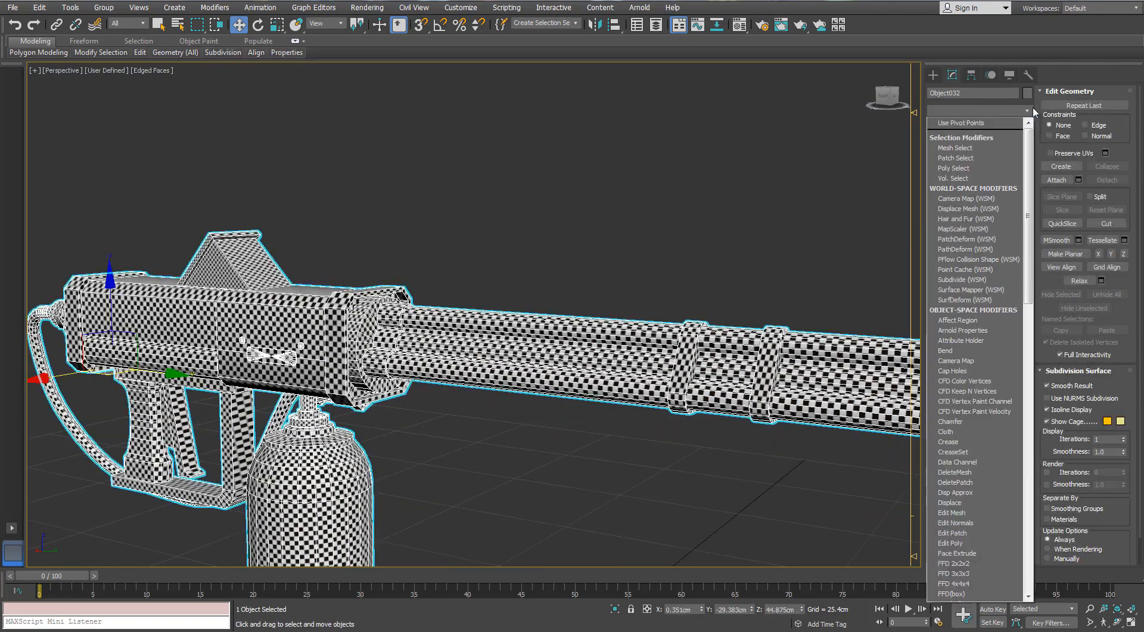
key("u")
left_click(967, 444)
left_click(970, 508)
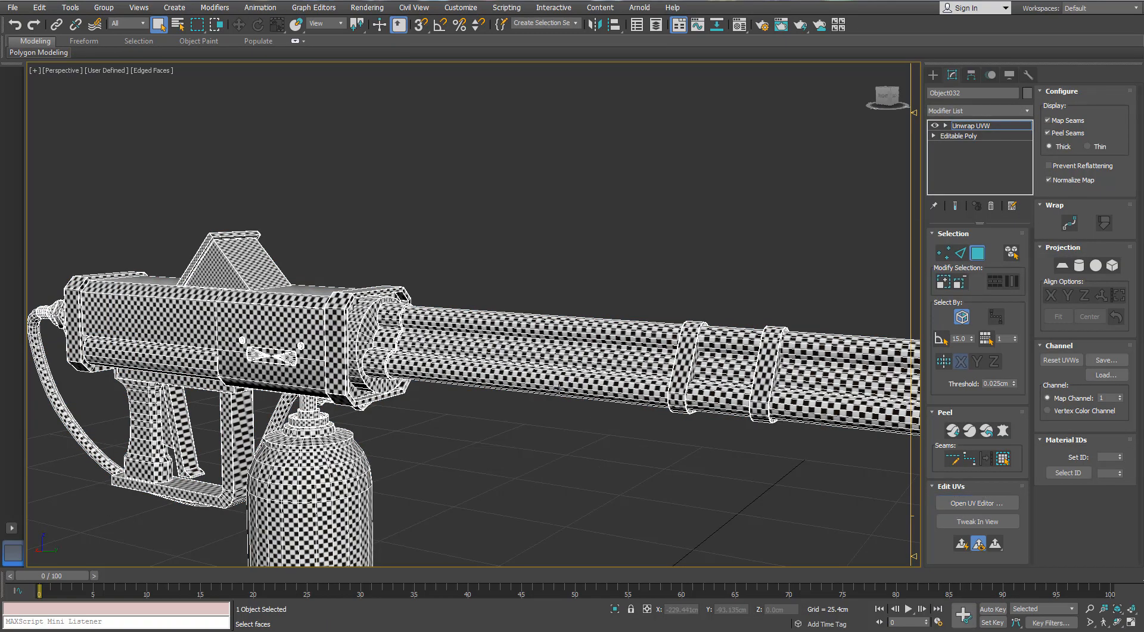
middle_click_drag(559, 389, 829, 513, "alt")
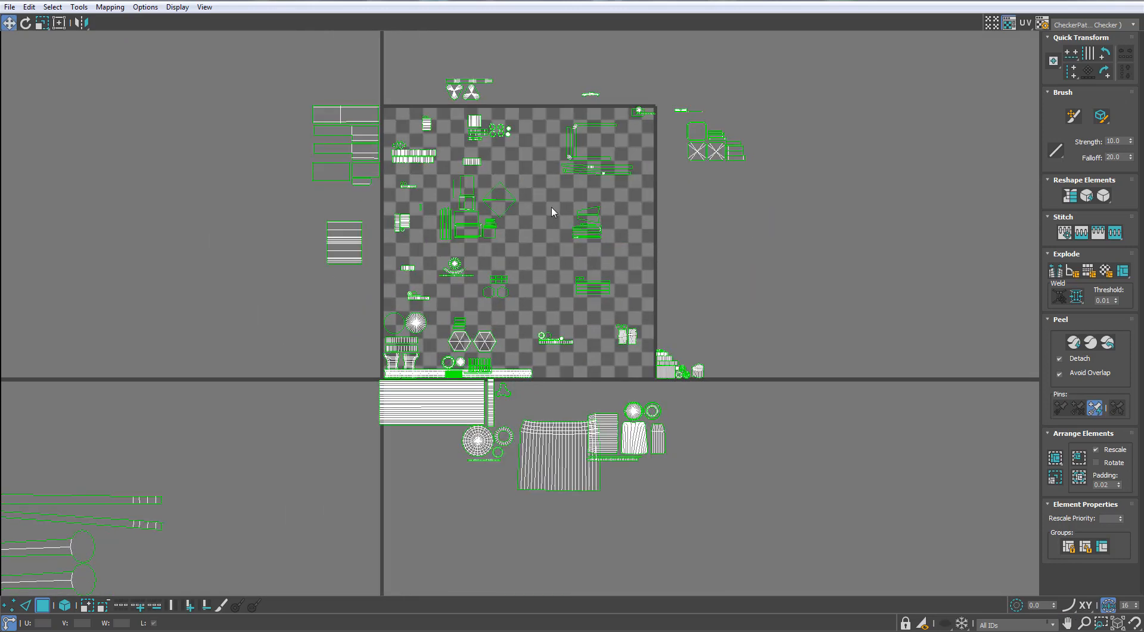
- Move the large curved sheet island down, clear of the smaller islands beneath the checker tile
scroll(574, 335, "up", 3)
middle_click_drag(575, 335, 612, 156)
left_click(543, 345)
key("4")
left_click_drag(575, 361, 596, 462)
- Select the large striped rectangle with its discs and rings beneath the tile and move the group down and to the left
scroll(450, 280, "up", 2)
left_click_drag(282, 472, 539, 229)
left_click_drag(332, 291, 305, 376)
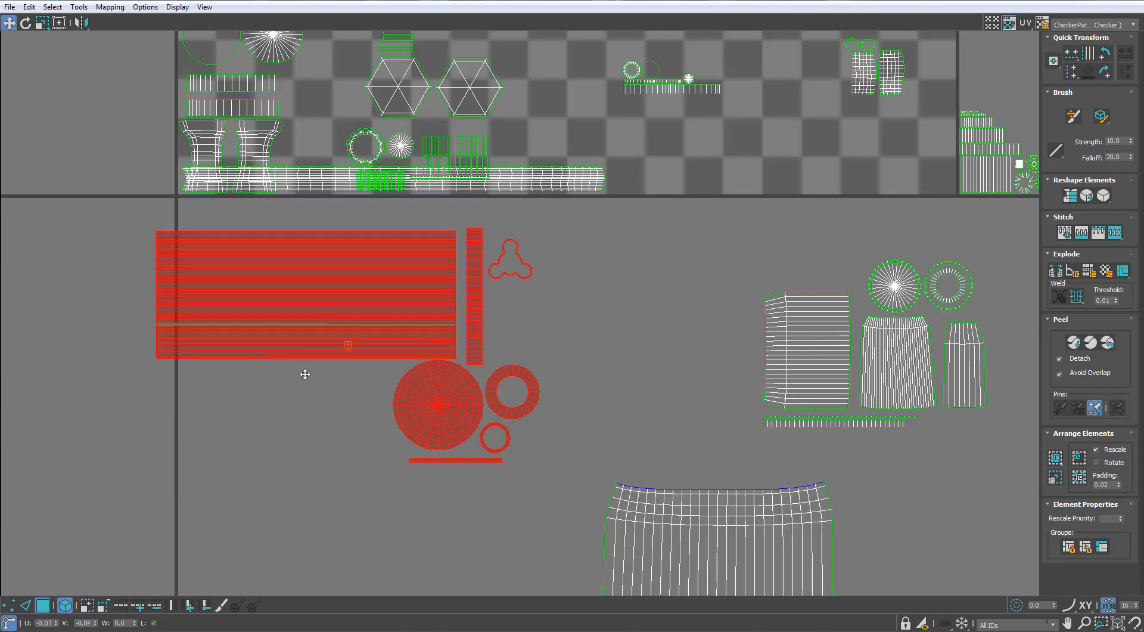
left_click_drag(537, 292, 329, 336)
- Move the long strip island from the checker tile's bottom row to just below the tile
left_click(403, 224)
middle_click_drag(400, 221, 492, 313)
left_click_drag(383, 275, 378, 311)
middle_click_drag(440, 275, 317, 330)
scroll(317, 330, "down", 2)
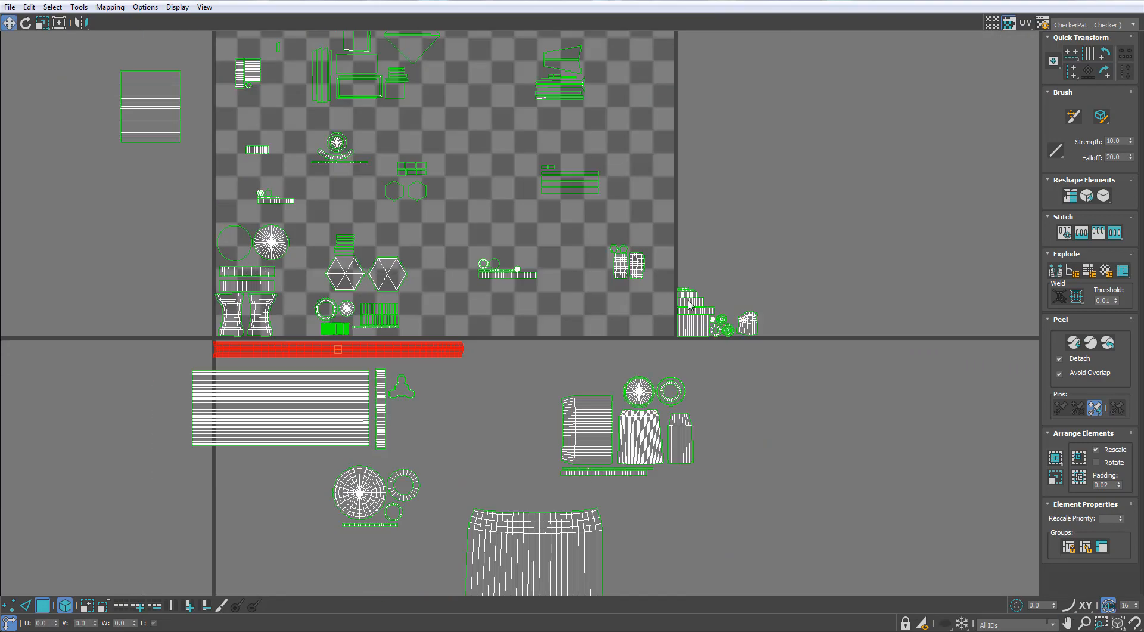
- Select one of the overlapping three-lobed fan island sets above the checker tile and move it up, clear of its duplicate
scroll(717, 320, "up", 4)
scroll(319, 203, "down", 3)
middle_click_drag(322, 208, 662, 437)
scroll(662, 436, "down", 2)
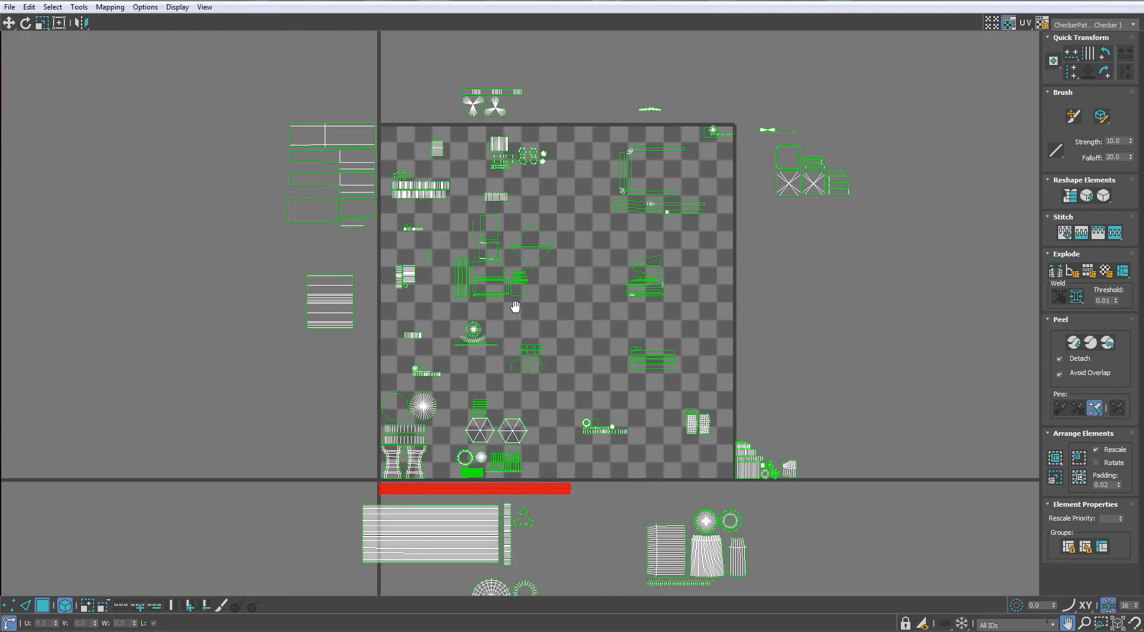
scroll(344, 135, "up", 4)
left_click(260, 334)
scroll(429, 6, "down", 1)
middle_click_drag(523, 138, 493, 308)
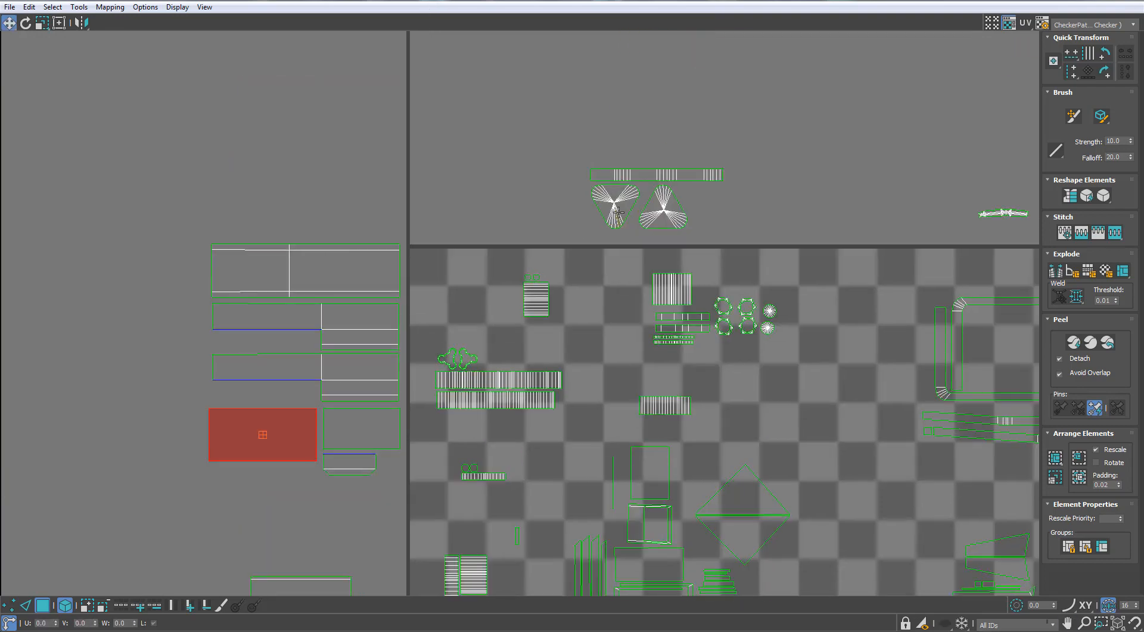
left_click(614, 204)
left_click_drag(658, 174, 655, 113)
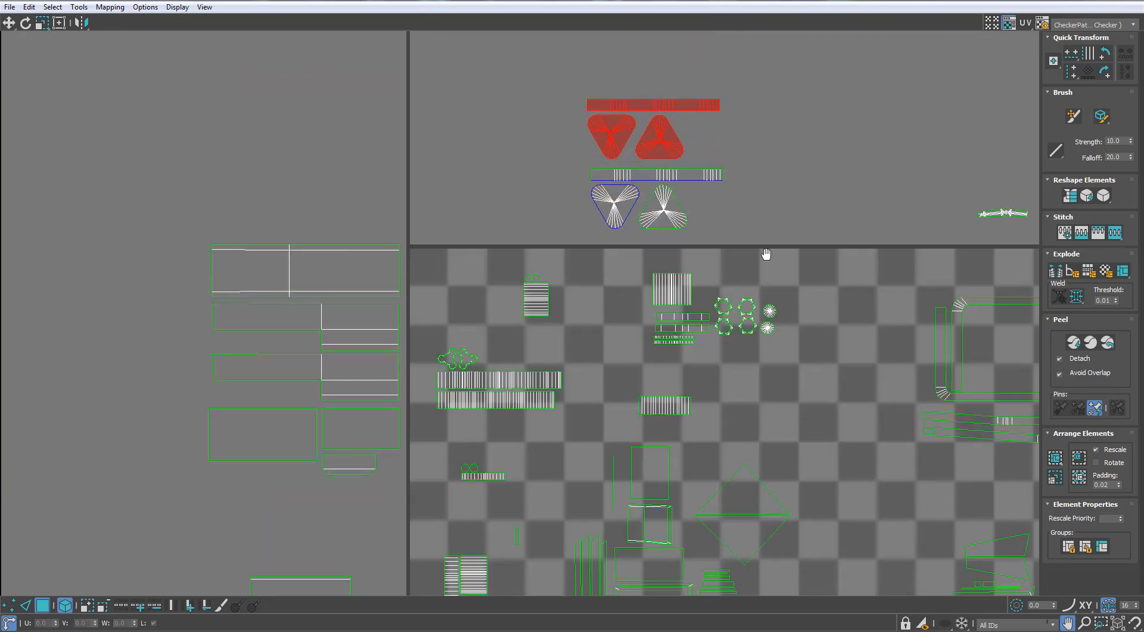
- Select one set of overlapping octagonal end-frame islands beside the tile, check it on the gun and move it below its duplicate
middle_click_drag(766, 254, 421, 252)
middle_click_drag(902, 360, 599, 331)
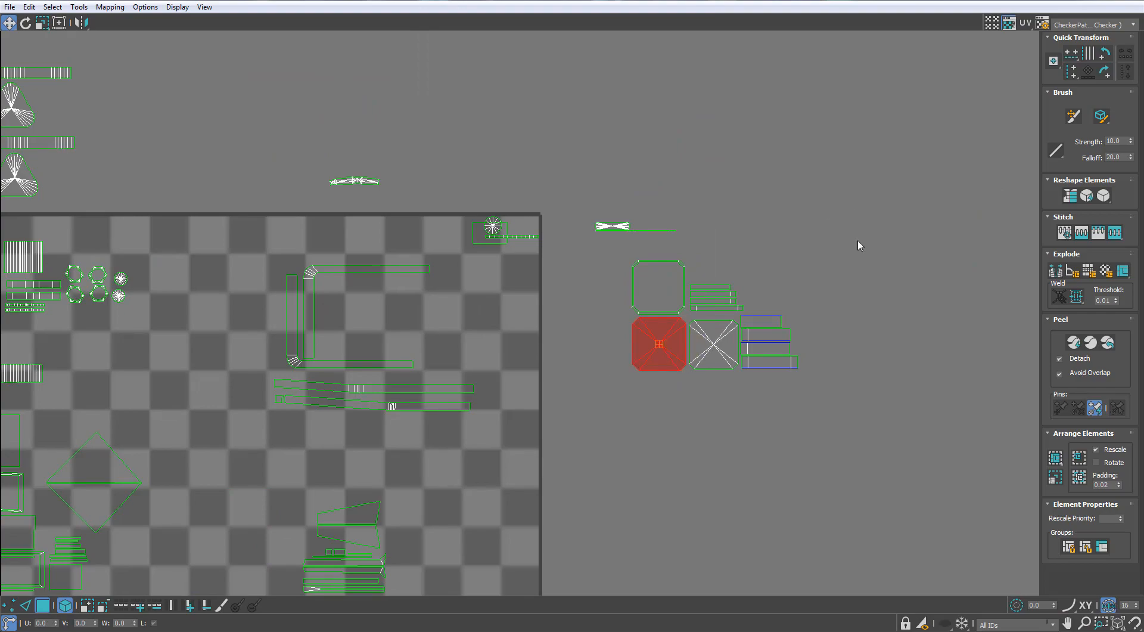
double_click(603, 1)
middle_click_drag(350, 303, 206, 290)
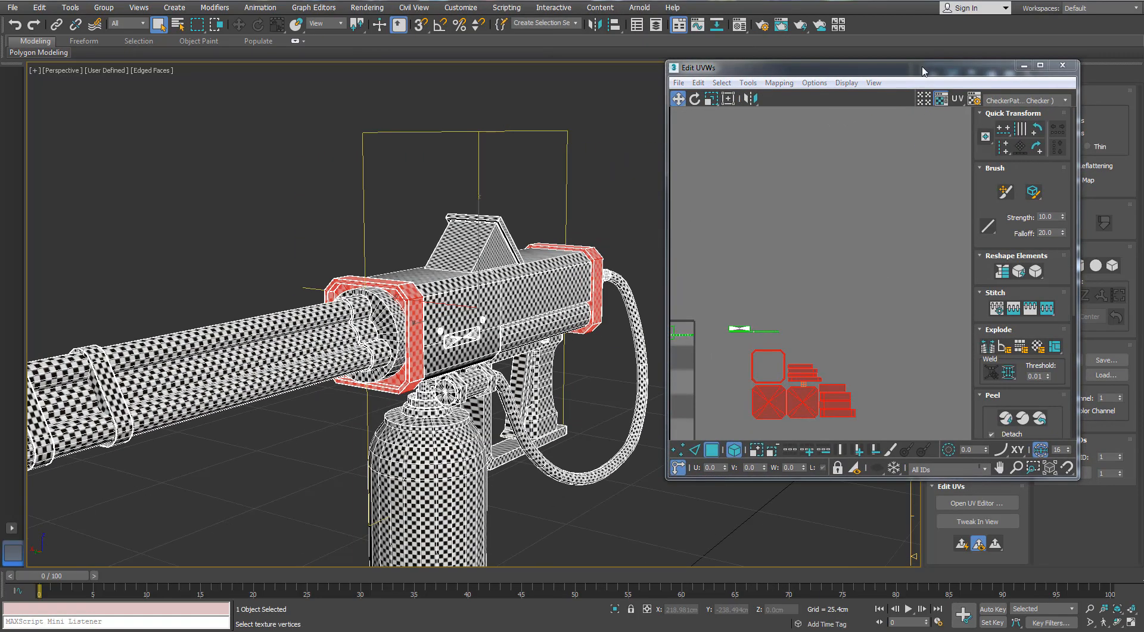
double_click(922, 67)
middle_click_drag(711, 274, 711, 274)
left_click_drag(708, 306, 708, 430)
scroll(714, 367, "up", 1)
middle_click_drag(714, 367, 745, 310)
scroll(745, 310, "down", 1)
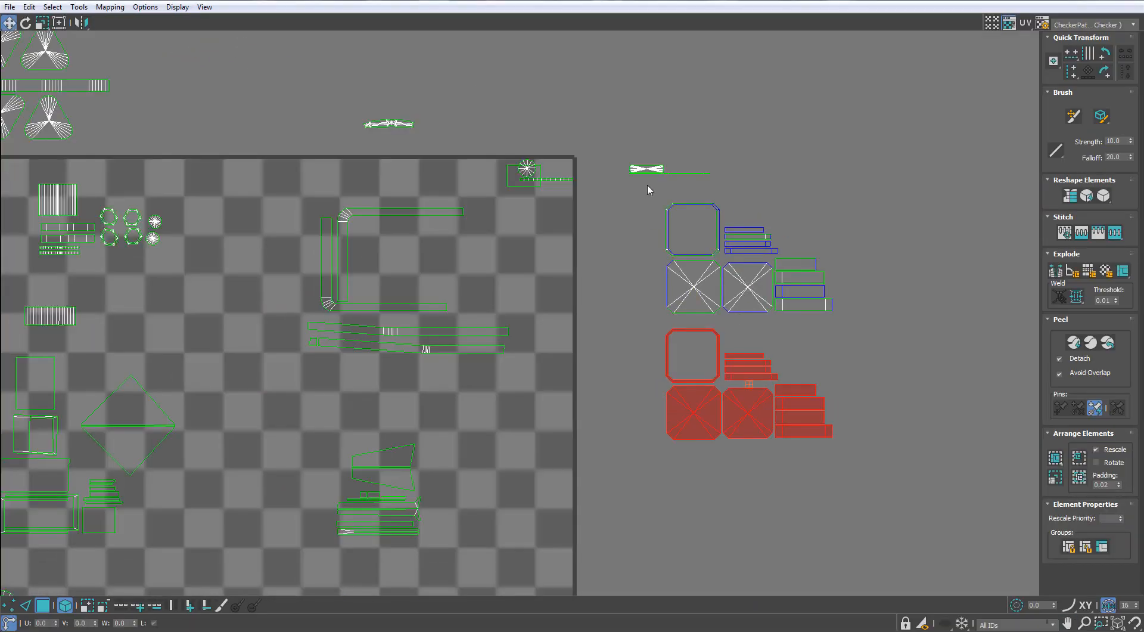
- Select one set of the overlapping bow-tie islands beside the tile's upper right corner and move it up, clear of its duplicate
scroll(650, 179, "up", 3)
left_click(664, 216)
scroll(696, 229, "up", 3)
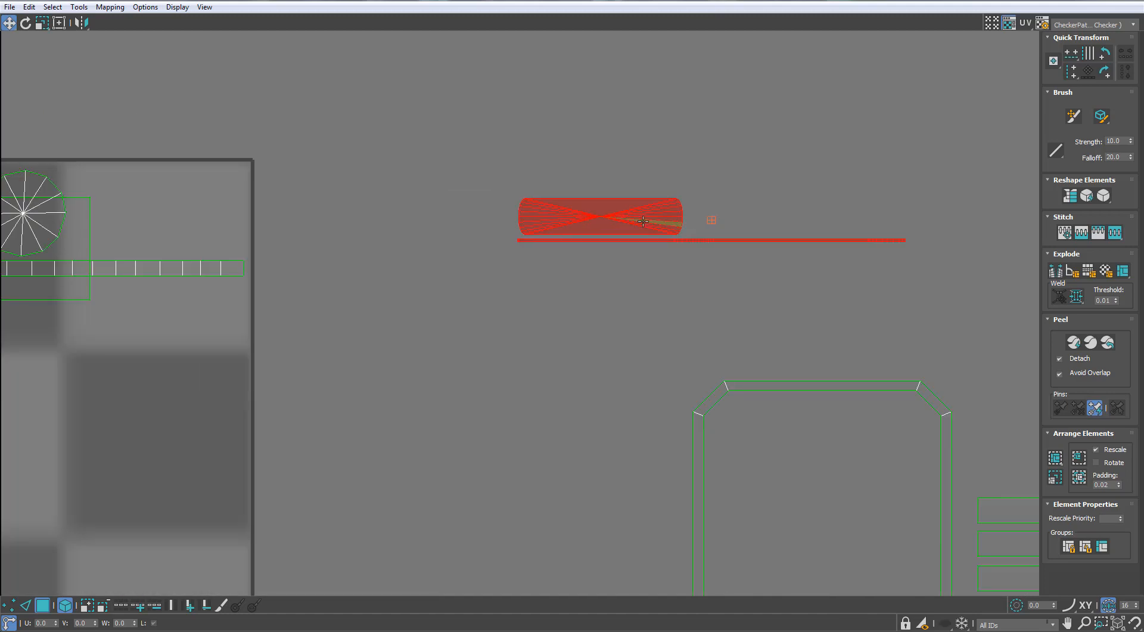
left_click_drag(643, 221, 646, 151)
scroll(646, 151, "down", 4)
- Spread the stacked disc and ruled strip islands at the tile's upper right corner into separate rows above the tile
left_click(509, 295)
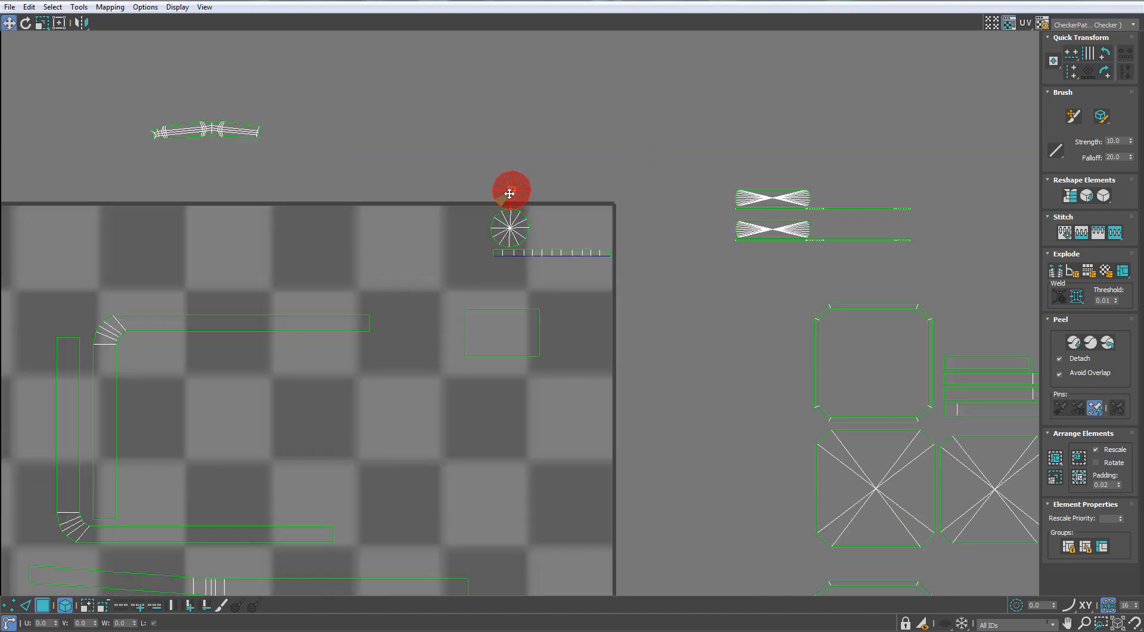
left_click_drag(509, 194, 508, 232)
scroll(510, 230, "down", 2)
left_click_drag(599, 174, 476, 255)
middle_click_drag(507, 245, 540, 407)
scroll(540, 407, "down", 2)
scroll(539, 353, "down", 1)
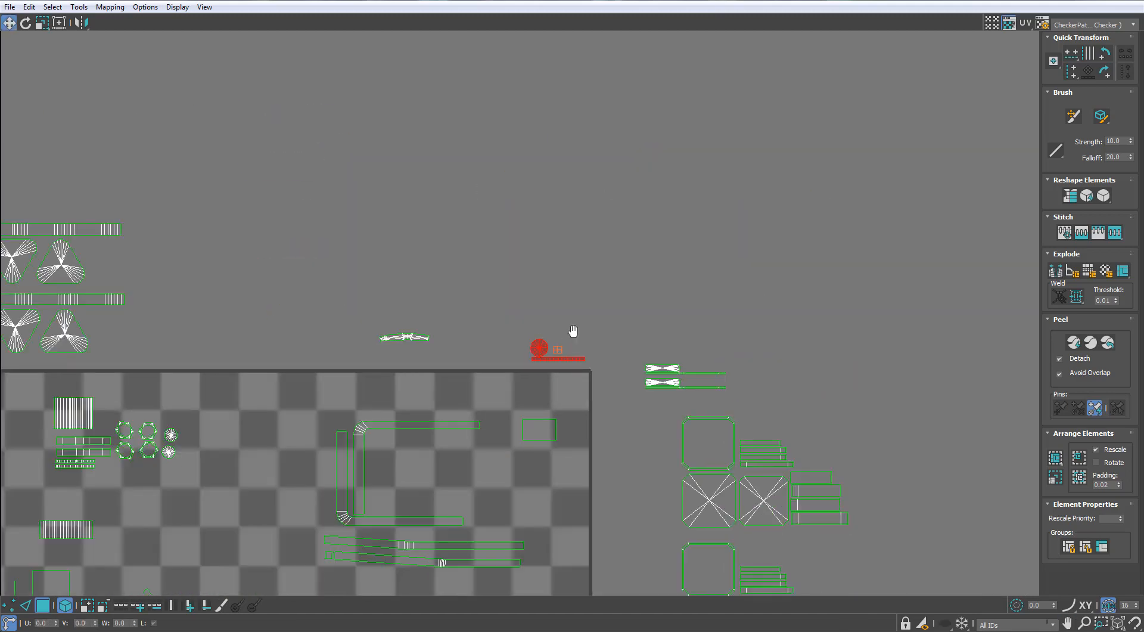
scroll(560, 332, "up", 3)
key("ctrl+z")
key("ctrl+z")
key("ctrl+z")
- Move the overlapping copies of the small arched island above the tile upward so they sit clear of each other
middle_click_drag(355, 346, 532, 369)
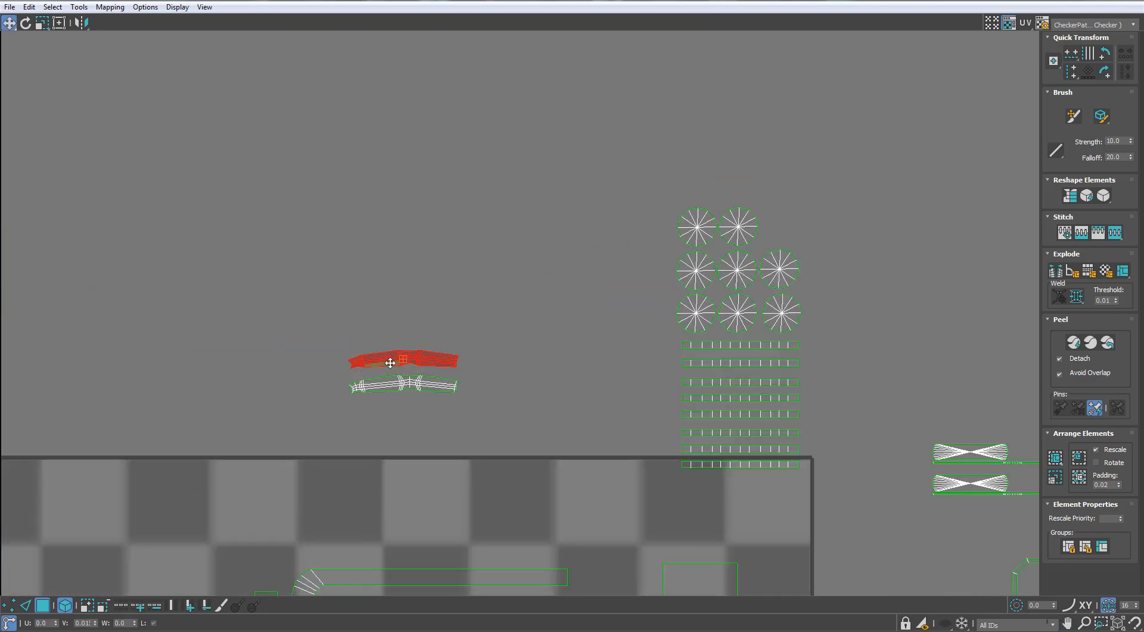
left_click(501, 351)
scroll(501, 351, "down", 4)
- Test the striped rectangle, disc, pleated and ribbed panel islands below the tile for hidden duplicates by shifting them and undoing
middle_click_drag(330, 390, 570, 274)
scroll(570, 273, "down", 1)
middle_click_drag(529, 420, 470, 135)
middle_click_drag(531, 299, 530, 157)
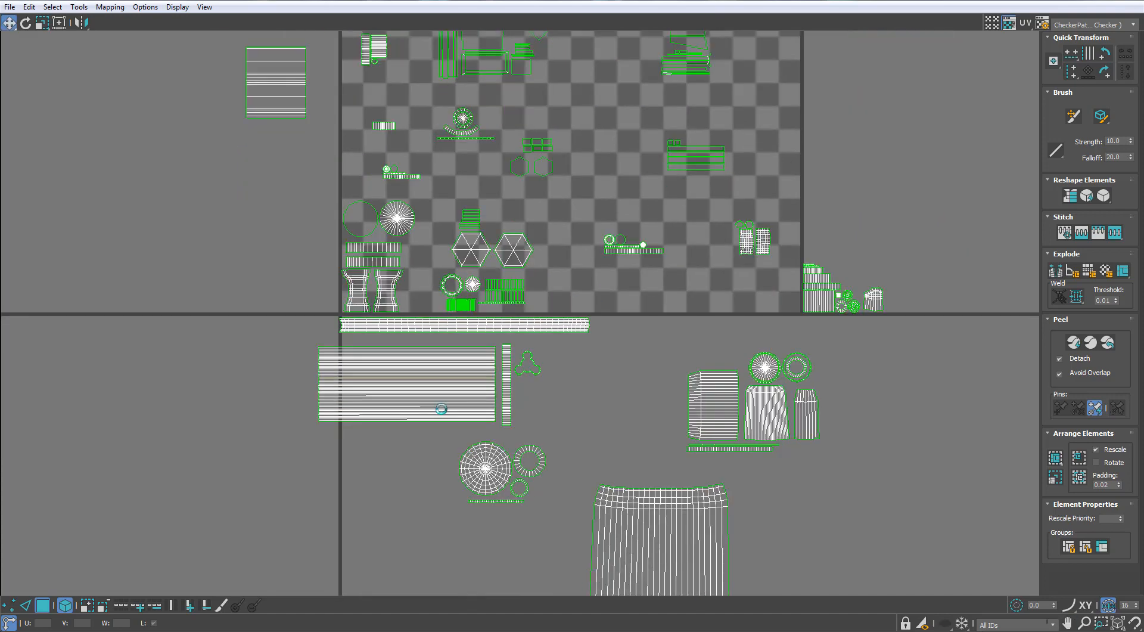
left_click_drag(450, 387, 403, 427)
key("ctrl+z")
left_click(483, 471)
left_click(659, 524)
middle_click_drag(658, 525, 474, 449)
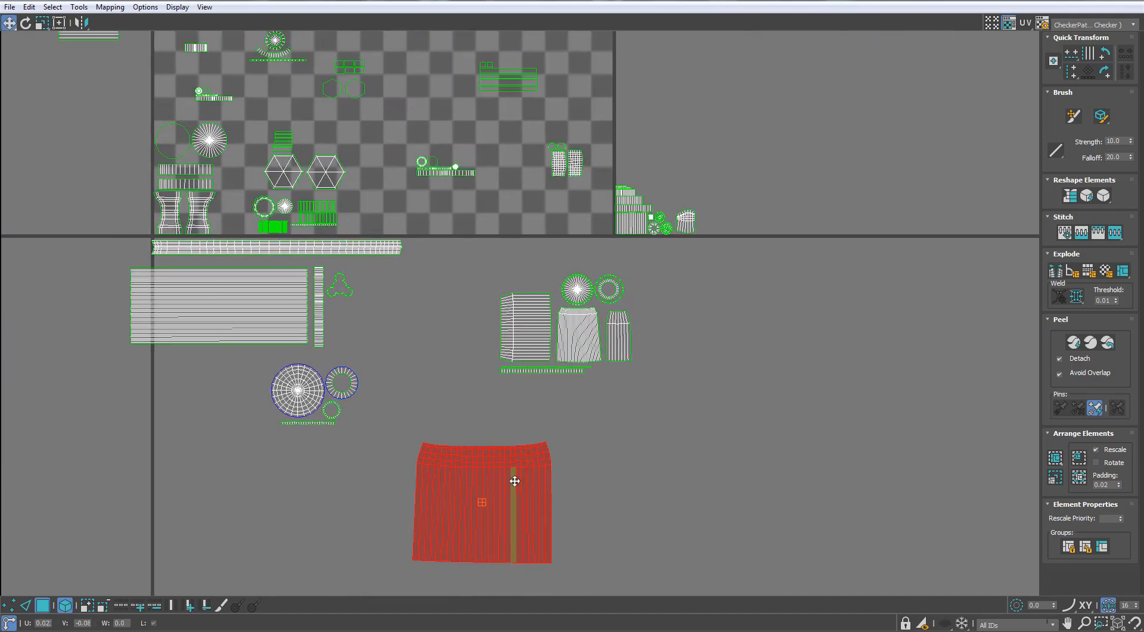
left_click(528, 327)
- Spread the overlapping ribbed strips, discs and curved panels beside the tile's lower right corner into three separate sets
middle_click_drag(629, 310, 608, 404)
scroll(614, 298, "up", 2)
left_click(611, 335)
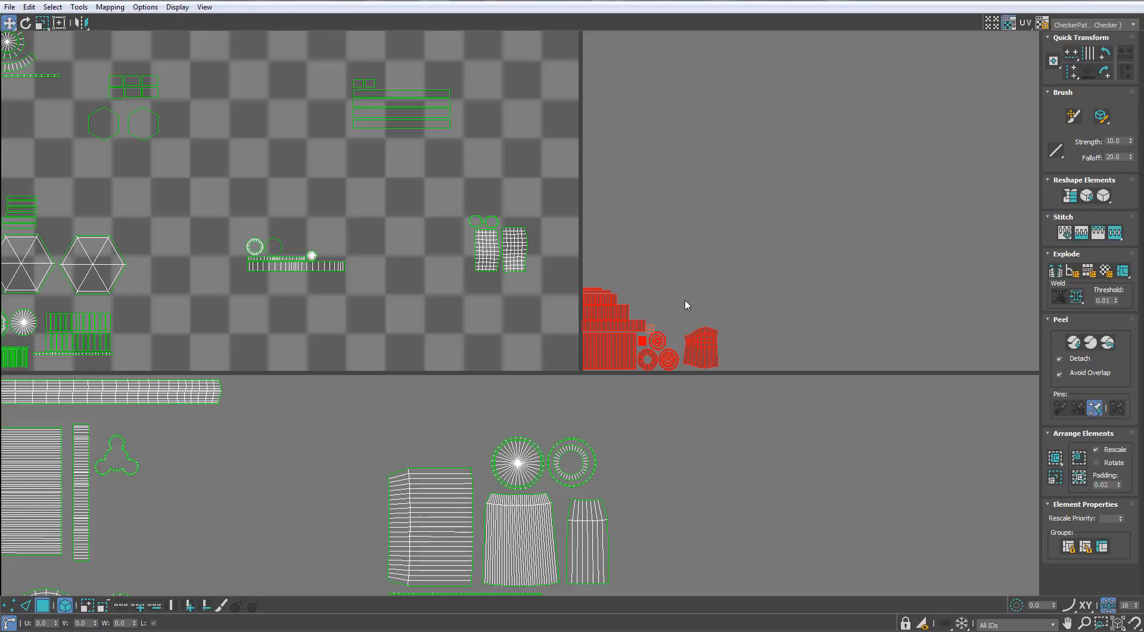
scroll(685, 301, "up", 2)
left_click(706, 360)
scroll(405, 194, "down", 2)
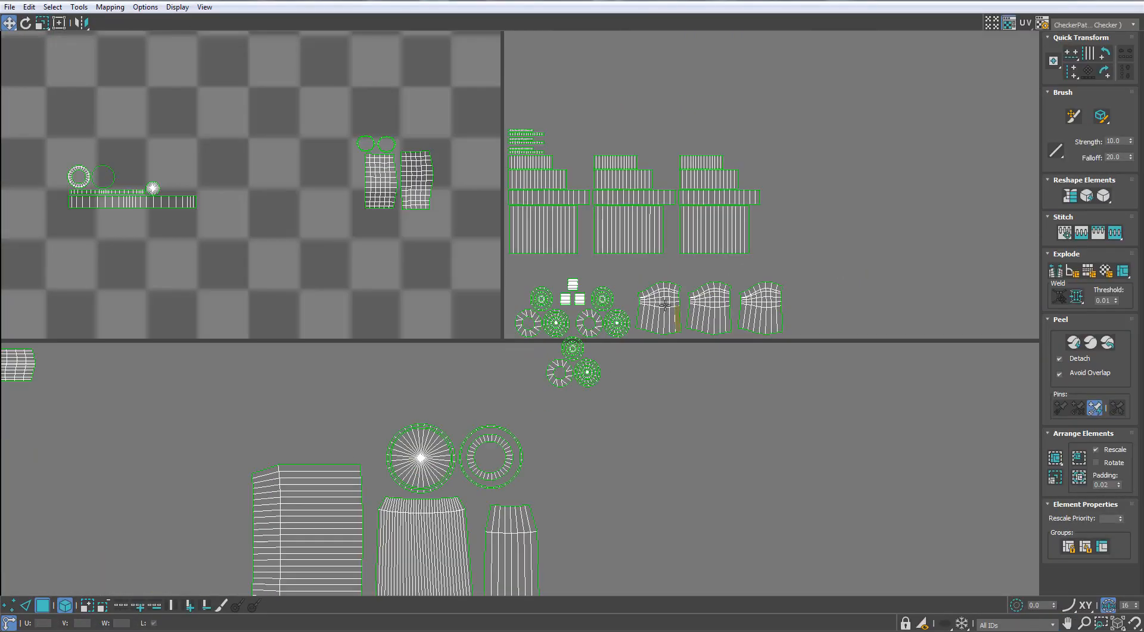
- Test the gridded, hexagonal and ribbed strip islands in the tile's lower part for stacked duplicates
middle_click_drag(406, 193, 519, 269)
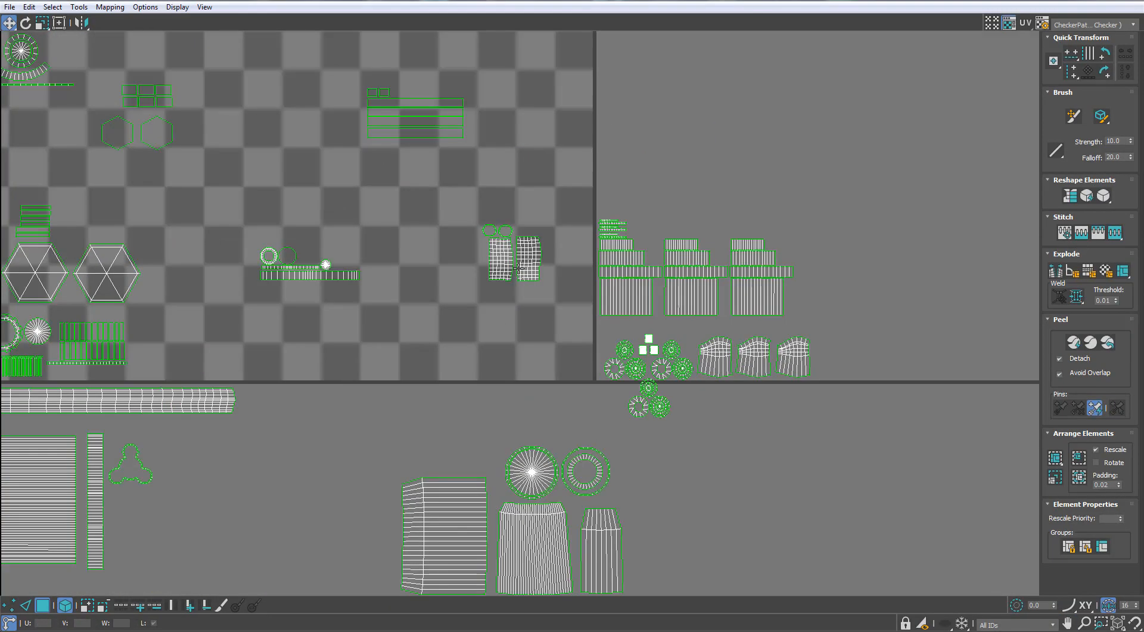
left_click_drag(549, 267, 524, 266)
scroll(483, 389, "down", 2)
middle_click_drag(482, 389, 640, 324)
scroll(299, 260, "up", 1)
left_click_drag(398, 266, 440, 244)
key("z")
scroll(295, 250, "down", 9)
middle_click_drag(185, 241, 297, 269)
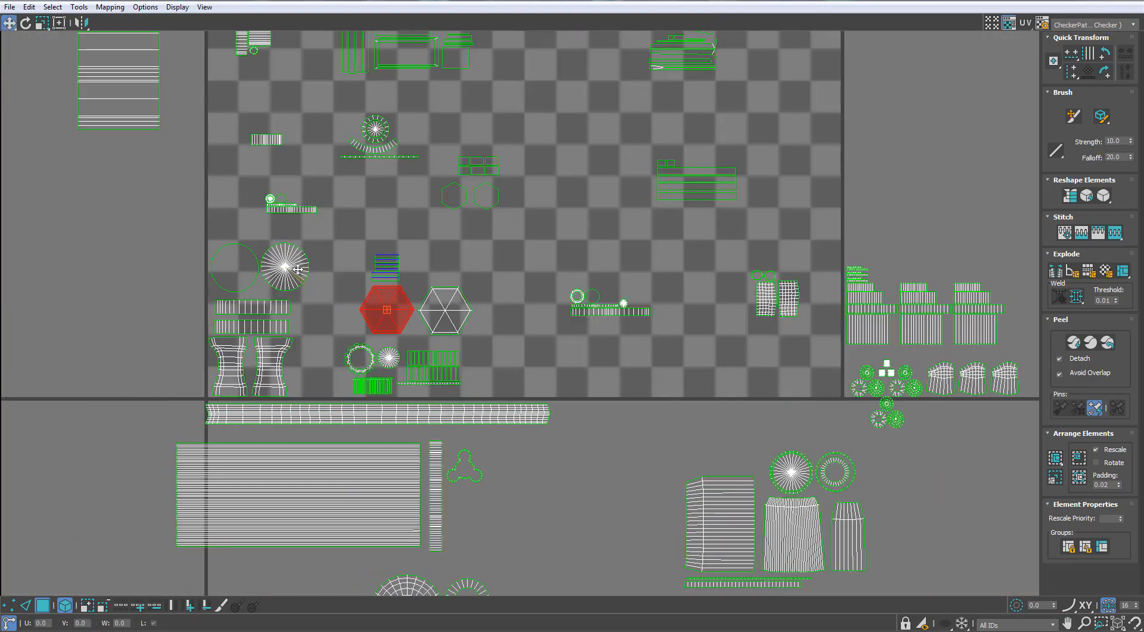
left_click_drag(224, 322, 253, 325)
- Clear the checker tile by moving its left-hand islands out to the left and its right-hand islands out to the right
middle_click_drag(160, 187, 273, 371)
scroll(273, 371, "down", 1)
scroll(267, 298, "down", 1)
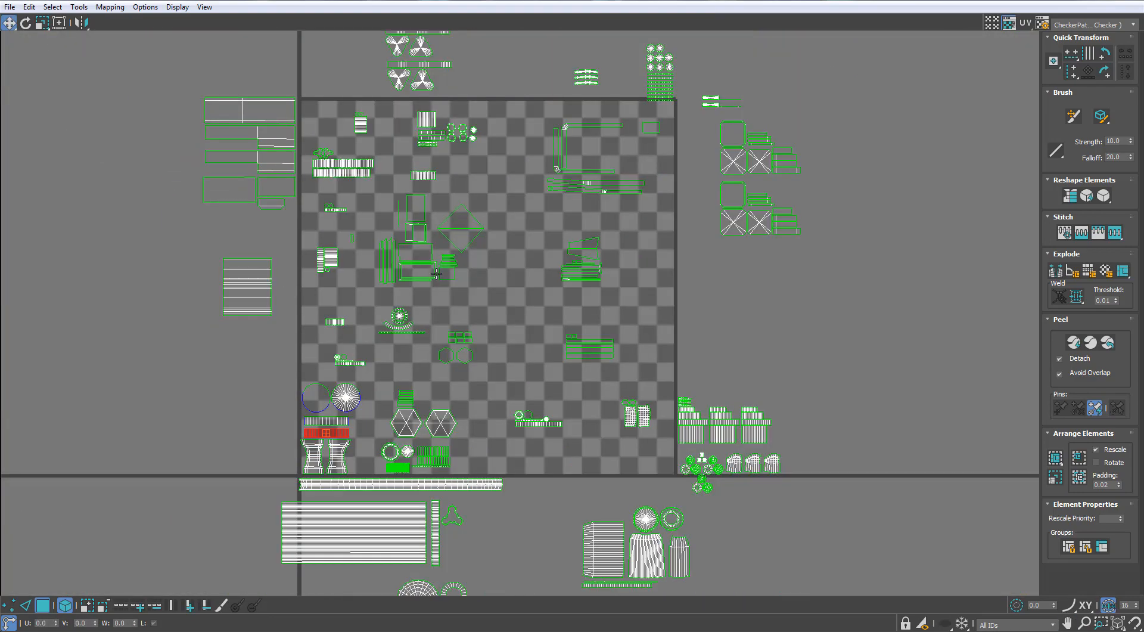
scroll(486, 260, "down", 1)
middle_click_drag(493, 257, 437, 289)
scroll(400, 307, "up", 1)
middle_click_drag(427, 417, 441, 372)
scroll(442, 373, "down", 1)
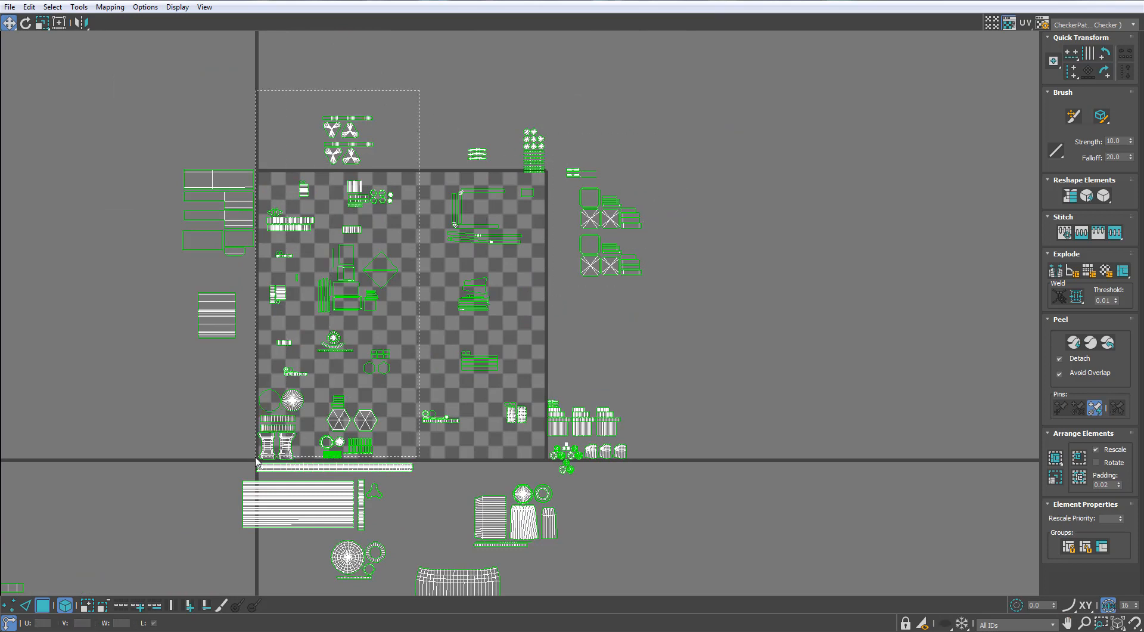
left_click_drag(256, 458, 255, 458)
left_click_drag(141, 451, 5, 450)
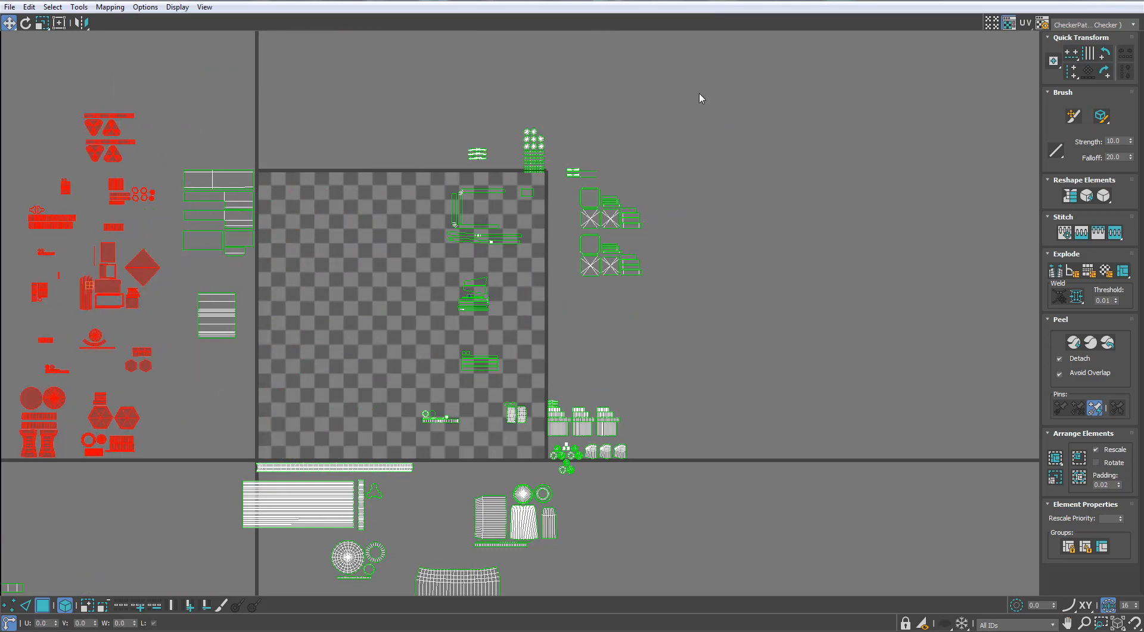
left_click_drag(594, 346, 553, 477)
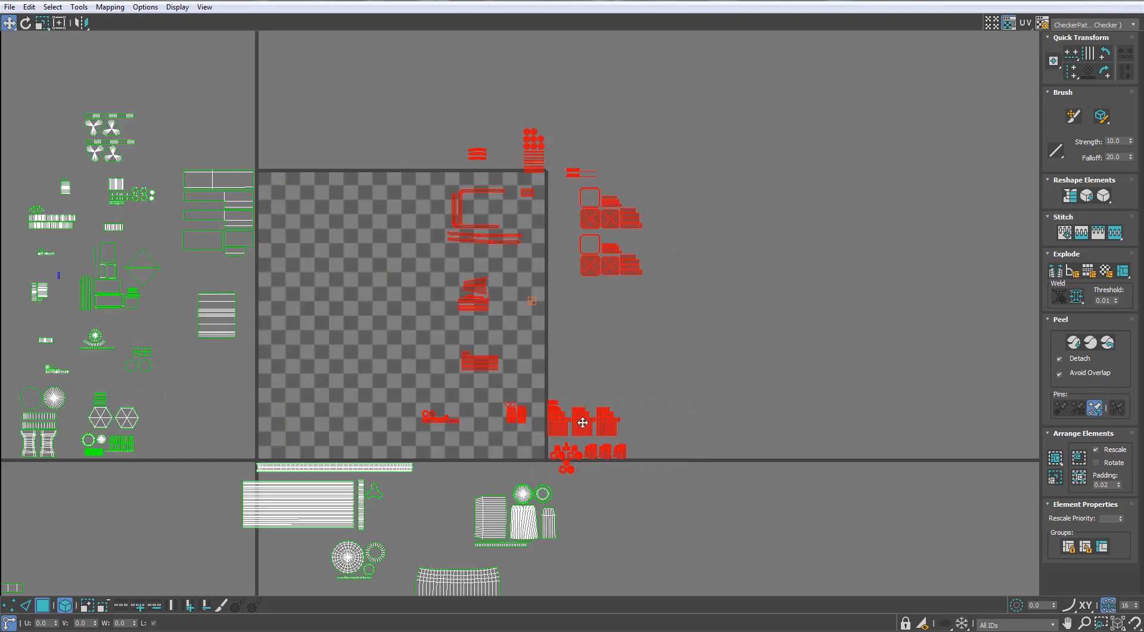
left_click_drag(583, 423, 717, 403)
- Move the large striped rectangle with its narrow strip and three-lobed outline into the tile's lower left corner
scroll(205, 517, "up", 4)
middle_click_drag(205, 516, 137, 448)
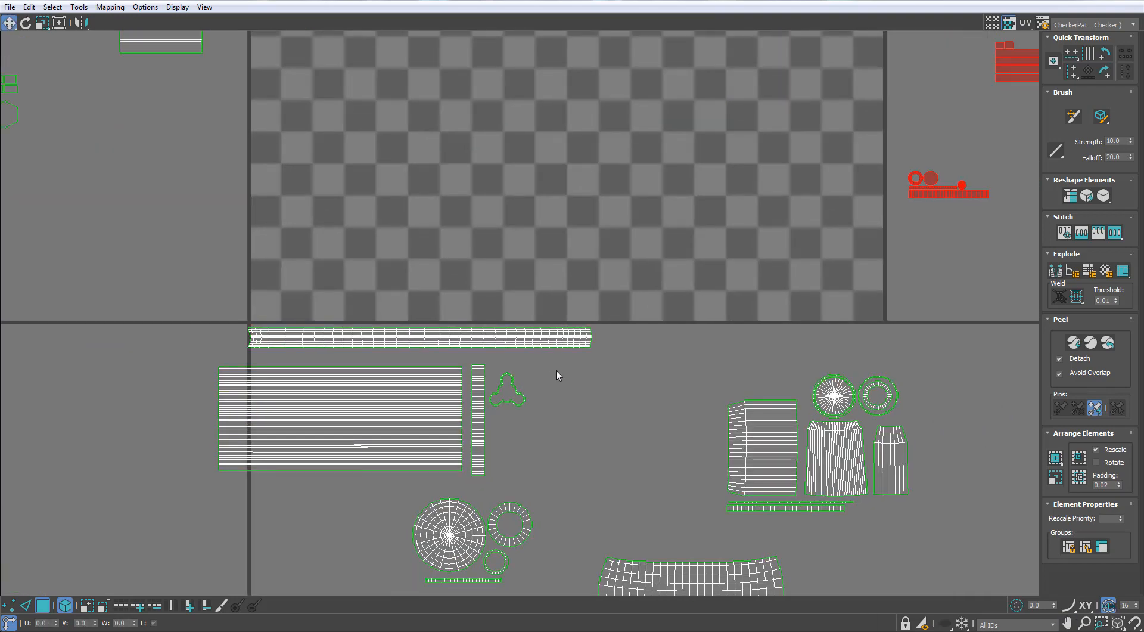
left_click_drag(560, 372, 366, 450)
left_click_drag(364, 422, 399, 266)
left_click(377, 352)
scroll(579, 224, "down", 4)
middle_click_drag(580, 225, 572, 239)
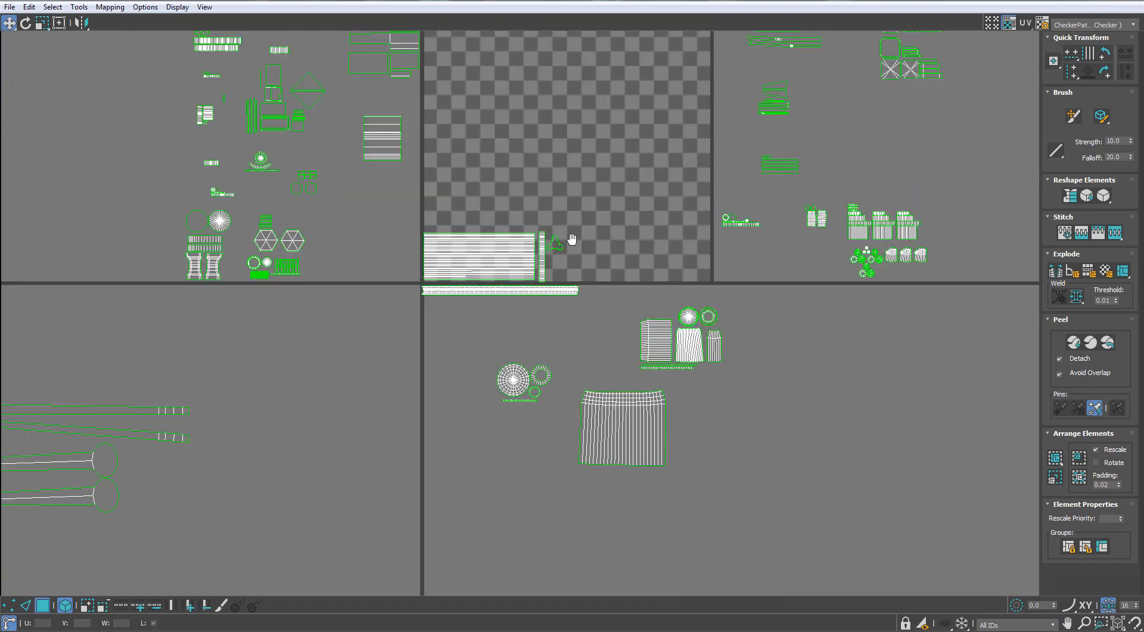
- Scale down the oversized rod islands from the lower left and place them just below the tile's lower left corner
scroll(572, 239, "down", 2)
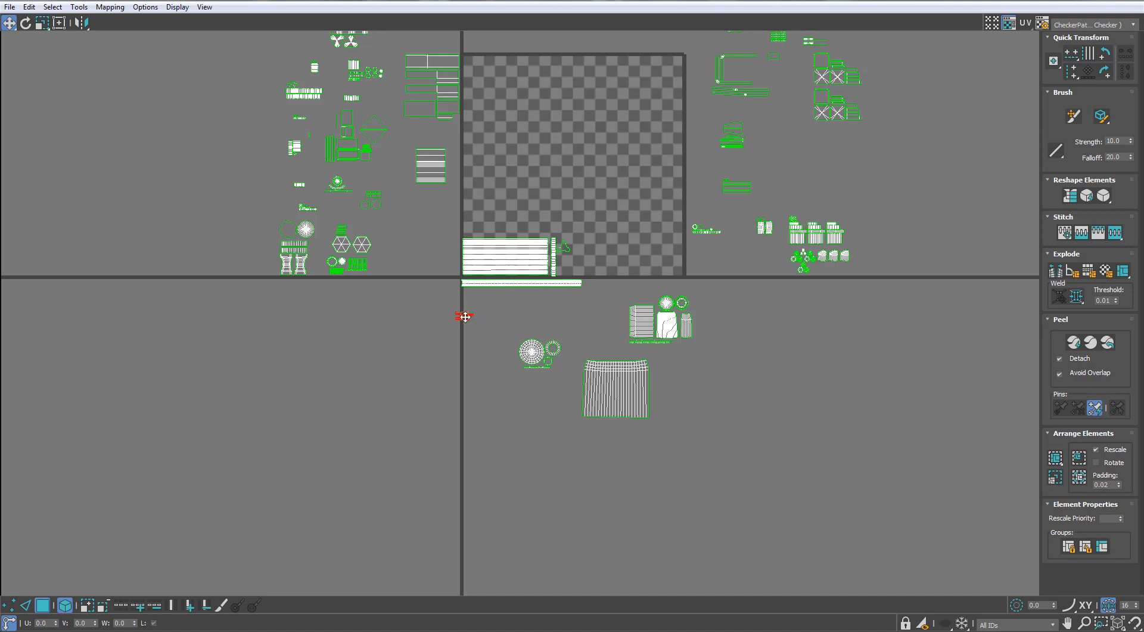
left_click_drag(470, 315, 487, 303)
scroll(552, 266, "up", 3)
middle_click_drag(559, 273, 496, 320)
scroll(542, 323, "down", 2)
- Scale all islands up together until the long strip nearly spans the tile, and set the strip along the tile's bottom edge
key("ctrl+a")
key("r")
left_click_drag(501, 305, 531, 276)
key("w")
key("r")
key("w")
scroll(532, 275, "down", 2)
scroll(532, 275, "down", 1)
middle_click_drag(532, 275, 493, 326)
- Move the large pleated island into the tile above the striped rectangle and rotate it slightly to straighten it
left_click_drag(623, 516, 620, 517)
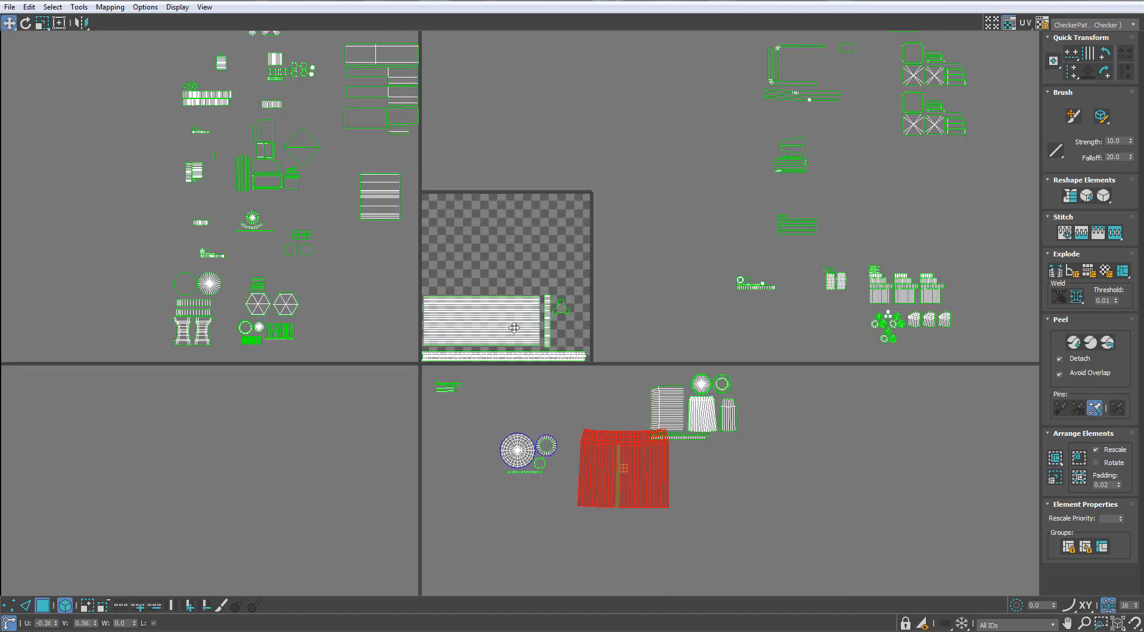
left_click_drag(621, 477, 476, 272)
scroll(453, 258, "up", 5)
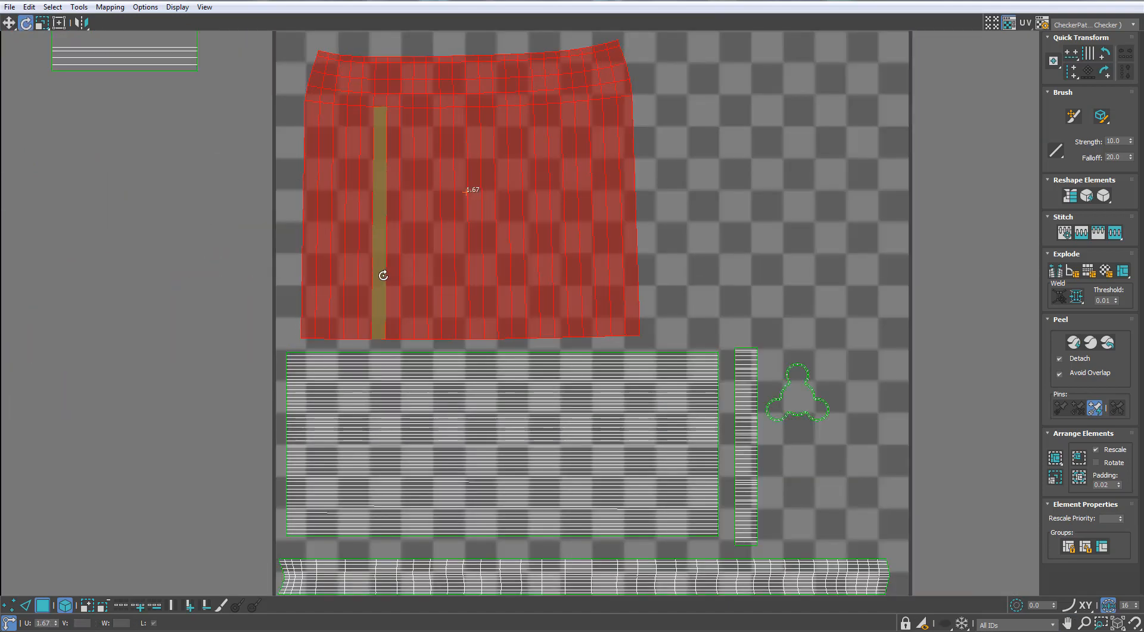
scroll(390, 278, "down", 2)
- Align the striped rectangle and long bottom strip in the tile's corner, and move the narrow vertical strip to the right edge
left_click_drag(567, 425, 567, 425)
left_click_drag(567, 424, 565, 428)
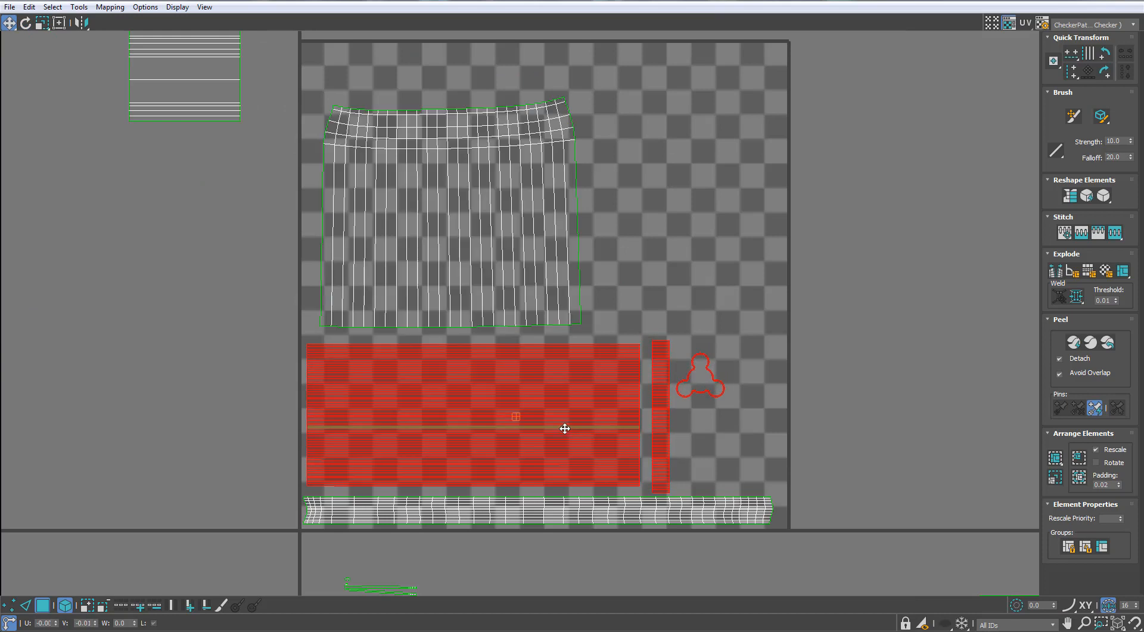
scroll(757, 511, "up", 2)
left_click(725, 505)
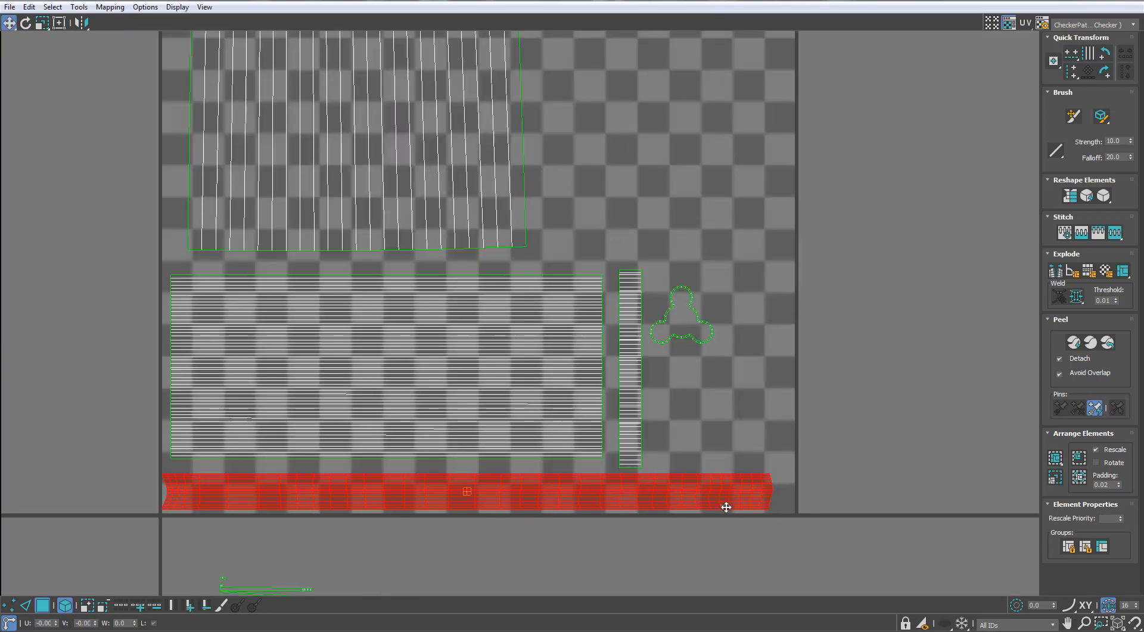
left_click_drag(633, 413, 771, 432)
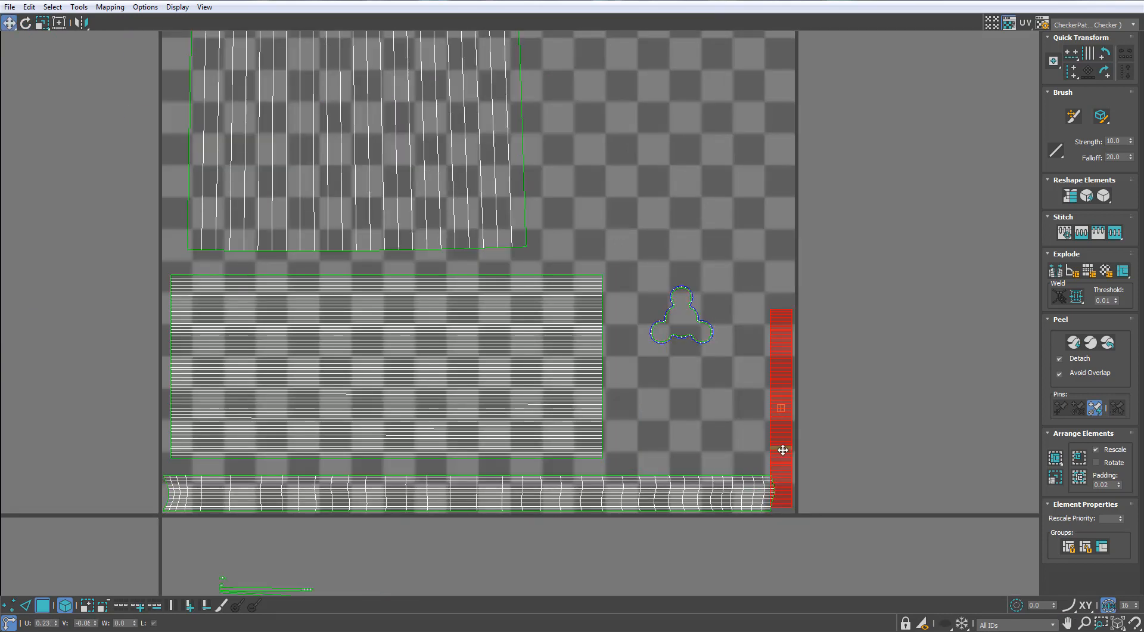
scroll(779, 413, "down", 8)
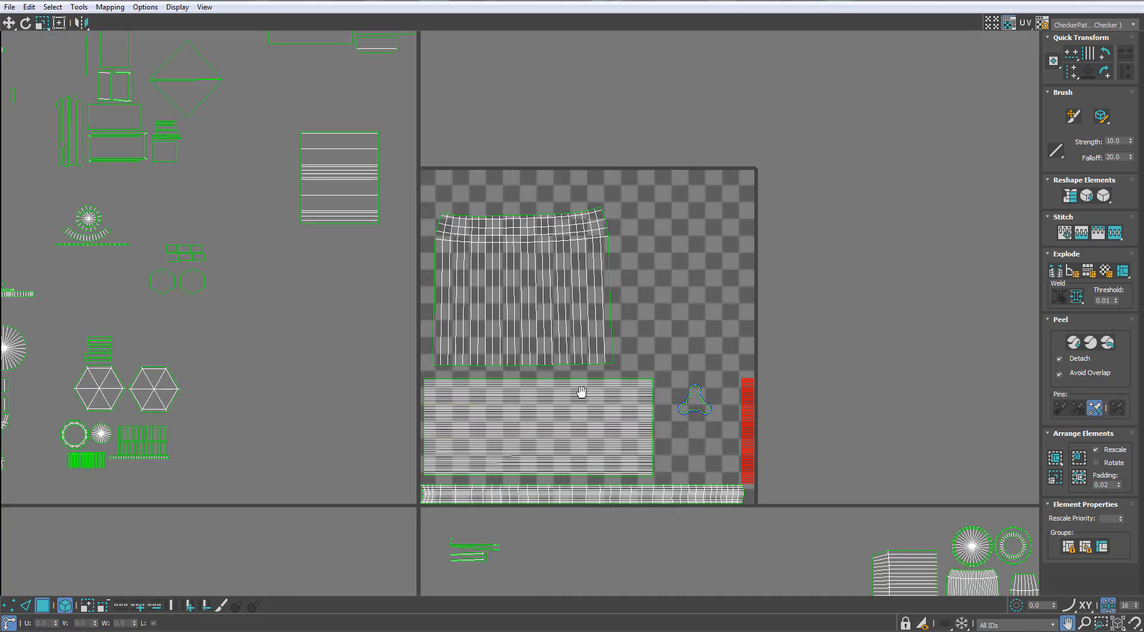
- Move the ribbed panel group with its two discs up beside the tile's right edge and single out the widest ribbed panel
scroll(680, 478, "up", 2)
left_click(685, 479)
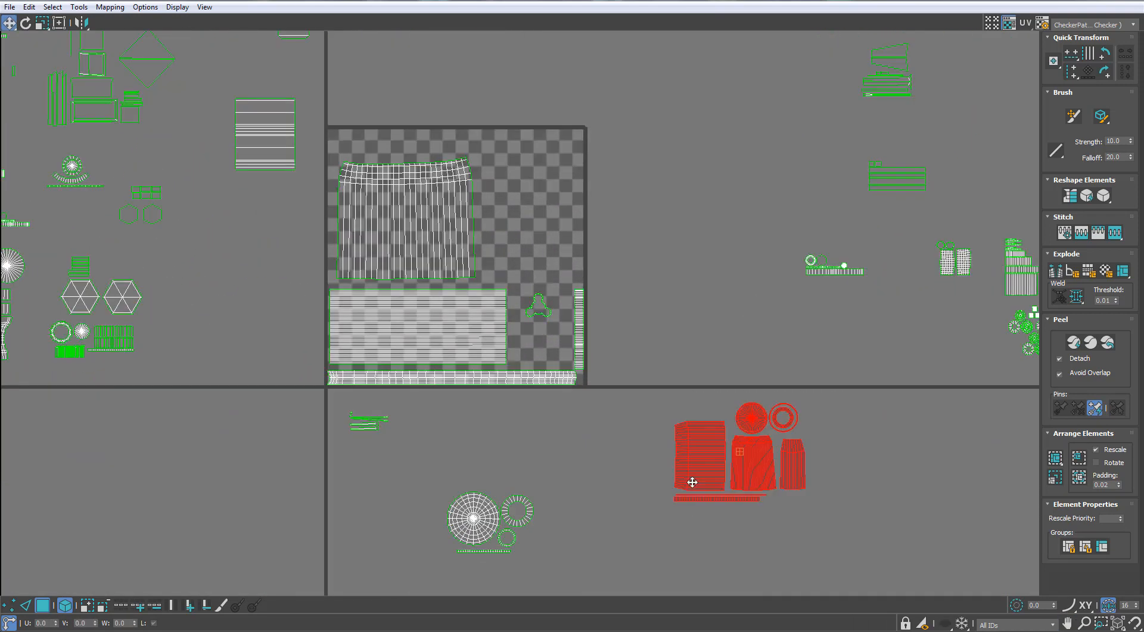
left_click_drag(685, 480, 605, 233)
scroll(605, 233, "up", 2)
left_click(612, 225)
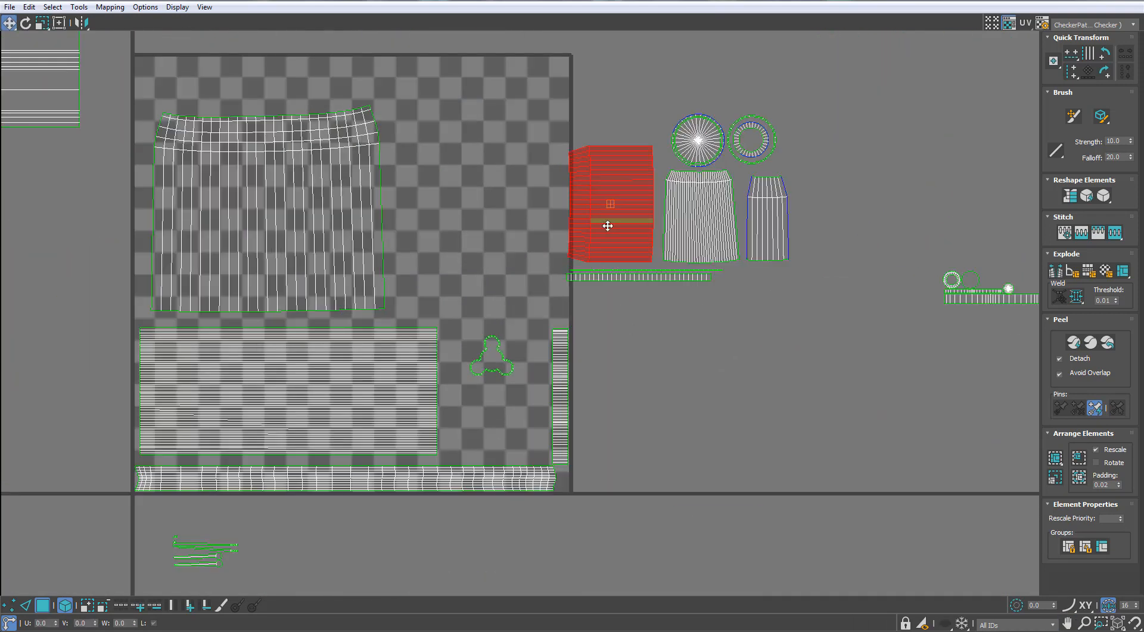
middle_click_drag(613, 224, 644, 199)
- Place the three-lobed outline beside the pleated island and fit the wide ribbed panel between the striped rectangle and narrow strip
left_click(516, 328)
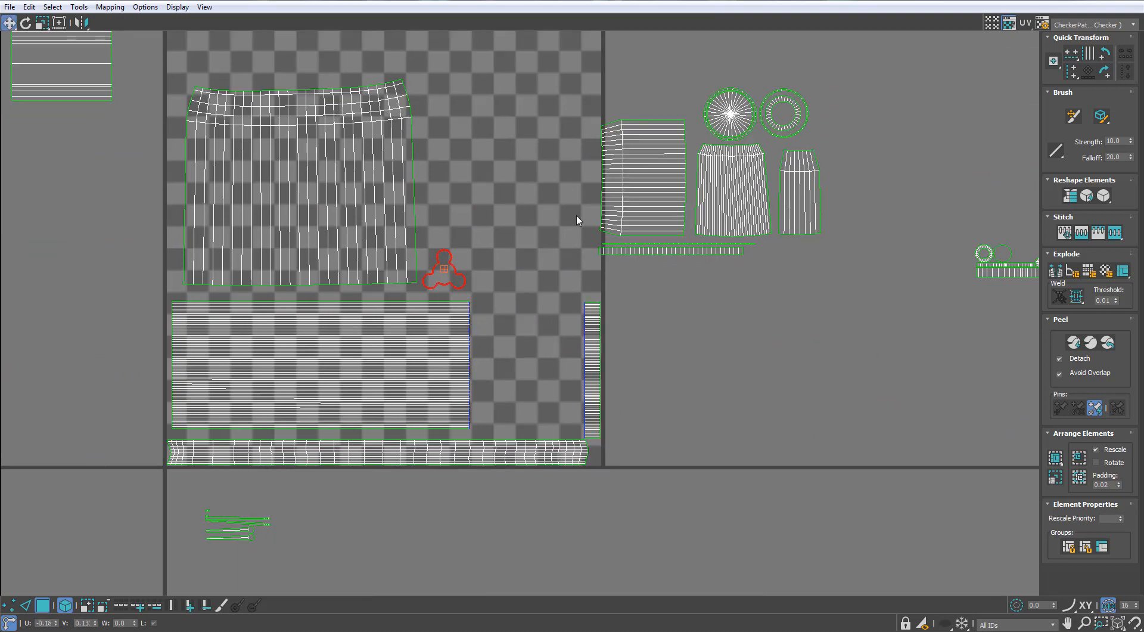
left_click_drag(614, 200, 505, 388)
scroll(512, 385, "up", 4)
middle_click_drag(557, 397, 647, 387)
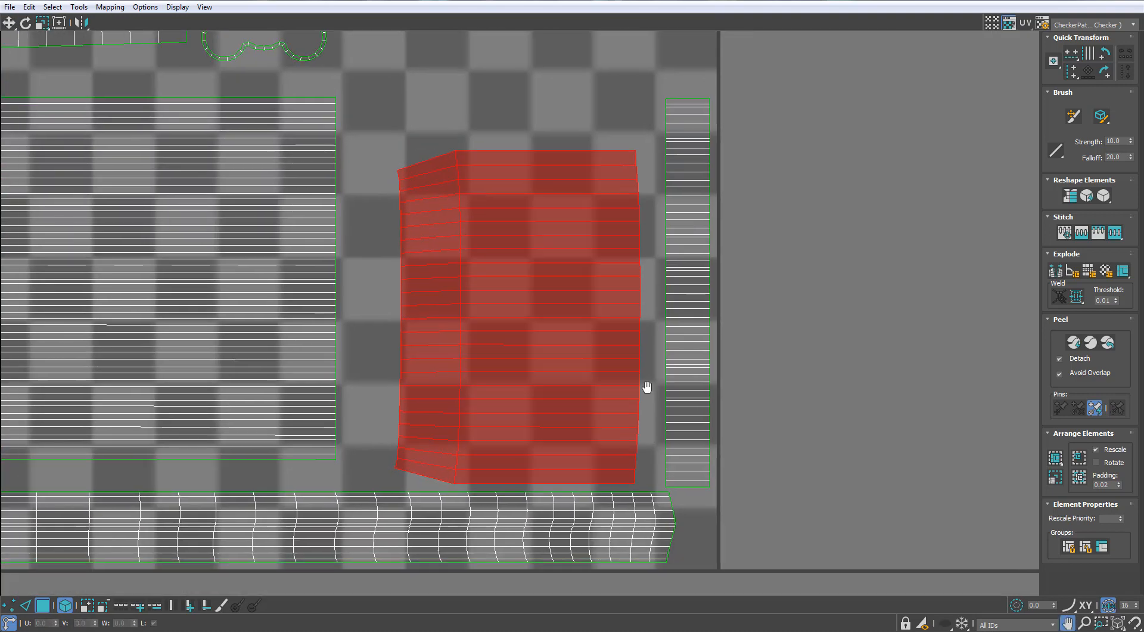
- Nudge the narrow vertical strip and the wide ribbed panel so both sit clear of the long bottom strip
scroll(713, 376, "down", 3)
left_click(750, 424)
left_click_drag(795, 363, 795, 358)
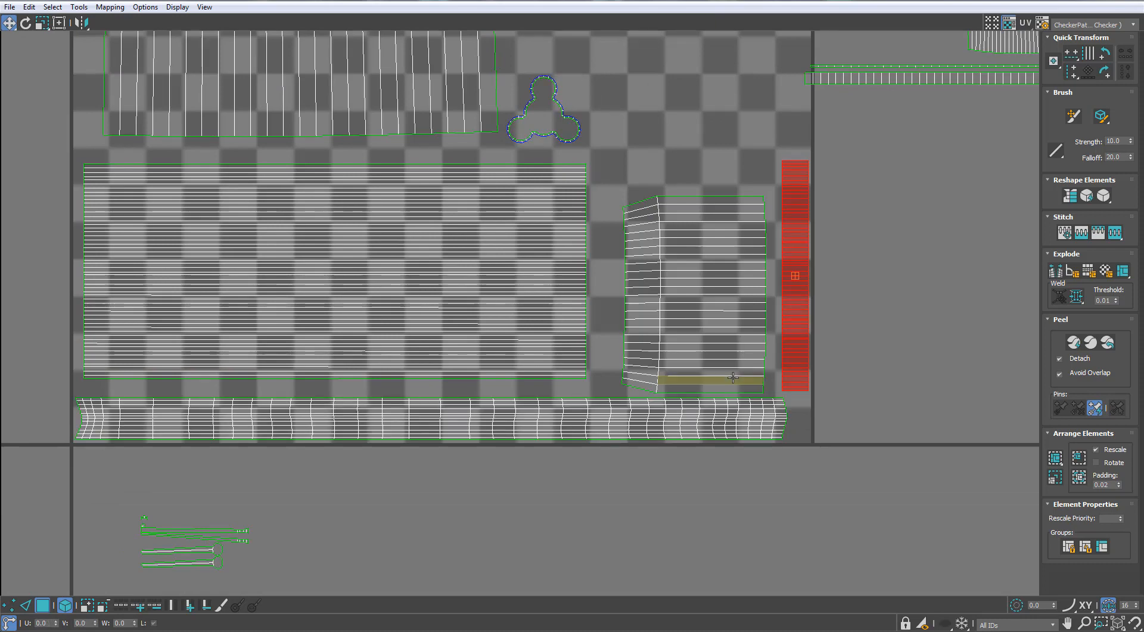
left_click_drag(733, 379, 734, 370)
left_click(852, 319)
middle_click_drag(788, 321, 787, 322)
scroll(614, 414, "down", 3)
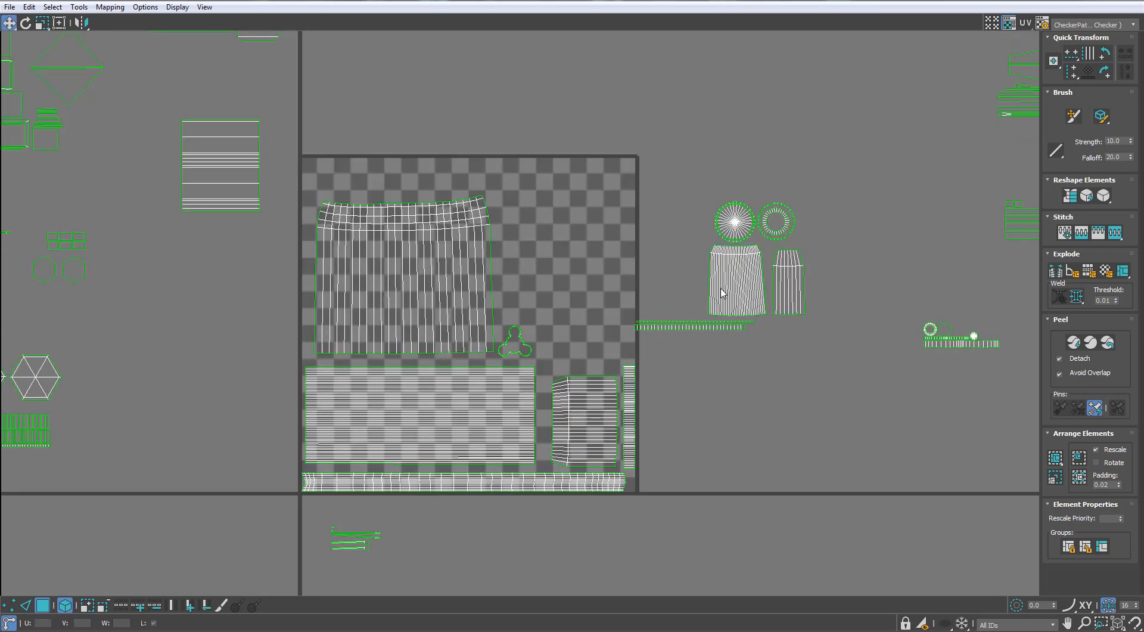
- Move the two tapered panels and their discs into the tile's upper right corner
left_click_drag(721, 292, 552, 252)
scroll(549, 251, "down", 5)
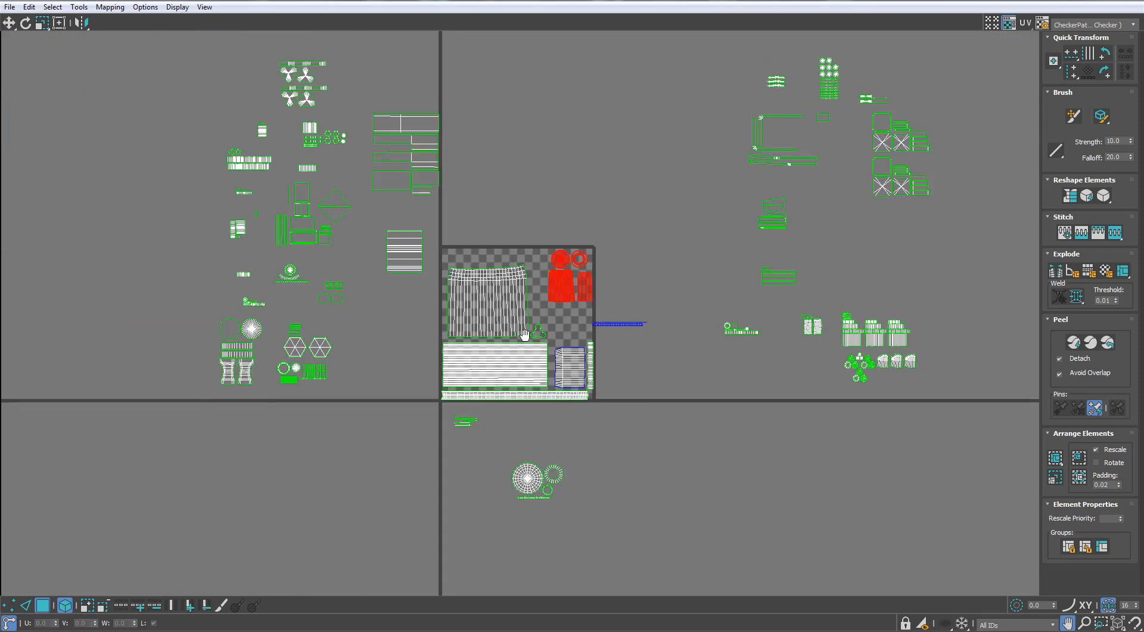
scroll(501, 355, "up", 2)
- Scale all islands down slightly and move the pleated island and three-lobed outline closer to the striped rectangle
key("ctrl+a")
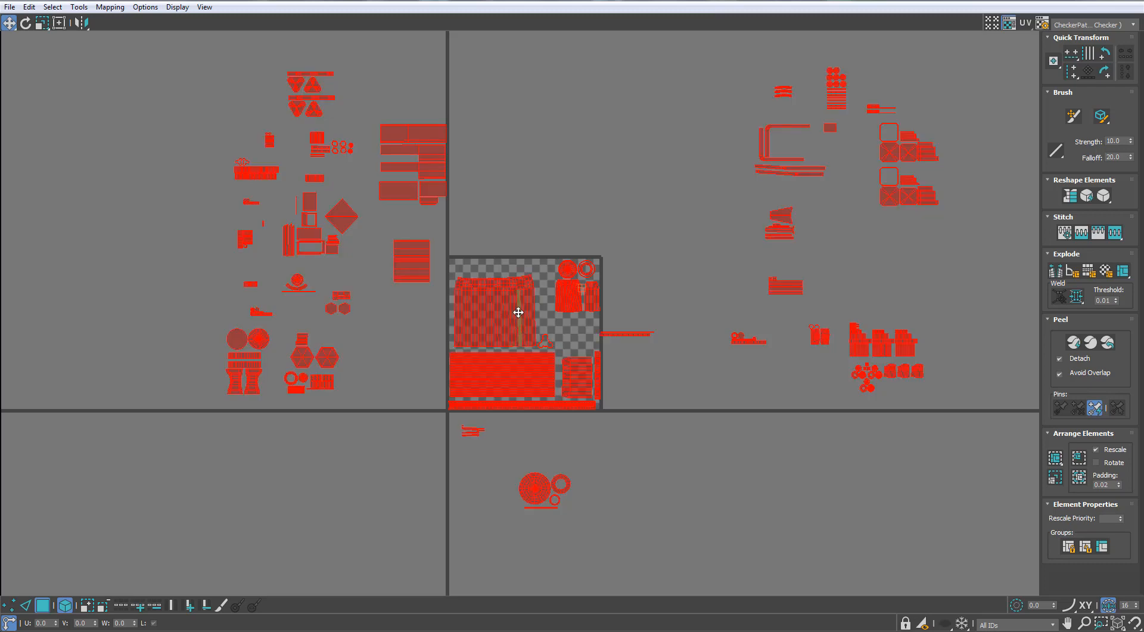
scroll(517, 321, "up", 3)
left_click_drag(503, 348, 488, 351)
left_click(494, 363)
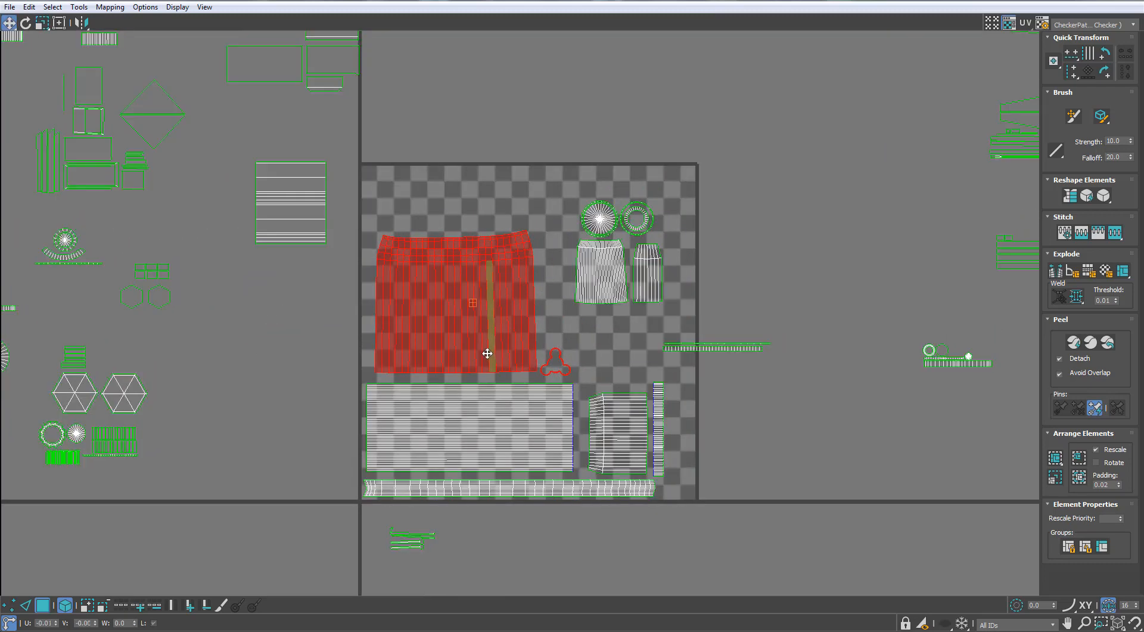
- Move the tapered panels and discs down above the wide ribbed panel, and shift their thin strips right, outside the tile
left_click(584, 344)
left_click_drag(592, 275, 583, 337)
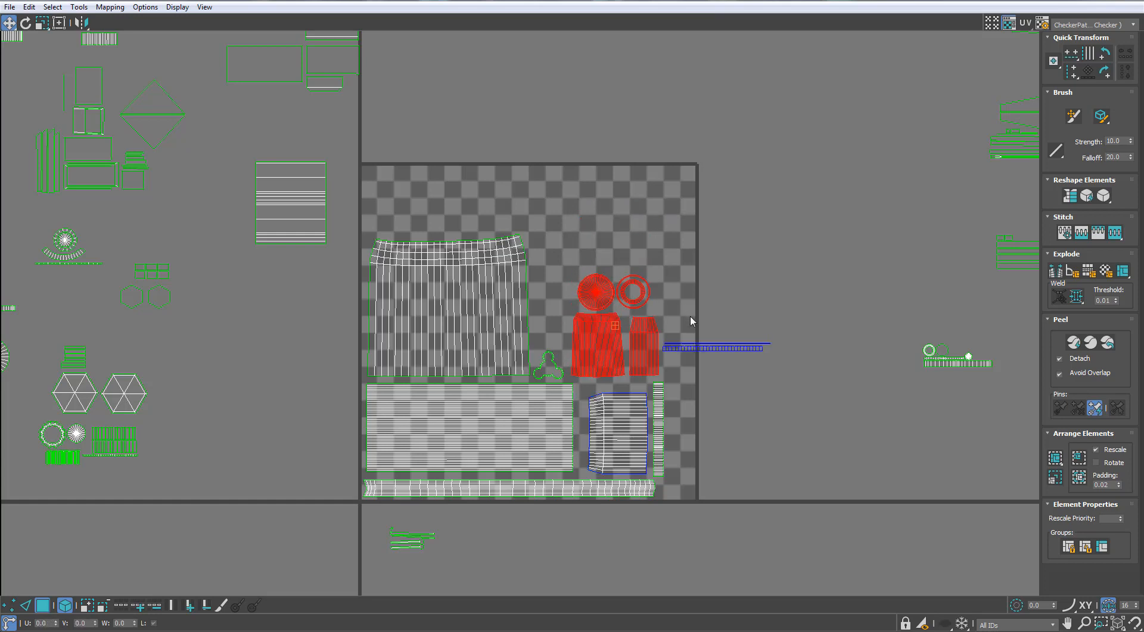
scroll(690, 321, "down", 2)
scroll(659, 311, "down", 4)
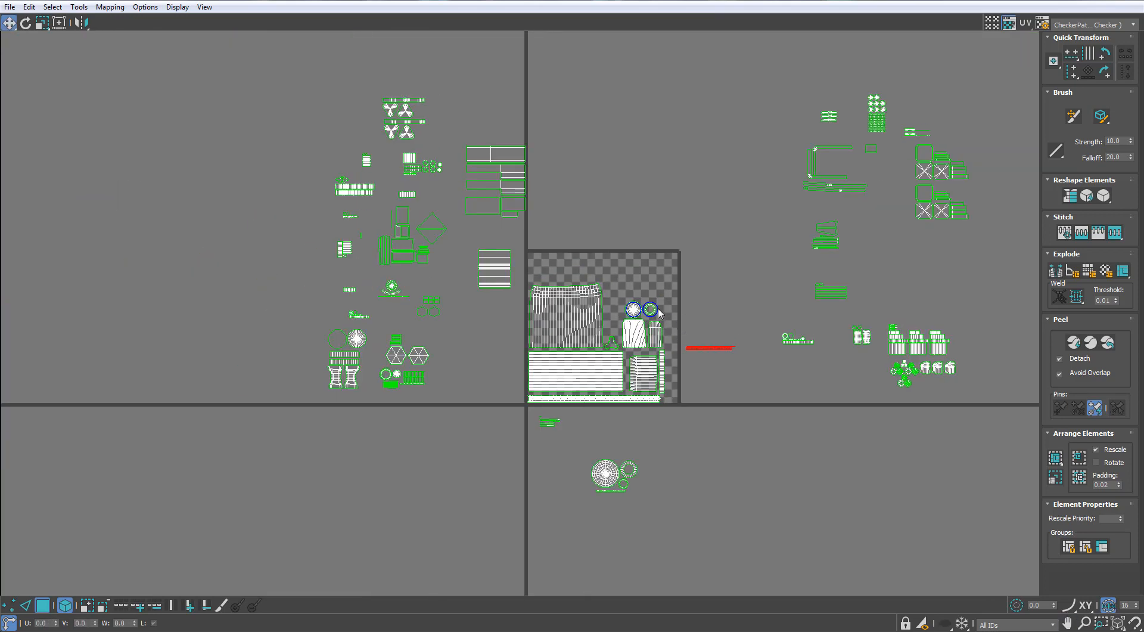
- Select the block of large rectangular islands bordering the tile's left side and examine the matching parts on the gun
left_click_drag(482, 223, 482, 222)
left_click_drag(650, 1, 774, 206)
middle_click_drag(441, 179, 596, 196, "alt")
scroll(363, 197, "up", 5)
double_click(656, 201)
scroll(560, 262, "up", 5)
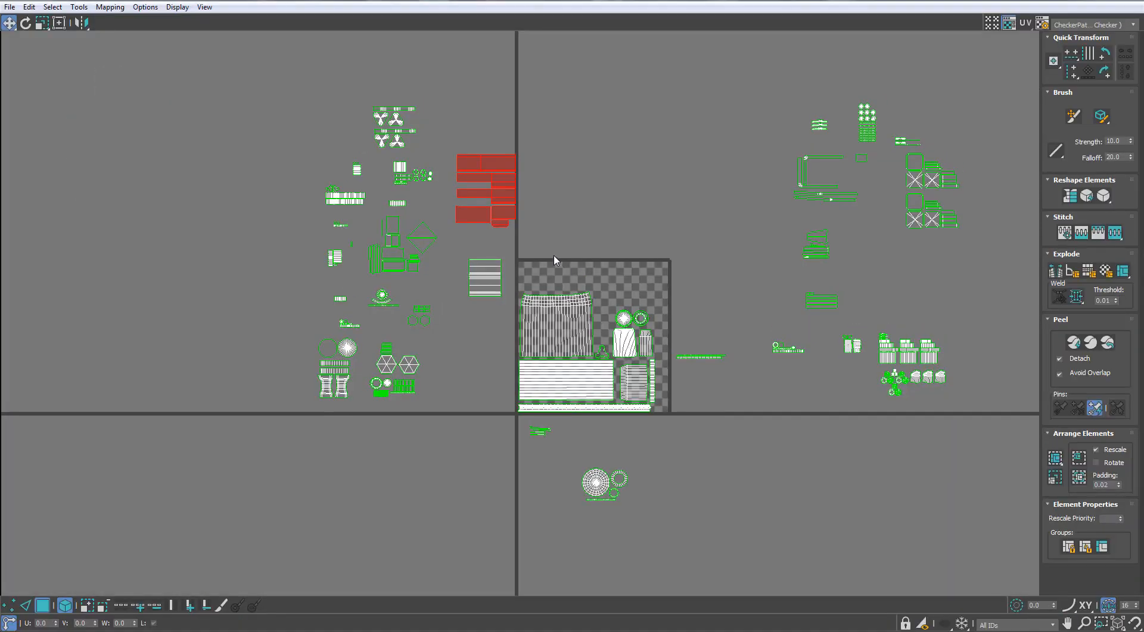
- Scale all islands down together to free up space in the tile
key("ctrl+a")
scroll(554, 347, "up", 3)
key("w")
left_click_drag(555, 338, 526, 386)
- Hide the checker background and move the block of large rectangular islands into the tile's upper left corner
left_click(444, 216)
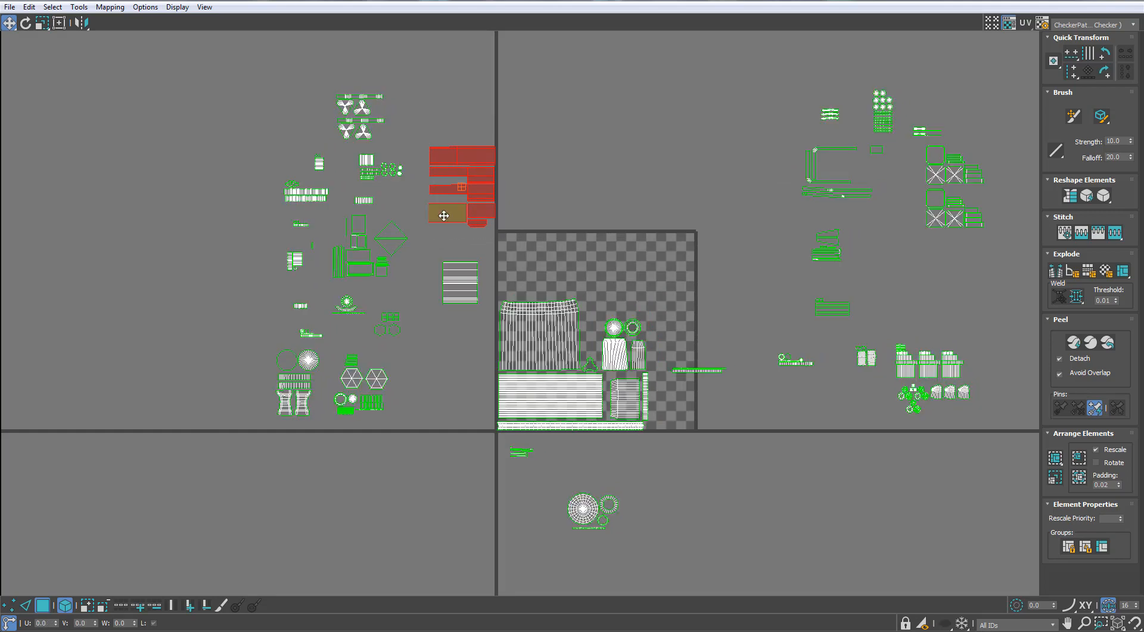
scroll(530, 276, "up", 5)
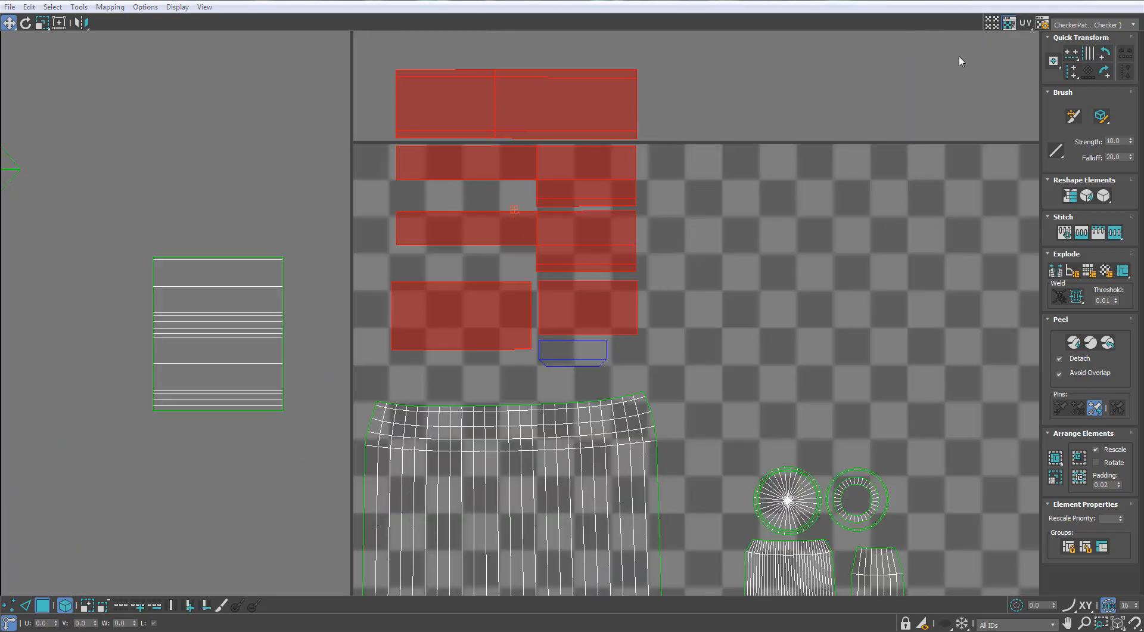
left_click(1008, 23)
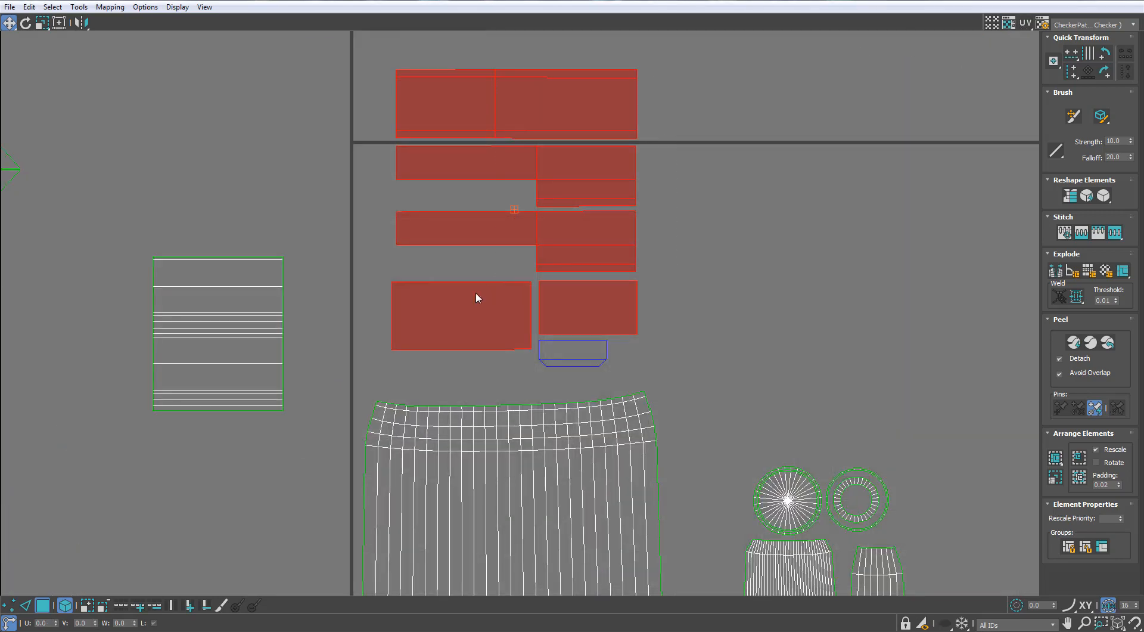
left_click_drag(517, 173, 485, 251)
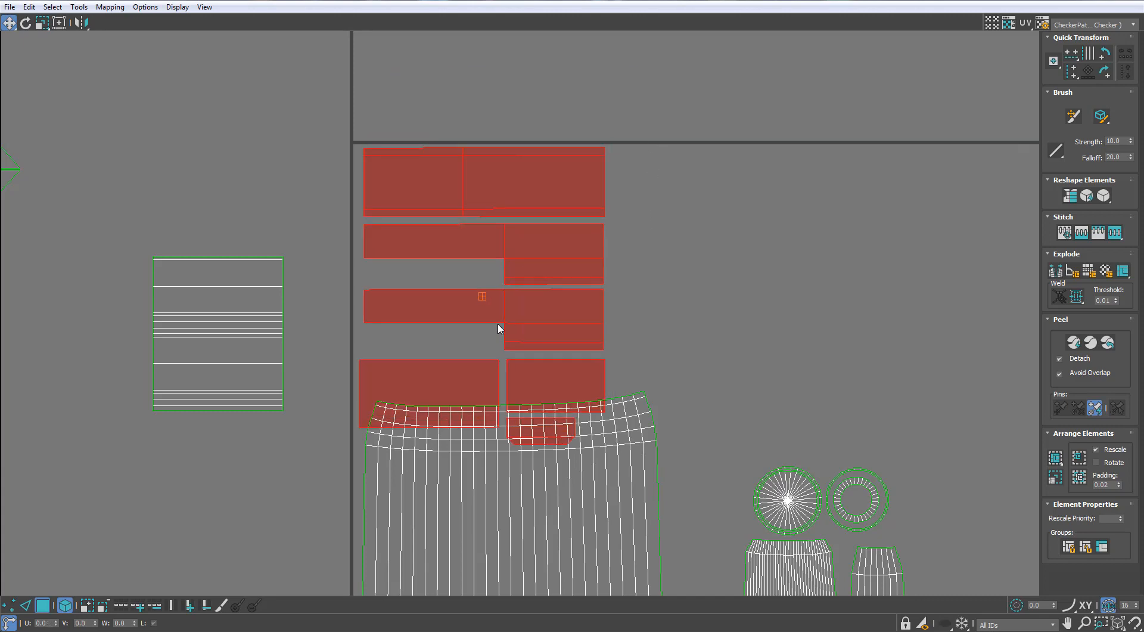
- Move the block's two lowest rectangles and the small bevelled piece up beside its top rectangle
left_click_drag(653, 362, 476, 143, "alt")
left_click_drag(469, 383, 664, 250)
key("ctrl+z")
key("ctrl+z")
key("ctrl+z")
left_click_drag(420, 128, 447, 357, "alt")
left_click_drag(754, 178, 693, 165)
scroll(684, 308, "down", 6)
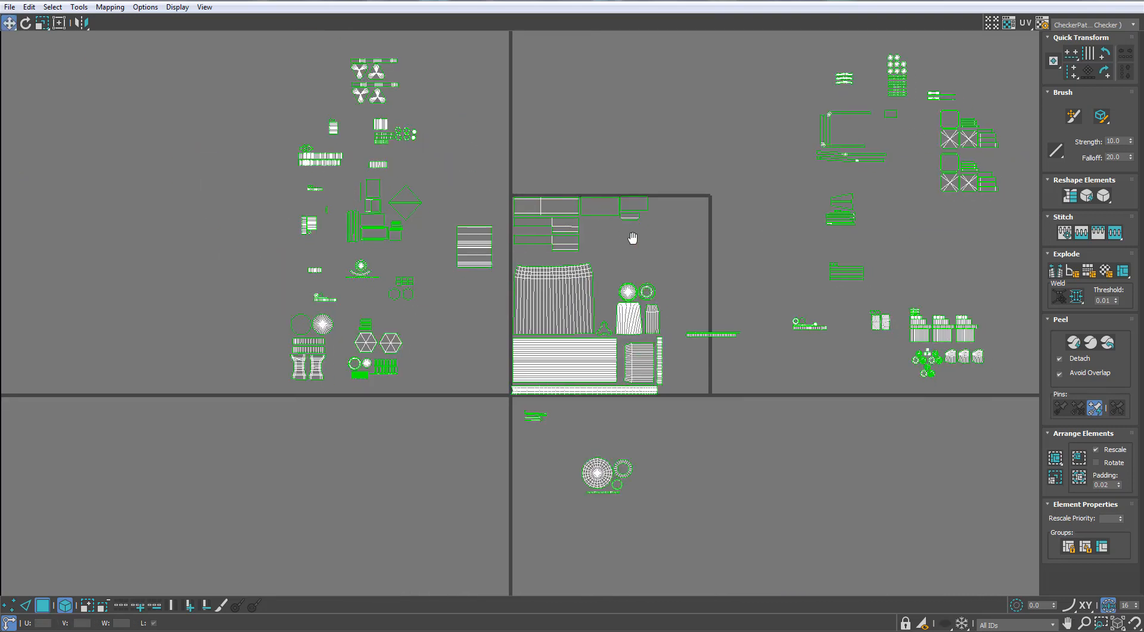
- Select all the large rectangular islands and nudge them closer to the tile's upper left corner
middle_click_drag(431, 370, 486, 340)
middle_click_drag(492, 154, 568, 190)
scroll(569, 191, "up", 5)
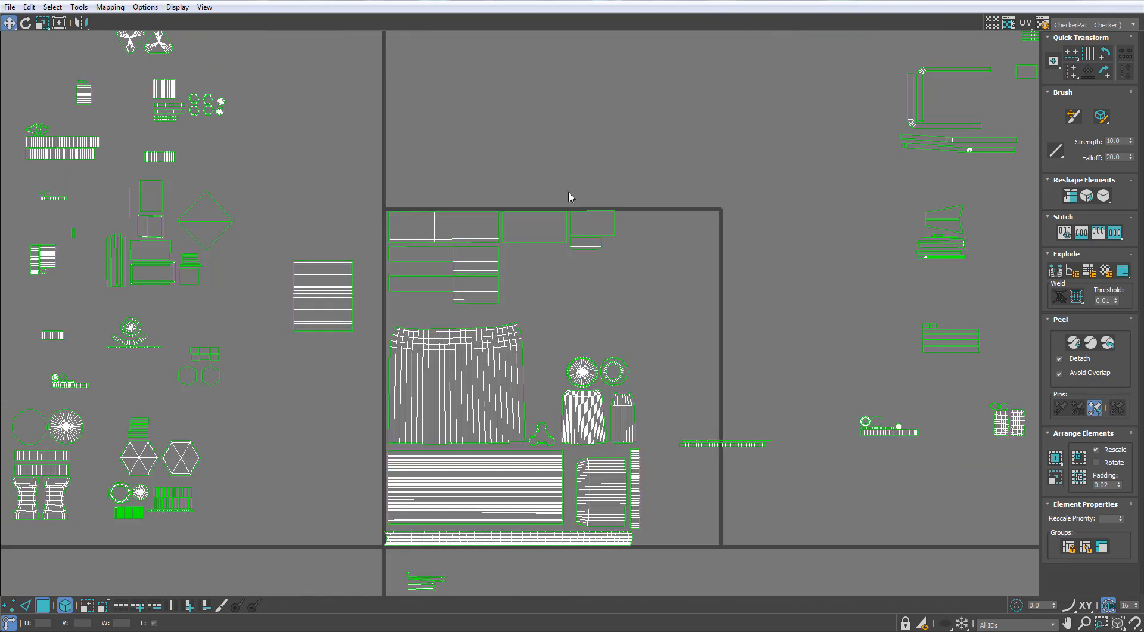
left_click_drag(47, 518, 737, 199)
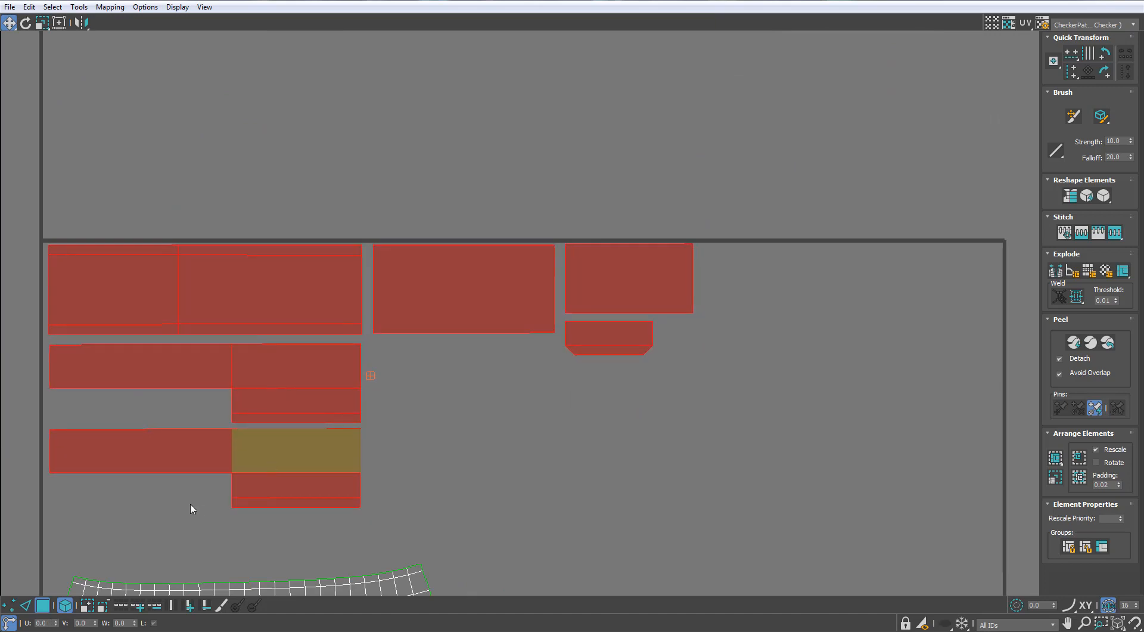
left_click(192, 505)
- Move the striped rectangle from outside the tile into its upper right corner
scroll(421, 378, "down", 6)
middle_click_drag(367, 327, 396, 317)
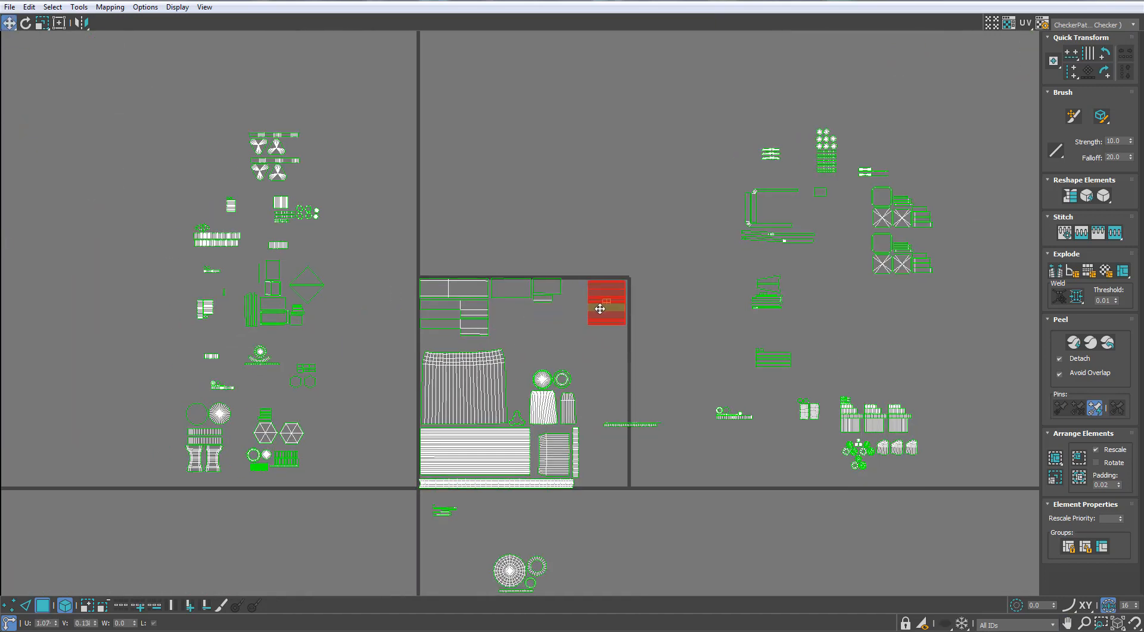
scroll(600, 309, "up", 5)
left_click_drag(613, 285, 613, 283)
scroll(216, 345, "down", 2)
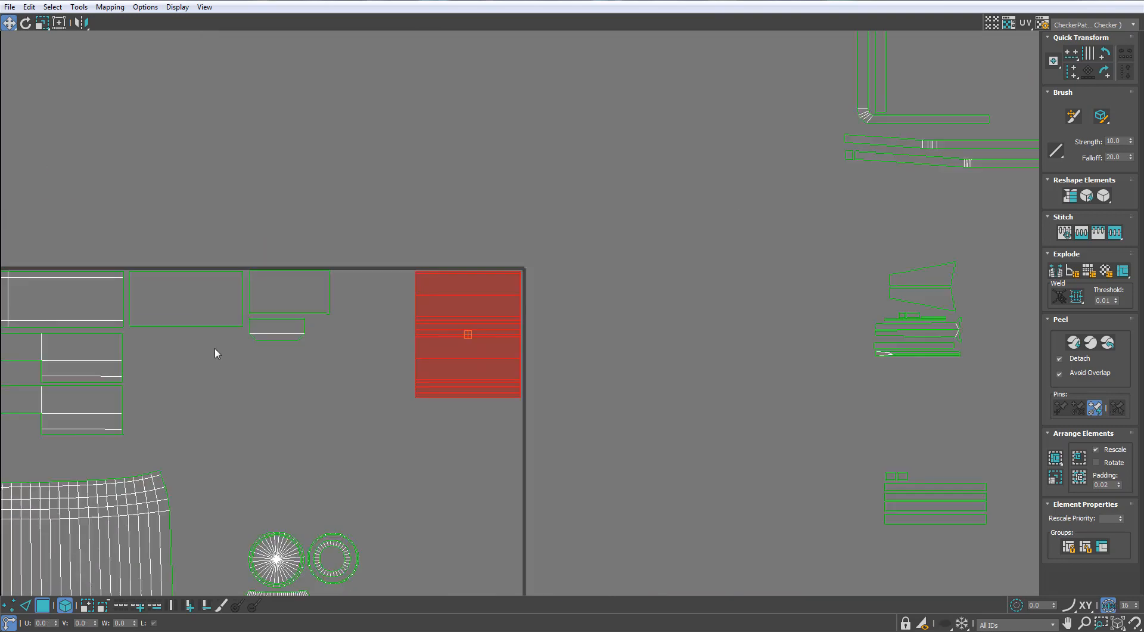
- Shift the thin ribbed strips right so they clear the tile's right edge
middle_click_drag(214, 346, 433, 316)
scroll(433, 317, "down", 3)
left_click(430, 348)
scroll(431, 349, "down", 4)
scroll(410, 359, "up", 2)
scroll(267, 421, "up", 2)
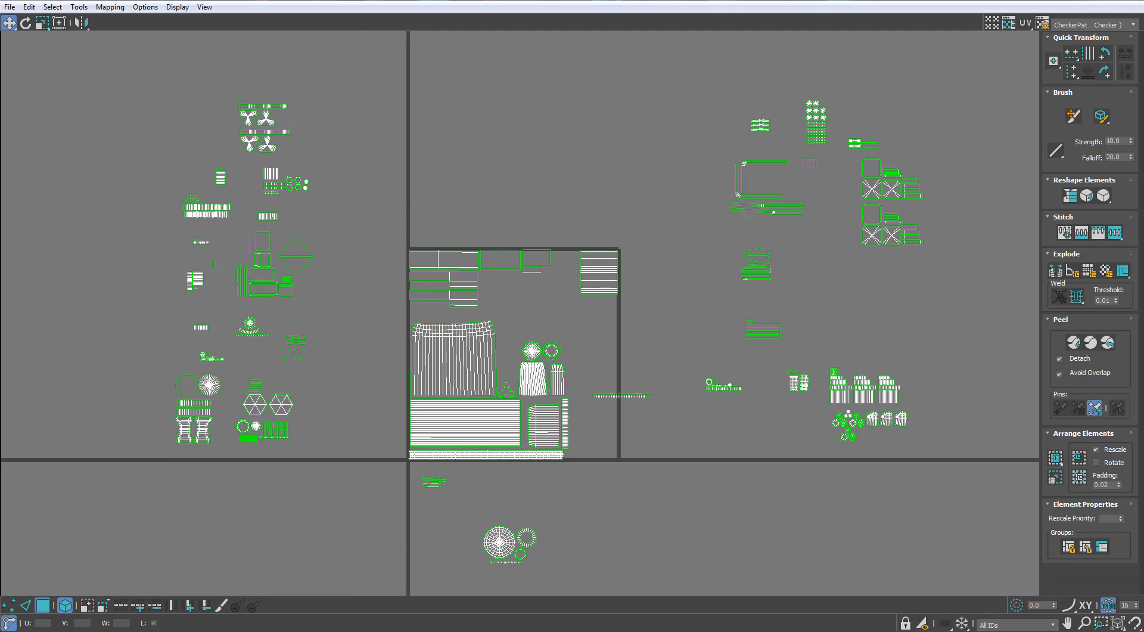
scroll(661, 405, "up", 2)
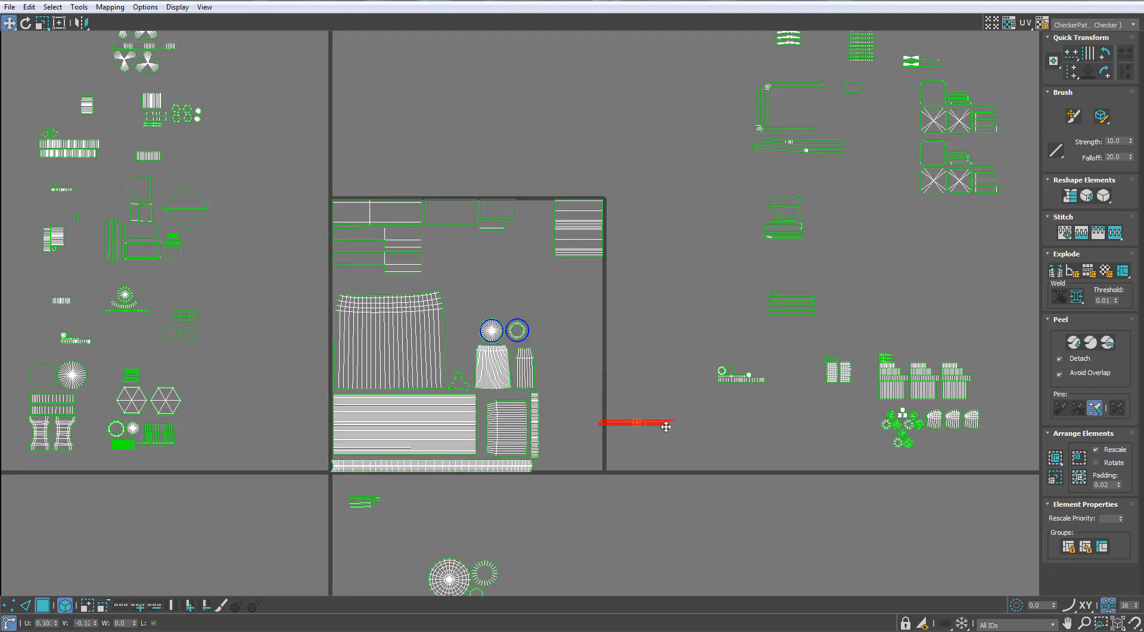
left_click_drag(667, 426, 687, 430)
- Move the large disc, its rings and strip into the tile's lower right area, and place the larger ring above the disc
middle_click_drag(529, 509, 582, 371)
scroll(605, 288, "up", 6)
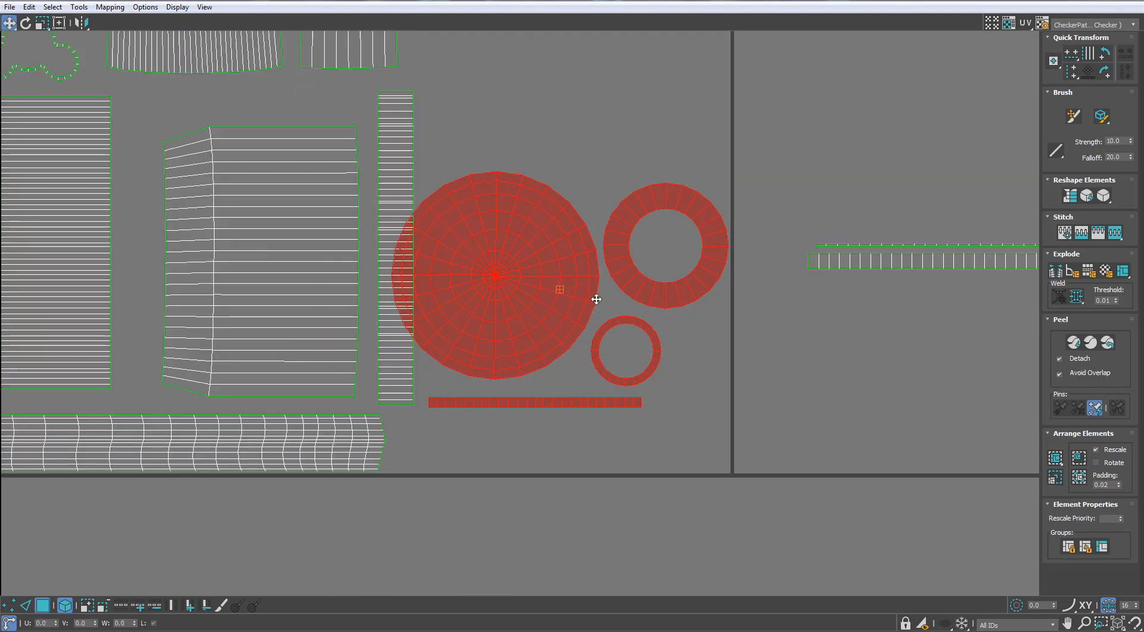
left_click_drag(544, 292, 583, 355)
left_click_drag(713, 351, 526, 199)
scroll(526, 199, "down", 6)
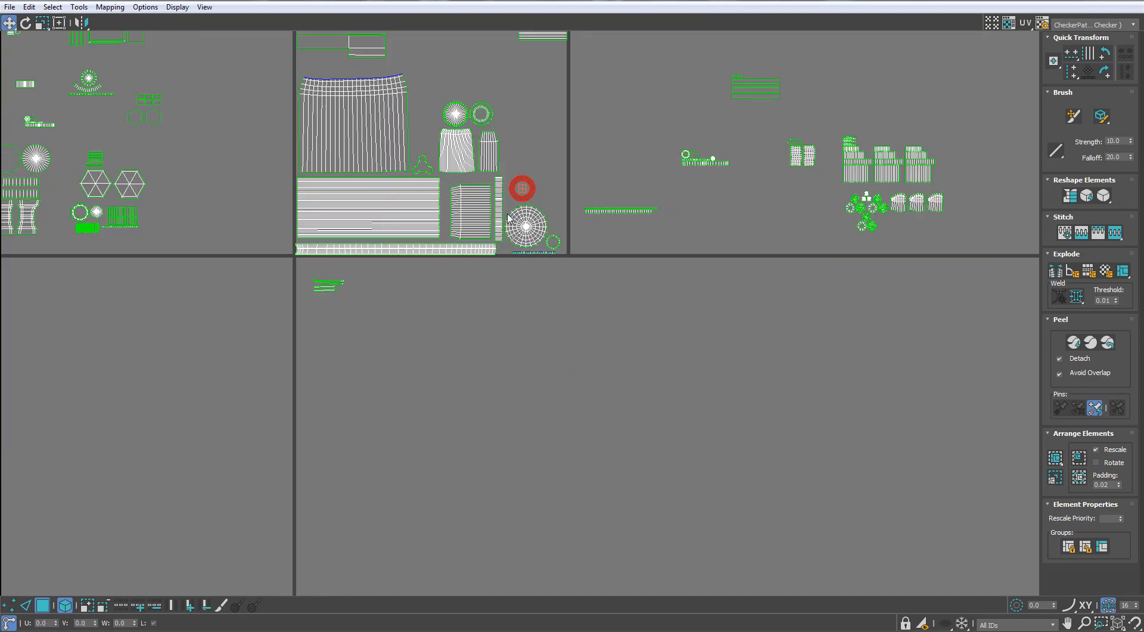
- Scale the entire set of islands down slightly
key("ctrl+a")
scroll(480, 304, "up", 2)
left_click_drag(479, 276, 432, 261)
key("w")
scroll(524, 232, "up", 3)
- Move the rectangular block back into the tile's upper left corner and the striped rectangle towards the upper right corner
left_click(432, 296)
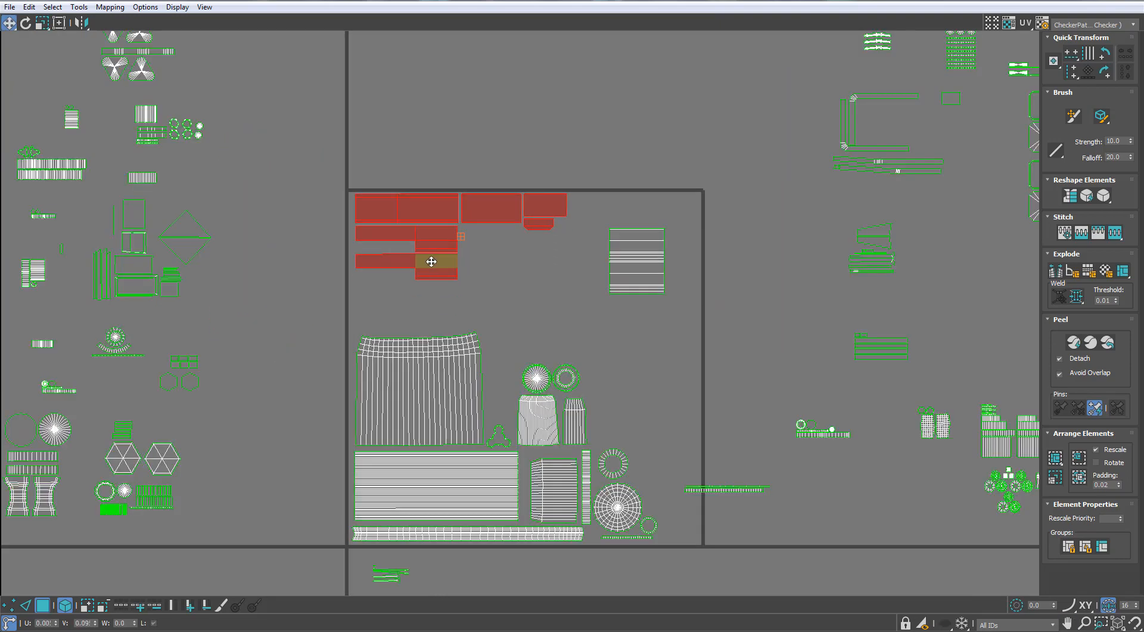
middle_click_drag(588, 270, 556, 279)
scroll(555, 280, "down", 2)
left_click_drag(563, 305, 618, 235)
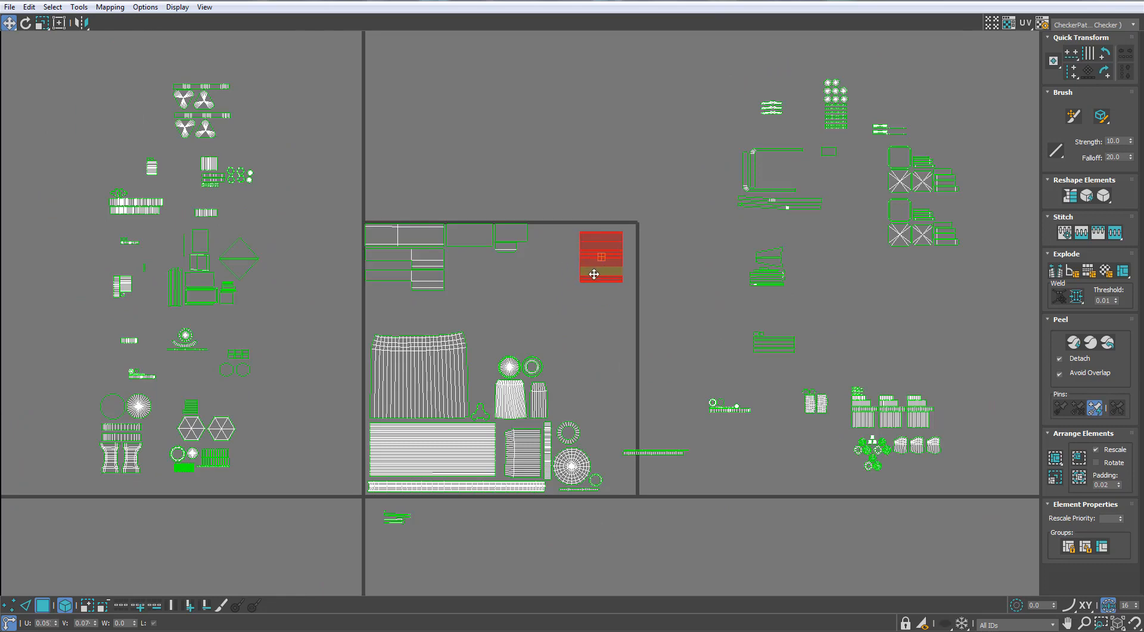
scroll(601, 270, "down", 2)
- Move the octagonal panels, their frames and stepped strips into the tile above the large disc's ring
middle_click_drag(870, 420, 806, 408)
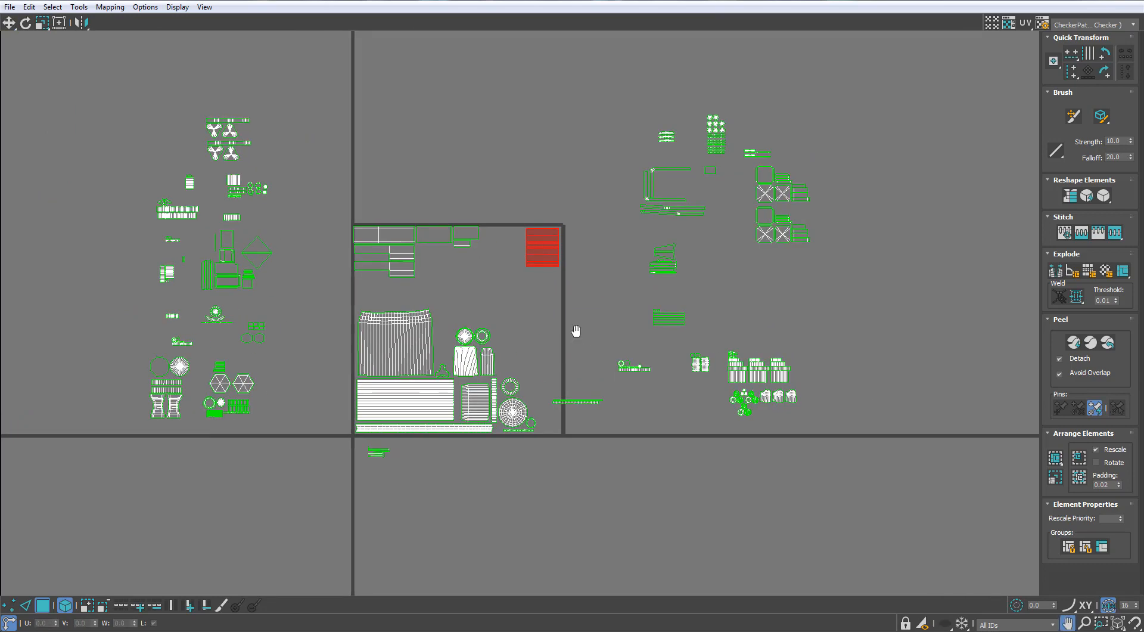
scroll(677, 276, "up", 2)
left_click_drag(927, 88, 437, 369)
scroll(451, 337, "up", 3)
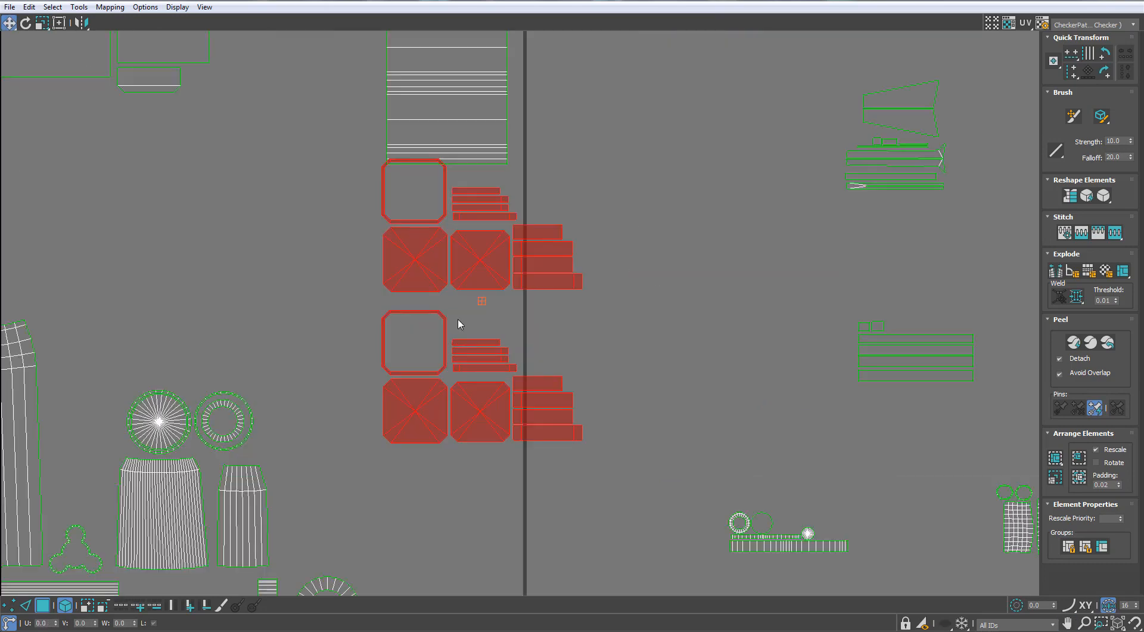
left_click_drag(489, 255, 459, 270)
scroll(459, 271, "down", 3)
middle_click_drag(455, 271, 493, 280)
left_click_drag(493, 279, 463, 336)
scroll(463, 337, "up", 3)
scroll(463, 337, "down", 1)
middle_click_drag(463, 336, 468, 247)
left_click_drag(467, 246, 469, 267)
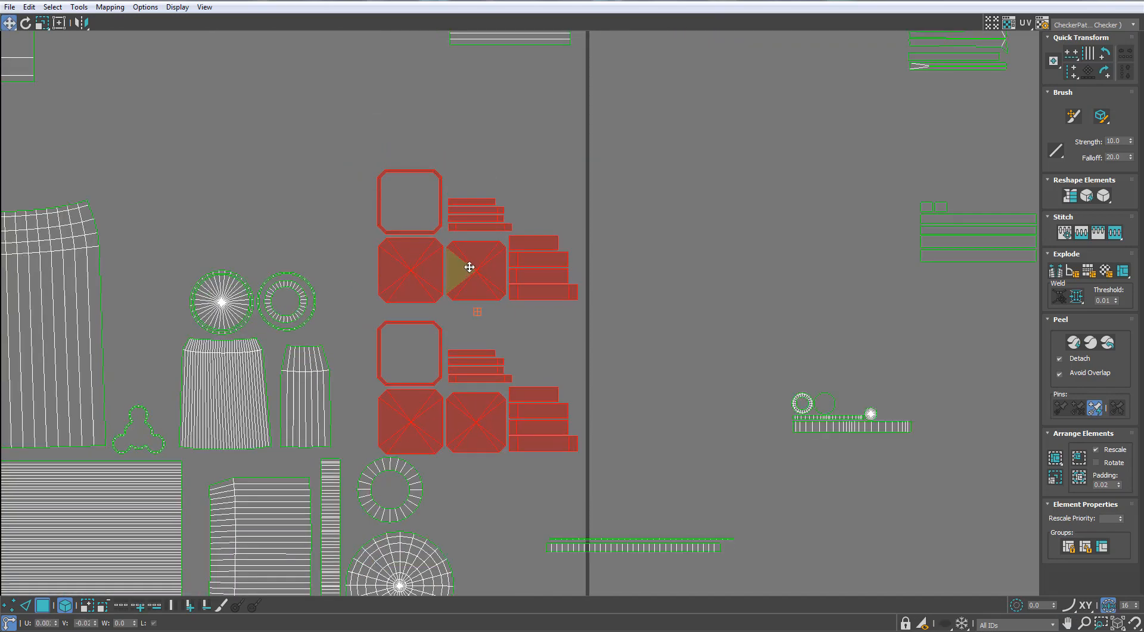
- Move the thin ribbed strips farther right, away from the tile
scroll(471, 277, "down", 5)
scroll(524, 381, "up", 2)
left_click_drag(544, 351, 528, 386)
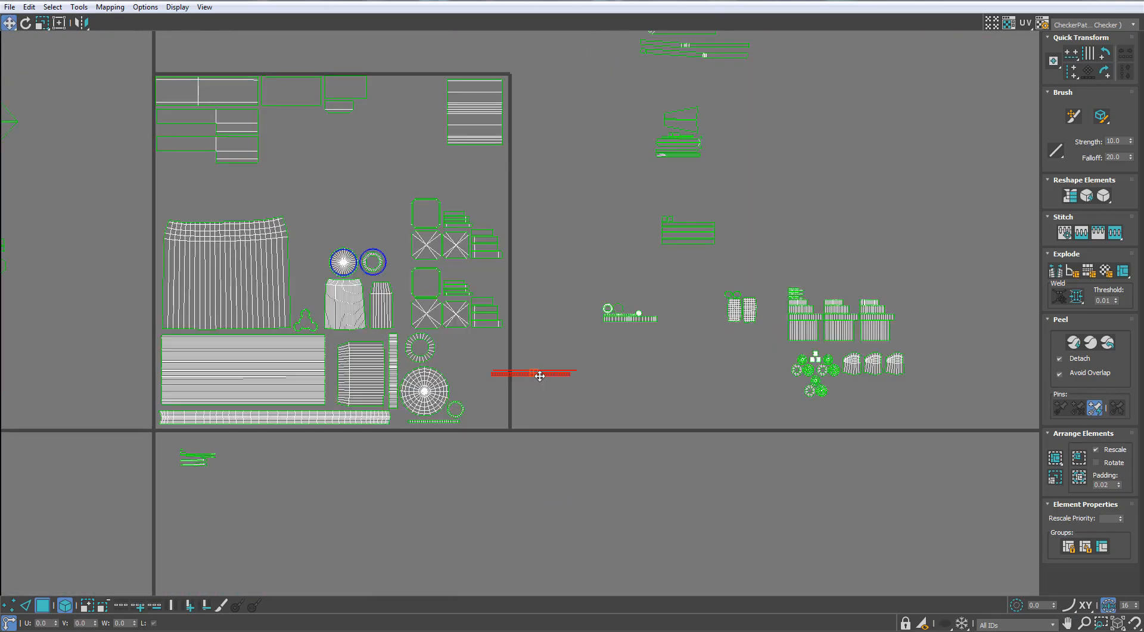
left_click_drag(620, 390, 632, 390)
- Move the three stepped ribbed groups into the tile beneath the top row of rectangles
scroll(631, 391, "down", 1)
middle_click_drag(631, 391, 703, 467)
scroll(706, 449, "down", 1)
scroll(704, 466, "up", 1)
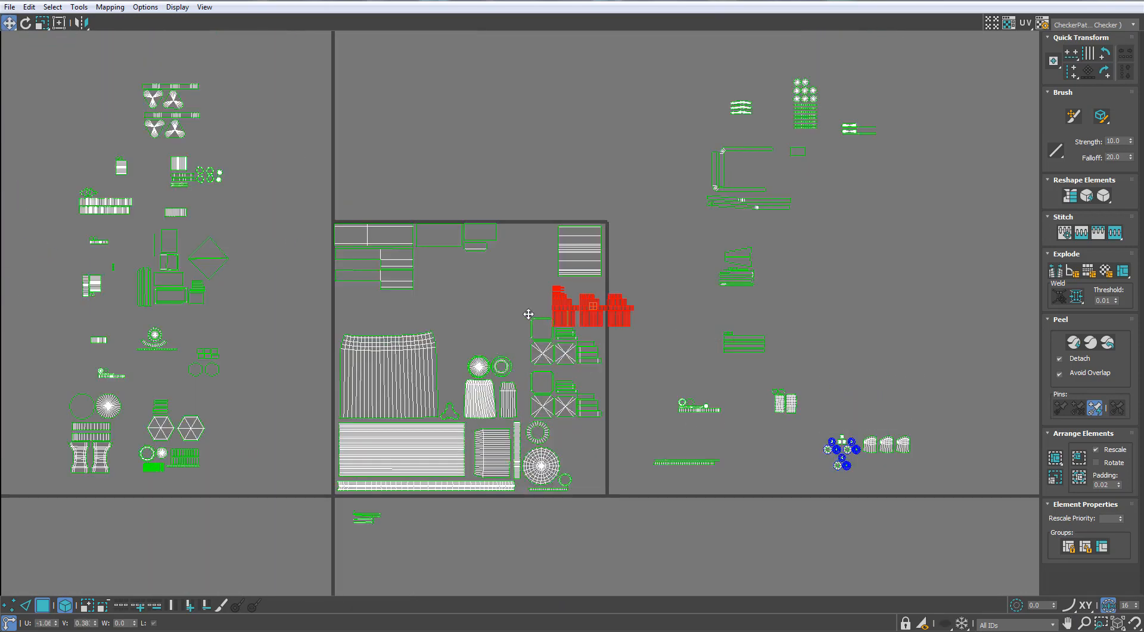
- Move the two waisted panels with their discs and ribbed strips into the tile, left of the striped rectangle
middle_click_drag(203, 253, 317, 183)
scroll(164, 327, "up", 1)
left_click_drag(162, 331, 246, 442)
left_click_drag(235, 337, 792, 139)
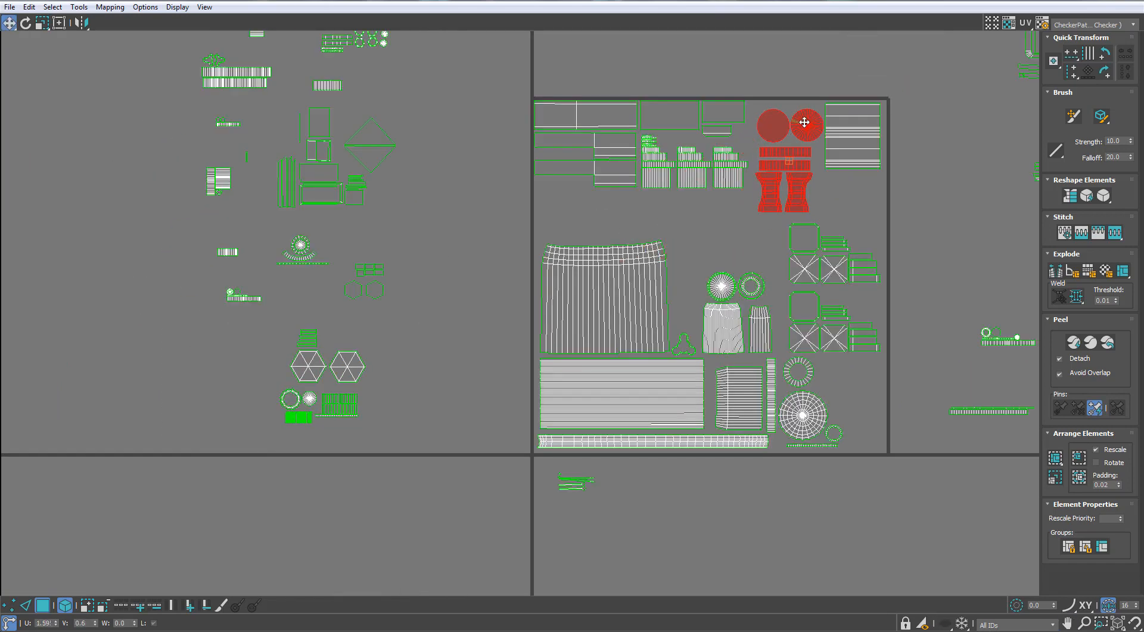
- Move the bent frame pieces and long thin strips into the gap above the tapered panels' discs, rotating slightly to fit
scroll(882, 118, "down", 3)
middle_click_drag(882, 118, 621, 277)
scroll(680, 265, "up", 2)
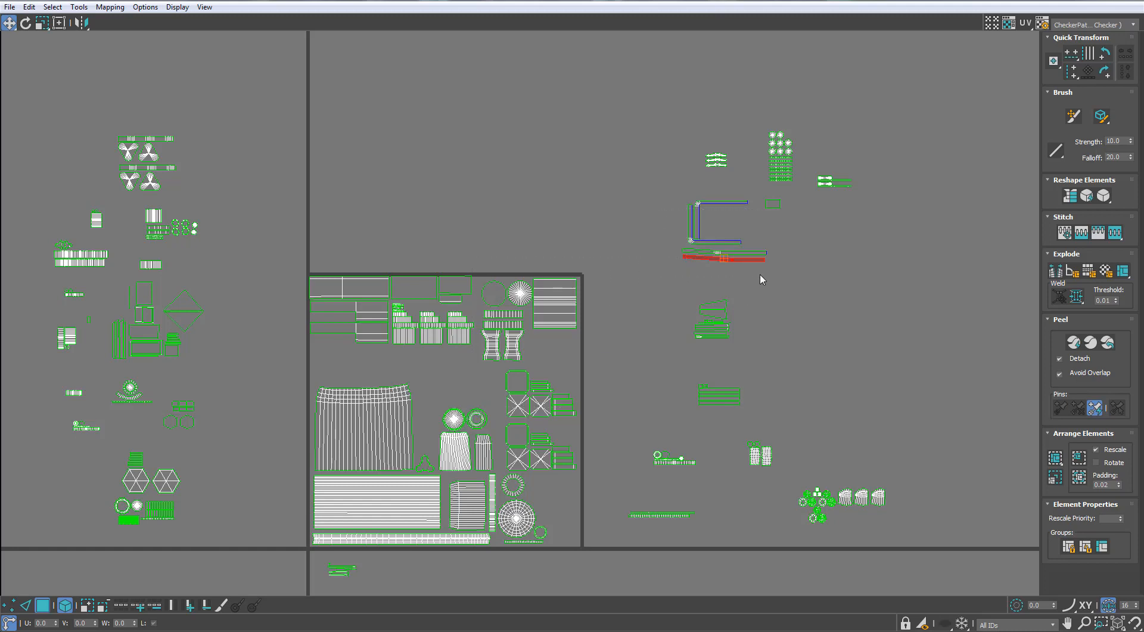
mouse_move(481, 406)
left_mouse_down()
mouse_move(503, 420)
mouse_move(461, 373)
mouse_move(487, 411)
left_mouse_up()
scroll(491, 412, "up", 3)
left_click(502, 332)
left_click_drag(493, 400, 505, 381)
scroll(505, 382, "up", 3)
key("e")
mouse_move(527, 331)
left_mouse_down()
mouse_move(527, 318)
mouse_move(535, 330)
left_mouse_up()
key("w")
left_click(528, 310)
scroll(513, 275, "down", 6)
scroll(701, 355, "down", 3)
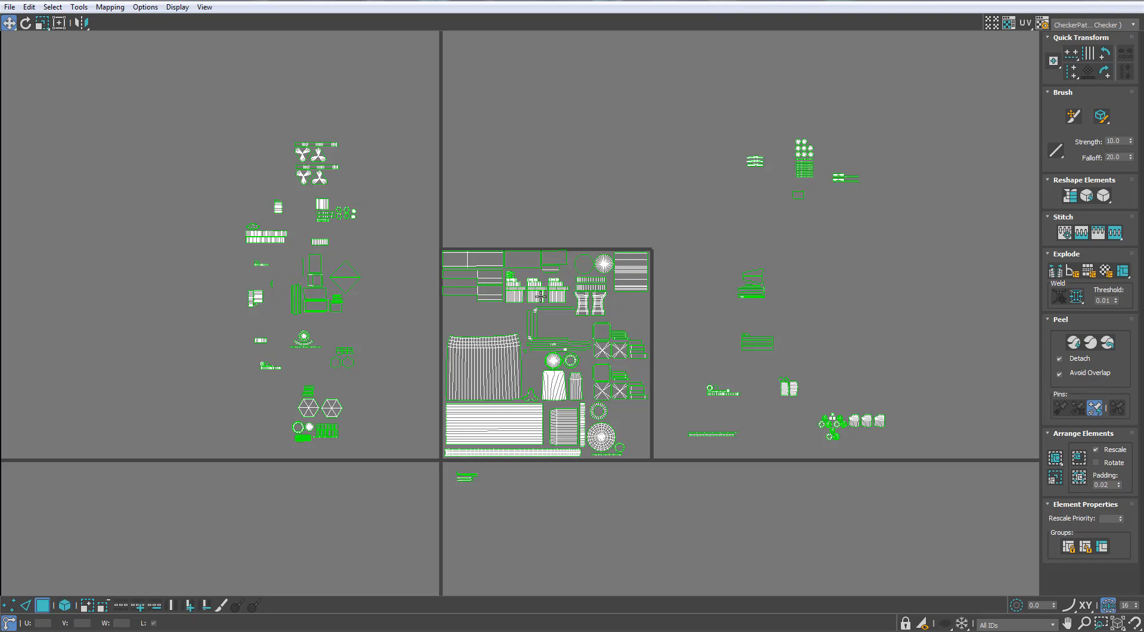
- Select all islands and scale them down a little more
key("ctrl+a")
left_click_drag(495, 363, 483, 391)
key("w")
scroll(556, 374, "up", 4)
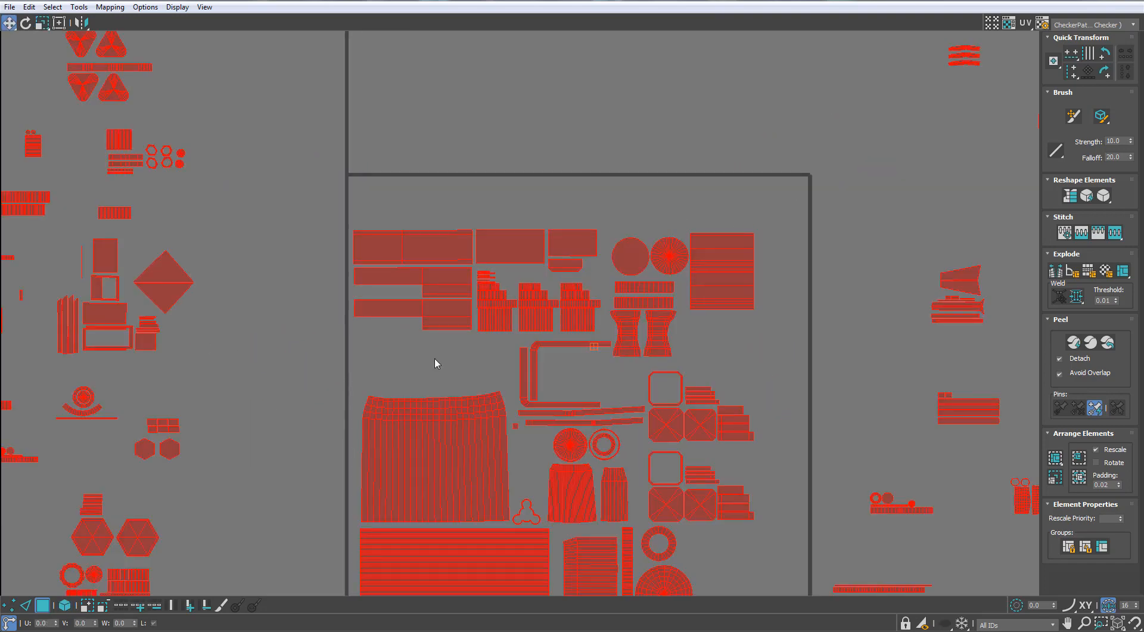
- Move all islands in the upper rows up against the tile's top edge and left corner
left_click_drag(366, 337, 769, 209)
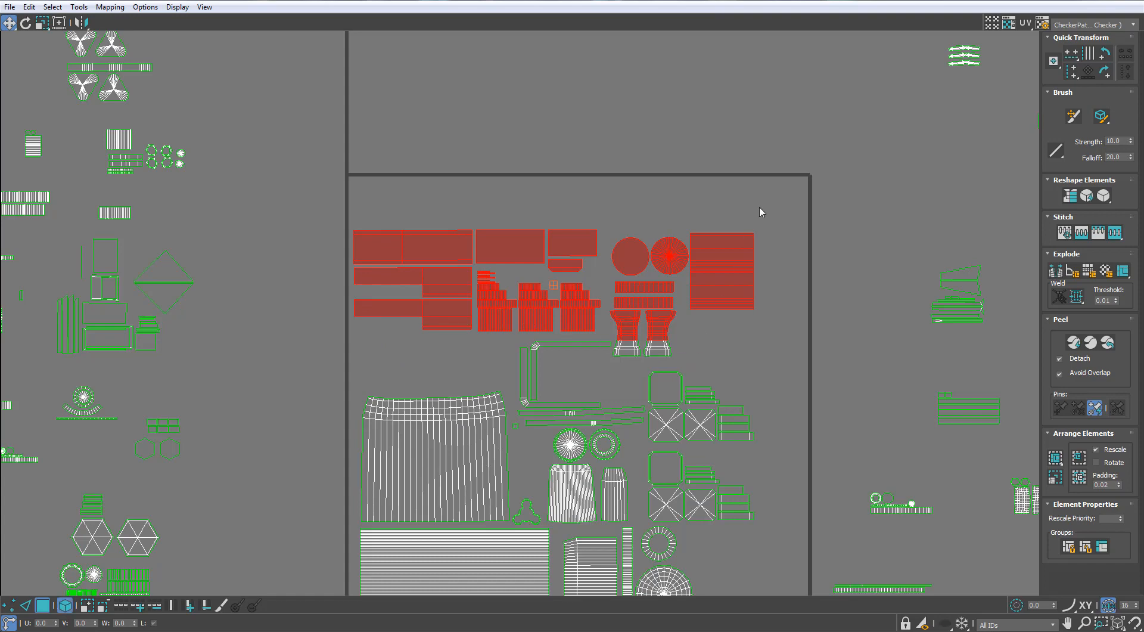
left_click_drag(444, 308, 439, 255)
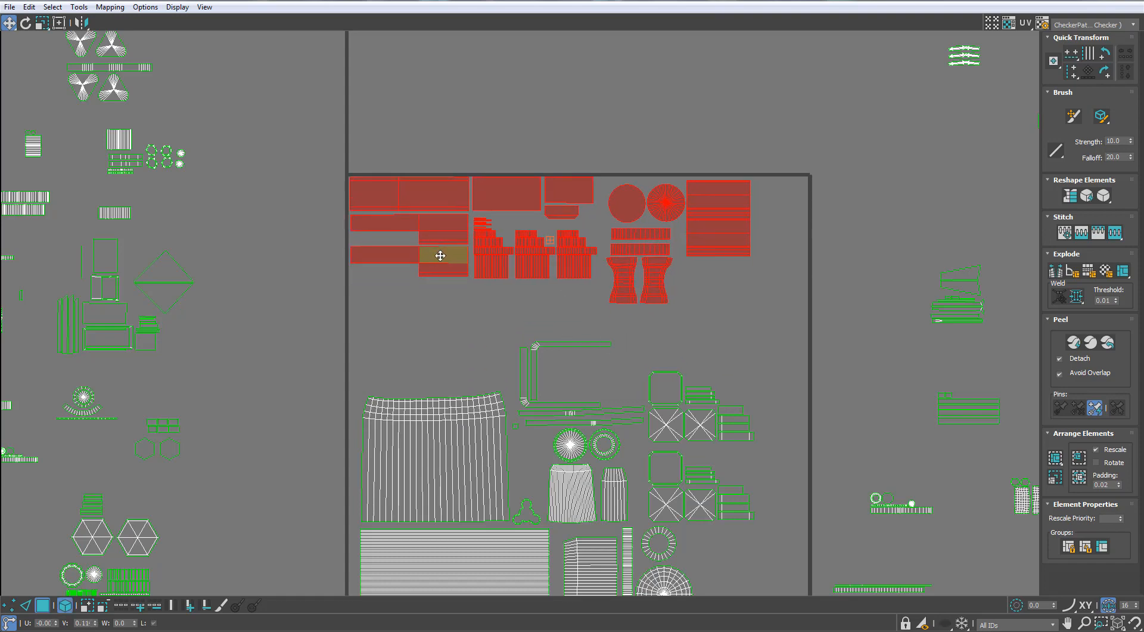
scroll(417, 306, "down", 4)
scroll(417, 306, "down", 1)
scroll(416, 310, "up", 1)
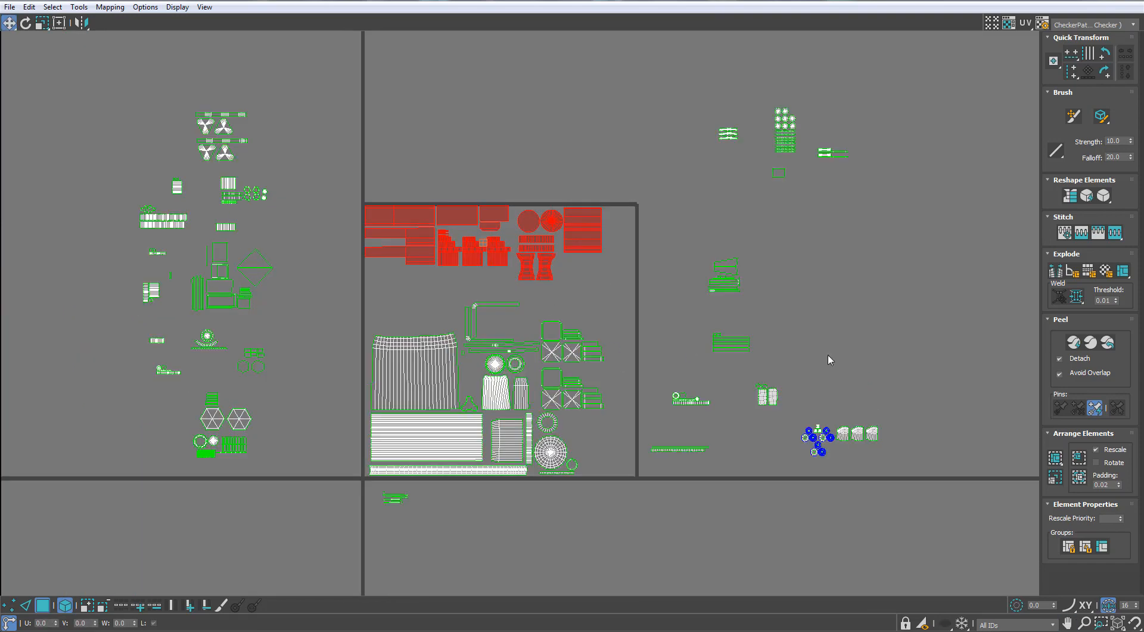
- Move the four rounded triangles and their thin strips into the tile below the striped rectangle
mouse_move(599, 353)
middle_mouse_down()
mouse_move(580, 302)
mouse_move(600, 336)
middle_mouse_up()
left_click_drag(203, 136, 203, 136)
left_click_drag(206, 136, 584, 284)
scroll(631, 221, "up", 3)
scroll(539, 327, "up", 2)
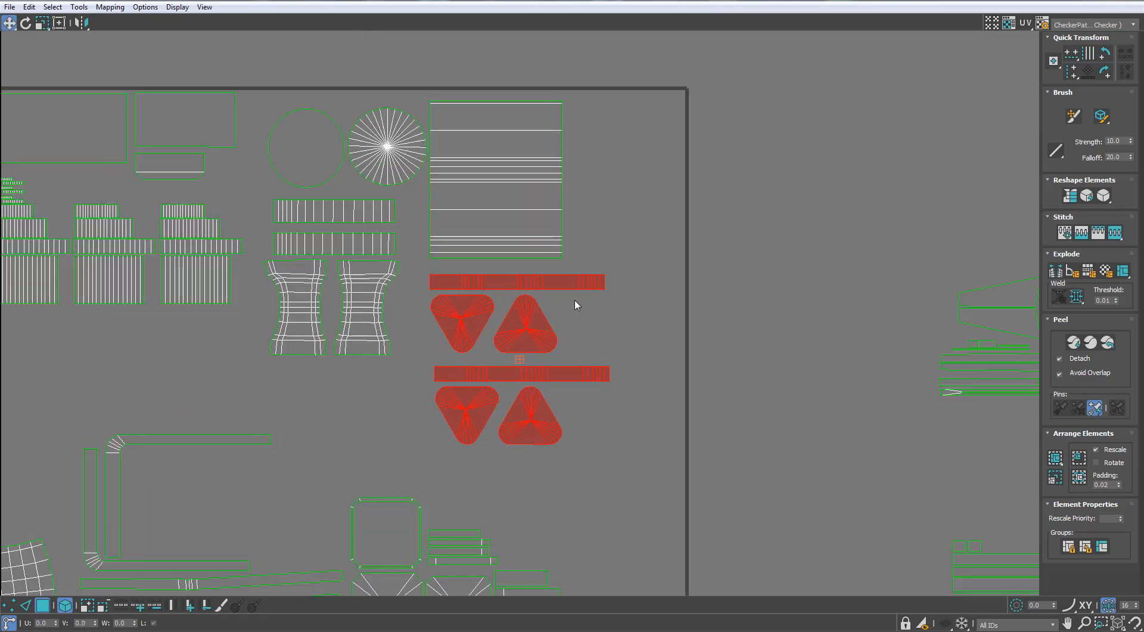
- Stack the four rounded triangles two by two beside the striped rectangle and place their thin strips together underneath
left_click(574, 283)
left_click_drag(574, 283, 590, 145)
middle_click_drag(375, 117, 472, 162)
left_click_drag(477, 147, 385, 321)
left_click_drag(624, 265, 614, 261)
left_click_drag(660, 351, 560, 371)
left_click_drag(565, 369, 694, 246)
left_click_drag(622, 447, 623, 445)
left_click_drag(625, 441, 698, 347)
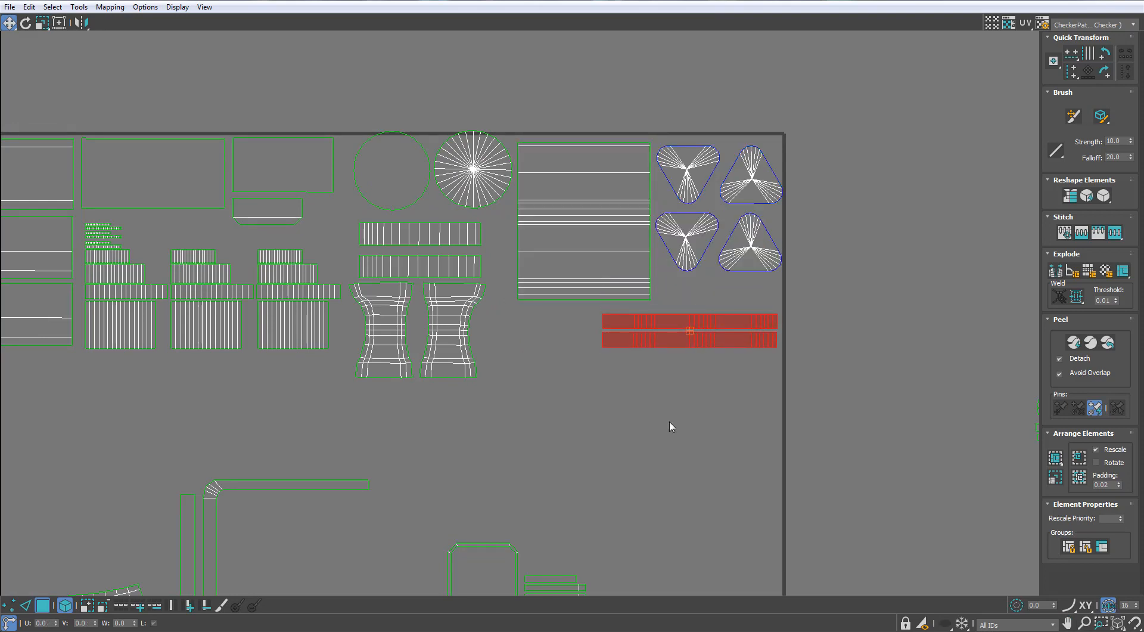
left_click(668, 420)
- Move the two long ribbed strips and their outlines below the rectangular block, and the hexagons with their strips below the striped rectangle
scroll(668, 420, "down", 6)
scroll(324, 315, "up", 3)
left_click(180, 154)
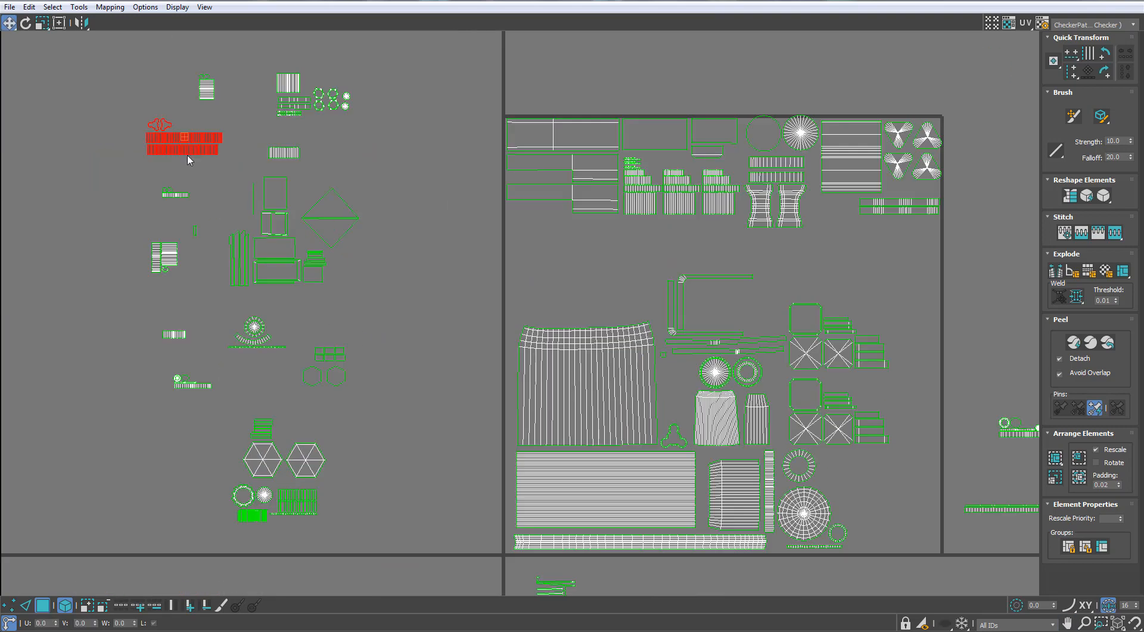
left_click_drag(180, 154, 544, 247)
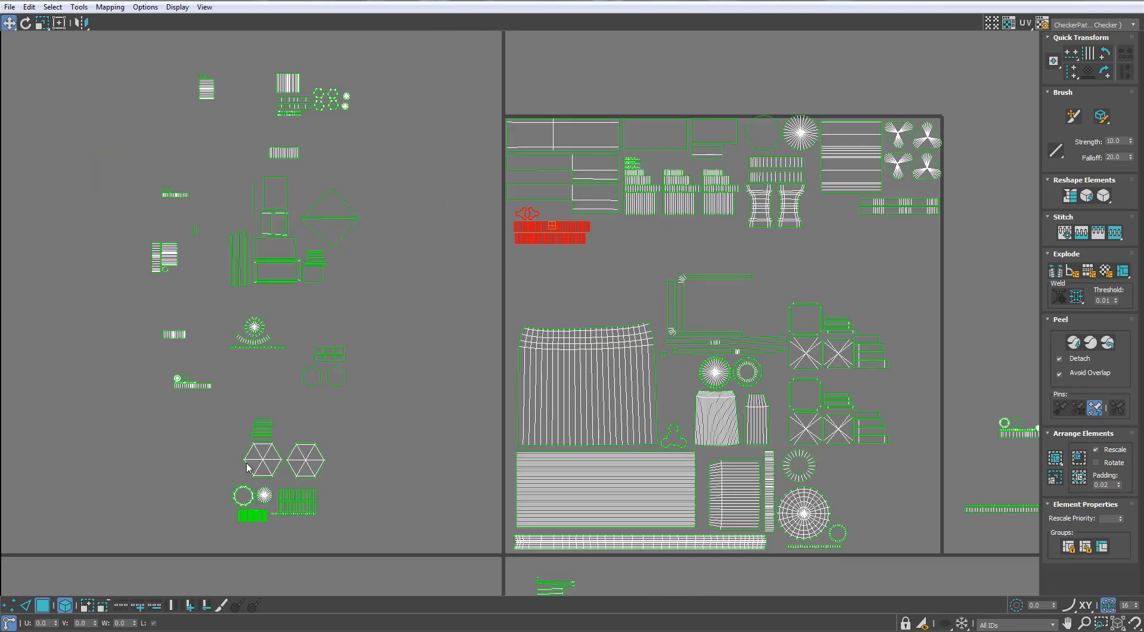
left_click_drag(260, 463, 840, 247)
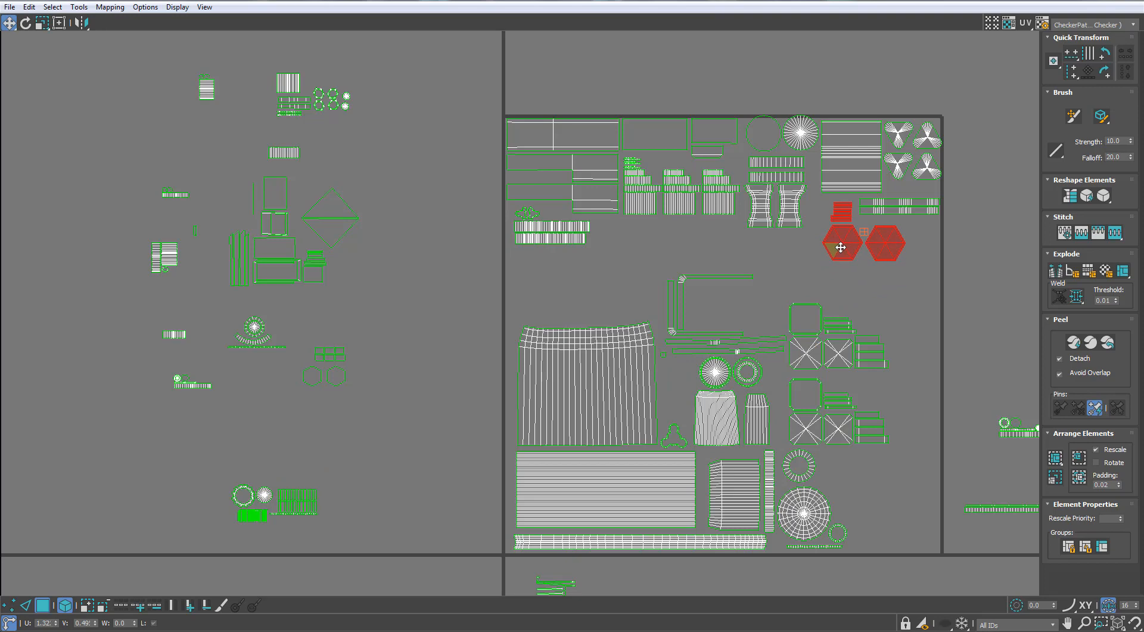
- Move the small discs, squares and three curved panels into the tile beneath the stepped ribbed groups
scroll(840, 247, "down", 4)
middle_click_drag(927, 231, 818, 257)
left_click_drag(794, 475, 450, 286)
scroll(524, 301, "up", 5)
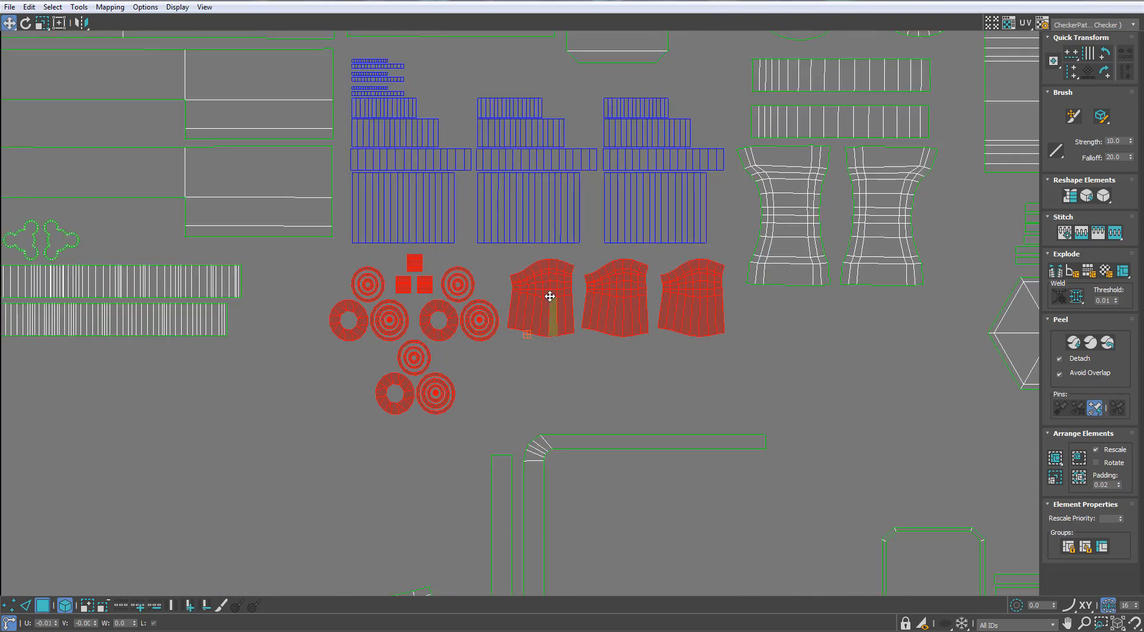
- Move the small ribbed rectangle with its hexagonal rings and strips into the space inside the bent frame pieces
scroll(545, 316, "down", 4)
scroll(410, 363, "down", 4)
left_click(248, 223)
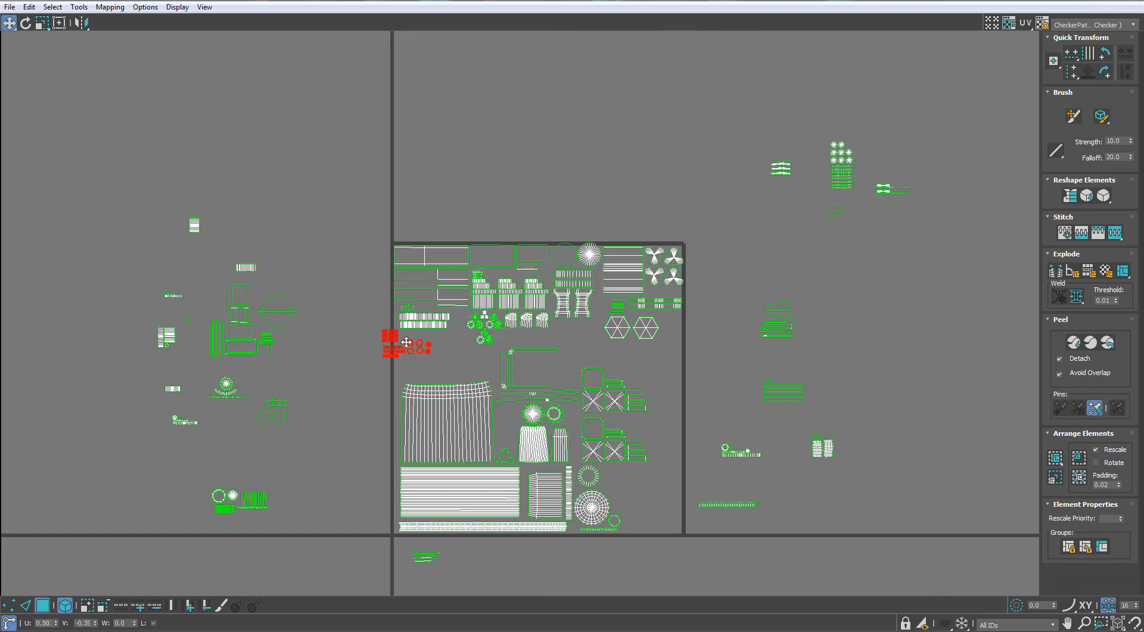
scroll(526, 366, "up", 6)
mouse_move(523, 367)
left_mouse_down()
mouse_move(535, 369)
mouse_move(519, 353)
left_mouse_up()
scroll(517, 353, "down", 7)
middle_click_drag(298, 322, 314, 297)
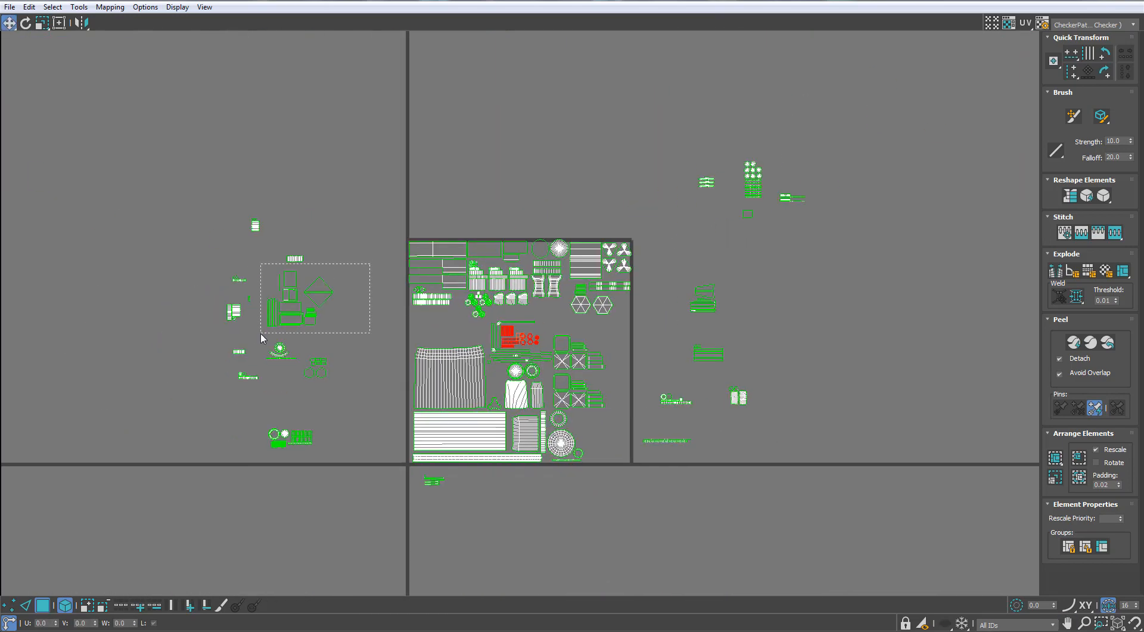
- Move the group of rectangular frames, strips and two triangles from beside the UV tile to the area below it
left_click_drag(261, 337, 262, 335)
left_click_drag(316, 298, 608, 485)
scroll(607, 463, "up", 2)
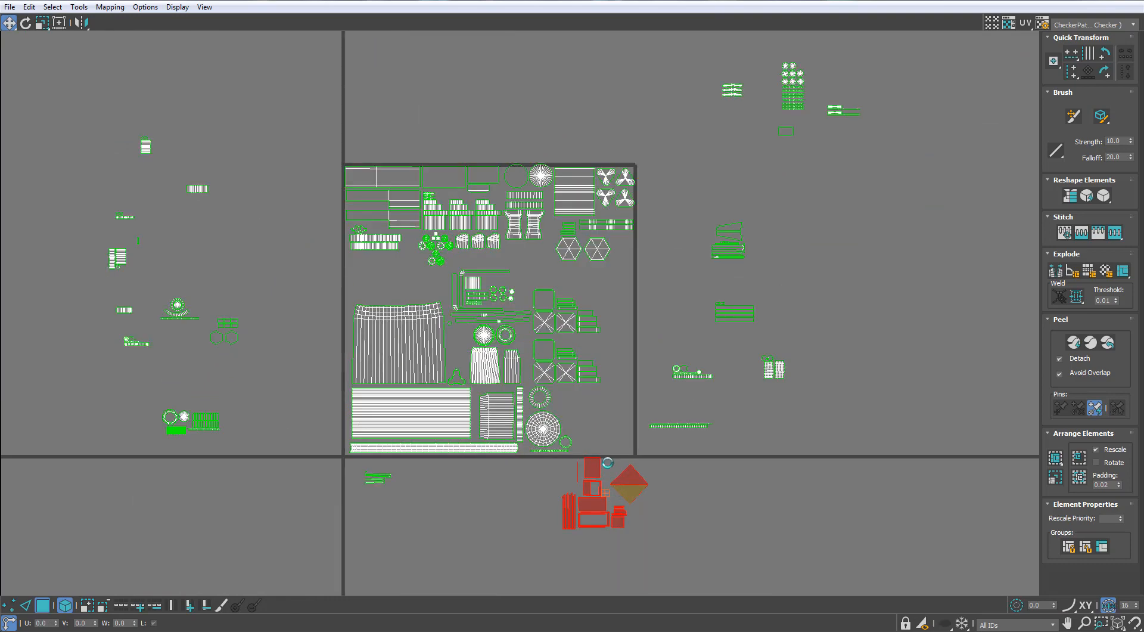
- Separate the two stacked triangles by shifting the lower one slightly down
scroll(613, 481, "up", 4)
middle_click_drag(614, 484, 593, 443)
left_click(674, 473)
left_click_drag(648, 456, 649, 464)
scroll(593, 520, "up", 1)
middle_click_drag(592, 520, 568, 406)
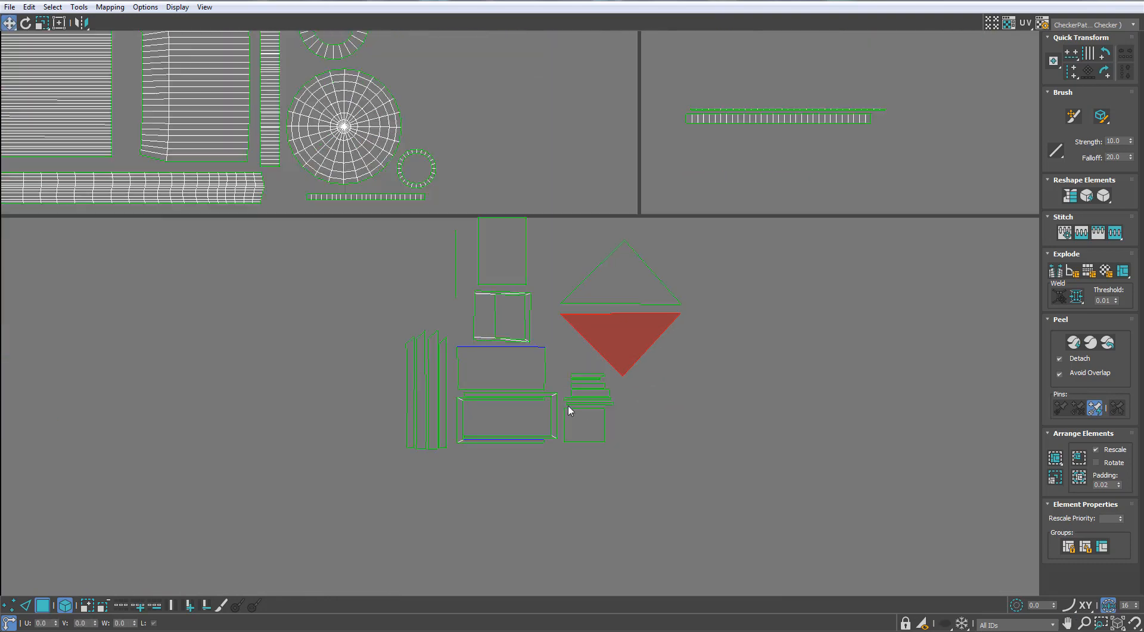
- Move the cluster of vertical strips, wide rectangles and stepped strips down and left, away from the upper rectangles
scroll(568, 406, "up", 2)
left_click_drag(598, 346, 281, 512)
left_click_drag(439, 361, 417, 399)
scroll(483, 405, "down", 2)
left_click(485, 346)
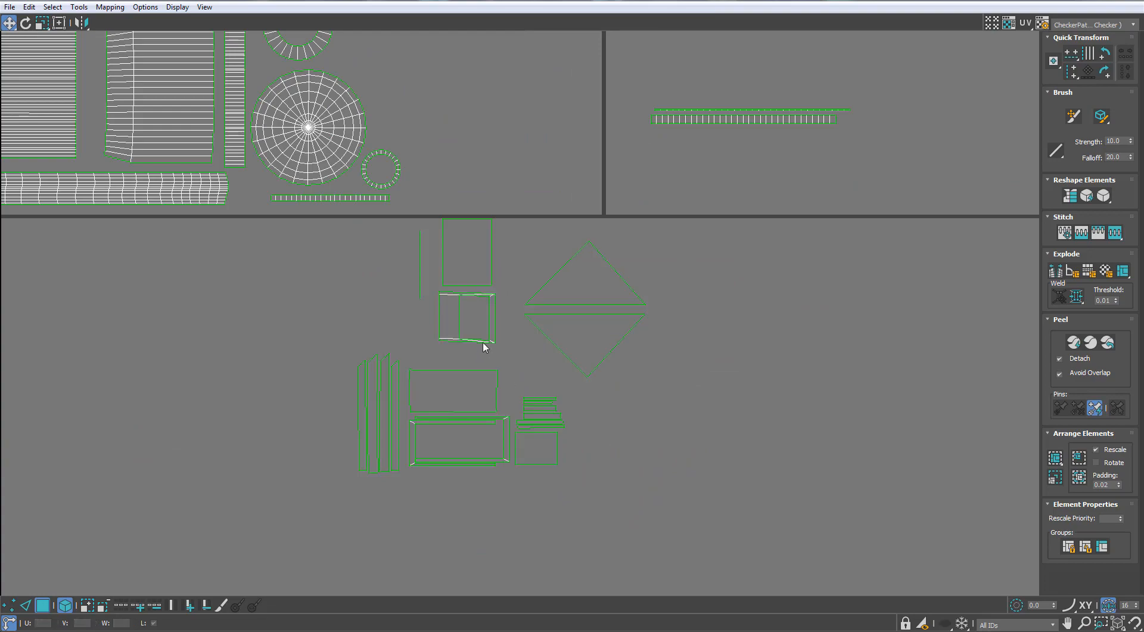
- Examine the small frame island and its edge vertices against the matching raised box on the checkered model
left_click(483, 345)
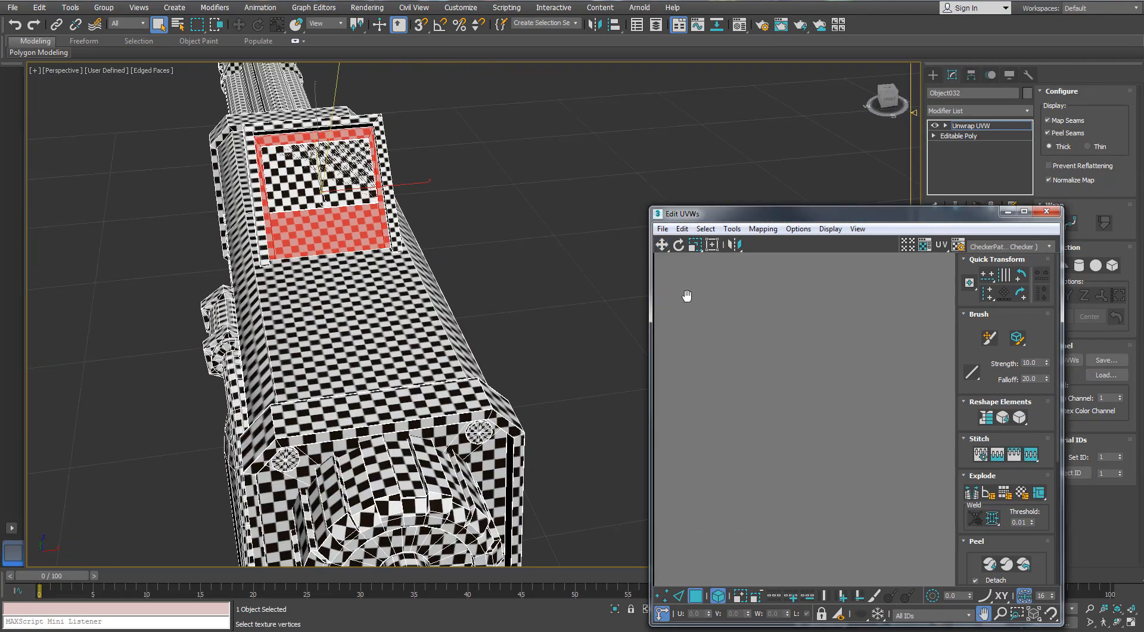
middle_click_drag(687, 295, 695, 325)
scroll(696, 328, "down", 5)
scroll(736, 355, "up", 5)
middle_click_drag(785, 411, 897, 447)
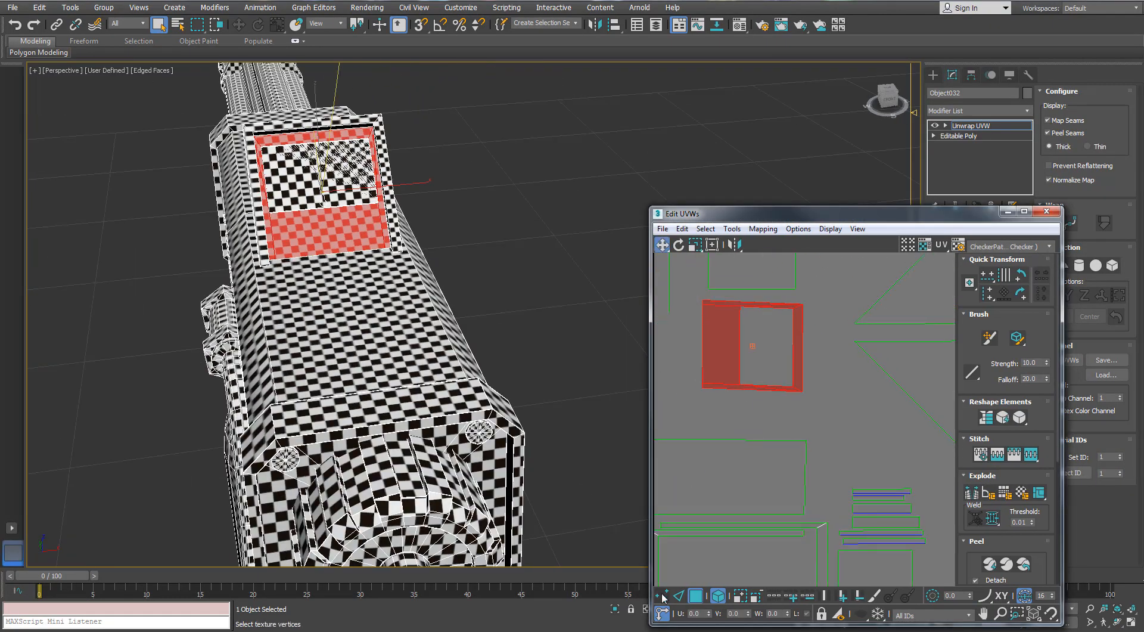
left_click(714, 361)
left_click_drag(712, 295, 705, 389)
scroll(715, 386, "down", 3)
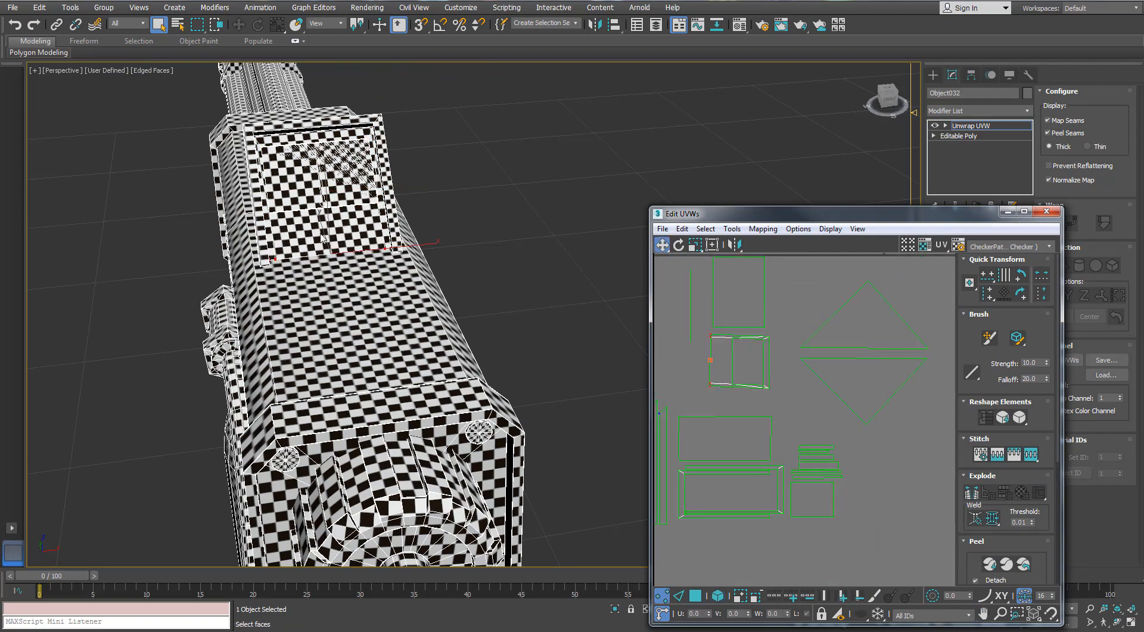
middle_click_drag(390, 229, 347, 227, "alt")
scroll(346, 162, "up", 4)
scroll(358, 171, "down", 3)
middle_click_drag(359, 171, 299, 200, "alt")
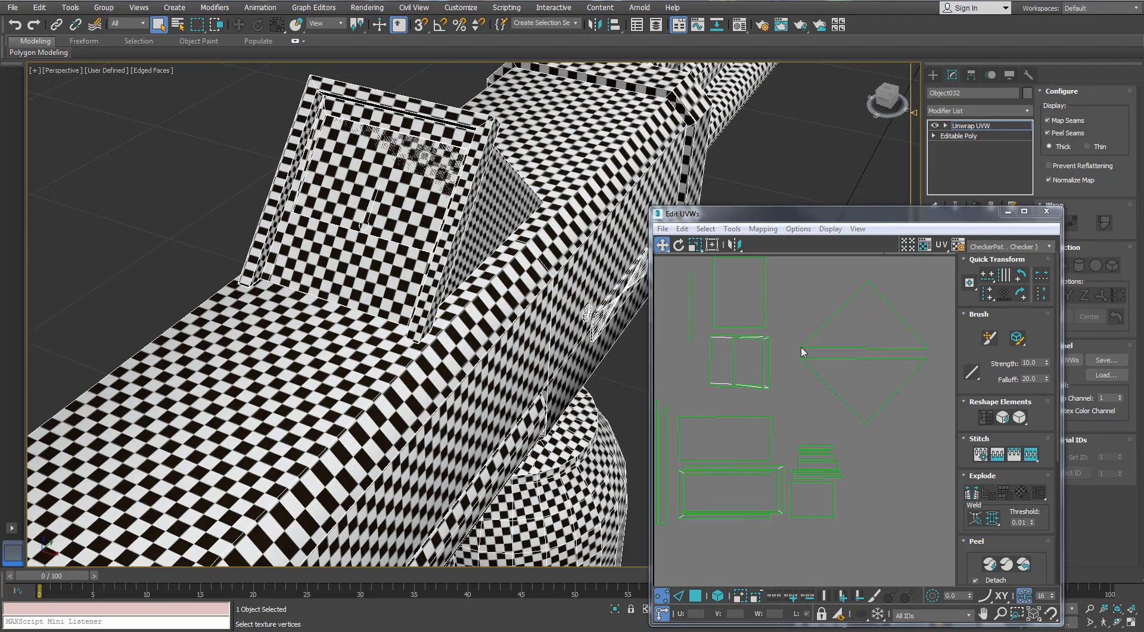
scroll(819, 483, "down", 5)
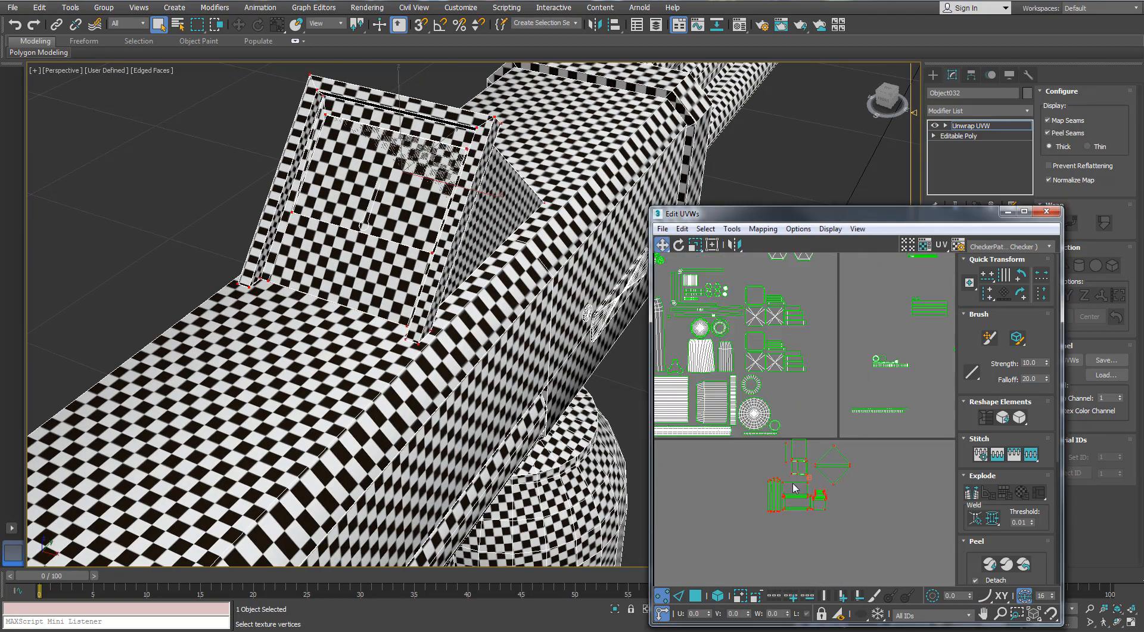
- Select the two triangles as polygons and move them up into the tile's lower right area
scroll(794, 487, "up", 2)
left_click(696, 596)
mouse_move(874, 435)
left_mouse_down()
mouse_move(768, 513)
mouse_move(788, 419)
mouse_move(780, 510)
left_mouse_up()
left_click_drag(872, 446, 828, 494)
left_click_drag(828, 492, 825, 379)
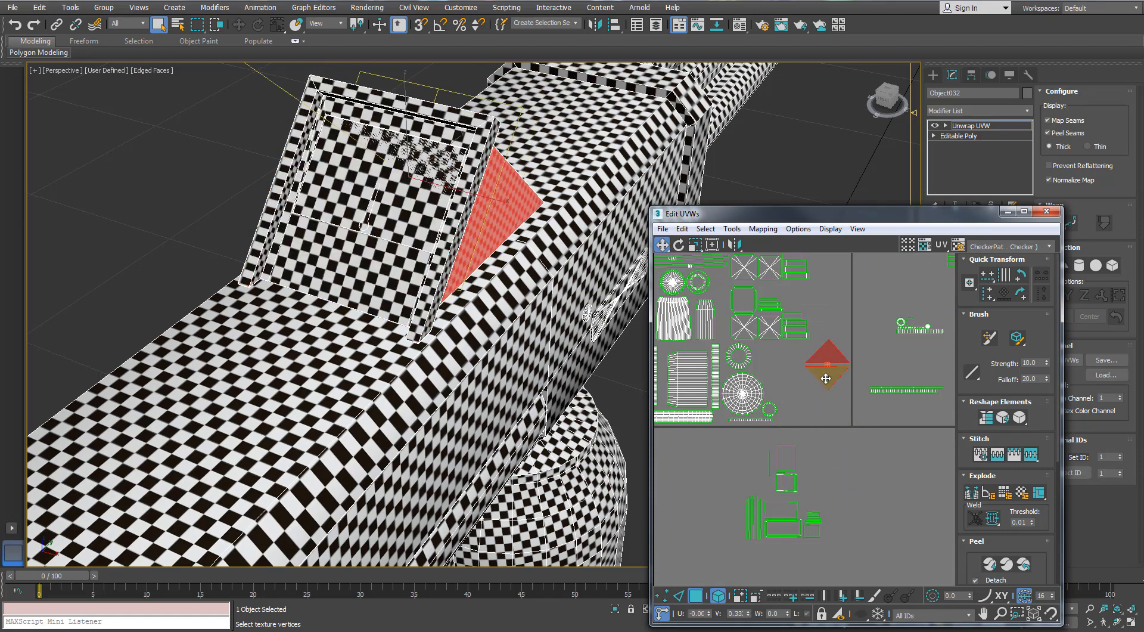
- Move the cluster of wide rectangles and strips into the tile's lower right corner and raise the triangles above it
left_click_drag(836, 494, 736, 558)
left_click_drag(783, 508, 825, 388)
scroll(818, 402, "up", 3)
middle_click_drag(841, 337, 827, 426)
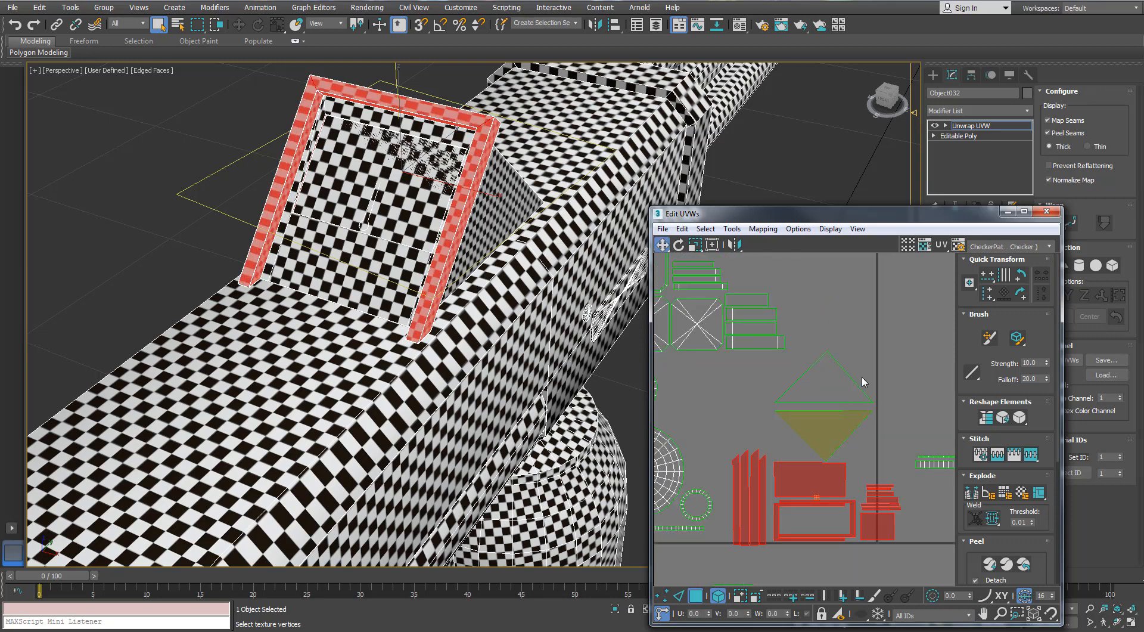
left_click_drag(864, 381, 835, 384)
left_click_drag(863, 484, 752, 533)
left_click_drag(820, 488, 822, 481)
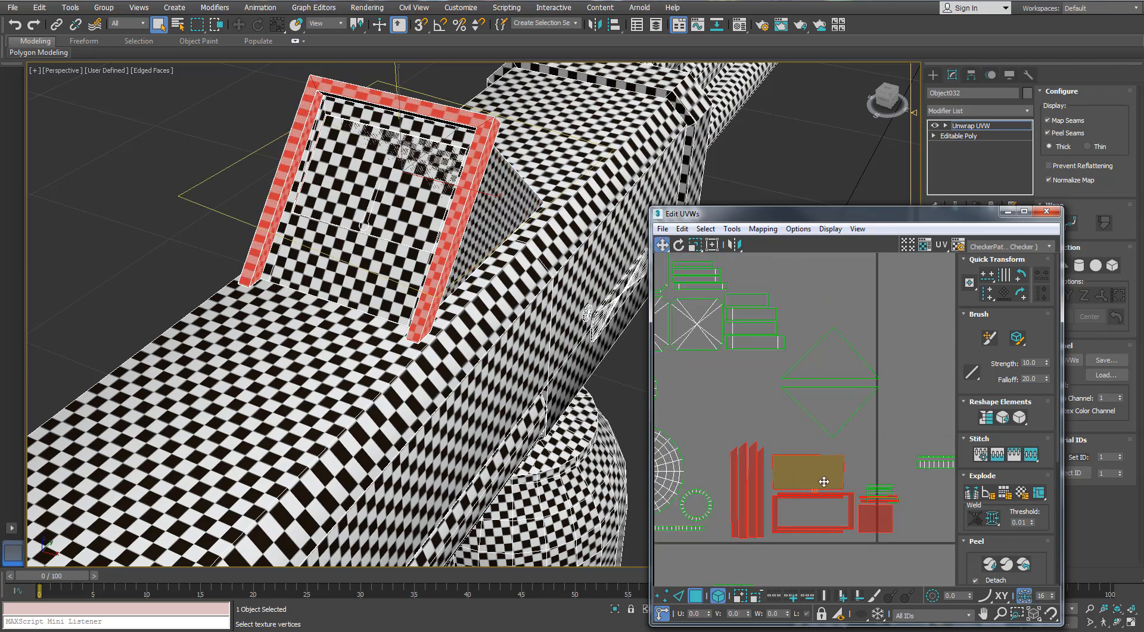
key("ctrl+z")
- Shift the wide rectangles and stepped strips left inside the tile, and place the four vertical strips above them beside the triangles
left_click_drag(904, 476, 809, 529)
left_click_drag(806, 477, 780, 469)
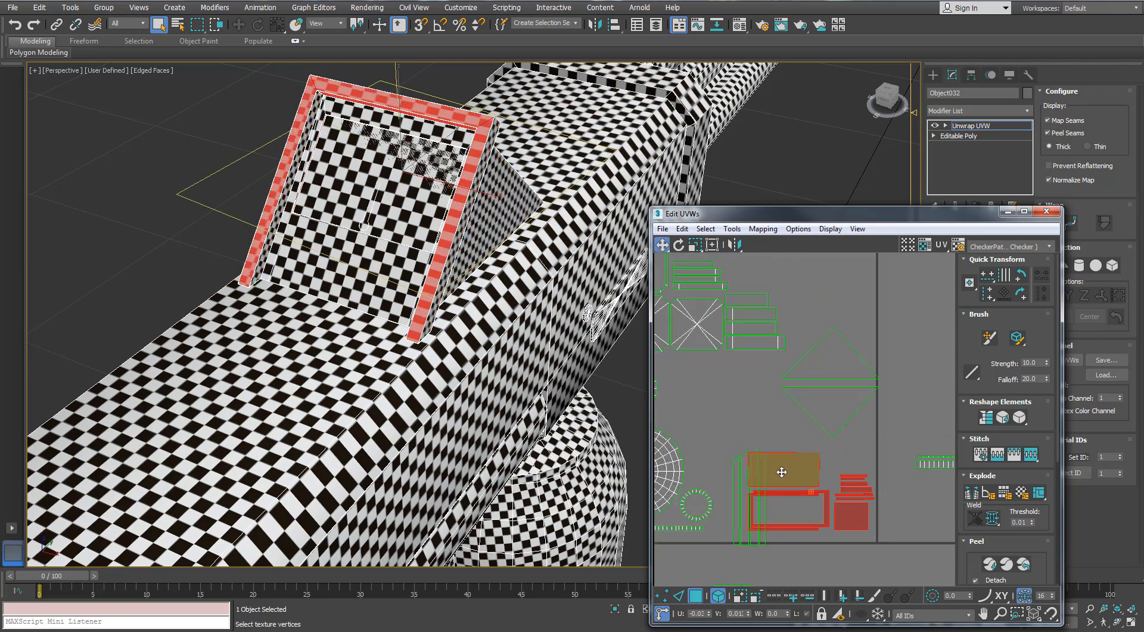
left_click_drag(714, 555, 713, 464)
scroll(740, 454, "down", 7)
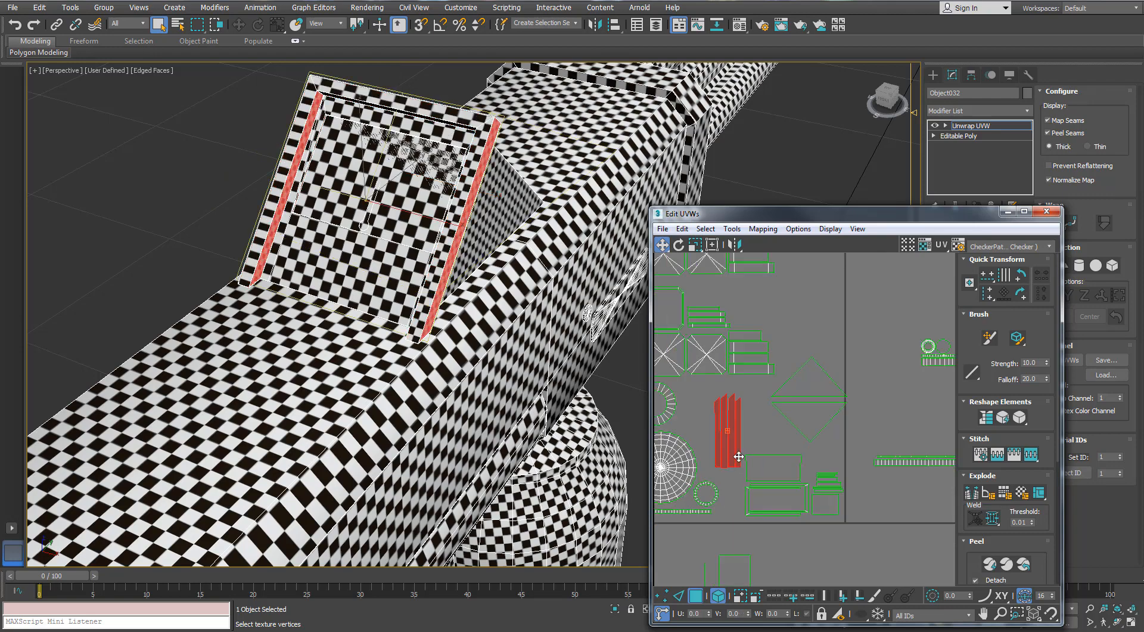
- Maximize the UV editor and move the stack of horizontal strips right of the tile to beneath the upper left ribbed bands
double_click(862, 211)
scroll(645, 355, "up", 5)
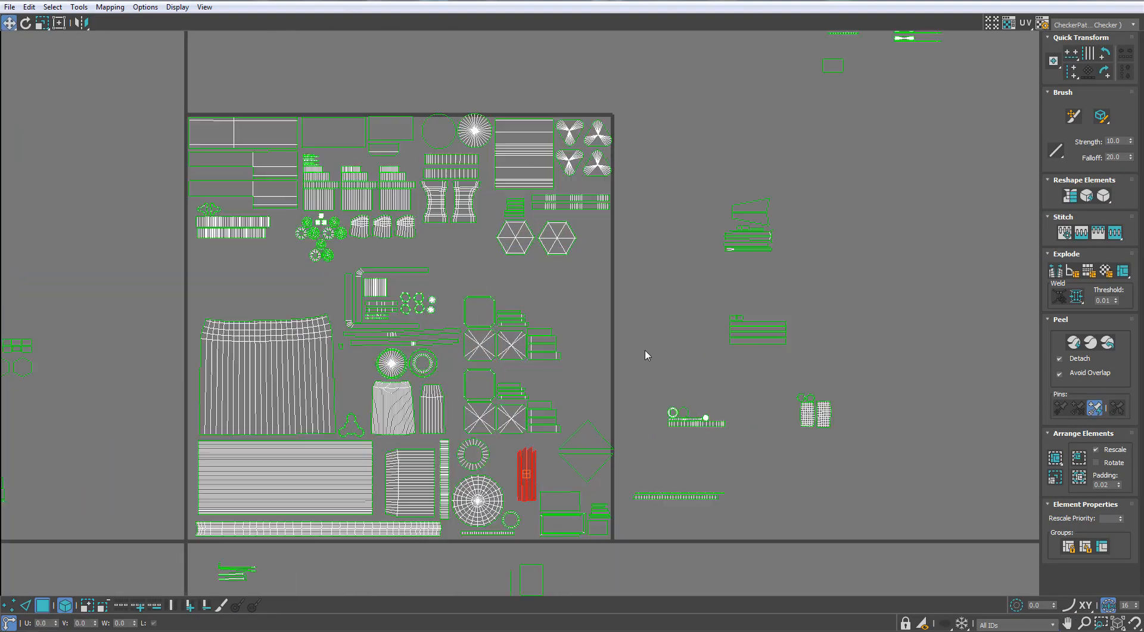
left_click_drag(754, 338, 229, 272)
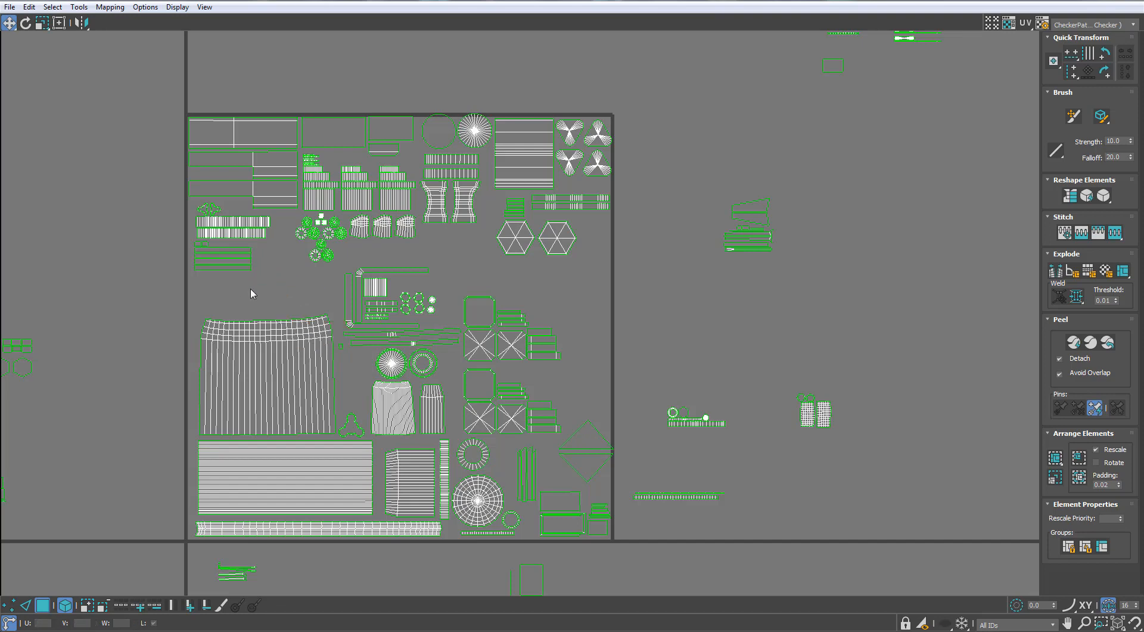
- Move the two trapezoids and their long strips from outside the tile to below the large hexagons at its right edge
middle_click_drag(453, 238, 433, 298)
scroll(434, 297, "down", 2)
middle_click_drag(688, 260, 775, 163)
scroll(775, 163, "up", 4)
left_click_drag(776, 167, 669, 261)
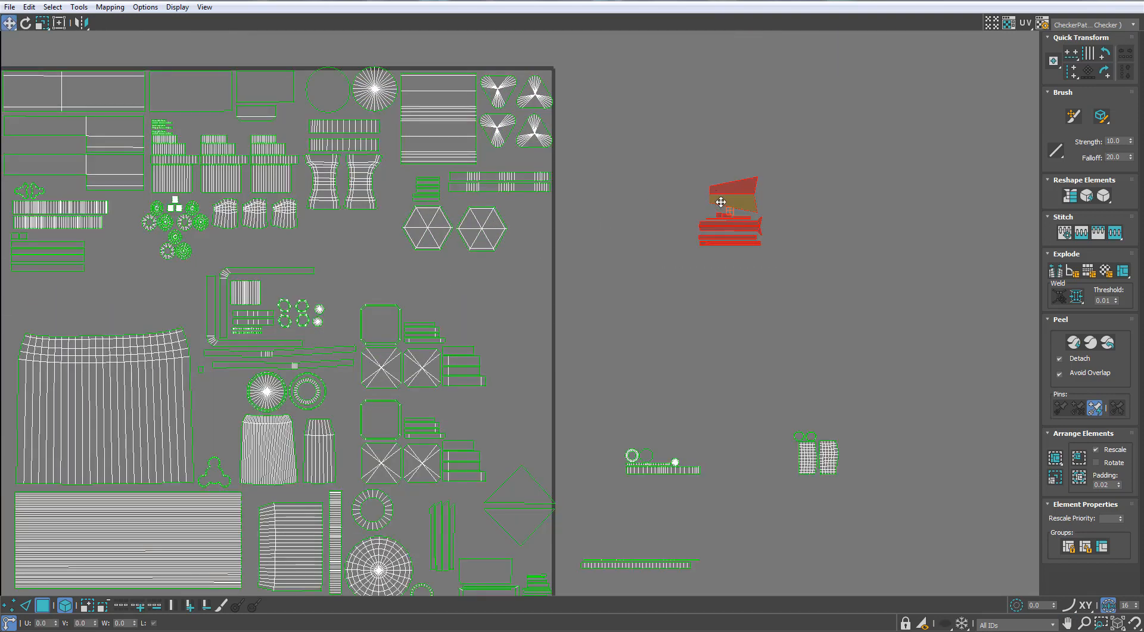
left_click_drag(730, 202, 506, 279)
- Move the cluster of small discs with their strips into the tile's right edge, above the two triangles
scroll(504, 273, "down", 5)
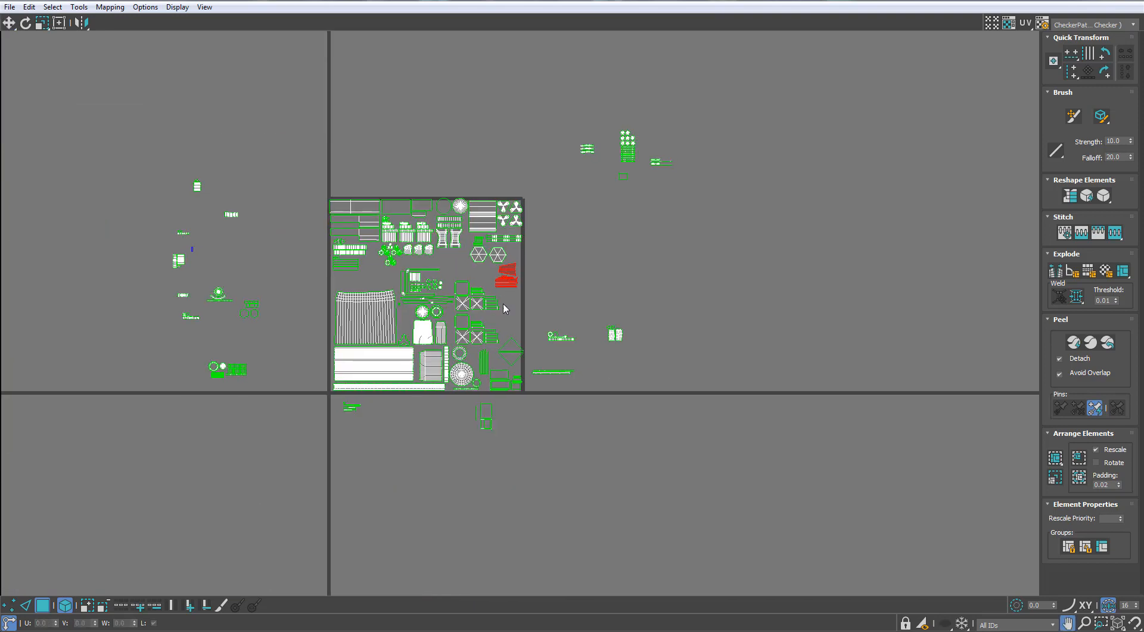
left_click_drag(645, 116, 600, 174)
left_click_drag(531, 290, 508, 321)
scroll(509, 320, "up", 6)
left_click_drag(526, 235, 520, 311)
scroll(518, 310, "down", 4)
- Move the ring, disc and ribbed rectangles from left of the tile to the space above the large curved panel
middle_click_drag(521, 332, 605, 343)
scroll(602, 342, "down", 3)
middle_click_drag(214, 380, 357, 371)
scroll(358, 371, "up", 5)
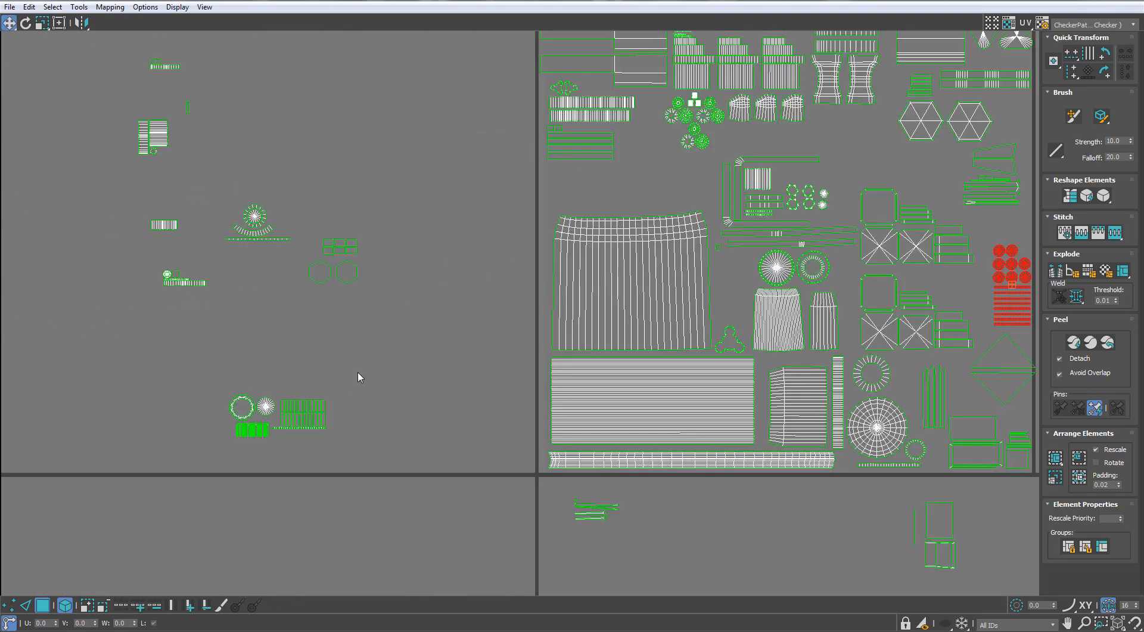
left_click_drag(357, 370, 188, 475)
left_click_drag(290, 415, 636, 156)
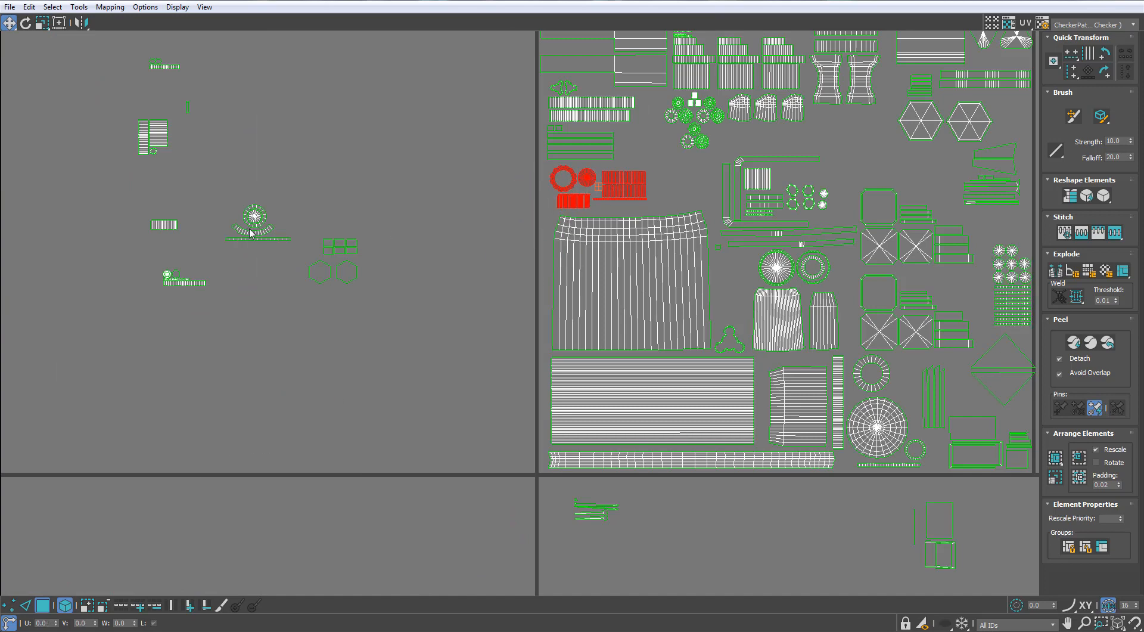
- Place the spoked disc with its arc beside the ring group, and the plain hexagons with six rectangles near the large hexagons
scroll(249, 122, "up", 3)
left_click(282, 250)
left_click_drag(282, 250, 683, 263)
scroll(250, 314, "down", 3)
scroll(378, 255, "down", 2)
scroll(238, 370, "down", 2)
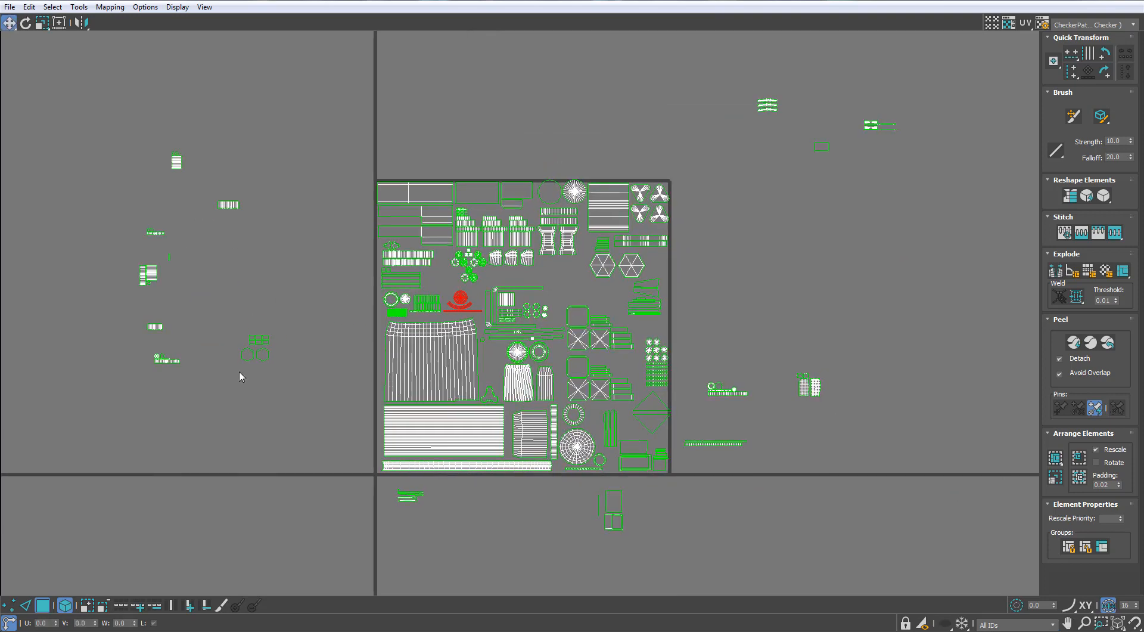
scroll(829, 364, "up", 3)
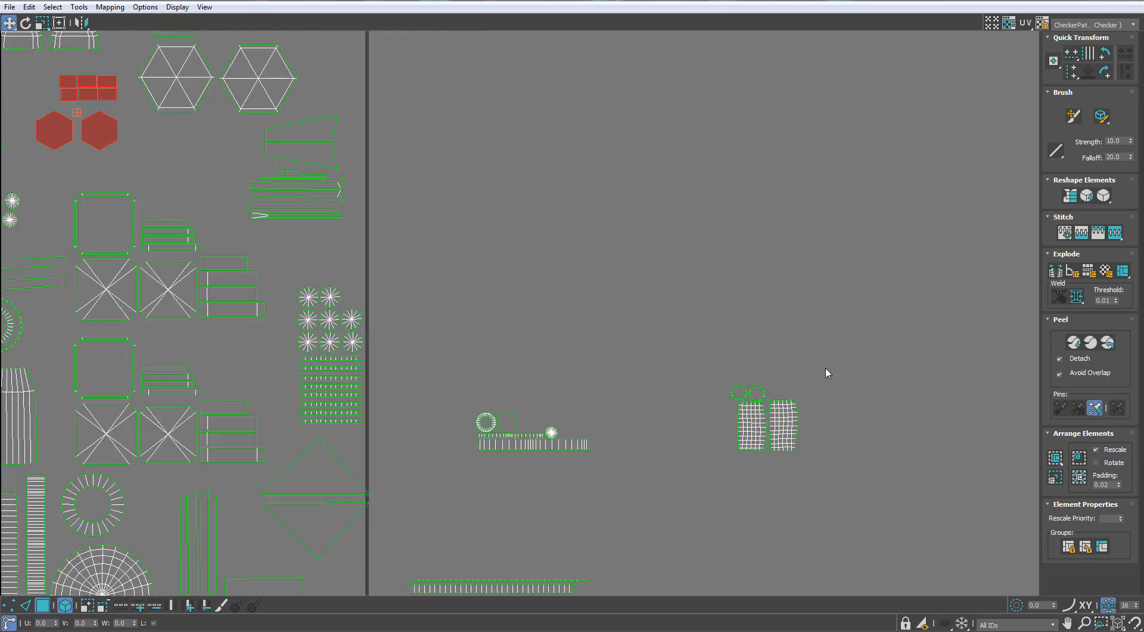
- Shift the two curved grid panels together slightly left so they sit beneath their rings
left_click_drag(791, 414, 825, 416)
key("ctrl+z")
left_click(760, 438, "ctrl")
left_click_drag(759, 437, 749, 440)
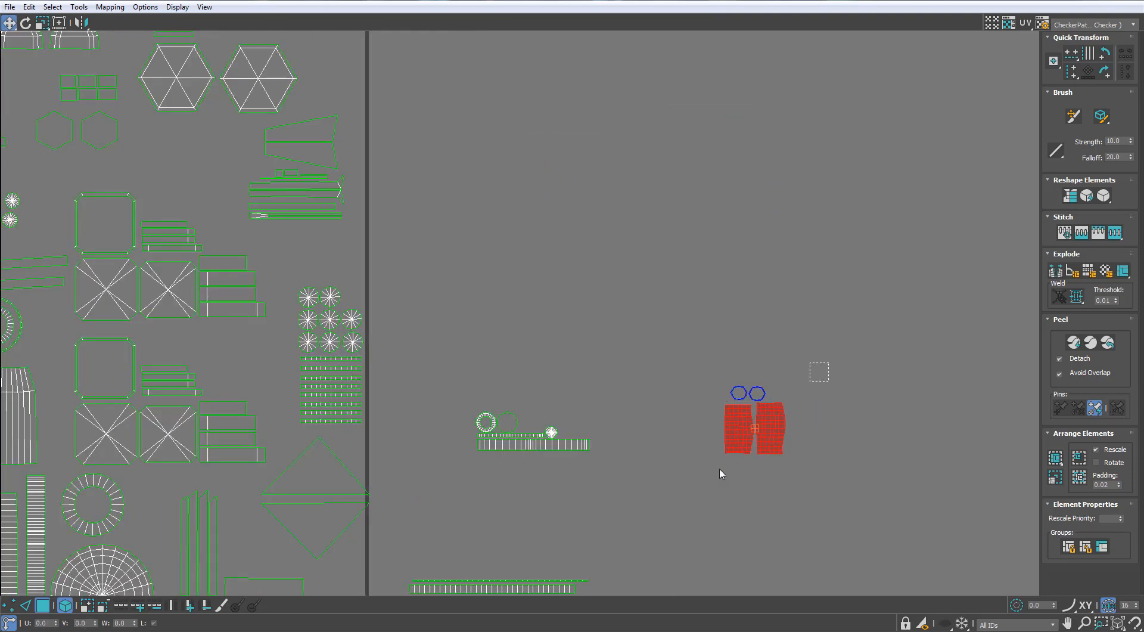
- Move the grid panels and rings into the tile below the large hexagons, and lower the neighbouring trapezoid group
scroll(932, 434, "down", 3)
left_click_drag(828, 428, 496, 280)
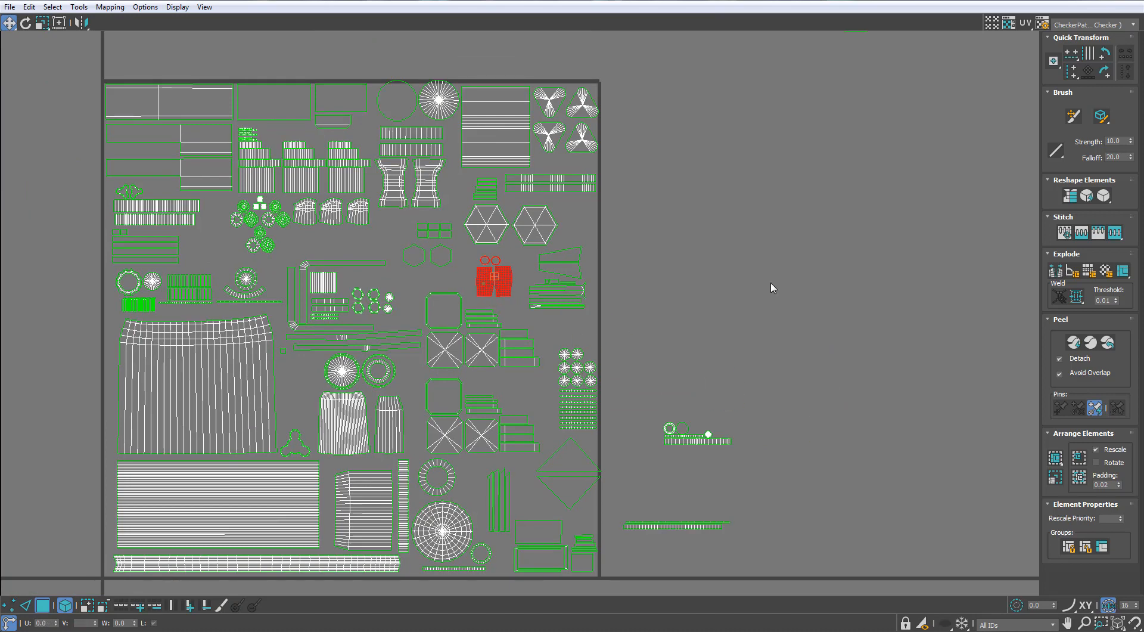
left_click_drag(620, 324, 572, 287)
- Move the three thin curved strips from outside the tile into the space right of the large hexagons
scroll(668, 218, "down", 3)
middle_click_drag(668, 218, 669, 271)
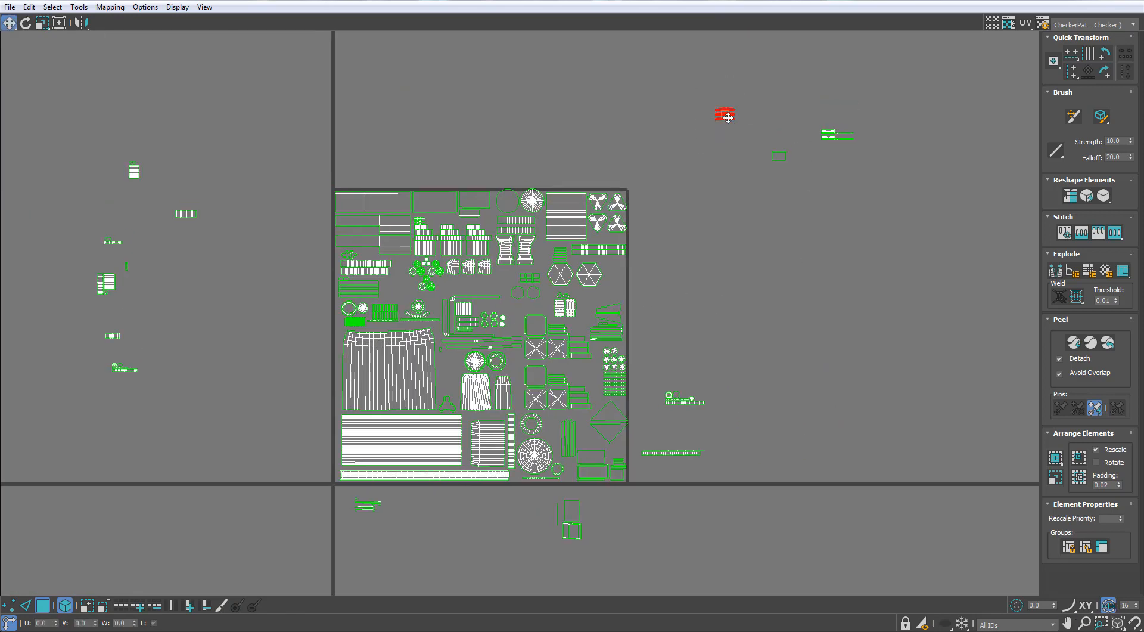
scroll(646, 291, "up", 6)
left_click(663, 281)
left_click_drag(676, 230, 677, 199)
key("ctrl+z")
key("ctrl+z")
key("ctrl+z")
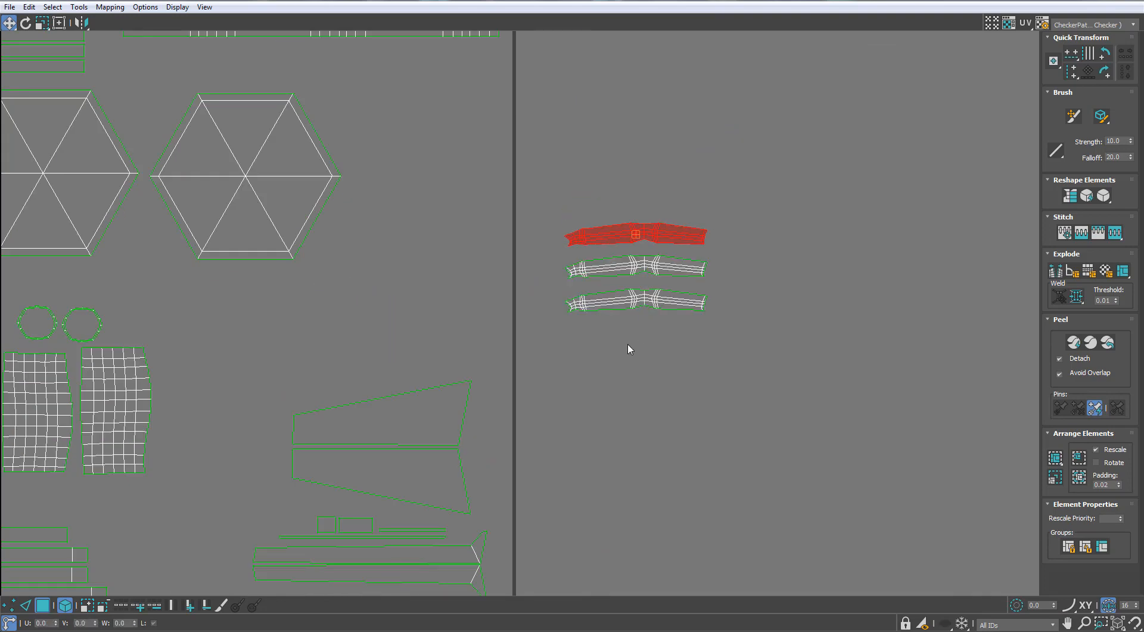
scroll(625, 338, "down", 3)
left_click_drag(628, 324, 552, 272)
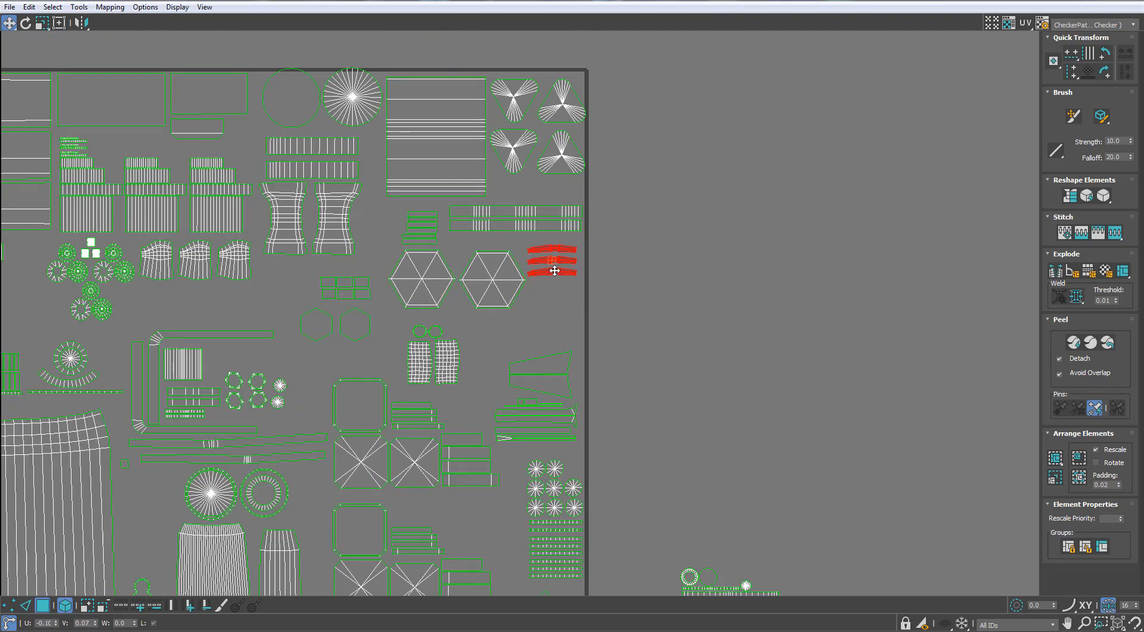
- Shift the two large hexagons slightly left, away from the three curved strips
left_click_drag(428, 278, 427, 278)
left_click_drag(426, 278, 416, 281)
left_click(497, 324)
scroll(497, 323, "down", 5)
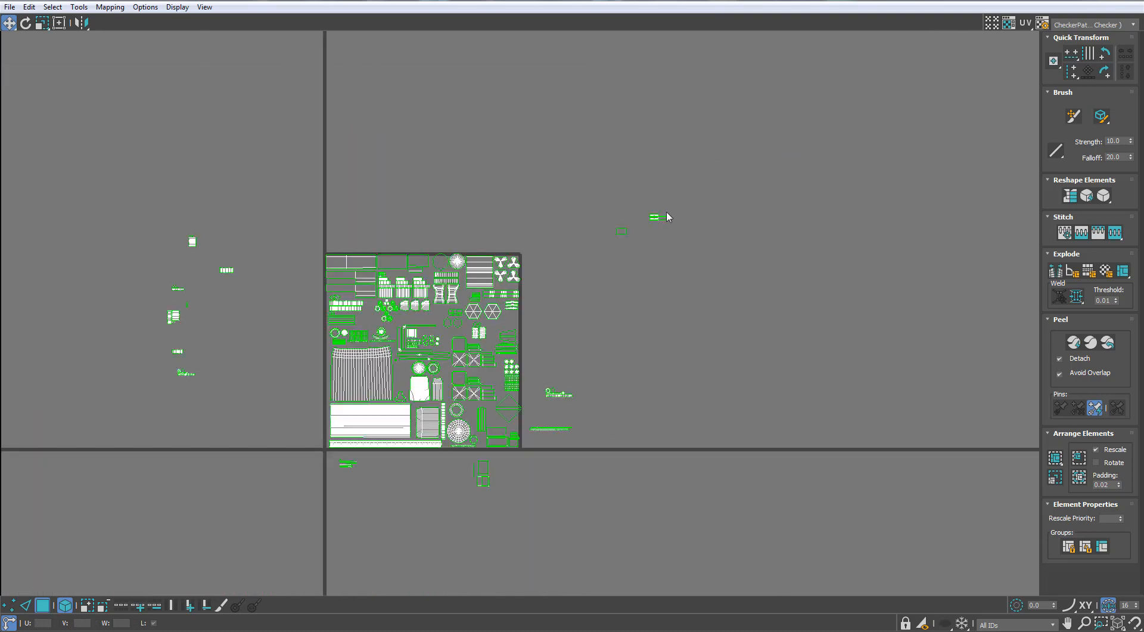
- Move the two bow-tie pieces with their long thin strips into the tile, stacking the bow-ties under the three curved strips
scroll(666, 210, "up", 3)
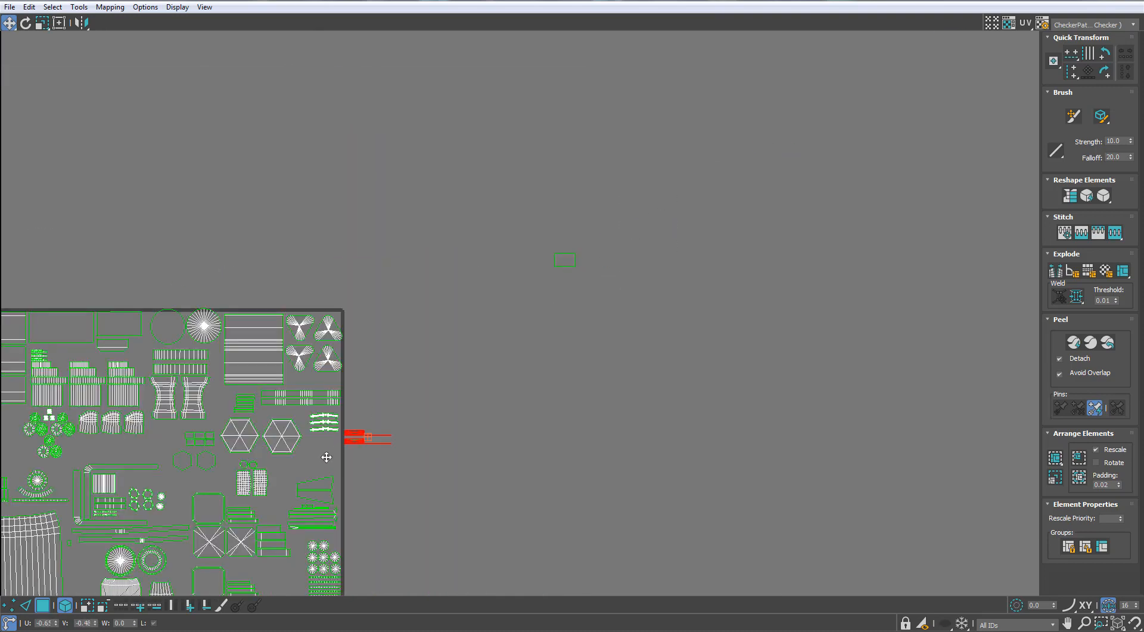
scroll(316, 457, "up", 4)
left_click_drag(318, 458, 250, 494)
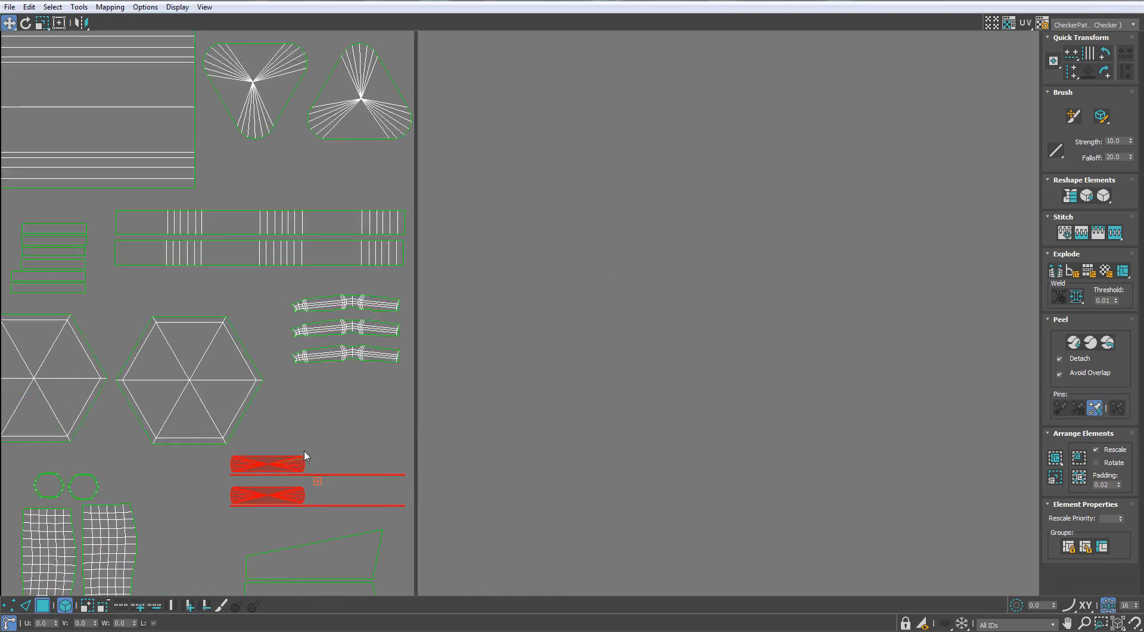
left_click_drag(305, 458, 398, 385)
left_click_drag(303, 499, 387, 420)
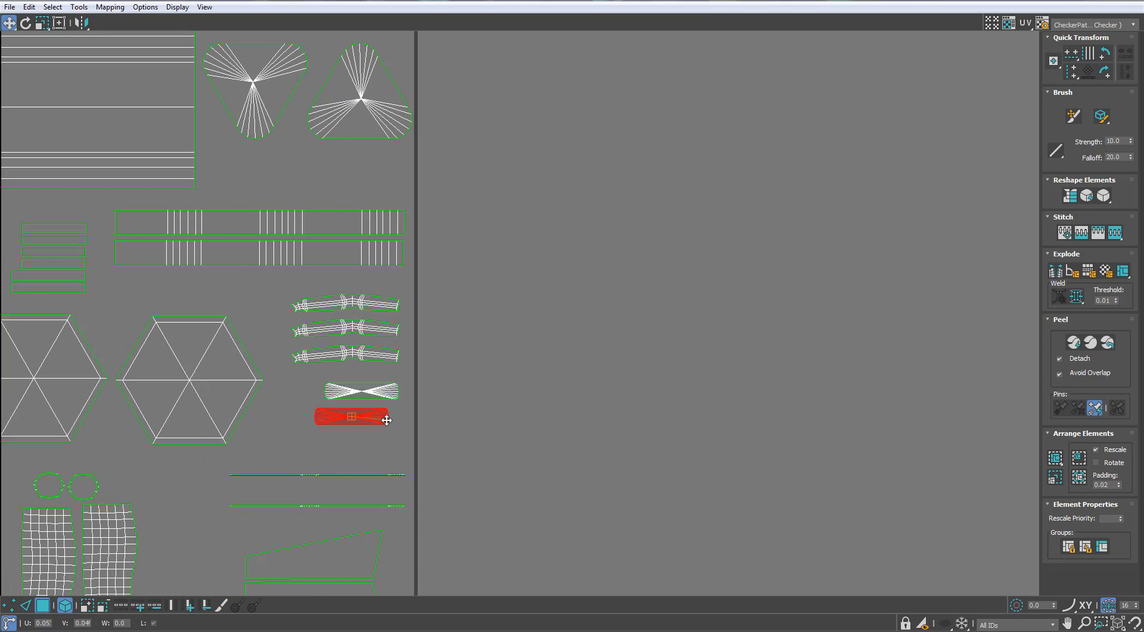
- Place the two long thin strips close together directly below the bow-tie pieces
scroll(368, 488, "up", 2)
left_click_drag(384, 459, 385, 415)
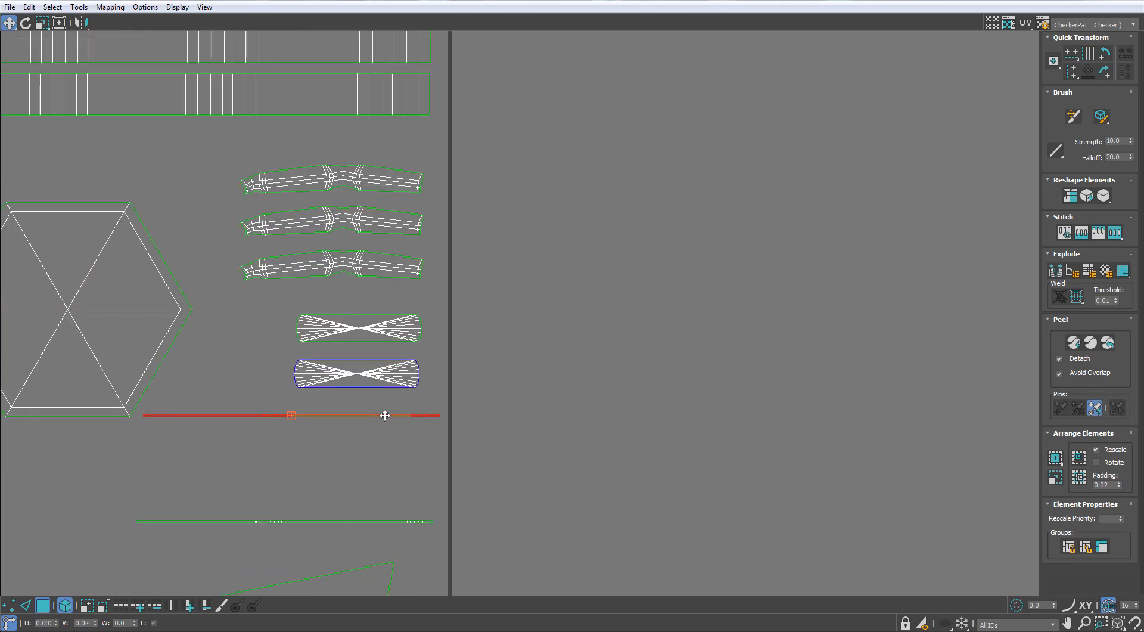
left_click_drag(375, 524, 381, 453)
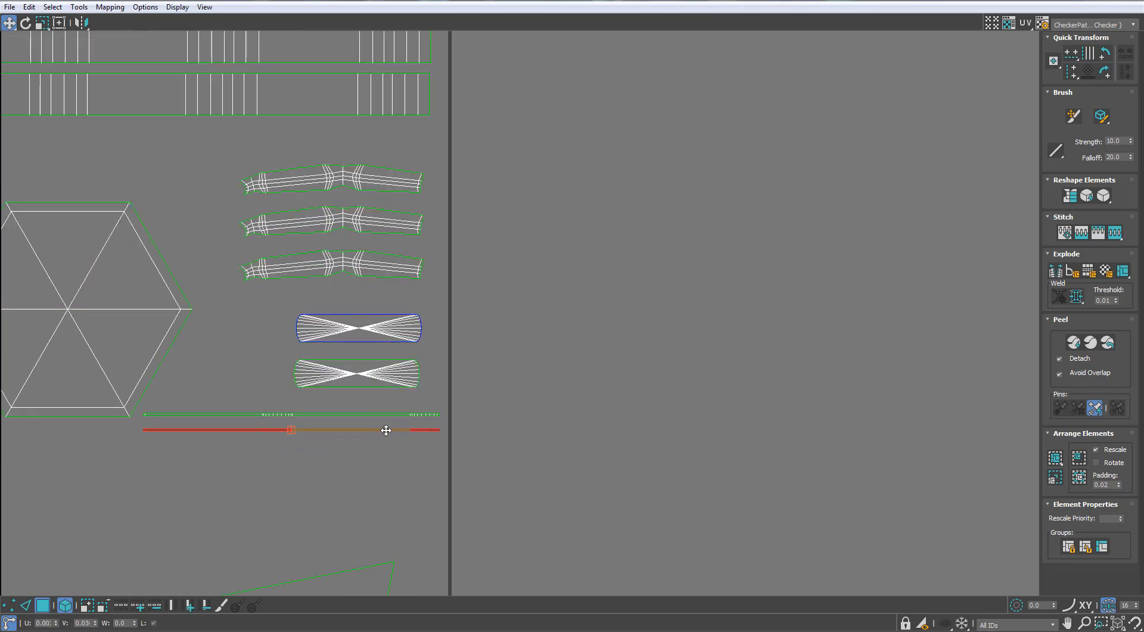
left_click(370, 469)
- Rearrange the stepped strips above the large hexagons, placing one strip at the top of the stack
scroll(370, 470, "down", 4)
middle_click_drag(370, 470, 601, 448)
scroll(557, 411, "up", 1)
left_click_drag(525, 373, 371, 393)
left_click_drag(360, 320, 376, 281)
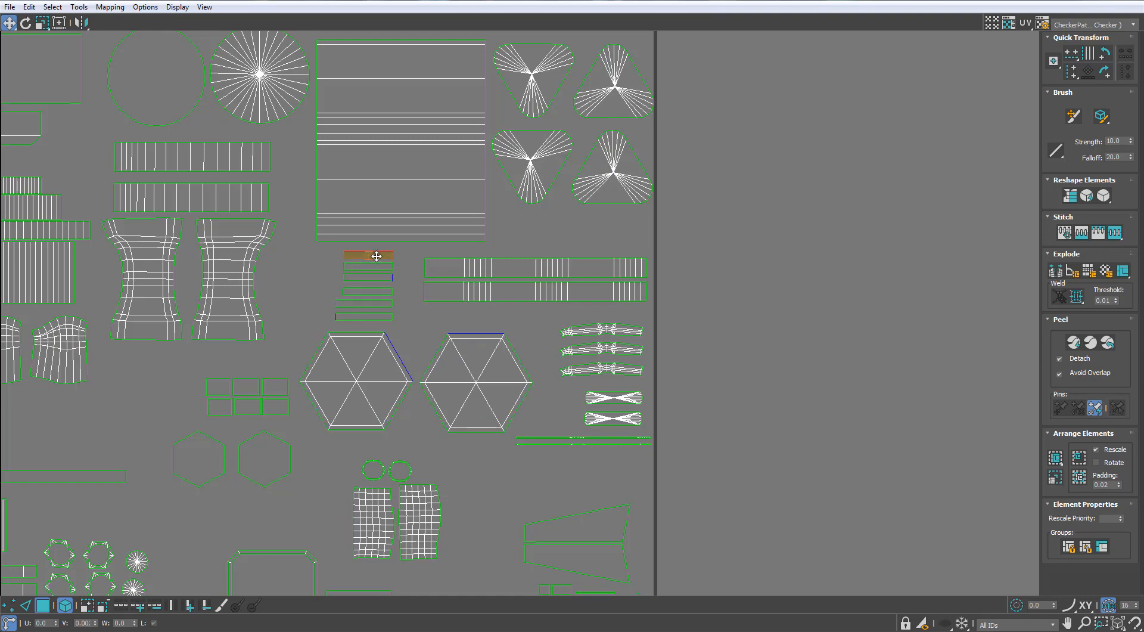
scroll(307, 277, "down", 5)
middle_click_drag(306, 278, 454, 327)
scroll(449, 315, "up", 5)
left_click_drag(441, 117, 326, 236)
left_click(404, 122)
- Move the rectangle, small frame and thin strip from below the tile into the gap above the rounded triangle island
scroll(405, 124, "down", 6)
middle_click_drag(552, 422, 682, 195)
scroll(639, 381, "up", 3)
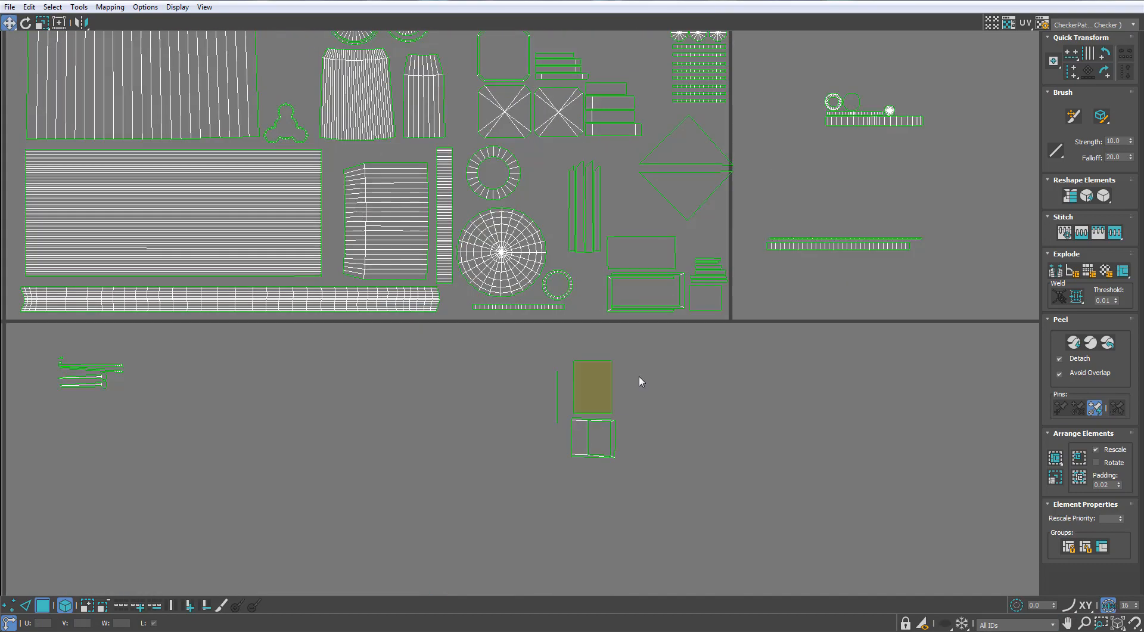
left_click(584, 399)
scroll(585, 399, "down", 3)
middle_click_drag(585, 400, 597, 493)
left_click_drag(456, 311, 429, 270)
scroll(416, 267, "up", 5)
left_click(388, 284)
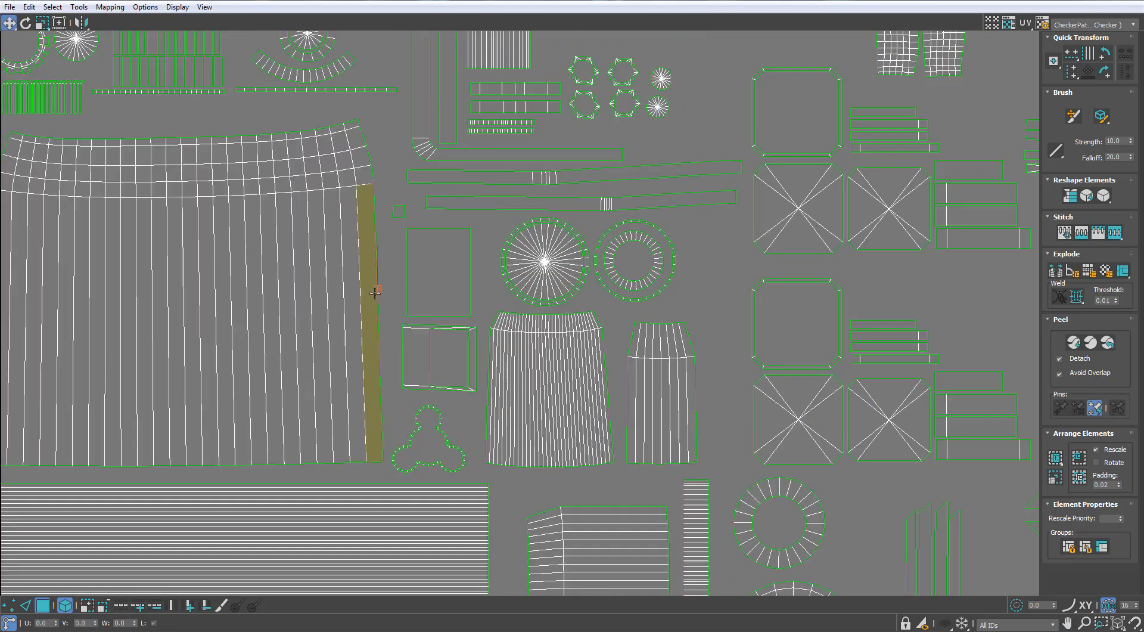
- Place the two large opposing triangles in the tile's lower-right area, above the rectangles and below the rows of short strips
left_click(391, 263)
scroll(392, 263, "down", 7)
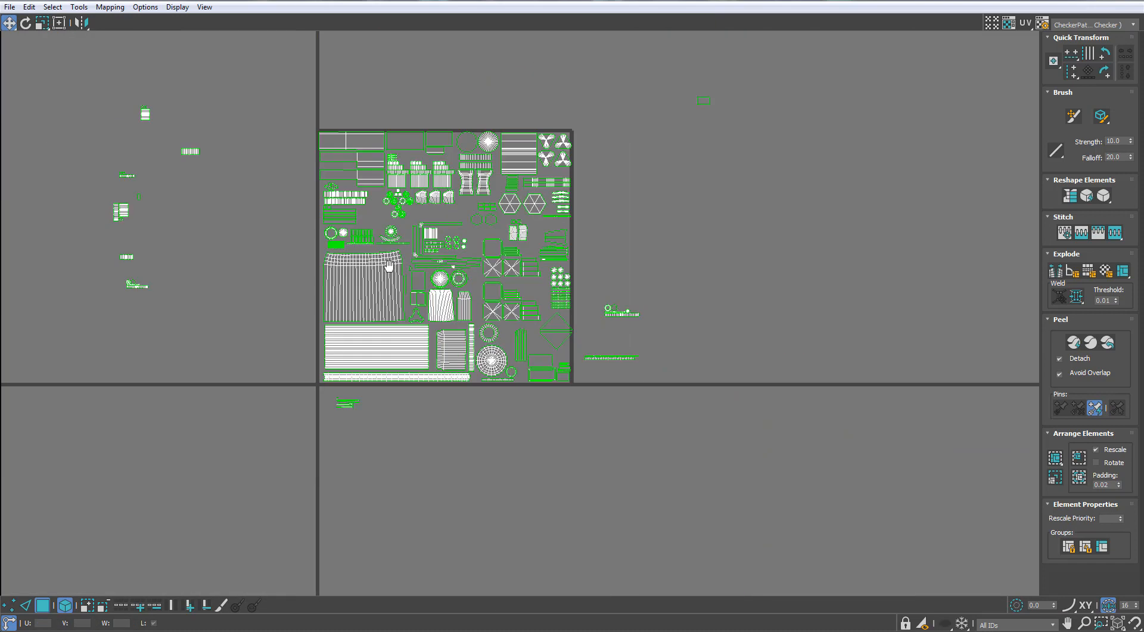
scroll(507, 313, "up", 4)
left_click(606, 371)
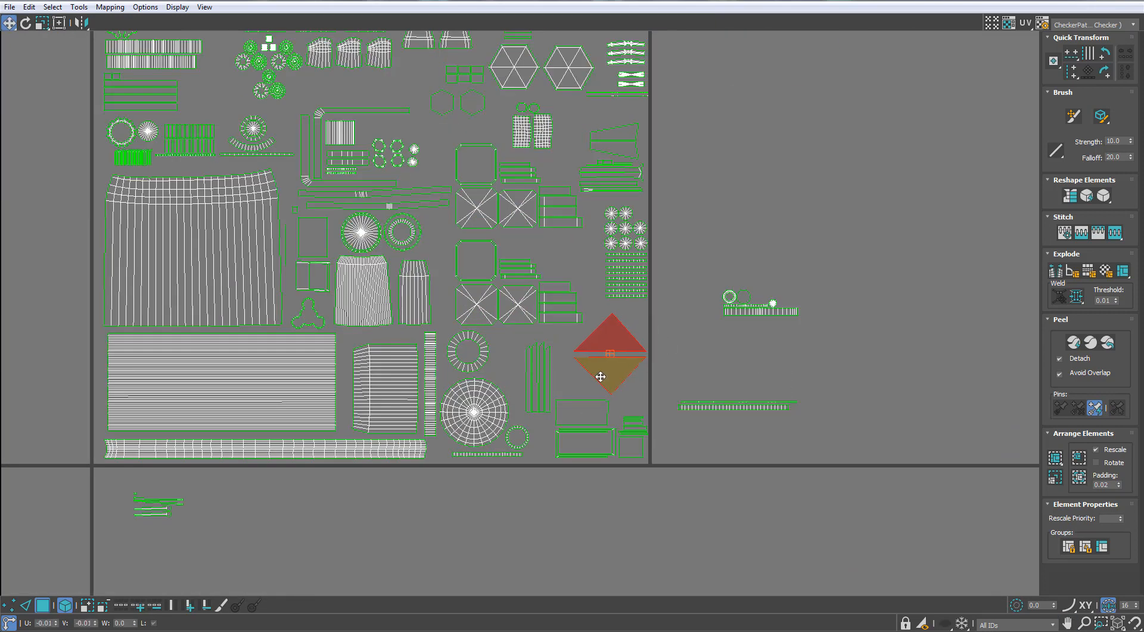
- Move the long ruler strip above the L-shaped strips and the ring group into the gap beside the four stacked rectangles
left_click(720, 405)
scroll(721, 411, "down", 3)
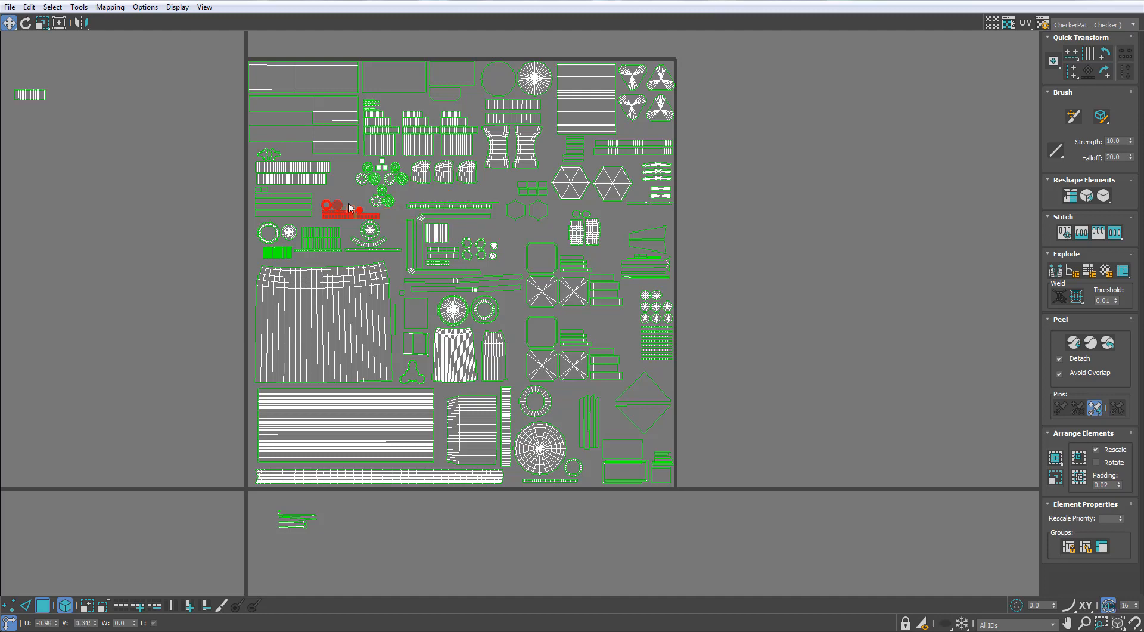
scroll(350, 208, "up", 6)
left_click_drag(436, 351, 417, 335)
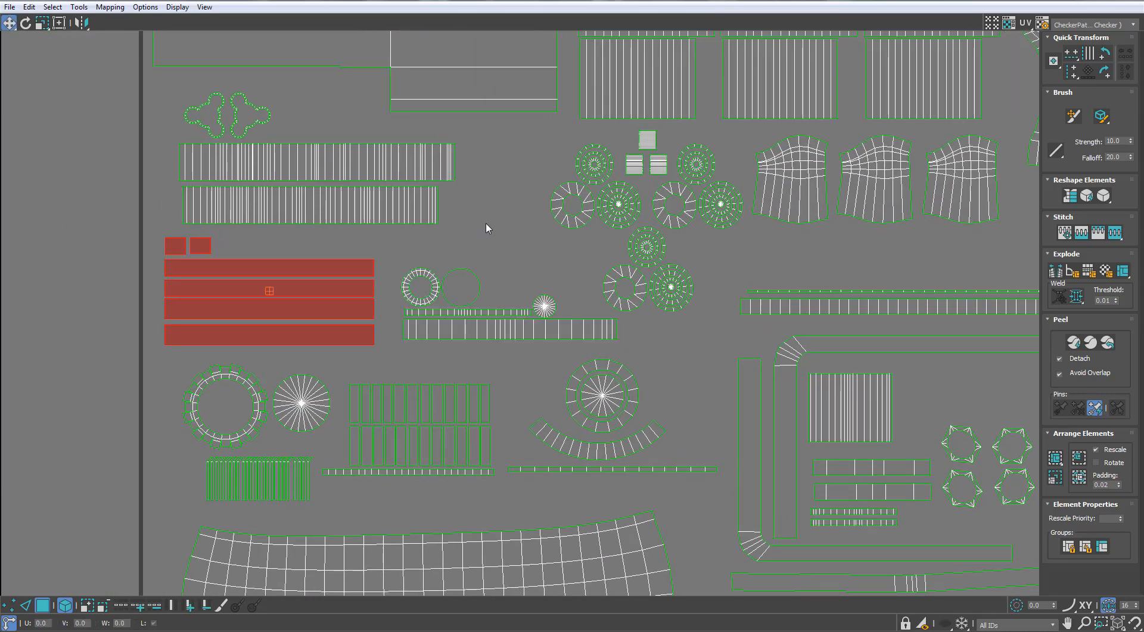
- Move the horizontally striped piece beside the two grid panels and the vertically striped rectangle just below it
scroll(536, 265, "down", 7)
left_click(227, 151)
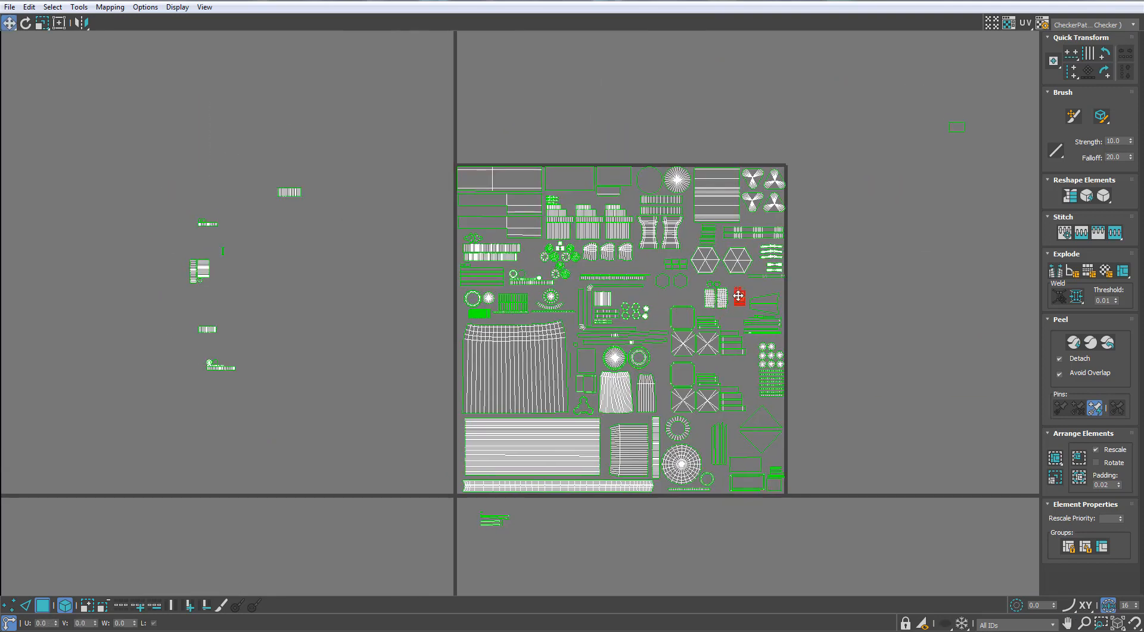
scroll(738, 295, "up", 6)
left_click(632, 277)
left_click(724, 350)
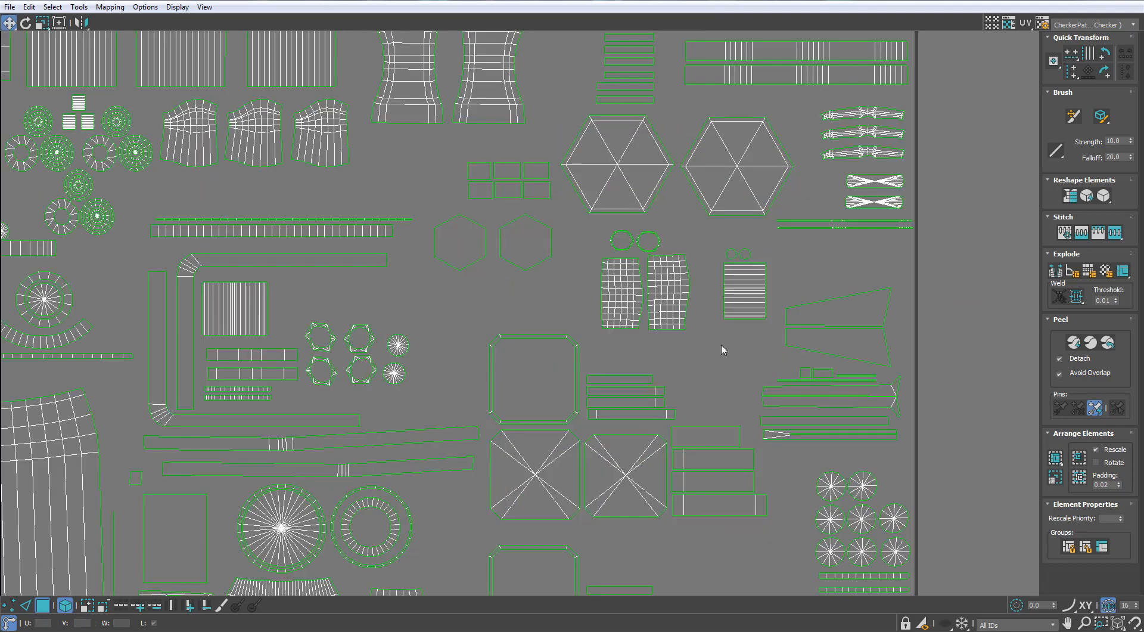
scroll(724, 350, "down", 6)
scroll(719, 352, "up", 7)
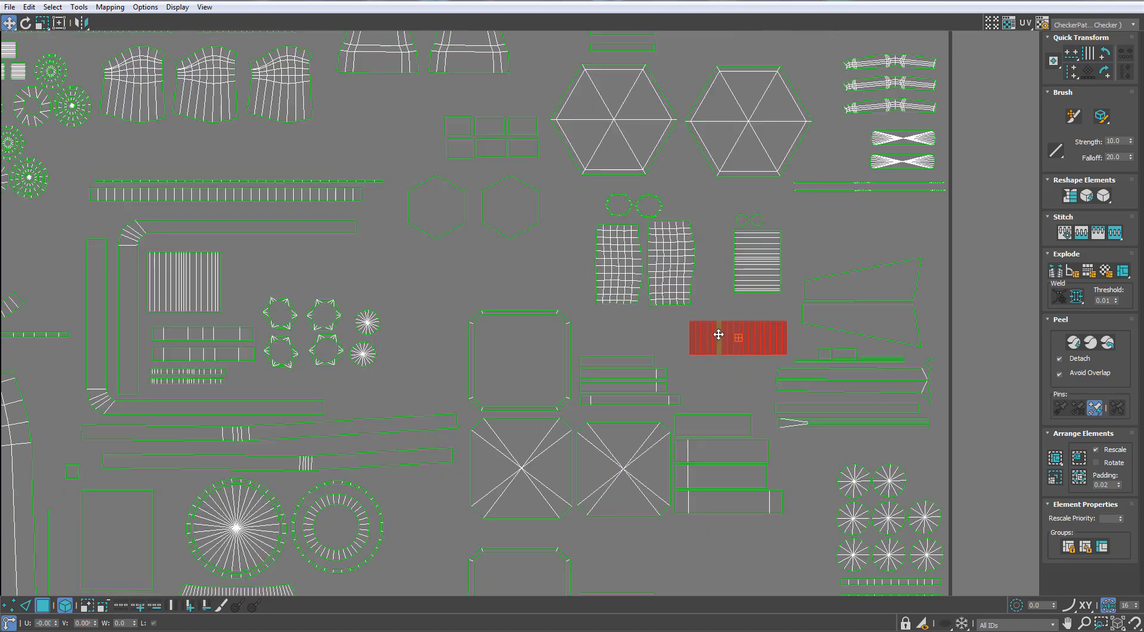
- Move the two striped panels with their small ring from outside the tile into the gap below the small hexagons
scroll(722, 340, "down", 6)
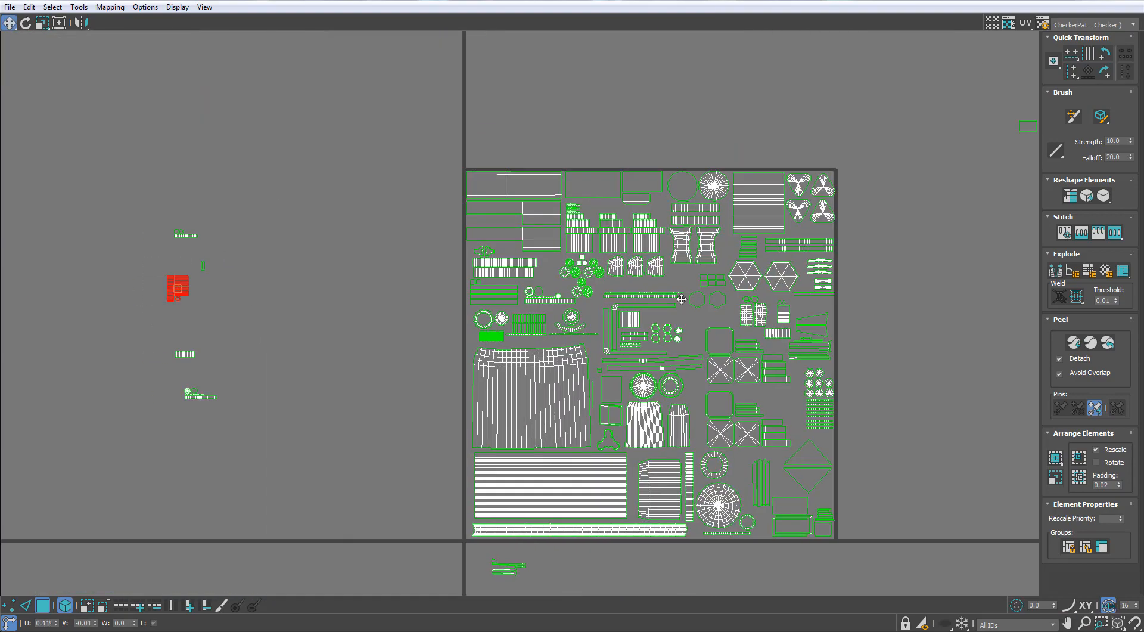
scroll(681, 298, "up", 7)
left_click_drag(779, 113, 703, 202)
left_click_drag(766, 276, 603, 366)
left_click_drag(641, 453, 656, 328, "ctrl")
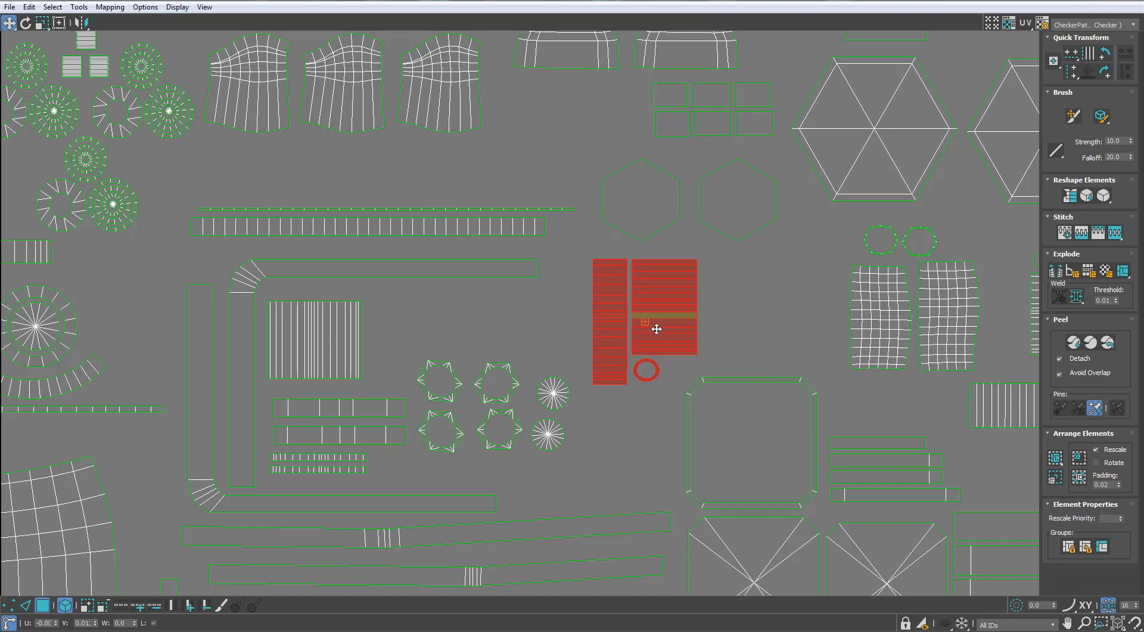
- Move the group of thin tapered strips from below the tile to the gap beside the lower octagon set
scroll(657, 327, "down", 5)
left_click(276, 409)
middle_click_drag(276, 409, 315, 334)
scroll(315, 335, "down", 2)
scroll(490, 470, "up", 3)
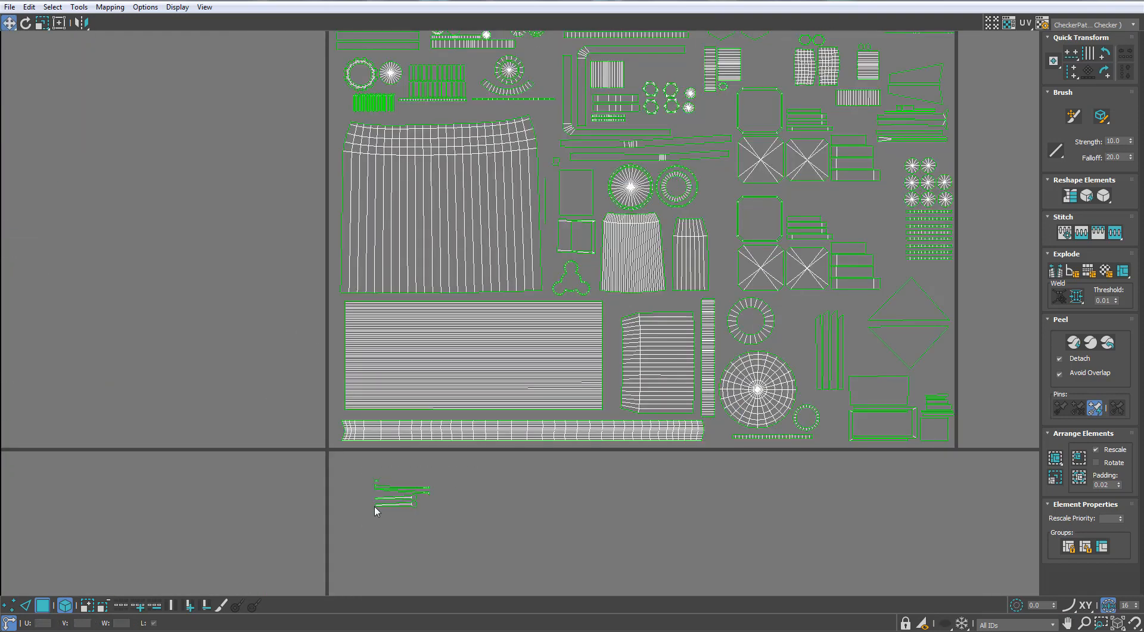
left_click_drag(458, 469, 372, 515)
middle_click_drag(388, 509, 422, 566)
scroll(427, 570, "down", 1)
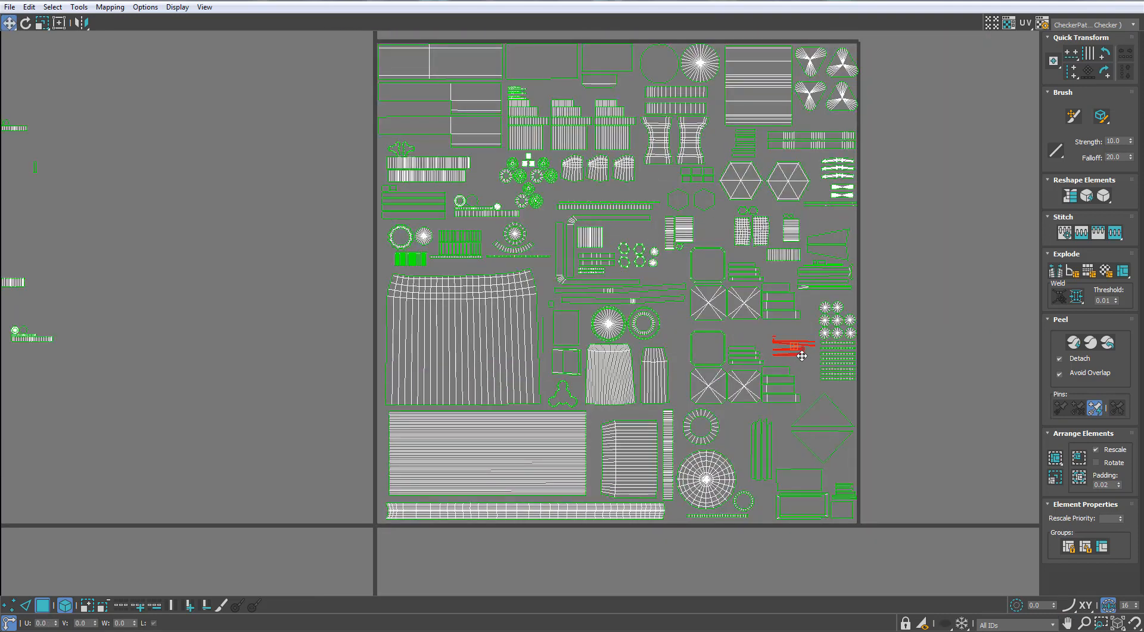
- Move the small group with two circles and short strips into the tile, directly above the long ruler strip
scroll(803, 356, "down", 2)
left_click_drag(347, 211, 321, 225)
scroll(319, 218, "up", 4)
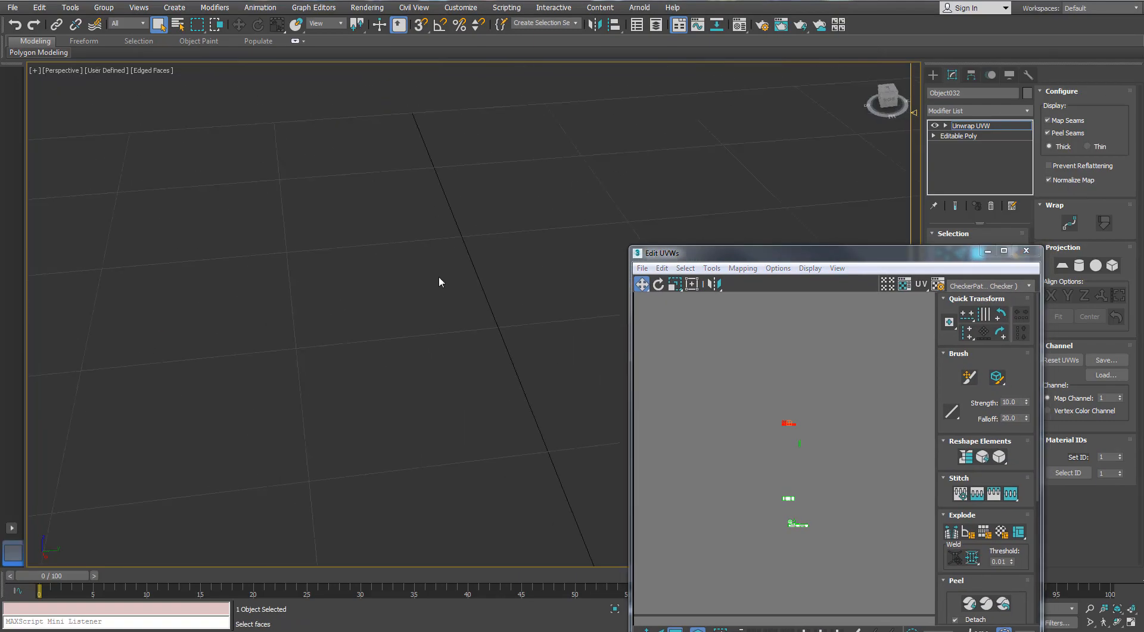
key("F3")
key("z")
double_click(847, 256)
scroll(240, 195, "up", 4)
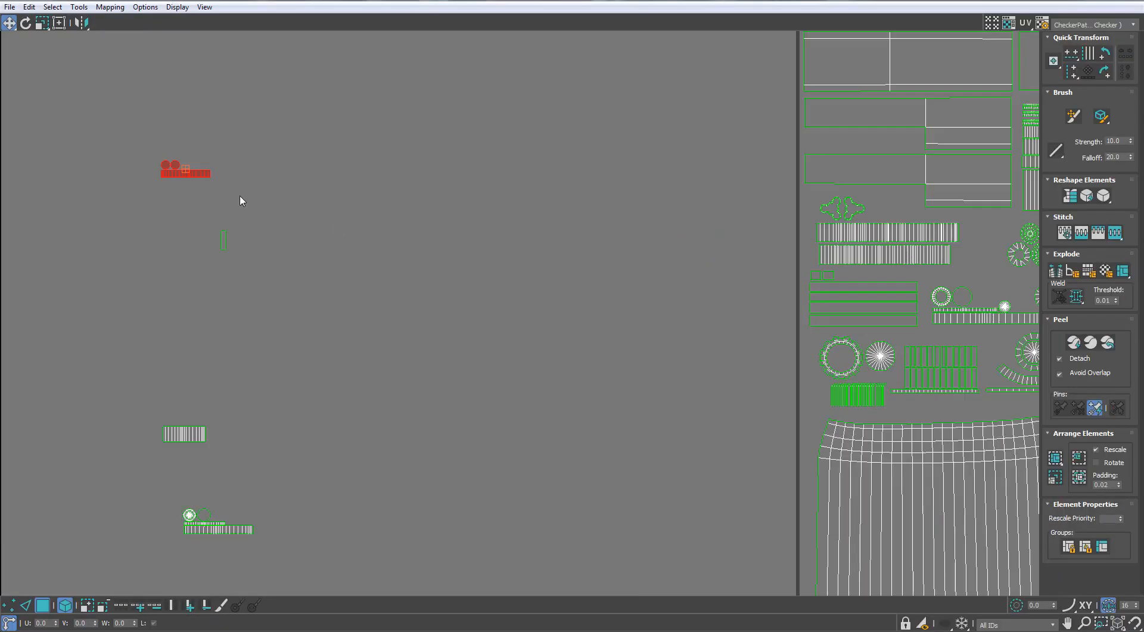
scroll(239, 200, "down", 2)
left_click_drag(945, 267, 954, 266)
- Select the small narrow rectangle outside the tile and examine the 3D model to find where it belongs
middle_click_drag(952, 267, 717, 277)
scroll(621, 256, "down", 2)
scroll(620, 258, "up", 2)
scroll(717, 277, "down", 2)
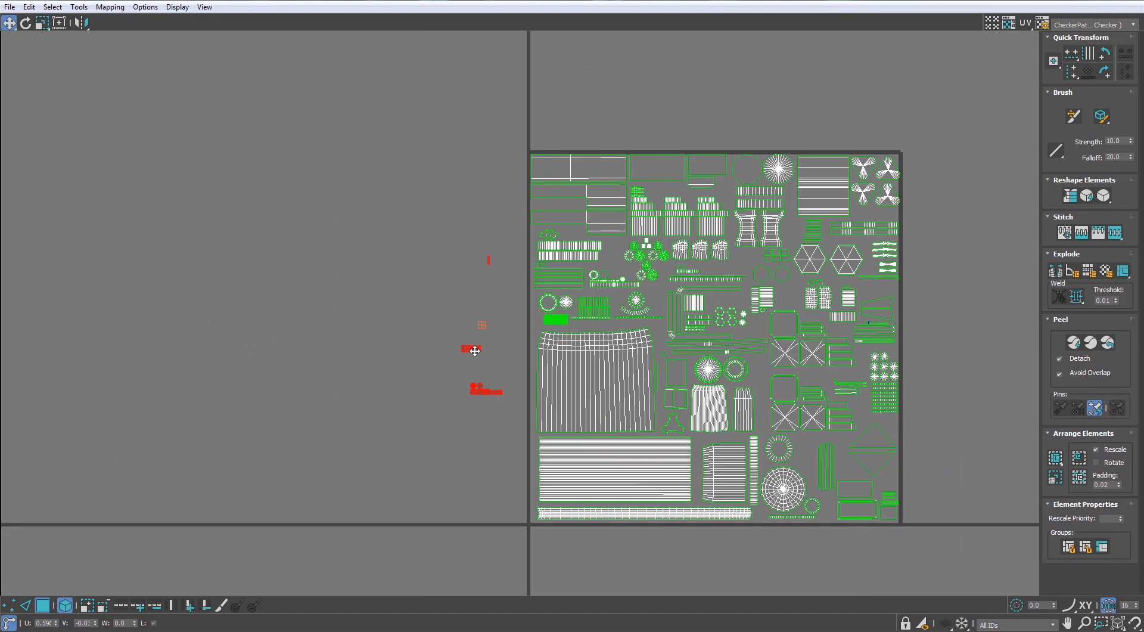
left_click(488, 260)
scroll(489, 235, "up", 3)
double_click(470, 1)
scroll(494, 278, "down", 4)
middle_click_drag(400, 278, 350, 278)
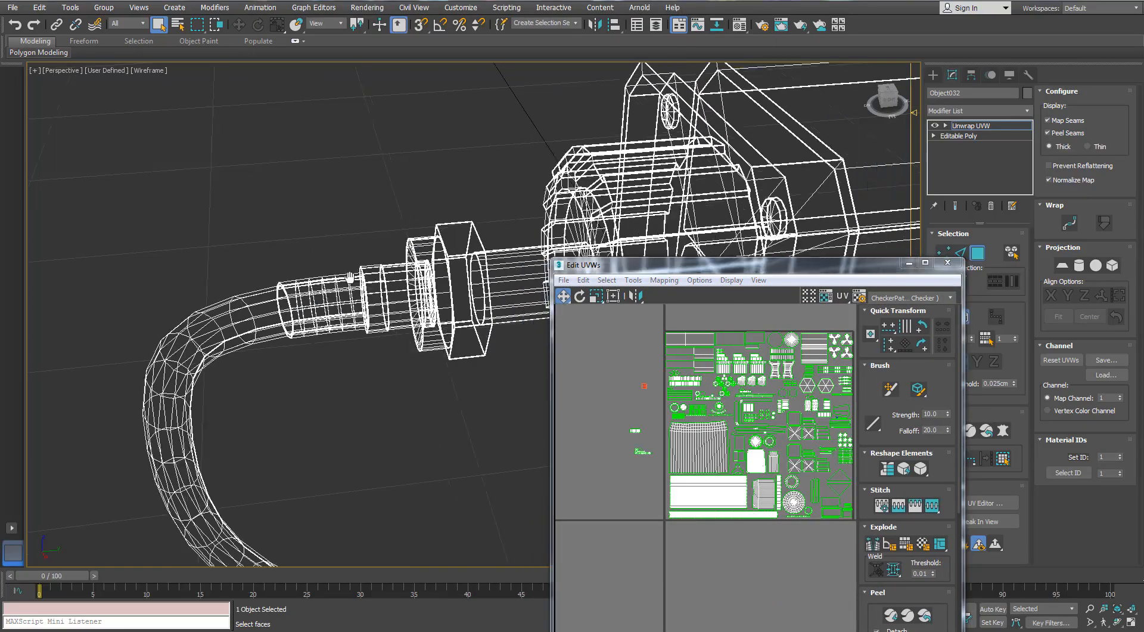
scroll(350, 277, "down", 5)
scroll(297, 268, "up", 6)
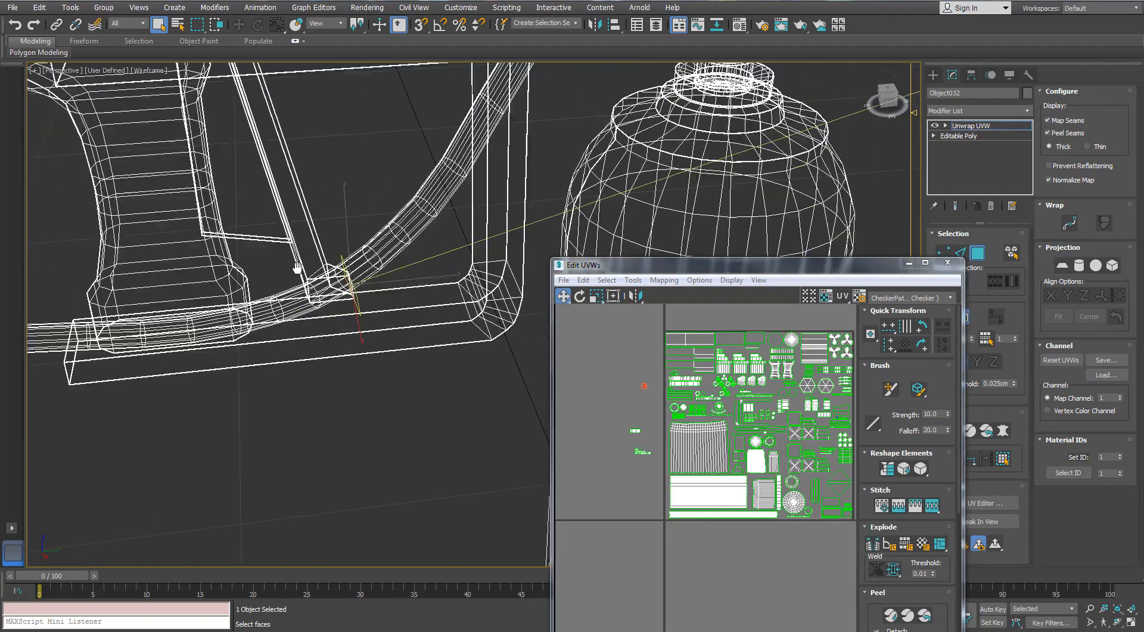
scroll(297, 268, "down", 5)
scroll(274, 295, "up", 7)
double_click(677, 271)
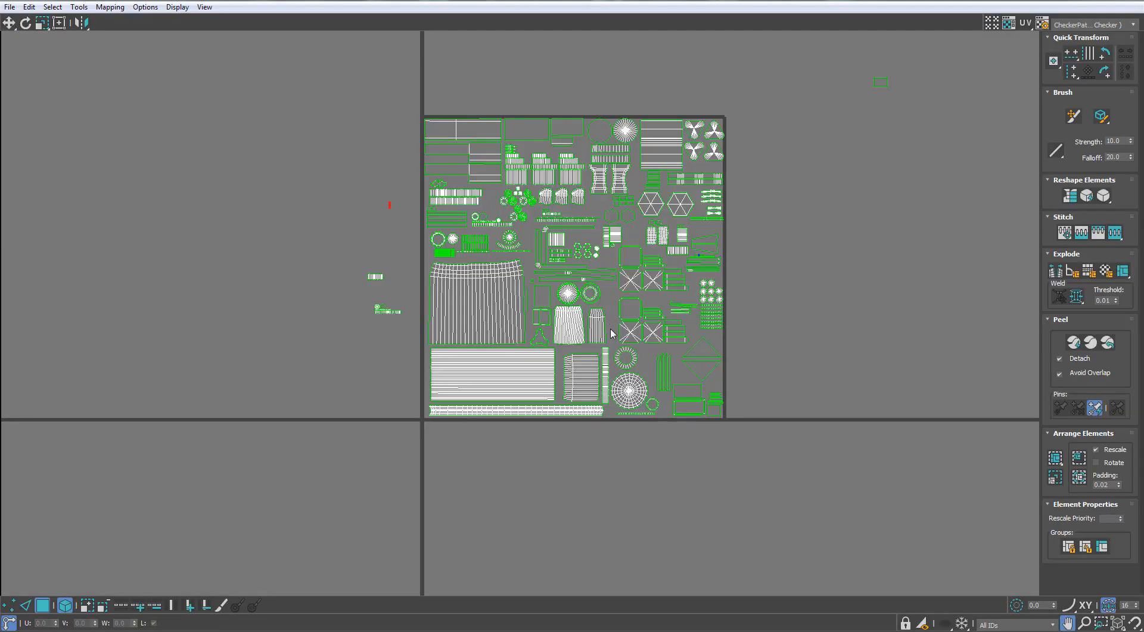
- Place the small narrow rectangle in the tile beside the tiny rectangles below the two large tapered panels
scroll(610, 327, "up", 6)
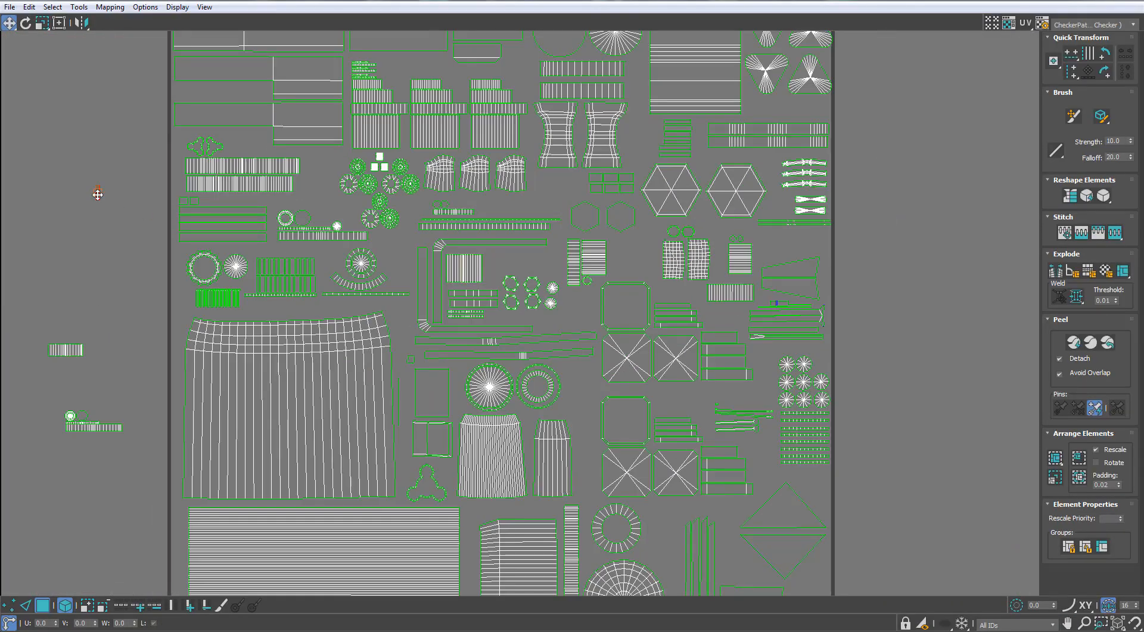
scroll(740, 310, "up", 5)
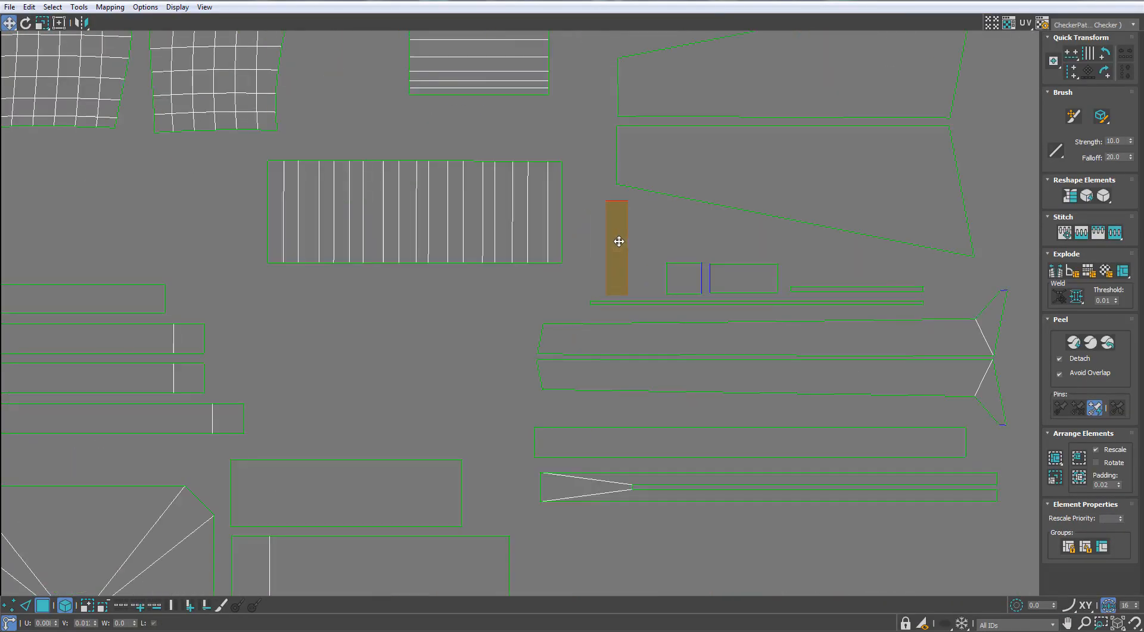
left_click_drag(619, 241, 621, 243)
left_click(591, 242)
- Move the striped rectangle from outside the tile to the end of the lower long striped strip, beside the fan circles
scroll(591, 242, "down", 6)
middle_click_drag(596, 243, 966, 322)
scroll(322, 328, "up", 3)
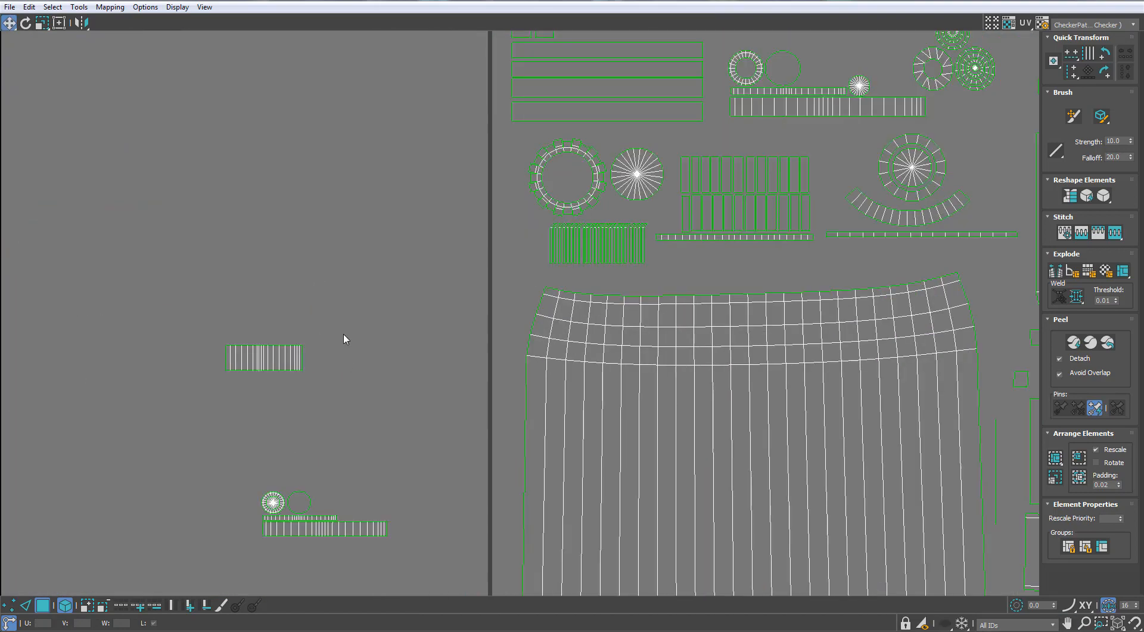
left_click_drag(308, 330, 233, 385)
scroll(233, 384, "down", 2)
middle_click_drag(220, 388, 157, 427)
left_click_drag(189, 401, 613, 125)
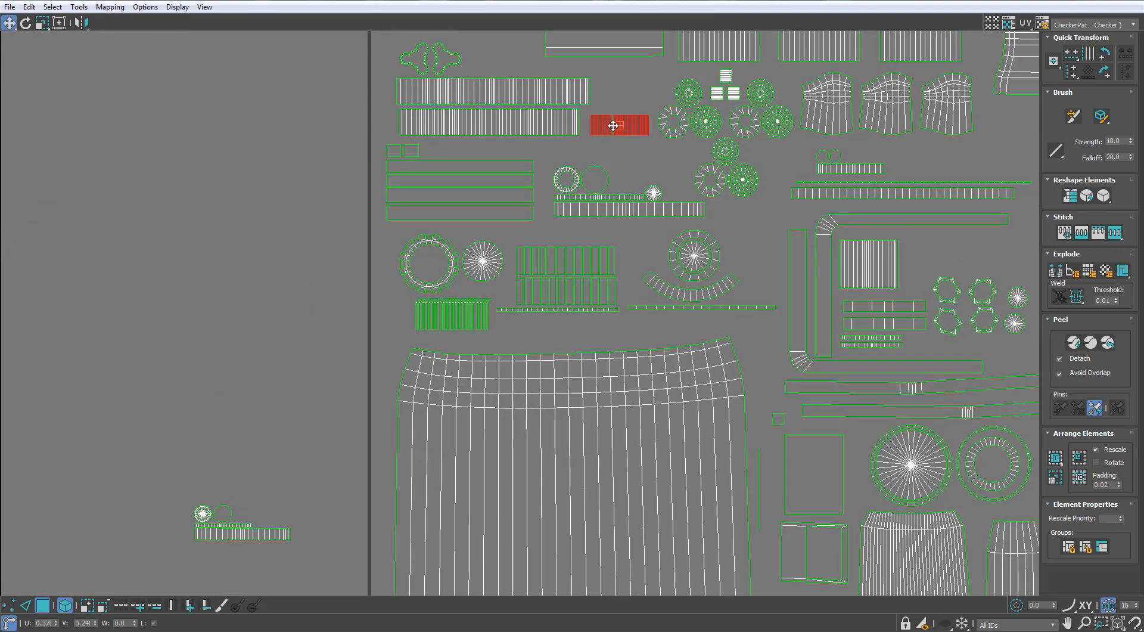
- Spread the two circles and two strips of the last group outside the tile slightly apart
scroll(188, 535, "up", 3)
middle_click_drag(188, 536, 196, 437)
left_click_drag(322, 439, 204, 385)
left_click_drag(279, 413, 279, 413)
left_click_drag(279, 413, 274, 376)
left_click(278, 403, "alt")
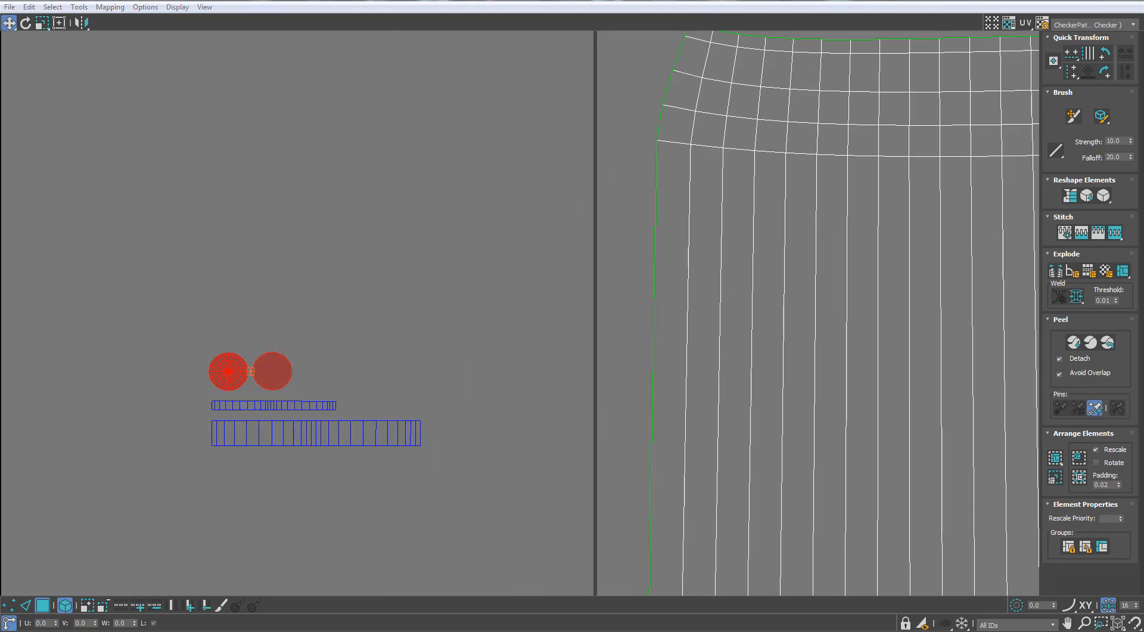
- Move the whole circle-and-strip group into the tile, into the gap between the upper and lower octagon sets
left_click_drag(177, 305, 381, 495)
scroll(381, 495, "down", 5)
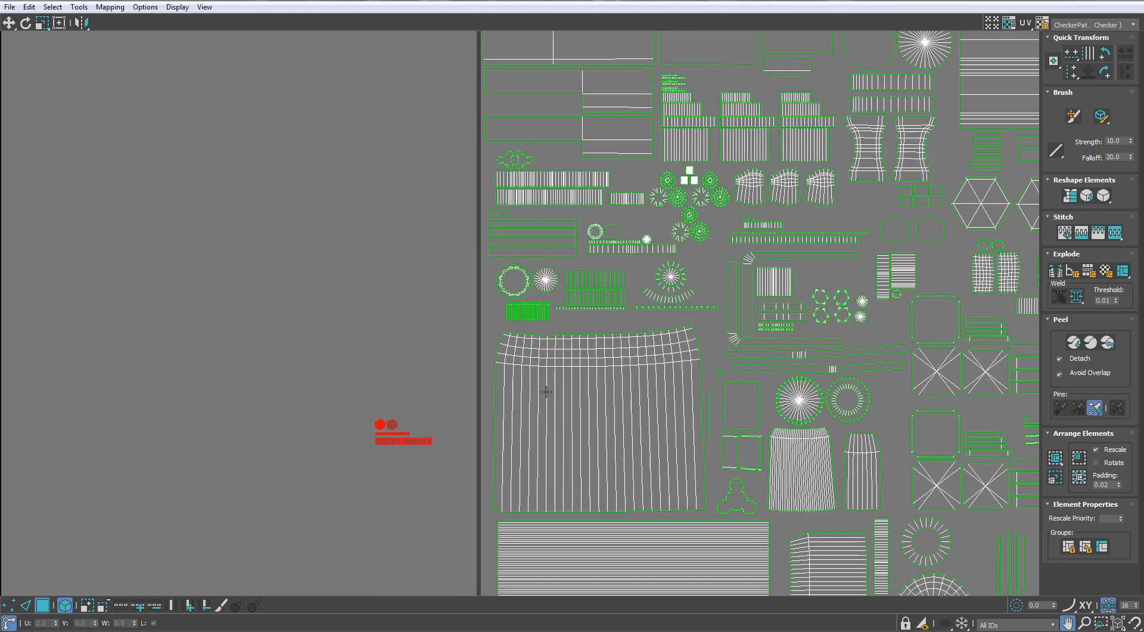
middle_click_drag(500, 396, 319, 352)
left_click_drag(219, 405, 688, 397)
scroll(689, 405, "up", 5)
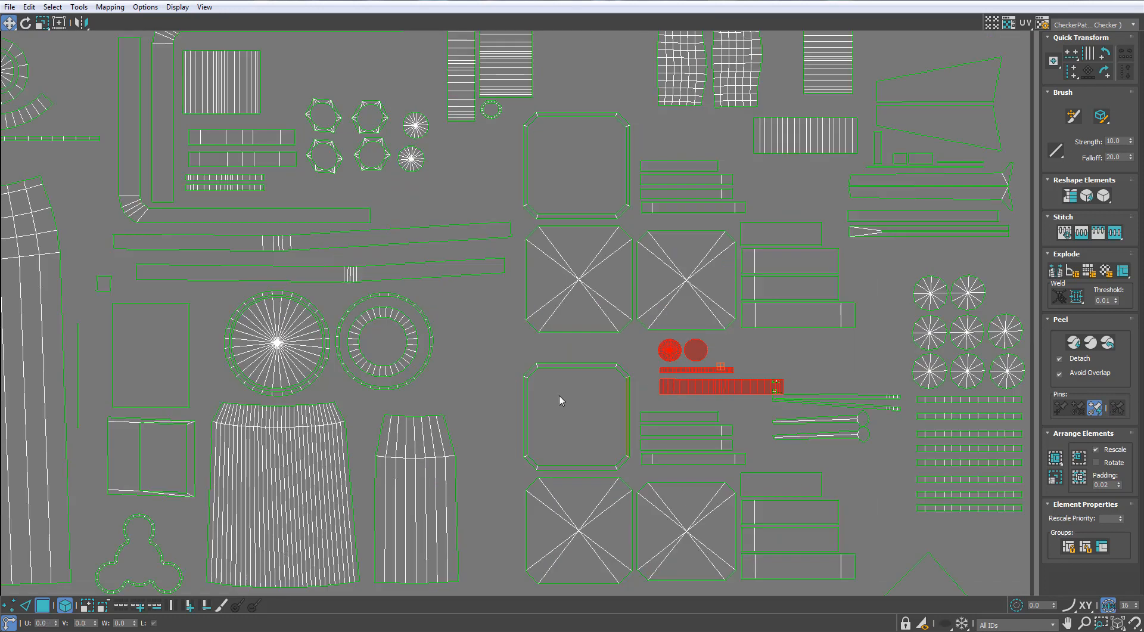
- Shift the lower octagon set and the tapered strips down, and move the circle-and-strip group above the tapered strips
left_click_drag(421, 313, 755, 498)
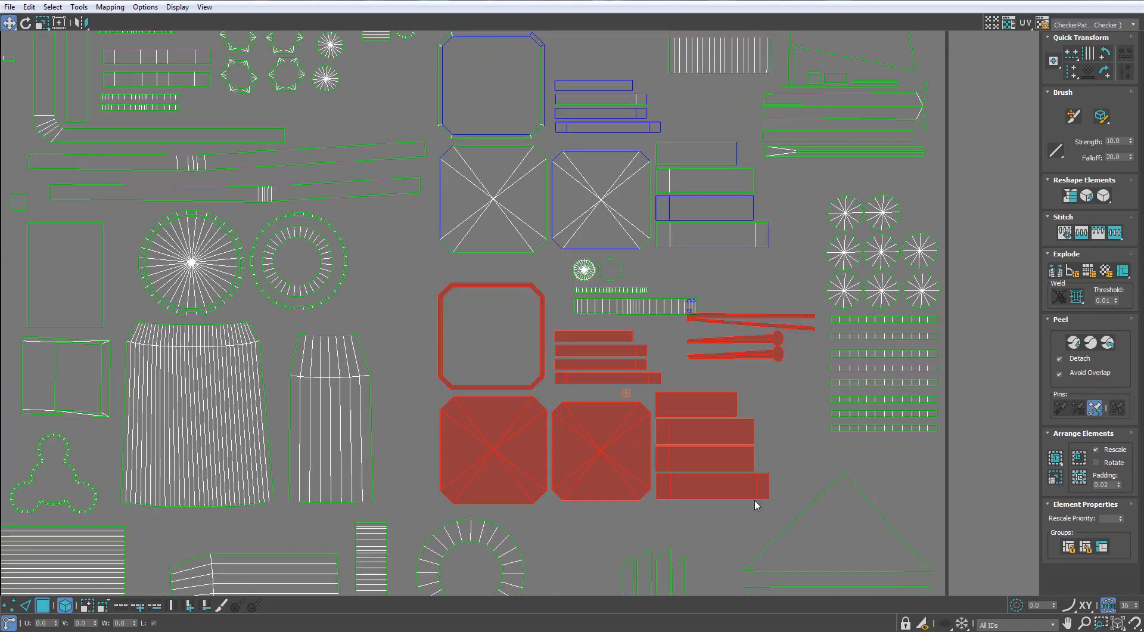
left_click_drag(653, 375, 644, 390)
left_click(763, 369)
left_click_drag(763, 369, 767, 385)
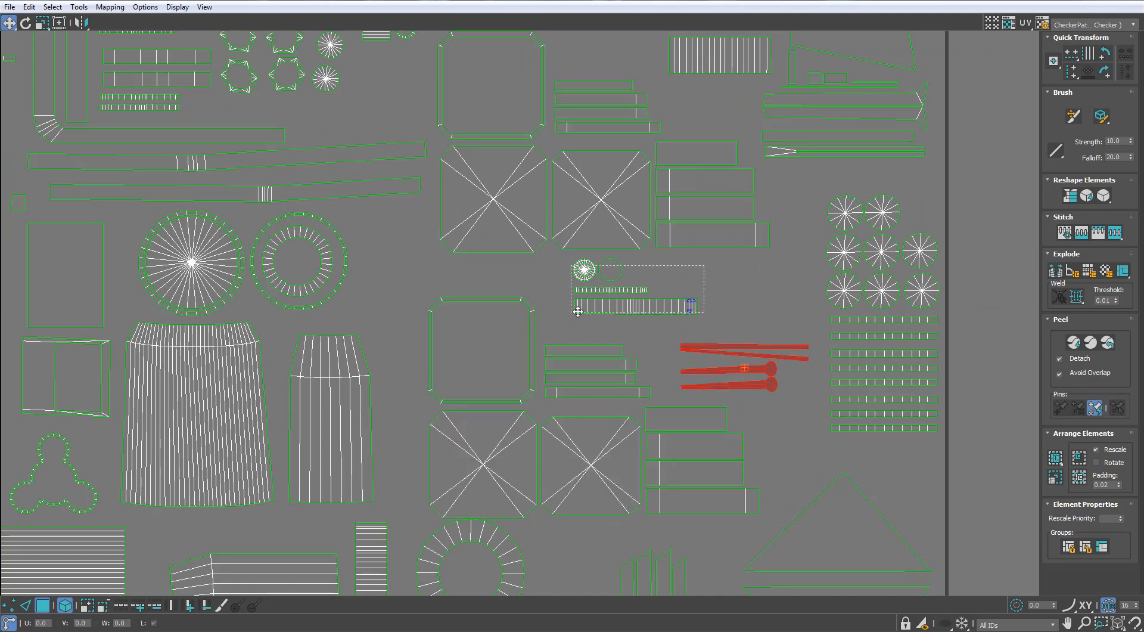
left_click_drag(578, 311, 573, 313)
left_click_drag(585, 310, 681, 318)
- Break the rounded end polygons off the two lower tapered strips and move them clear of the strips
middle_click_drag(694, 320, 635, 292)
scroll(678, 316, "up", 2)
left_click(741, 360)
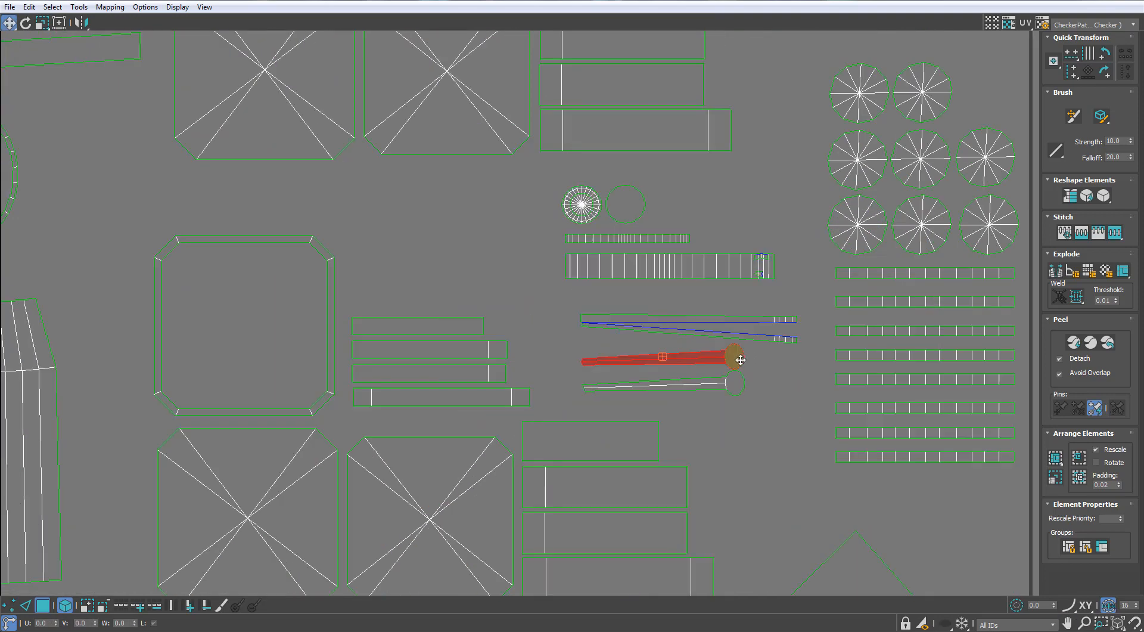
scroll(740, 360, "up", 3)
key("4")
left_click(708, 427)
left_click(725, 351)
left_click(729, 405, "ctrl")
right_click(726, 364)
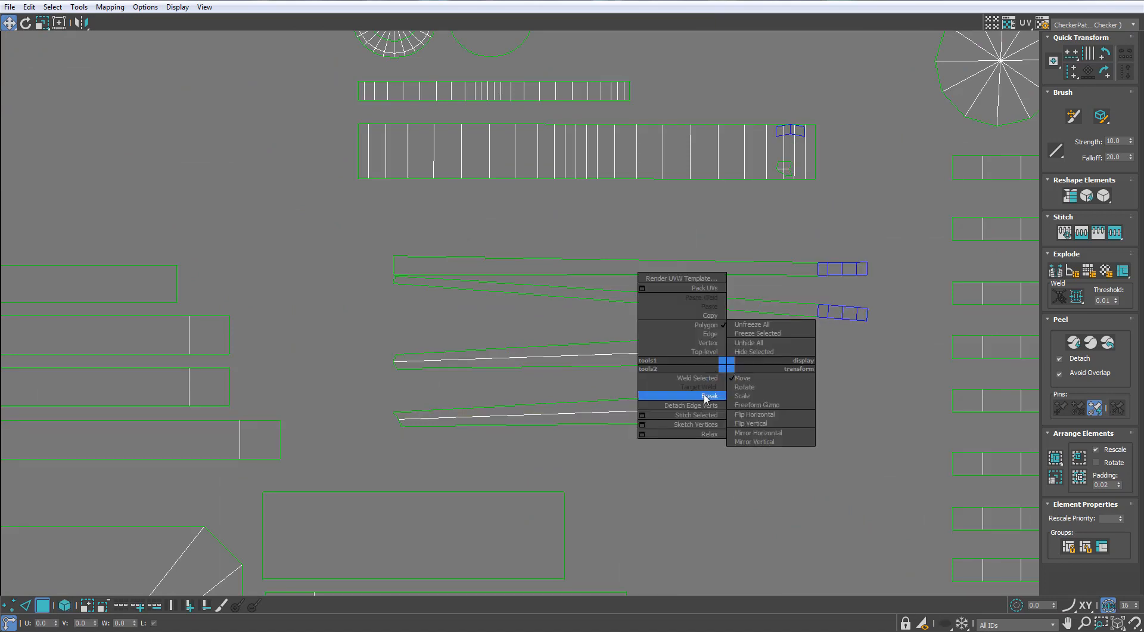
left_click(705, 398)
left_click_drag(733, 370, 778, 373)
- Scale the two detached oval ends horizontally into even circles
left_click_drag(43, 23, 43, 56)
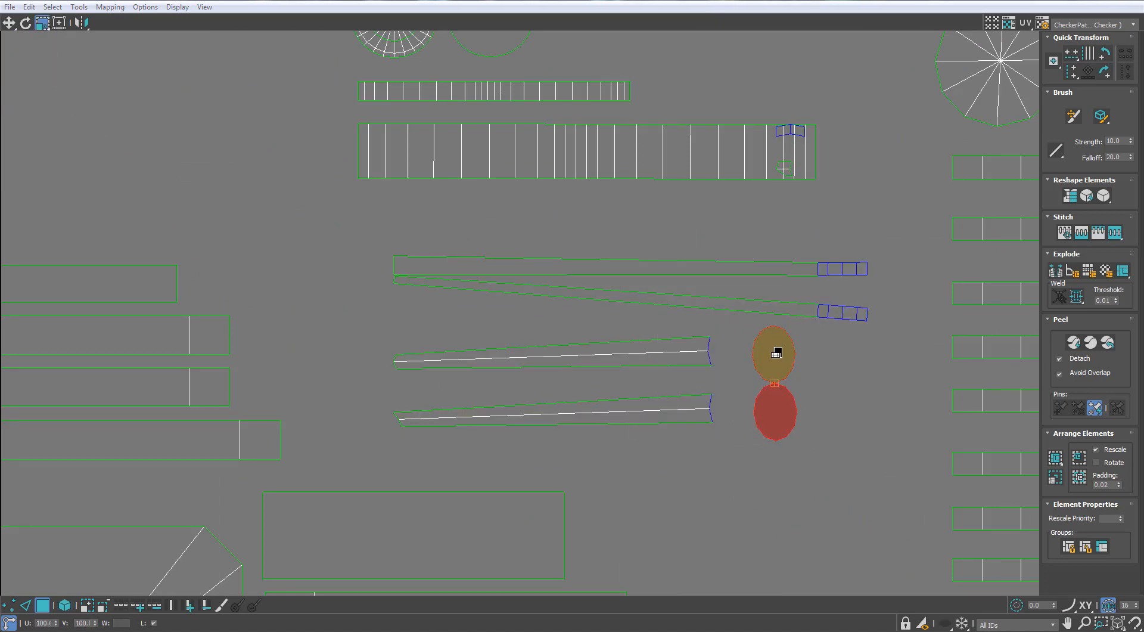
left_click_drag(777, 353, 816, 353)
key("w")
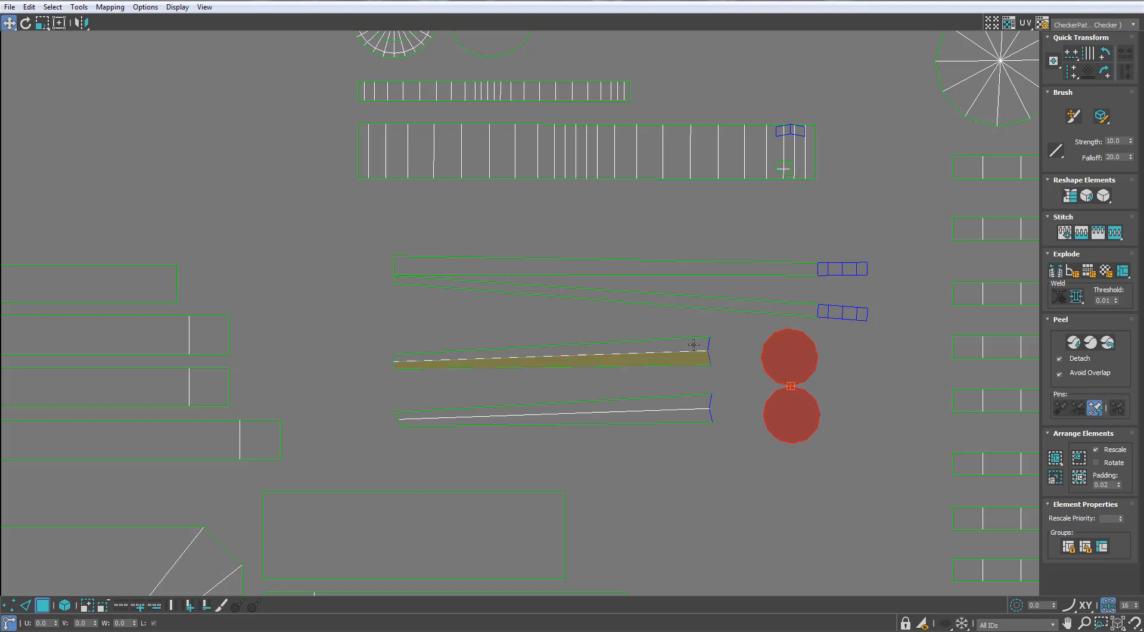
left_click(773, 260)
scroll(710, 261, "up", 3)
middle_click_drag(710, 261, 754, 329)
scroll(760, 333, "down", 2)
key("ctrl+z")
- Rotate the slanted thin strip level with its neighbour and place the pair parallel with a small gap between them
key("4")
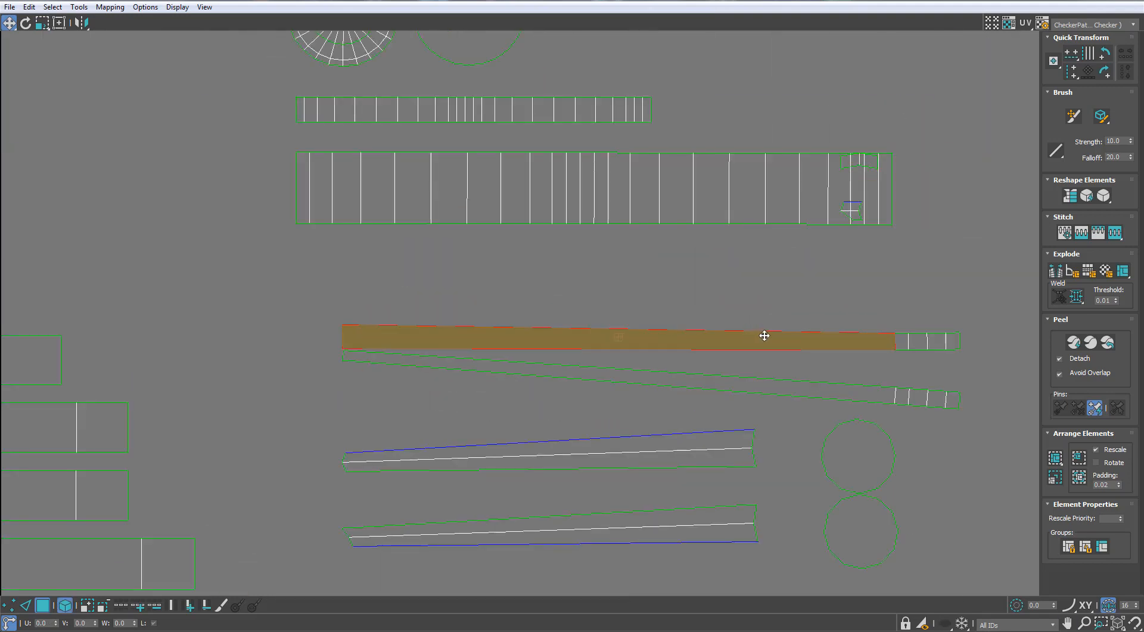
left_click_drag(790, 296, 719, 383)
left_click_drag(716, 373, 699, 337)
left_click(813, 355)
key("e")
left_click_drag(885, 359, 896, 337)
left_click(777, 398)
key("w")
scroll(775, 397, "down", 2)
left_click_drag(826, 457, 828, 444)
left_click(781, 380)
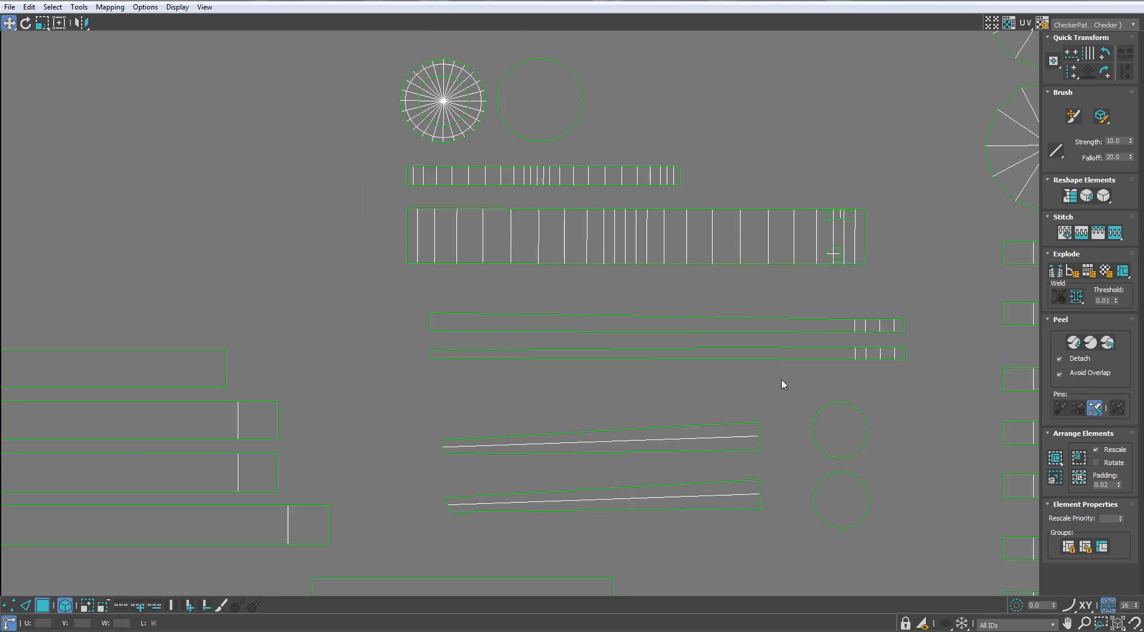
left_click_drag(780, 354, 779, 368)
- Nudge the wide striped strip aside and move the two tiny pieces overlapping it into the free space above
mouse_move(740, 215)
left_mouse_down()
mouse_move(737, 252)
mouse_move(731, 209)
left_mouse_up()
left_click_drag(852, 162, 794, 288)
left_click_drag(830, 200, 789, 136)
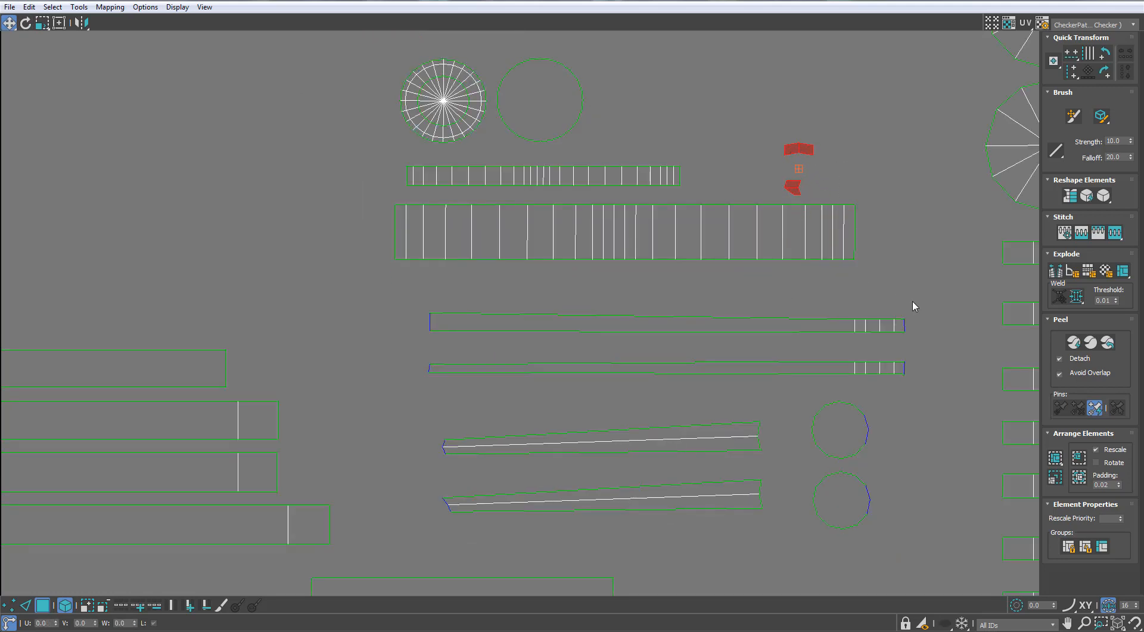
scroll(907, 306, "down", 5)
scroll(959, 193, "down", 3)
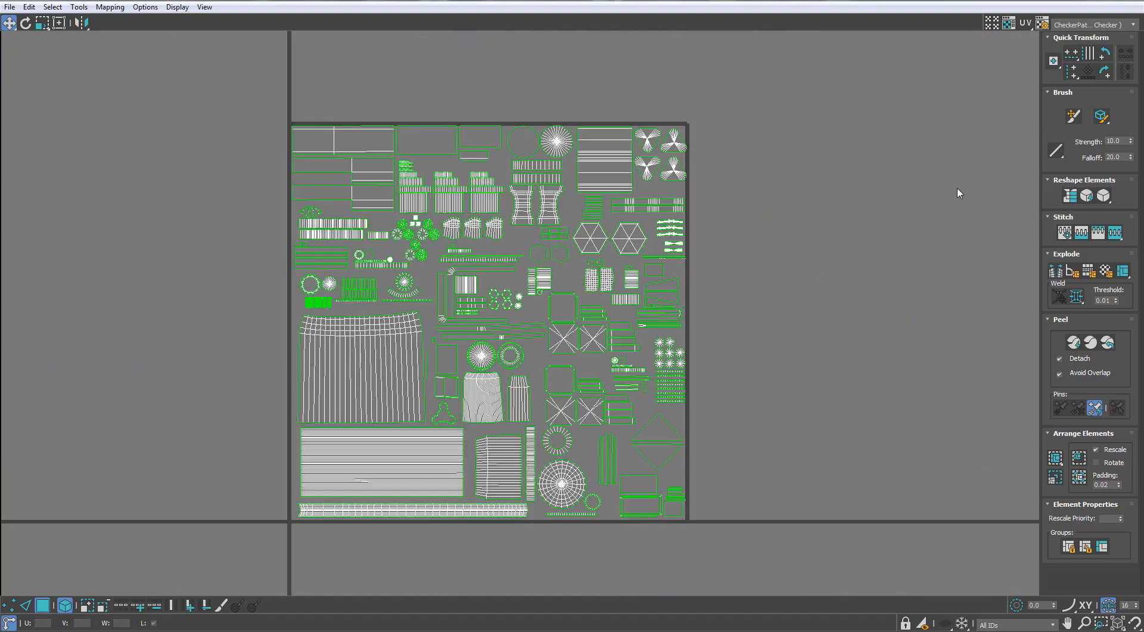